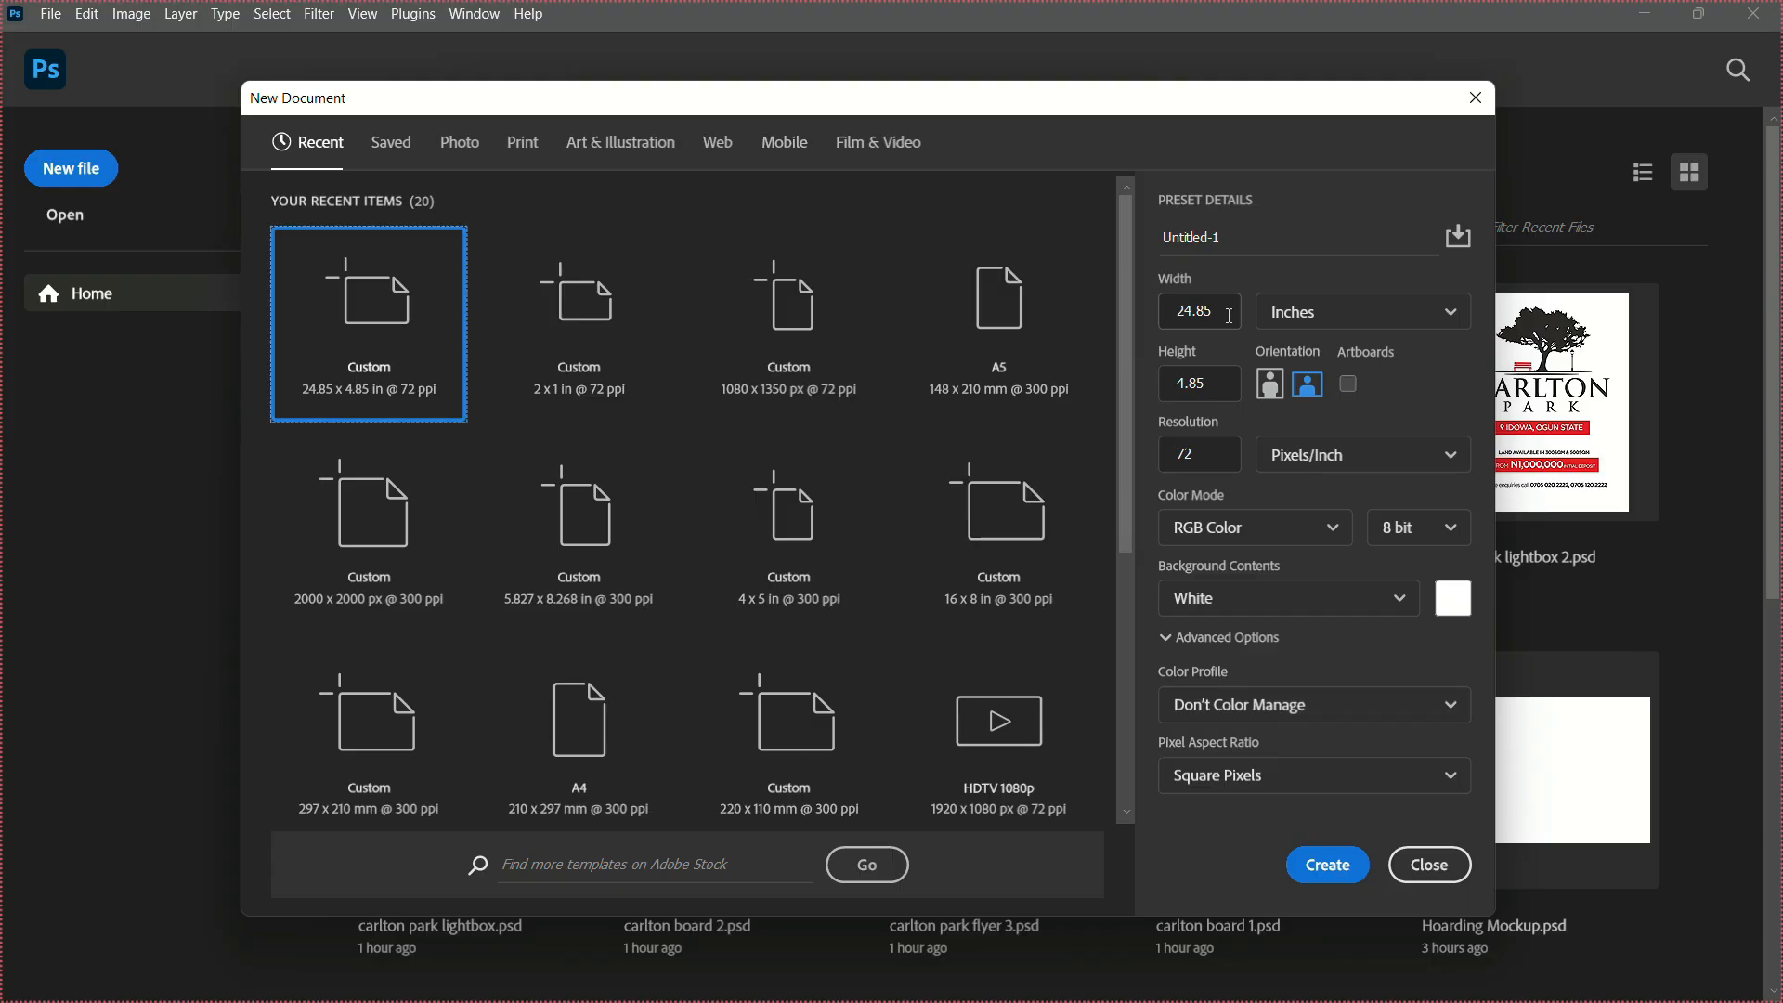
# Create a new document 2000 by 2000 pixels at a resolution of 300 pixels per inch.
pyautogui.click(1284, 319)
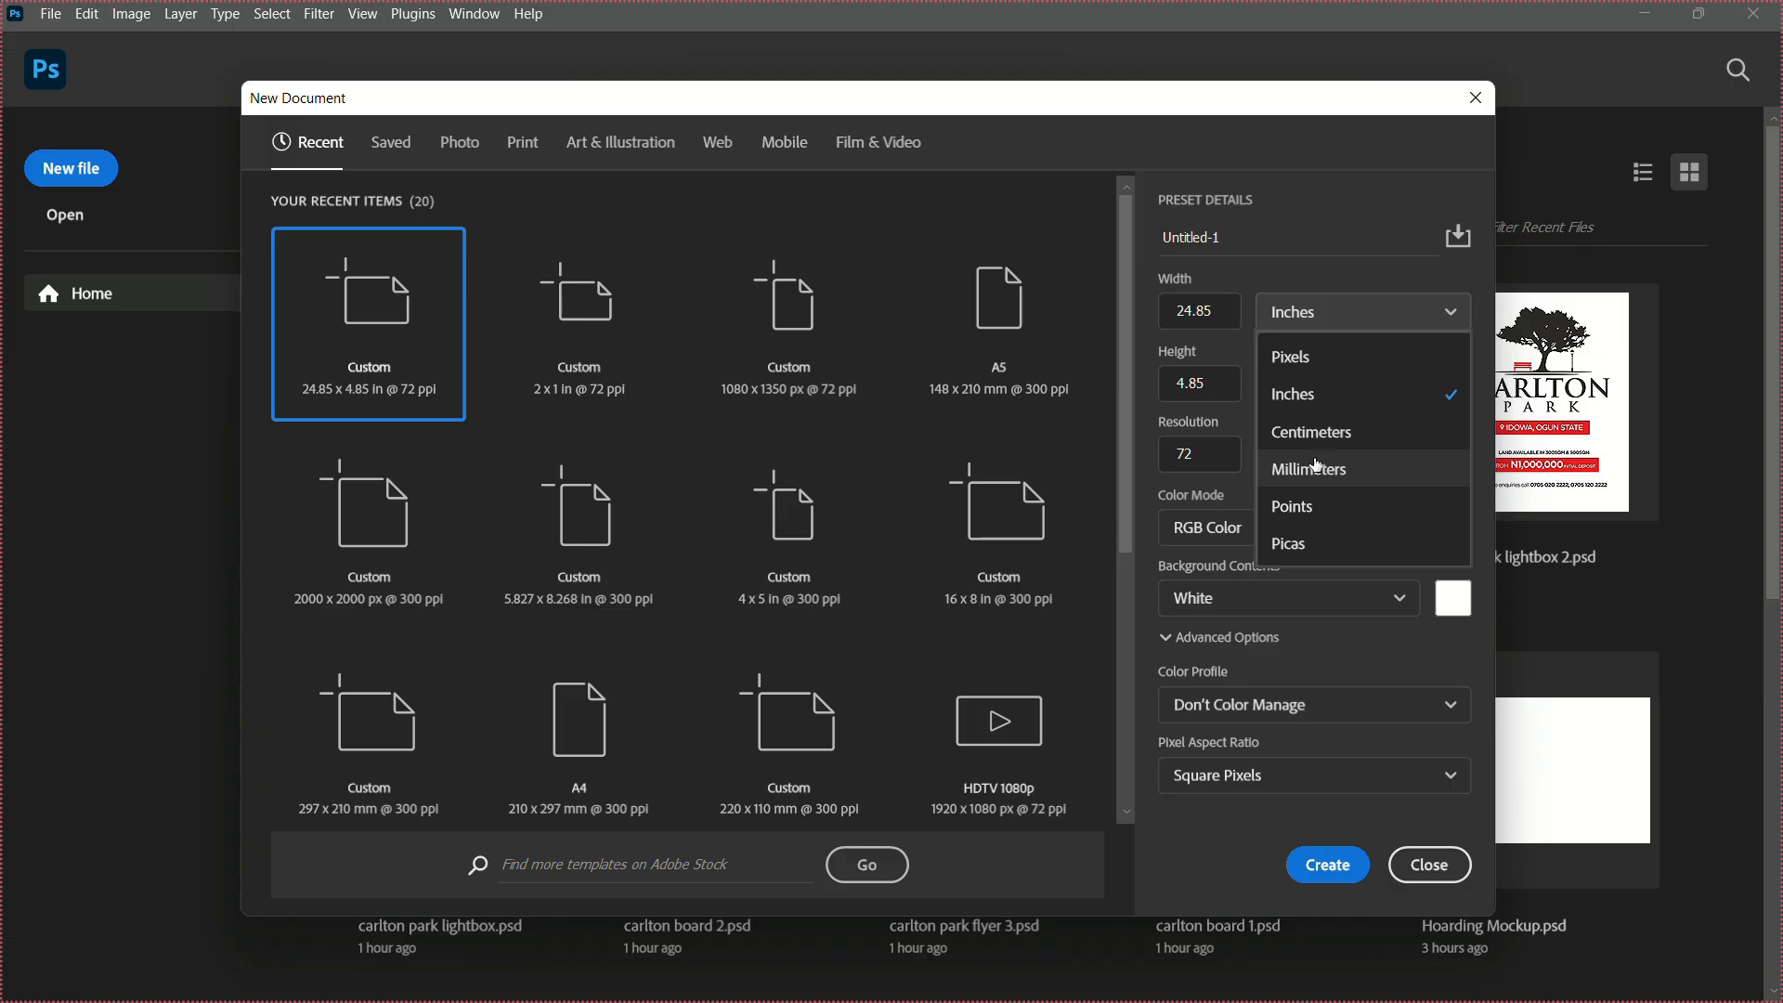
pyautogui.click(1316, 371)
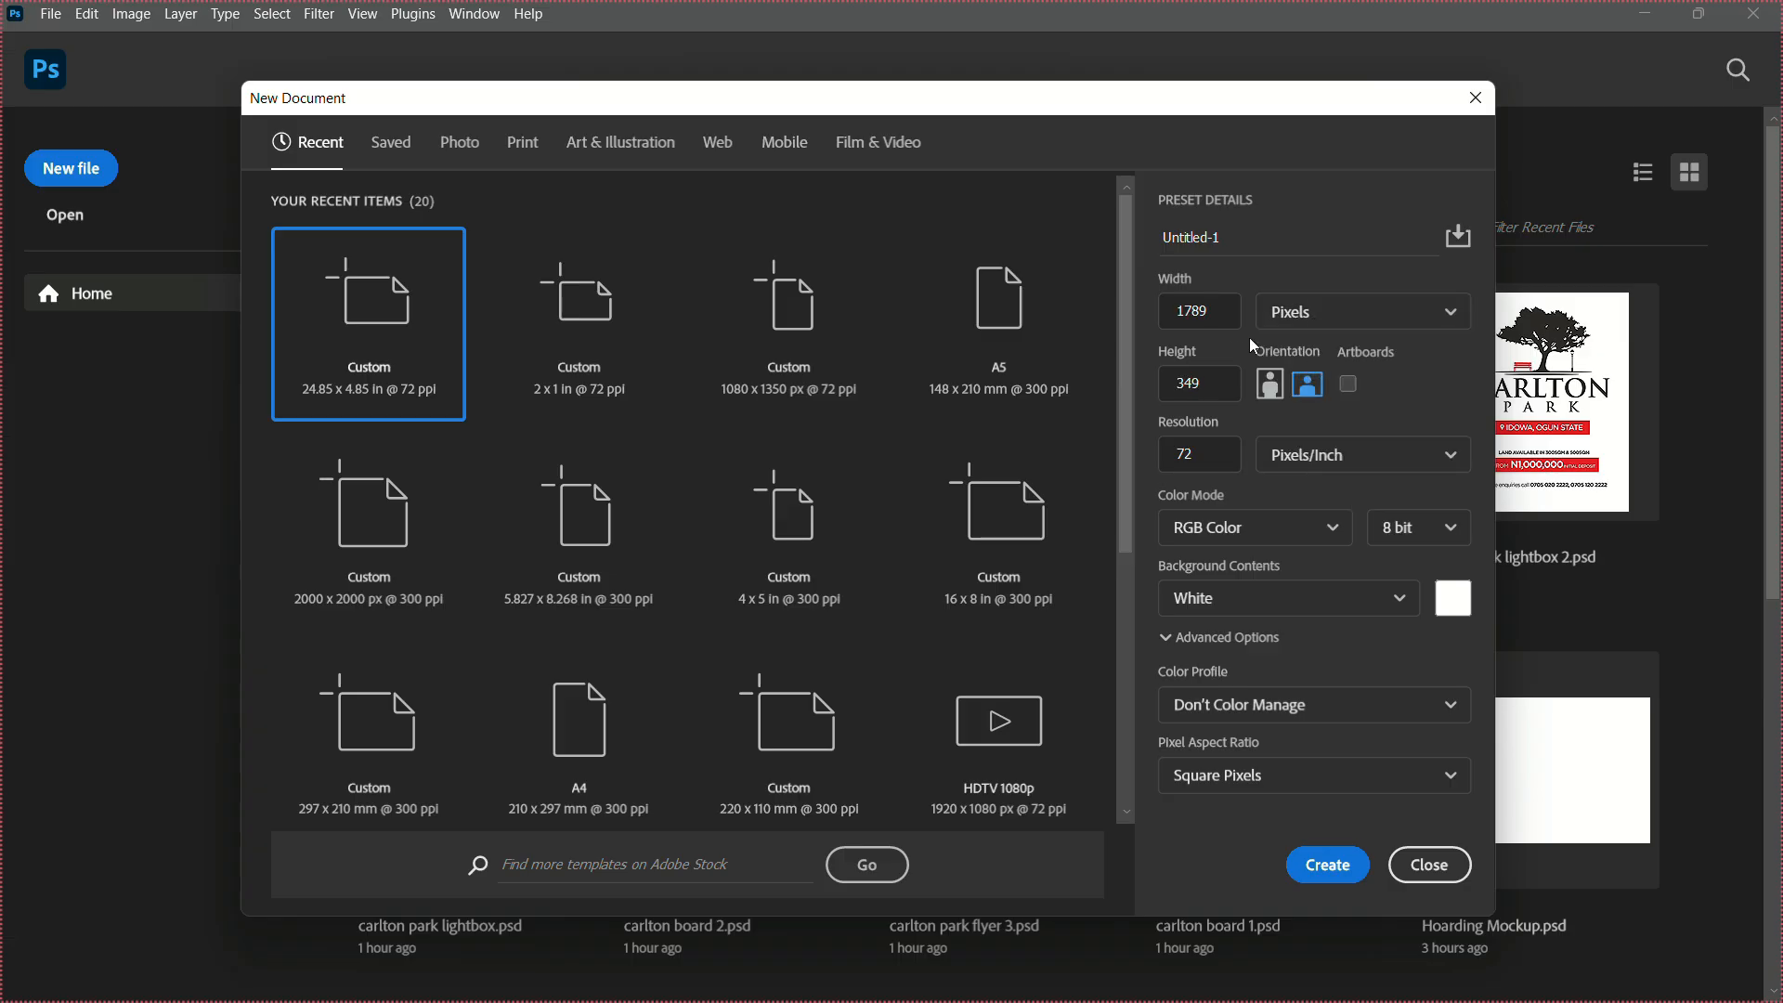
pyautogui.click(1219, 316)
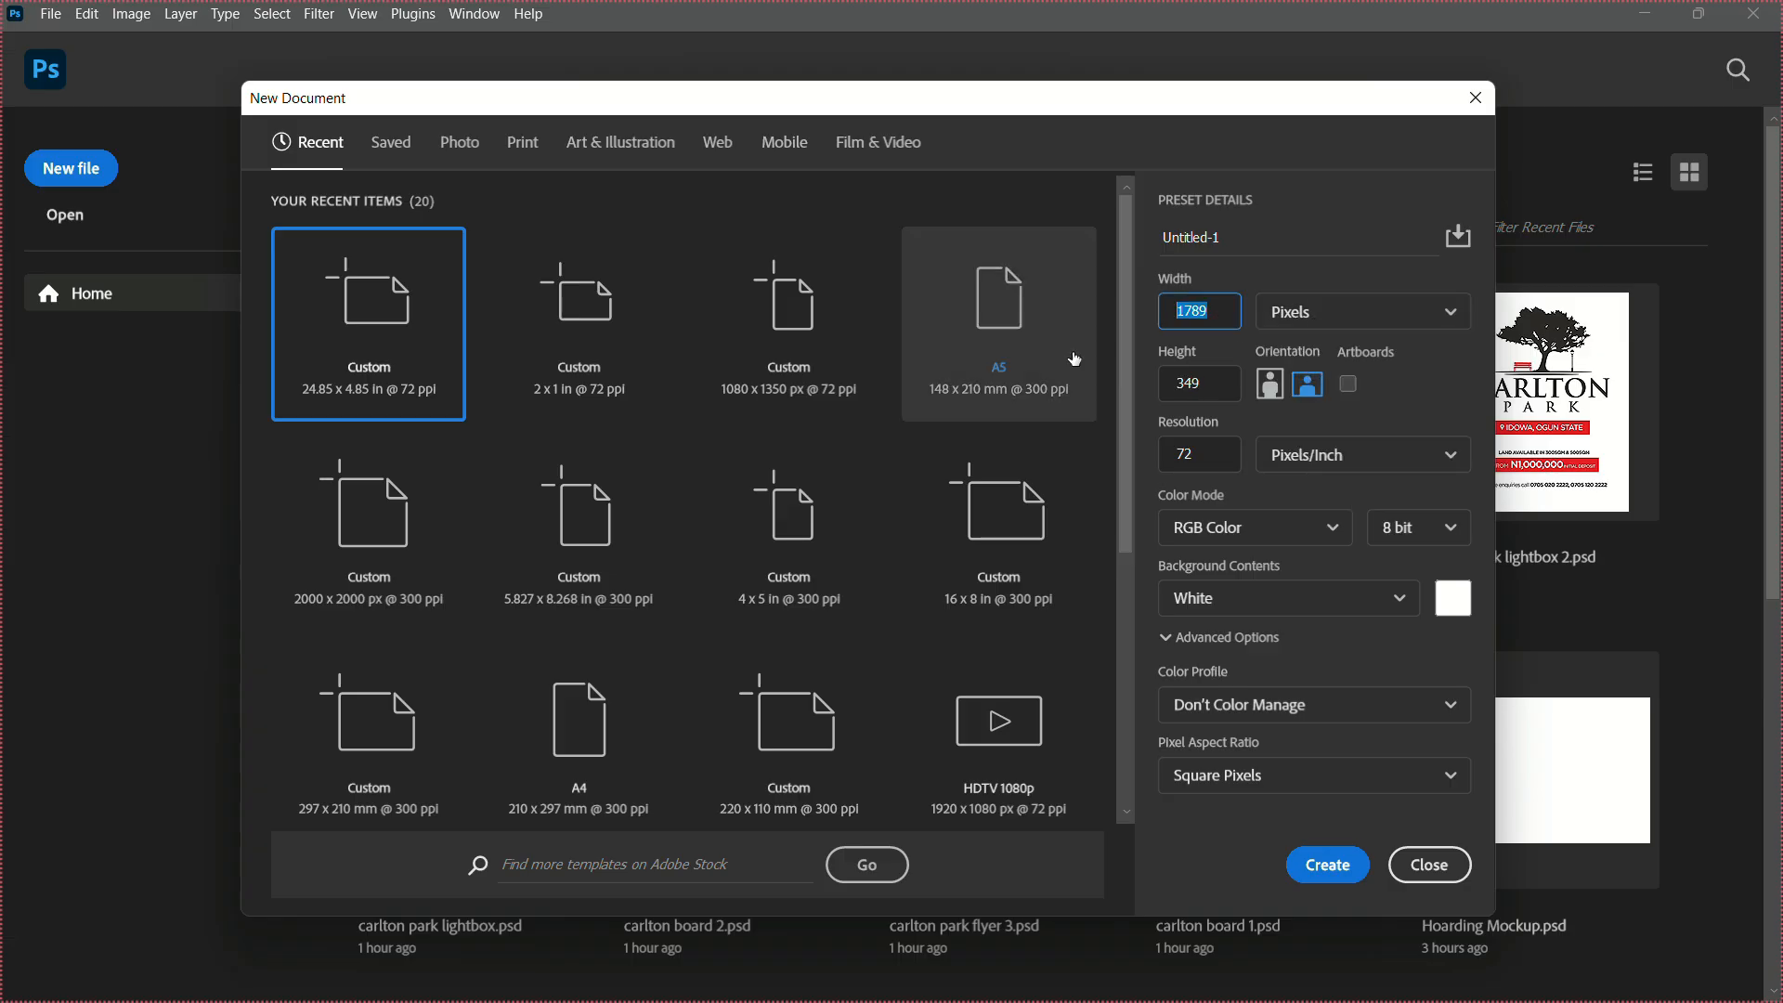
pyautogui.write('200')
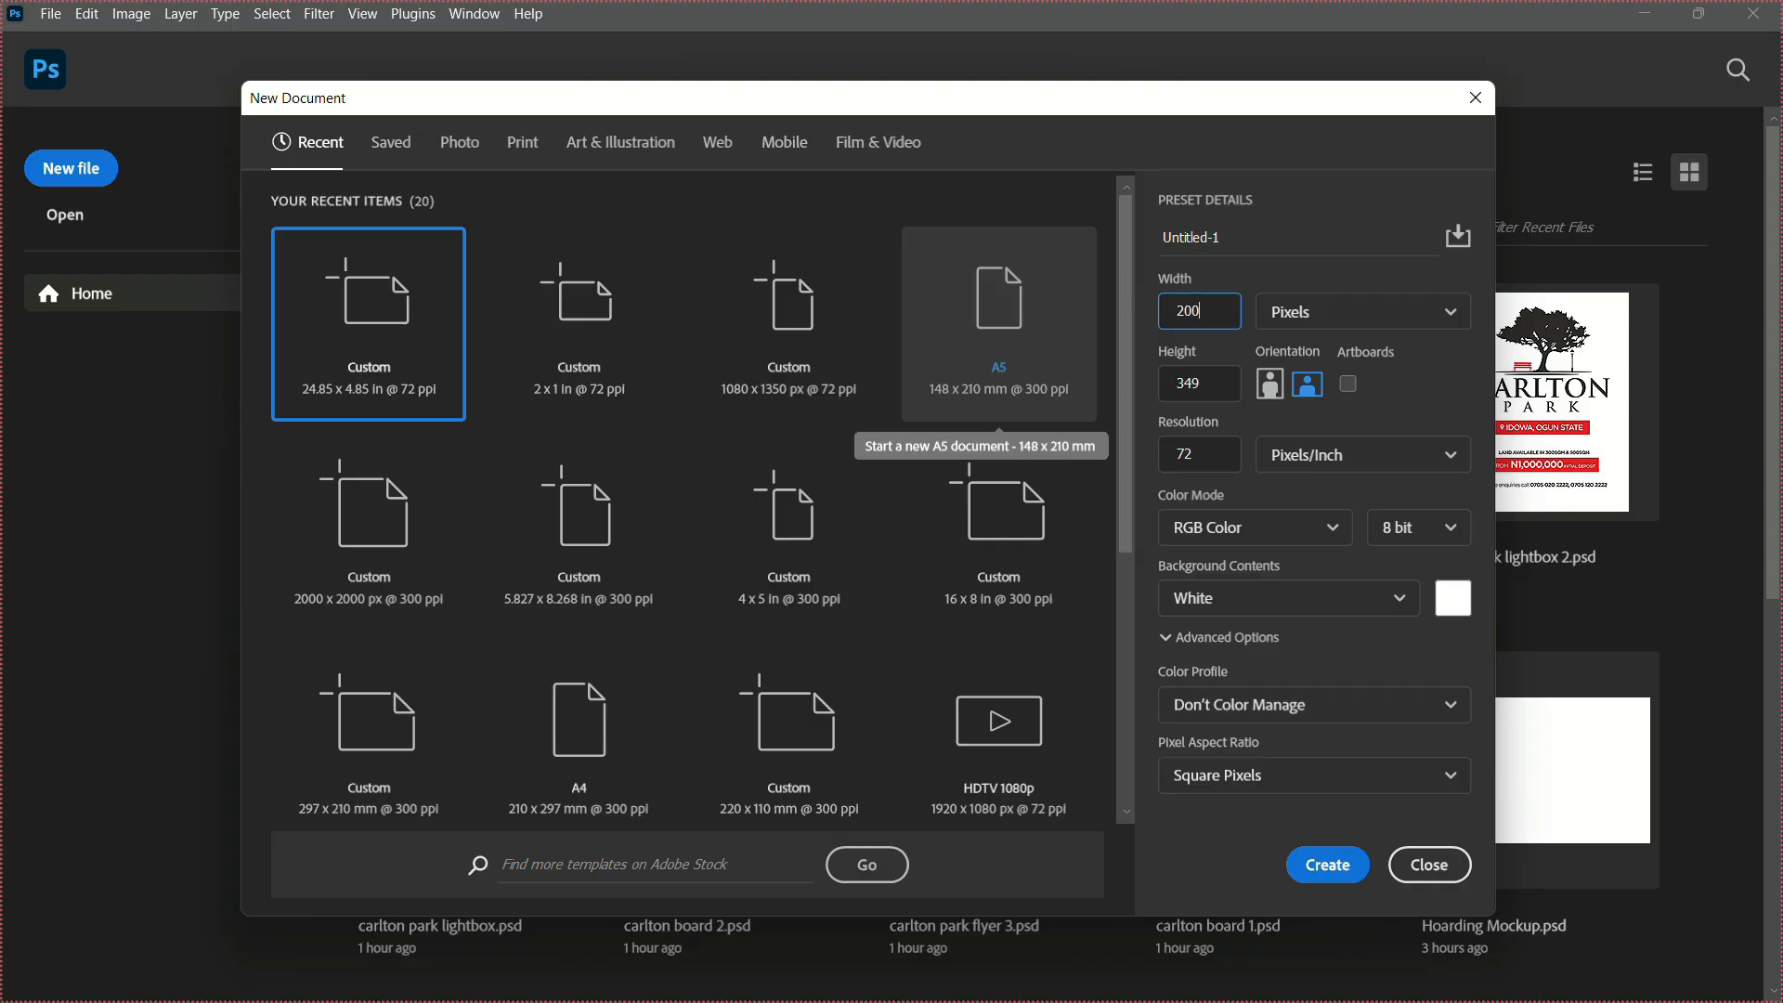
pyautogui.write('0')
pyautogui.press('Tab')
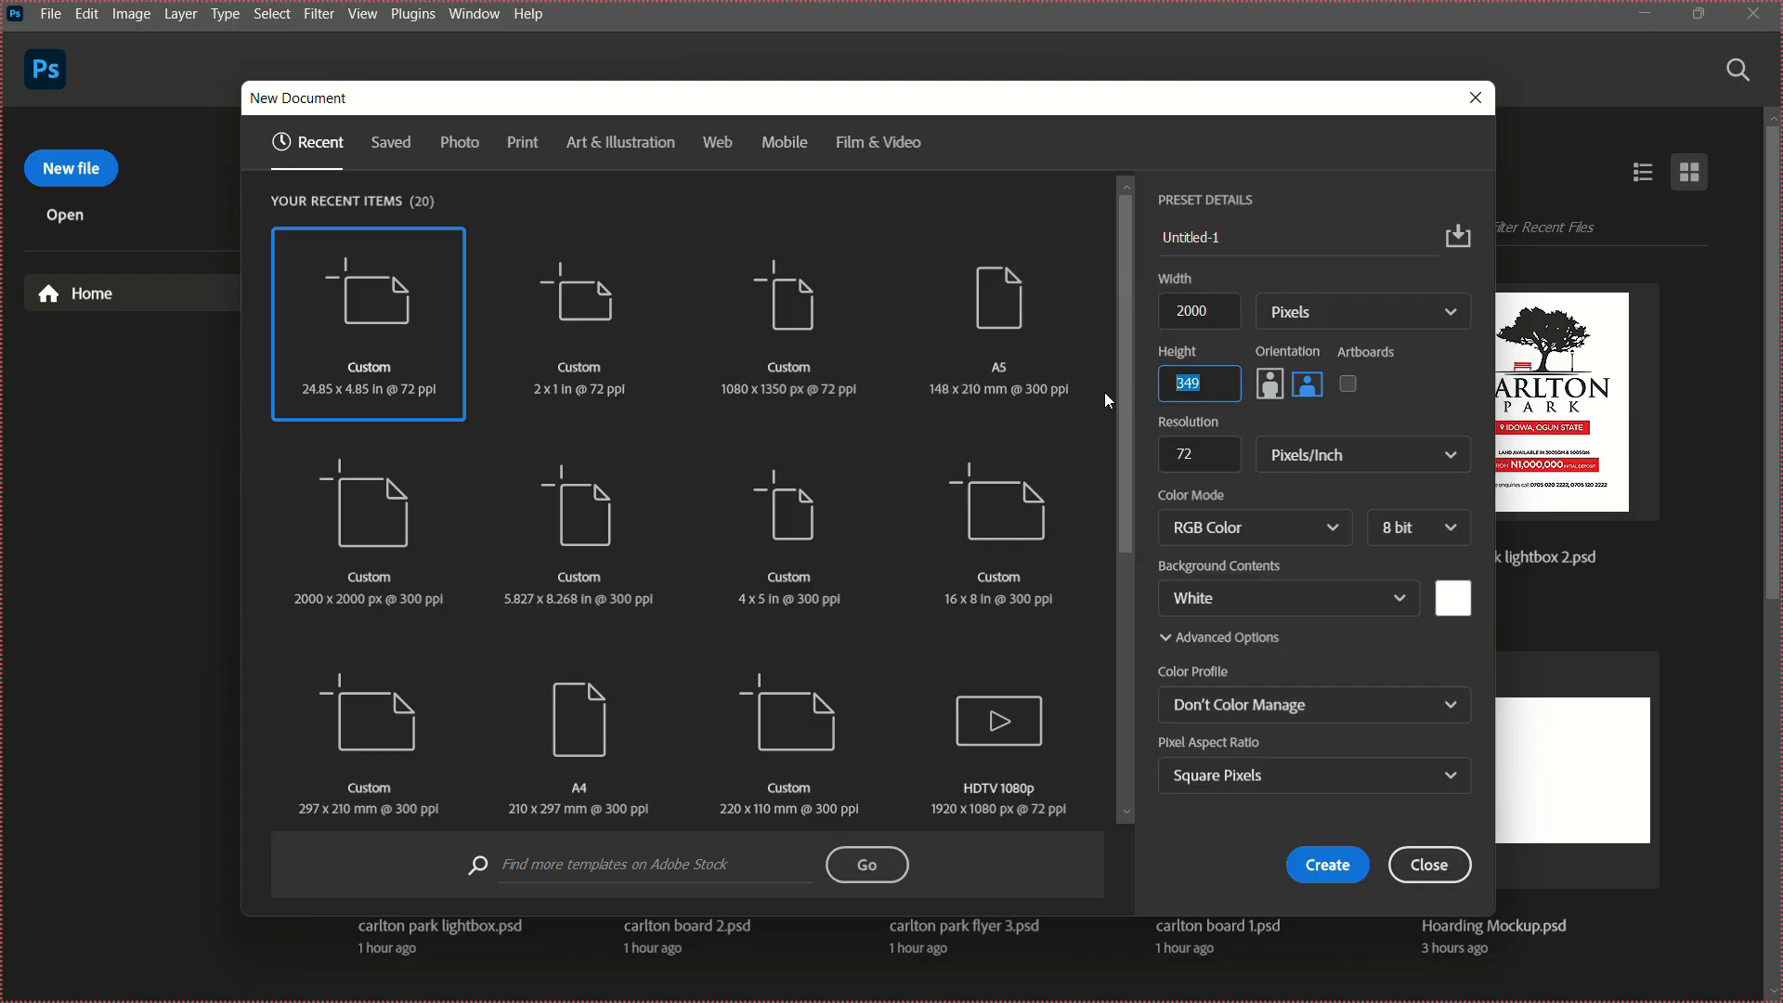
pyautogui.write('2000')
pyautogui.doubleClick(1199, 456)
pyautogui.write('300')
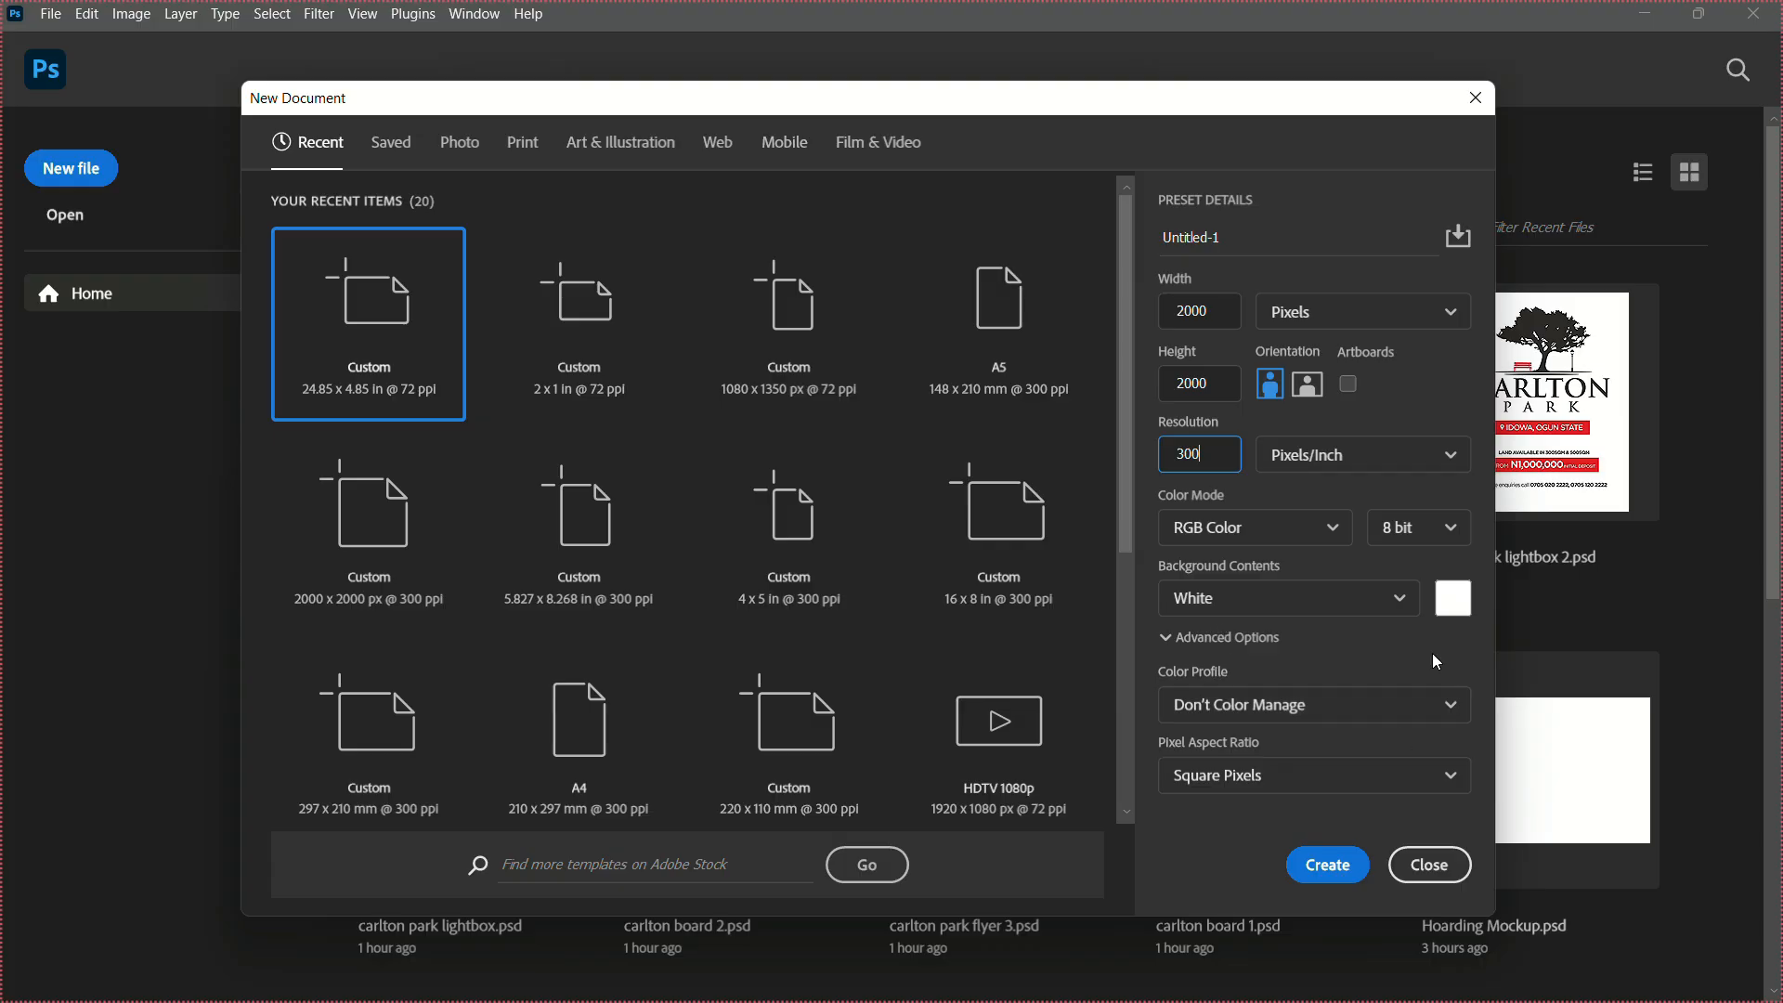
pyautogui.click(1344, 878)
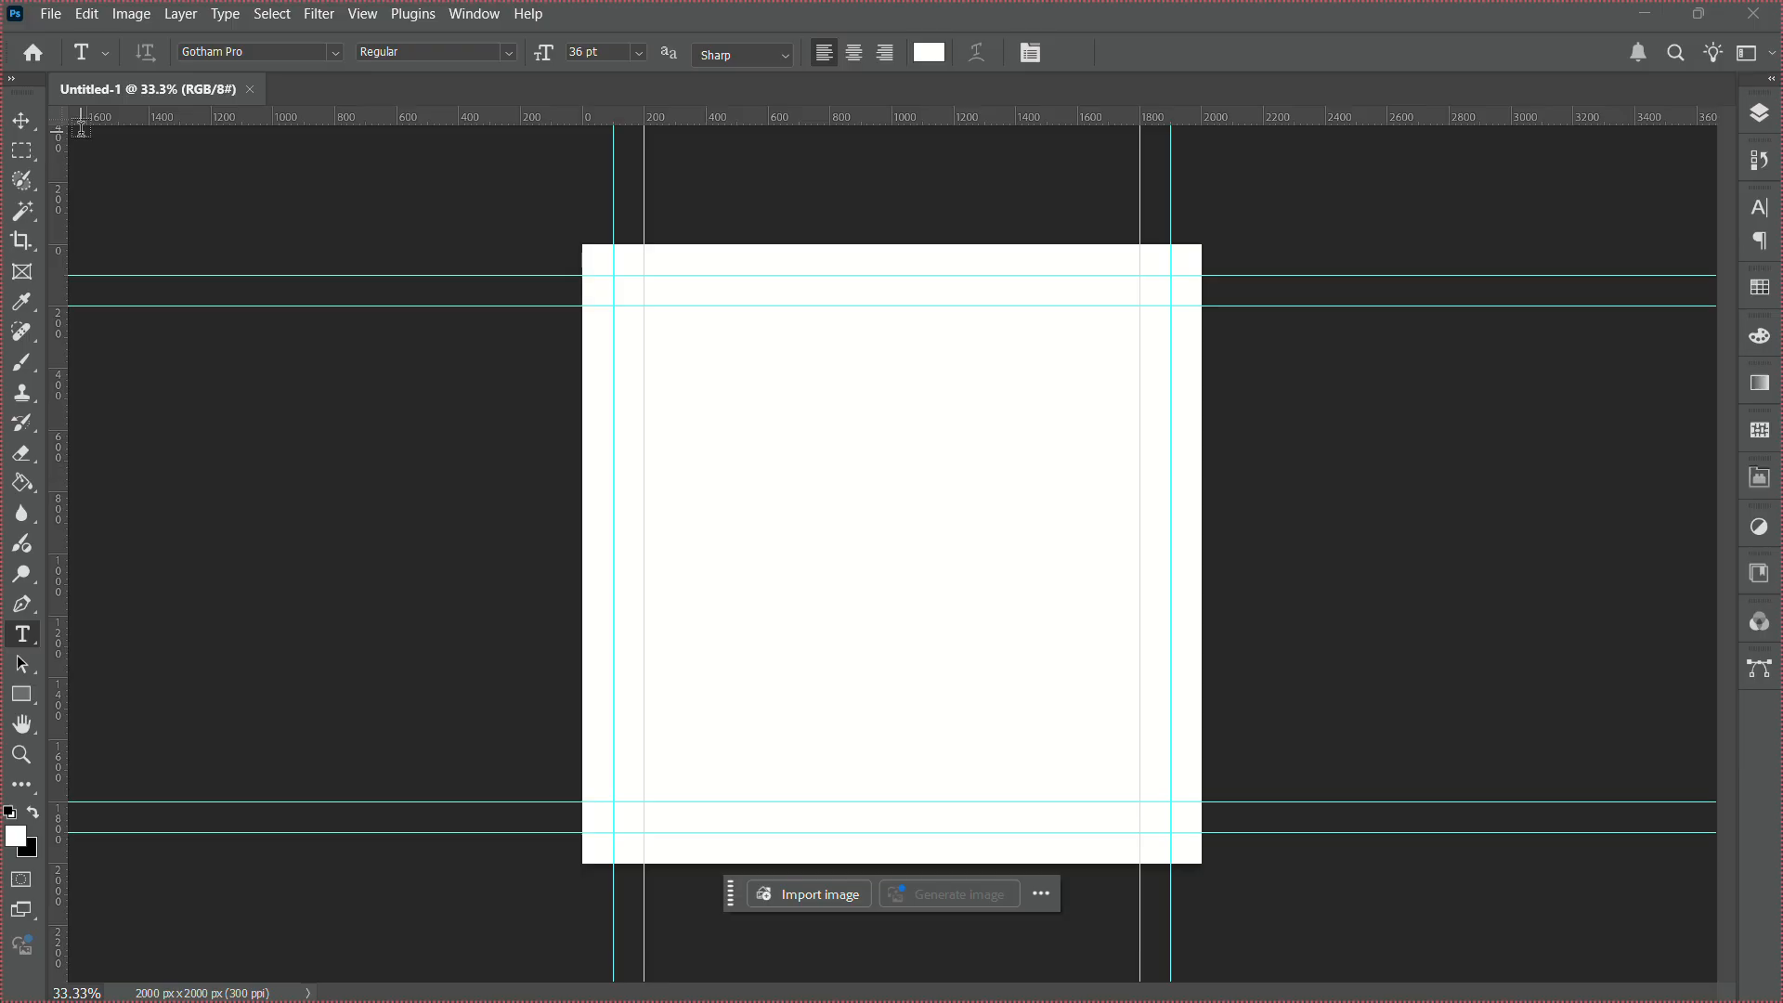
# Place the embedded bokeh lights image Picsart_25-06-16_21-45-01-083 from the Documents folder.
pyautogui.click(40, 18)
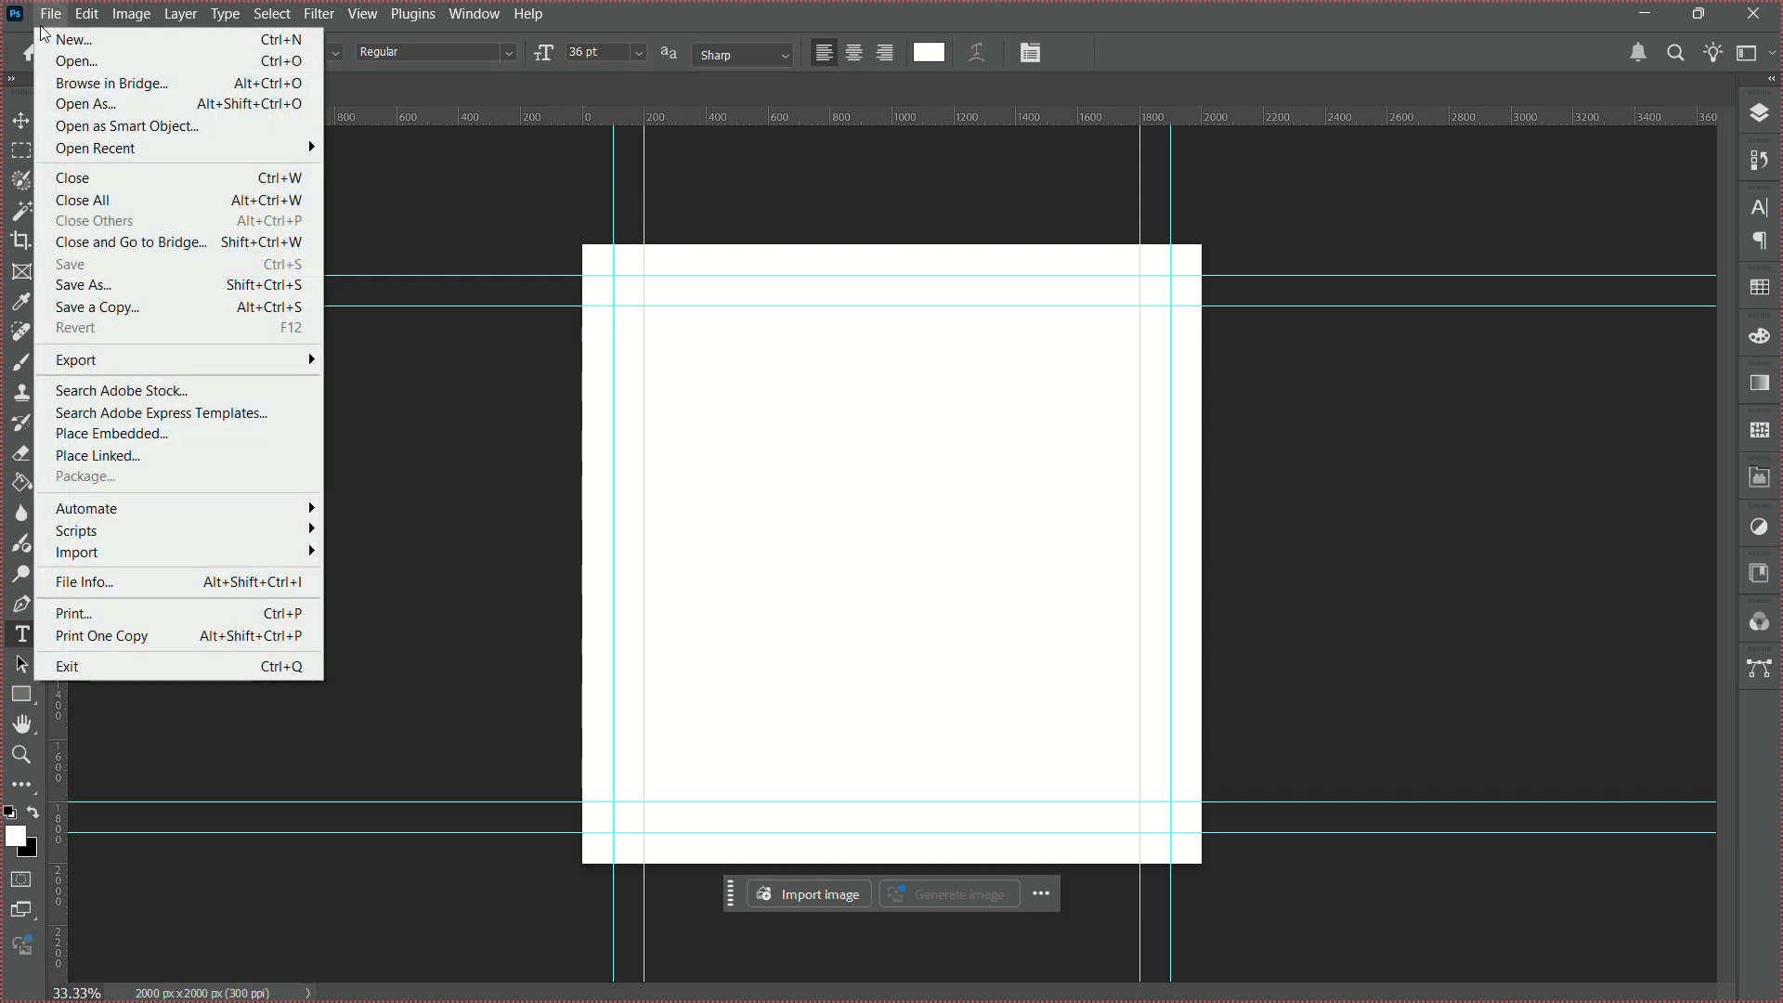
pyautogui.click(155, 434)
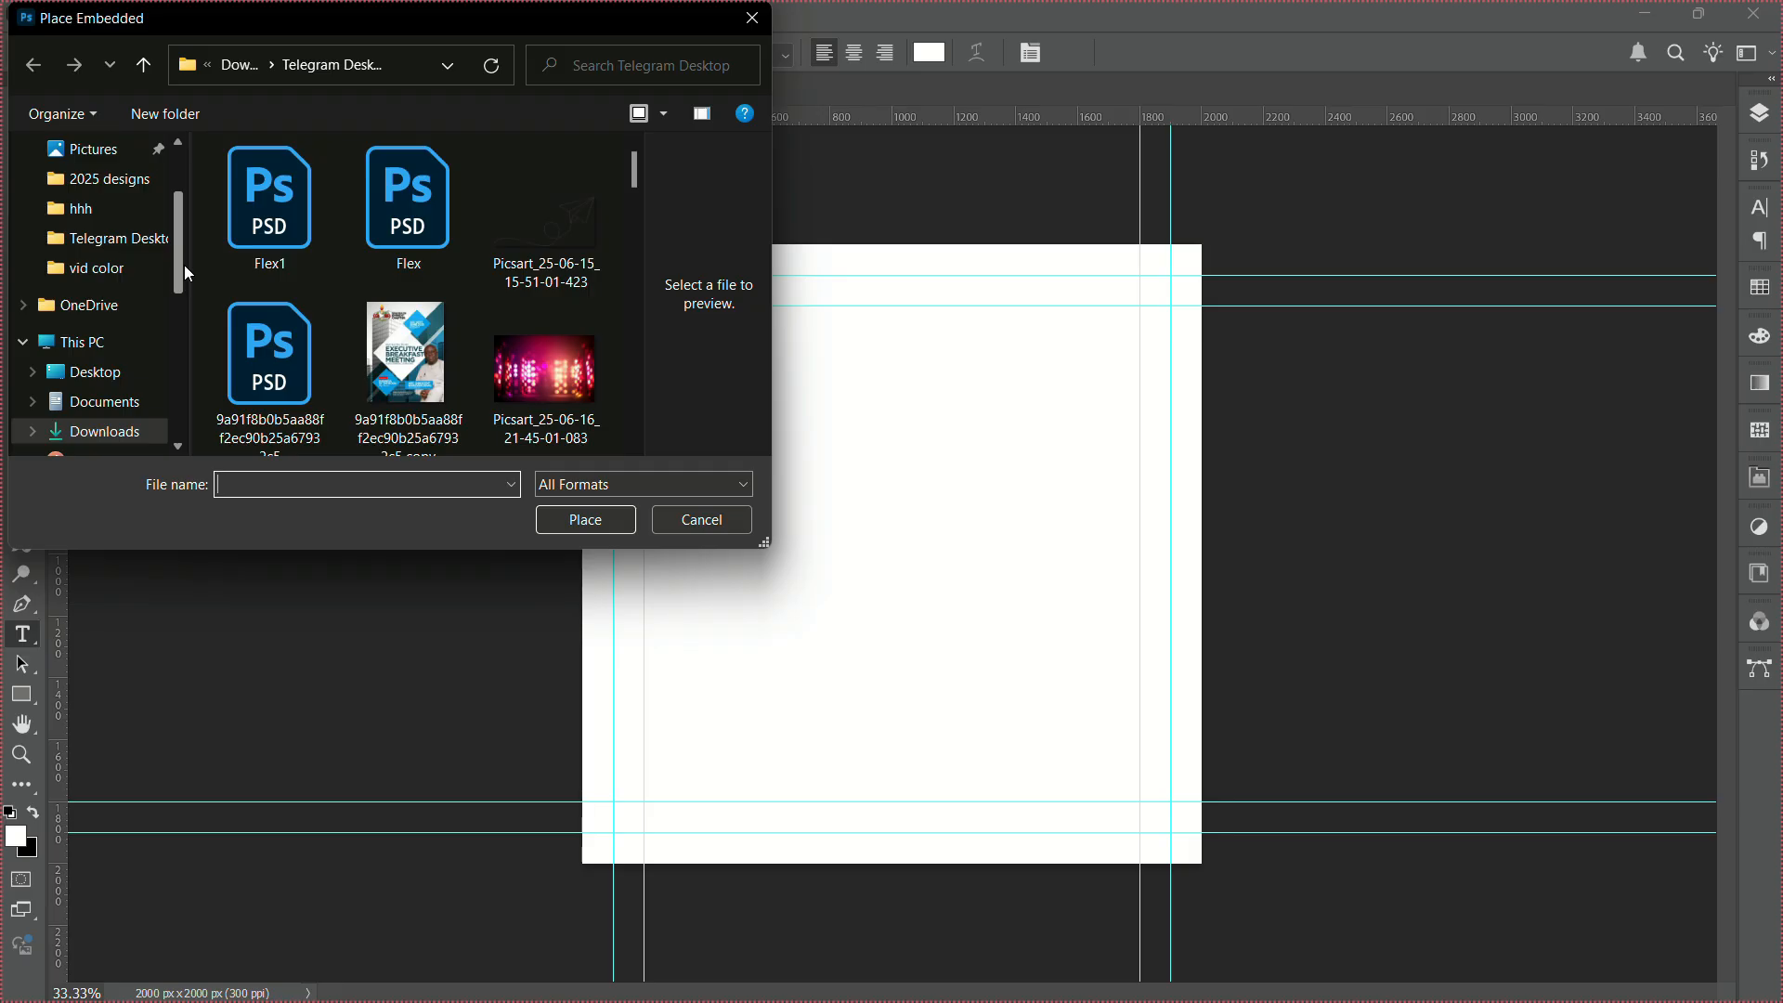
pyautogui.scroll(-1, 184, 264)
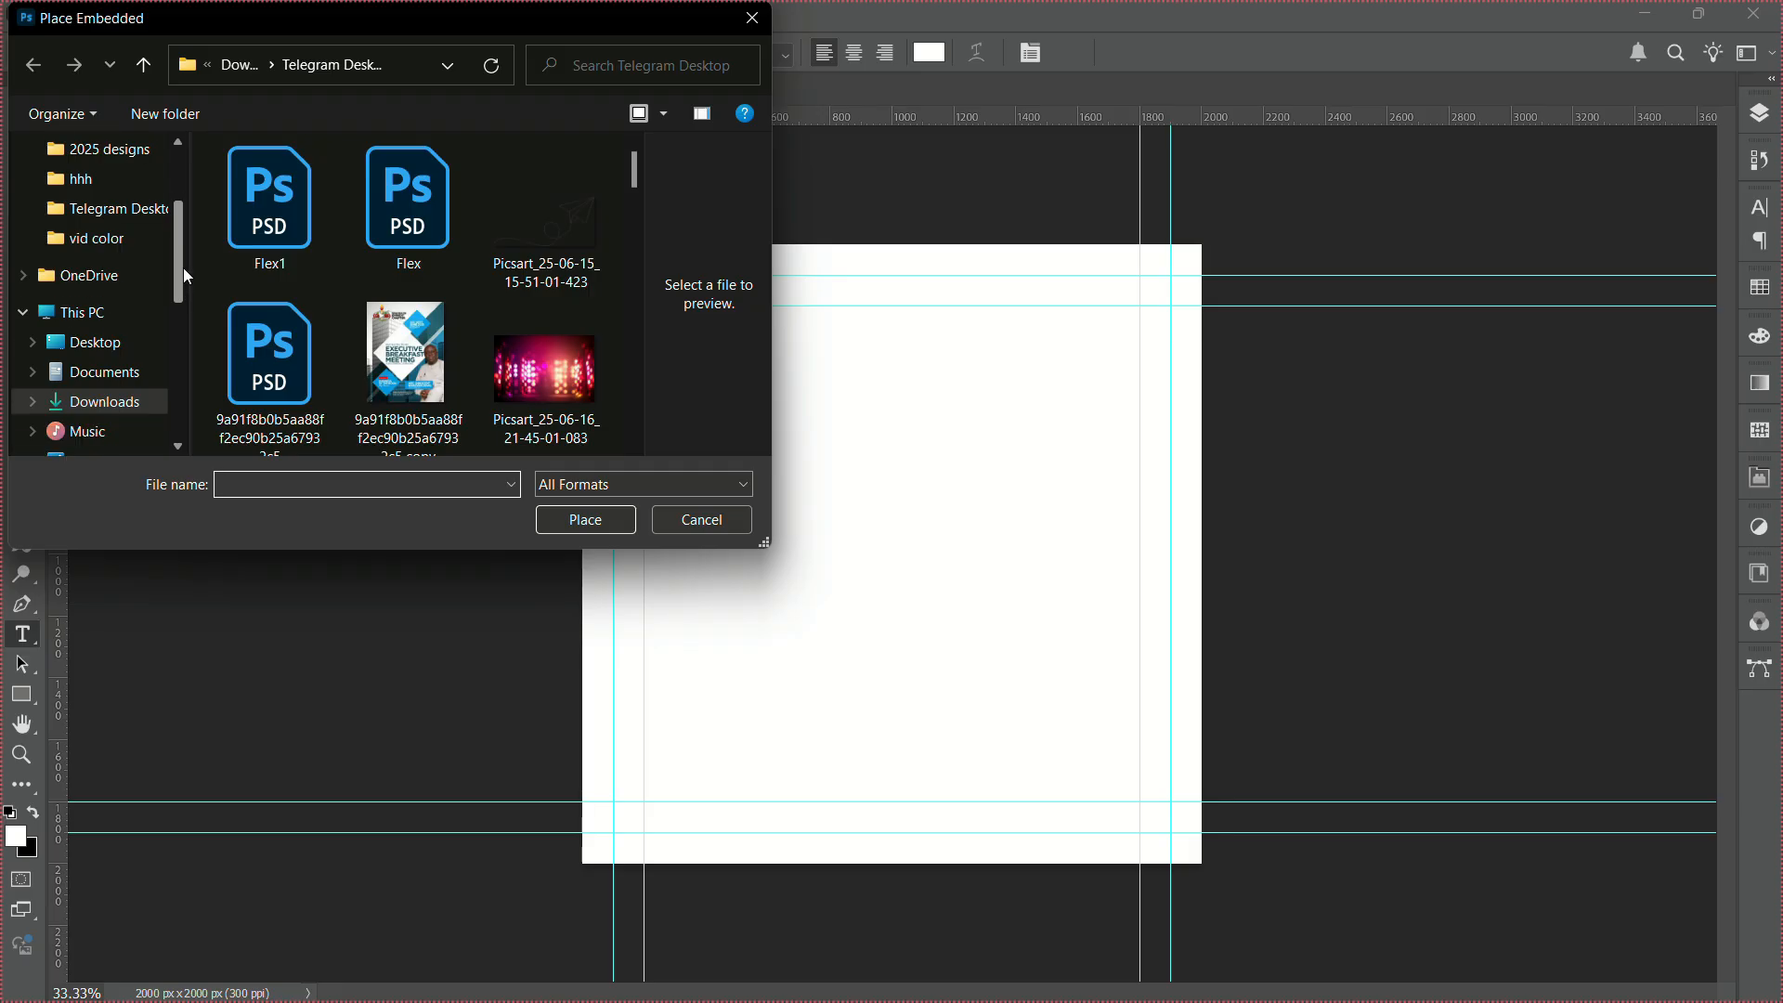
pyautogui.click(120, 370)
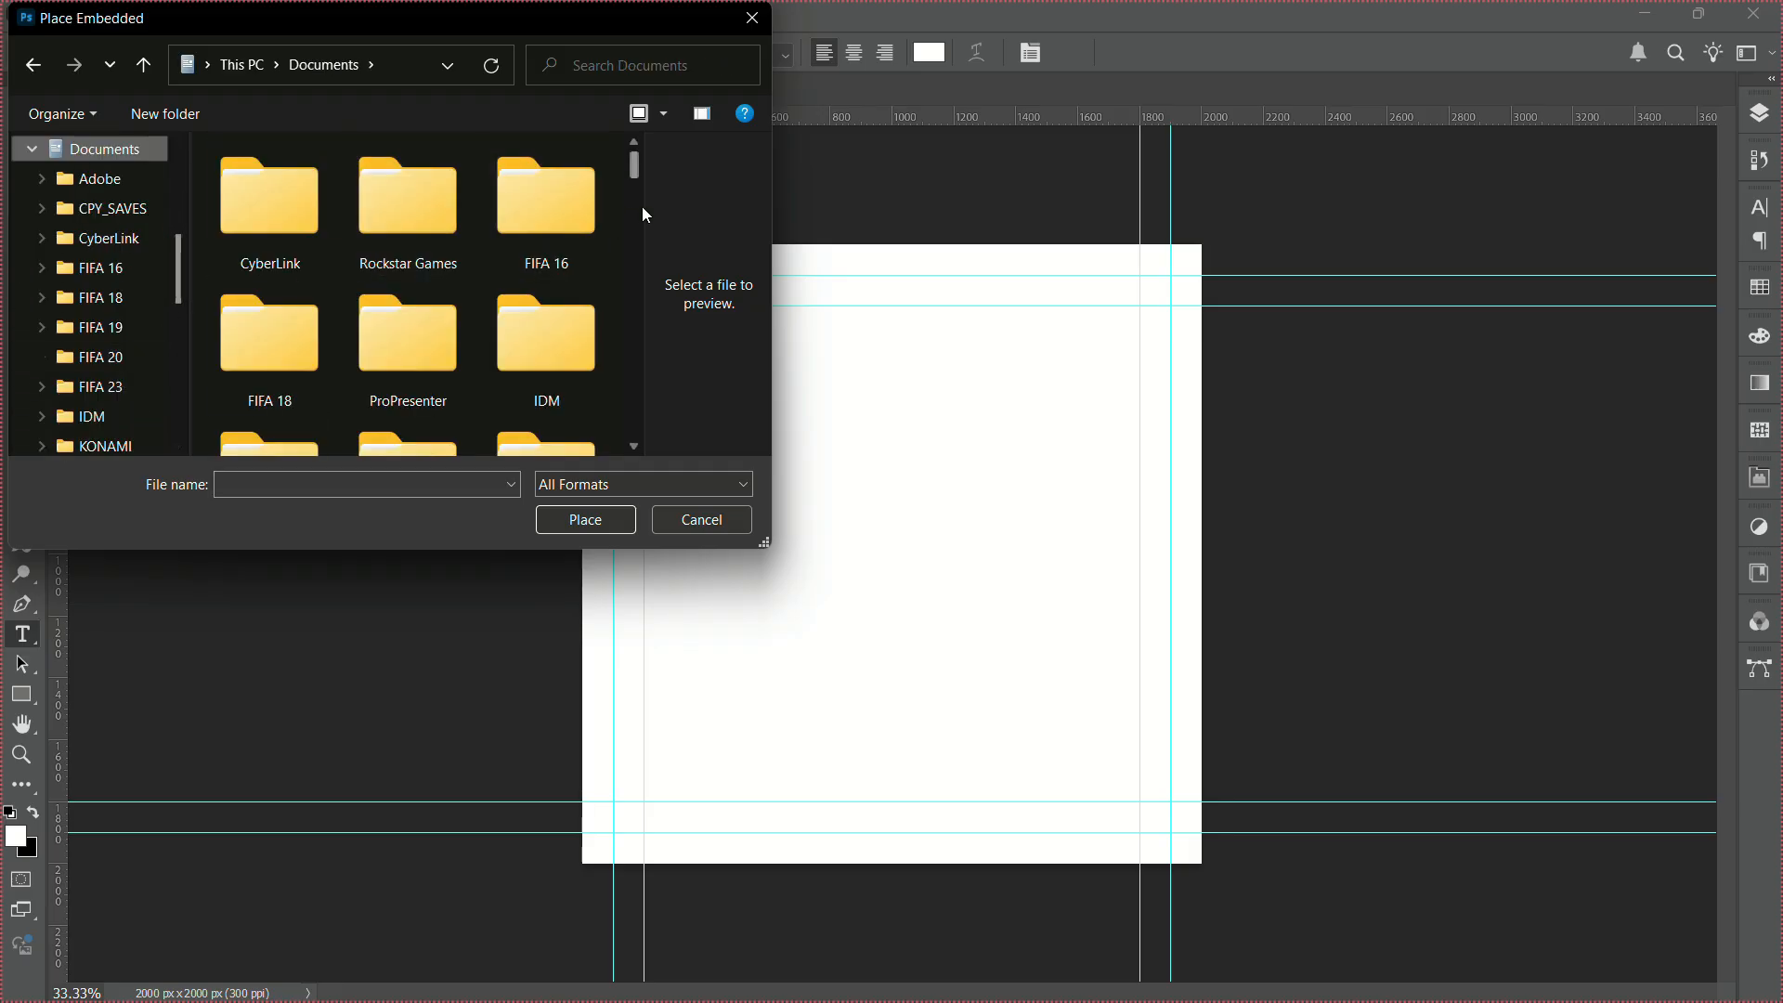
pyautogui.moveTo(634, 172); pyautogui.dragTo(639, 223)
pyautogui.doubleClick(247, 231)
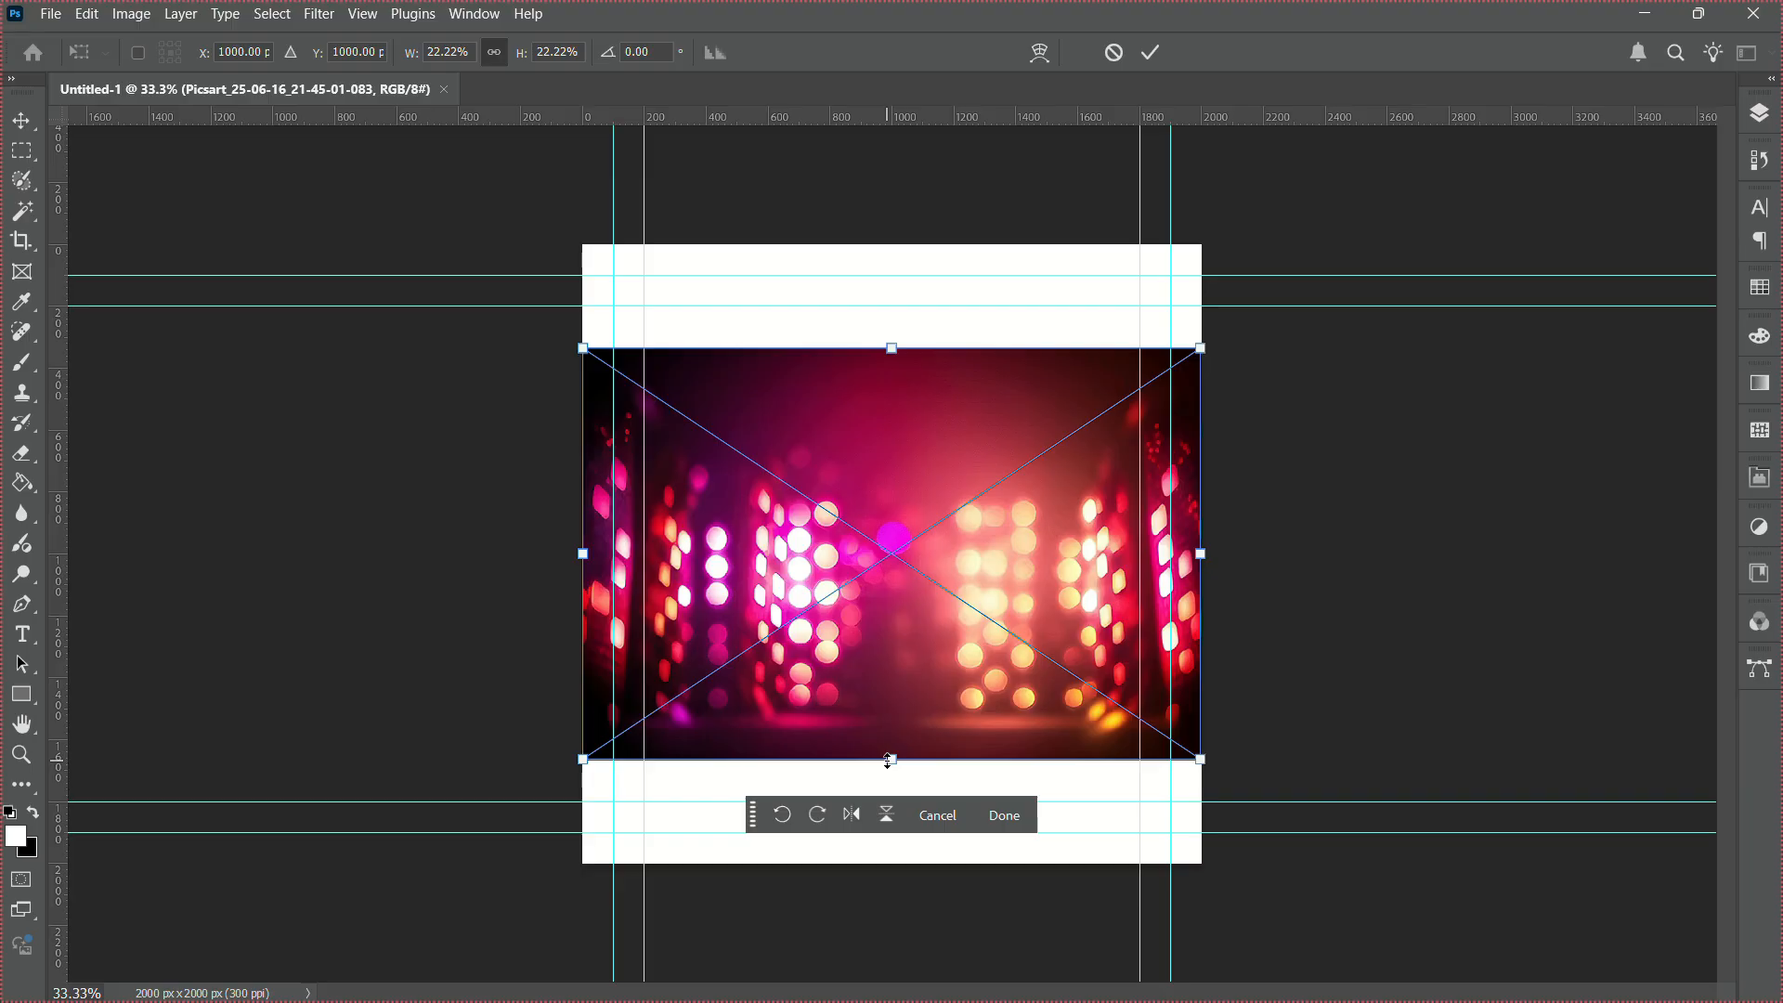
# Scale the placed bokeh image proportionally to 33.33% so it covers the whole canvas.
pyautogui.moveTo(889, 759); pyautogui.dragTo(895, 860)
pyautogui.press('Return')
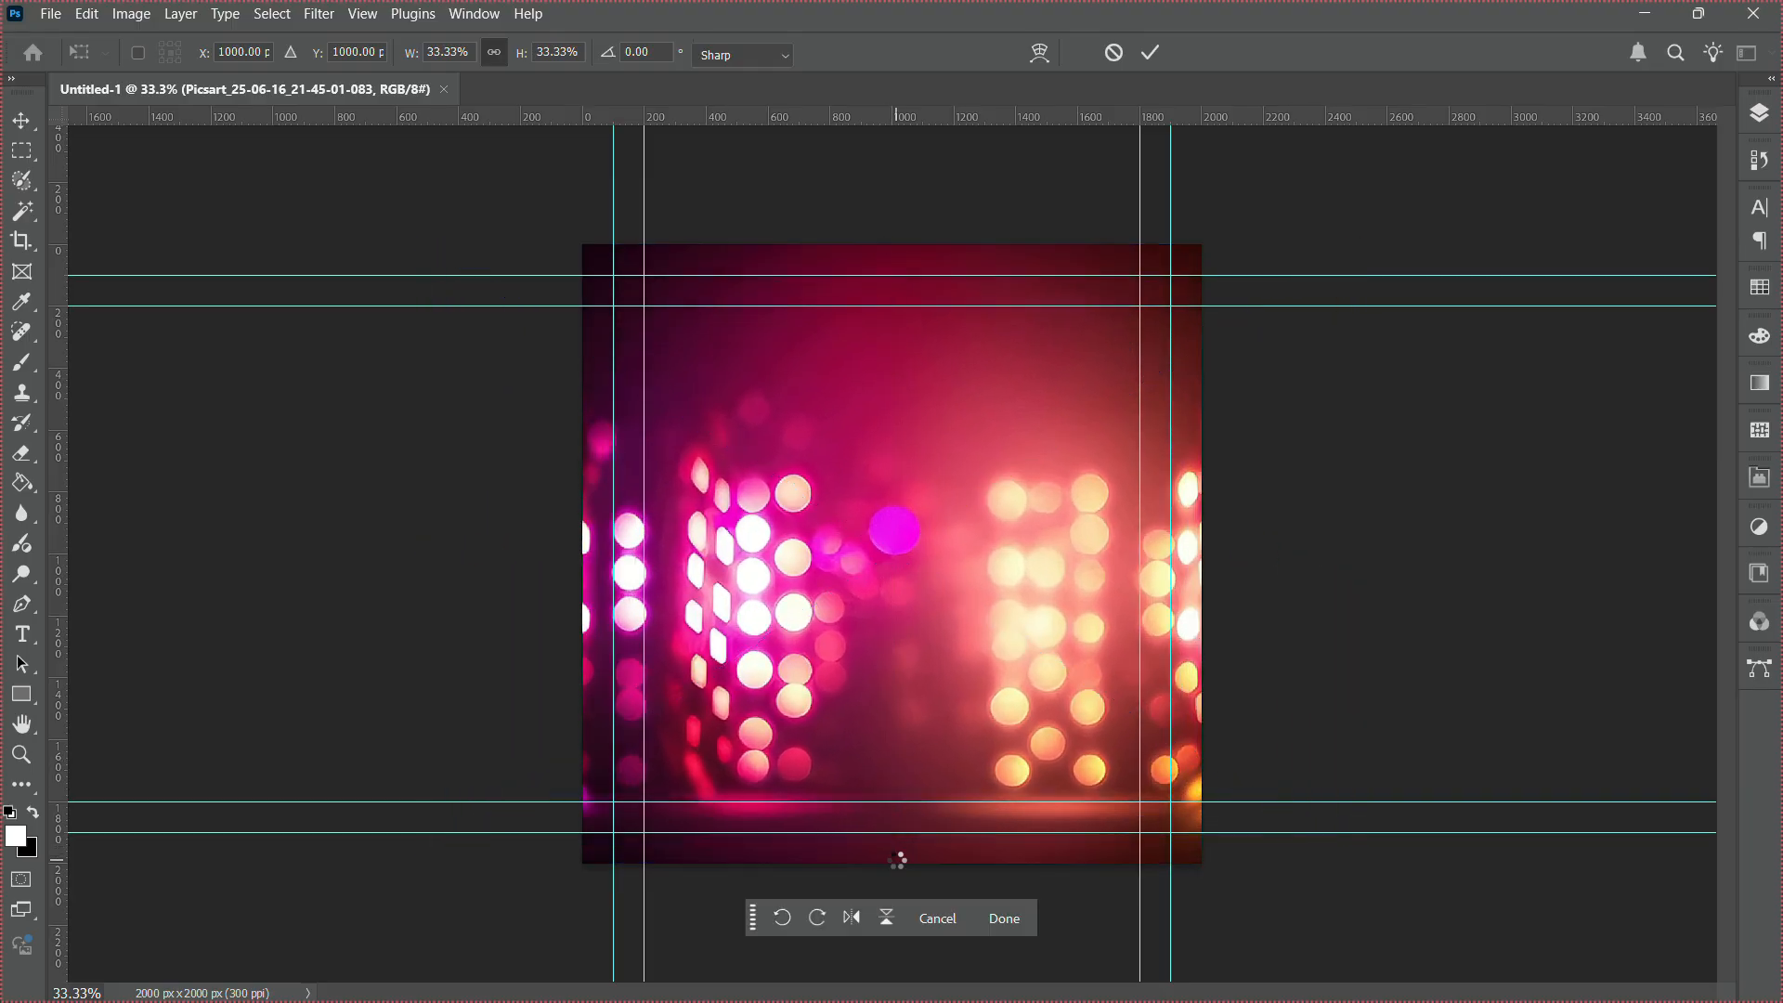
pyautogui.press('t')
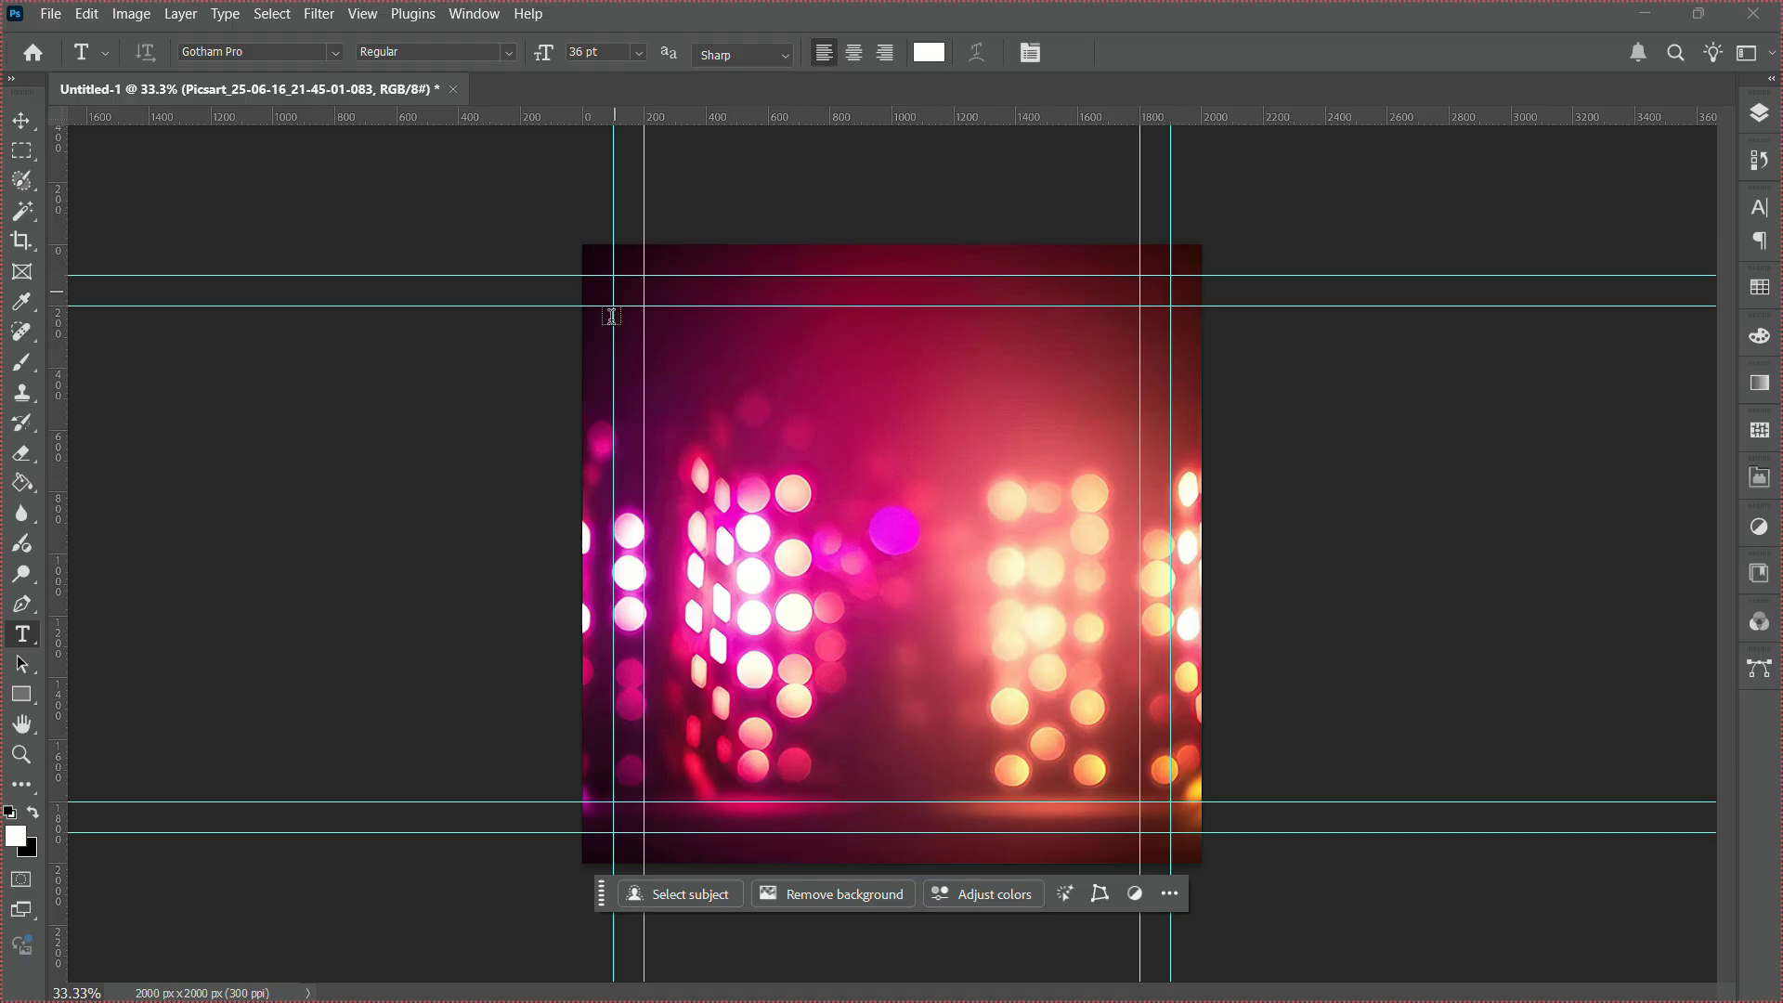
# Place the embedded photo of the bartender pouring a drink from the hhh folder on the Desktop.
pyautogui.click(43, 19)
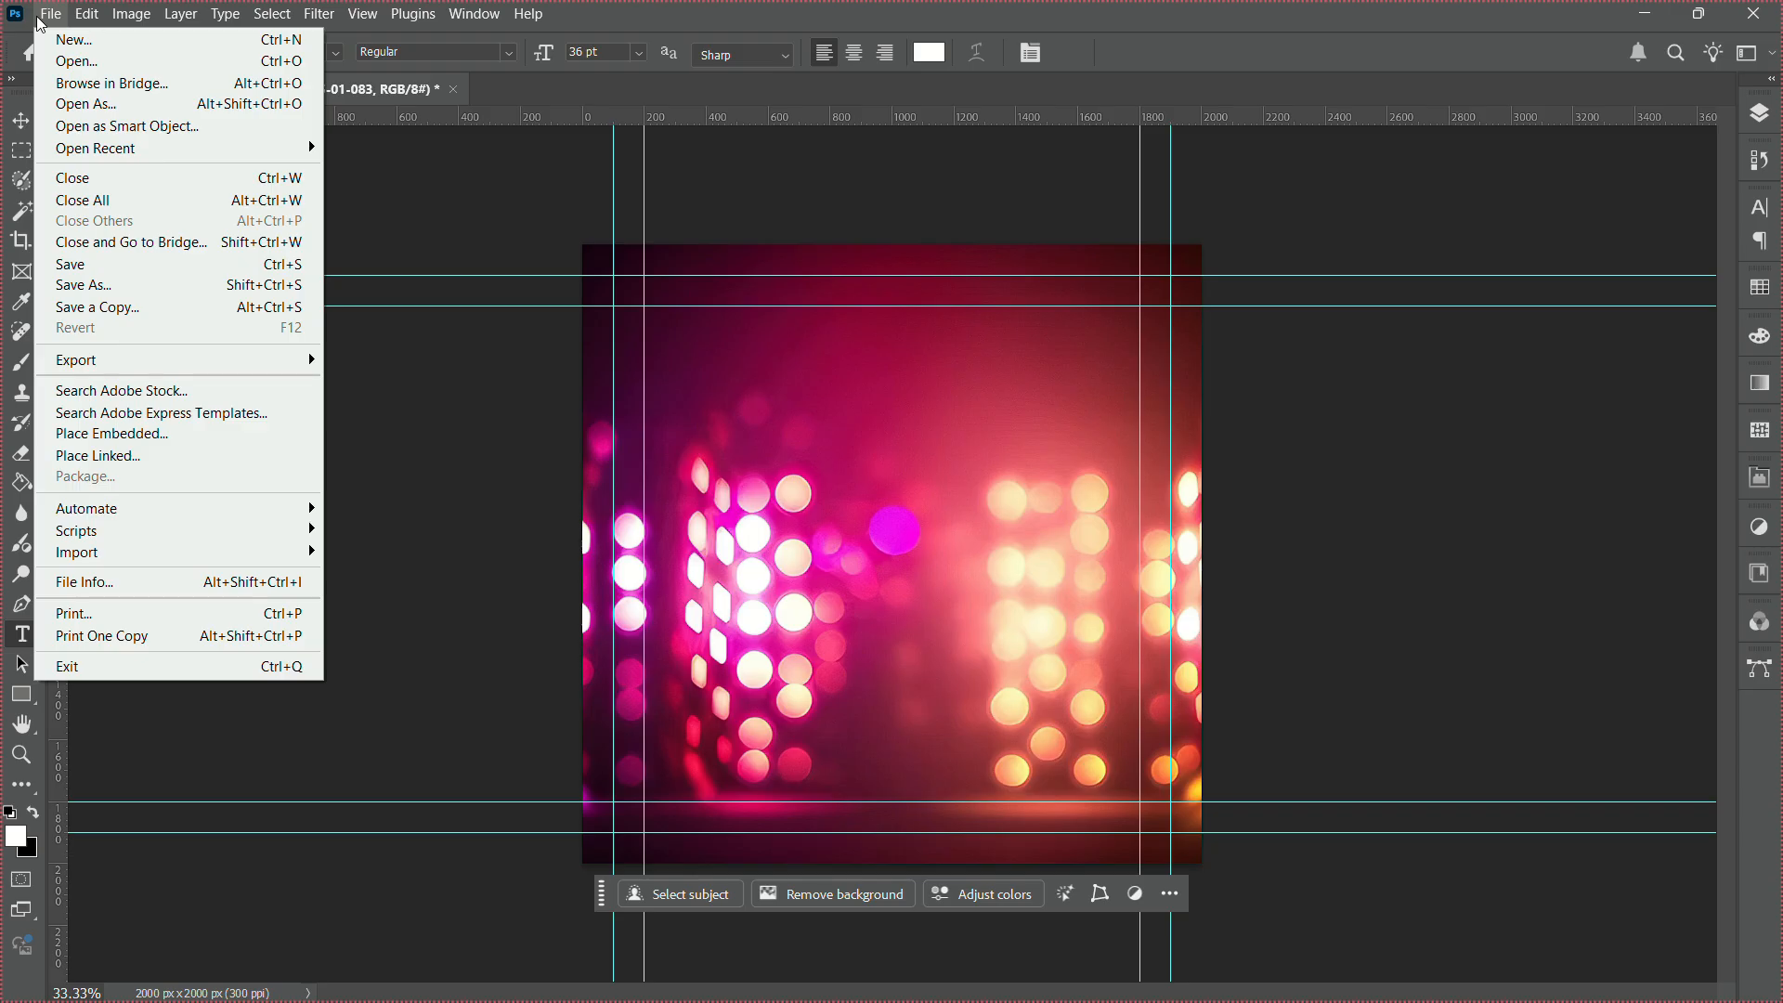
pyautogui.click(169, 438)
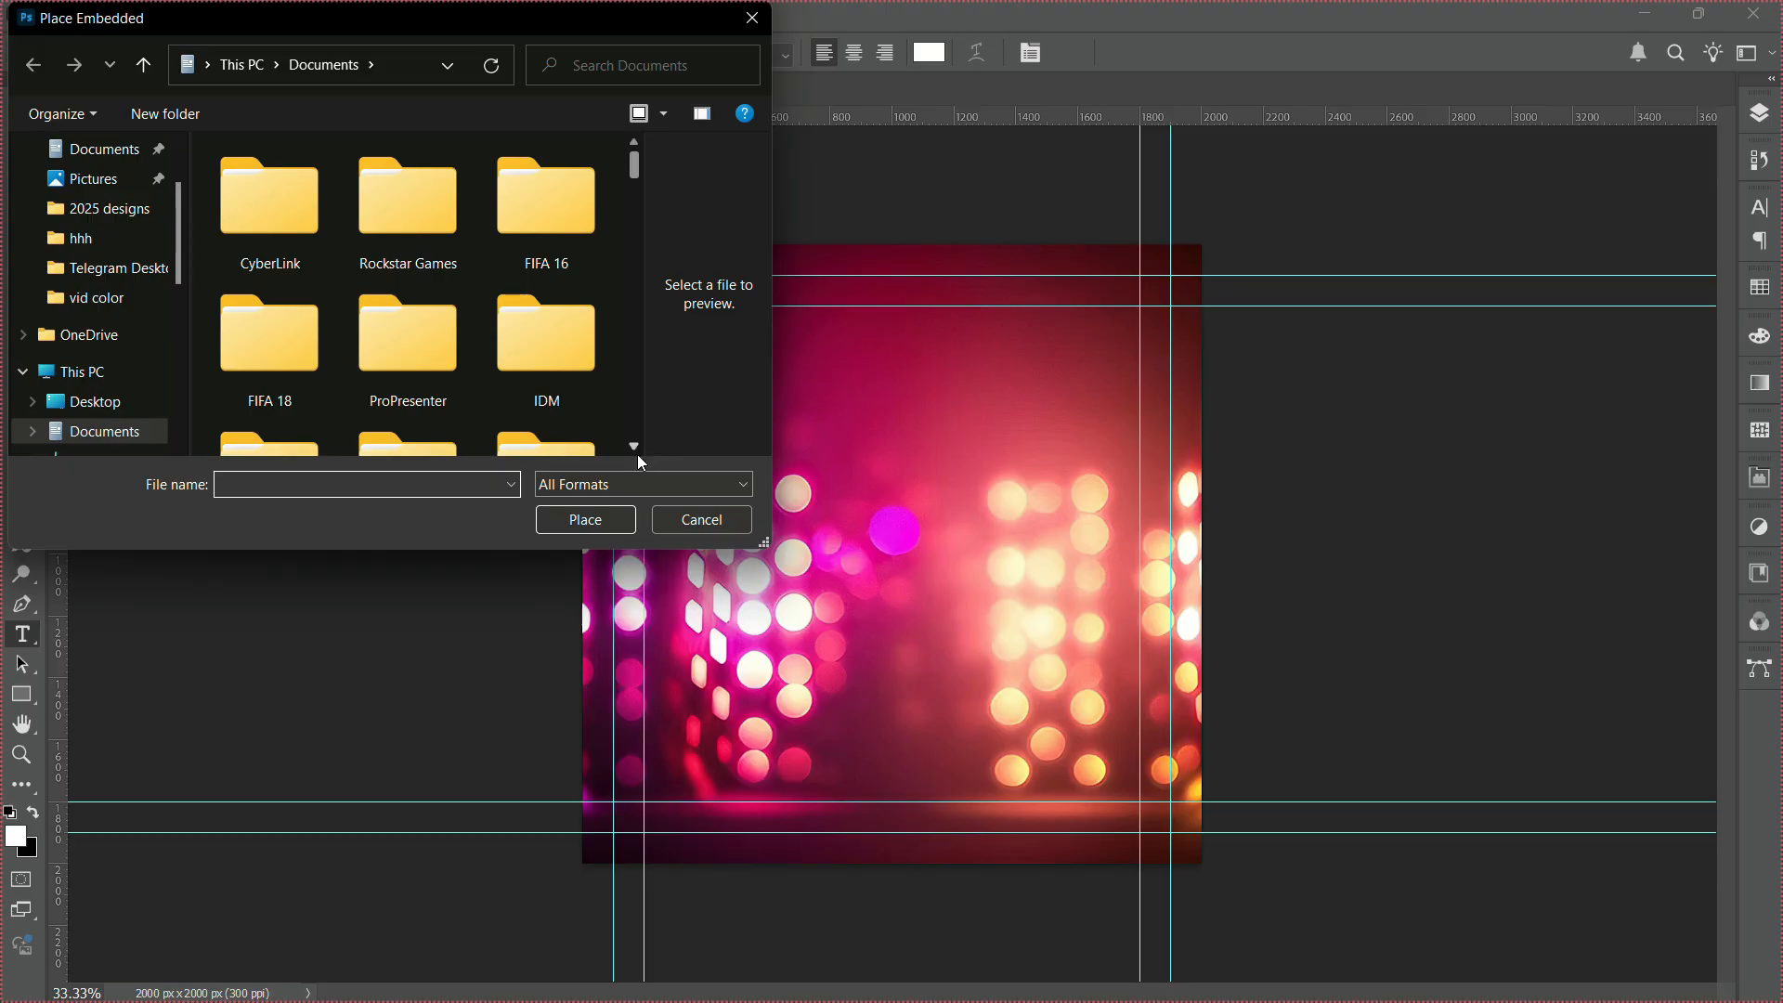
pyautogui.scroll(-3, 637, 454)
pyautogui.scroll(-3, 638, 456)
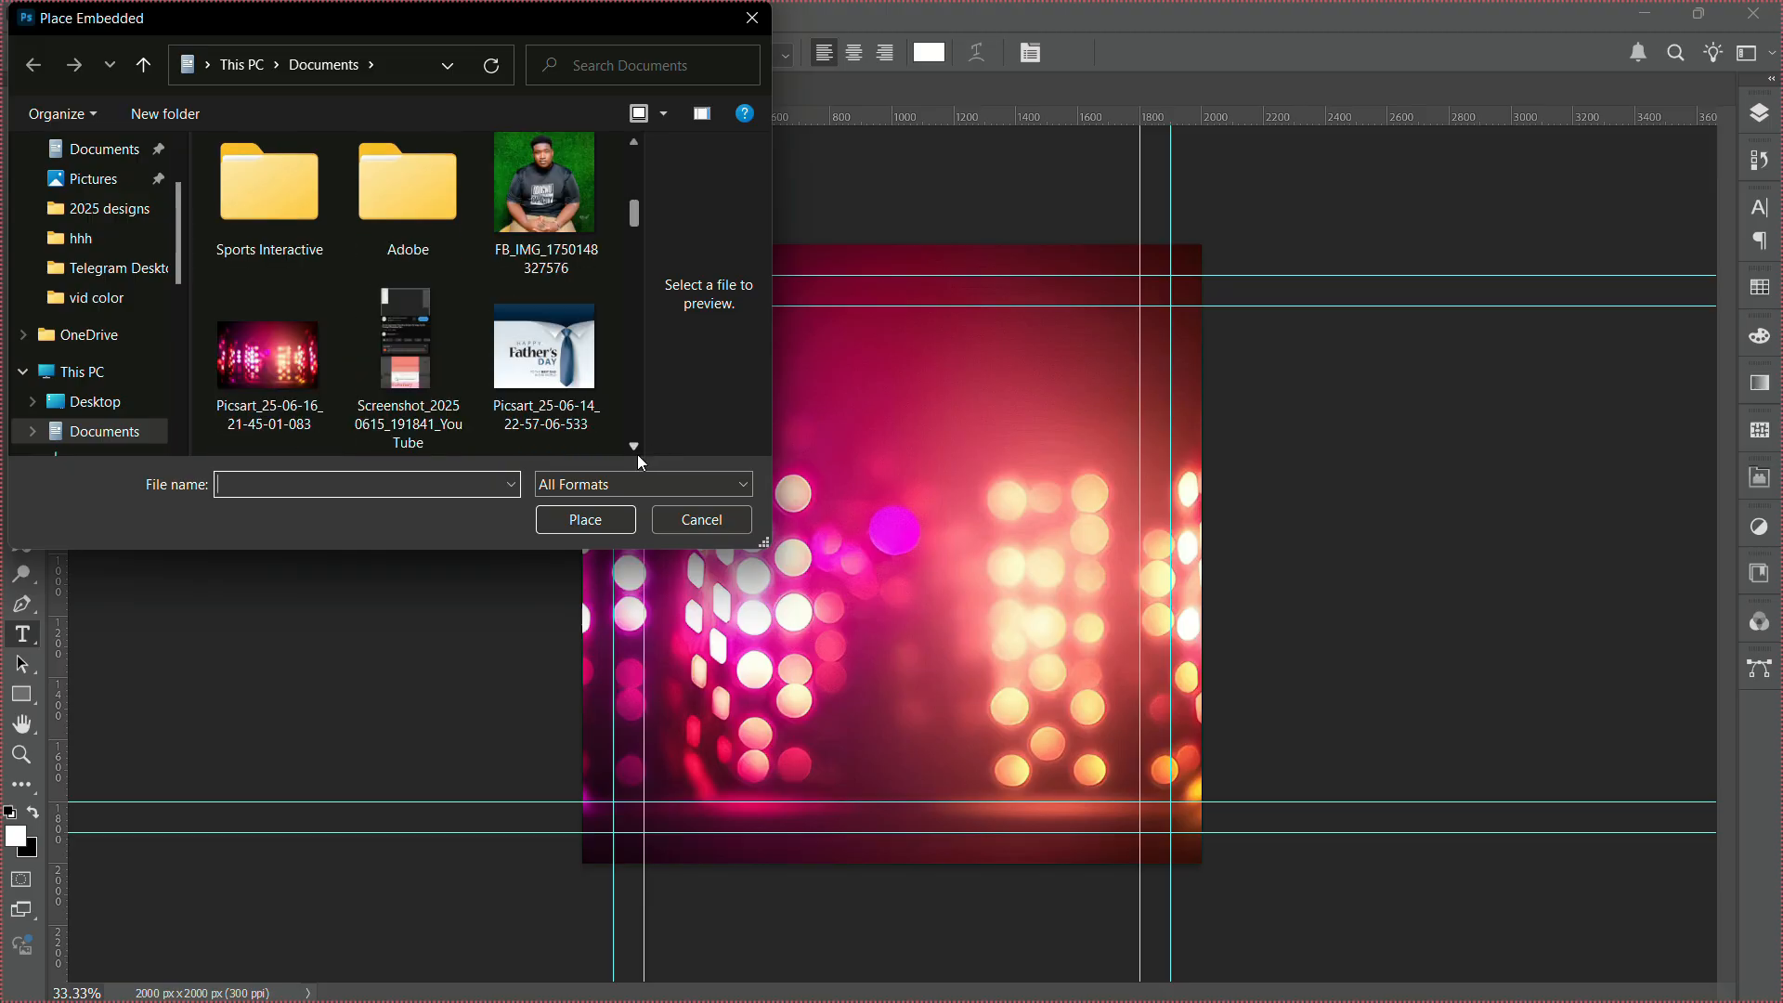
pyautogui.click(763, 31)
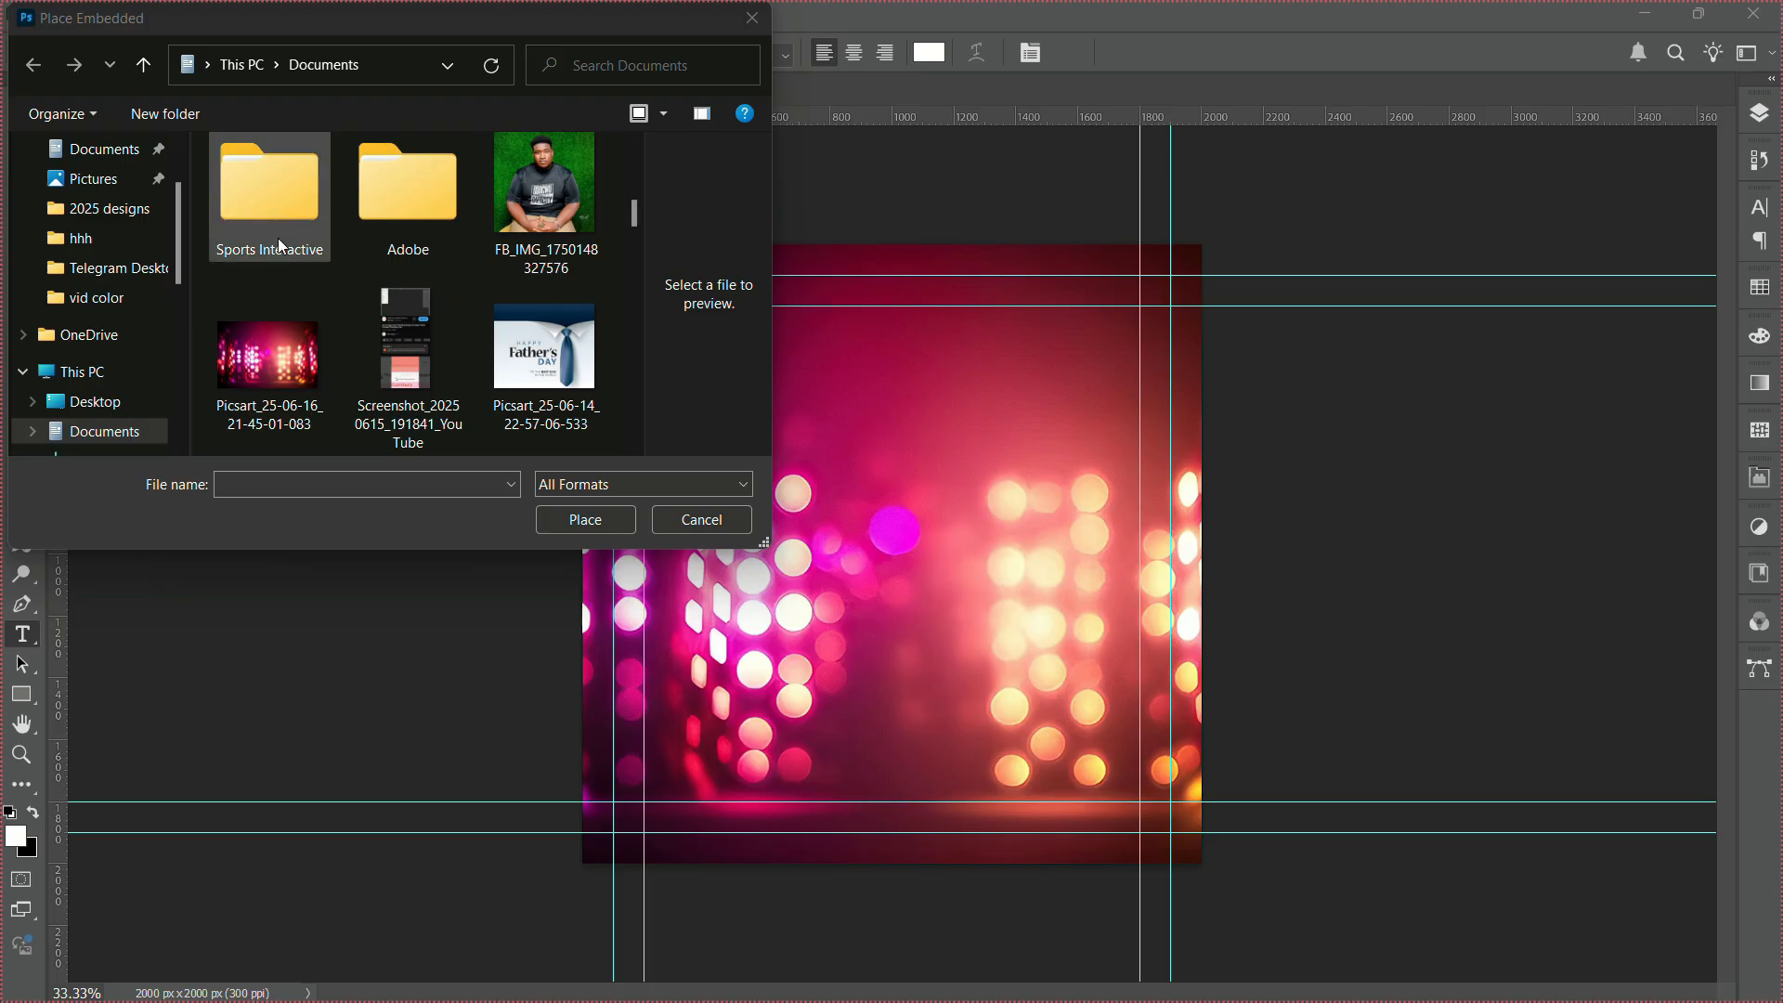
pyautogui.click(117, 245)
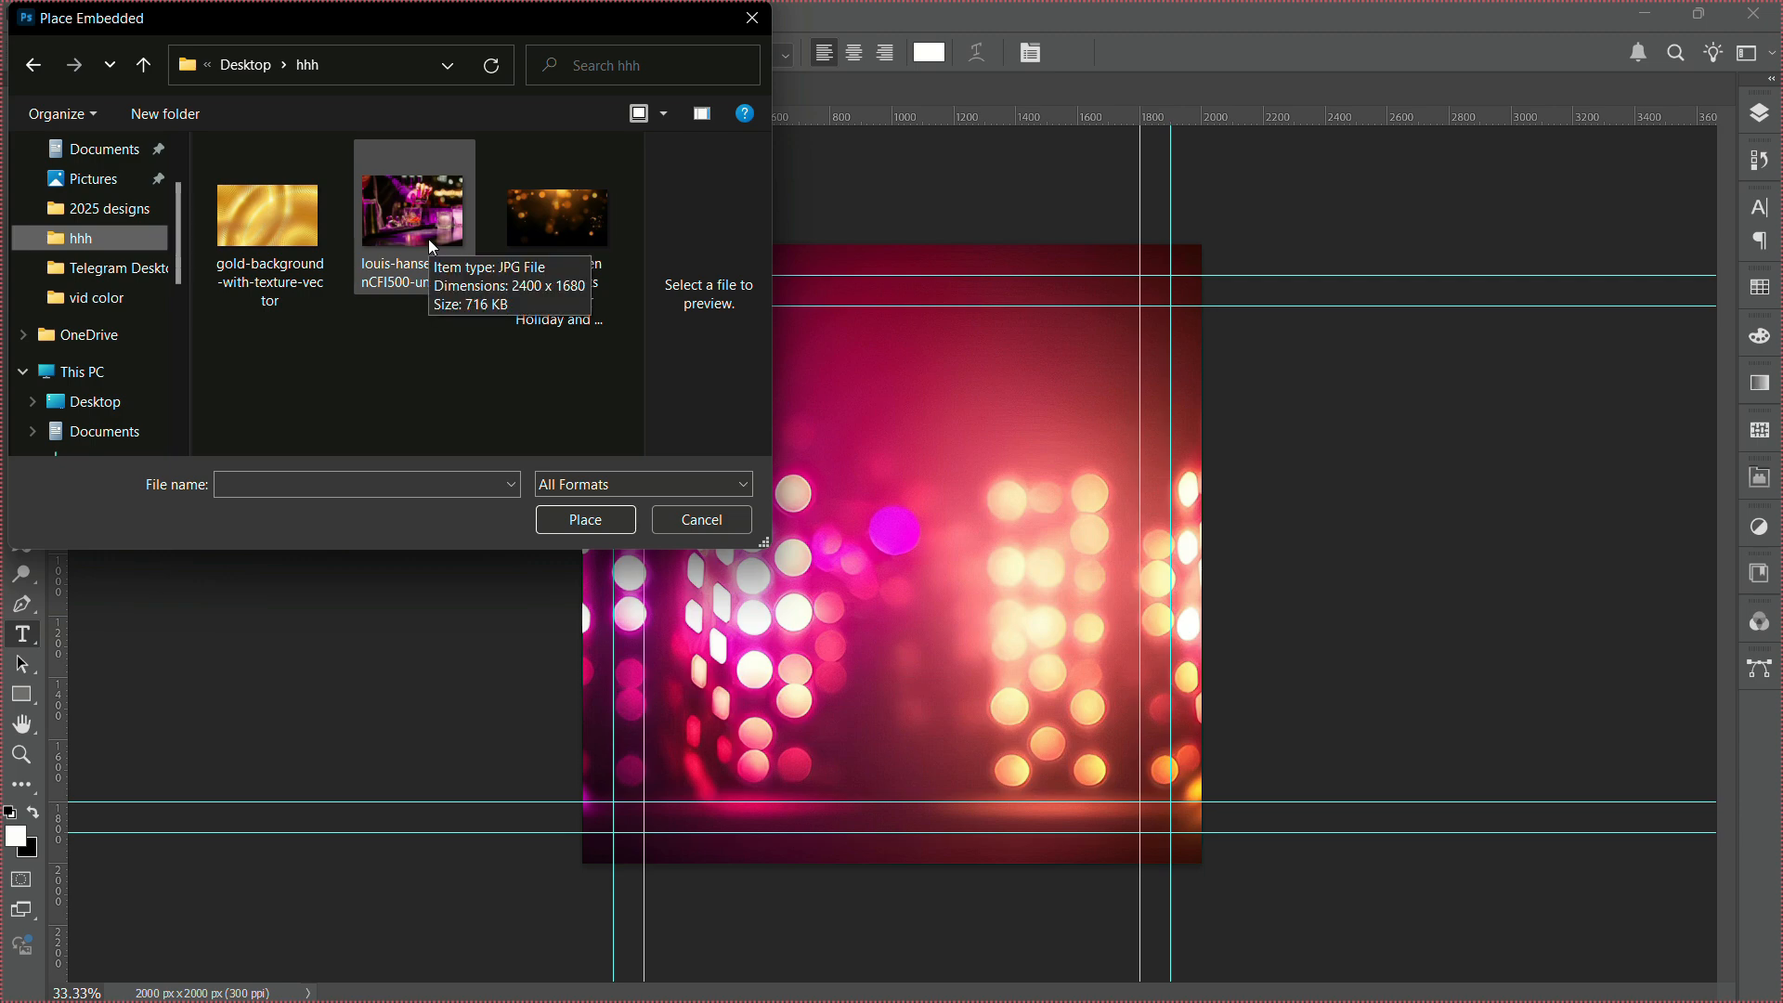
pyautogui.doubleClick(432, 247)
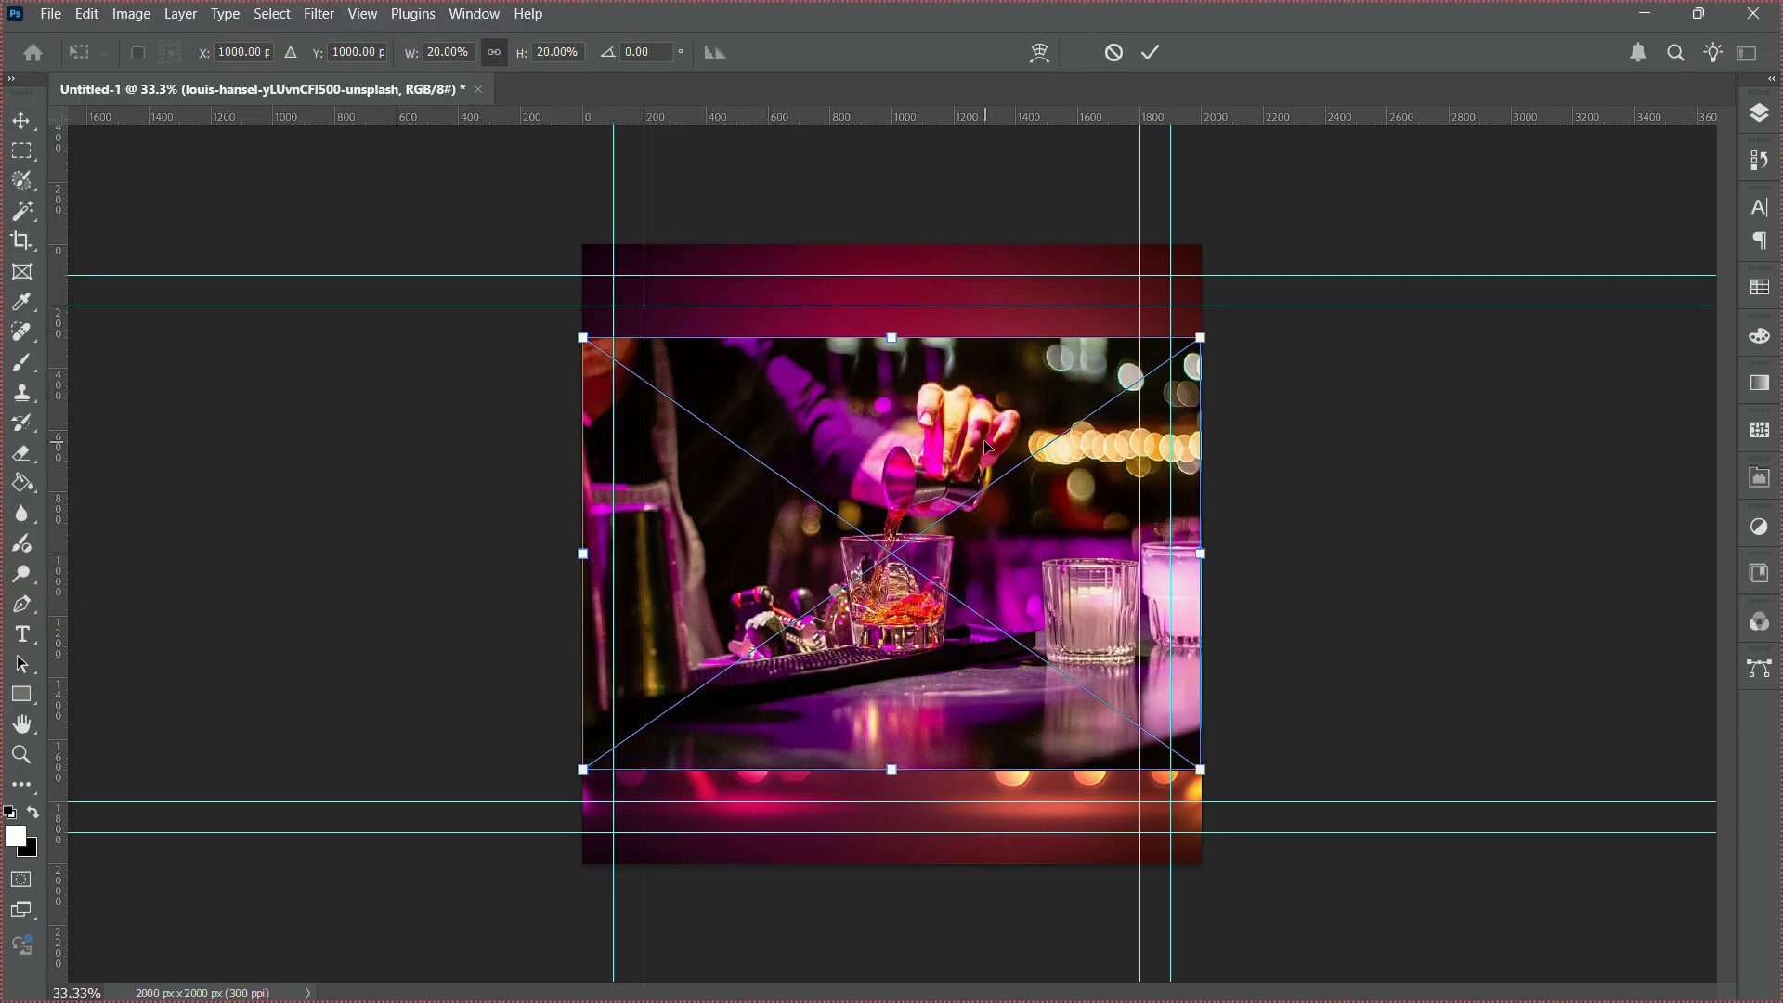
# Move the bartender photo up and left against the canvas's upper edge, to about X 736, Y 700 px.
pyautogui.moveTo(987, 448); pyautogui.dragTo(906, 357)
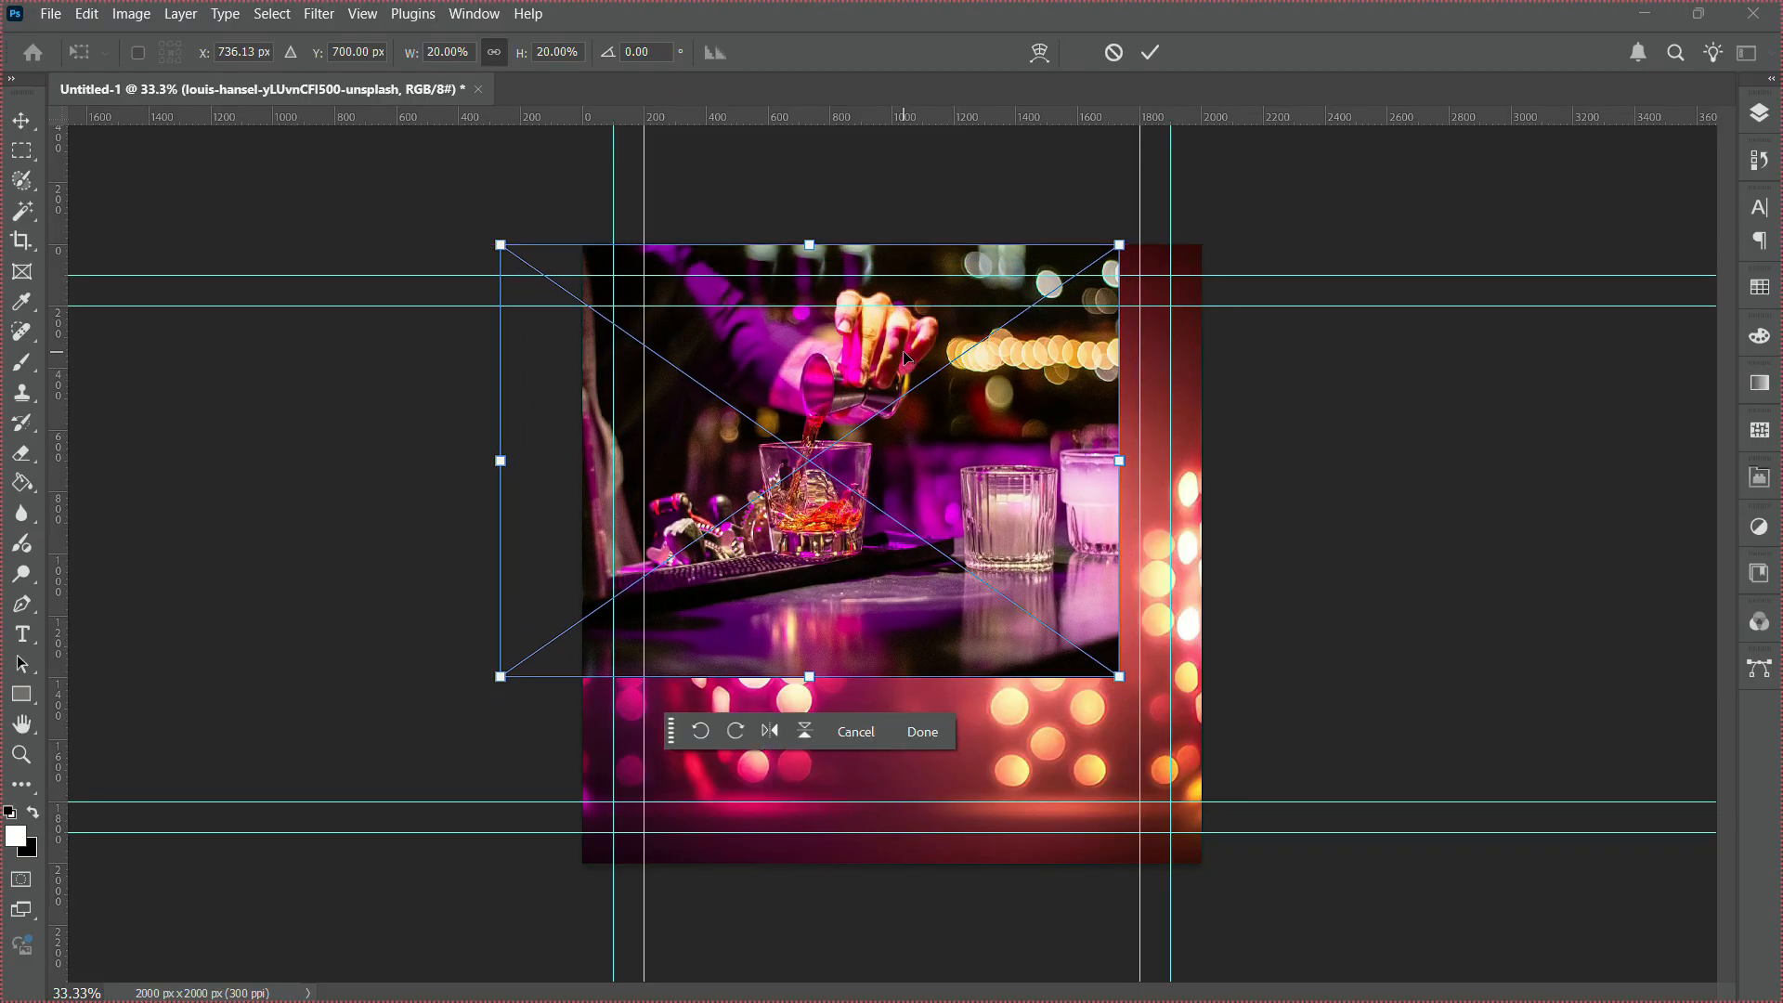
pyautogui.press('Return')
pyautogui.press('t')
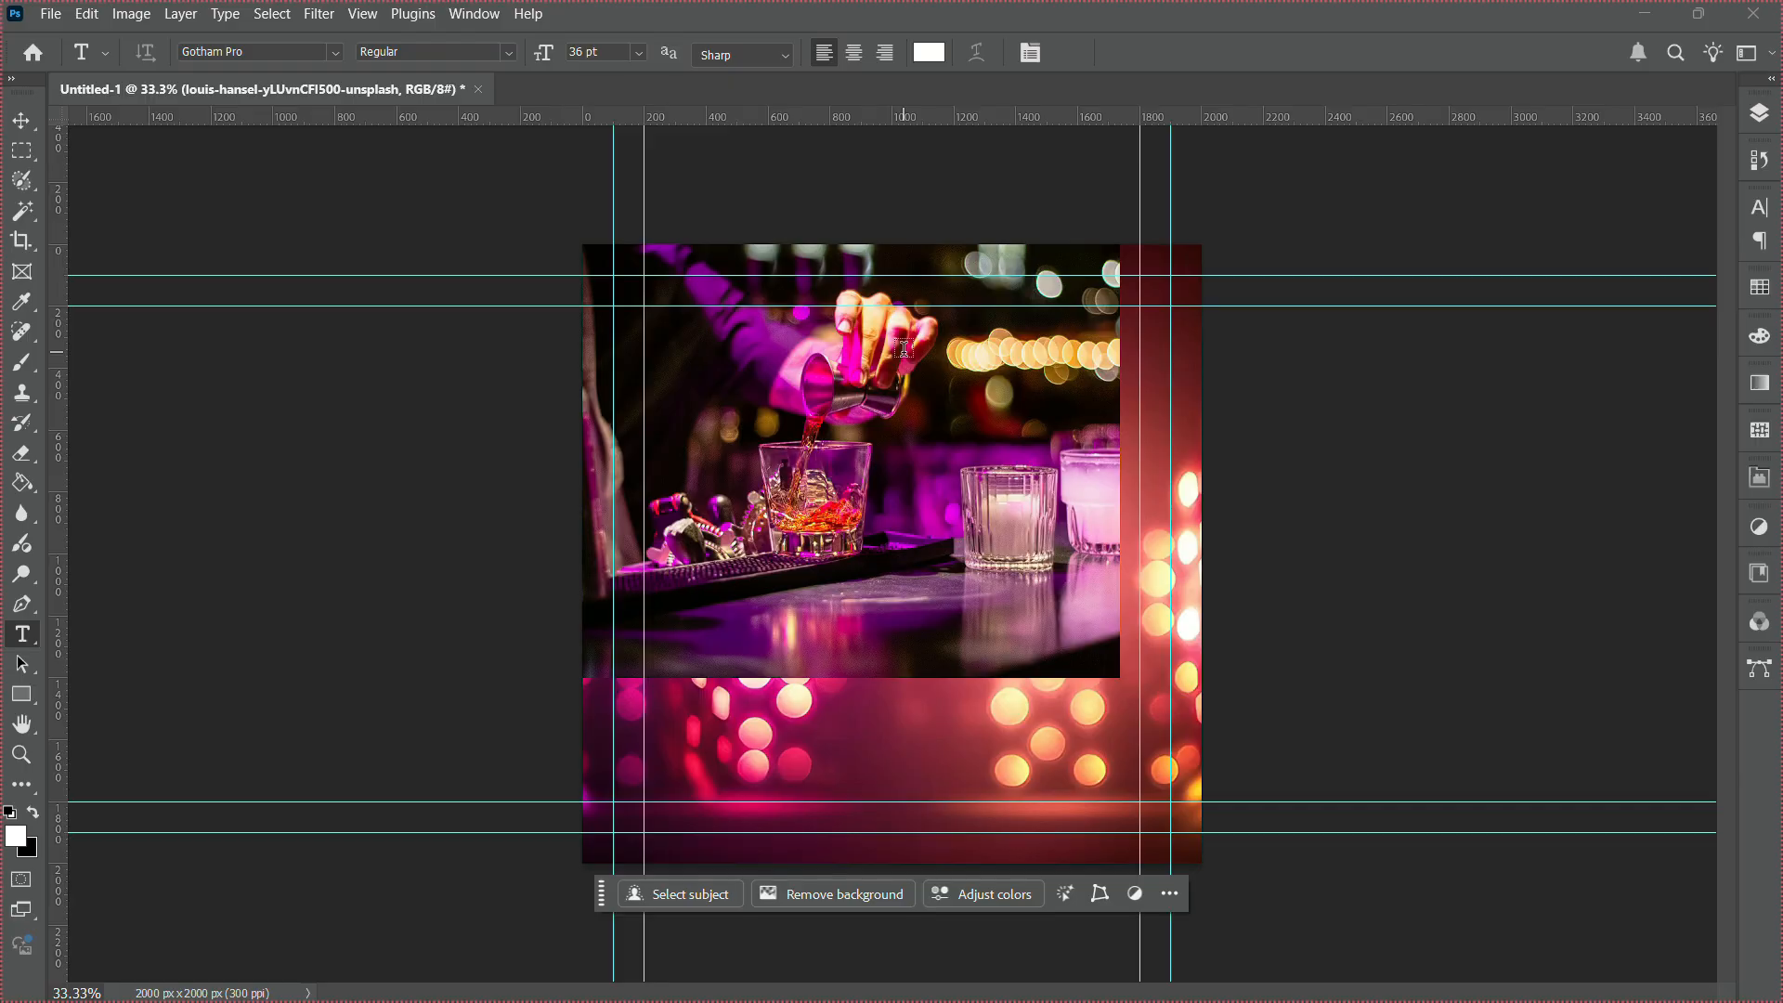
# Set the bartender photo layer's blend mode to Screen.
pyautogui.click(1759, 112)
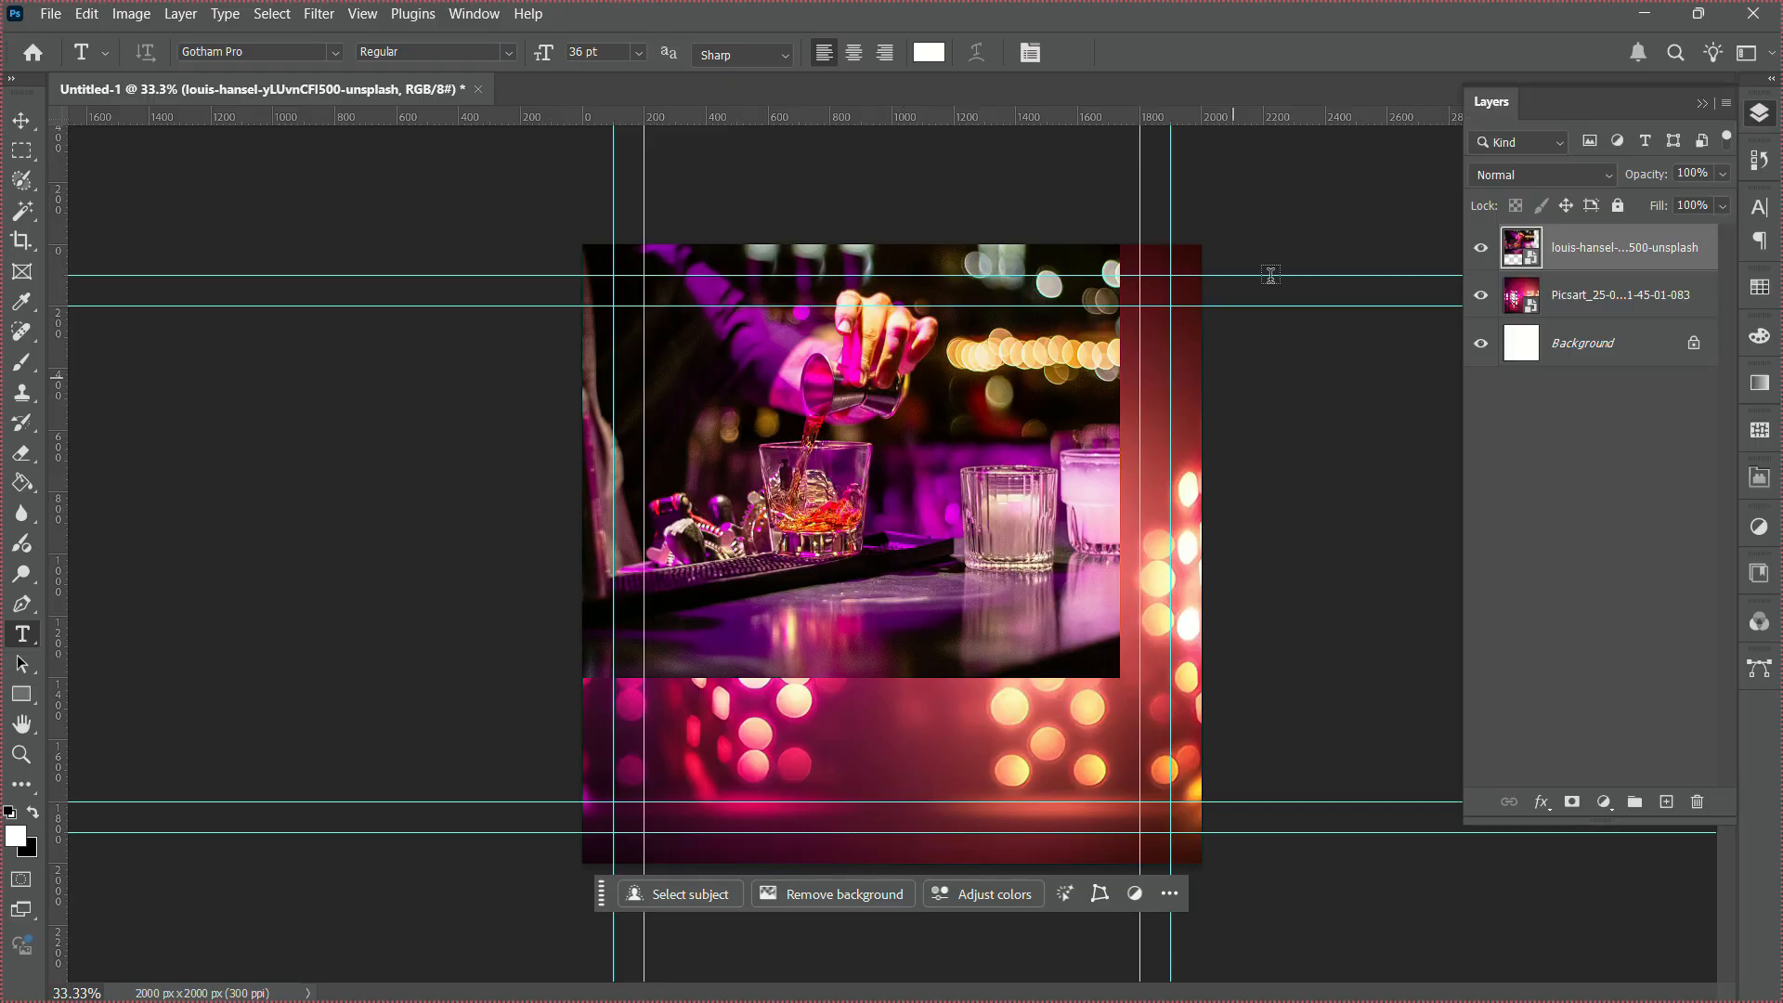
pyautogui.click(1566, 179)
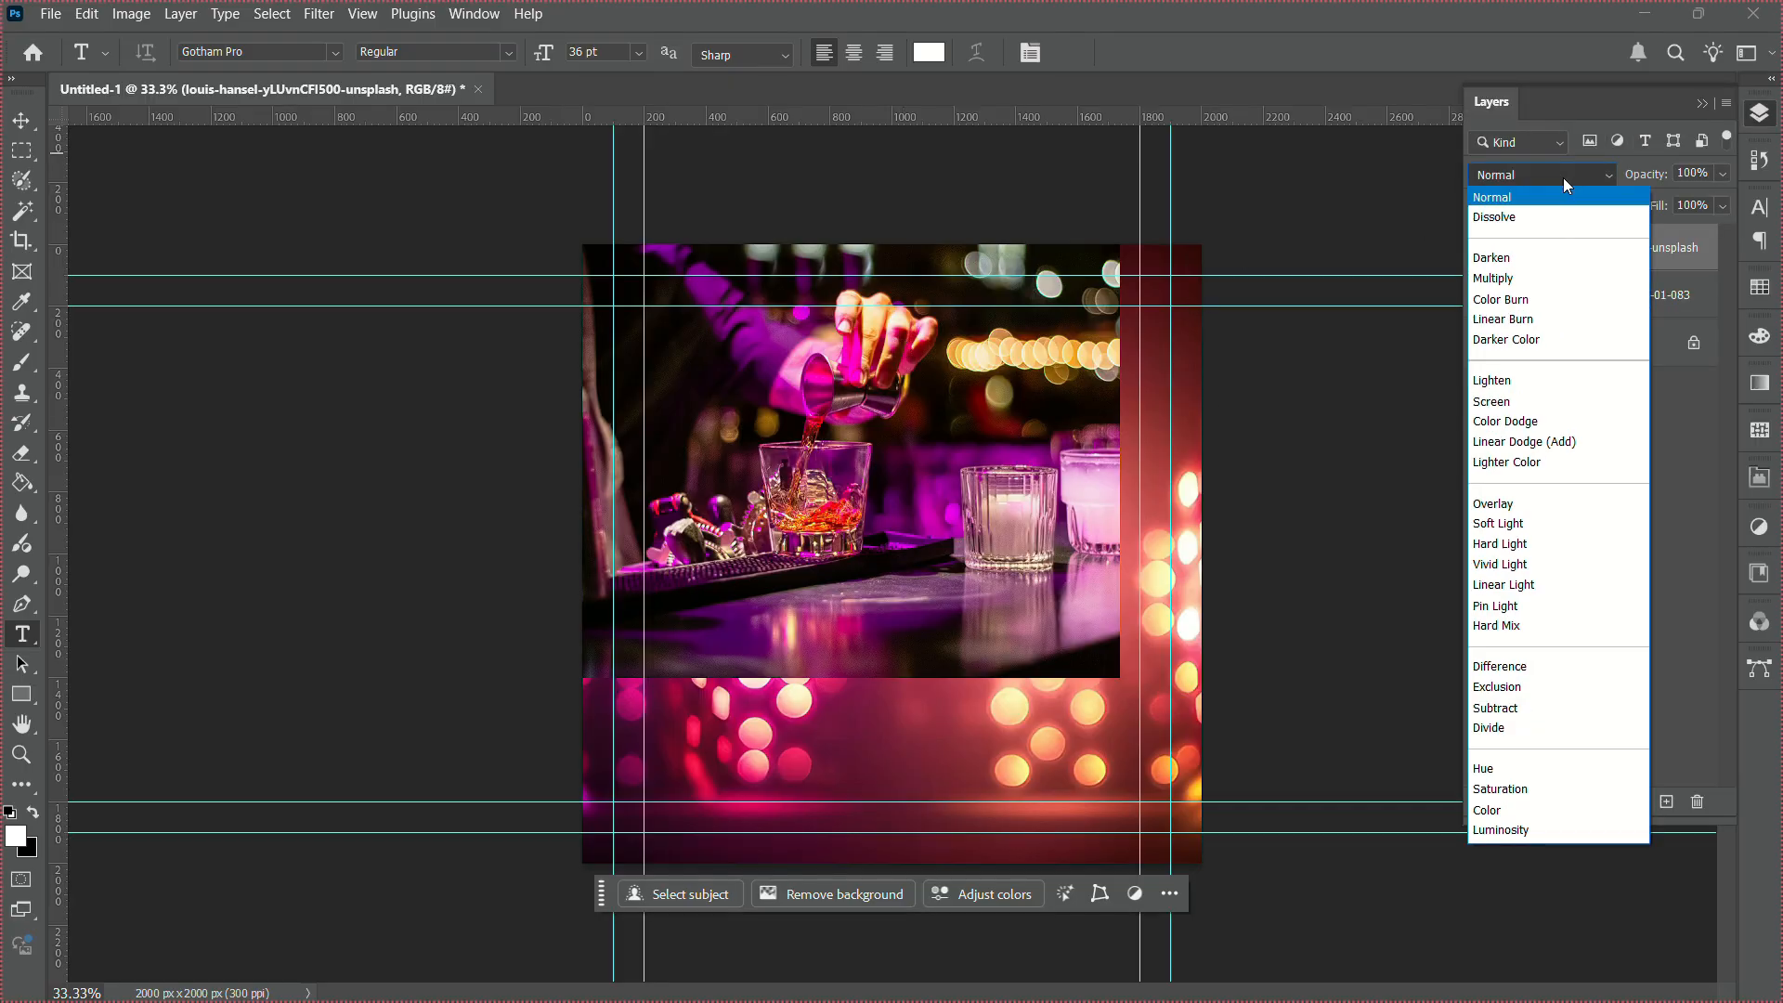
pyautogui.click(1514, 404)
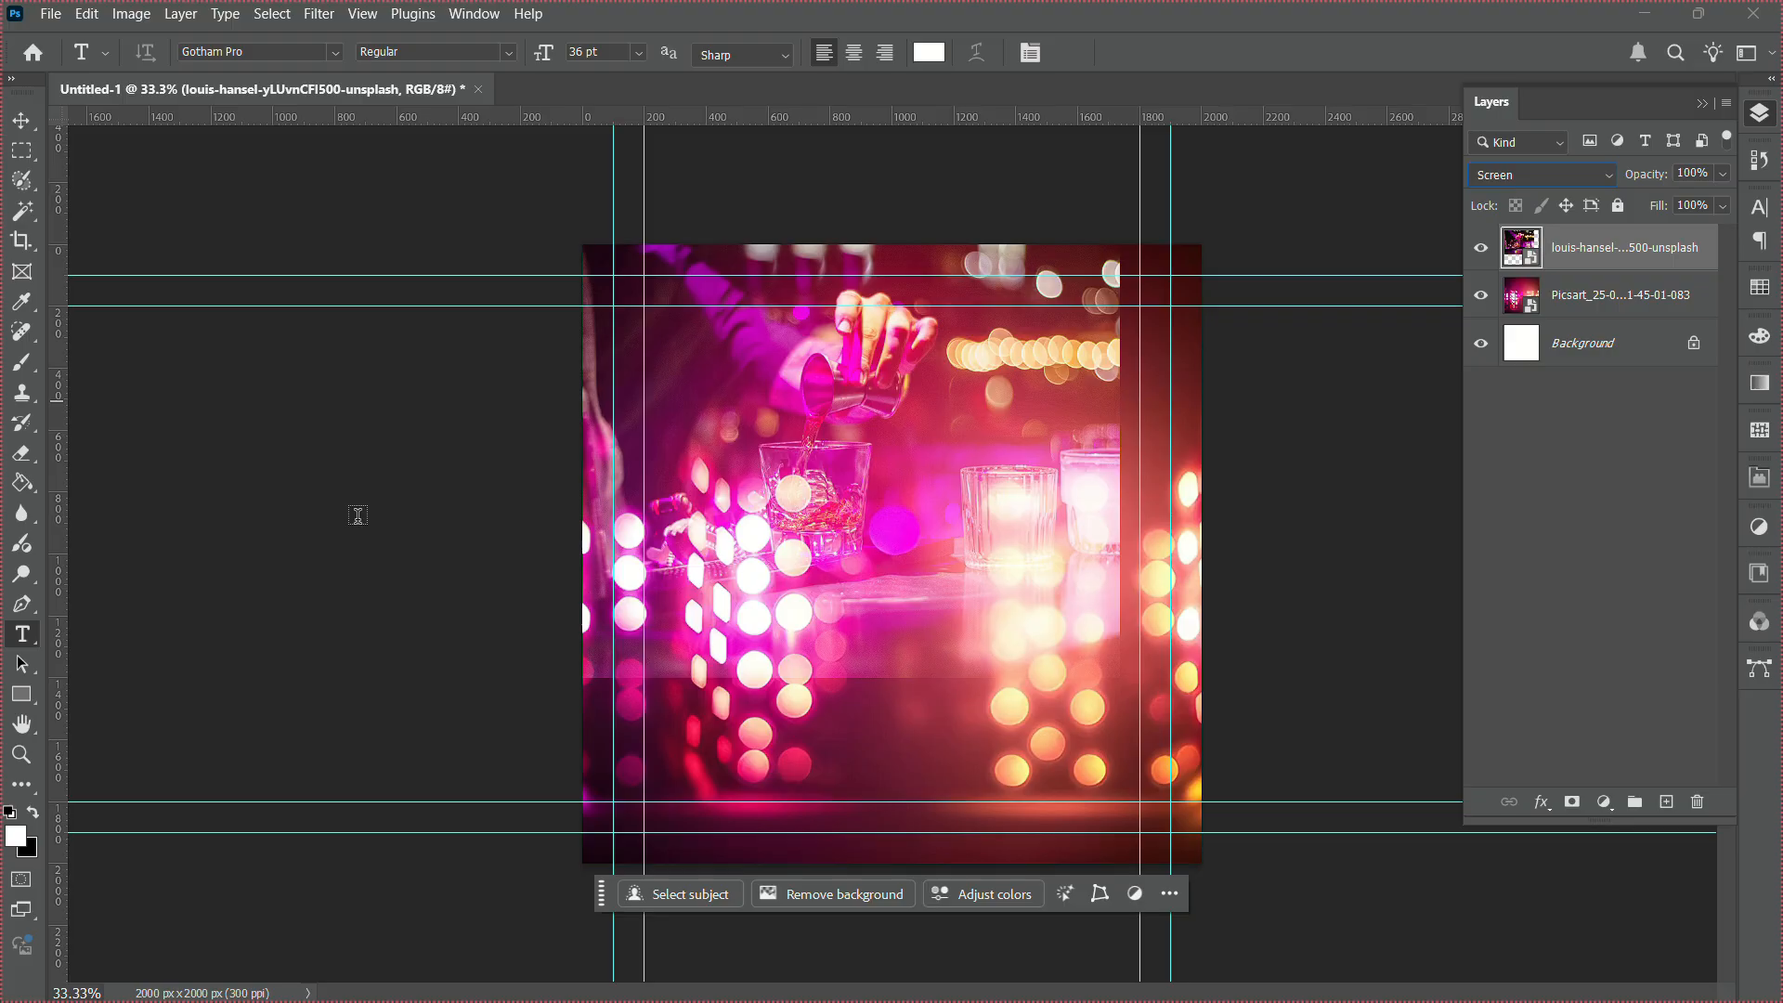
# Rasterize the bartender photo and erase its lower and right edges with a soft 1300 px Eraser to blend them.
pyautogui.click(22, 453)
pyautogui.click(705, 673)
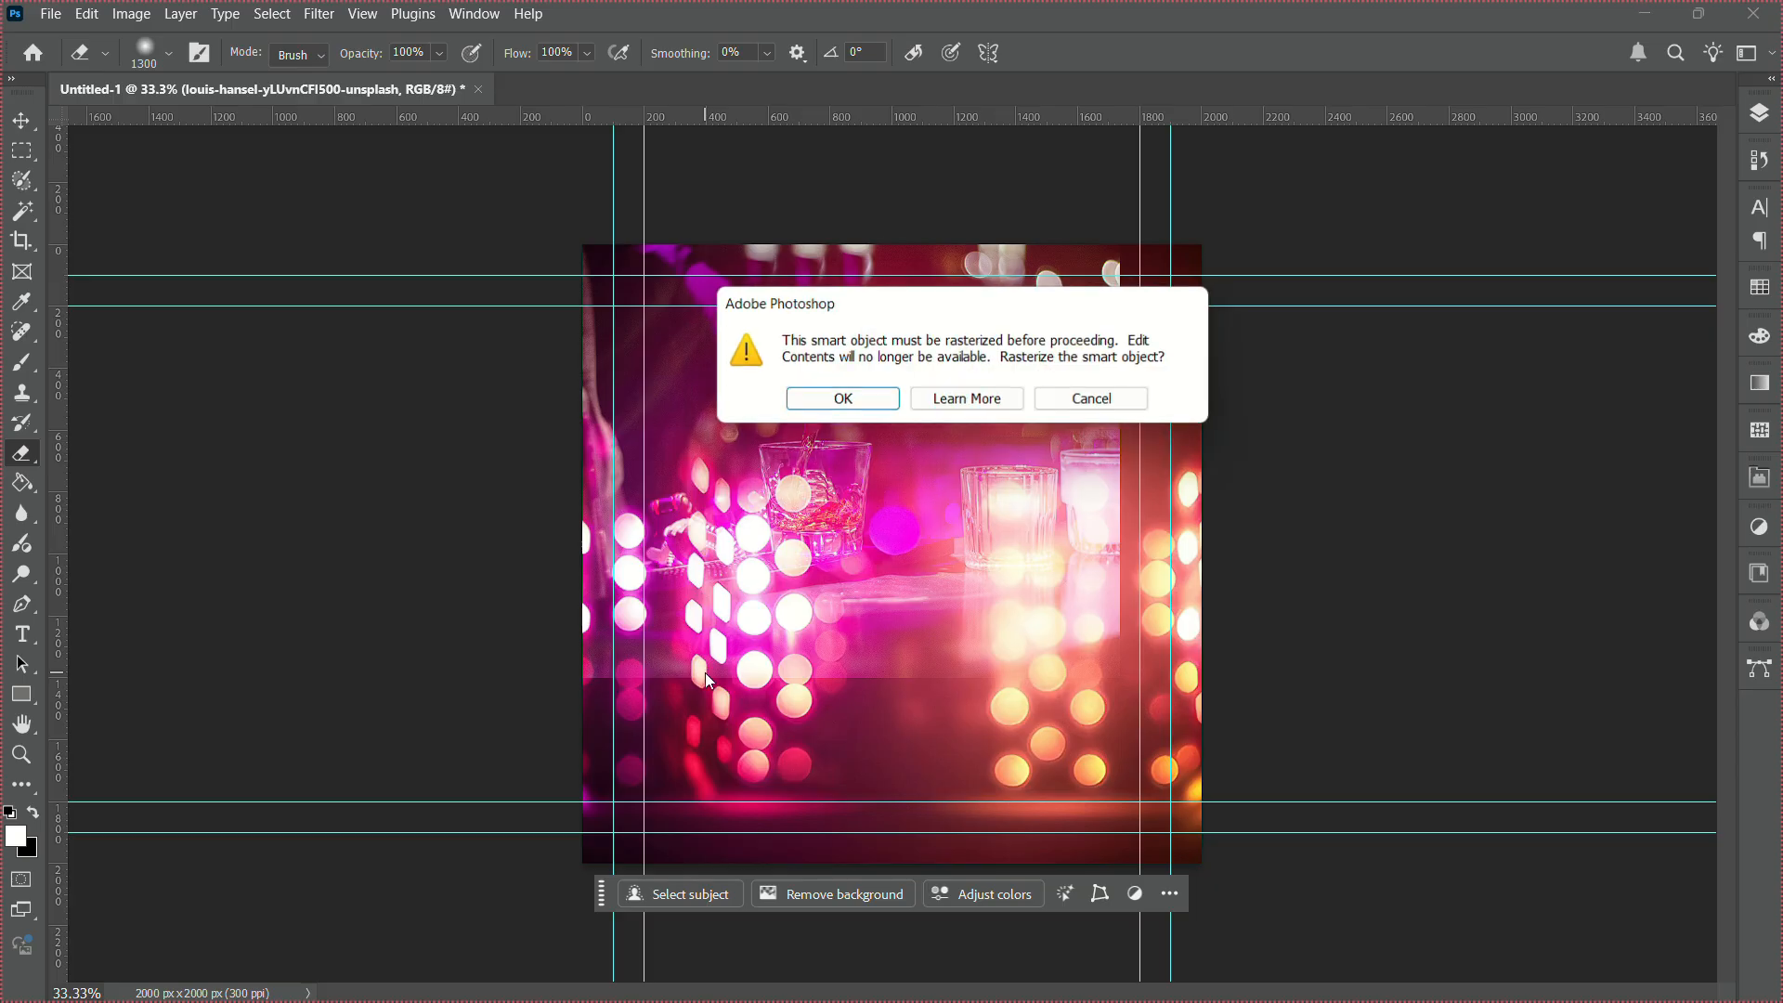
pyautogui.click(831, 400)
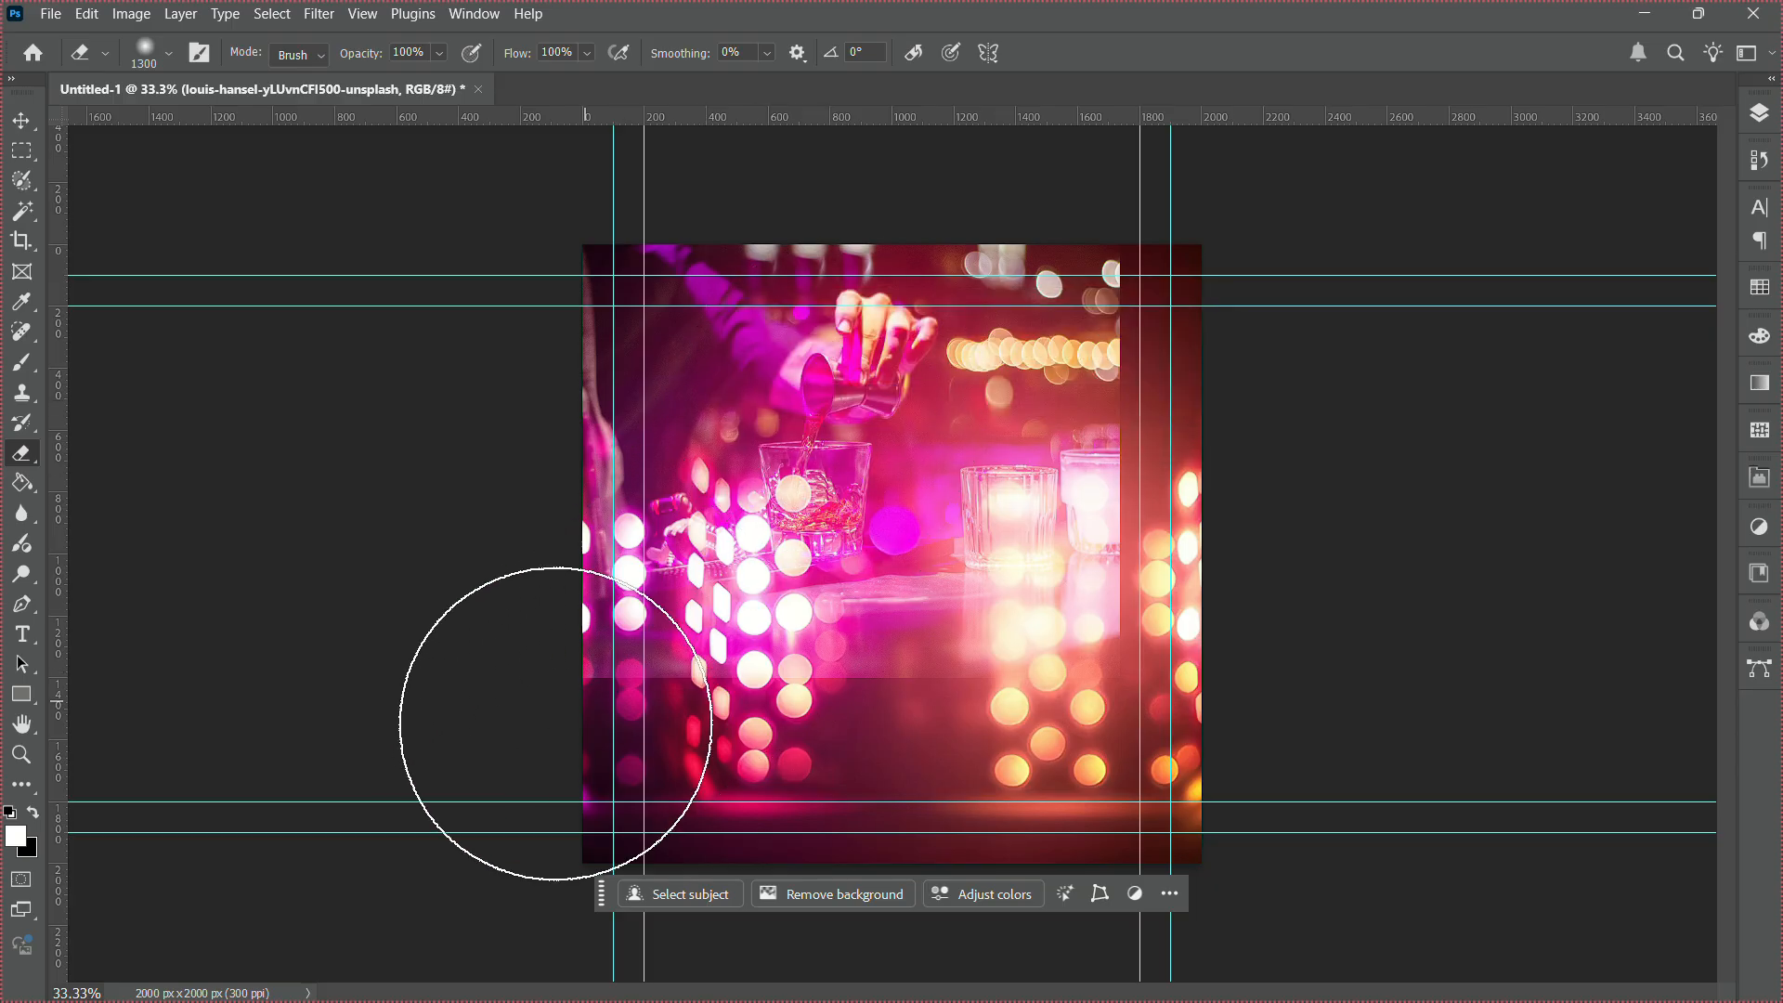
pyautogui.moveTo(777, 843)
pyautogui.mouseDown()
pyautogui.moveTo(1066, 801)
pyautogui.moveTo(757, 831)
pyautogui.moveTo(960, 813)
pyautogui.moveTo(1119, 637)
pyautogui.moveTo(1024, 718)
pyautogui.moveTo(1167, 624)
pyautogui.moveTo(1263, 214)
pyautogui.moveTo(1195, 514)
pyautogui.mouseUp()
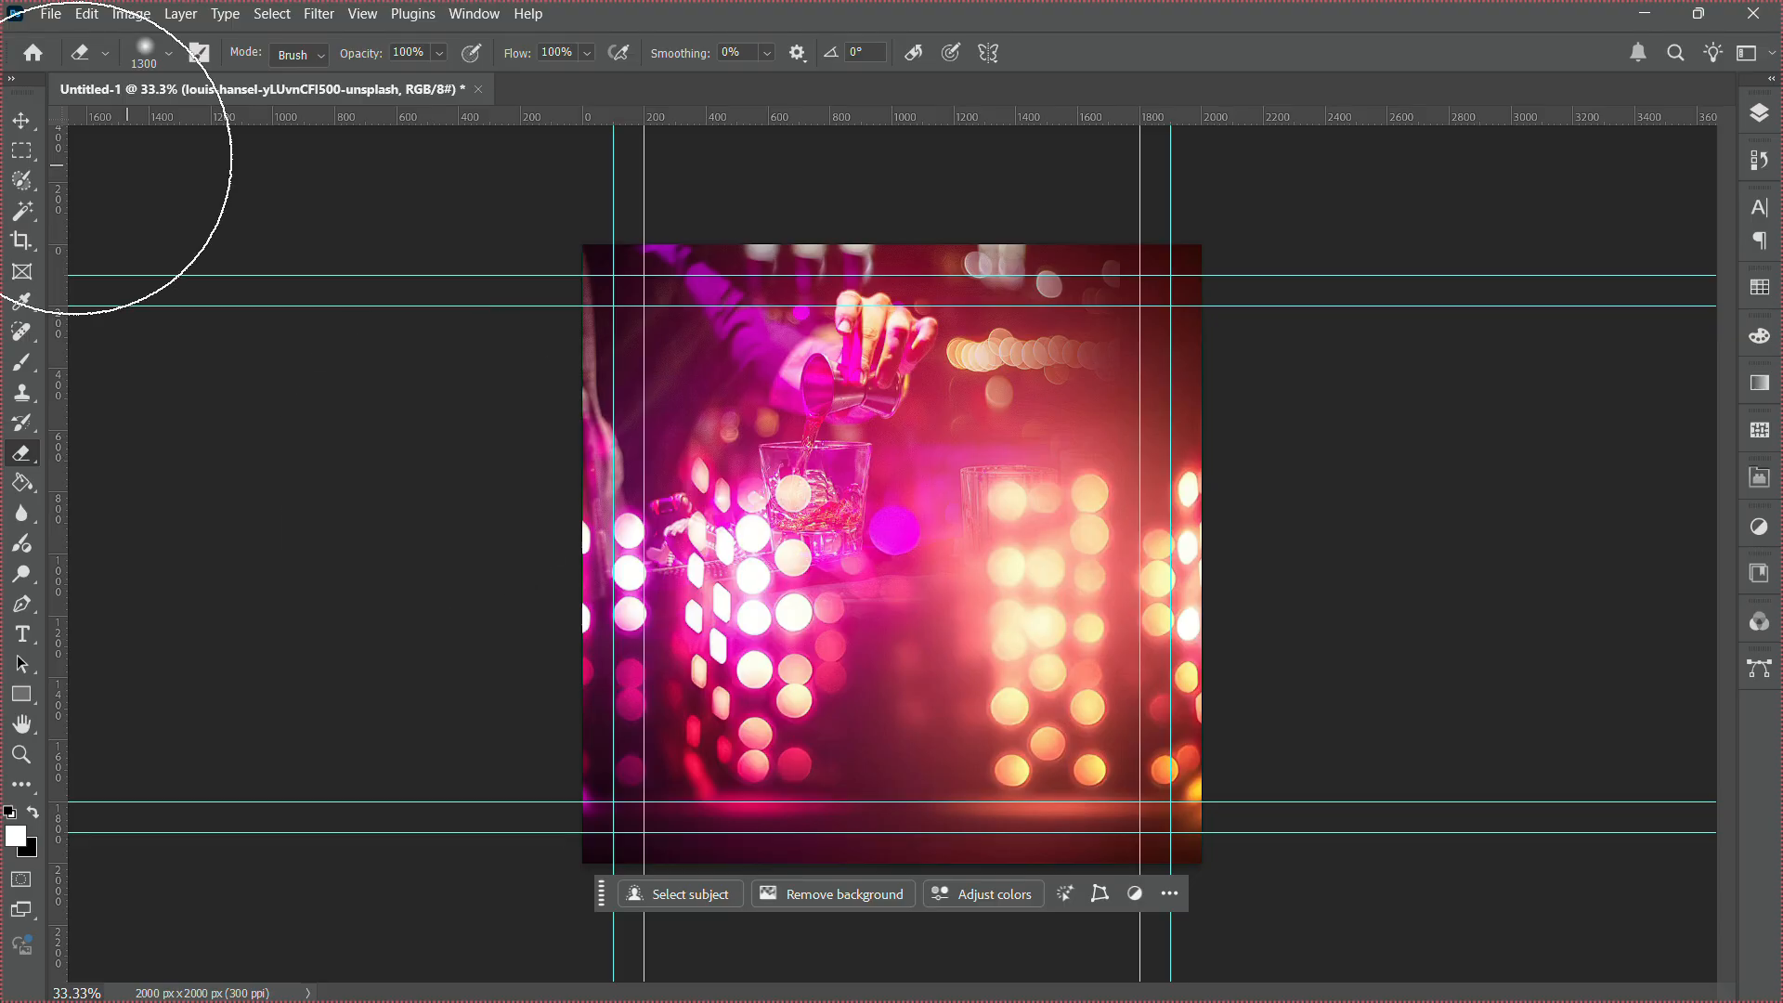
# Select the Picsart bokeh layer and shift it left within the canvas.
pyautogui.click(27, 128)
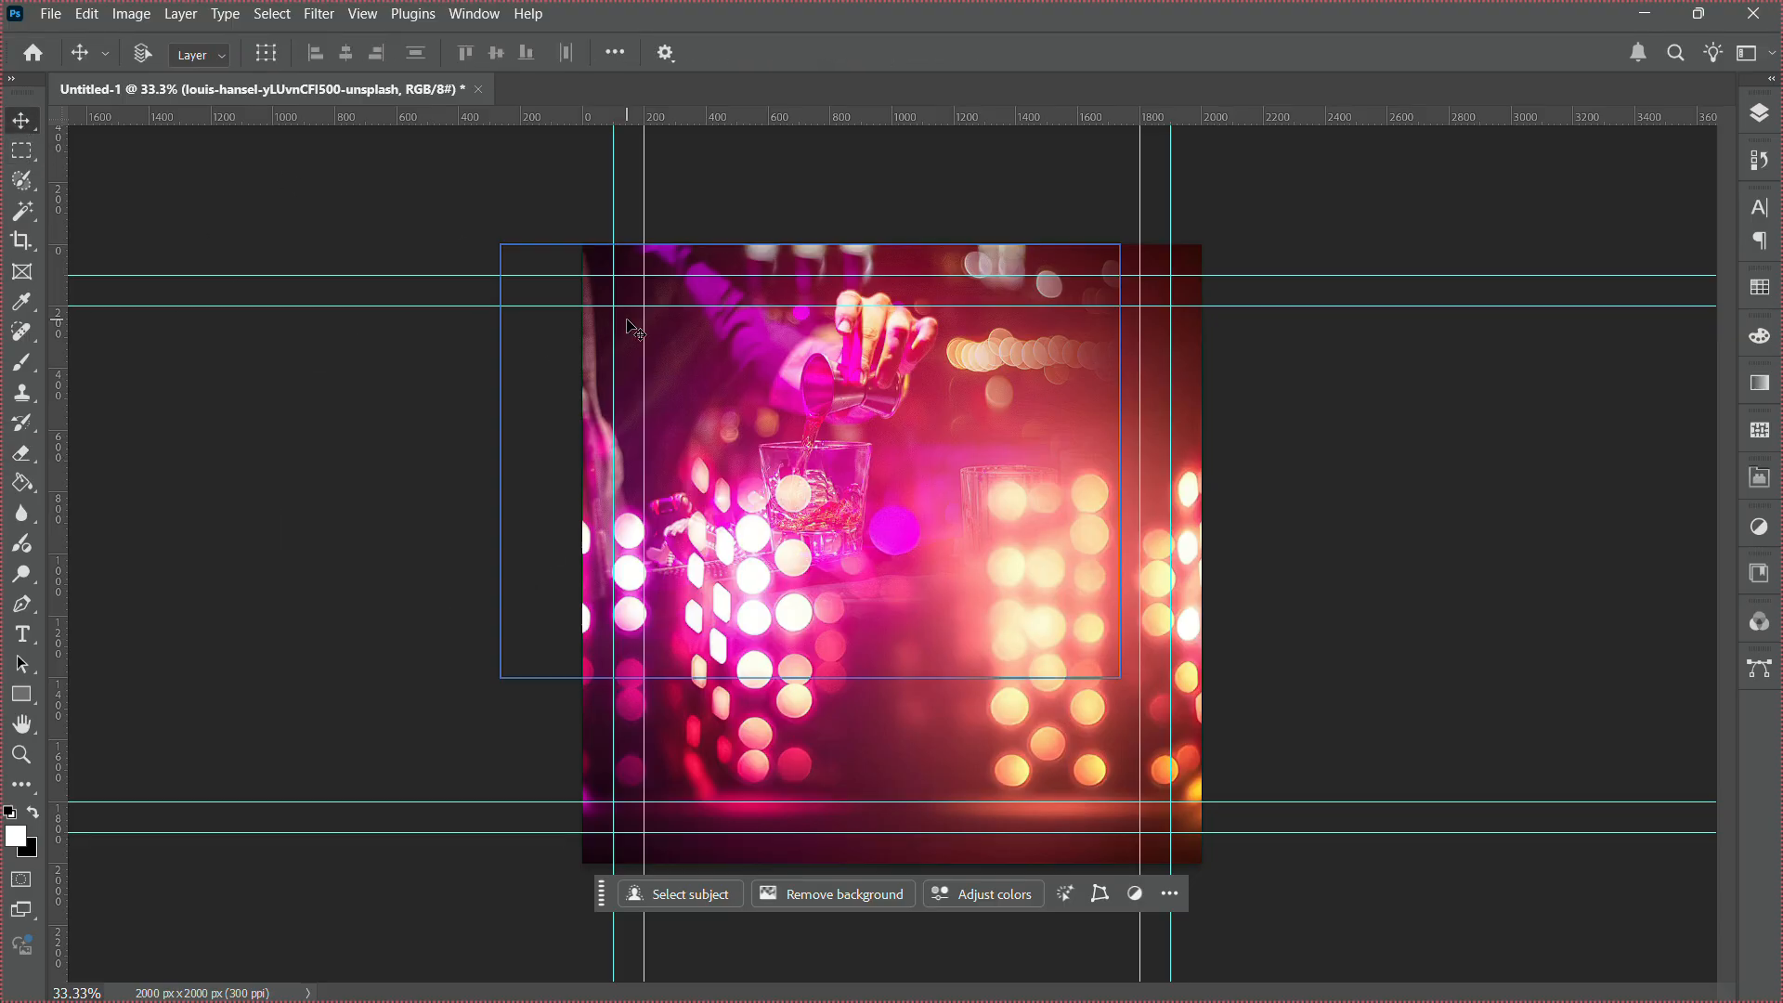
pyautogui.rightClick(1090, 685)
pyautogui.click(1114, 695)
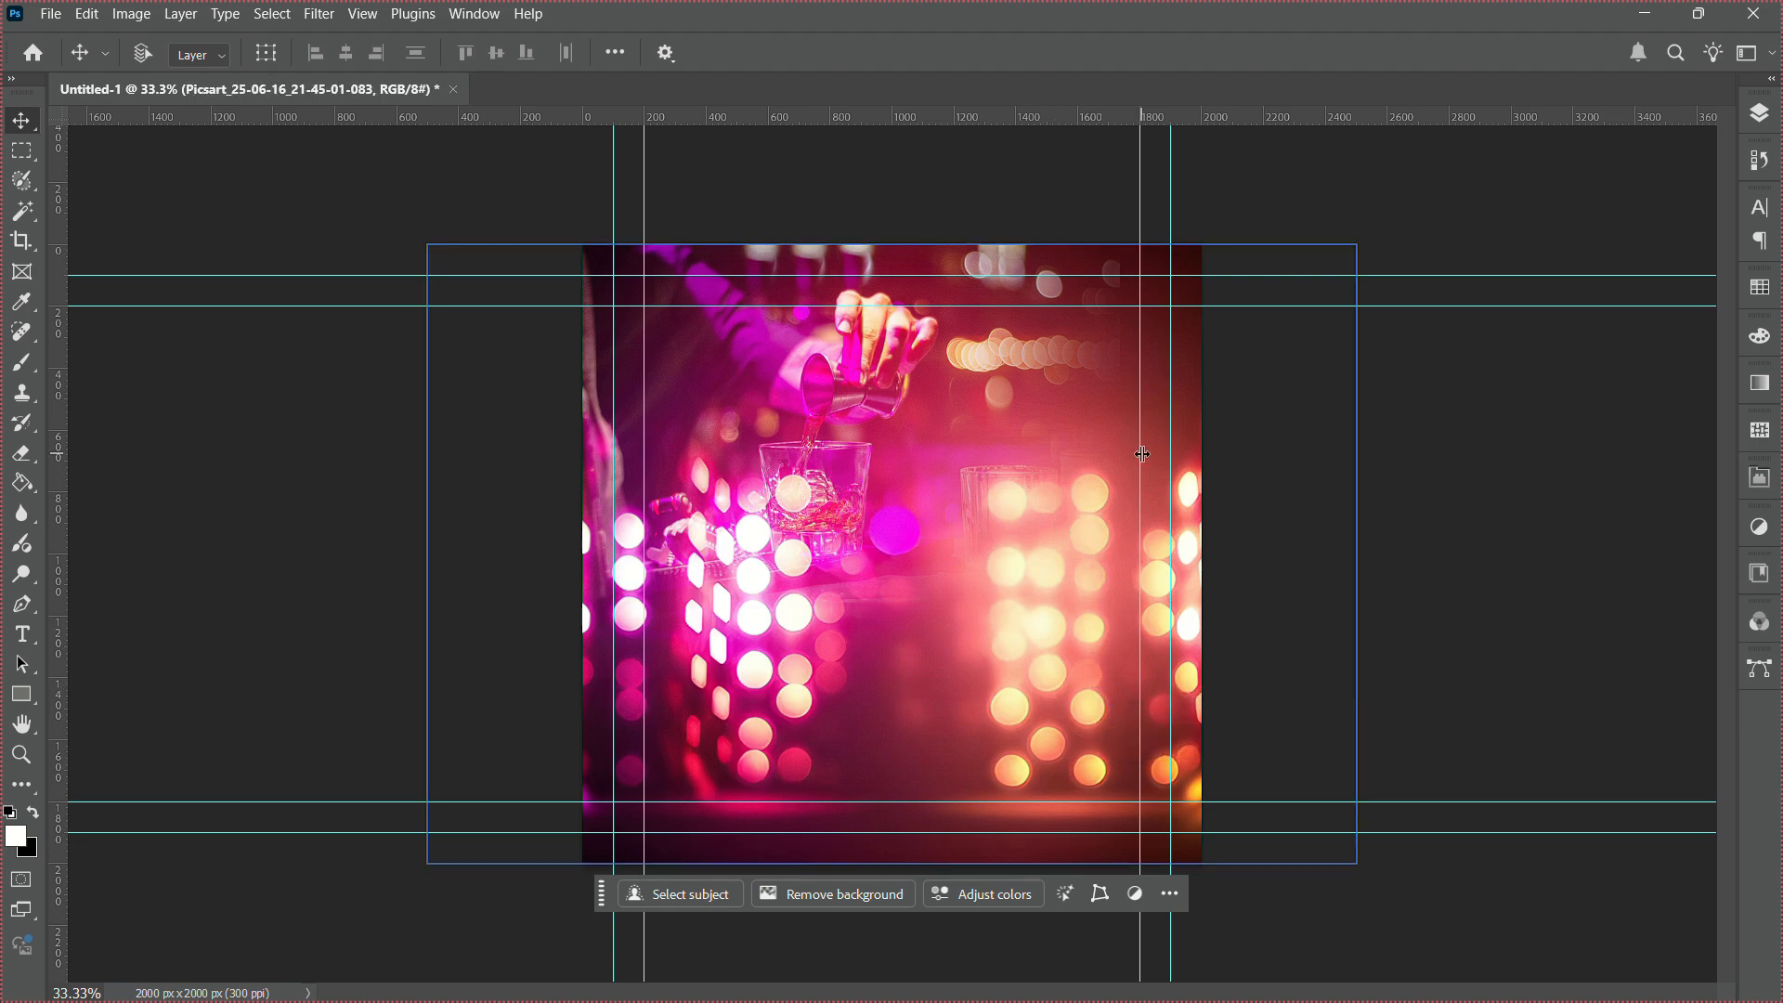
pyautogui.rightClick(1077, 525)
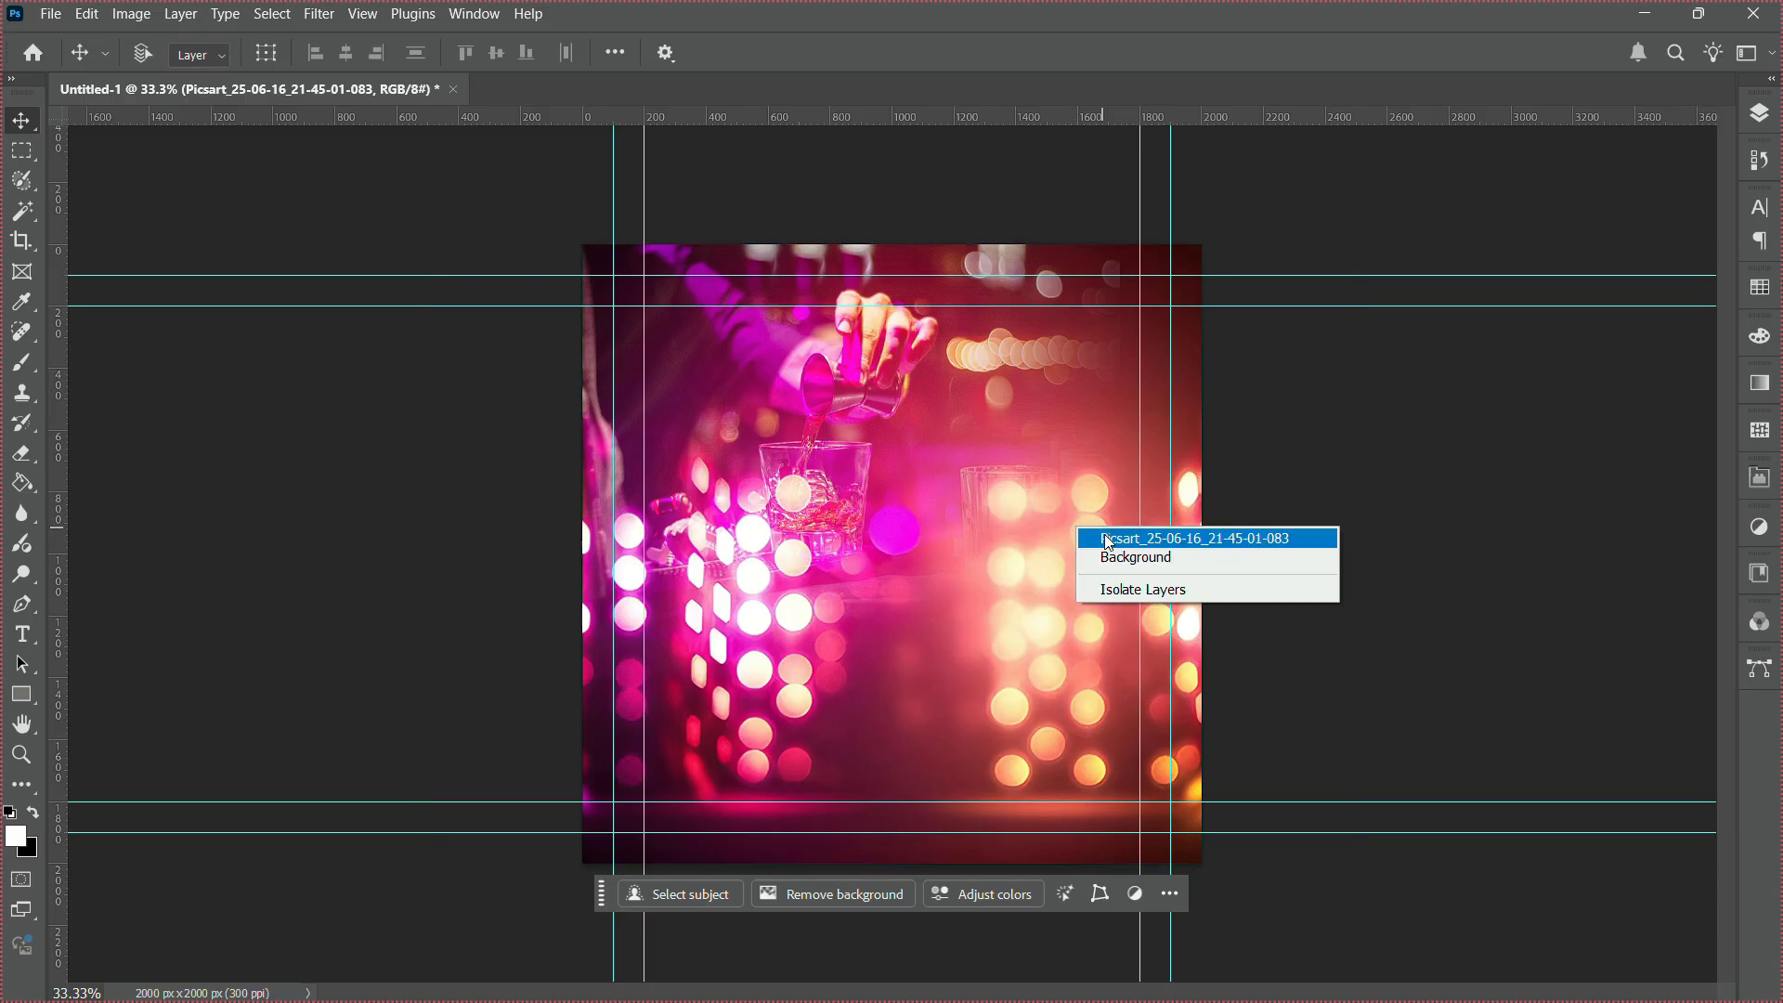
pyautogui.click(1109, 542)
pyautogui.moveTo(1022, 557); pyautogui.dragTo(876, 549)
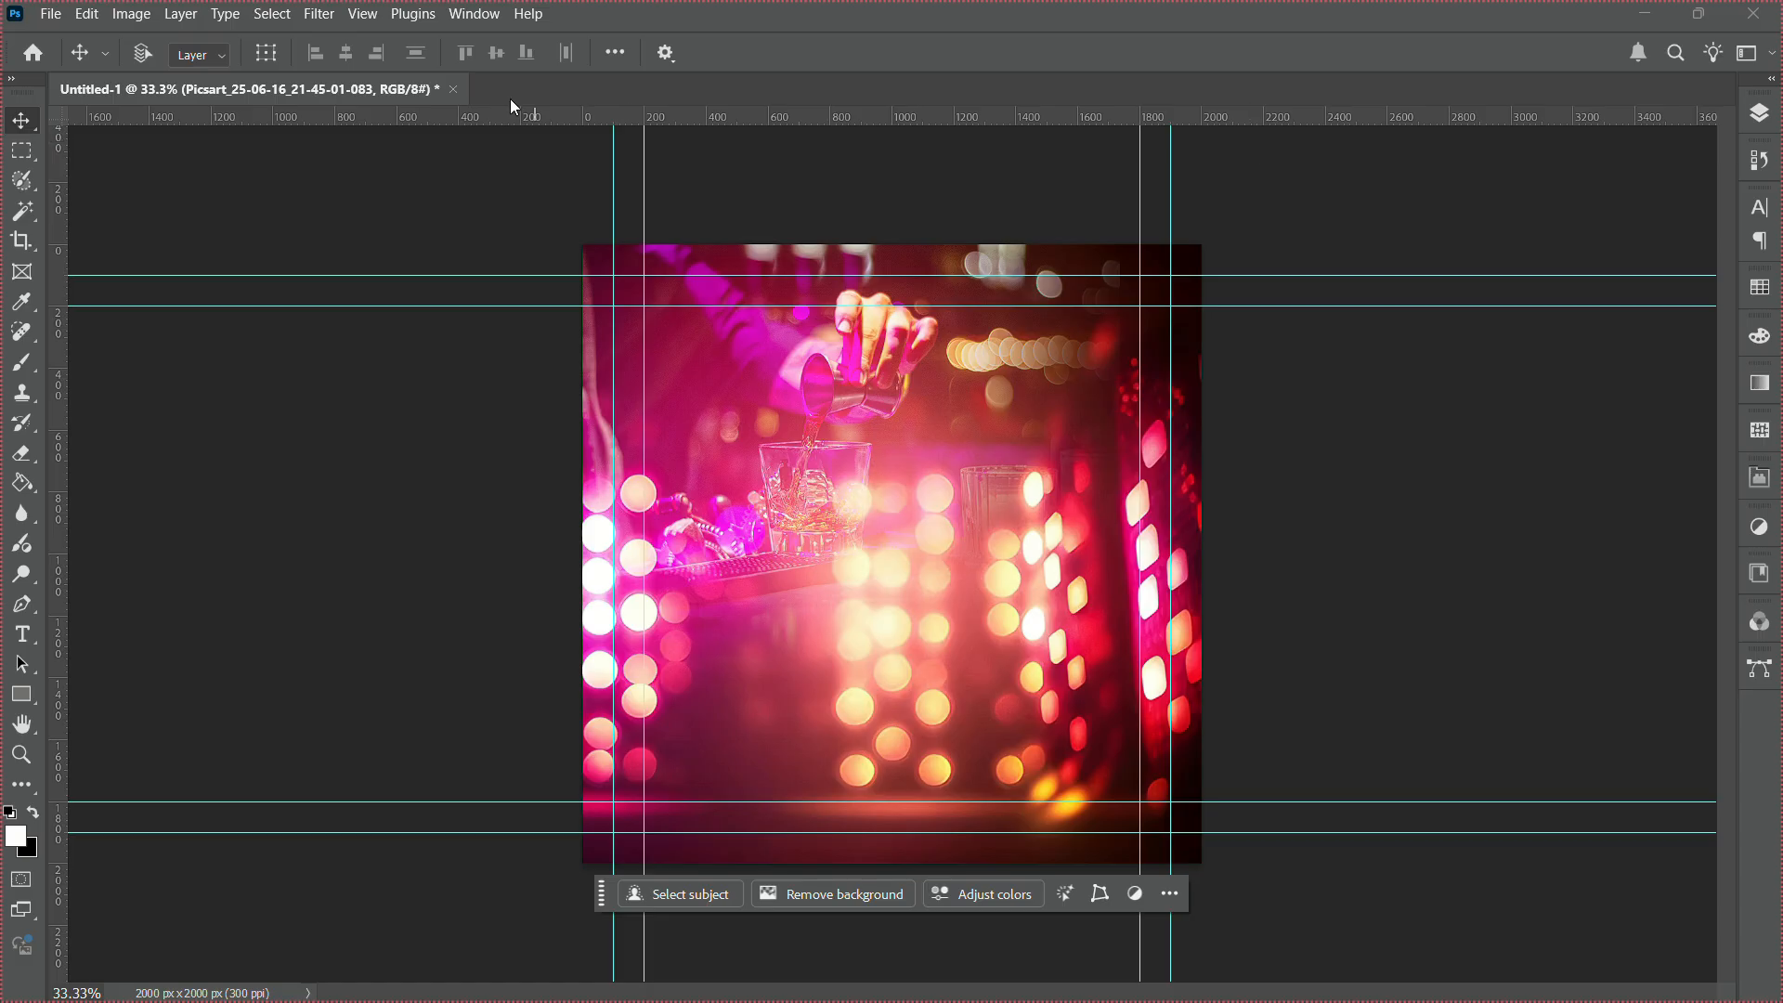
# Apply a Gaussian Blur with a 23.5 px radius to the Picsart bokeh layer.
pyautogui.click(319, 14)
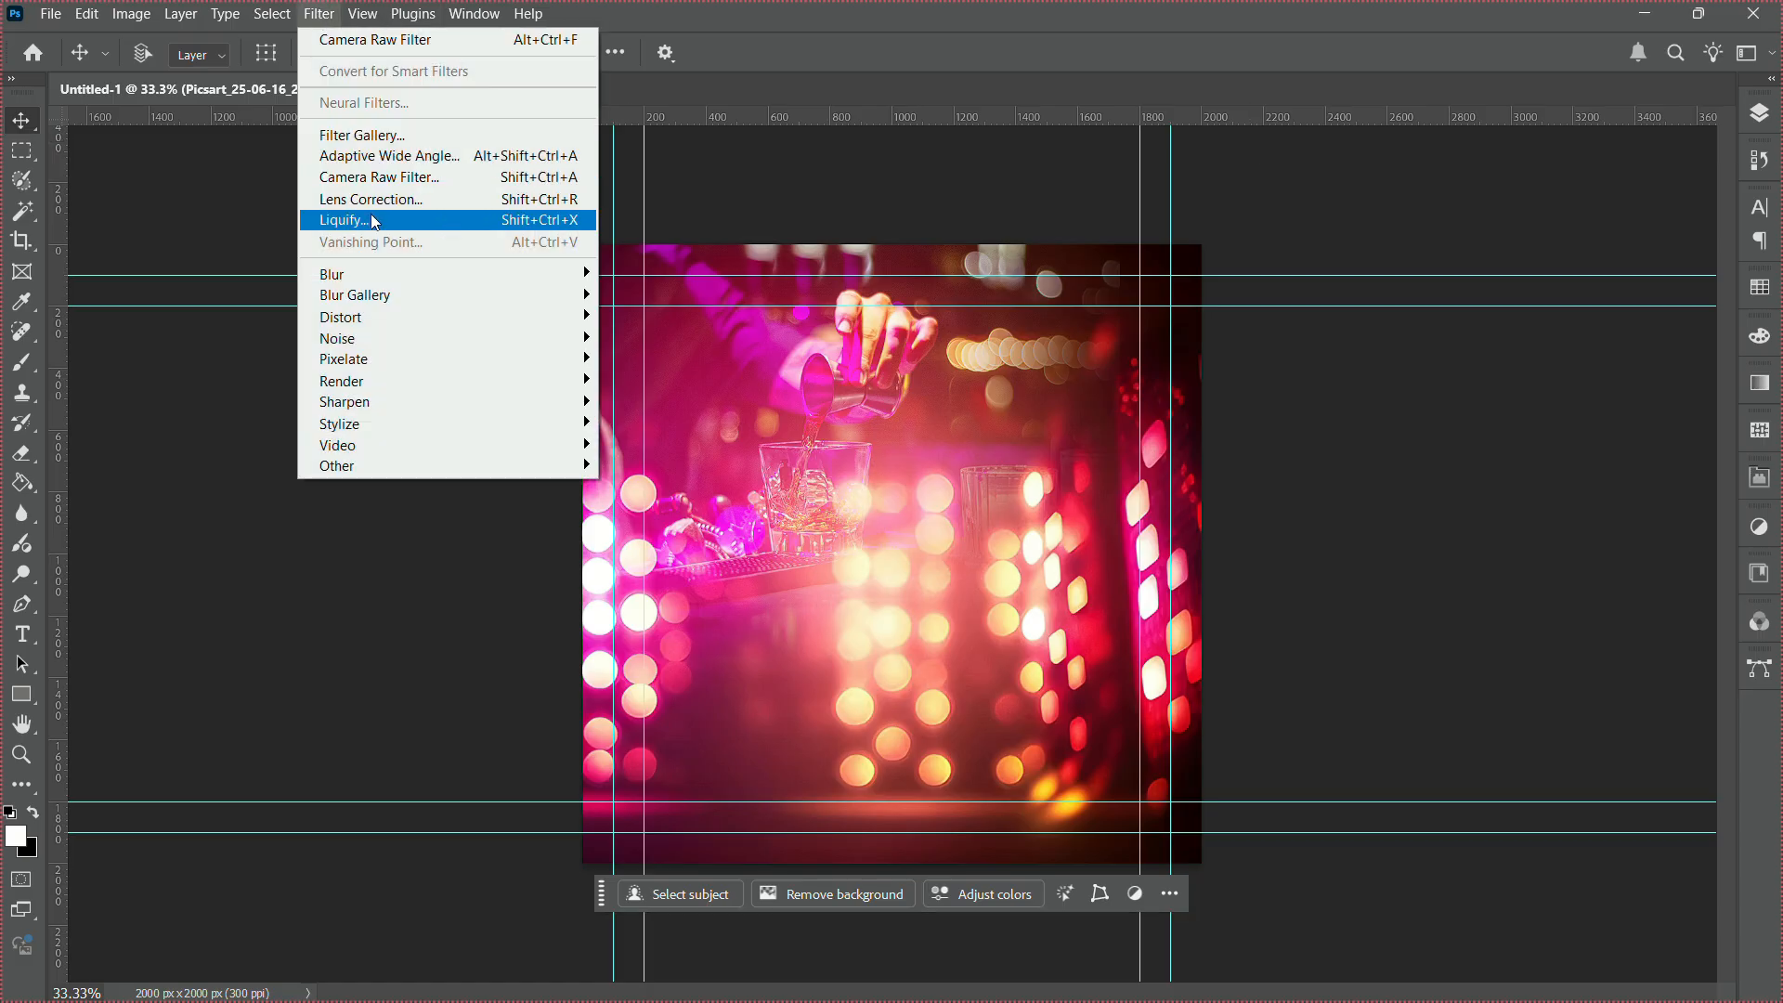
pyautogui.moveTo(558, 274)
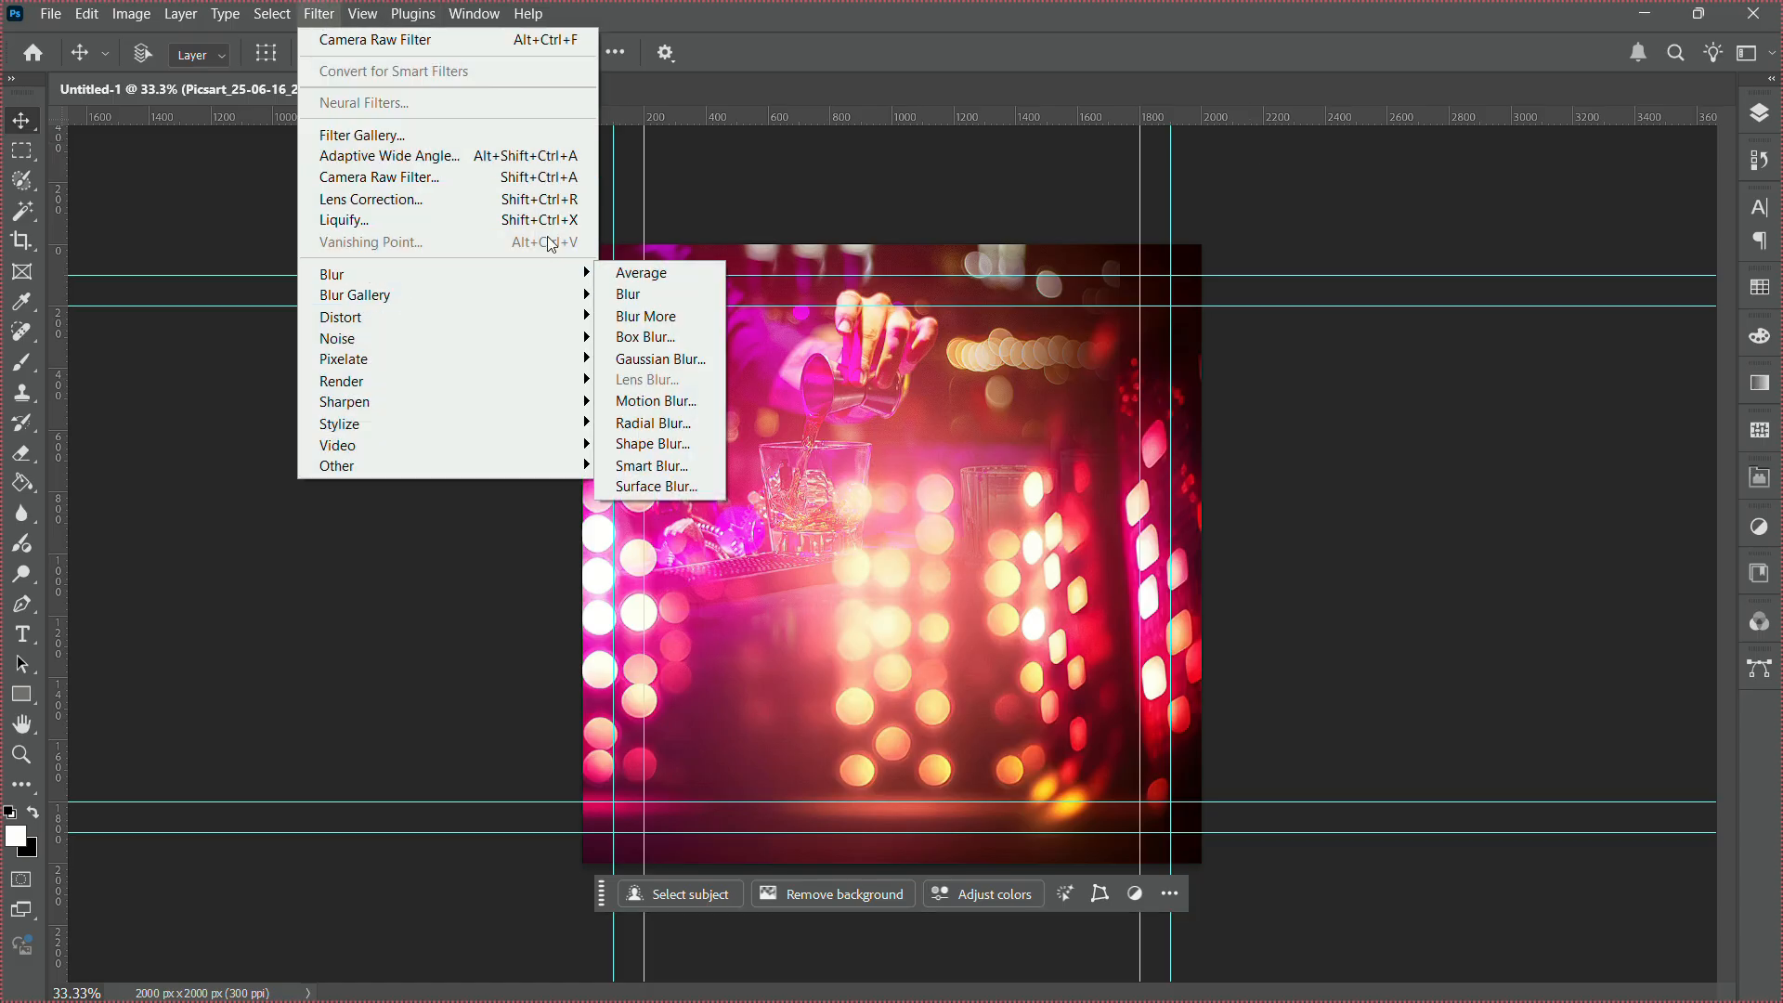
pyautogui.click(695, 358)
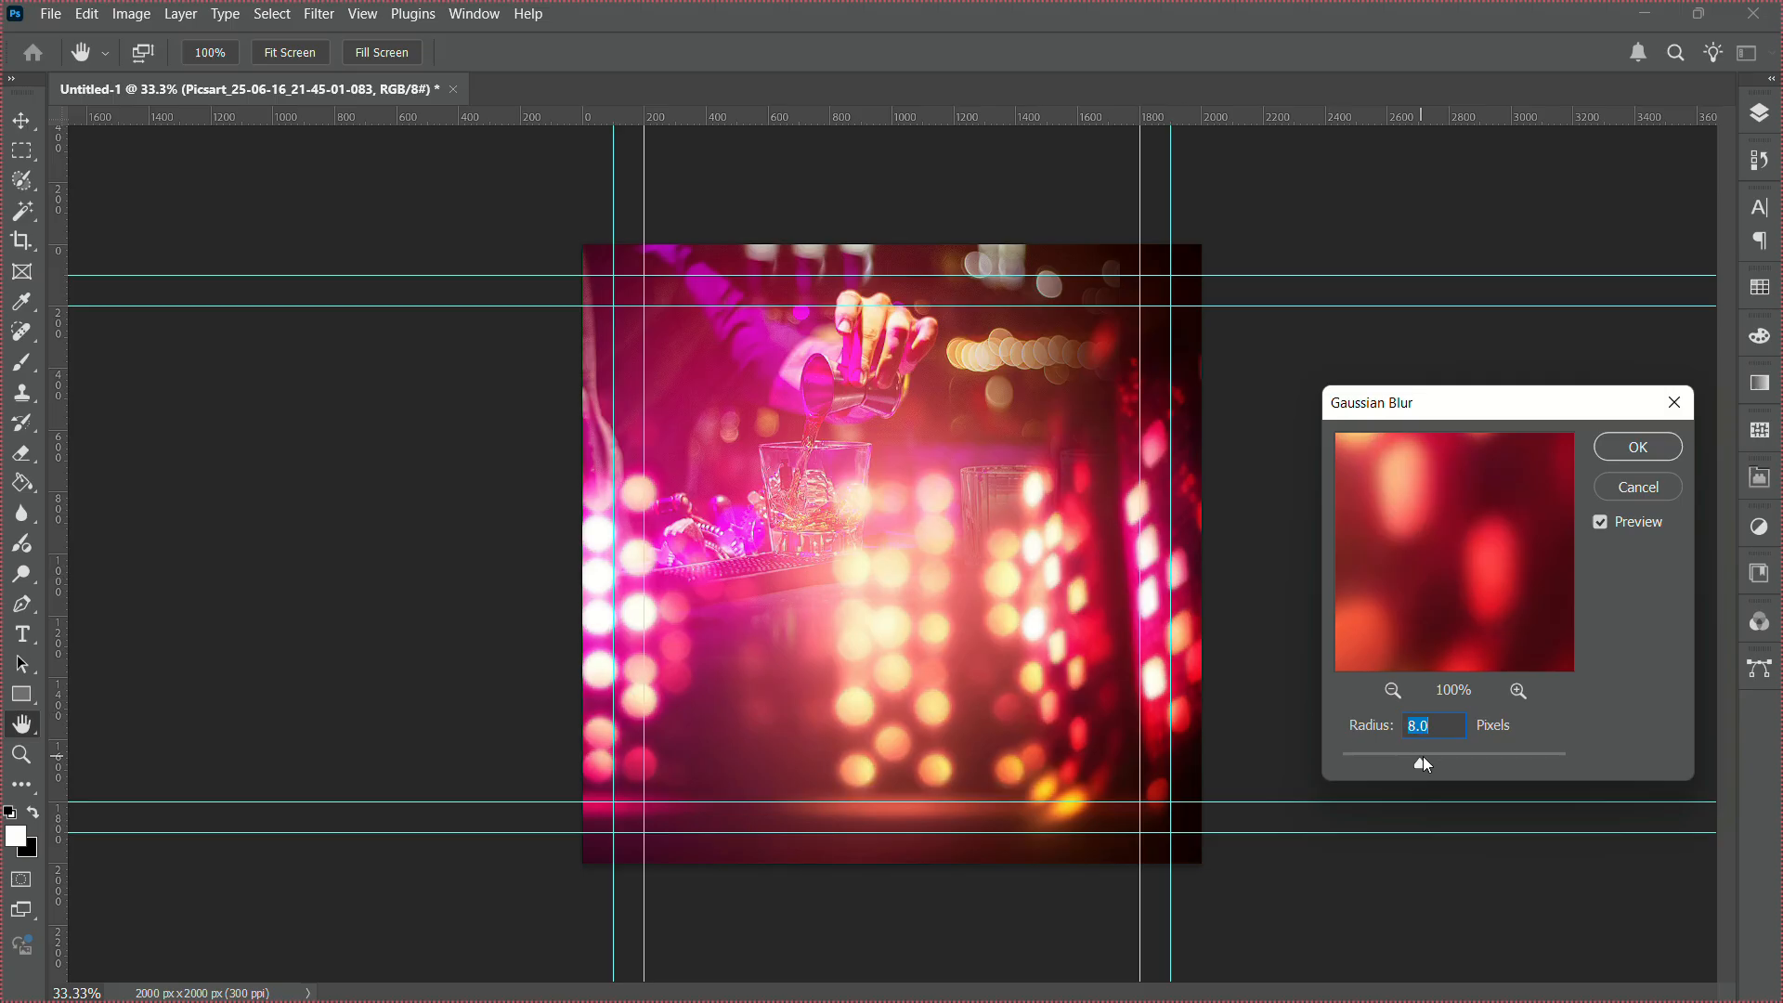
pyautogui.moveTo(1424, 758); pyautogui.dragTo(1468, 764)
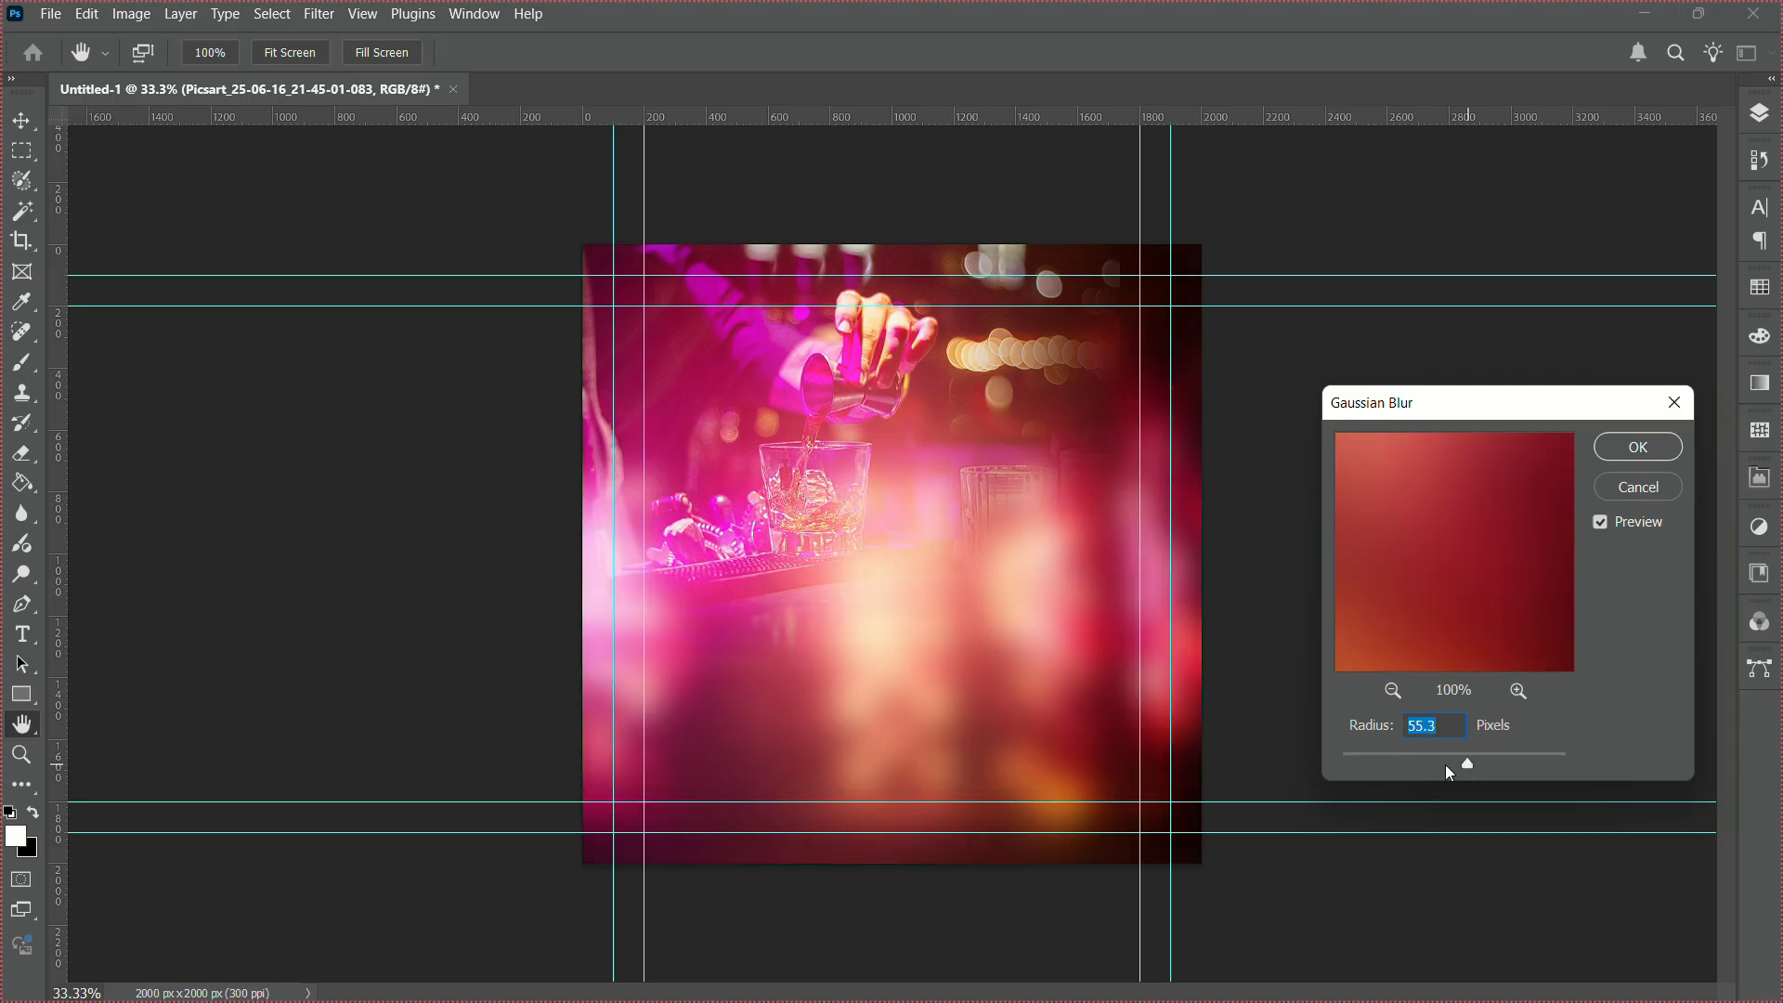
pyautogui.click(1437, 762)
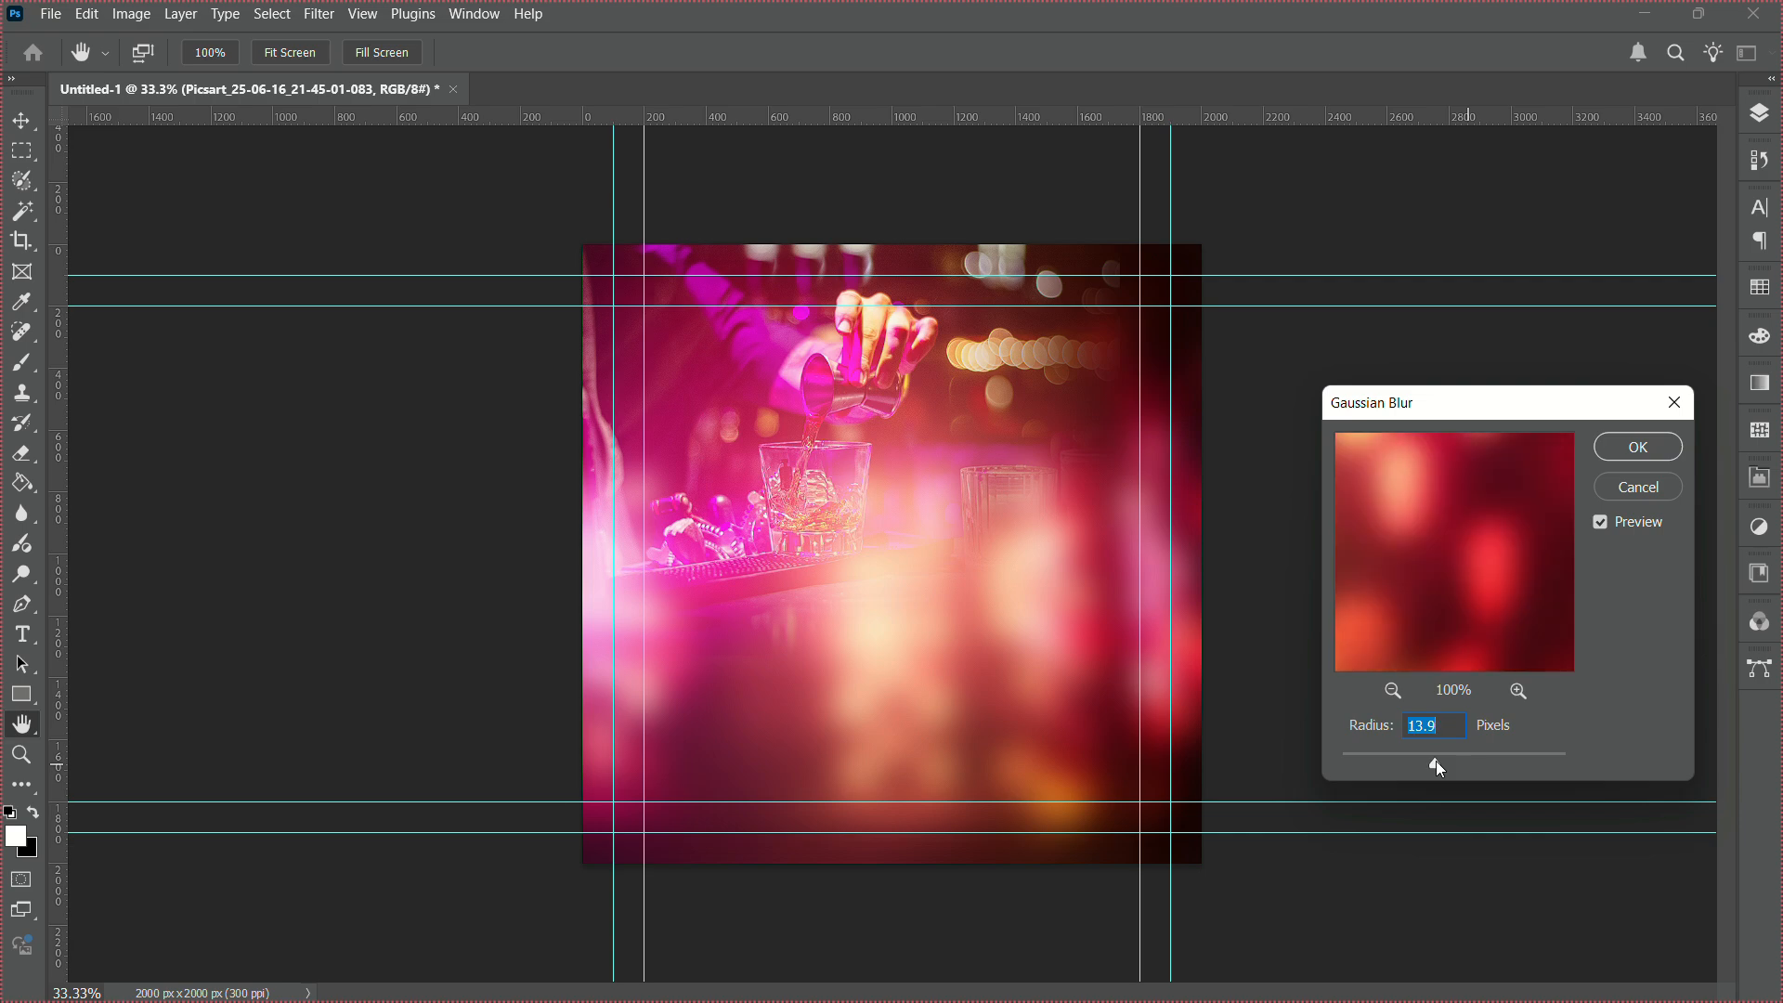
pyautogui.click(1446, 759)
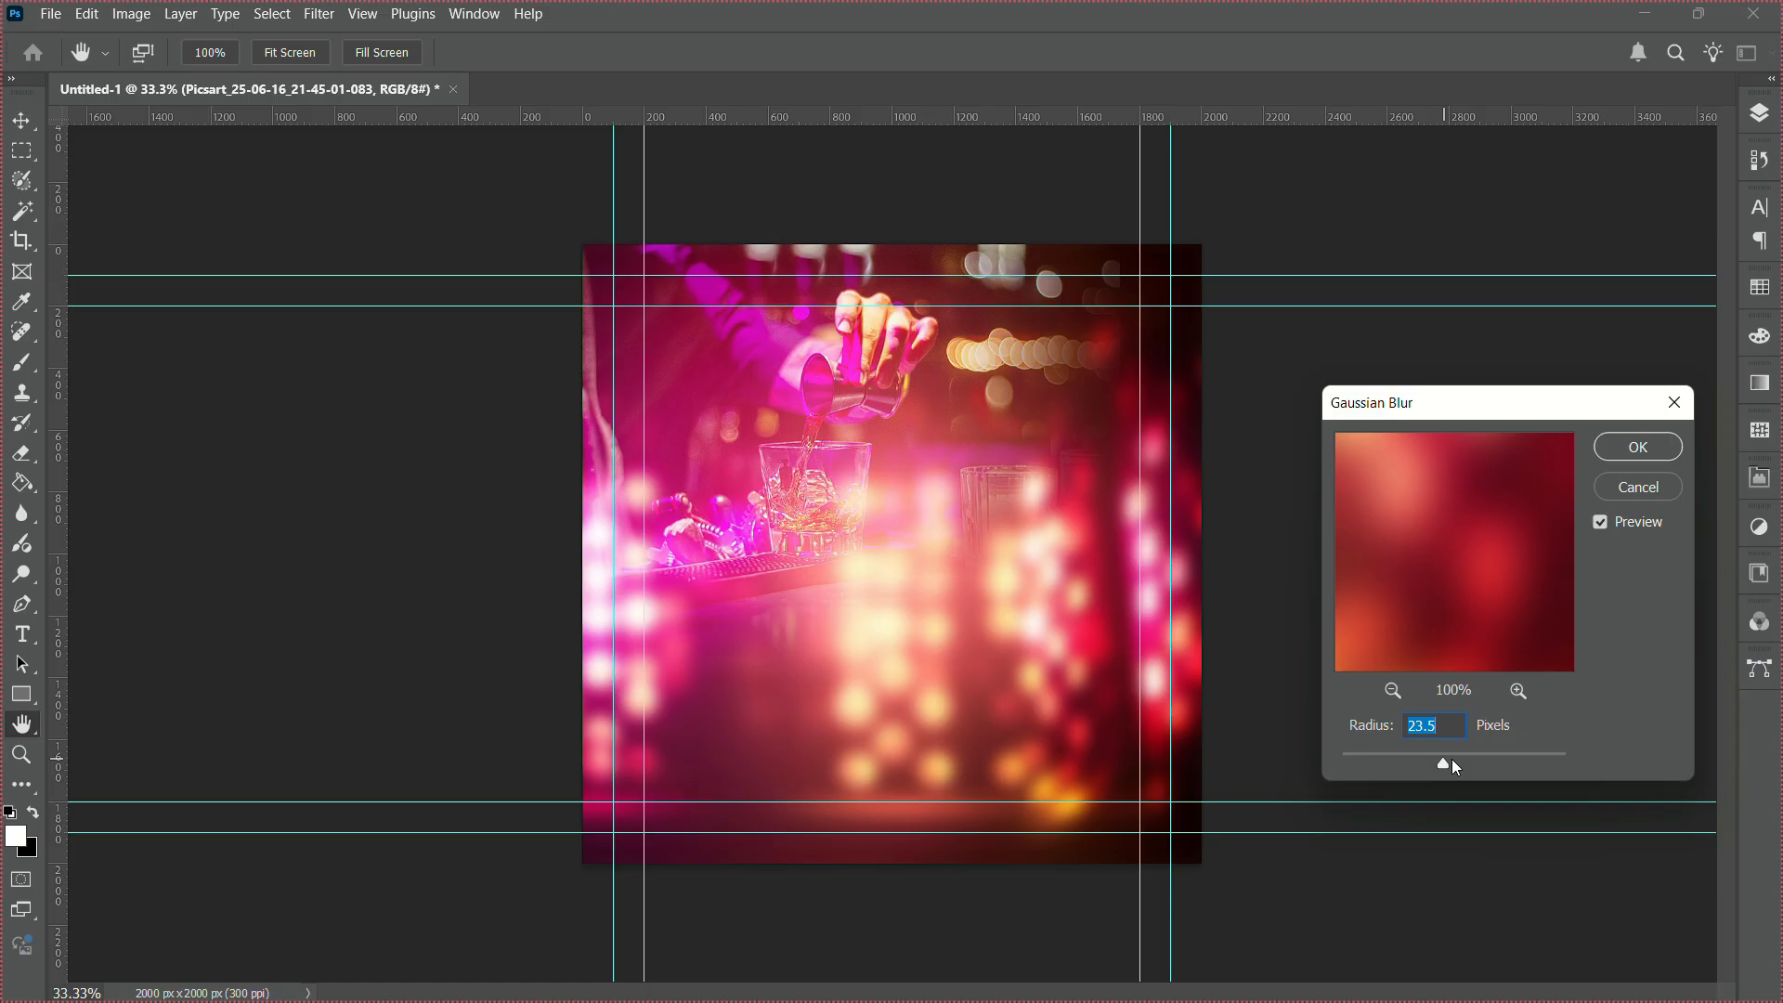
pyautogui.click(1639, 447)
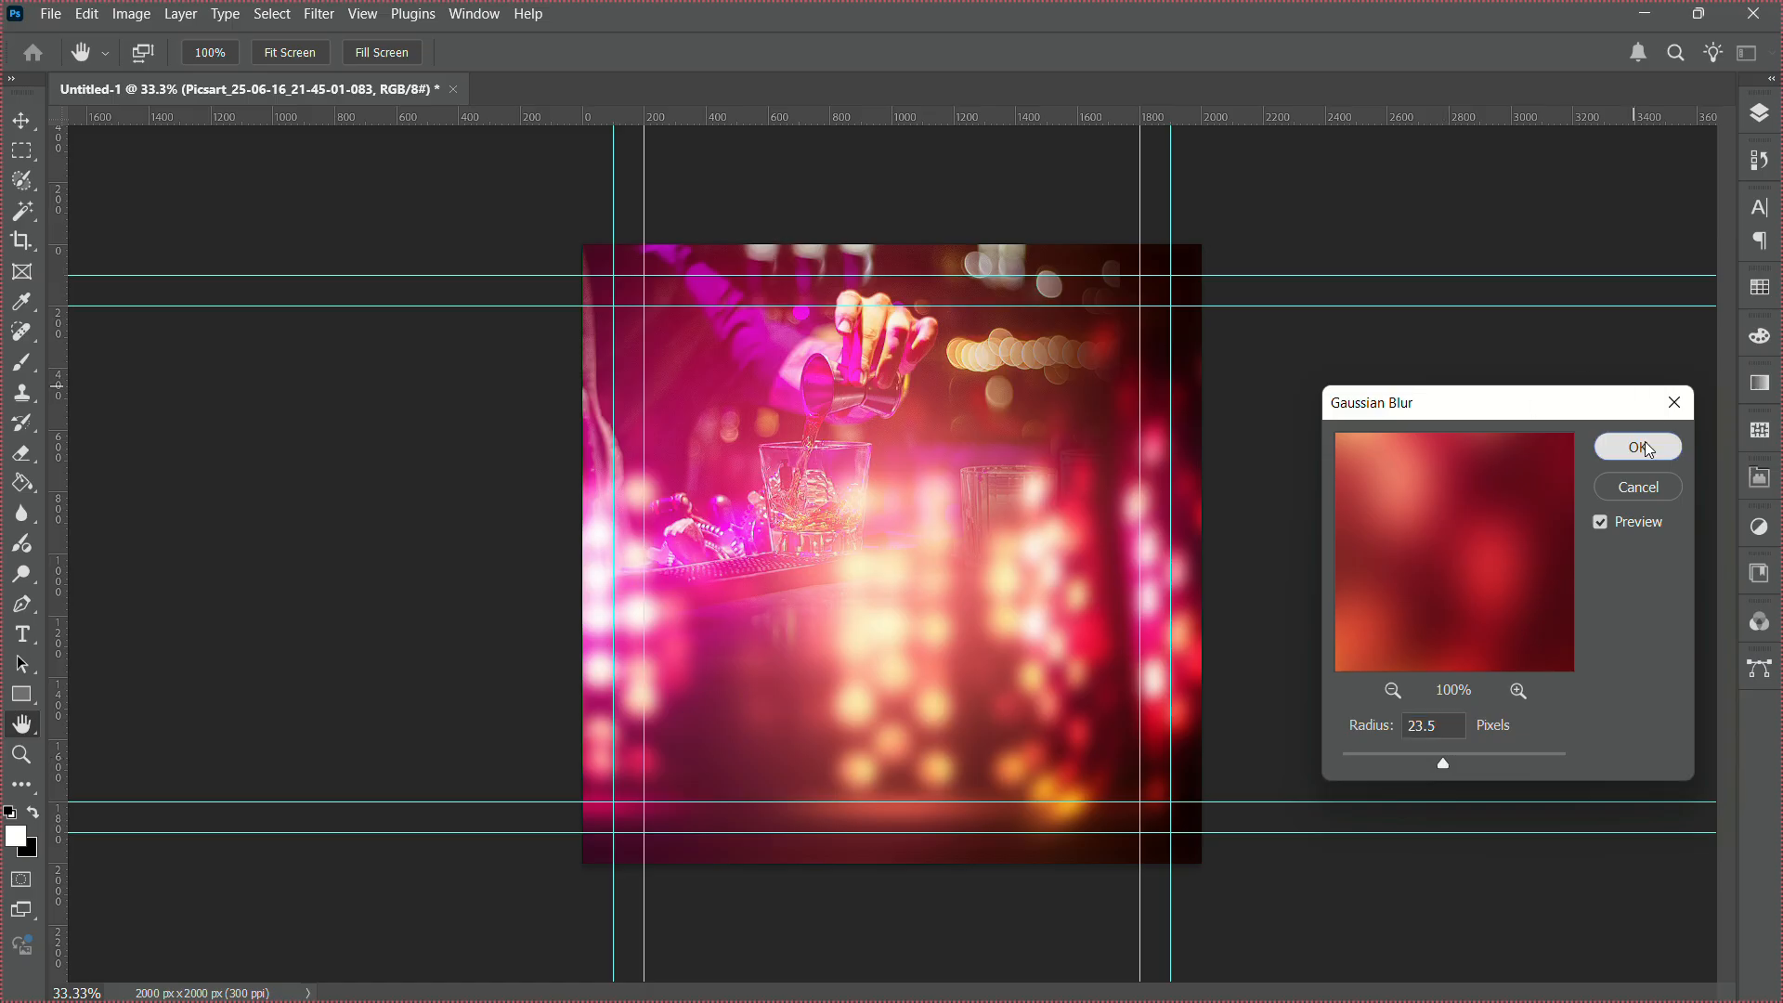
pyautogui.press('v')
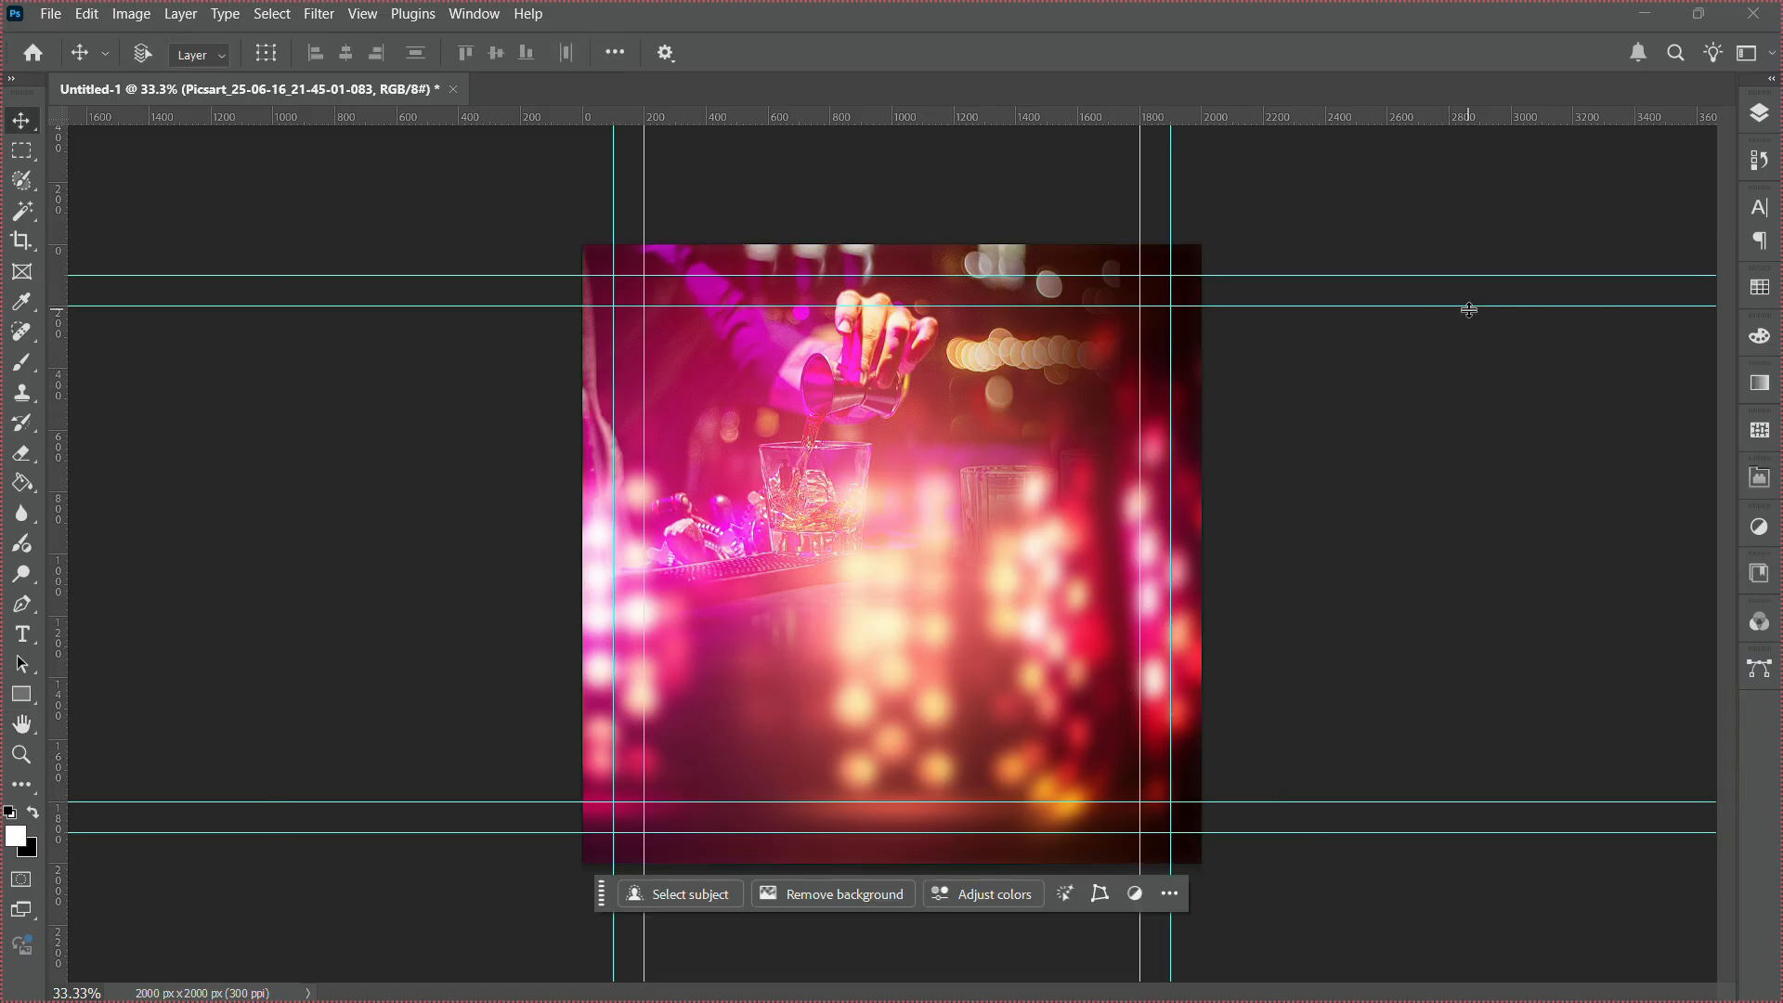
# Enlarge the bartender photo layer downward to about 112% and shift it slightly left on the canvas.
pyautogui.click(1757, 125)
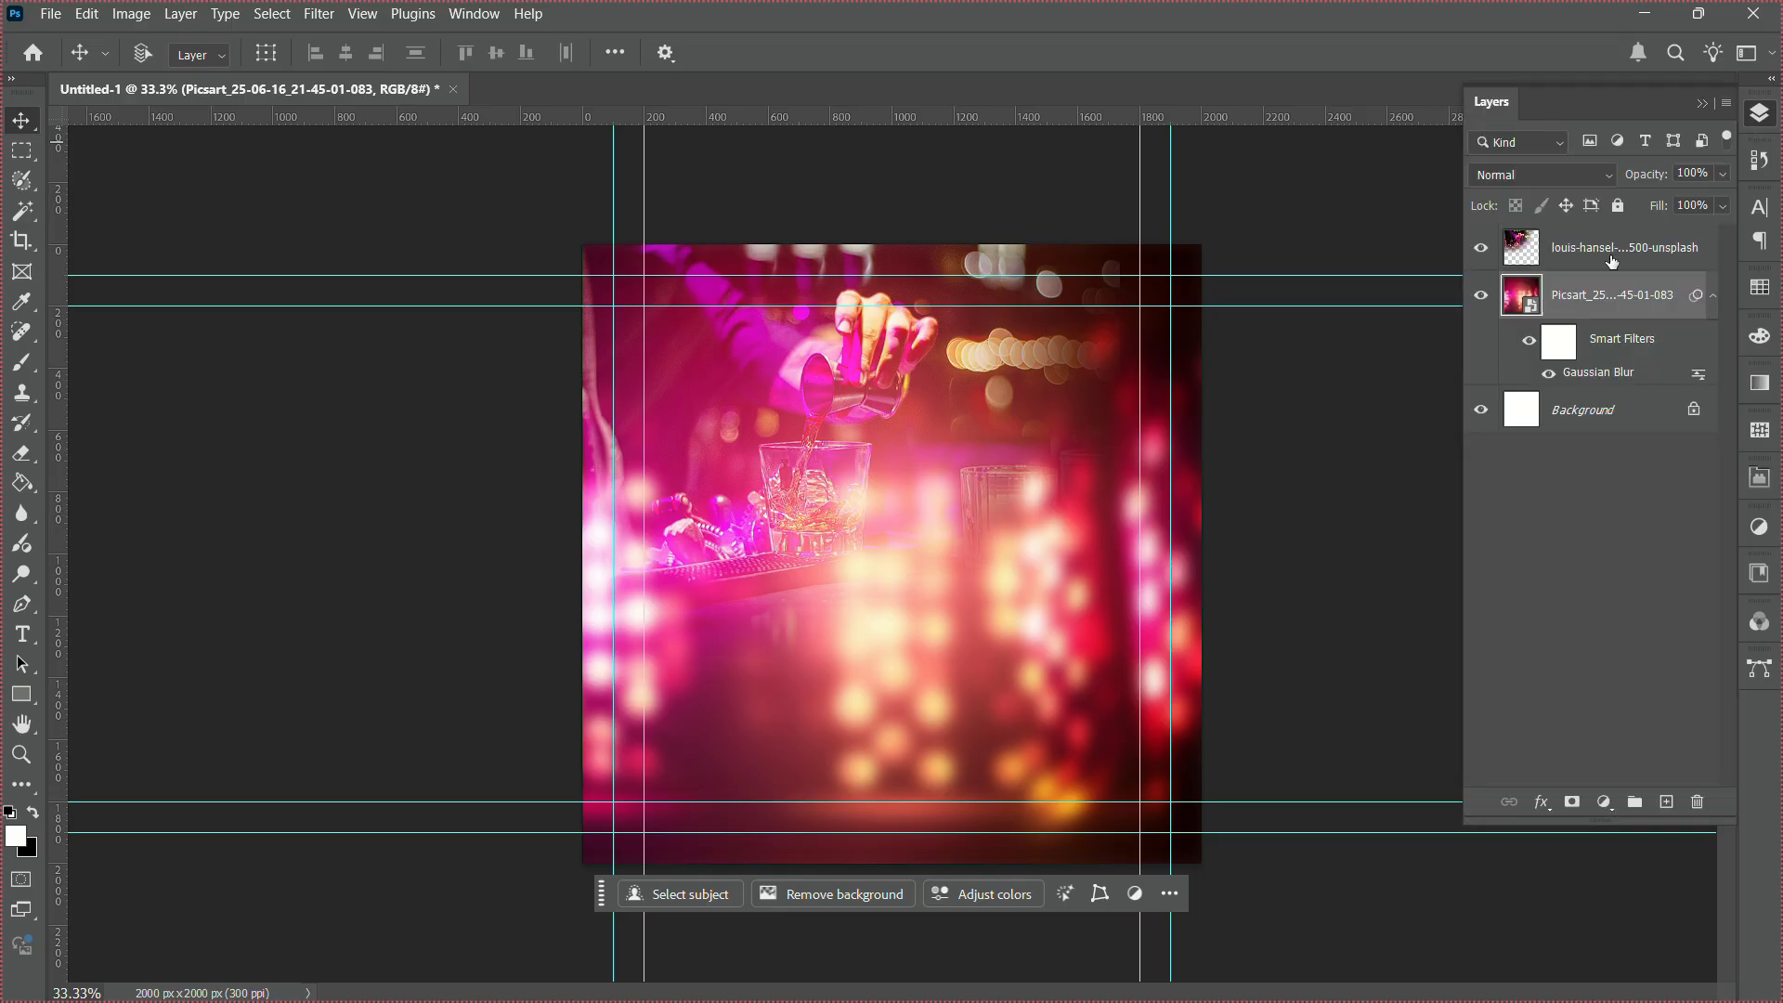
pyautogui.click(1582, 266)
pyautogui.hotkey('ctrl', 't')
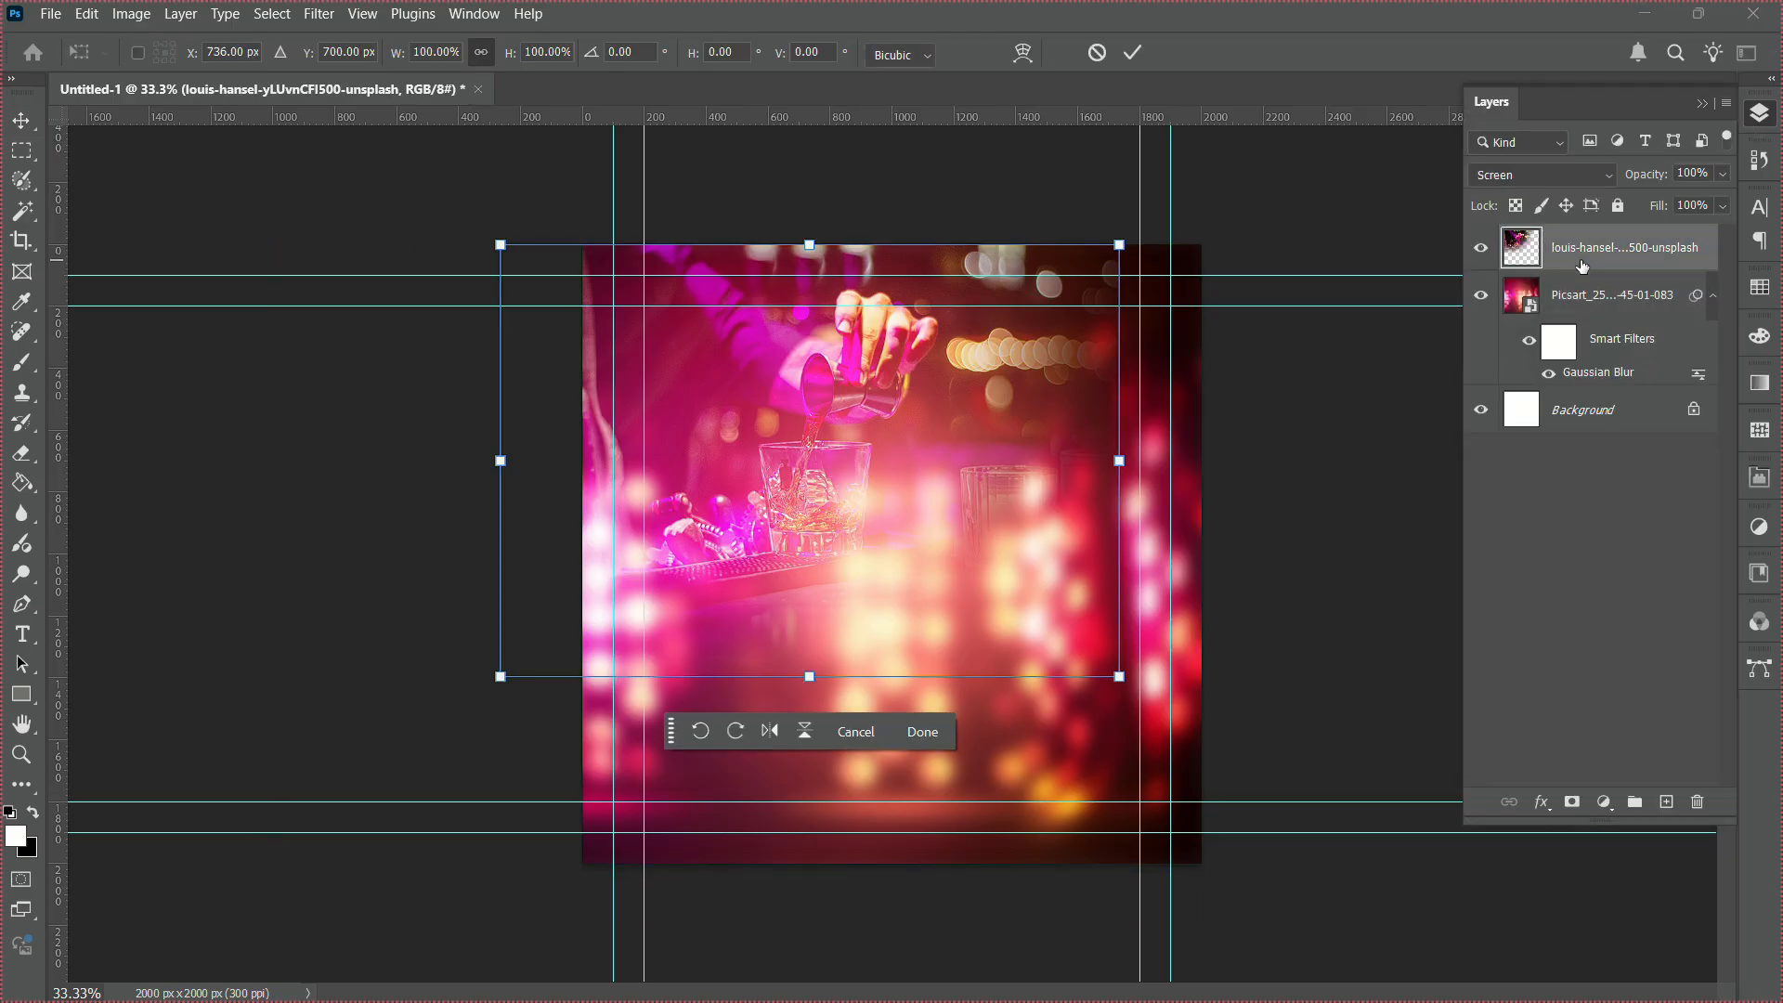
pyautogui.moveTo(808, 679); pyautogui.dragTo(796, 729)
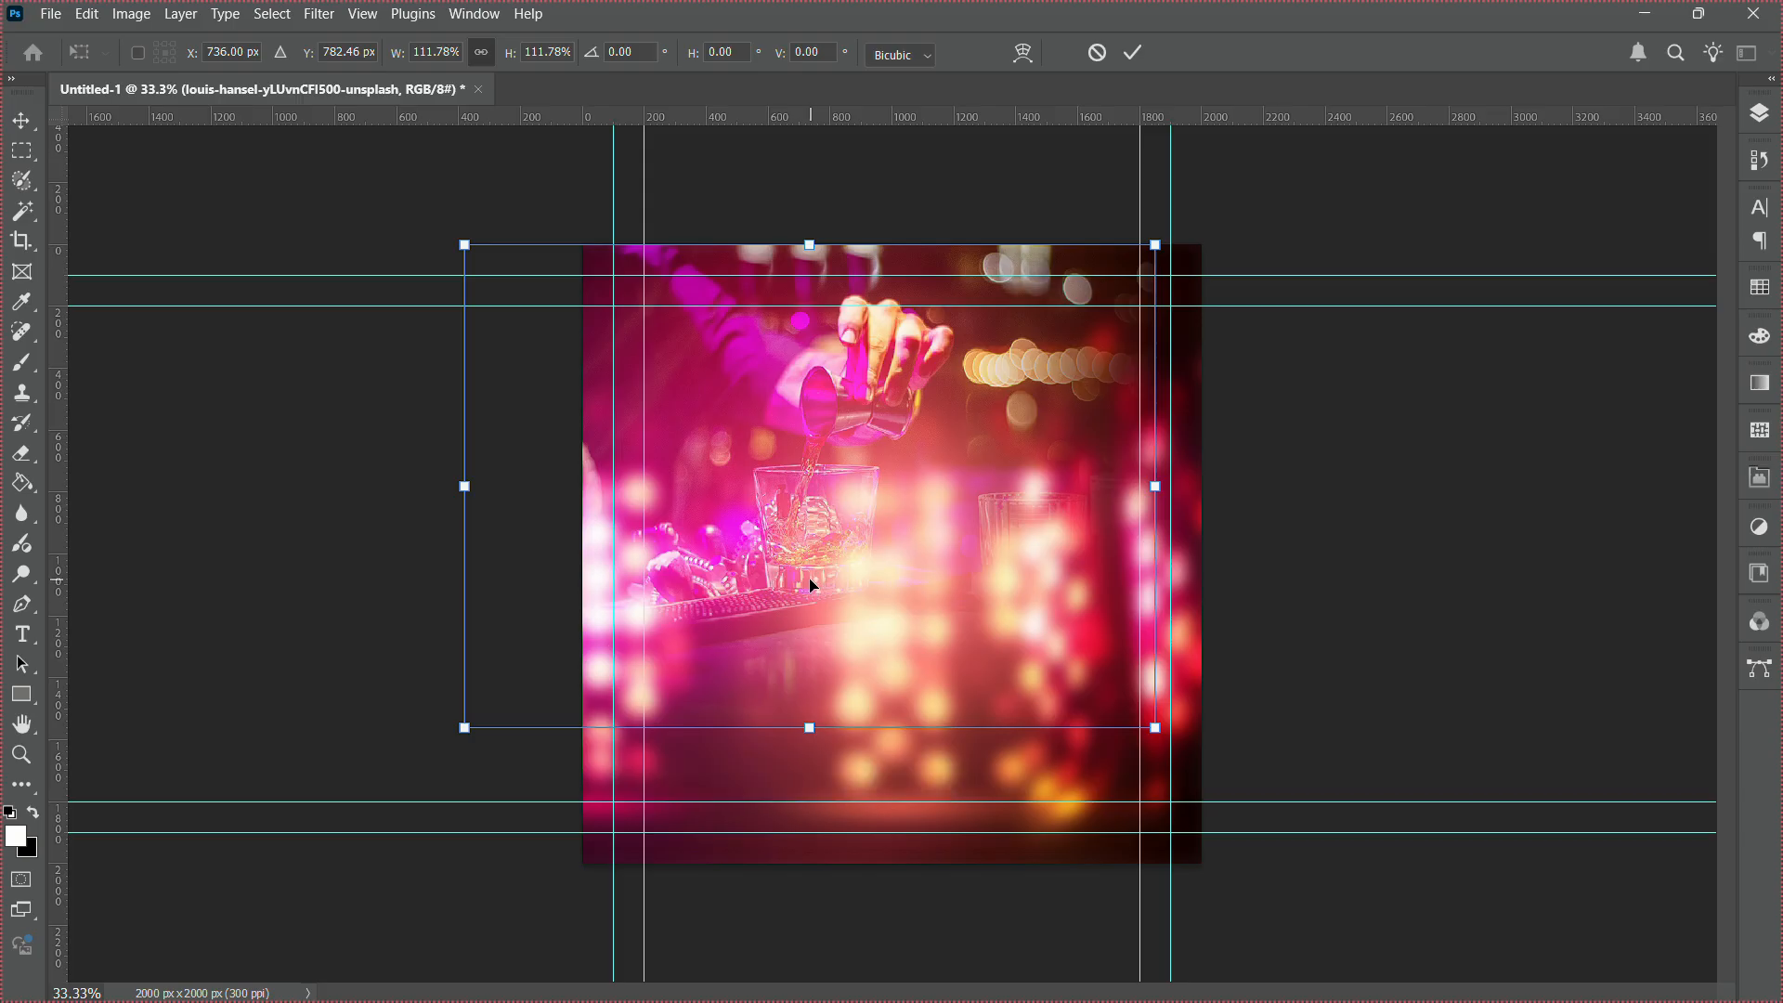
pyautogui.moveTo(805, 583); pyautogui.dragTo(781, 583)
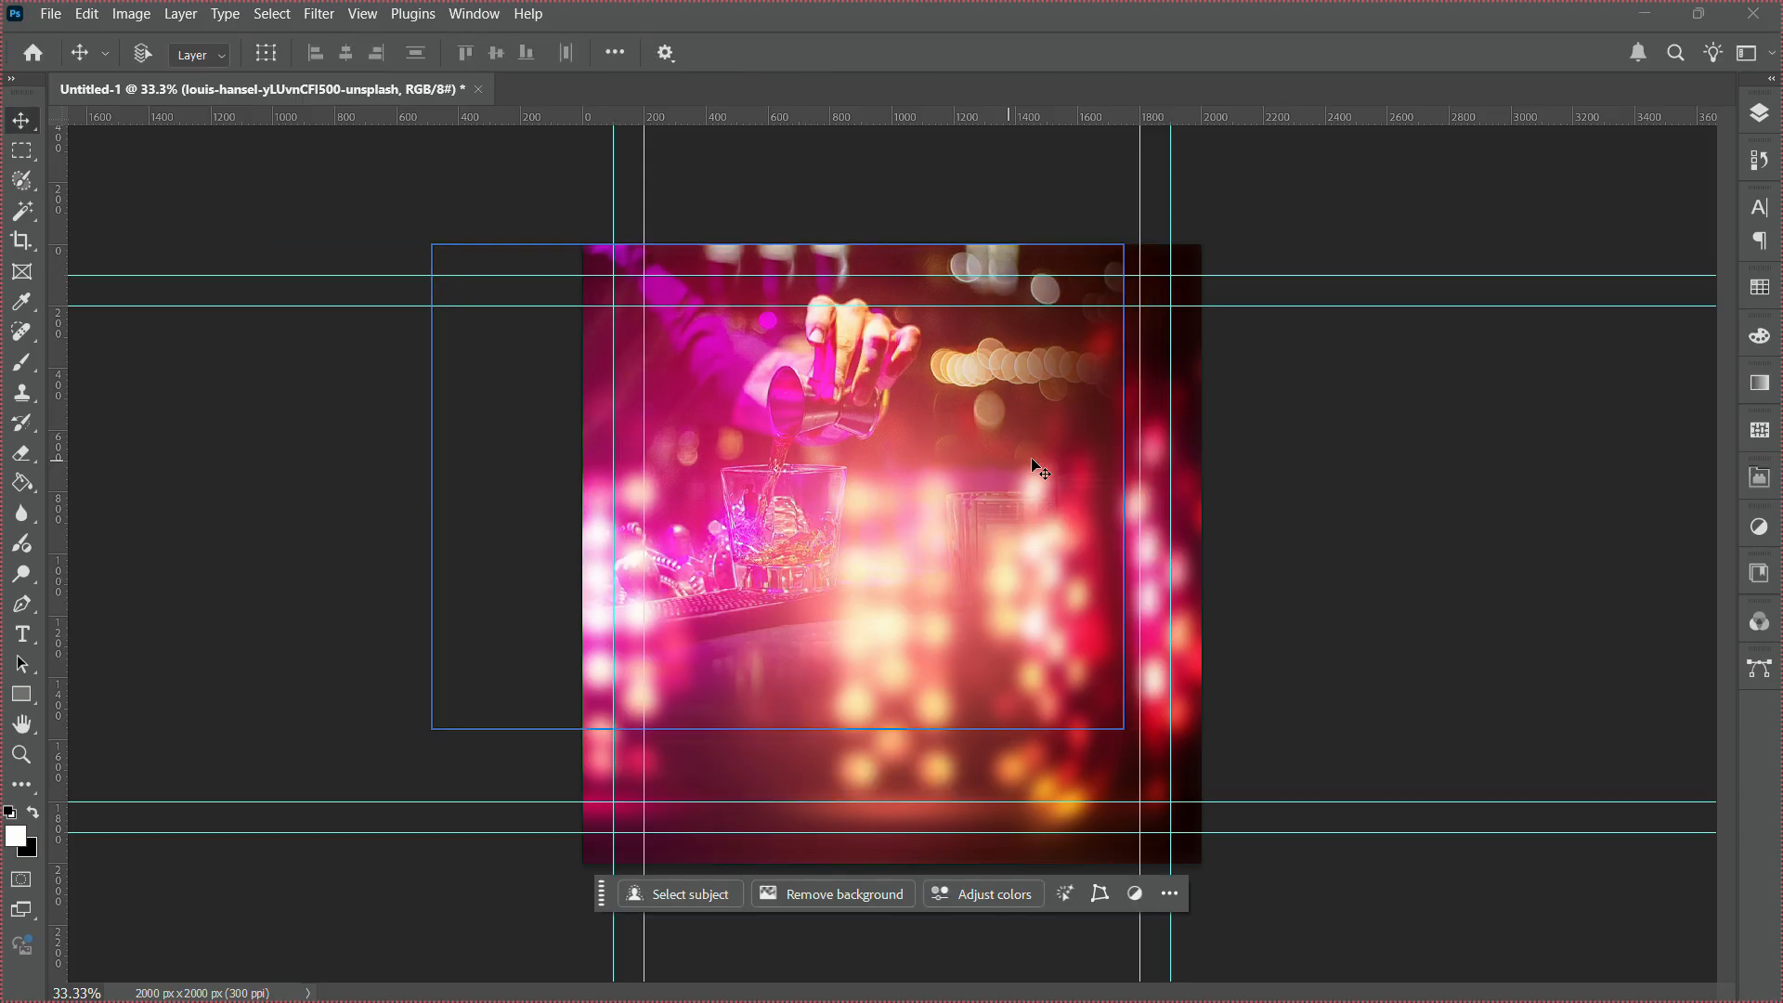
pyautogui.press('Return')
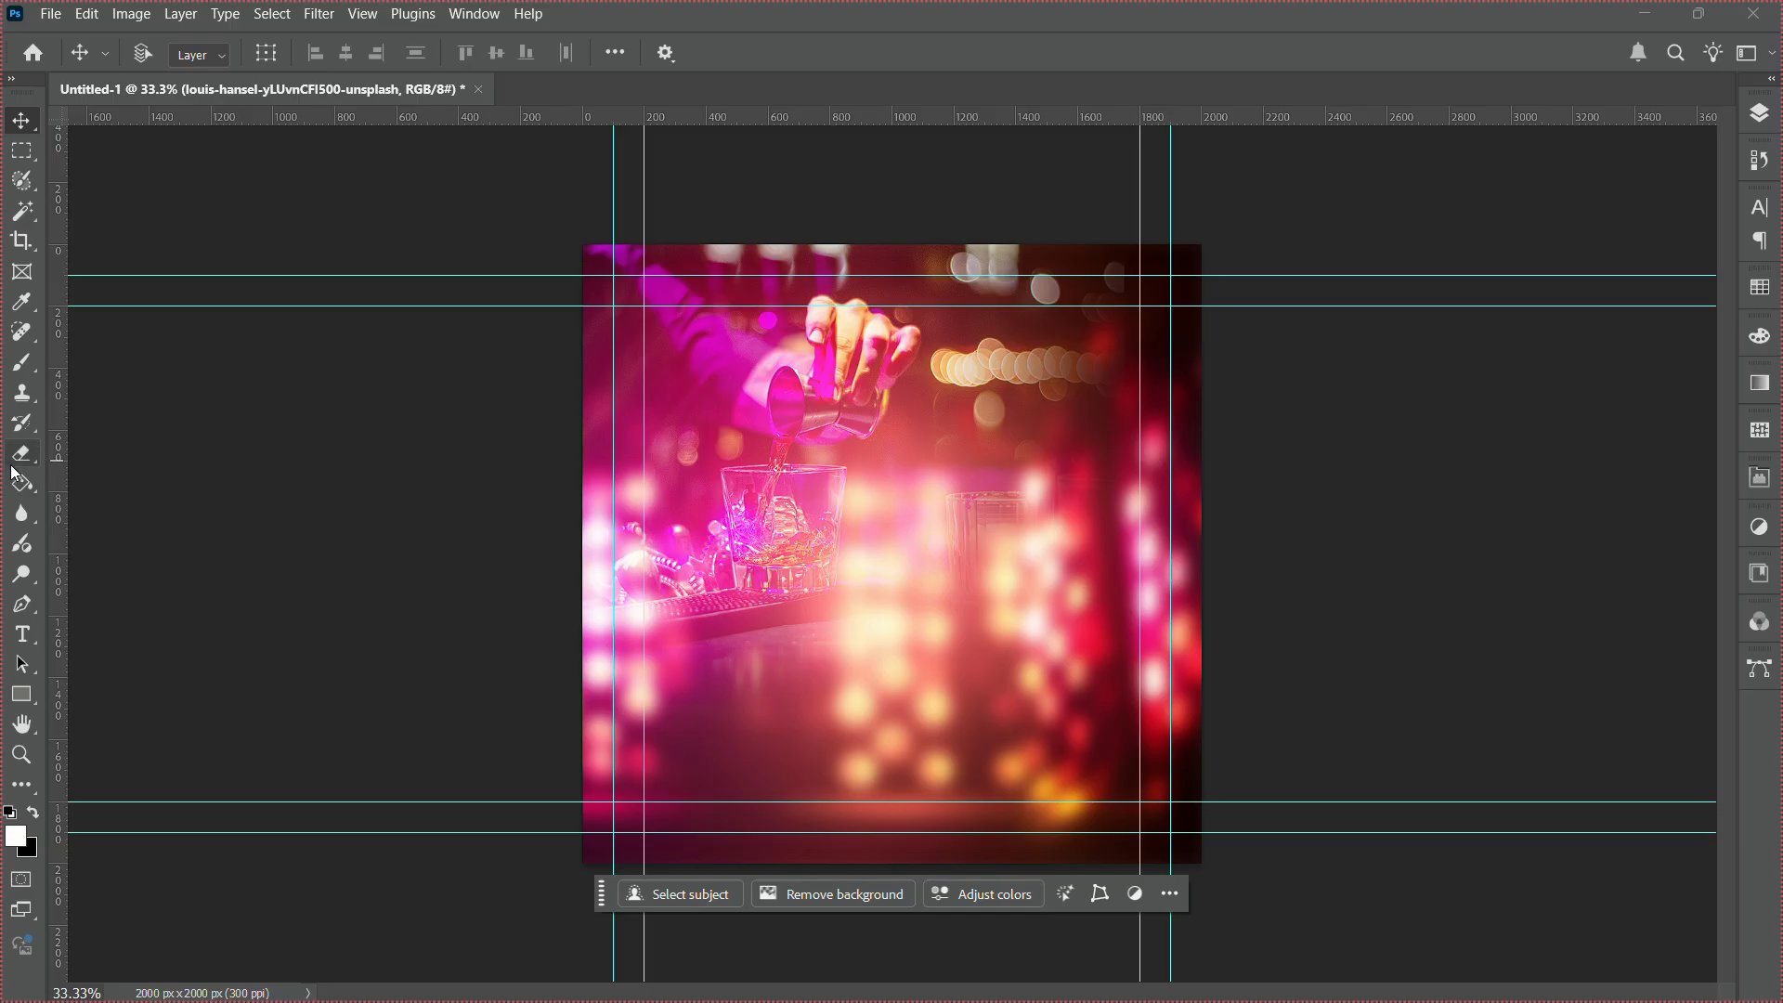
# Erase the bartender photo's bright light spots beyond the hand with a soft 1000 px Eraser.
pyautogui.click(21, 454)
pyautogui.press('[')
pyautogui.press('[')
pyautogui.press('[')
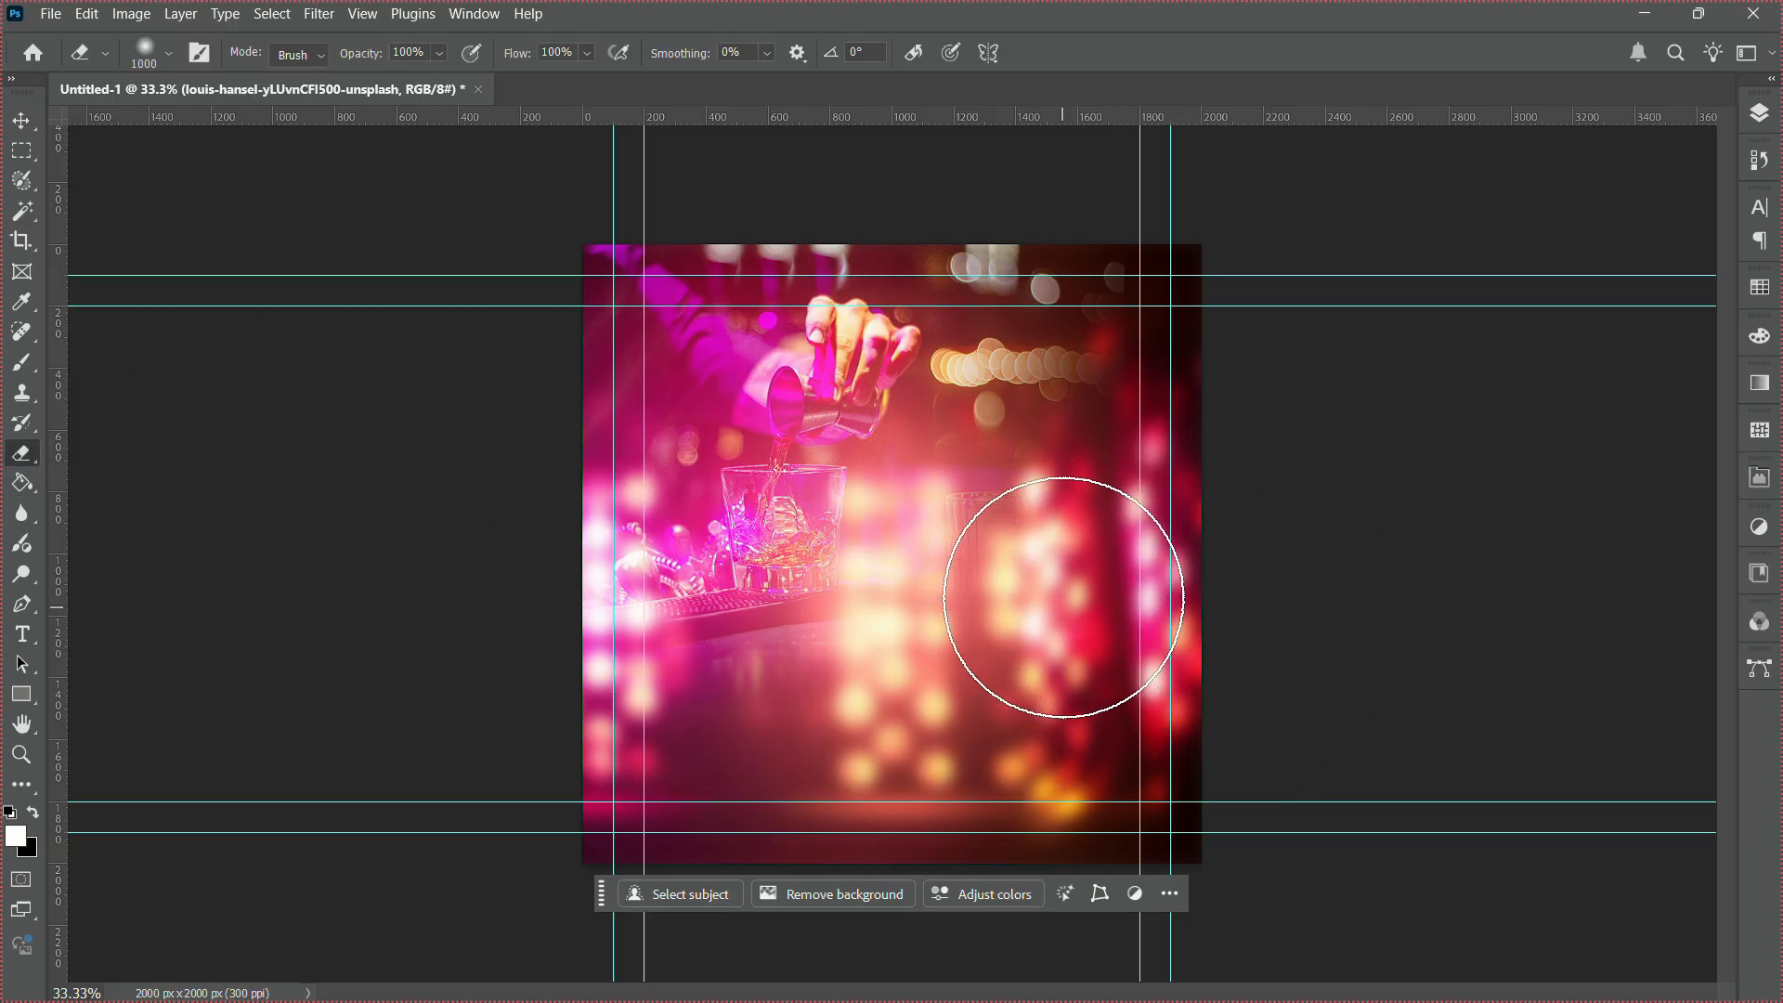
pyautogui.moveTo(1139, 350)
pyautogui.mouseDown()
pyautogui.moveTo(1104, 374)
pyautogui.moveTo(1122, 387)
pyautogui.moveTo(1110, 274)
pyautogui.moveTo(1153, 415)
pyautogui.moveTo(1086, 410)
pyautogui.moveTo(1117, 434)
pyautogui.moveTo(1054, 420)
pyautogui.moveTo(1103, 443)
pyautogui.mouseUp()
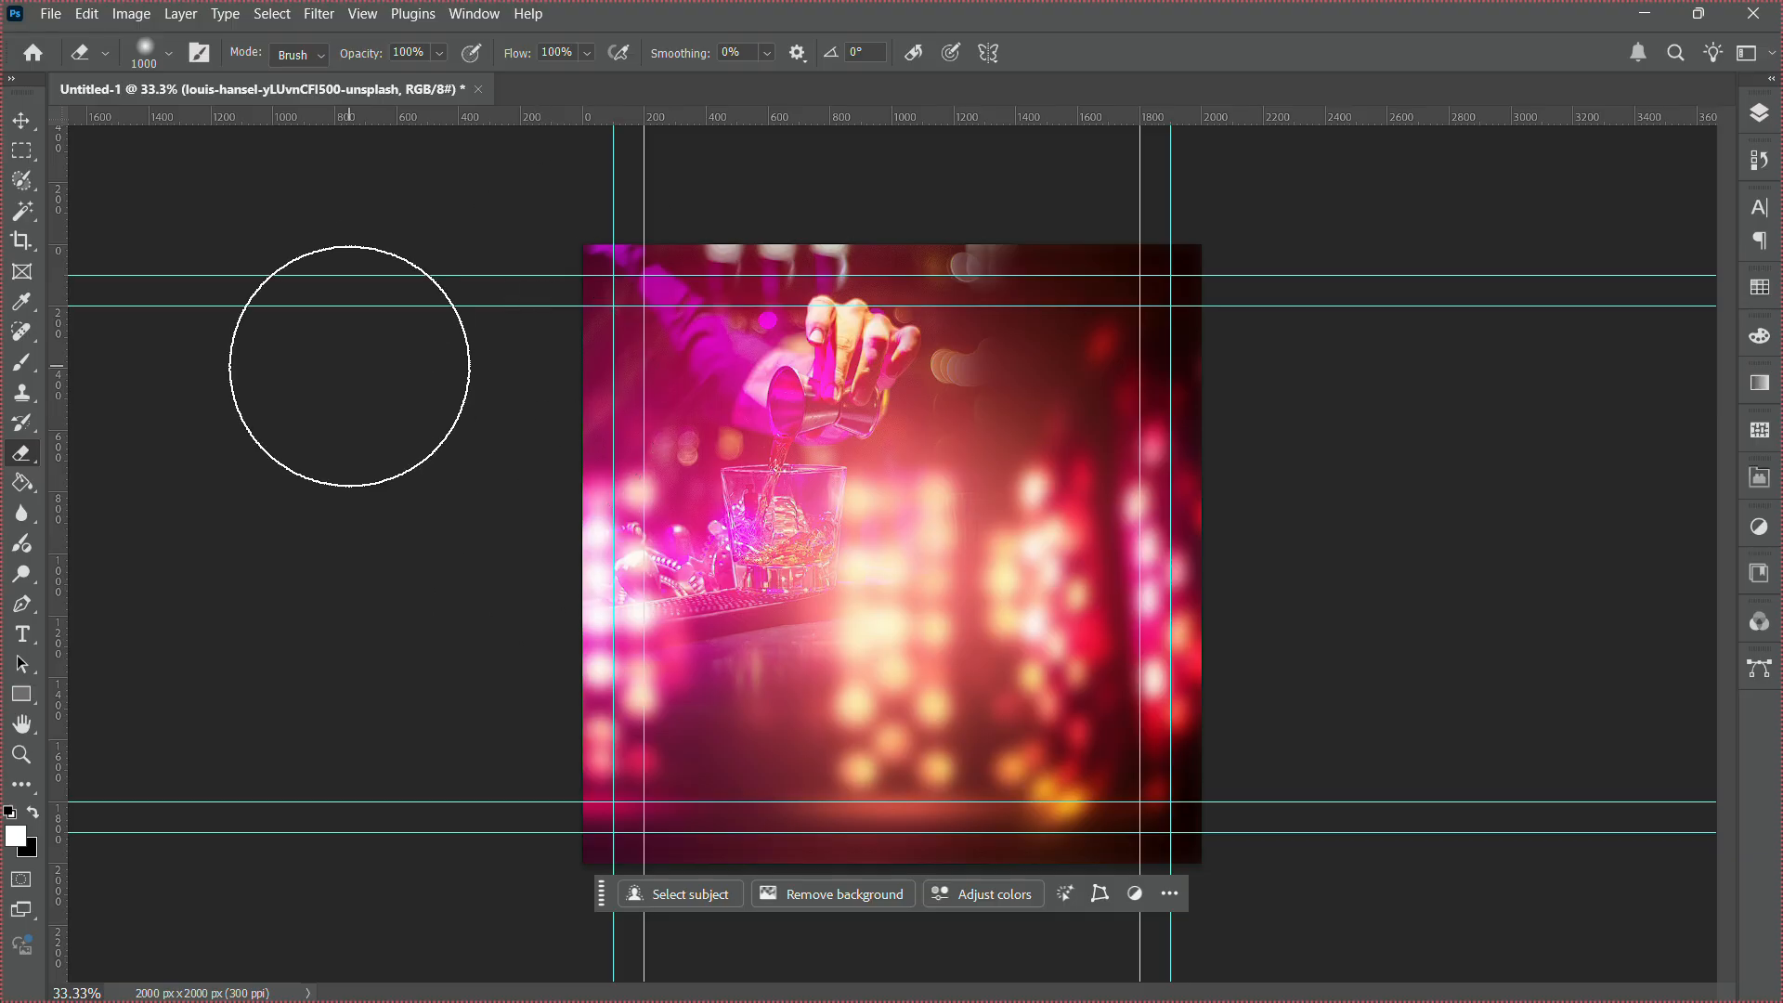
# Add the white text "blazzers Bar and Grills" beside the bartender's hand in Gotham Pro Regular at 18 pt.
pyautogui.click(22, 754)
pyautogui.click(1047, 326)
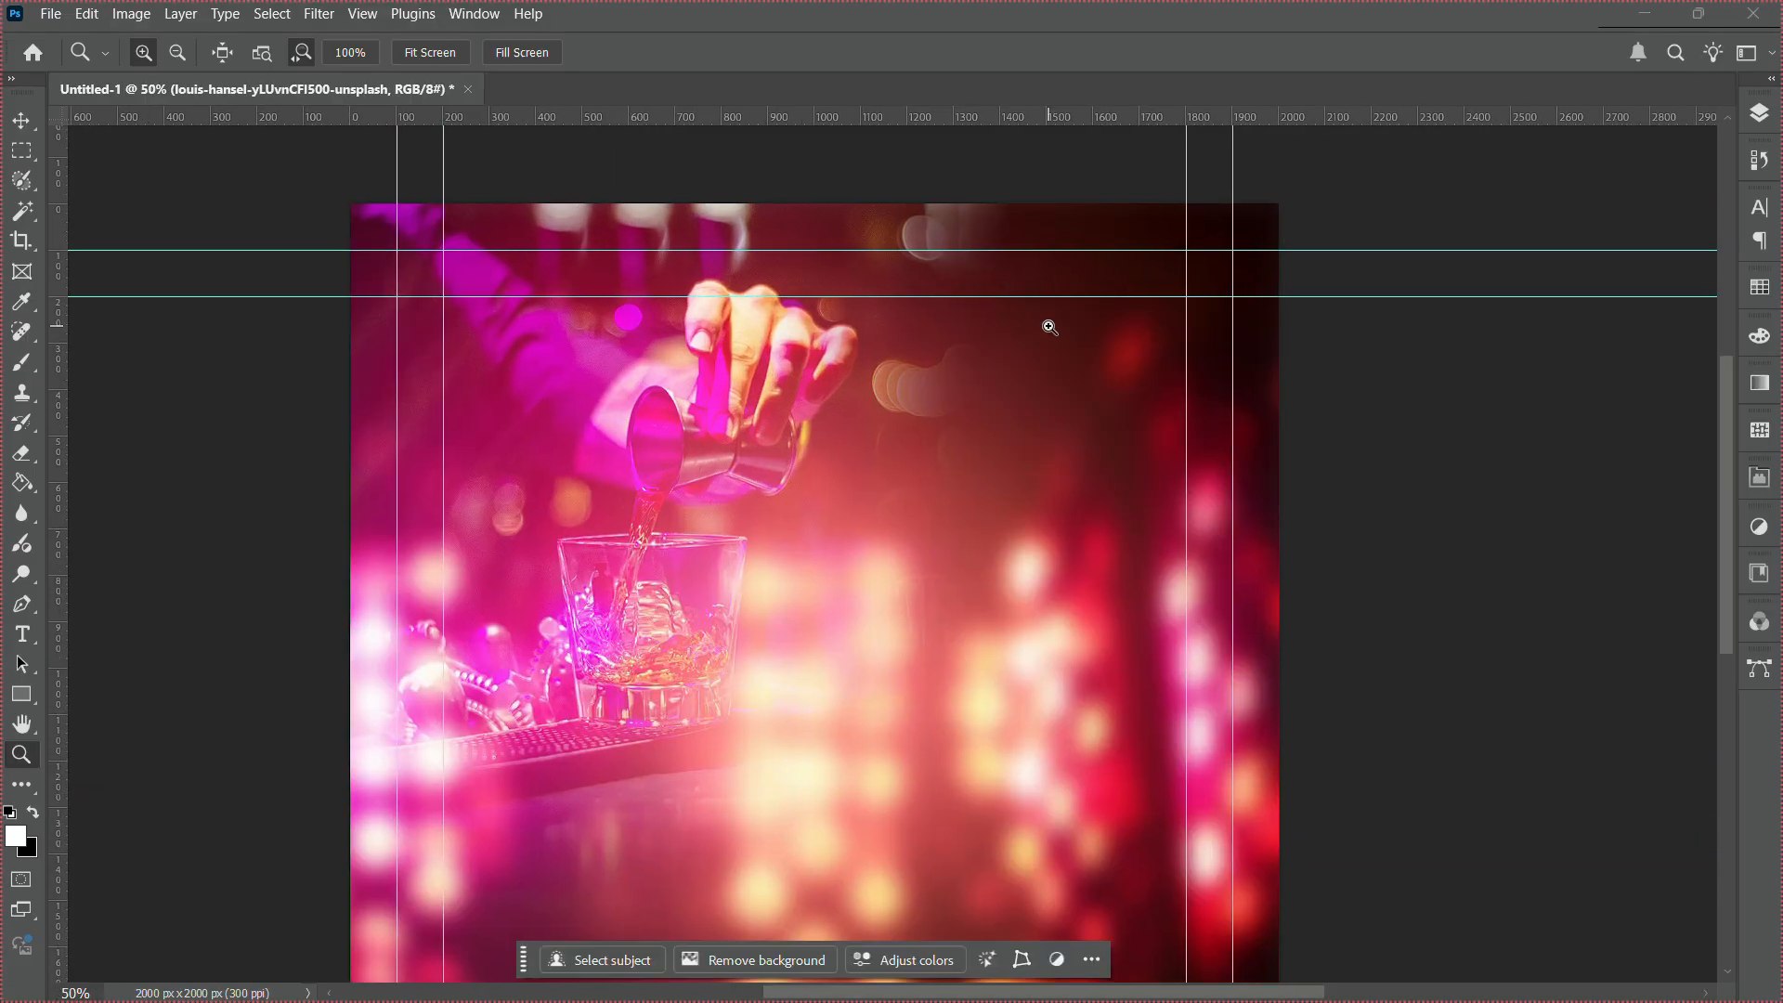
pyautogui.click(1049, 327)
pyautogui.press('t')
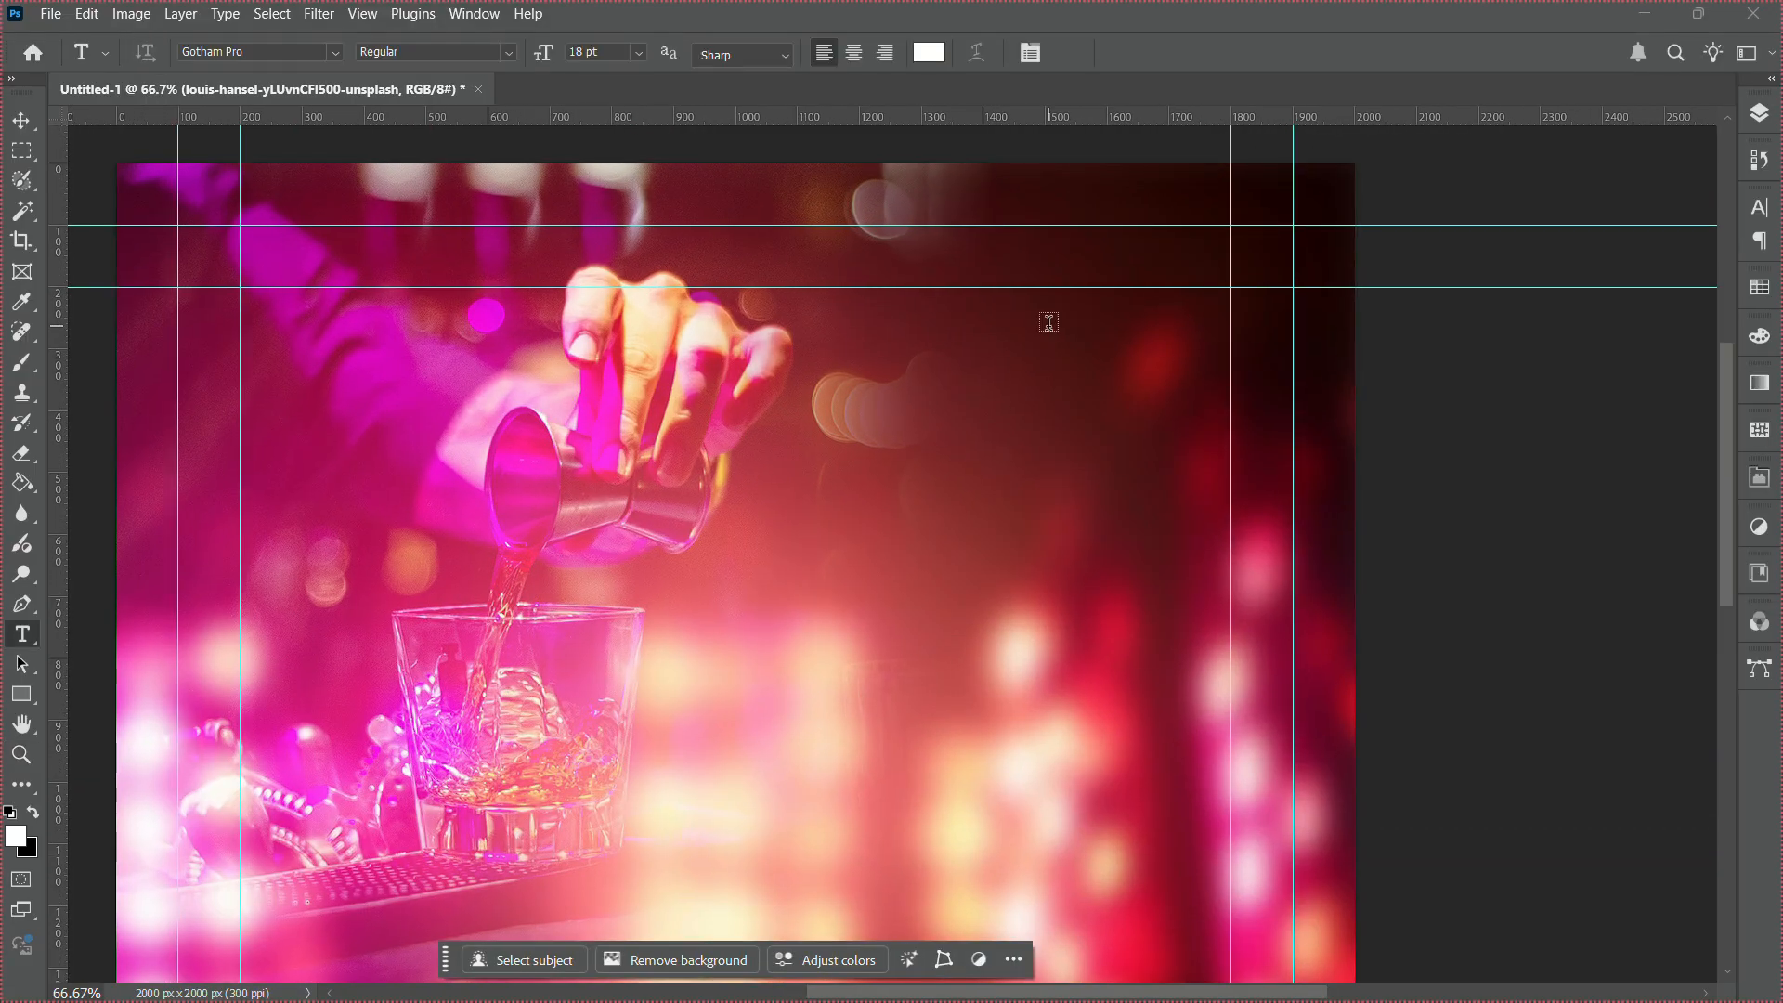
pyautogui.click(885, 402)
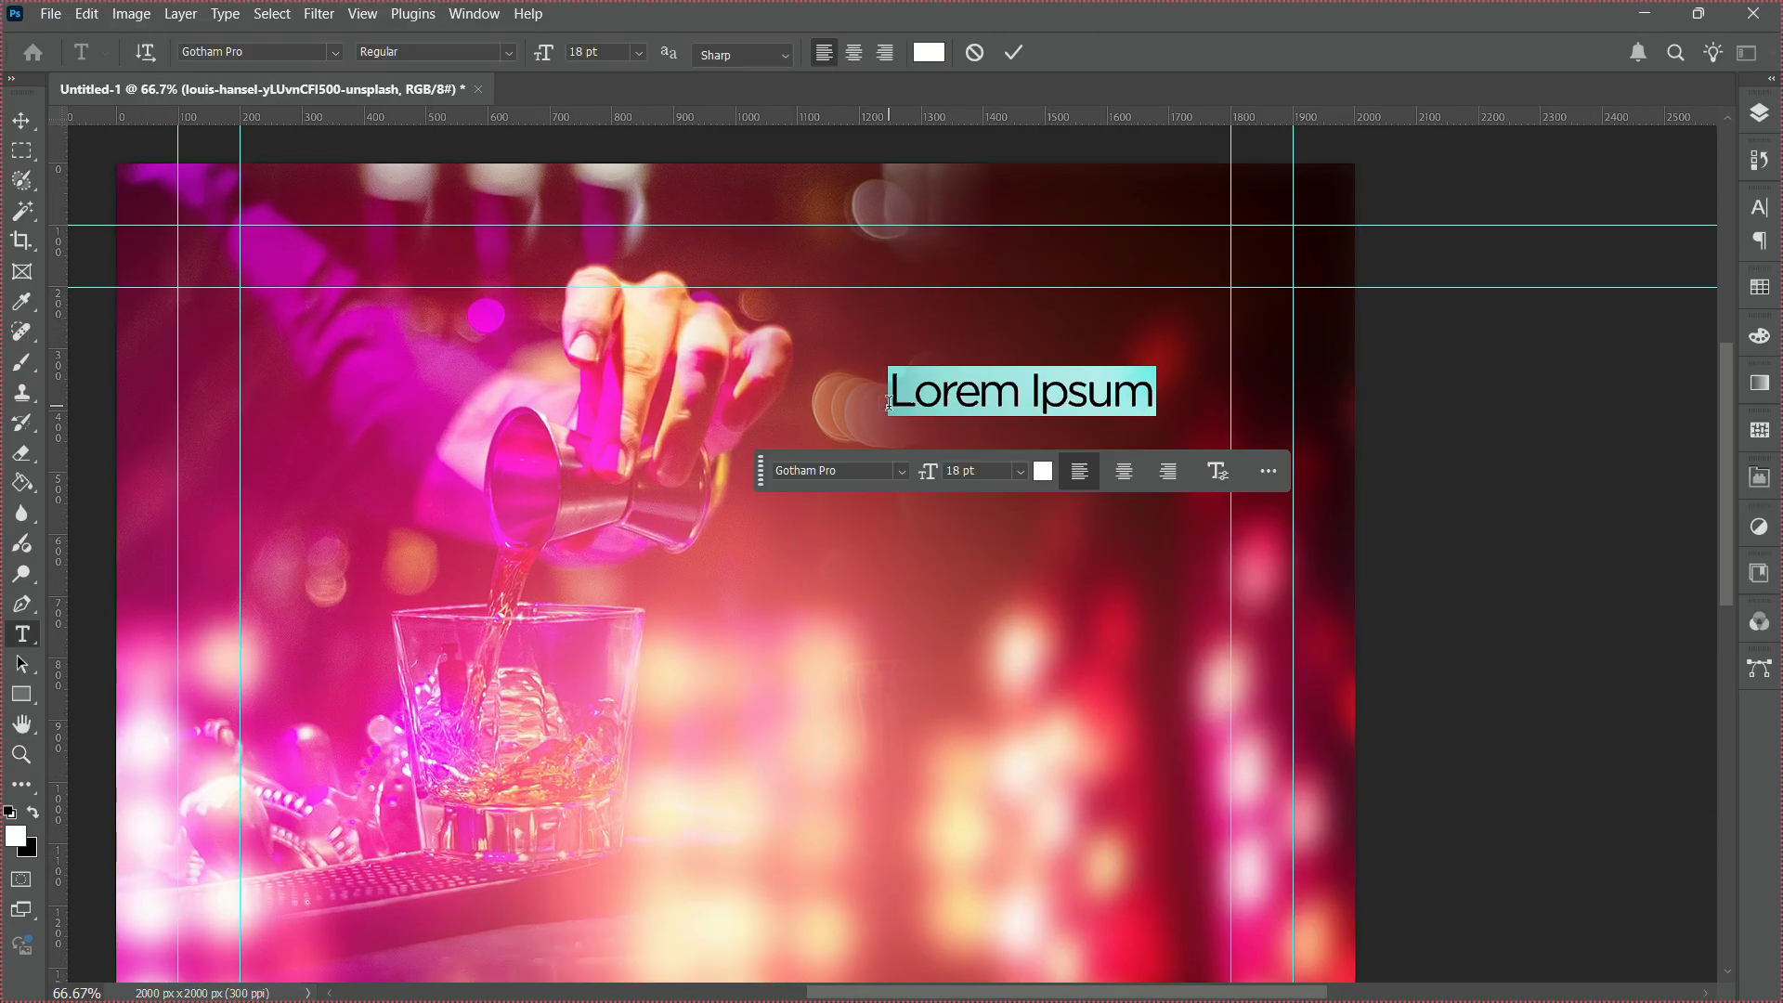
pyautogui.write('bla')
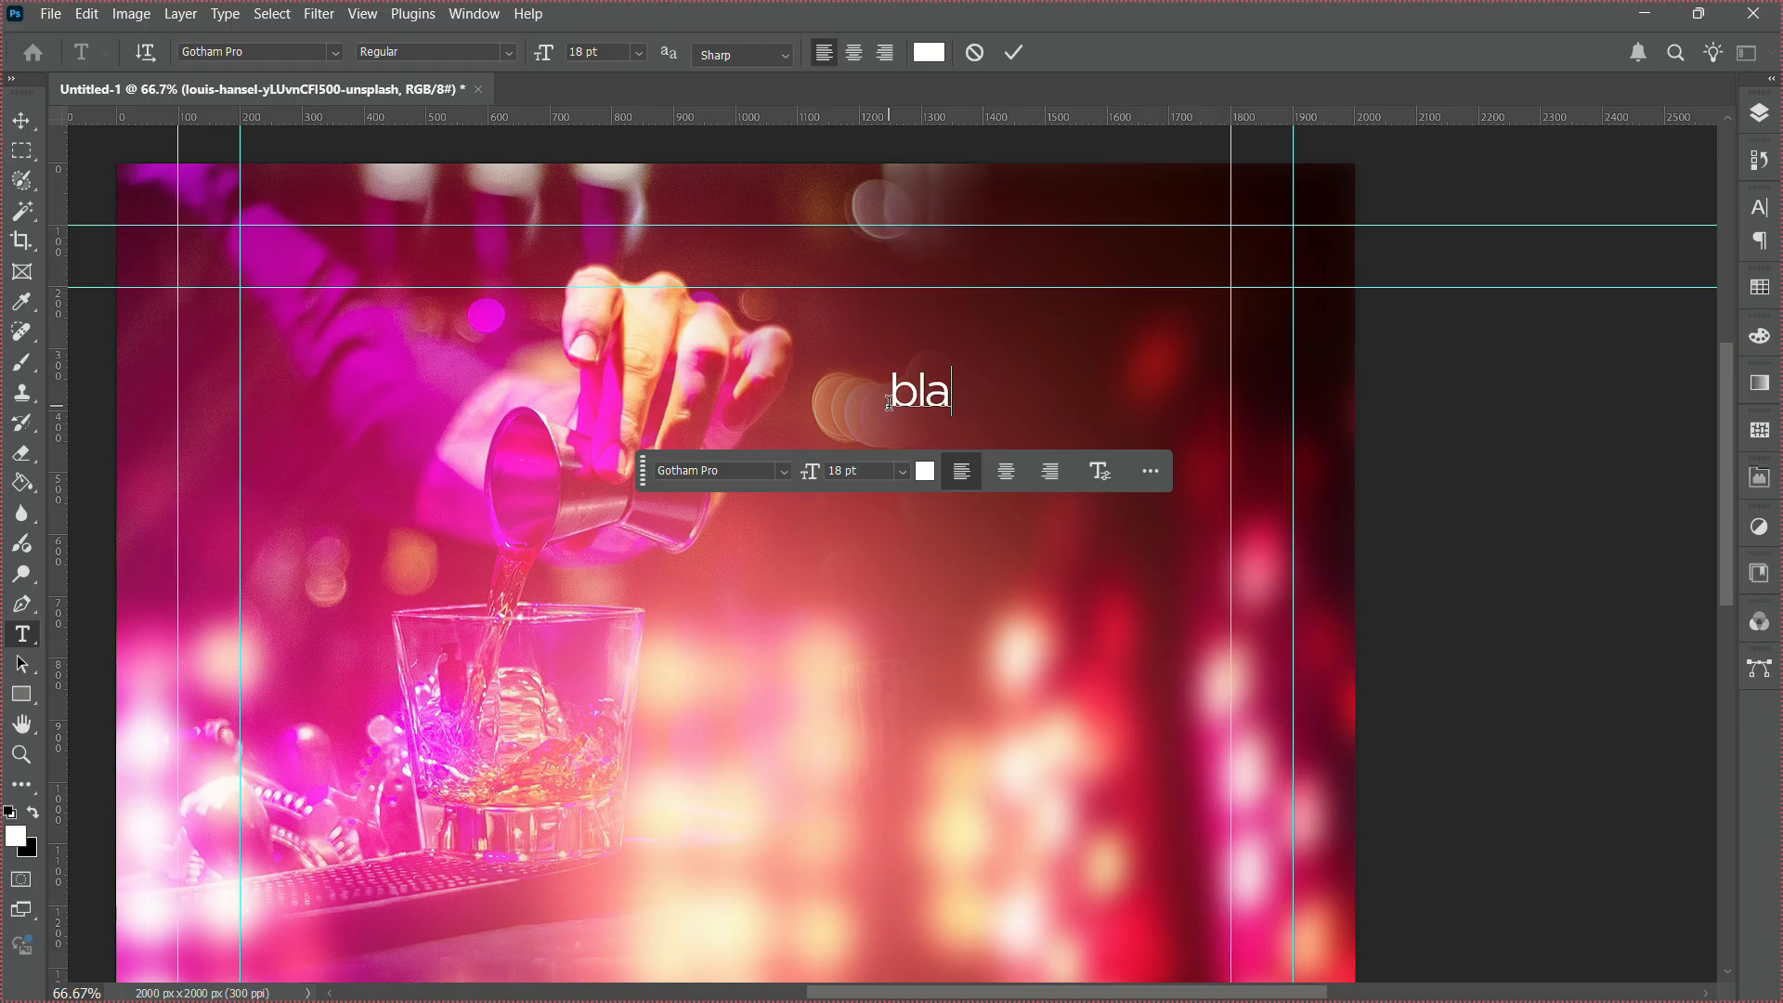
pyautogui.write('zzers ')
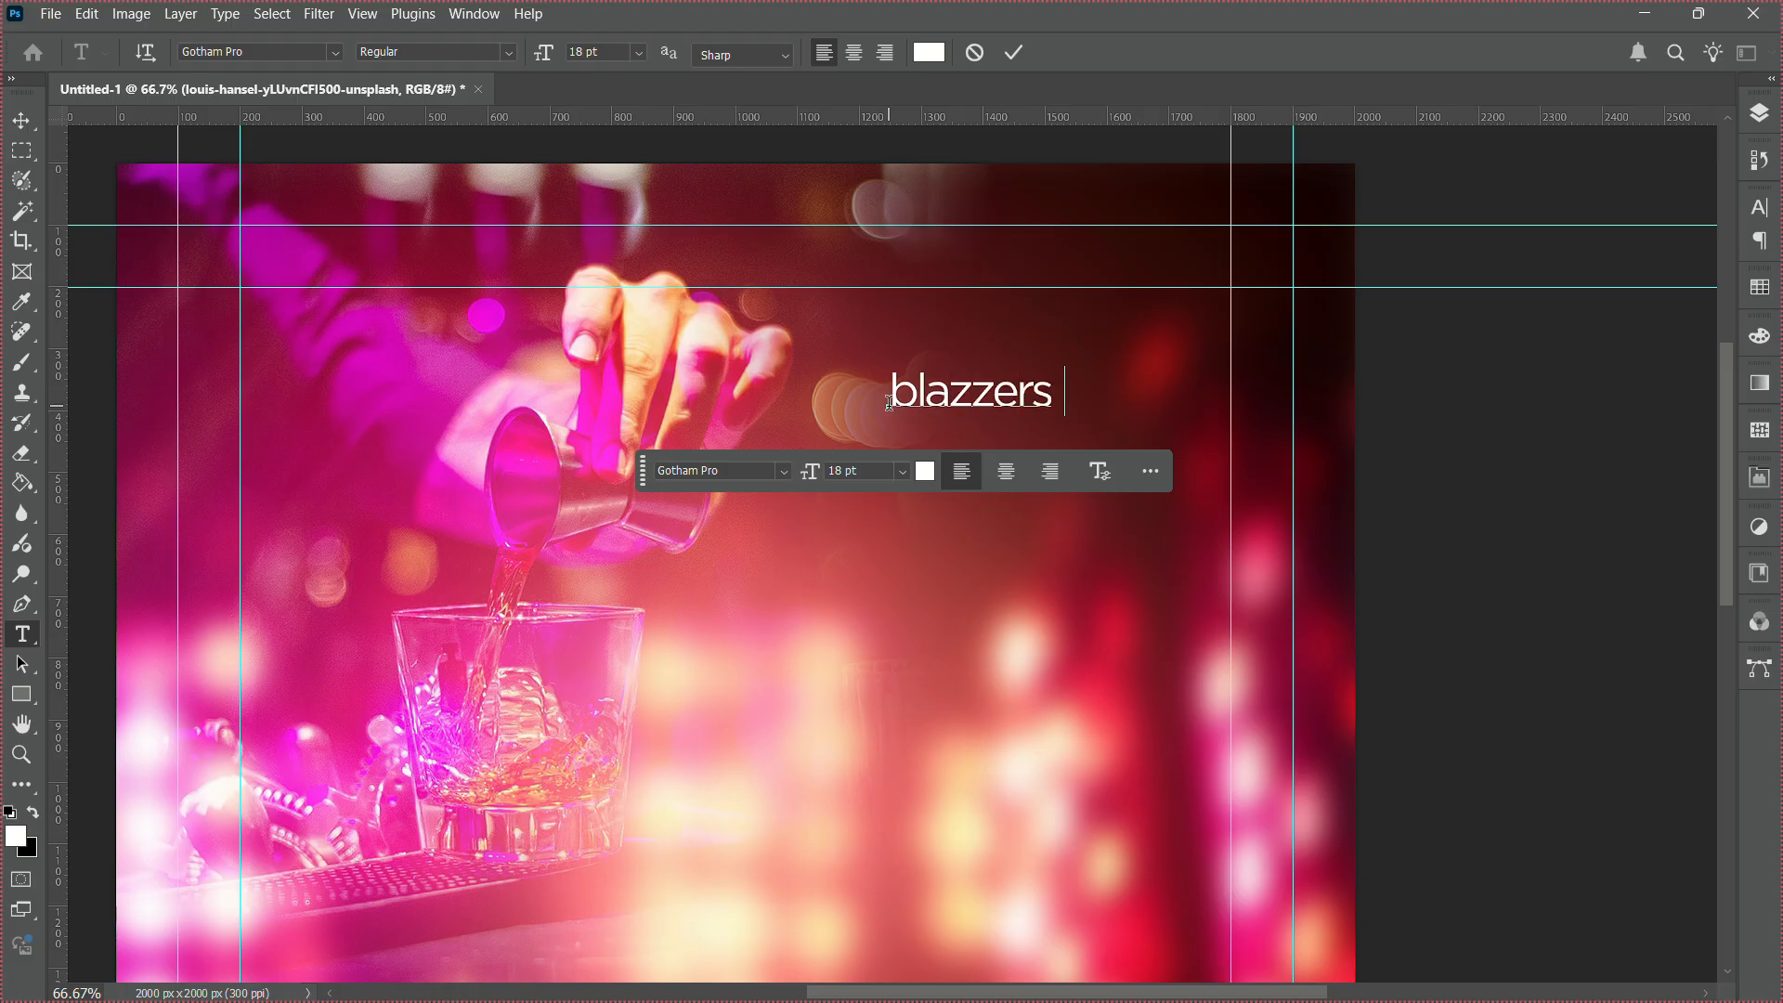
pyautogui.write('Bar and')
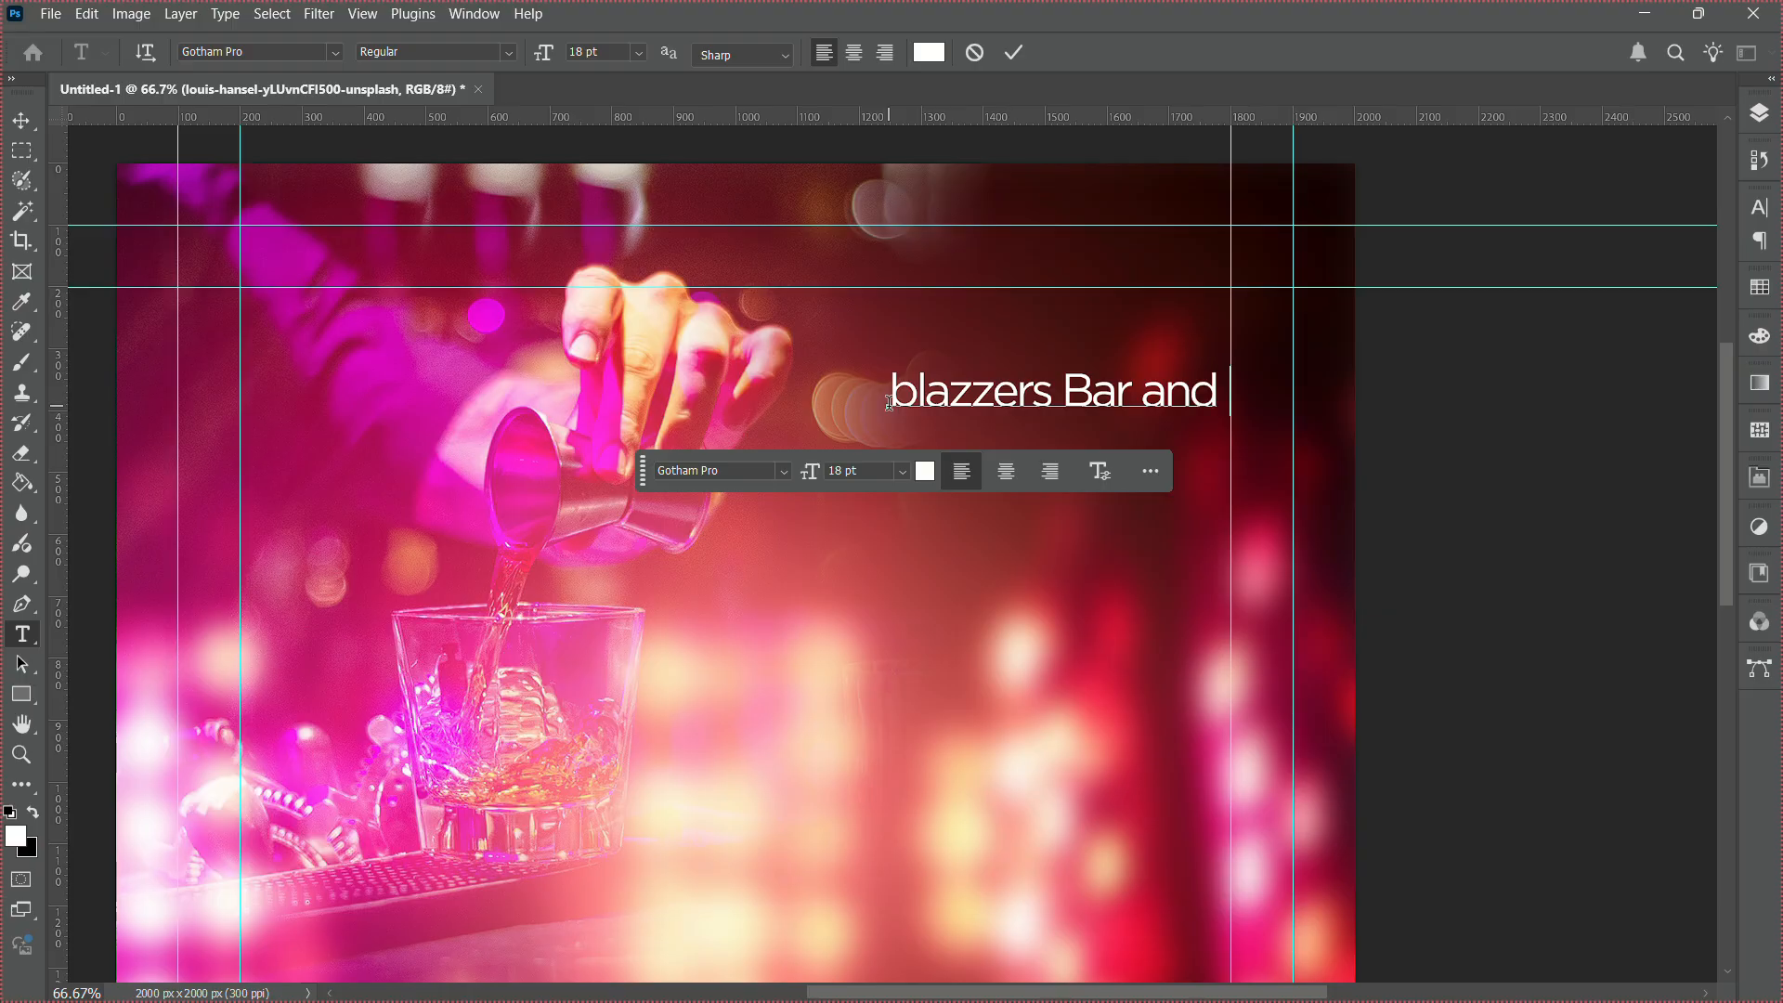
pyautogui.write(' Grills')
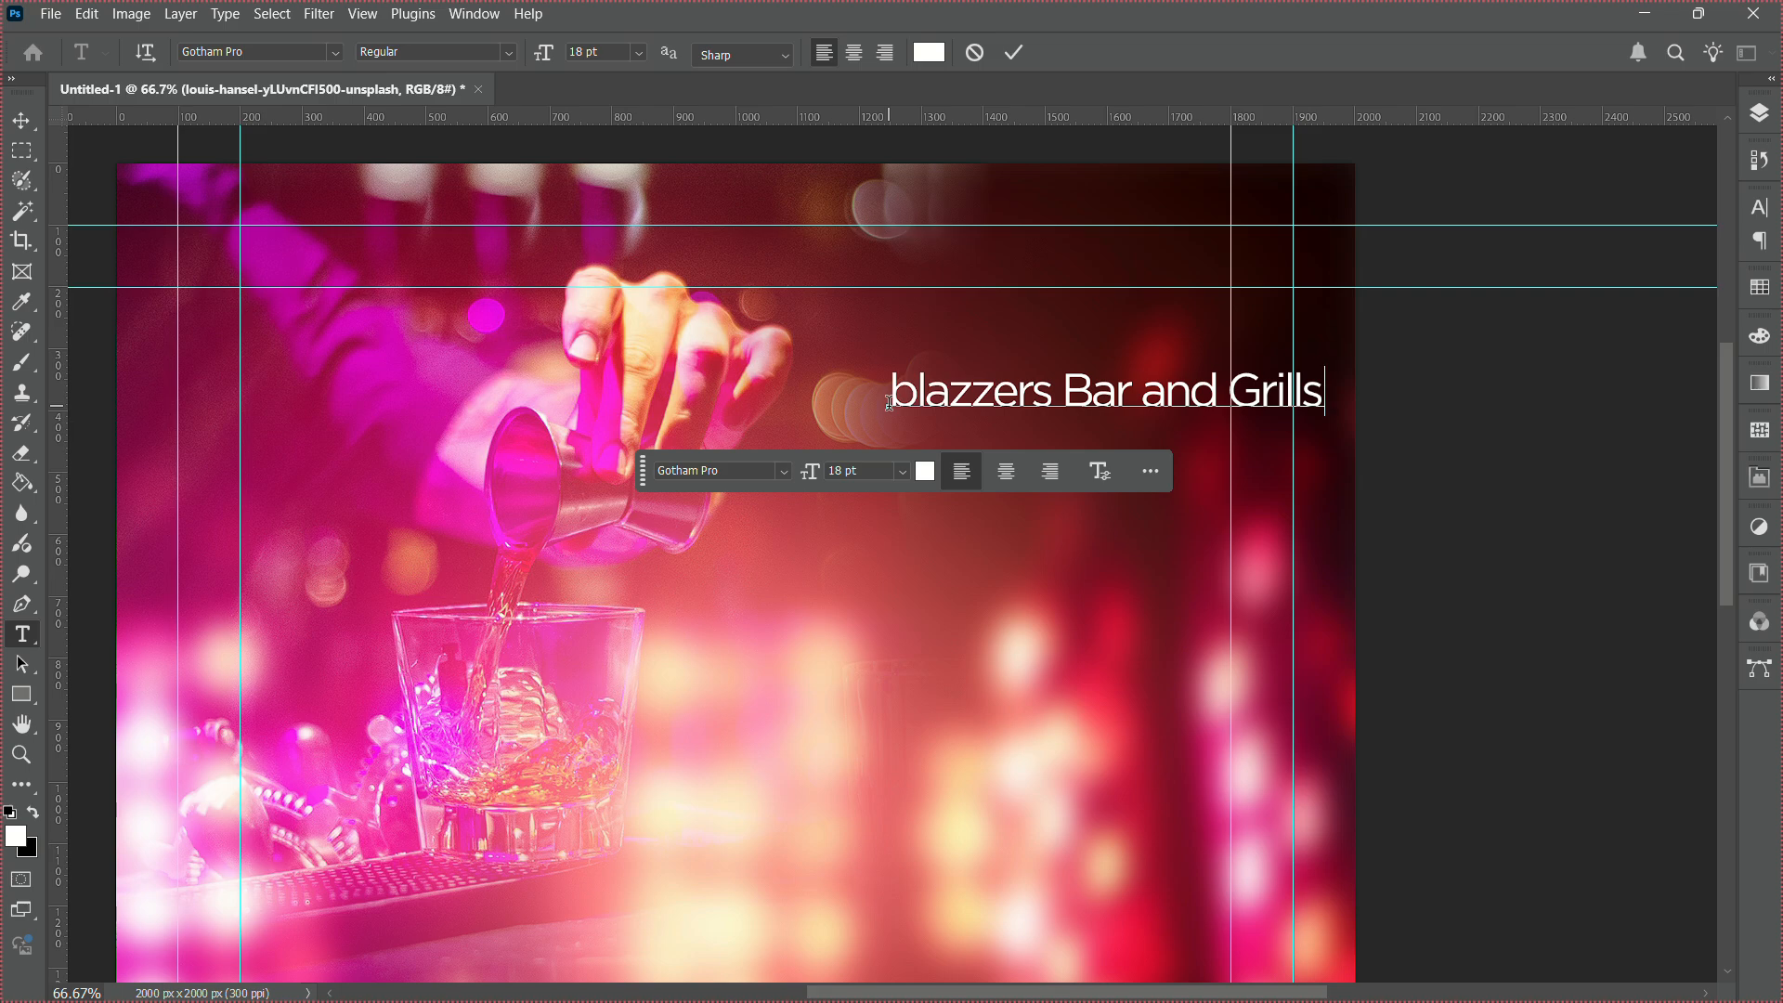
# Set the whole title text in Akira Expanded Super Bold with tracking of -25.
pyautogui.hotkey('ctrl', 'a')
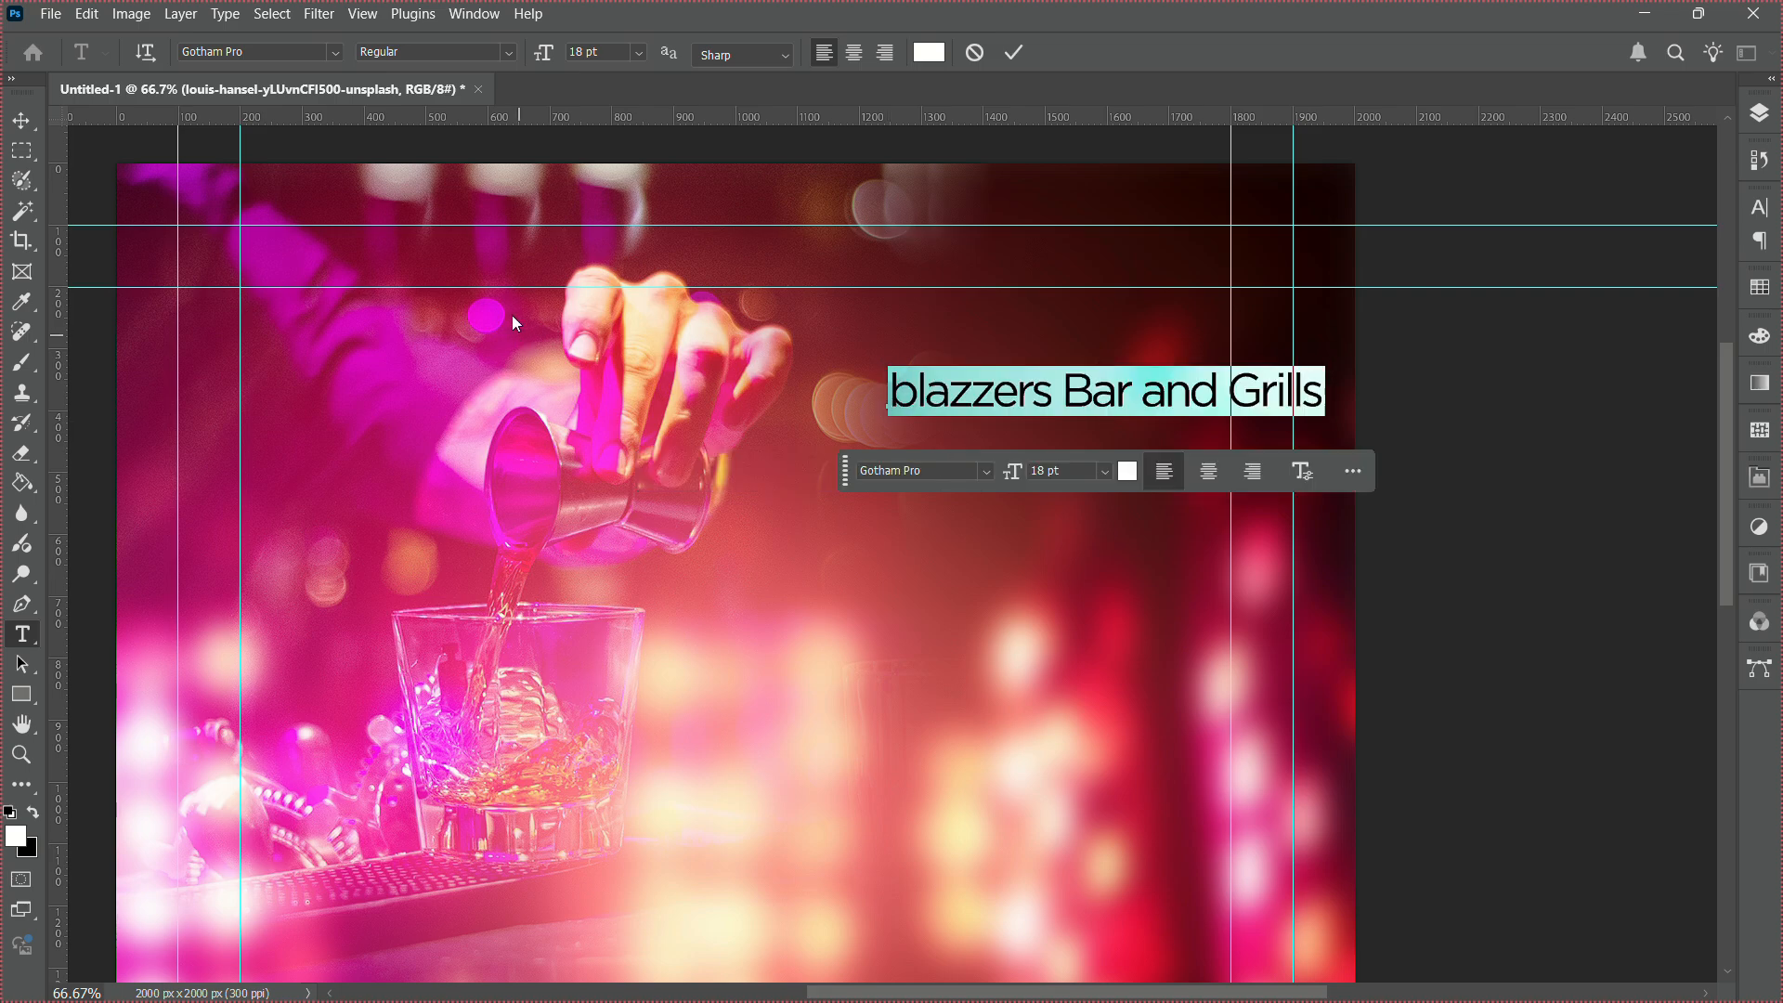
pyautogui.click(292, 52)
pyautogui.write('aki')
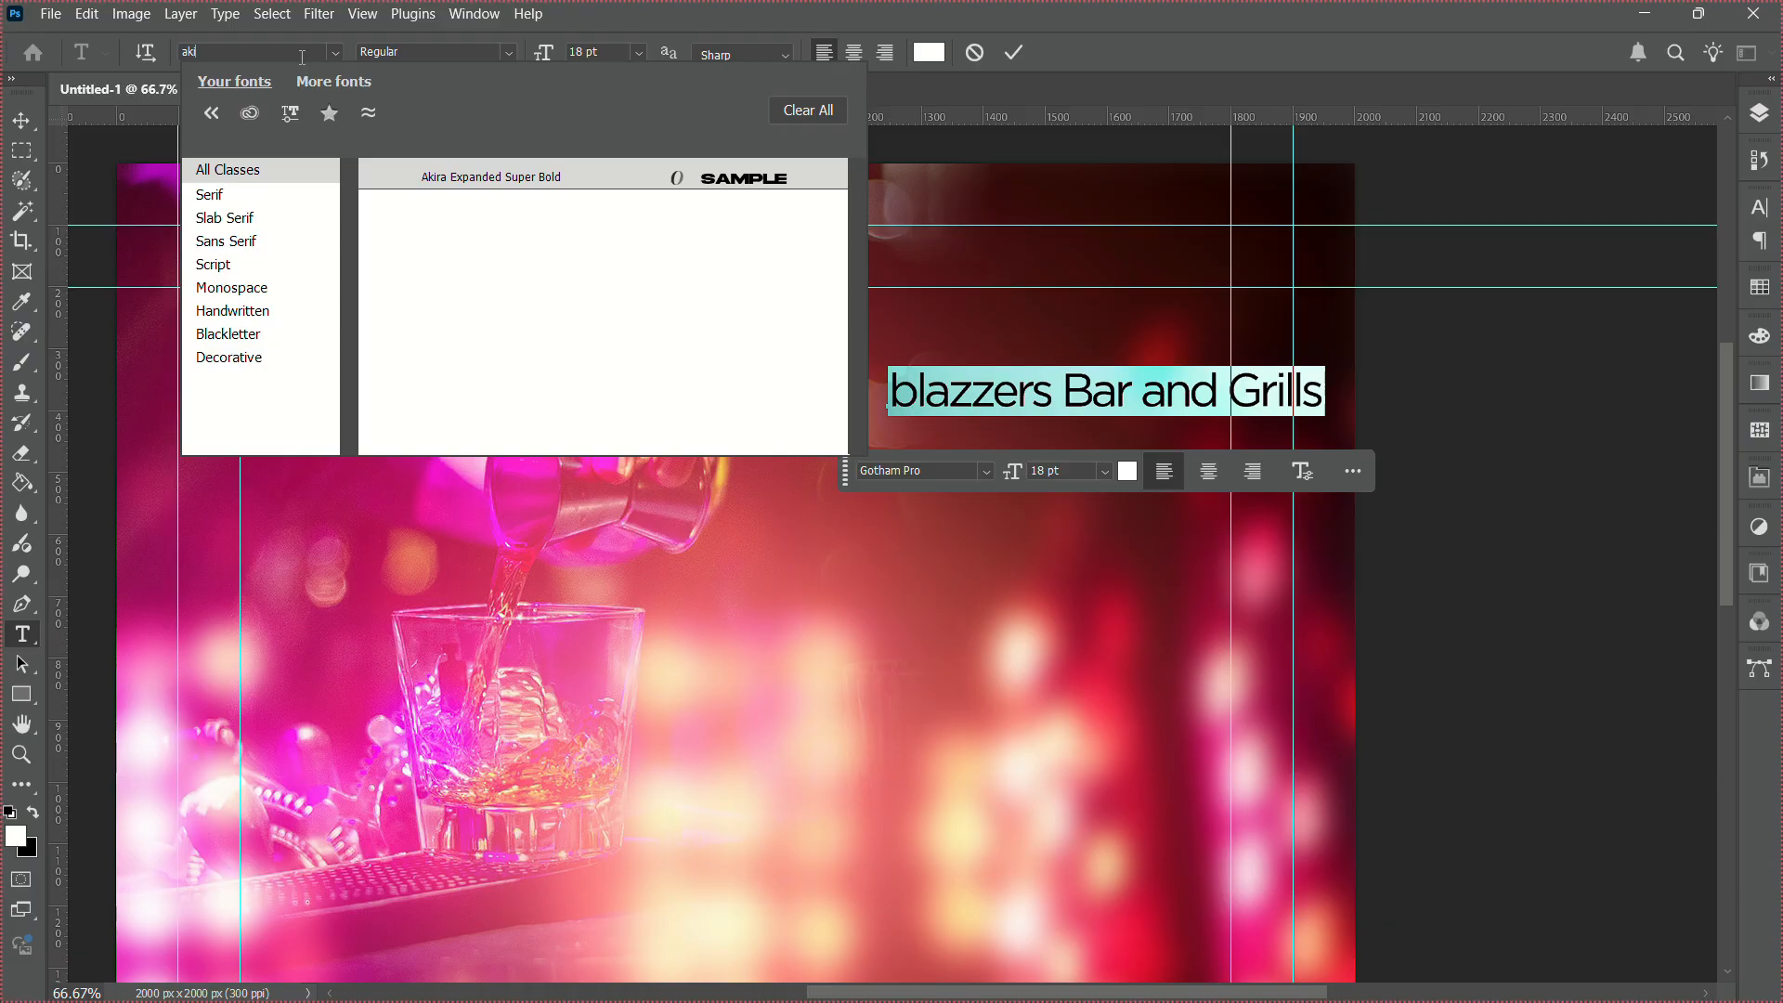
pyautogui.click(438, 170)
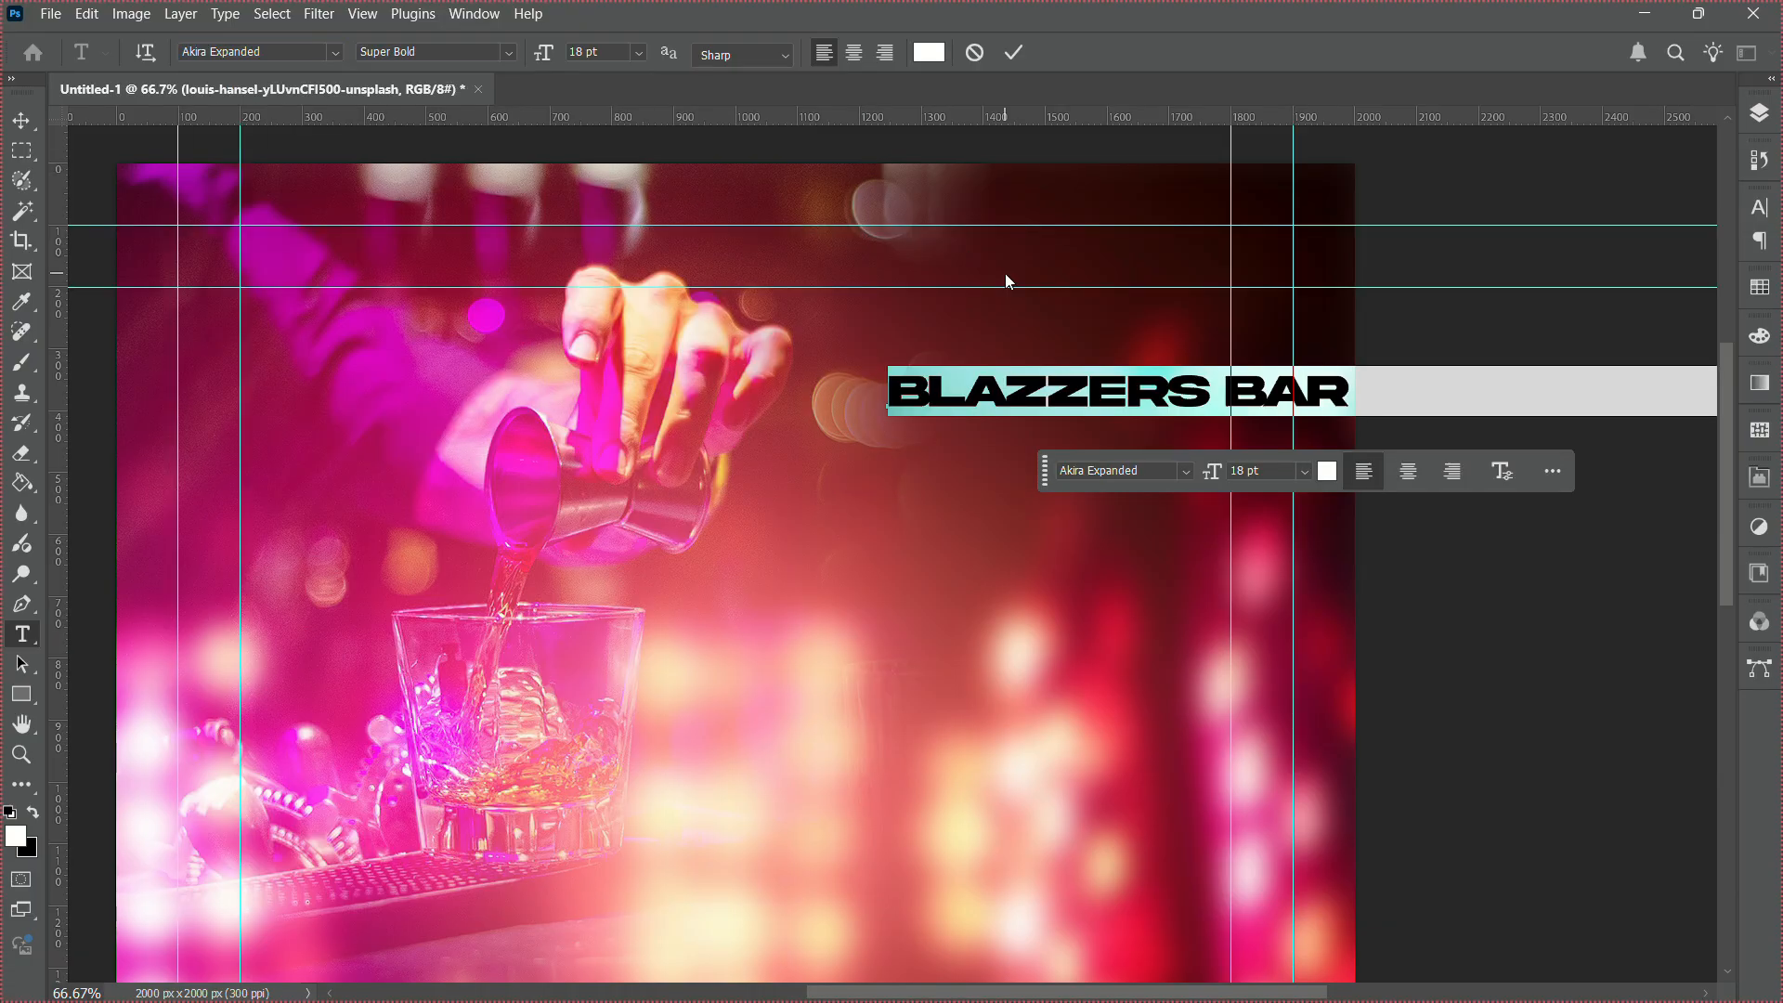
pyautogui.click(1761, 206)
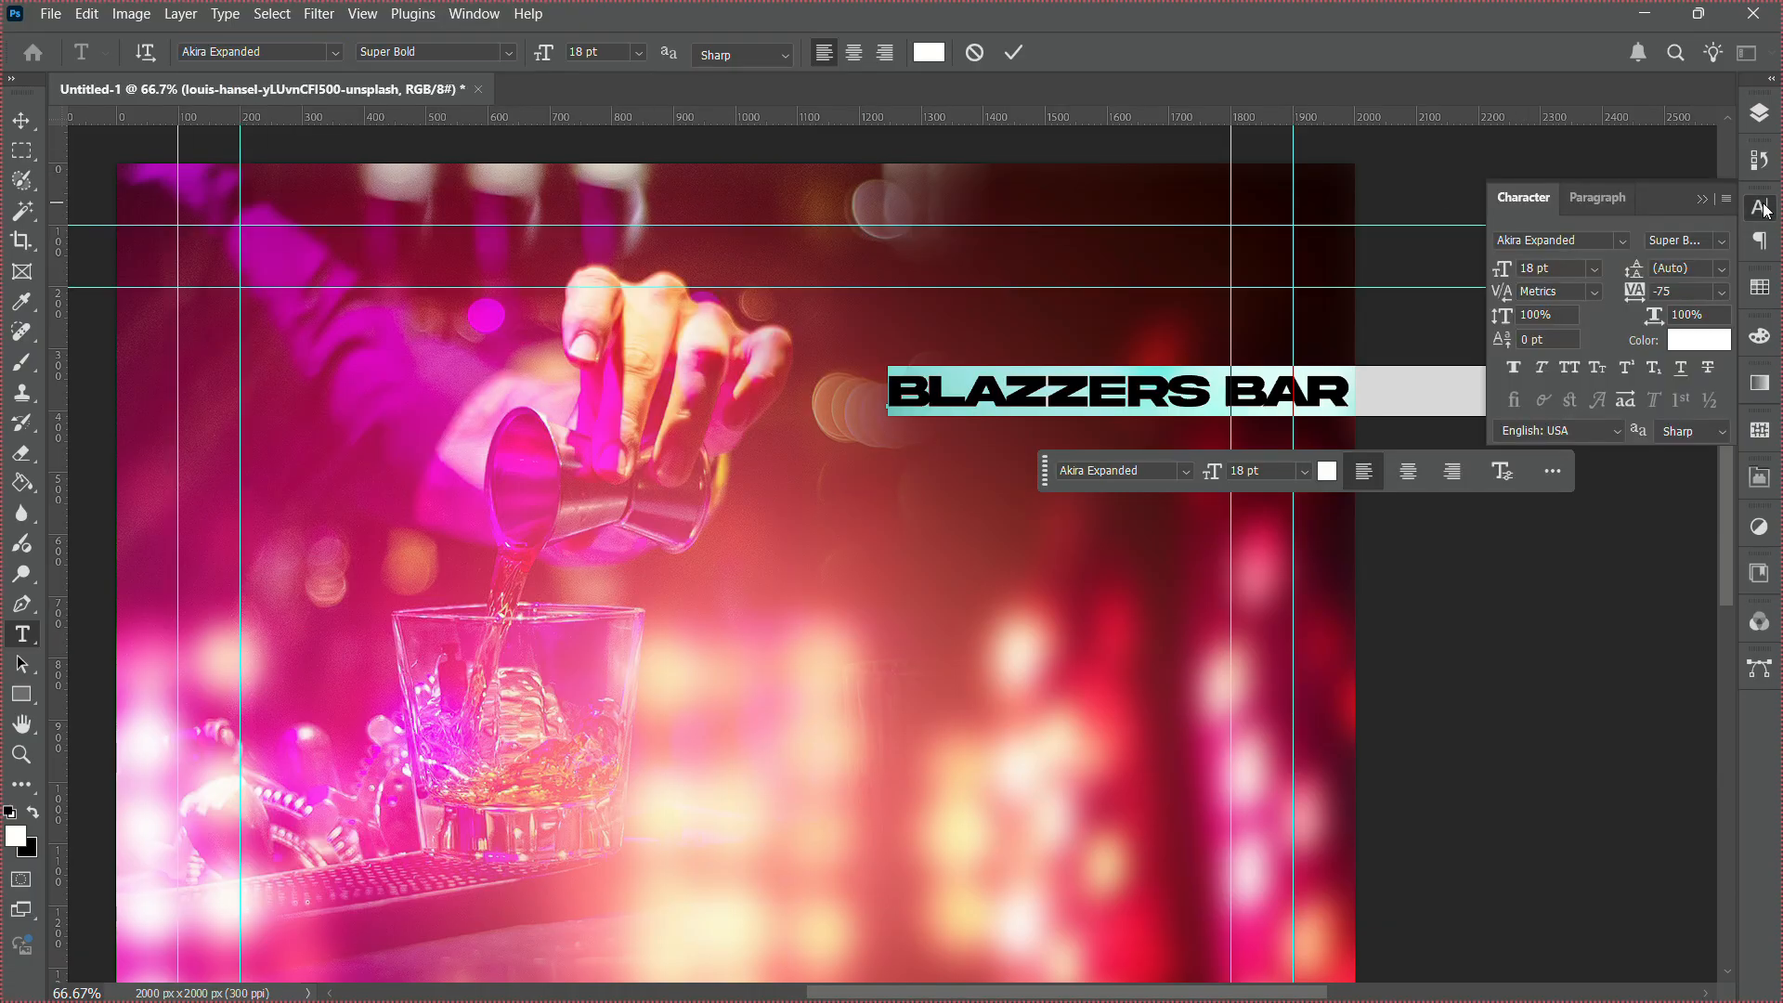
pyautogui.click(1719, 294)
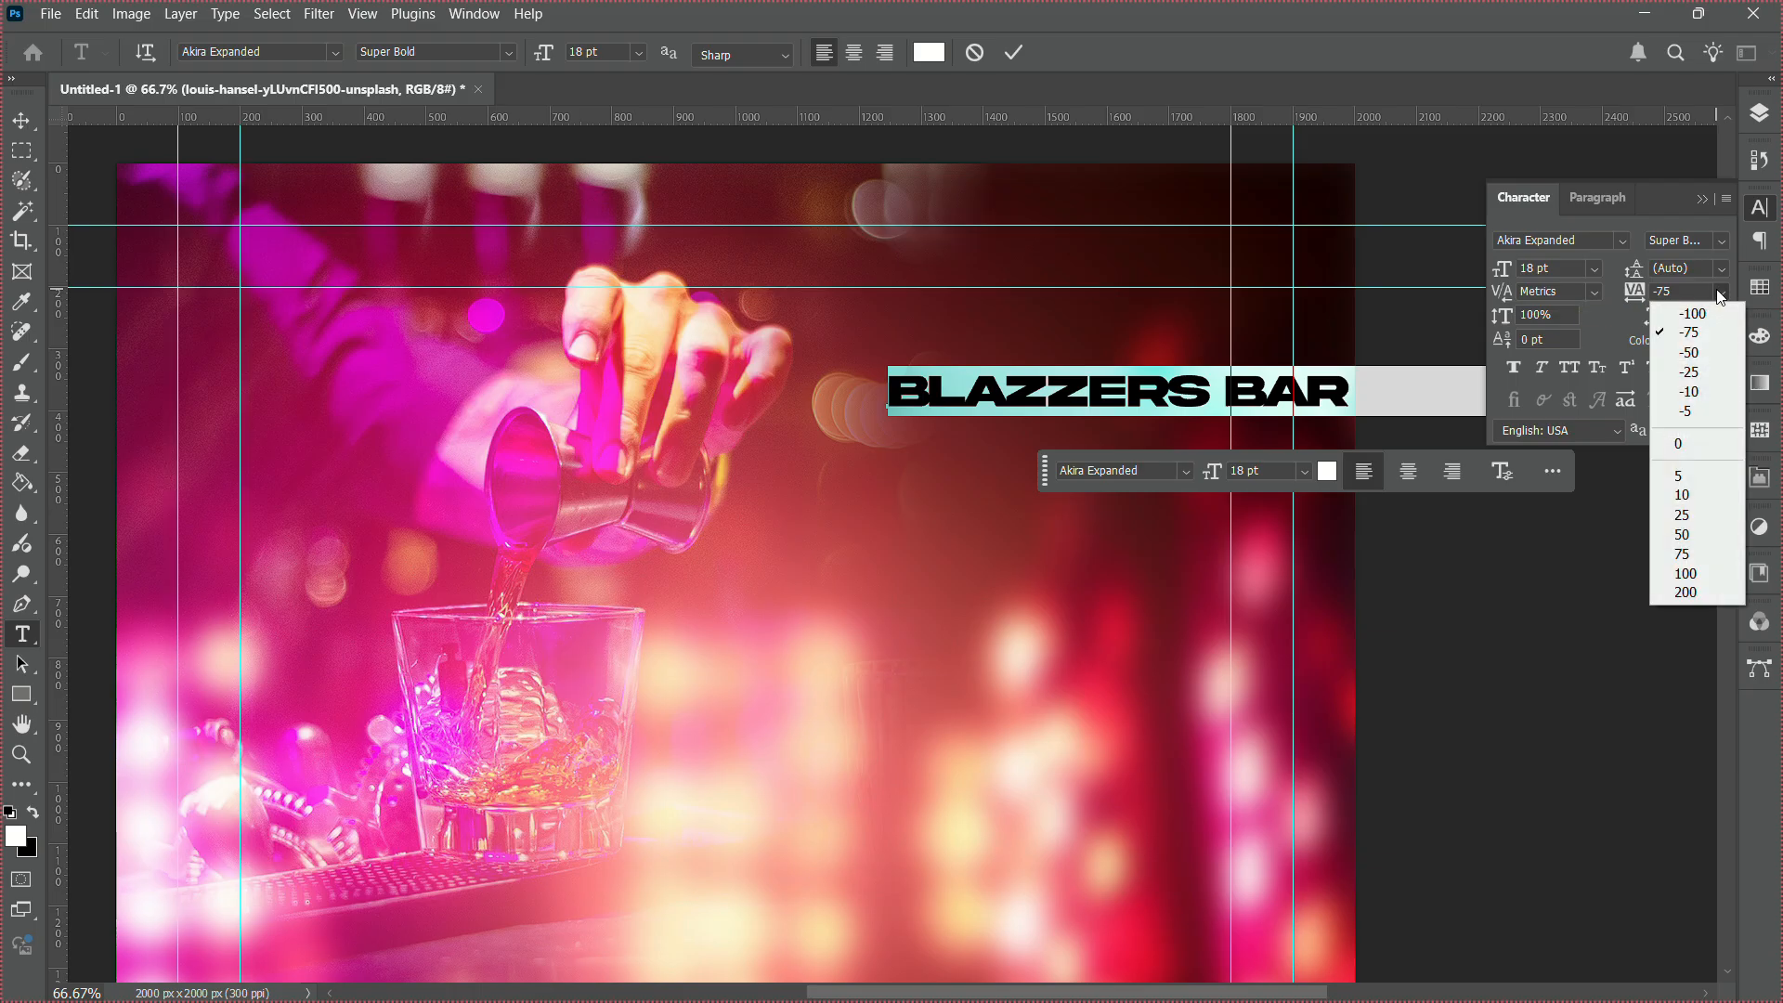
pyautogui.click(1692, 372)
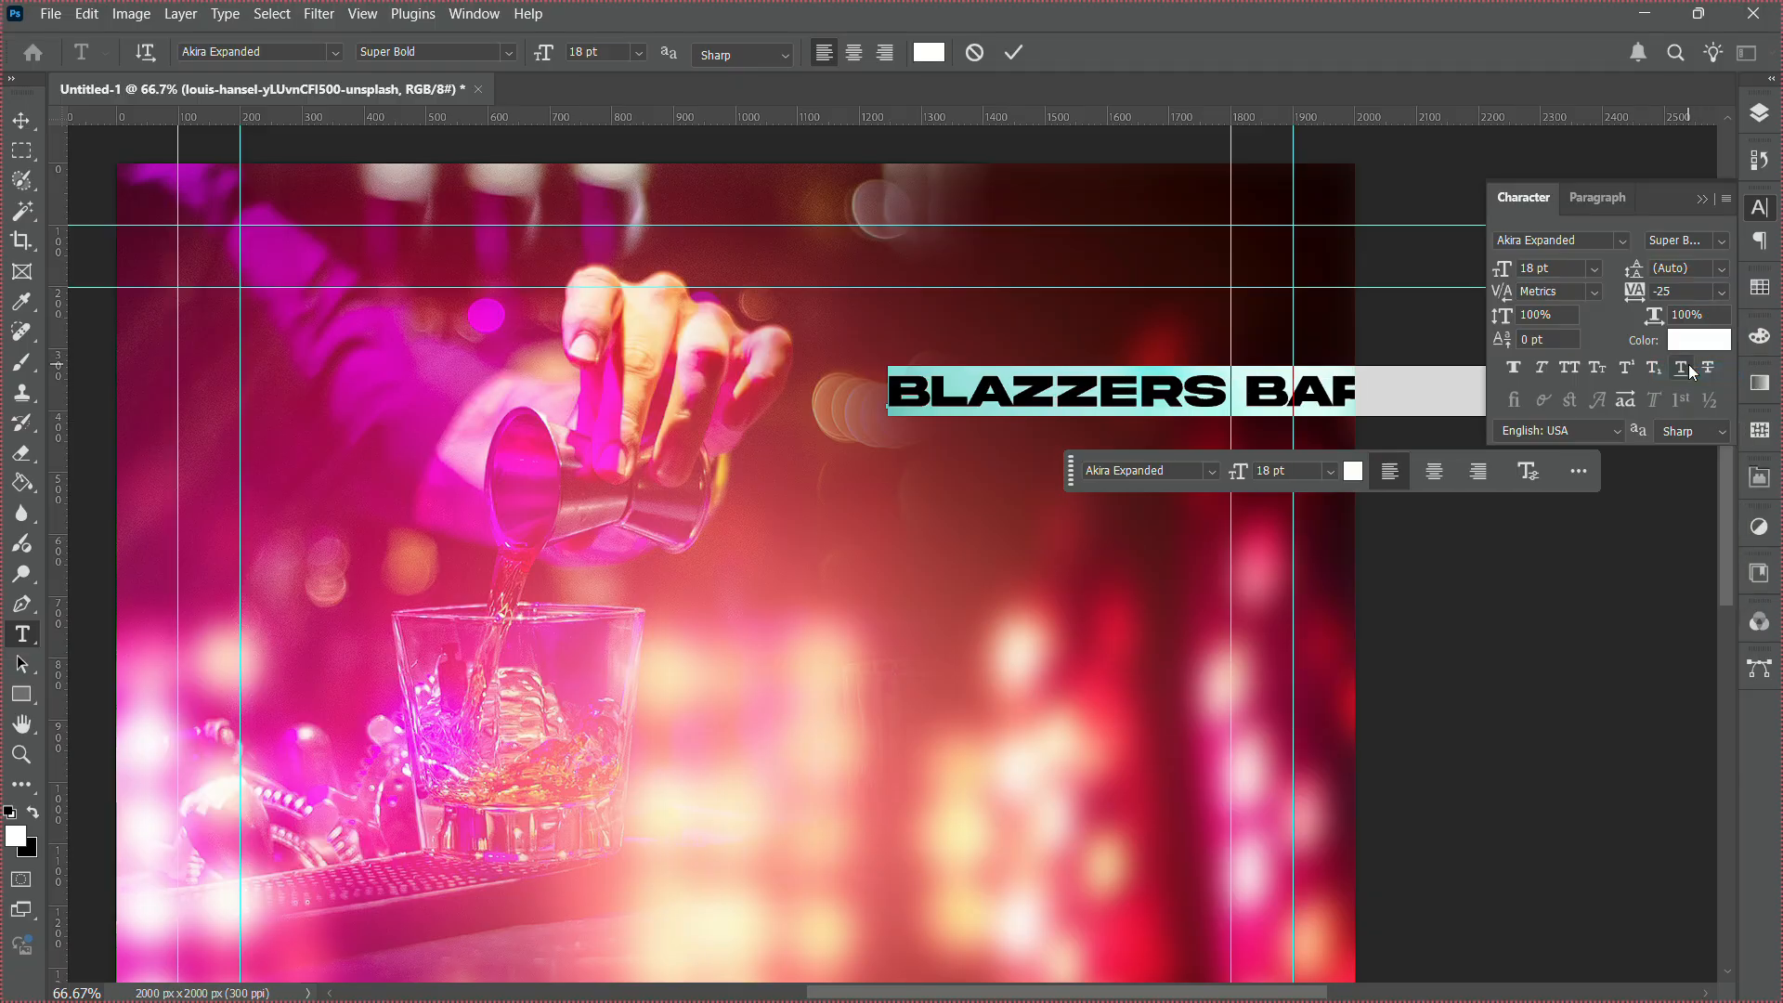
# Break the title before "BAR AND GRILLS" and reduce that second line's font size.
pyautogui.click(1250, 379)
pyautogui.press('BackSpace')
pyautogui.press('Return')
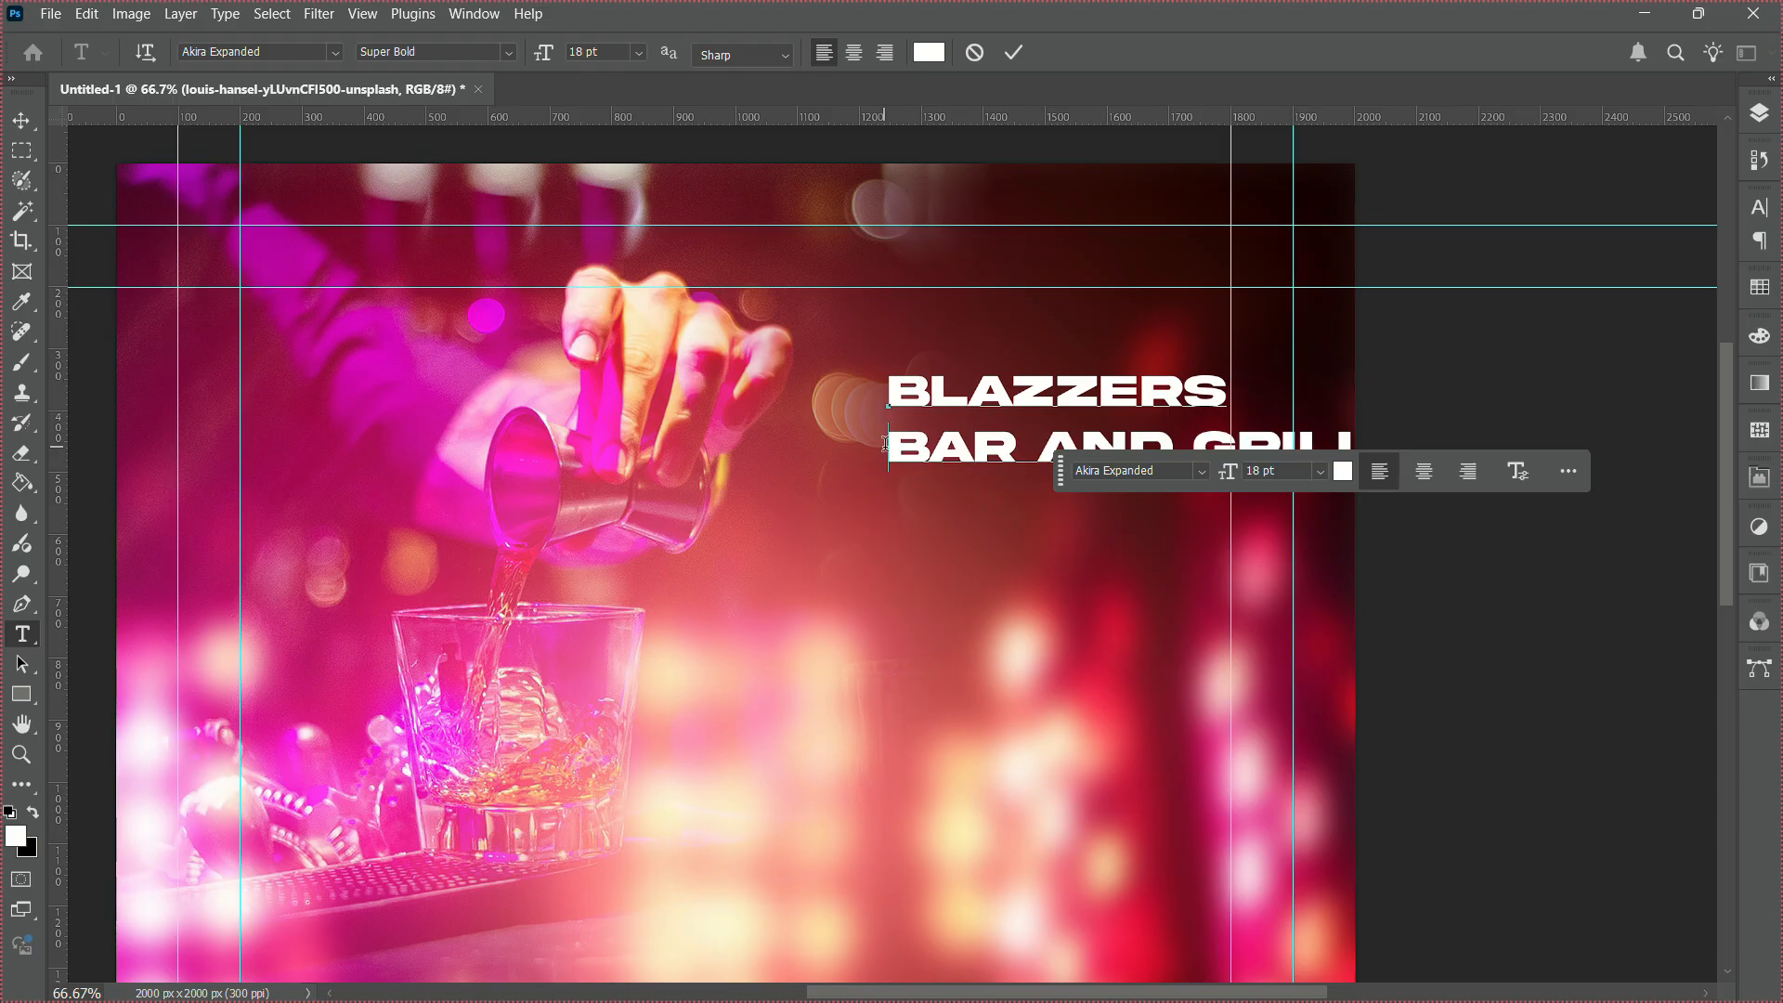
pyautogui.moveTo(885, 443); pyautogui.dragTo(1603, 475)
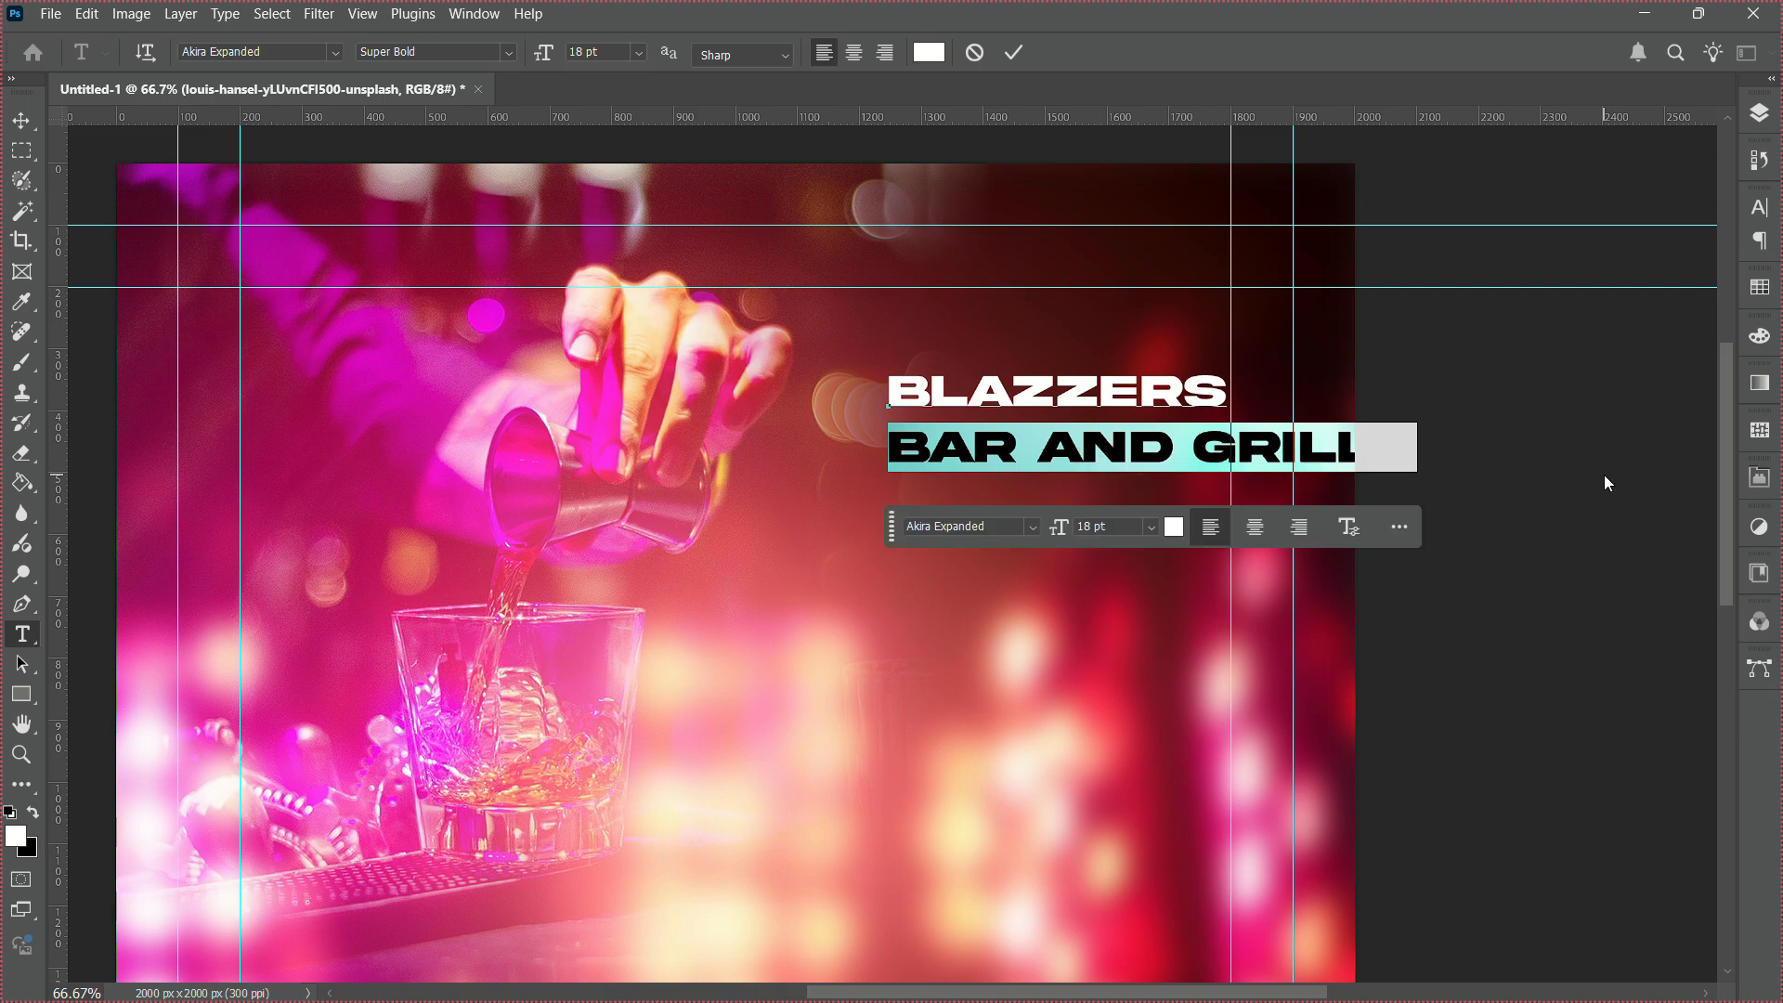
pyautogui.click(638, 52)
pyautogui.click(597, 223)
pyautogui.click(638, 52)
pyautogui.click(622, 165)
# Tighten the leading of the two-line title and commit the text.
pyautogui.hotkey('ctrl', 'a')
pyautogui.click(1758, 207)
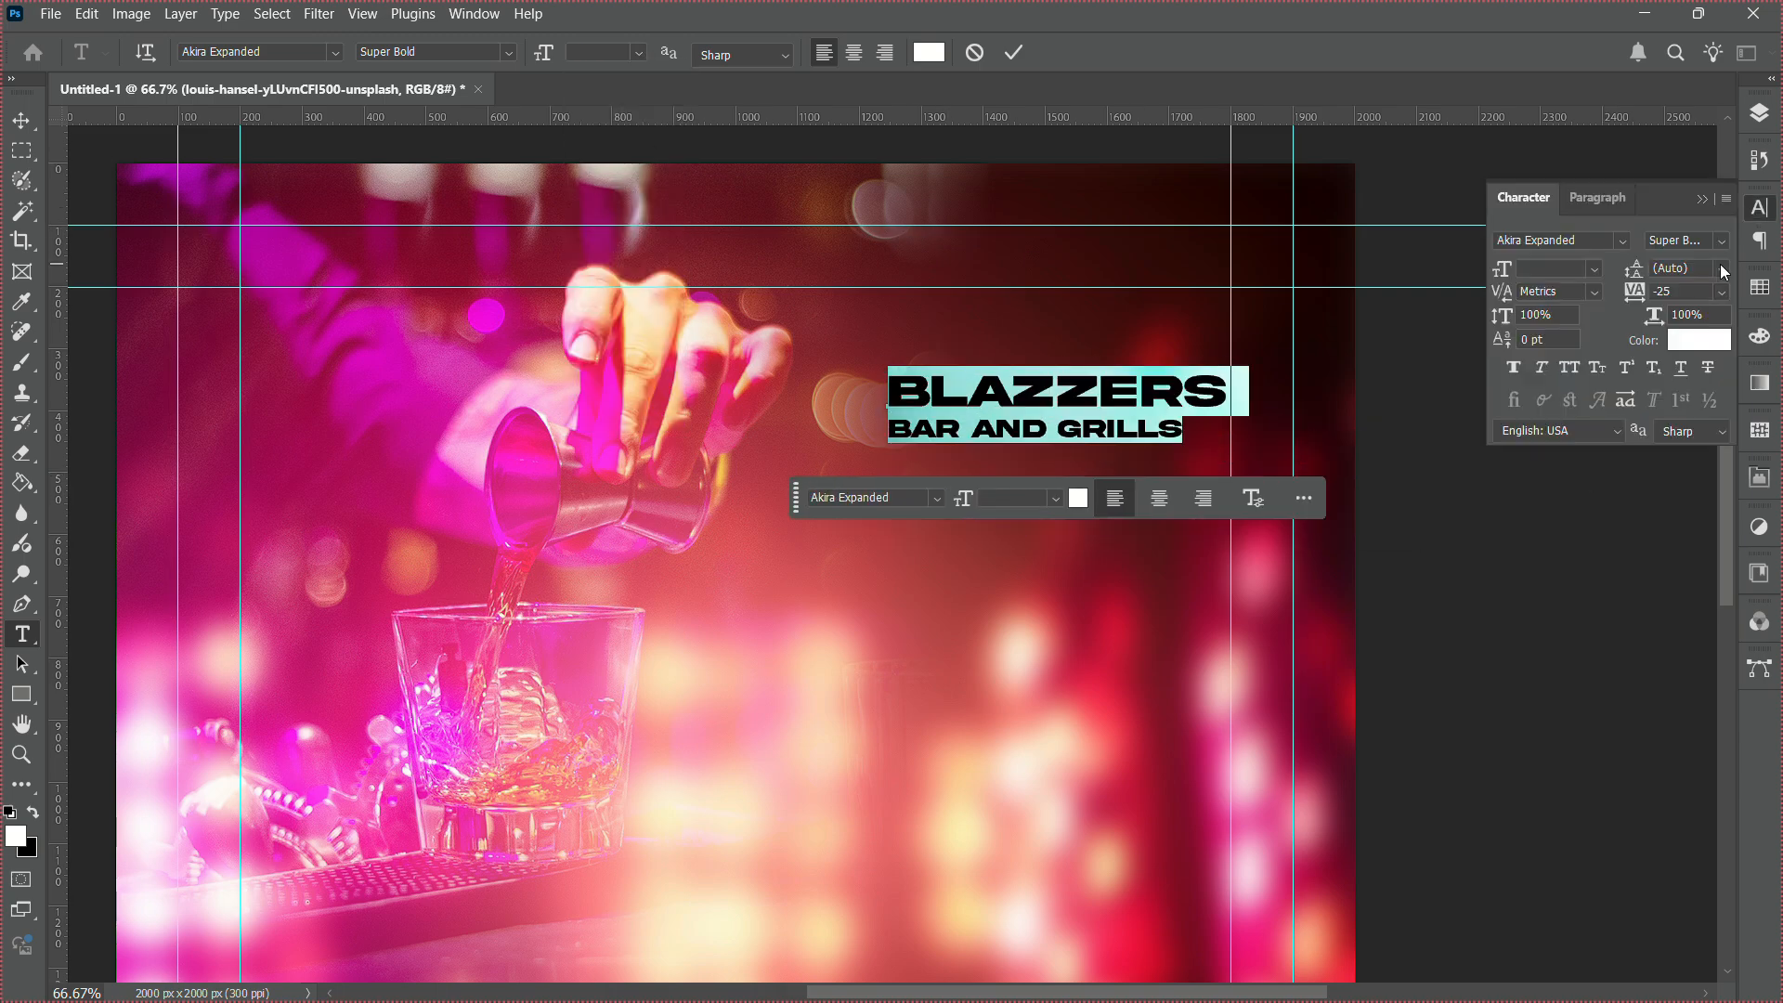
pyautogui.click(1722, 269)
pyautogui.click(1698, 382)
pyautogui.click(1721, 268)
pyautogui.click(1696, 360)
pyautogui.hotkey('ctrl', 'Return')
pyautogui.press('v')
pyautogui.press('z')
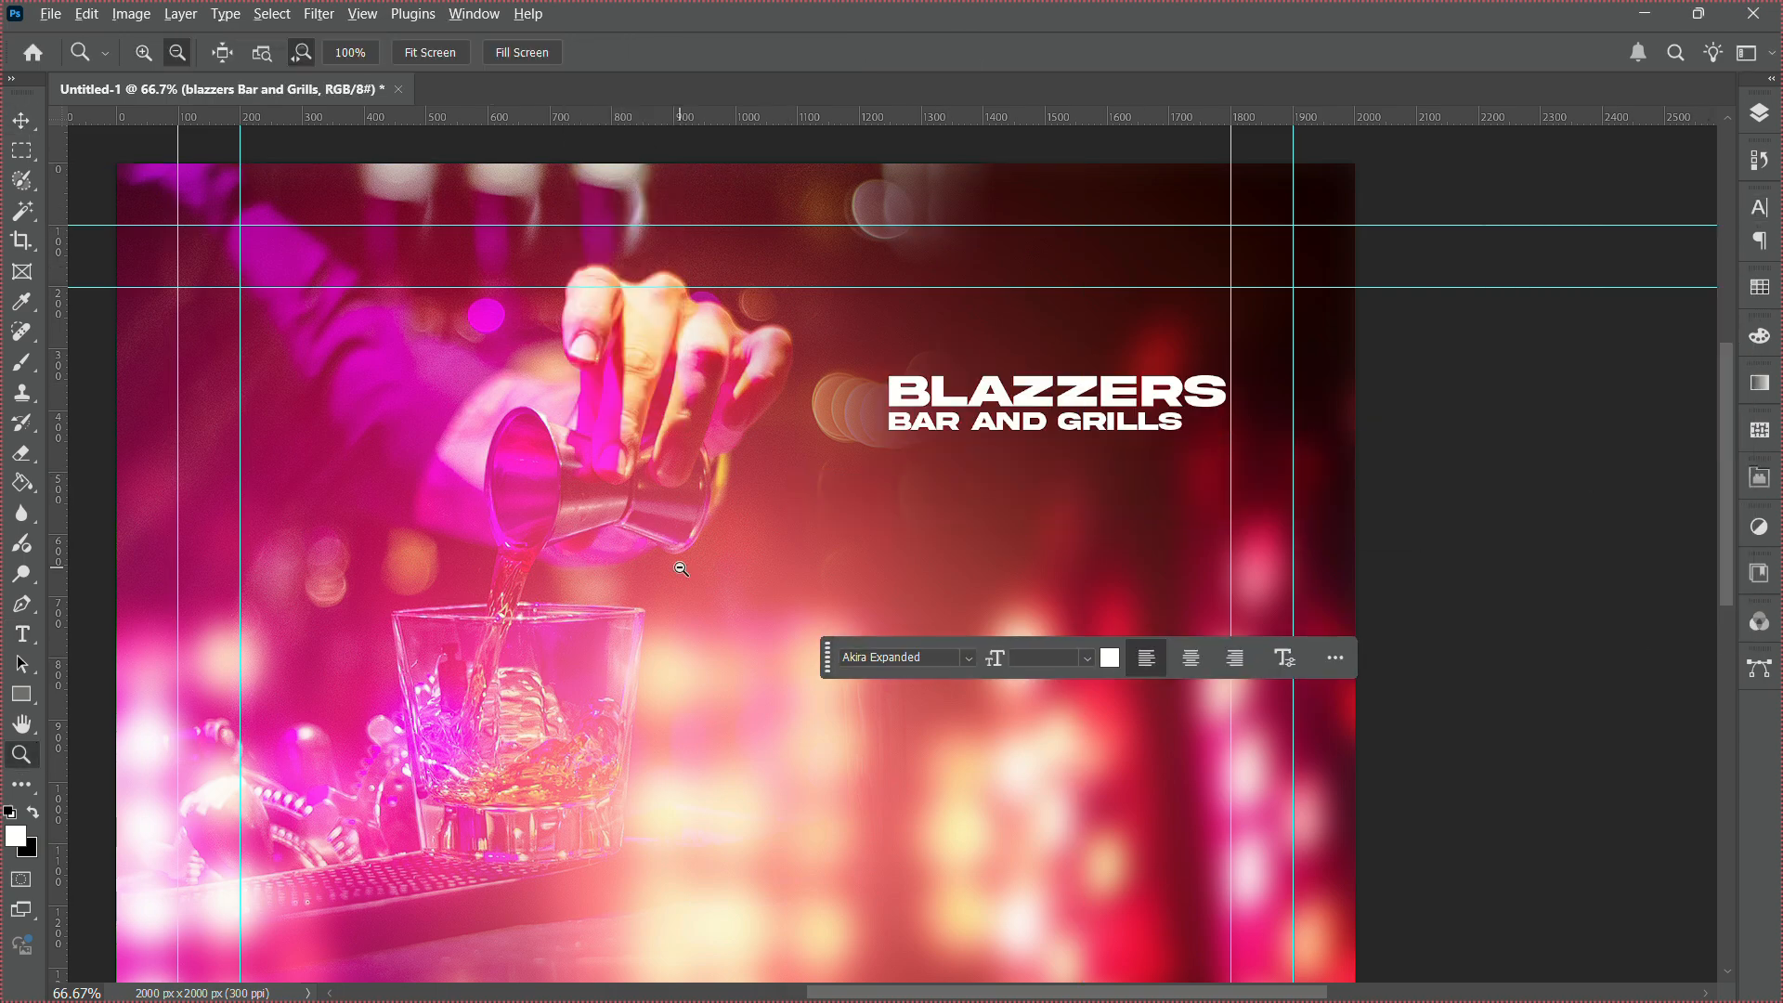
# Delete the title's "BAR AND GRILLS" line and make the text read "BLAZZERS BAR" on a single line.
pyautogui.hotkey('ctrl', '-')
pyautogui.hotkey('ctrl', '-')
pyautogui.press('t')
pyautogui.click(1122, 375)
pyautogui.hotkey('ctrl', 'a')
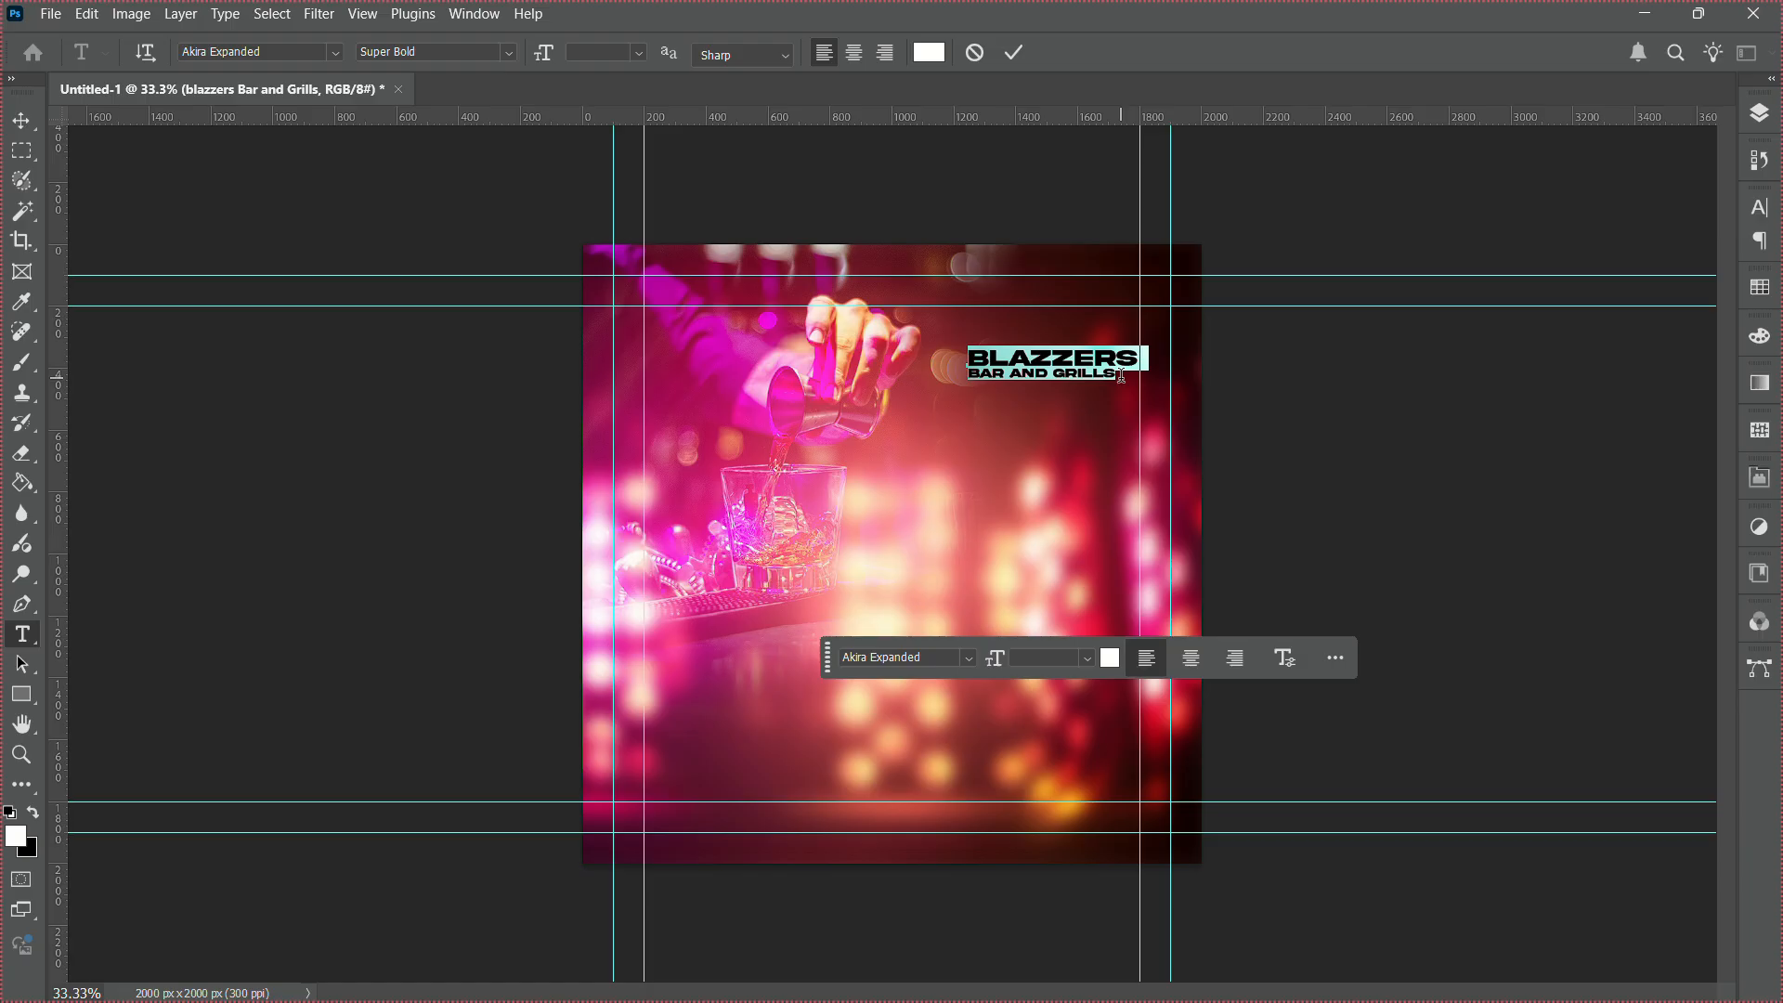
pyautogui.moveTo(1121, 375); pyautogui.dragTo(789, 400)
pyautogui.press('BackSpace')
pyautogui.press('BackSpace')
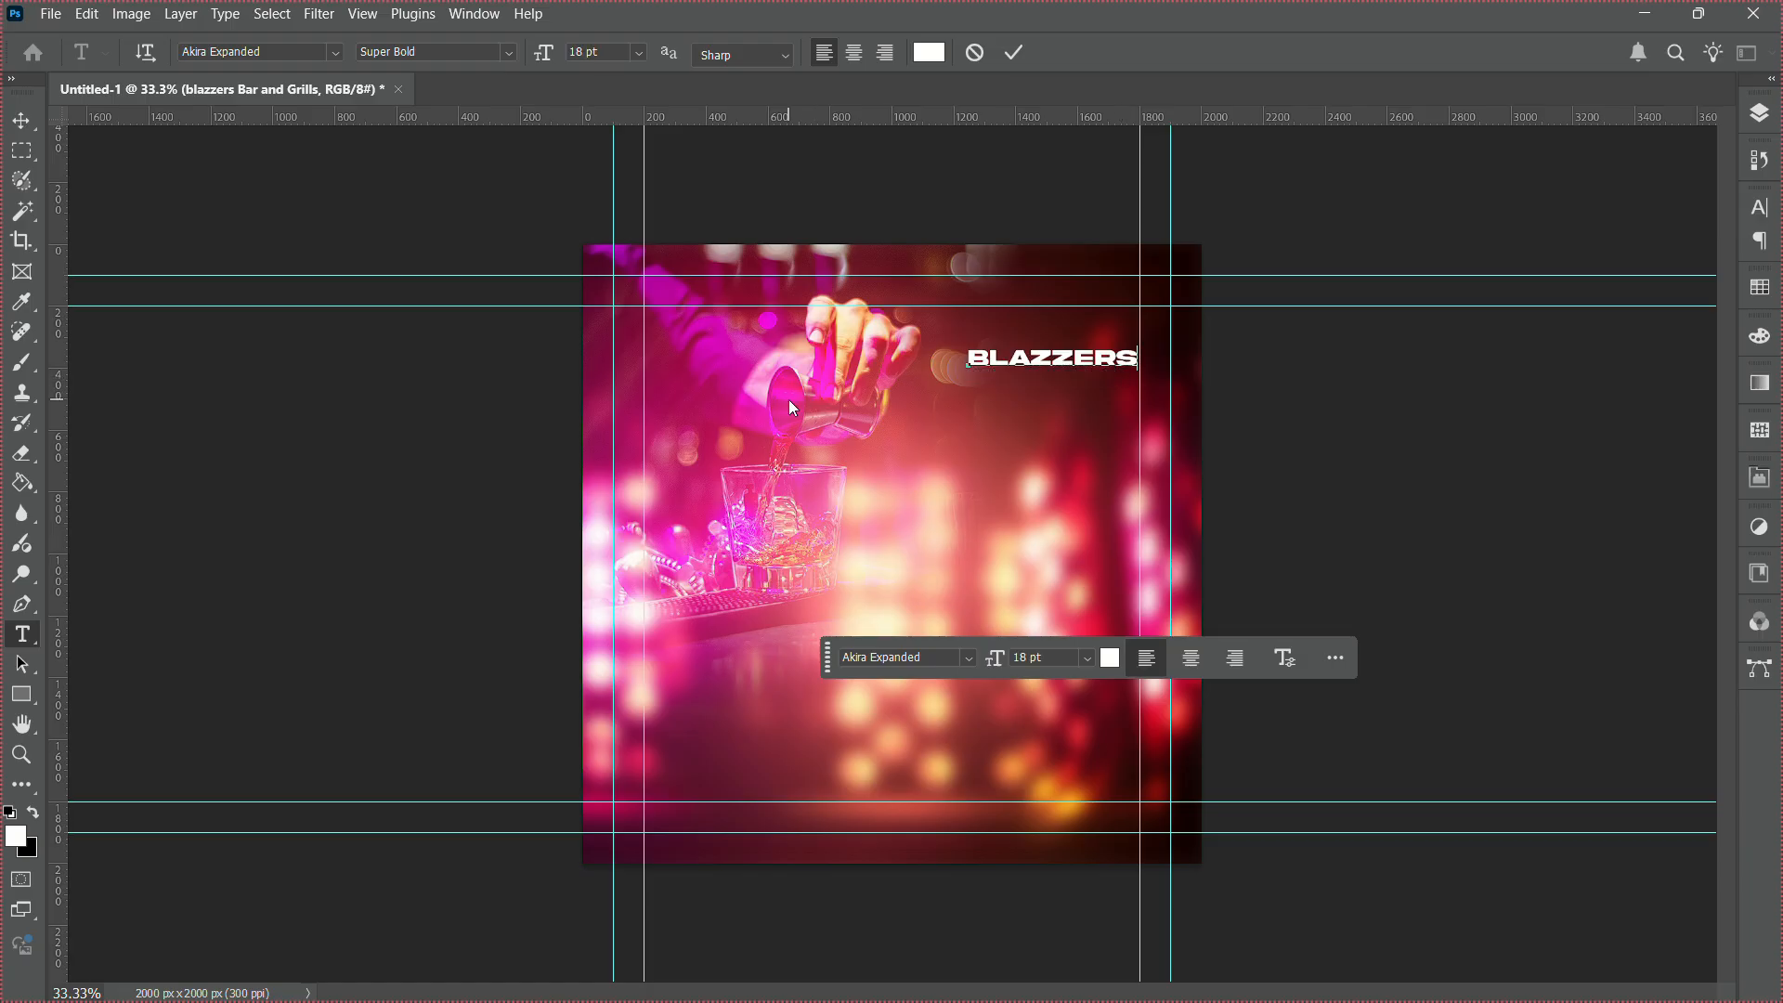
pyautogui.write('BAR')
pyautogui.click(20, 130)
# Scale the "BLAZZERS BAR" title down to about 12.7 pt, keeping it in the flyer's upper-right area.
pyautogui.hotkey('ctrl', 't')
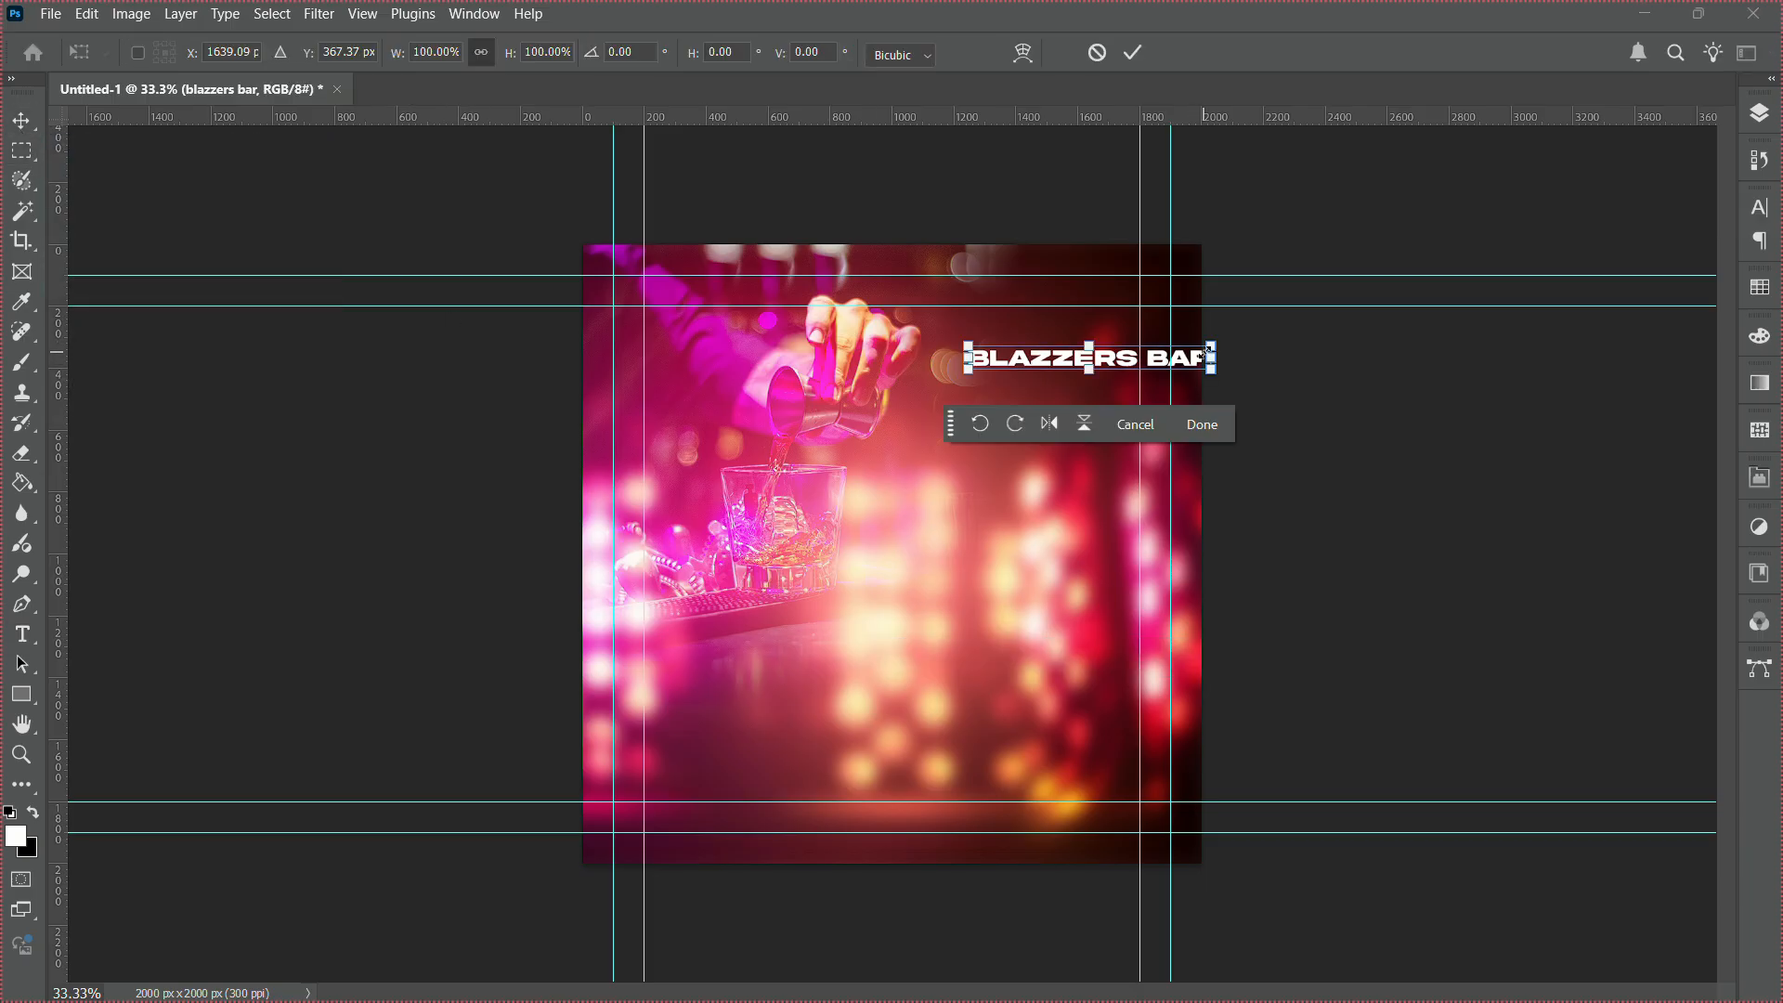
pyautogui.moveTo(1212, 357); pyautogui.dragTo(1046, 344)
pyautogui.press('Return')
pyautogui.press('ctrl')
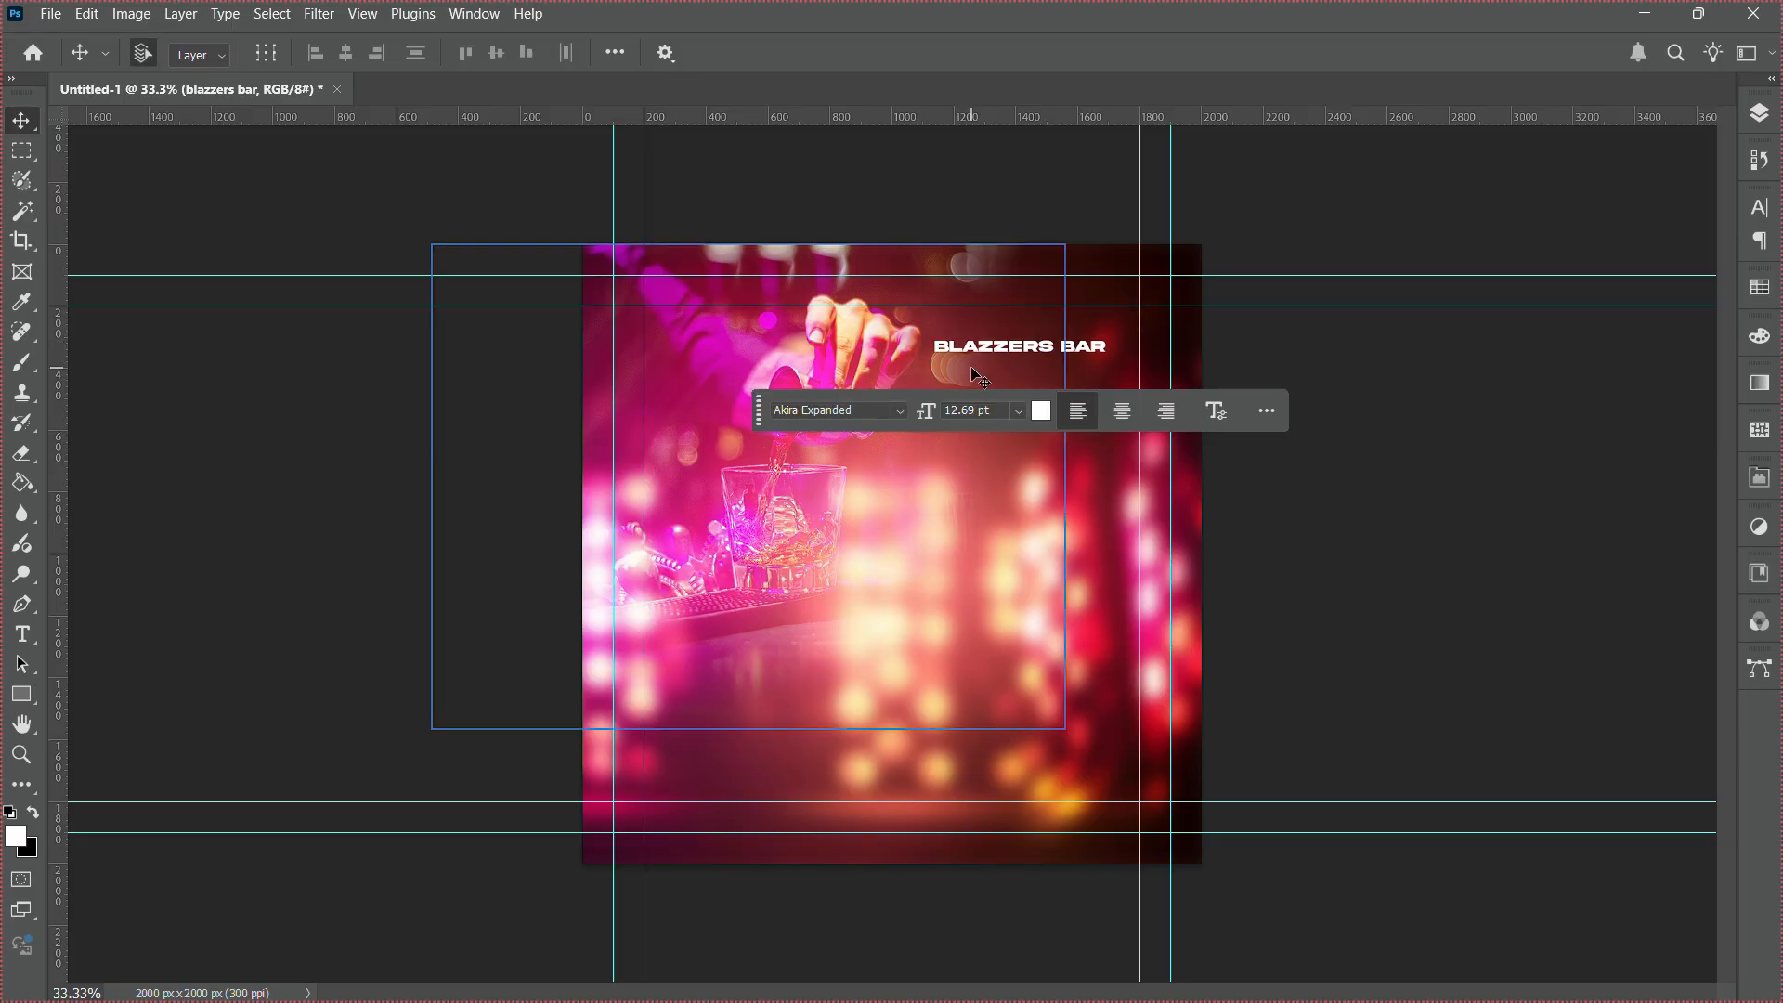
# Duplicate the title just below itself and change the copy's text to "PRESENTS".
pyautogui.hotkey('ctrl', 'j')
pyautogui.moveTo(975, 376); pyautogui.dragTo(991, 397)
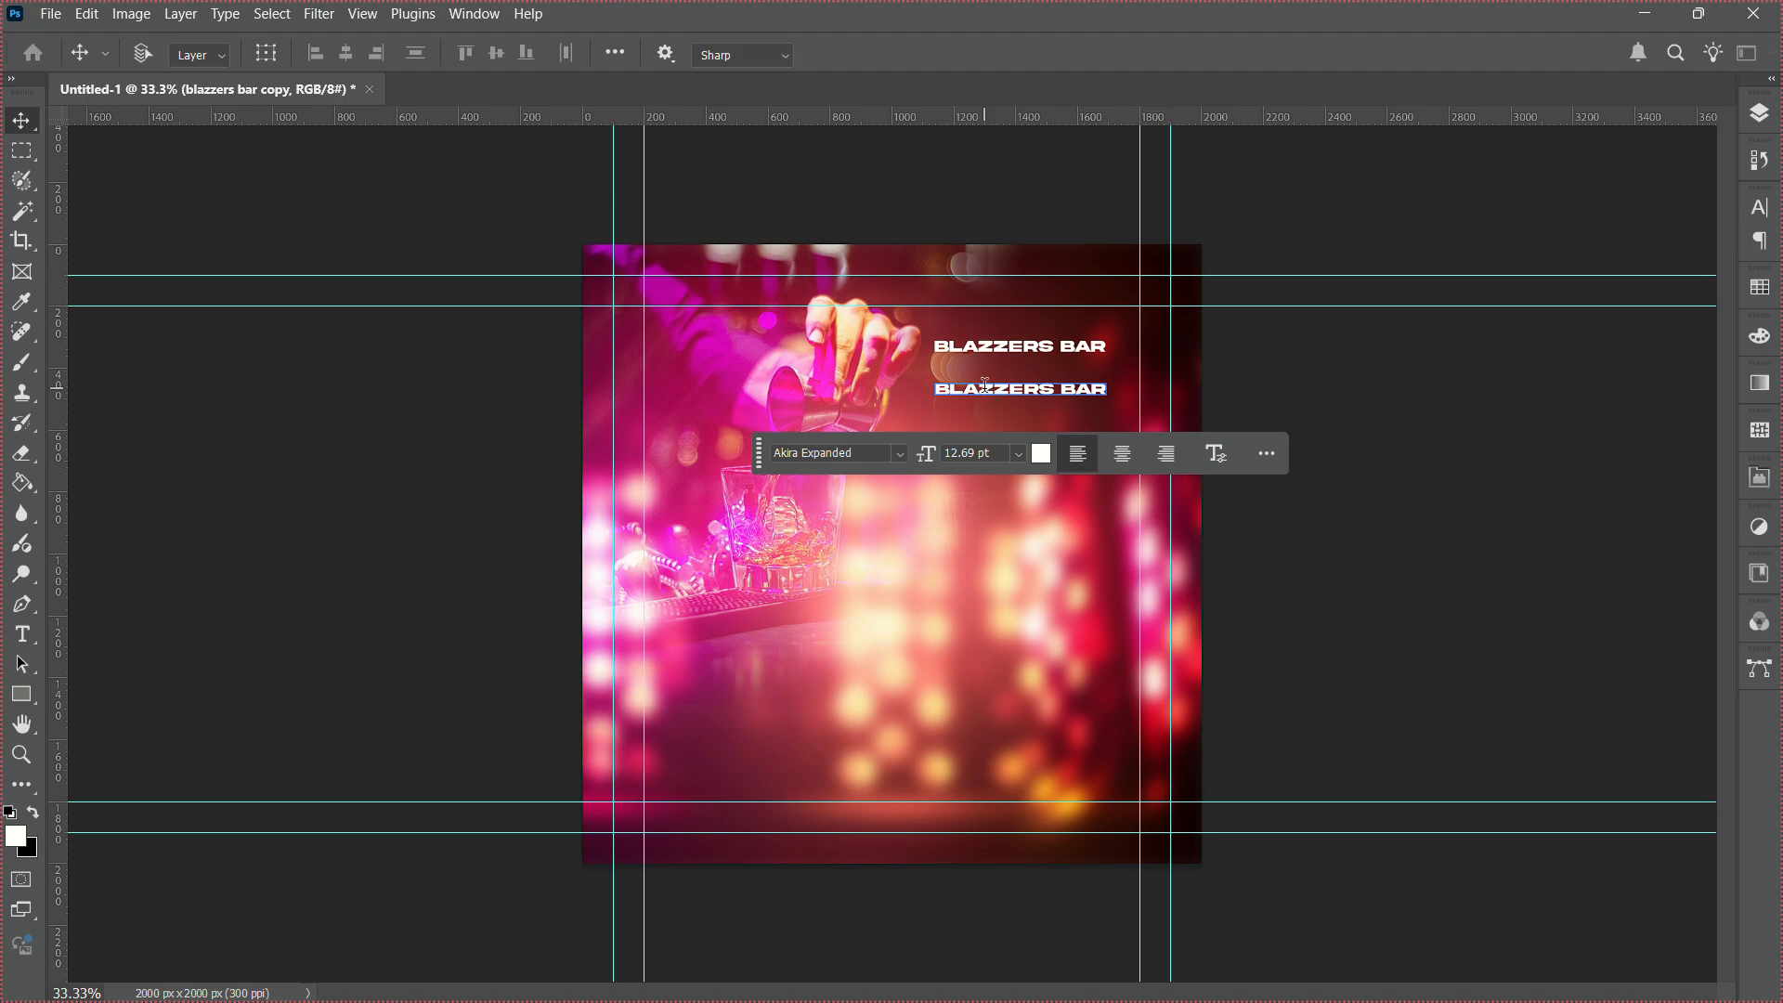
pyautogui.doubleClick(986, 388)
pyautogui.write('PRESENTS')
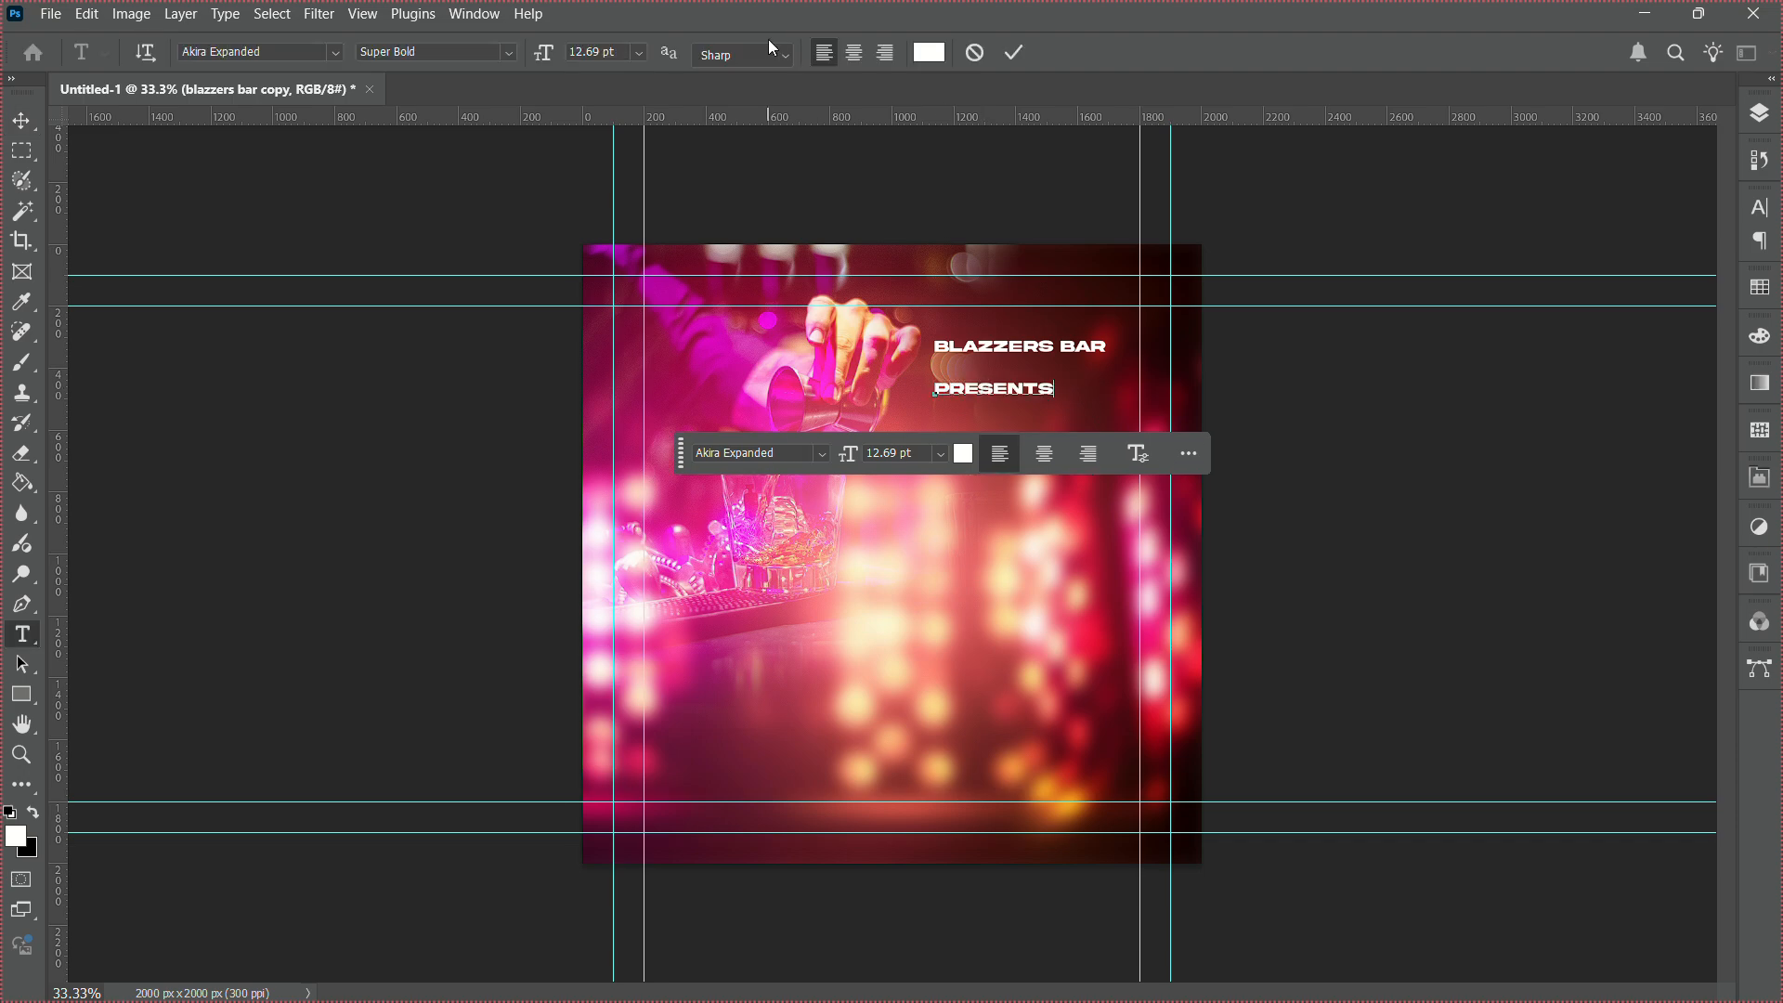
# Set the tracking of the whole "PRESENTS" text to 2000 and commit it.
pyautogui.doubleClick(1003, 381)
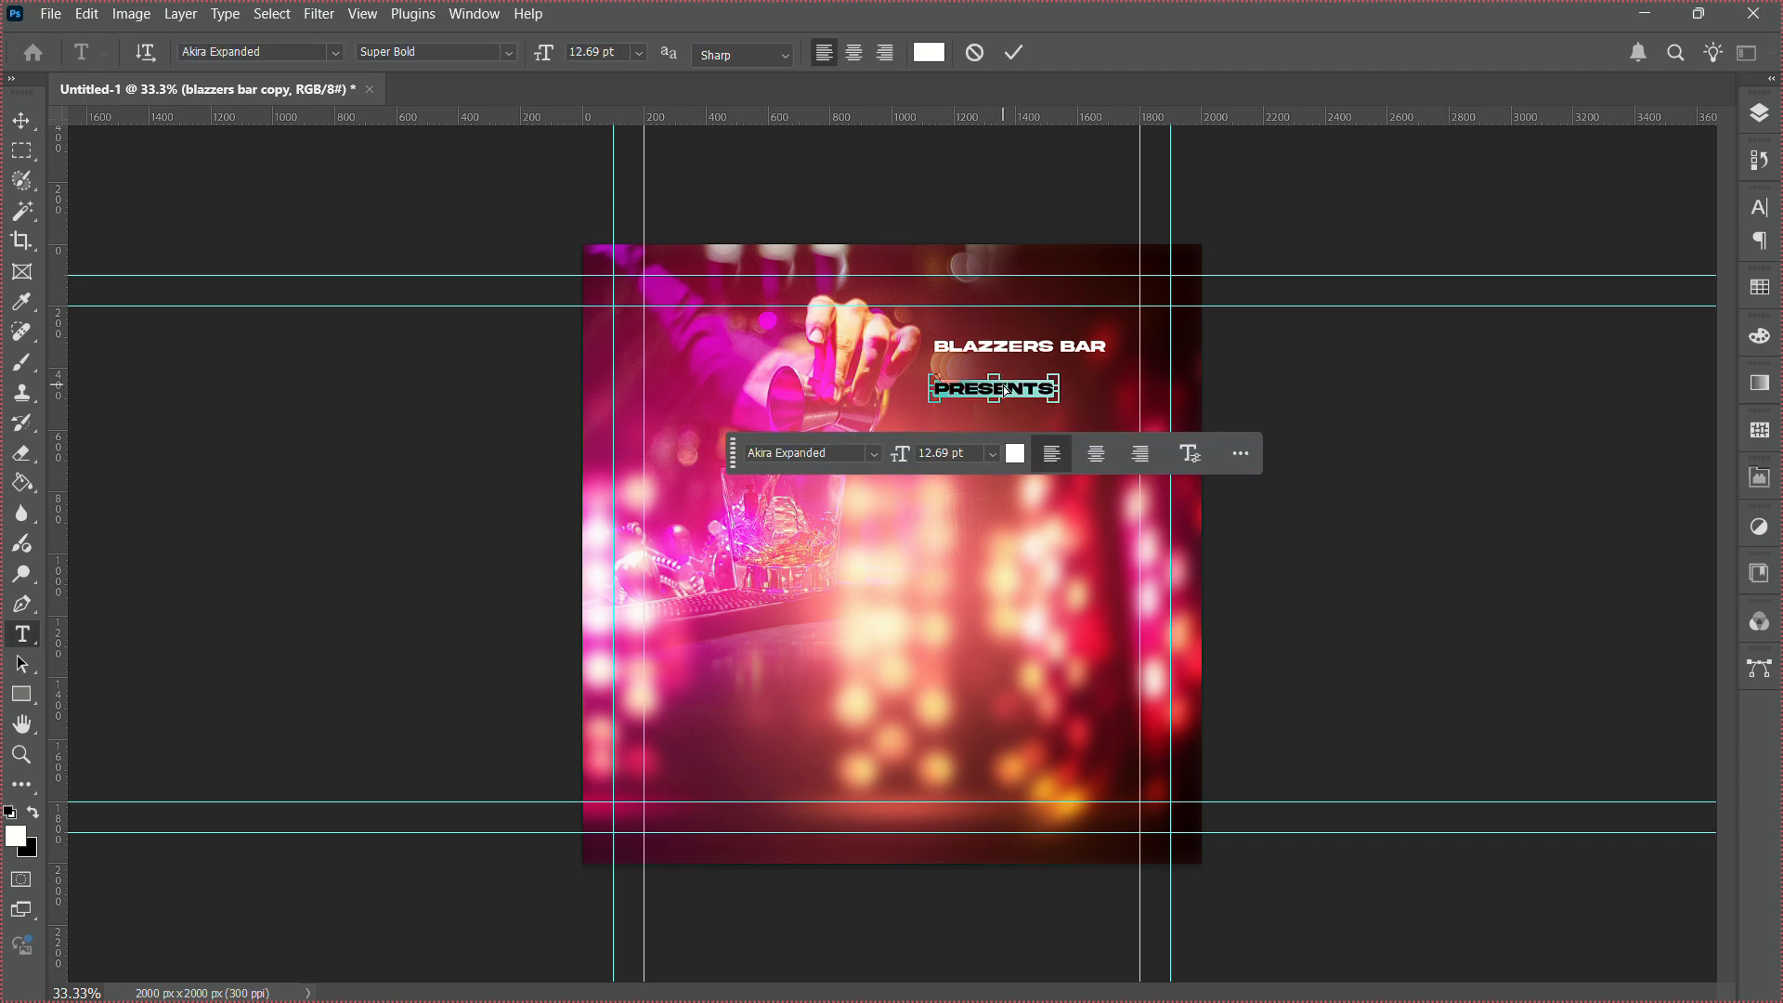
pyautogui.click(1762, 207)
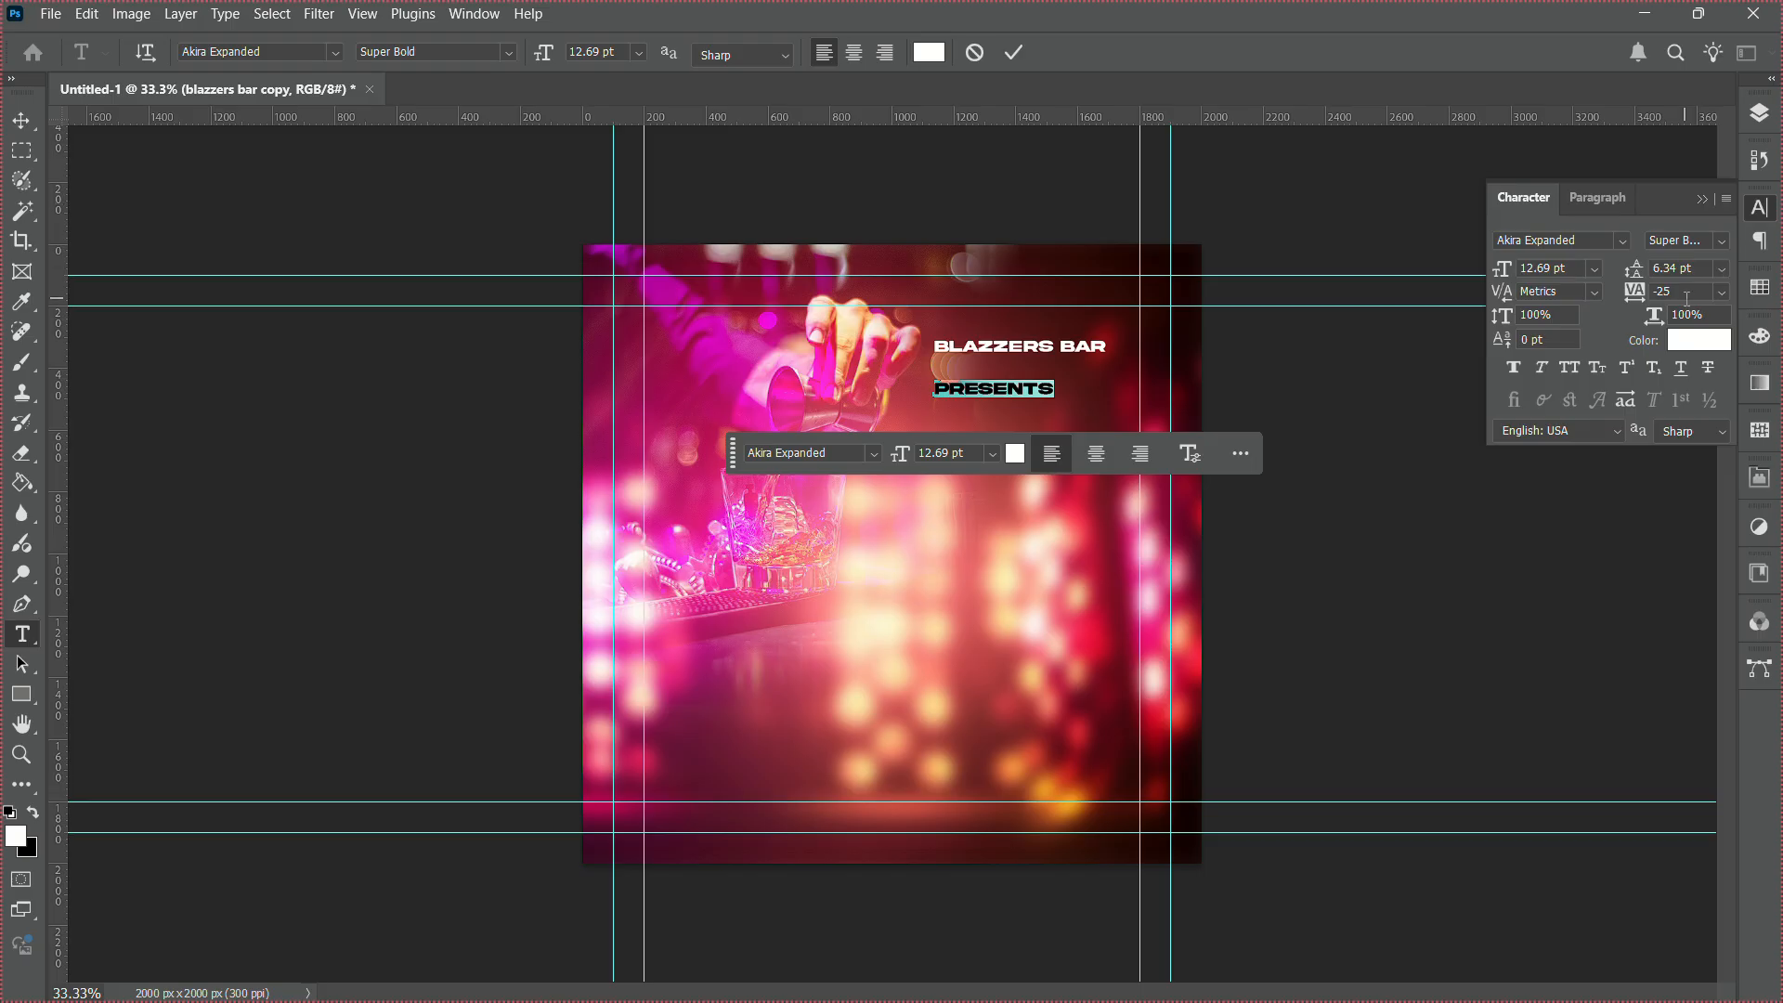
pyautogui.click(1683, 299)
pyautogui.press('BackSpace')
pyautogui.press('BackSpace')
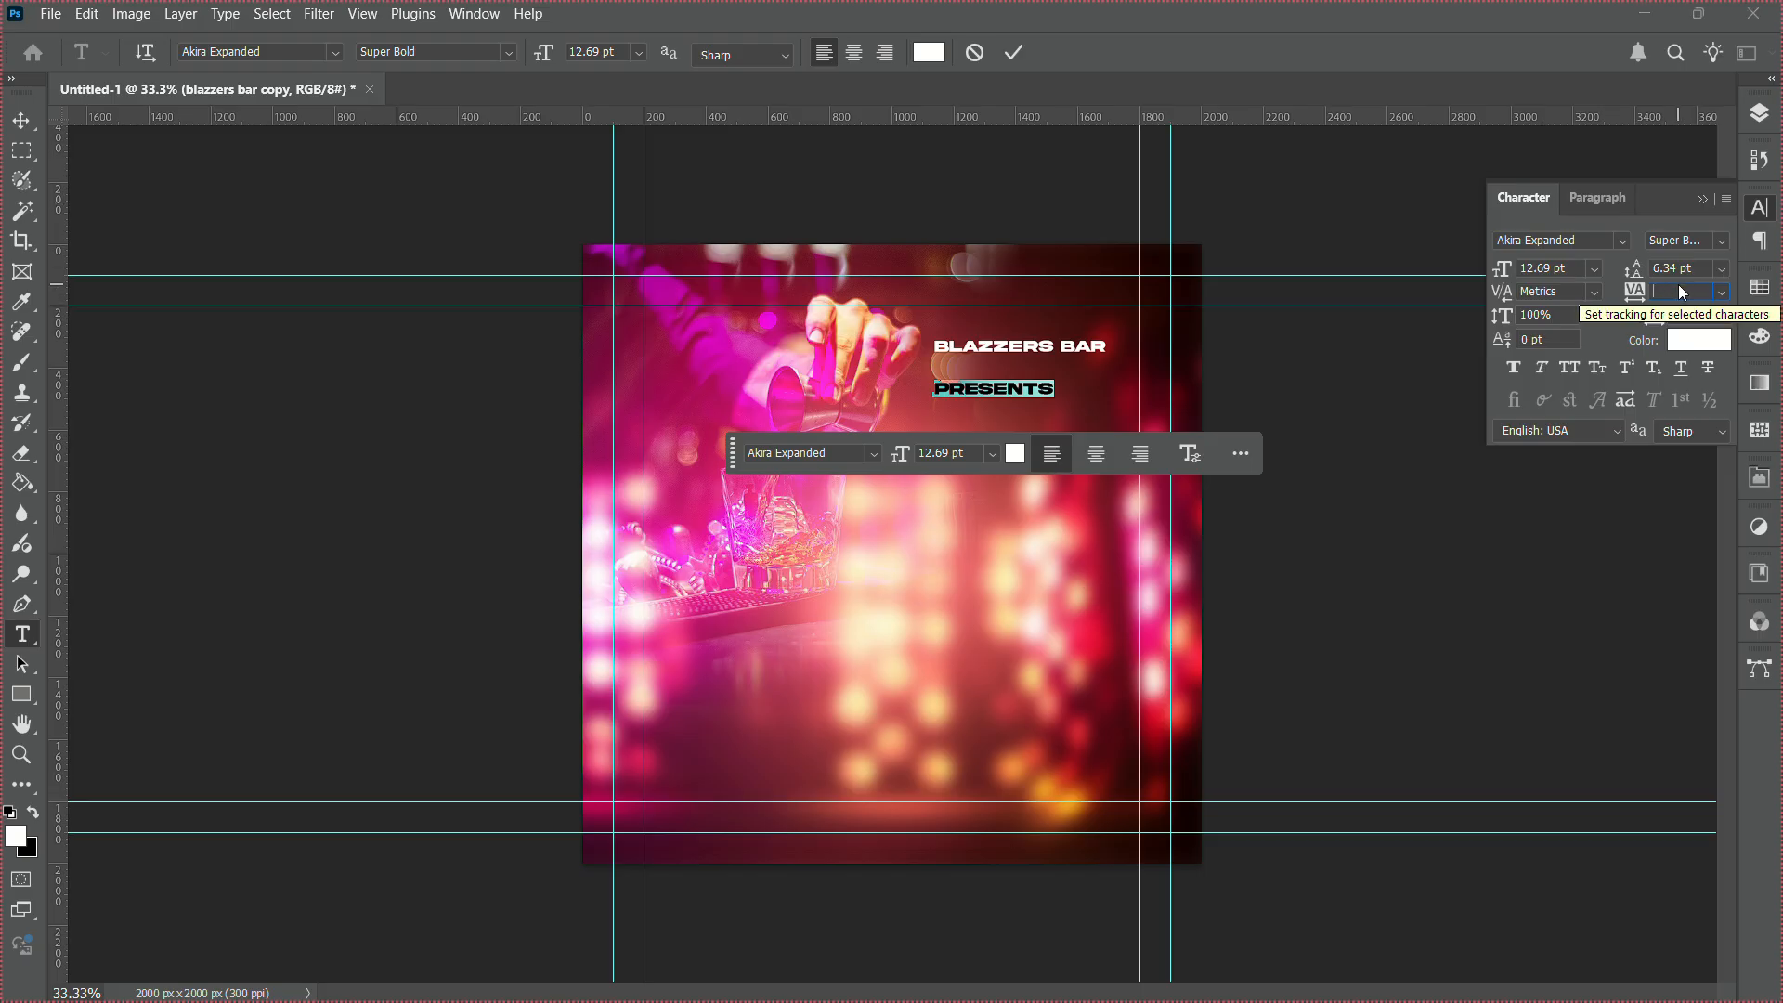
pyautogui.write('2000')
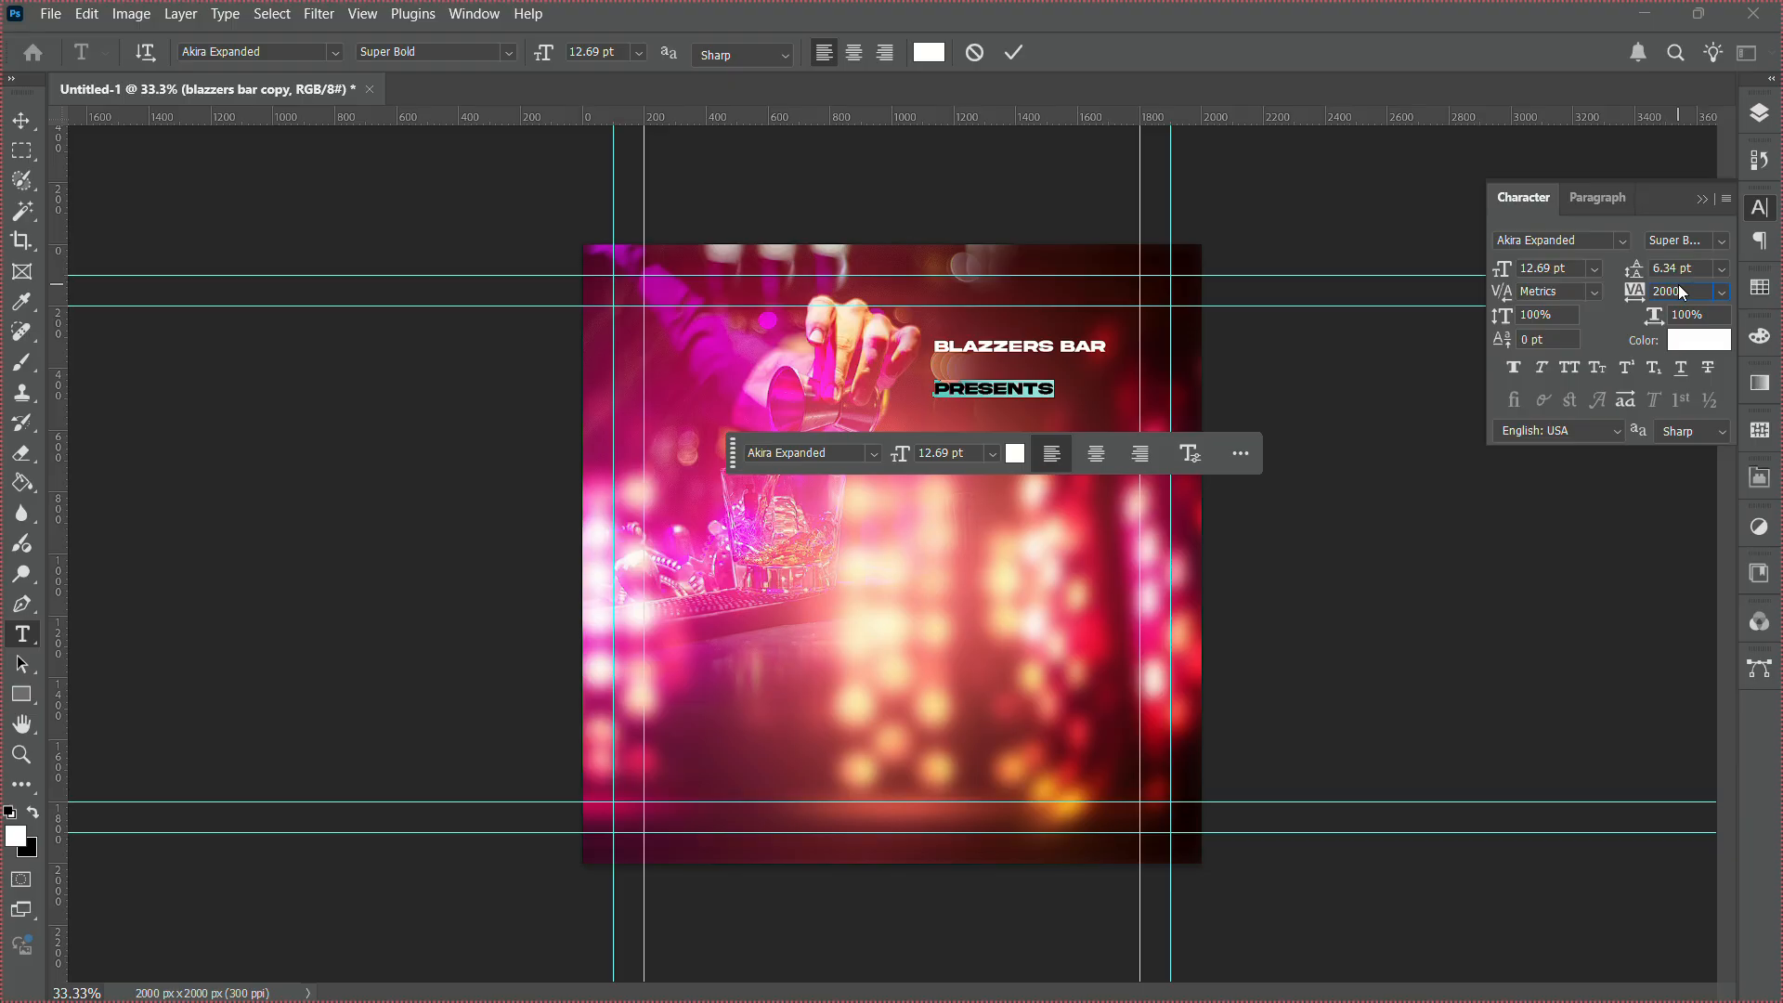
pyautogui.press('Return')
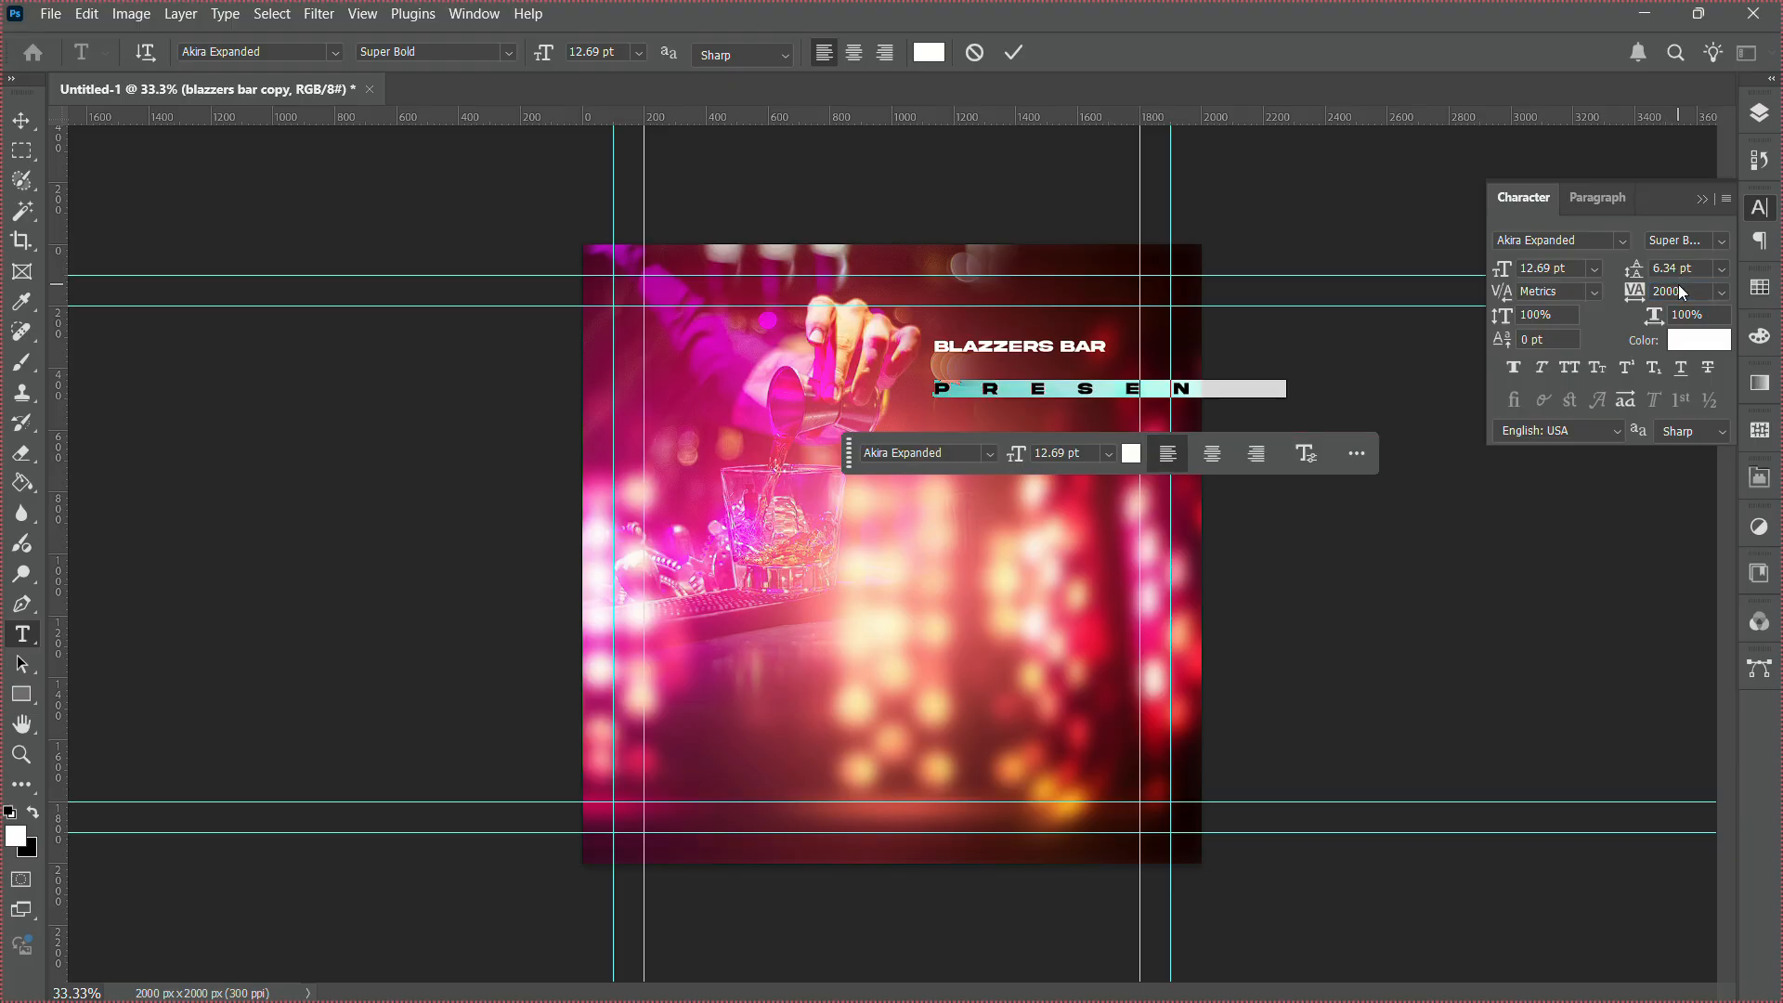
pyautogui.click(28, 125)
# Scale "PRESENTS" down to about 4.7 pt and place it close beneath the title, aligned with the title's left edge.
pyautogui.hotkey('ctrl', 't')
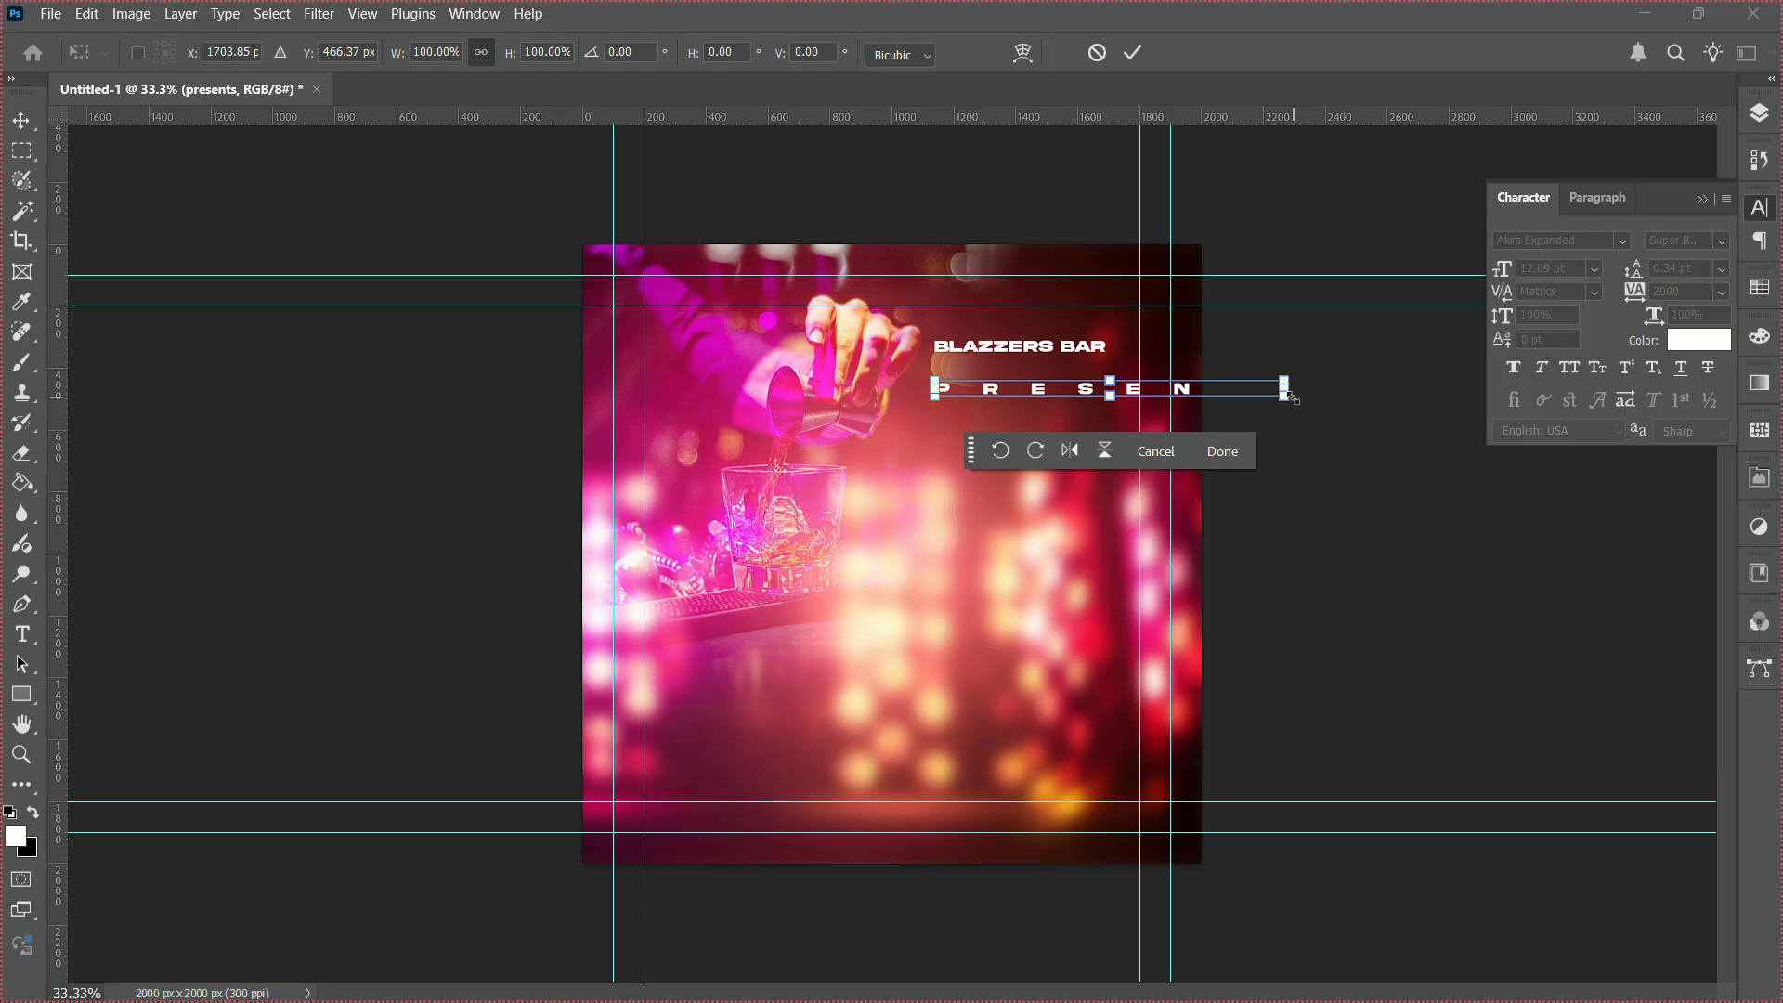
pyautogui.moveTo(1292, 397); pyautogui.dragTo(1082, 403)
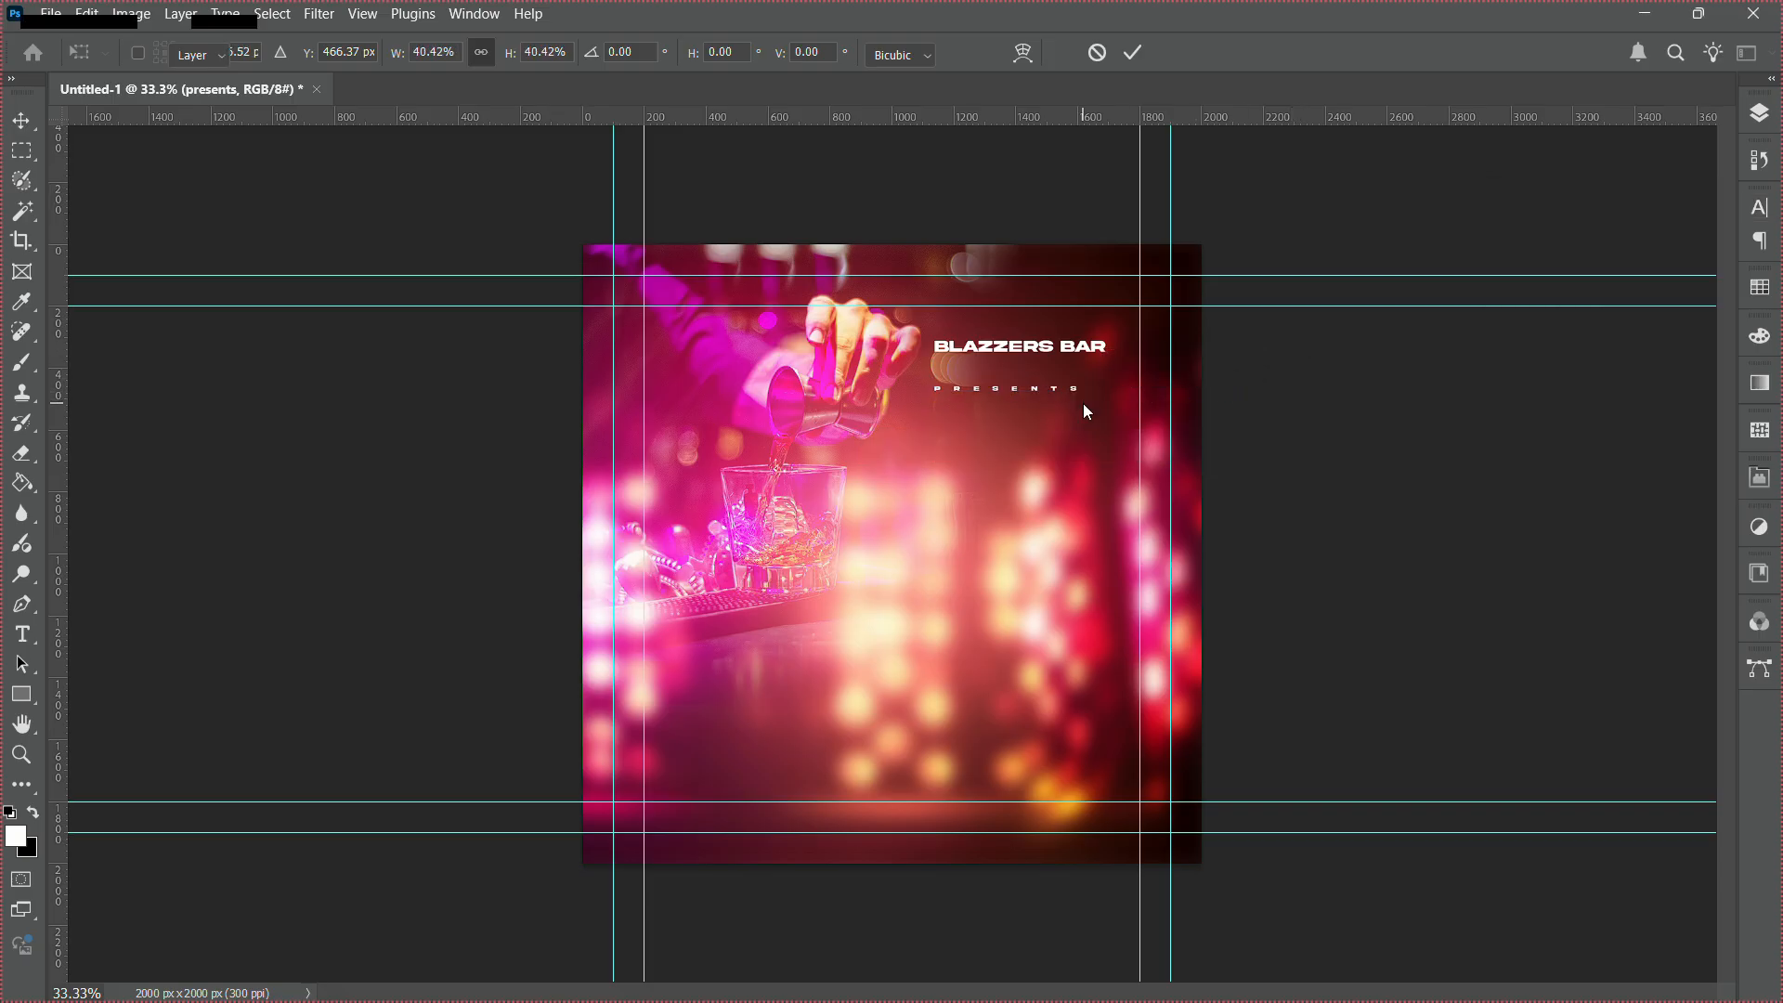
pyautogui.press('Return')
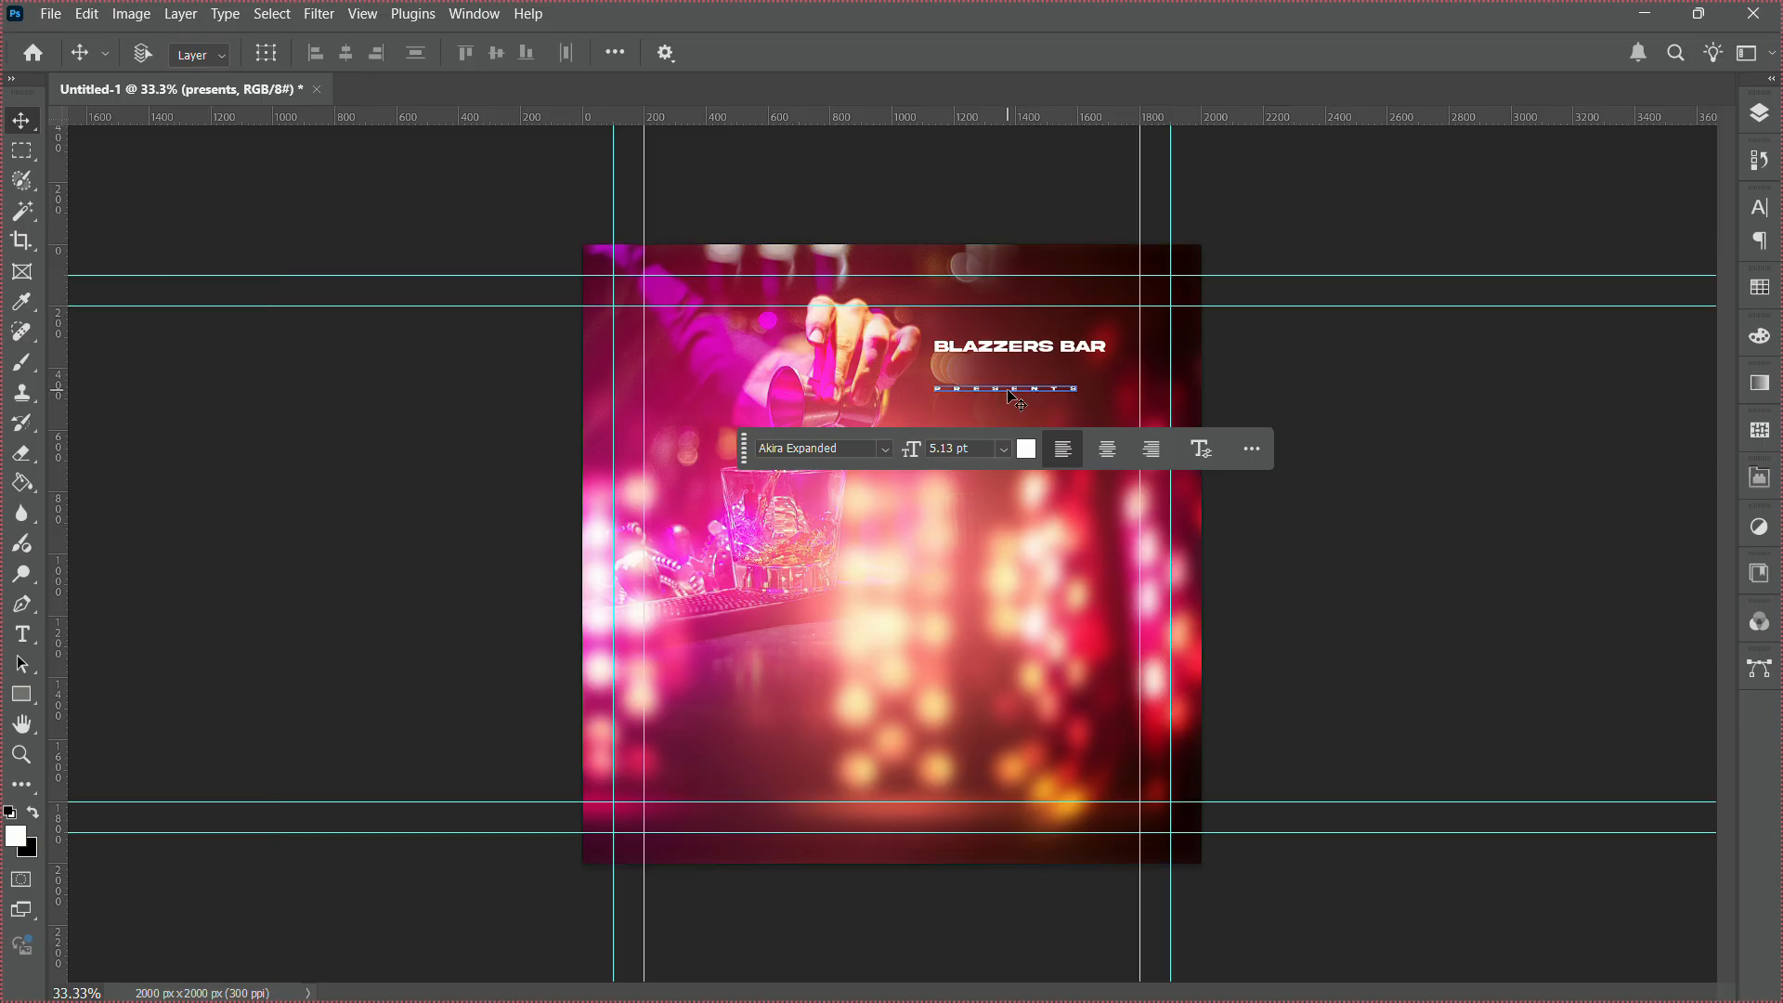
pyautogui.moveTo(1034, 381); pyautogui.dragTo(1013, 370)
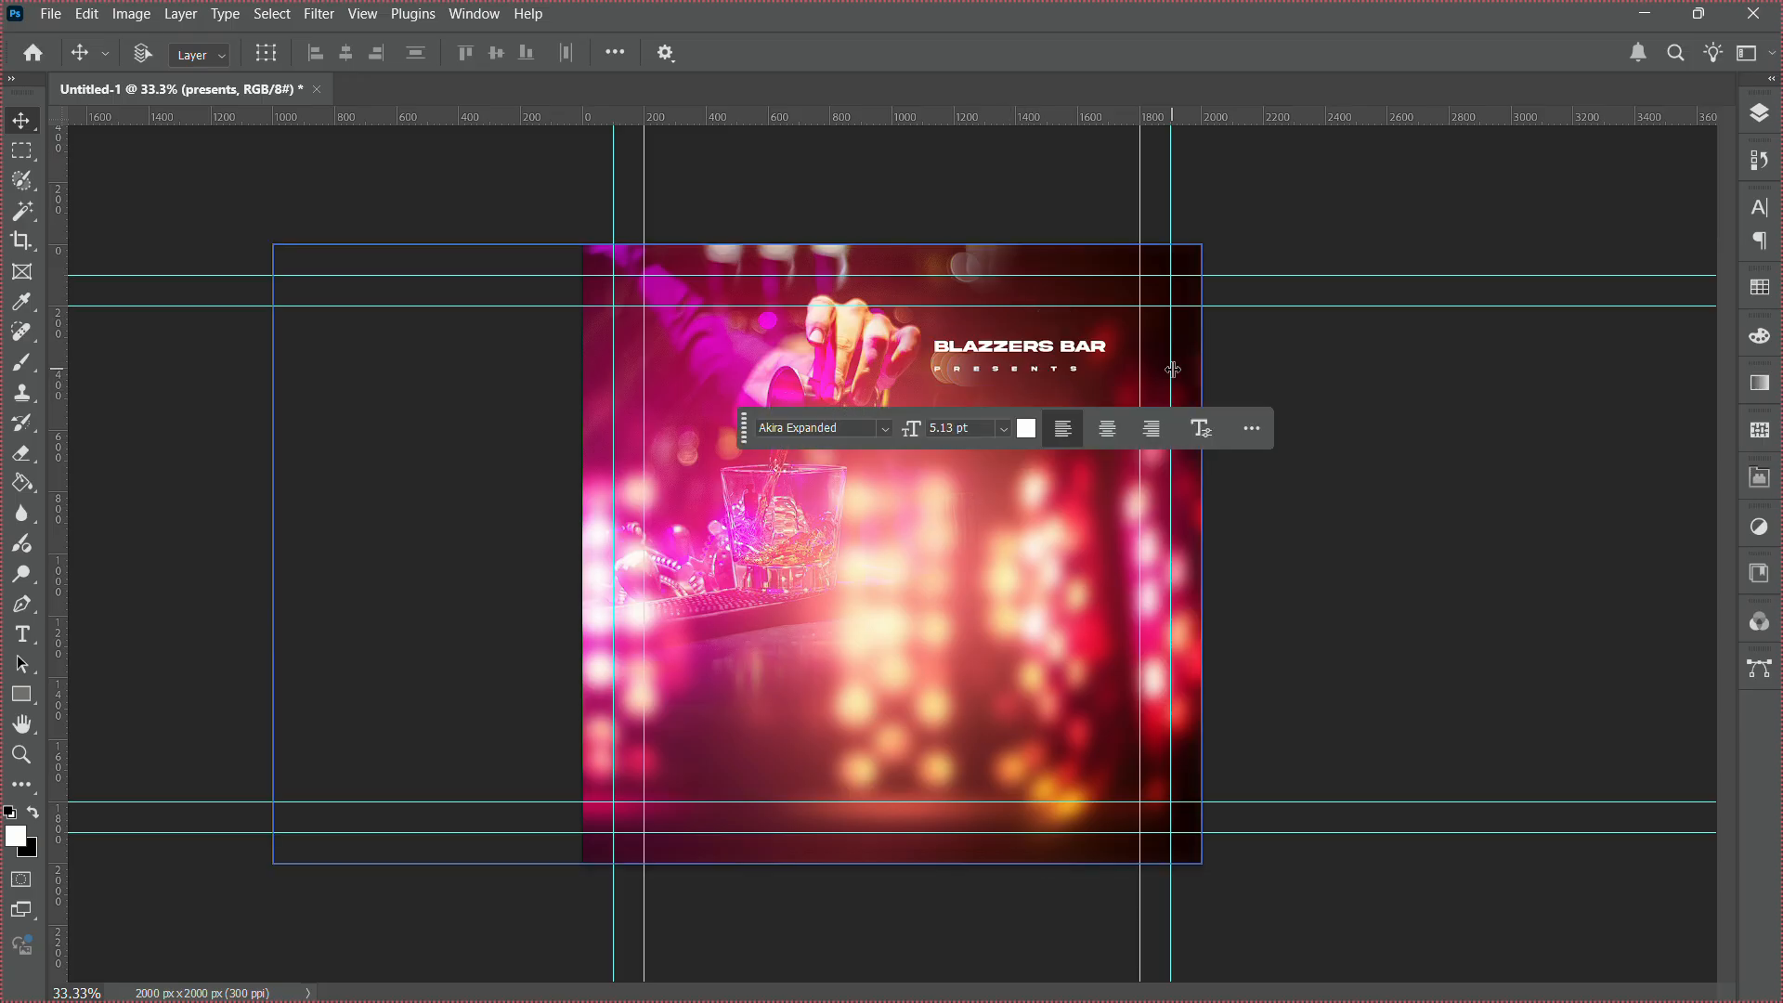
pyautogui.hotkey('ctrl', 't')
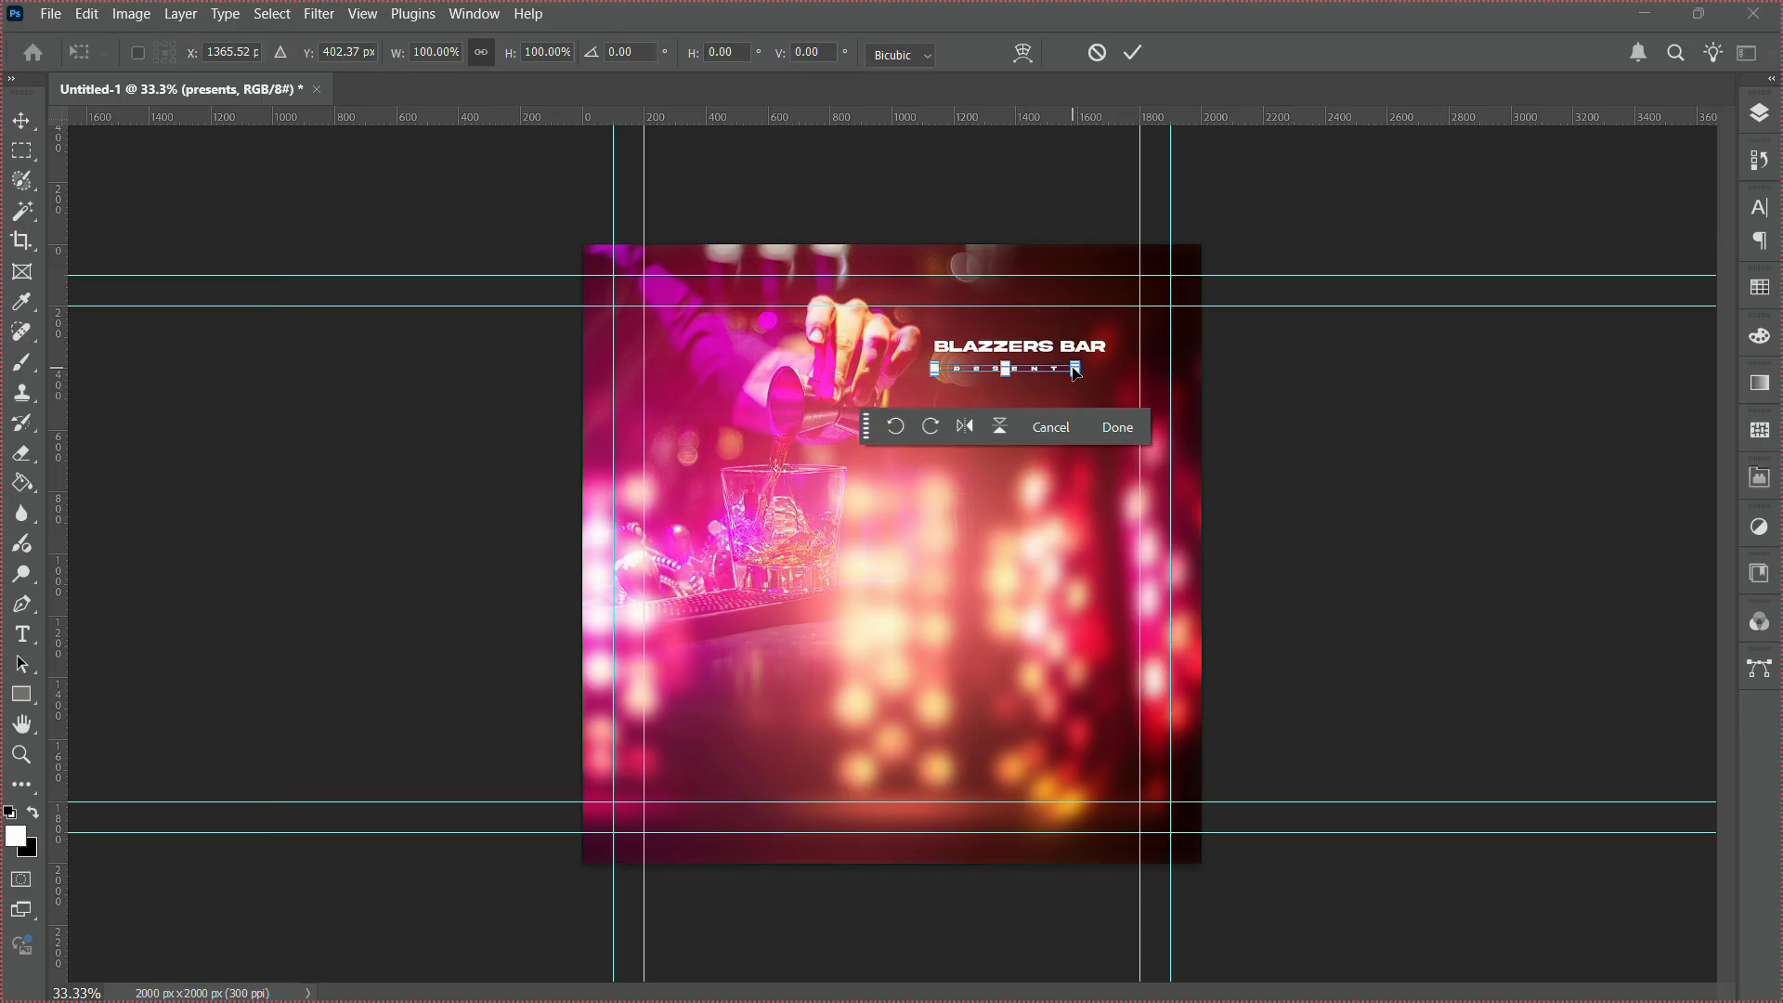
pyautogui.moveTo(1084, 369); pyautogui.dragTo(1073, 372)
pyautogui.press('Return')
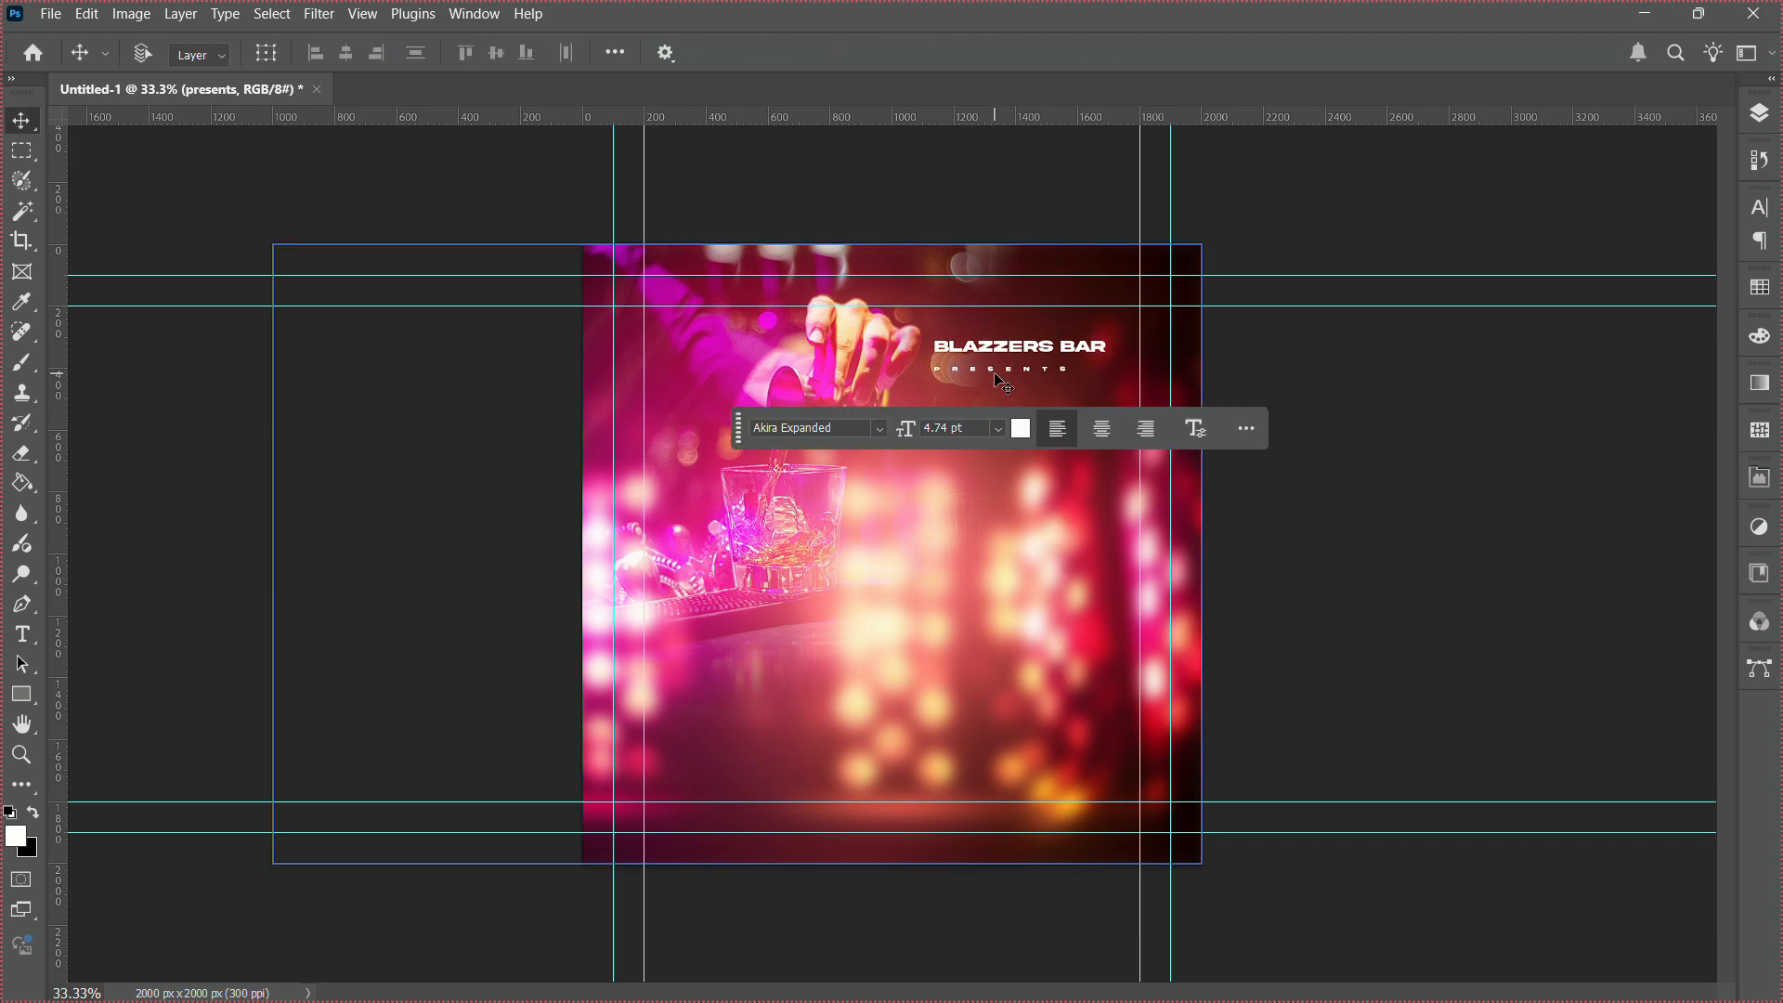
pyautogui.moveTo(995, 368); pyautogui.dragTo(987, 368)
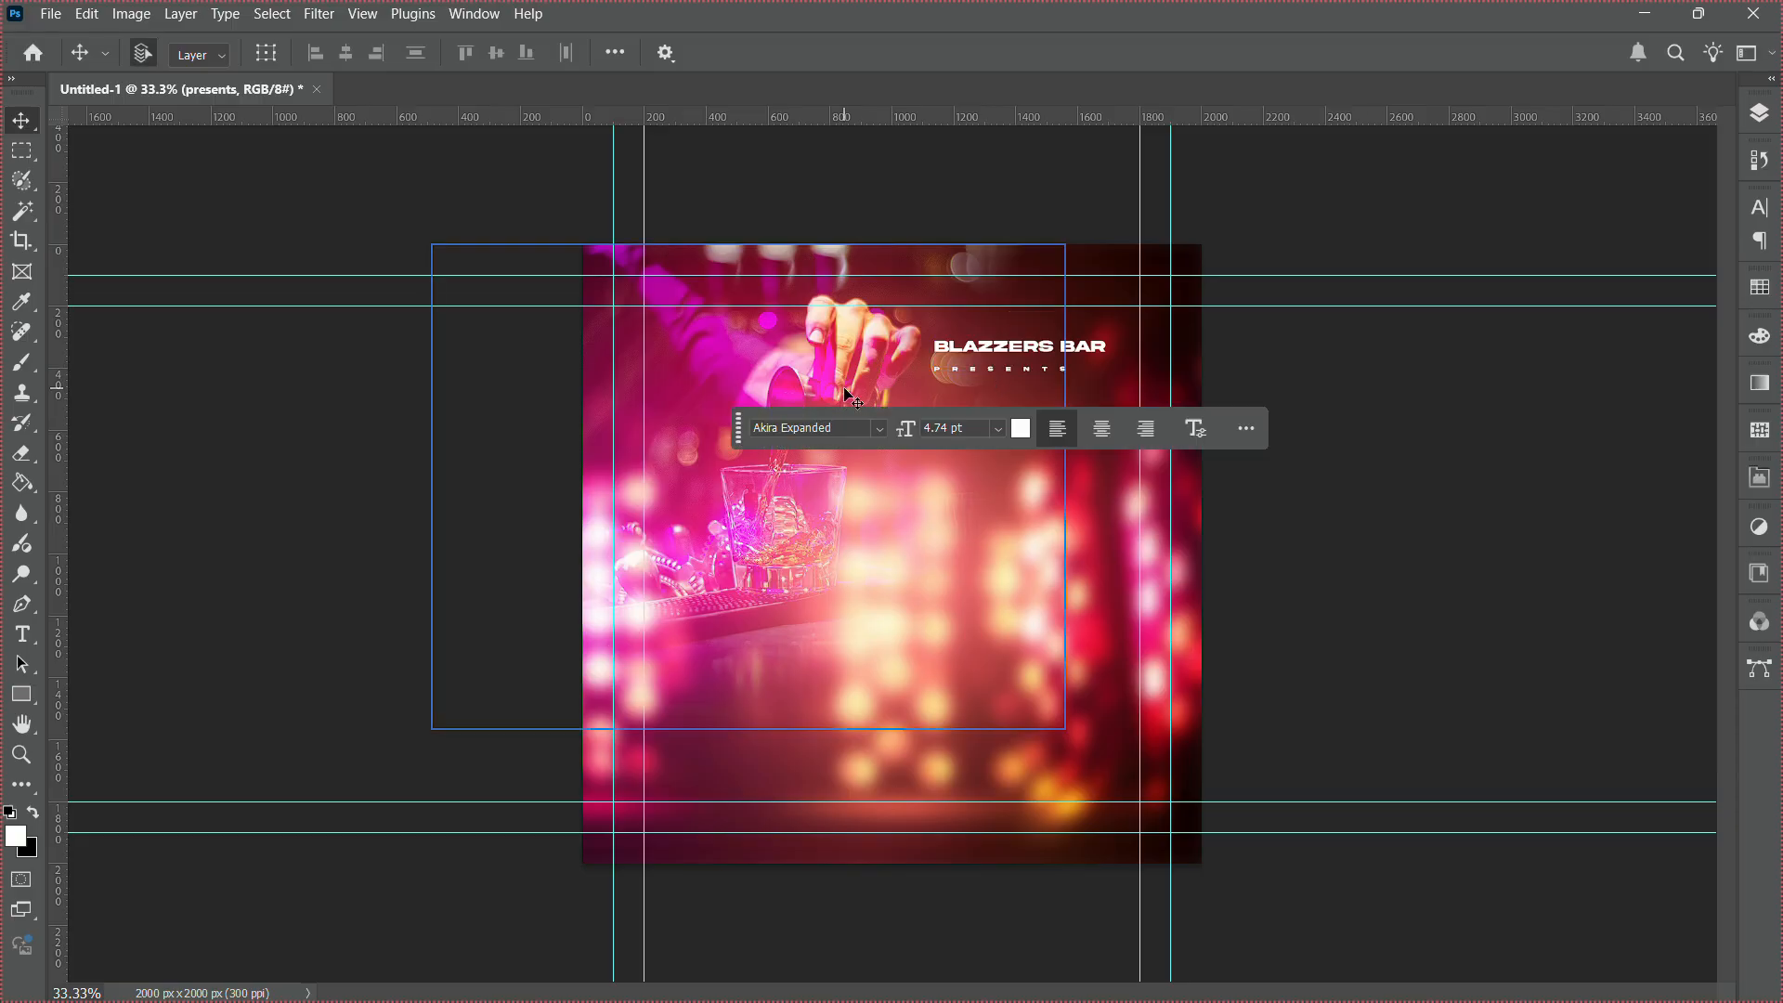
# Add a vertical guide at the left edge of the title and "PRESENTS", and move the contextual task bar off the text area.
pyautogui.hotkey('ctrl', 't')
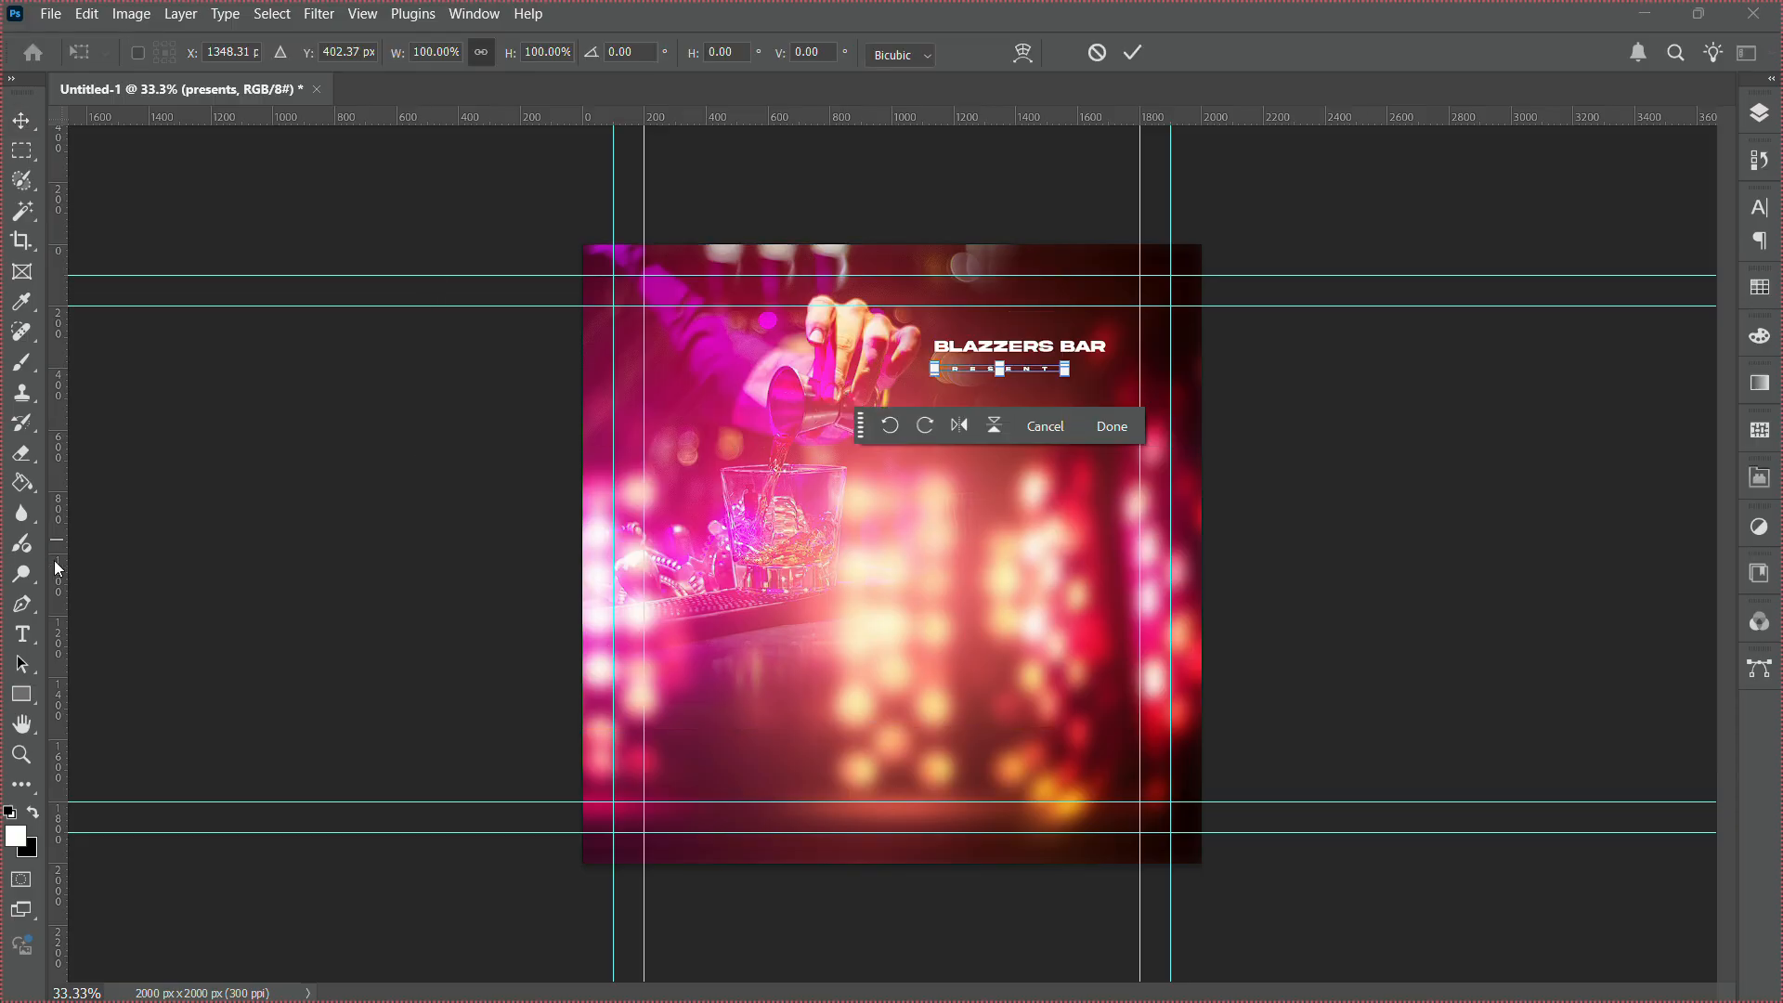
pyautogui.moveTo(53, 560); pyautogui.dragTo(931, 597)
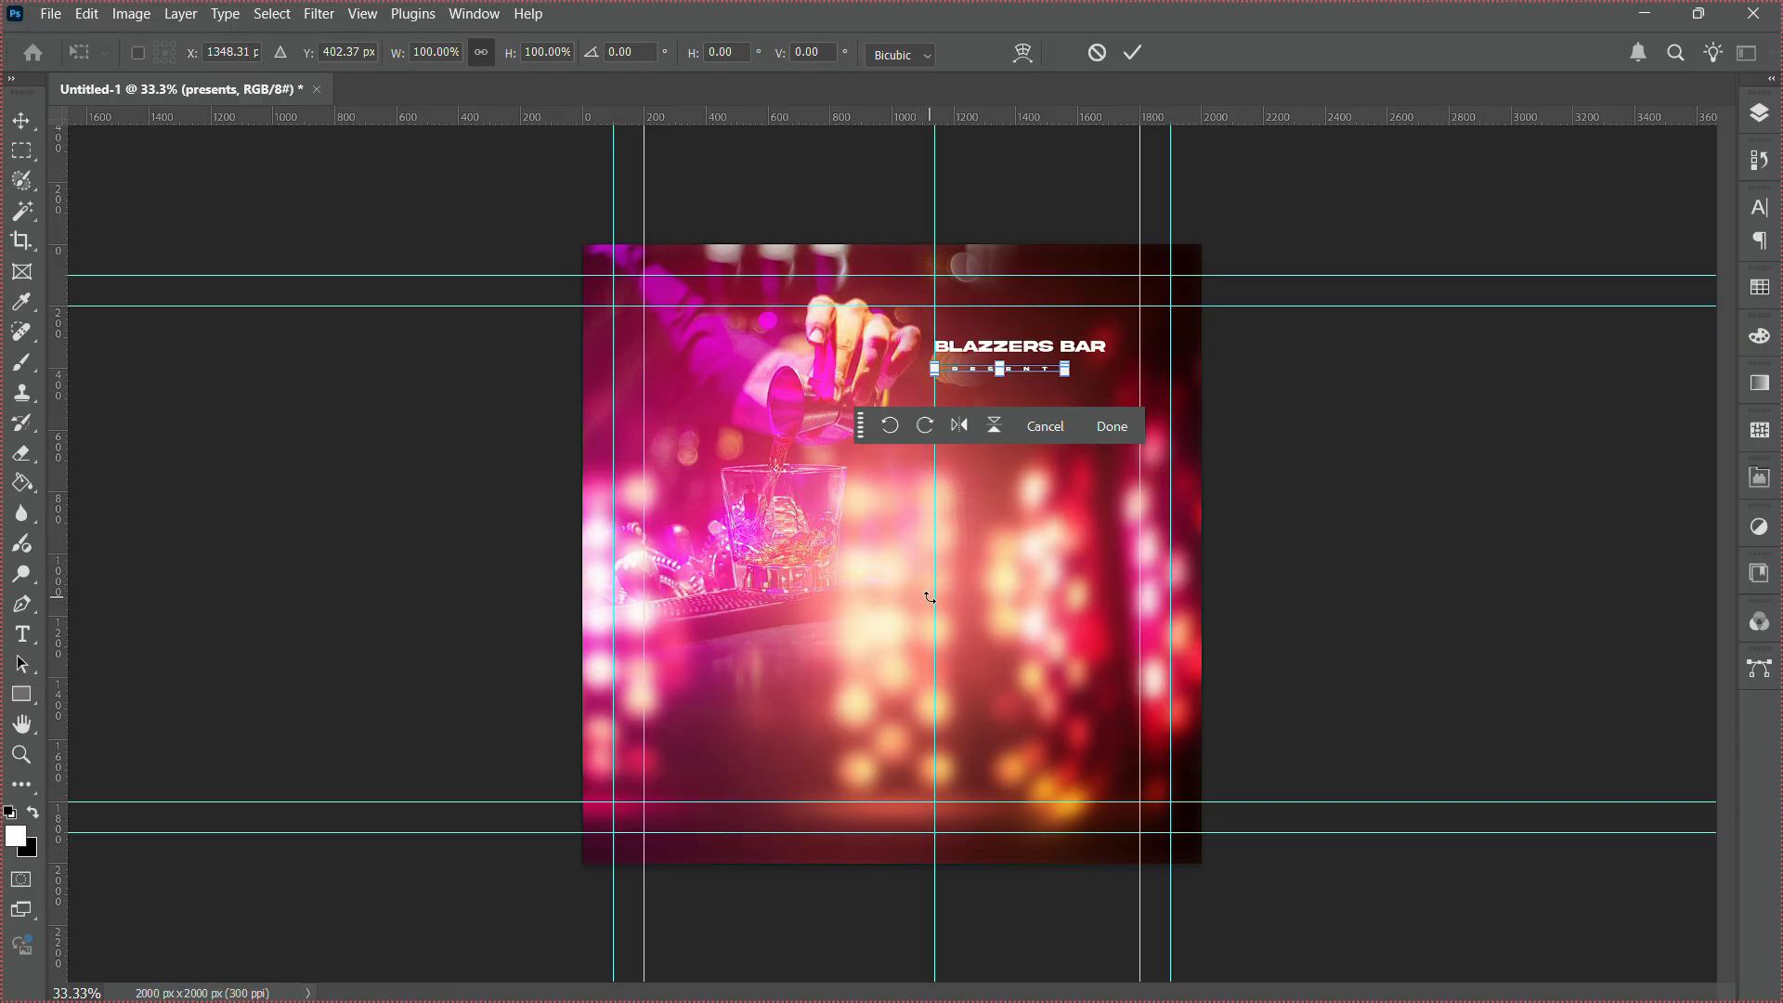
pyautogui.press('Return')
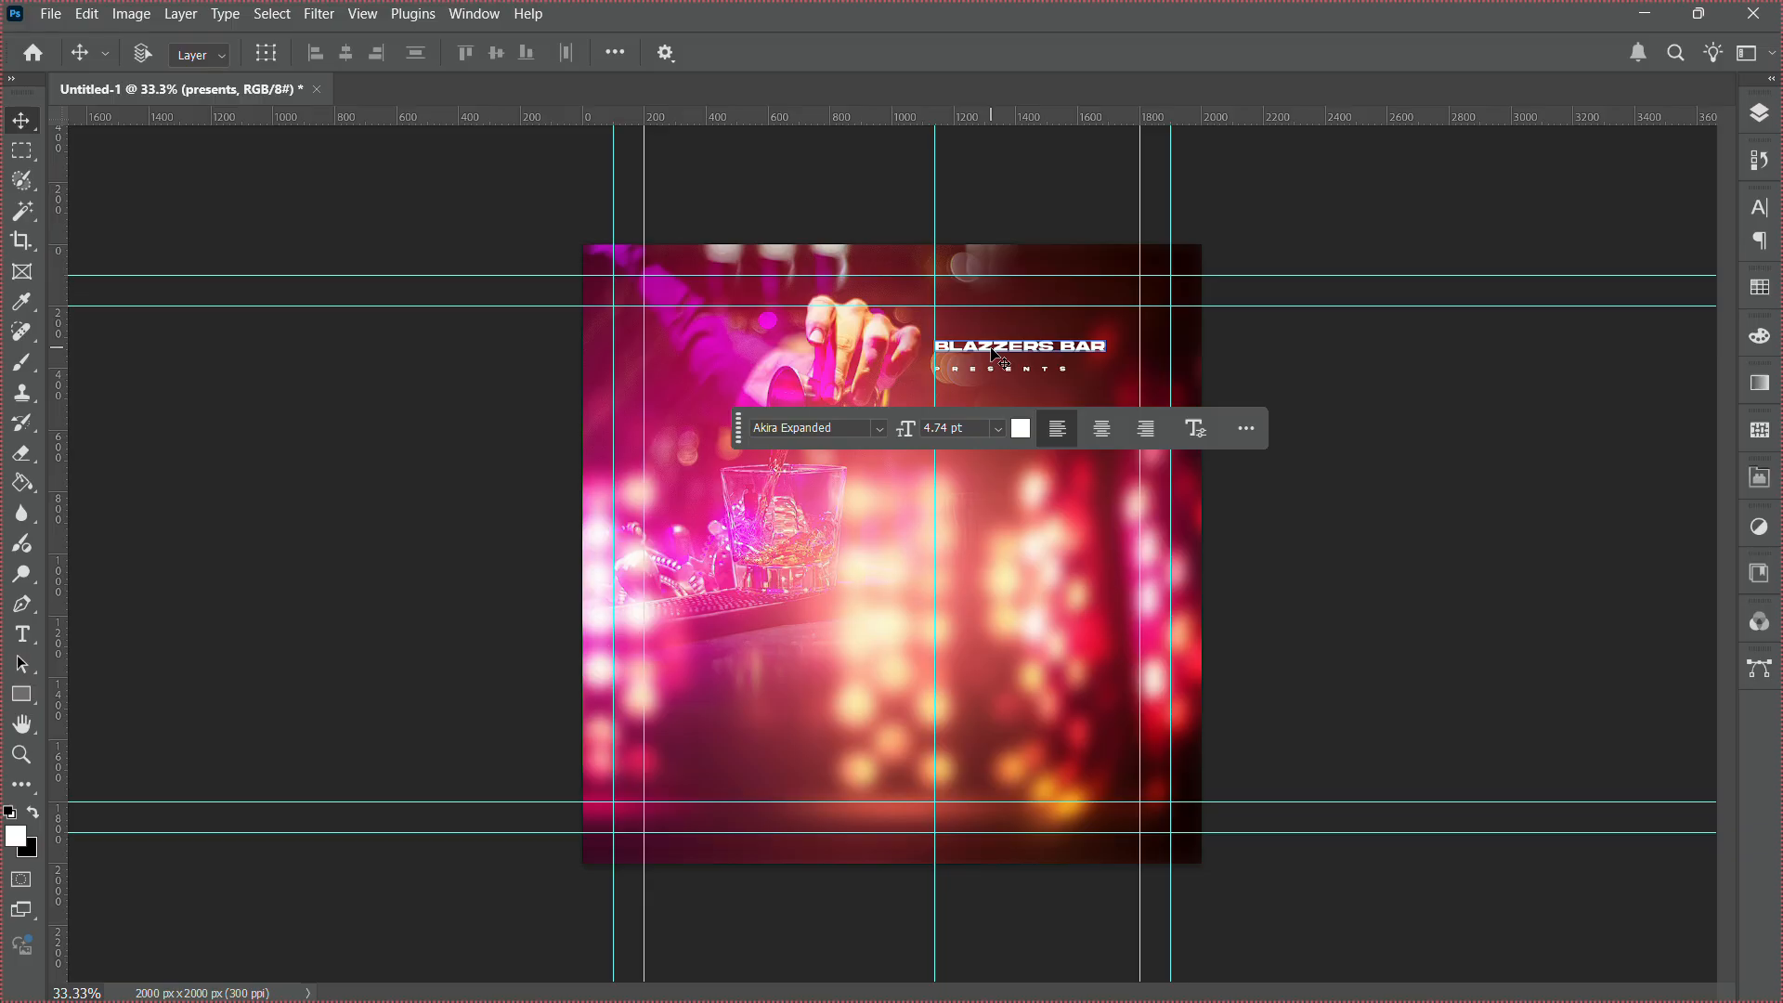
pyautogui.moveTo(743, 439); pyautogui.dragTo(1203, 682)
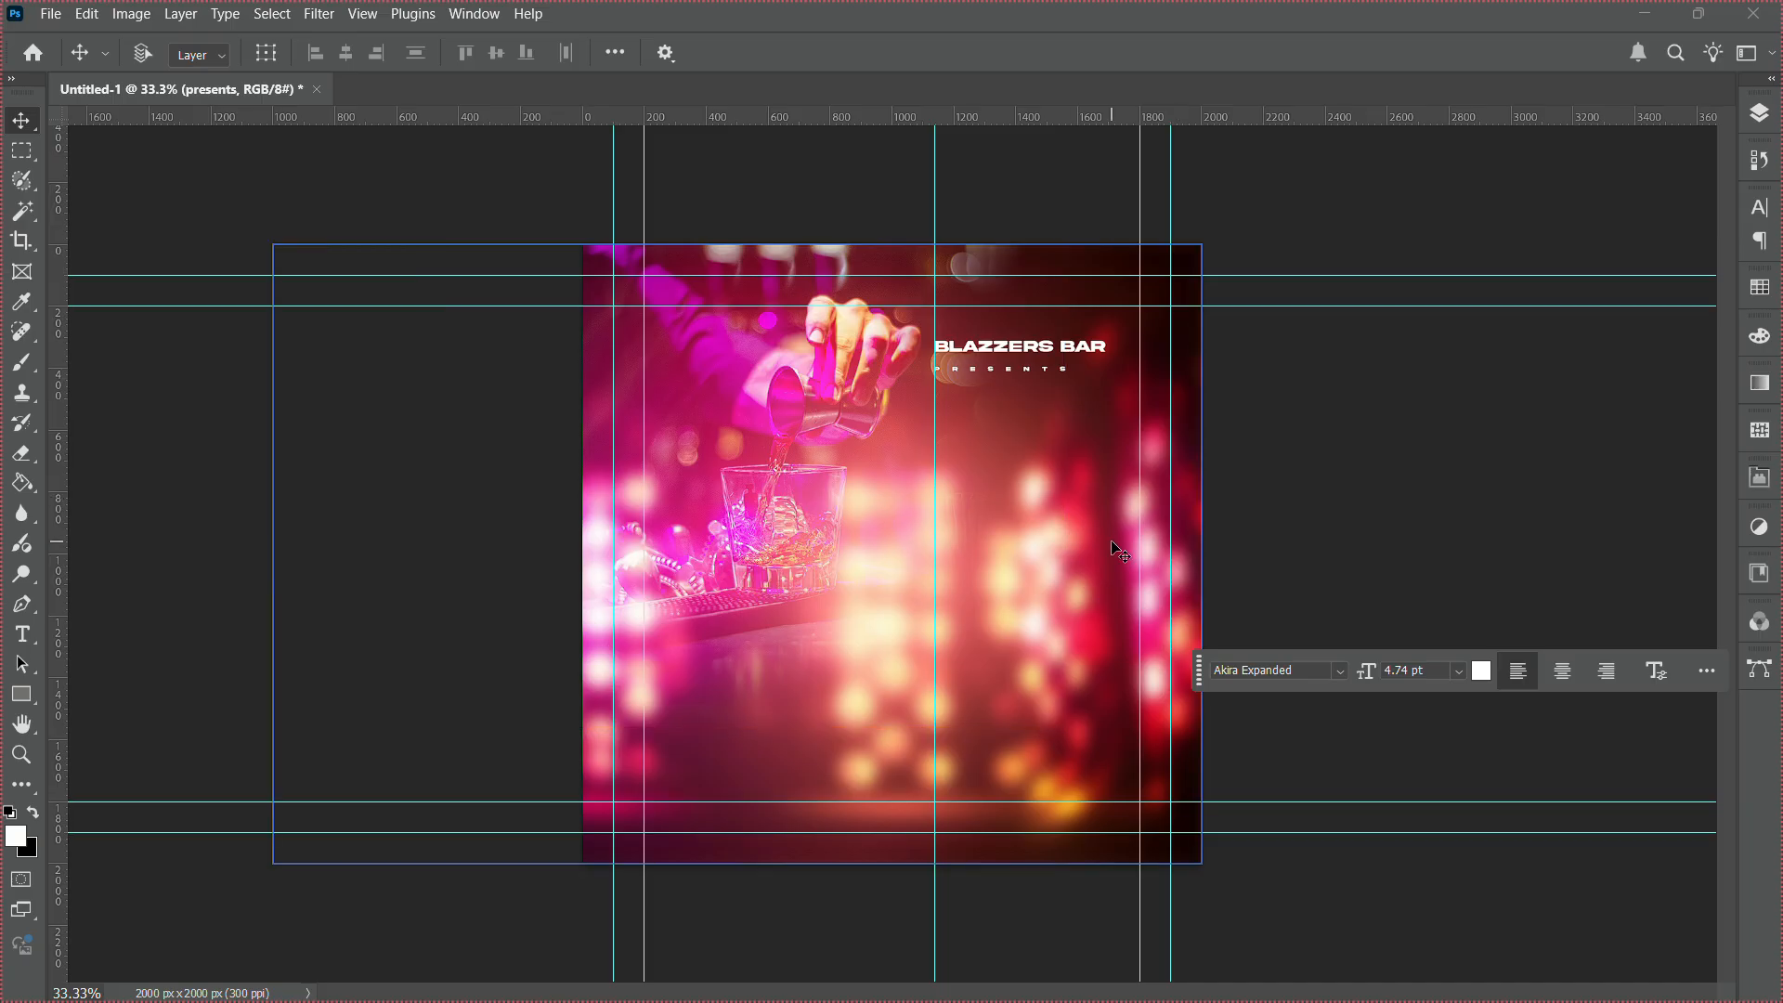
# Add a new text "FRIDAY" below "PRESENTS" and set its tracking to -25.
pyautogui.press('t')
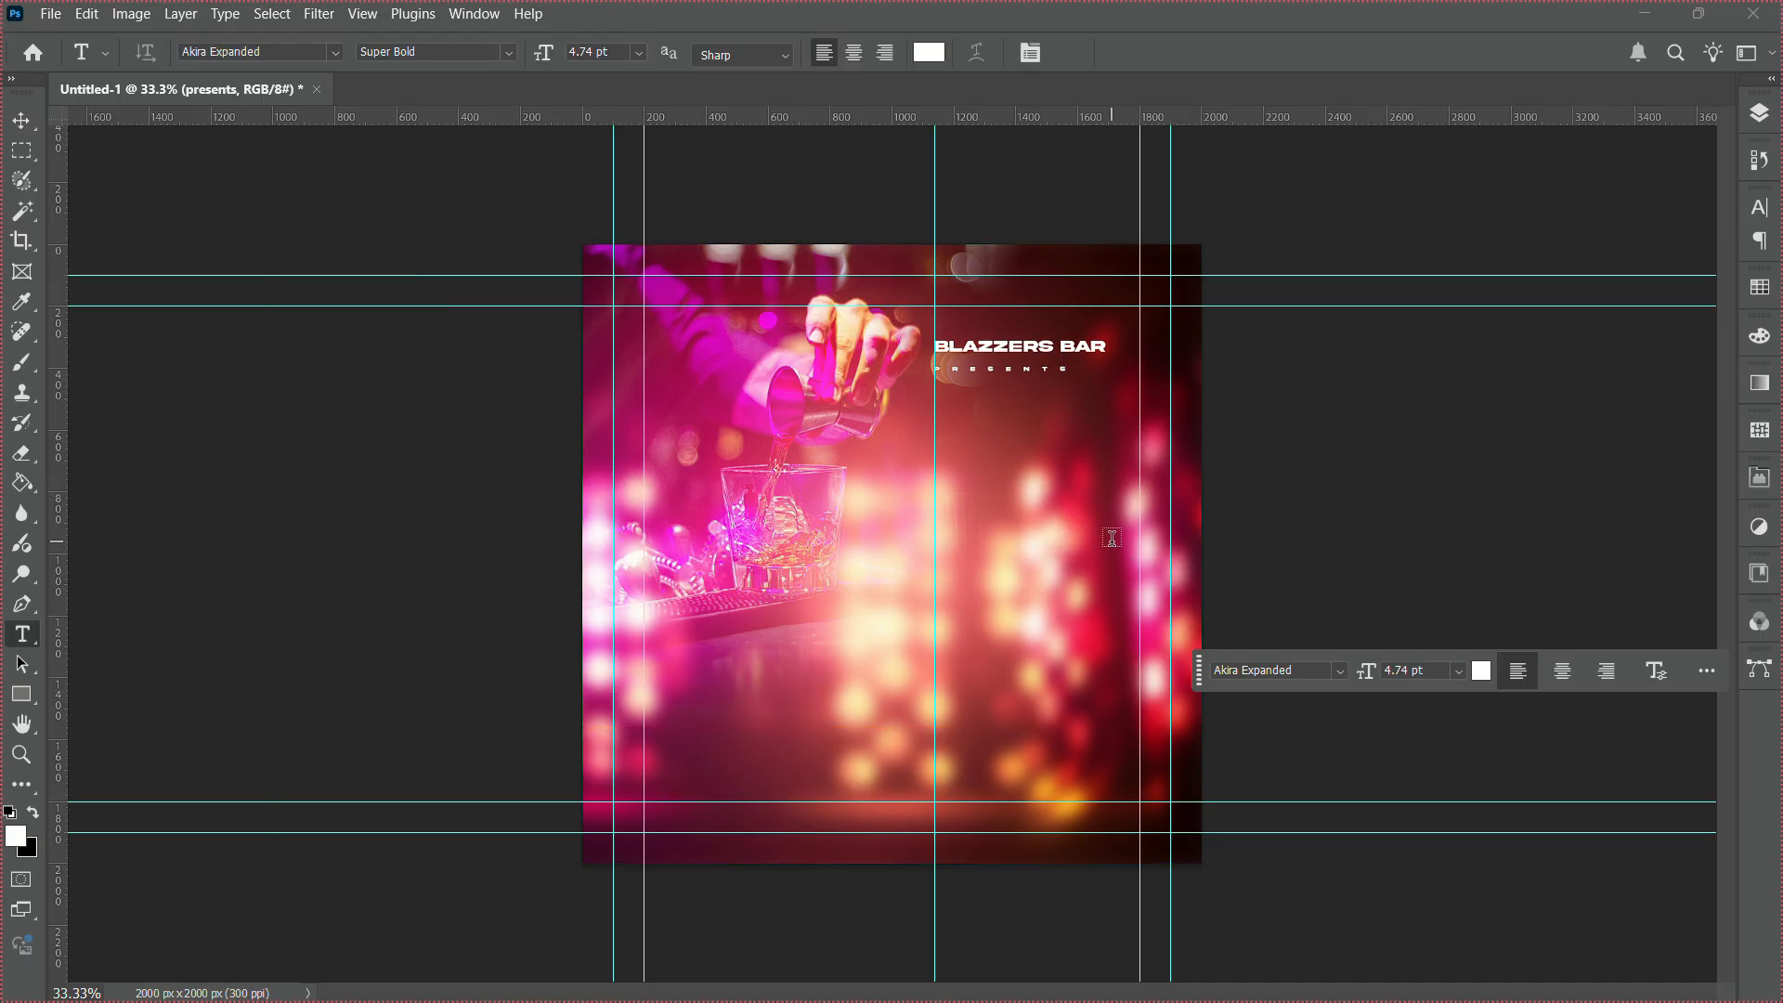
pyautogui.click(961, 414)
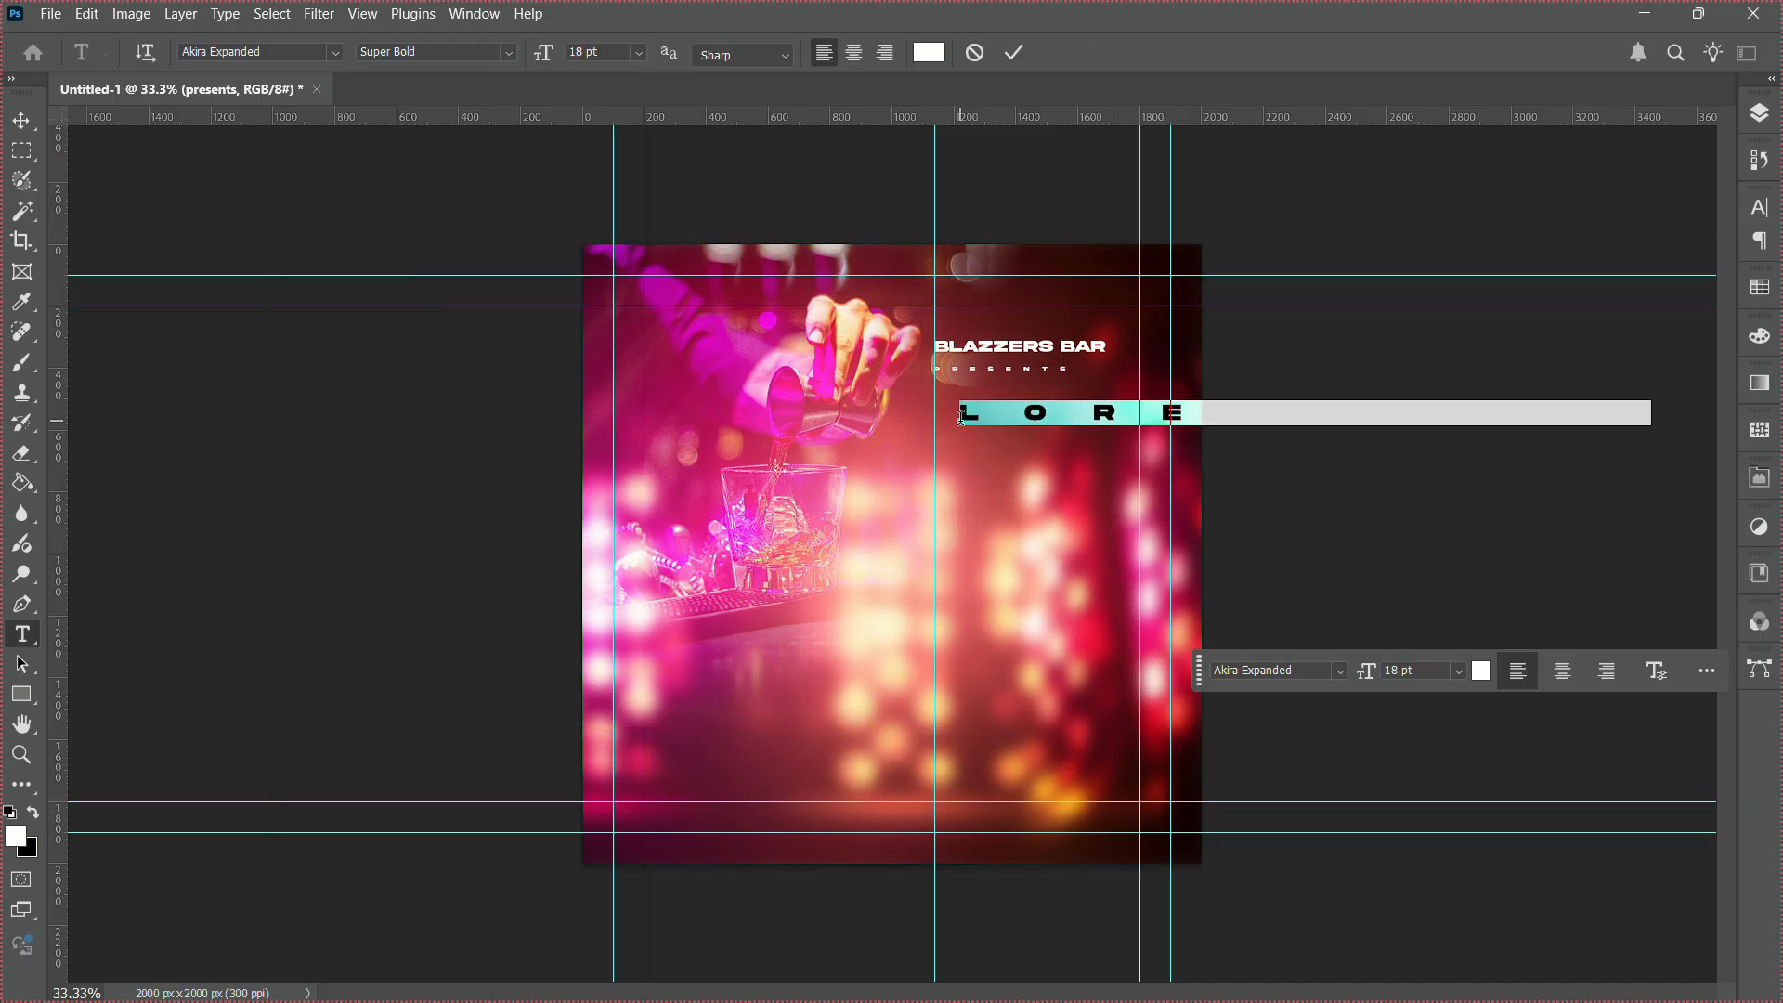
pyautogui.write('FRI')
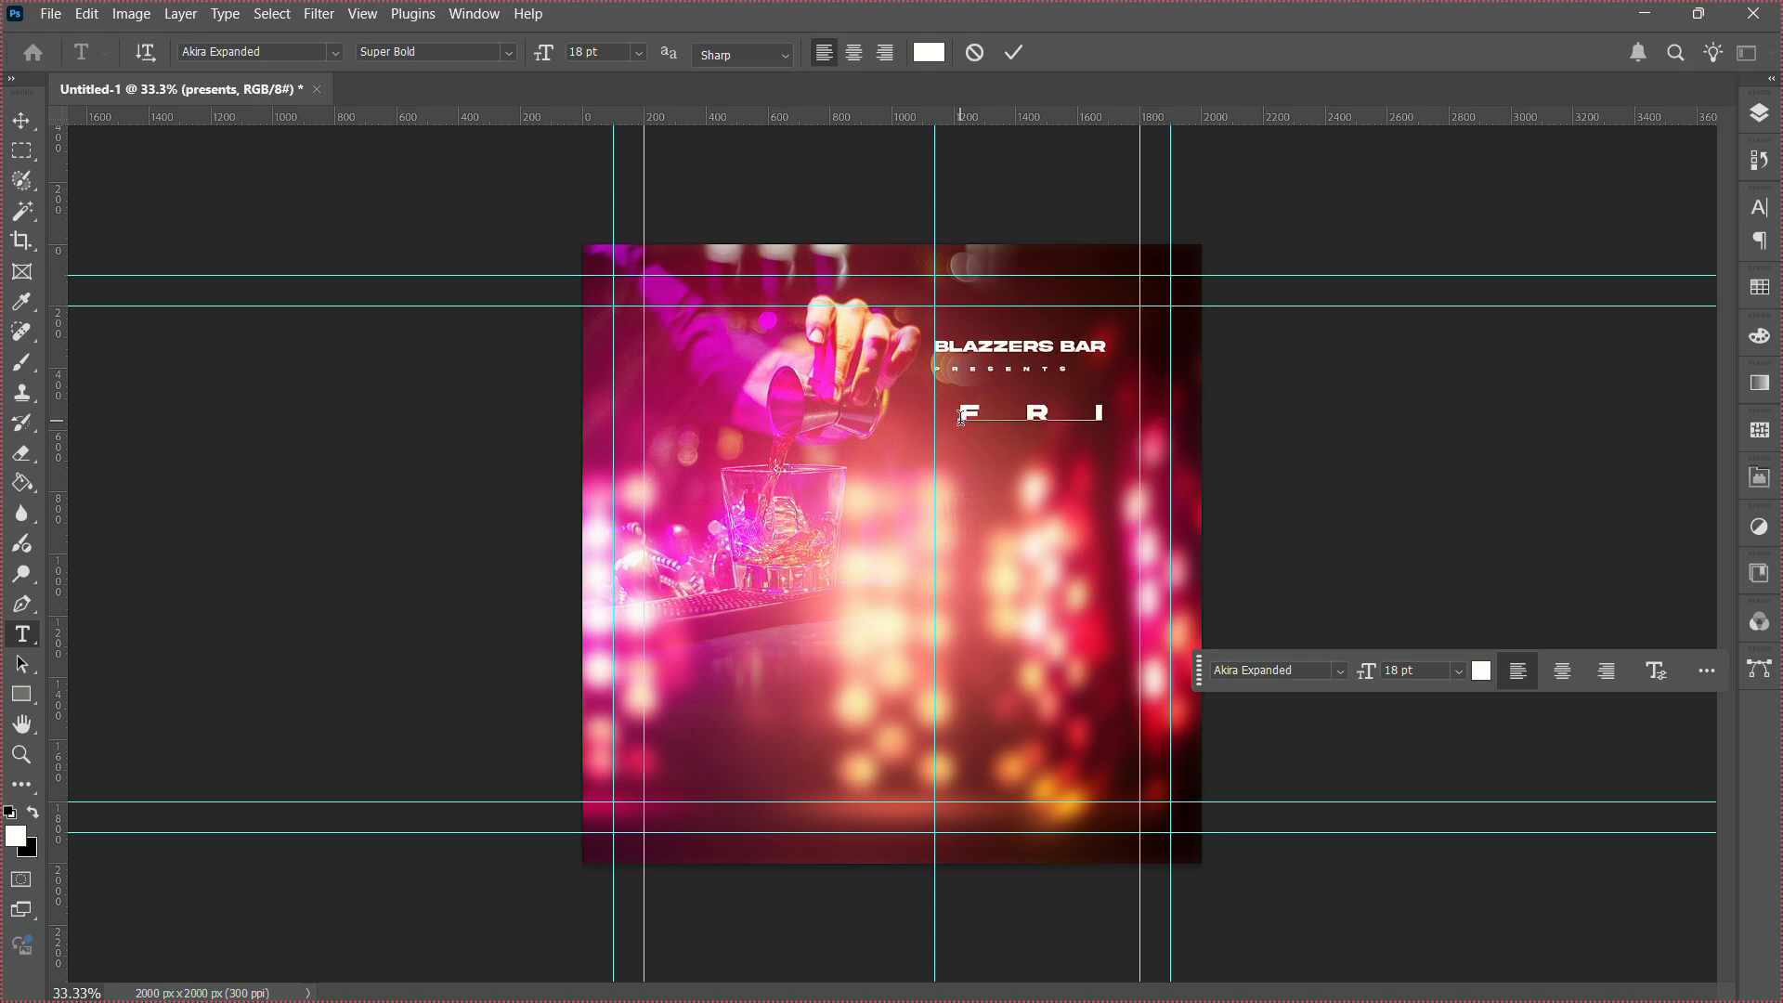
pyautogui.write('D')
pyautogui.hotkey('ctrl', 'a')
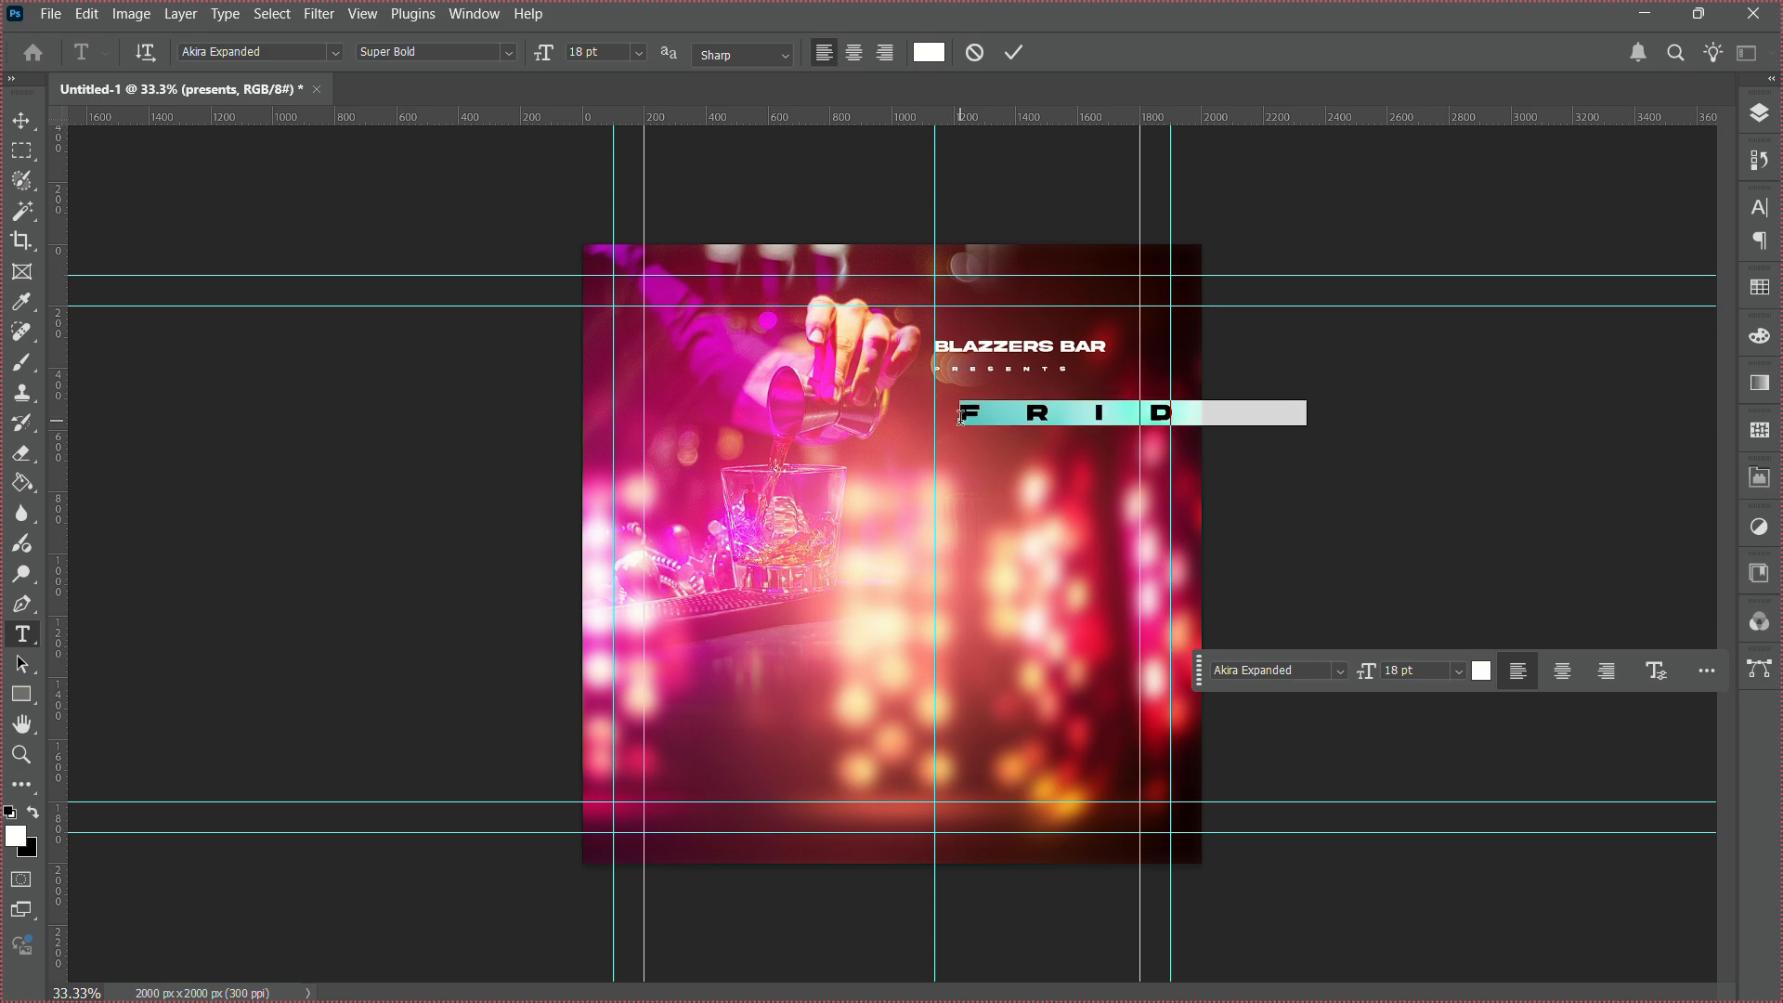
pyautogui.click(1769, 211)
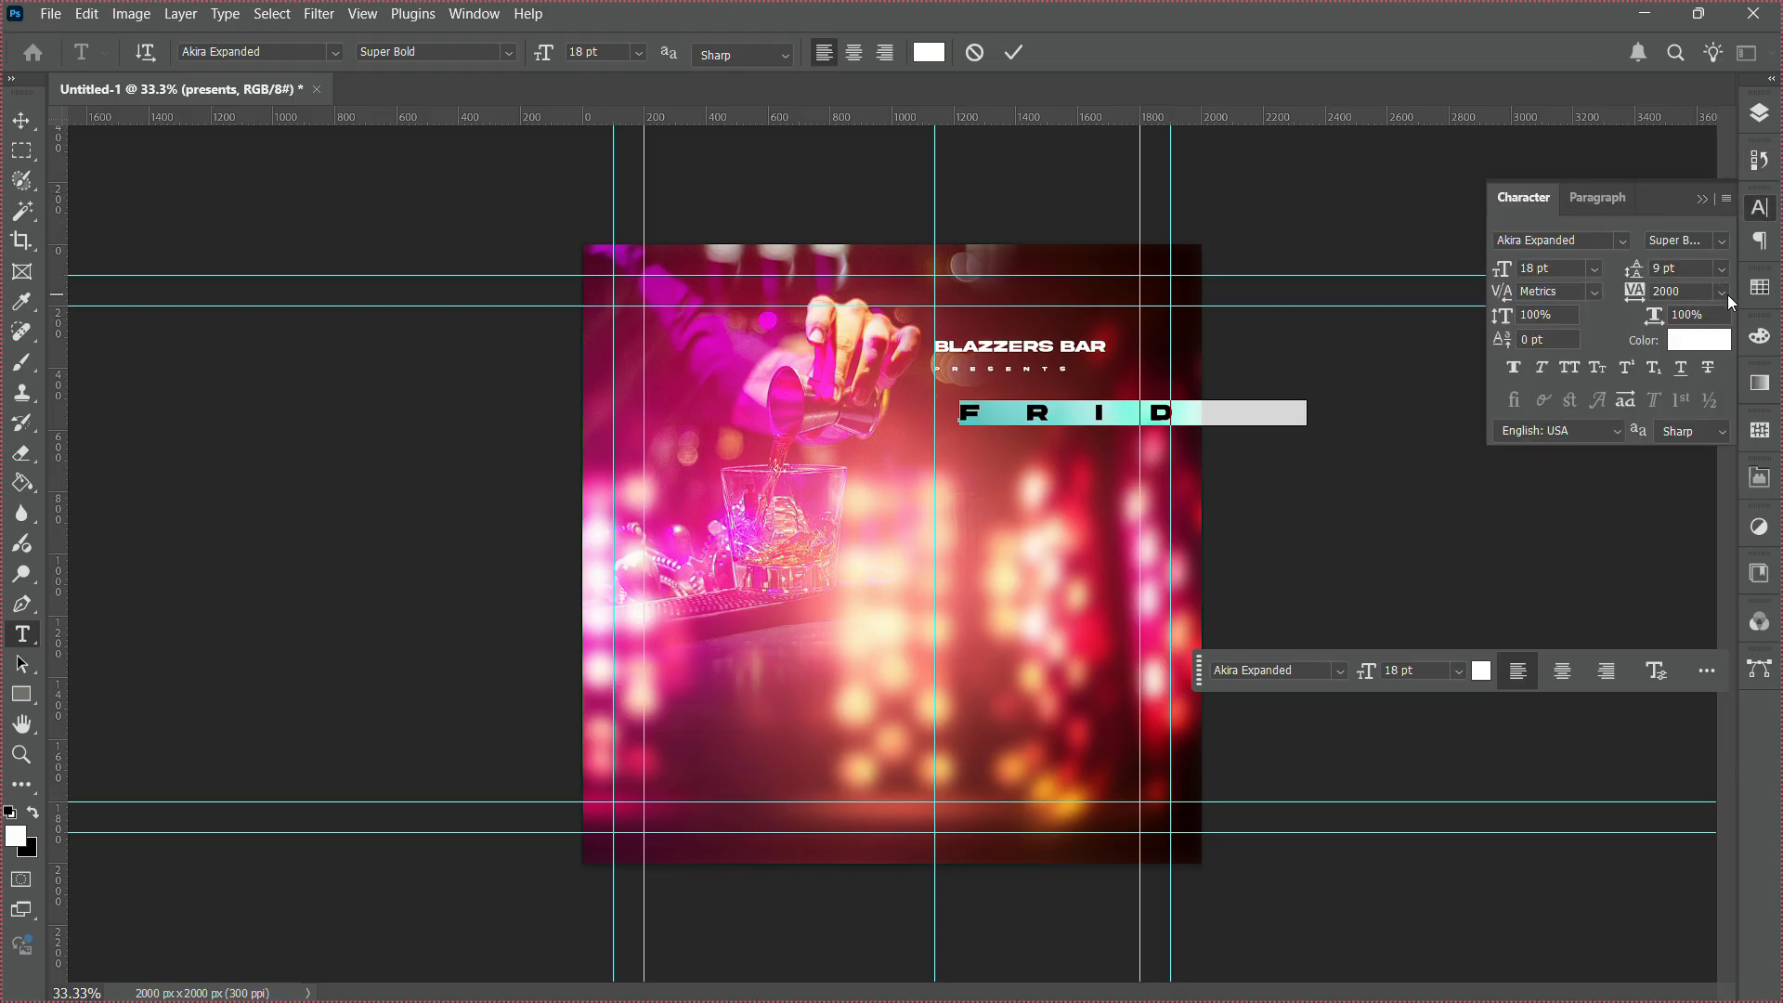
pyautogui.click(1727, 293)
pyautogui.click(1696, 371)
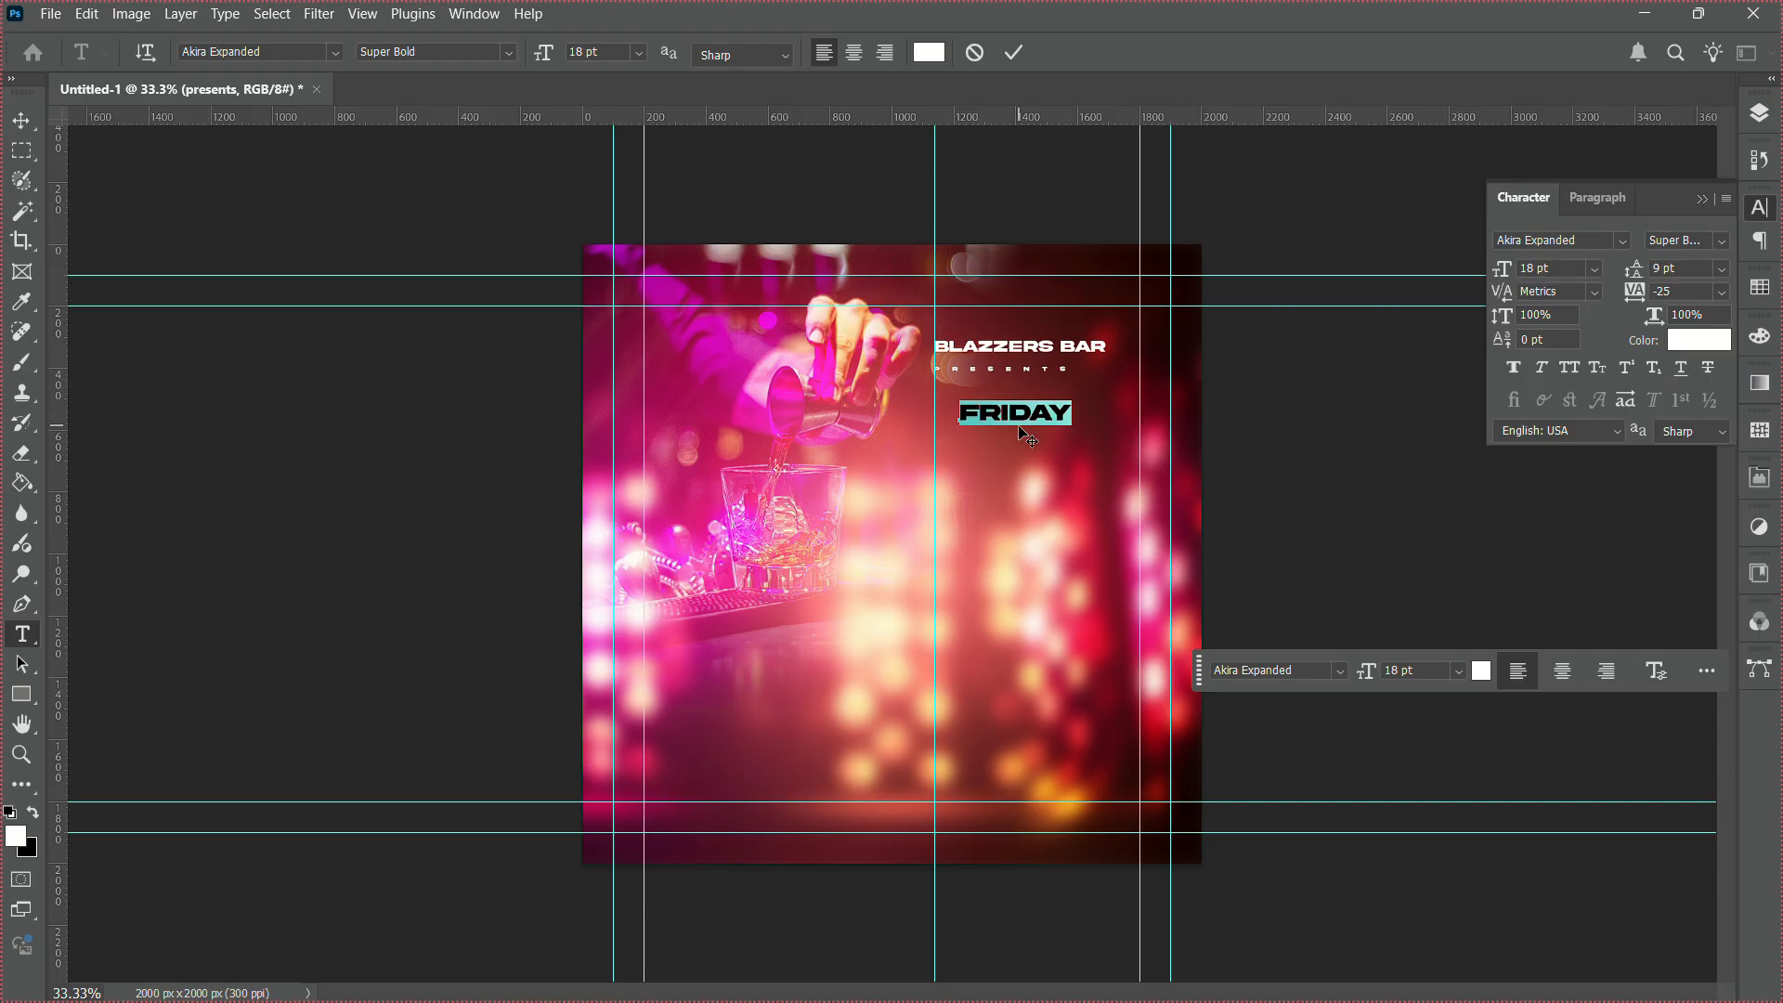
# Align "FRIDAY" with the vertical guide at the title's left edge and enlarge it to about 24 pt.
pyautogui.moveTo(1016, 434); pyautogui.dragTo(1017, 431)
pyautogui.moveTo(977, 445); pyautogui.dragTo(988, 447)
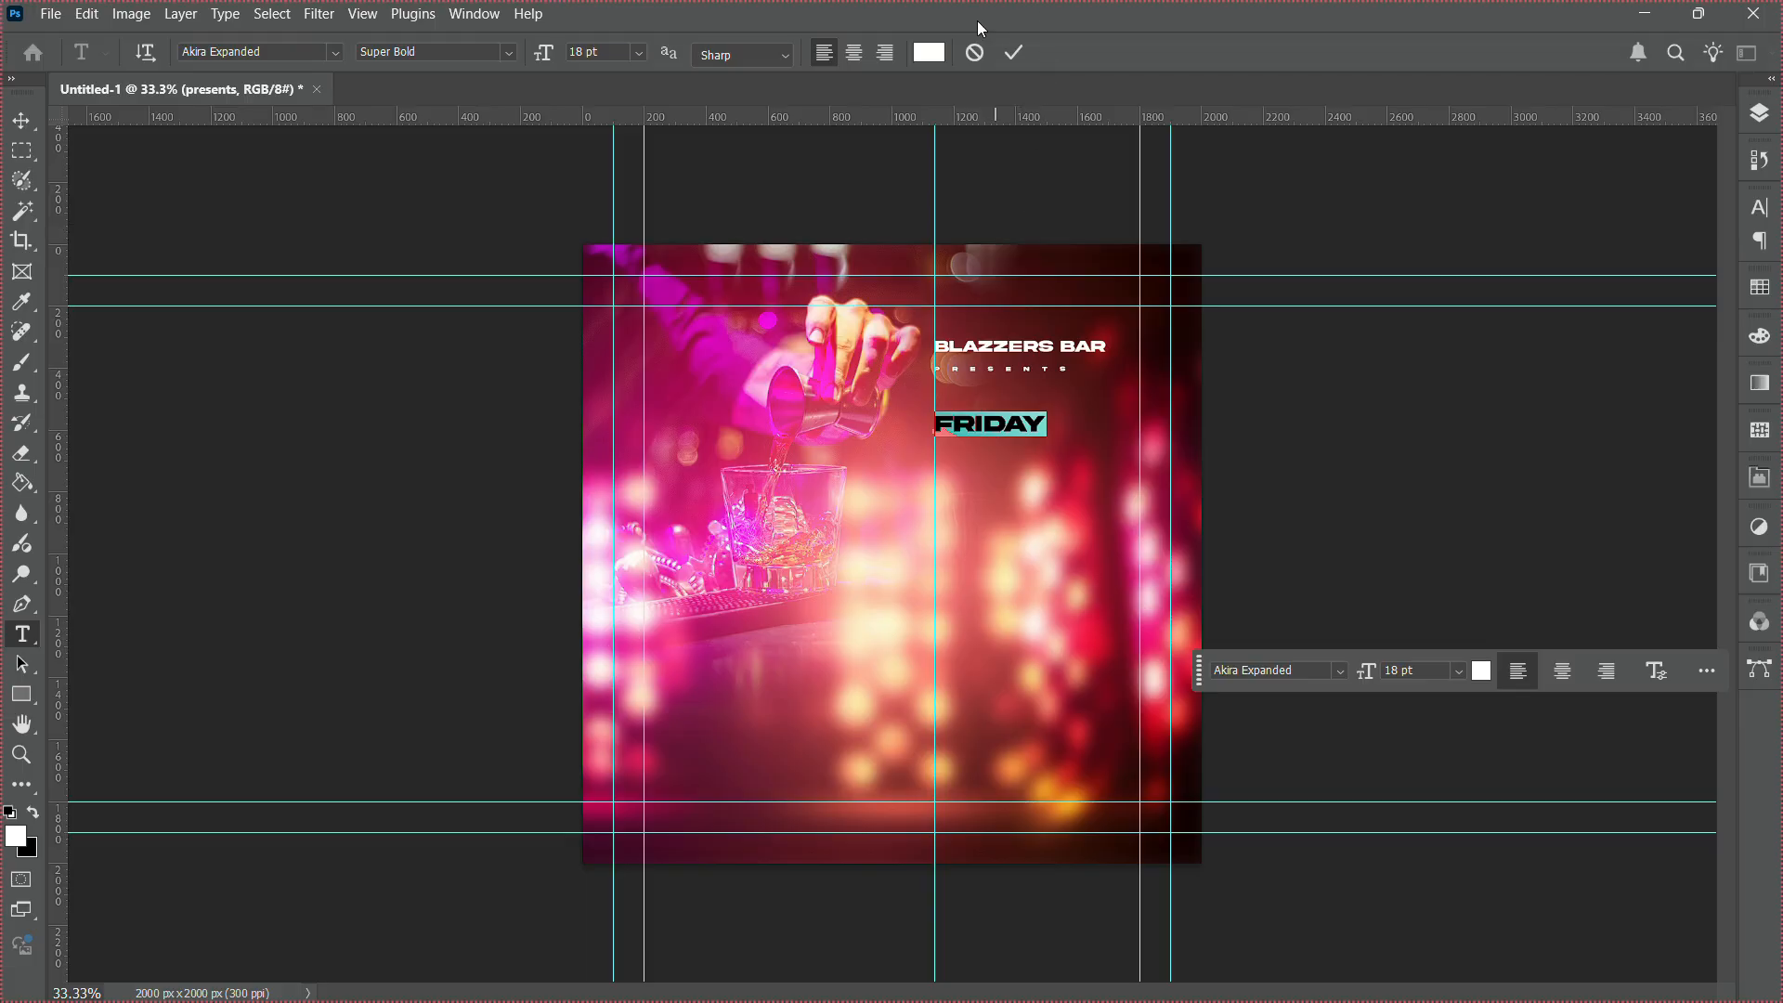
pyautogui.click(25, 127)
pyautogui.hotkey('ctrl', 't')
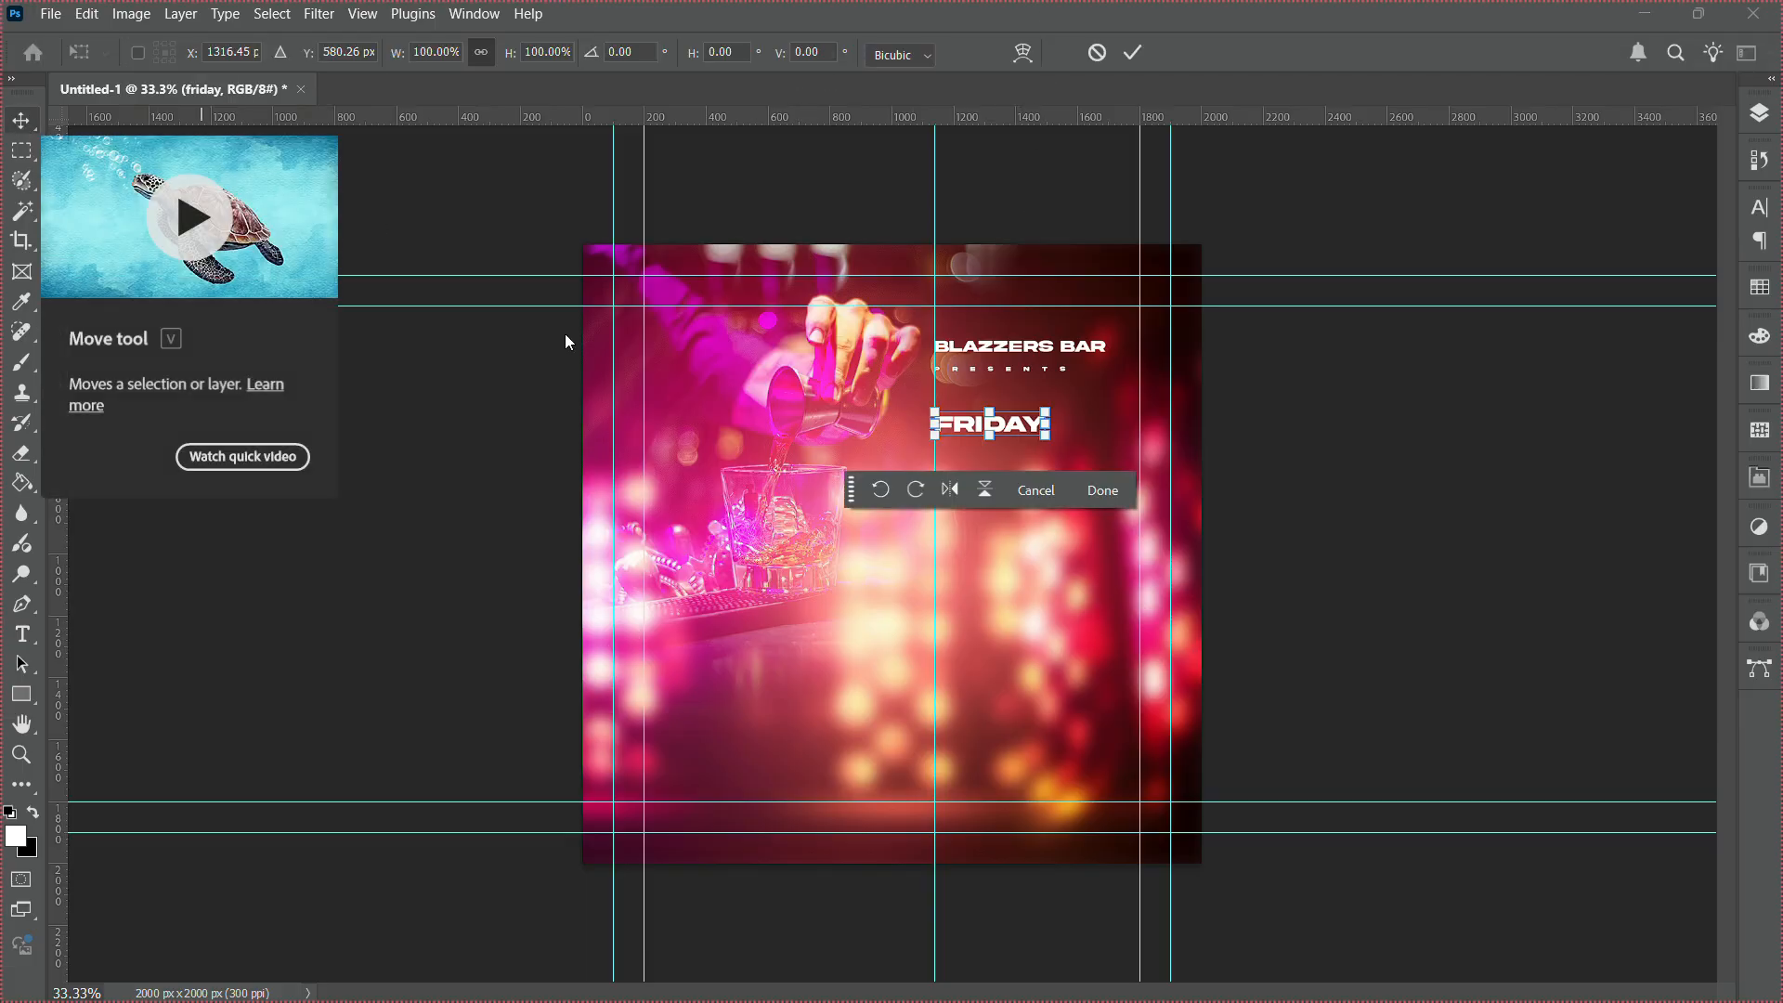
pyautogui.moveTo(1047, 437); pyautogui.dragTo(1089, 450)
pyautogui.press('Return')
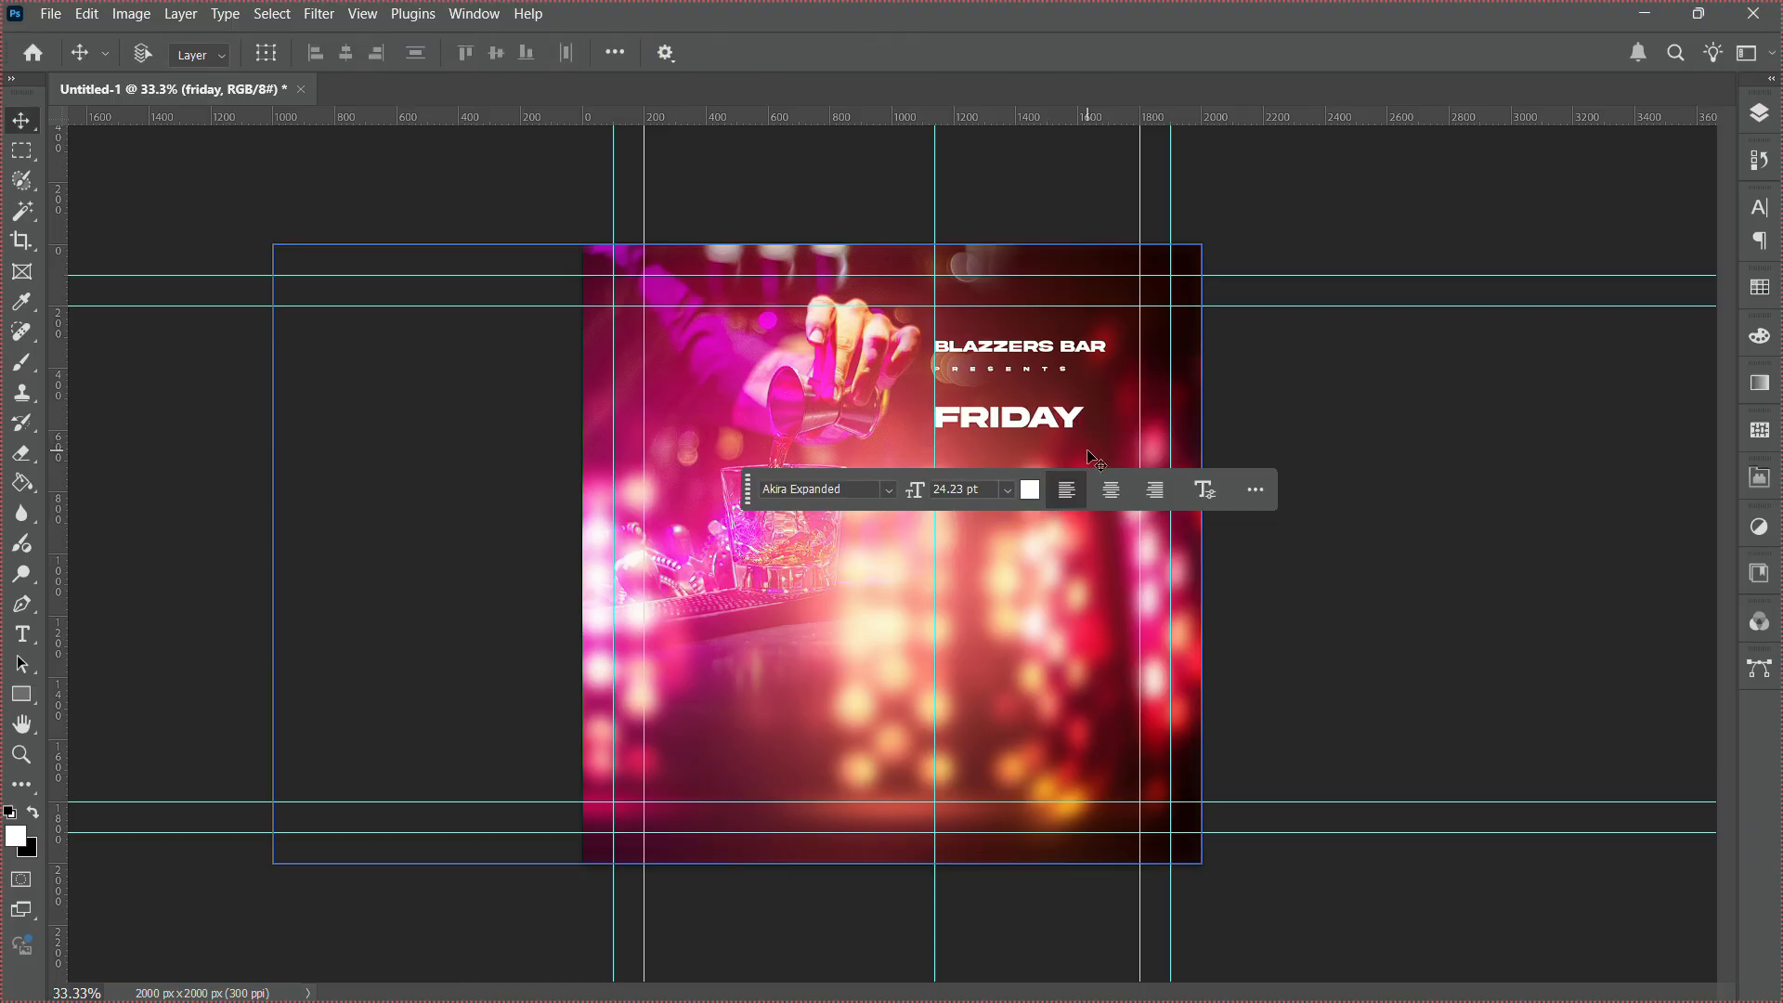
# Duplicate "FRIDAY" further down the flyer and change the copy's text to "ROLL OUT" on two lines.
pyautogui.hotkey('ctrl', 'j')
pyautogui.moveTo(1027, 423); pyautogui.dragTo(1049, 527)
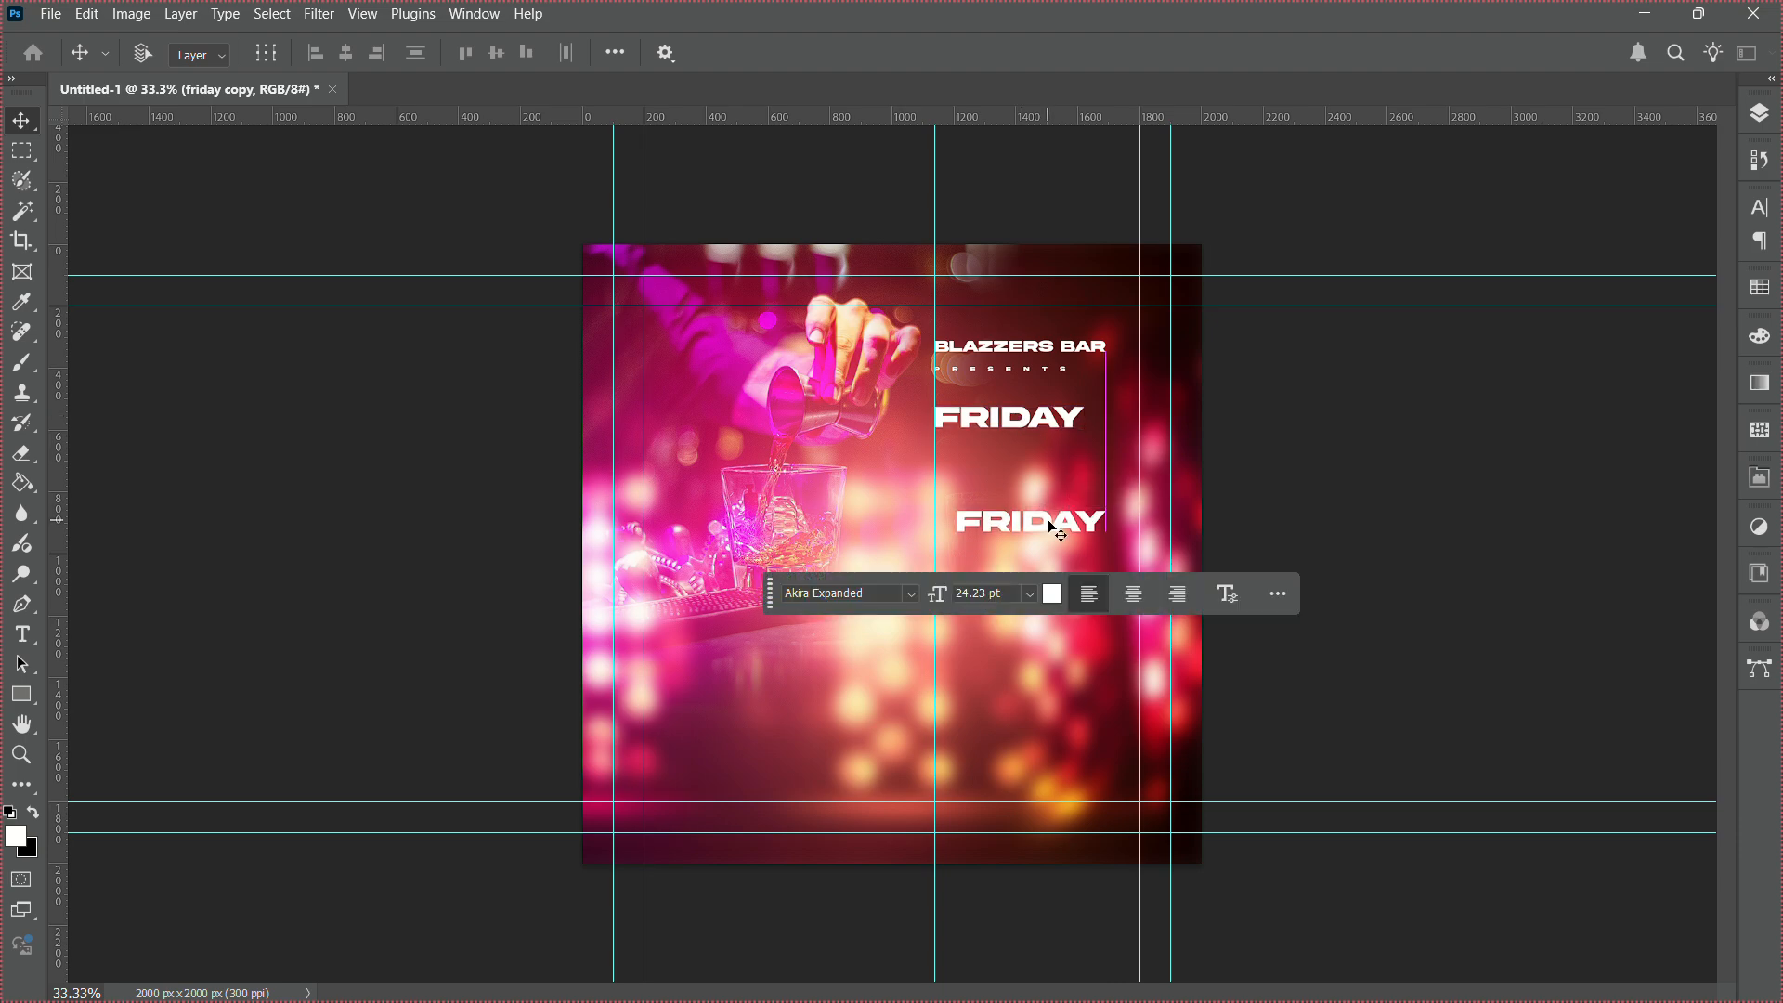
pyautogui.doubleClick(1049, 525)
pyautogui.write('R')
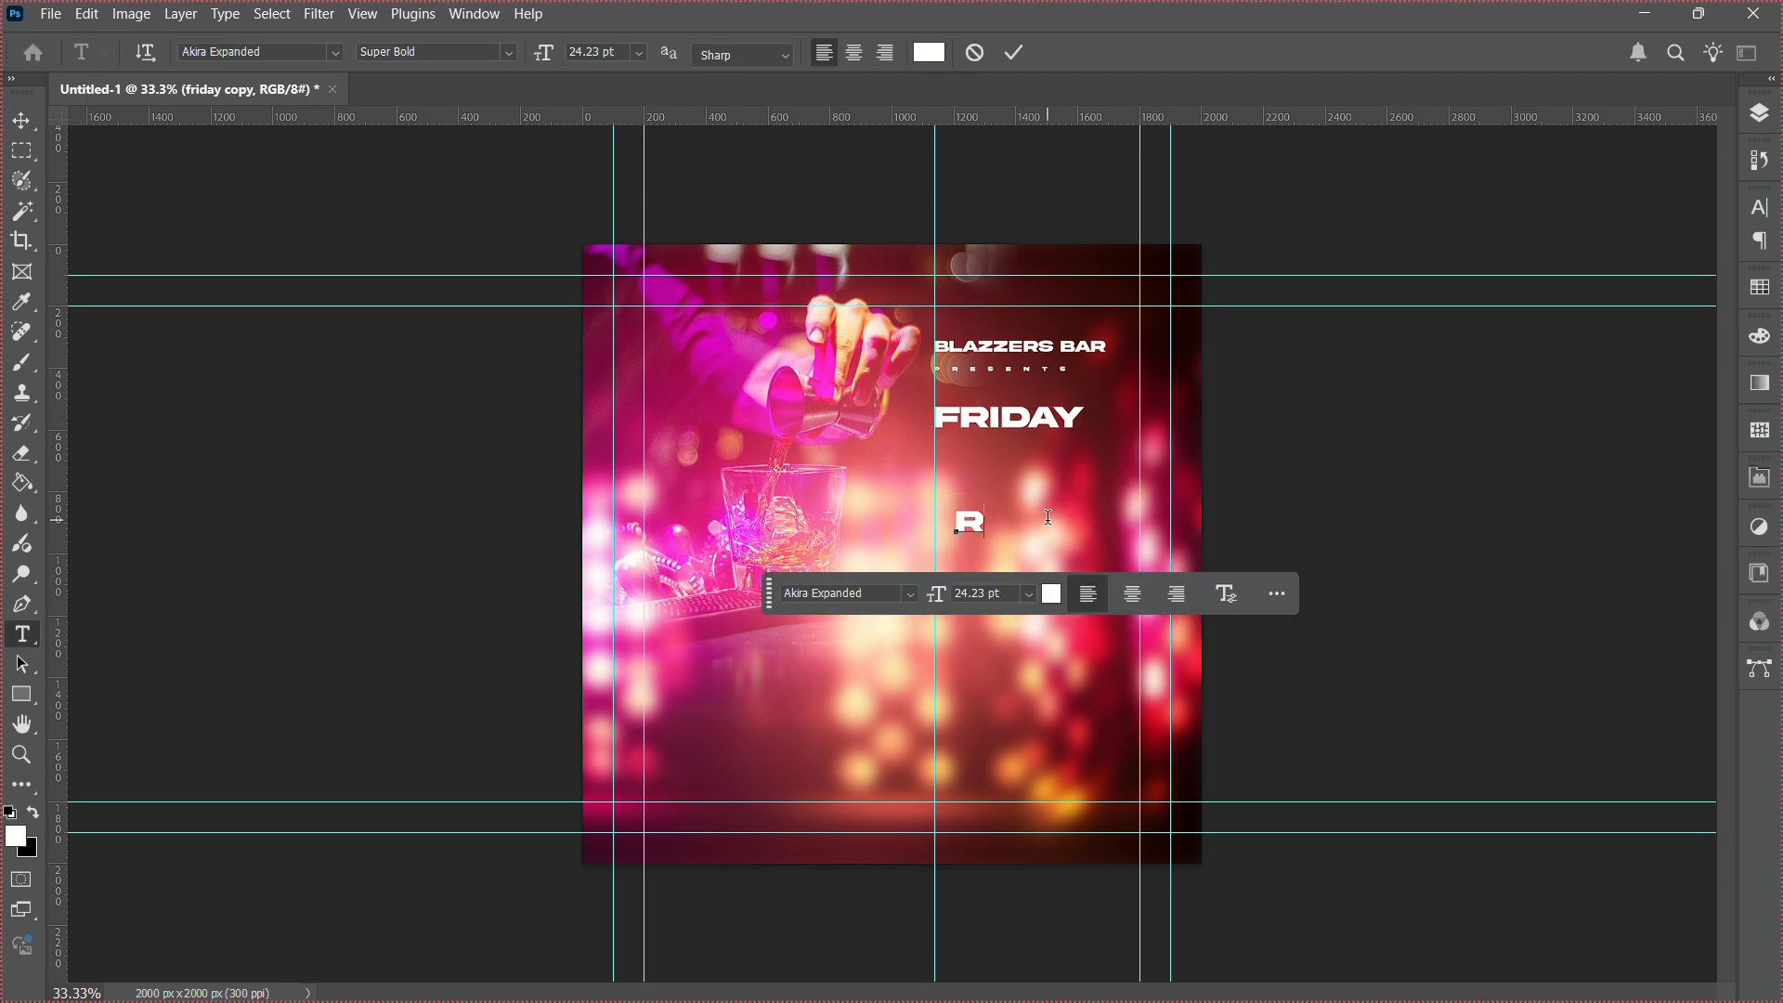
pyautogui.write('IOL')
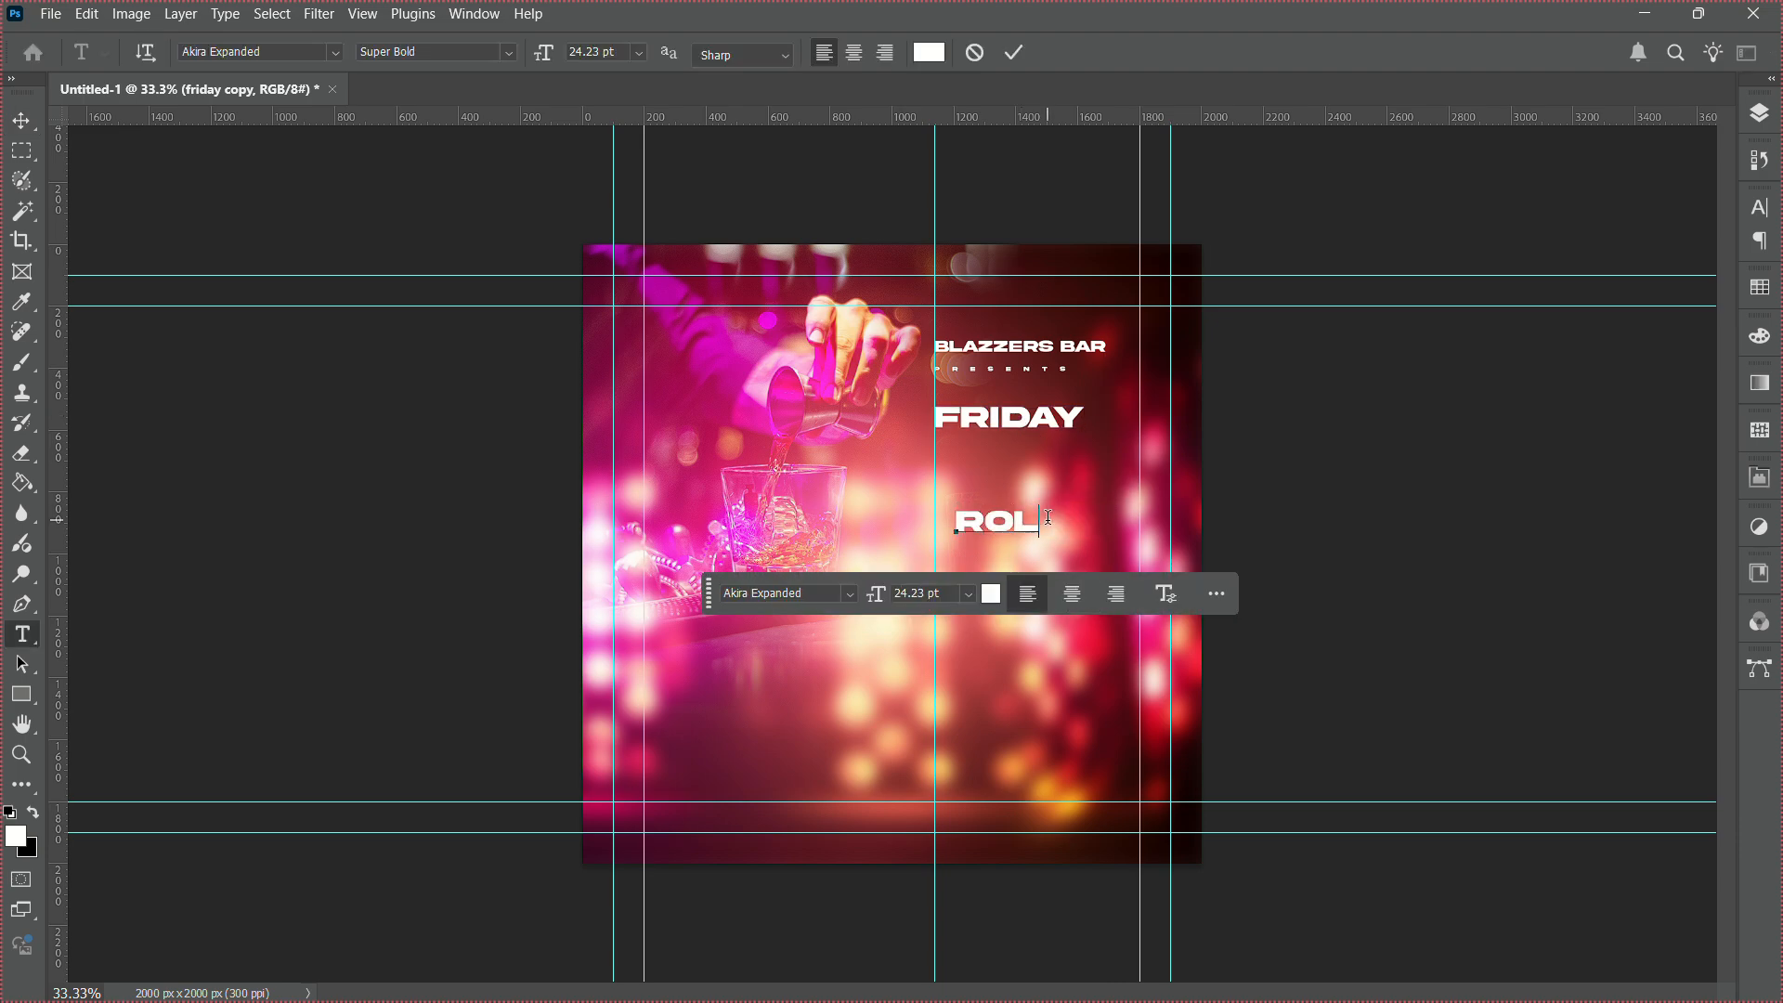
pyautogui.write('LOUT')
# Change the font of the whole "ROLL OUT" text to Blacklisted Regular.
pyautogui.hotkey('ctrl', 'a')
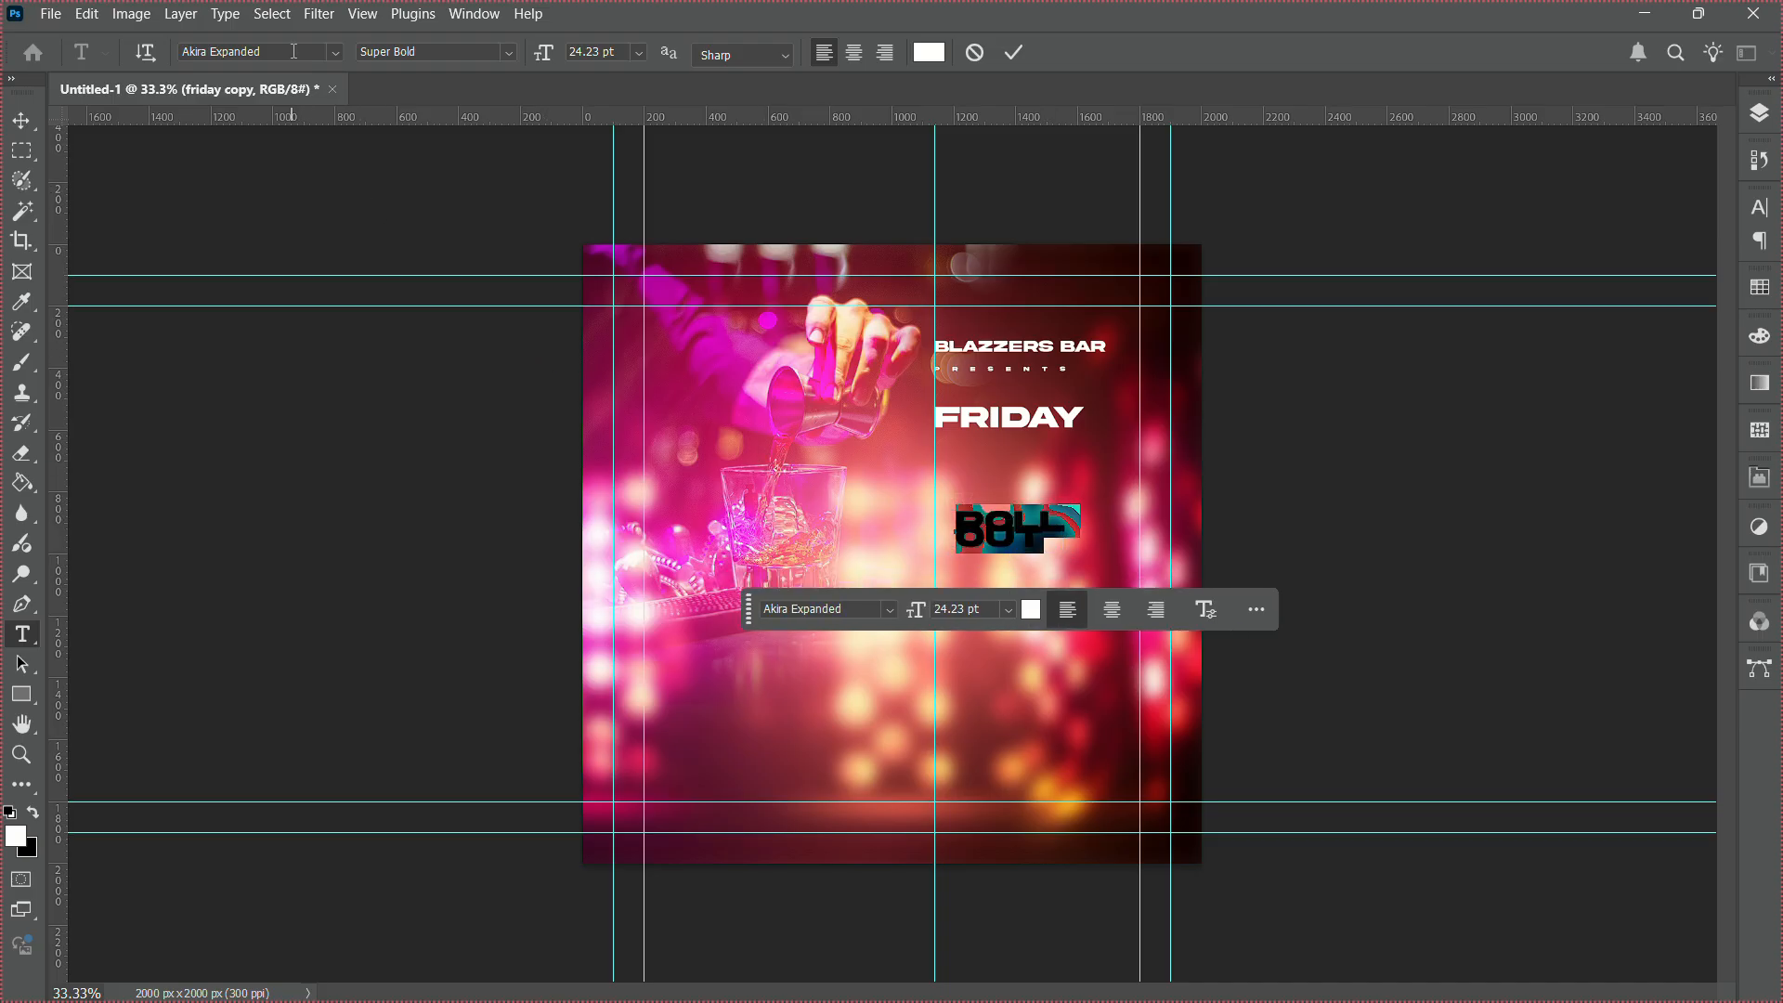
pyautogui.click(294, 52)
pyautogui.write('bl')
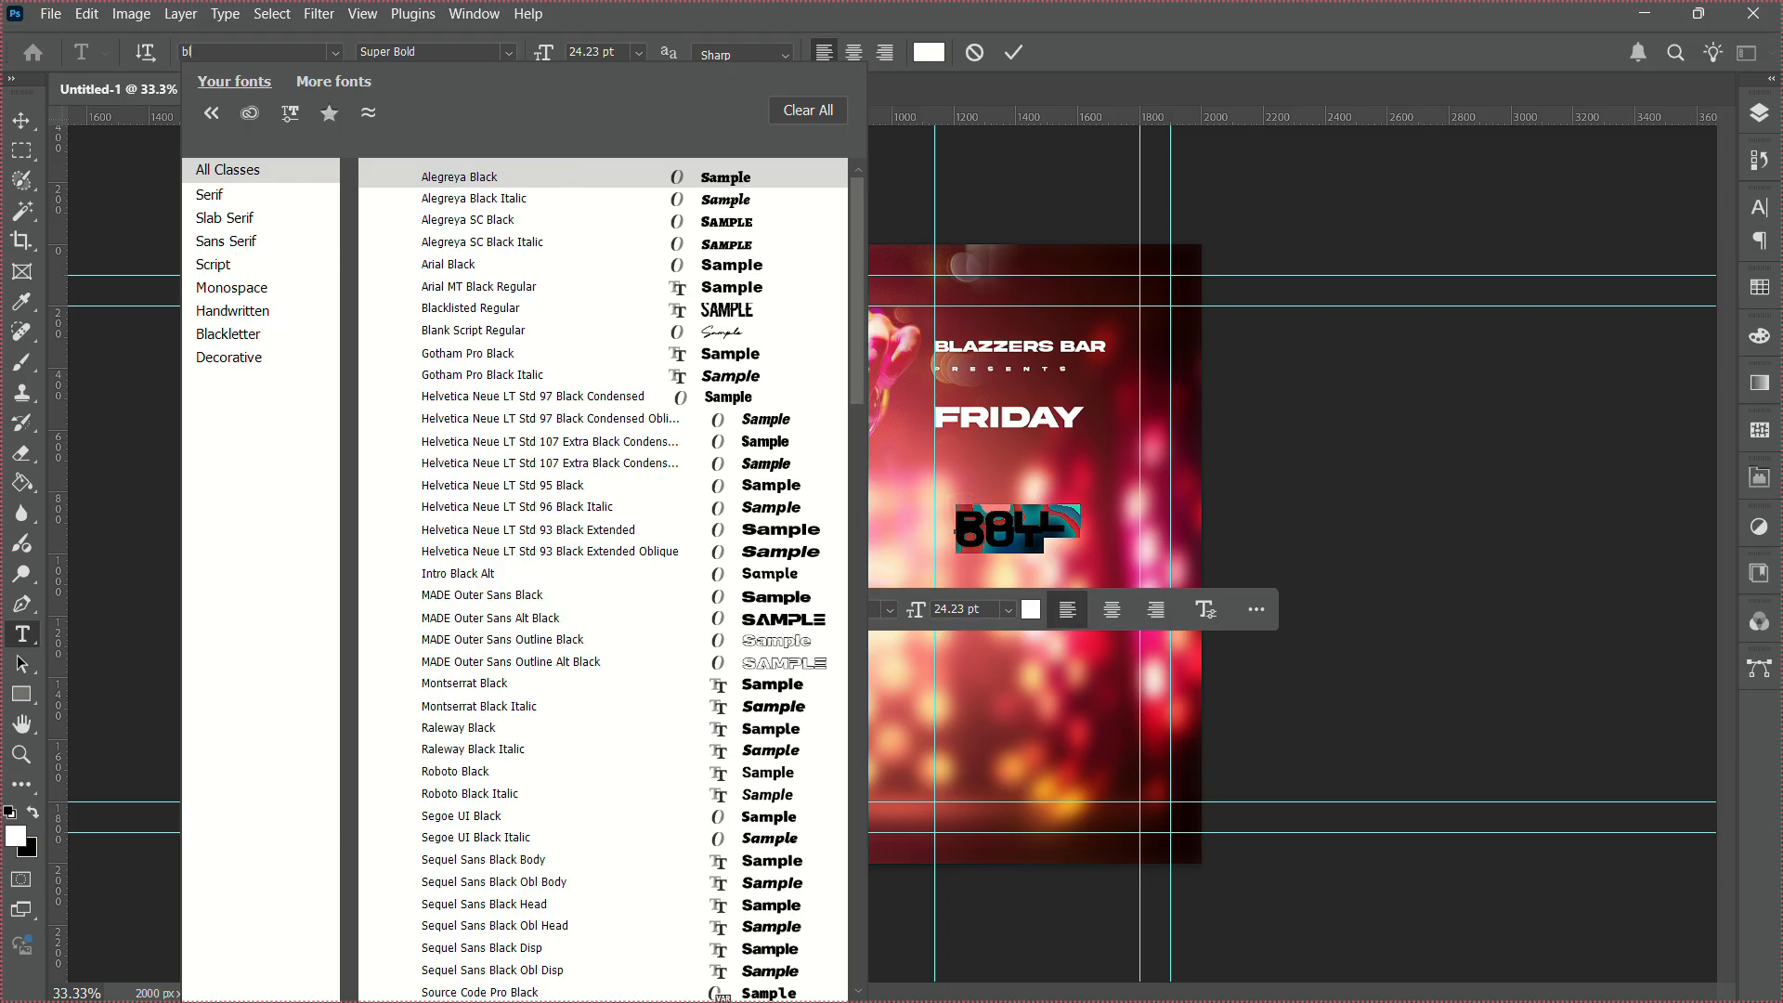
pyautogui.write('ack')
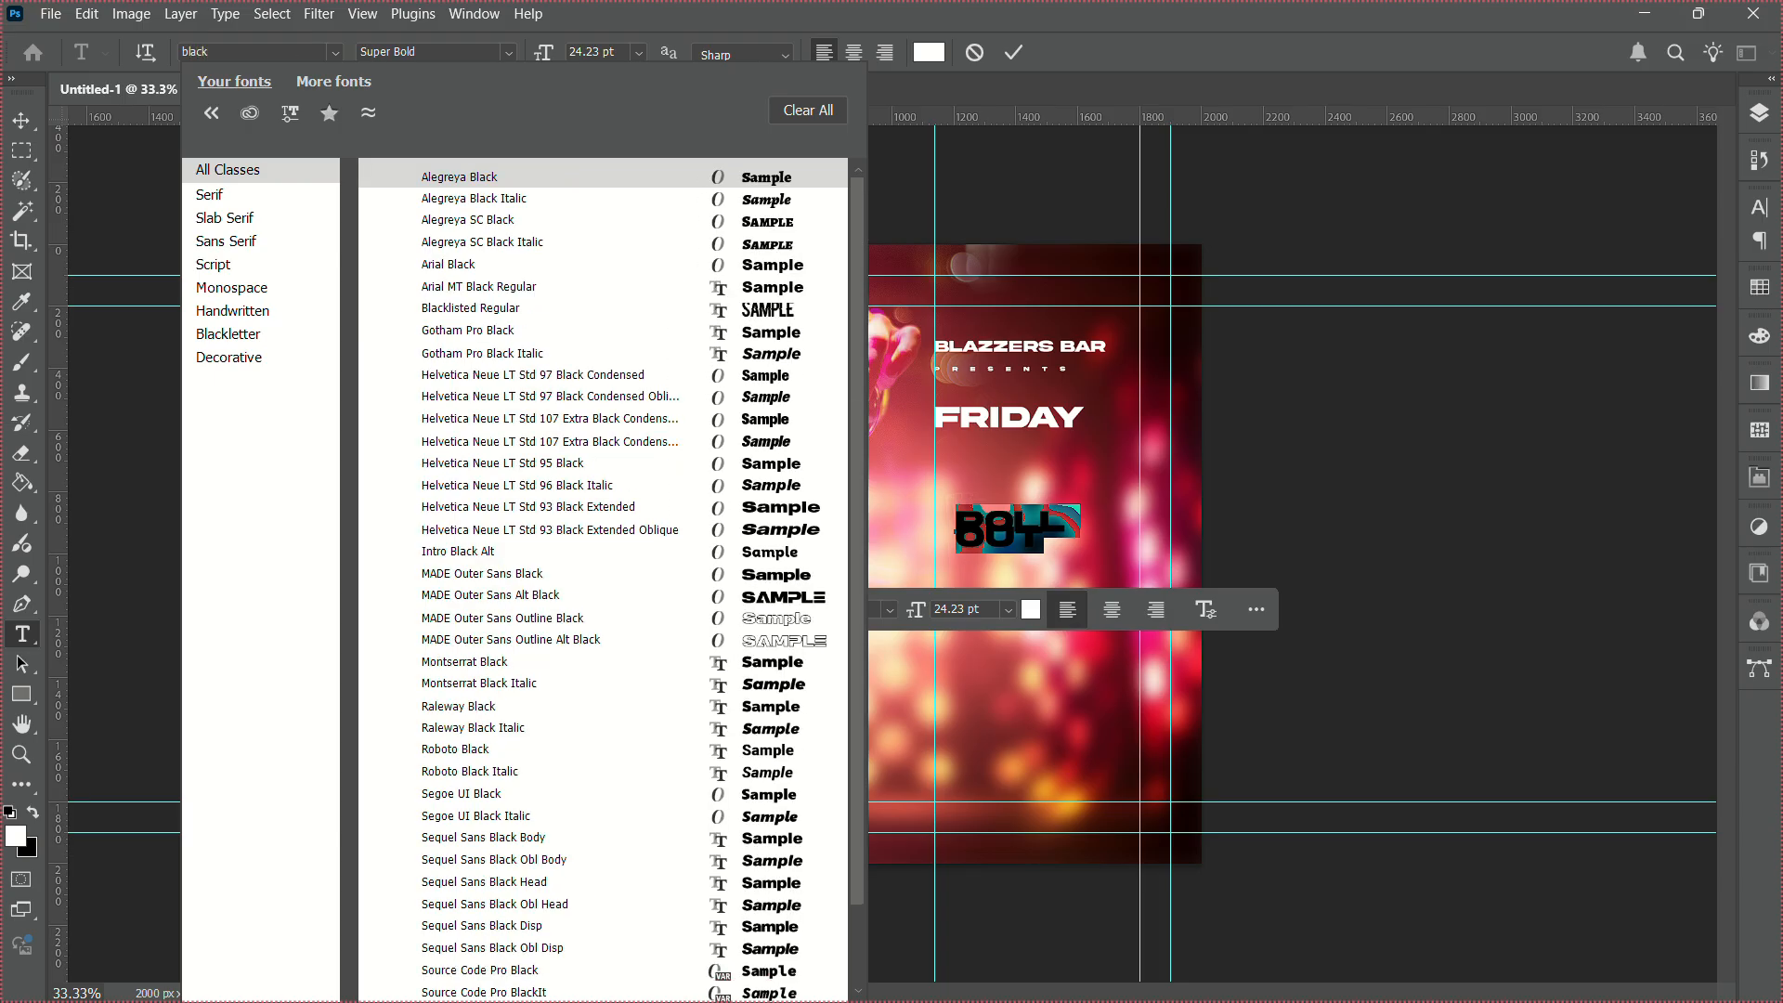
pyautogui.write('l')
pyautogui.write('isted')
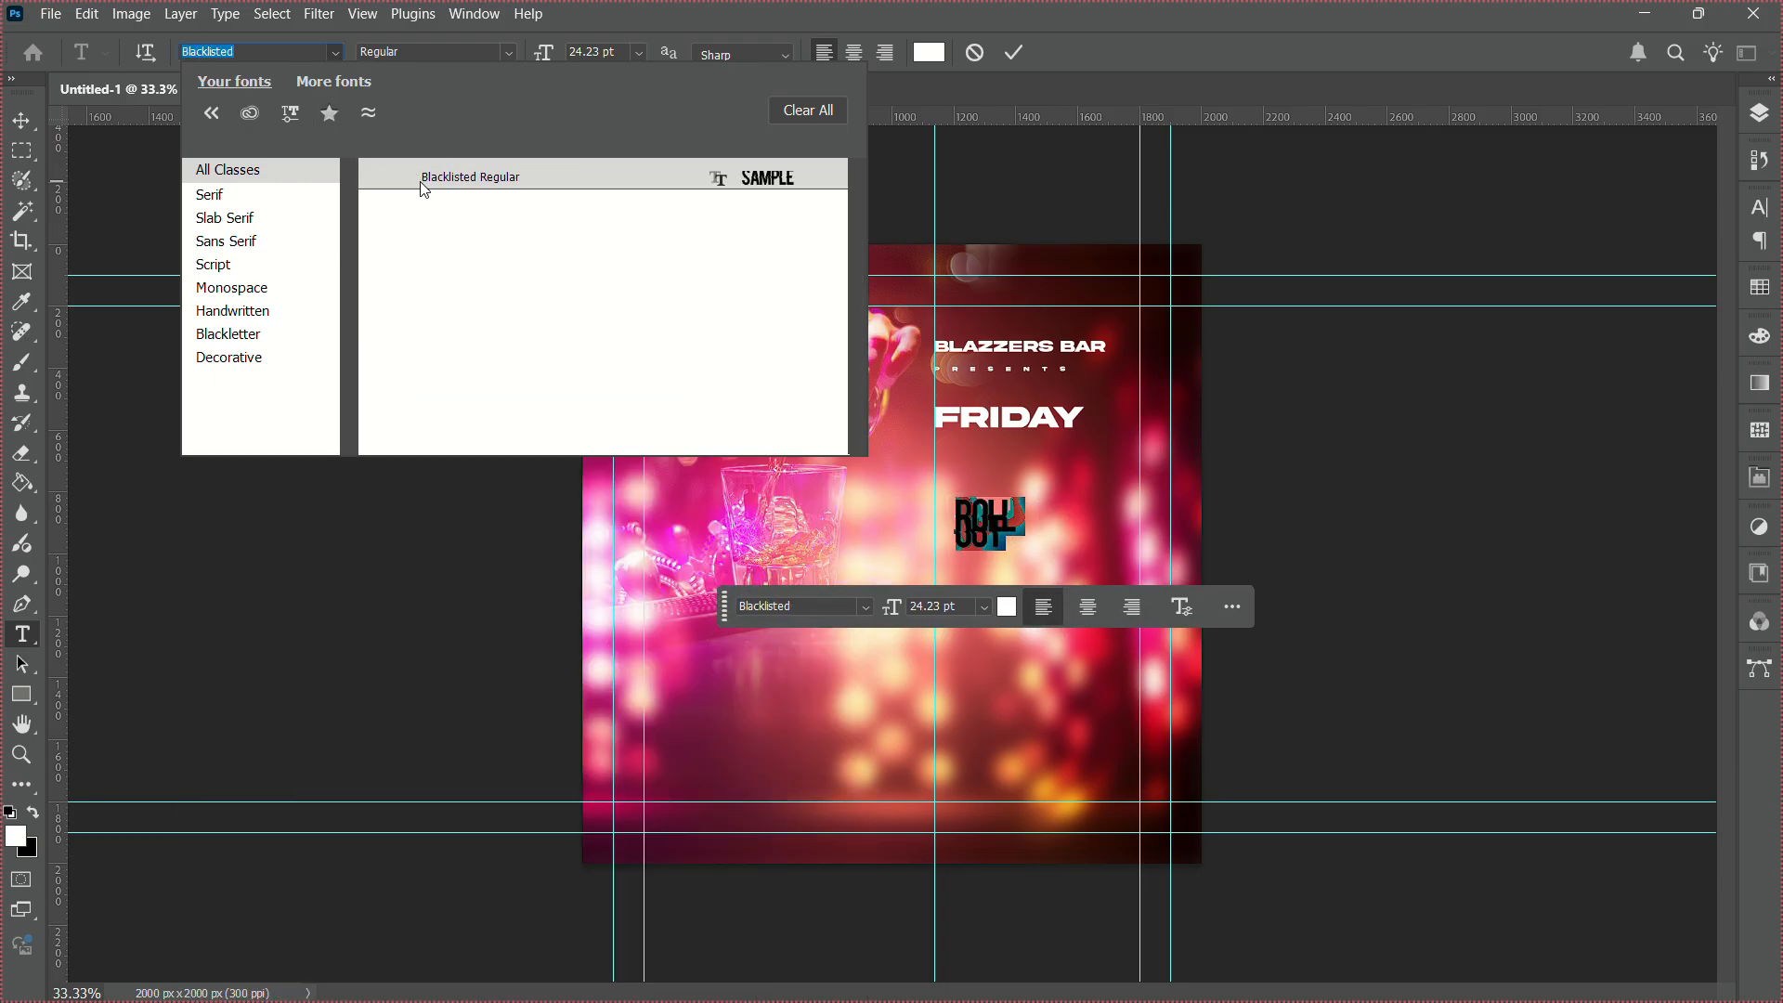
pyautogui.click(421, 181)
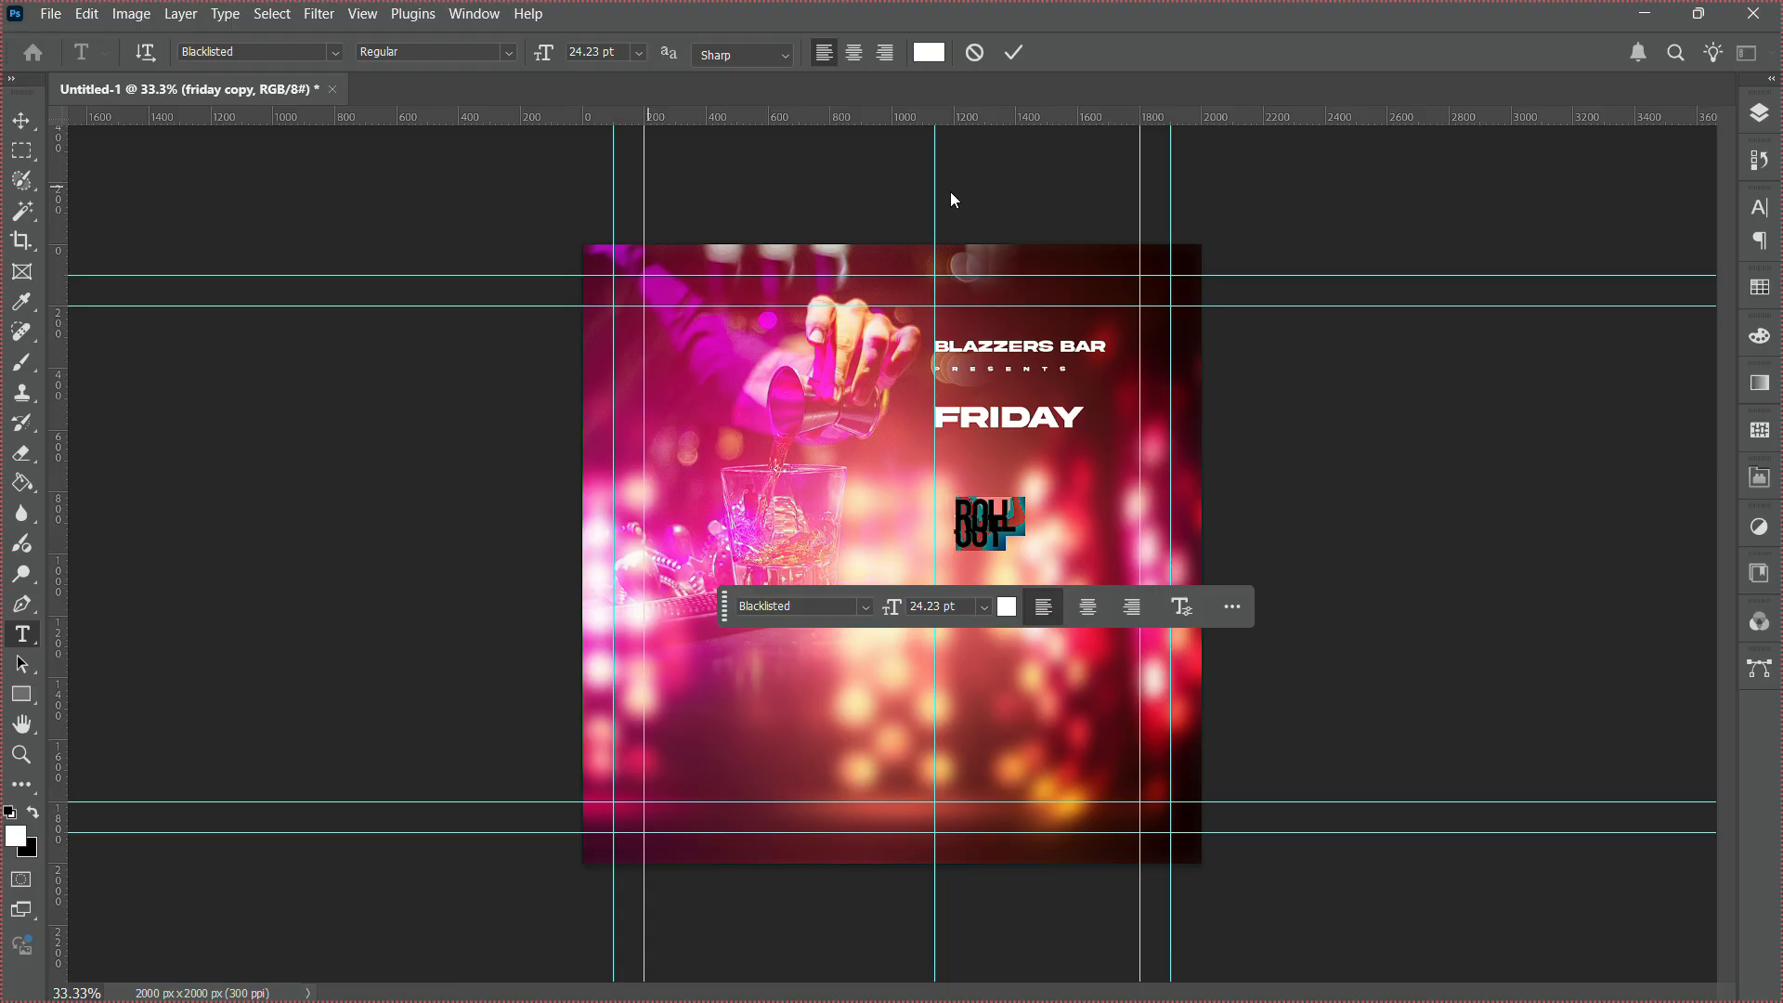
# Set the leading of the "ROLL OUT" text to 27 pt so its two lines separate.
pyautogui.click(1768, 220)
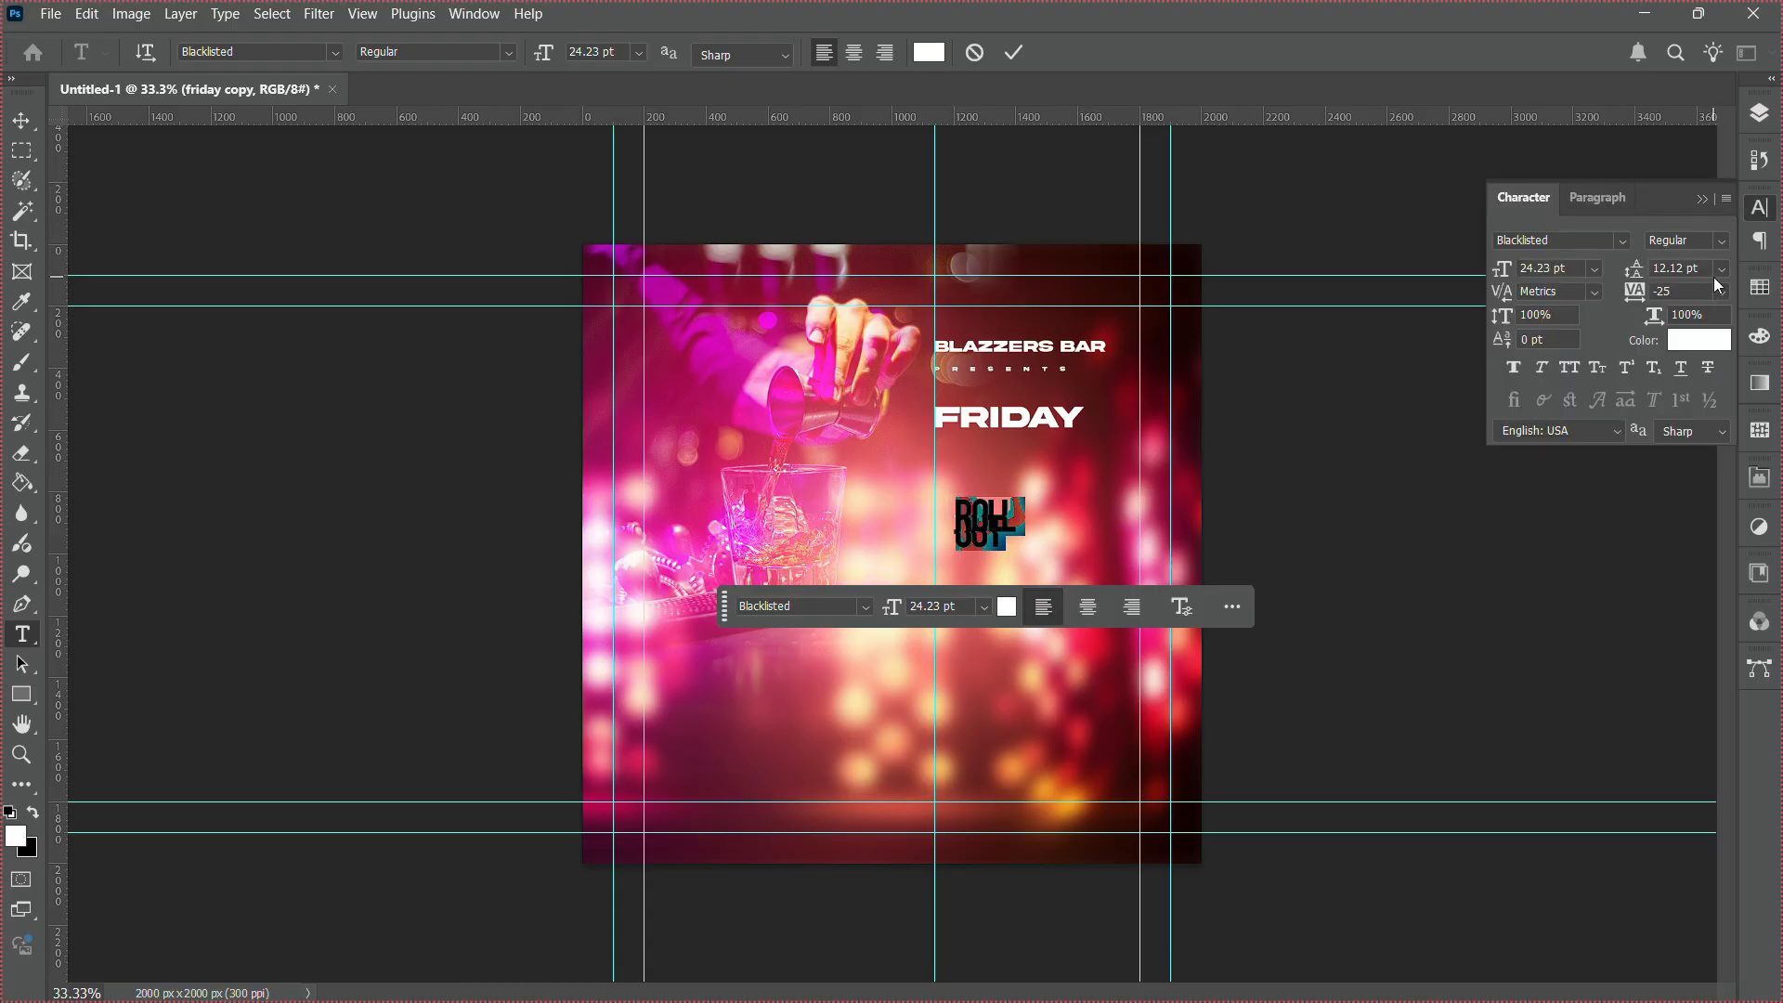
pyautogui.click(1721, 272)
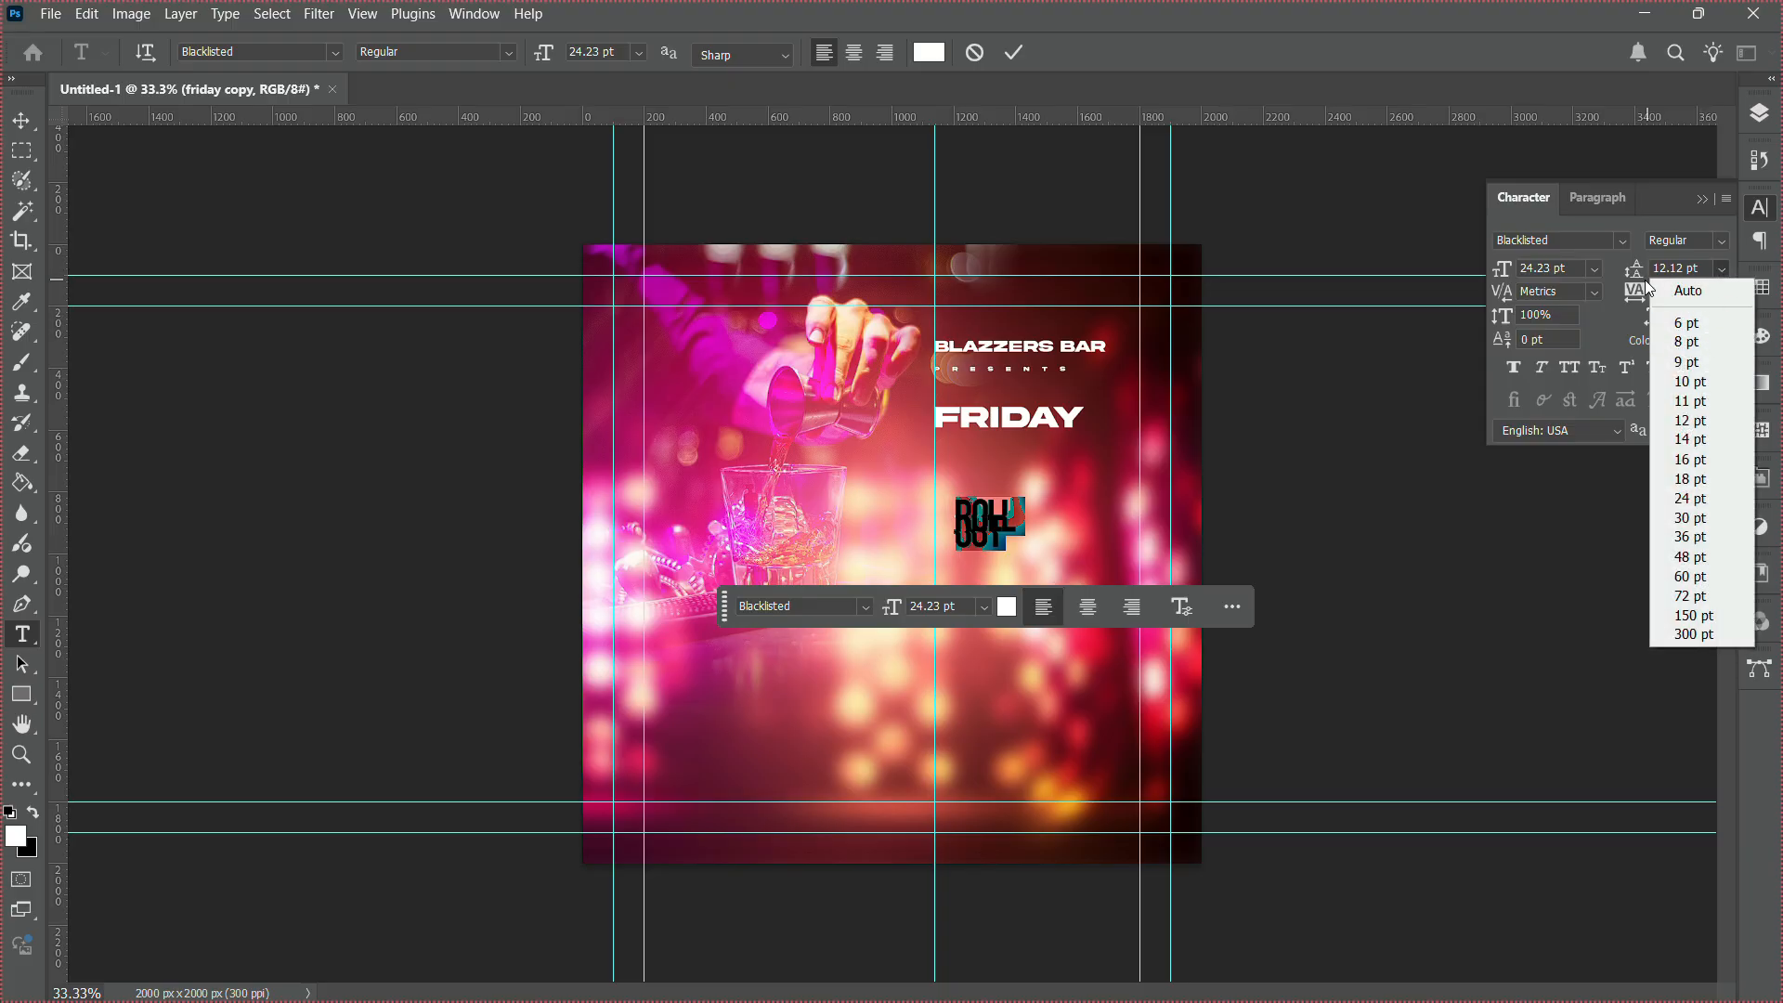
pyautogui.click(1685, 518)
pyautogui.click(1721, 269)
pyautogui.click(1693, 505)
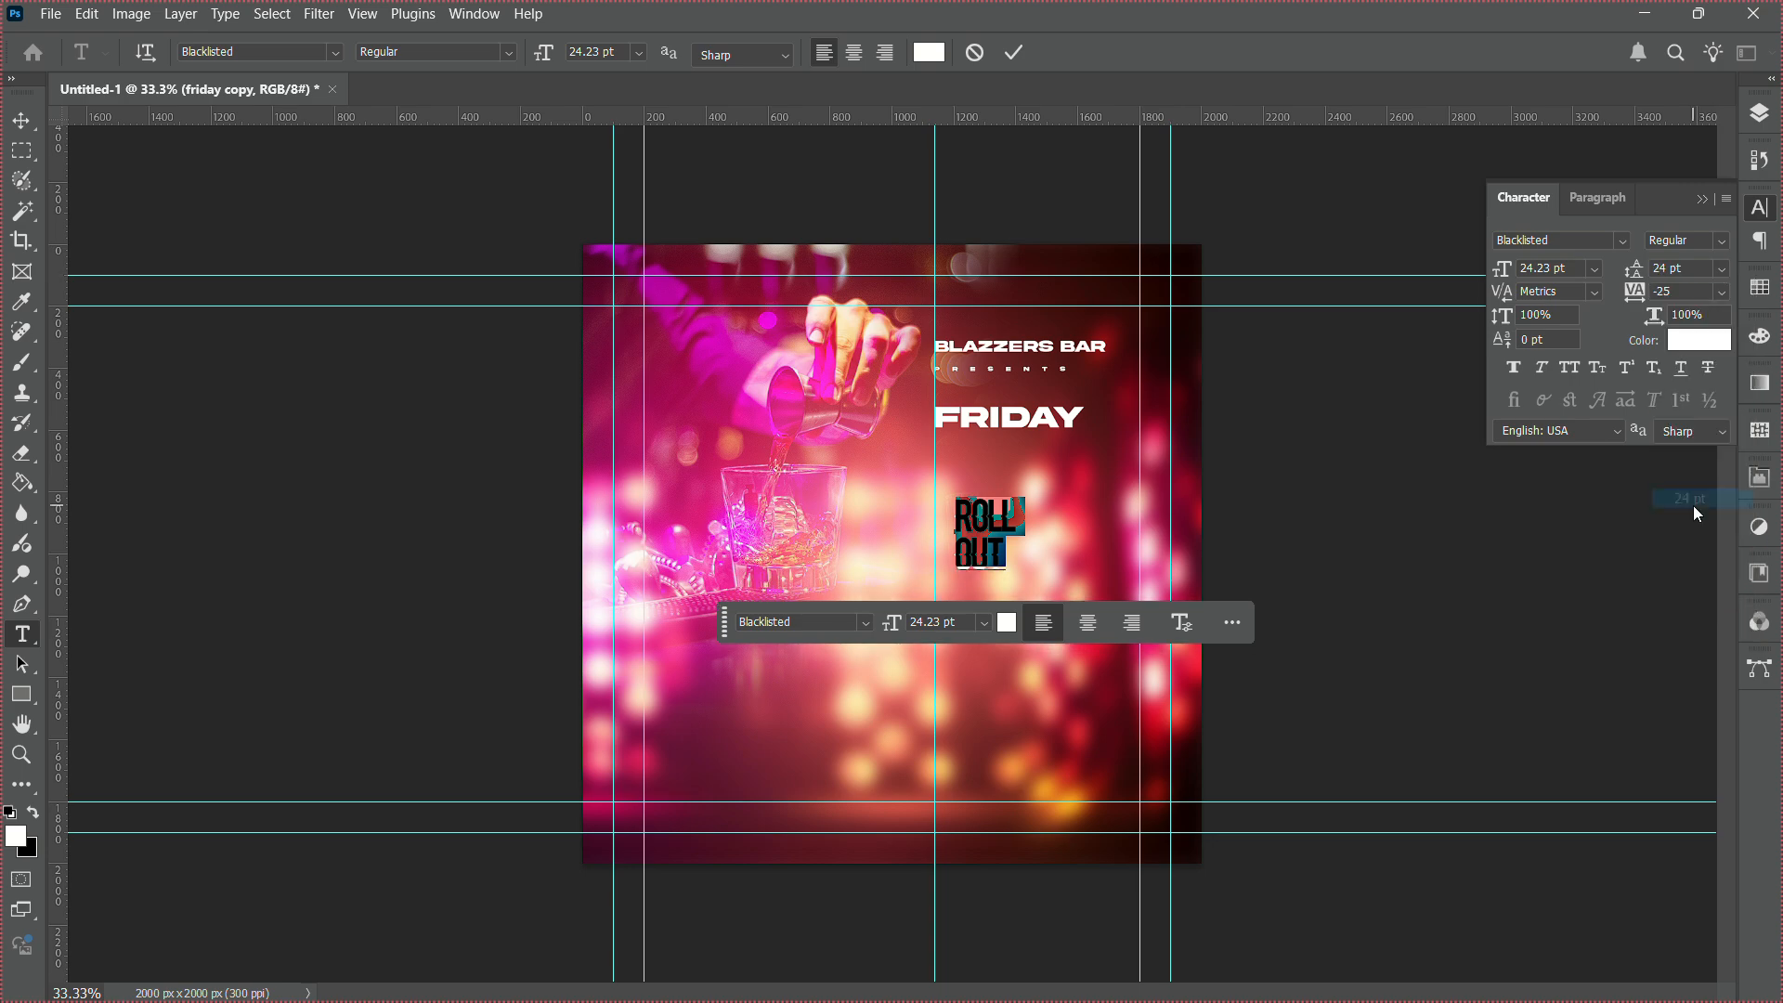
pyautogui.write('27')
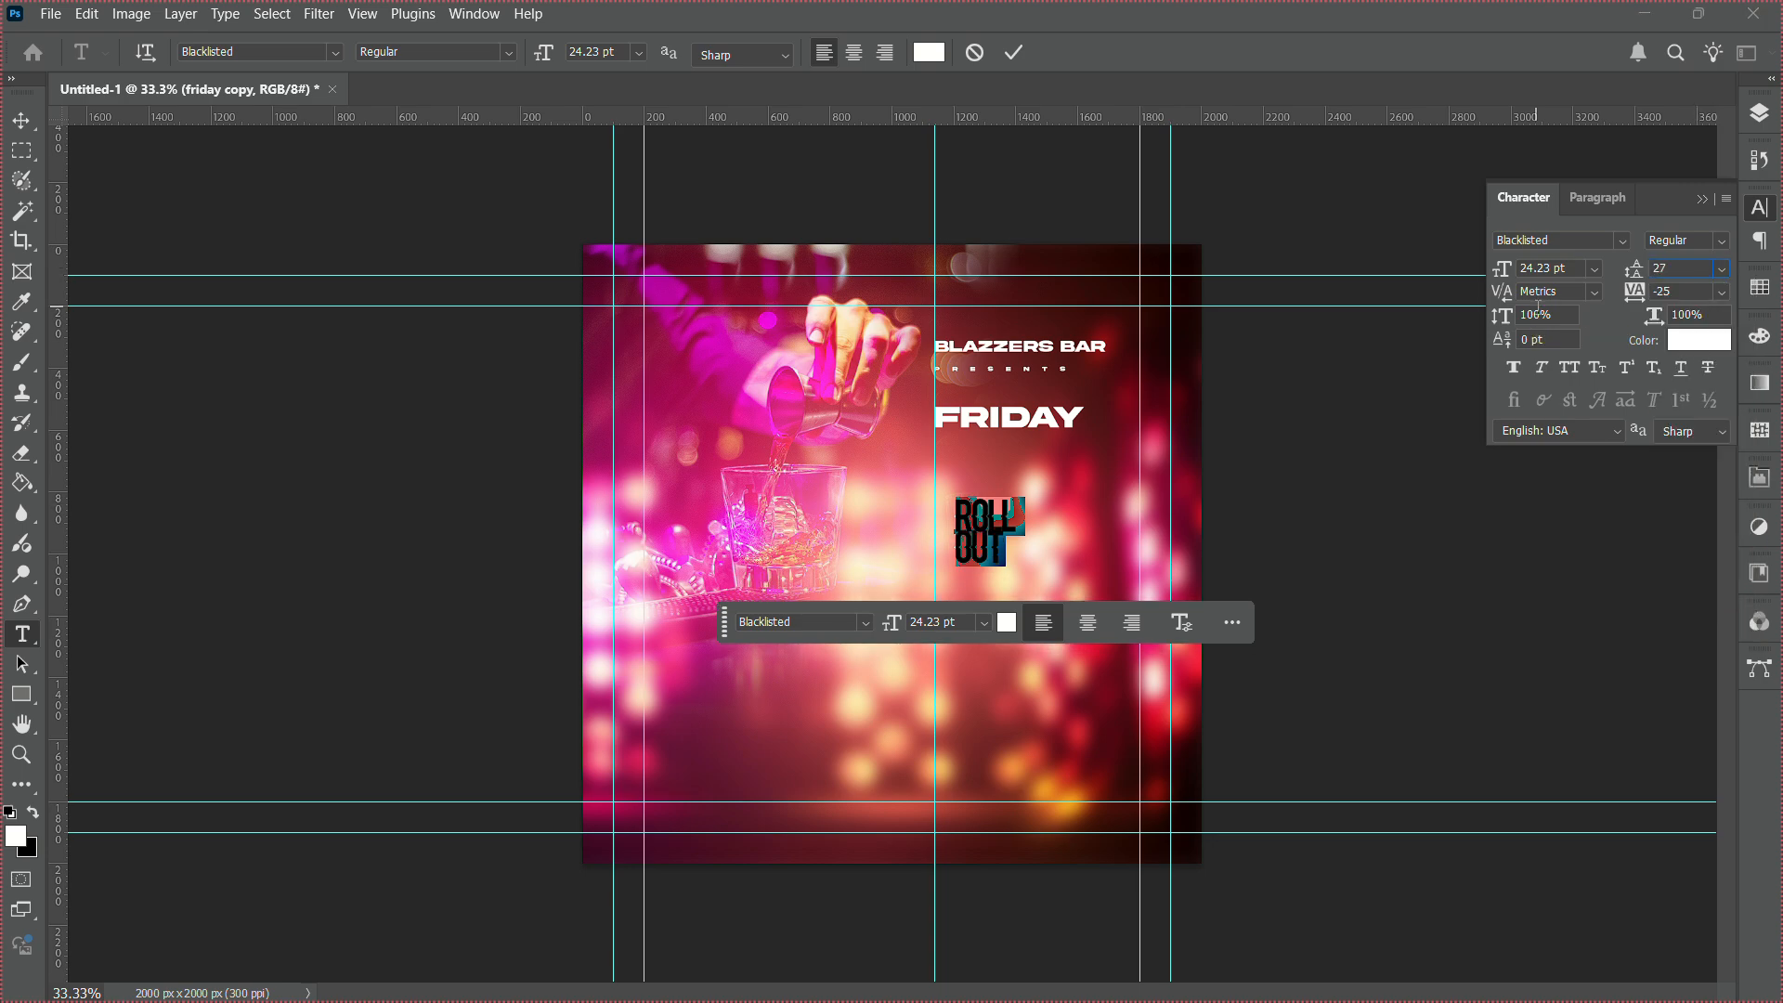
pyautogui.press('Return')
# Move "ROLL OUT" directly below "FRIDAY" at the vertical guide and enlarge it to about 91 pt.
pyautogui.click(20, 121)
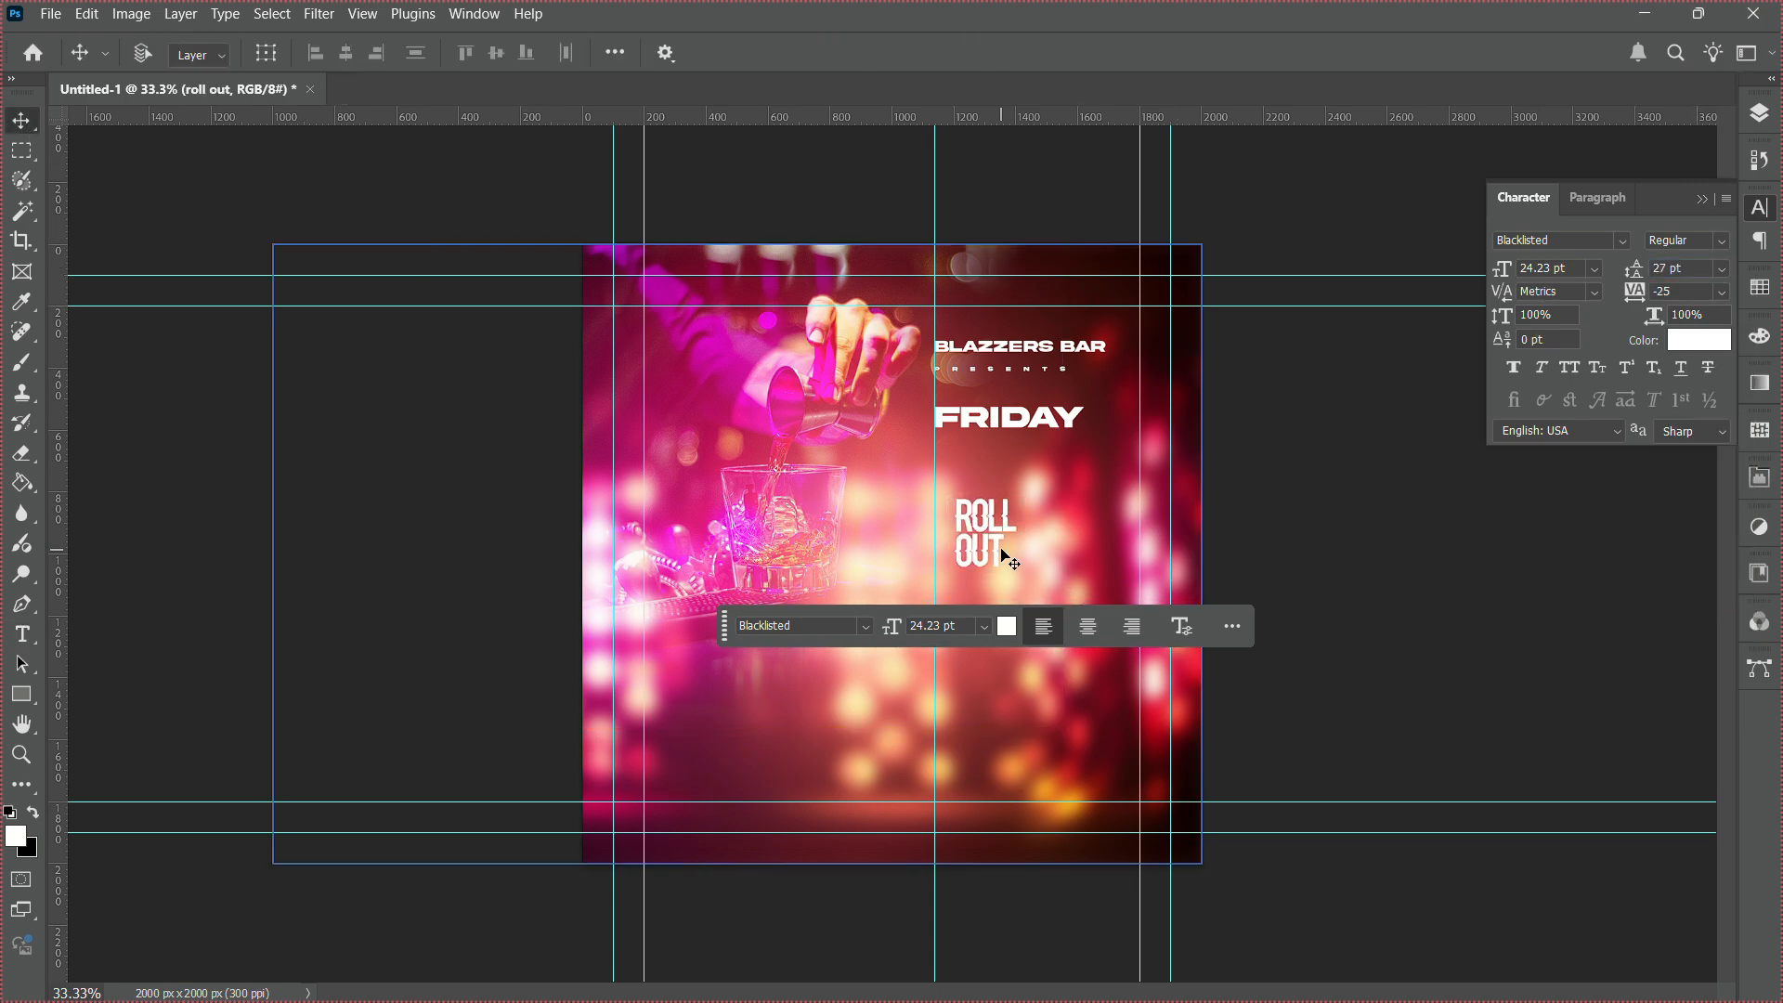
pyautogui.click(997, 541)
pyautogui.moveTo(998, 544); pyautogui.dragTo(979, 484)
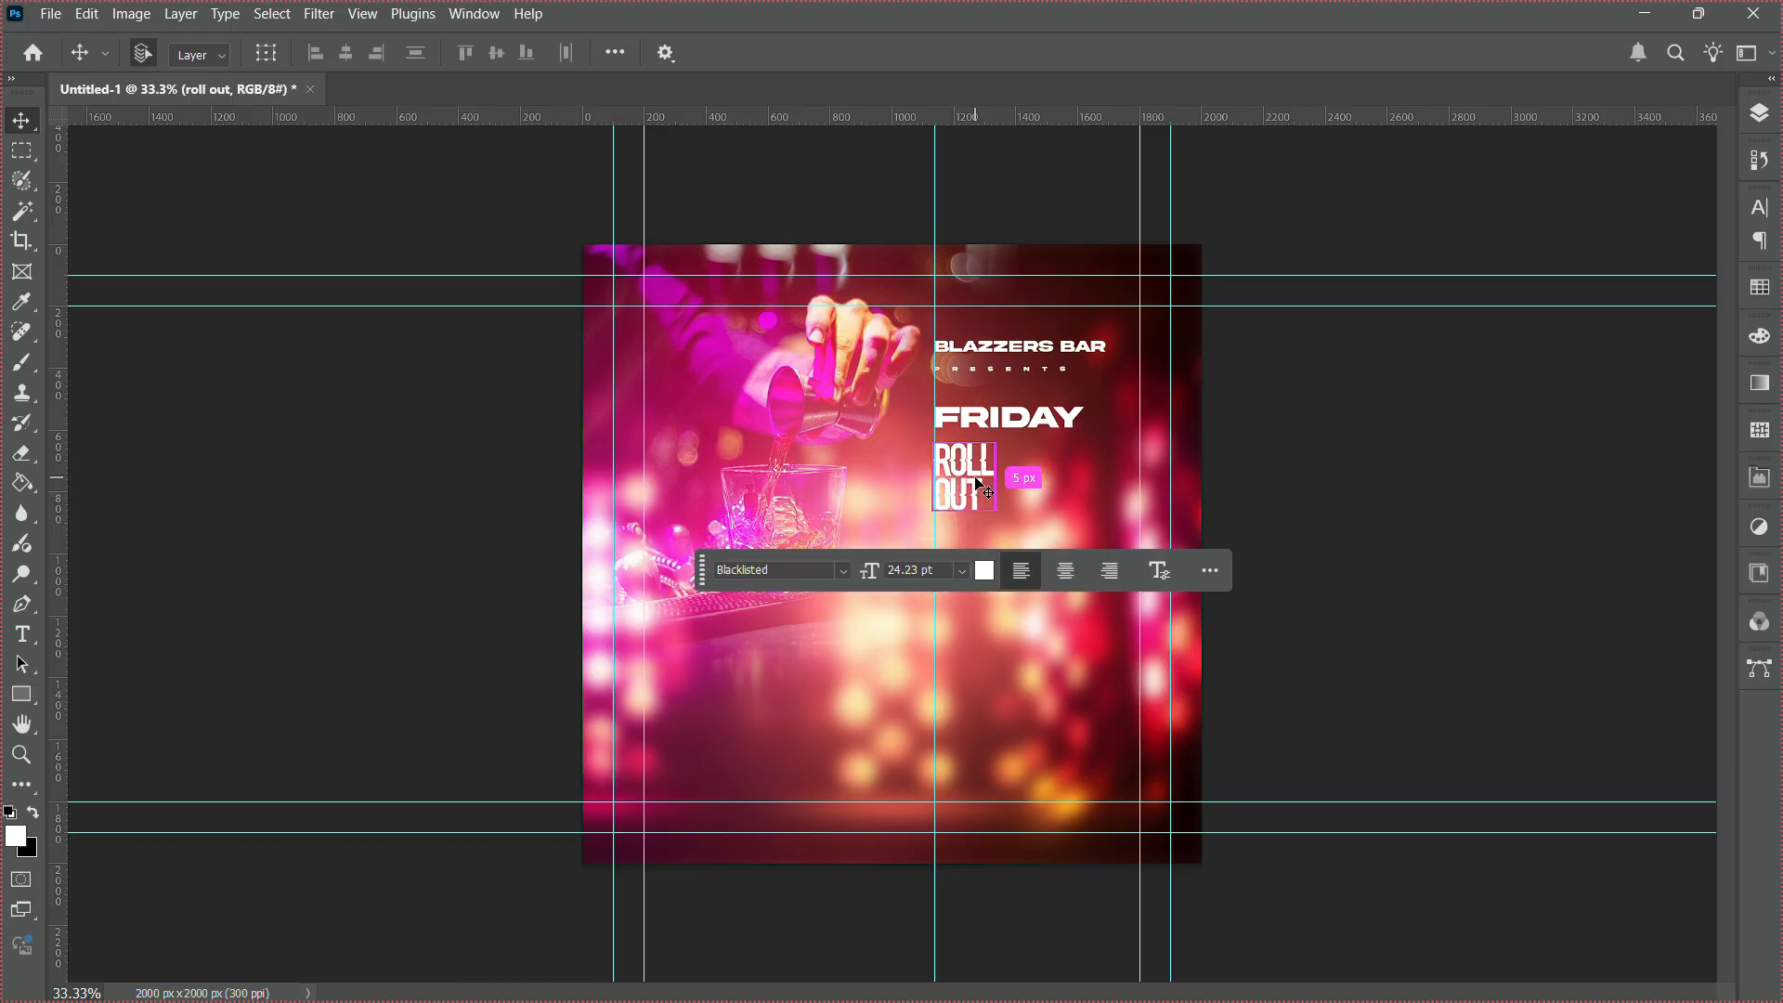
pyautogui.hotkey('ctrl', 't')
pyautogui.moveTo(1004, 520); pyautogui.dragTo(1217, 687)
pyautogui.press('Return')
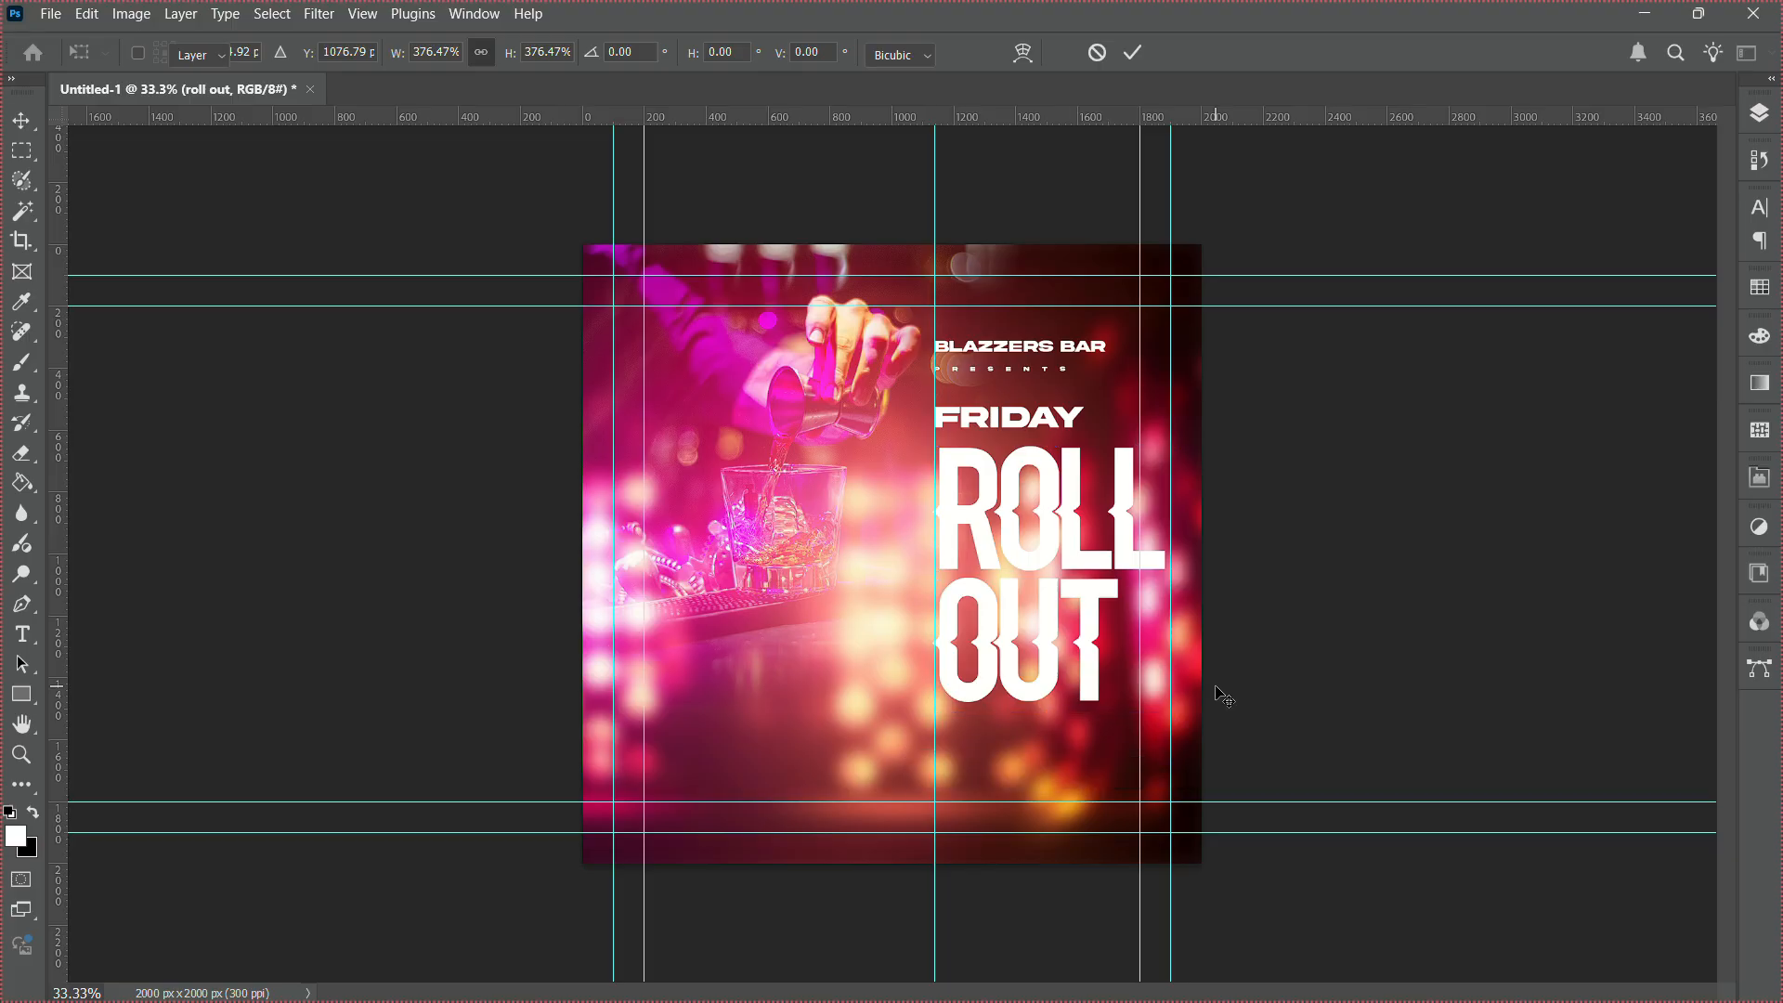
# Nudge "ROLL OUT" up close beneath "FRIDAY" and left to line up with the vertical guide.
pyautogui.hotkey('shift', 'Up')
pyautogui.hotkey('shift', 'Up')
pyautogui.hotkey('shift', 'Up')
pyautogui.hotkey('shift', 'Up')
pyautogui.hotkey('shift', 'Up')
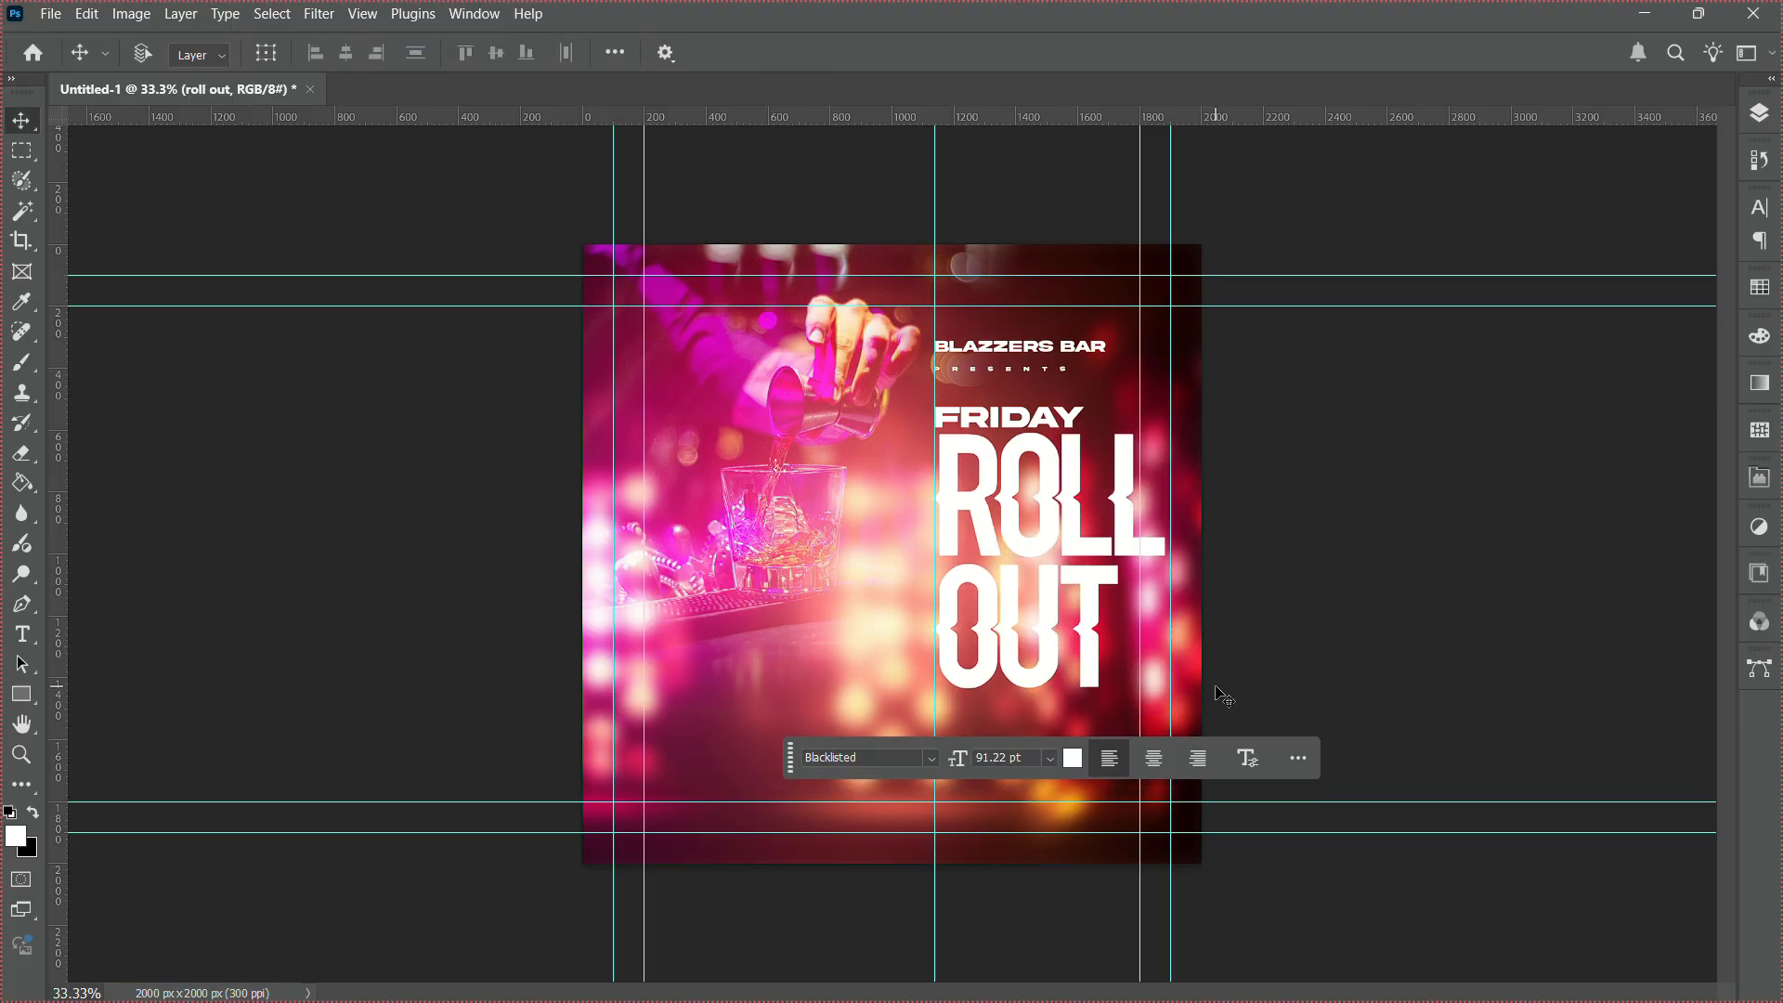
pyautogui.hotkey('shift', 'Left')
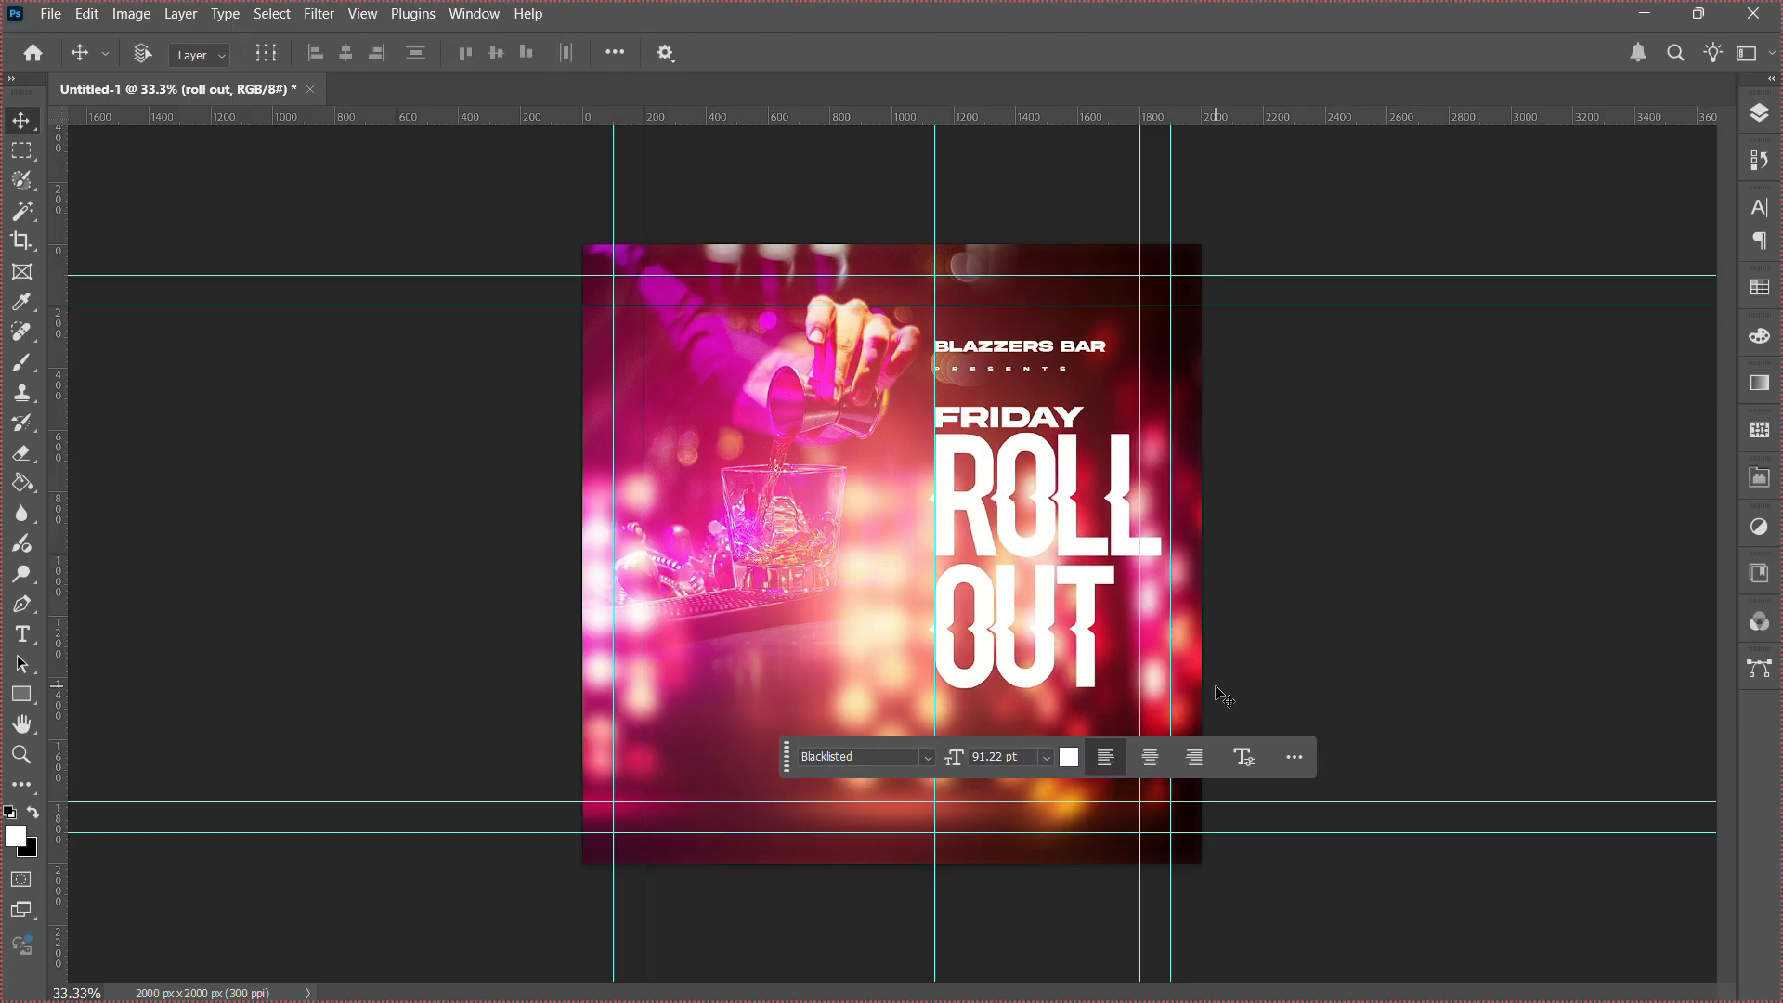
pyautogui.press('Left')
pyautogui.hotkey('shift', 'Up')
pyautogui.hotkey('shift', 'Down')
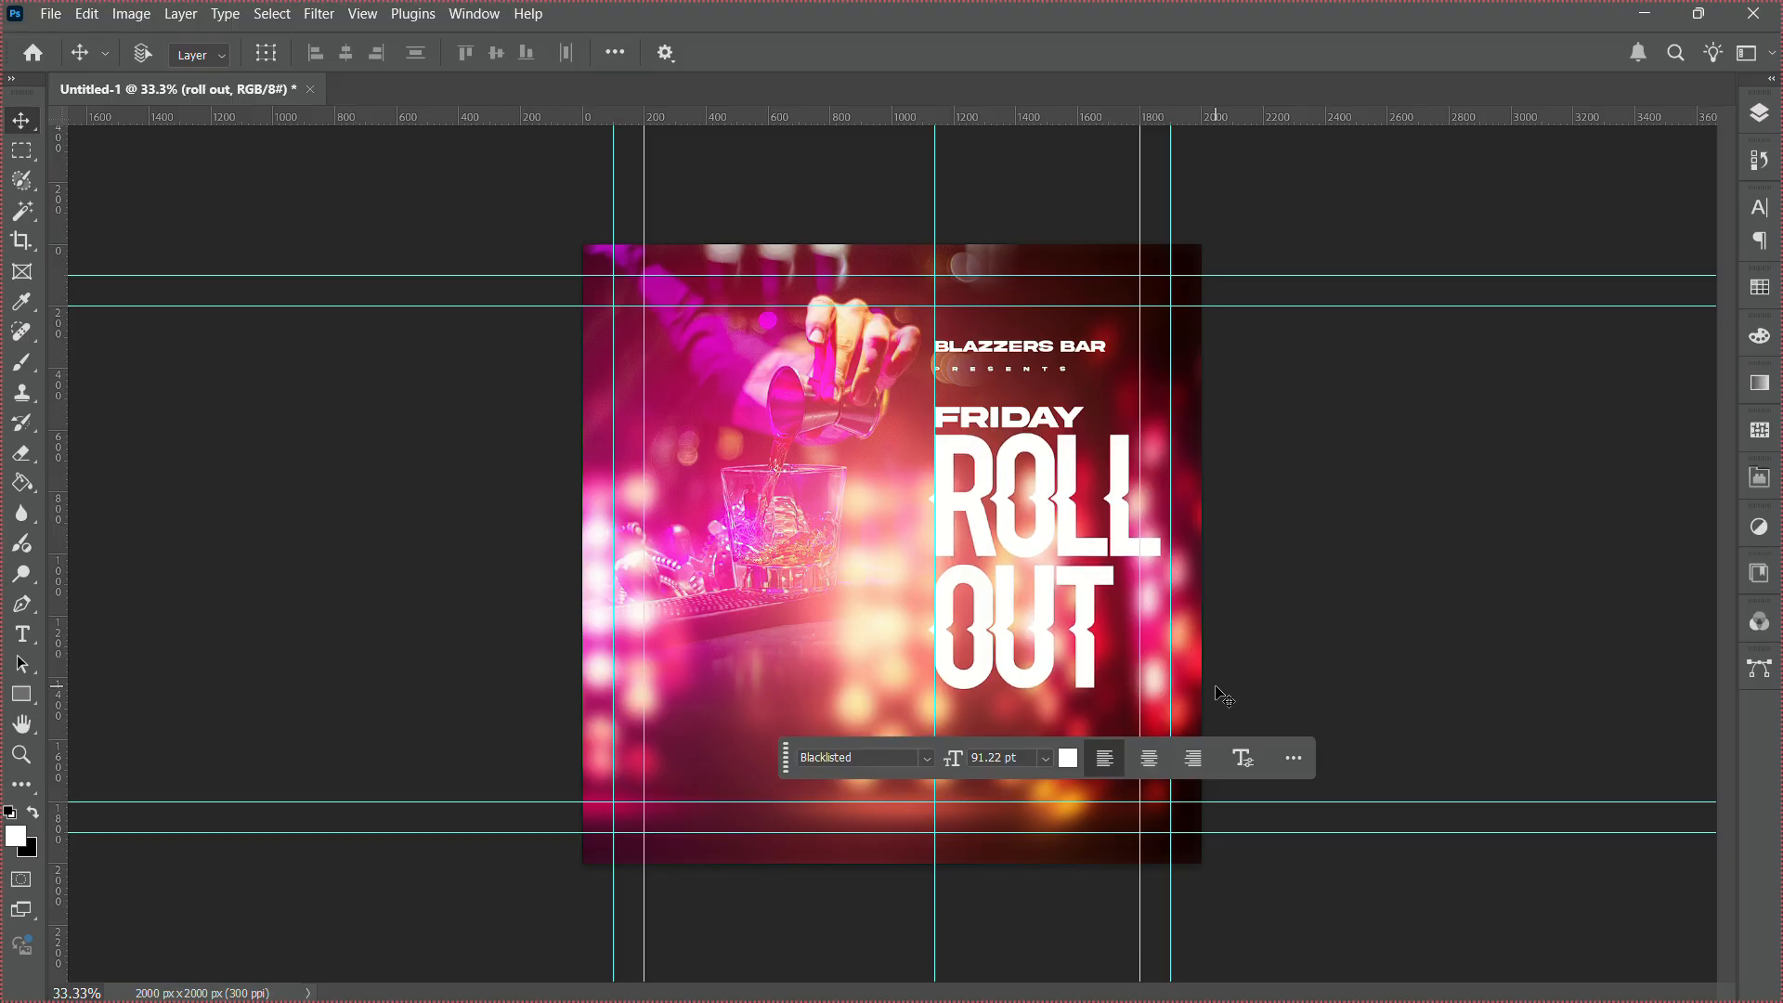
# Tighten the leading of "ROLL OUT" to 95 pt and readjust it to 97 pt.
pyautogui.press('Return')
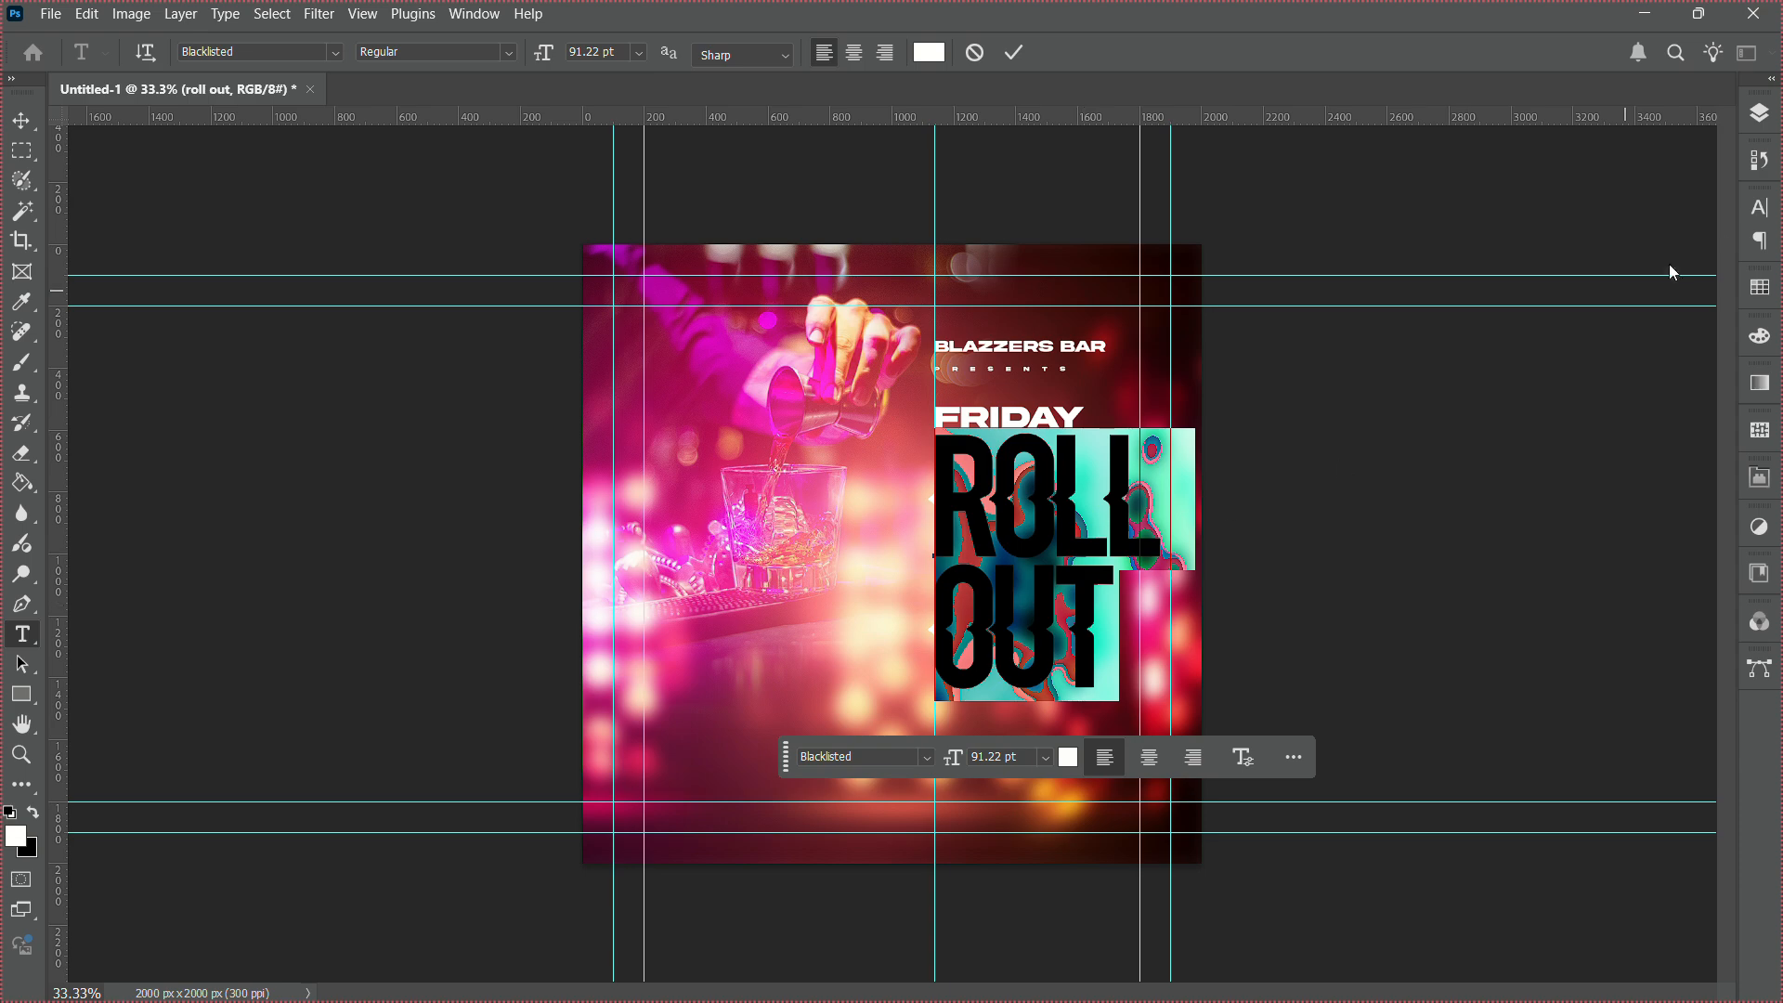
pyautogui.click(1757, 214)
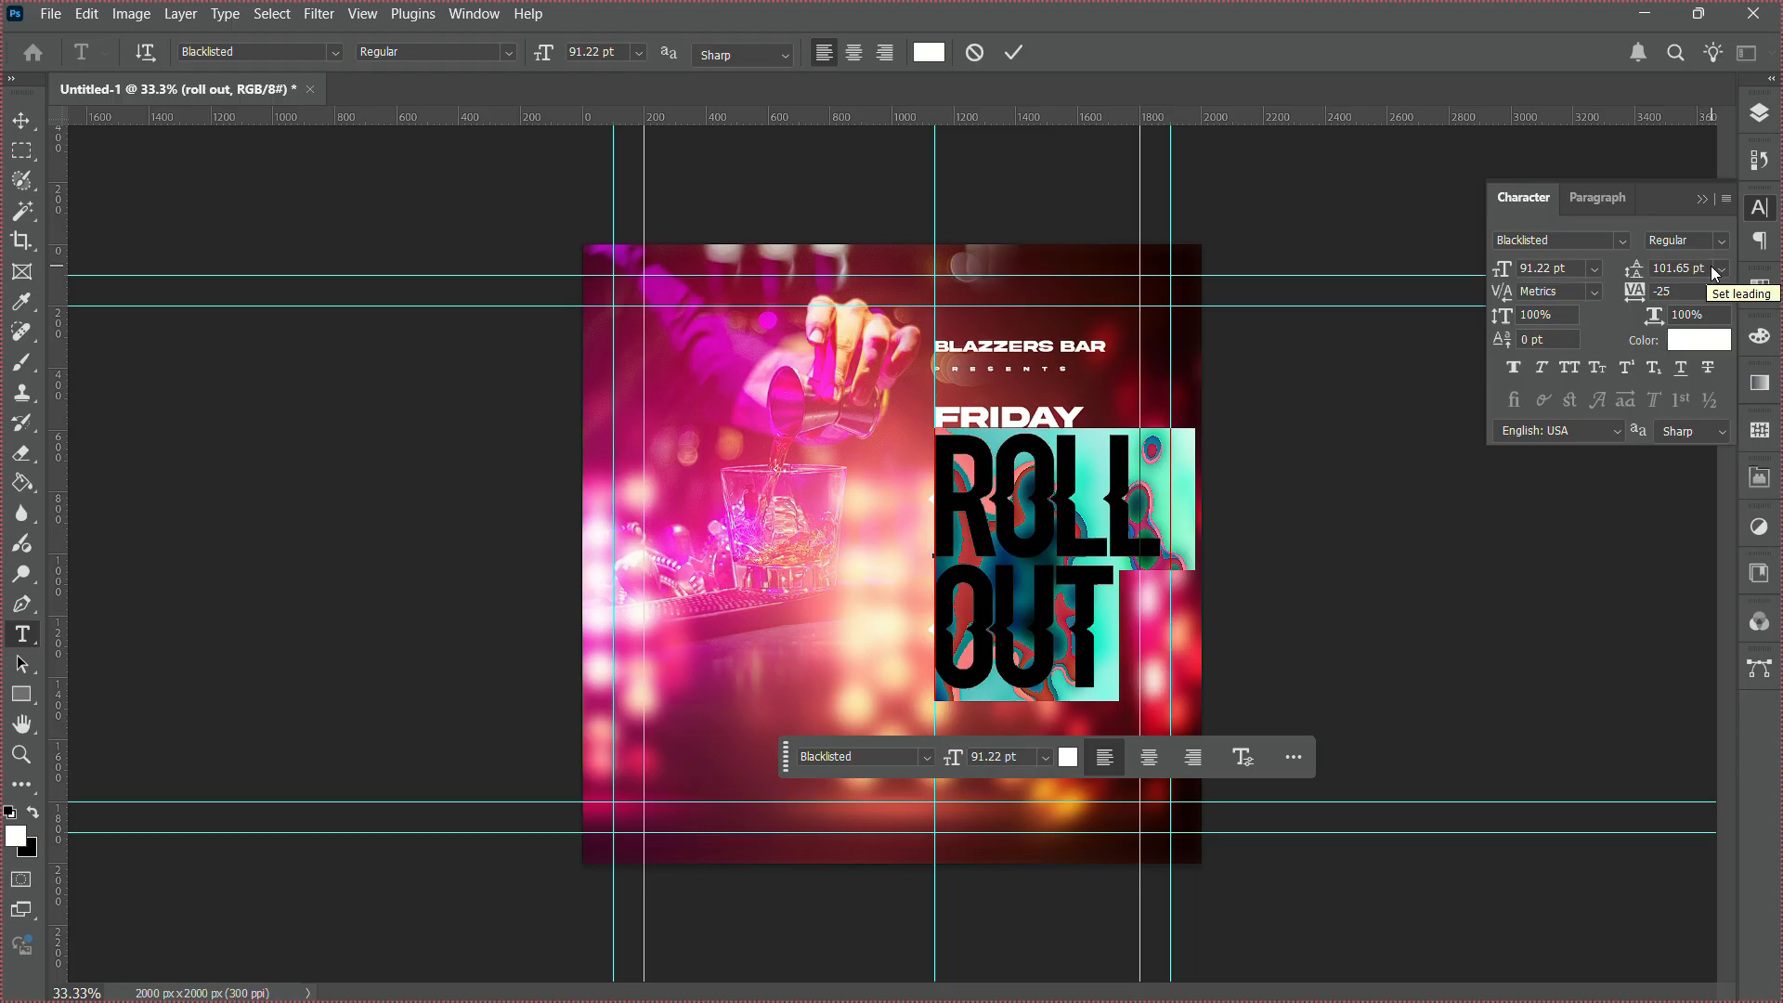
pyautogui.click(1711, 267)
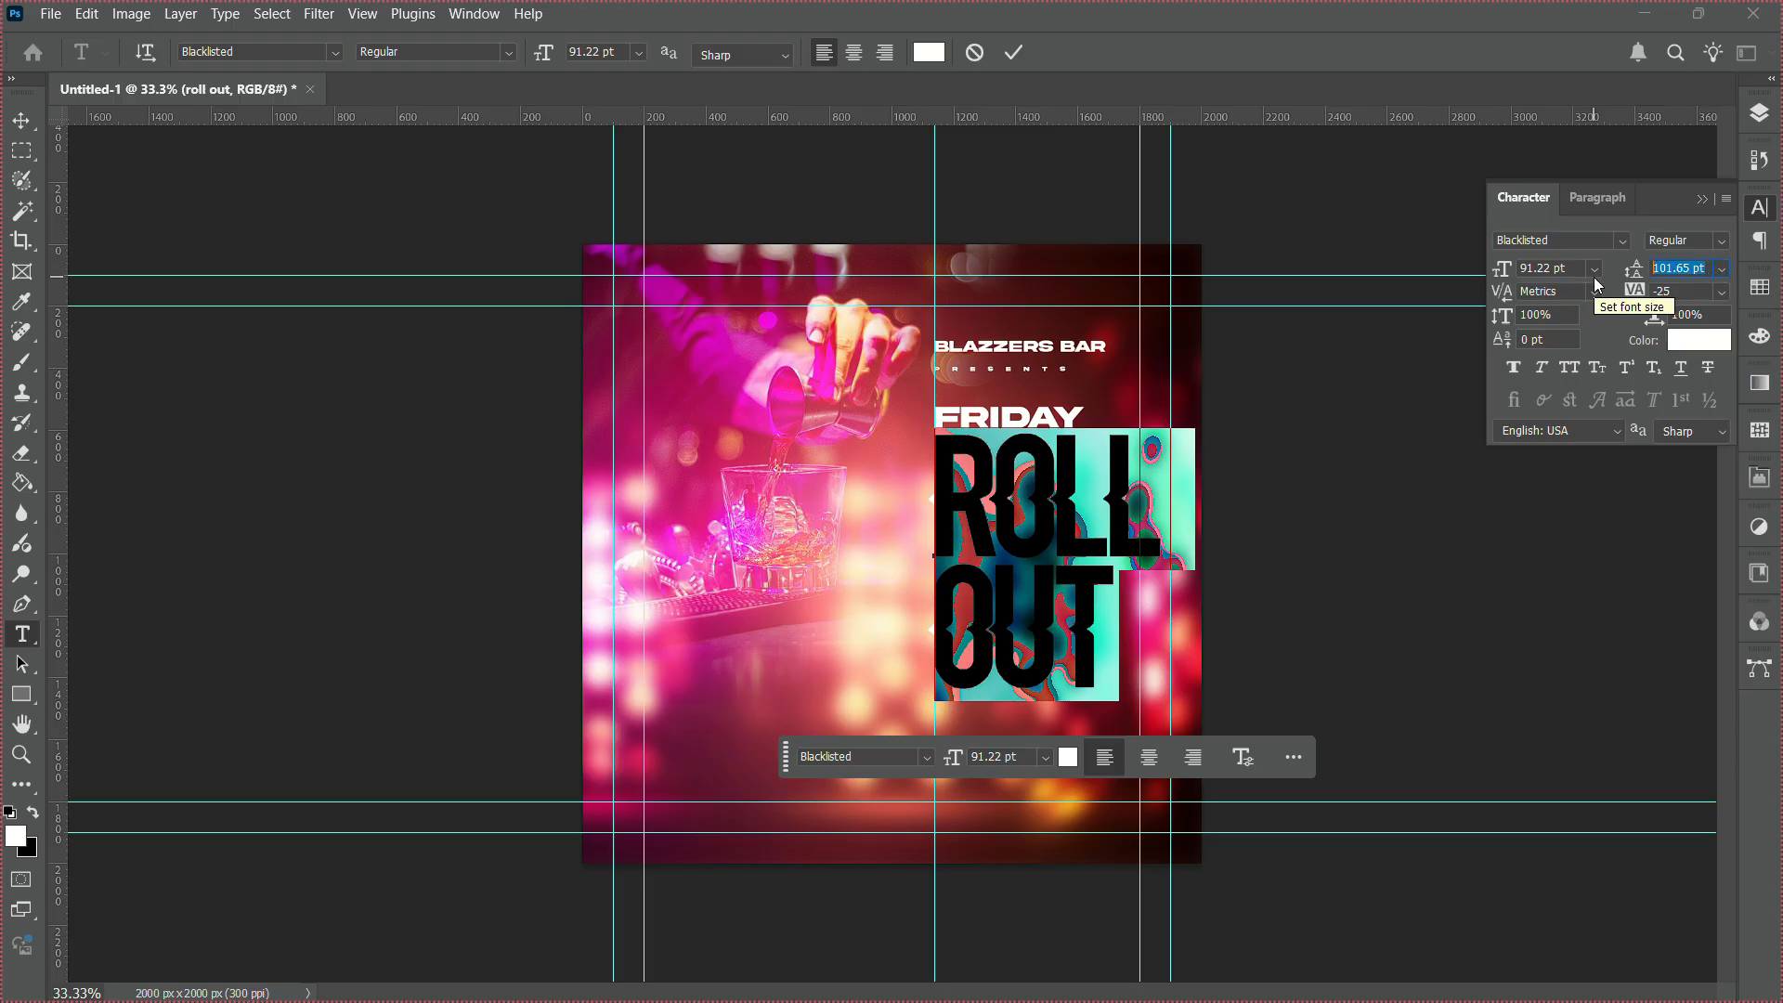
pyautogui.write('95')
pyautogui.press('Return')
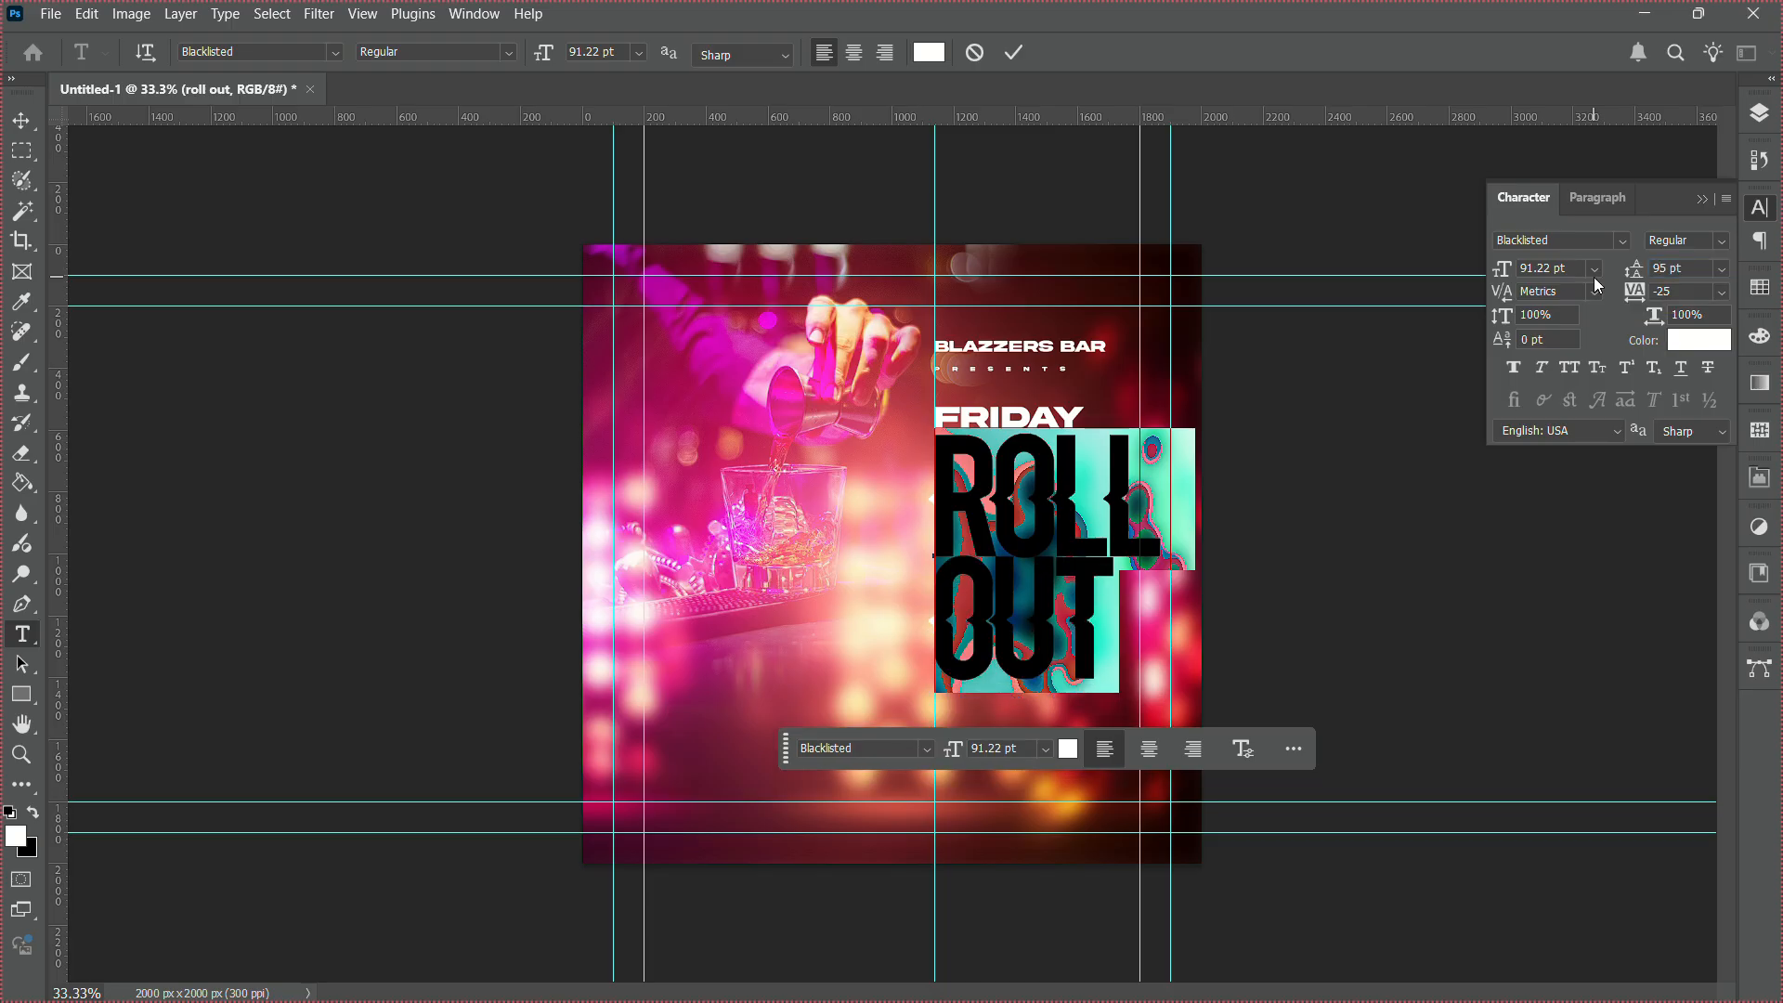
pyautogui.click(1696, 269)
pyautogui.write('97')
pyautogui.press('Return')
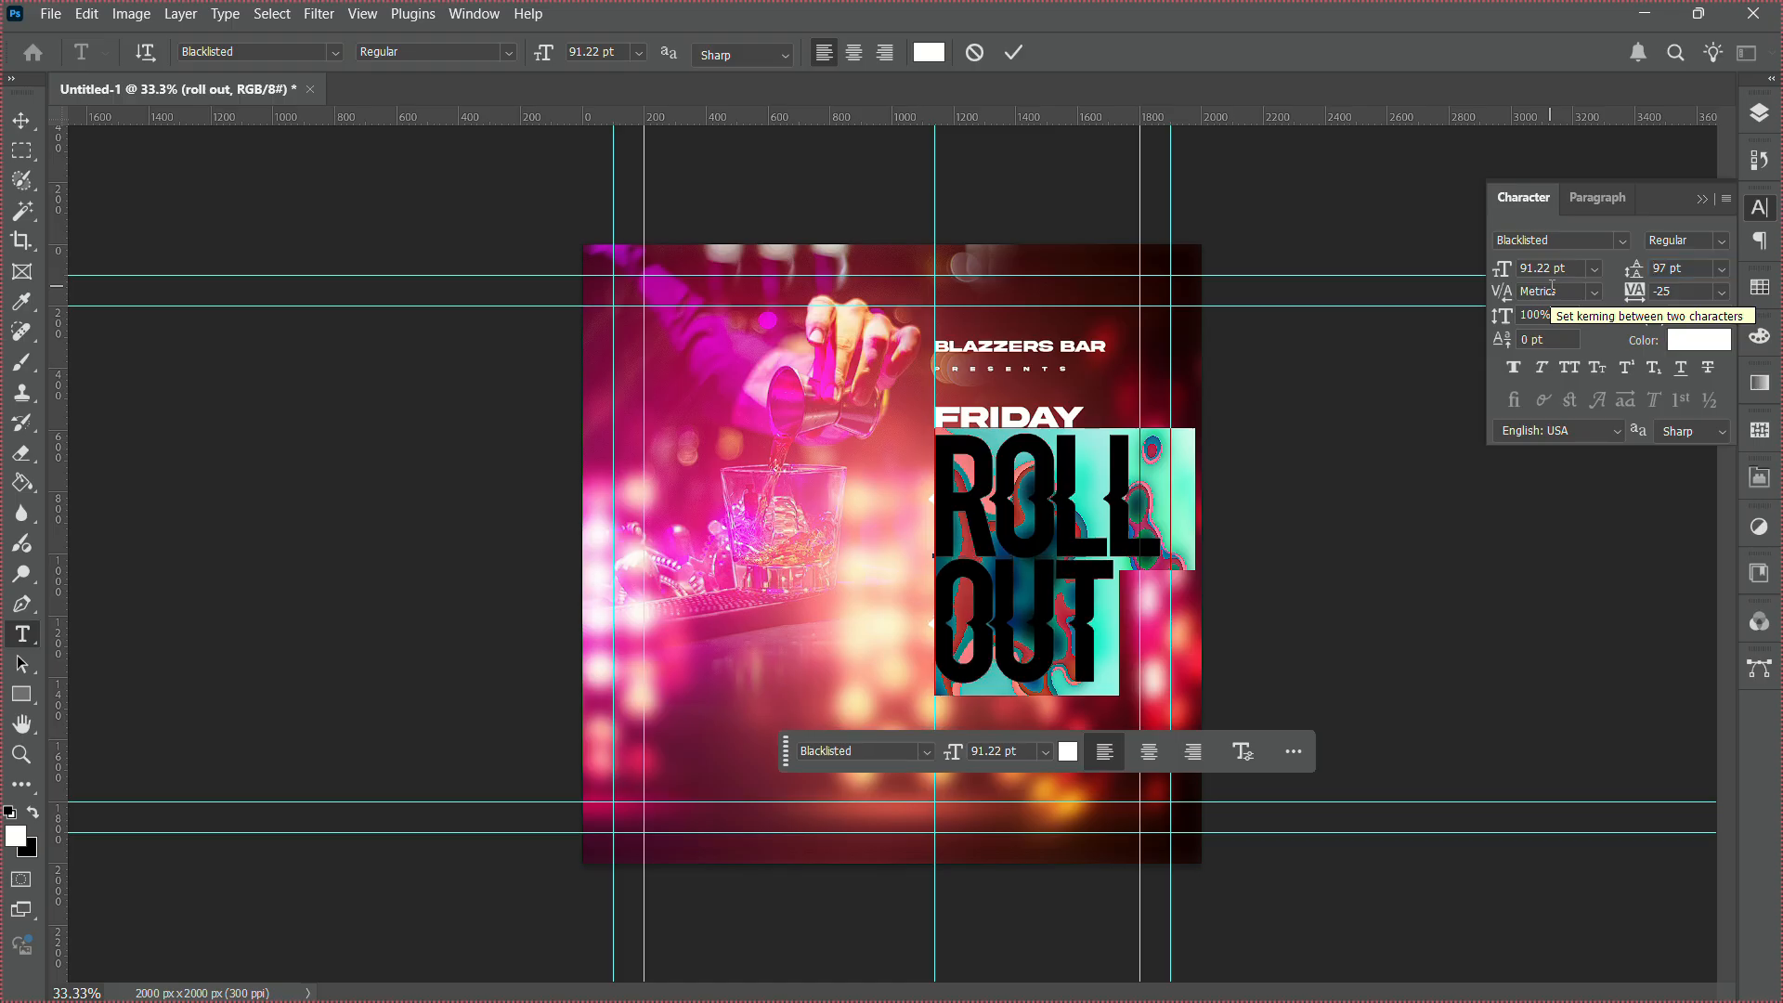
pyautogui.click(22, 121)
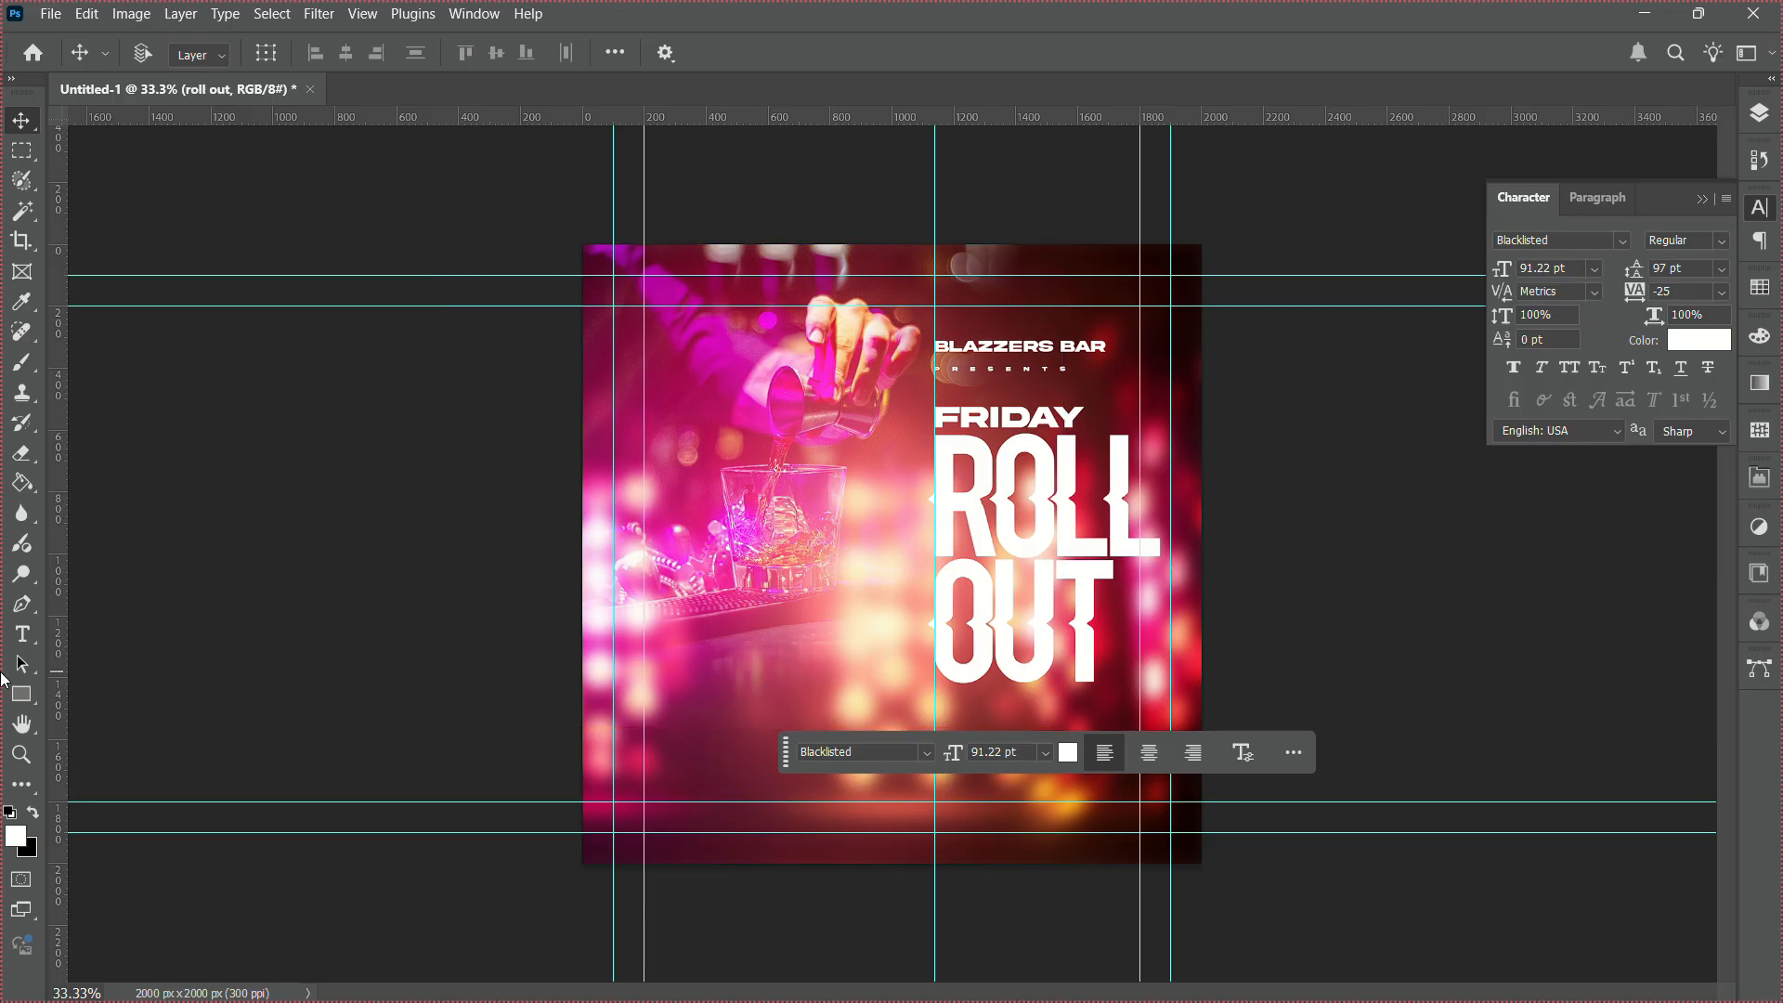
# Select the "FRIDAY" text and scale it down slightly to about 22.4 pt, keeping its left edge on the guide.
pyautogui.click(21, 754)
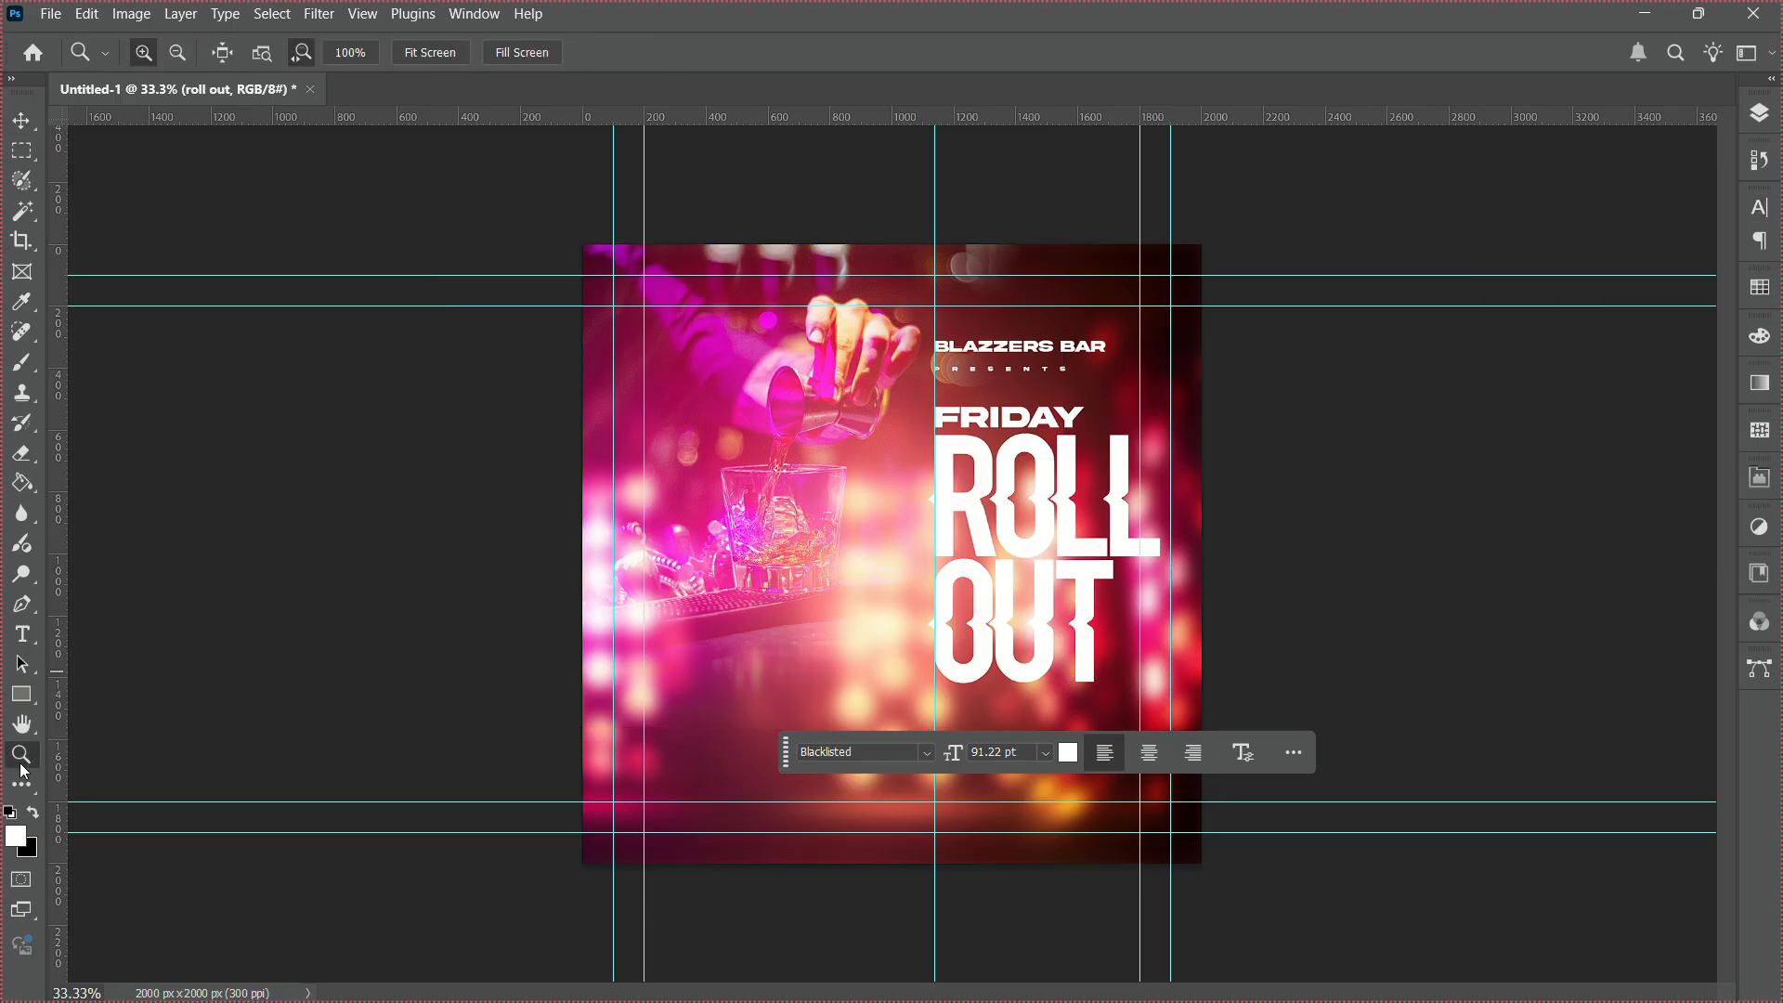
pyautogui.click(1175, 625)
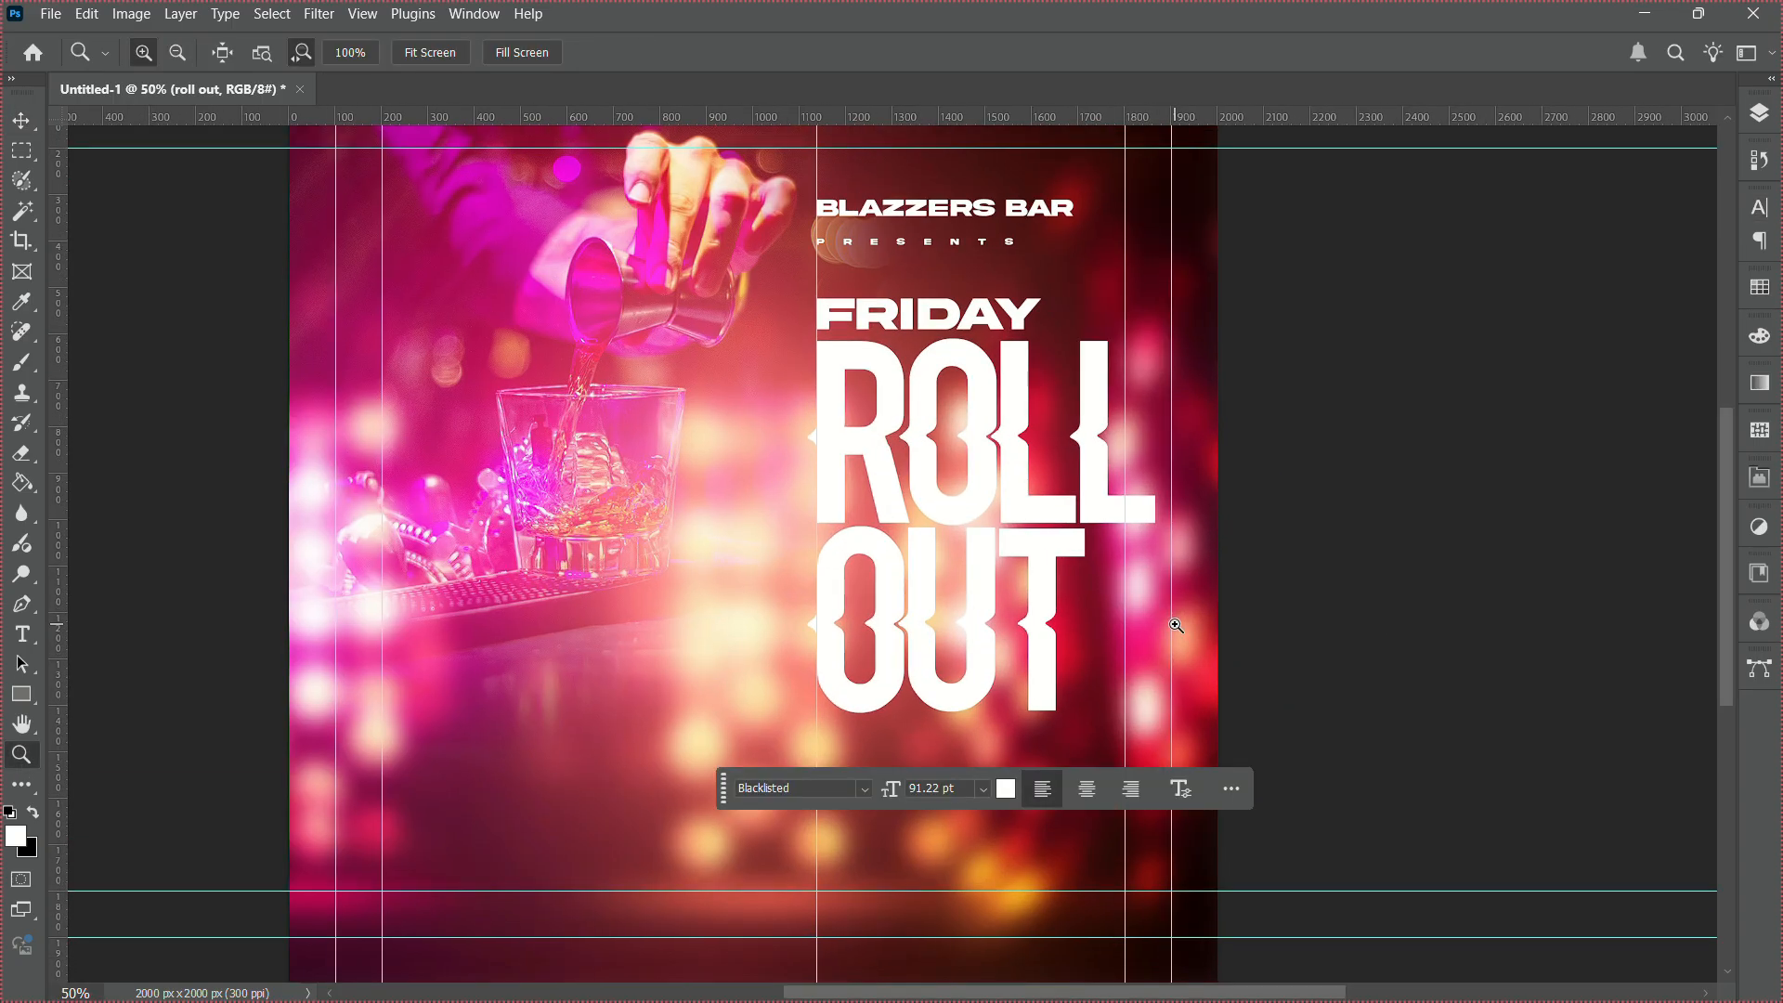
pyautogui.click(23, 123)
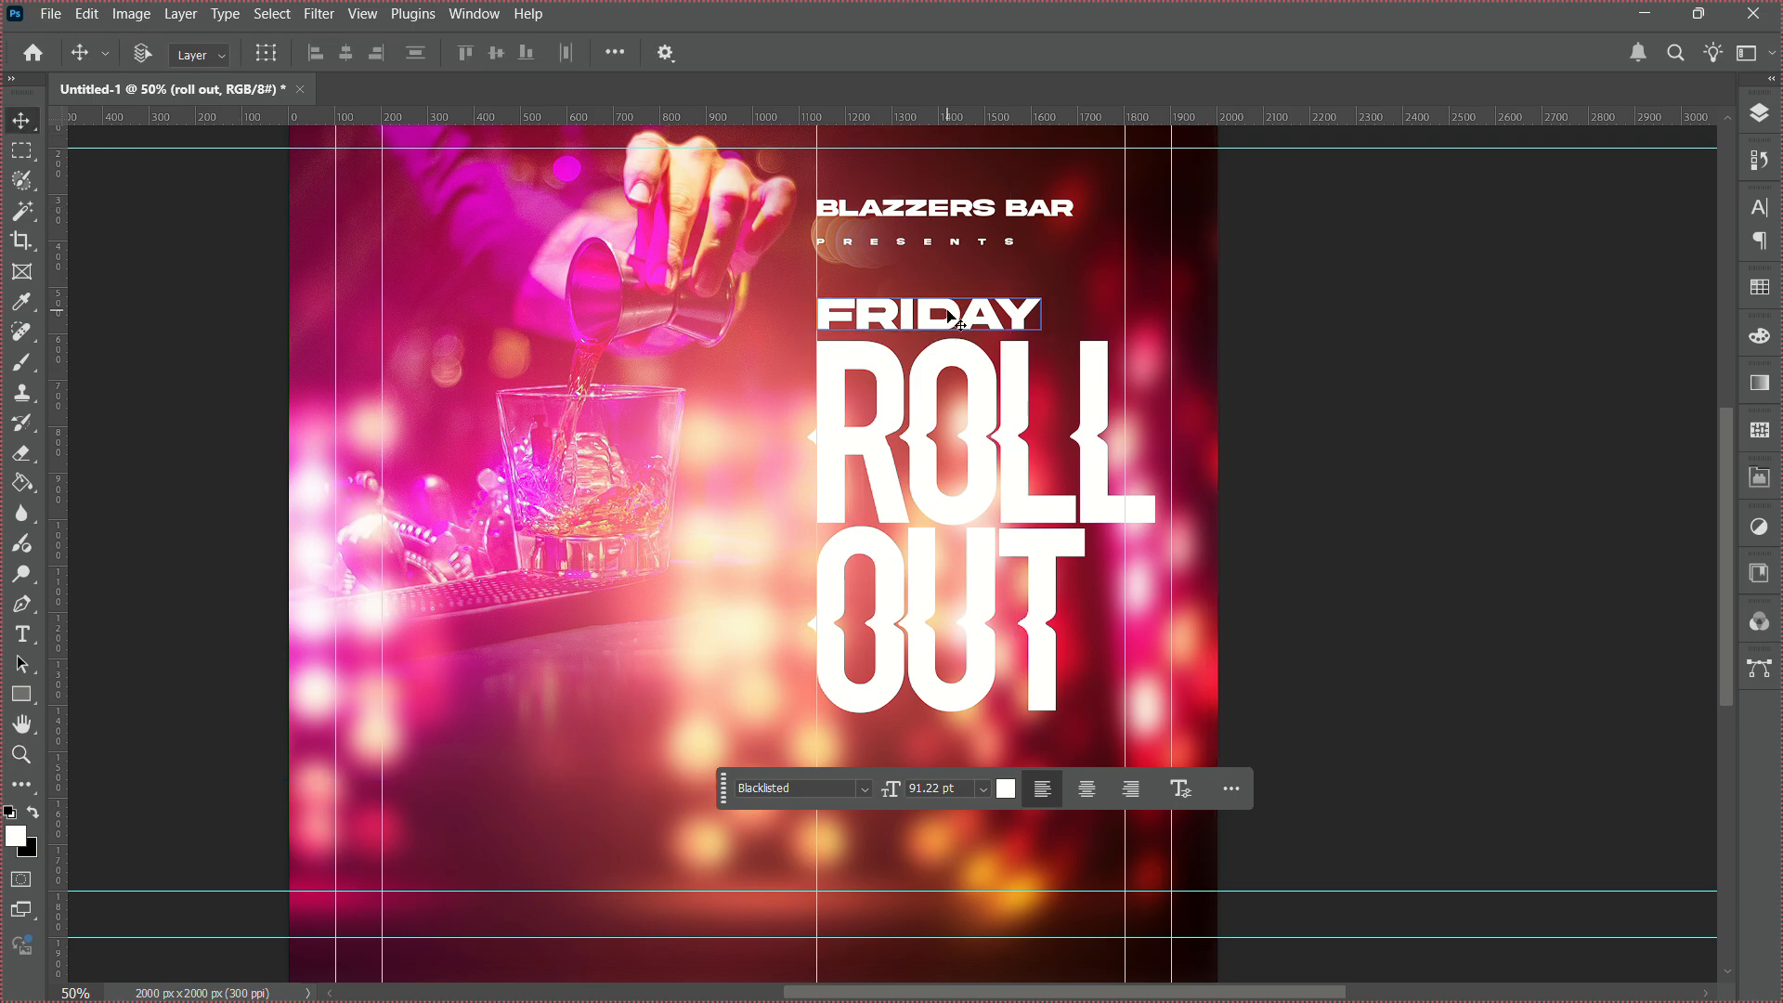
pyautogui.rightClick(949, 313)
pyautogui.click(1016, 325)
pyautogui.hotkey('ctrl', 't')
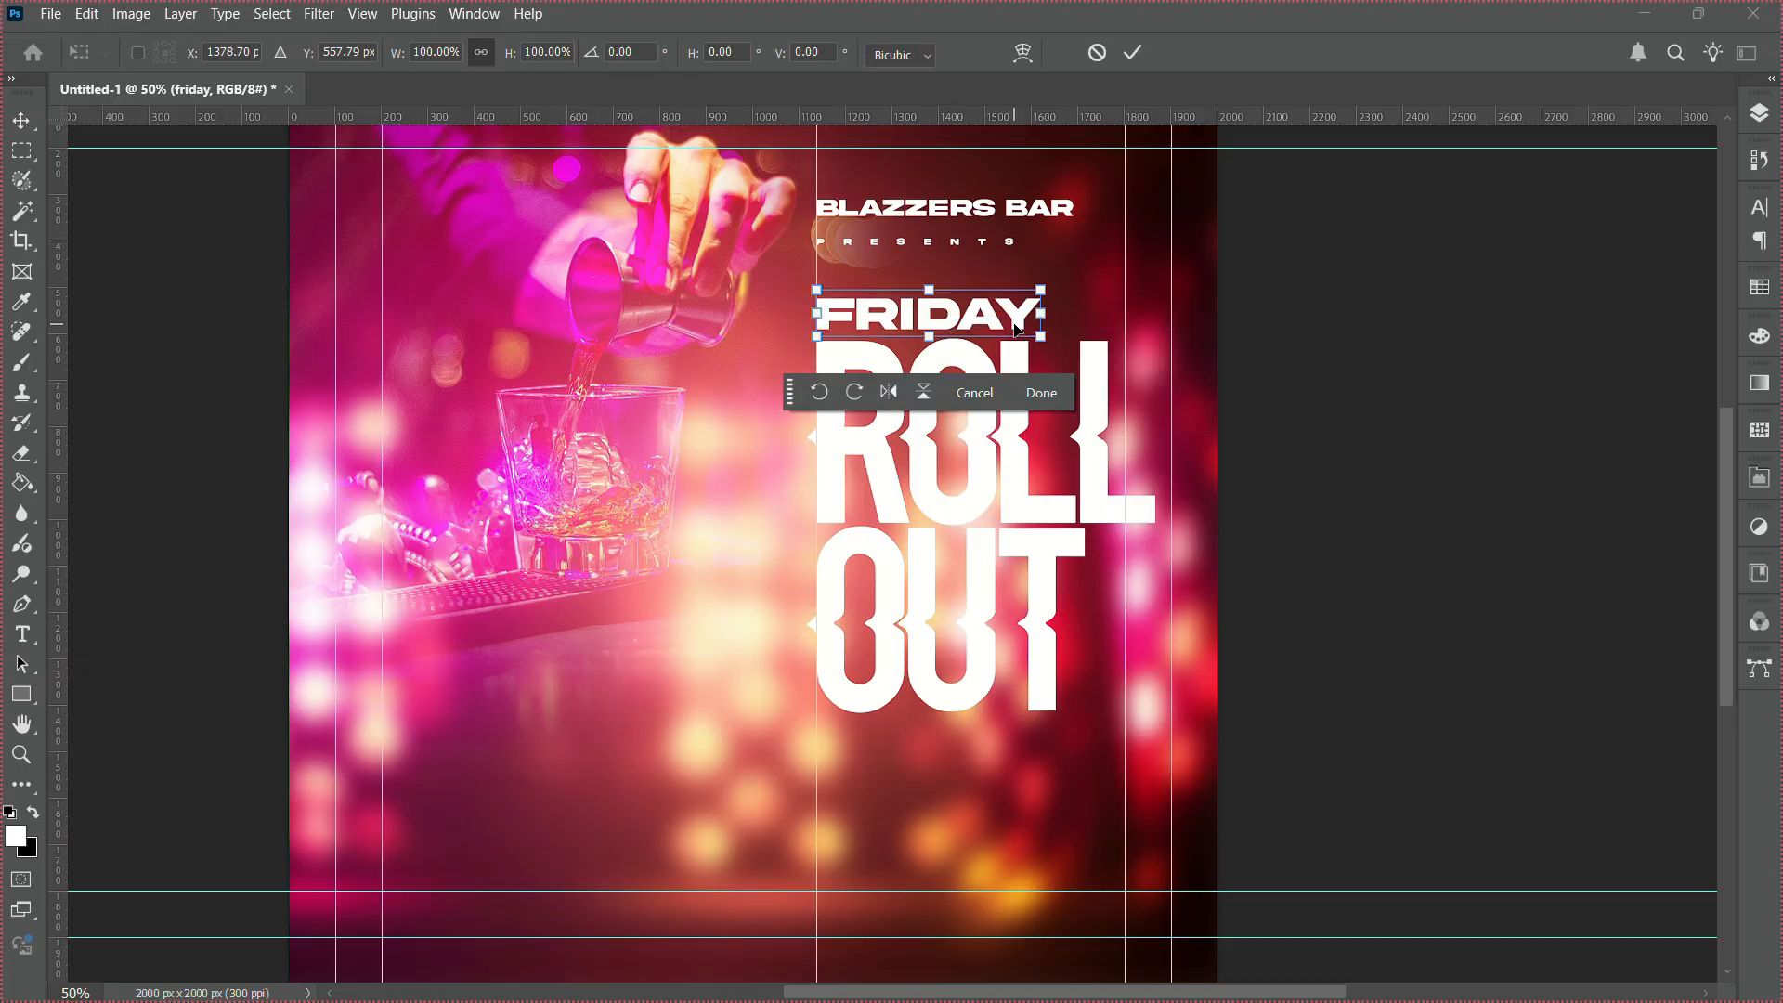
pyautogui.moveTo(1042, 316); pyautogui.dragTo(1033, 324)
pyautogui.press('Return')
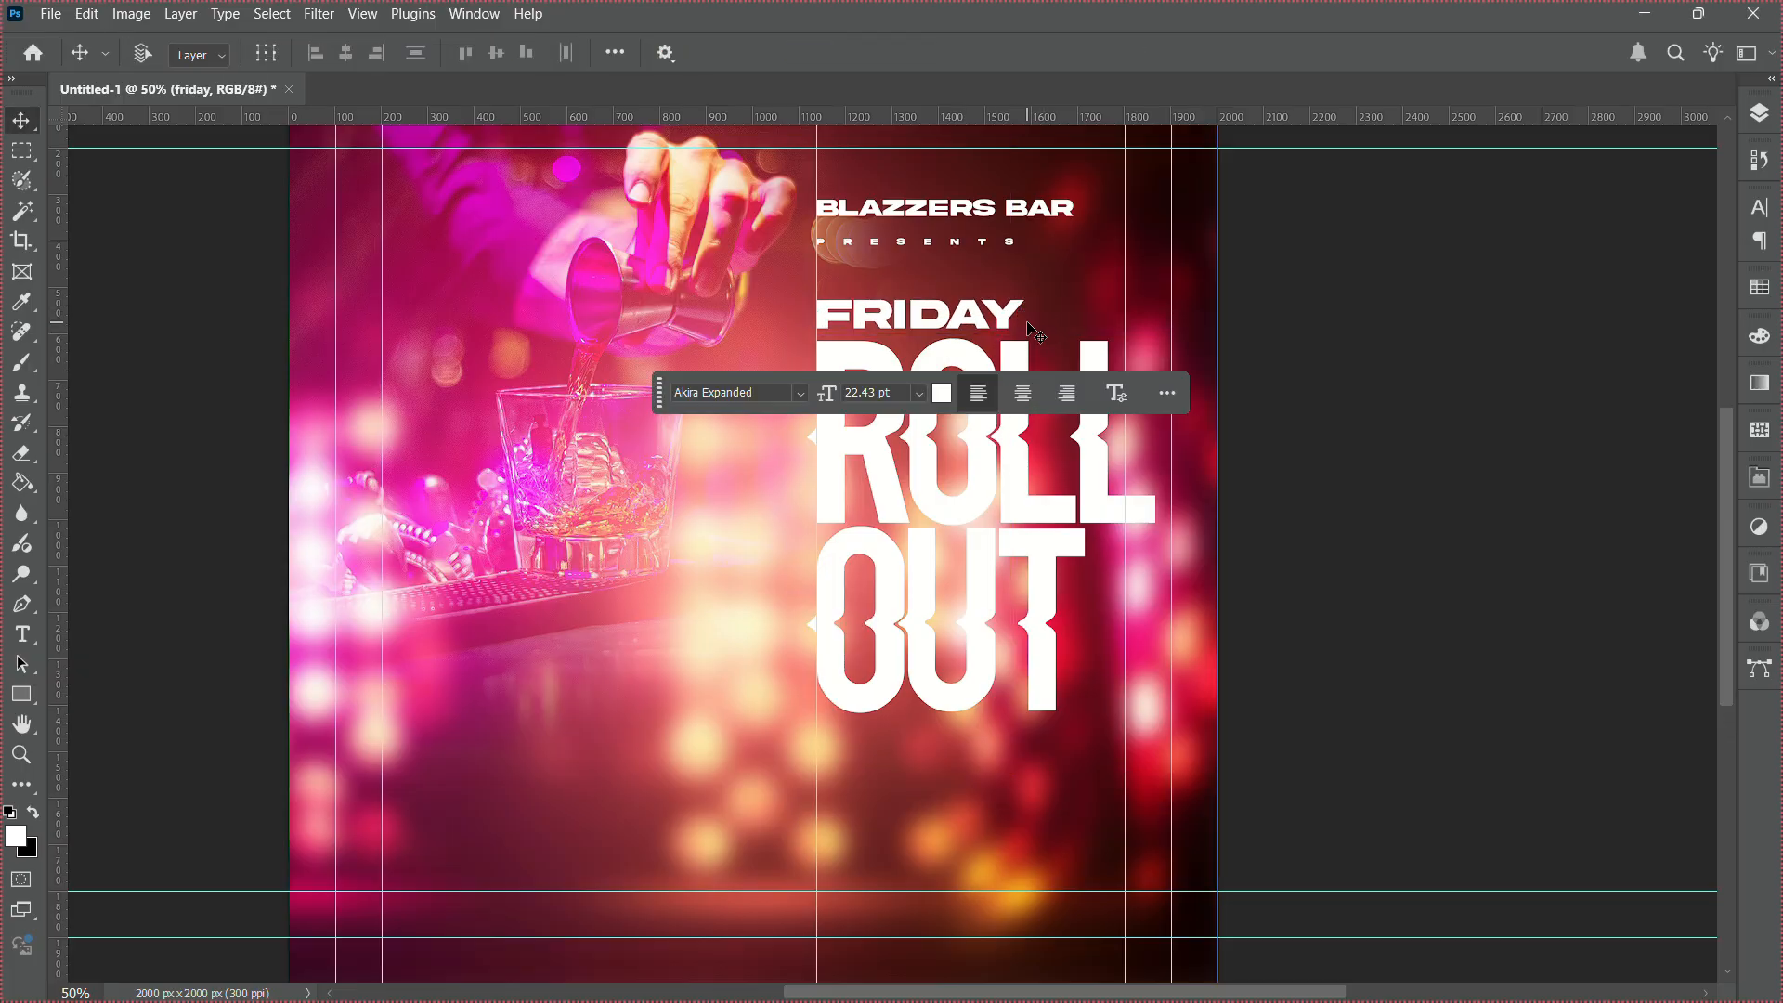
# Nudge "FRIDAY" down closer to "ROLL OUT" and move the contextual task bar off the title text.
pyautogui.hotkey('shift', 'Down')
pyautogui.press('Down')
pyautogui.press('Down')
pyautogui.press('Up')
pyautogui.press('Up')
pyautogui.press('Up')
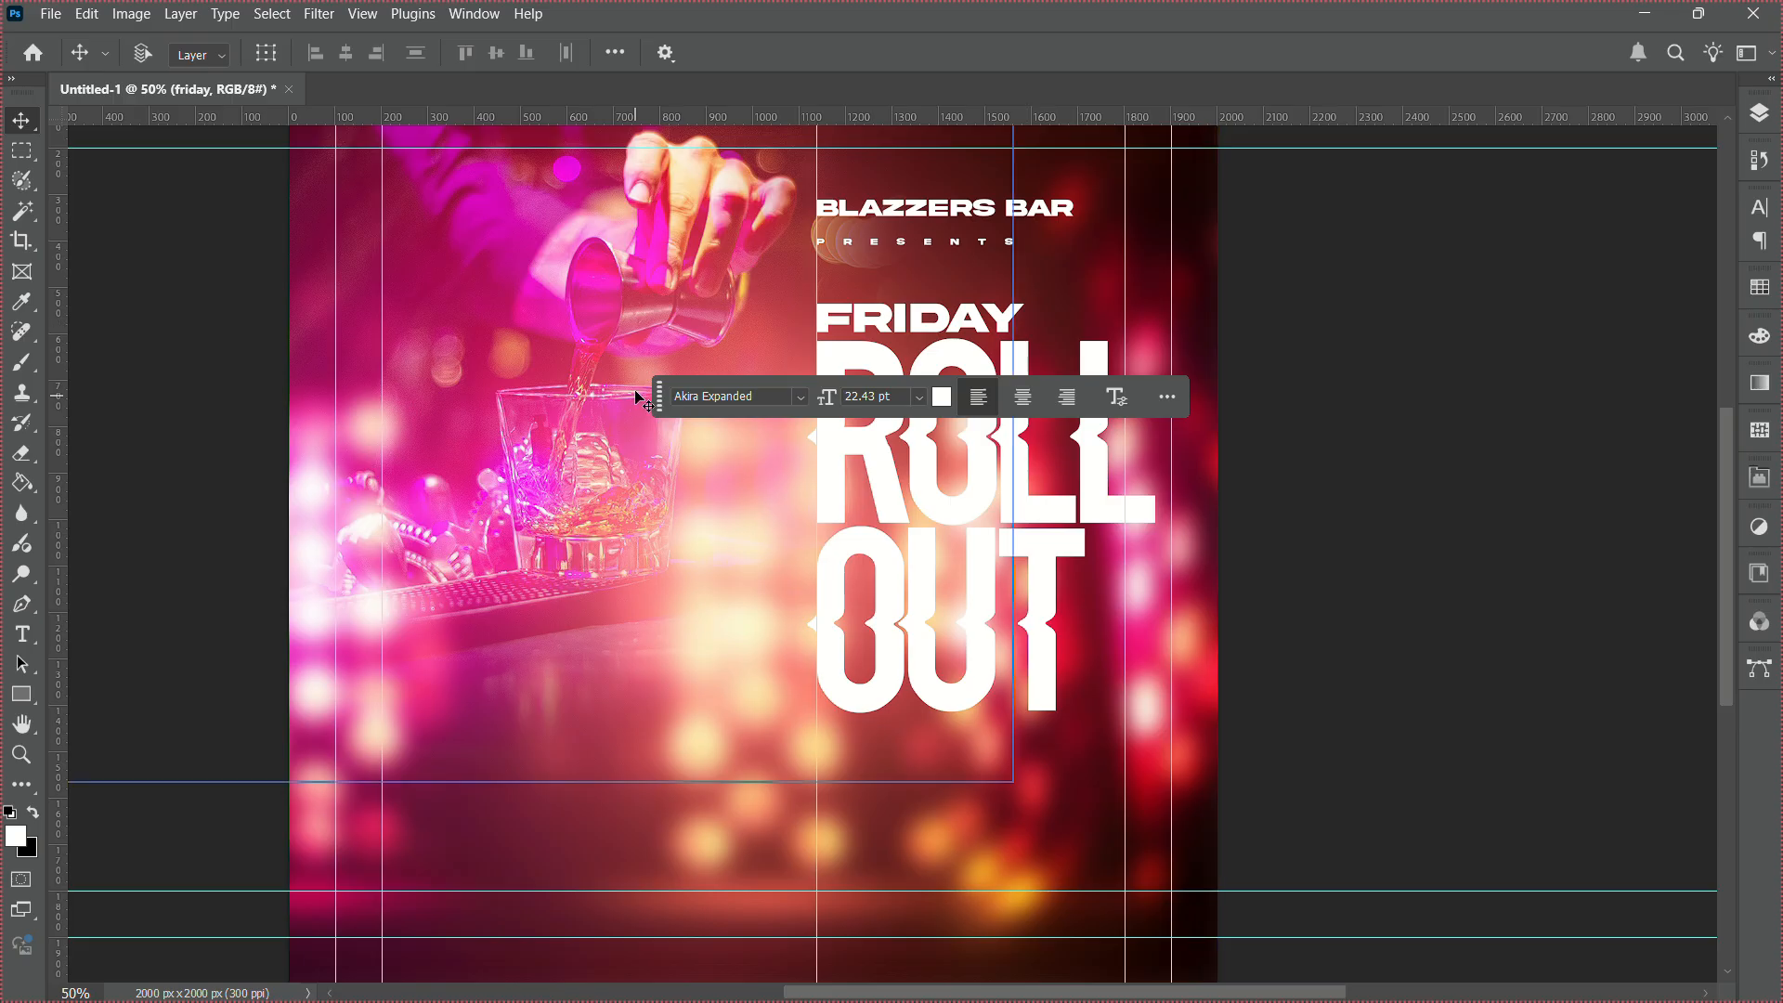
pyautogui.moveTo(655, 396); pyautogui.dragTo(1159, 795)
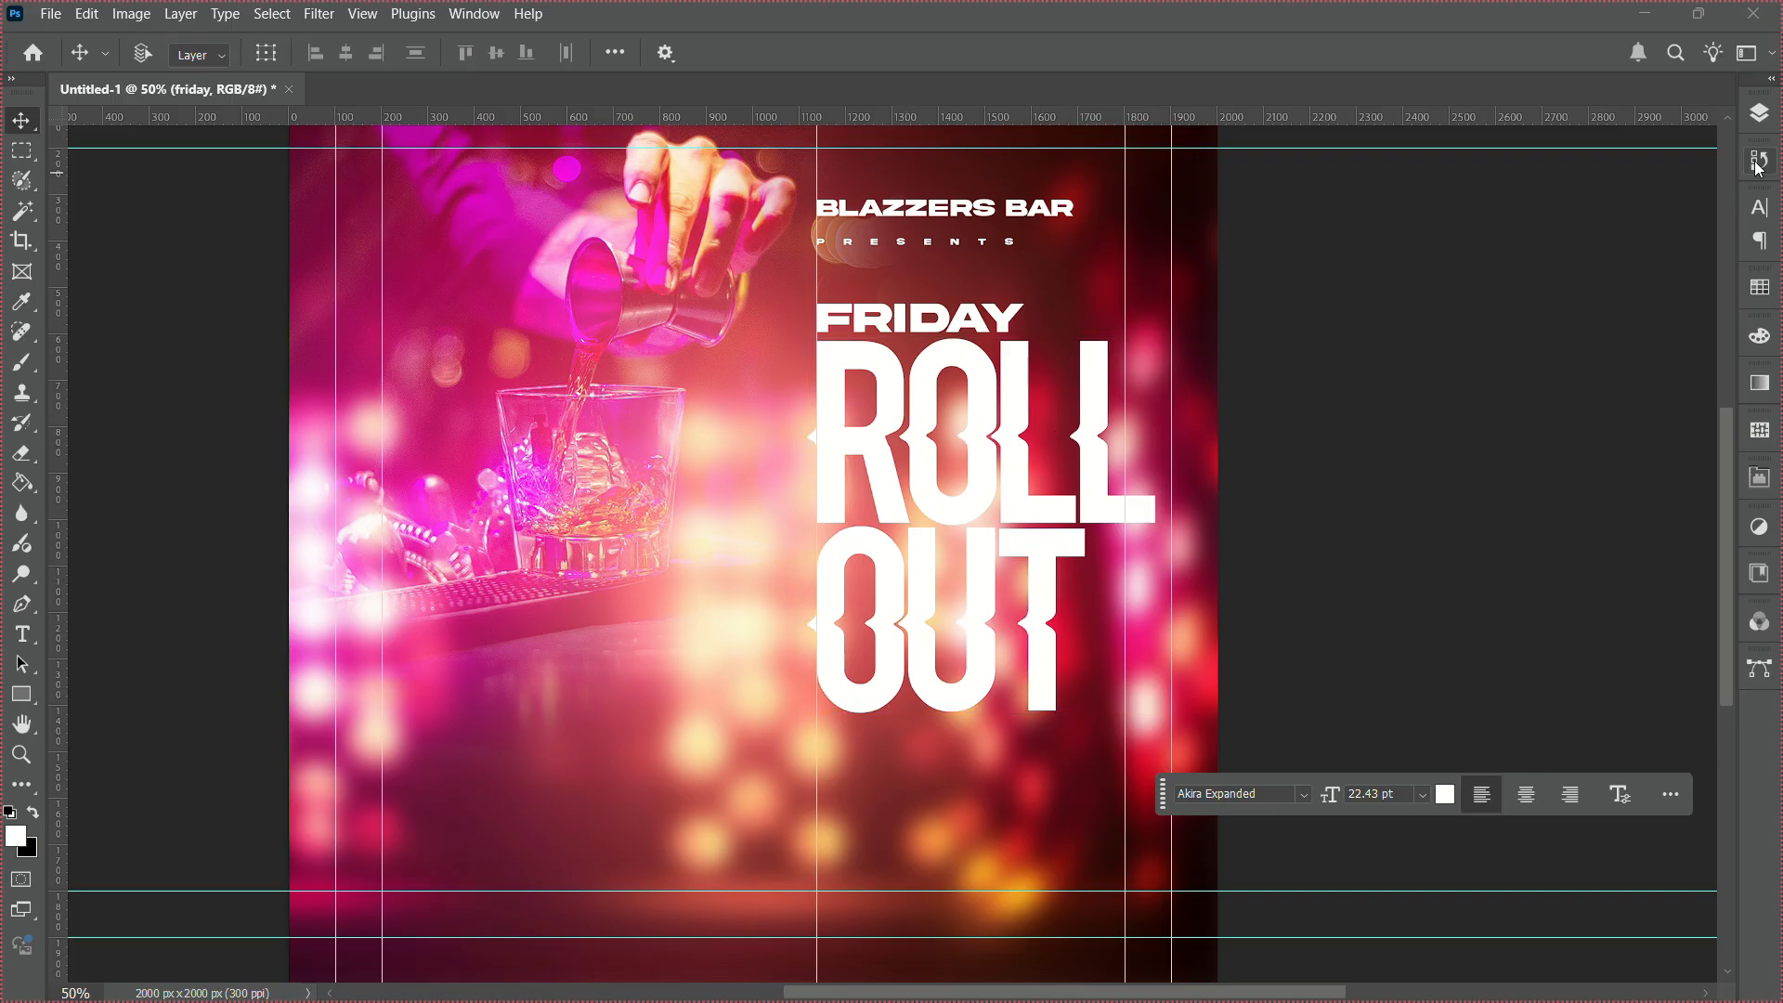
# Group the "friday" and "roll out" text layers together.
pyautogui.click(1764, 125)
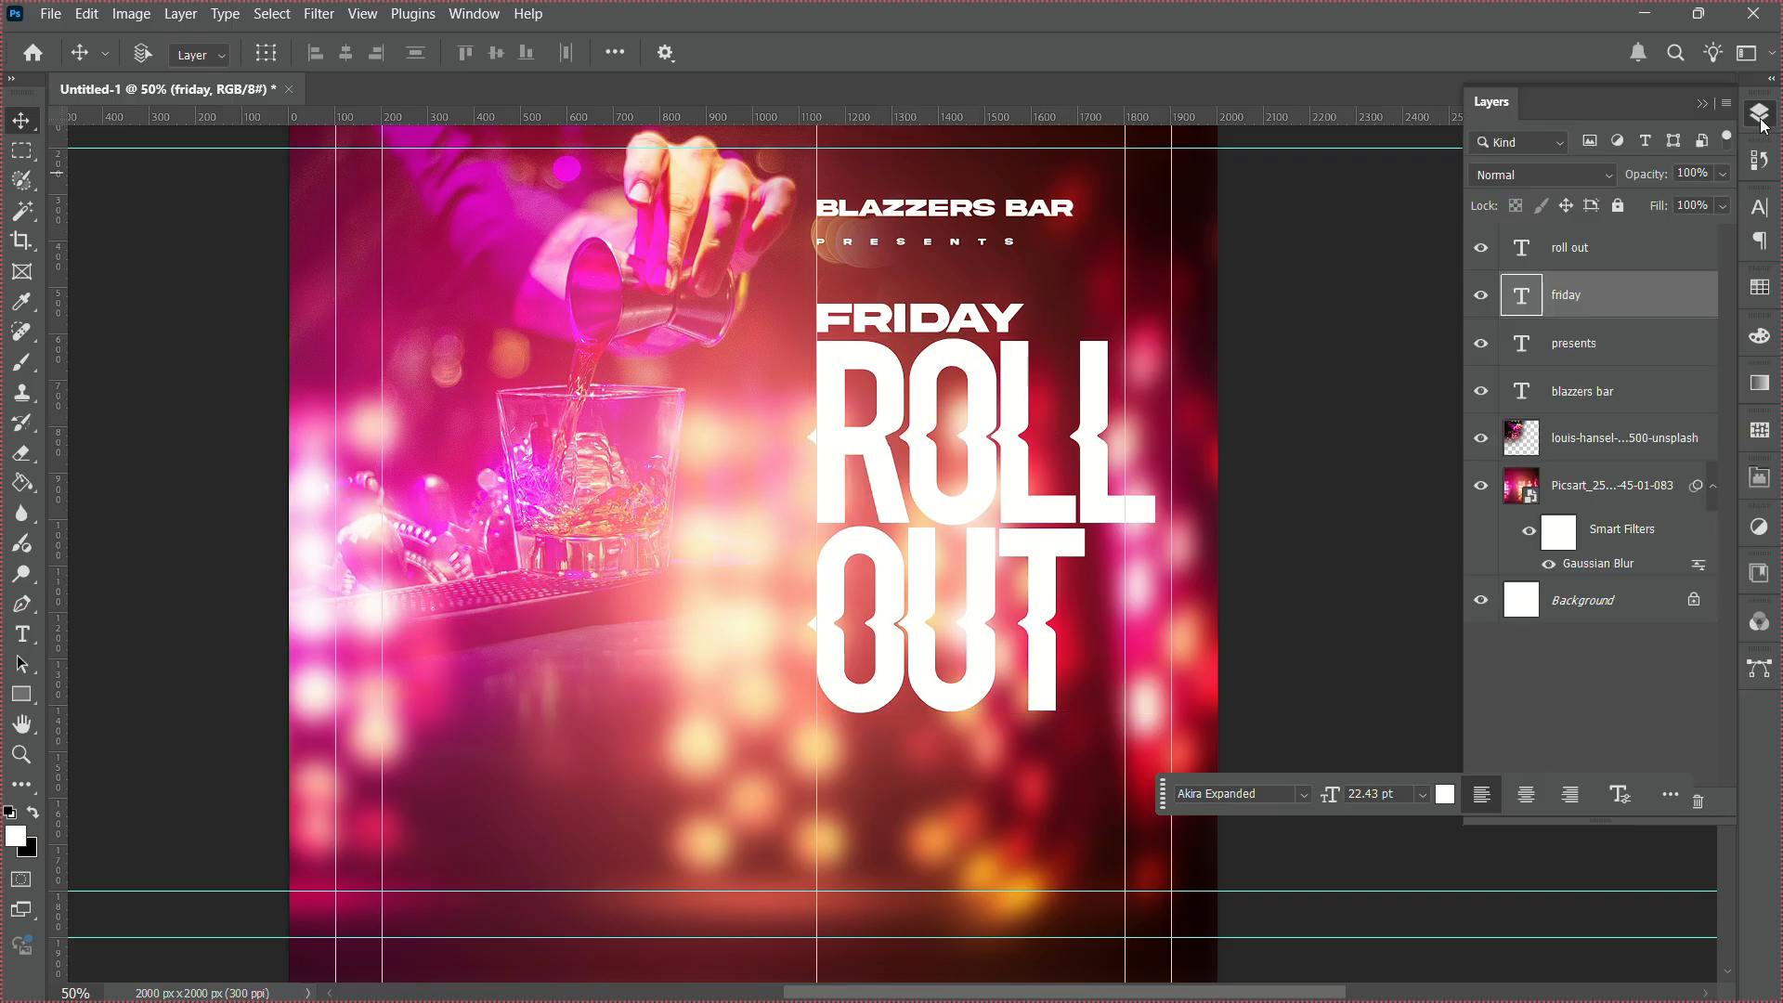
pyautogui.click(1594, 266)
pyautogui.keyDown('shift'); pyautogui.click(1594, 265); pyautogui.keyUp('shift')
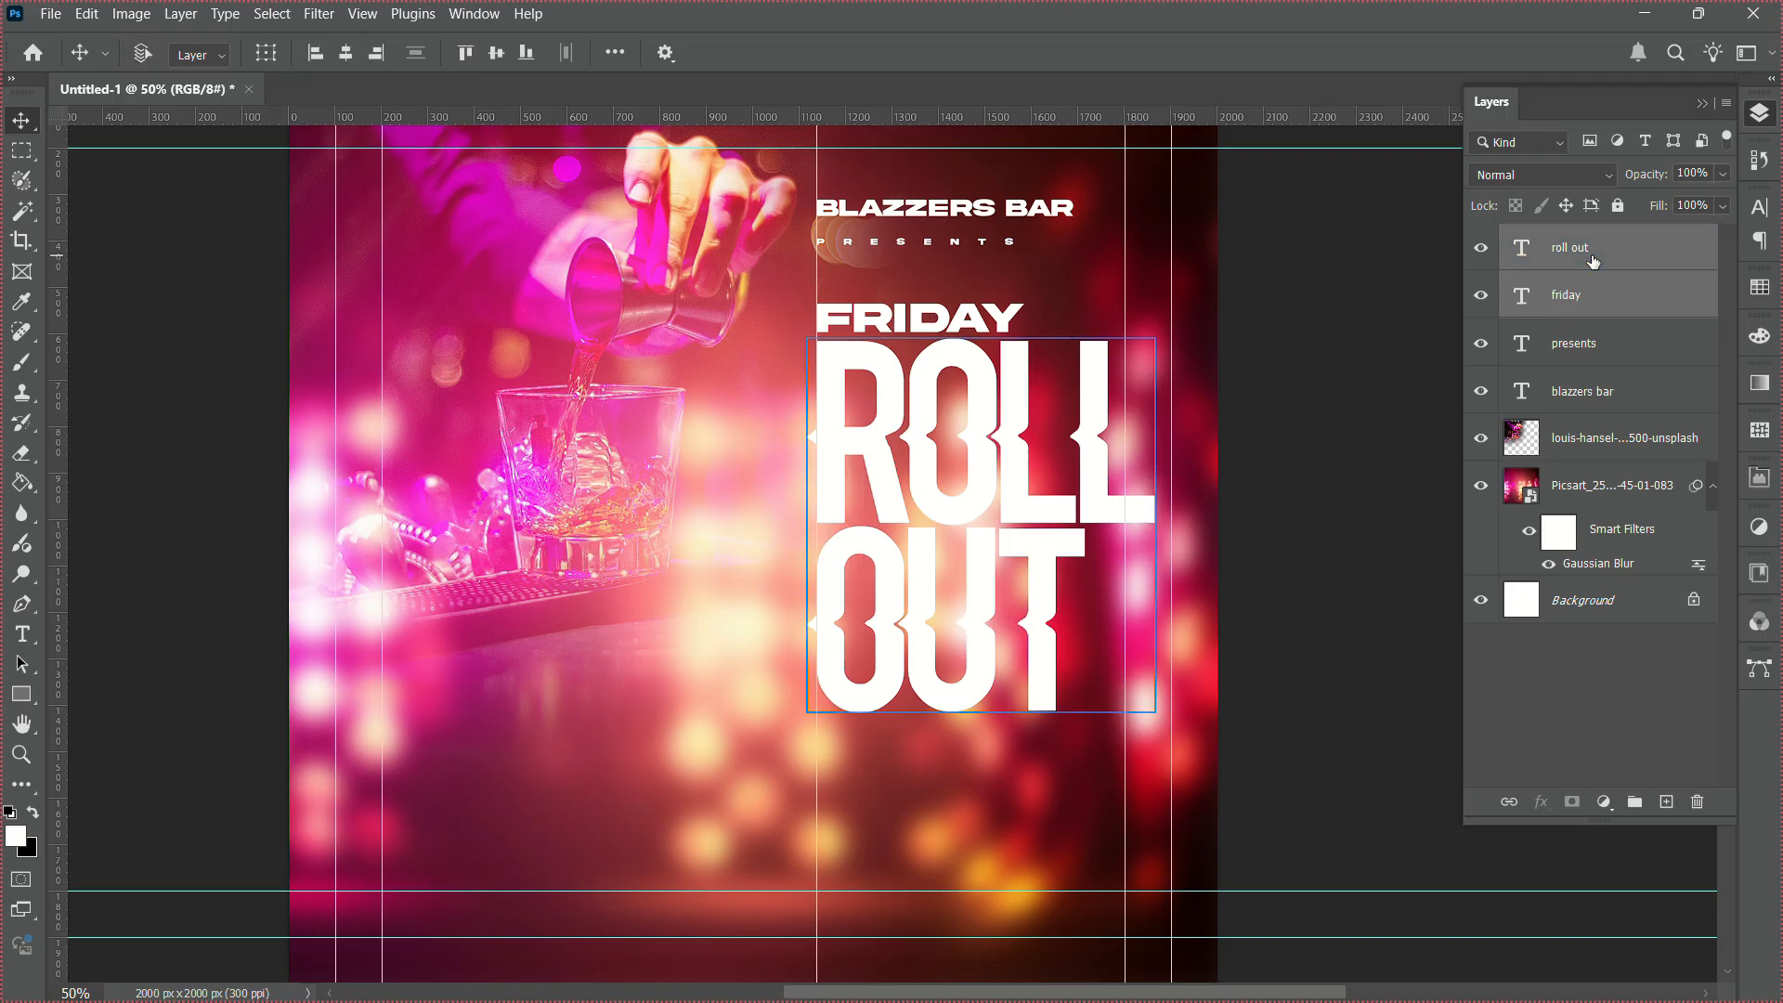
pyautogui.hotkey('ctrl', 'g')
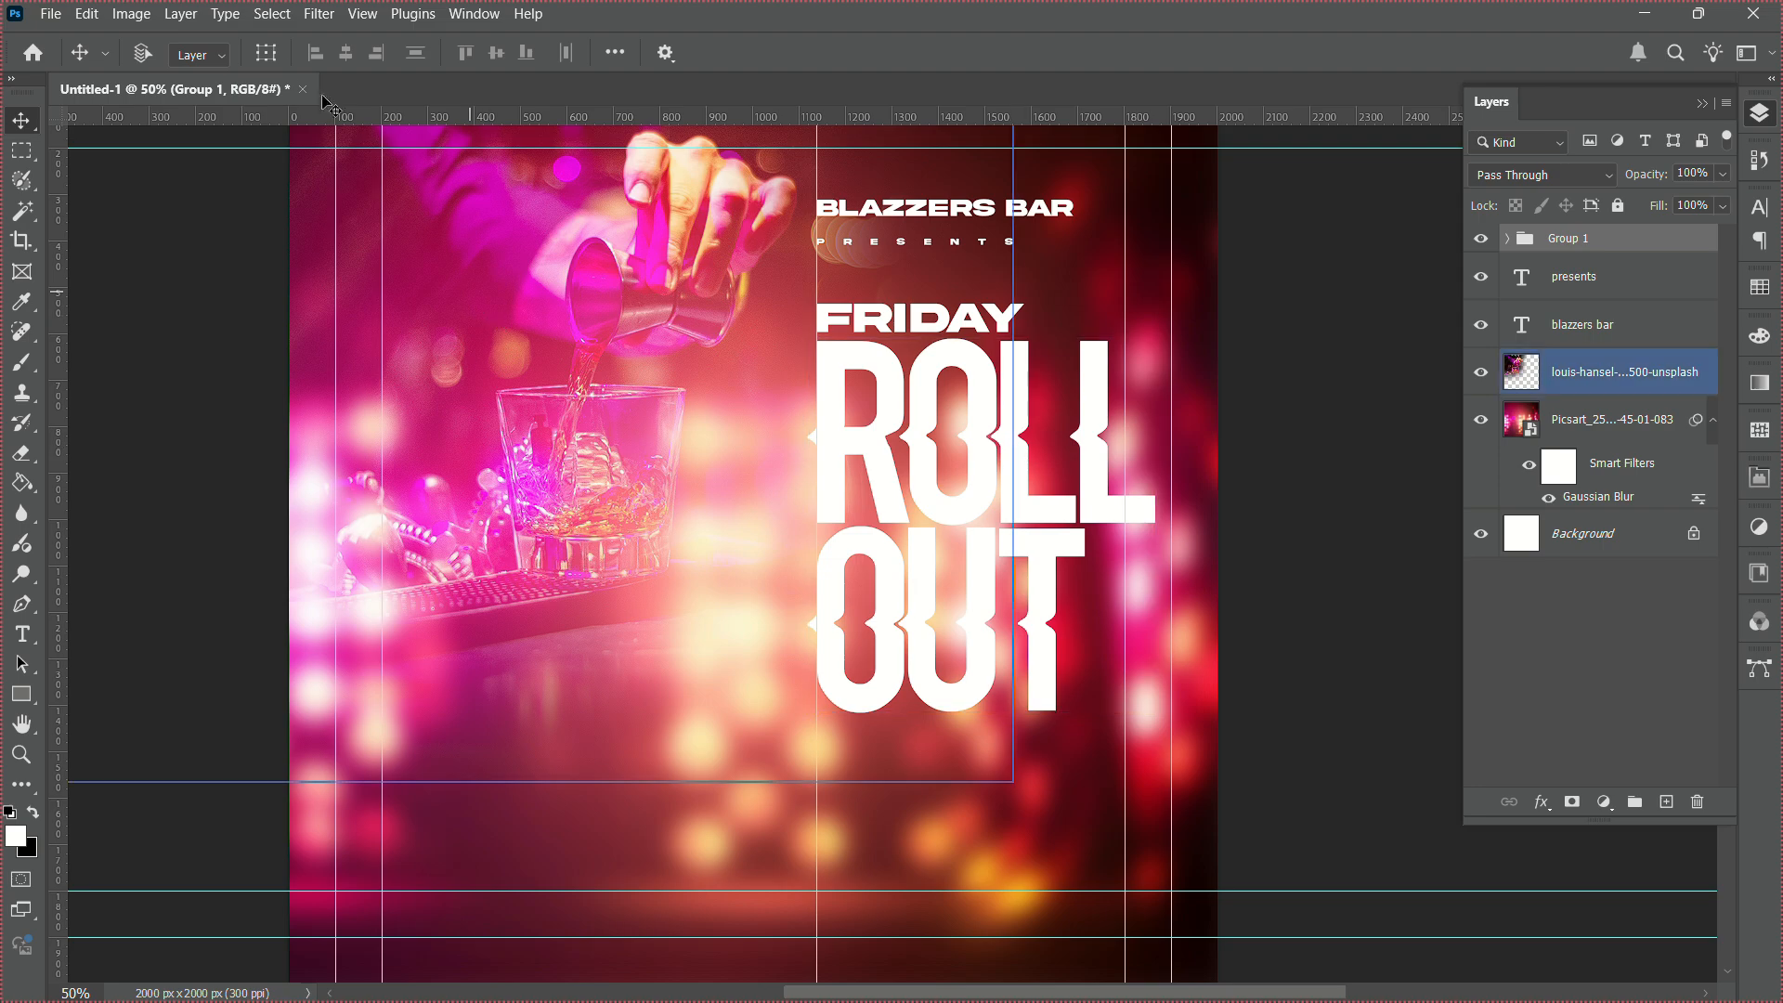
# Place the embedded image 155762-abstract-gold-background from Downloads, scale it to about 29.6% and position it over the FRIDAY ROLL OUT title.
pyautogui.click(42, 15)
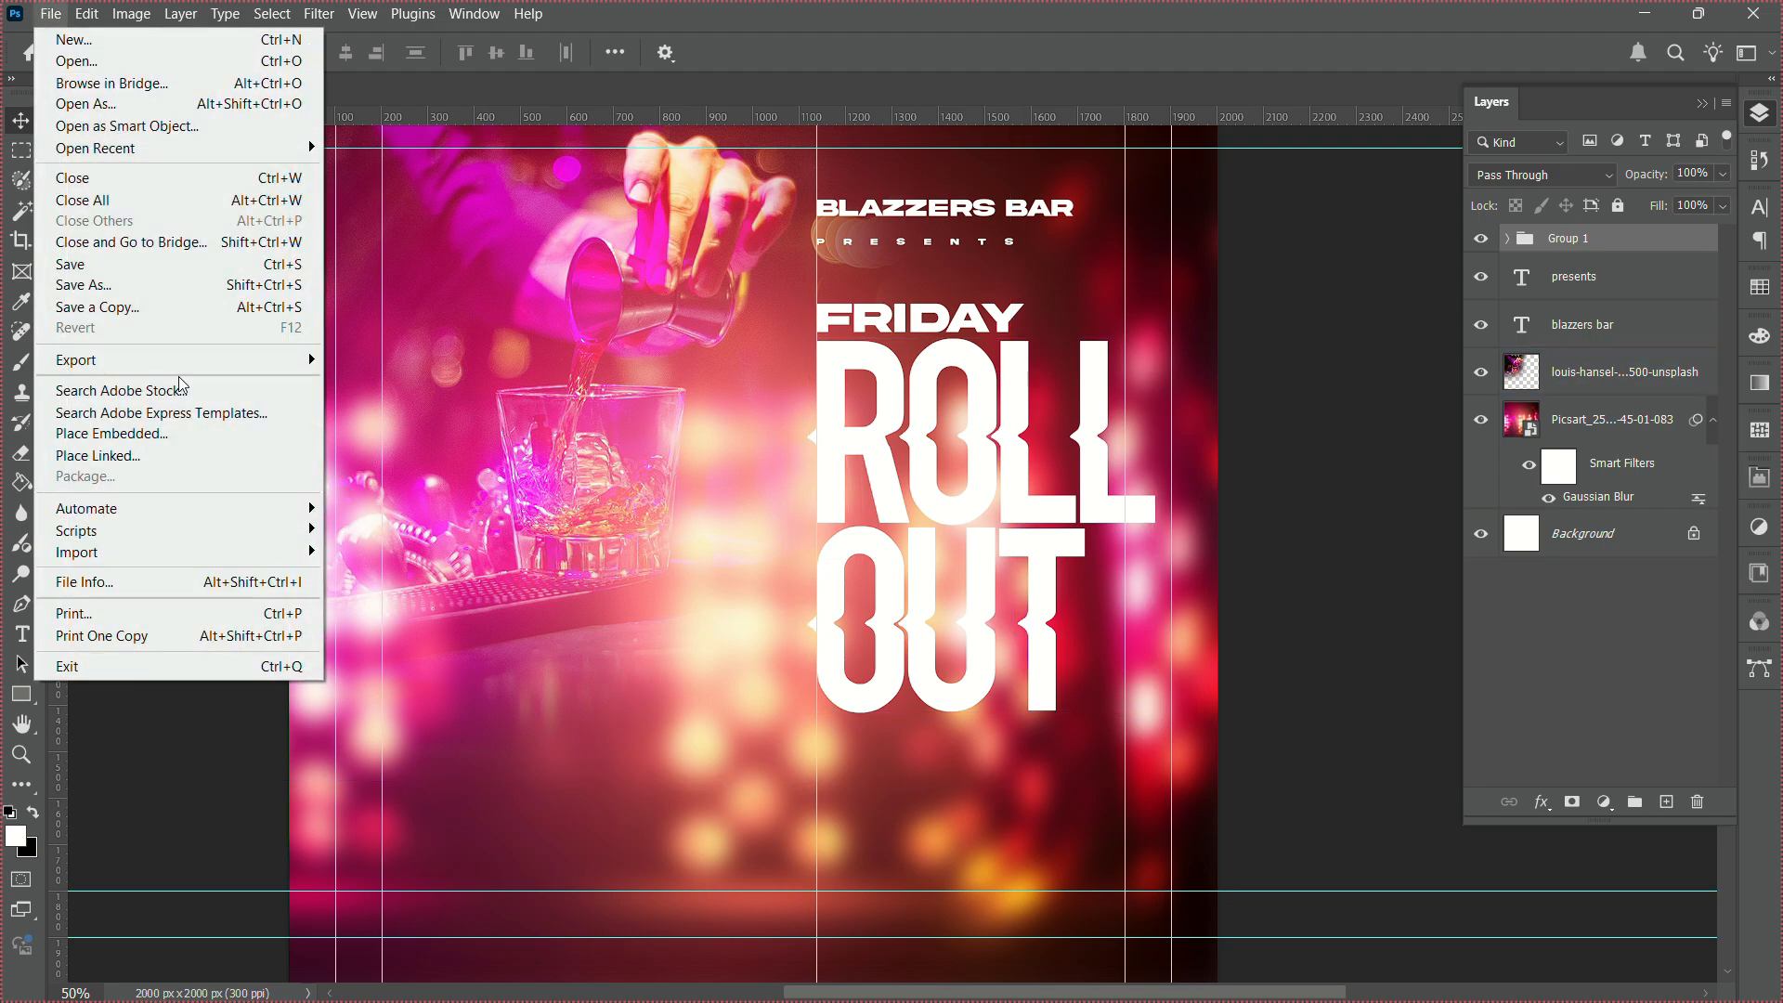
pyautogui.click(142, 437)
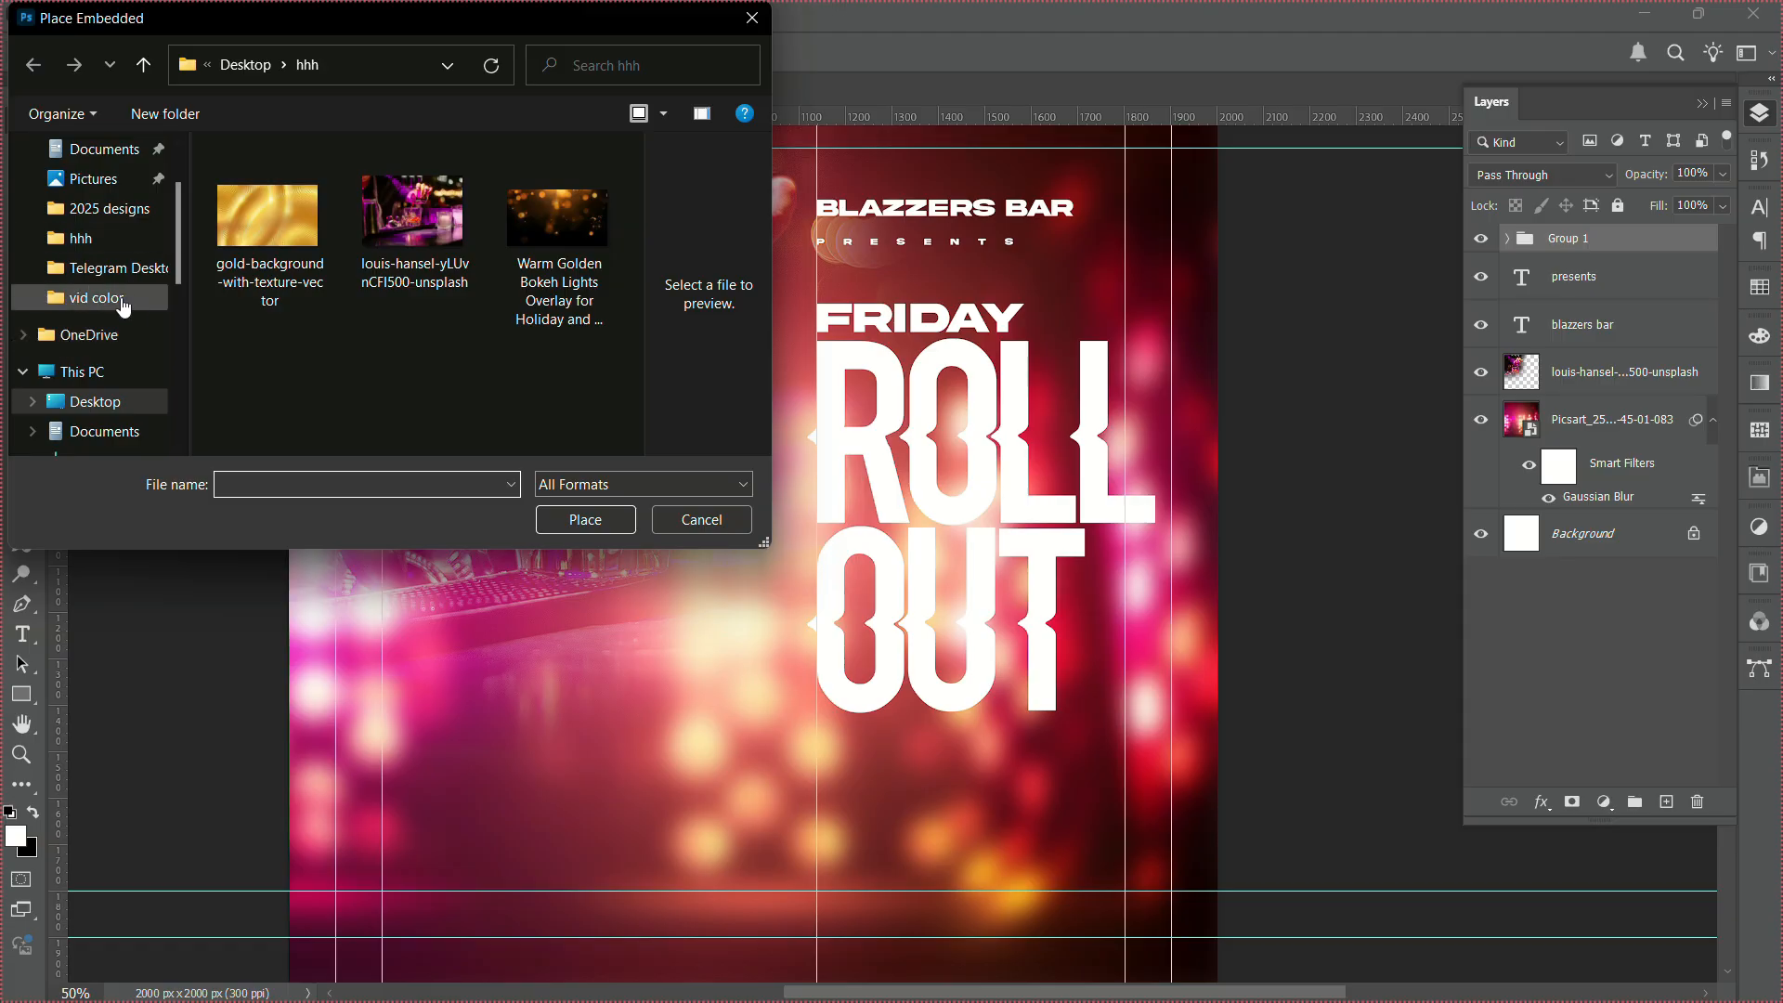
pyautogui.scroll(-2, 180, 450)
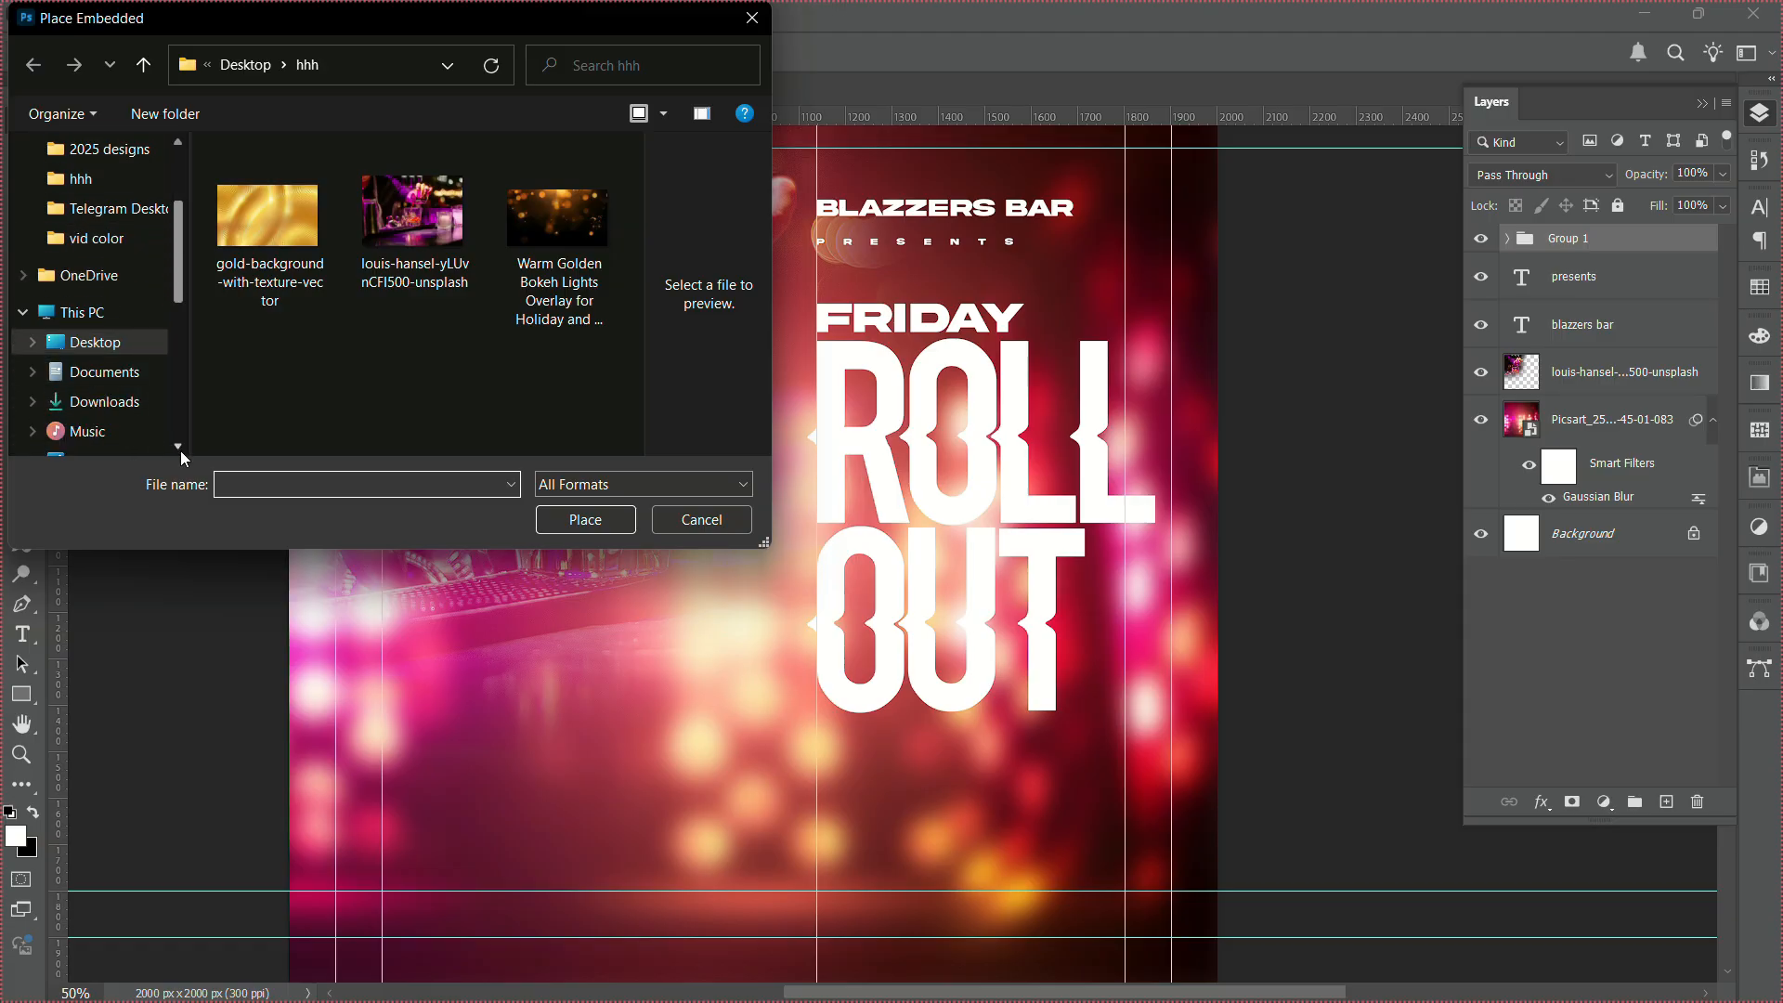
pyautogui.click(143, 413)
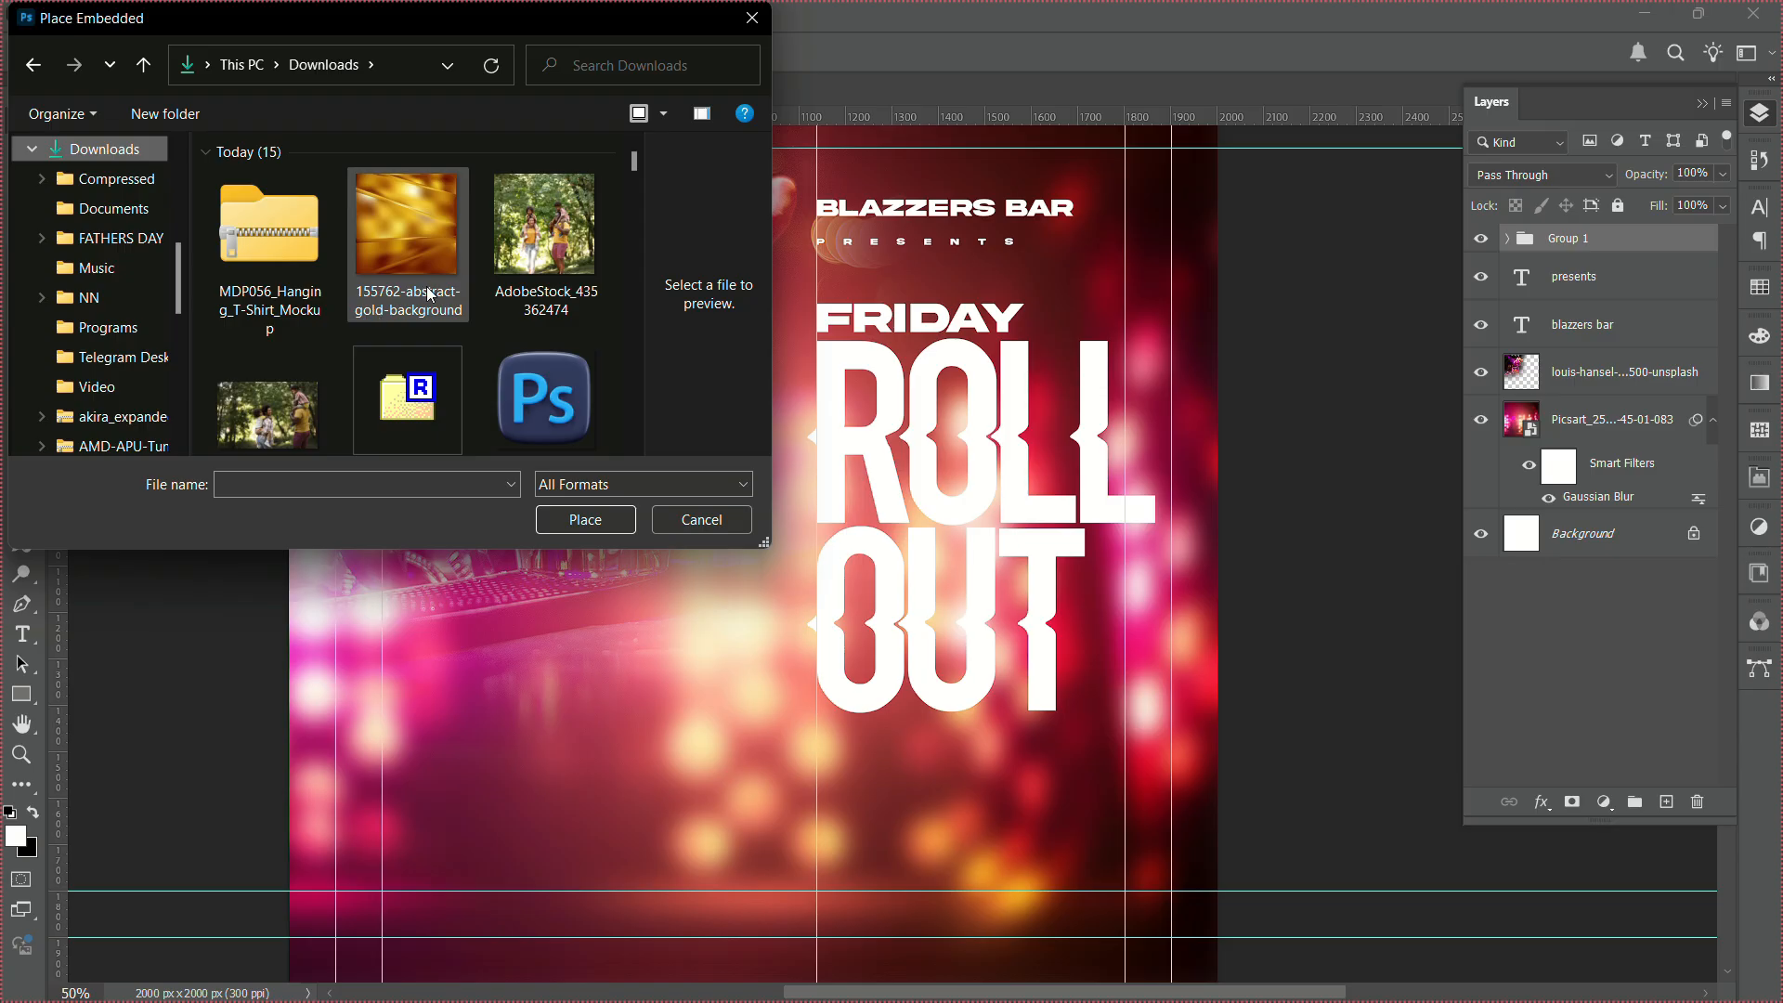
pyautogui.doubleClick(430, 296)
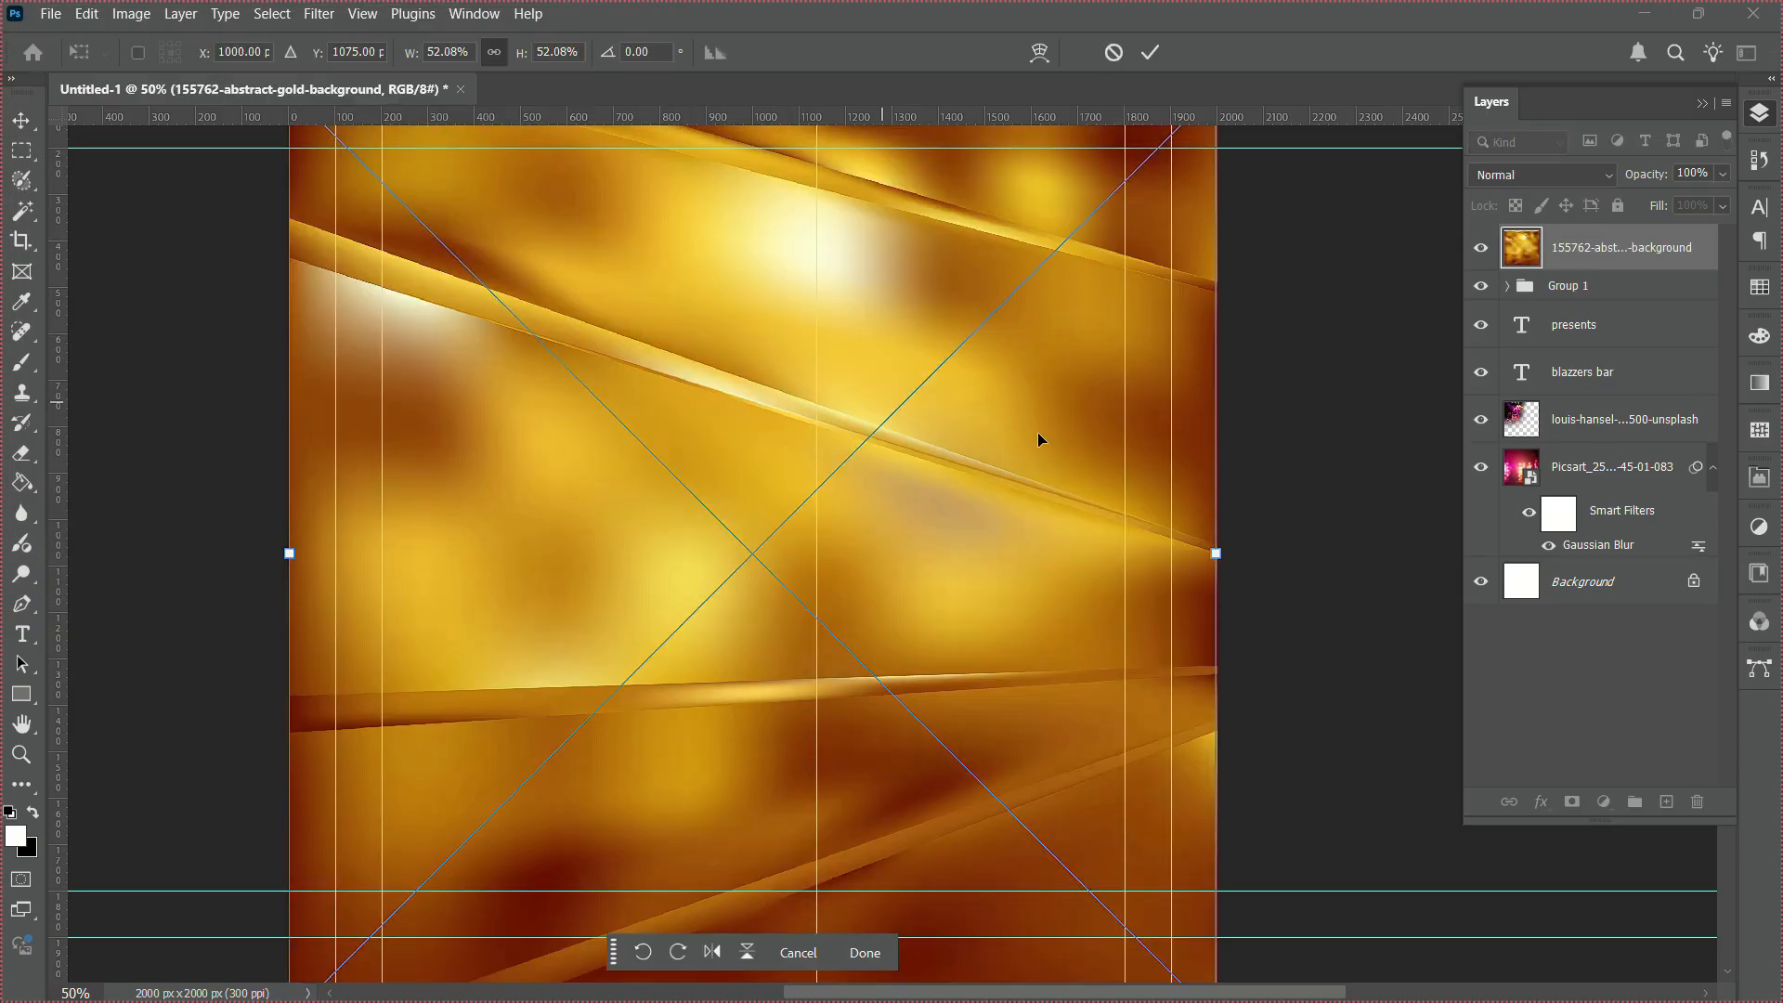
pyautogui.moveTo(1216, 560); pyautogui.dragTo(816, 558)
pyautogui.moveTo(673, 533); pyautogui.dragTo(1067, 526)
pyautogui.press('Return')
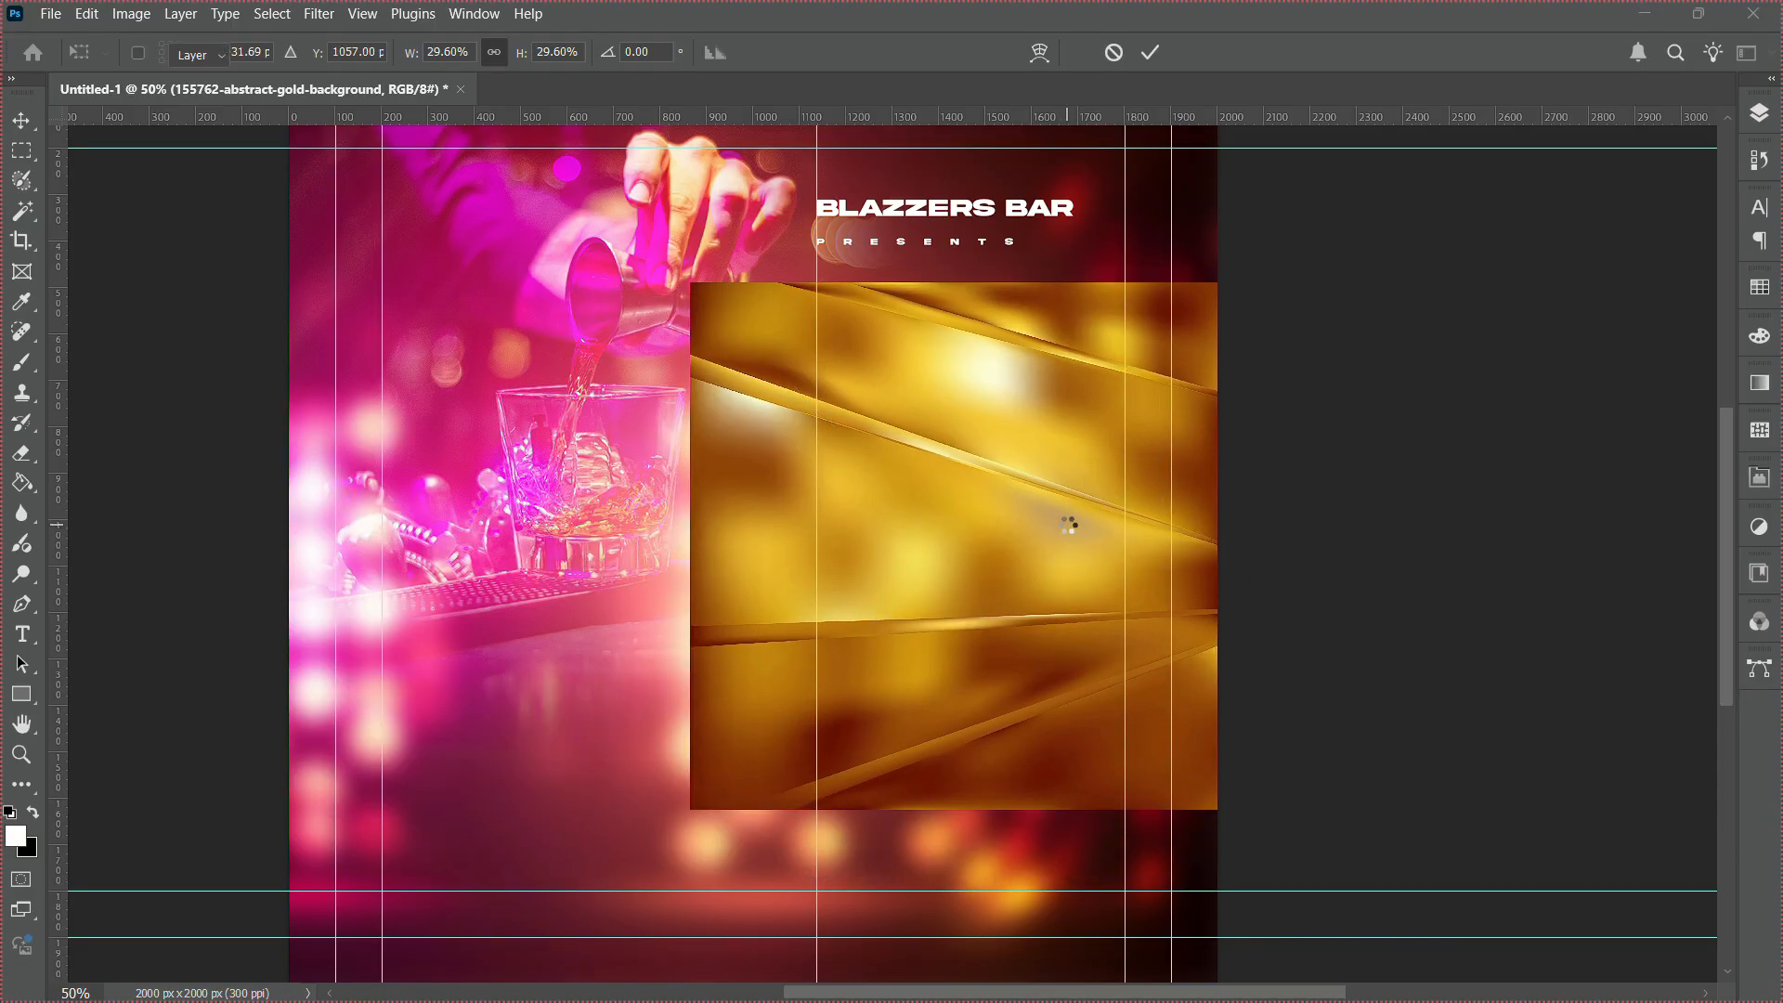
# Clip the gold background layer to the FRIDAY ROLL OUT group and shift the texture slightly within the lettering.
pyautogui.click(1759, 119)
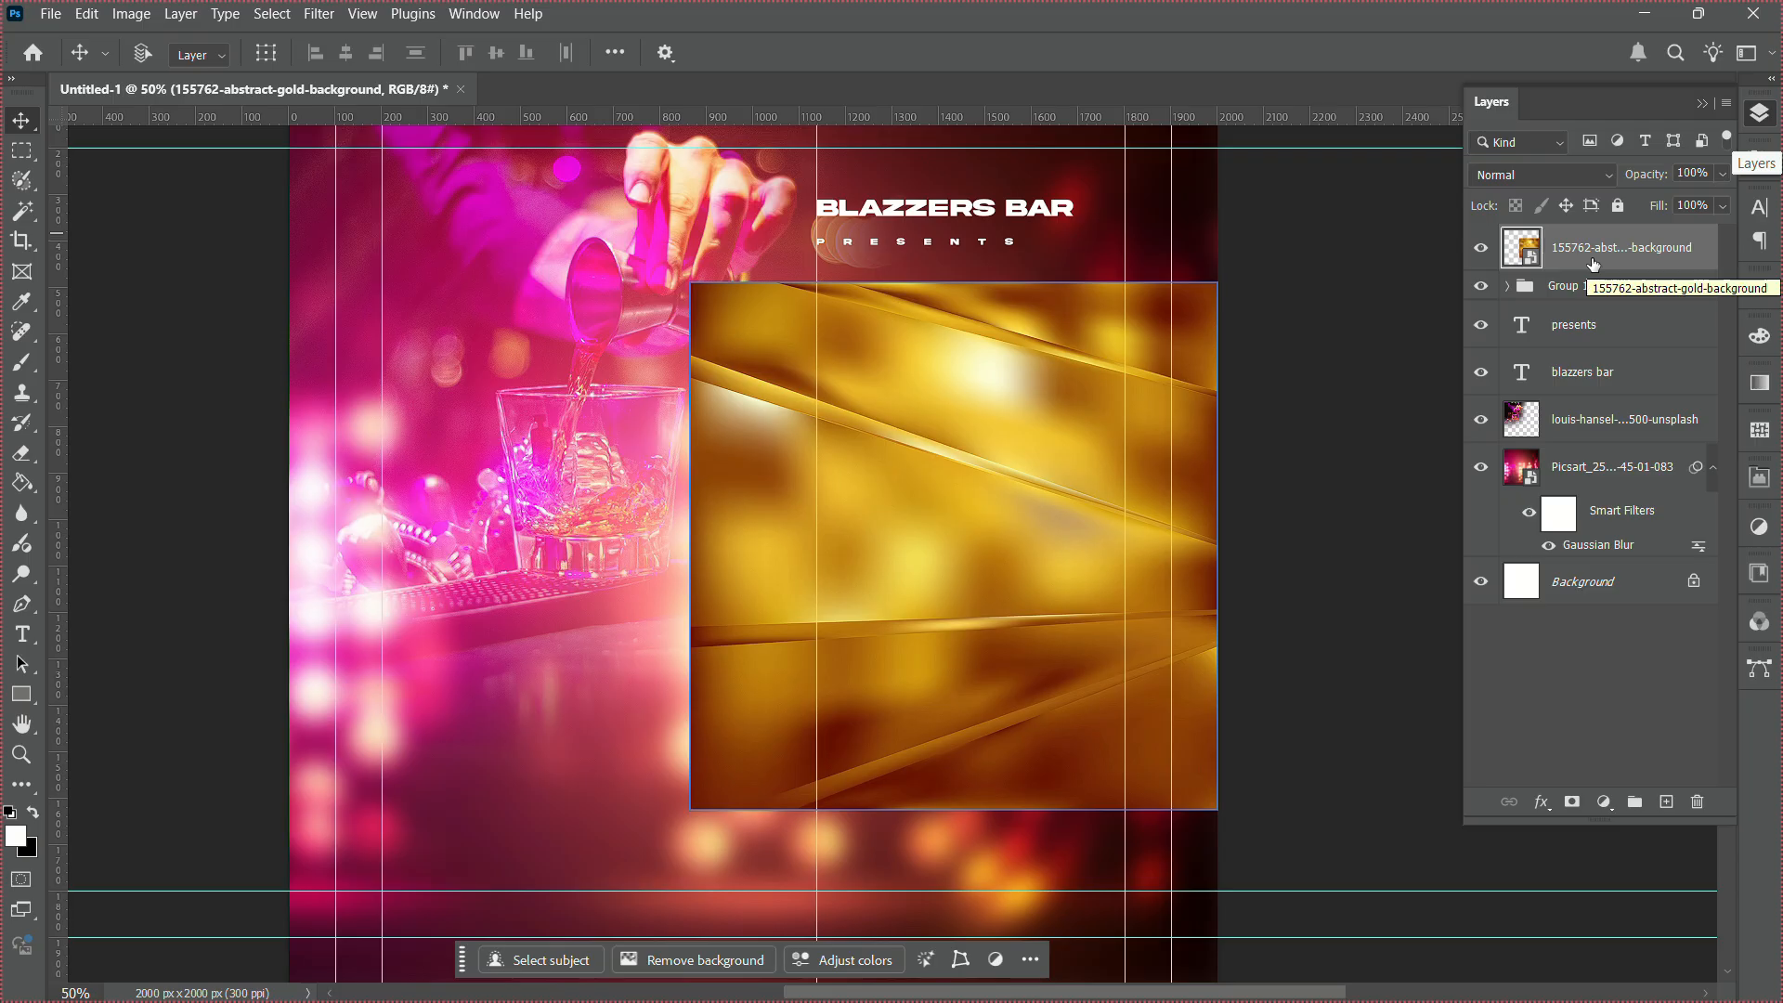
pyautogui.rightClick(1594, 265)
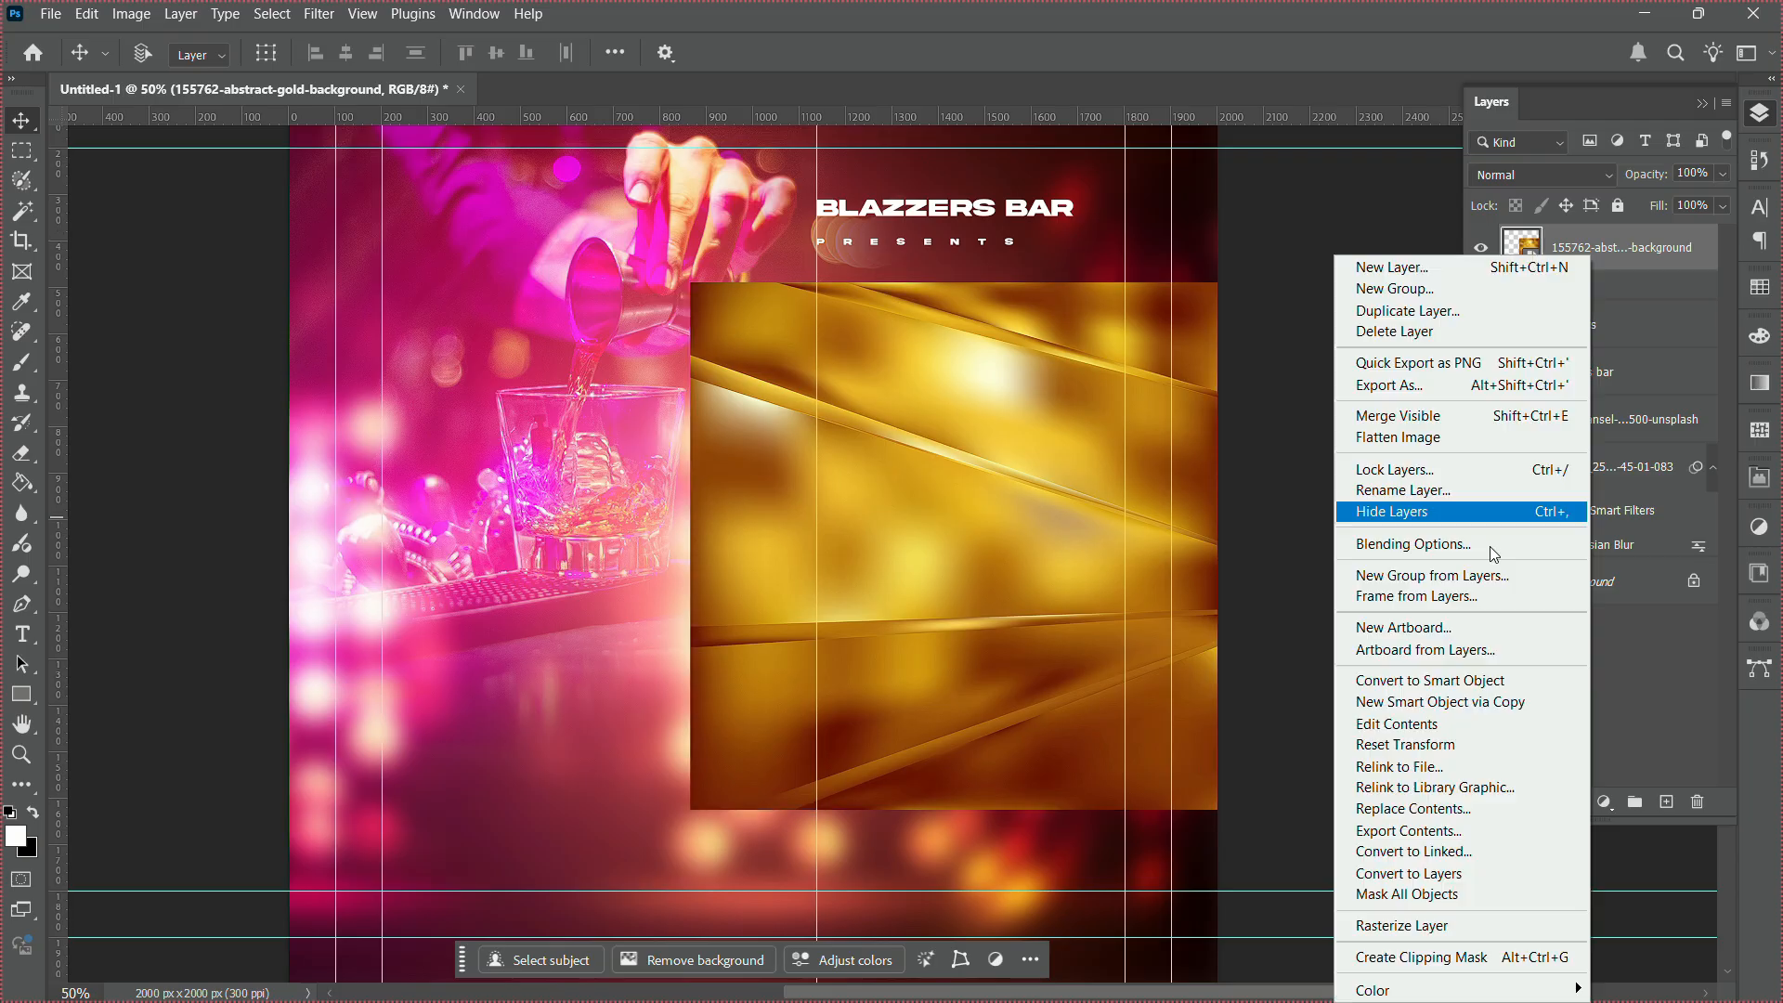
pyautogui.click(1432, 958)
pyautogui.moveTo(1080, 536); pyautogui.dragTo(1074, 549)
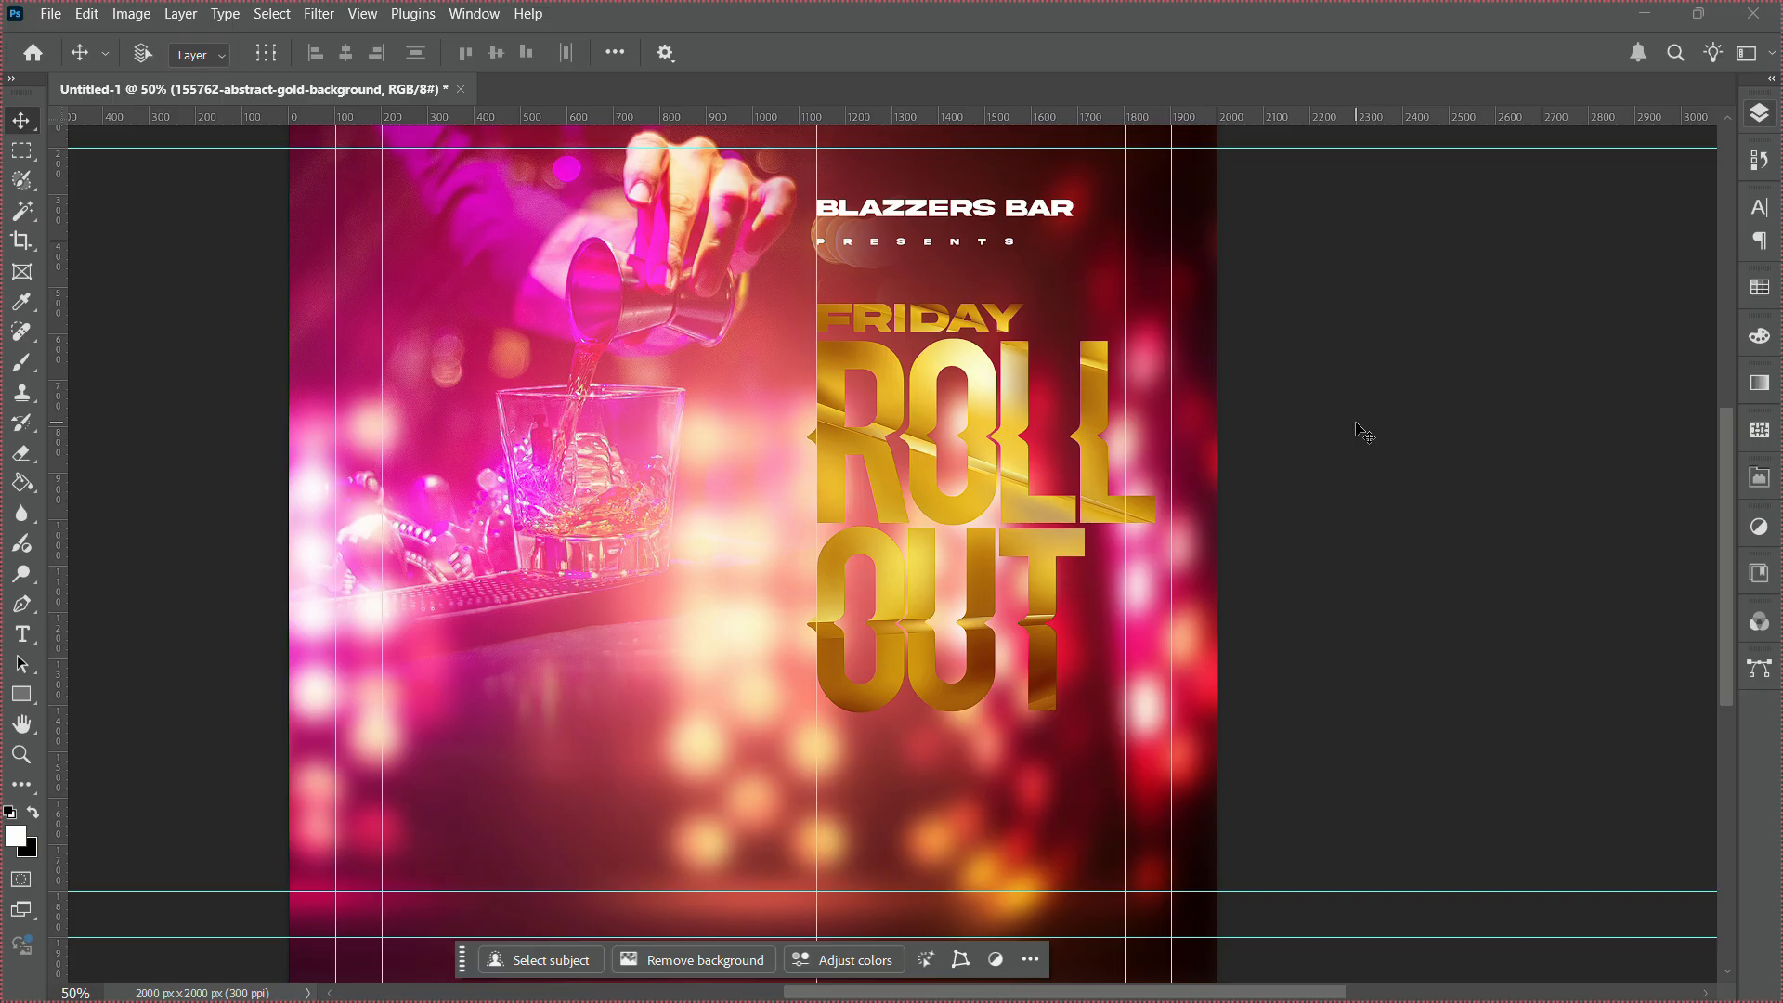
# Scale the "PRESENTS" text down to about 3.65 pt and place it slightly lower, with its left edge on the guide.
pyautogui.rightClick(954, 244)
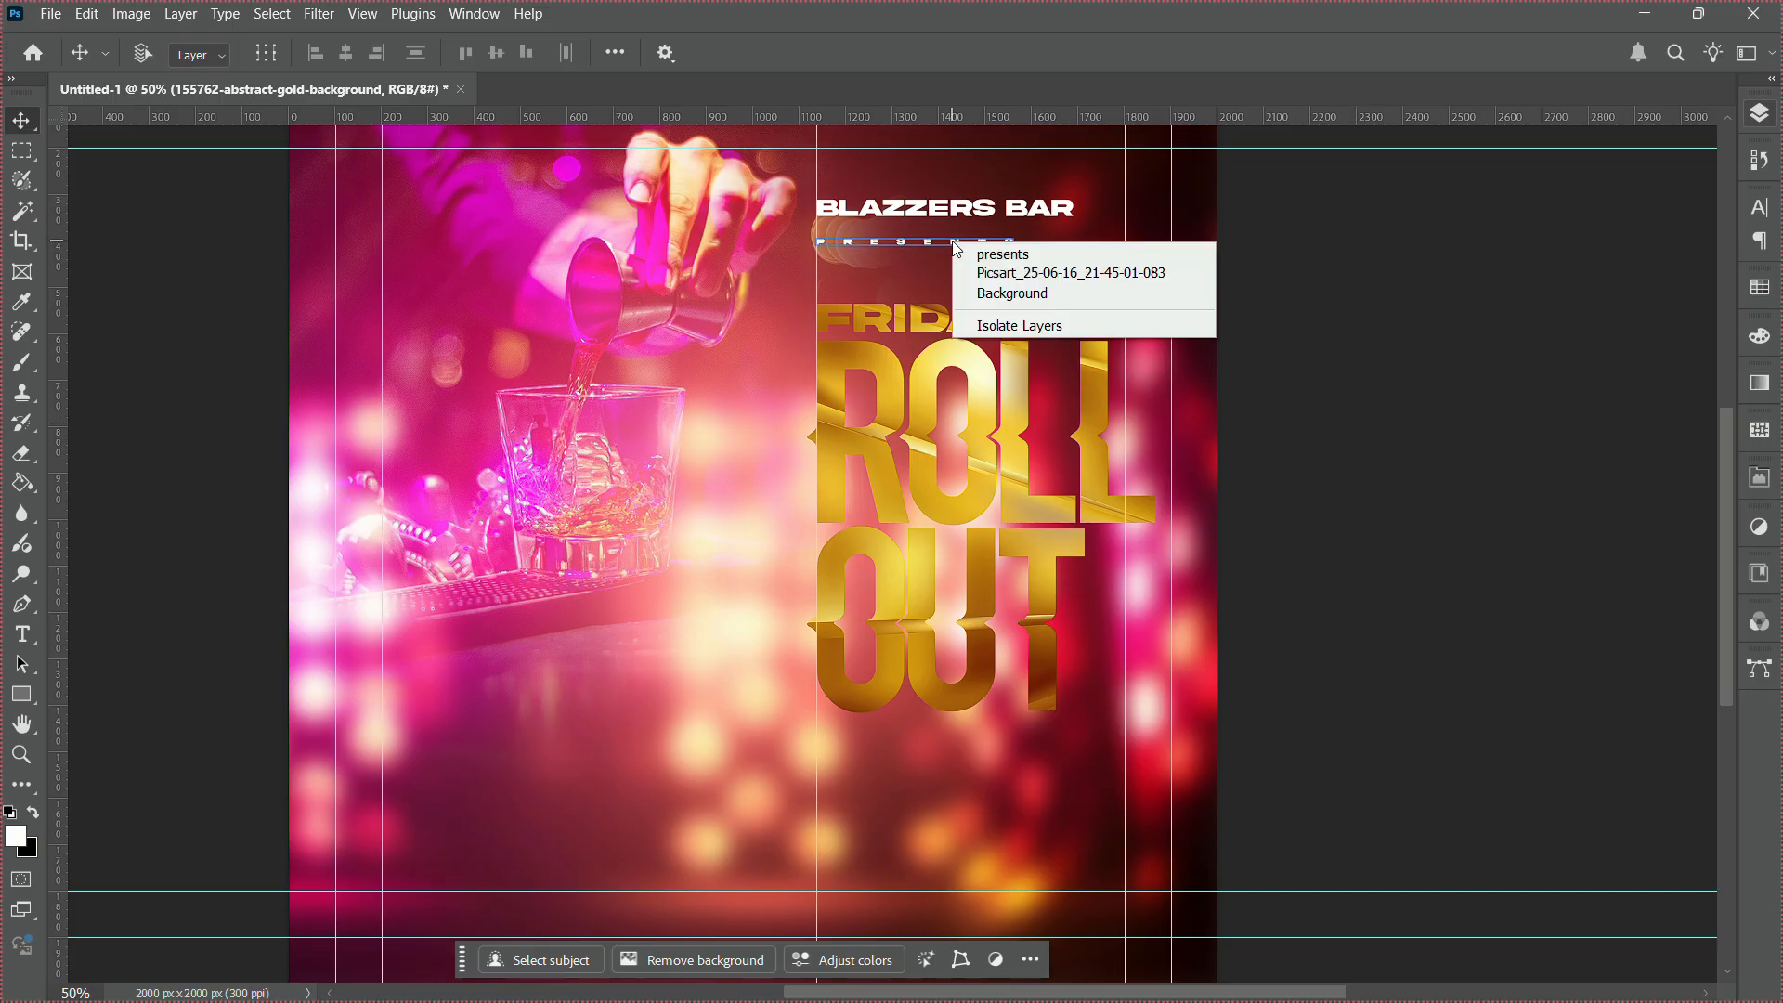
pyautogui.click(1030, 259)
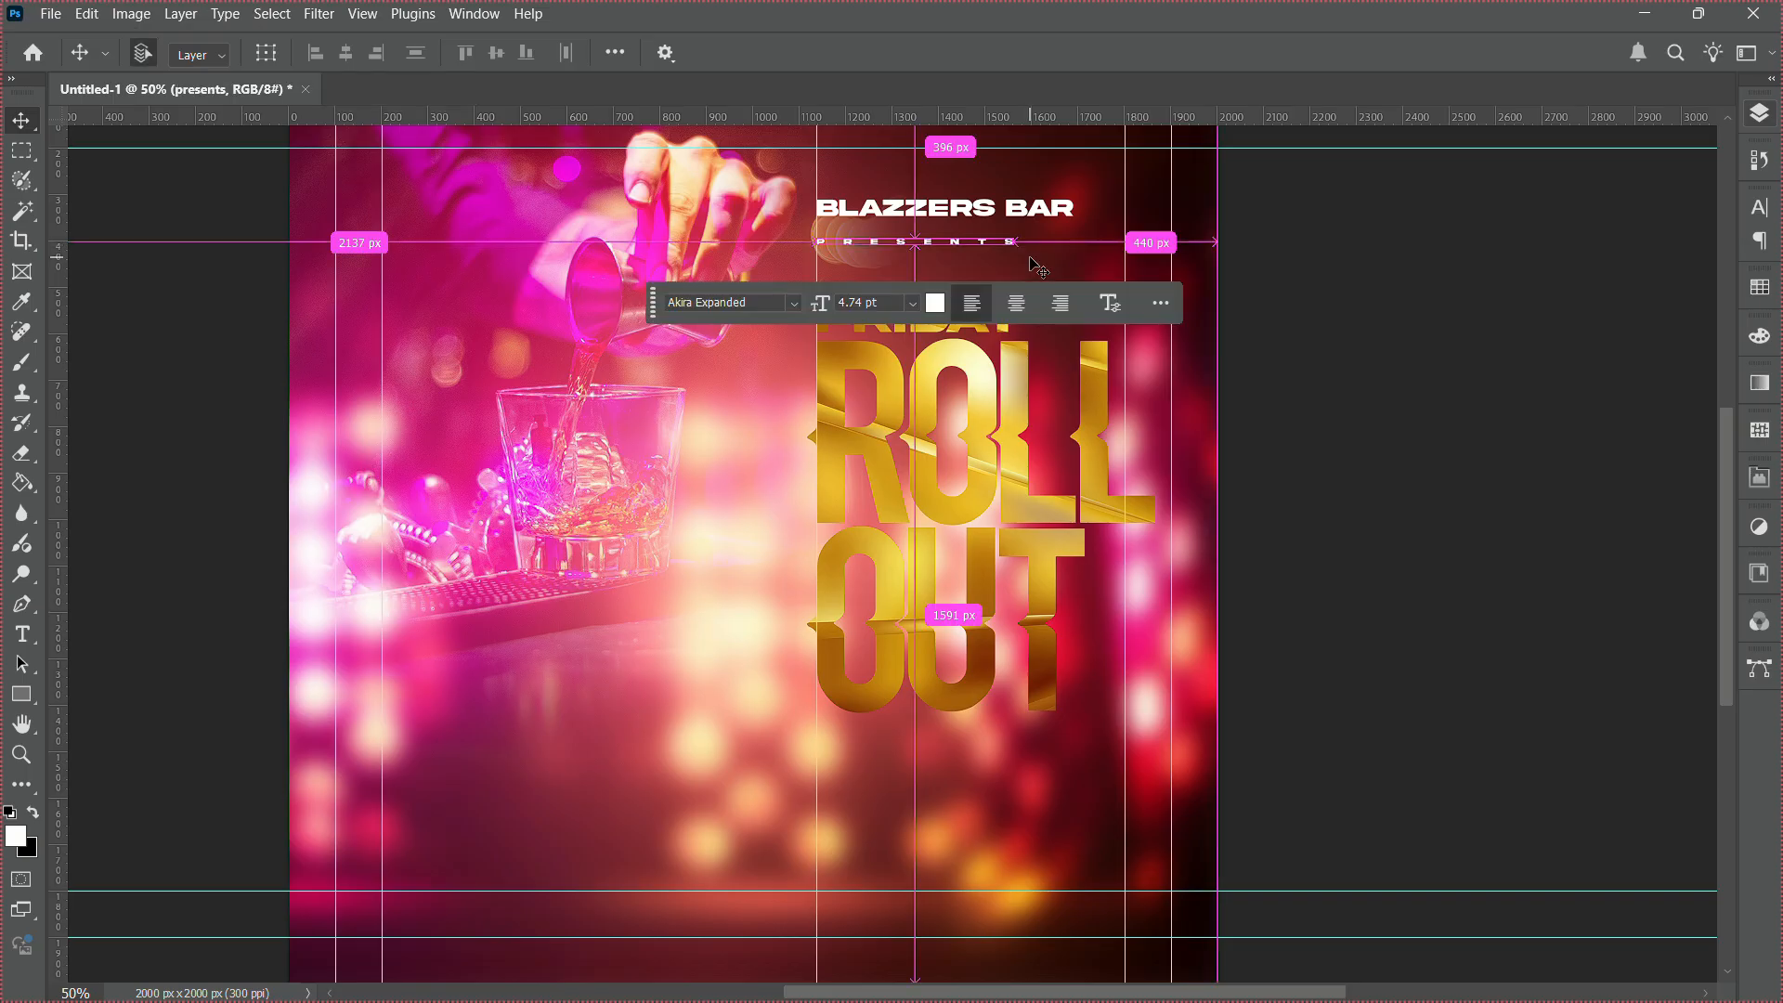
pyautogui.hotkey('ctrl', 't')
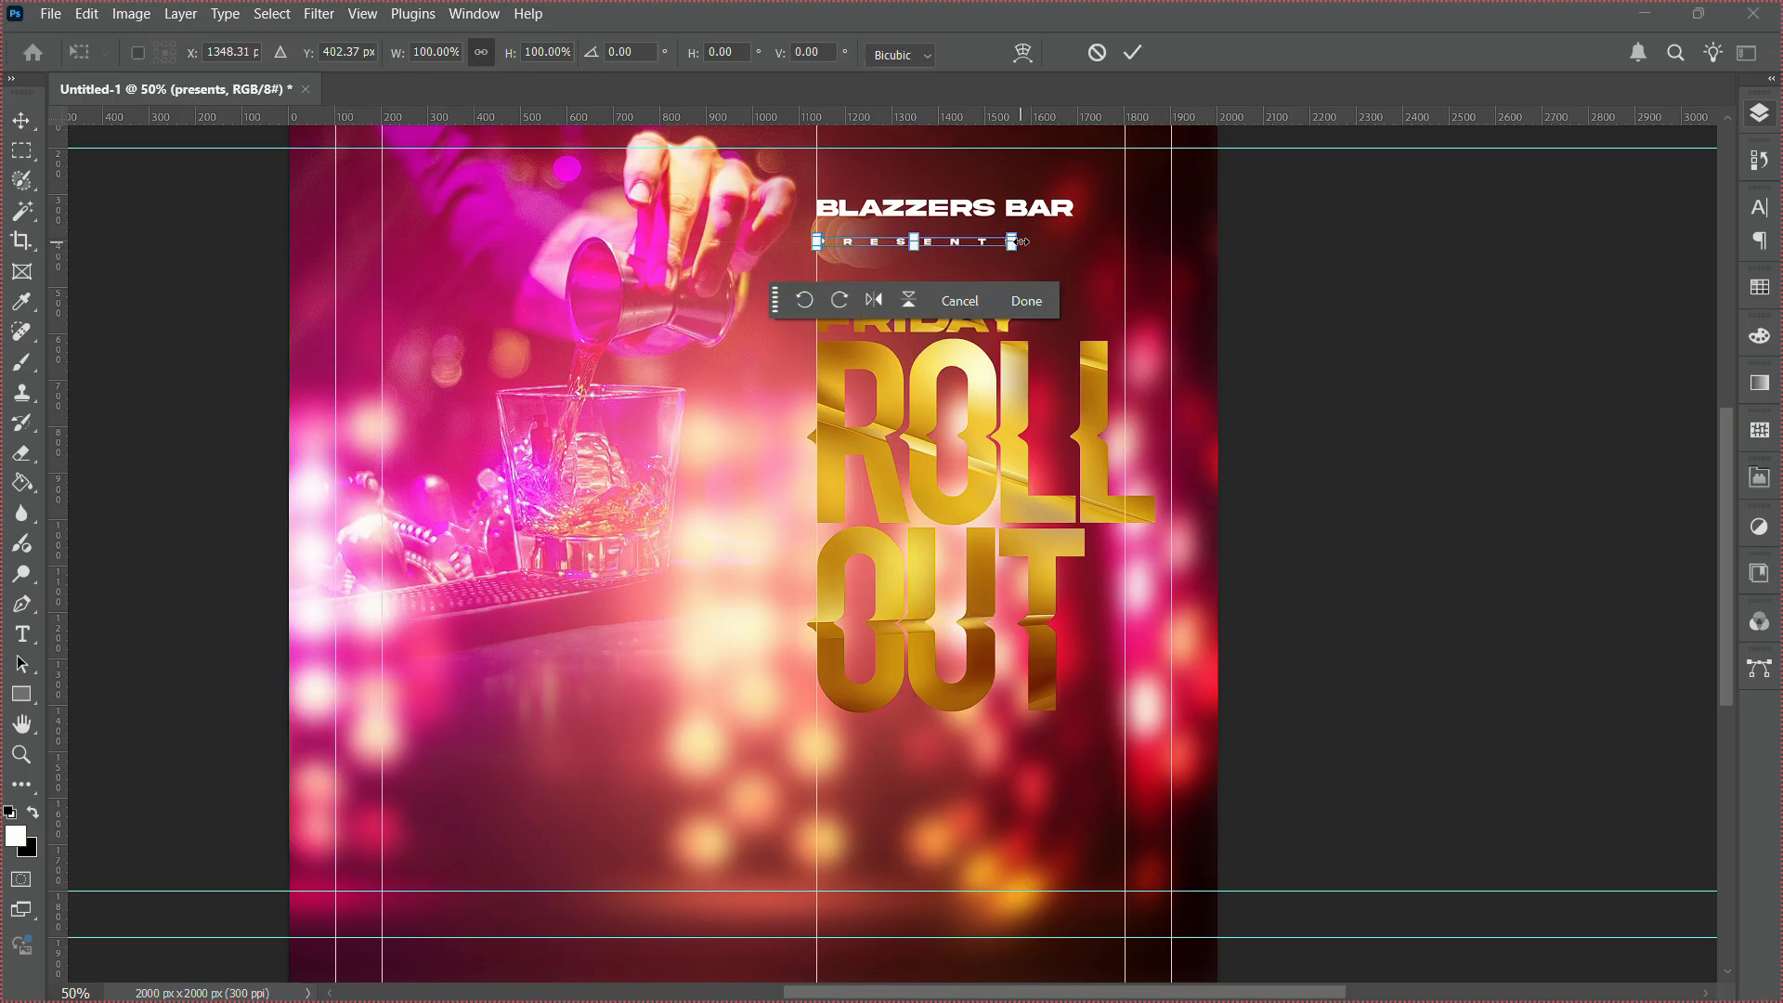
pyautogui.moveTo(1022, 242); pyautogui.dragTo(981, 263)
pyautogui.press('Return')
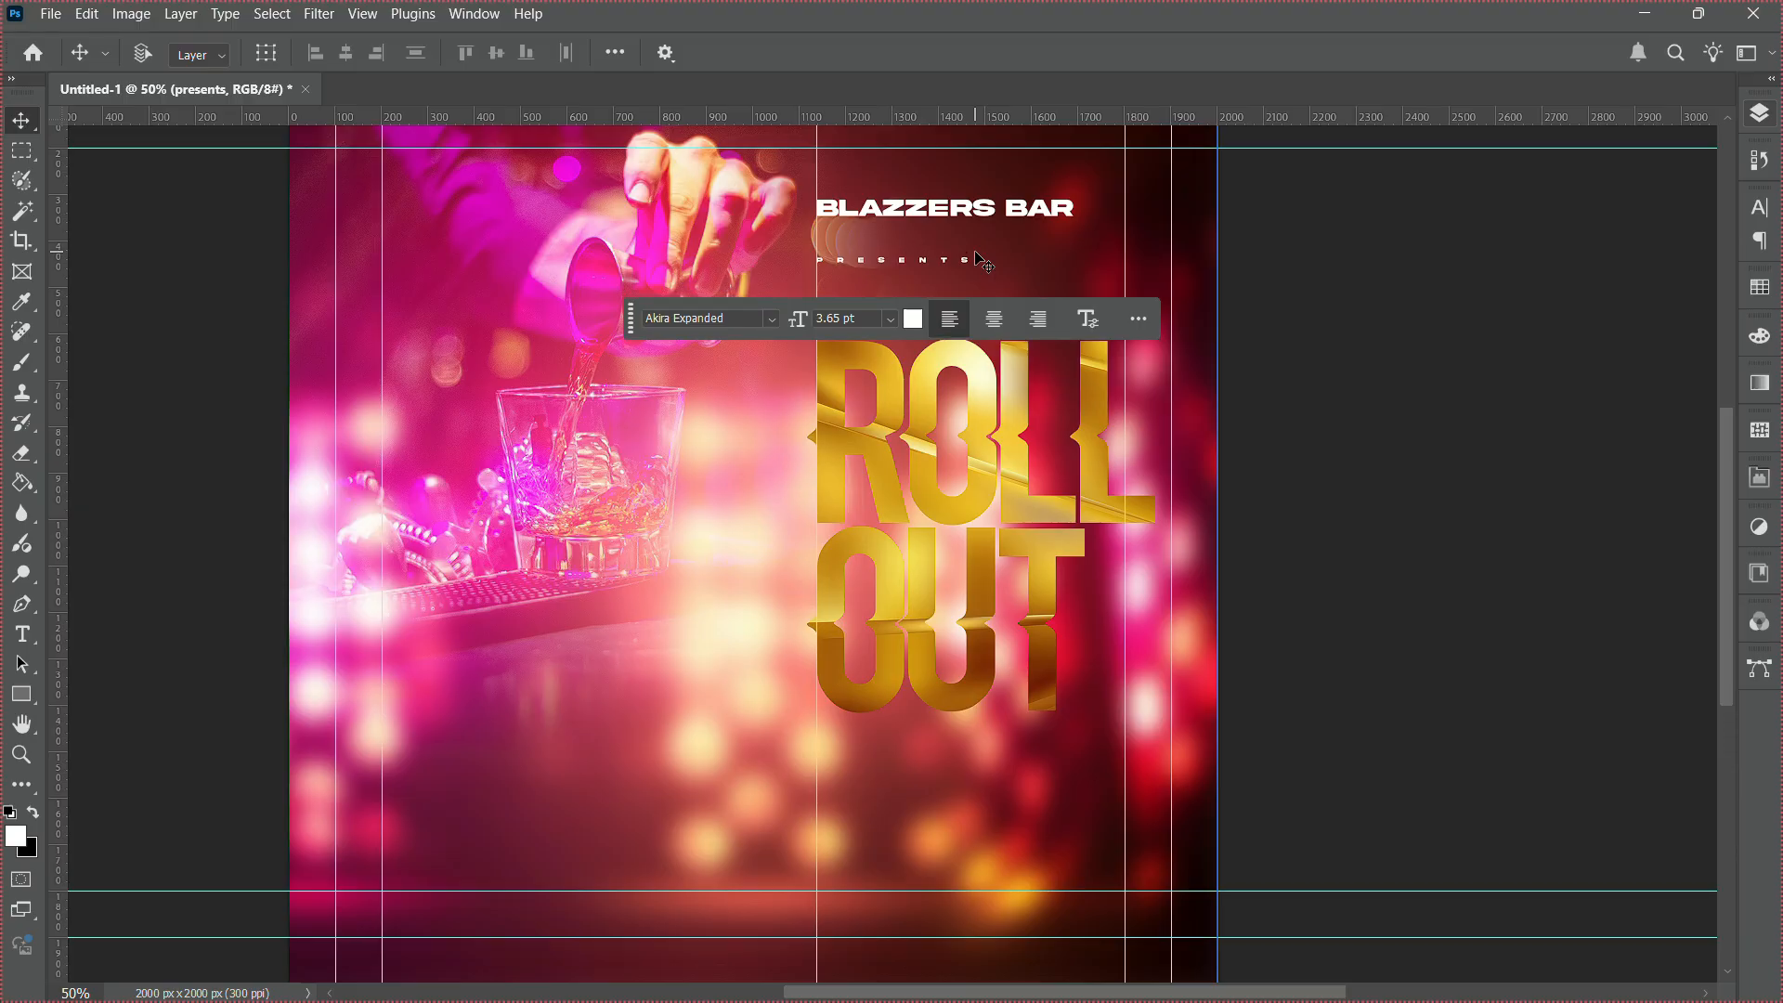
# Nudge "BLAZZERS BAR" down to just above "PRESENTS" and move the contextual task bar off the title.
pyautogui.rightClick(933, 209)
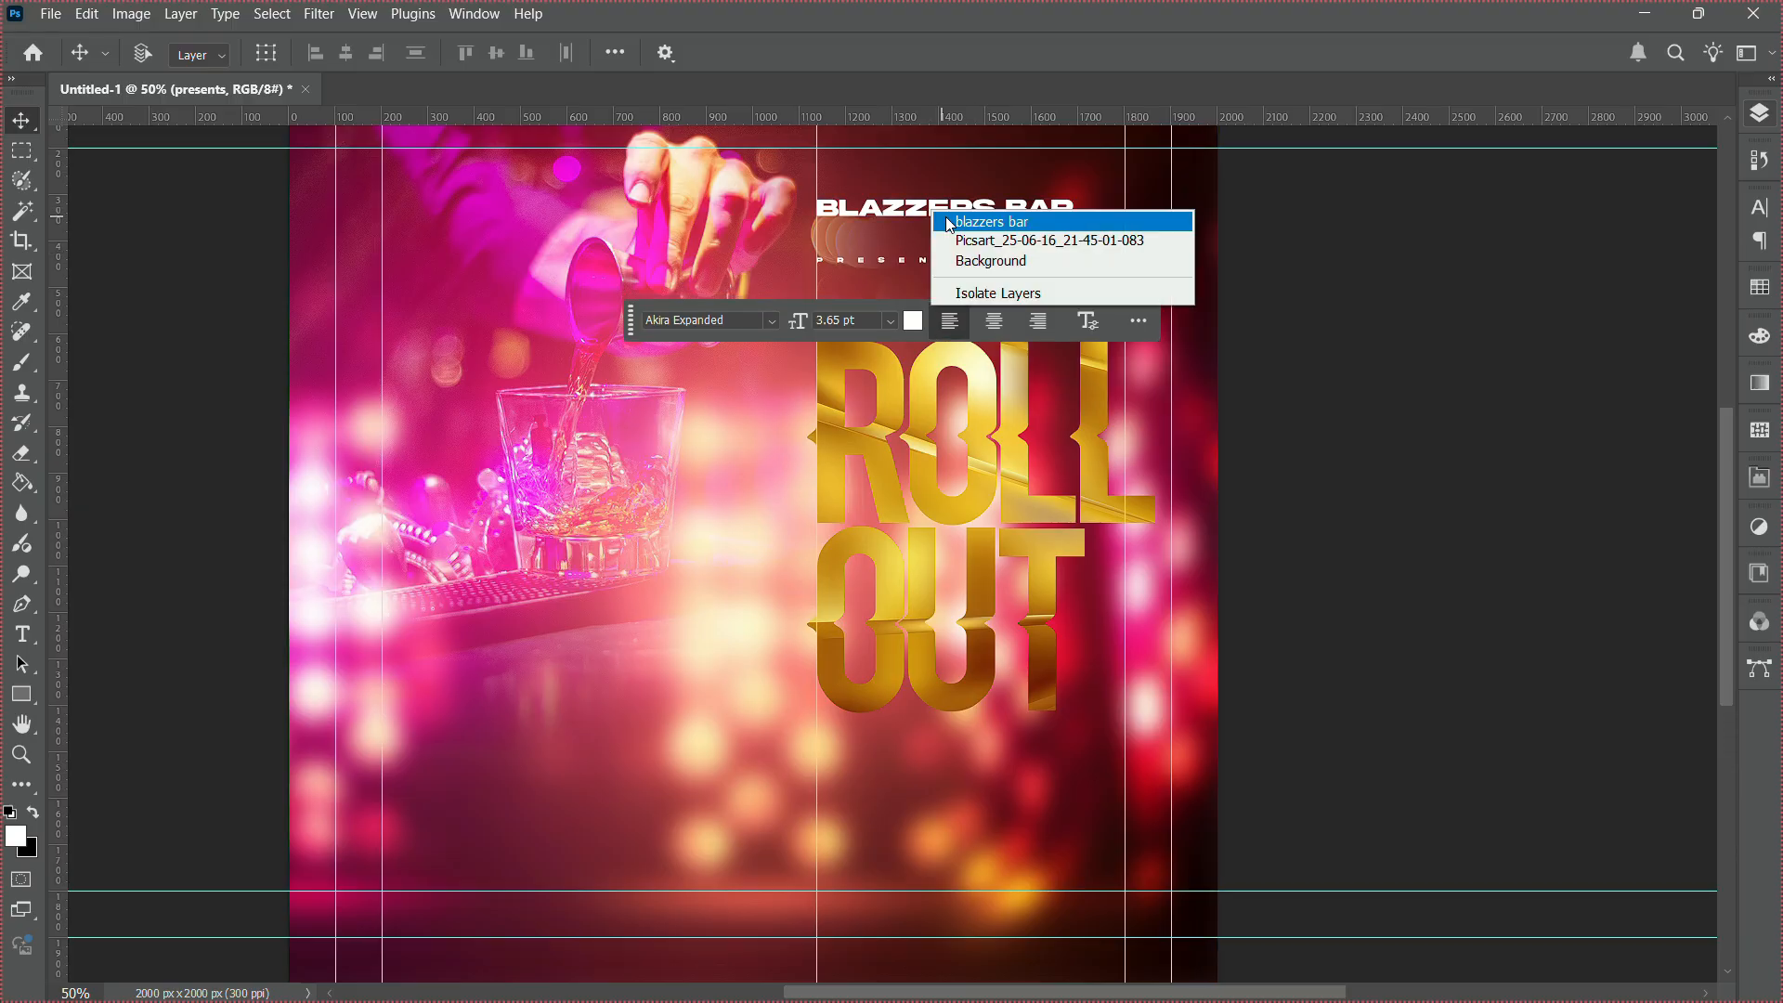
pyautogui.click(949, 223)
pyautogui.hotkey('shift', 'Down')
pyautogui.hotkey('shift', 'Down')
pyautogui.hotkey('shift', 'Down')
pyautogui.hotkey('shift', 'Down')
pyautogui.hotkey('shift', 'Down')
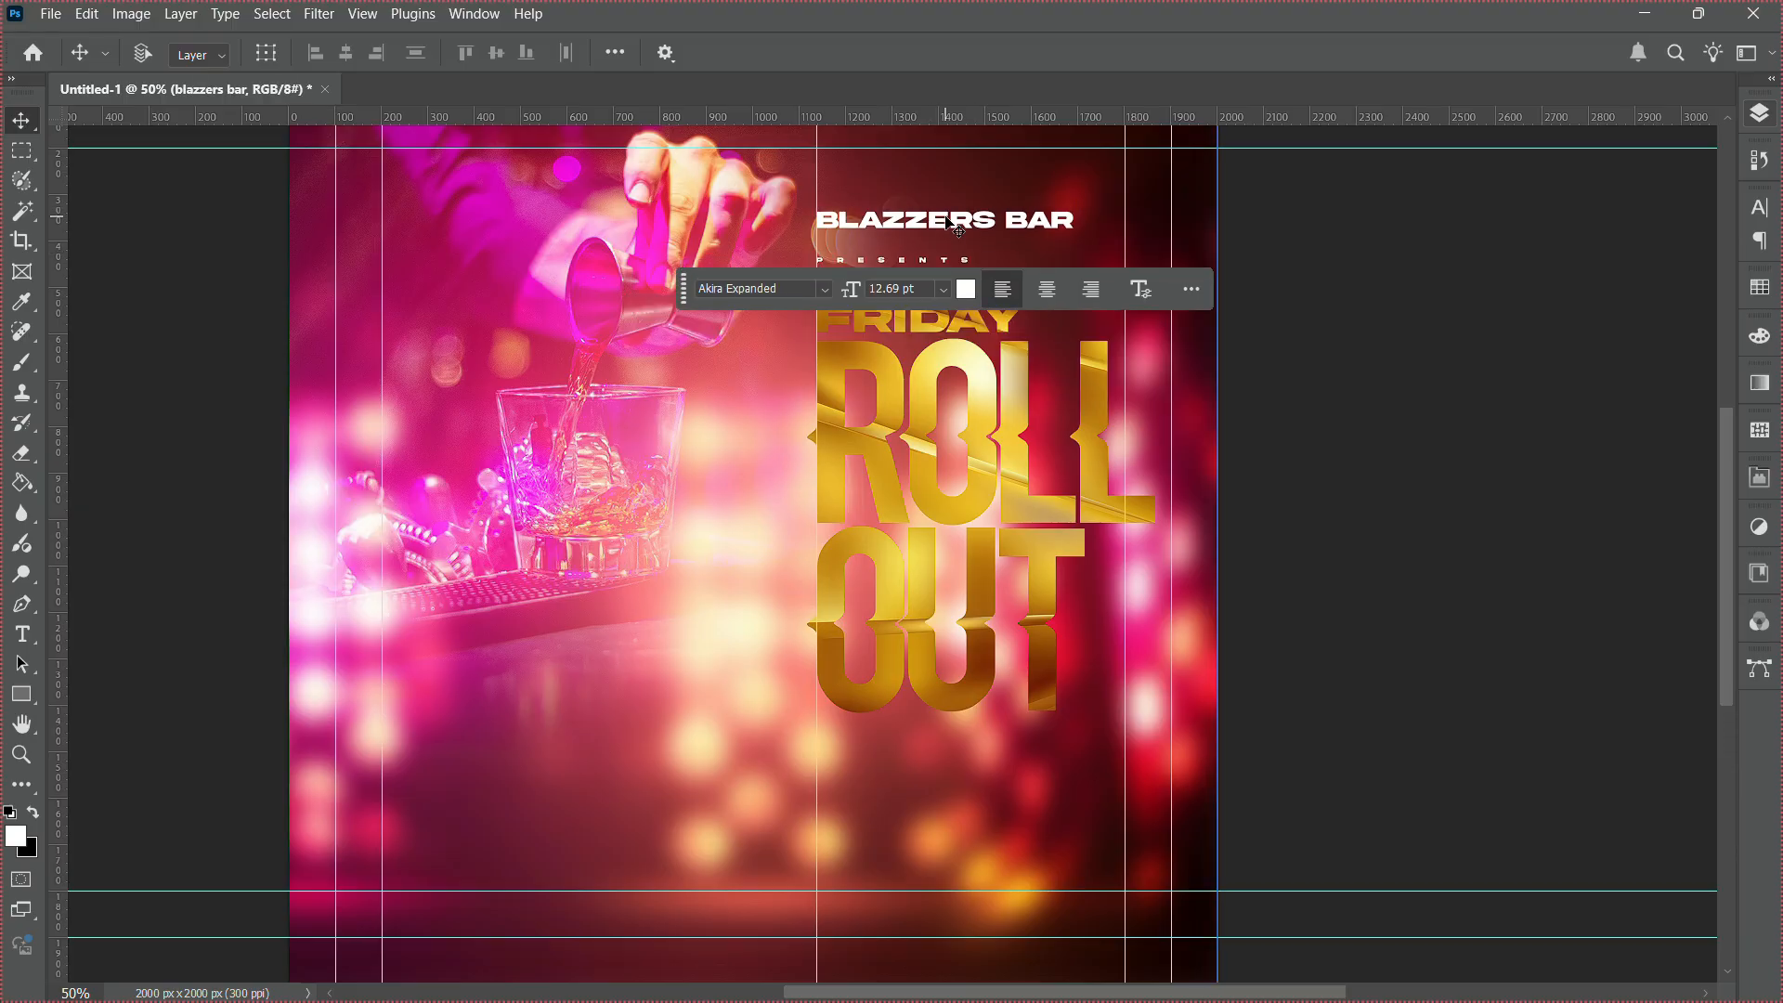
pyautogui.hotkey('shift', 'Down')
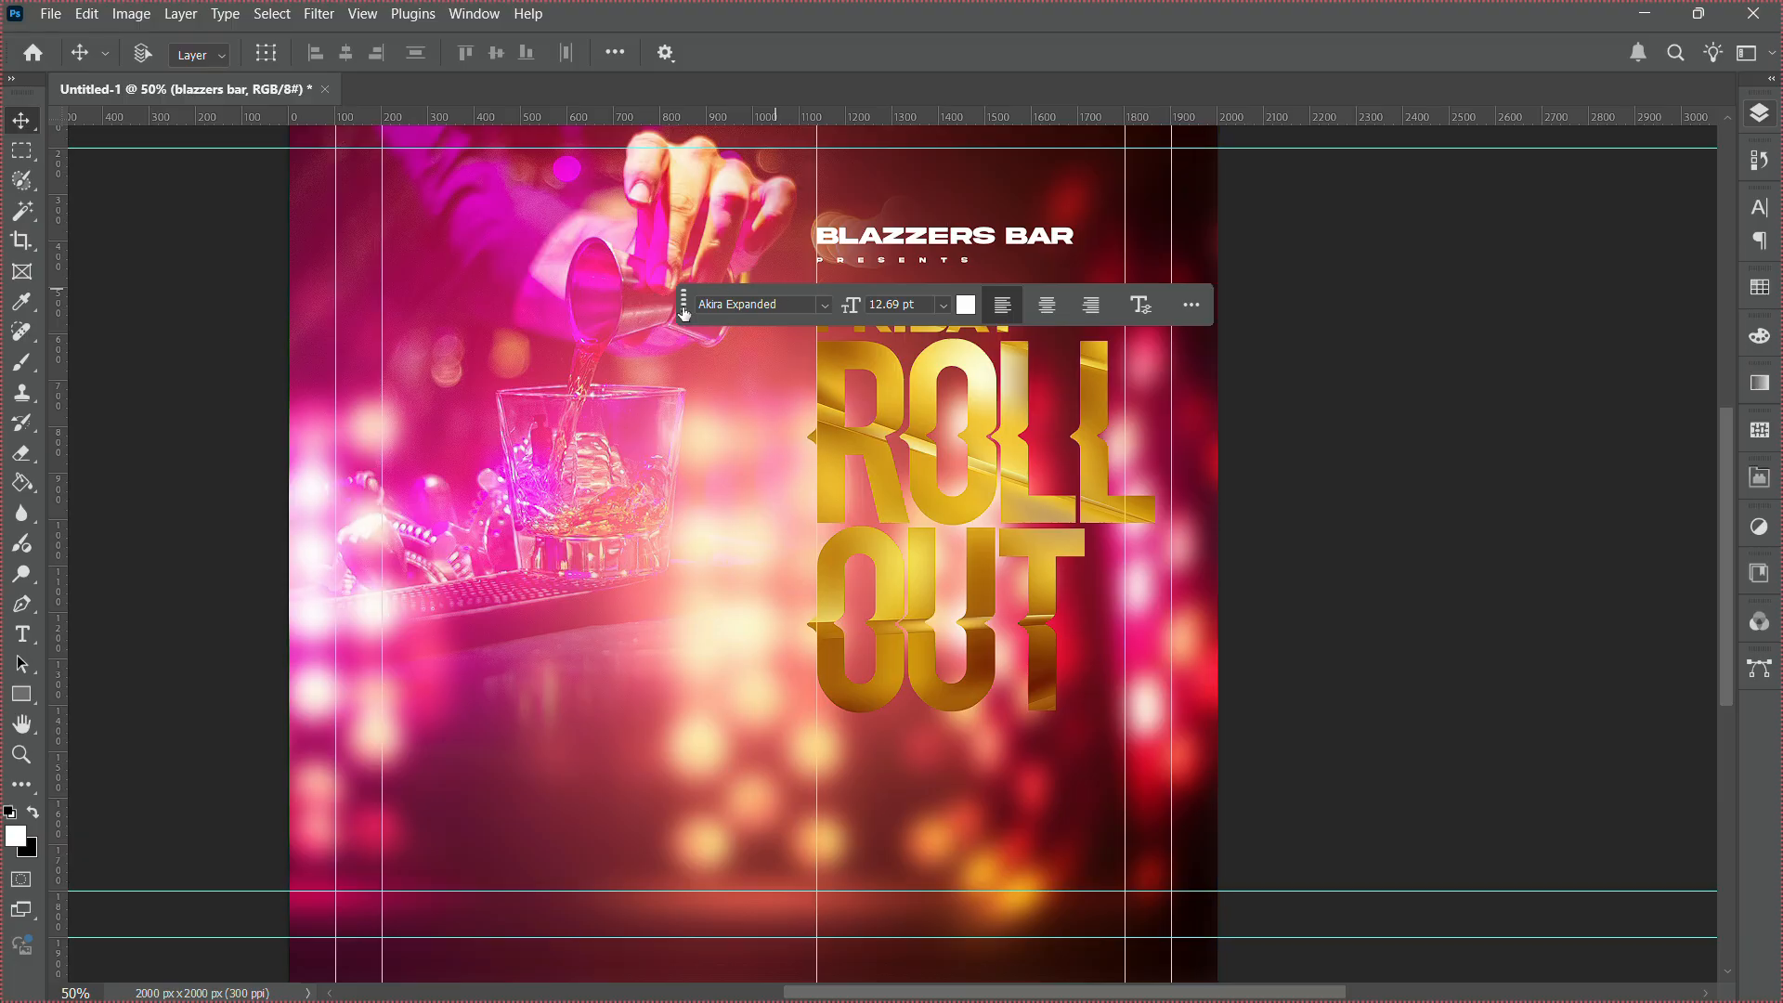
pyautogui.moveTo(679, 306); pyautogui.dragTo(1250, 806)
# Rename the title group as "theme".
pyautogui.click(1761, 115)
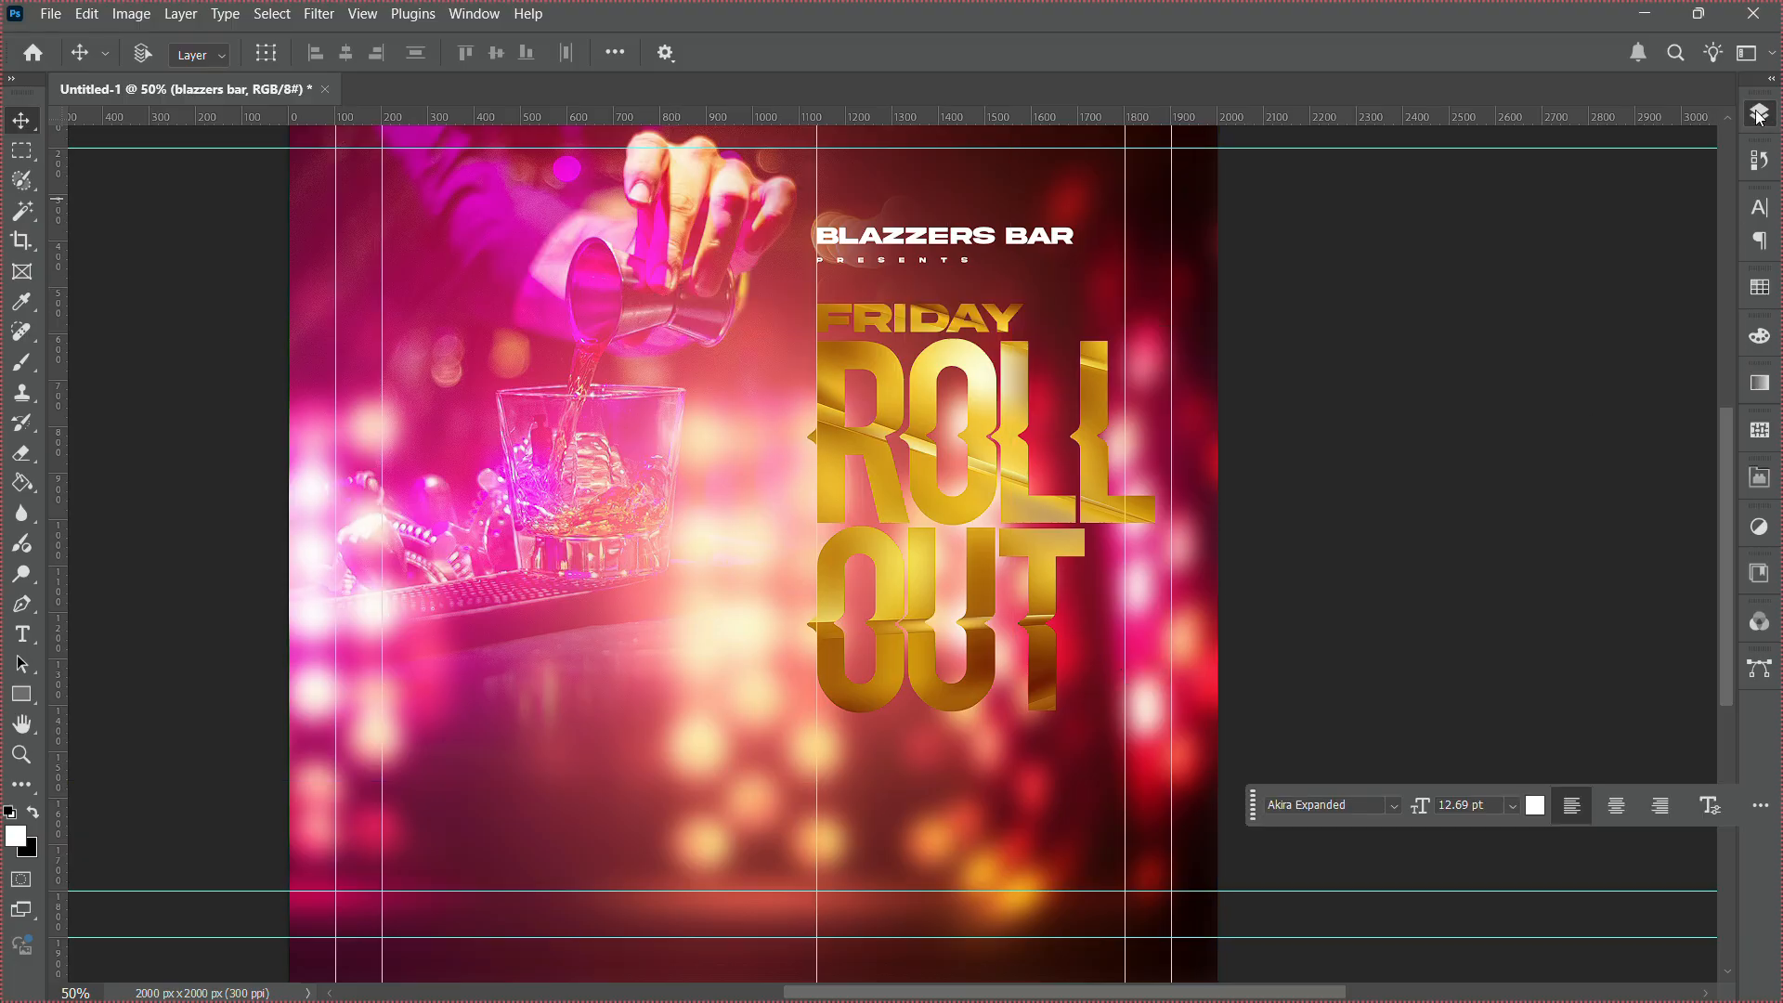
pyautogui.click(1585, 287)
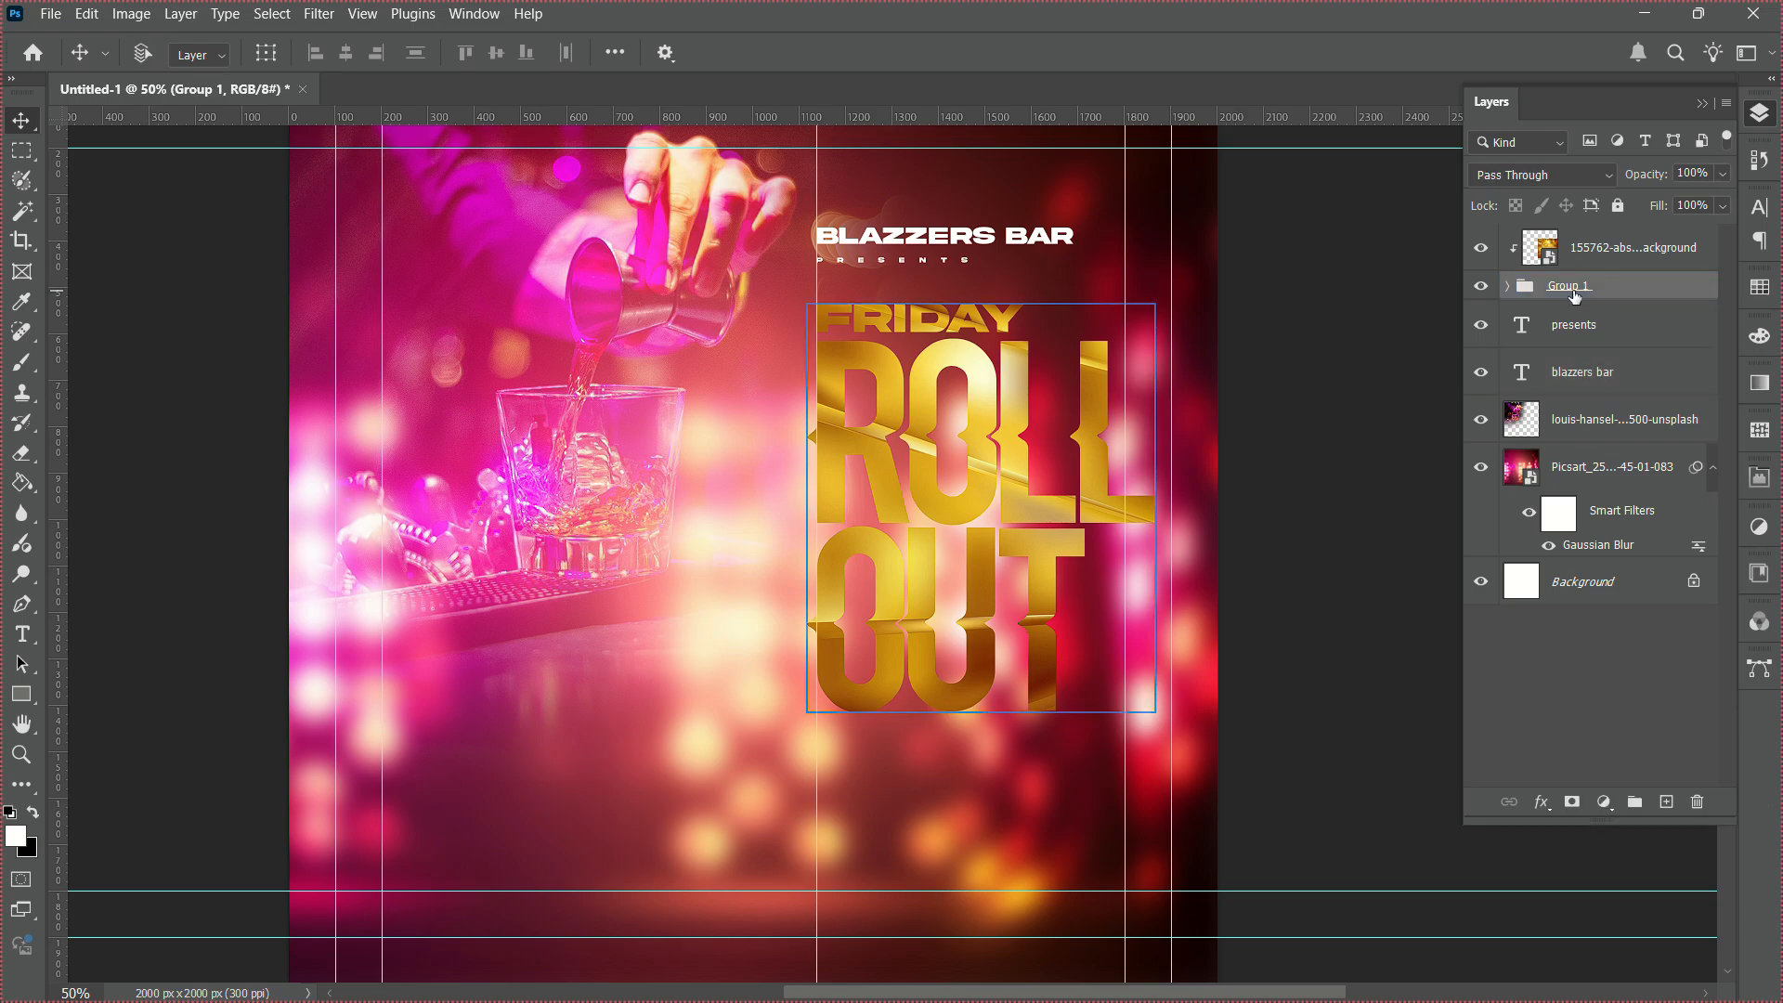
pyautogui.write('theme')
pyautogui.press('Return')
# Convert the clipped gold texture and the theme group into one smart object and name it "theme".
pyautogui.click(1618, 262)
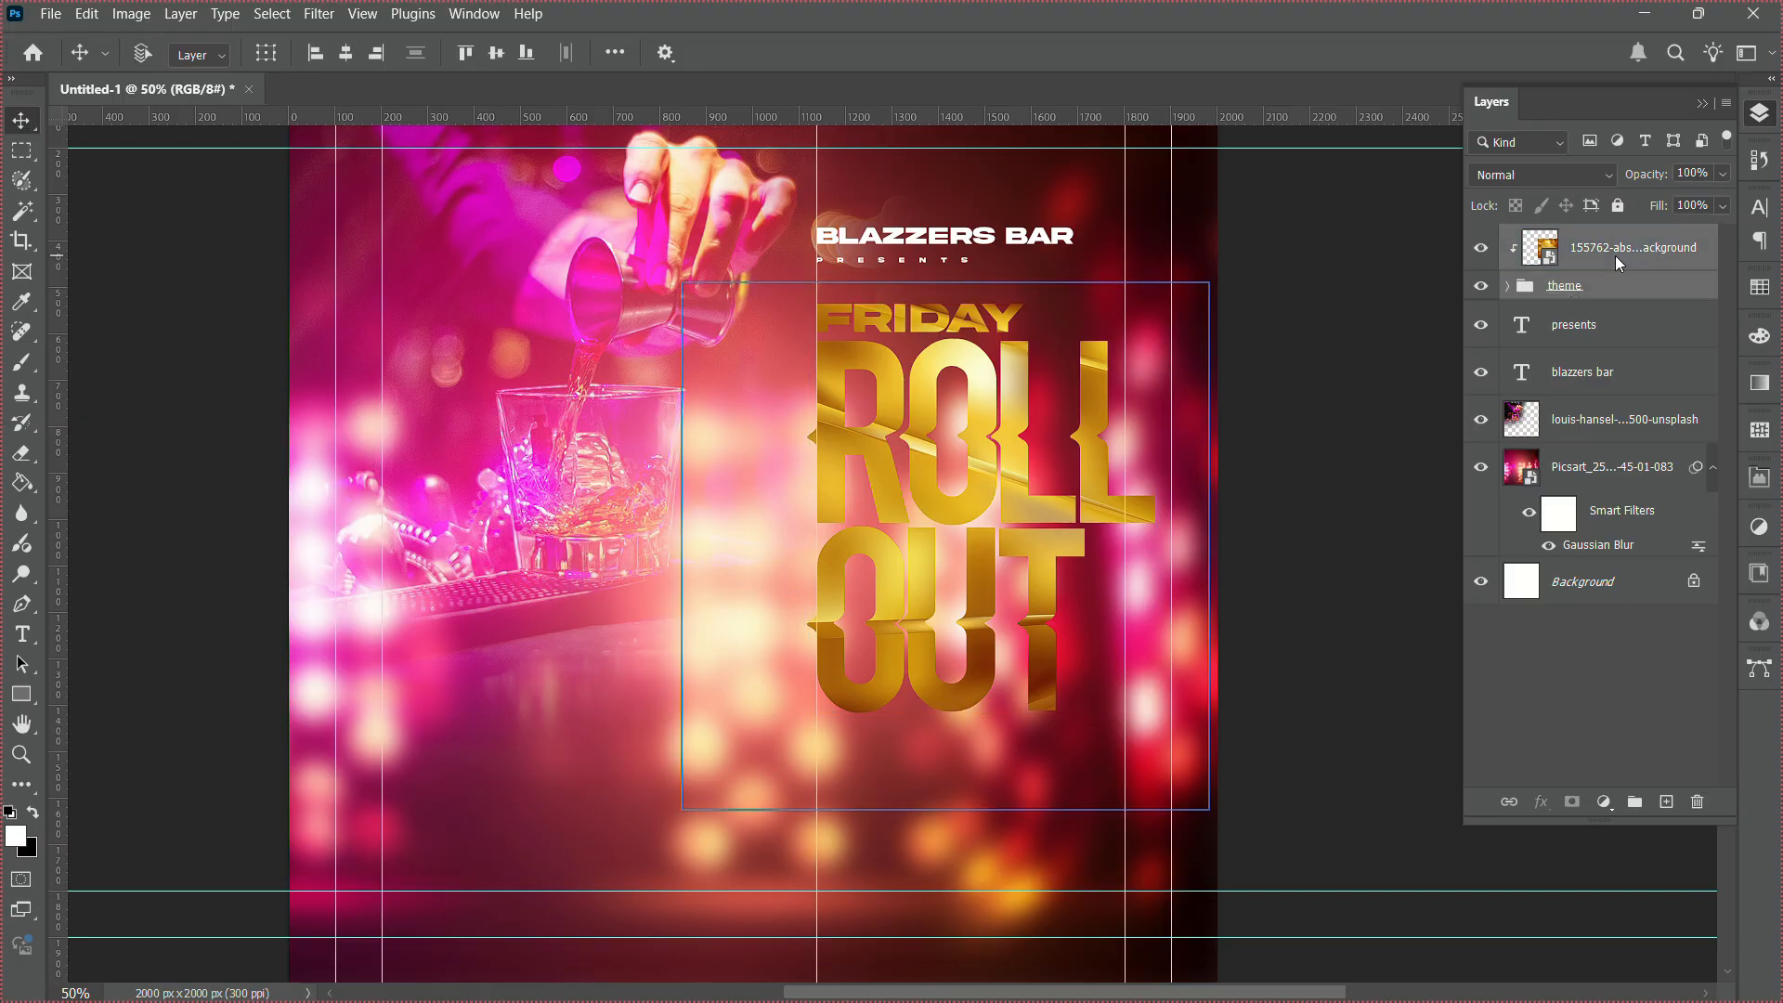
pyautogui.rightClick(1615, 256)
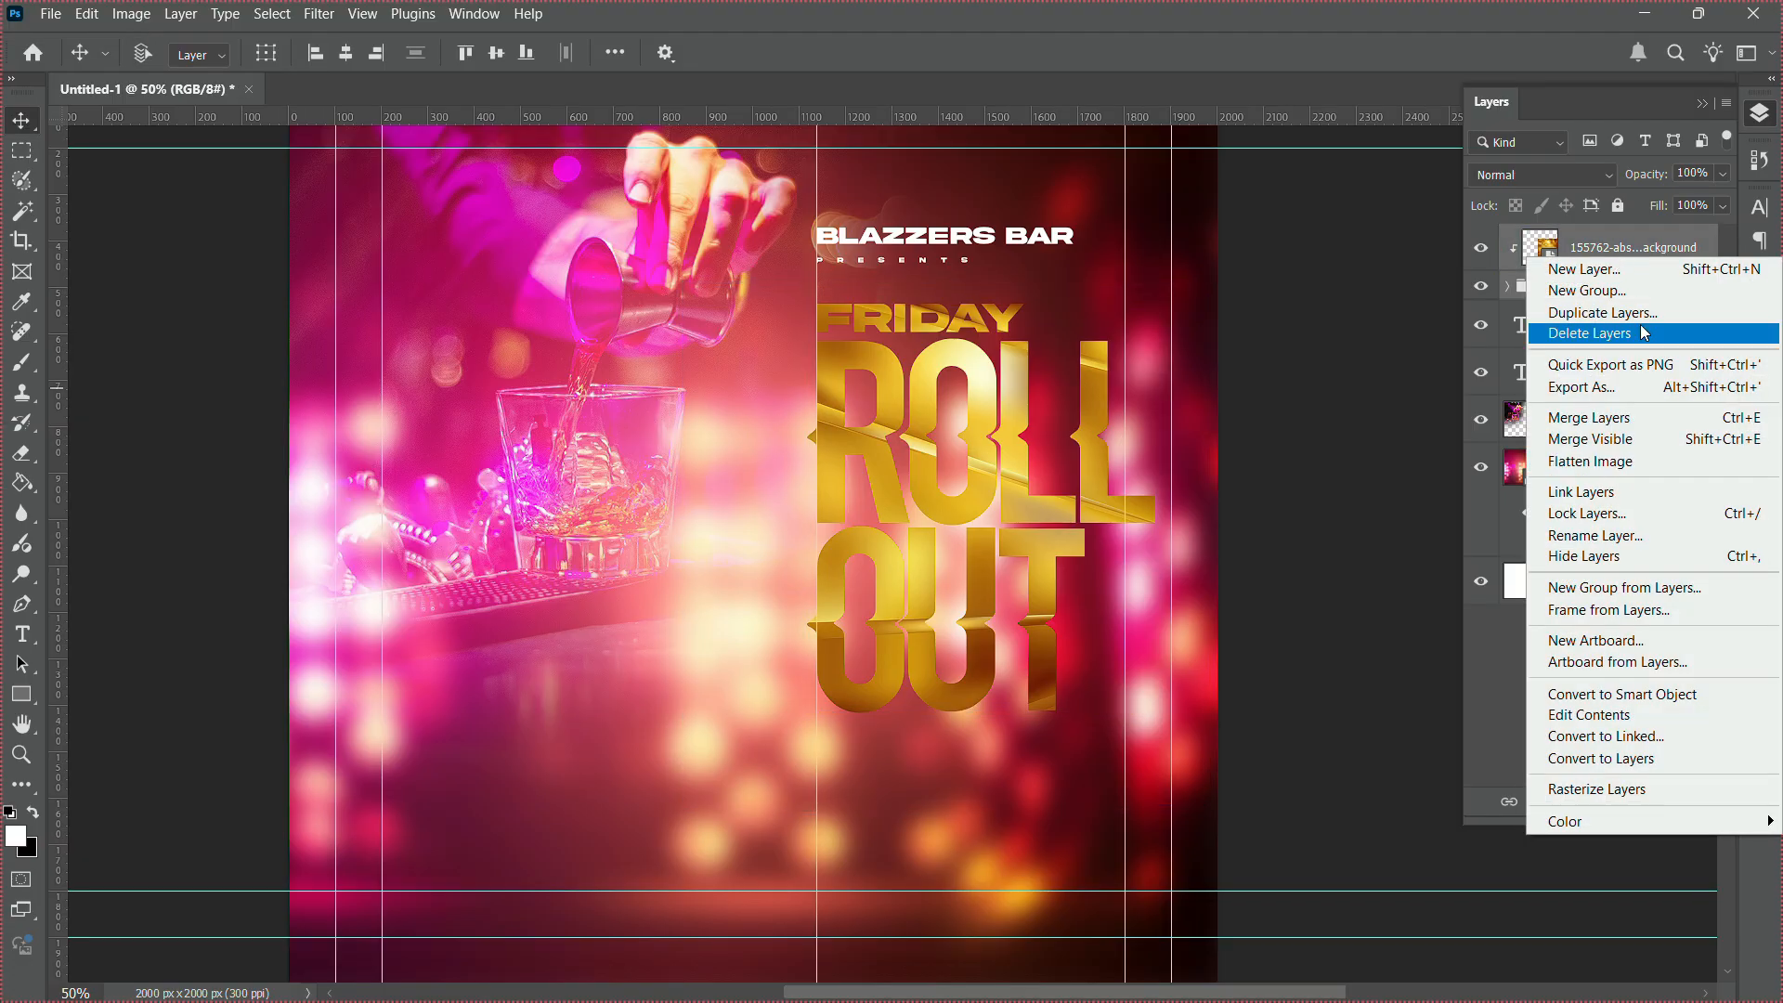
pyautogui.click(1617, 694)
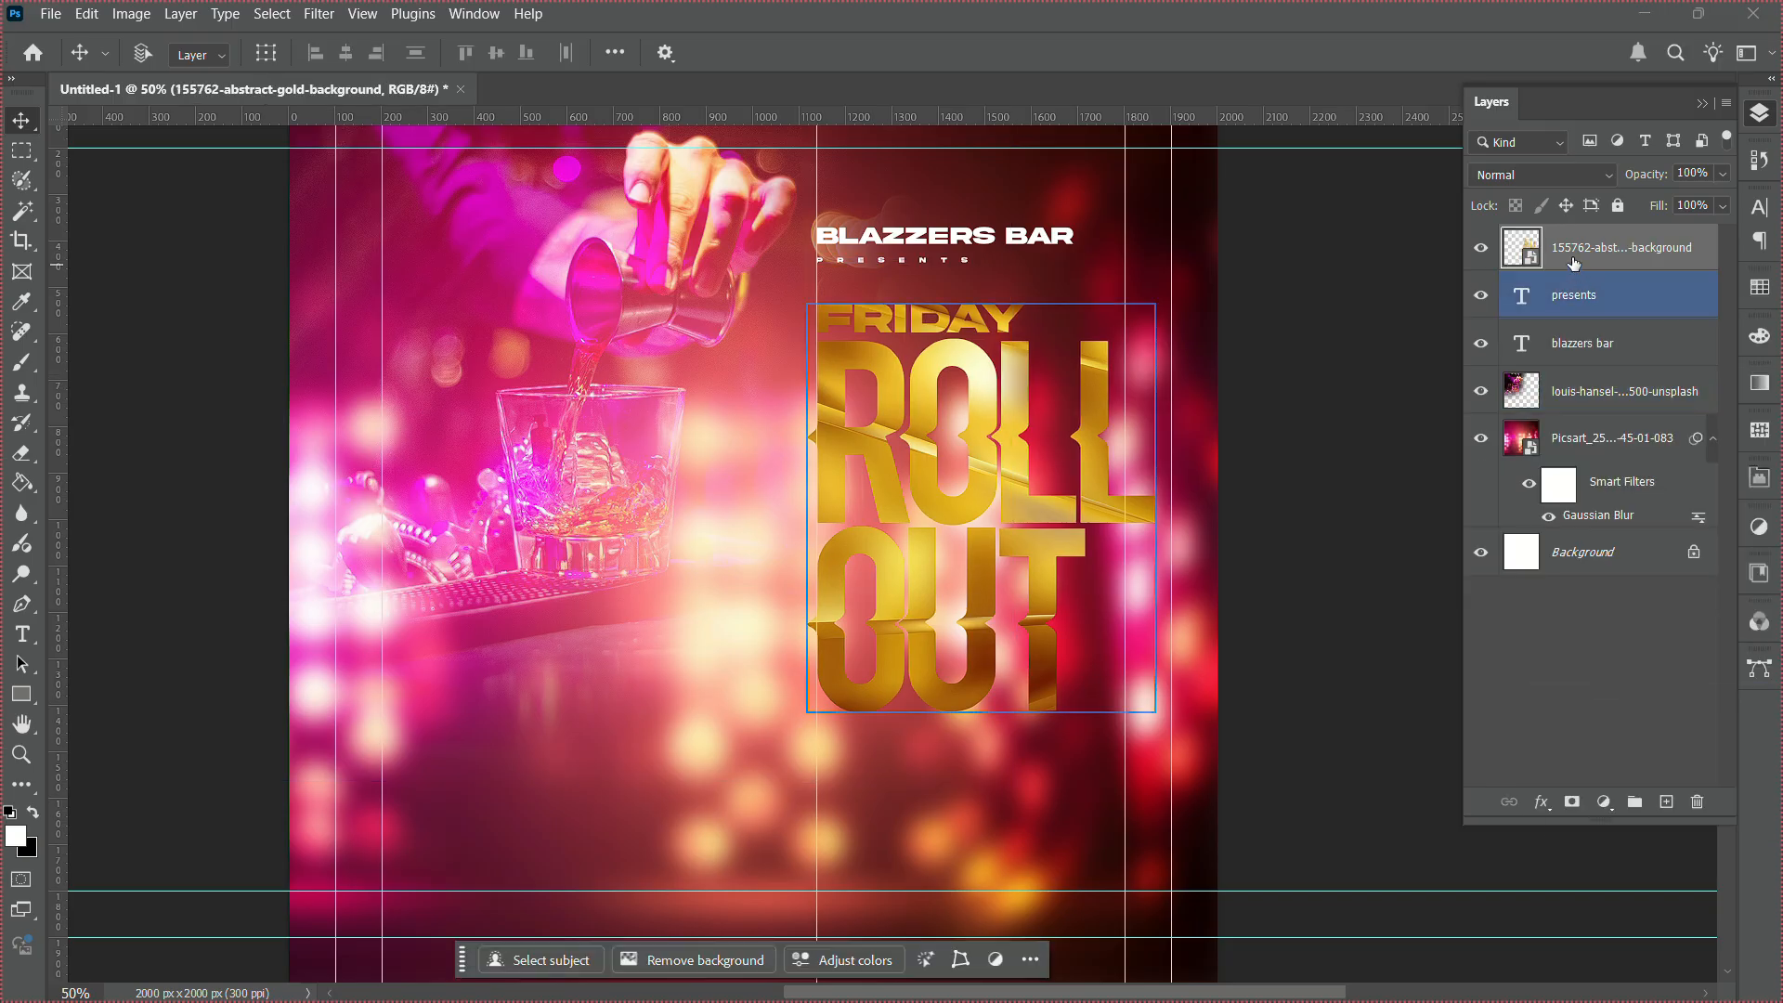
pyautogui.doubleClick(1598, 247)
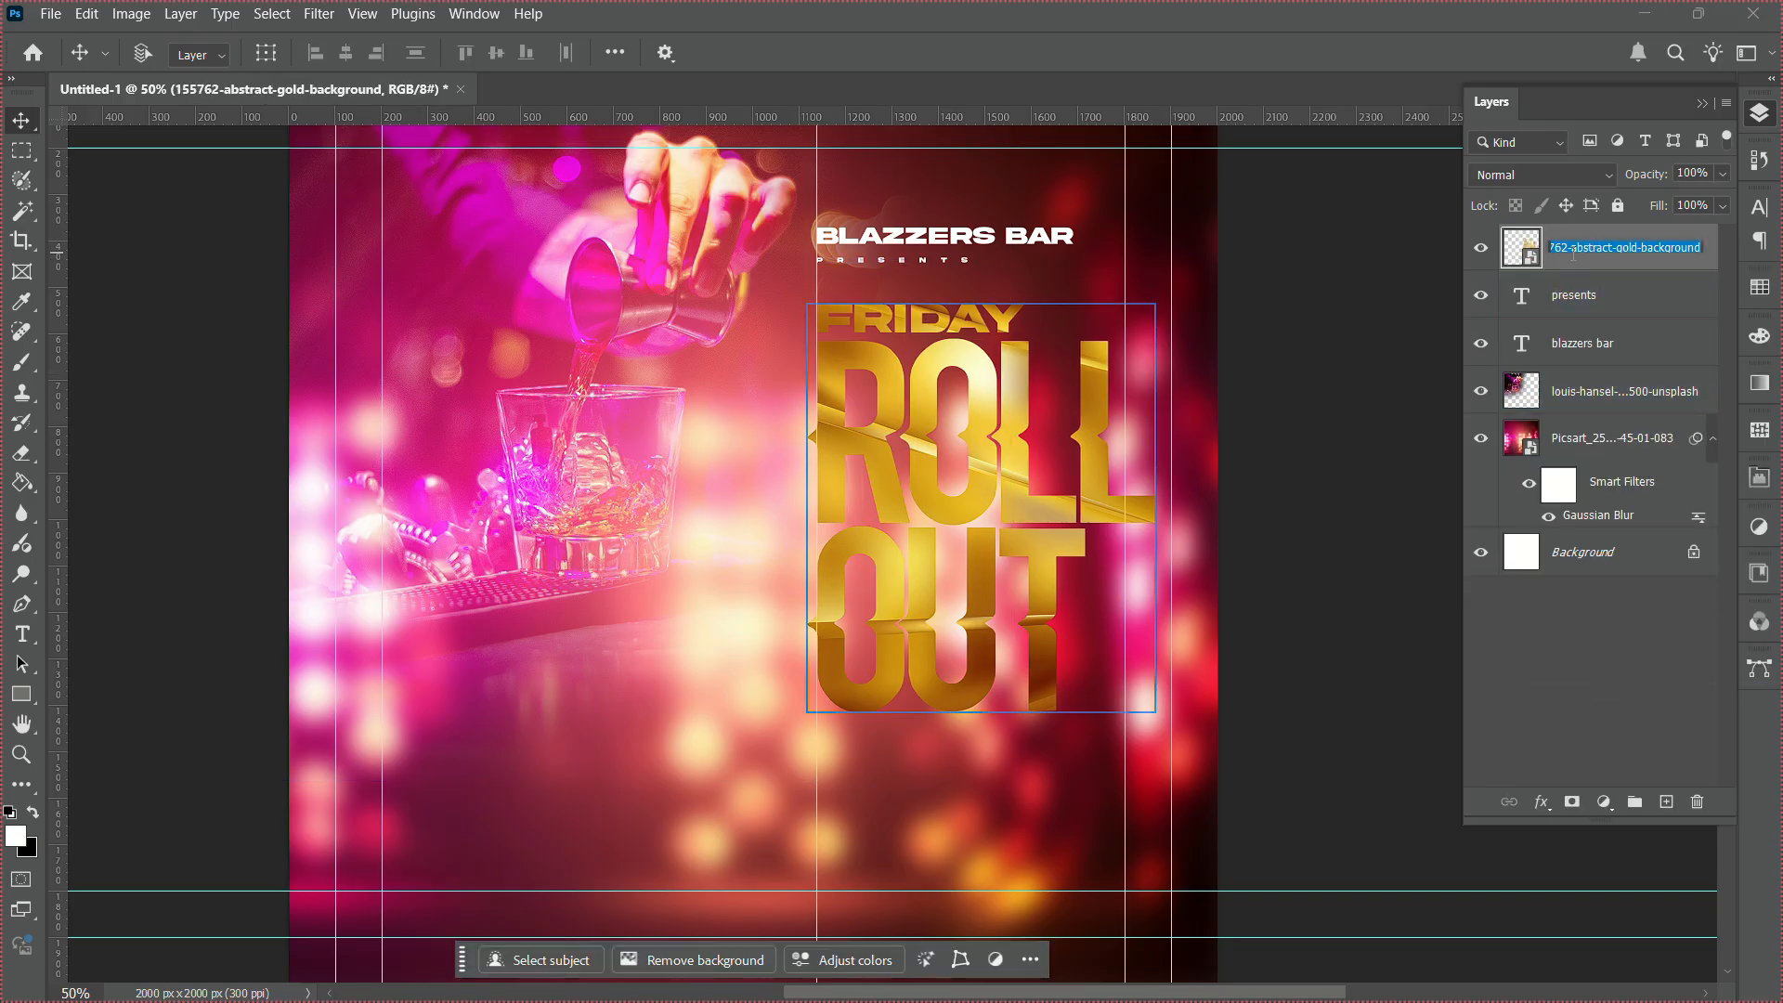
pyautogui.write('ther')
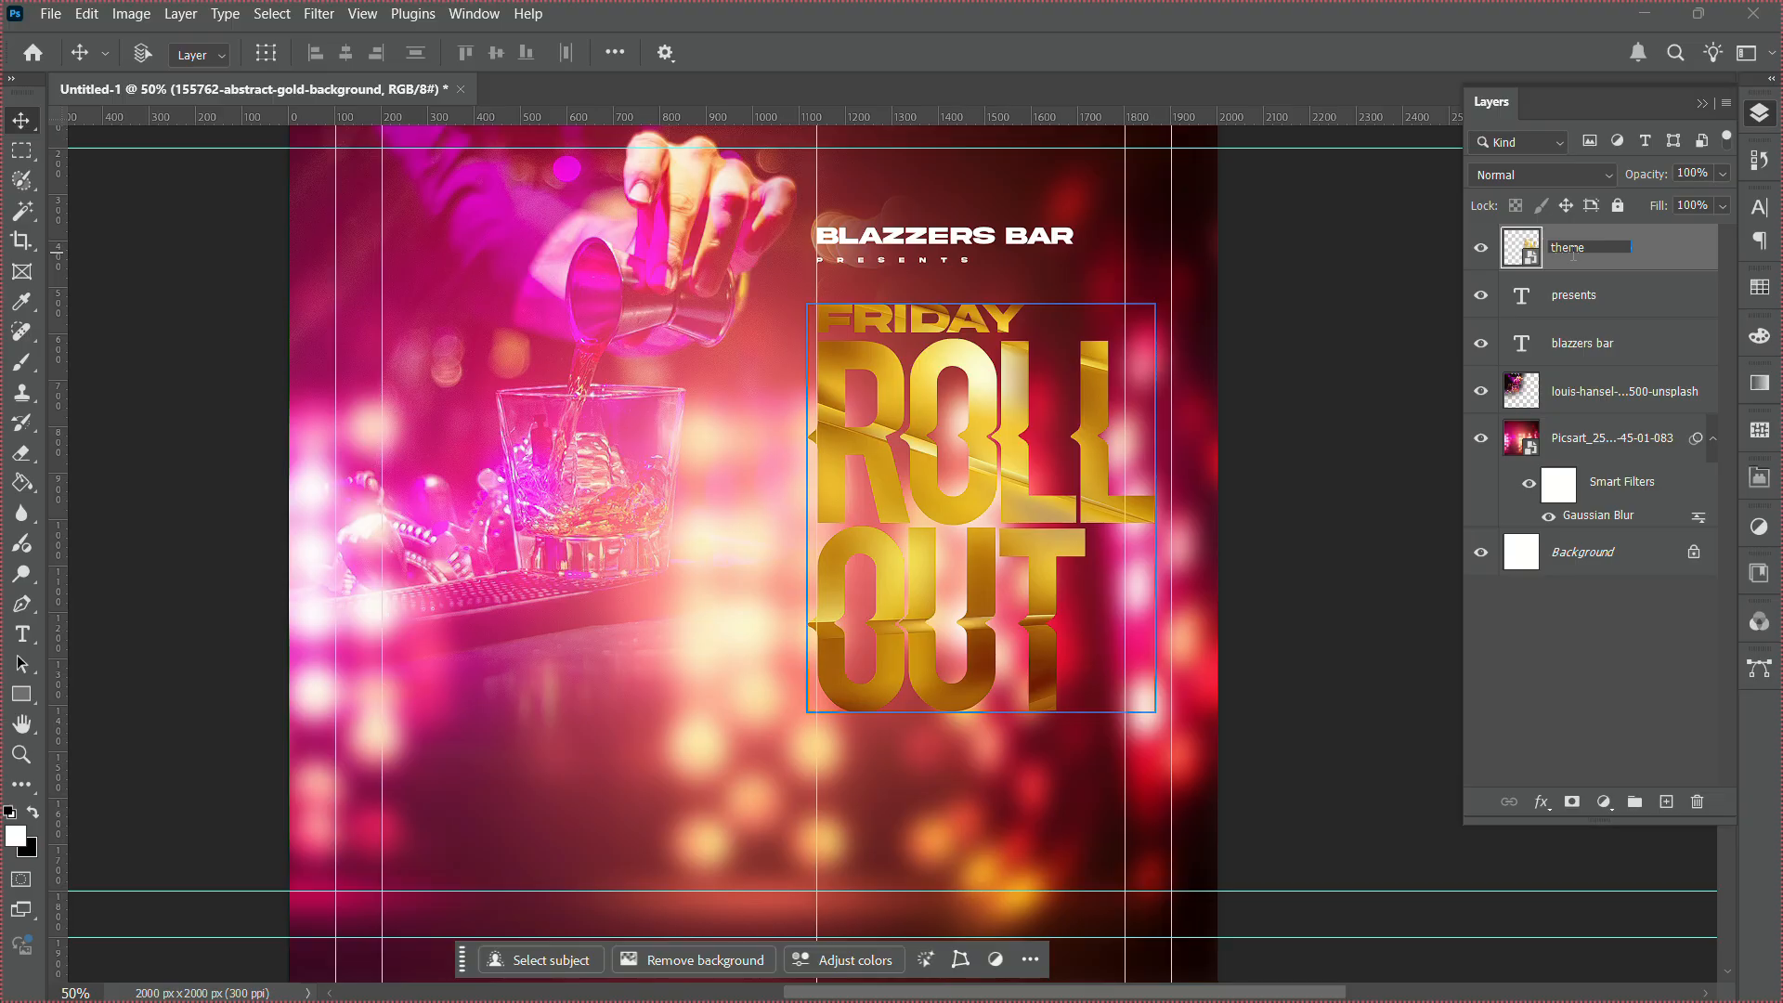
pyautogui.press('Return')
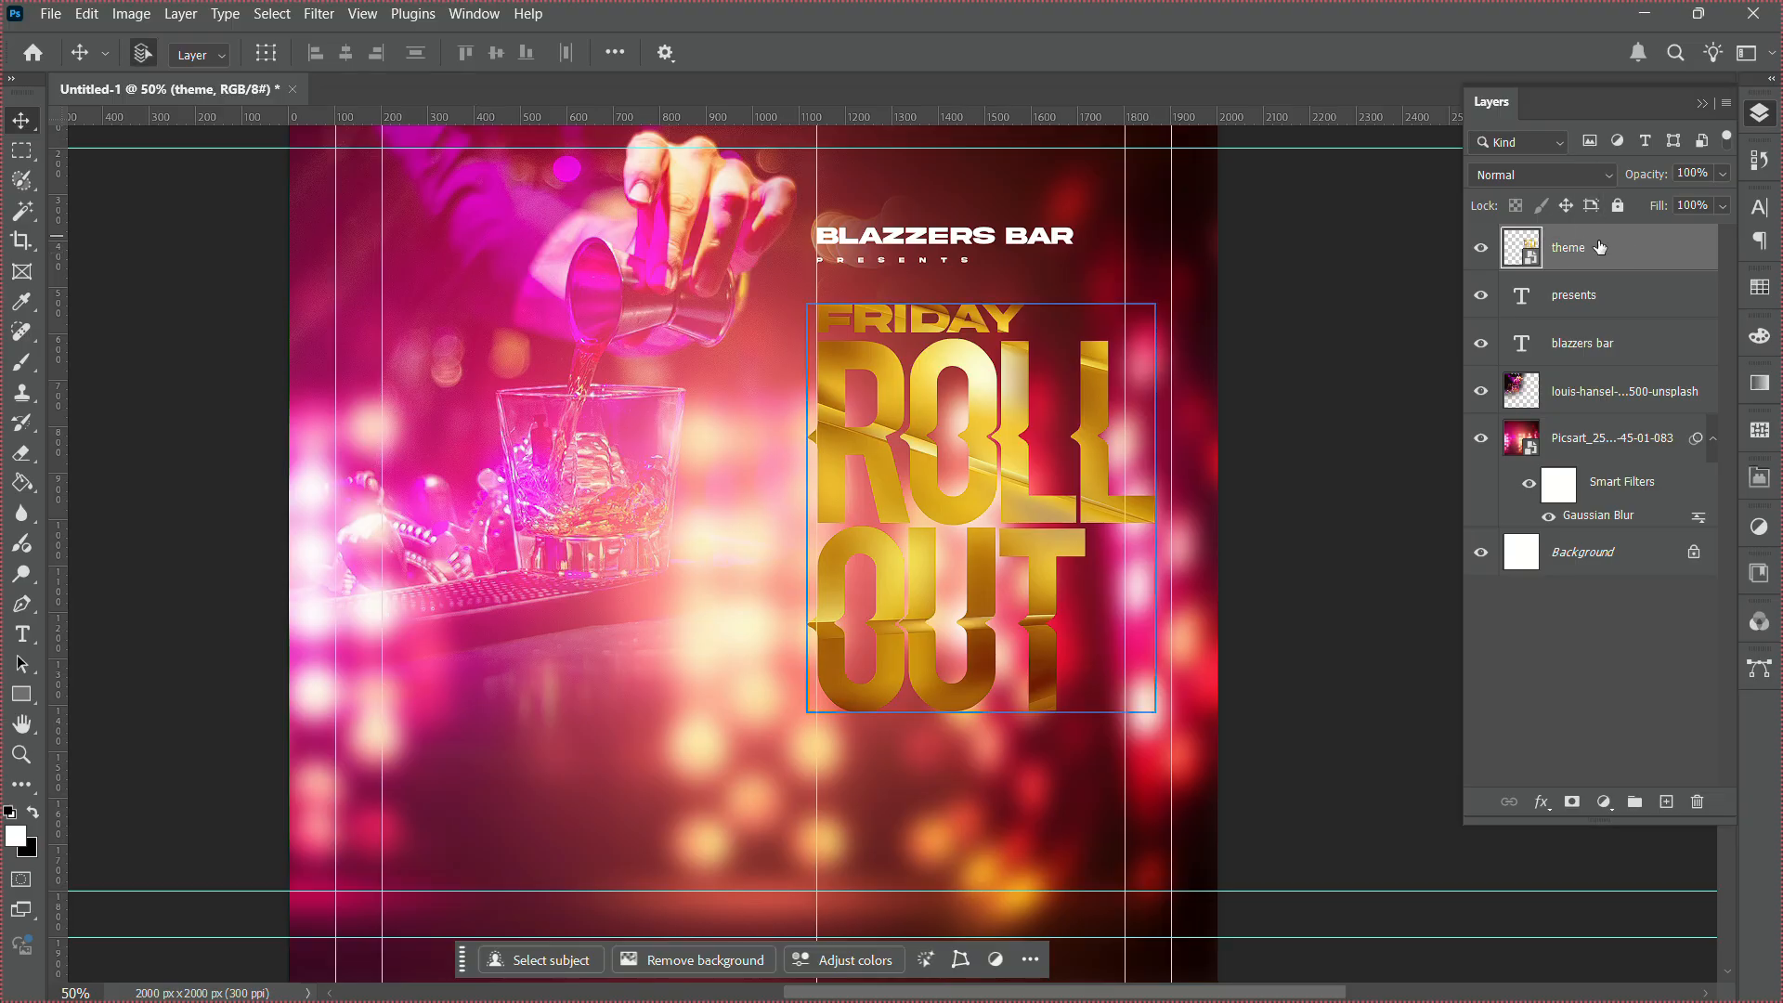
# Duplicate the theme layer and set the copy's blend mode to Screen.
pyautogui.hotkey('ctrl', 'j')
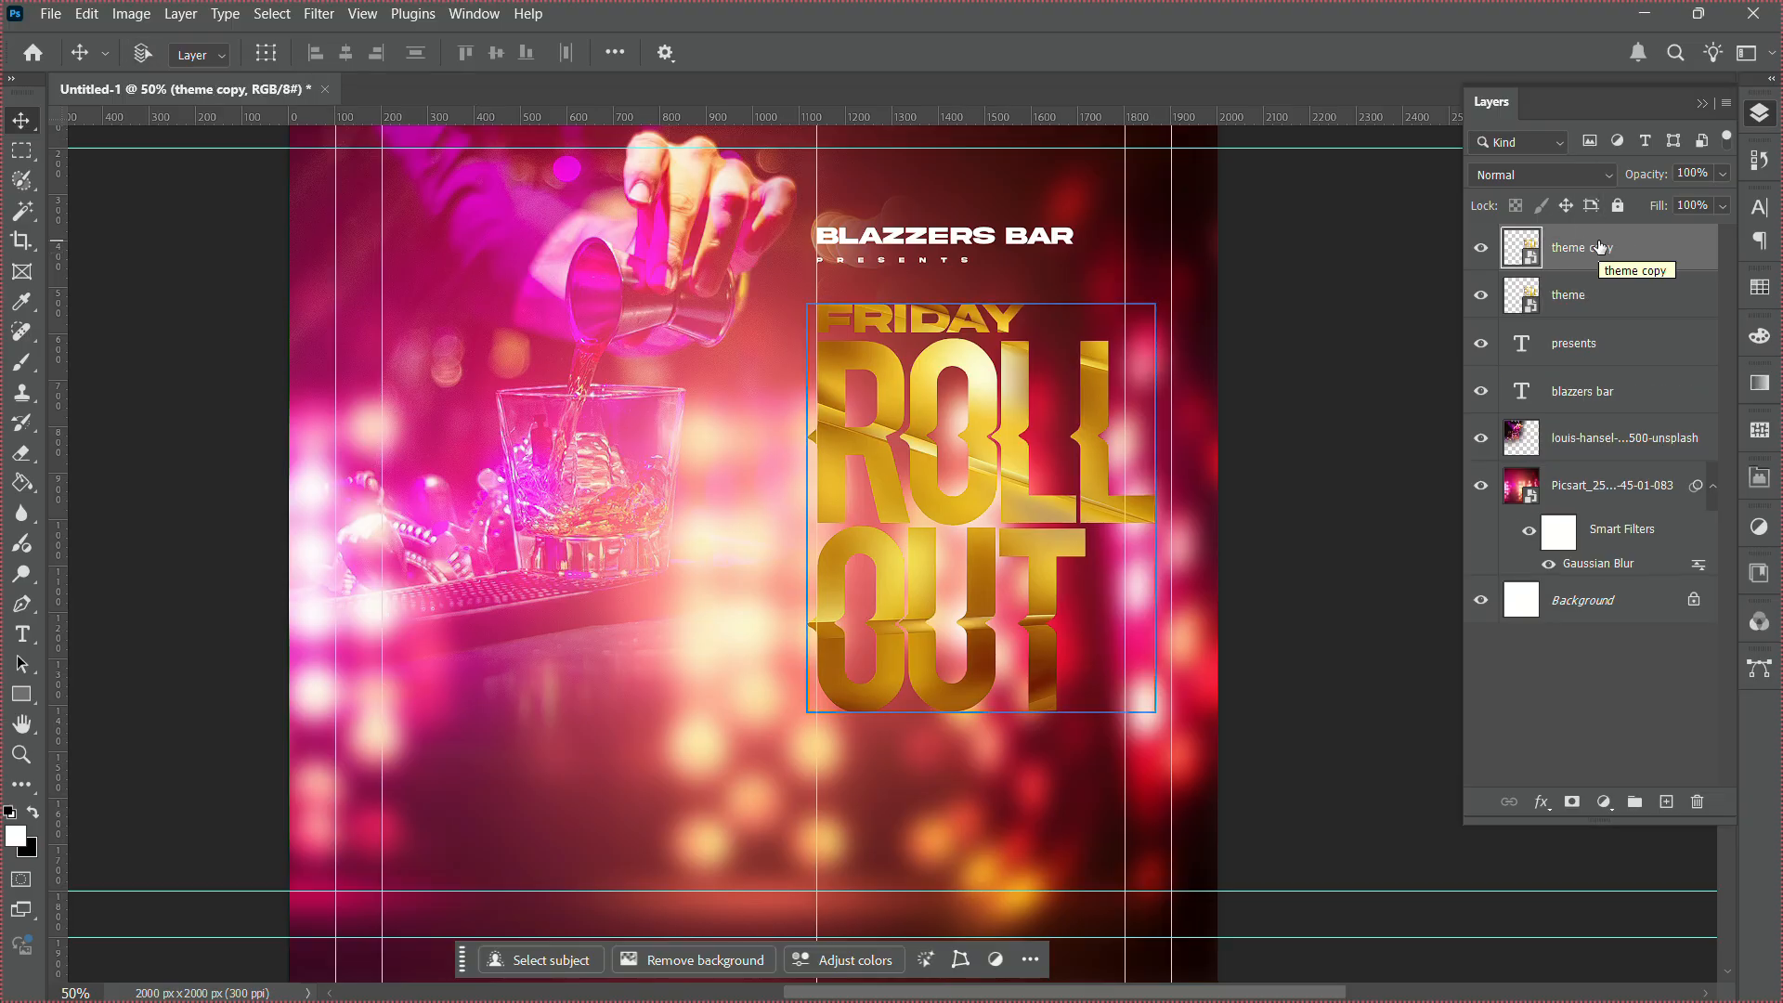
pyautogui.click(1546, 168)
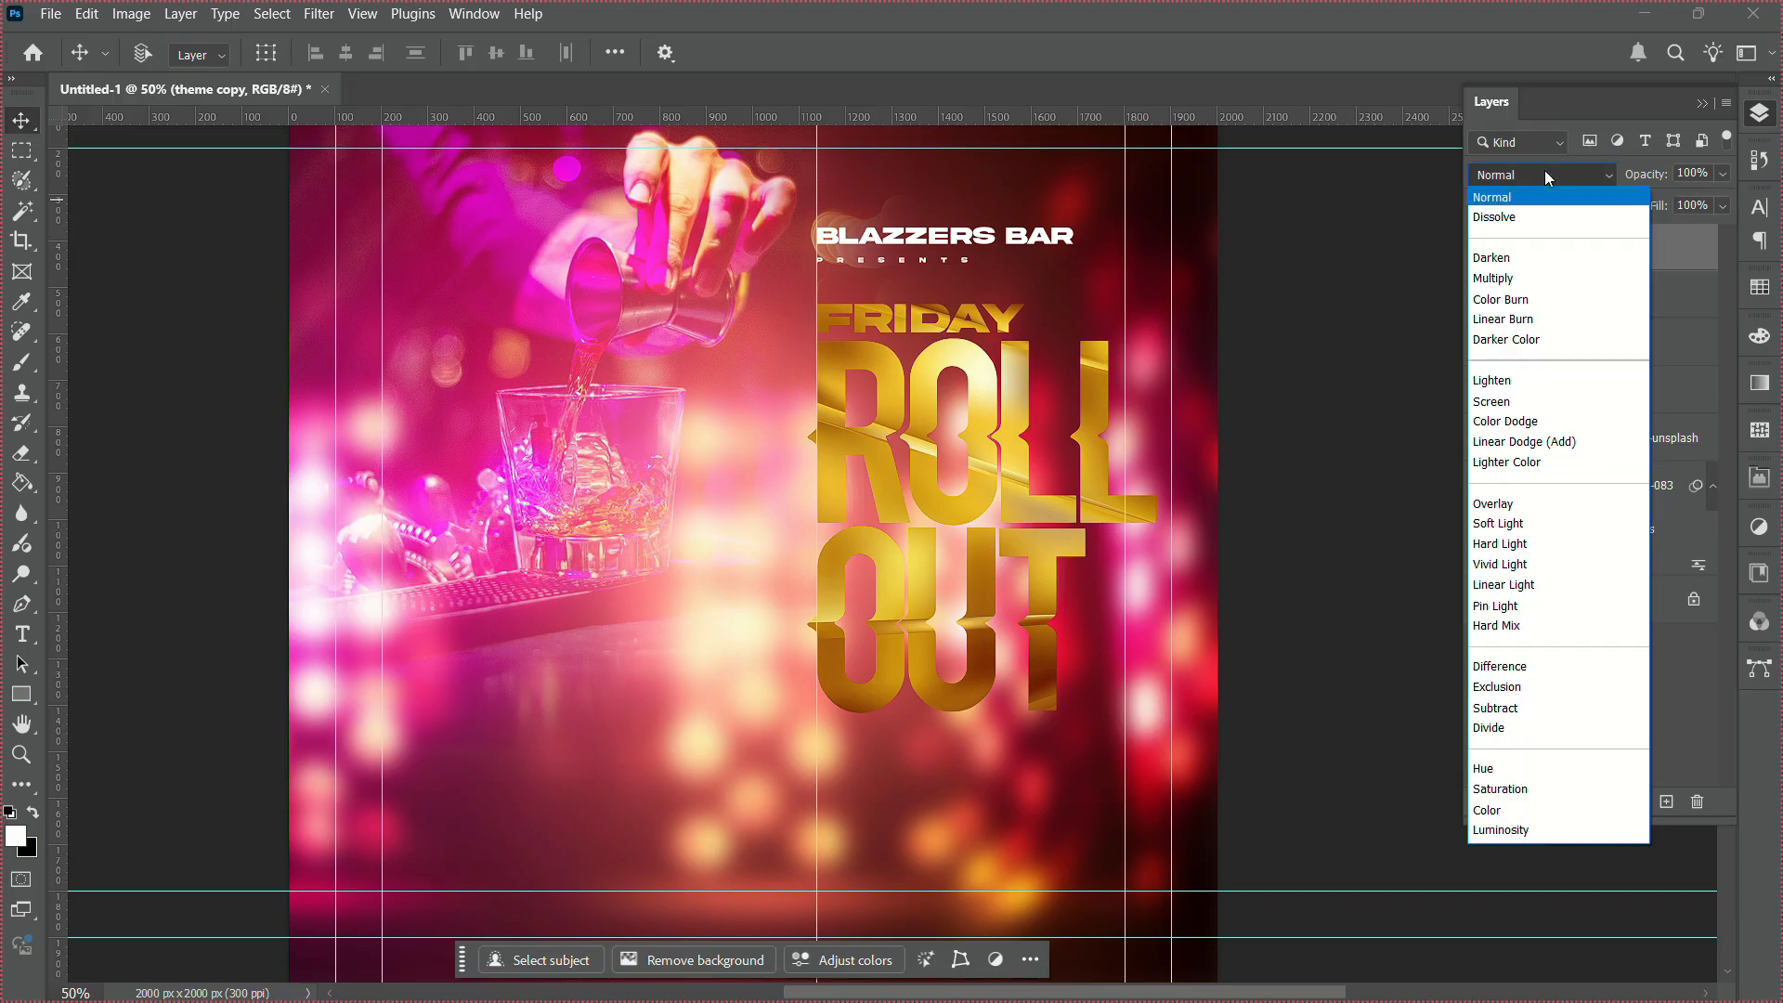
pyautogui.click(1505, 402)
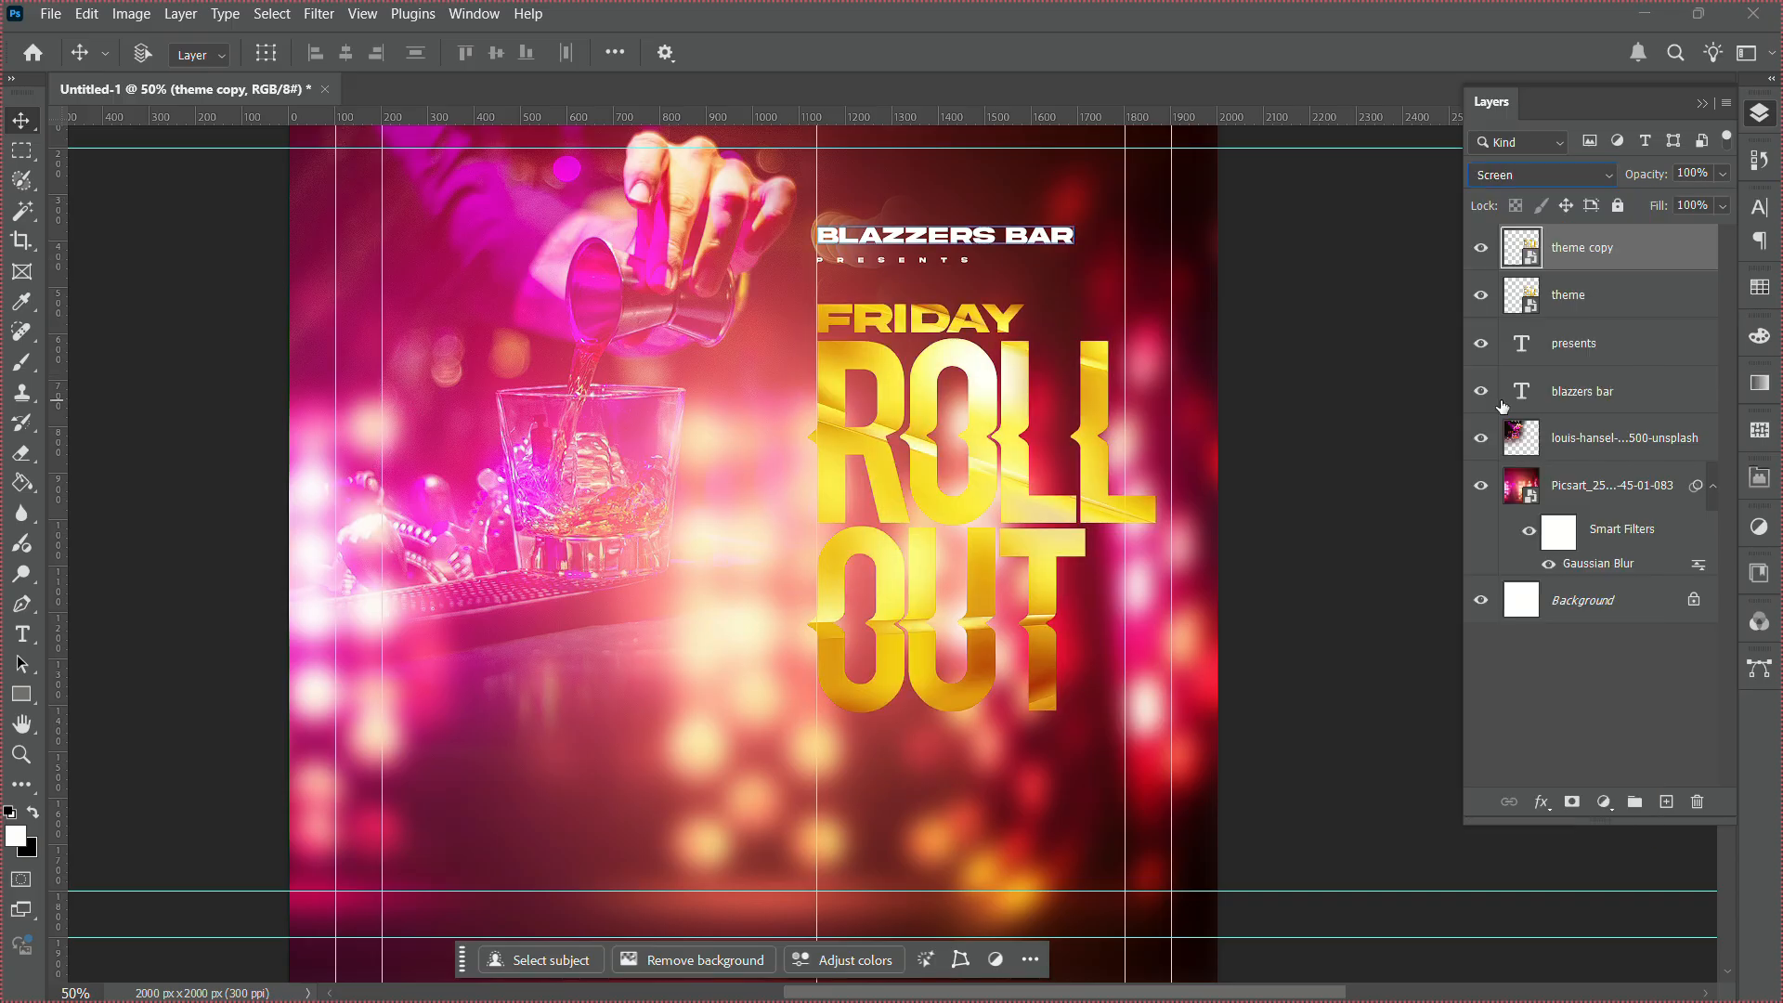
# Group the theme layer with its Screen copy and convert the group to a smart object.
pyautogui.keyDown('shift'); pyautogui.click(1618, 305); pyautogui.keyUp('shift')
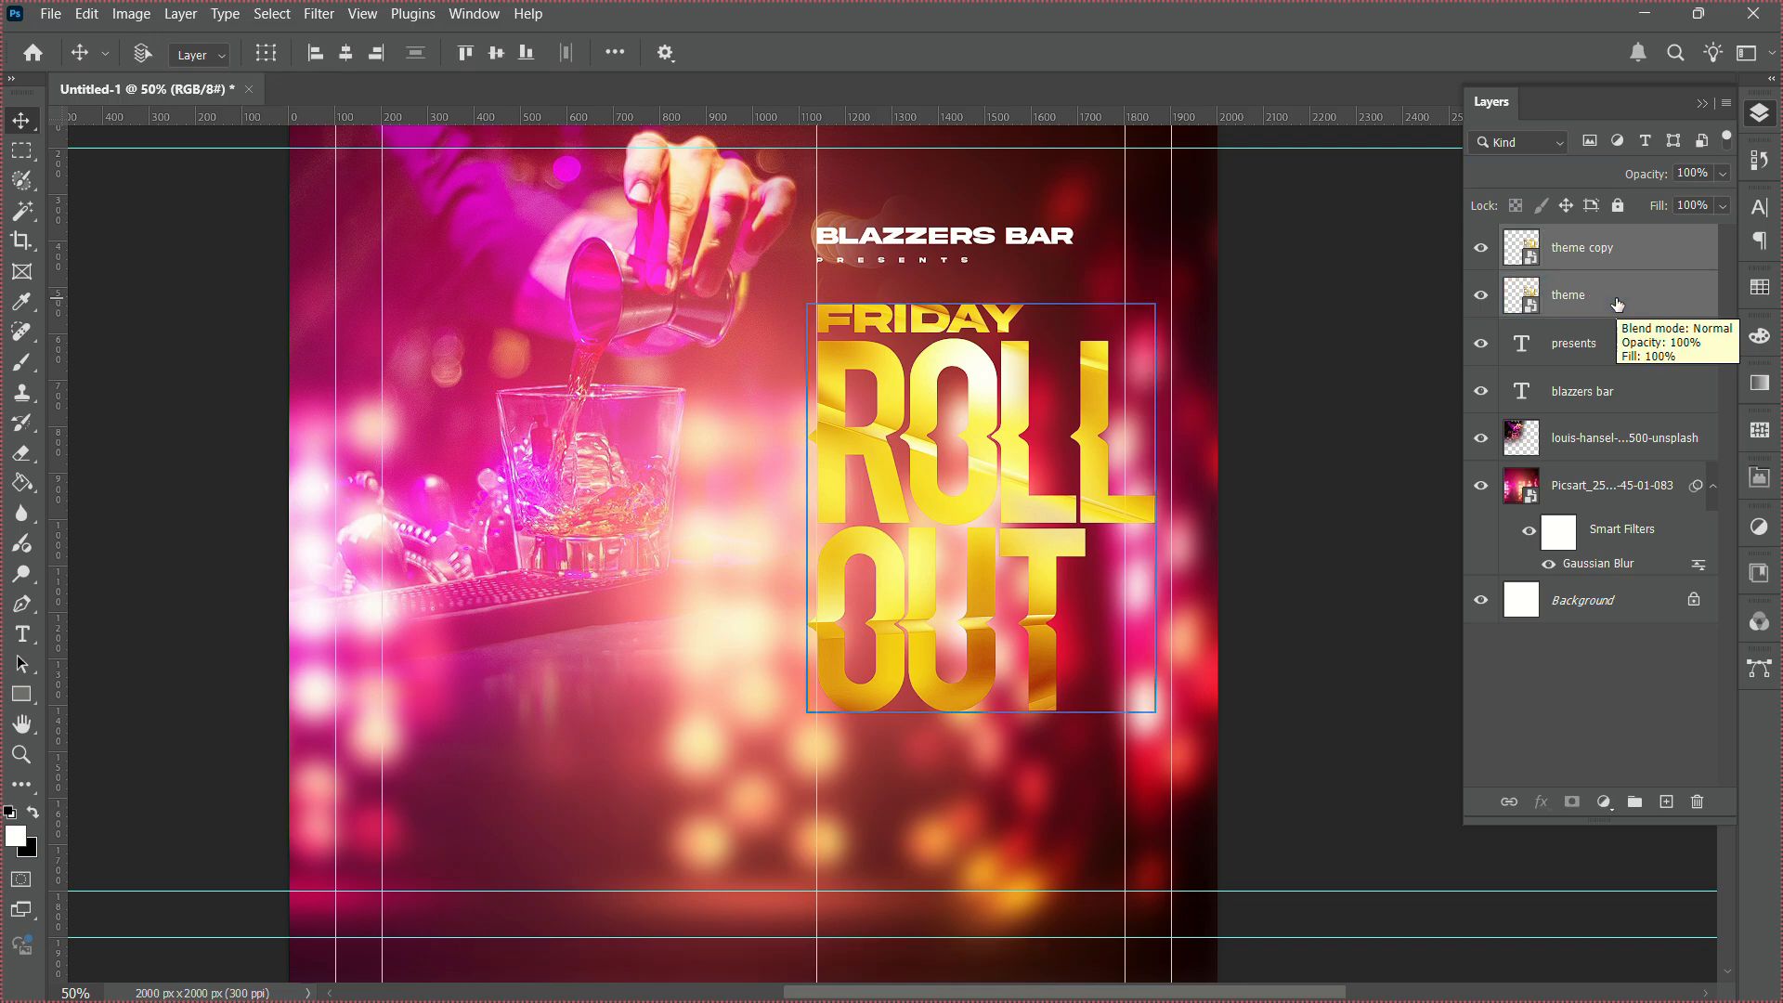
pyautogui.hotkey('ctrl', 'g')
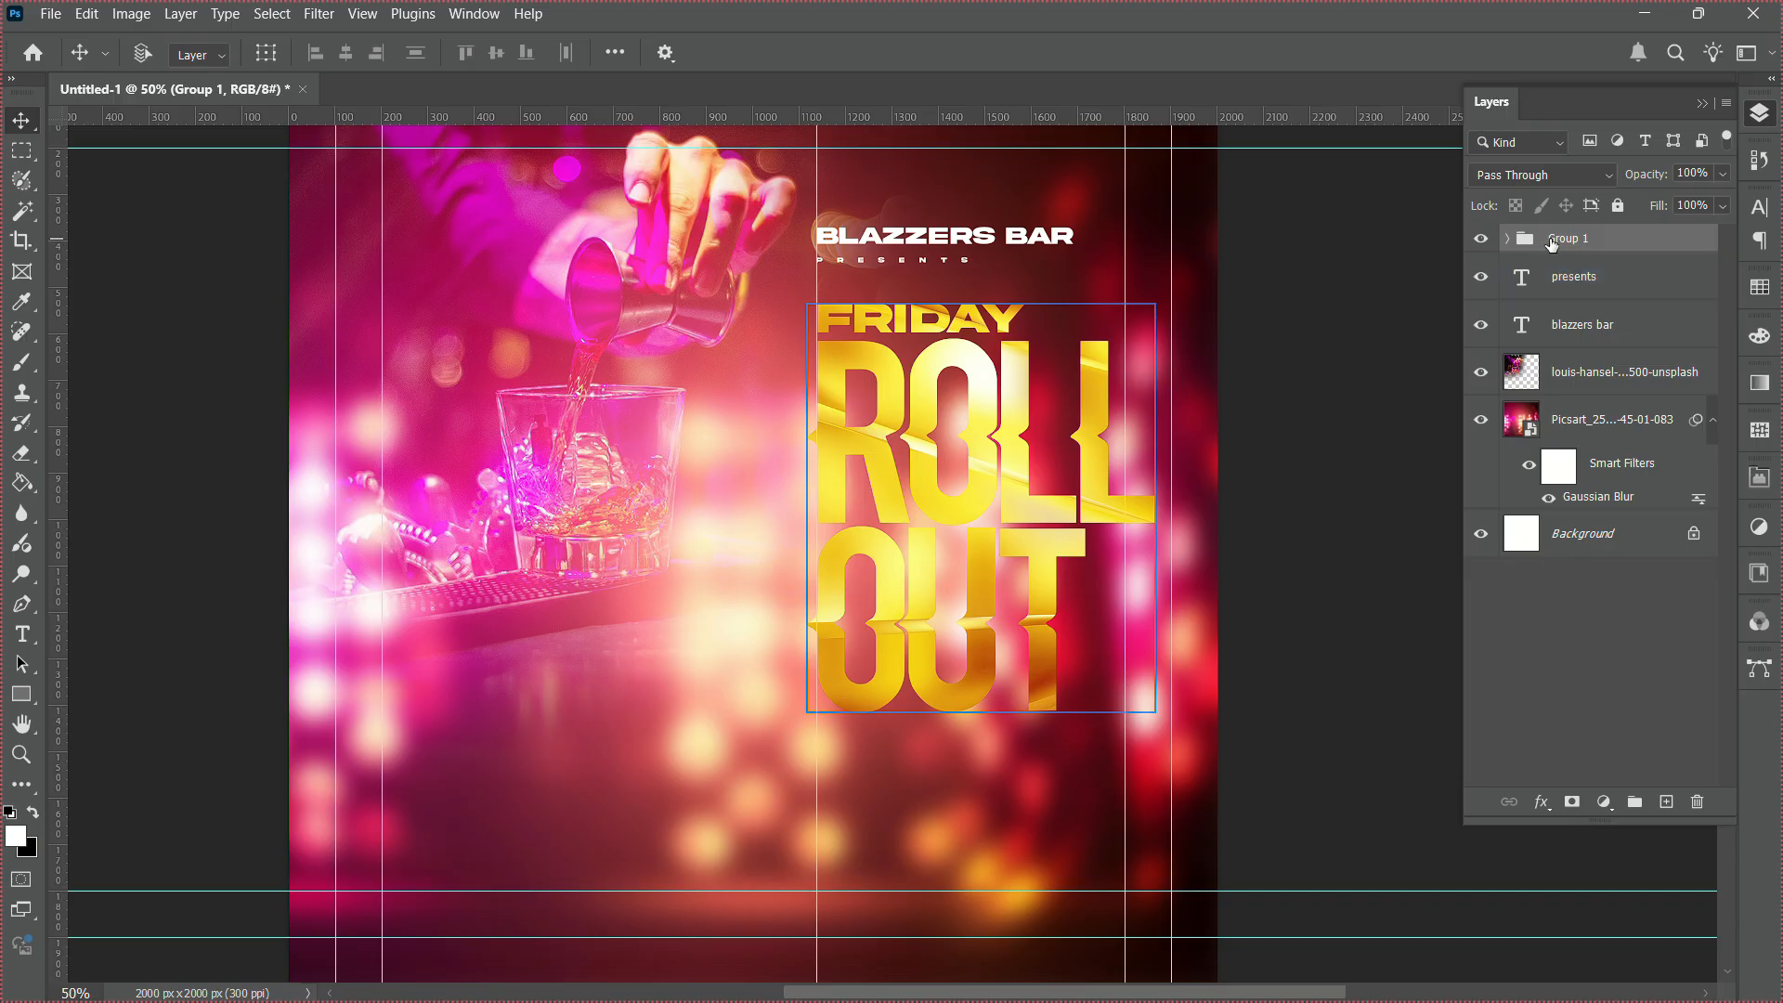
pyautogui.rightClick(1552, 244)
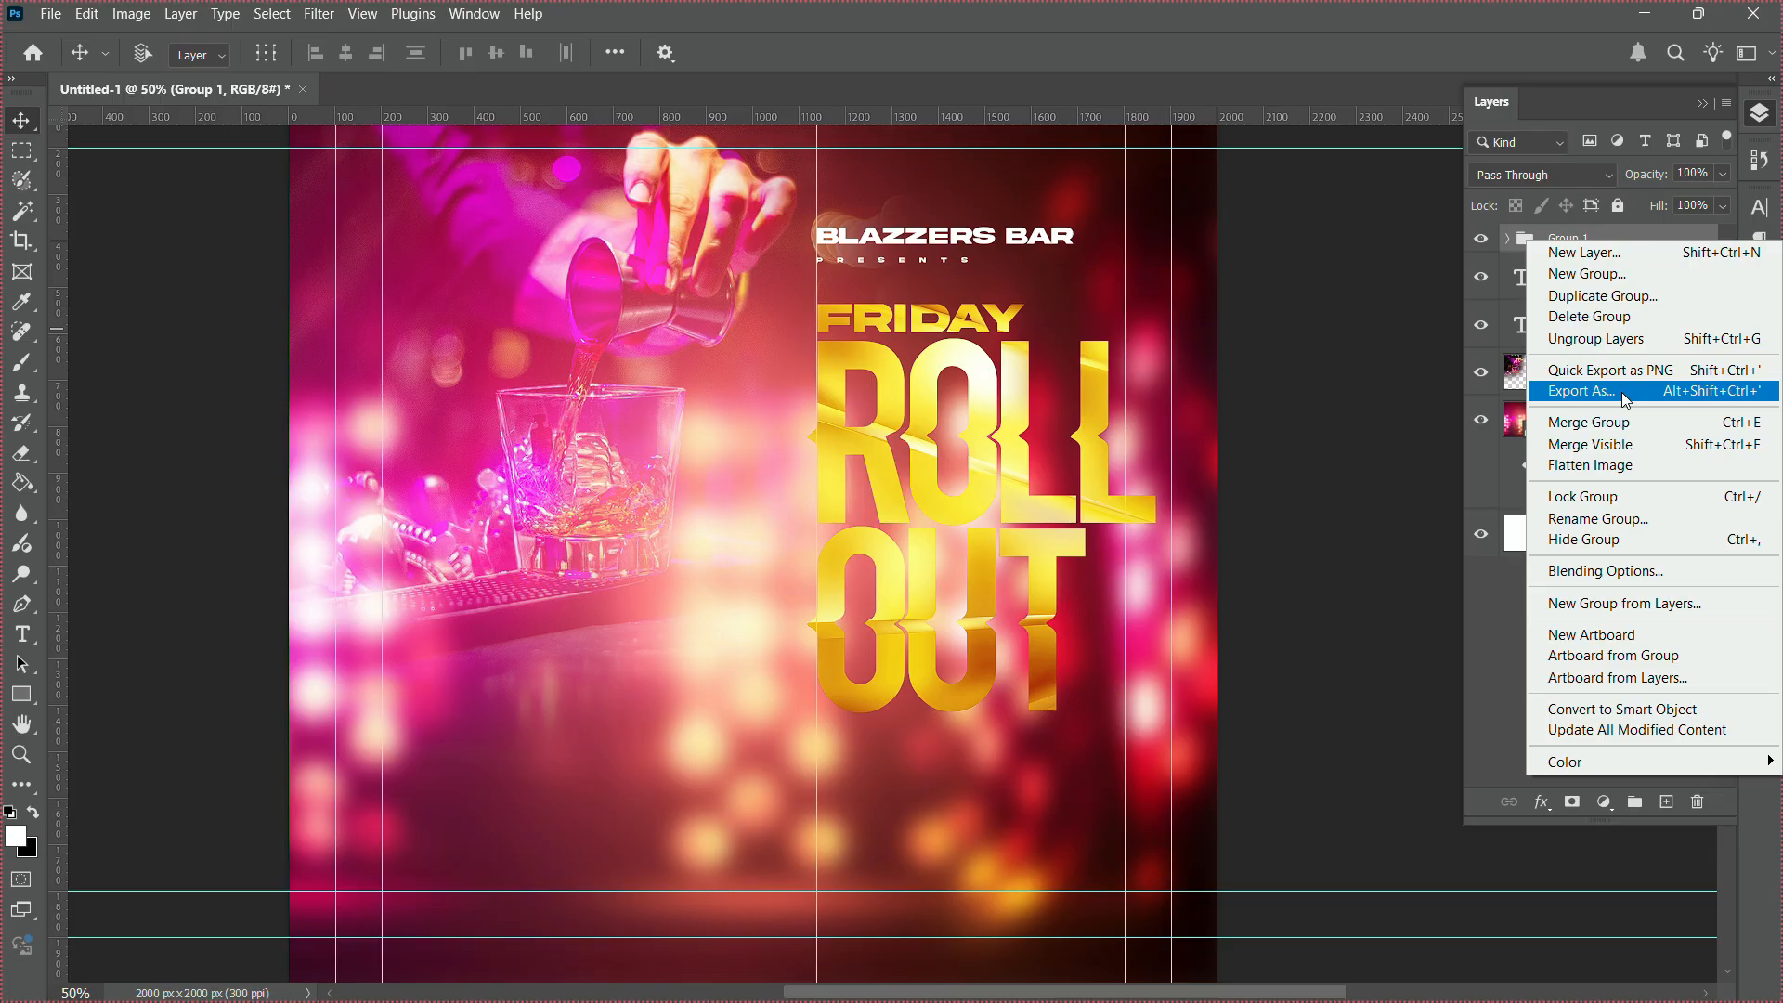
pyautogui.click(1621, 709)
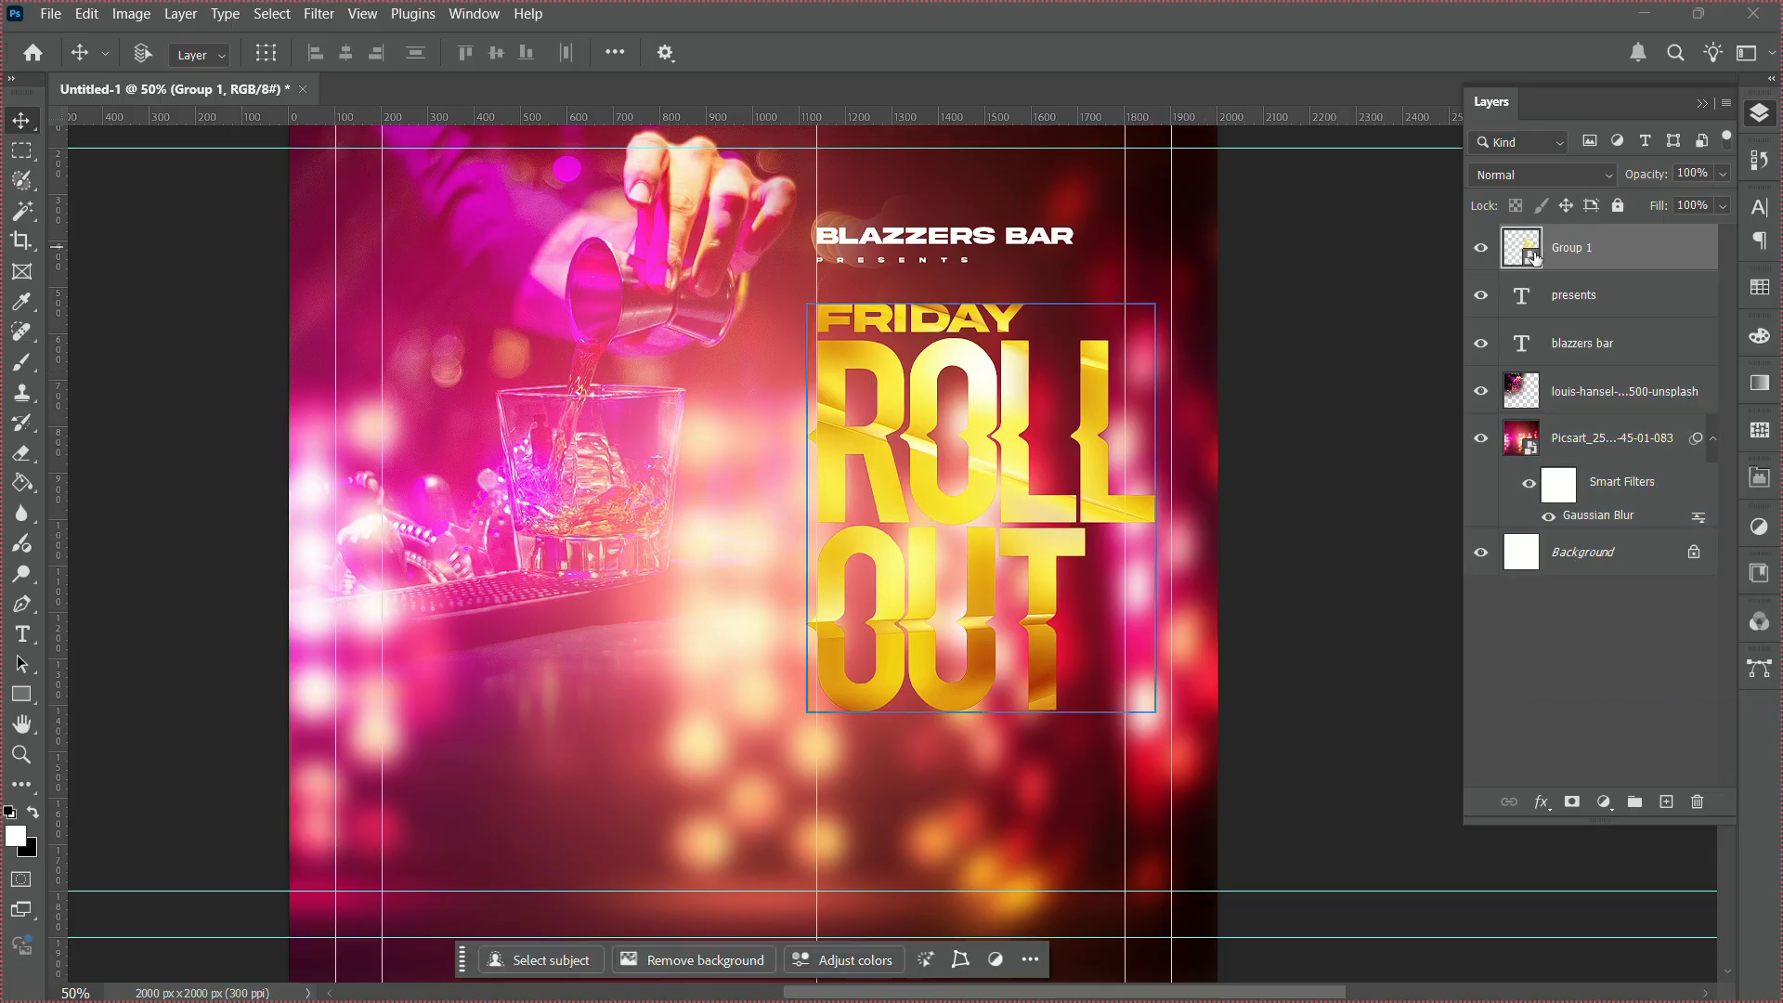
# Select the title smart object with the "presents" and "blazzers bar" text and enlarge them slightly together toward the upper left.
pyautogui.keyDown('shift'); pyautogui.click(1576, 297); pyautogui.keyUp('shift')
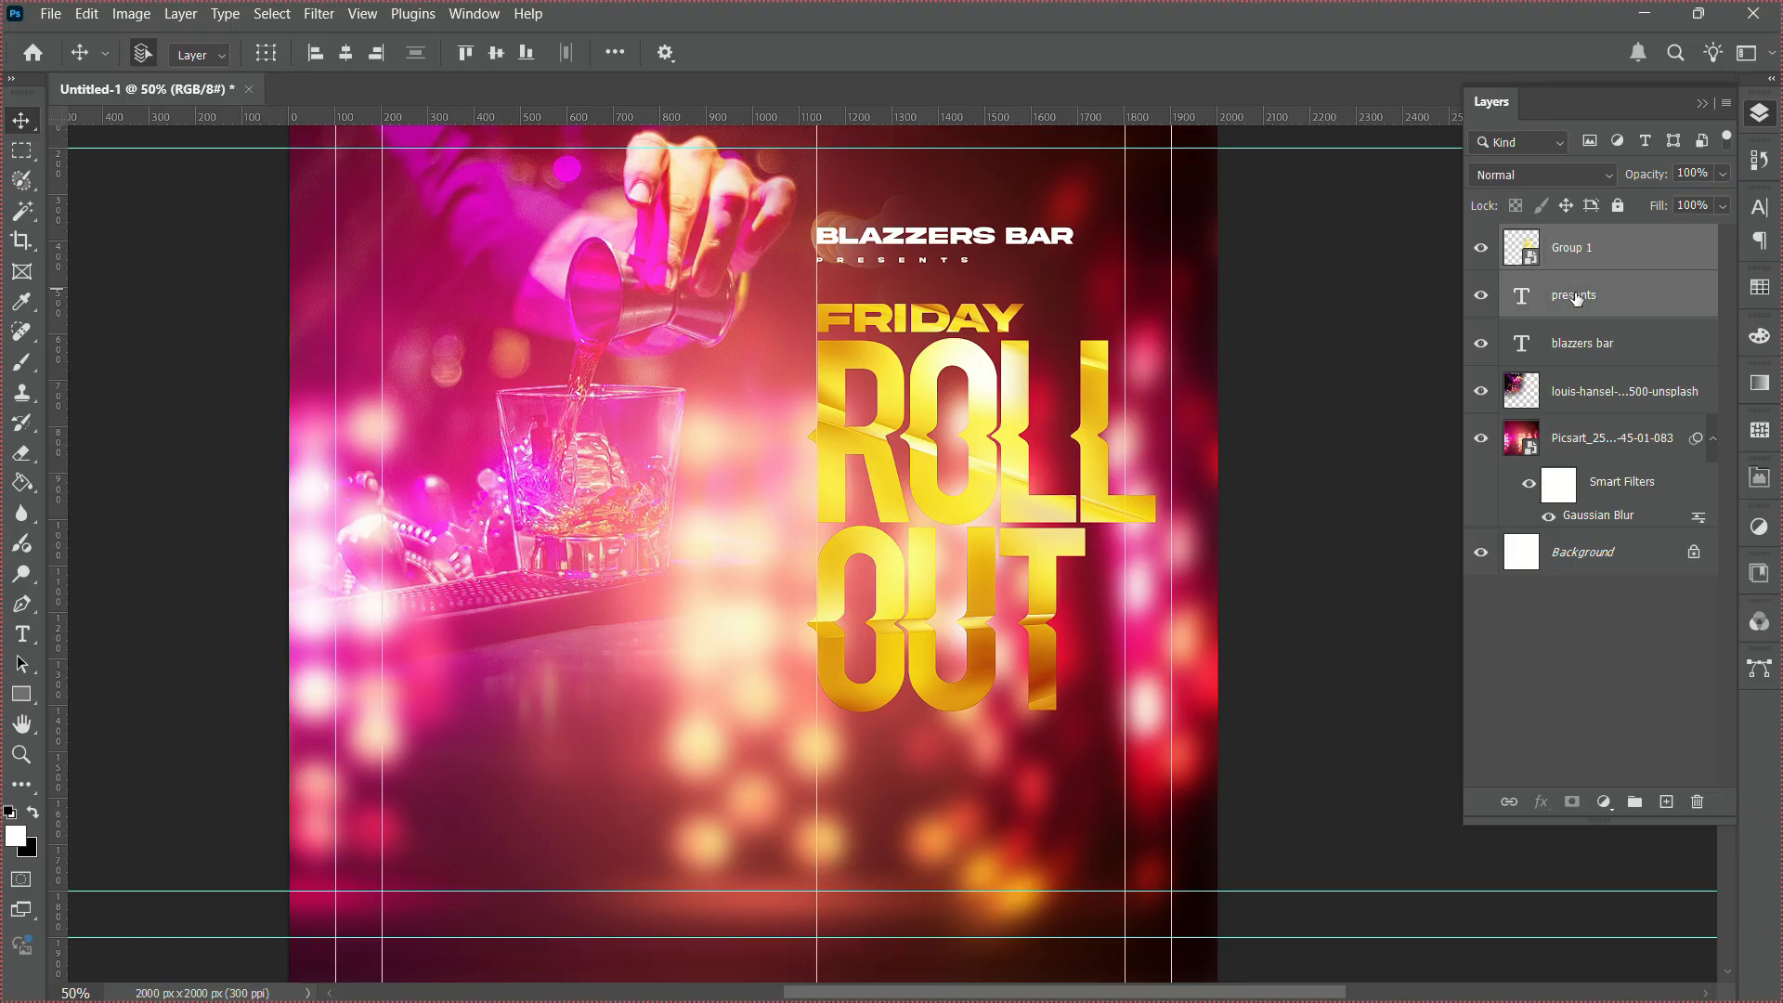
pyautogui.keyDown('shift'); pyautogui.click(1583, 344); pyautogui.keyUp('shift')
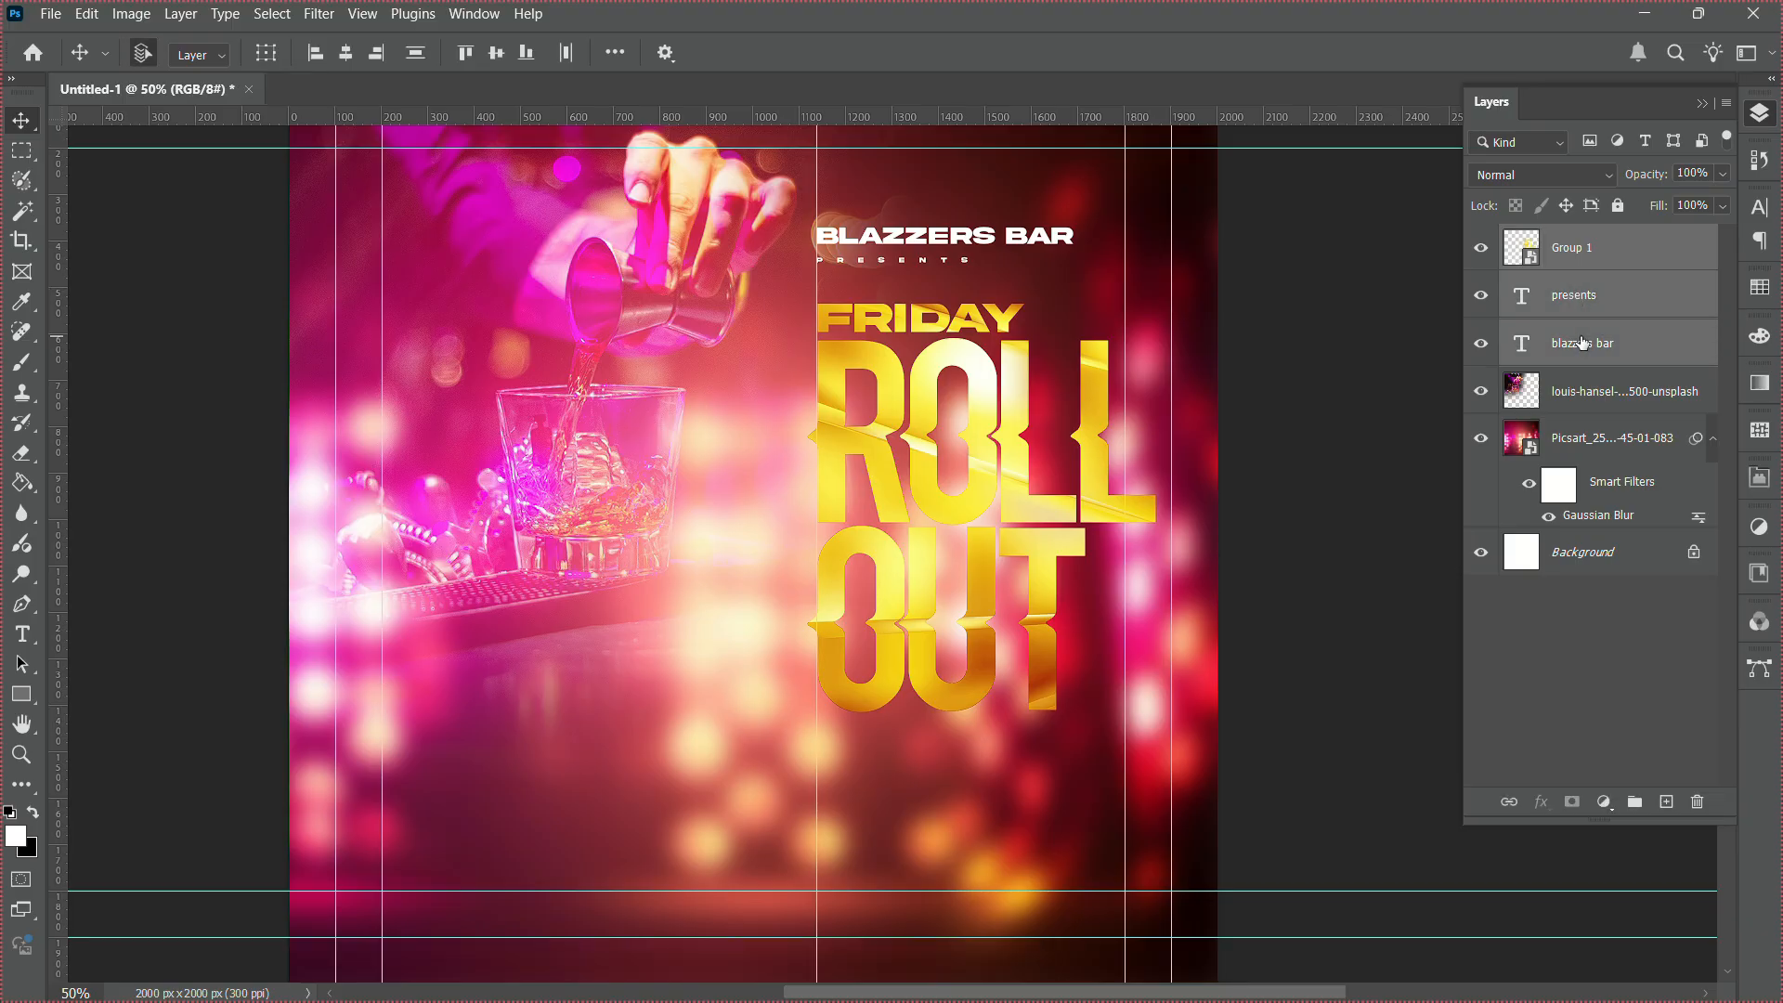
pyautogui.hotkey('ctrl', 't')
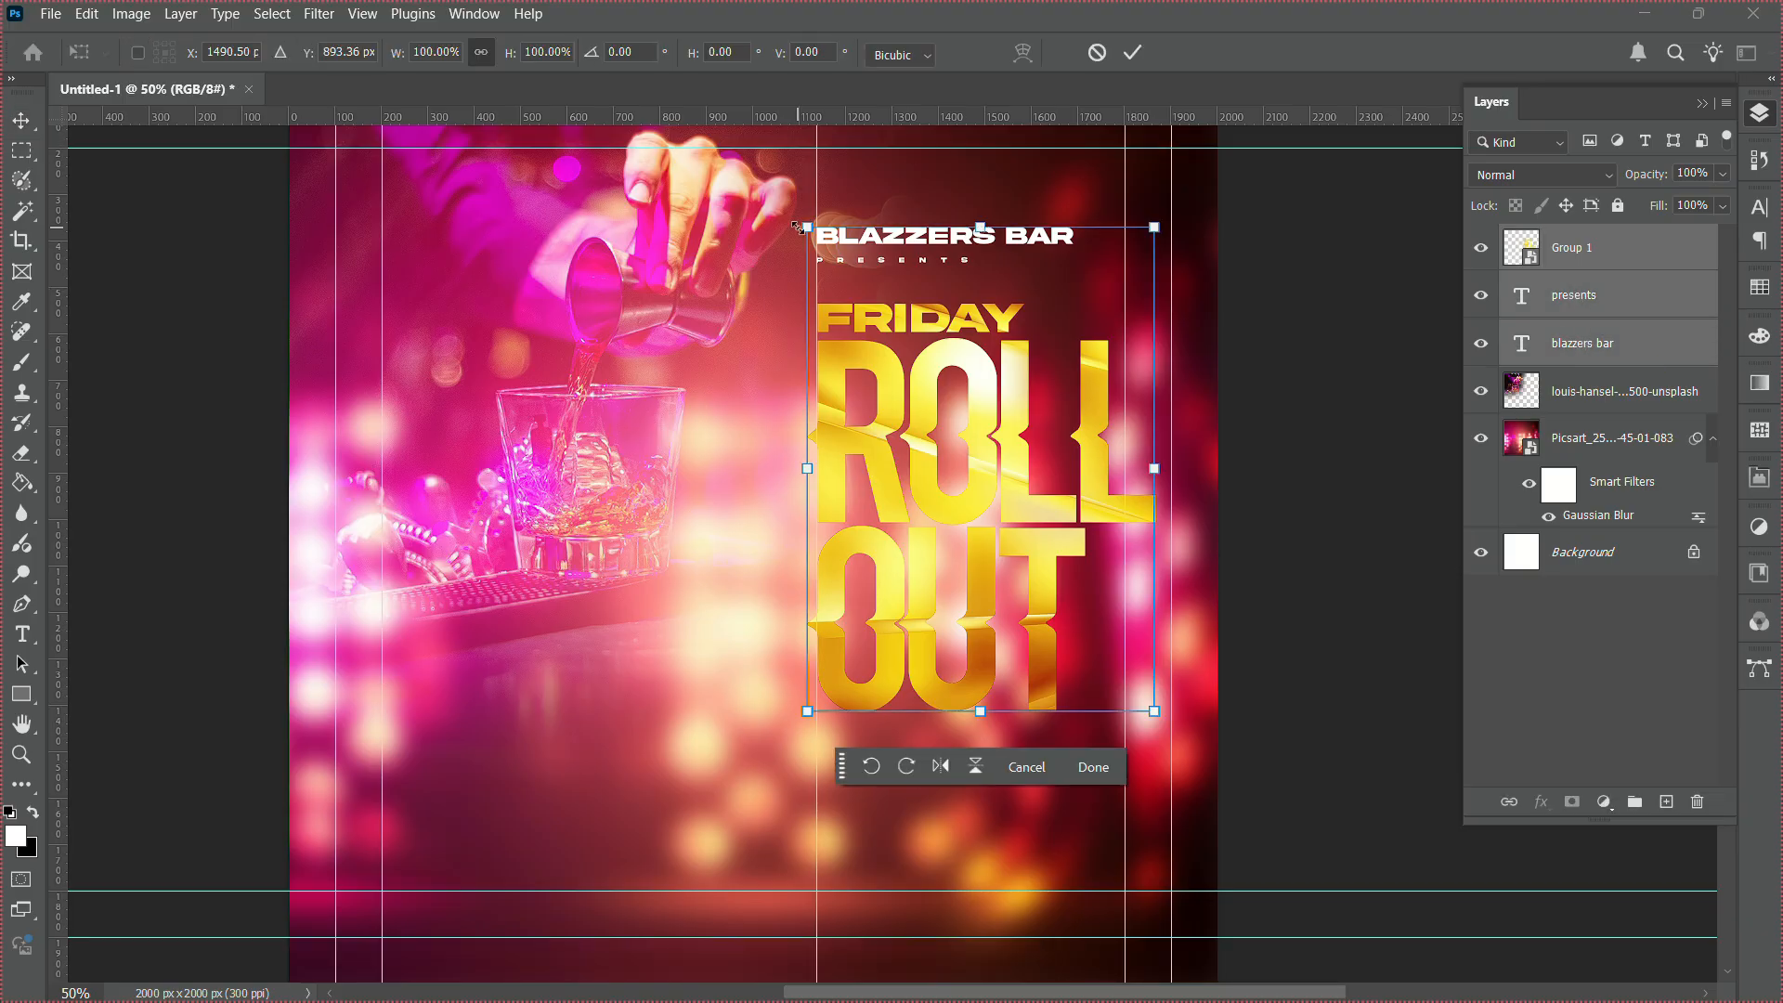
pyautogui.moveTo(797, 227); pyautogui.dragTo(794, 213)
pyautogui.press('Return')
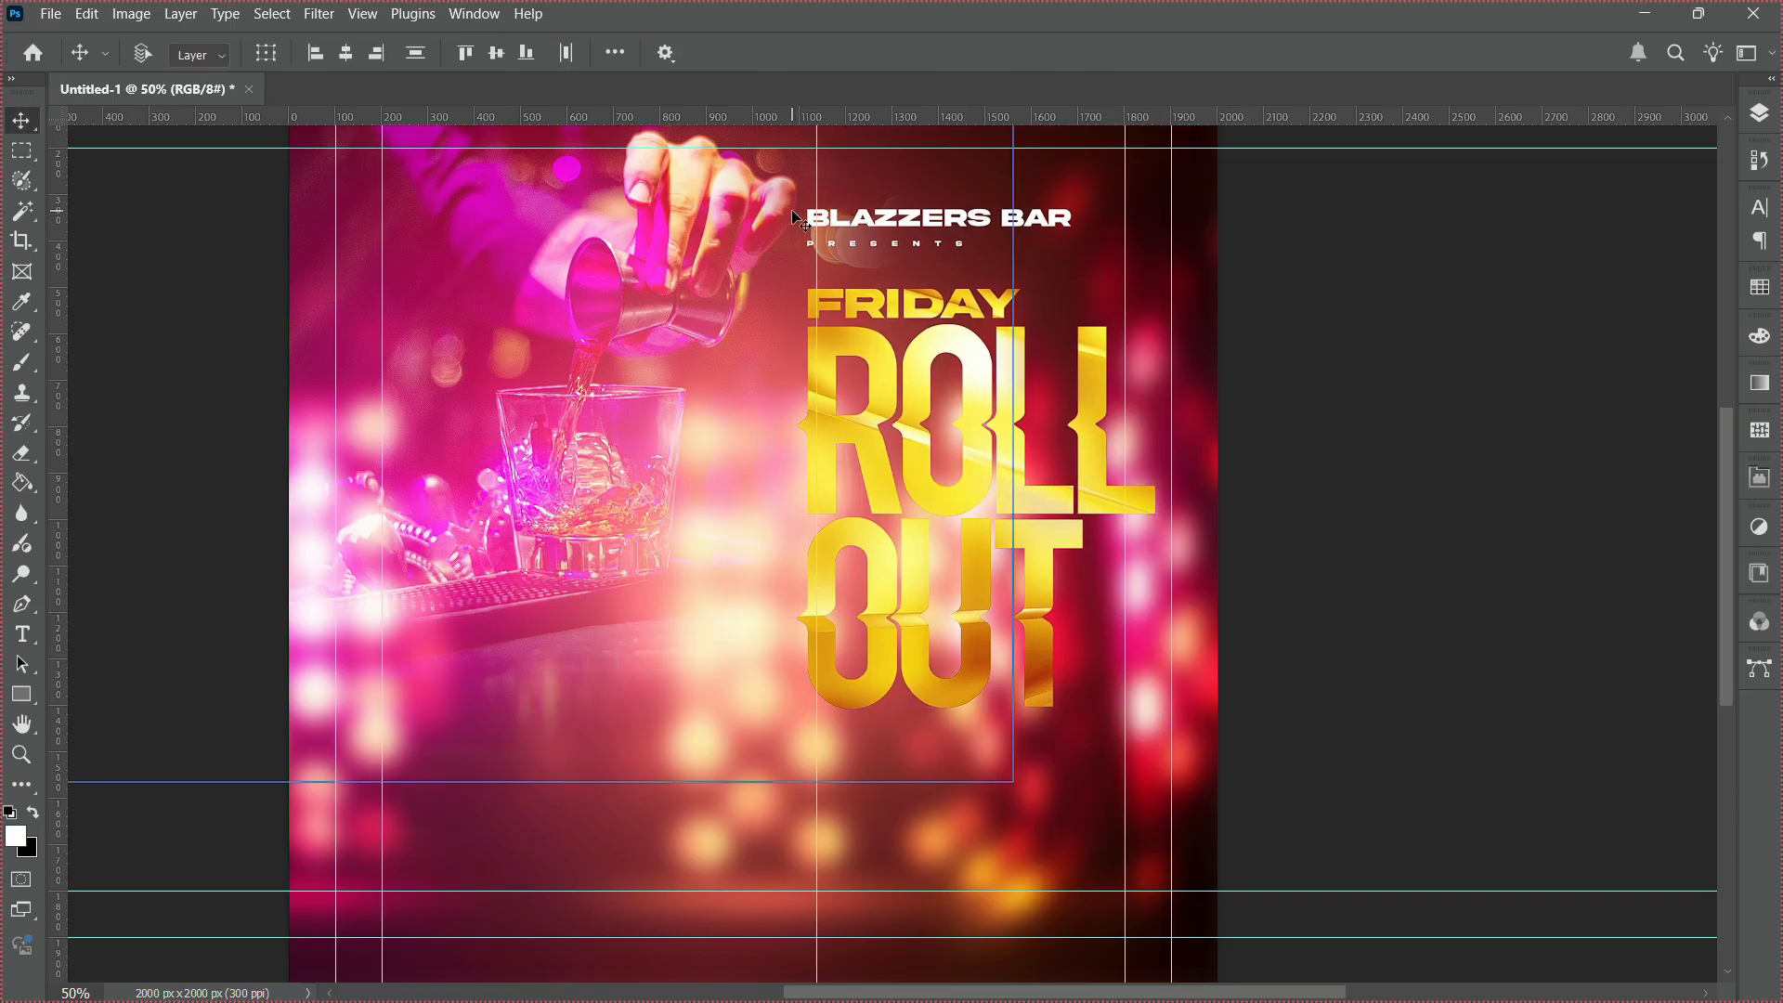
# Nudge the FRIDAY ROLL OUT title together with the BLAZZERS BAR PRESENTS text up by about 26 px.
pyautogui.press('Up')
pyautogui.press('Up')
pyautogui.press('Up')
pyautogui.press('Up')
pyautogui.press('Up')
pyautogui.press('Up')
pyautogui.press('Up')
pyautogui.press('Up')
pyautogui.press('Up')
pyautogui.press('Up')
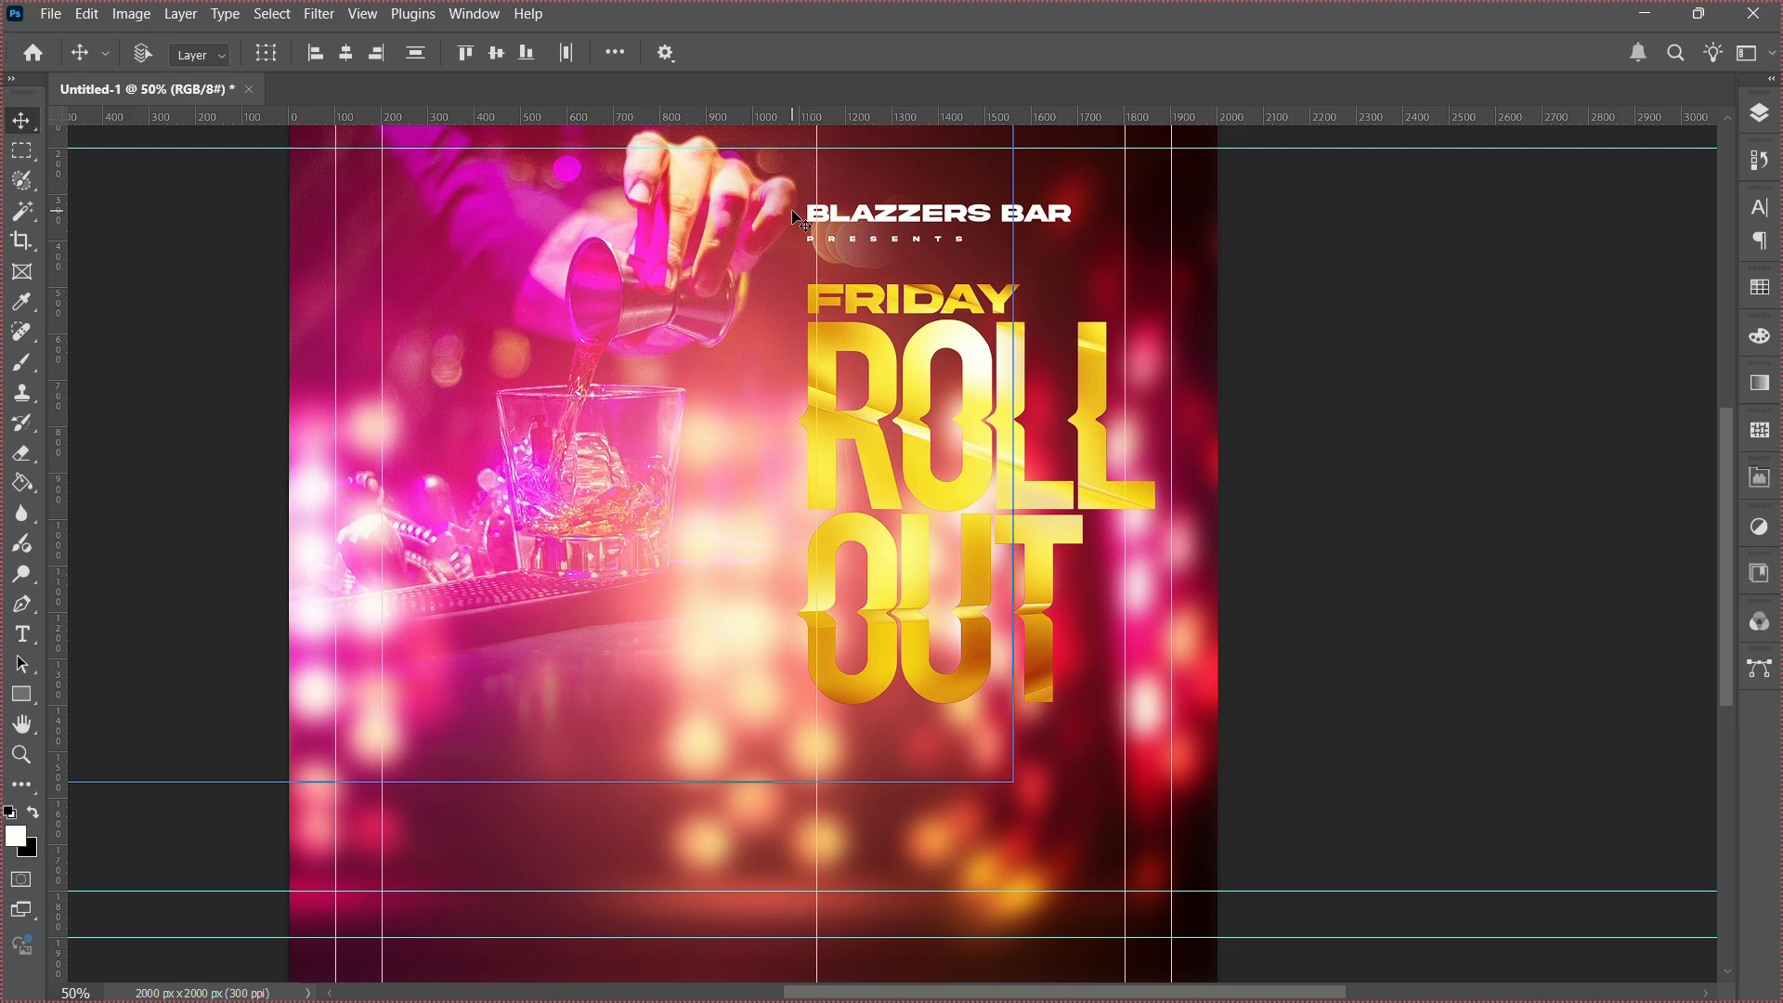
pyautogui.press('Up')
pyautogui.press('Up')
pyautogui.press('Up')
pyautogui.press('Up')
pyautogui.press('Up')
pyautogui.press('Up')
pyautogui.press('Up')
pyautogui.press('Up')
pyautogui.press('Up')
pyautogui.press('Up')
pyautogui.press('Up')
pyautogui.press('Up')
pyautogui.press('Up')
pyautogui.press('Up')
pyautogui.press('Up')
pyautogui.press('Up')
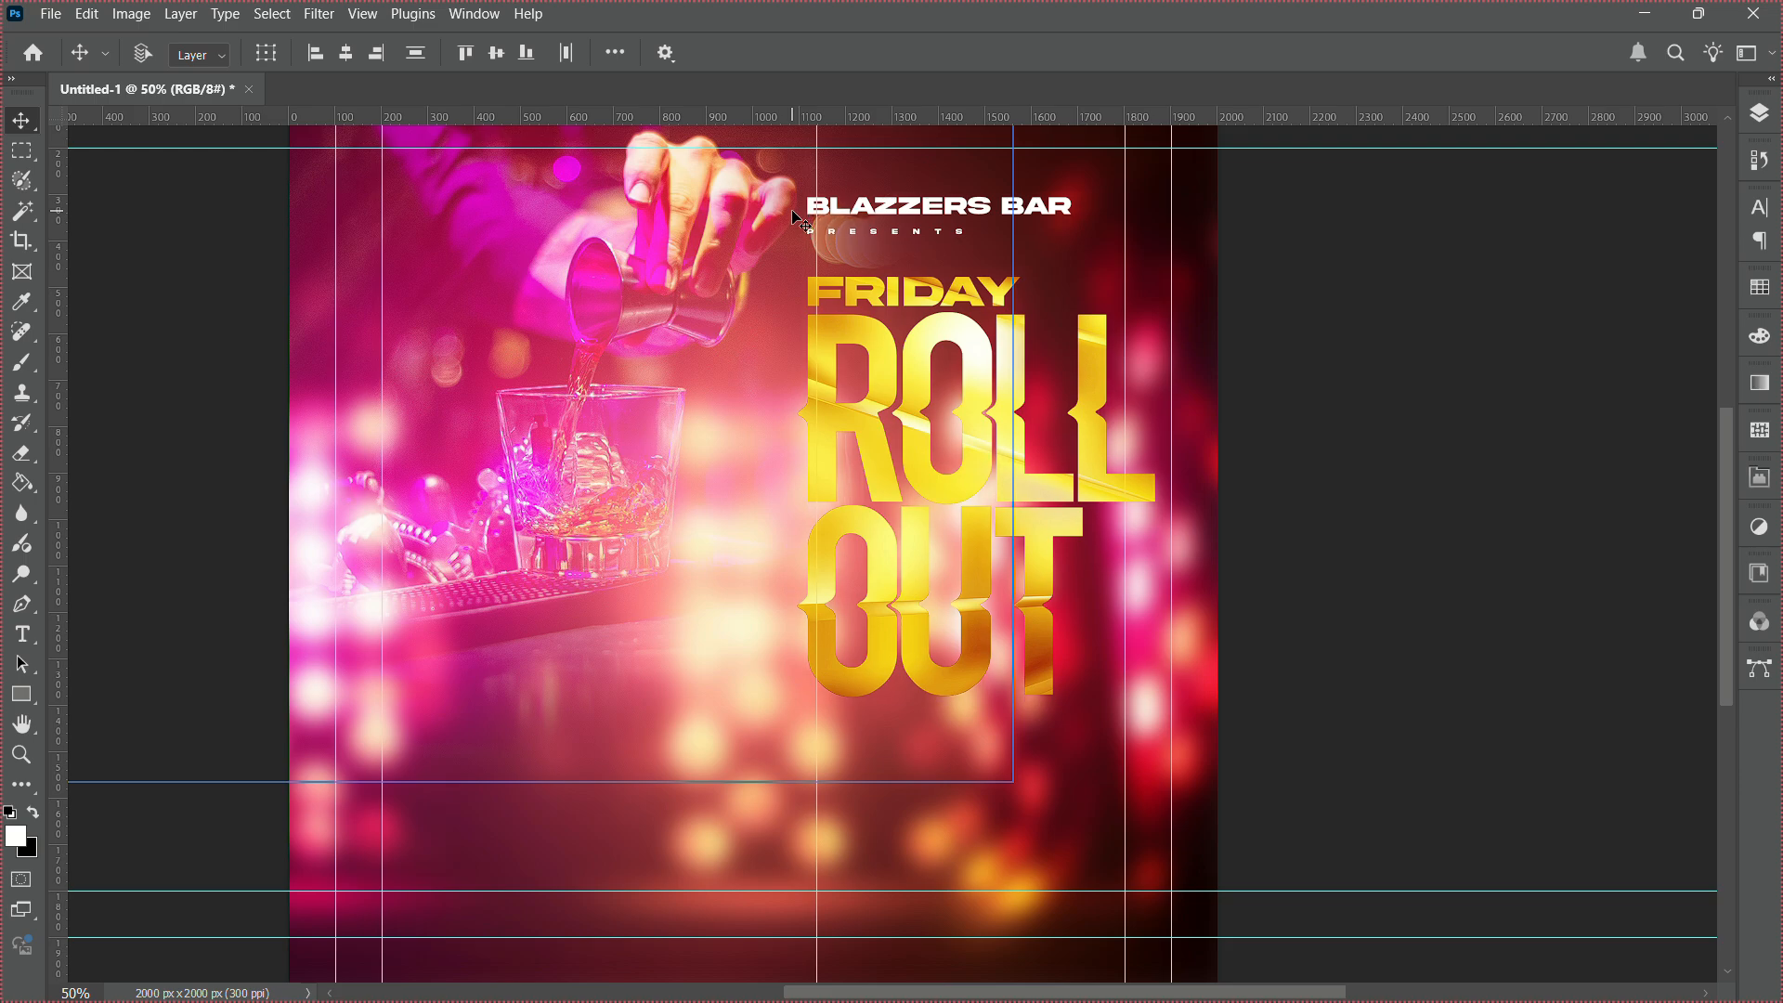
# Select the bartender photo layer and nudge it about 6 px to the left.
pyautogui.rightClick(694, 273)
pyautogui.click(721, 281)
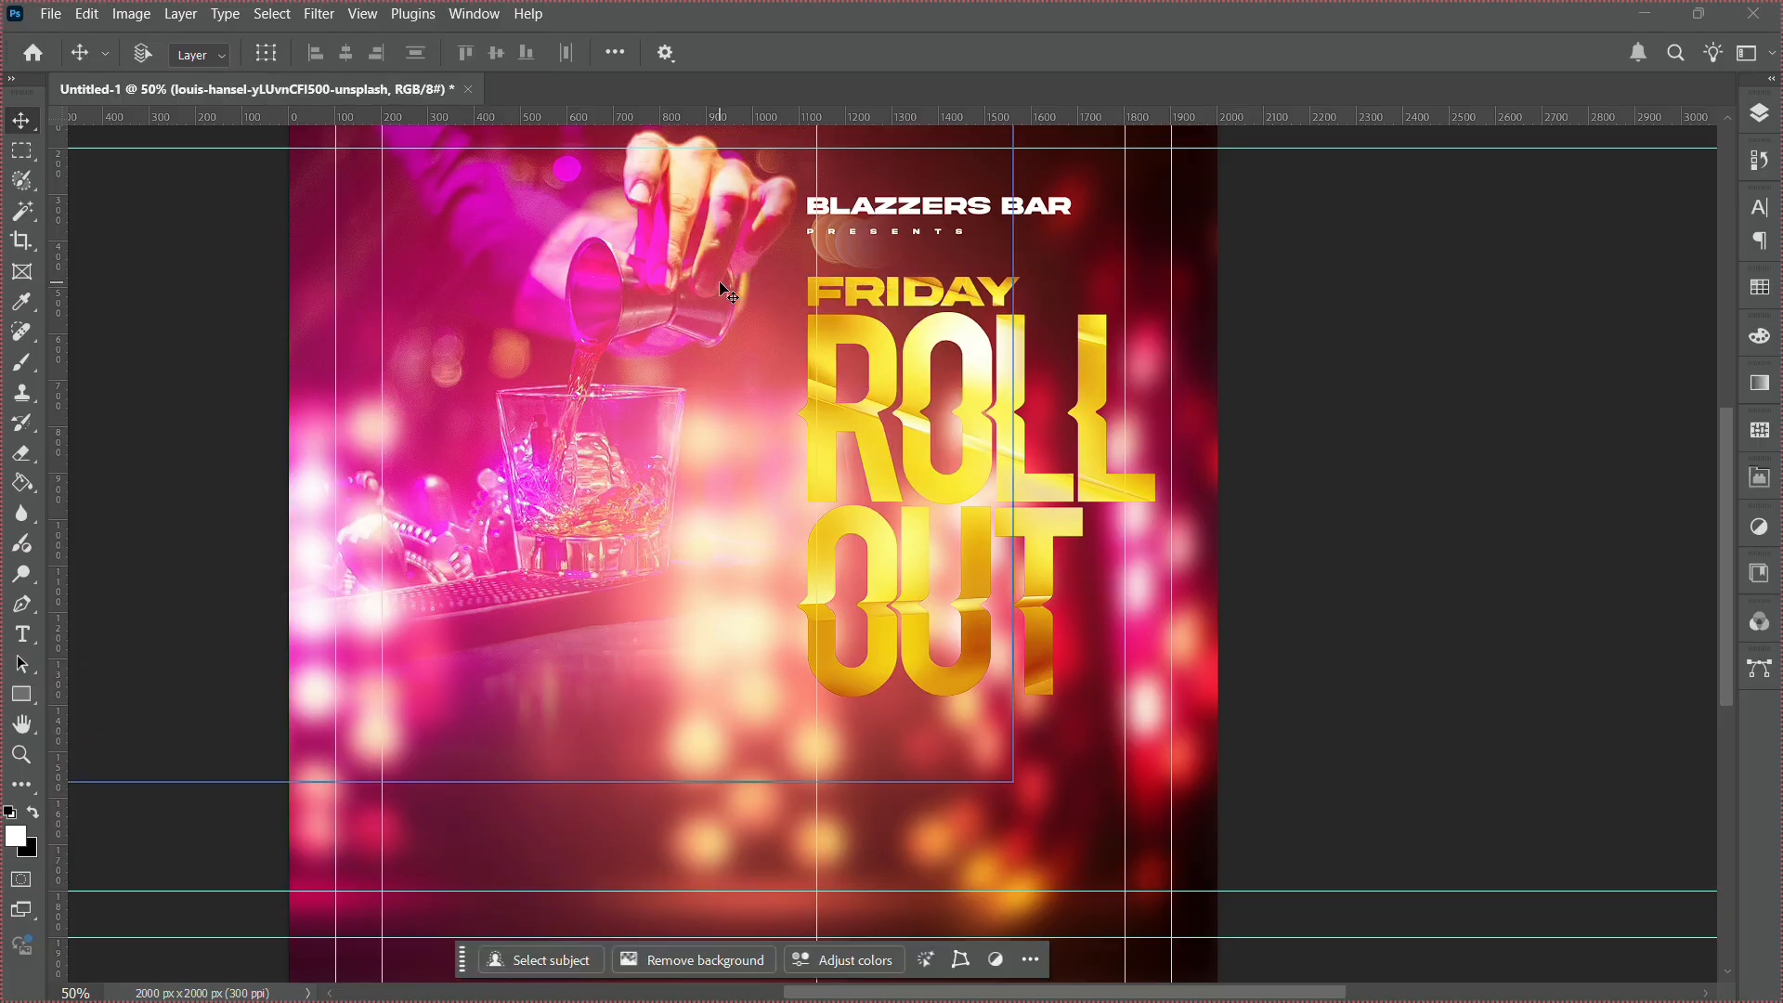
pyautogui.press('Left')
pyautogui.press('Left')
pyautogui.press('Left')
pyautogui.press('Left')
pyautogui.press('Left')
pyautogui.press('Left')
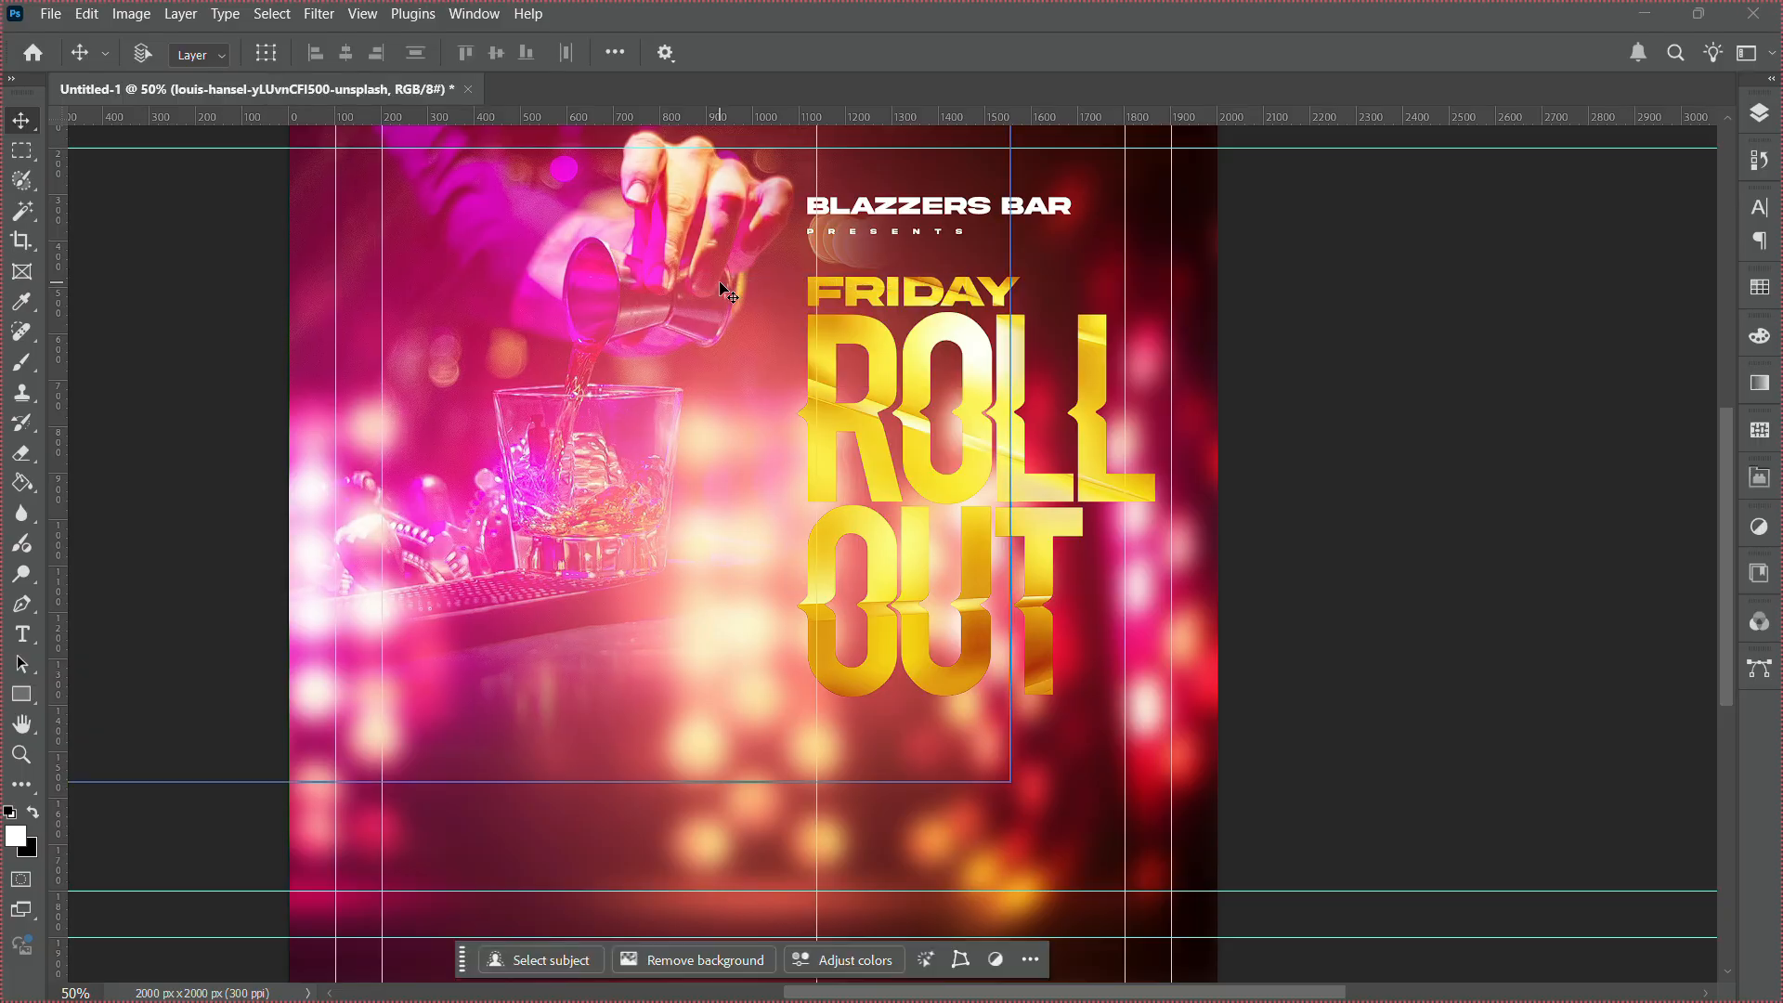
# Examine the flyer's overall composition and the gold title up close and as a whole.
pyautogui.press('z')
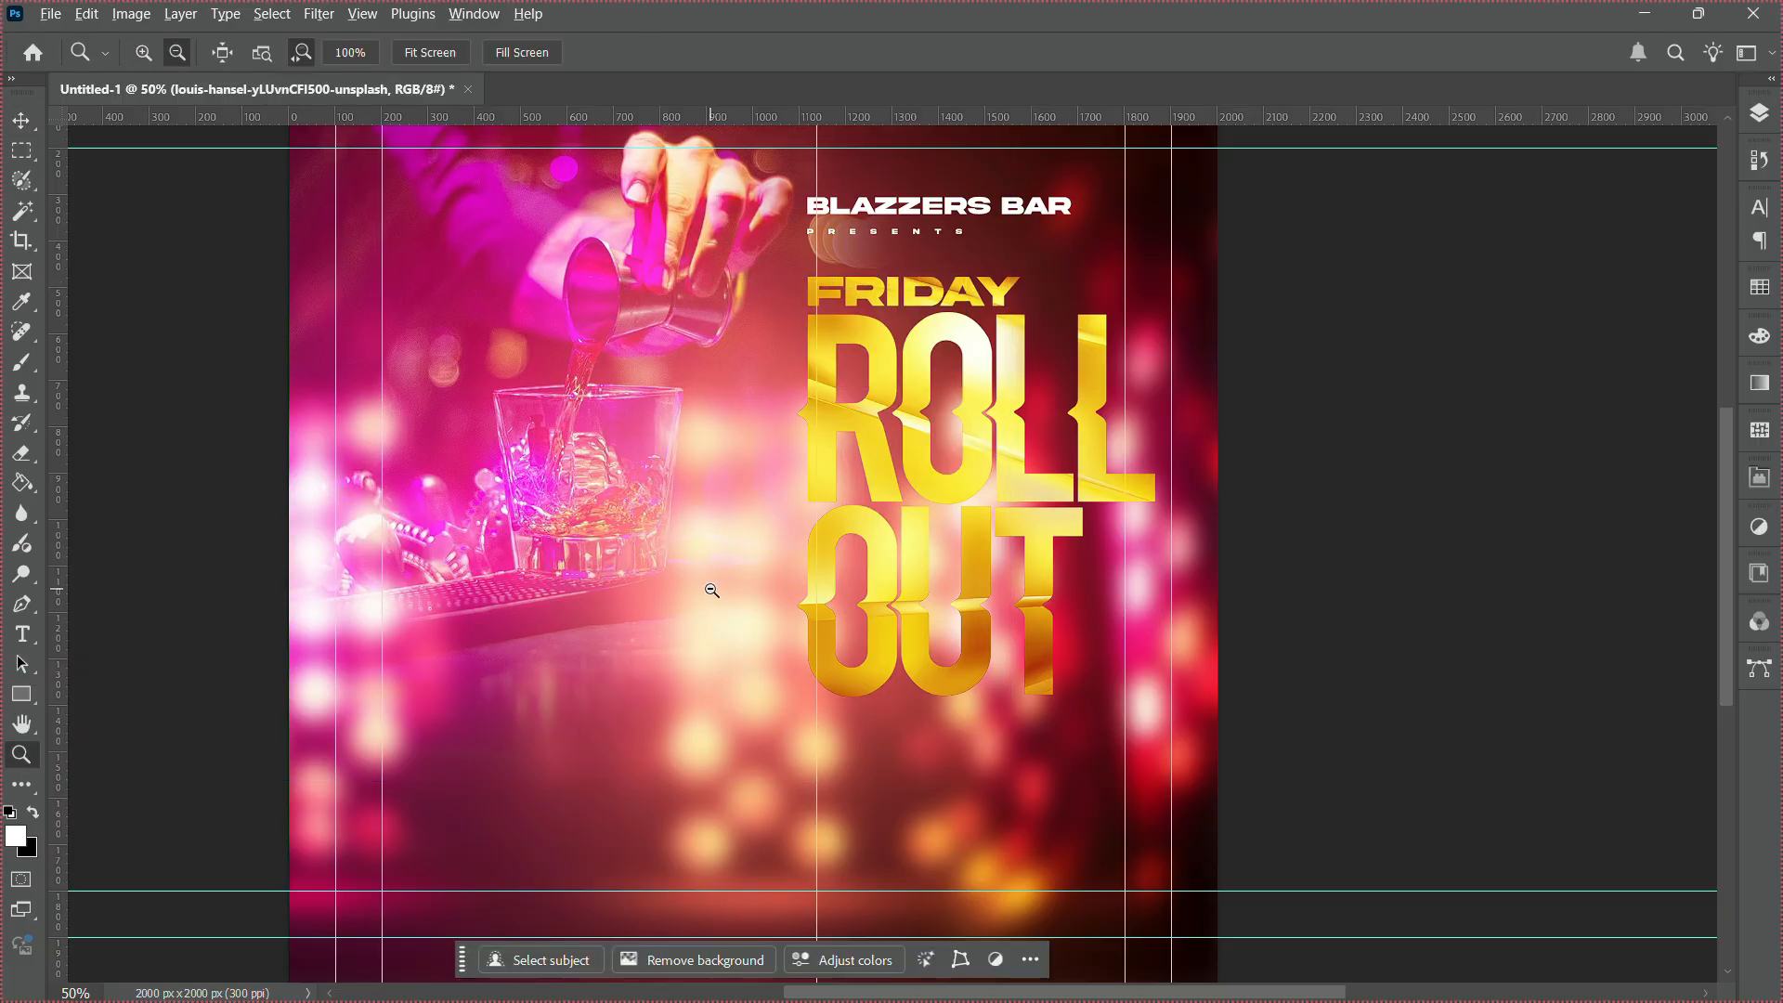
pyautogui.keyDown('alt'); pyautogui.click(712, 589); pyautogui.keyUp('alt')
pyautogui.keyDown('alt'); pyautogui.click(711, 589); pyautogui.keyUp('alt')
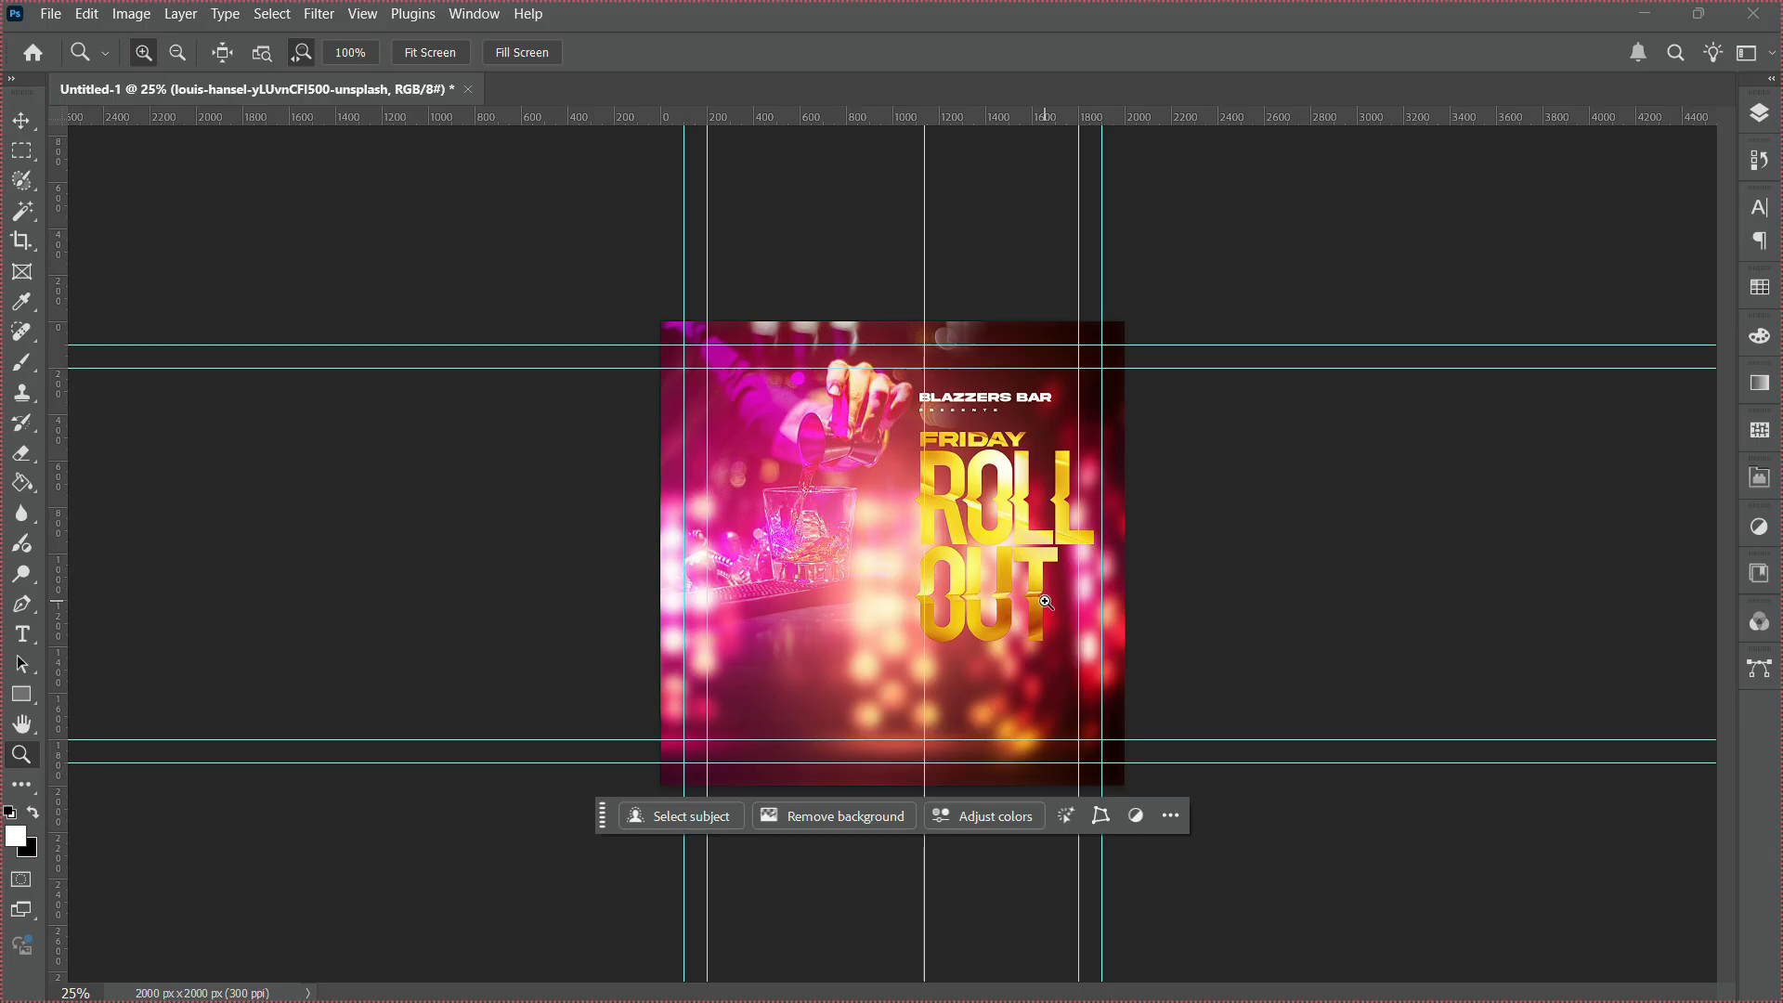
pyautogui.click(1198, 590)
pyautogui.click(1198, 590)
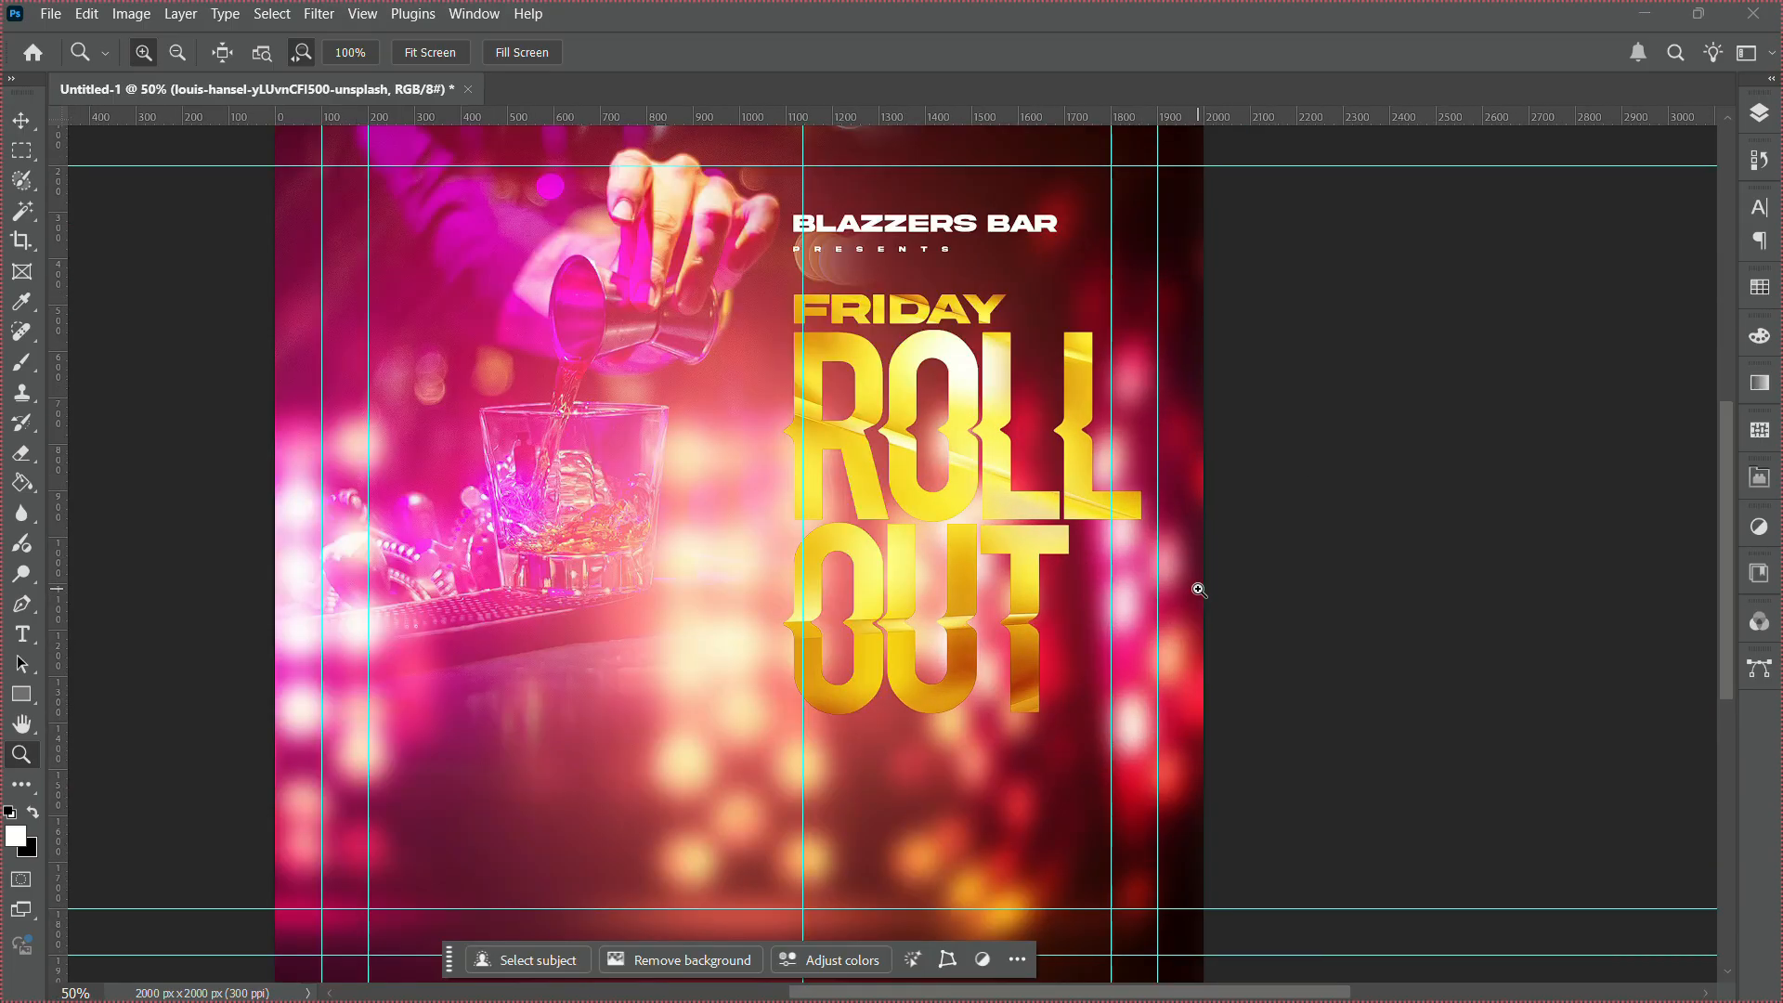
pyautogui.click(1199, 590)
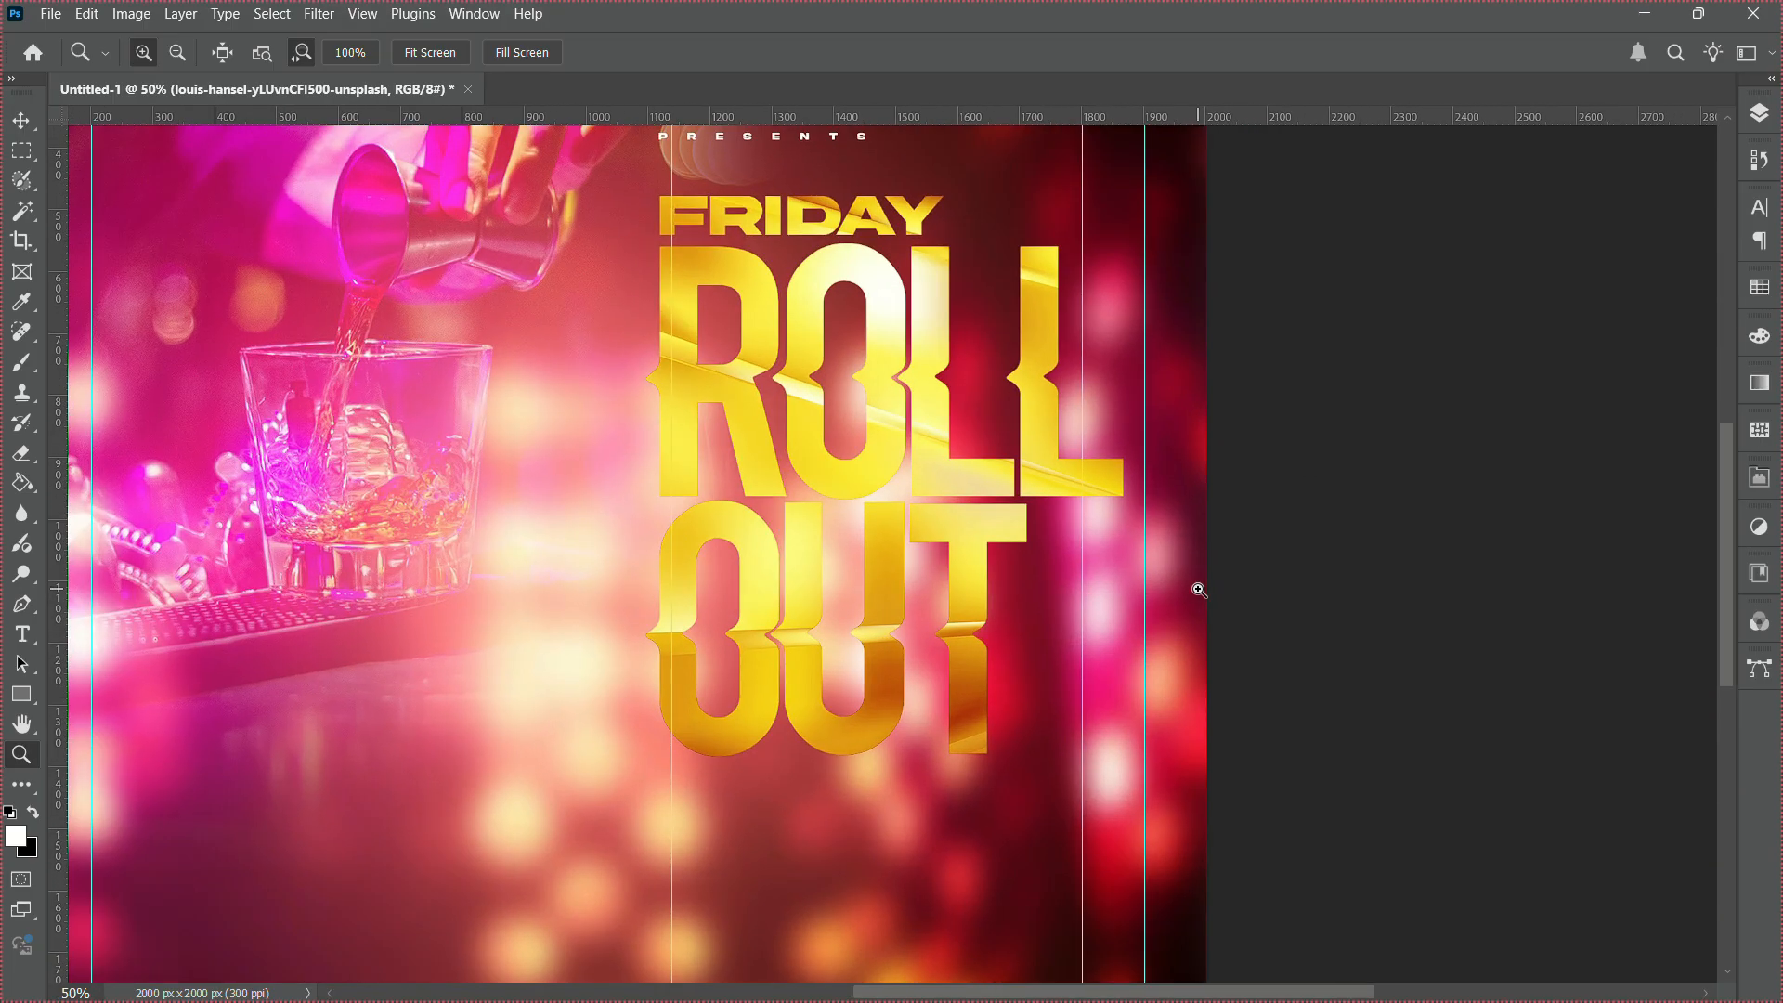
pyautogui.keyDown('alt'); pyautogui.click(1052, 574); pyautogui.keyUp('alt')
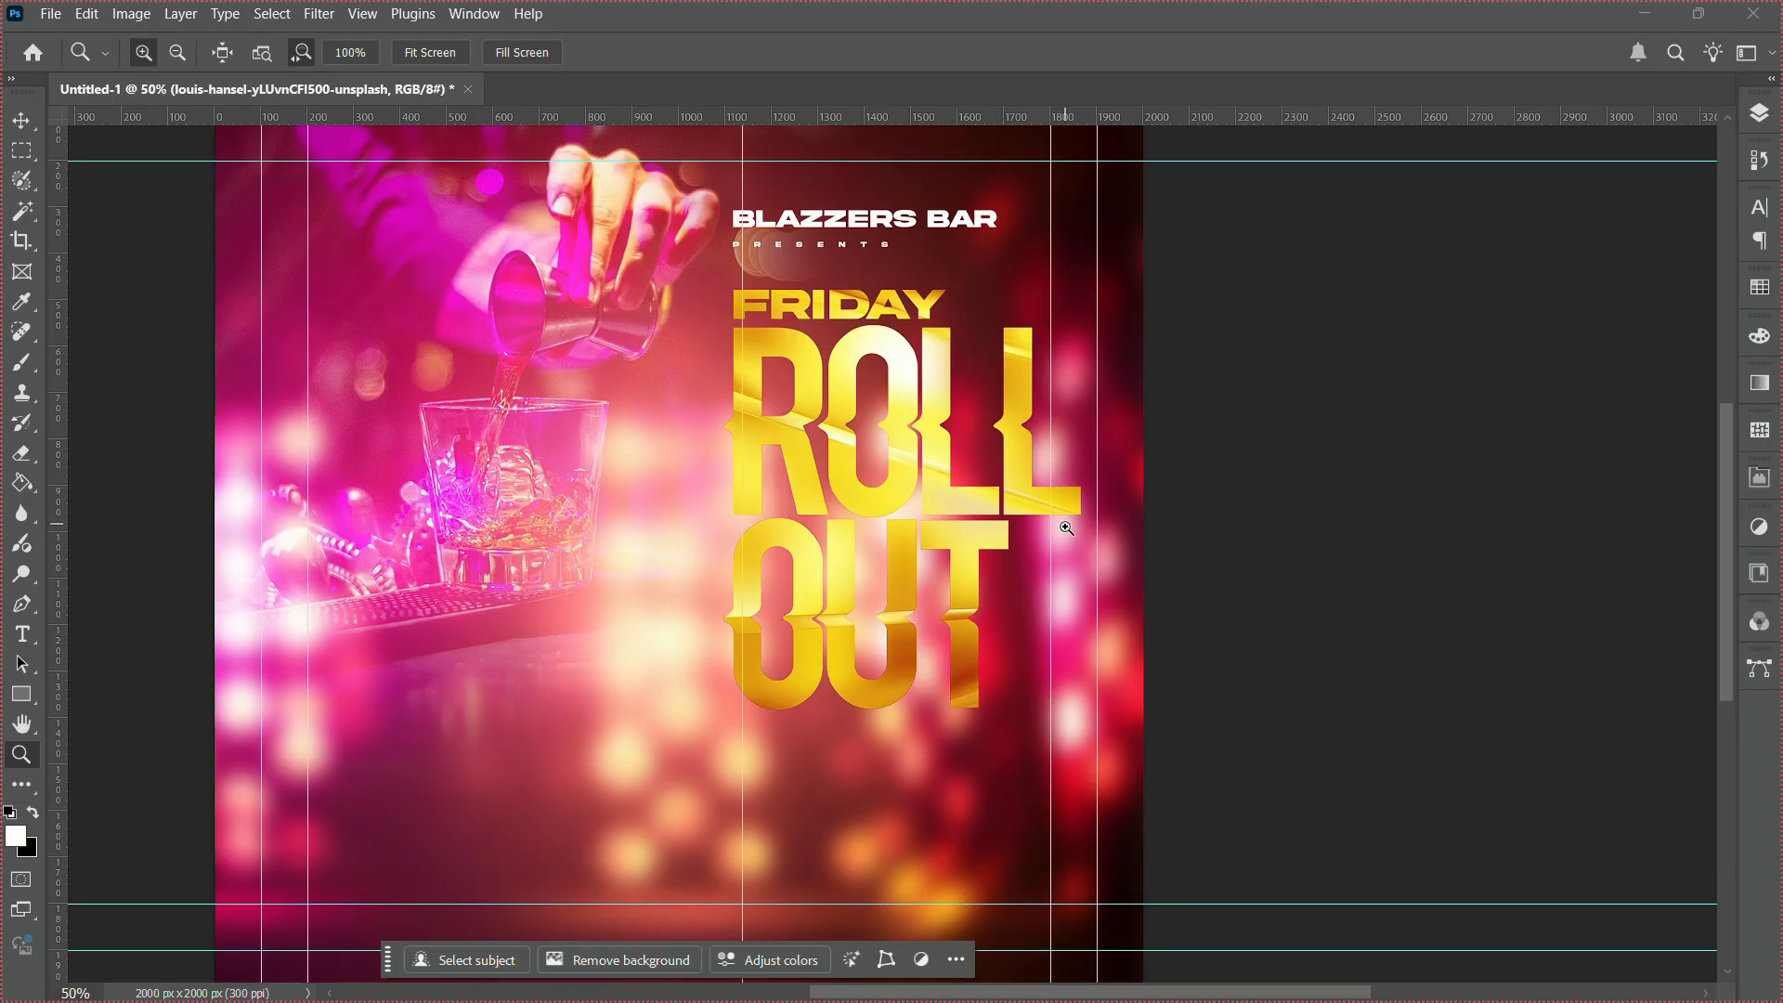
pyautogui.keyDown('alt'); pyautogui.click(982, 565); pyautogui.keyUp('alt')
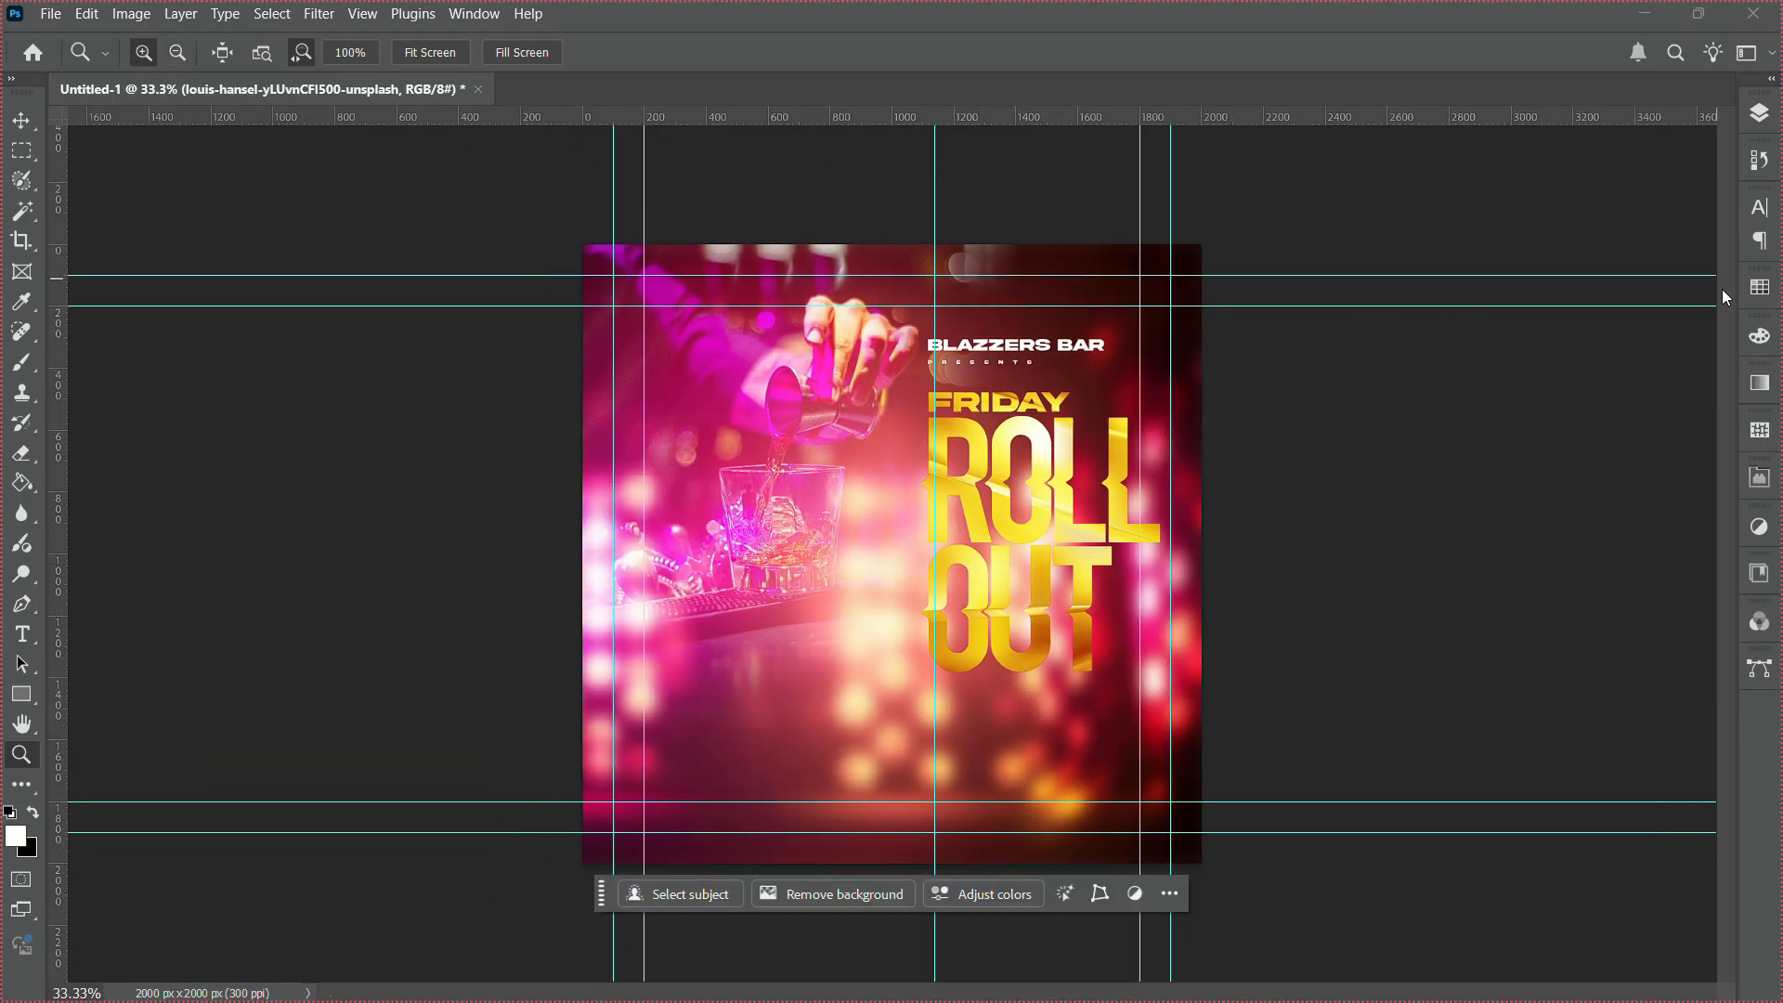
# Add a Drop Shadow effect to the title smart object Group 1, keeping the artwork visible beside the layer style settings.
pyautogui.click(1760, 113)
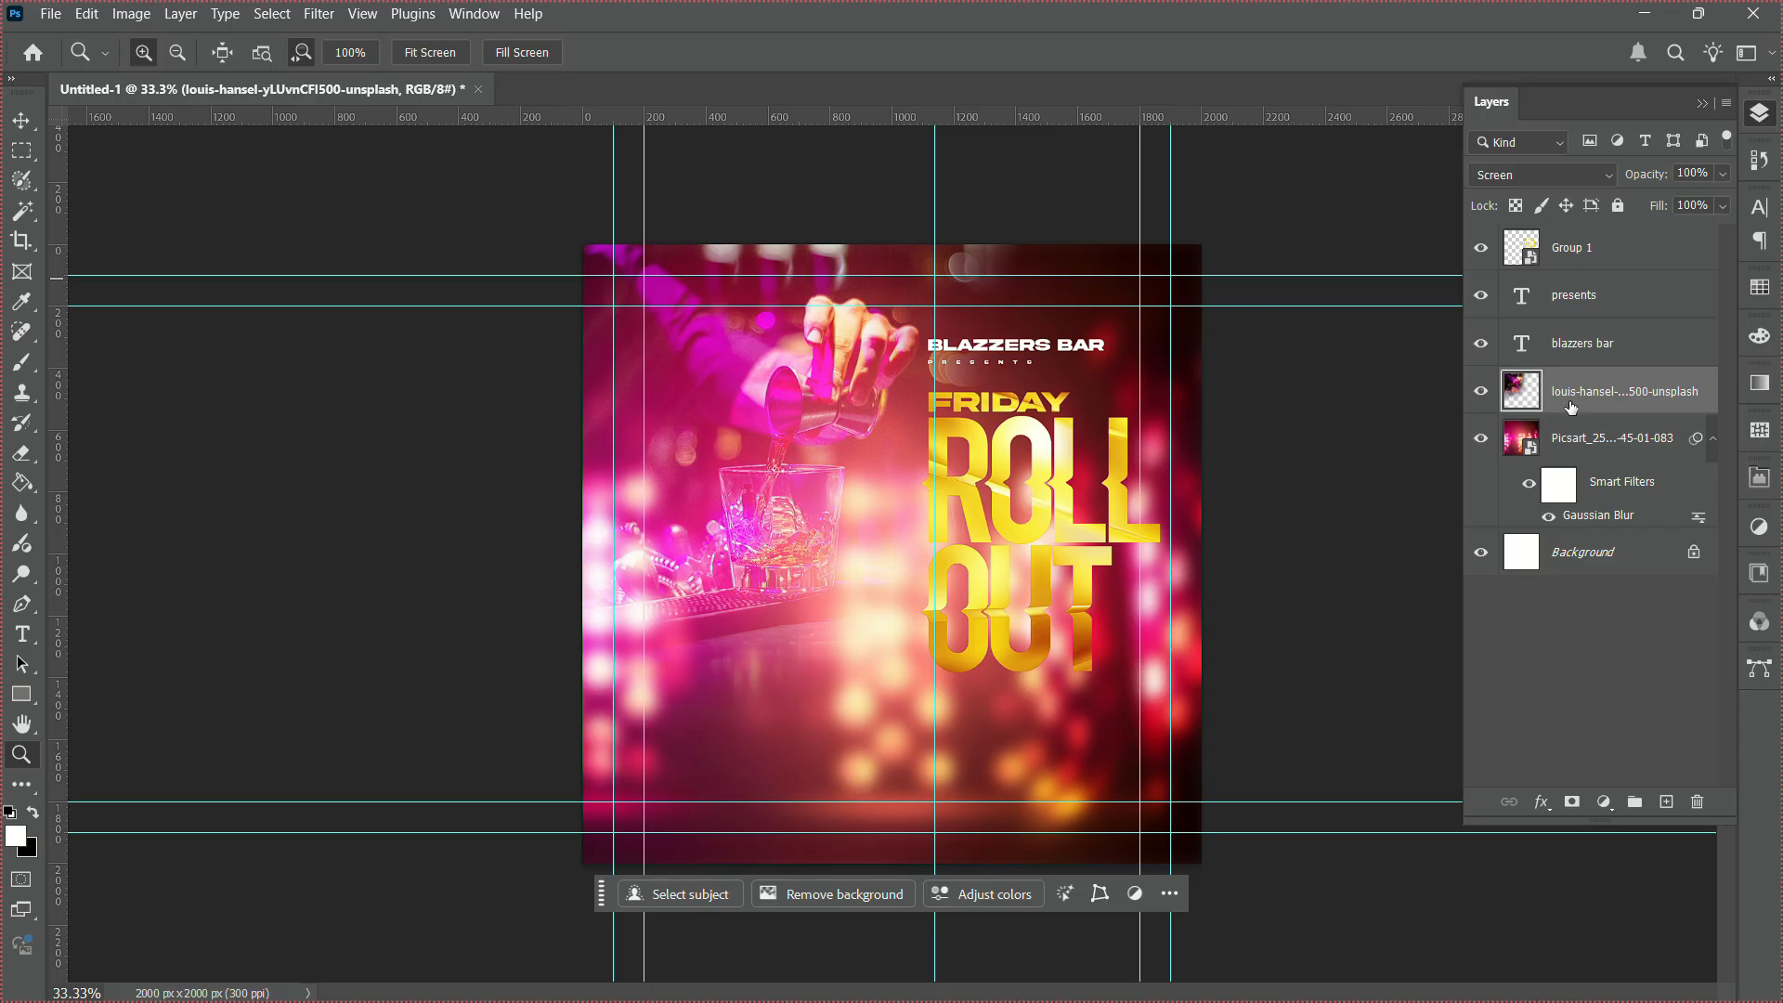
pyautogui.click(1564, 261)
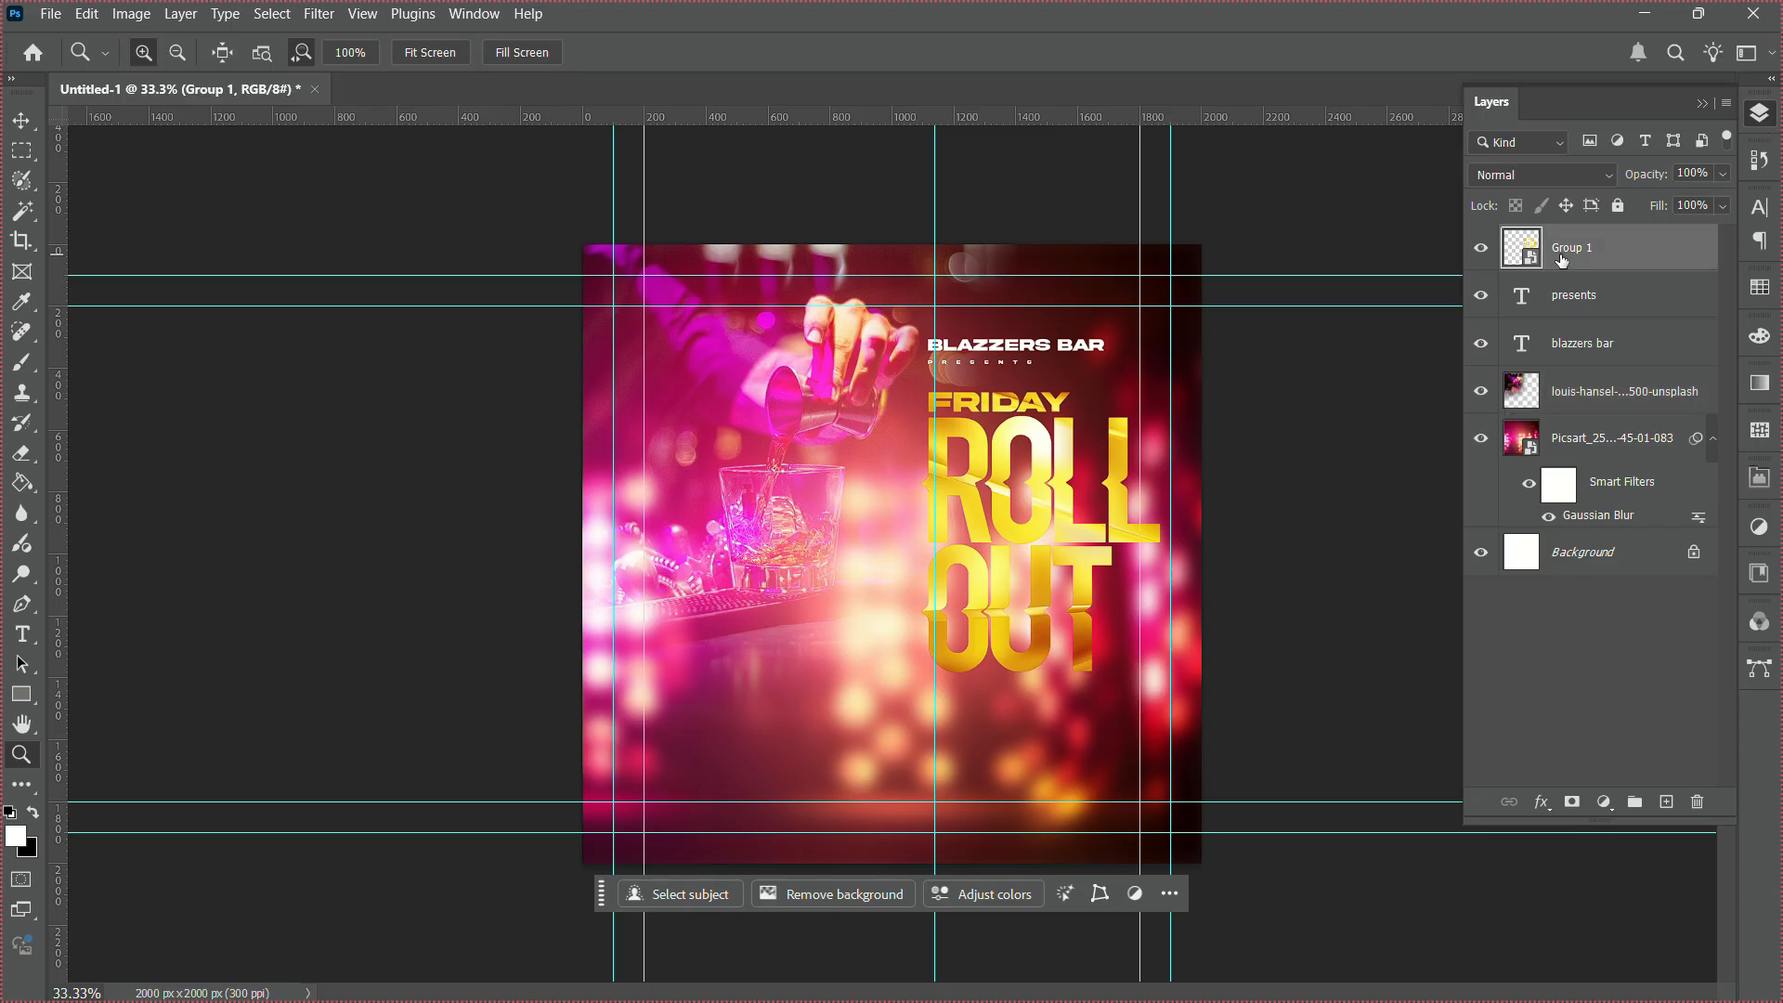
pyautogui.rightClick(1563, 261)
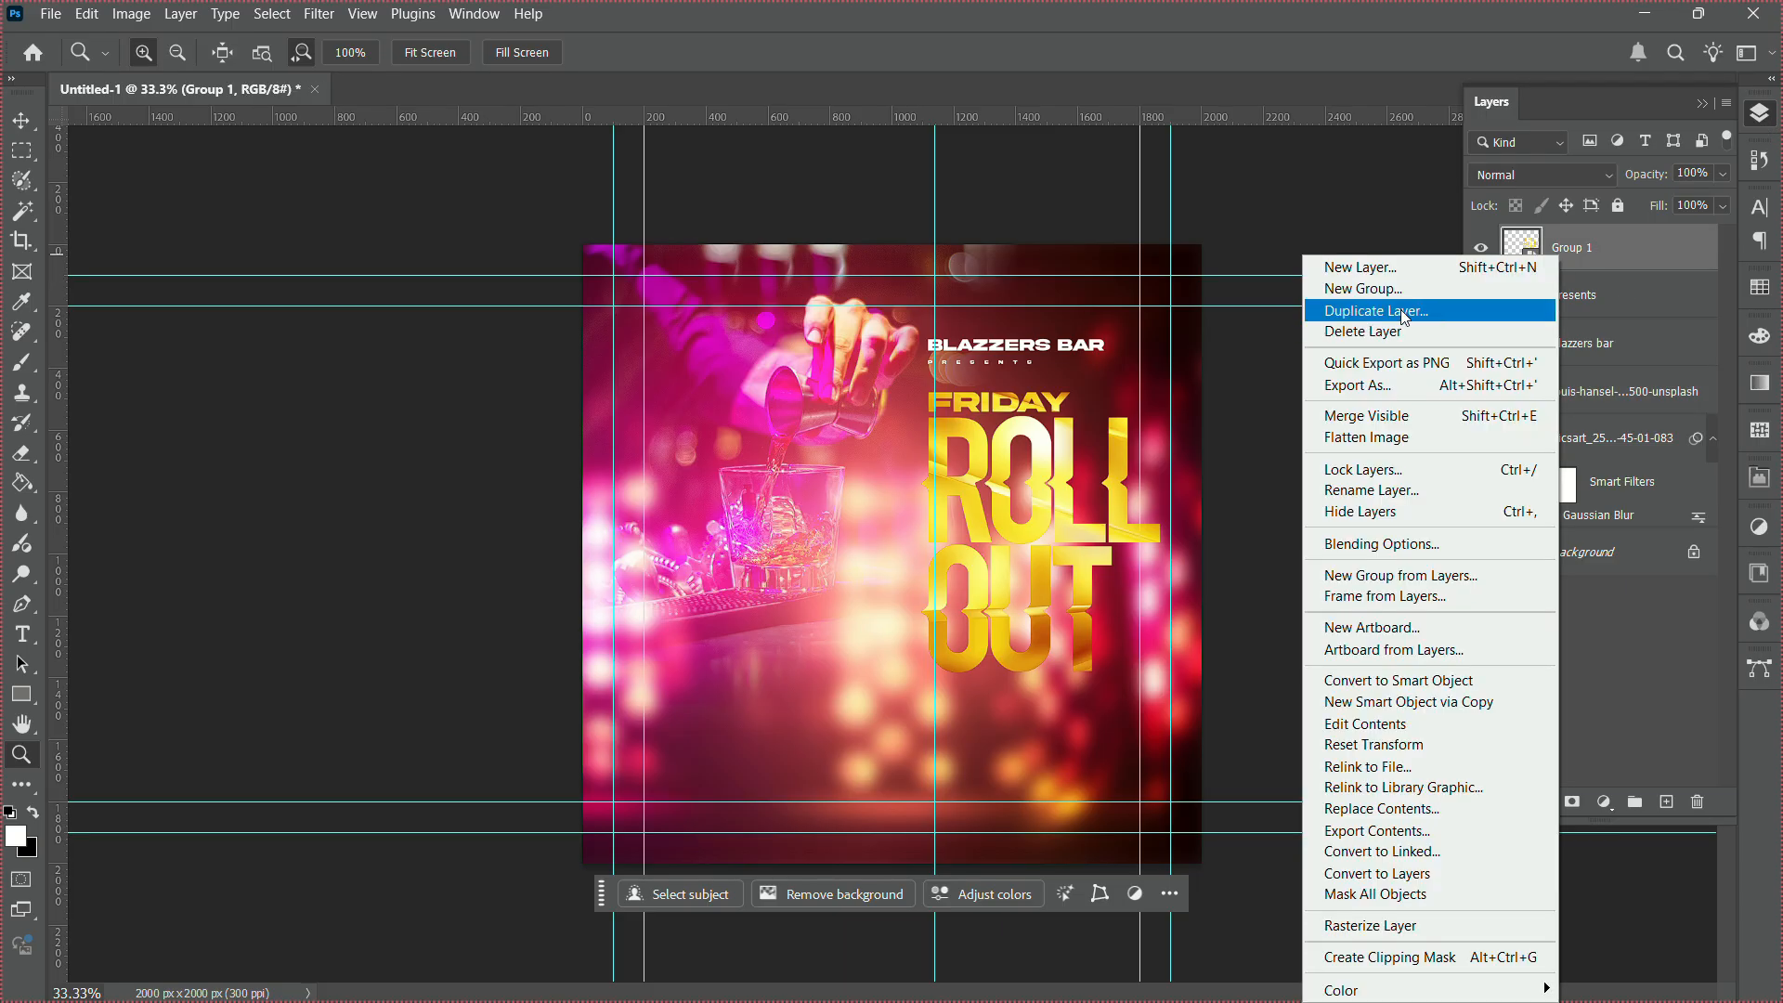
pyautogui.click(1376, 546)
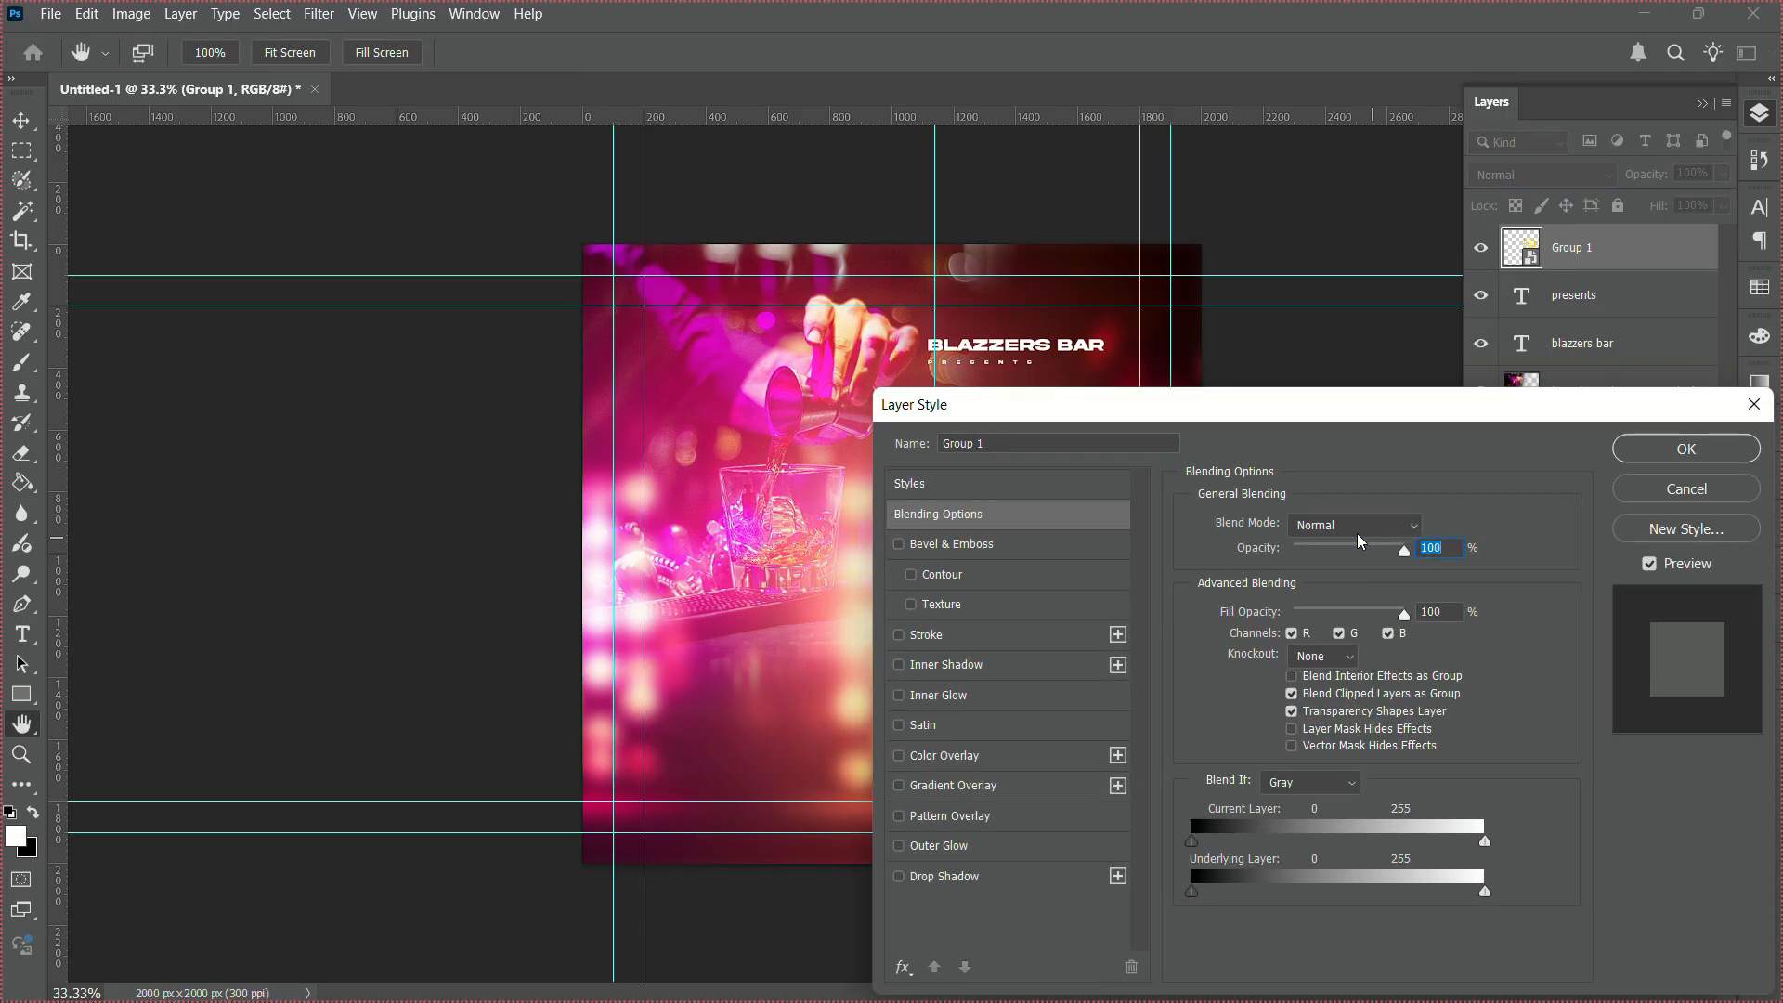
pyautogui.moveTo(1078, 415); pyautogui.dragTo(1382, 409)
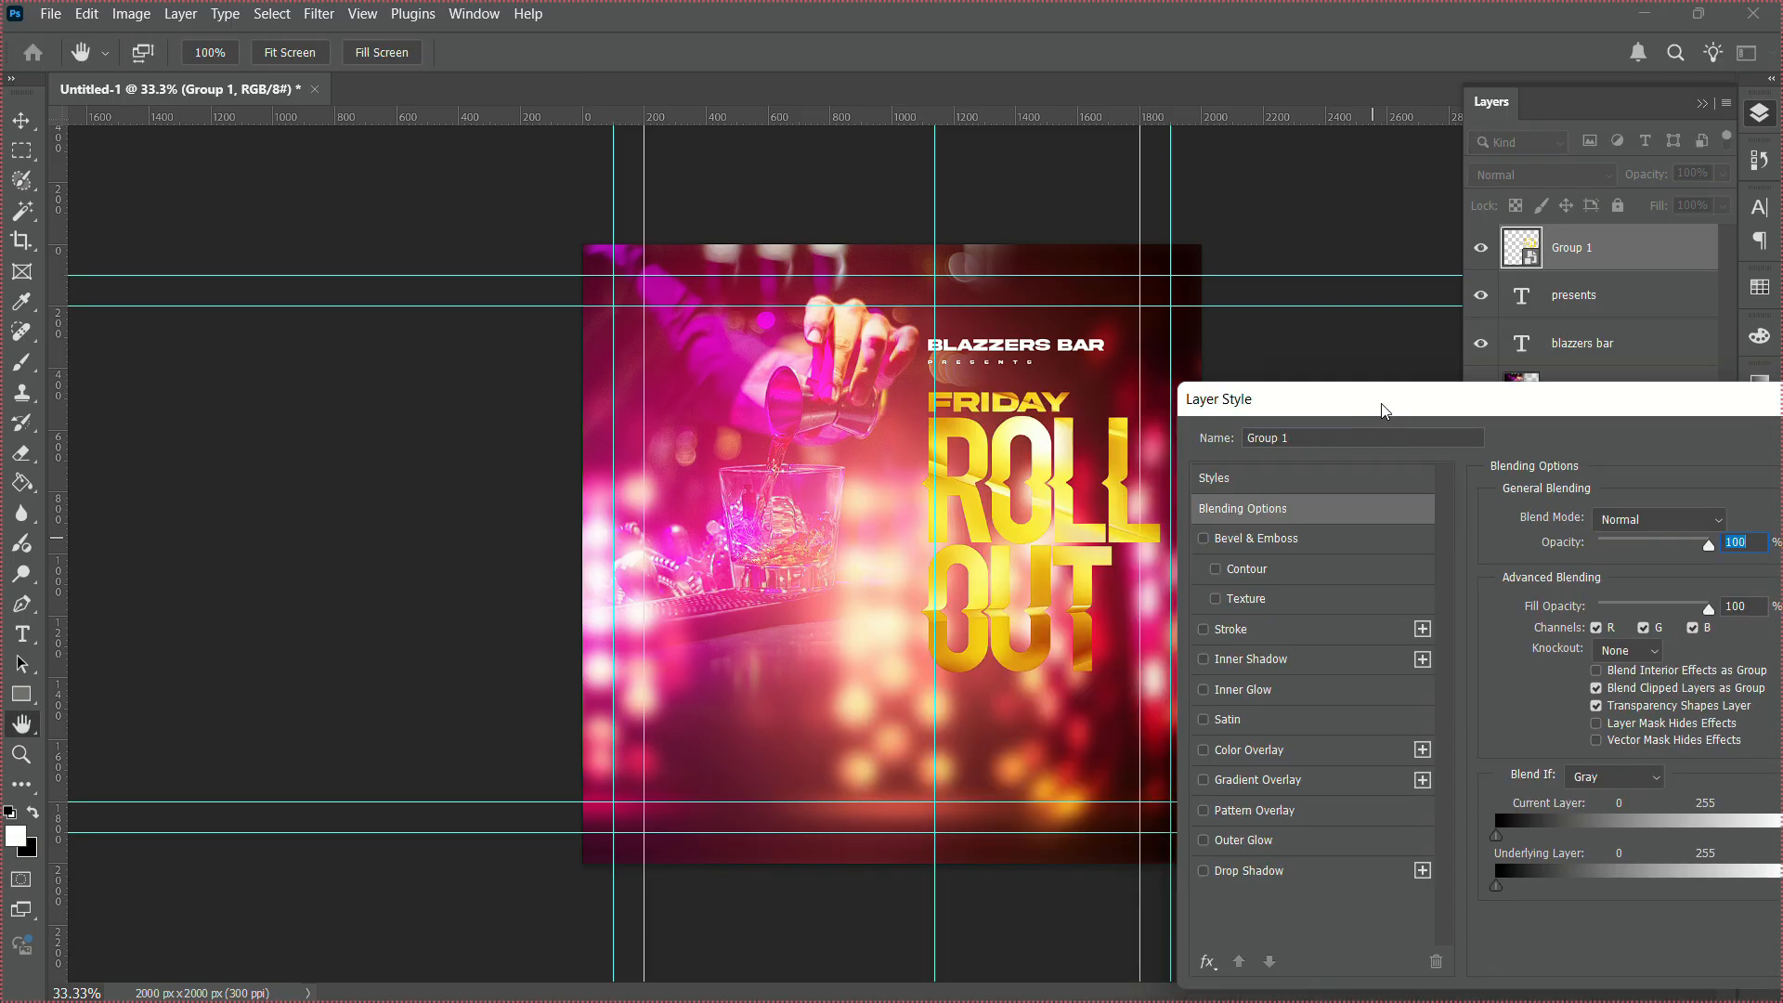
pyautogui.click(1230, 873)
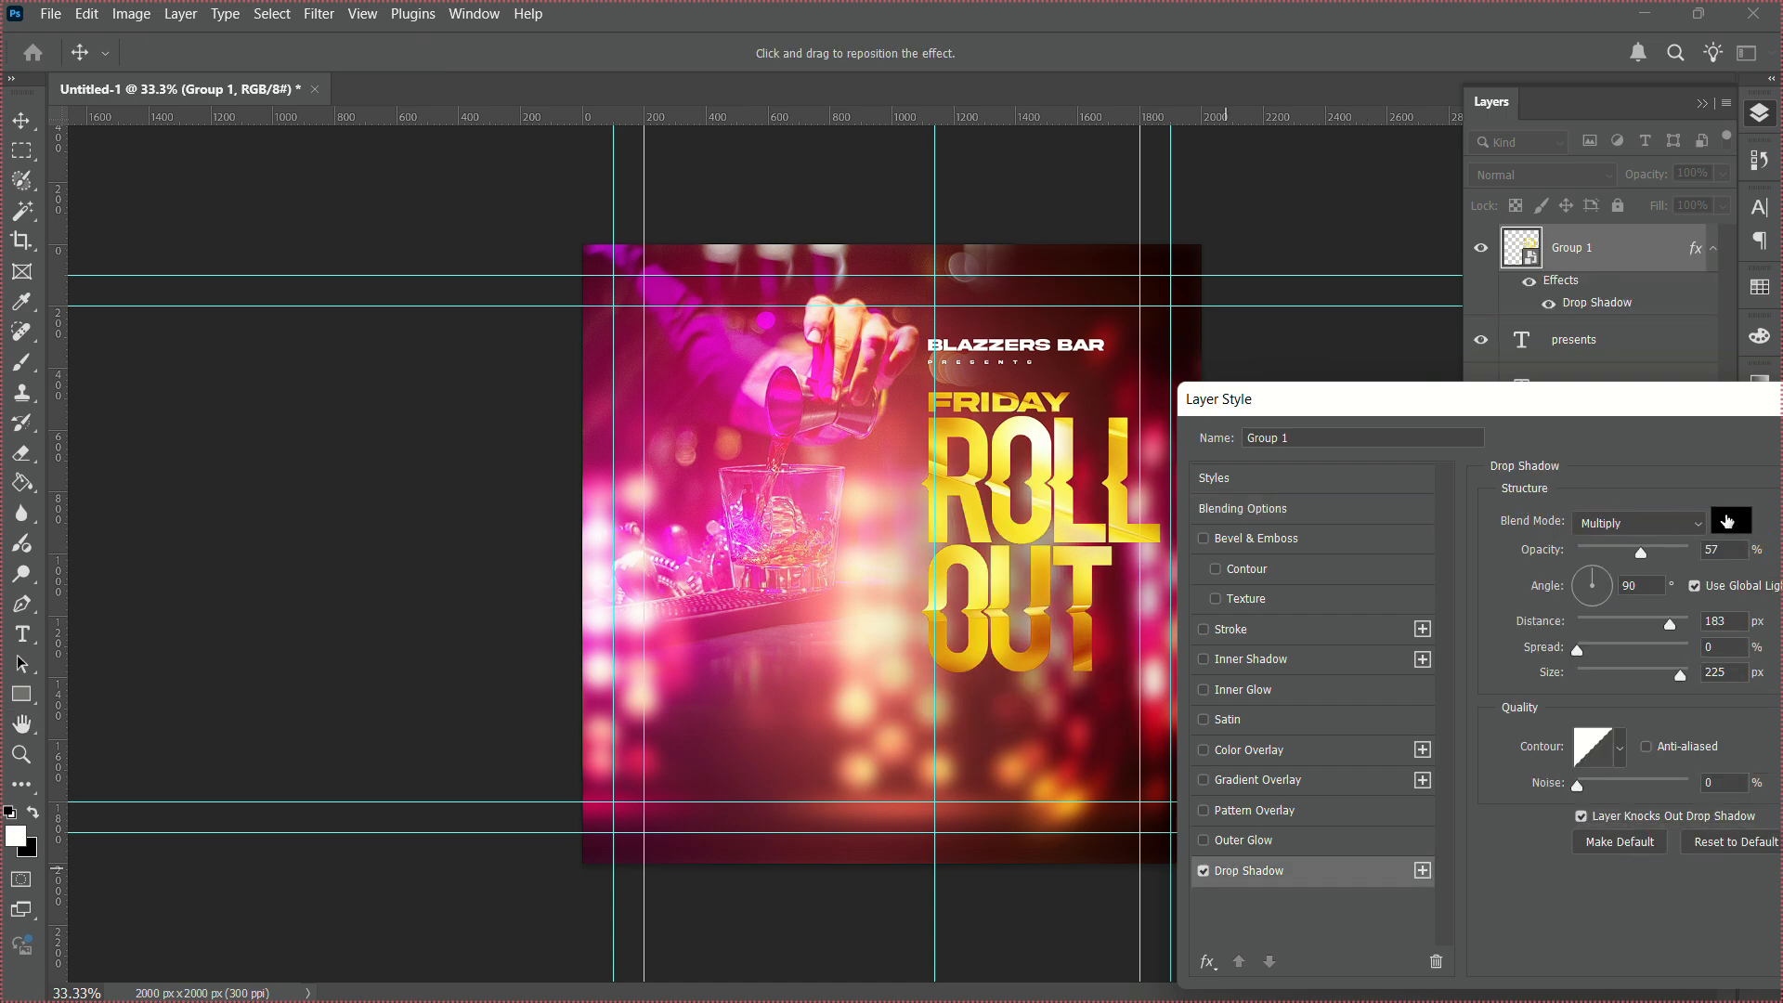
# Set the drop shadow colour to the magenta #981965 sampled from the photo below the bar counter.
pyautogui.click(1731, 520)
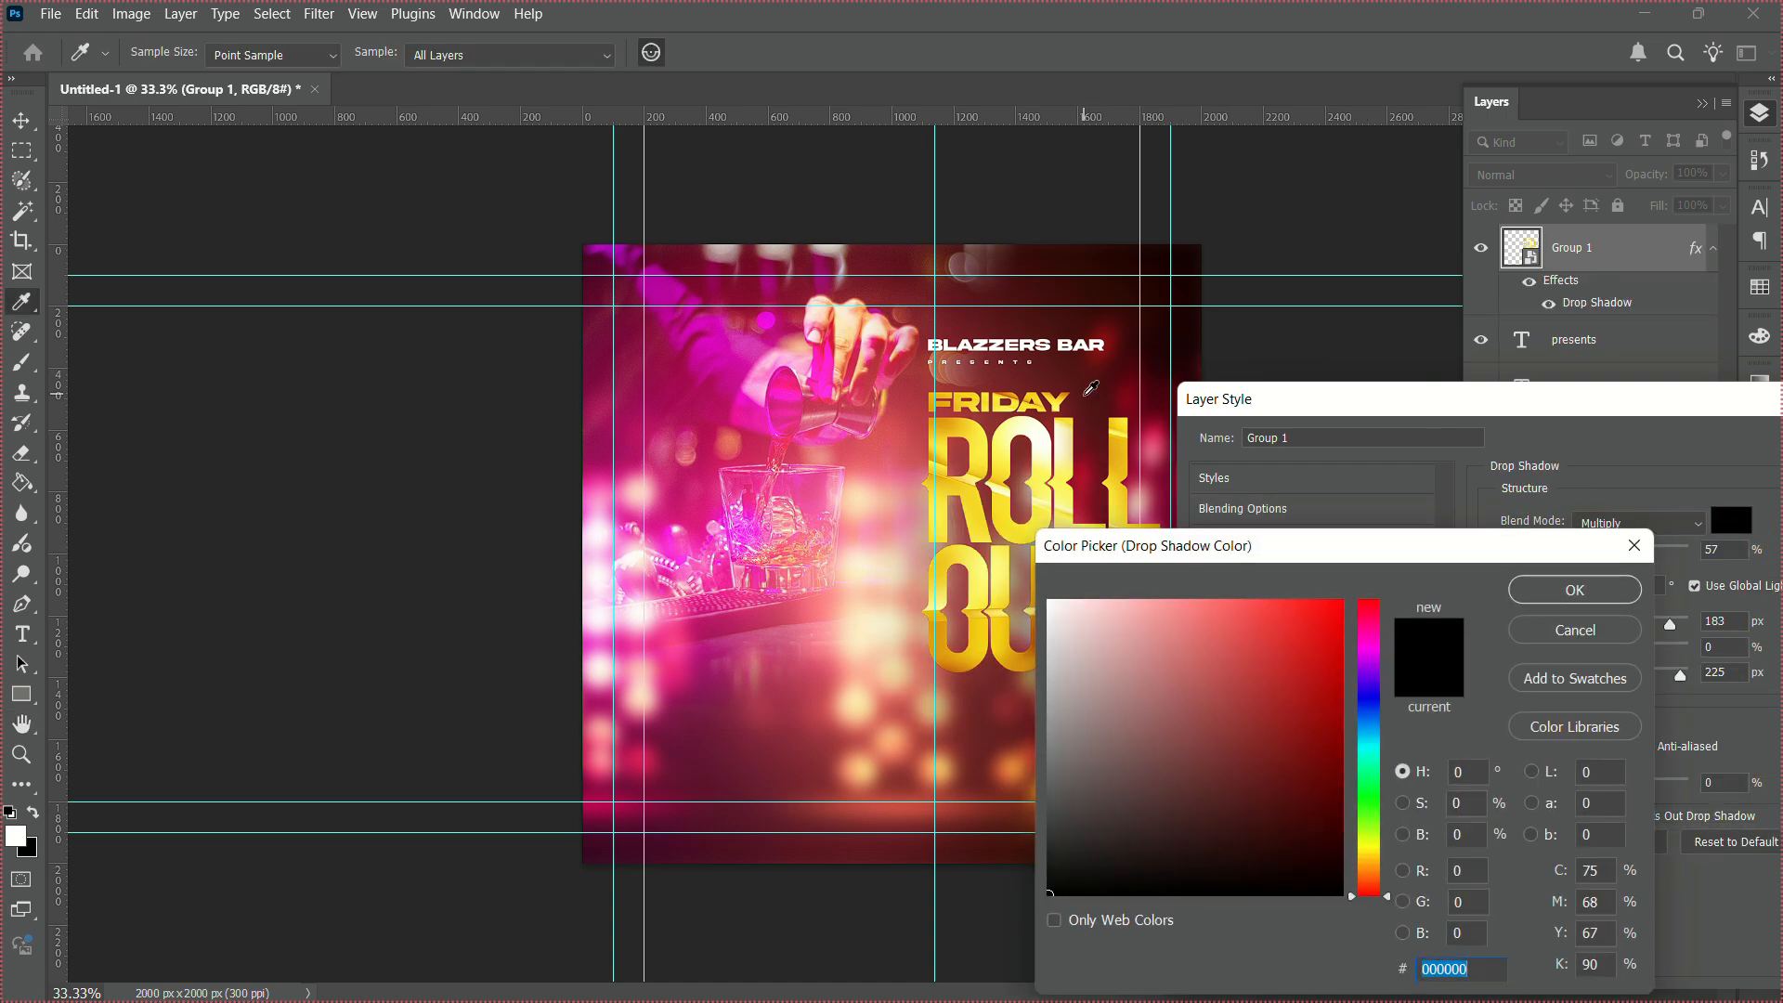
pyautogui.click(1086, 394)
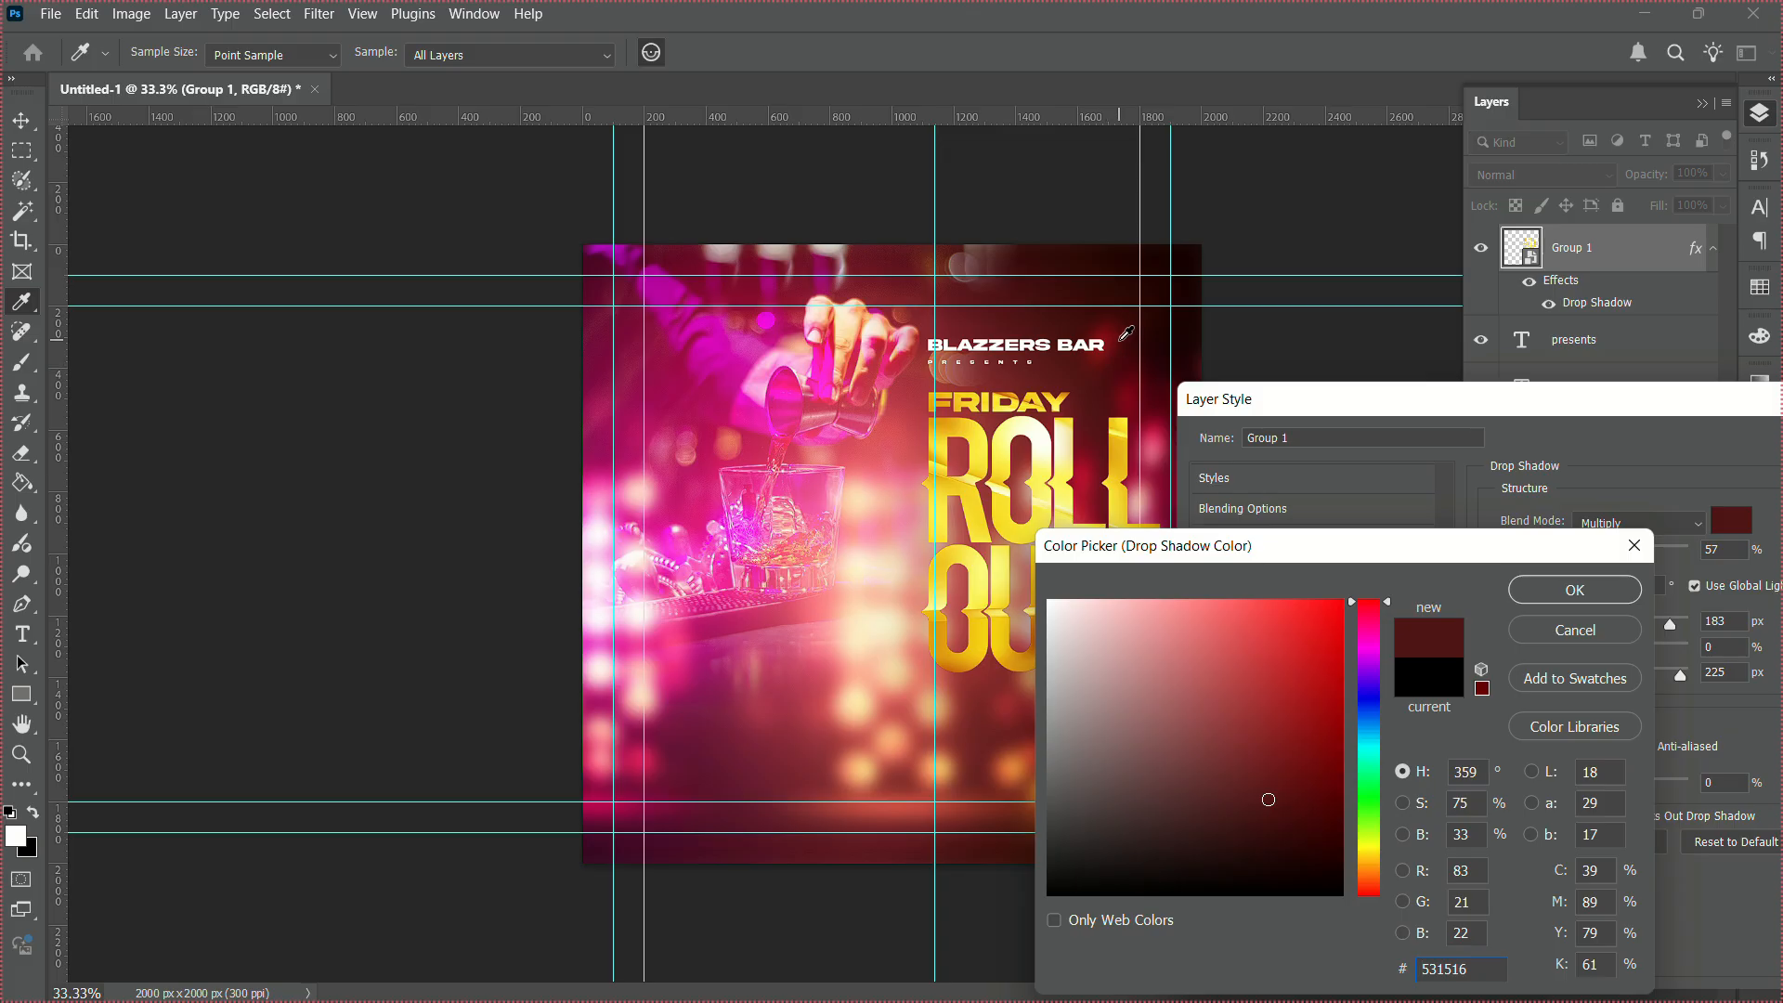
pyautogui.click(1127, 328)
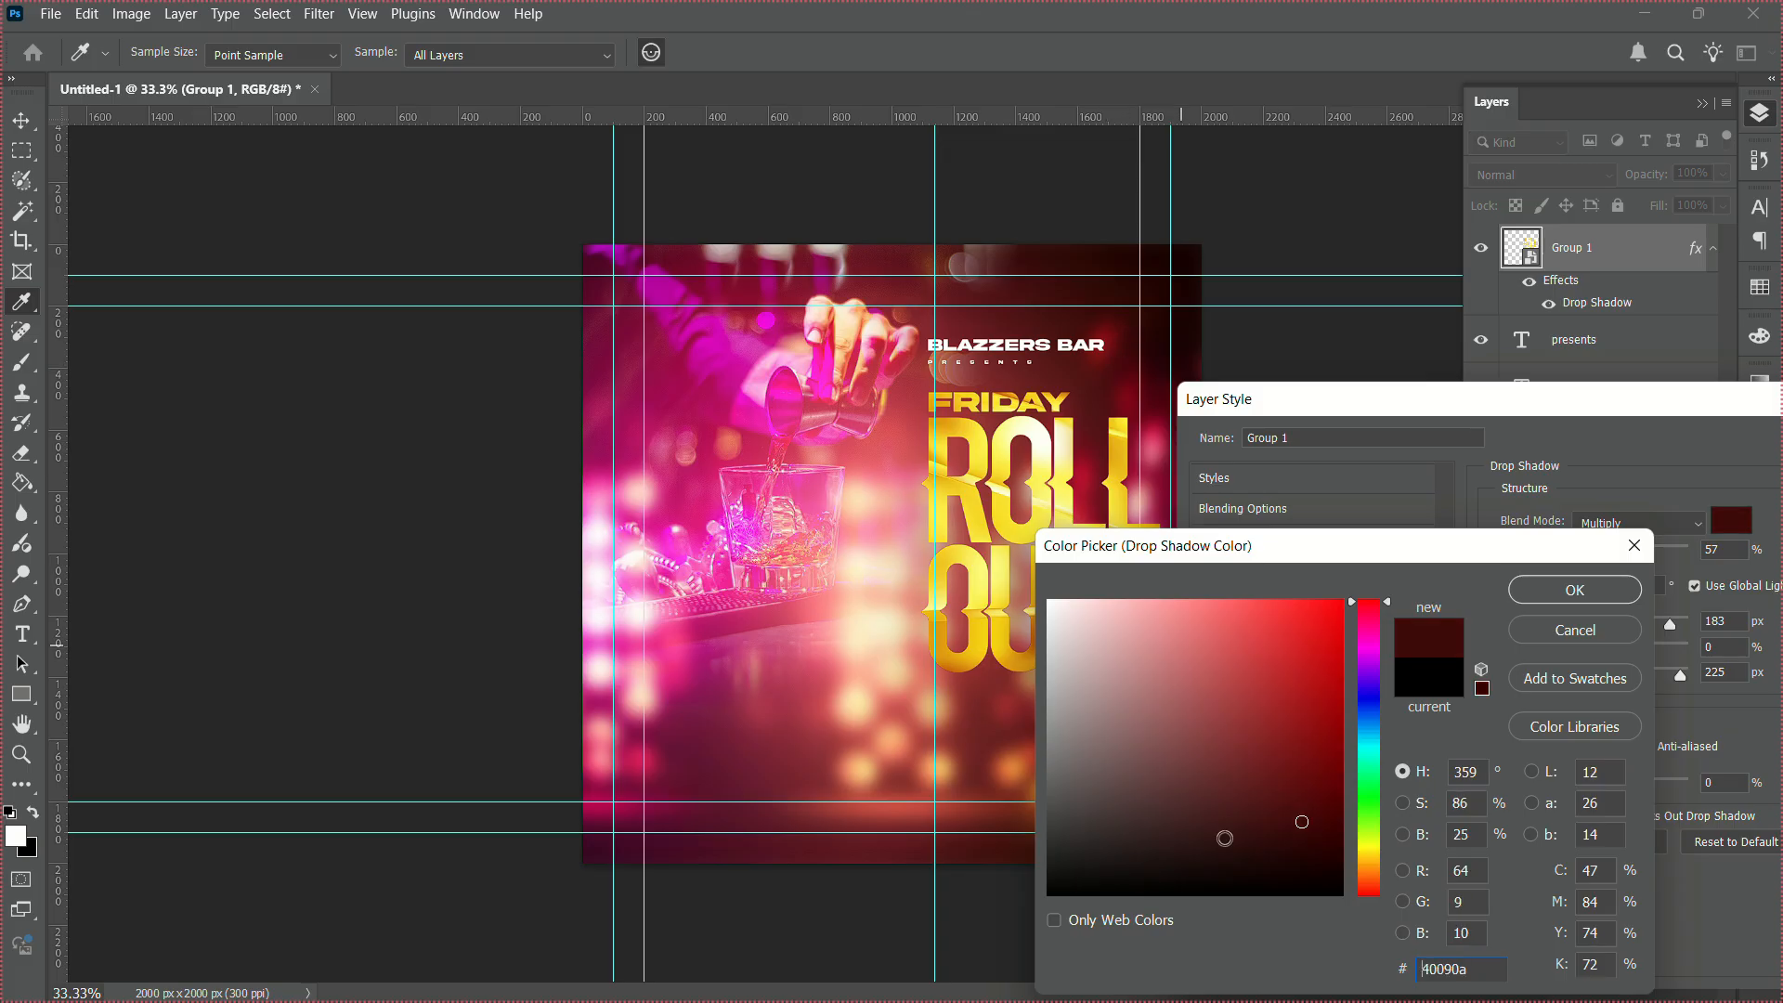
pyautogui.moveTo(1294, 800); pyautogui.dragTo(1376, 754)
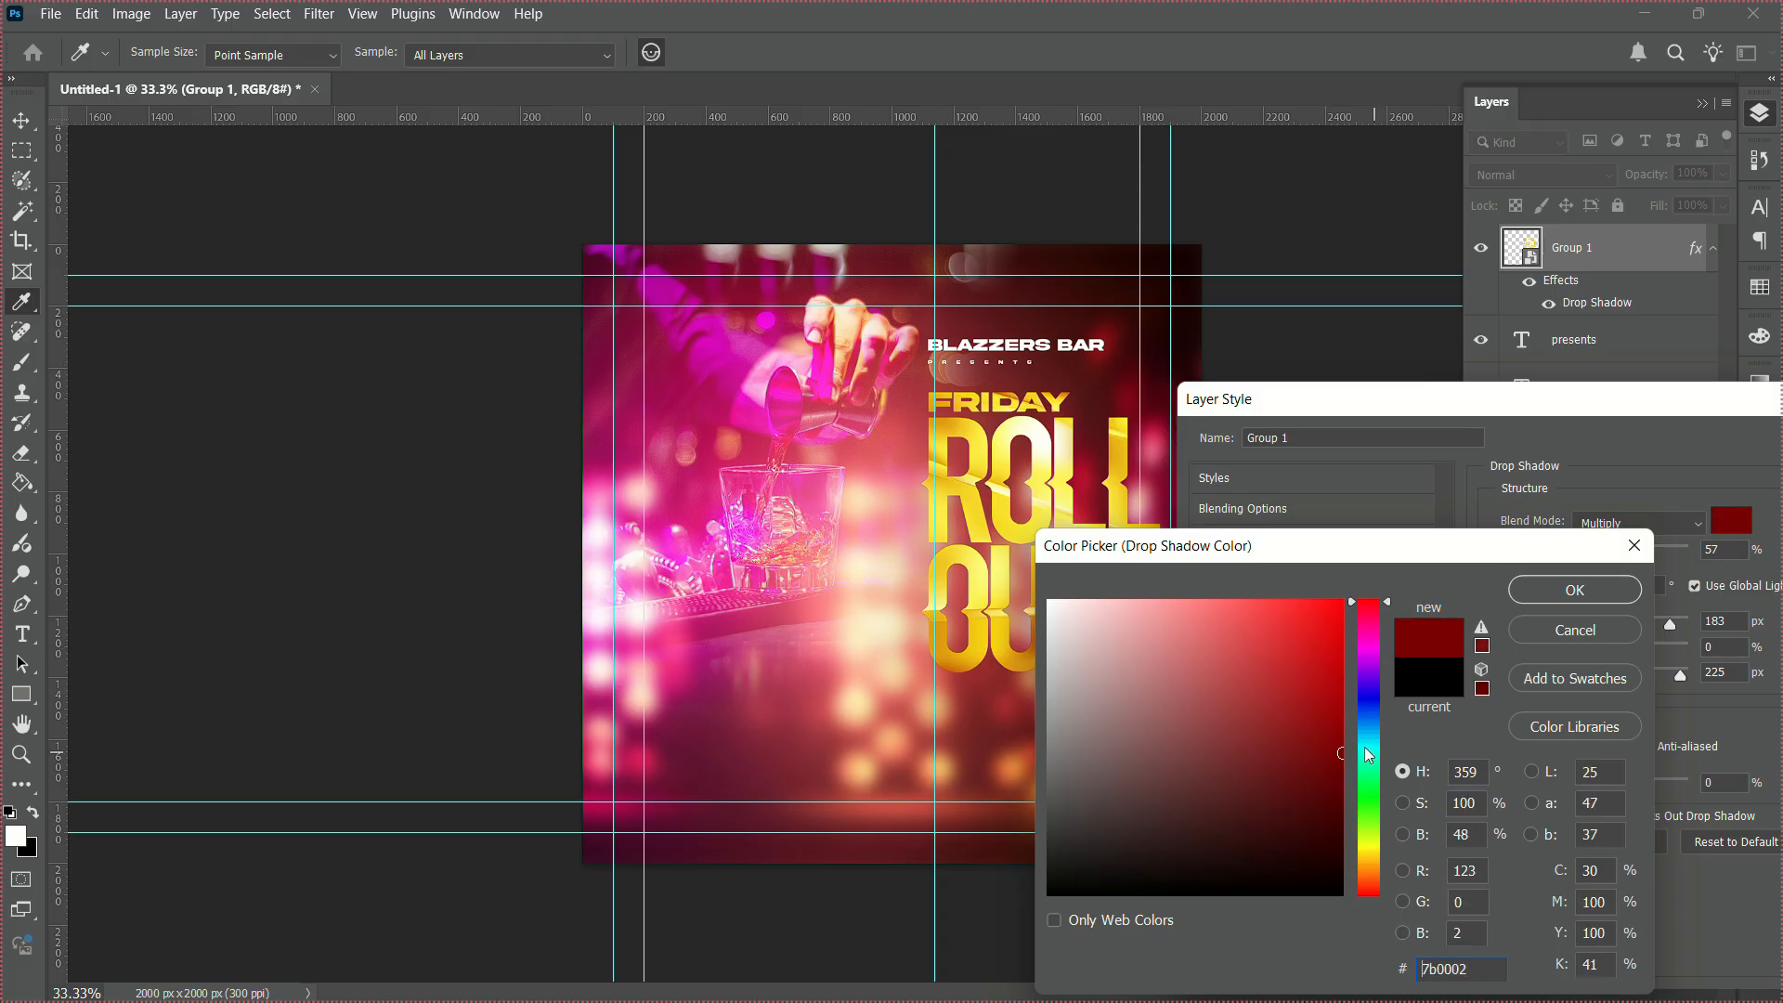
pyautogui.click(762, 733)
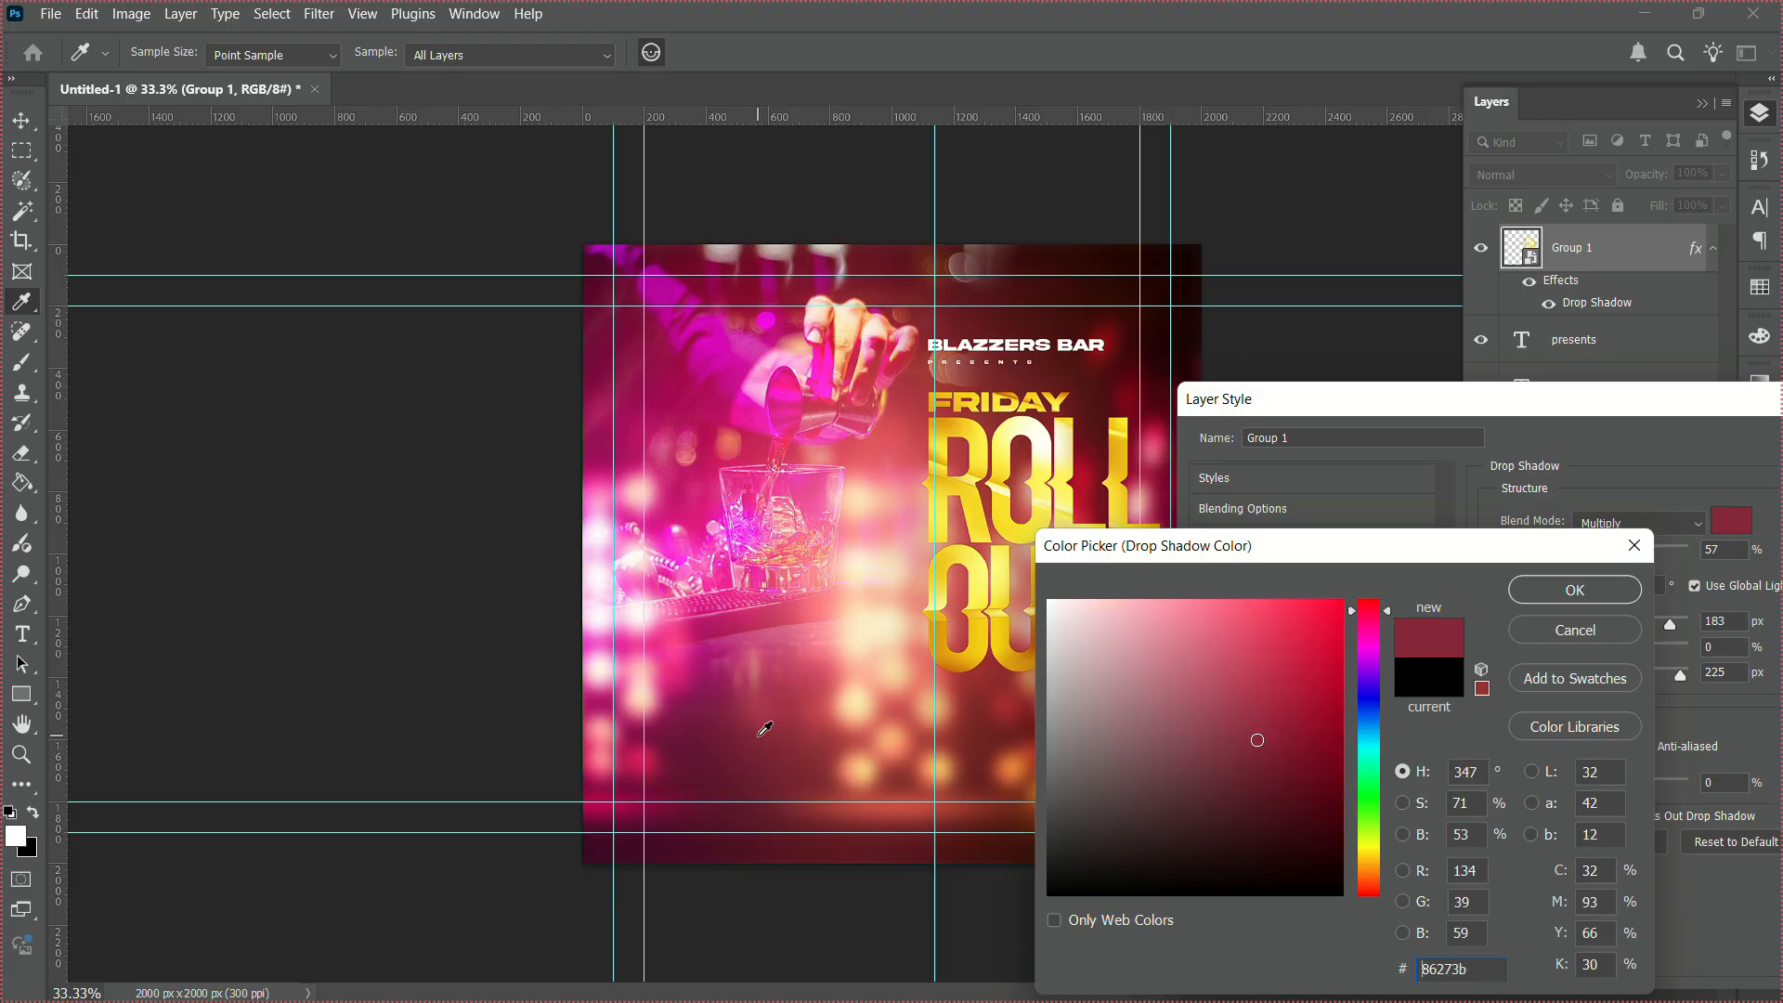
pyautogui.click(719, 673)
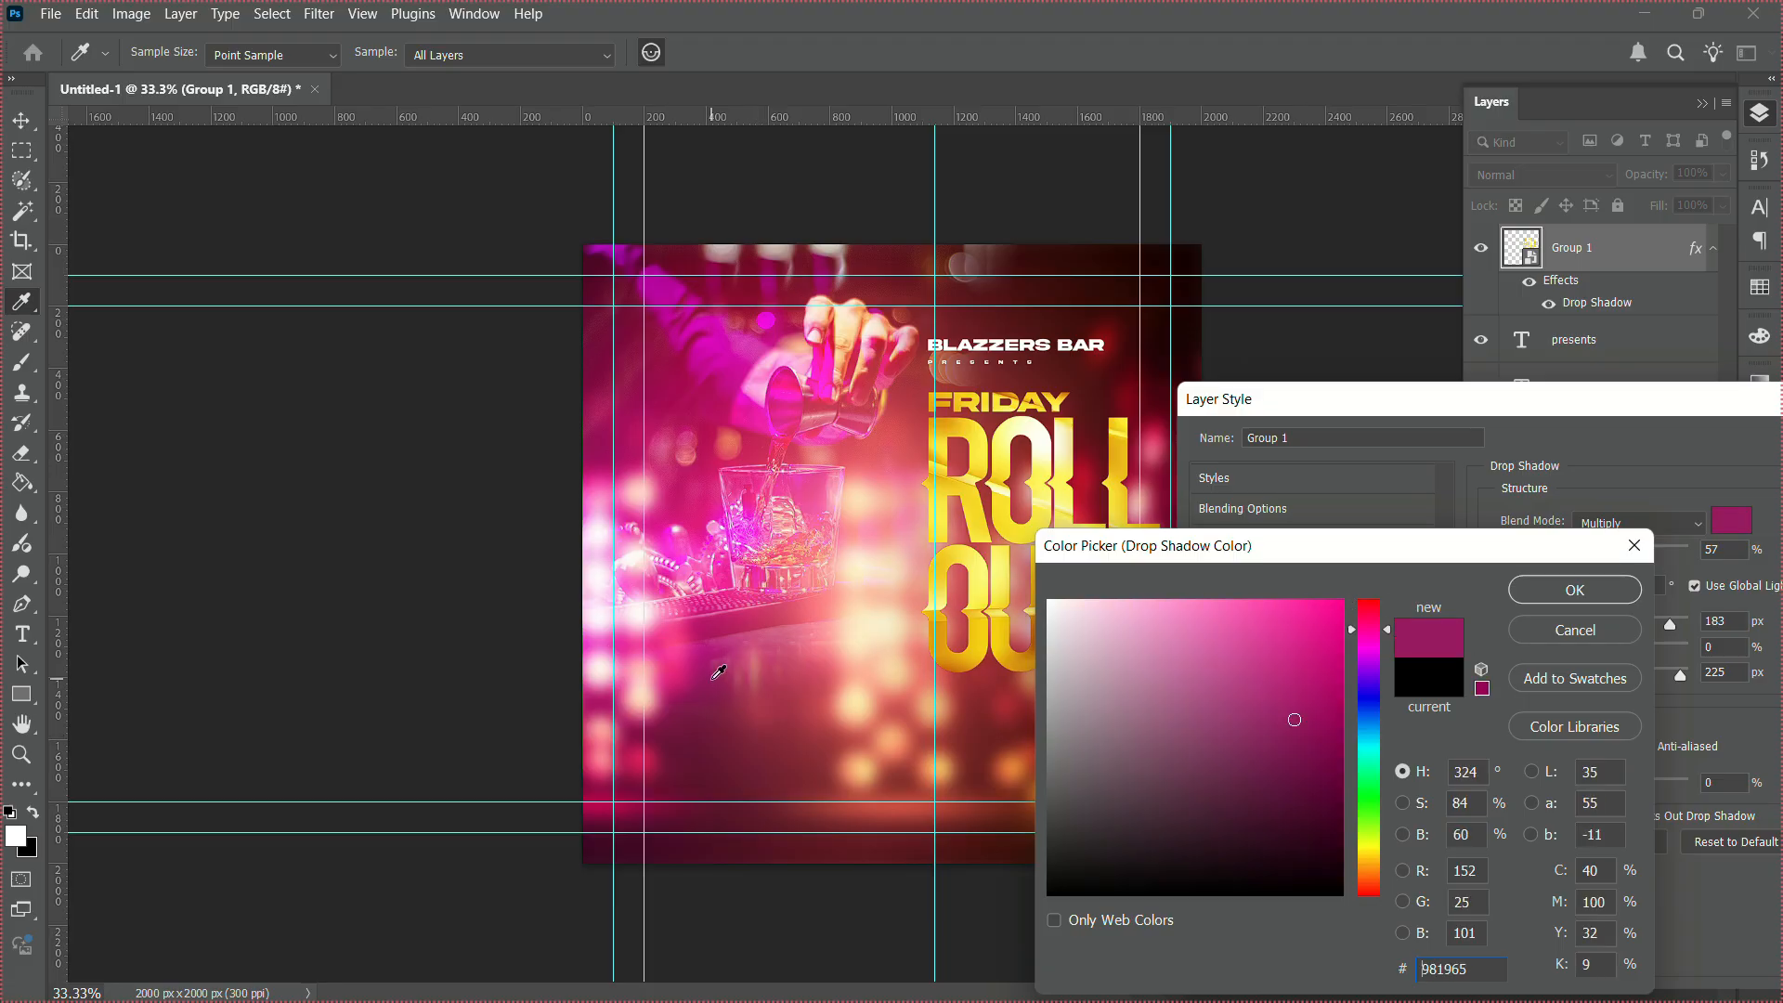
pyautogui.click(1580, 596)
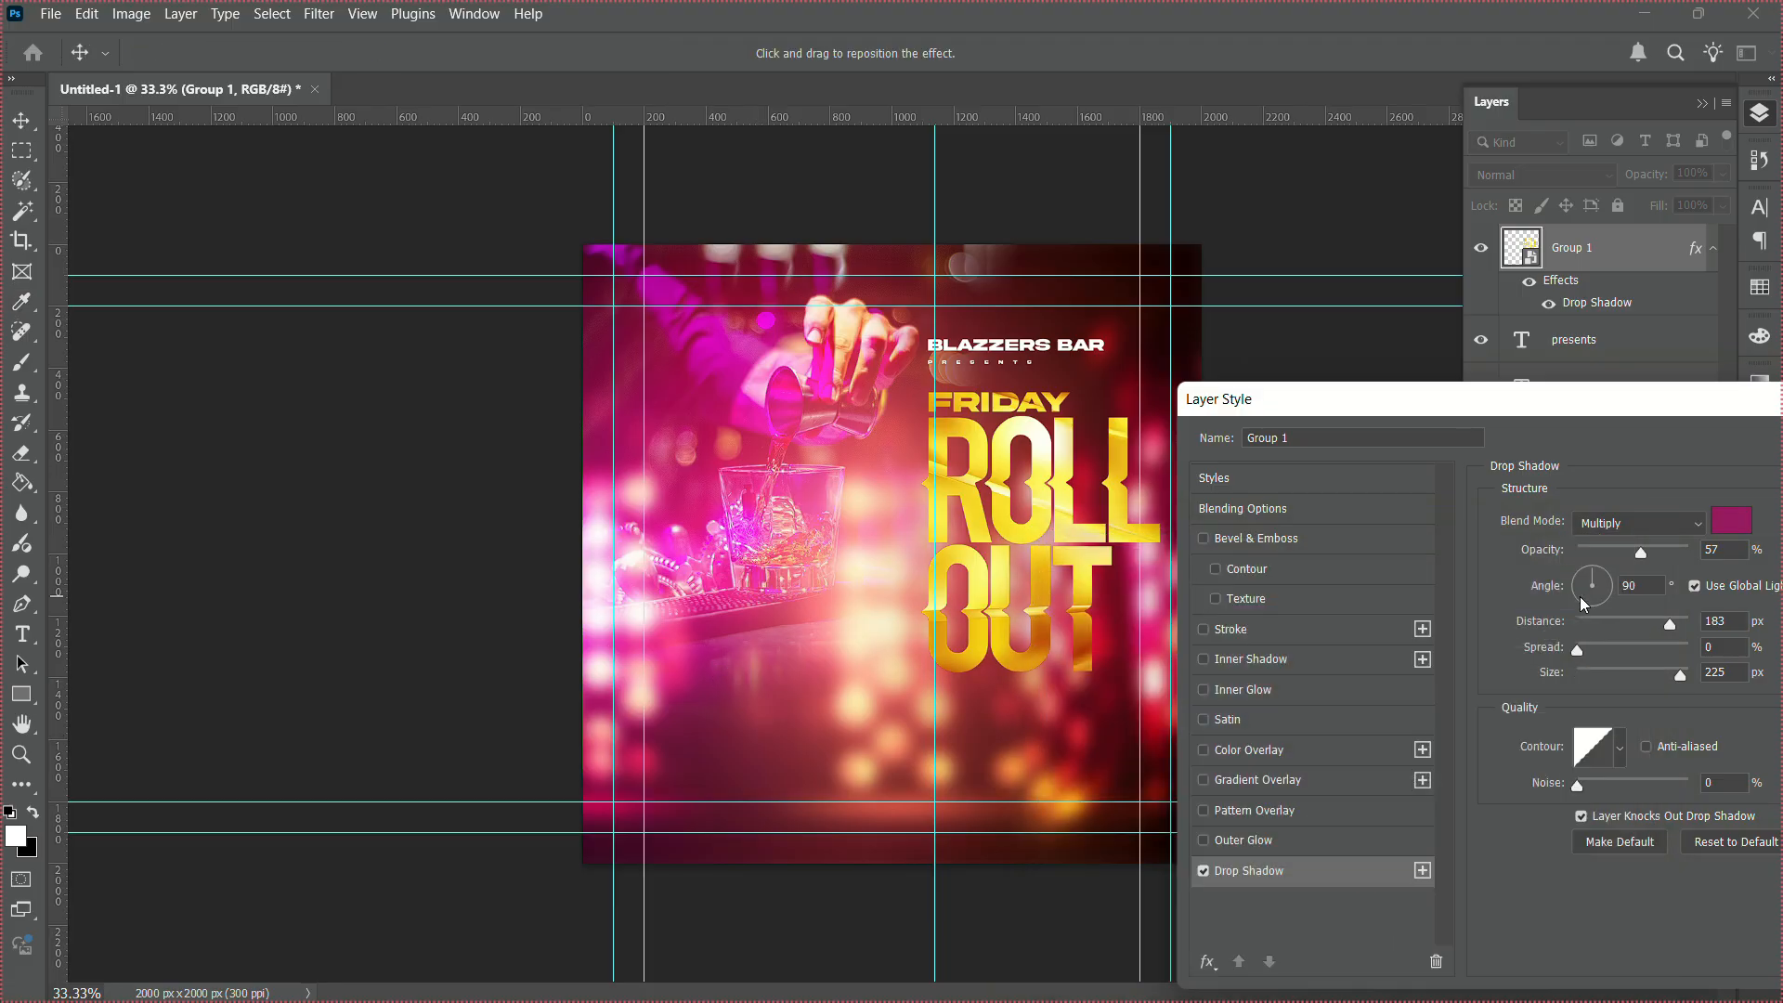
# Keep the drop shadow's blend mode at Multiply, set its opacity to 83% and apply the layer style.
pyautogui.click(1639, 531)
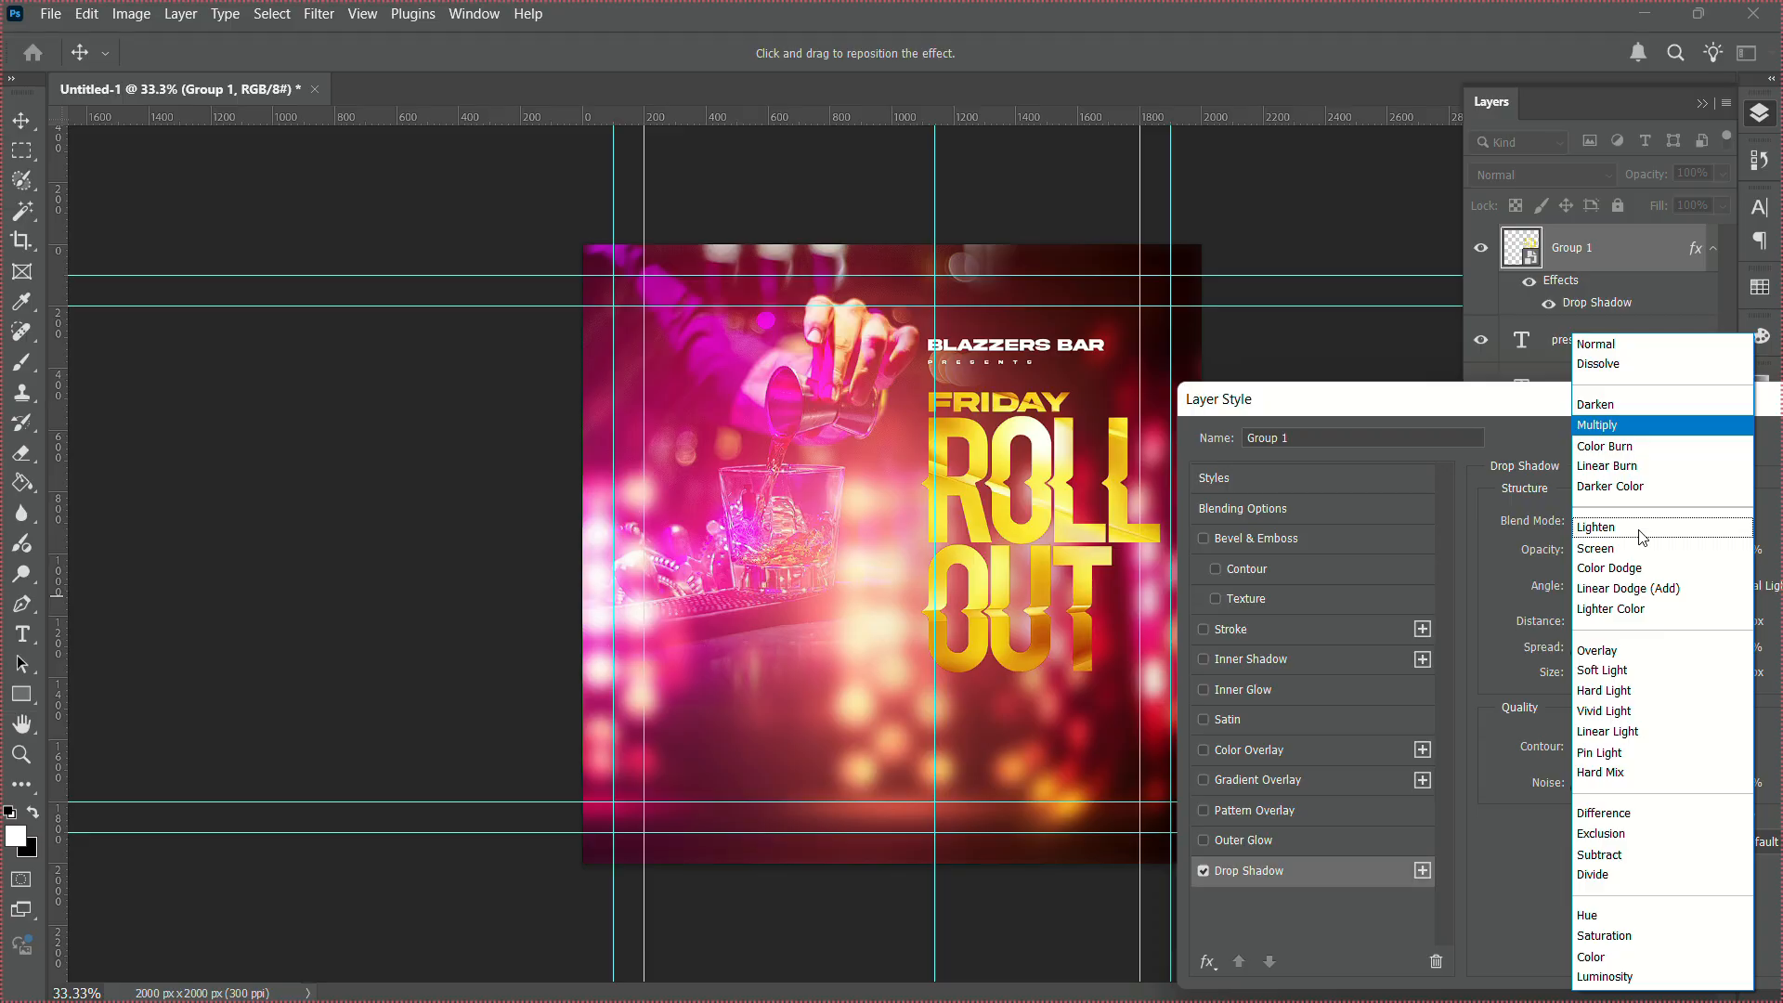
pyautogui.click(1495, 431)
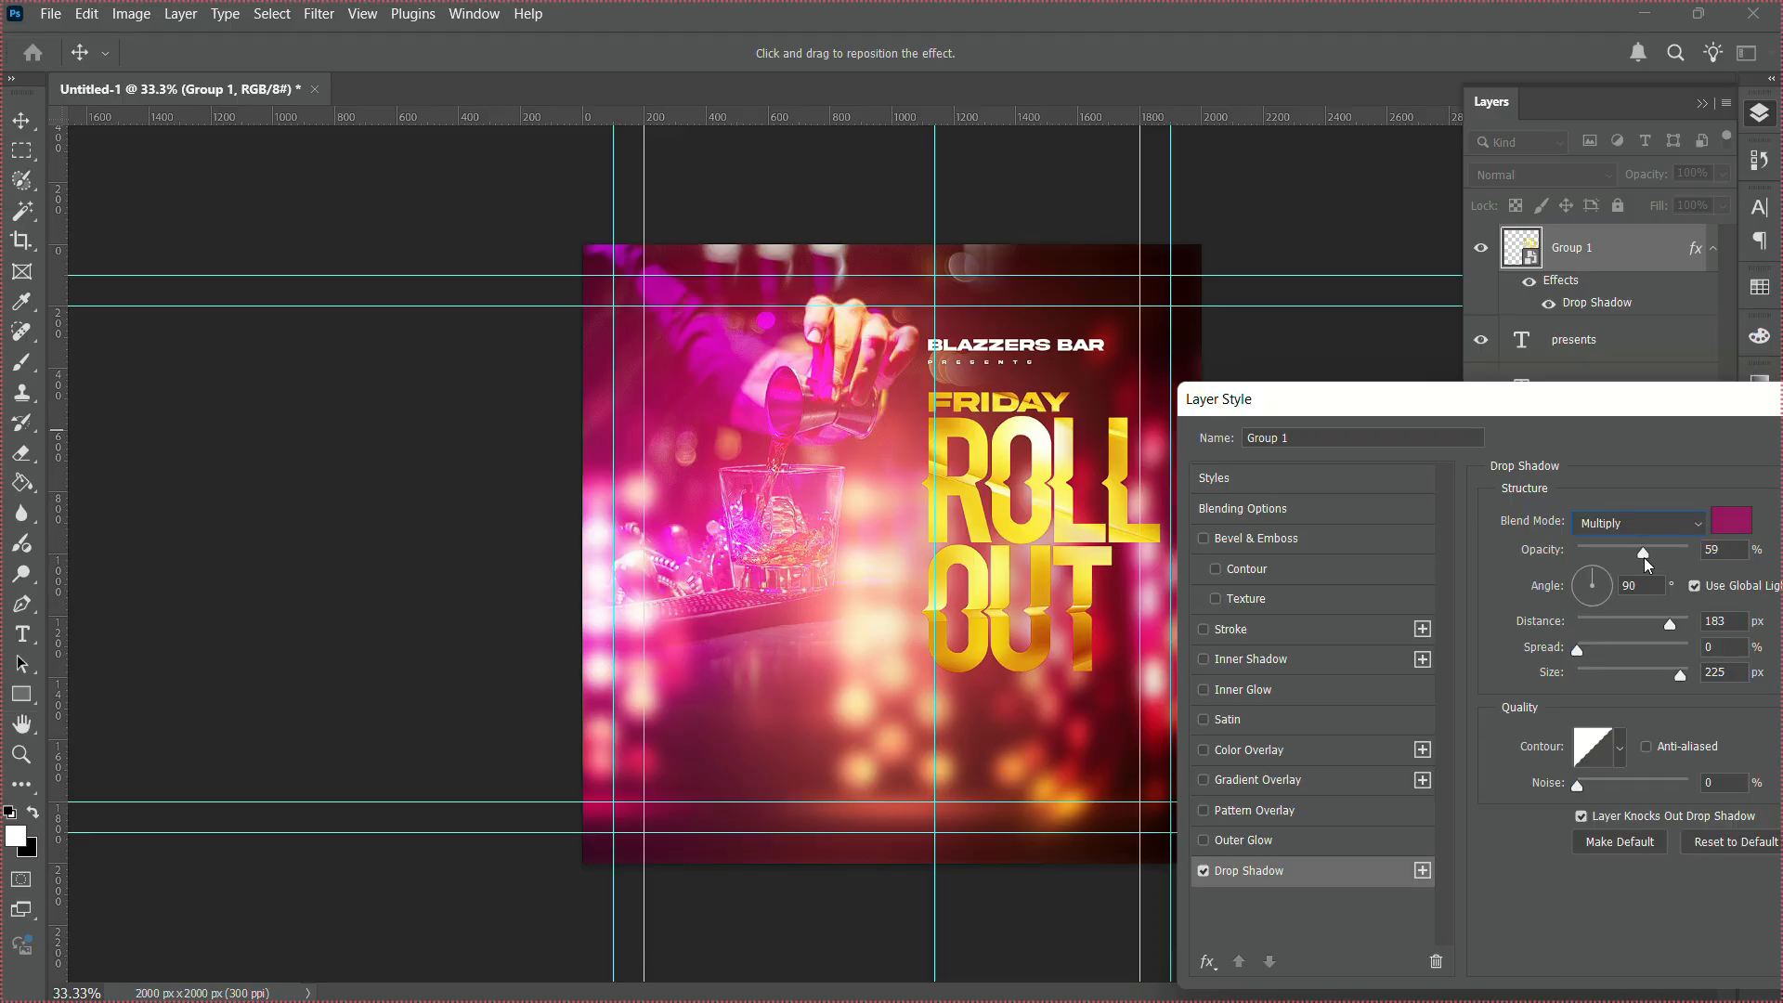
pyautogui.moveTo(1644, 558)
pyautogui.mouseDown()
pyautogui.moveTo(1687, 554)
pyautogui.moveTo(1671, 556)
pyautogui.mouseUp()
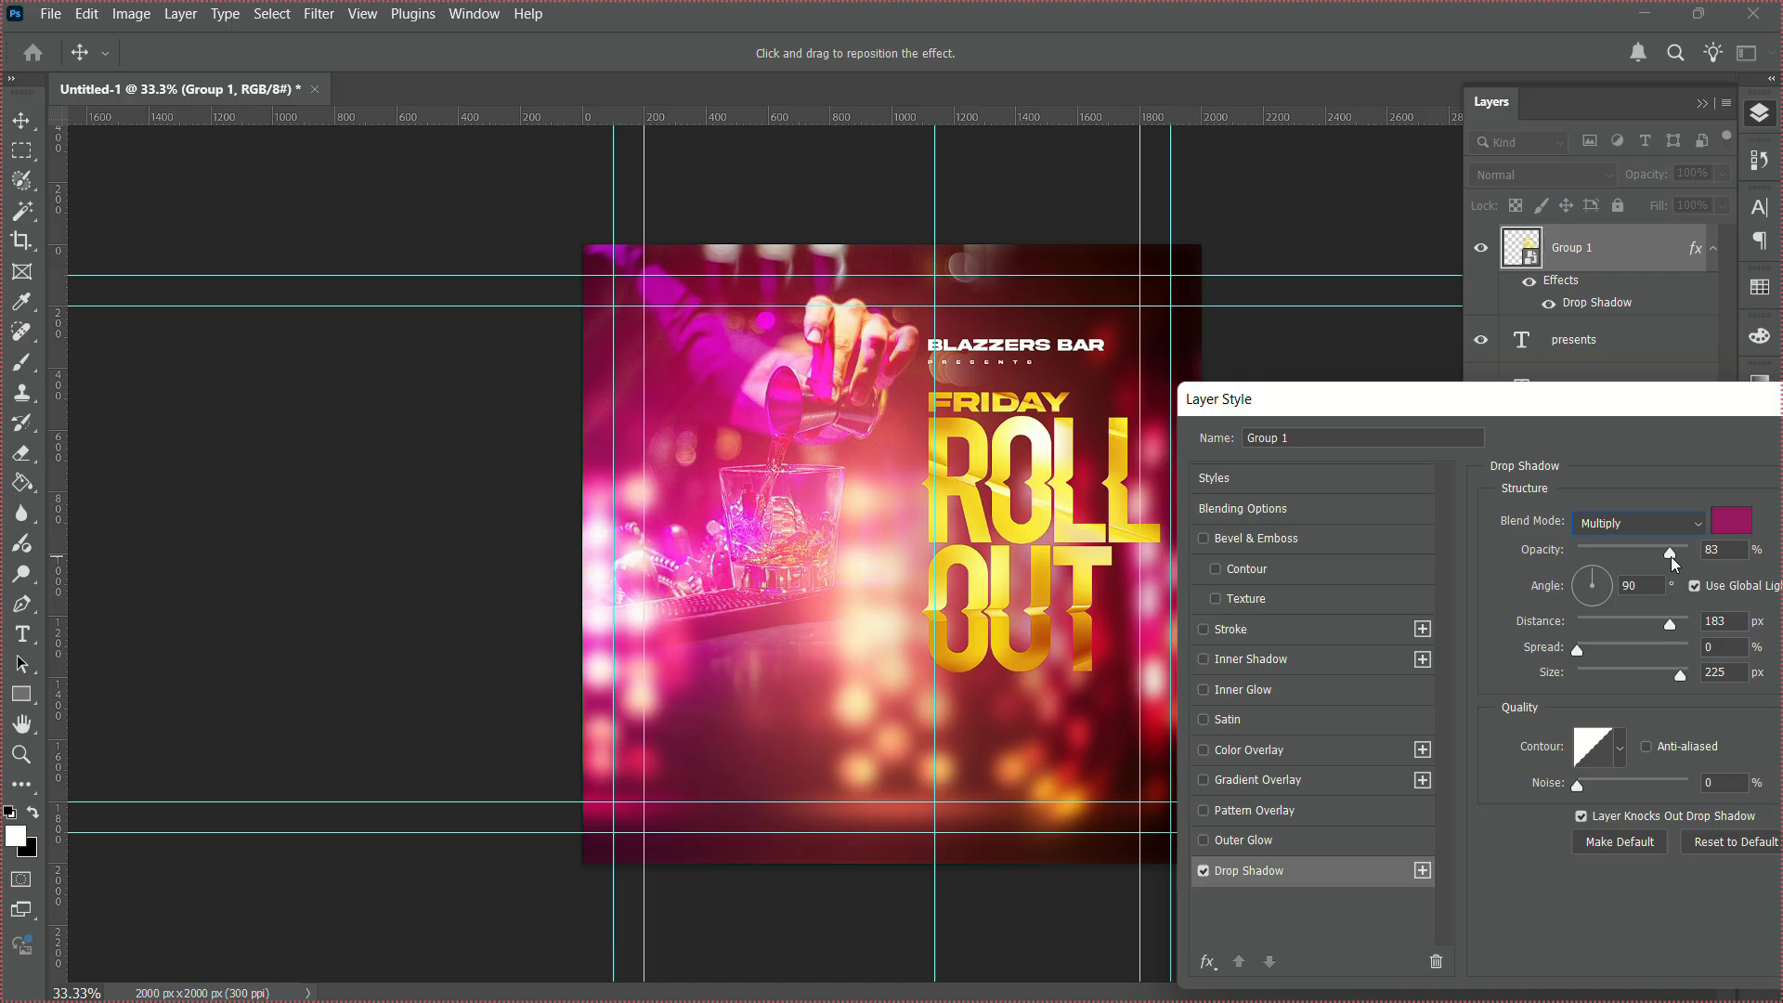
pyautogui.press('Return')
# Select Group 1 with the "presents" and "blazzers bar" text and enlarge them slightly together toward the lower left.
pyautogui.press('z')
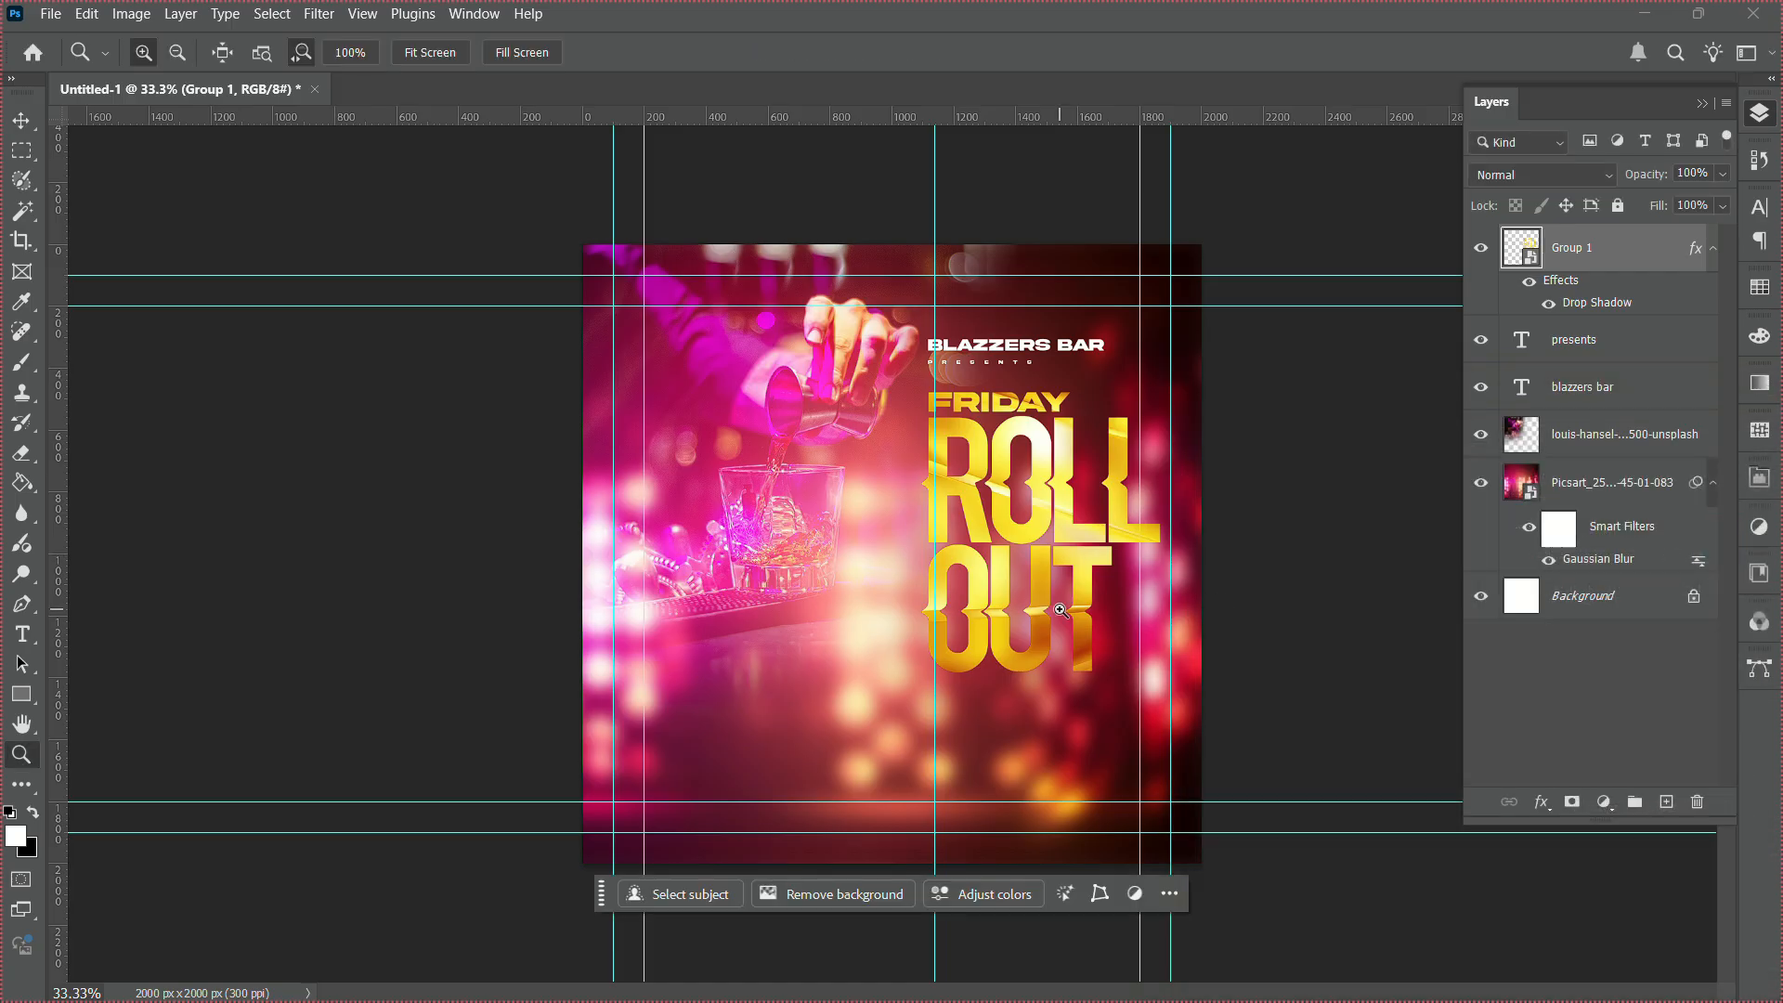
pyautogui.click(1226, 584)
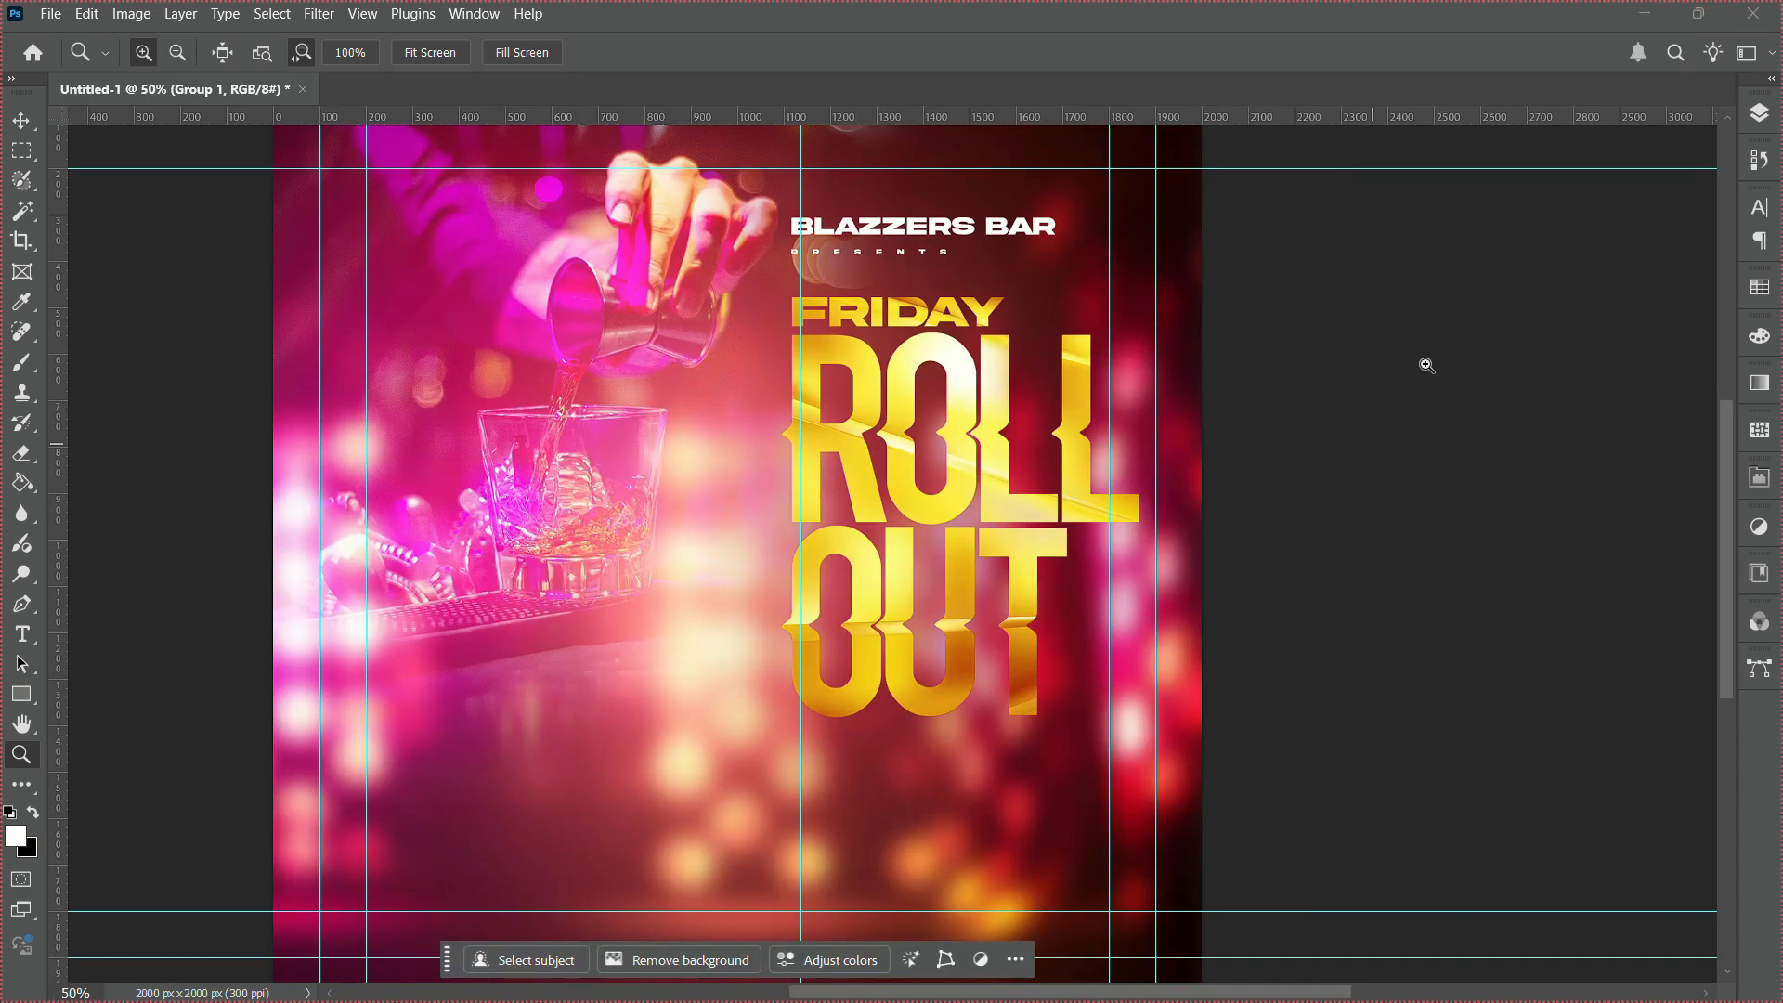
pyautogui.click(1763, 119)
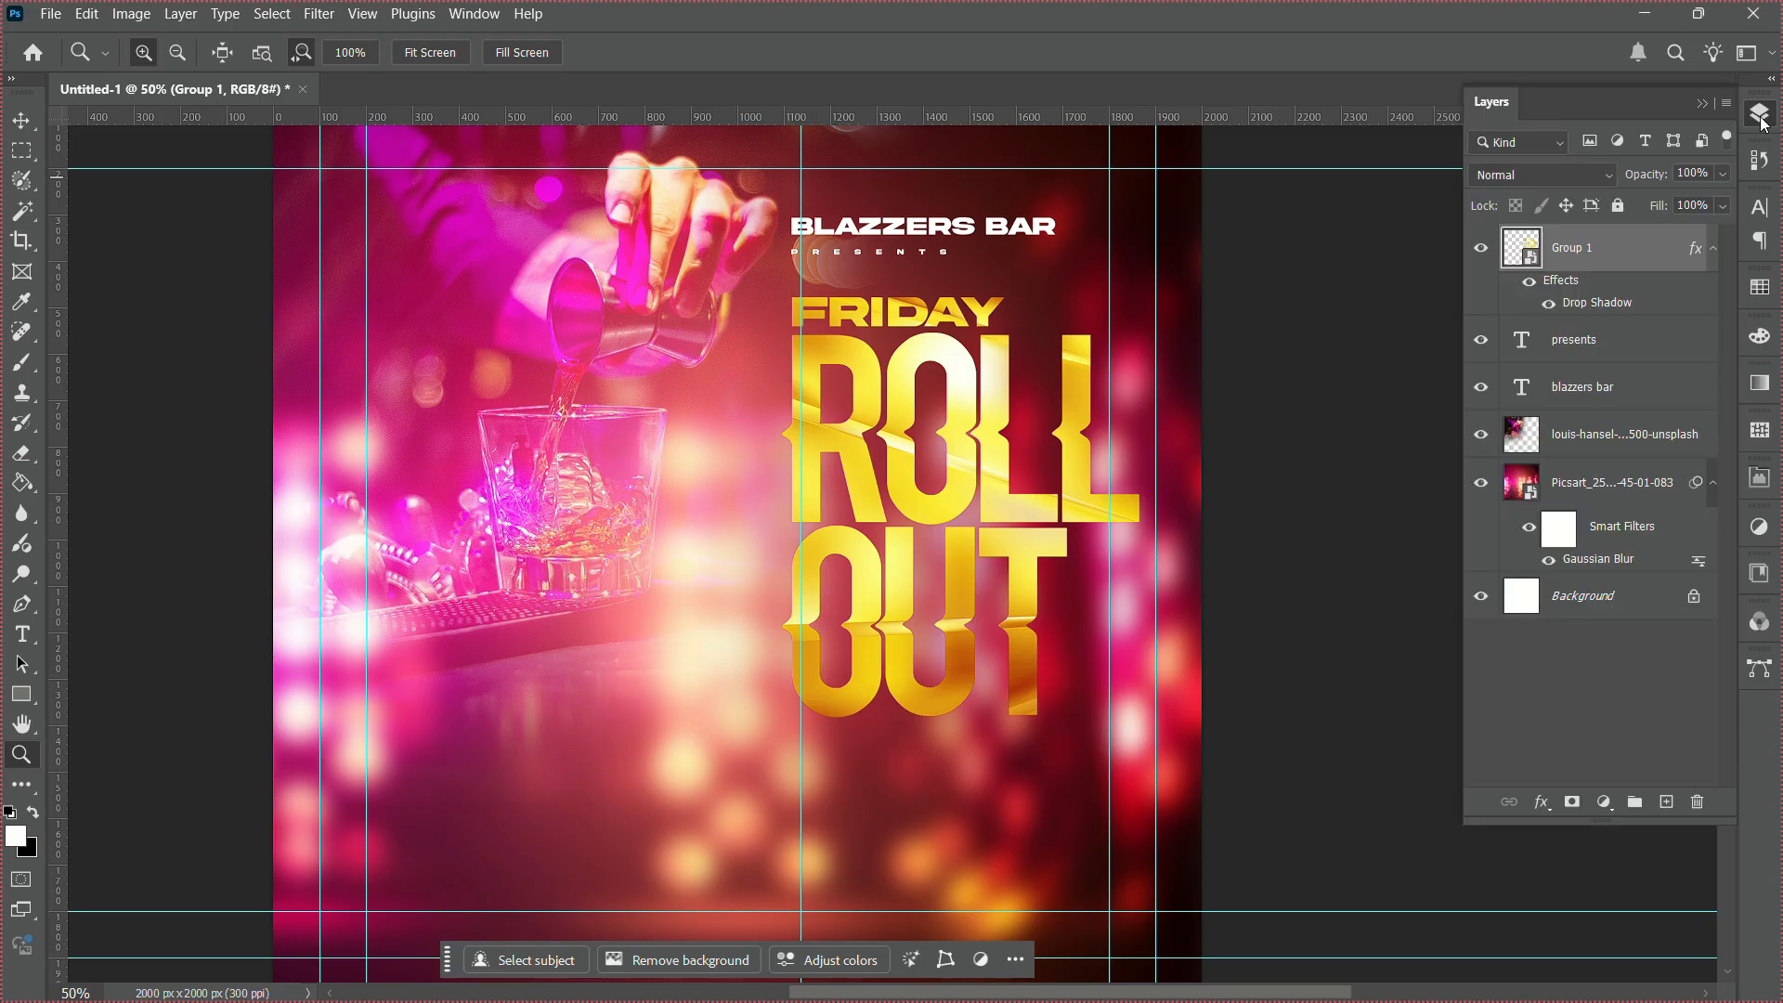
pyautogui.click(1595, 344)
pyautogui.keyDown('shift'); pyautogui.click(1593, 382); pyautogui.keyUp('shift')
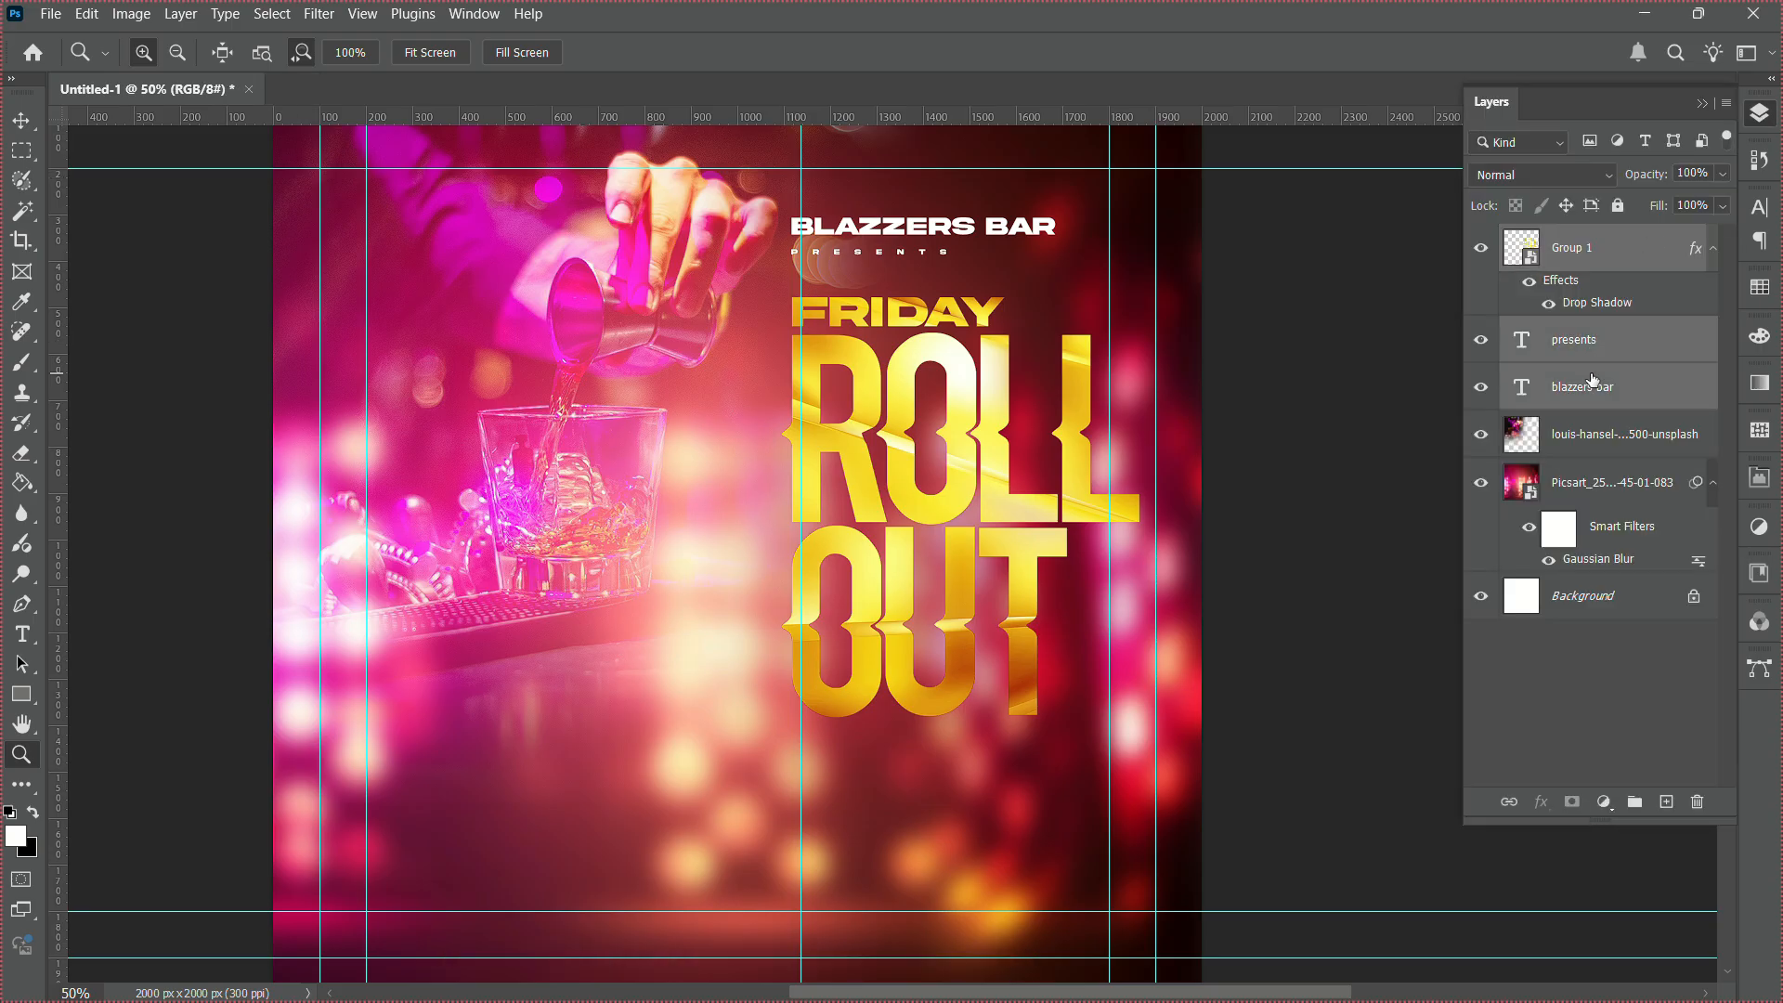
pyautogui.hotkey('ctrl', 't')
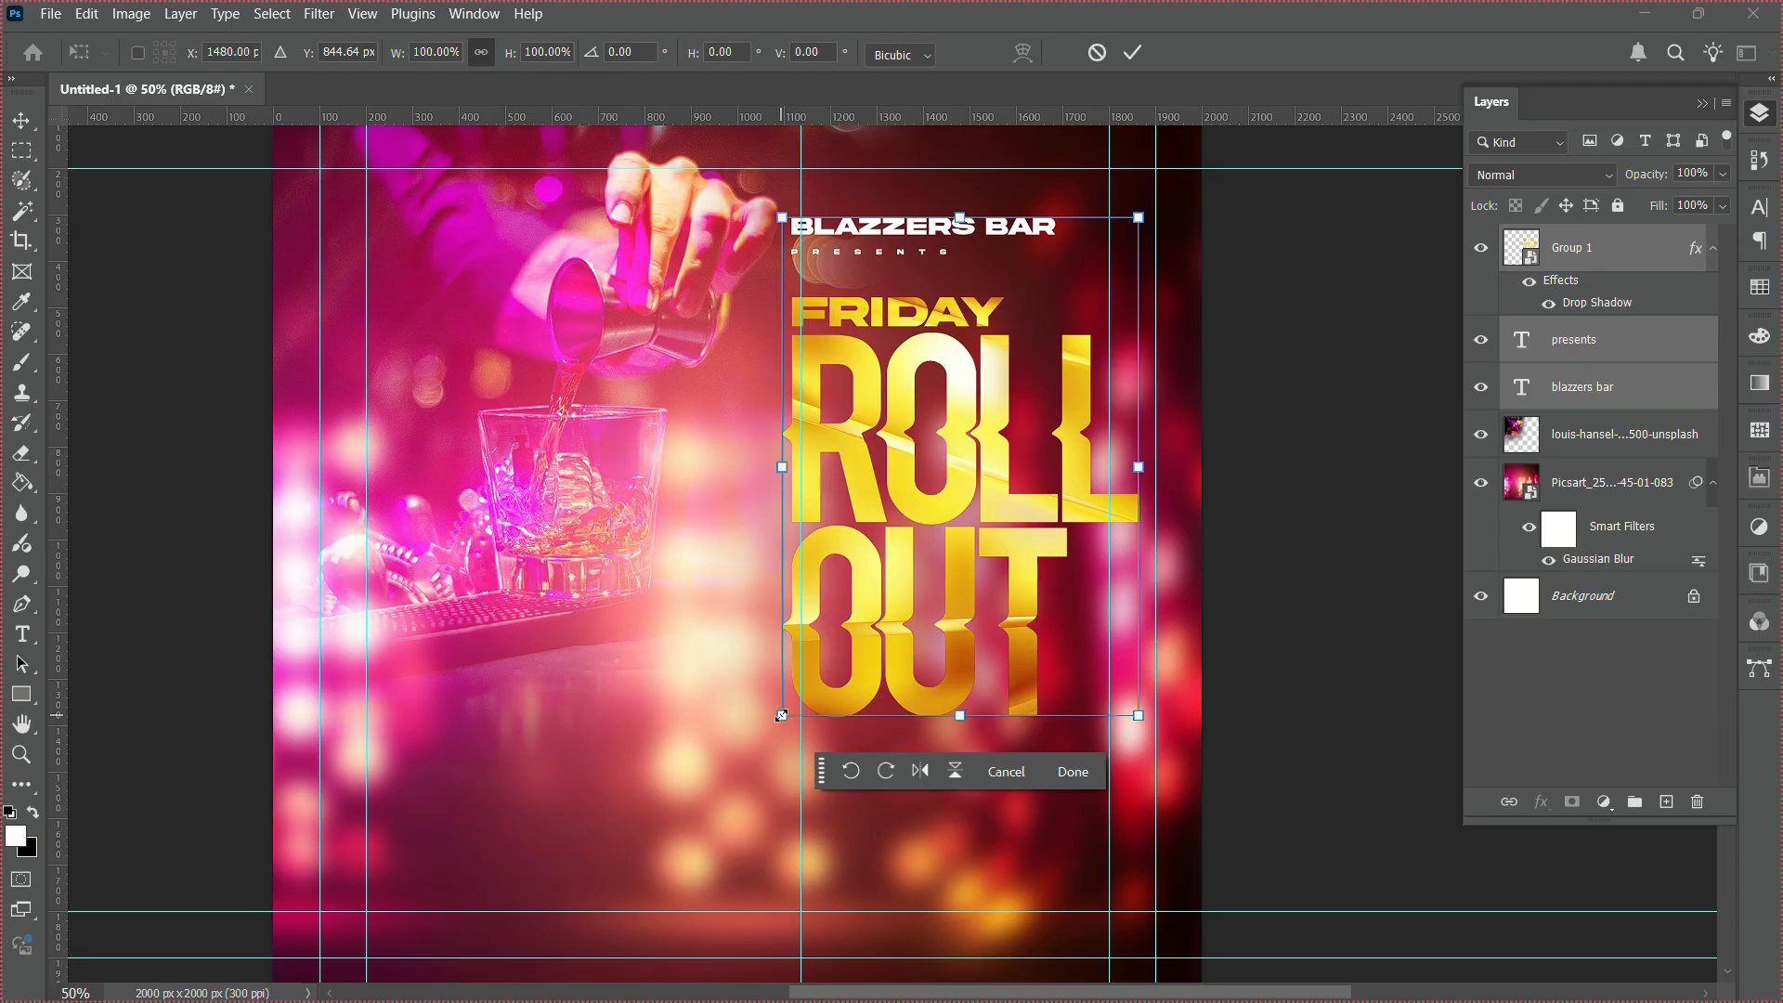
pyautogui.moveTo(782, 715); pyautogui.dragTo(776, 725)
pyautogui.press('Return')
# Move the selected title and heading text up together by 20 px.
pyautogui.press('z')
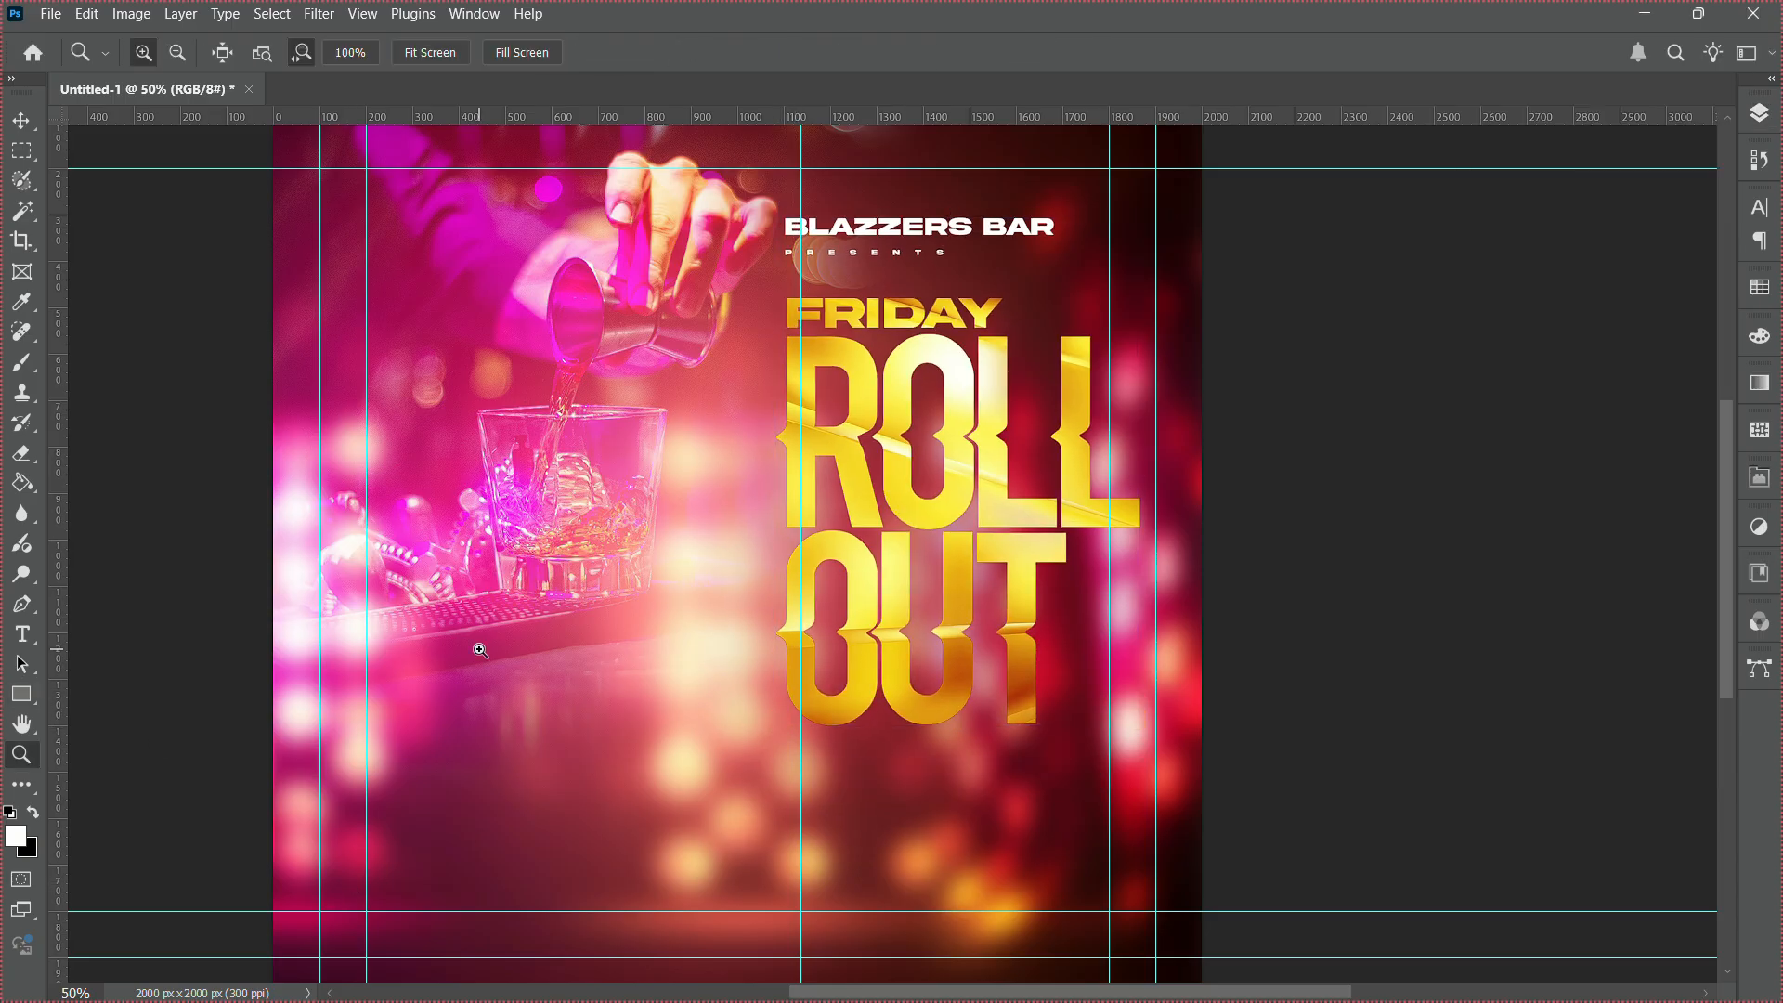
pyautogui.keyDown('alt'); pyautogui.click(852, 478); pyautogui.keyUp('alt')
pyautogui.keyDown('alt'); pyautogui.click(853, 478); pyautogui.keyUp('alt')
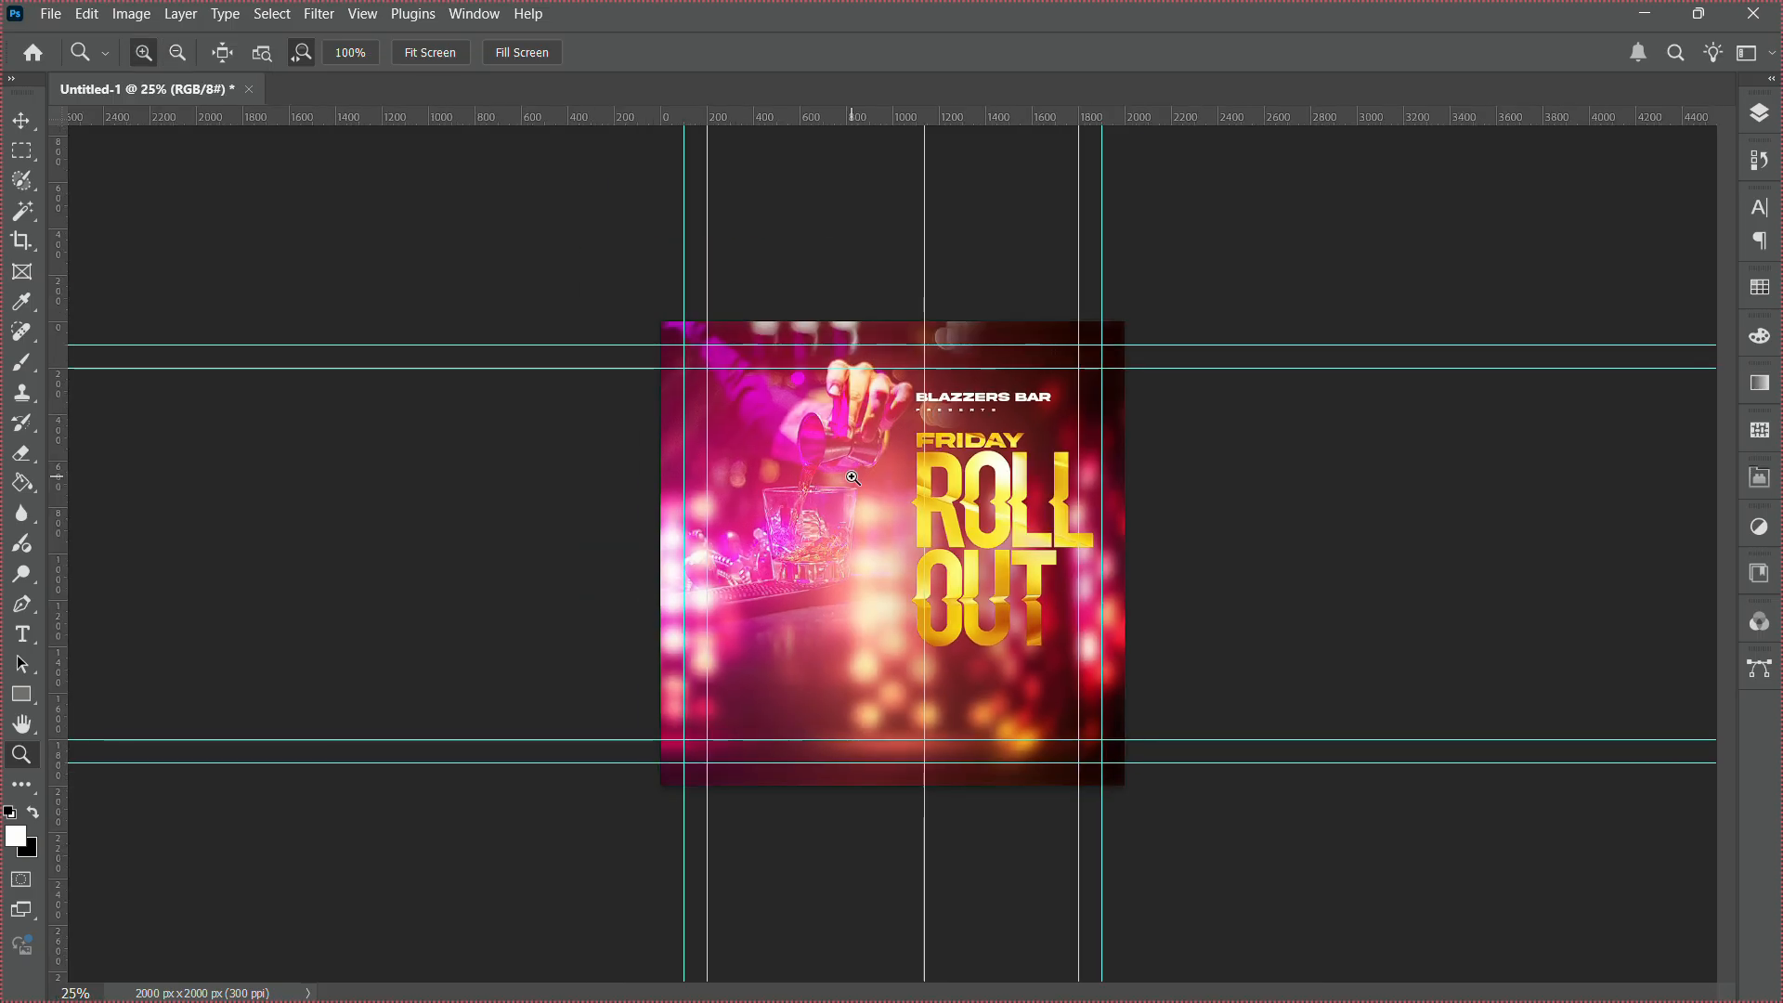
pyautogui.press('v')
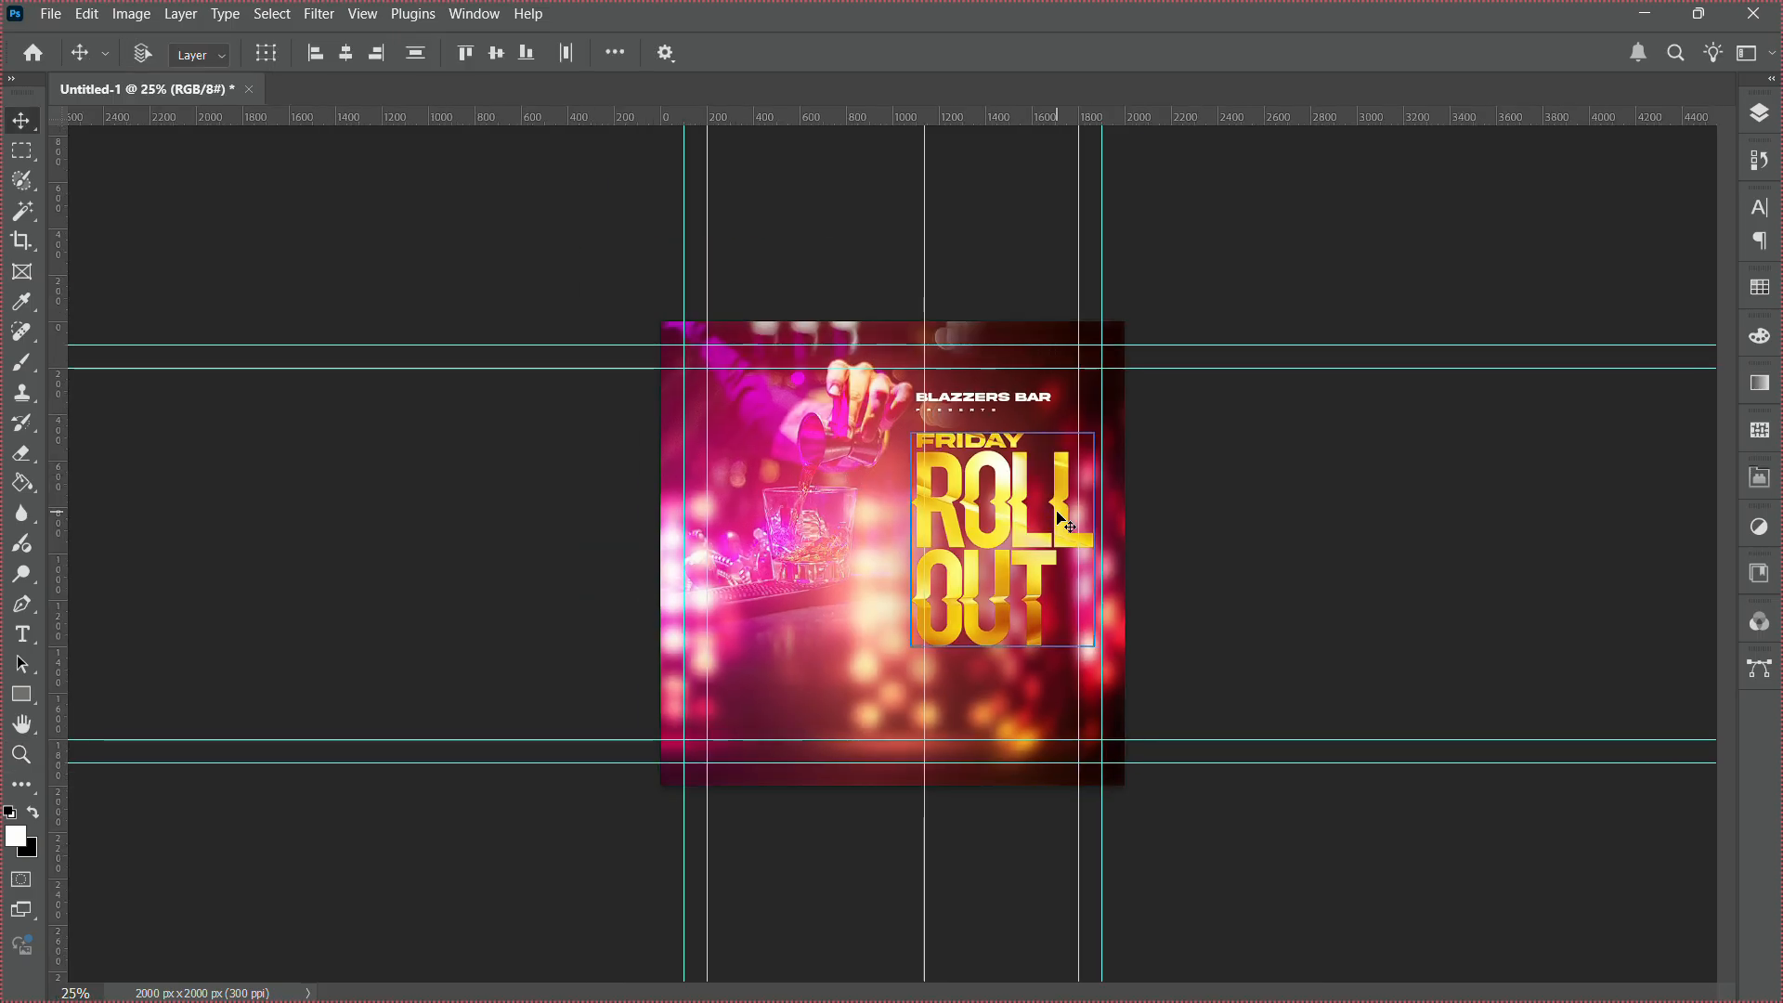
pyautogui.hotkey('shift', 'Up')
pyautogui.hotkey('shift', 'Up')
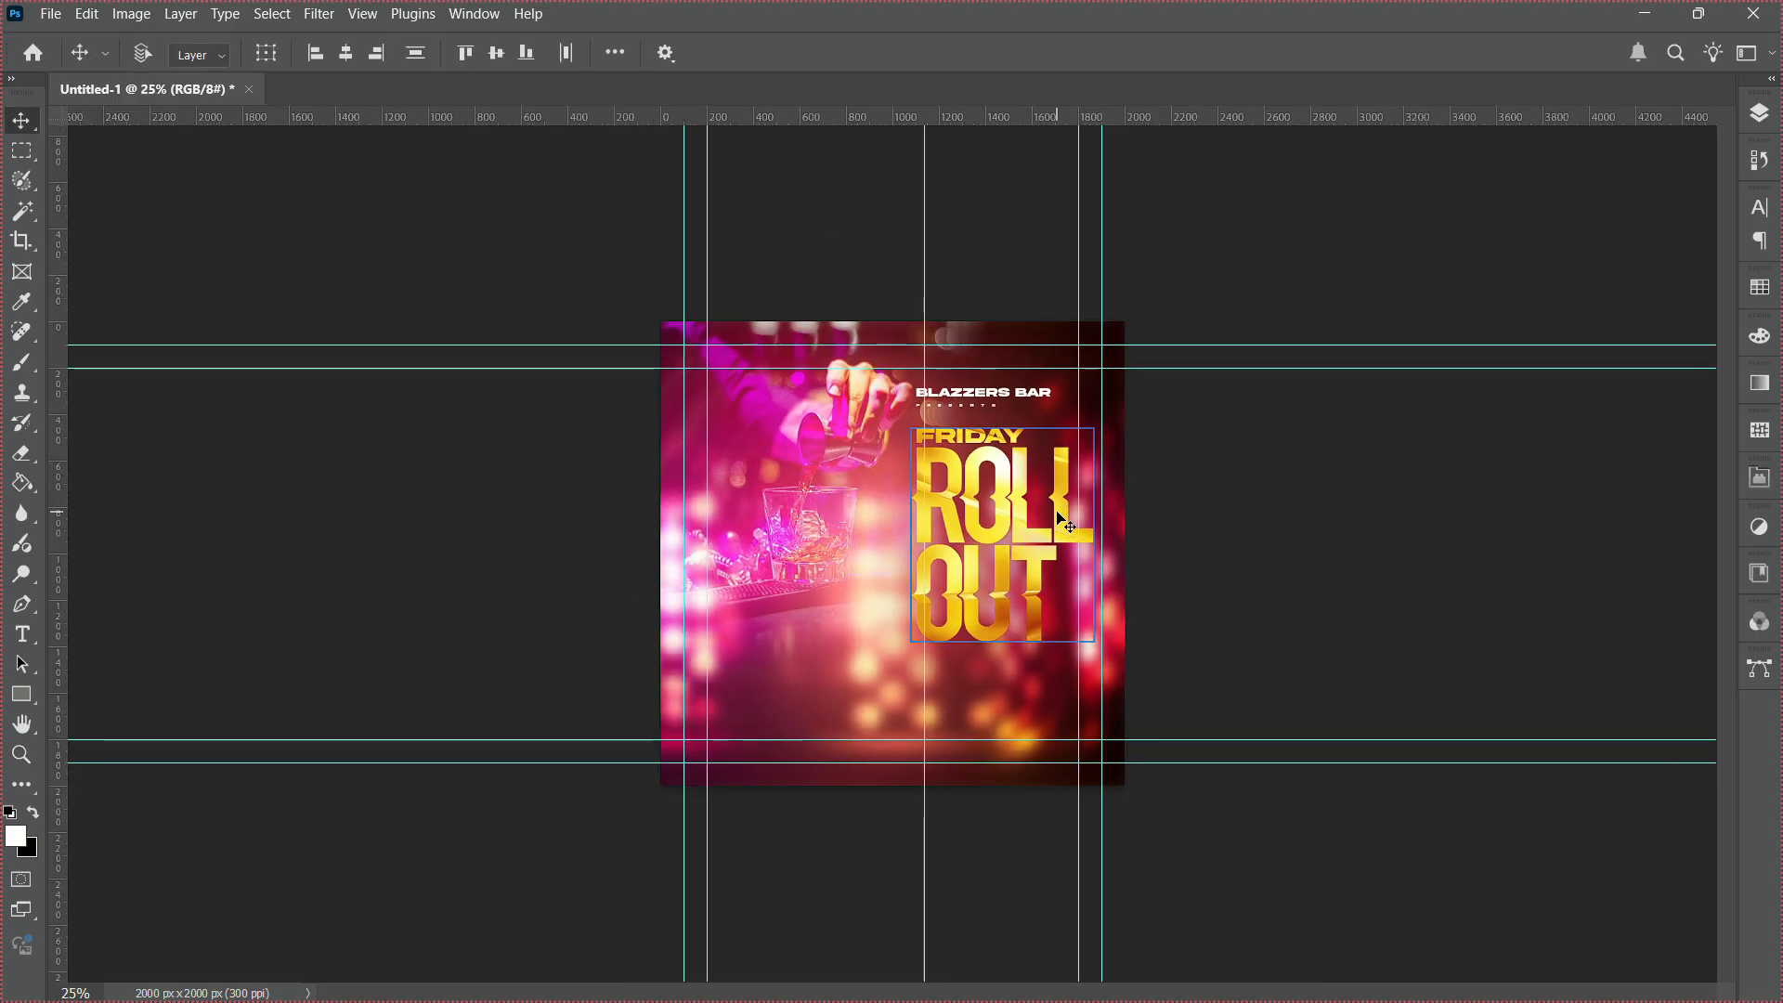
# Nudge the title and heading text up another 10 px and move the bartender photo left by 30 px.
pyautogui.hotkey('shift', 'Up')
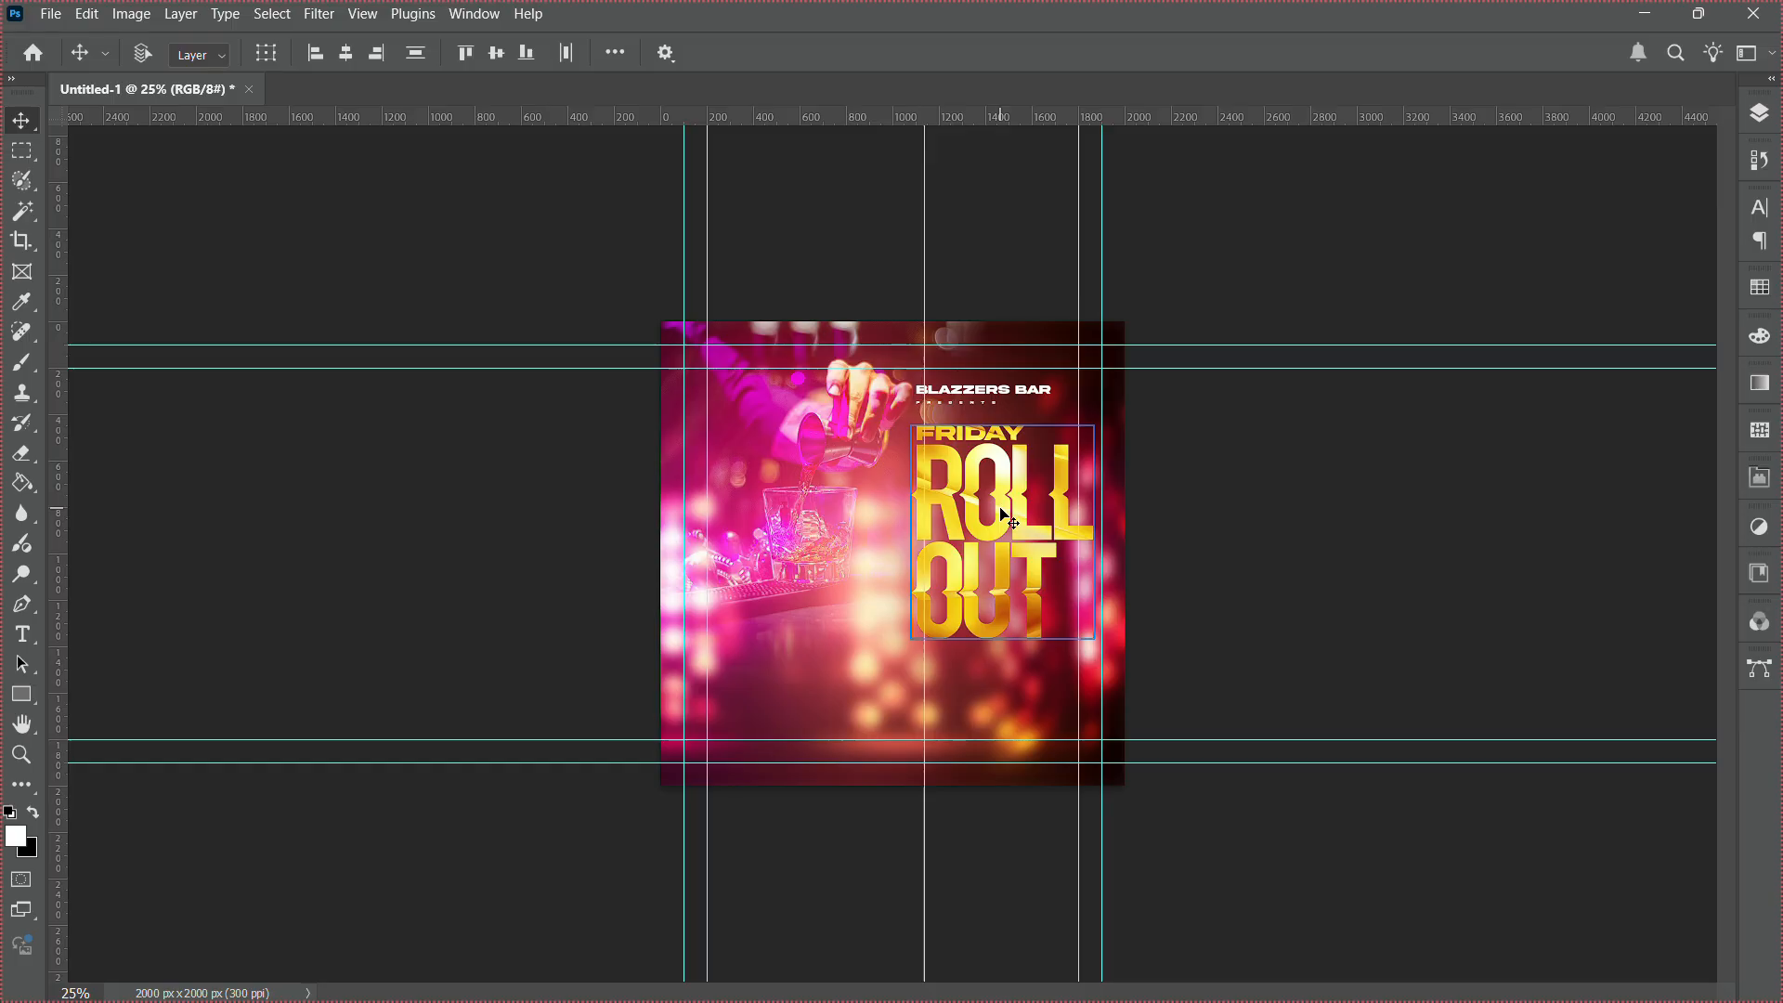
pyautogui.rightClick(868, 426)
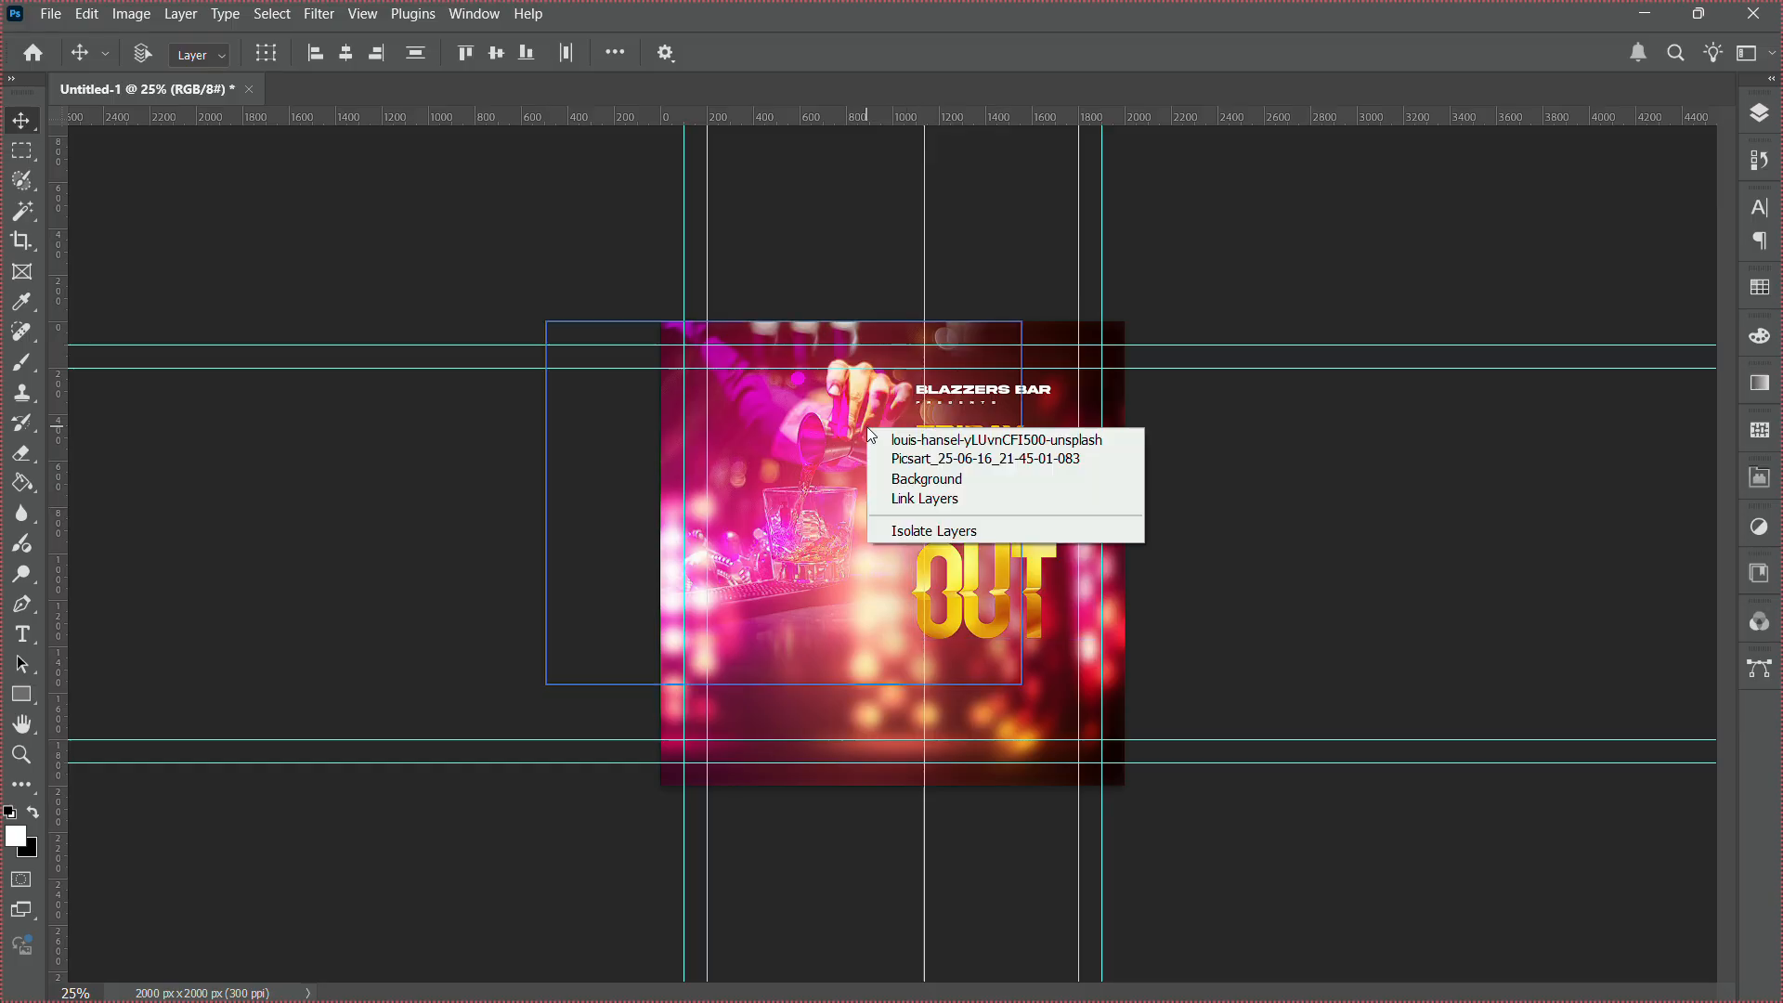
pyautogui.click(904, 436)
pyautogui.hotkey('shift', 'Left')
pyautogui.hotkey('shift', 'Left')
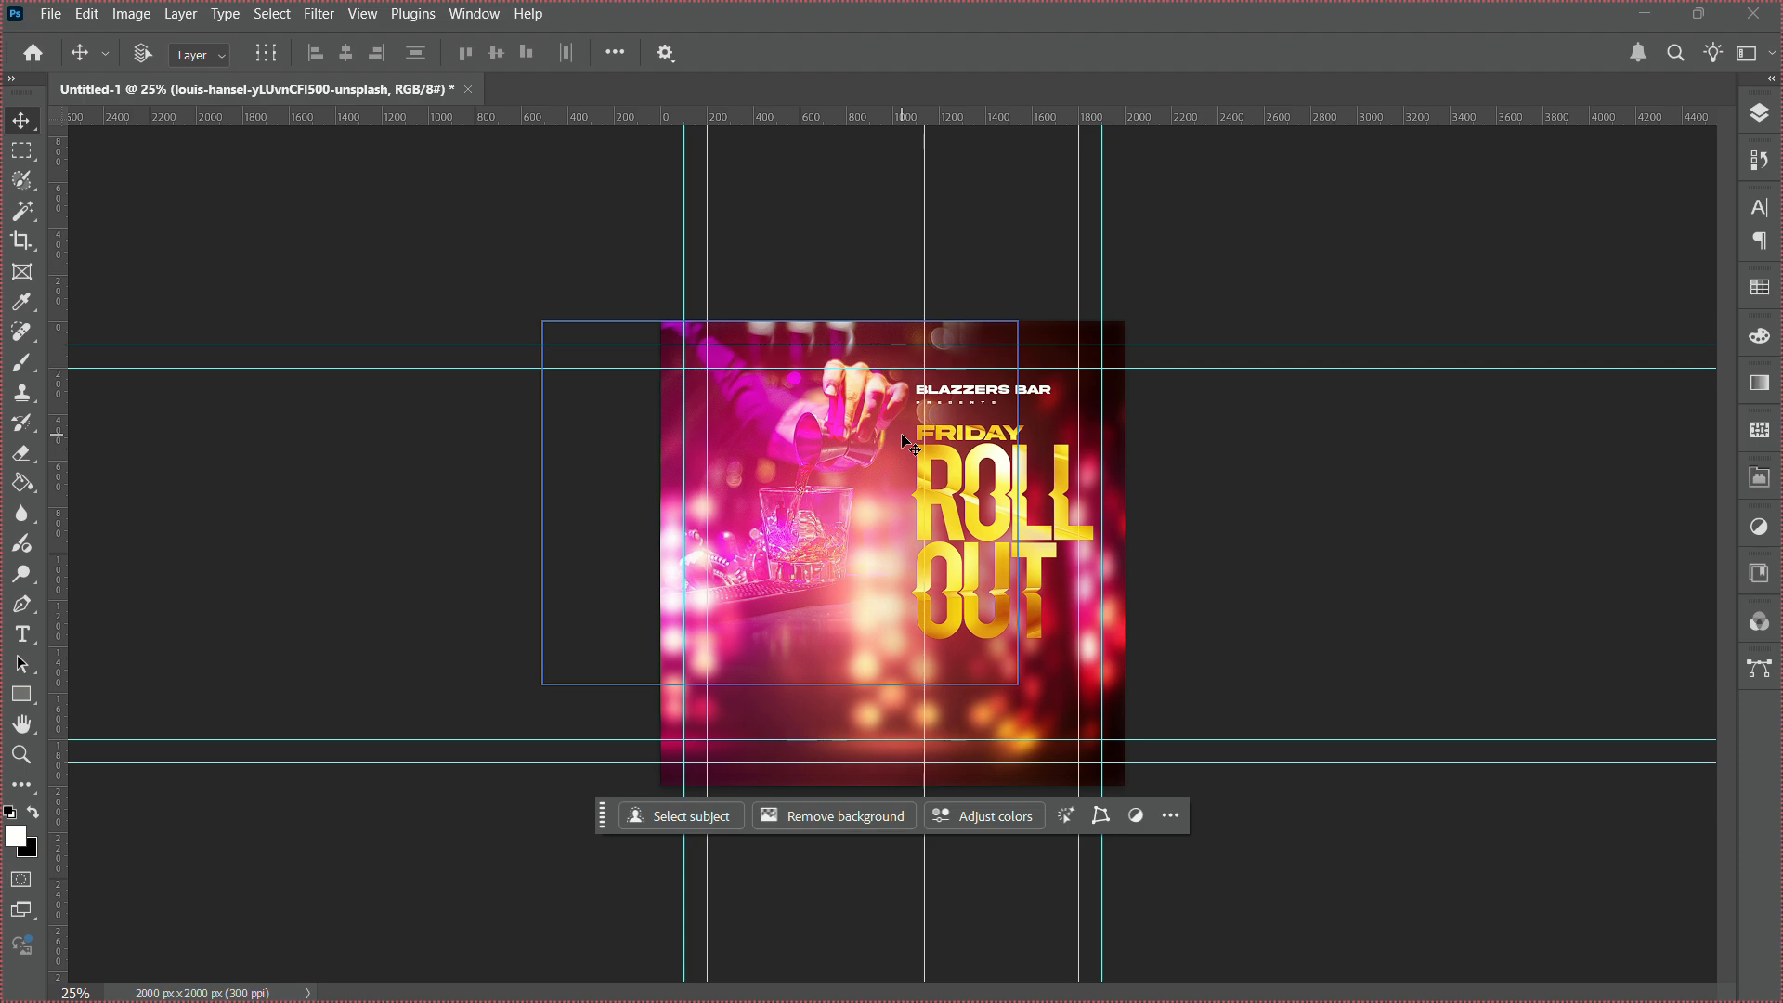
pyautogui.hotkey('shift', 'Left')
# Select the Group 1 title alone and move it up by 50 px, closer to the heading.
pyautogui.rightClick(1005, 465)
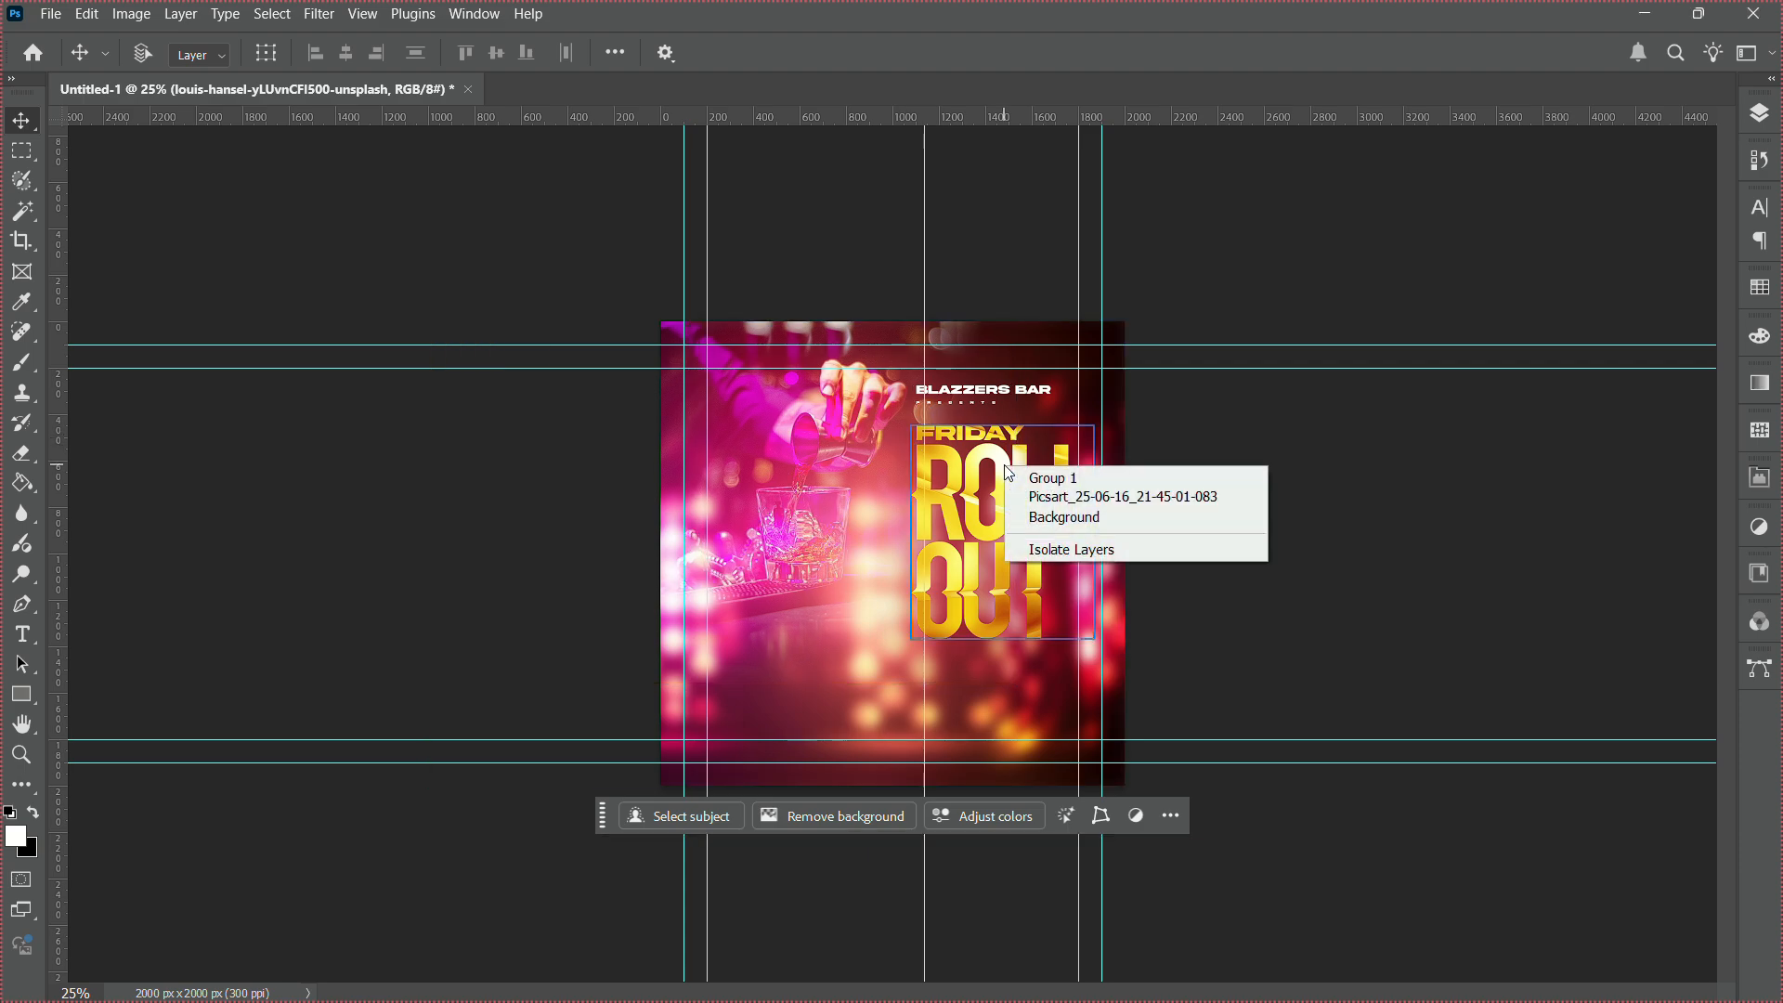
pyautogui.click(1026, 479)
pyautogui.hotkey('shift', 'Up')
pyautogui.hotkey('shift', 'Up')
pyautogui.hotkey('shift', 'Up')
pyautogui.hotkey('shift', 'Up')
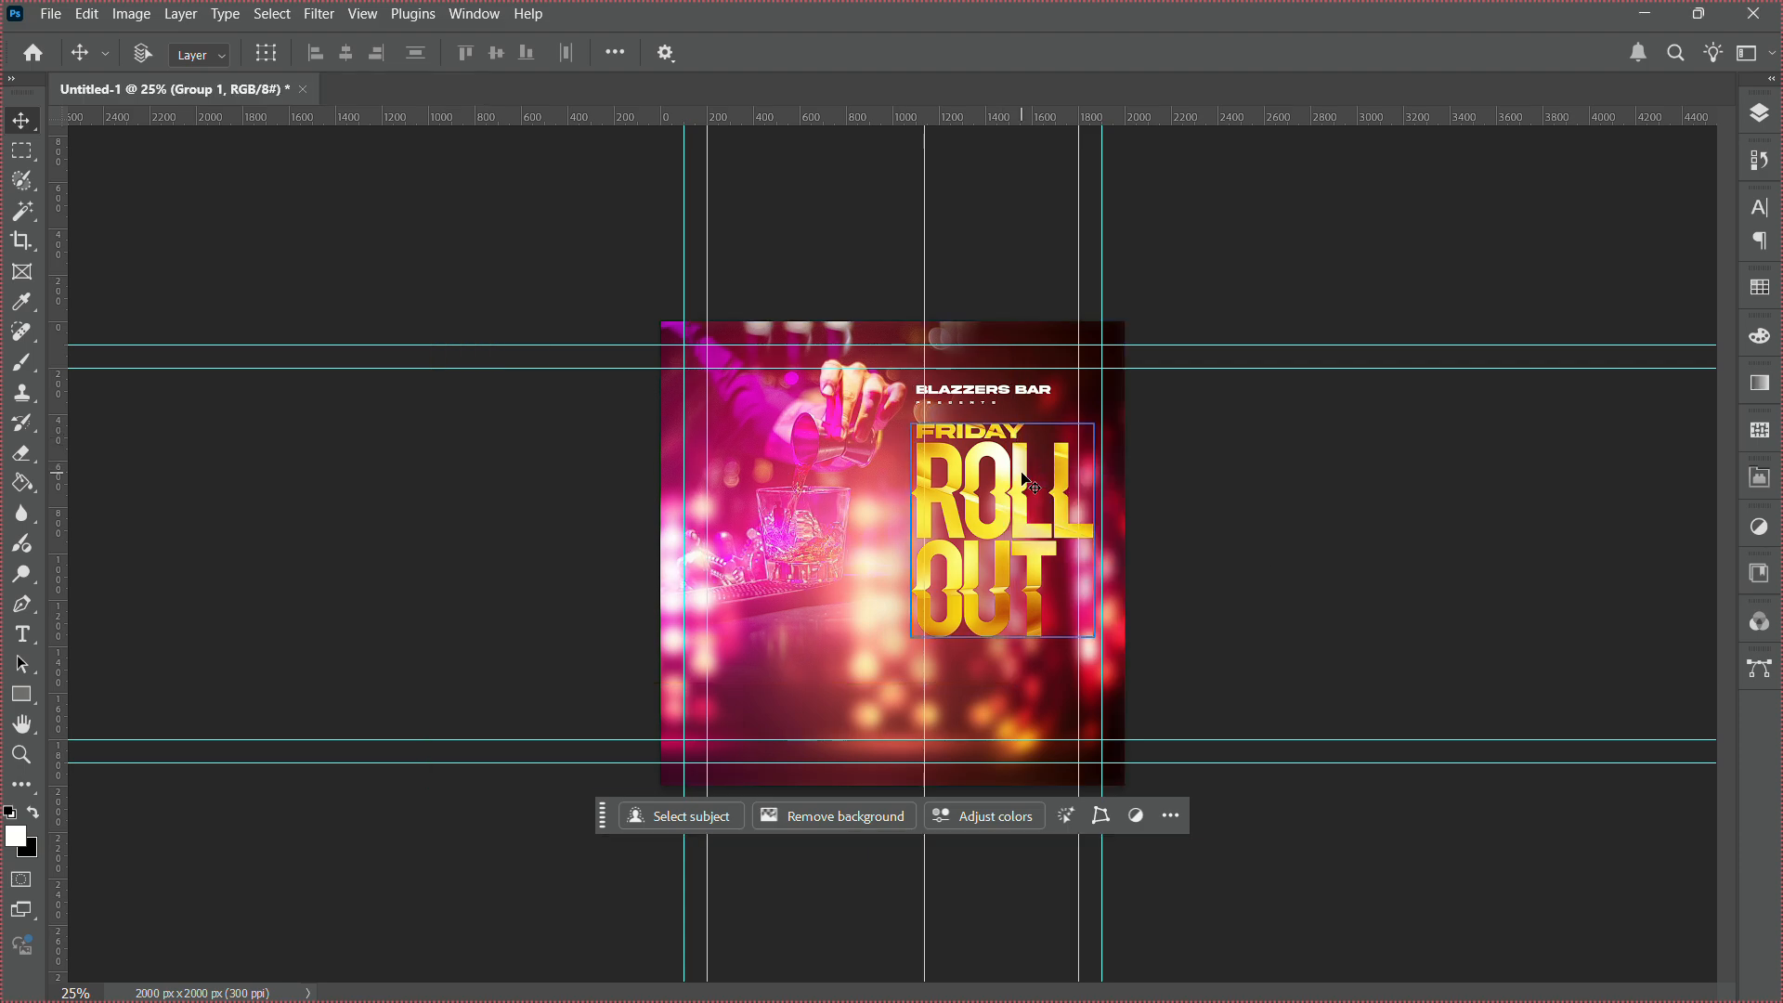
pyautogui.hotkey('shift', 'Up')
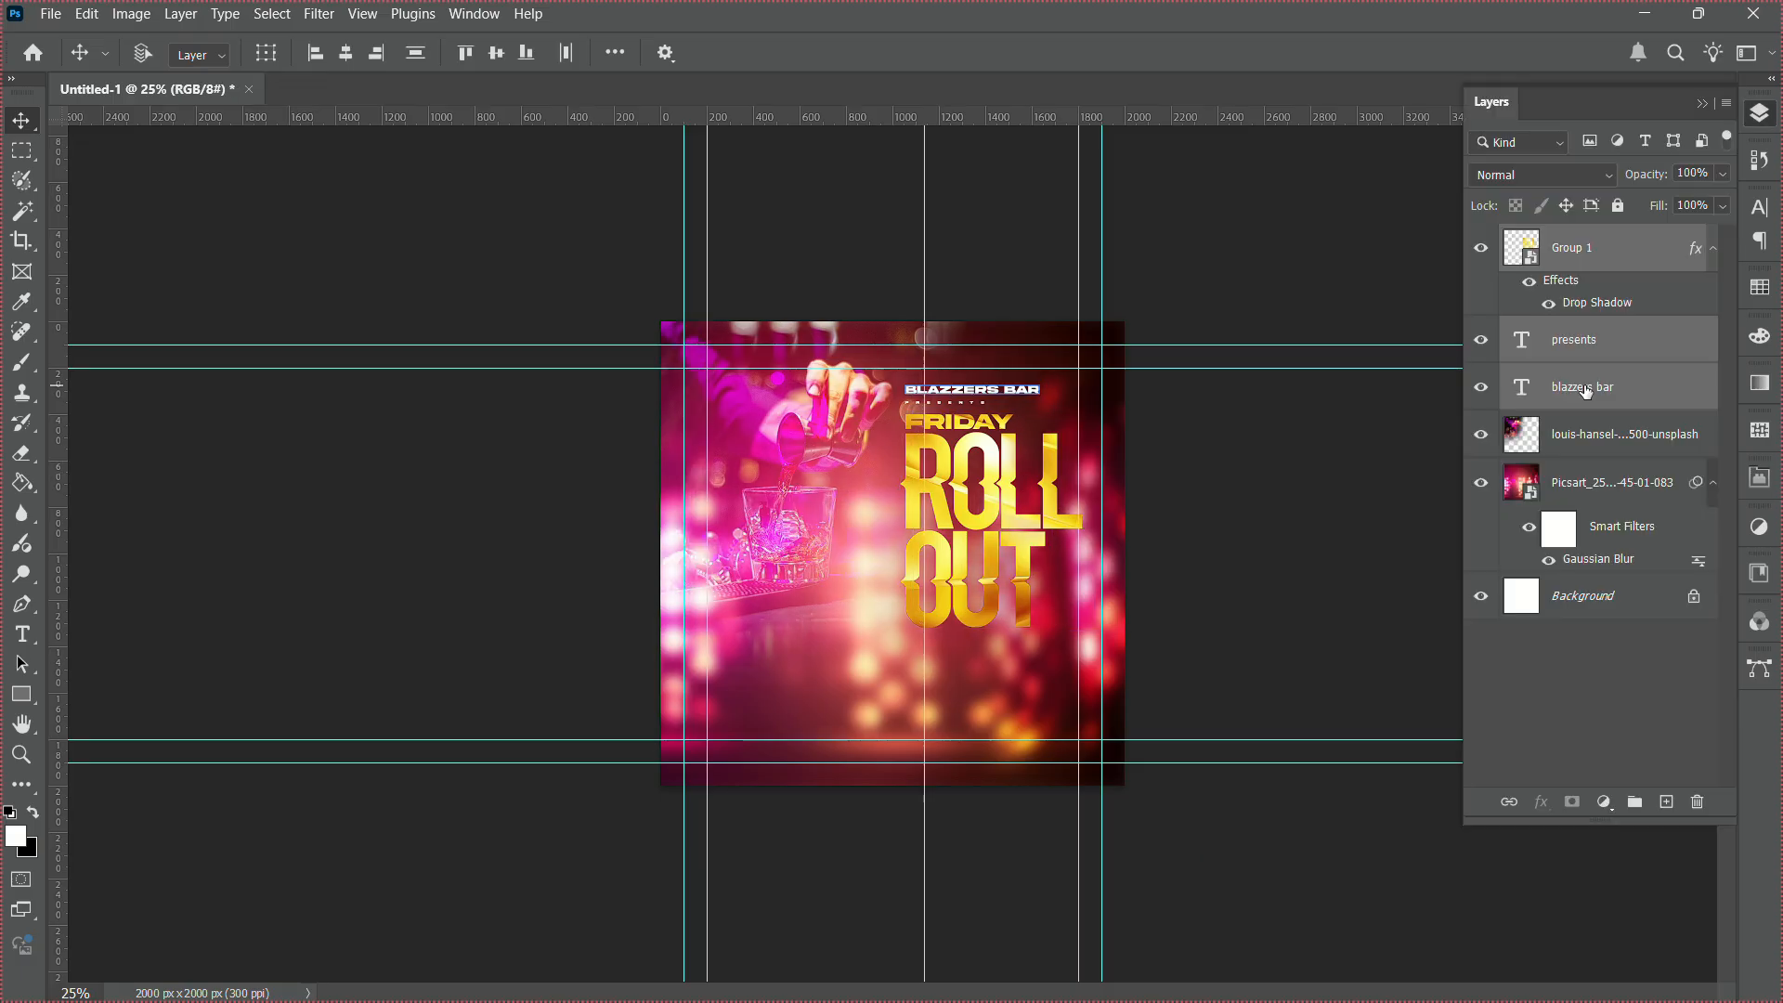
# Move Group 1 and the "presents" and "blazzers bar" text layers left together by 30 px.
pyautogui.hotkey('shift', 'Left')
pyautogui.hotkey('shift', 'Left')
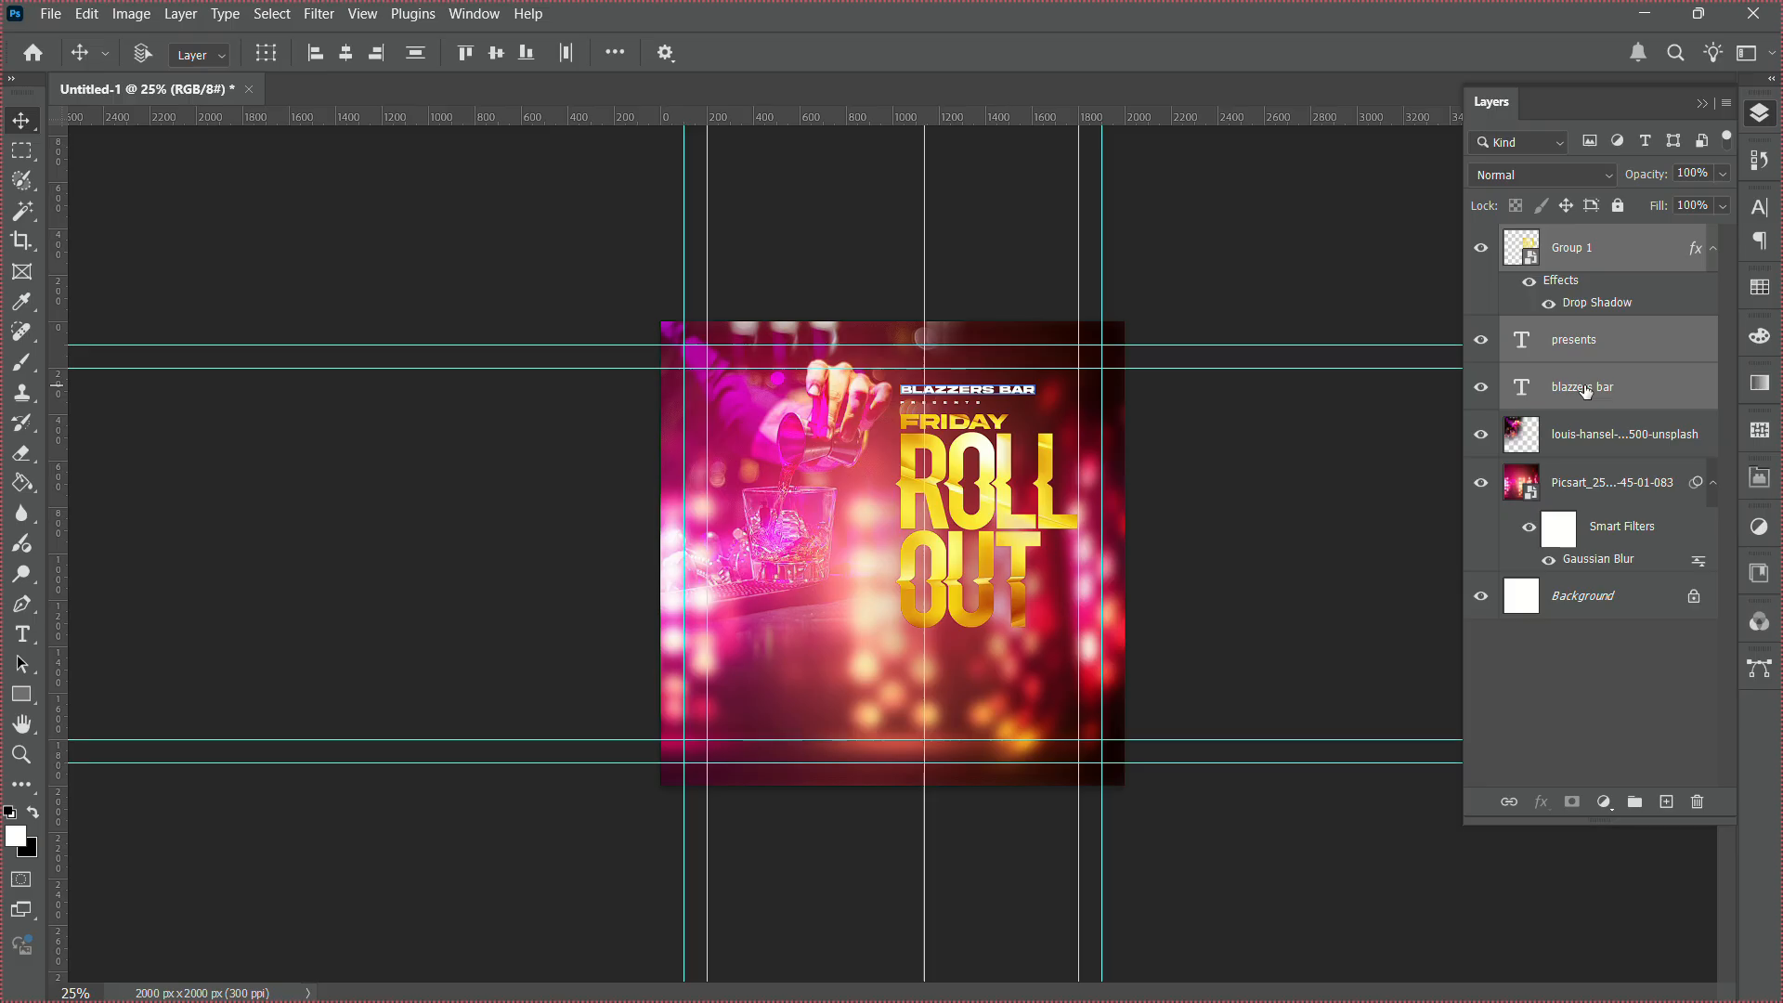
pyautogui.hotkey('shift', 'Left')
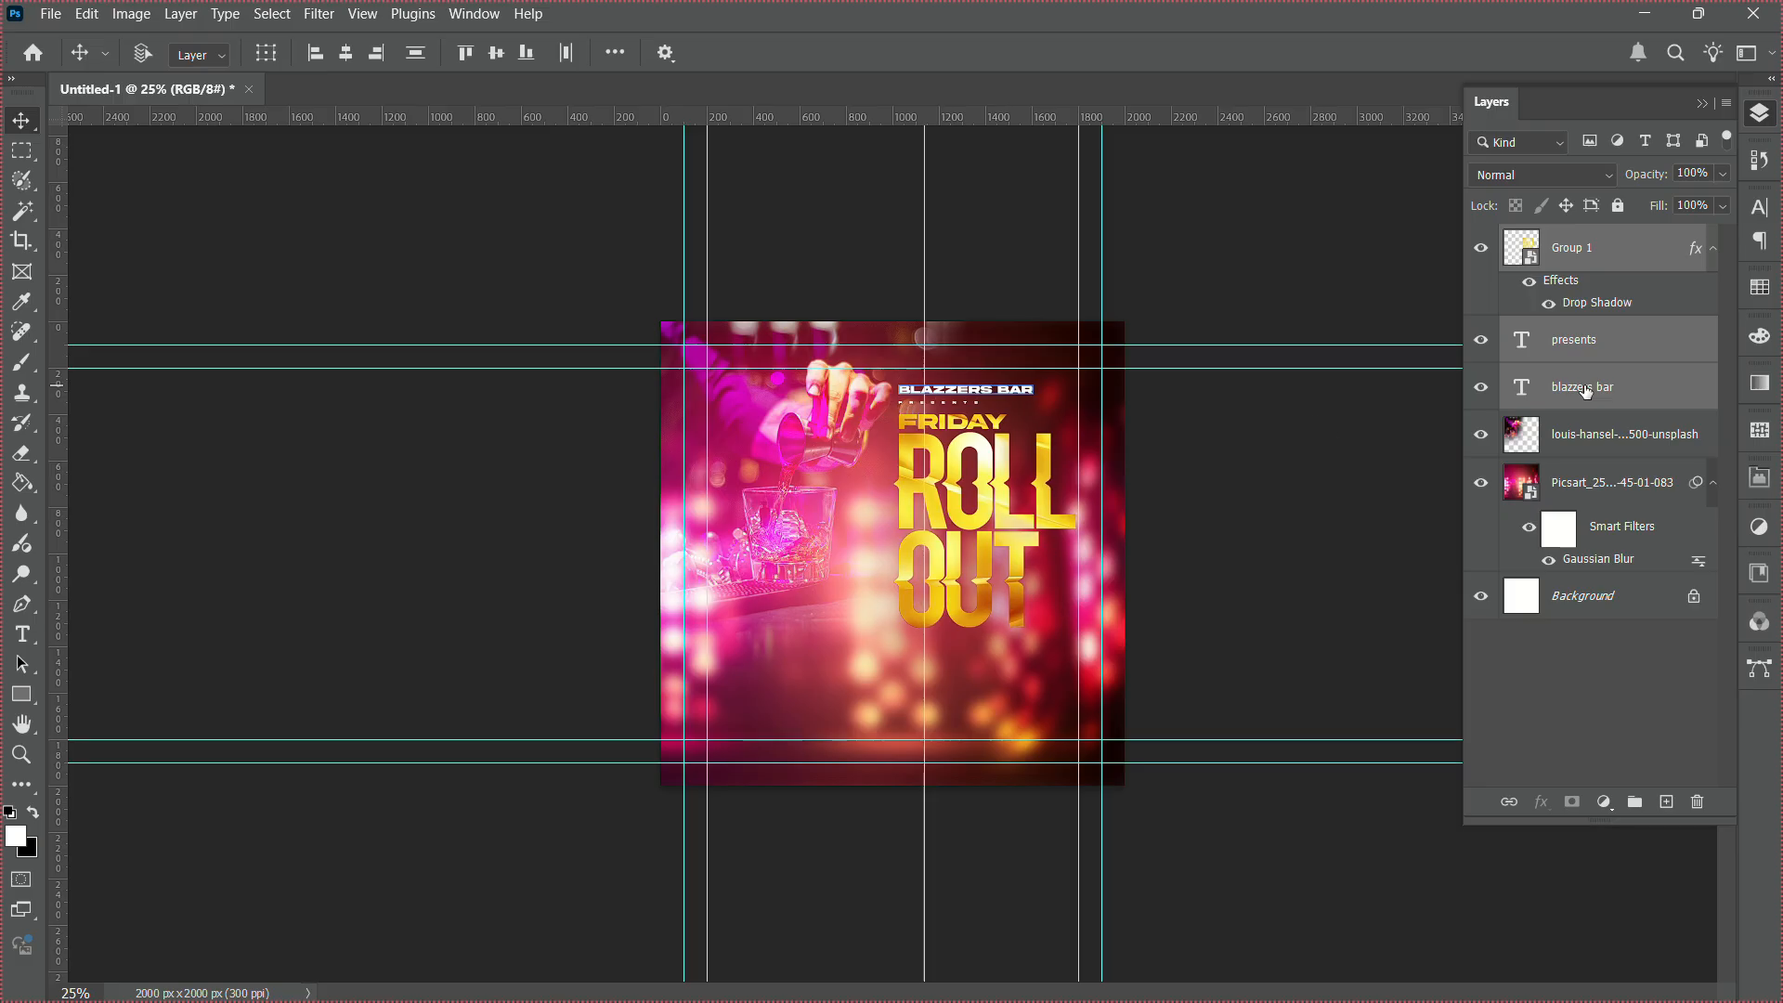
# Scale the louis-hansel bartender photo up to about 109% from its upper-left corner.
pyautogui.rightClick(803, 476)
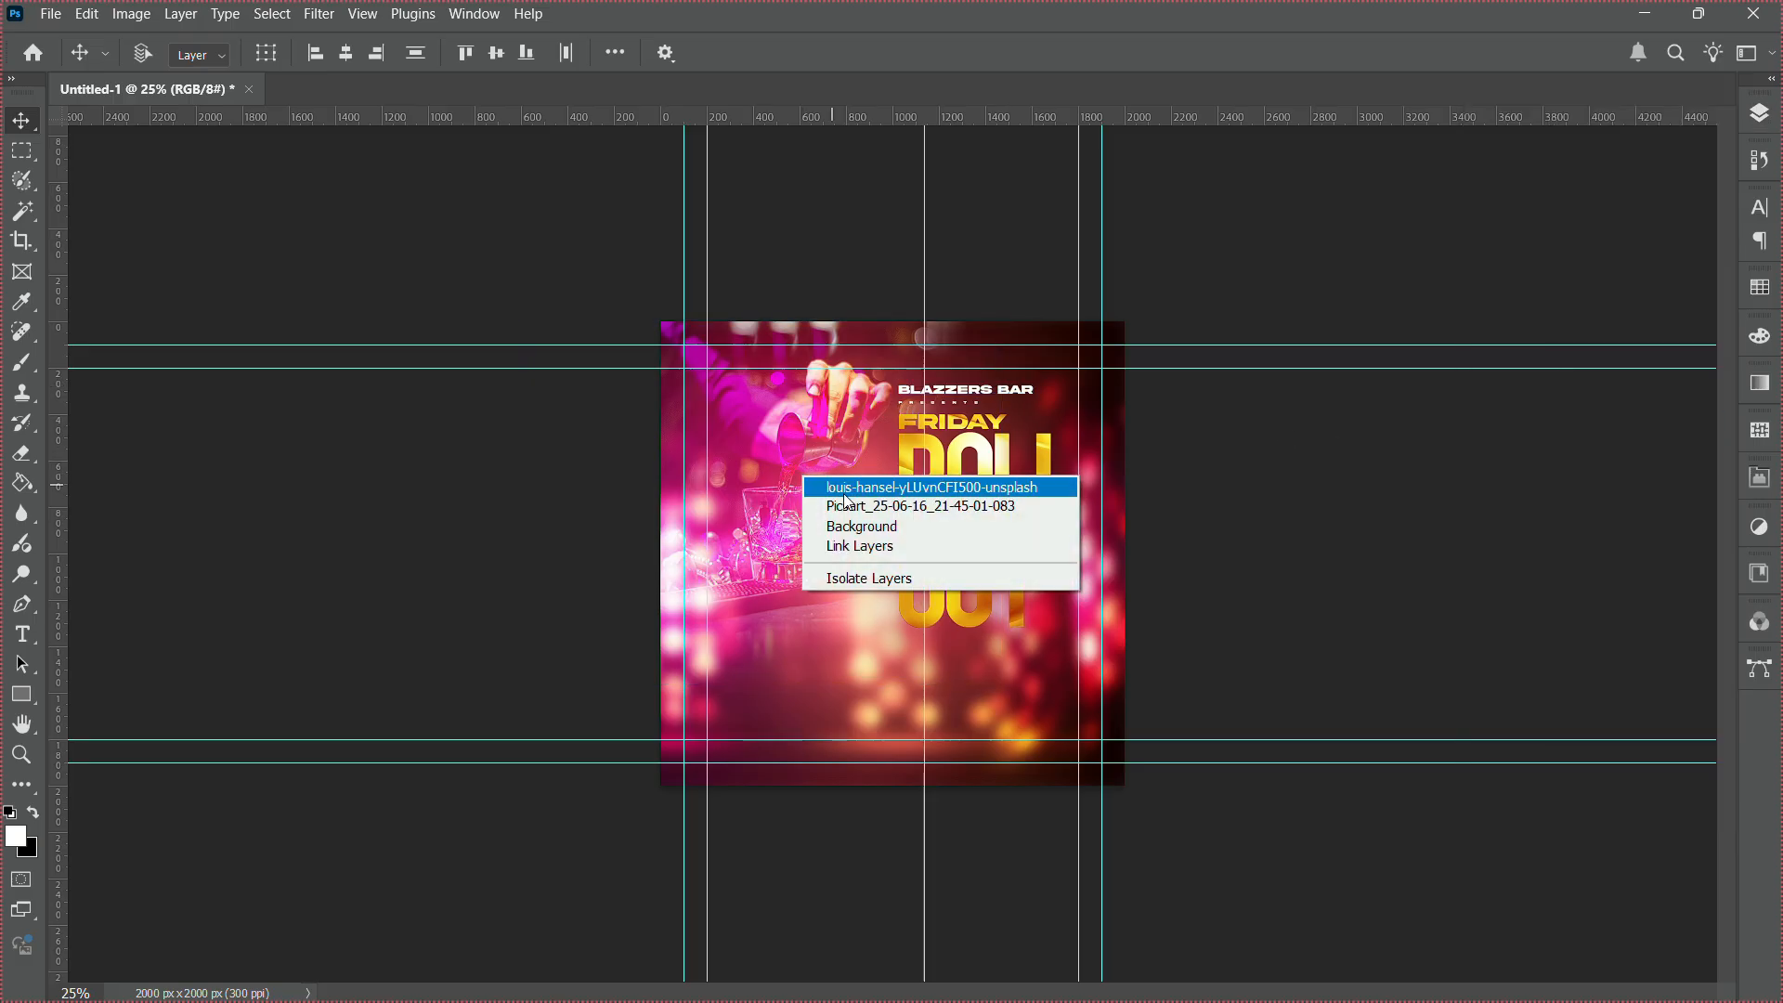
pyautogui.click(846, 494)
pyautogui.hotkey('ctrl', 't')
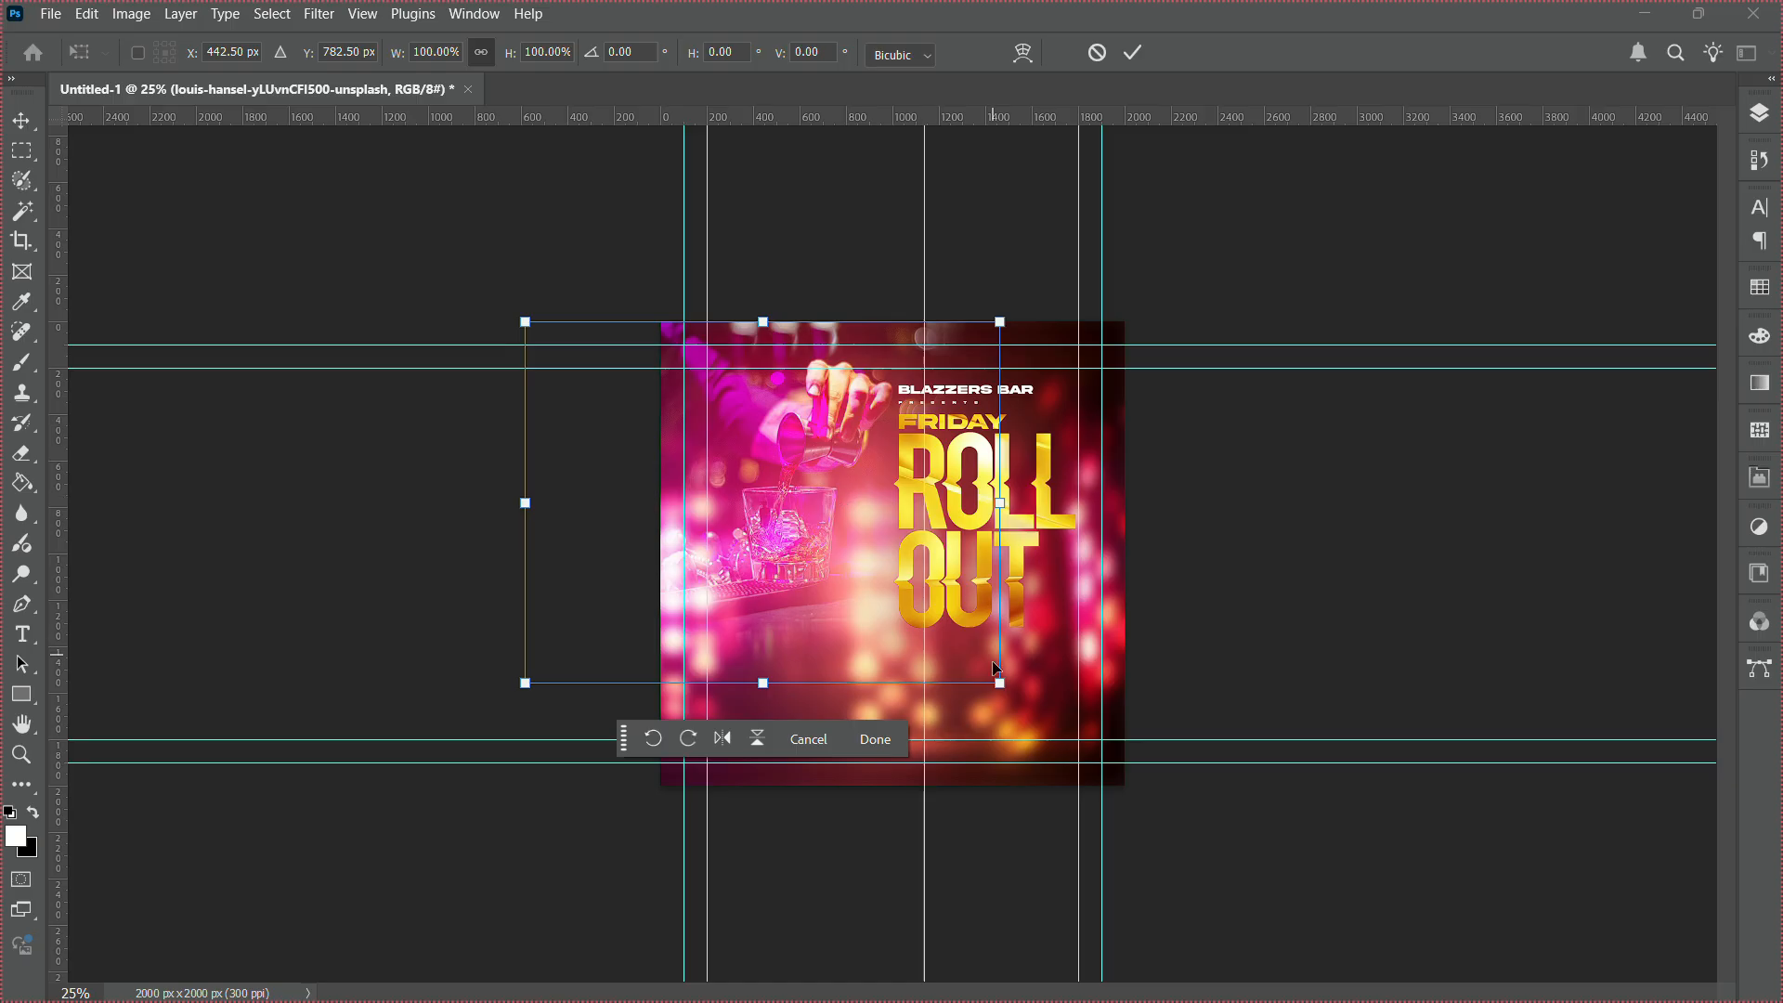
pyautogui.moveTo(1001, 682); pyautogui.dragTo(1044, 717)
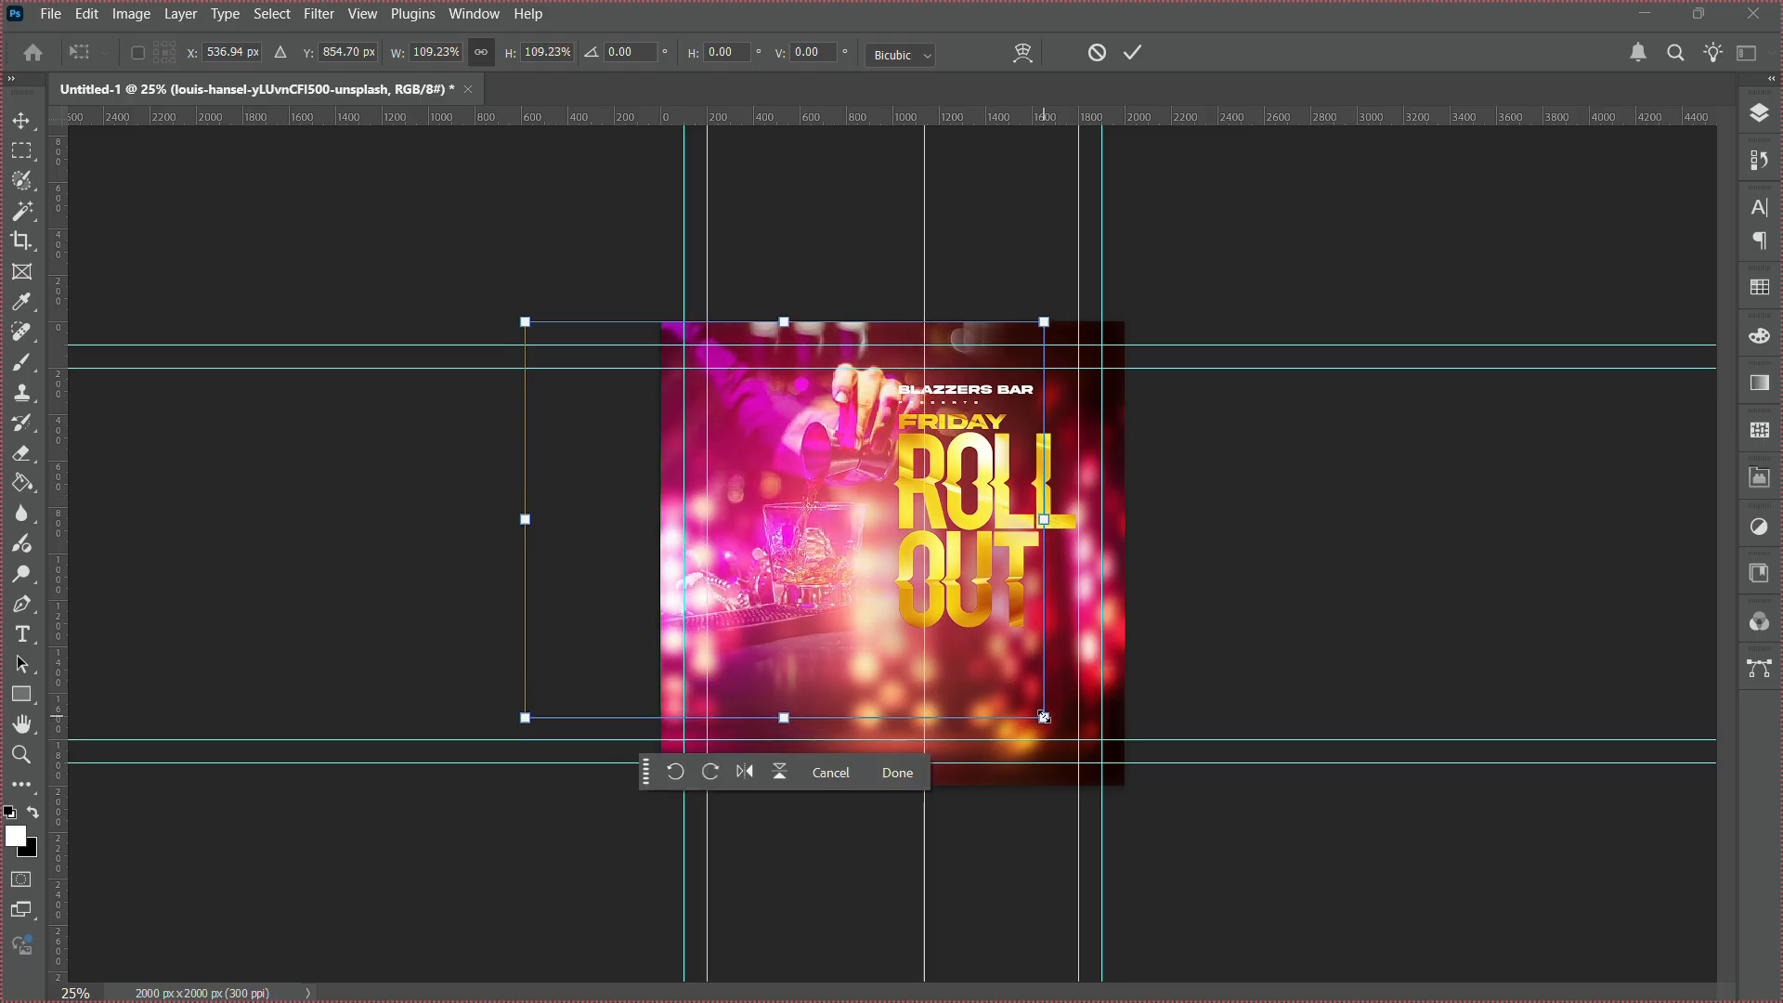
pyautogui.press('Return')
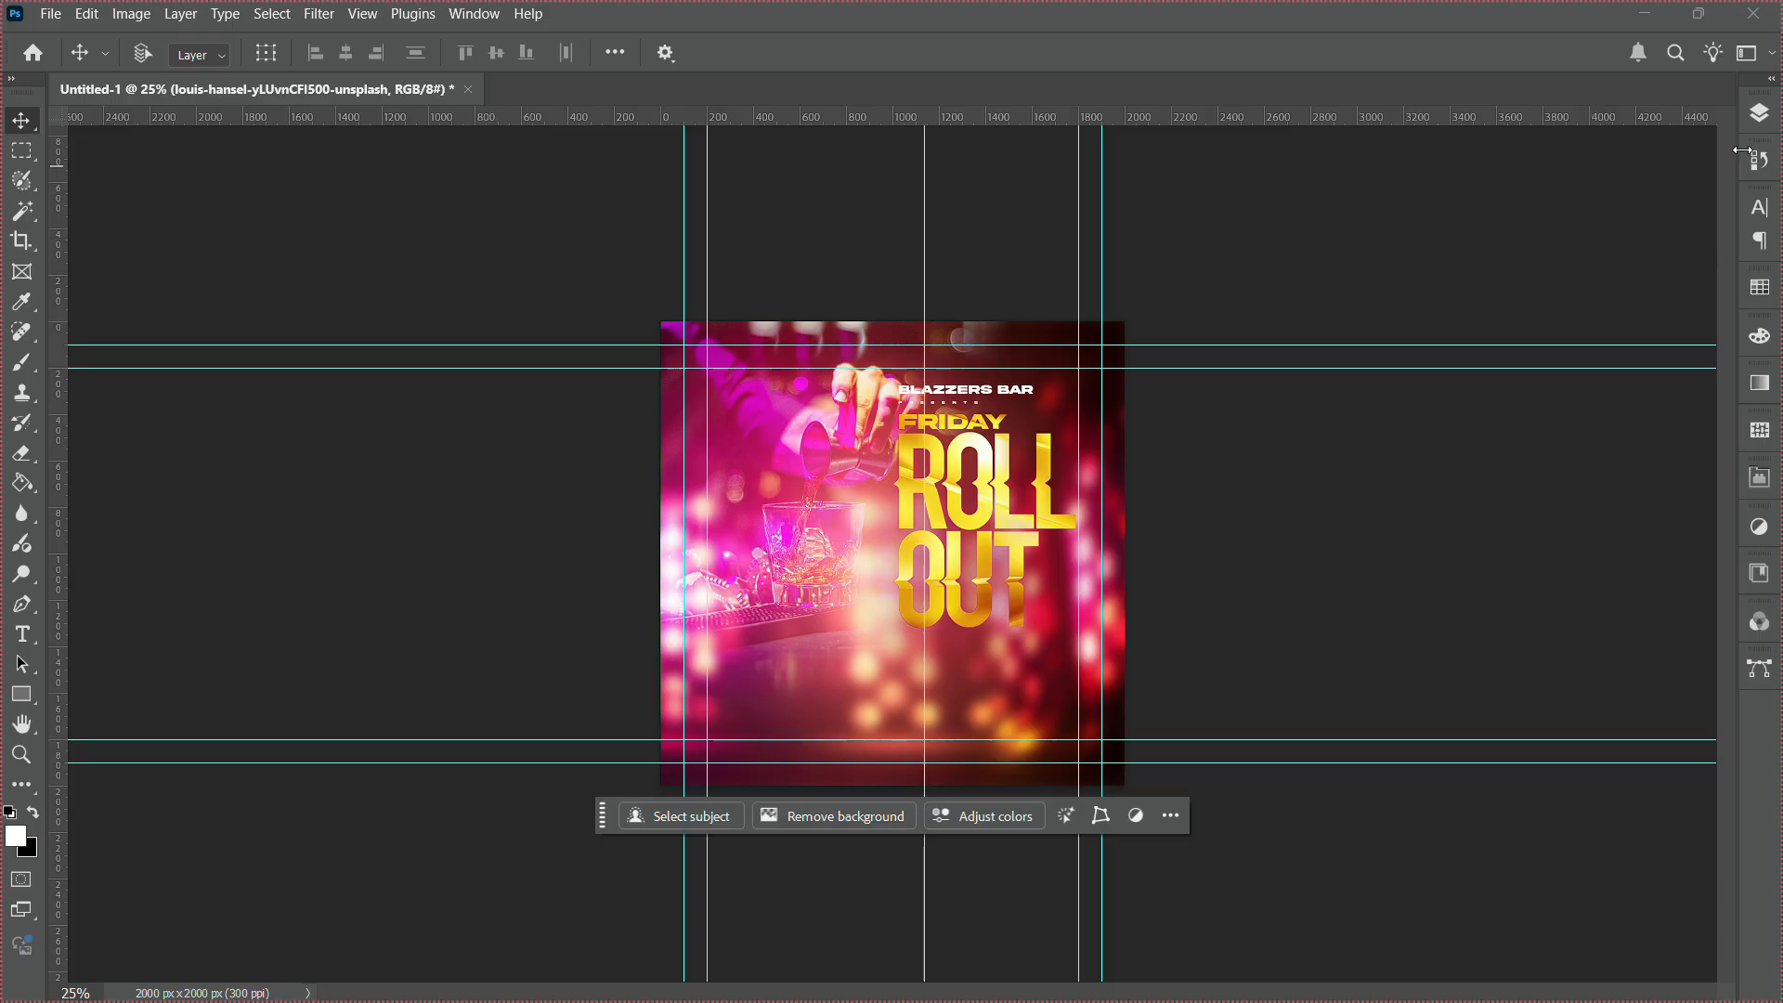
# Copy Group 1's drop shadow effect to the "presents" and "blazzers bar" text layers.
pyautogui.click(1760, 114)
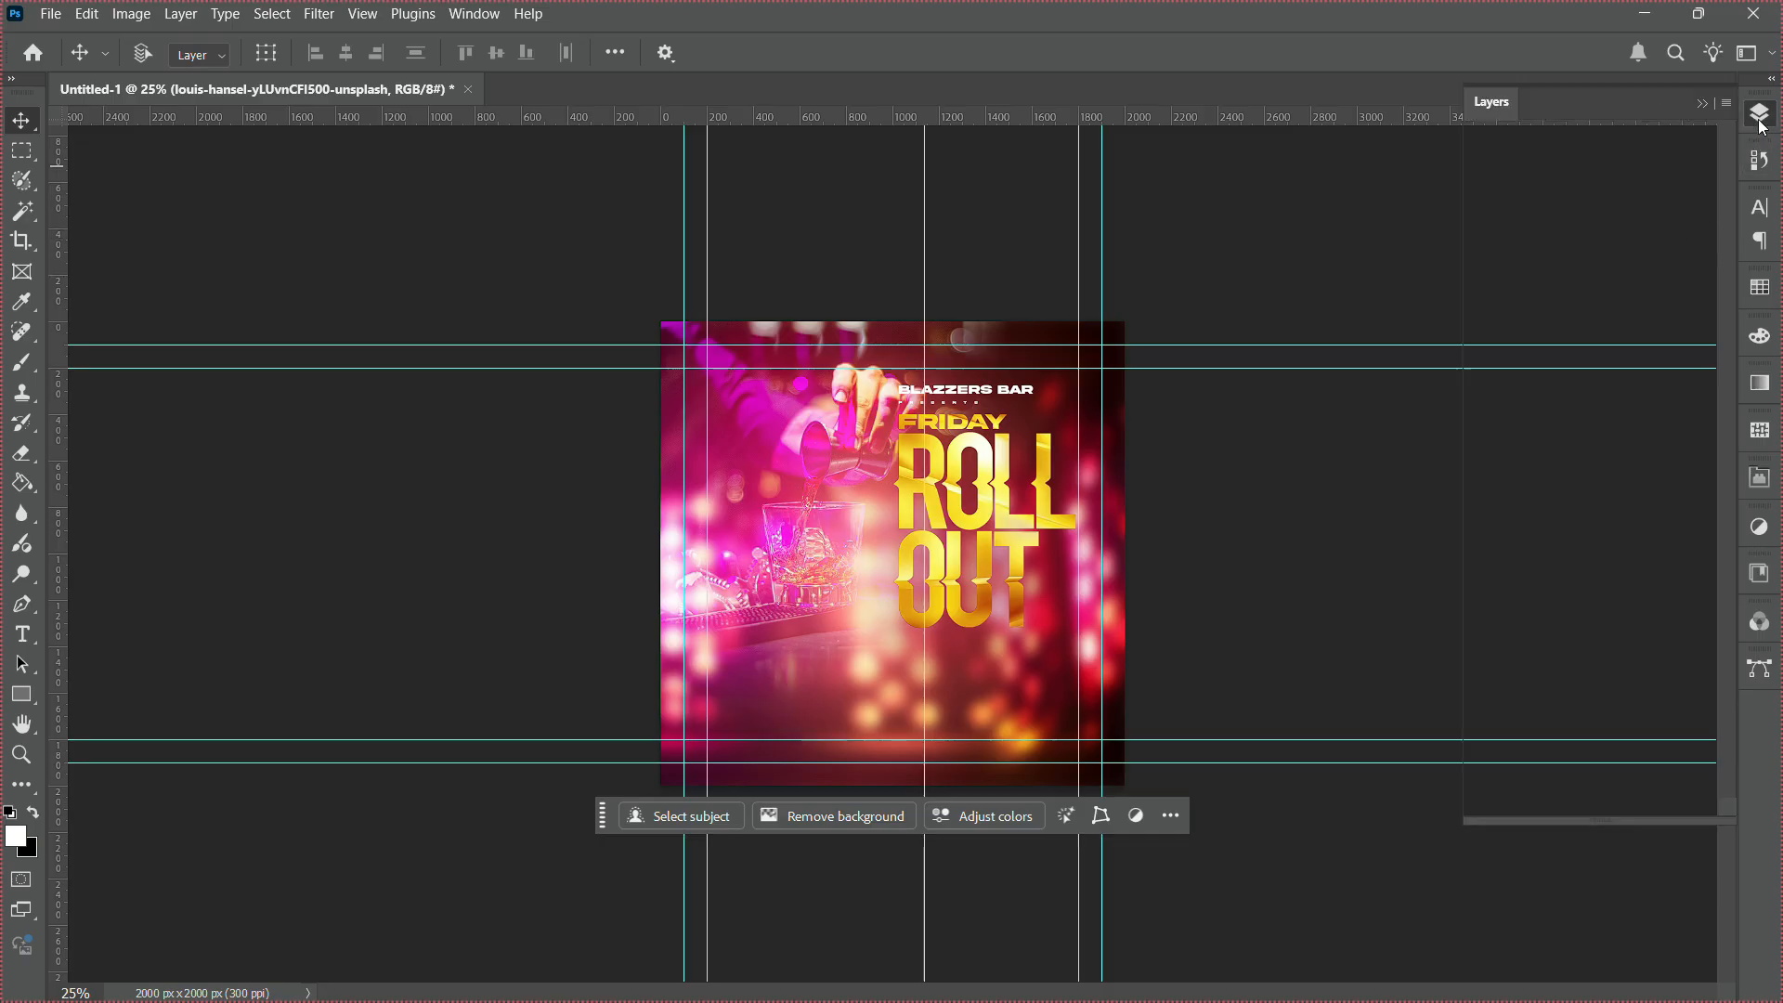
pyautogui.click(1570, 291)
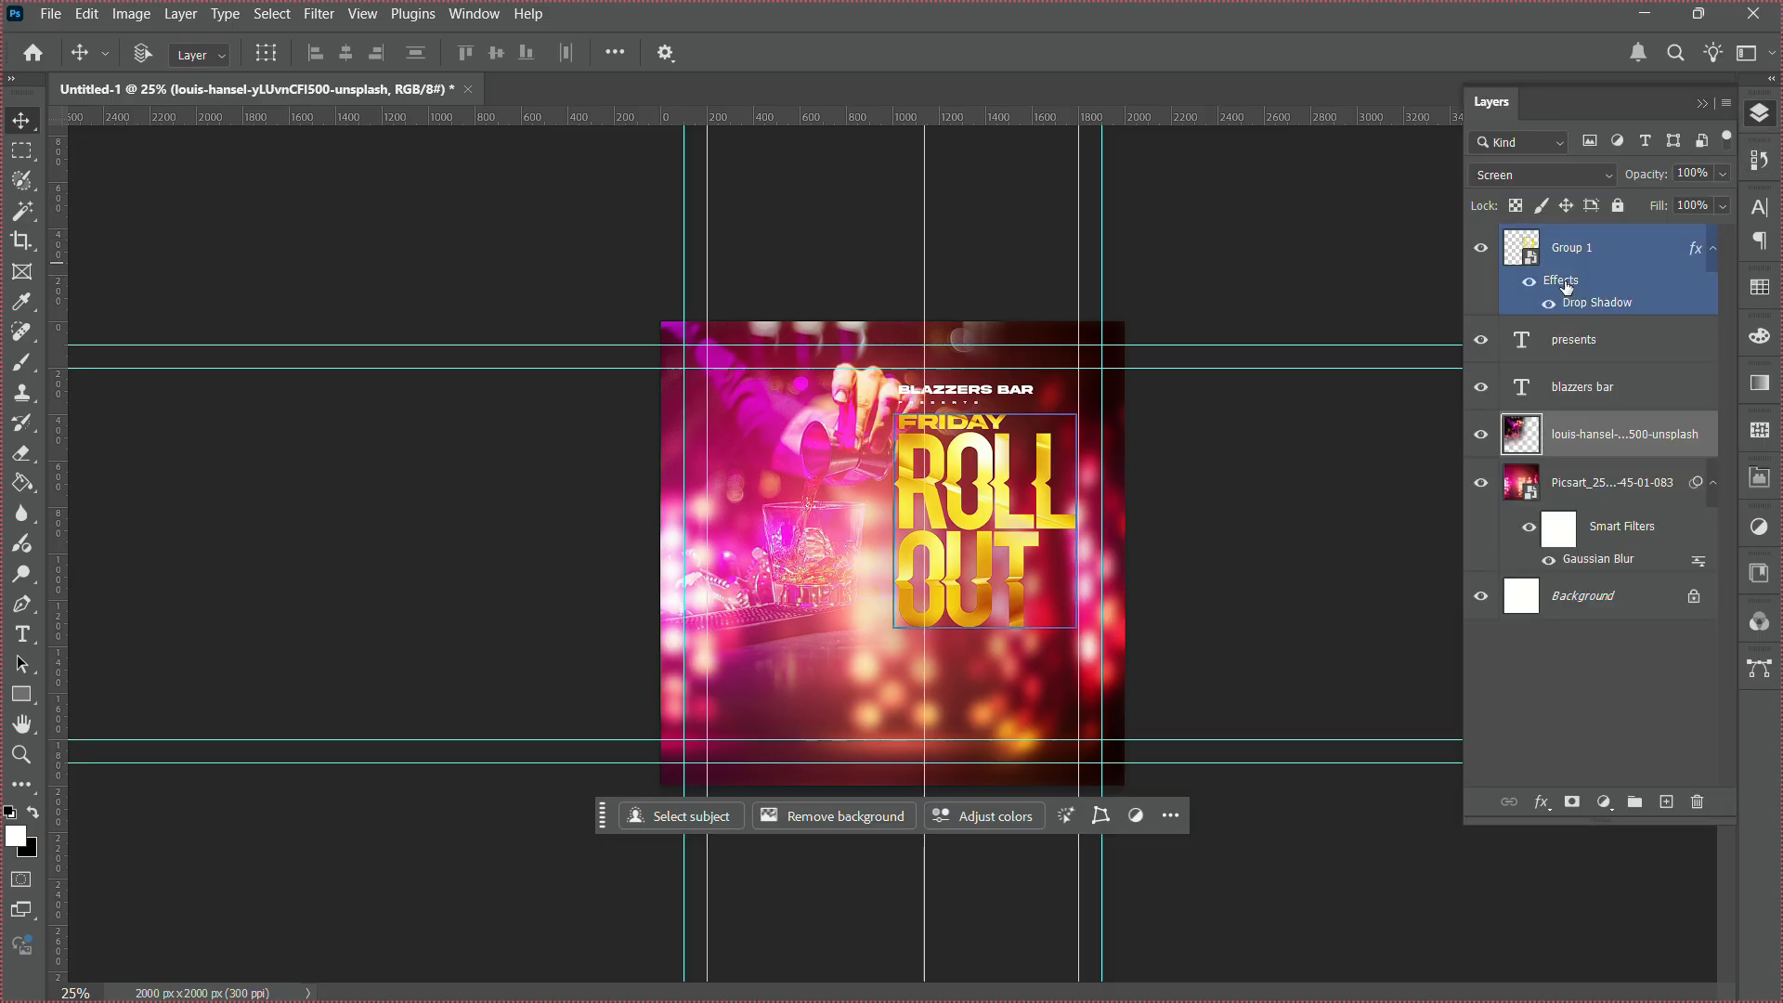
pyautogui.moveTo(1567, 287); pyautogui.dragTo(1592, 349)
pyautogui.click(1592, 352)
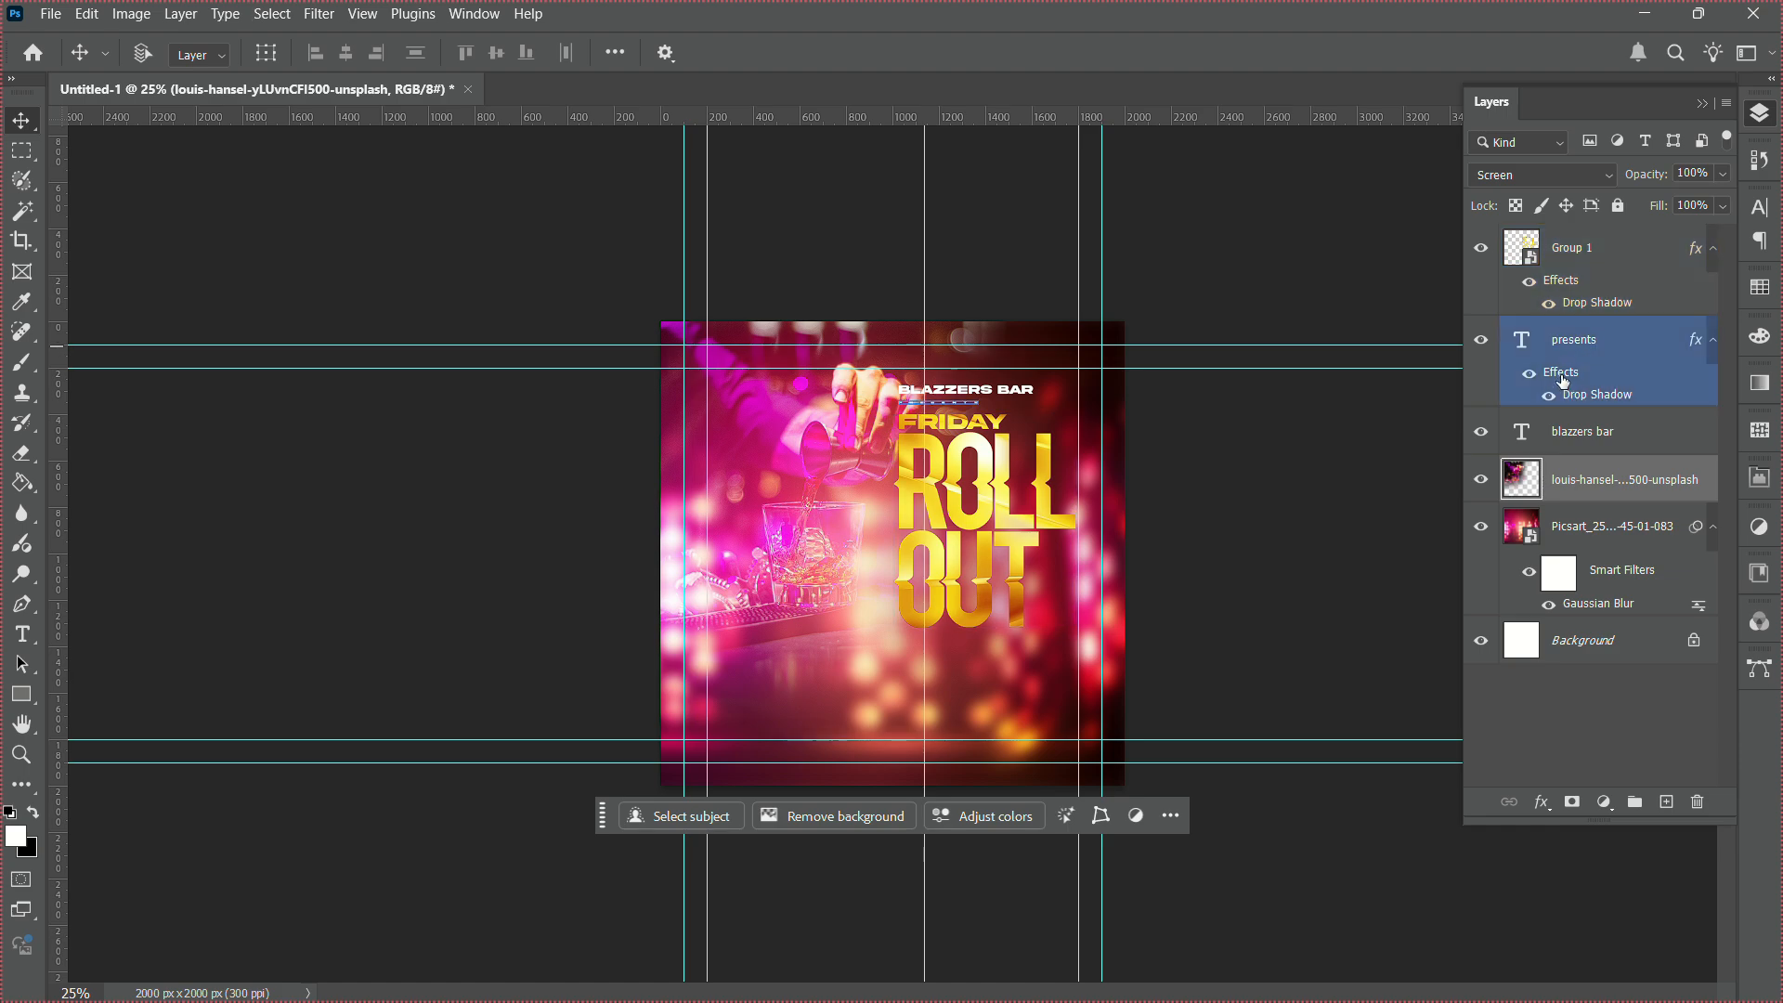
pyautogui.moveTo(1563, 379); pyautogui.dragTo(1580, 433)
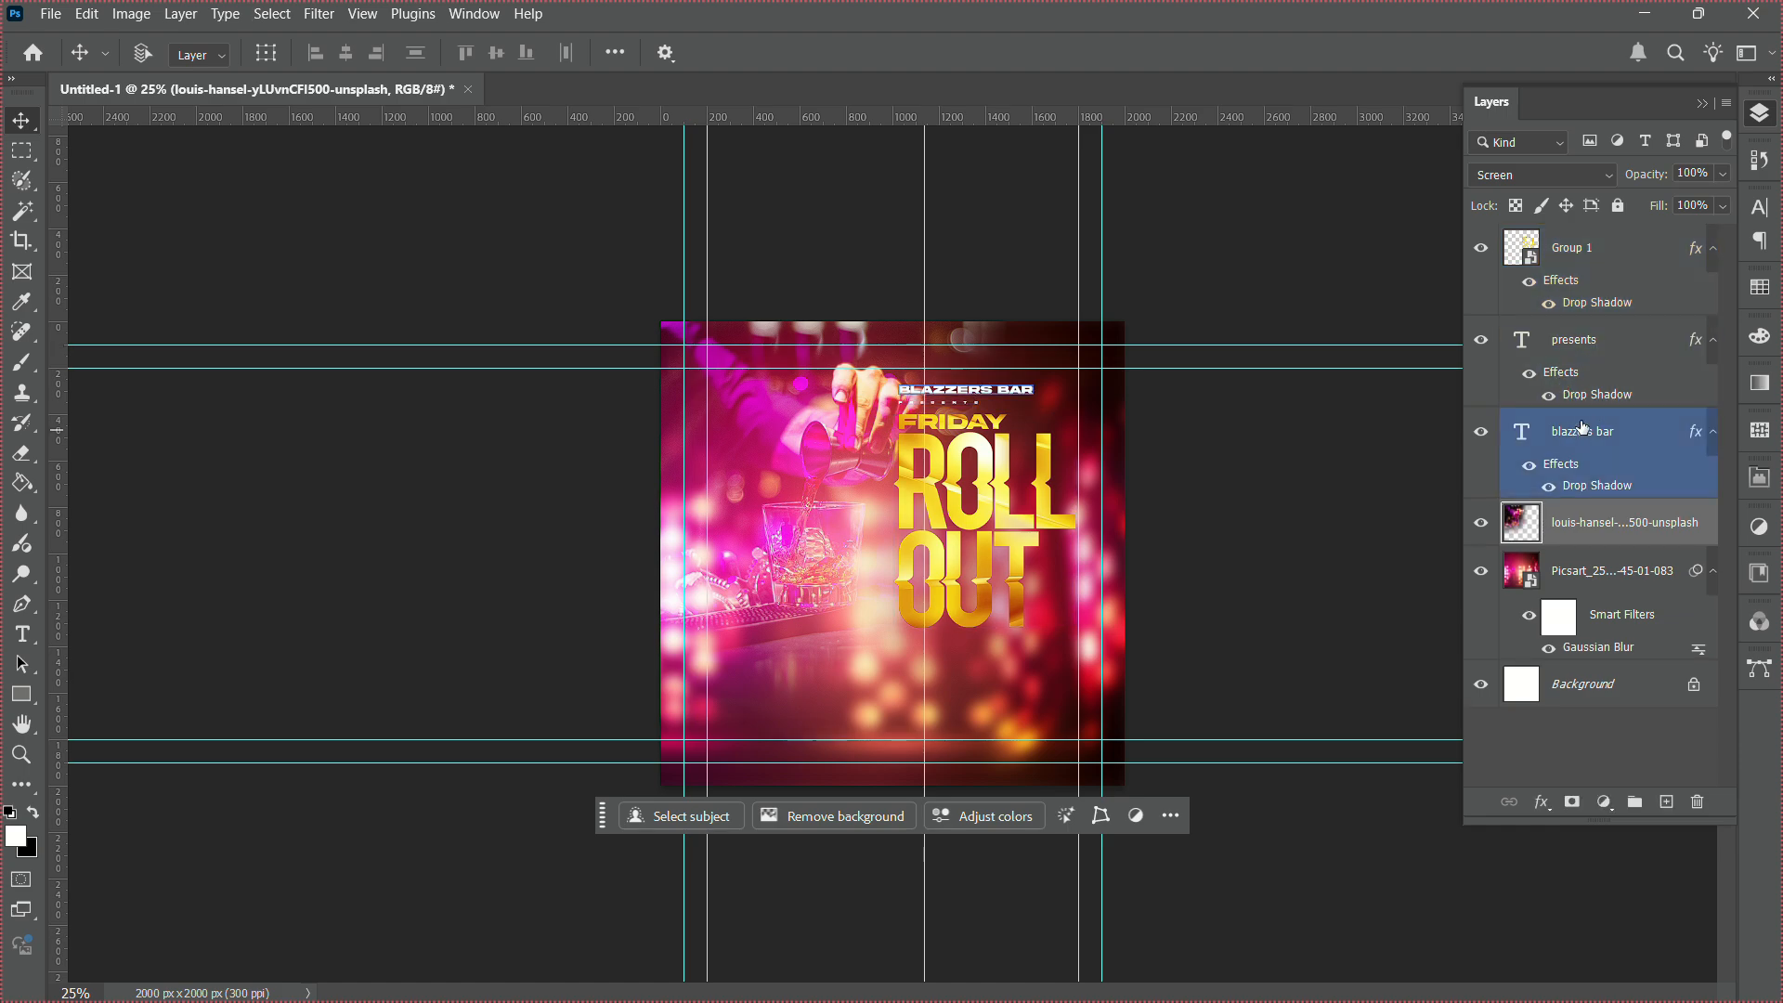
# Group the "presents" and "blazzers bar" text layers and name the group NAME.
pyautogui.click(1580, 341)
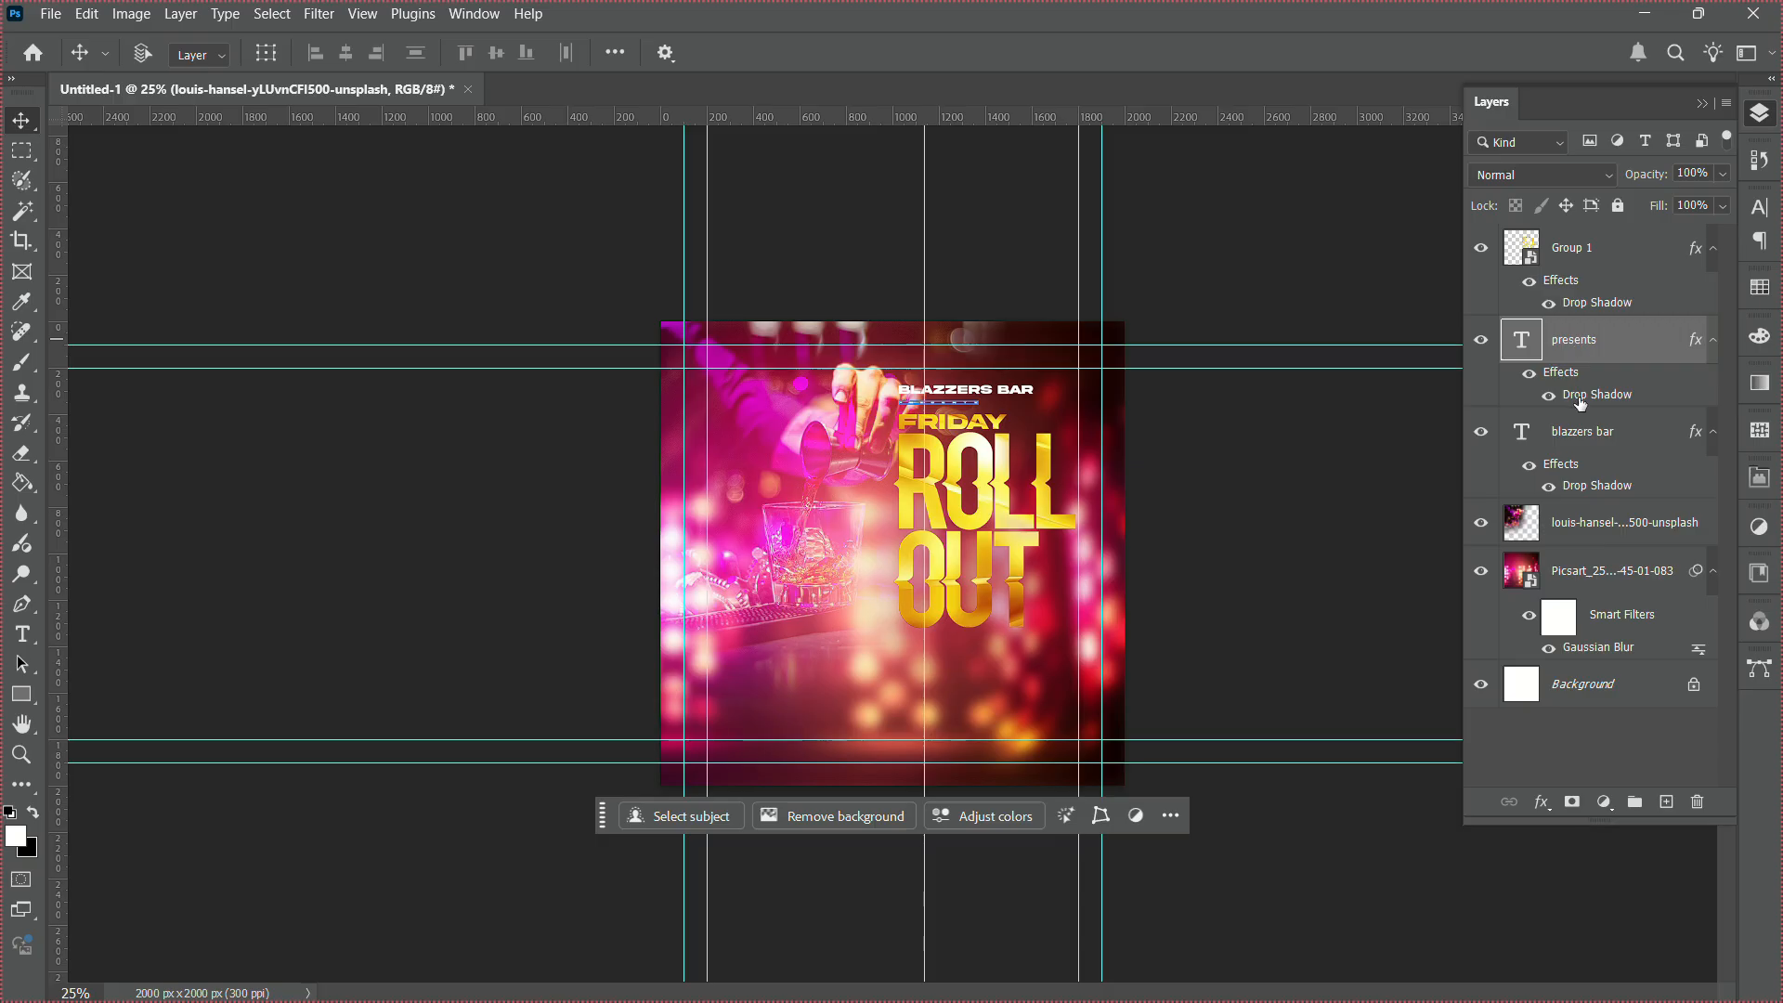
pyautogui.keyDown('shift'); pyautogui.click(1580, 436); pyautogui.keyUp('shift')
pyautogui.hotkey('ctrl', 'g')
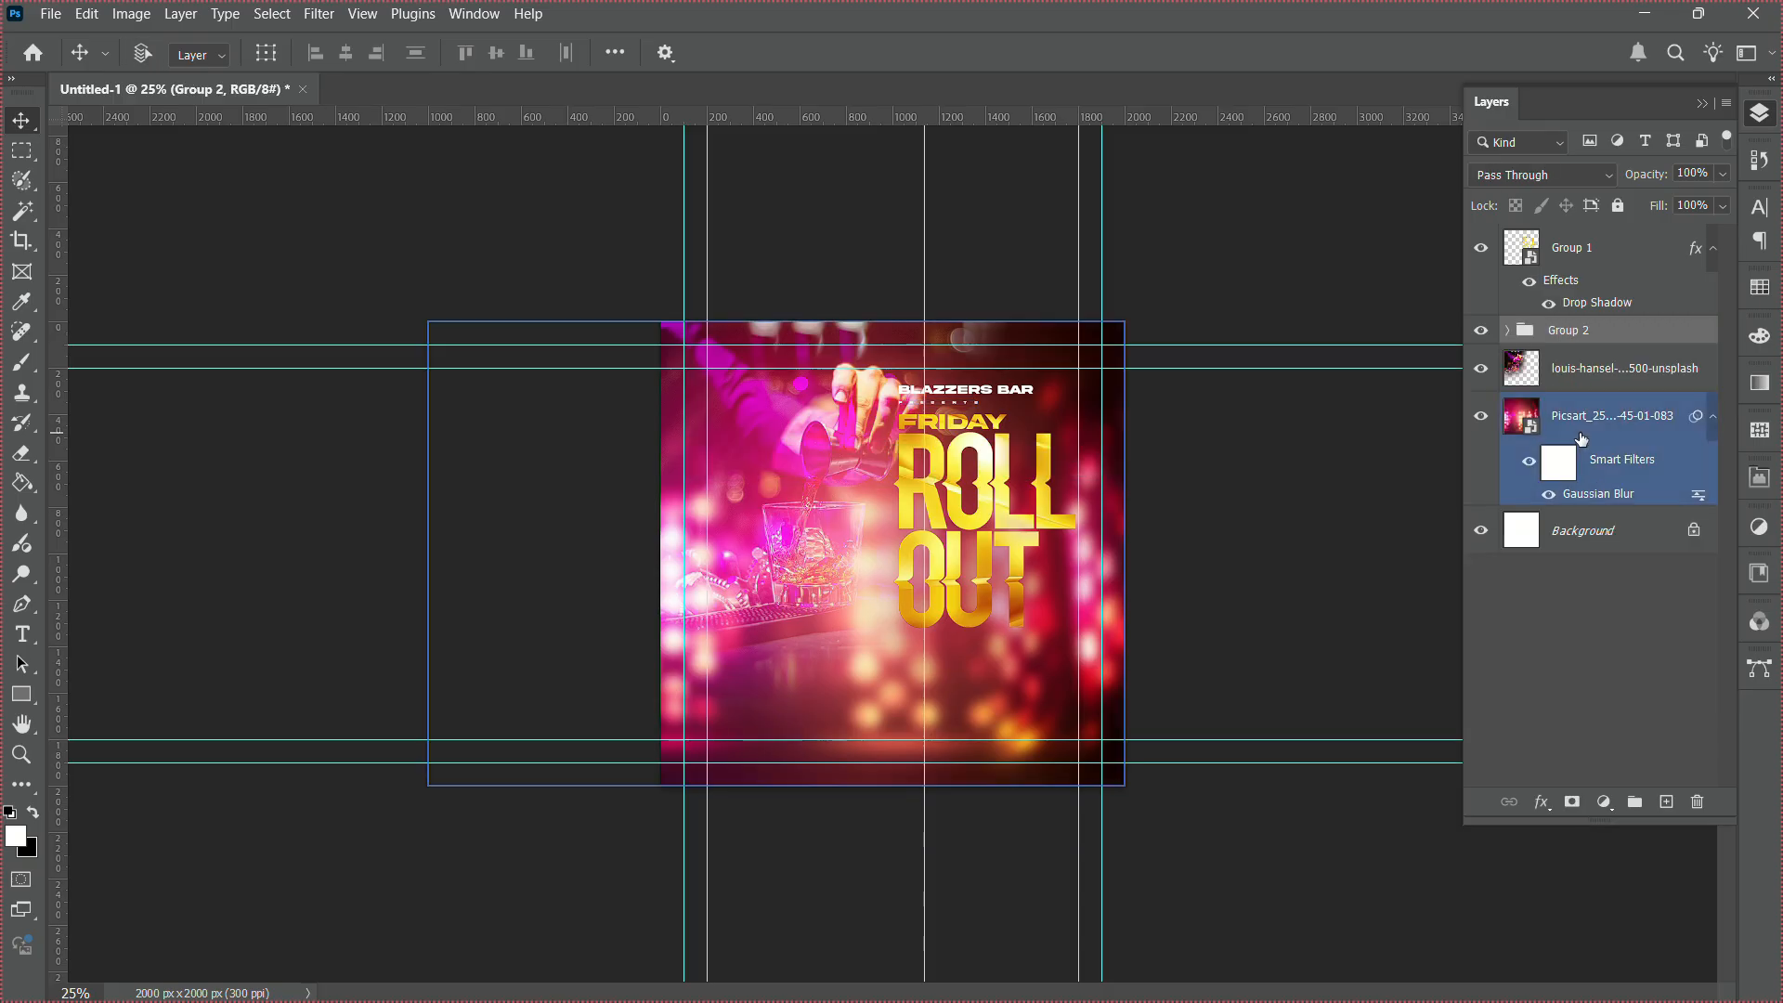
pyautogui.doubleClick(1569, 330)
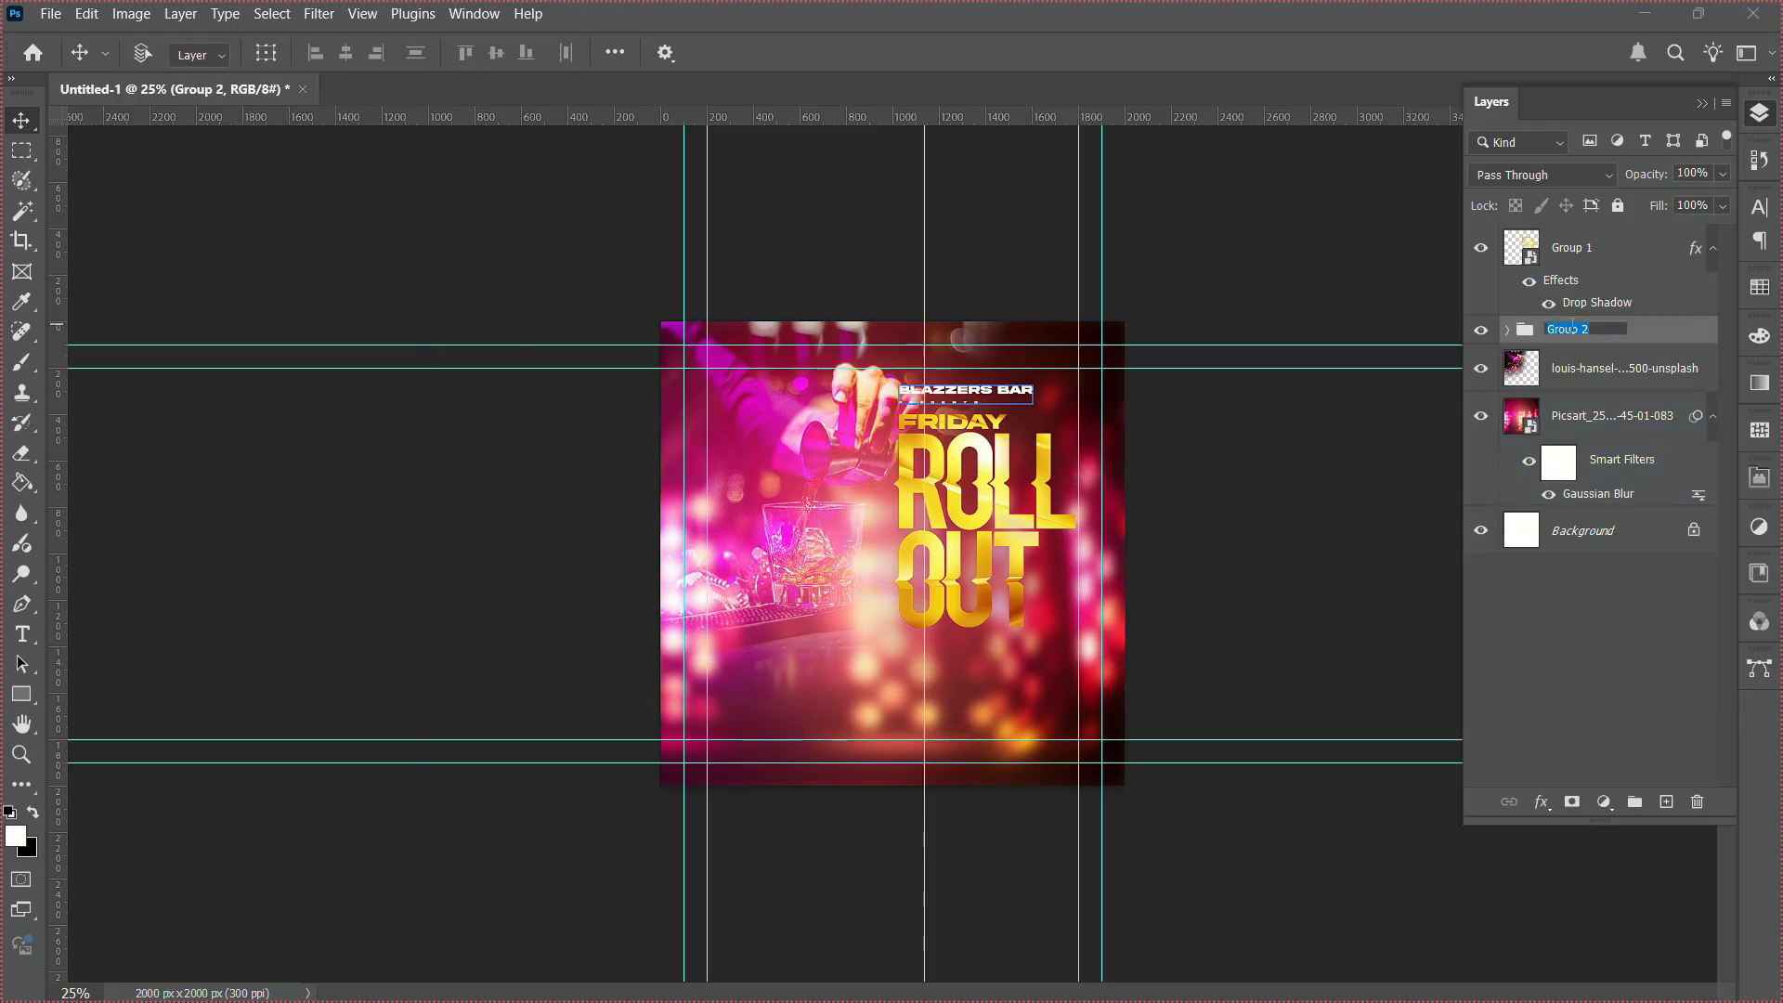
pyautogui.write('NAME')
pyautogui.press('Return')
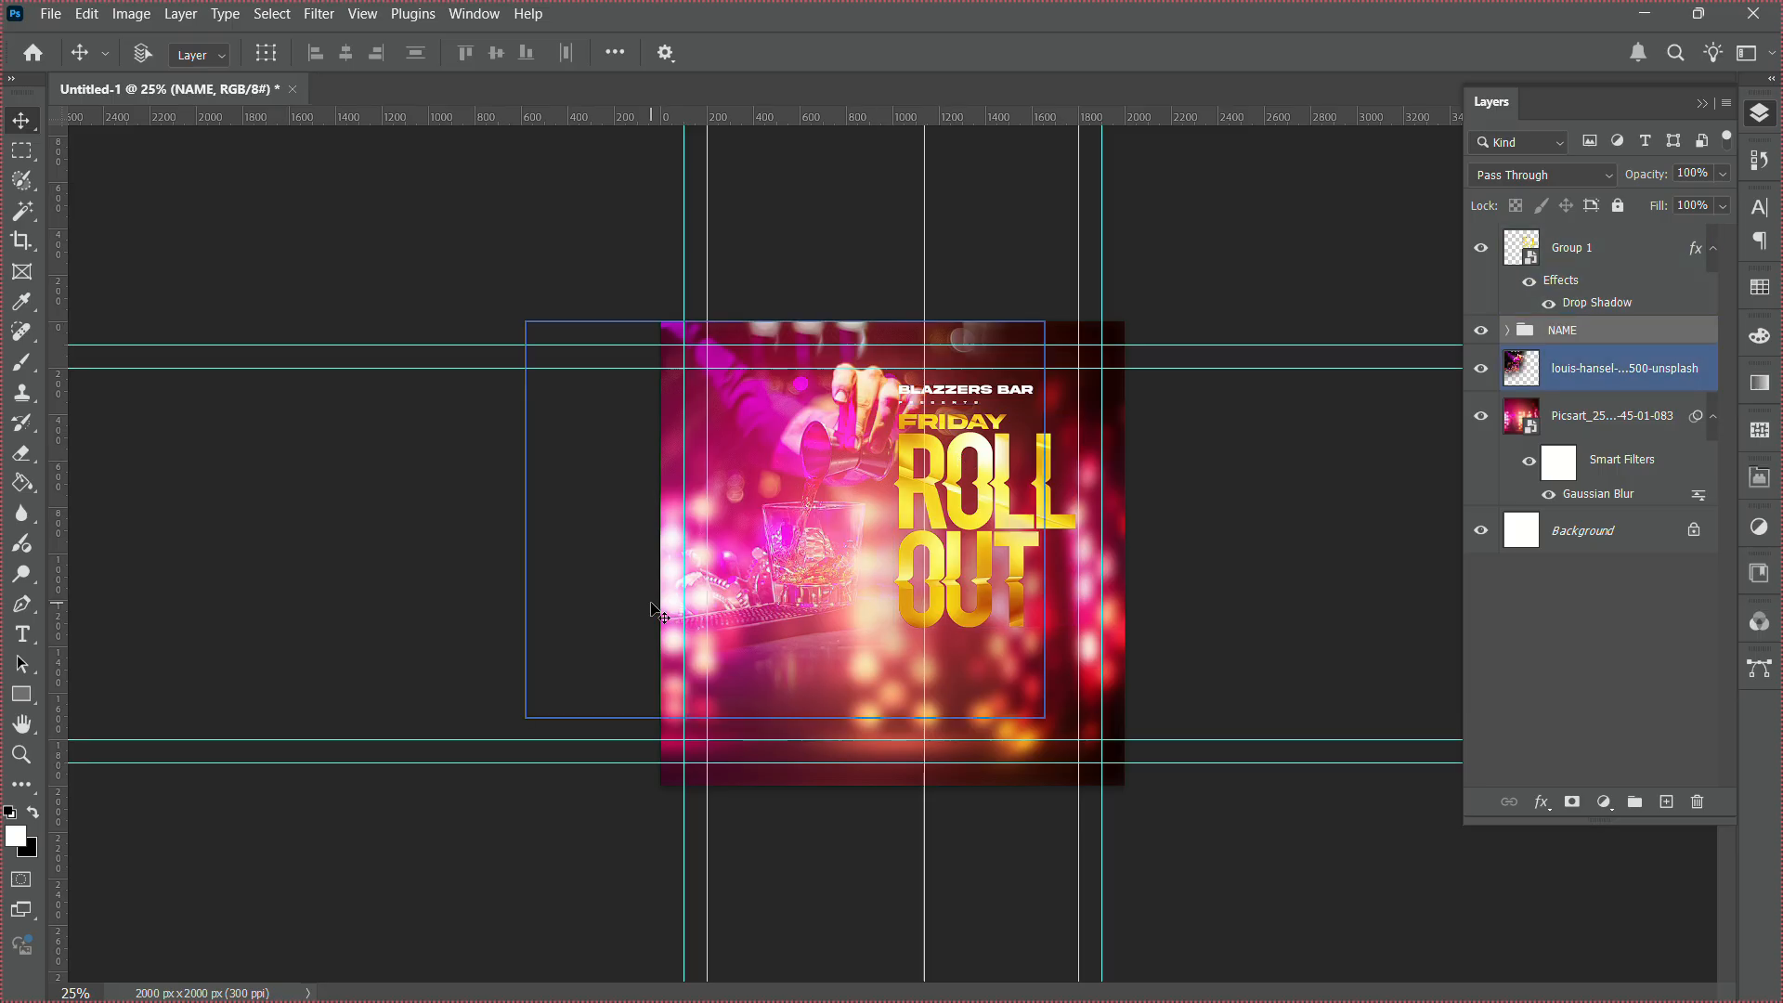
# Add a new text line reading PARTY just below the word OUT.
pyautogui.click(22, 755)
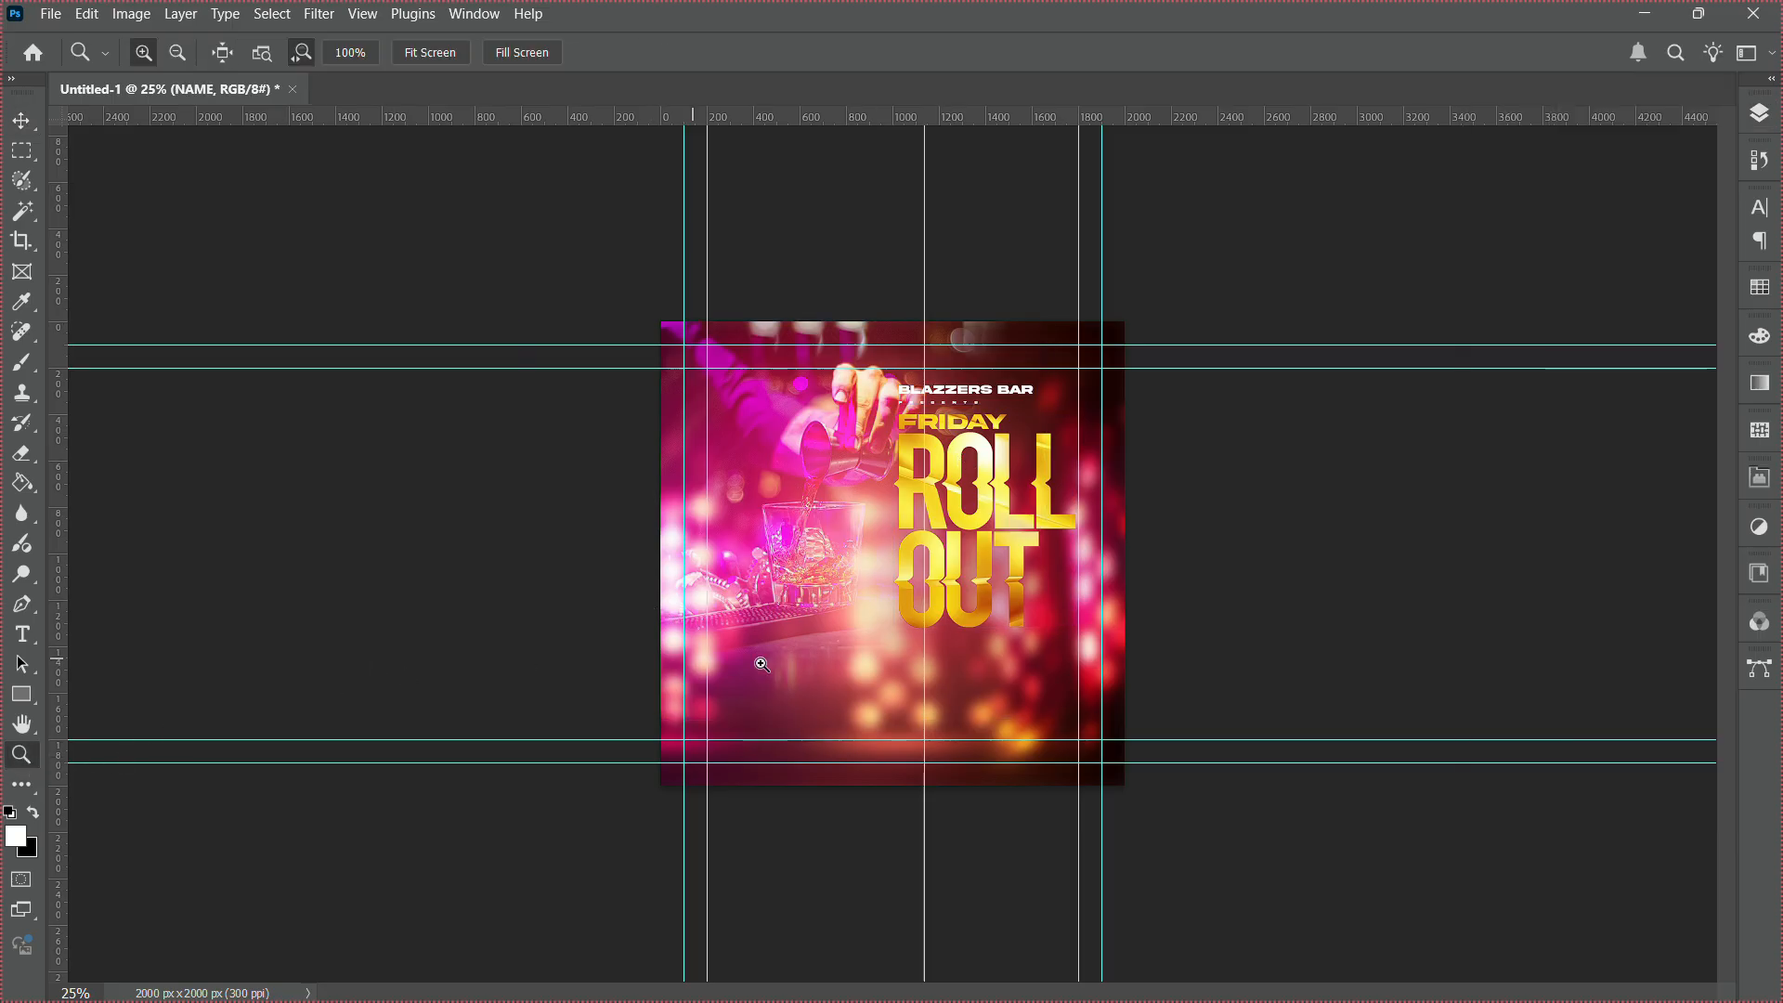
pyautogui.click(1070, 556)
pyautogui.click(1070, 555)
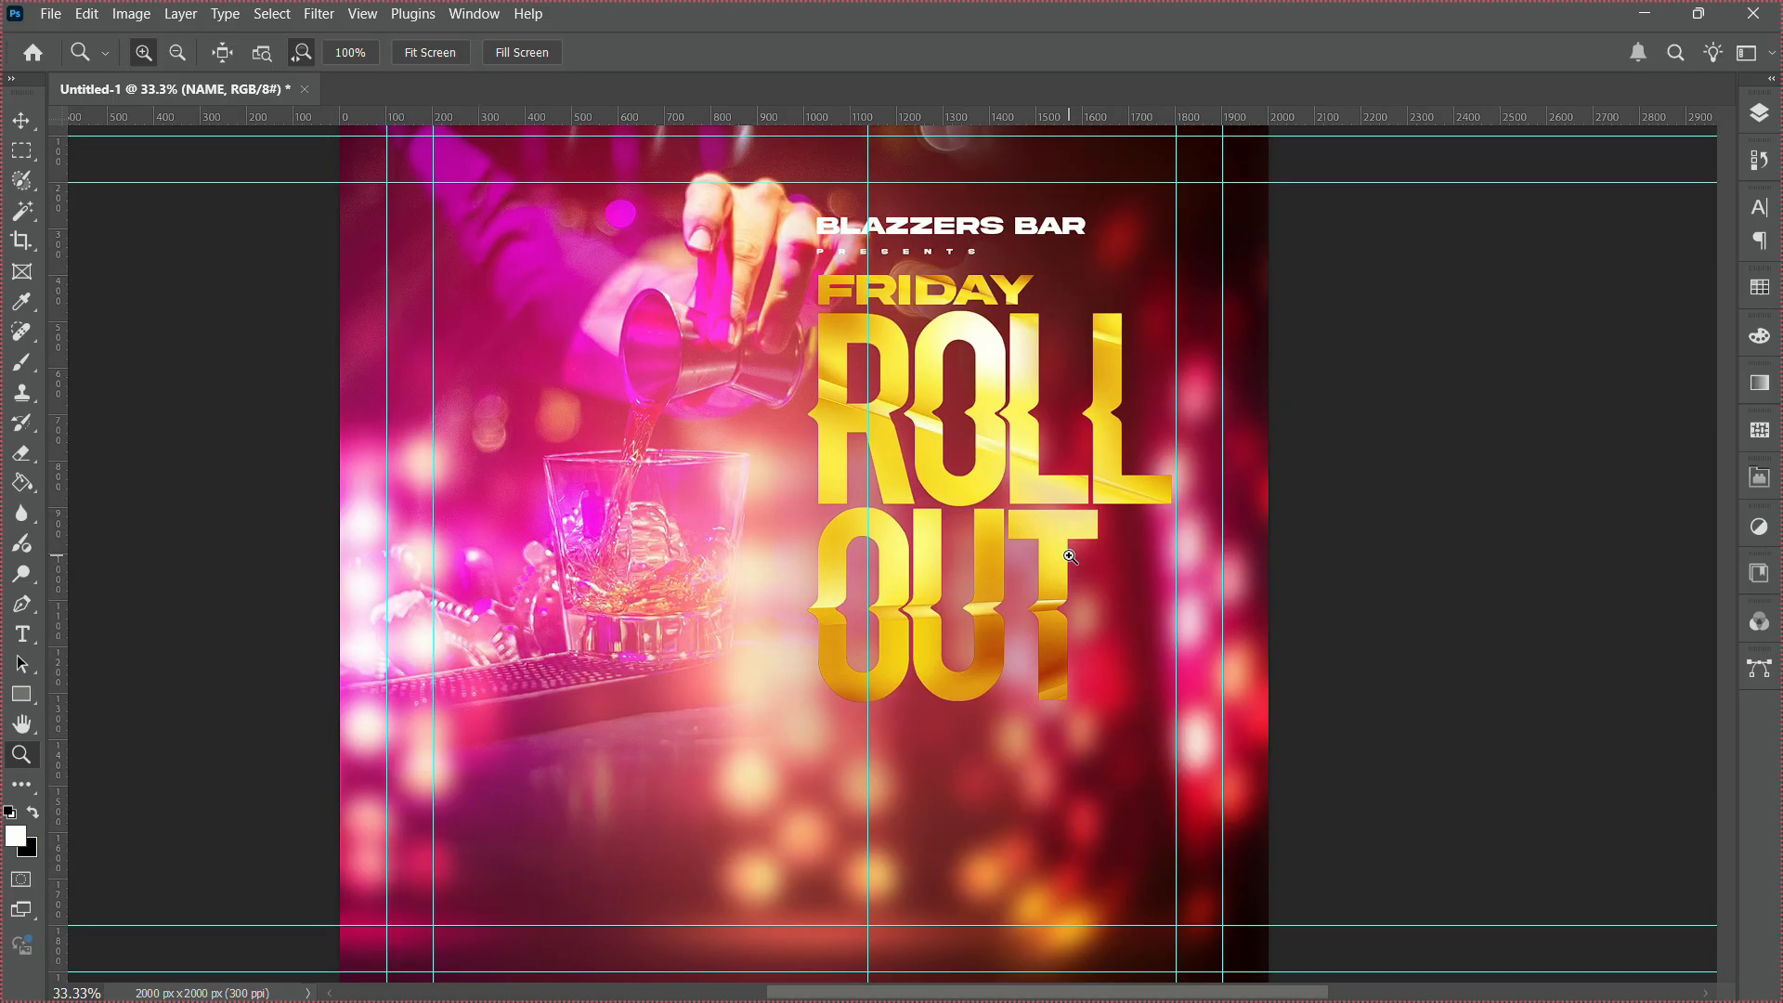
pyautogui.click(1023, 617)
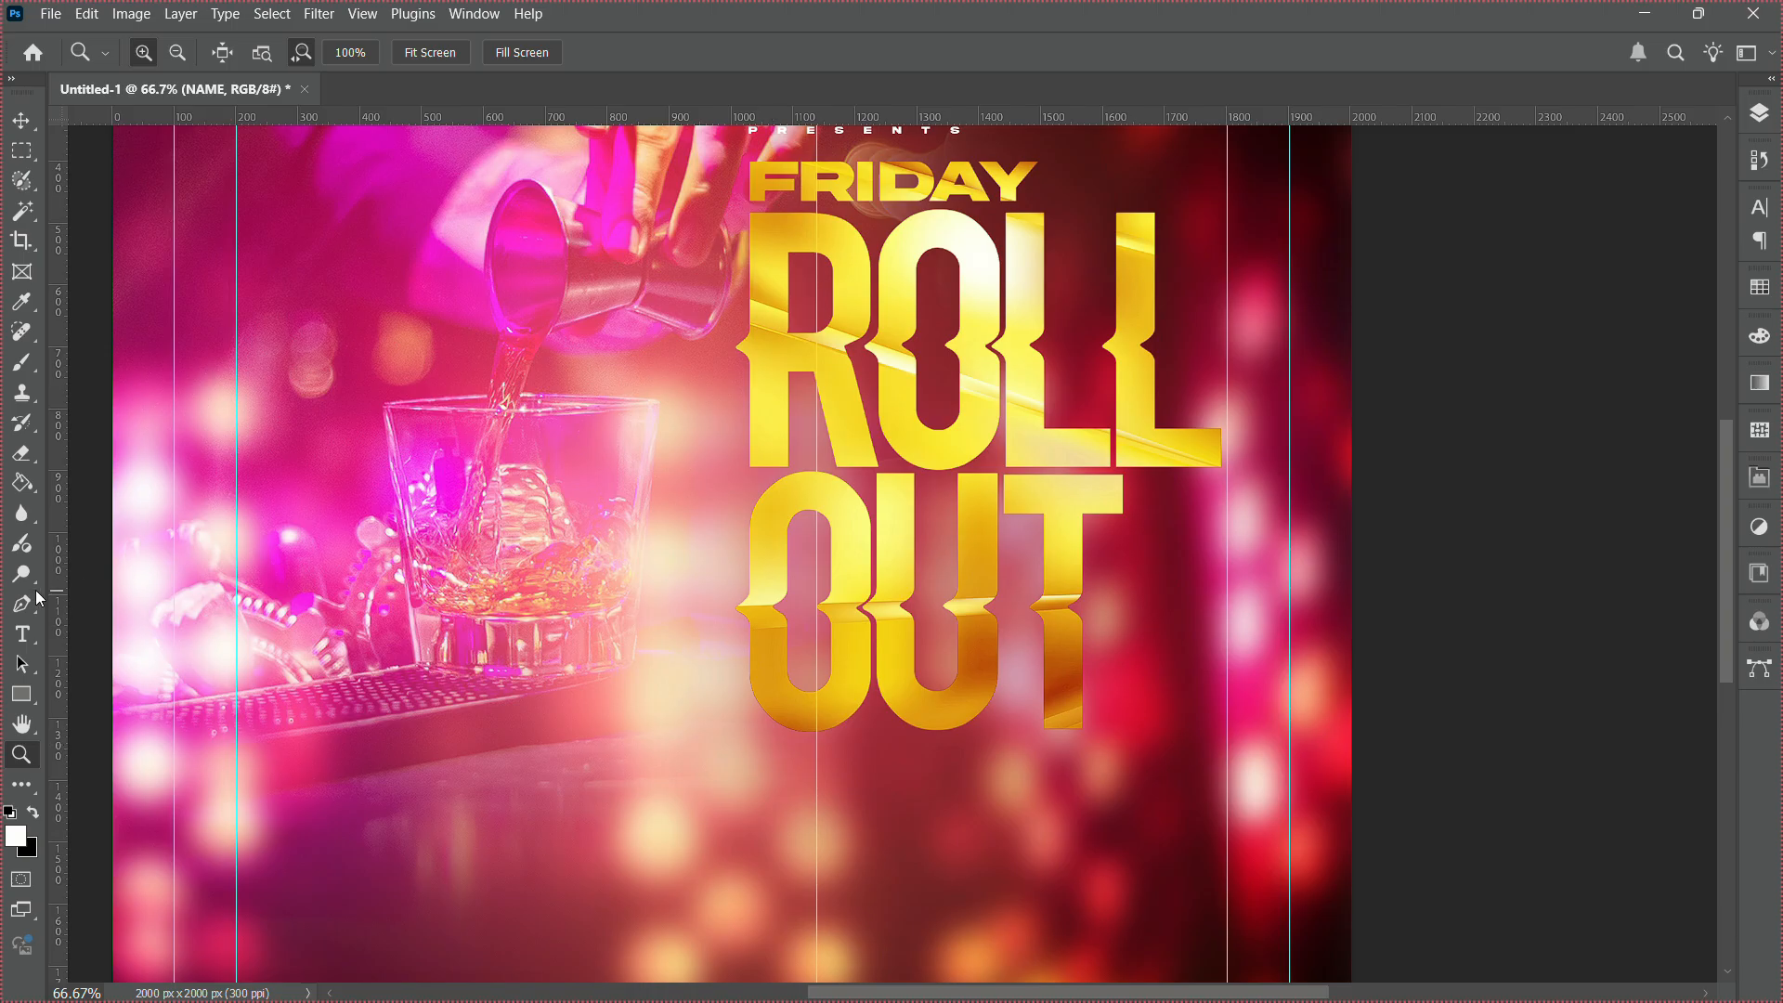
pyautogui.click(22, 634)
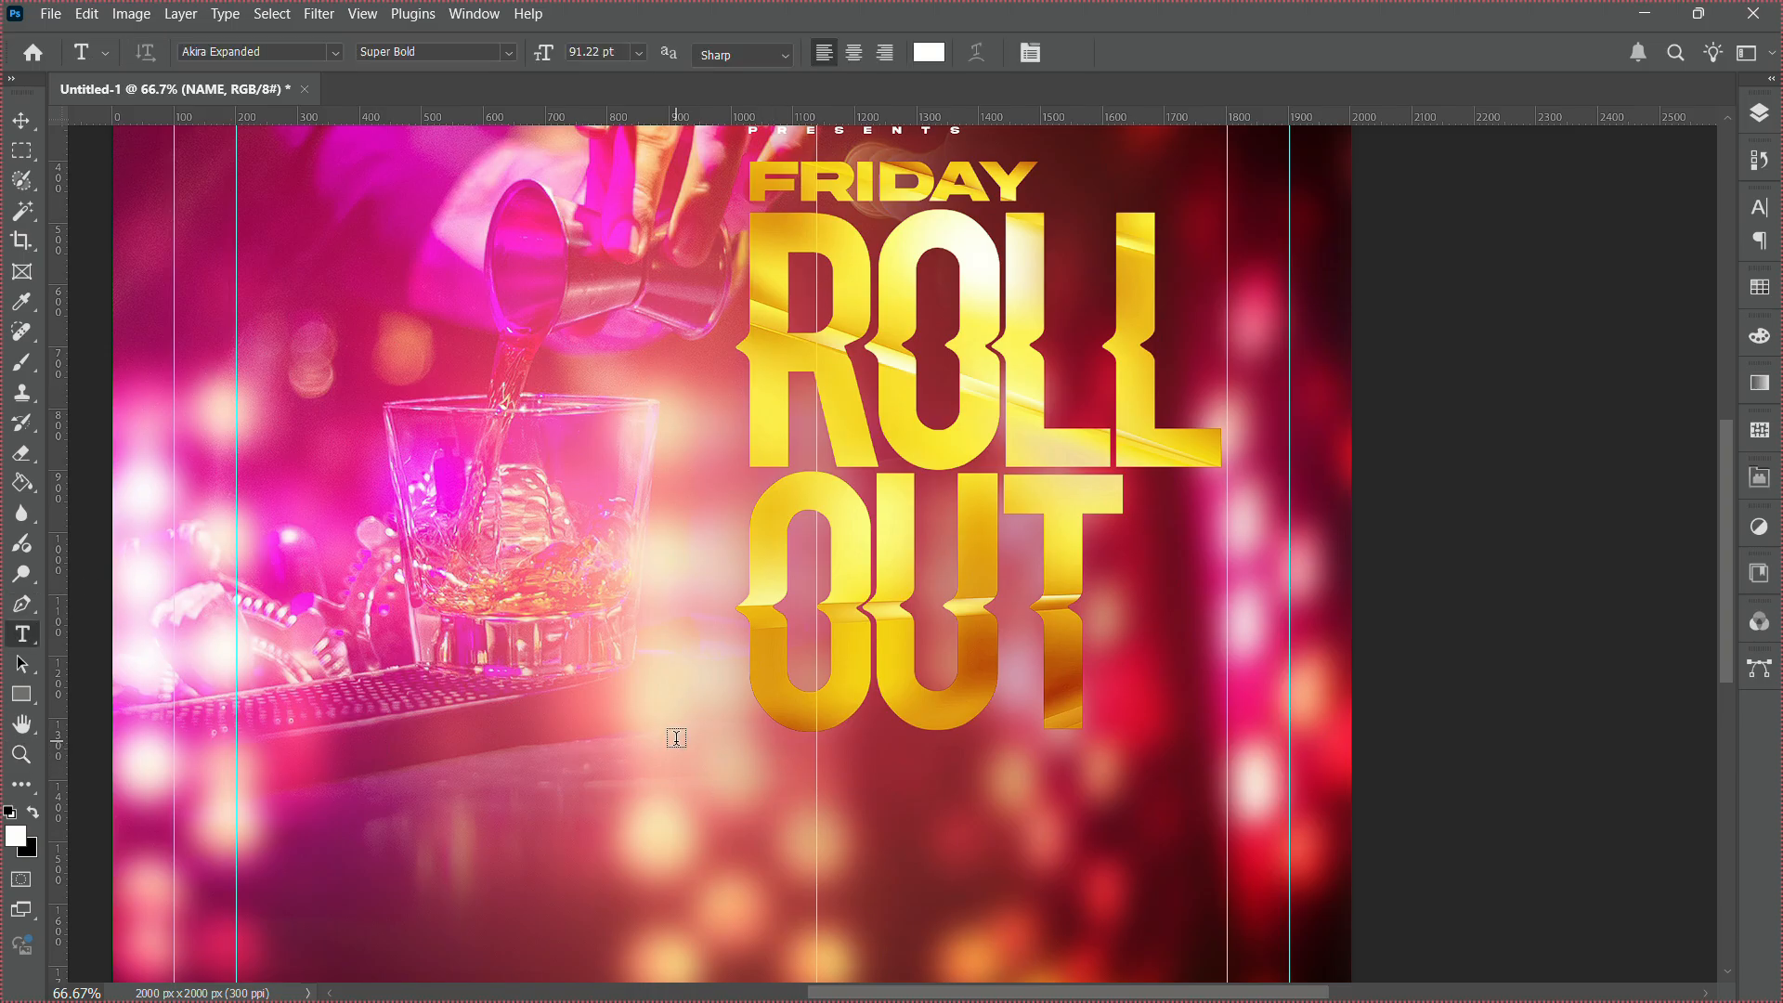
pyautogui.click(672, 781)
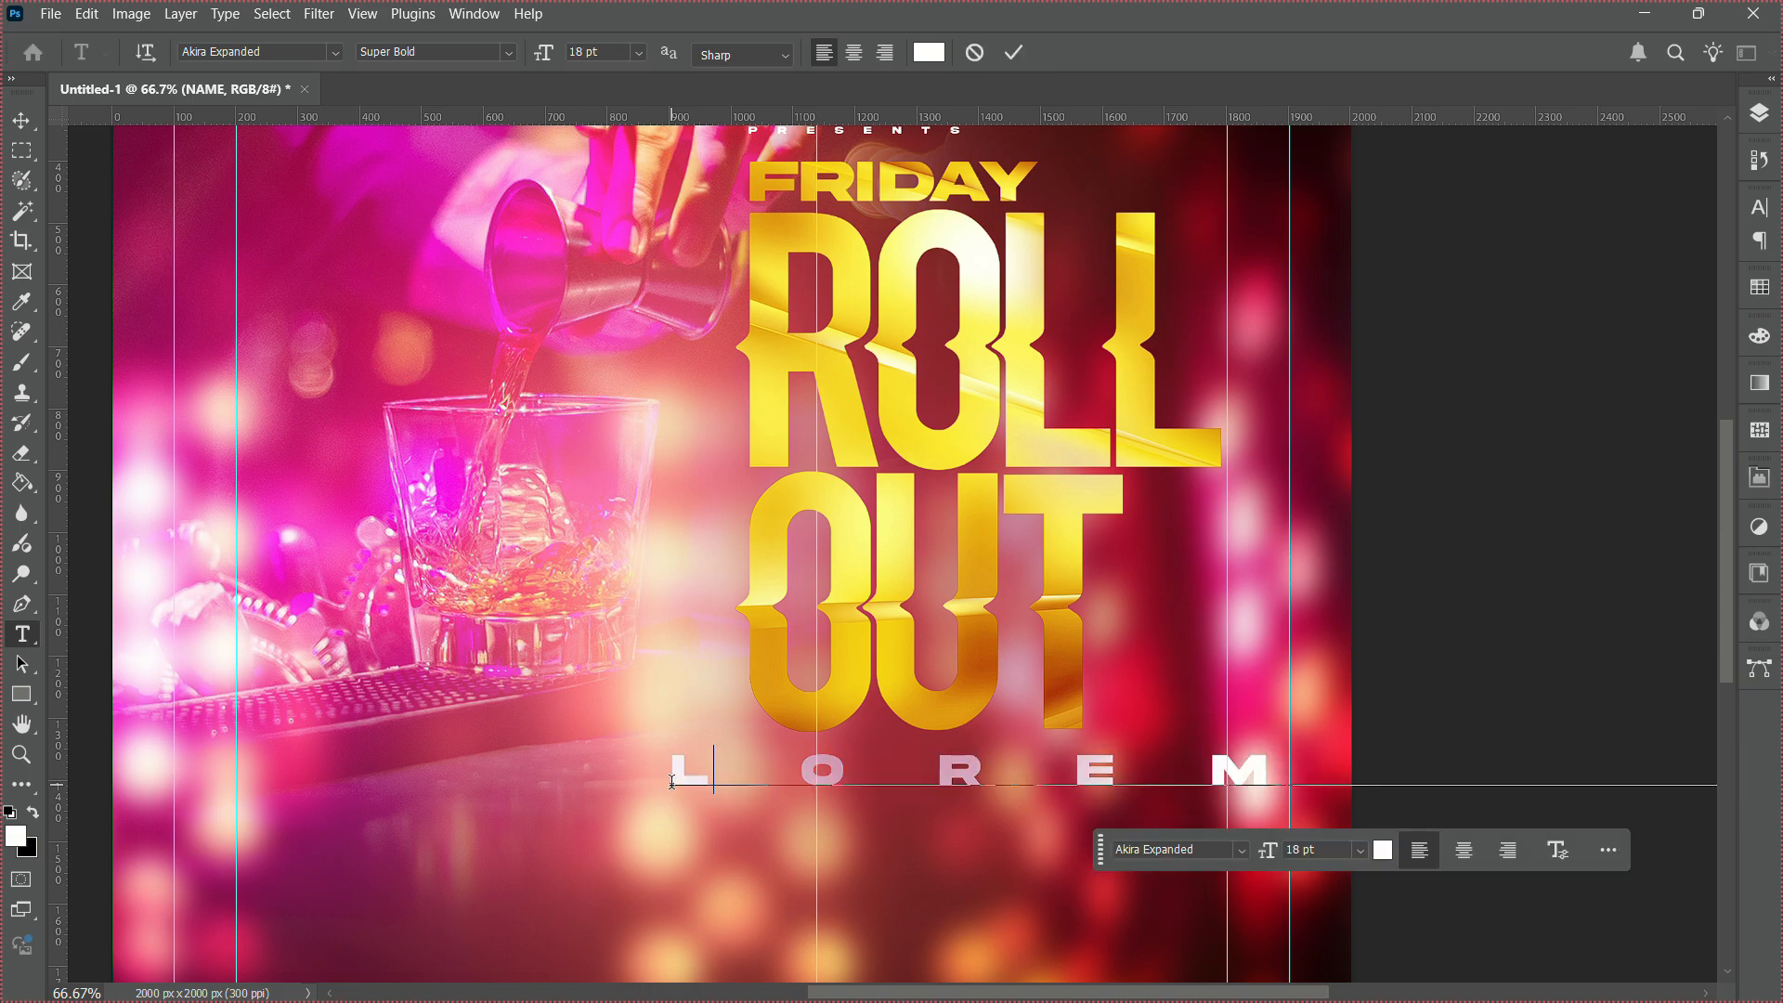
pyautogui.write('P')
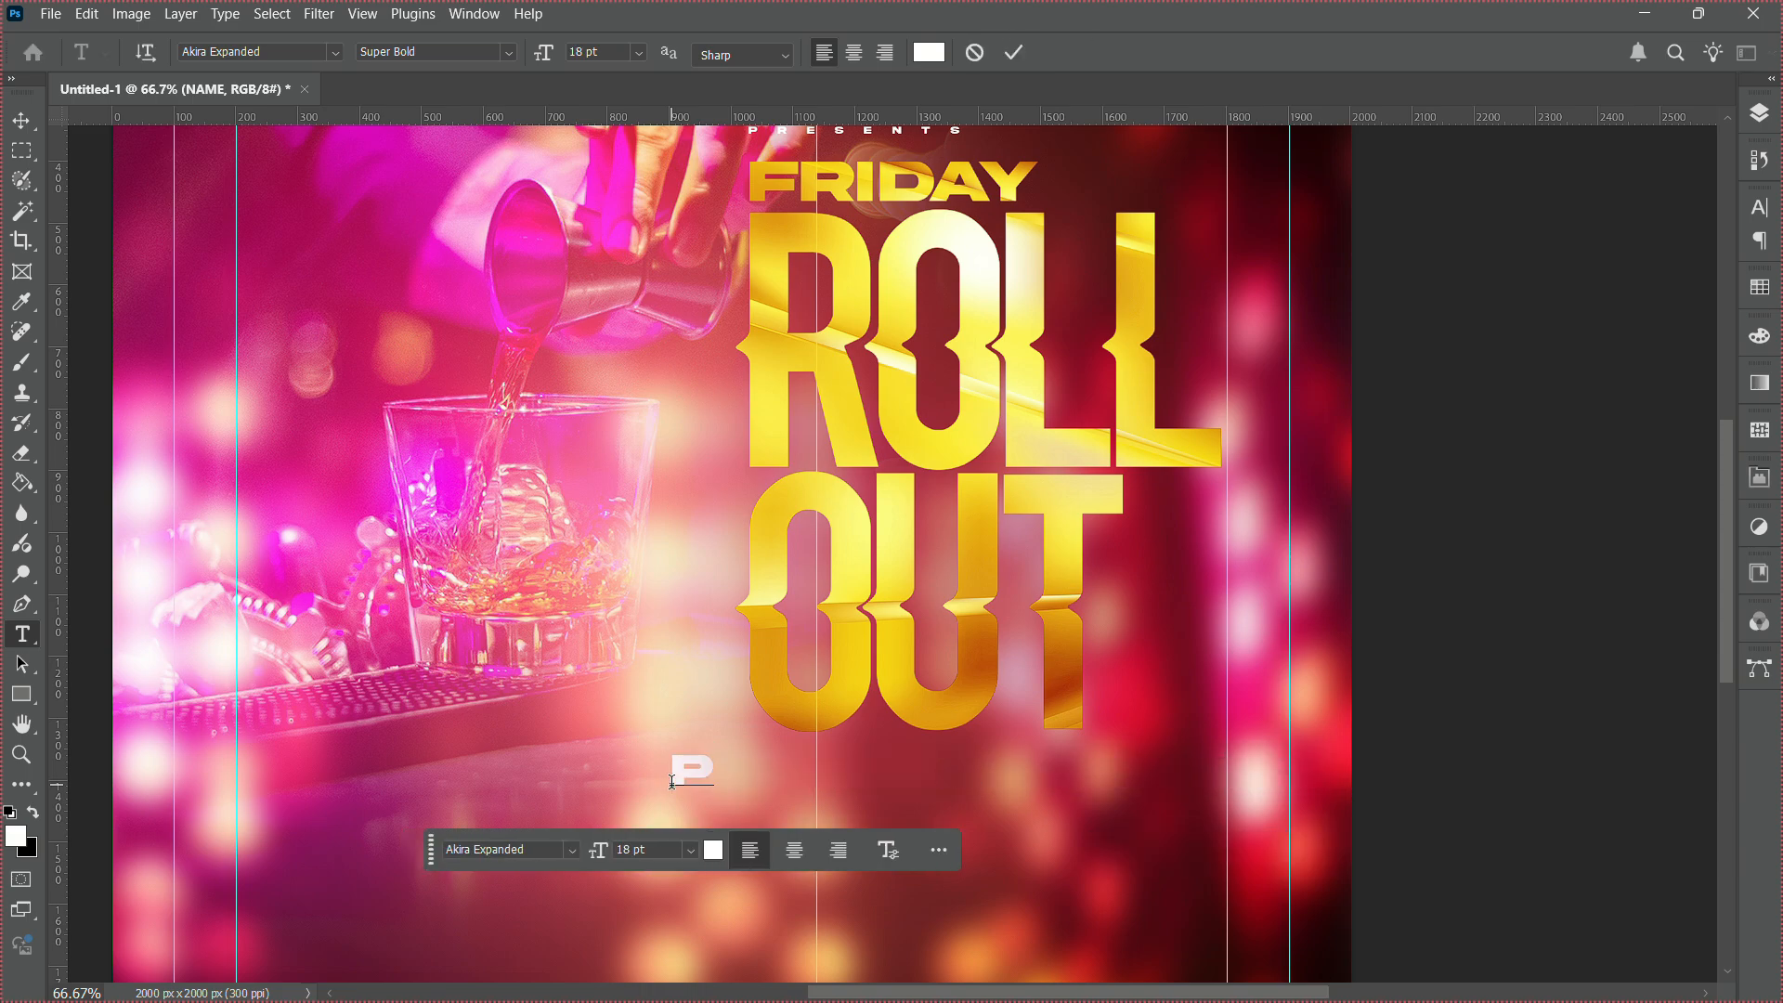
pyautogui.write('ARTY')
# Set the PARTY text's tracking to 0 and its font to Autograf PERSONAL USE ONLY Regular.
pyautogui.hotkey('ctrl', 'a')
pyautogui.click(1761, 207)
pyautogui.click(1721, 292)
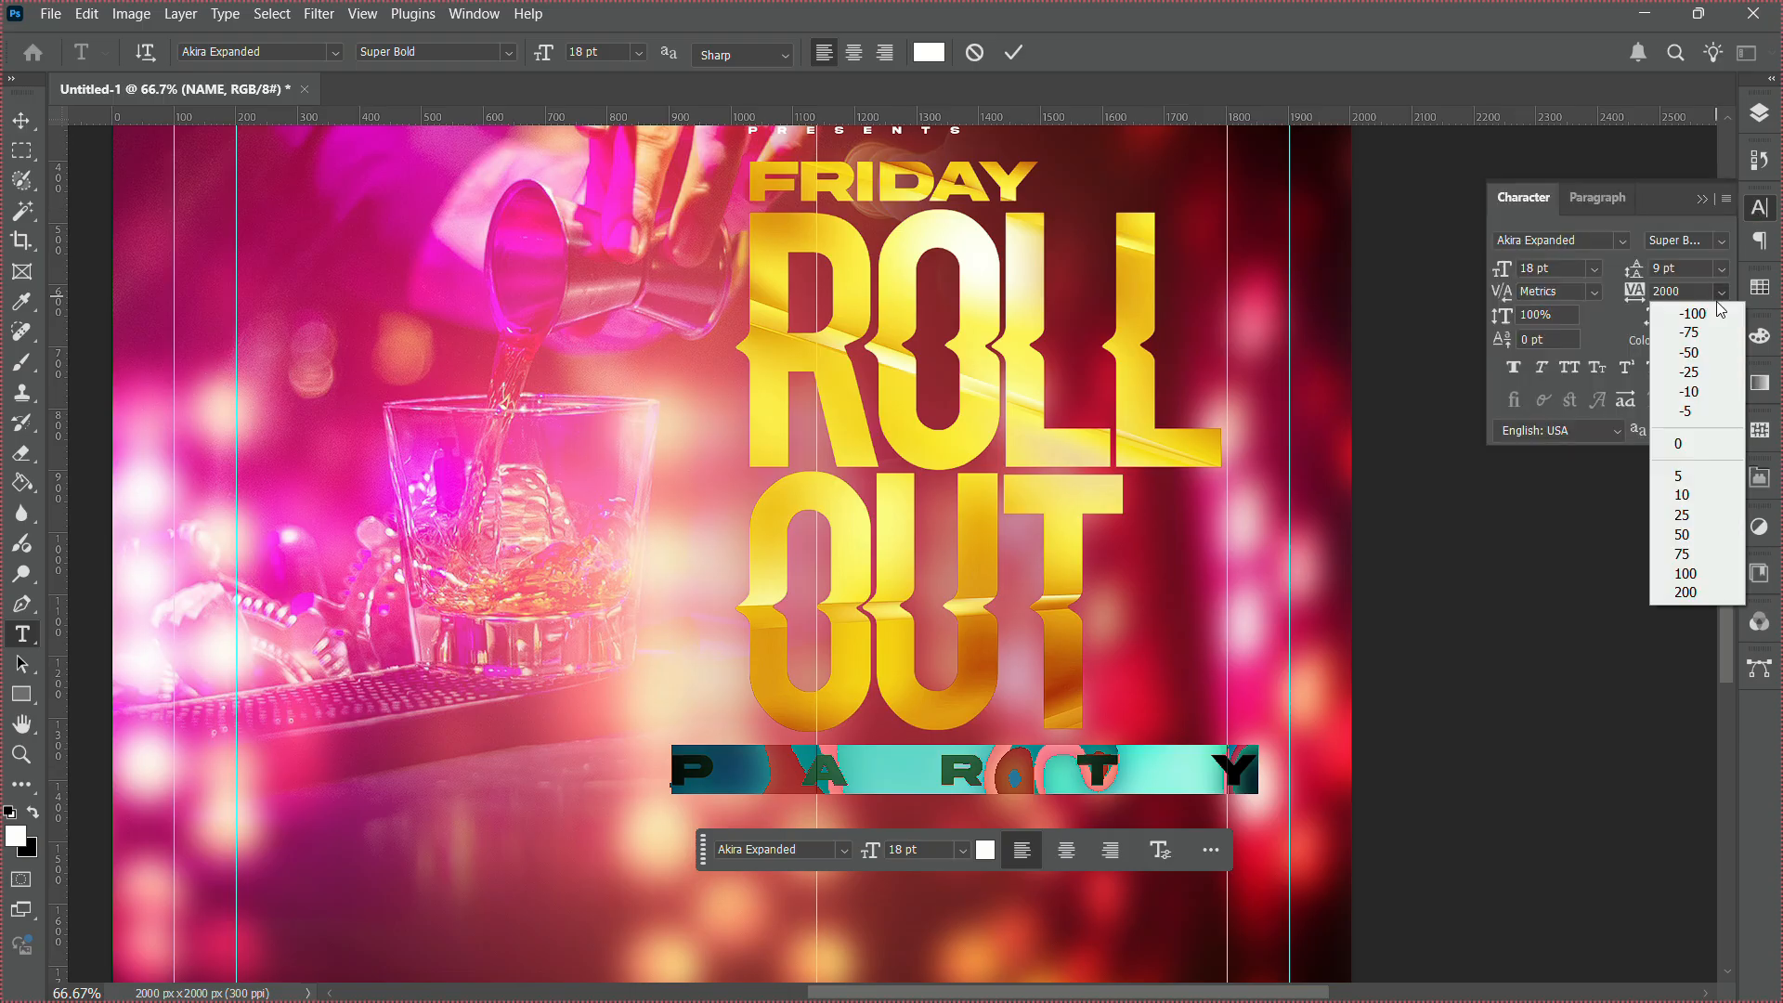
pyautogui.click(1685, 442)
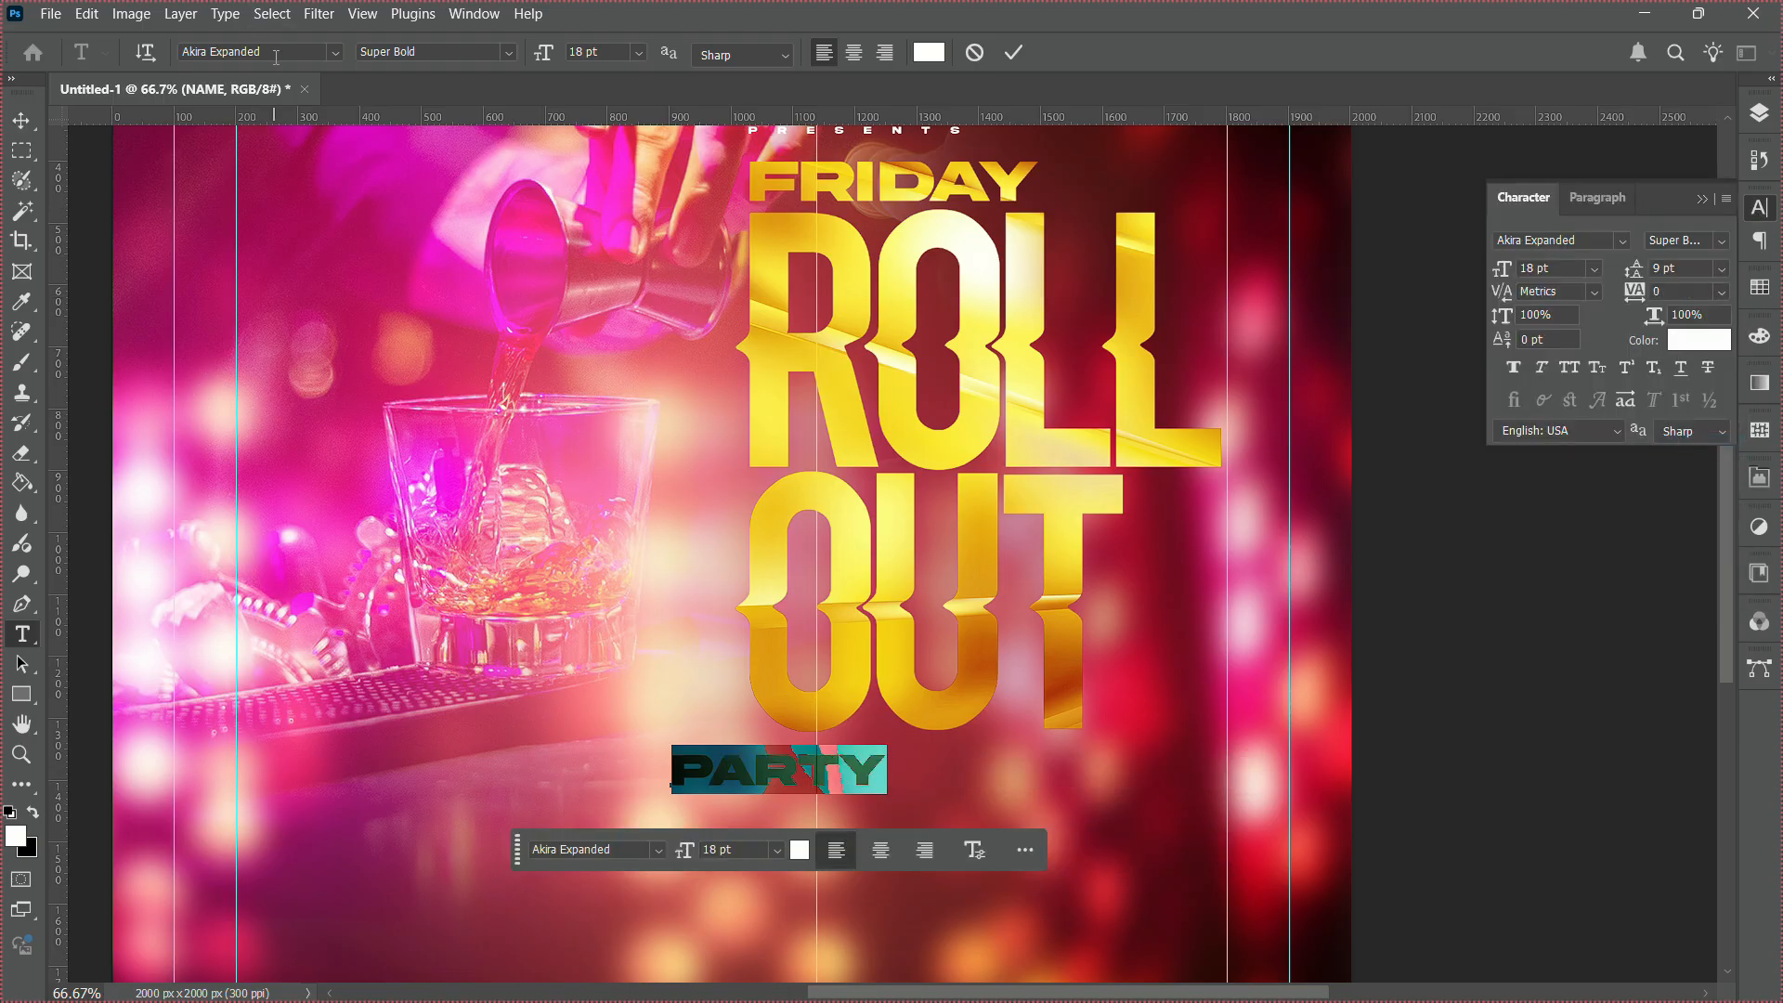
pyautogui.click(276, 57)
pyautogui.write('autograf')
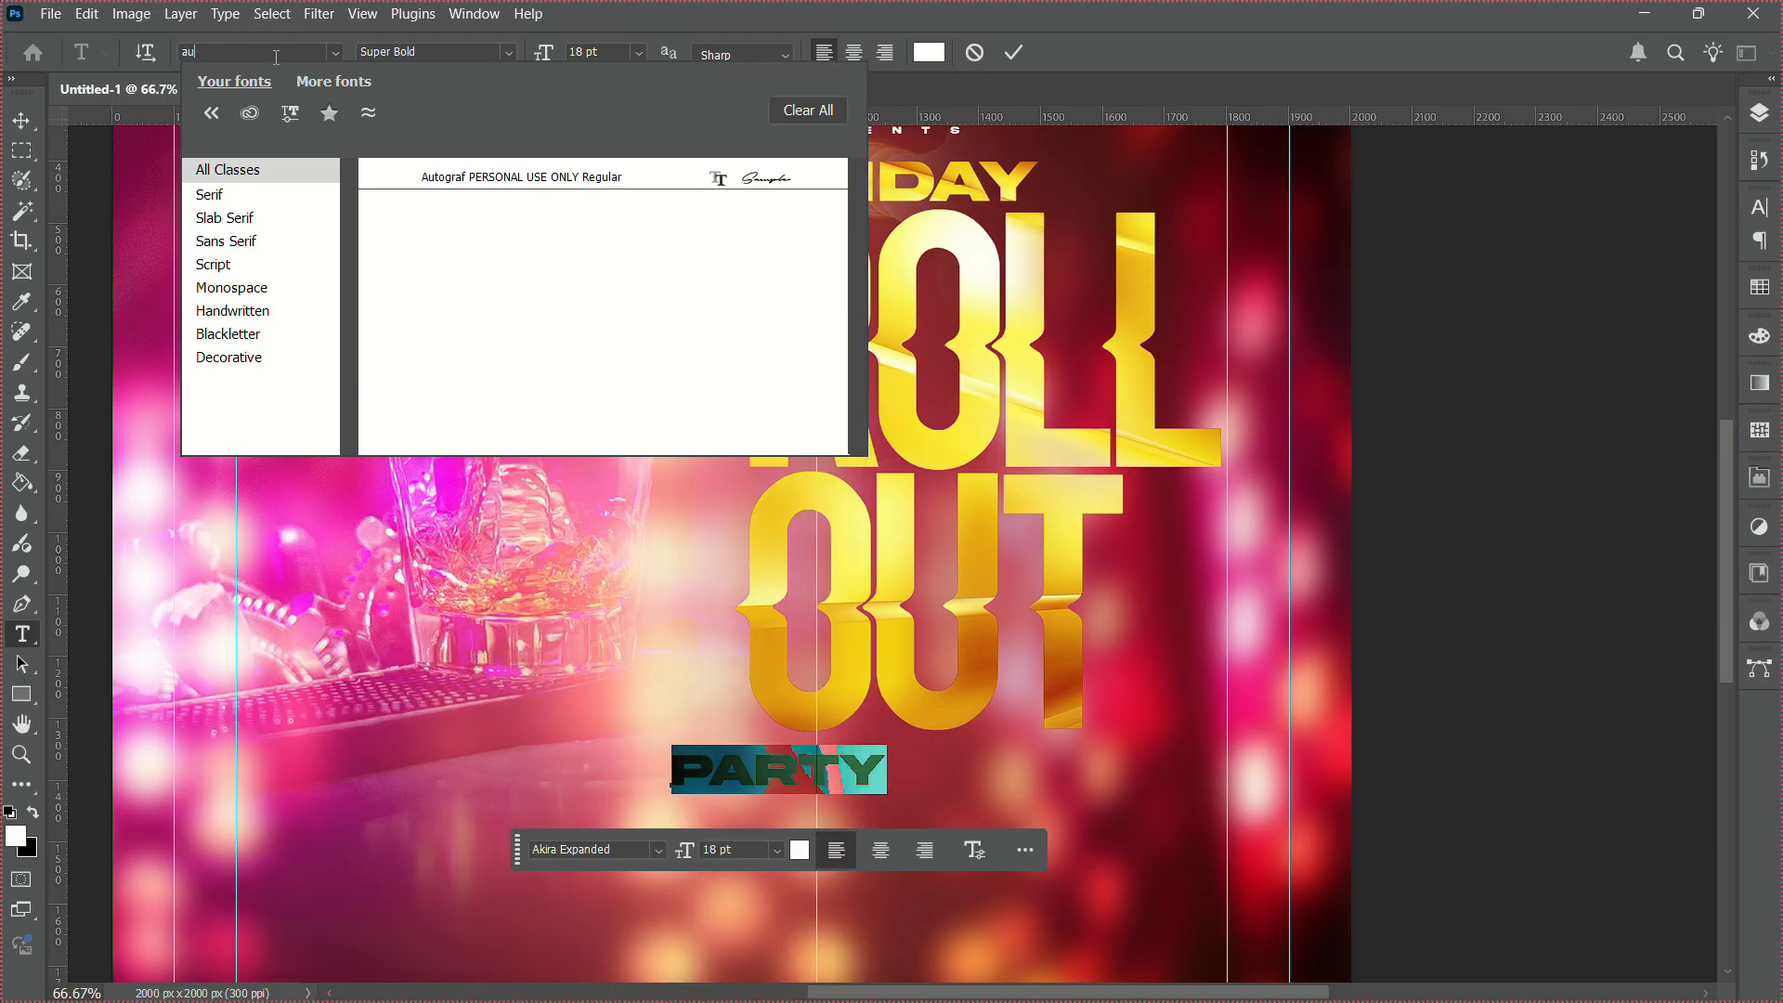
pyautogui.click(470, 180)
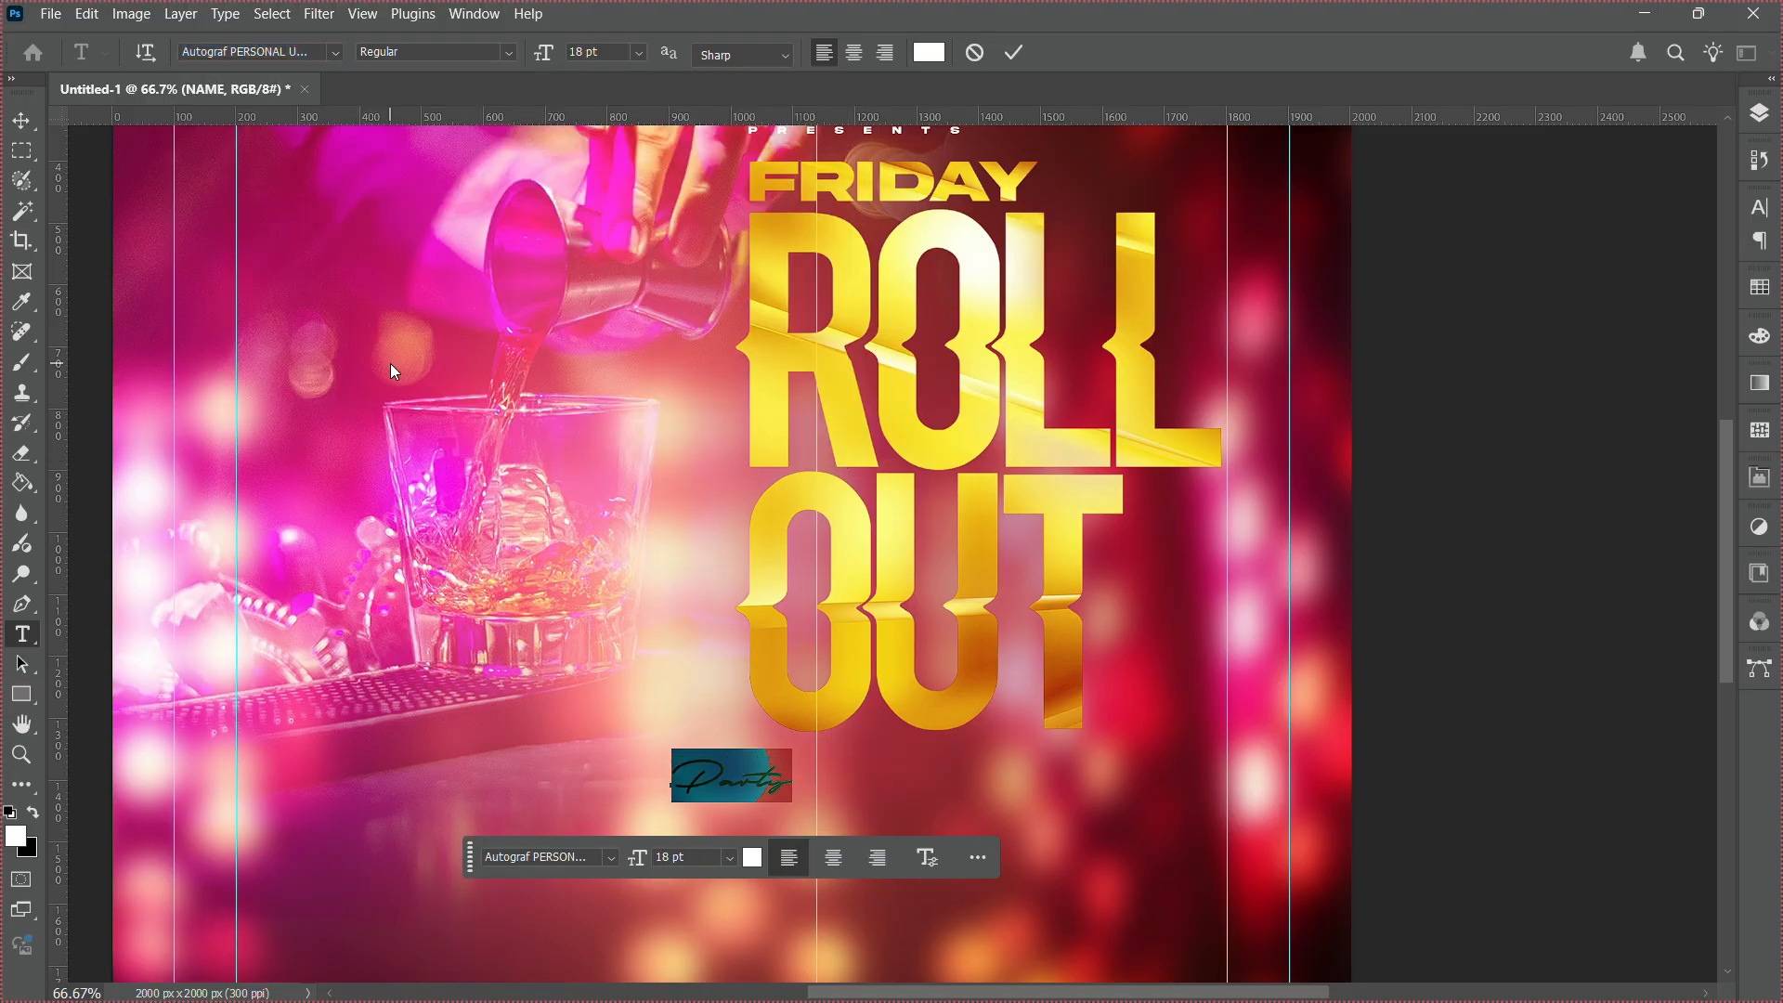
# Scale the Party text proportionally to about 445%, making it about 868 px wide beneath OUT.
pyautogui.click(24, 124)
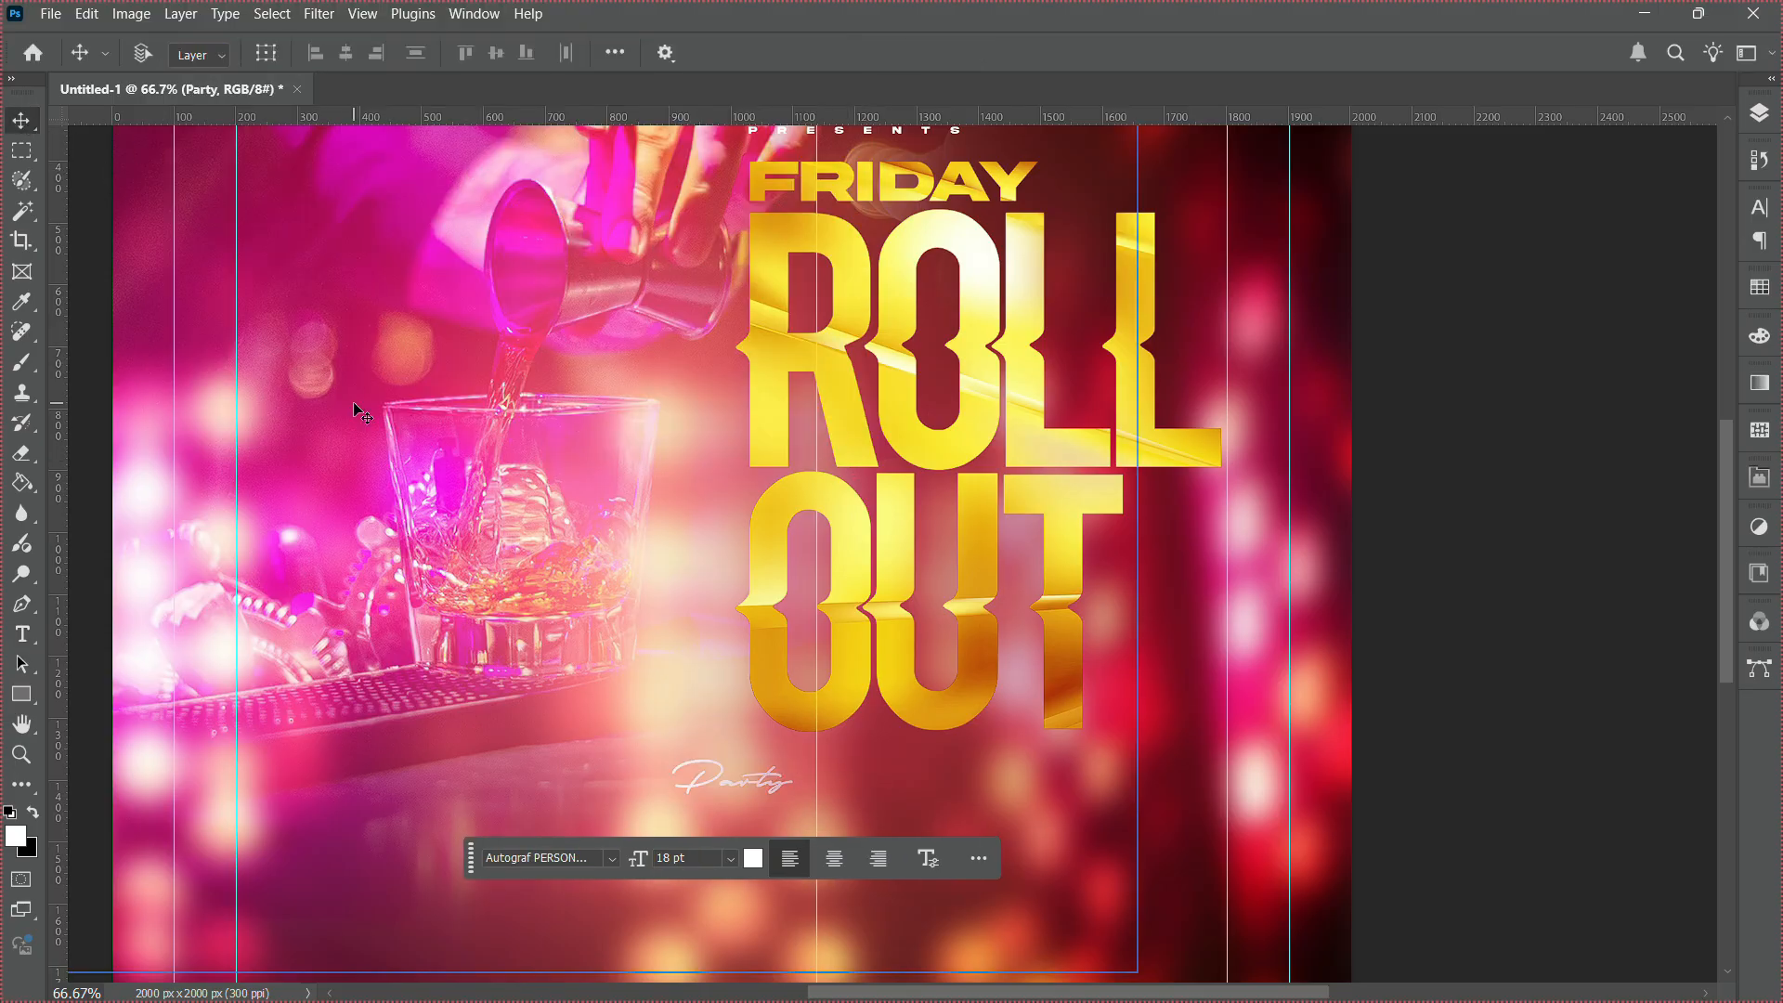
pyautogui.hotkey('ctrl', 't')
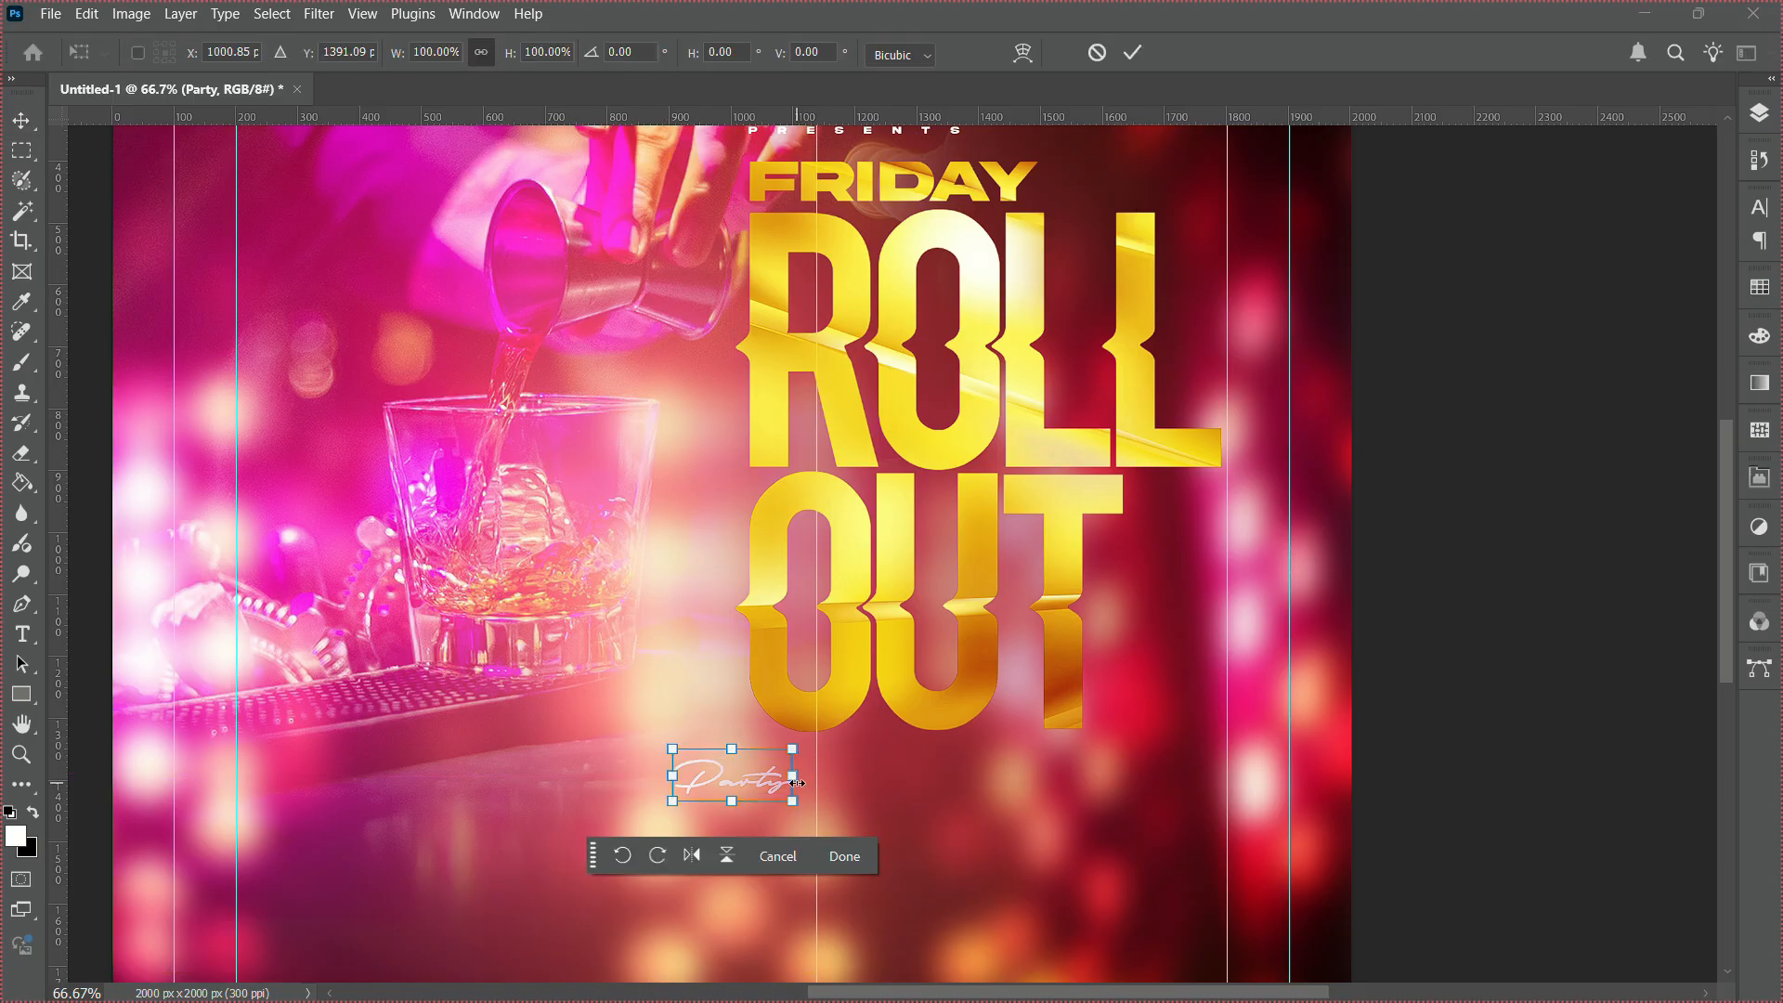
pyautogui.moveTo(797, 783); pyautogui.dragTo(1214, 826)
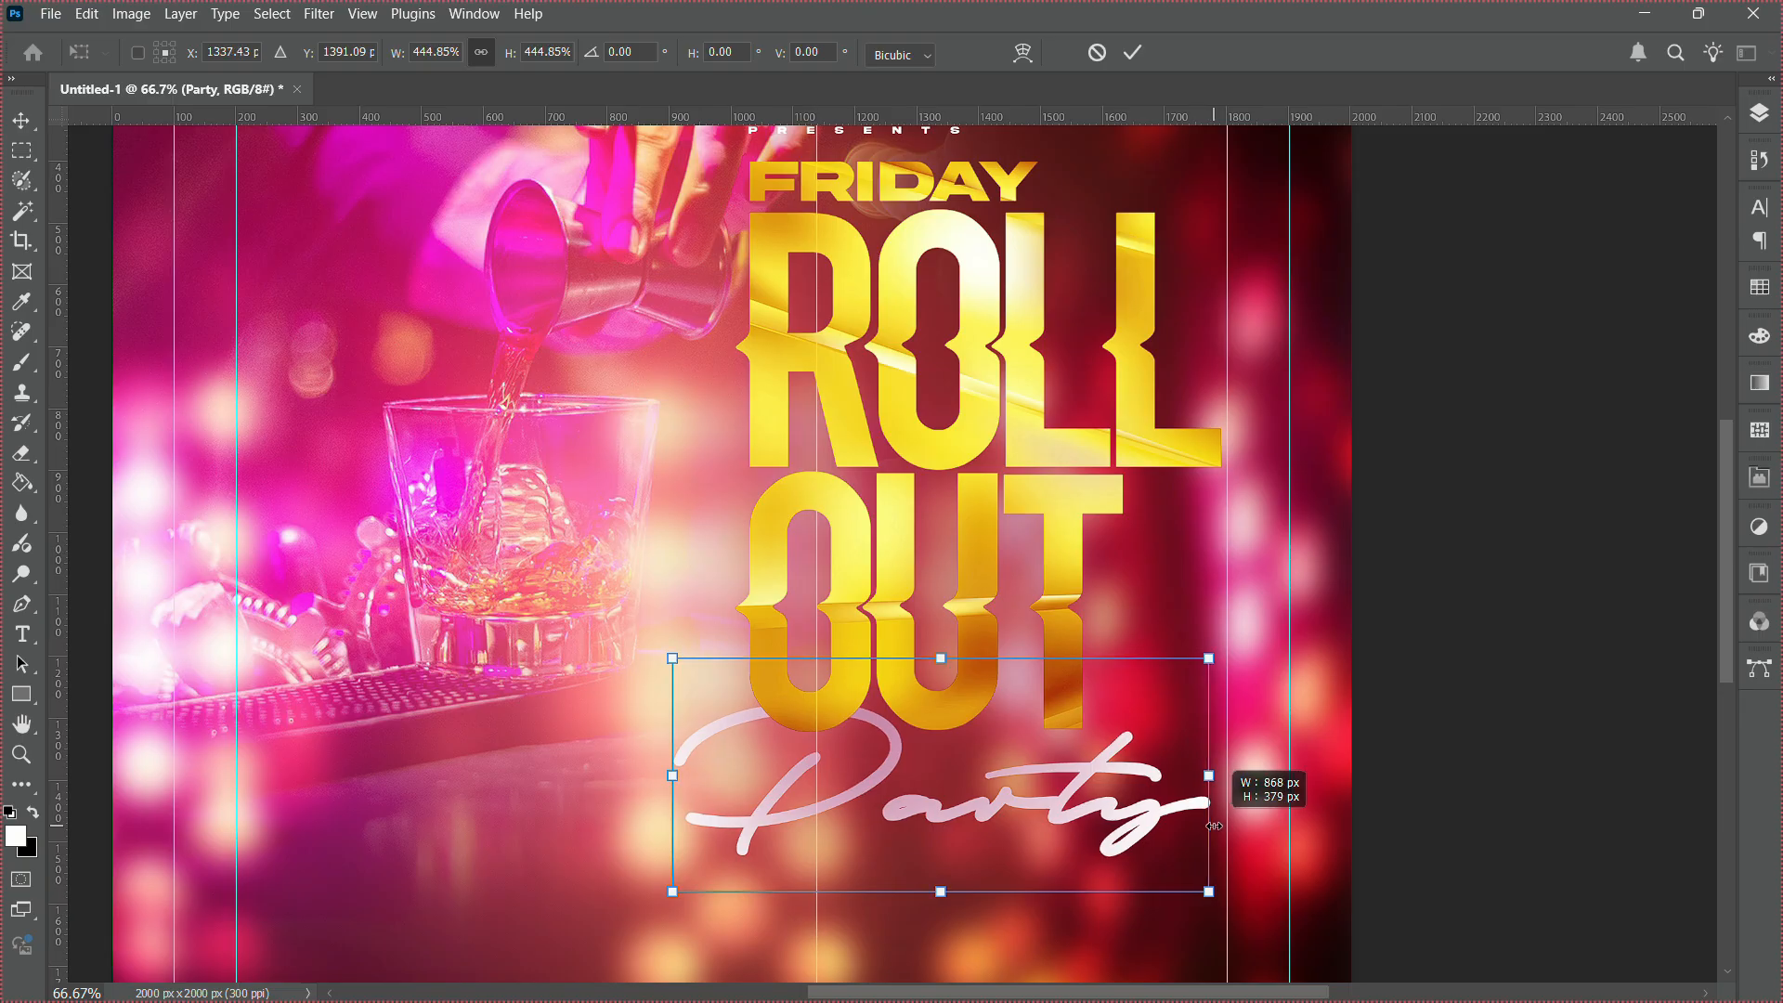
pyautogui.moveTo(1214, 825); pyautogui.dragTo(1214, 826)
pyautogui.press('Return')
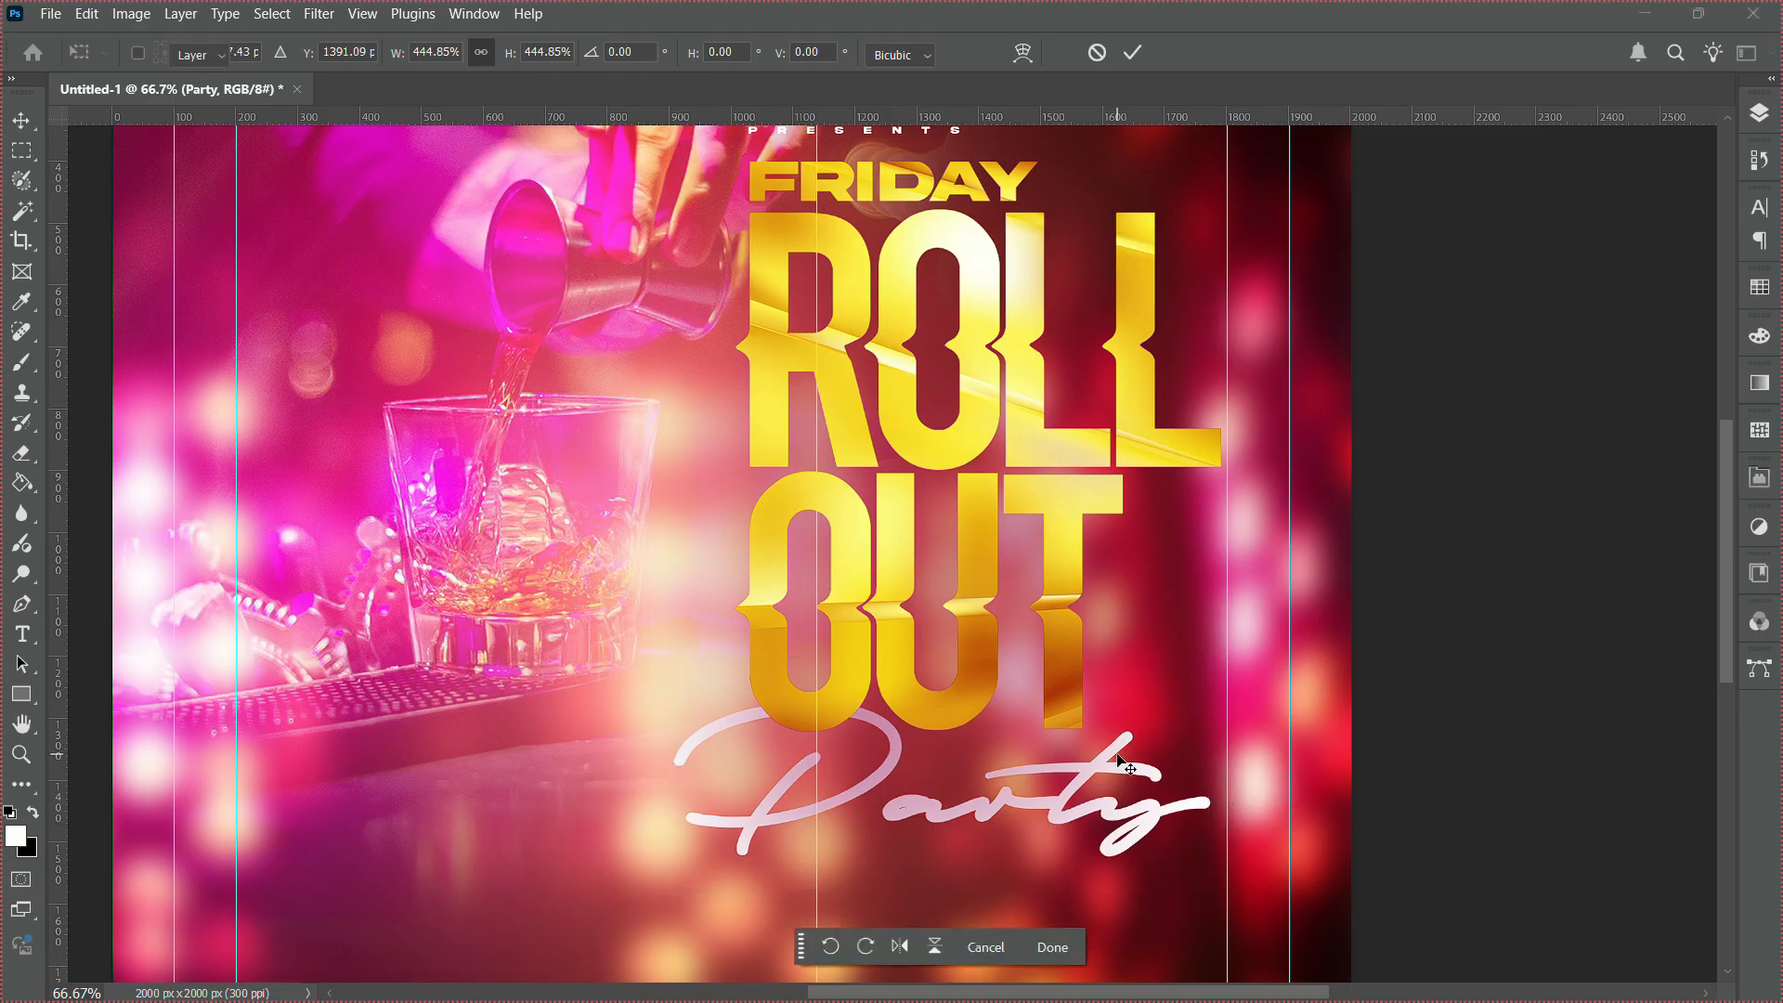
# Move the Party text layer above Group 1 in the layer order.
pyautogui.click(1762, 113)
pyautogui.moveTo(1610, 356); pyautogui.dragTo(1584, 246)
pyautogui.click(1261, 452)
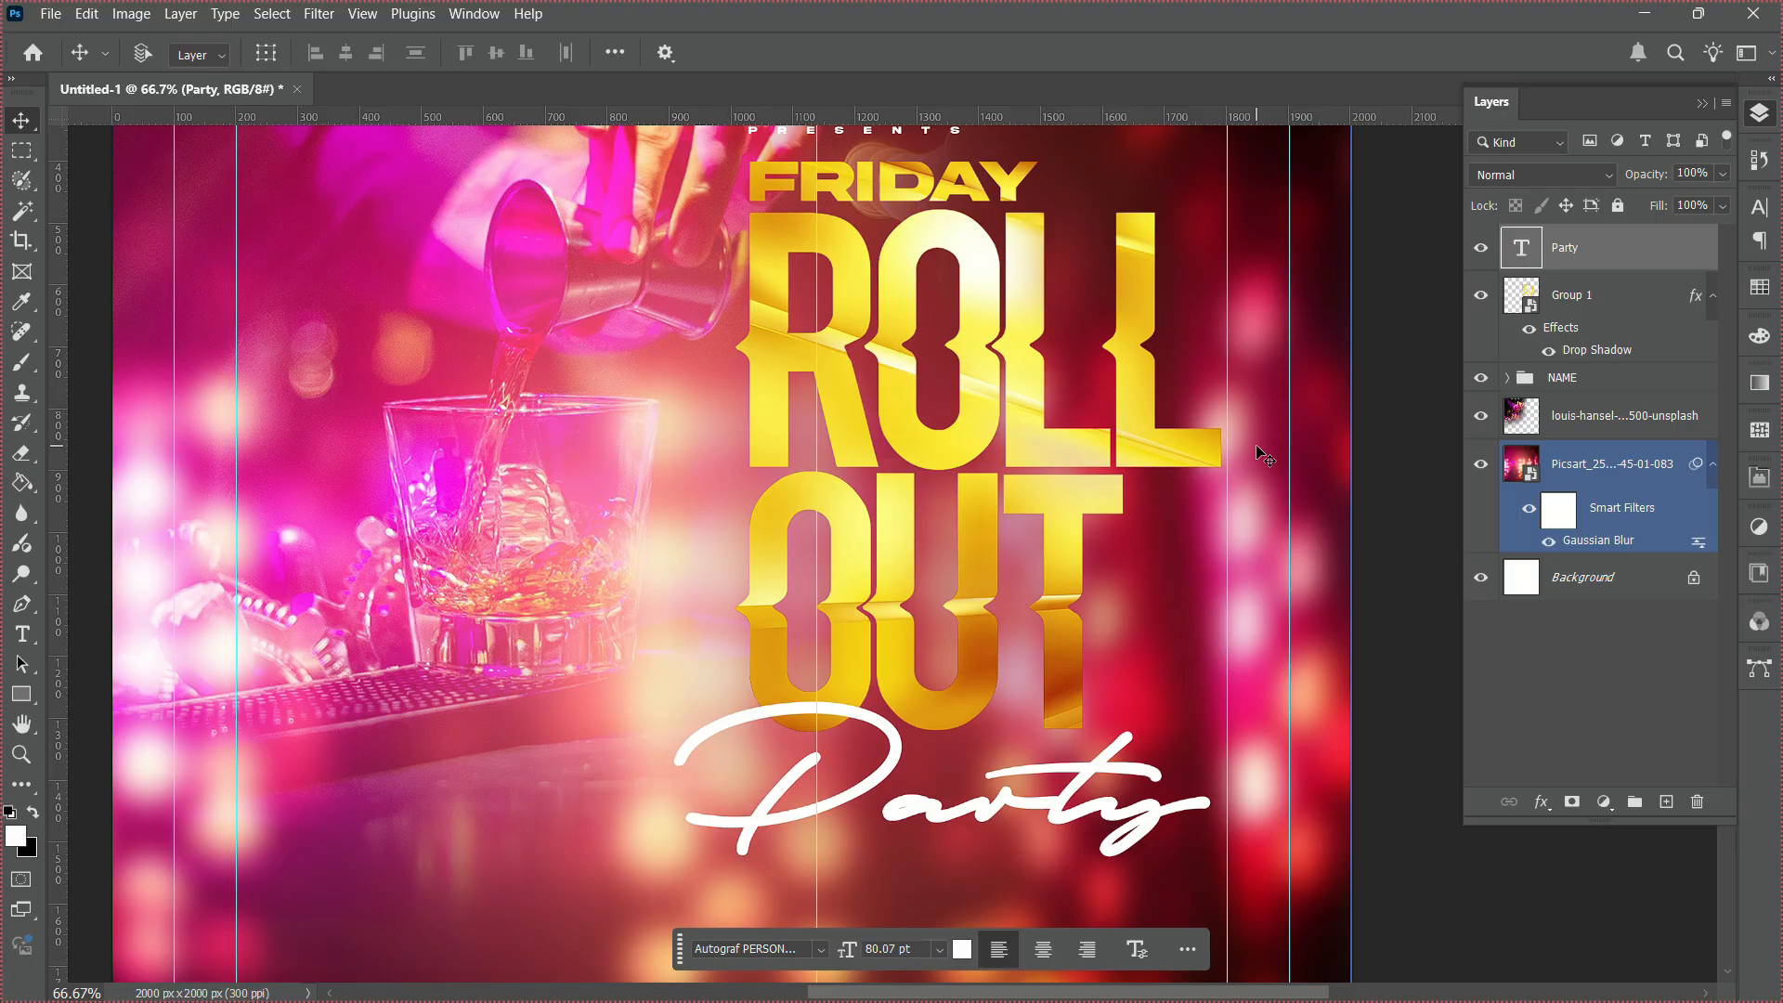
# Nudge the Party text about 45 px up and 40 px right so it overlaps the lower part of OUT.
pyautogui.hotkey('shift', 'Up')
pyautogui.hotkey('shift', 'Up')
pyautogui.hotkey('shift', 'Up')
pyautogui.hotkey('shift', 'Up')
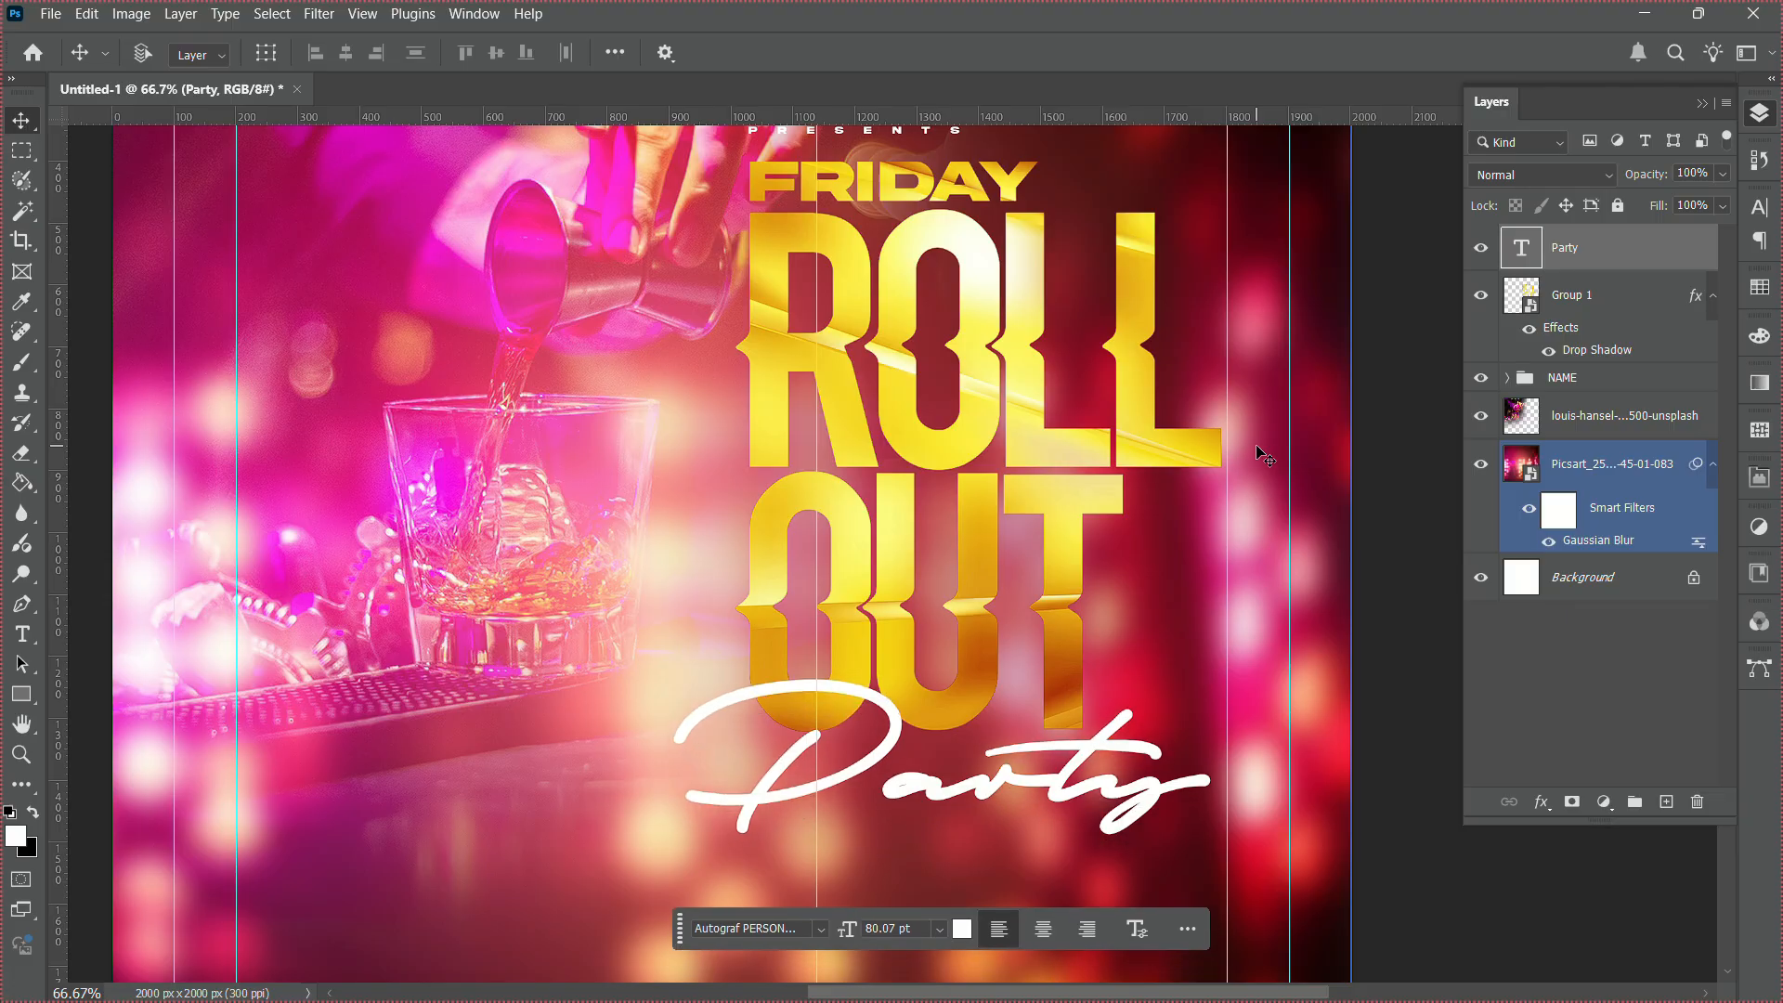
pyautogui.hotkey('shift', 'Right')
pyautogui.hotkey('shift', 'Right')
pyautogui.hotkey('shift', 'Right')
pyautogui.hotkey('shift', 'Right')
pyautogui.hotkey('shift', 'Right')
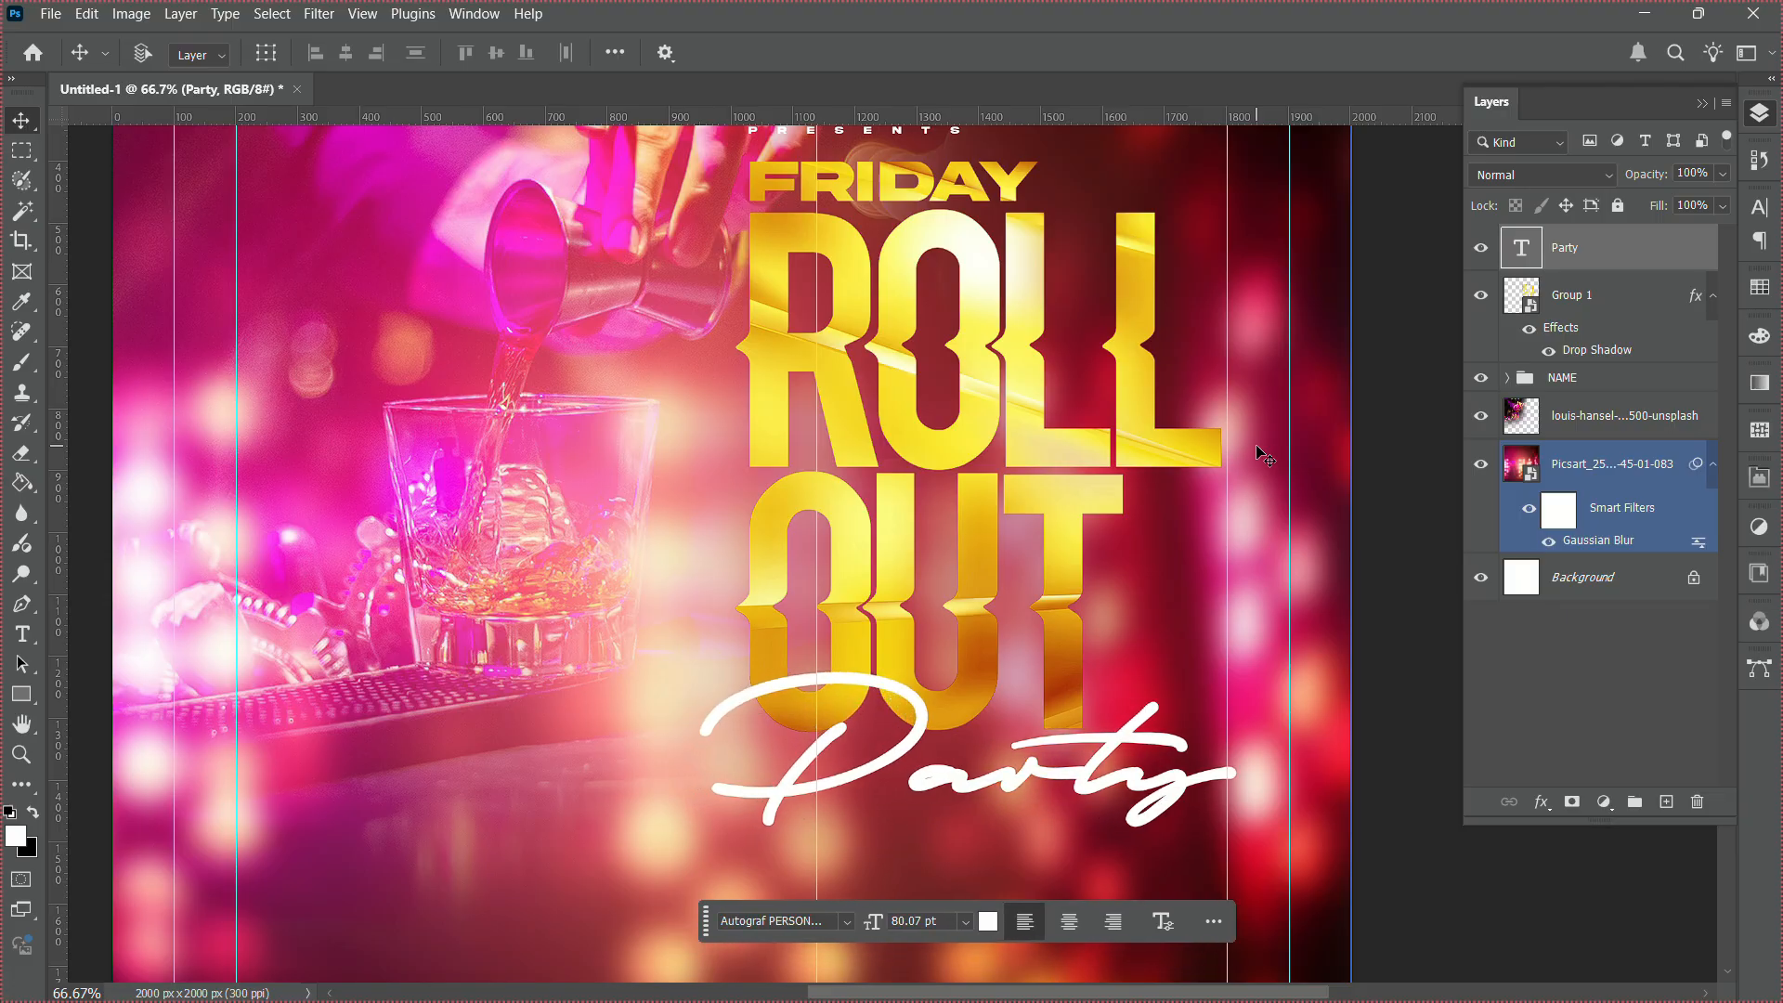
# Scale the Party text proportionally to about 96%, bringing its right edge in line with the end of ROLL.
pyautogui.hotkey('ctrl', 't')
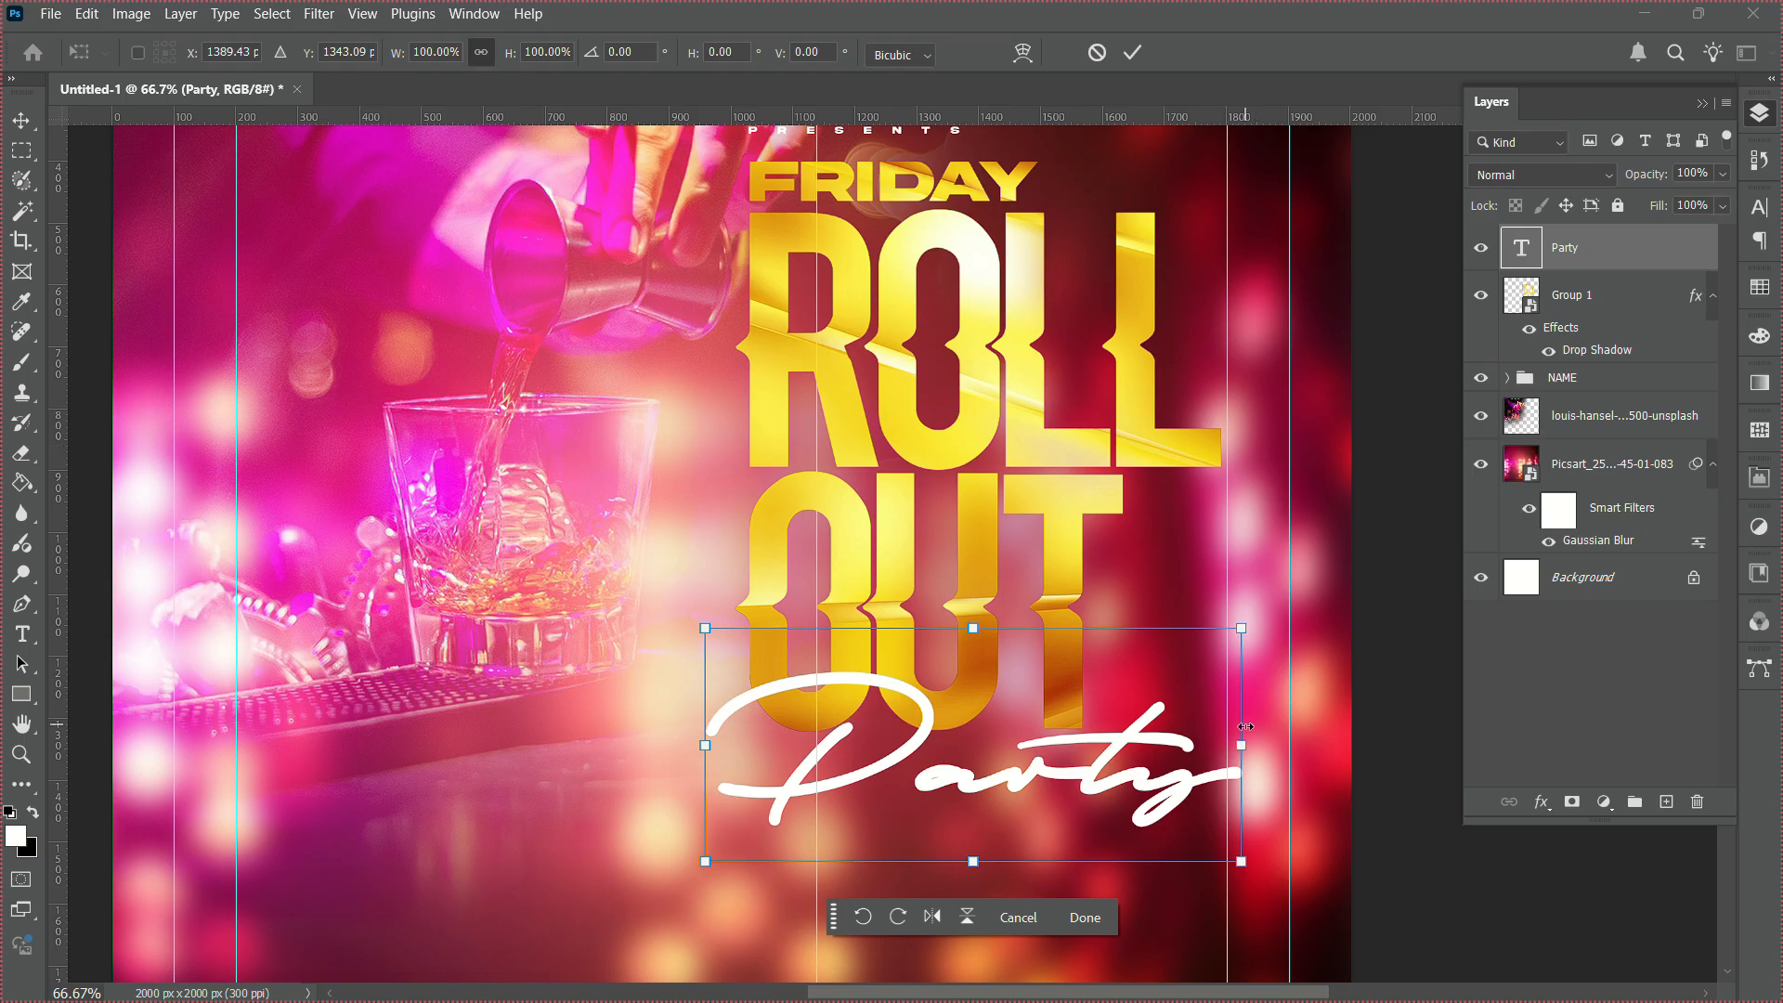
pyautogui.moveTo(1243, 730); pyautogui.dragTo(1220, 731)
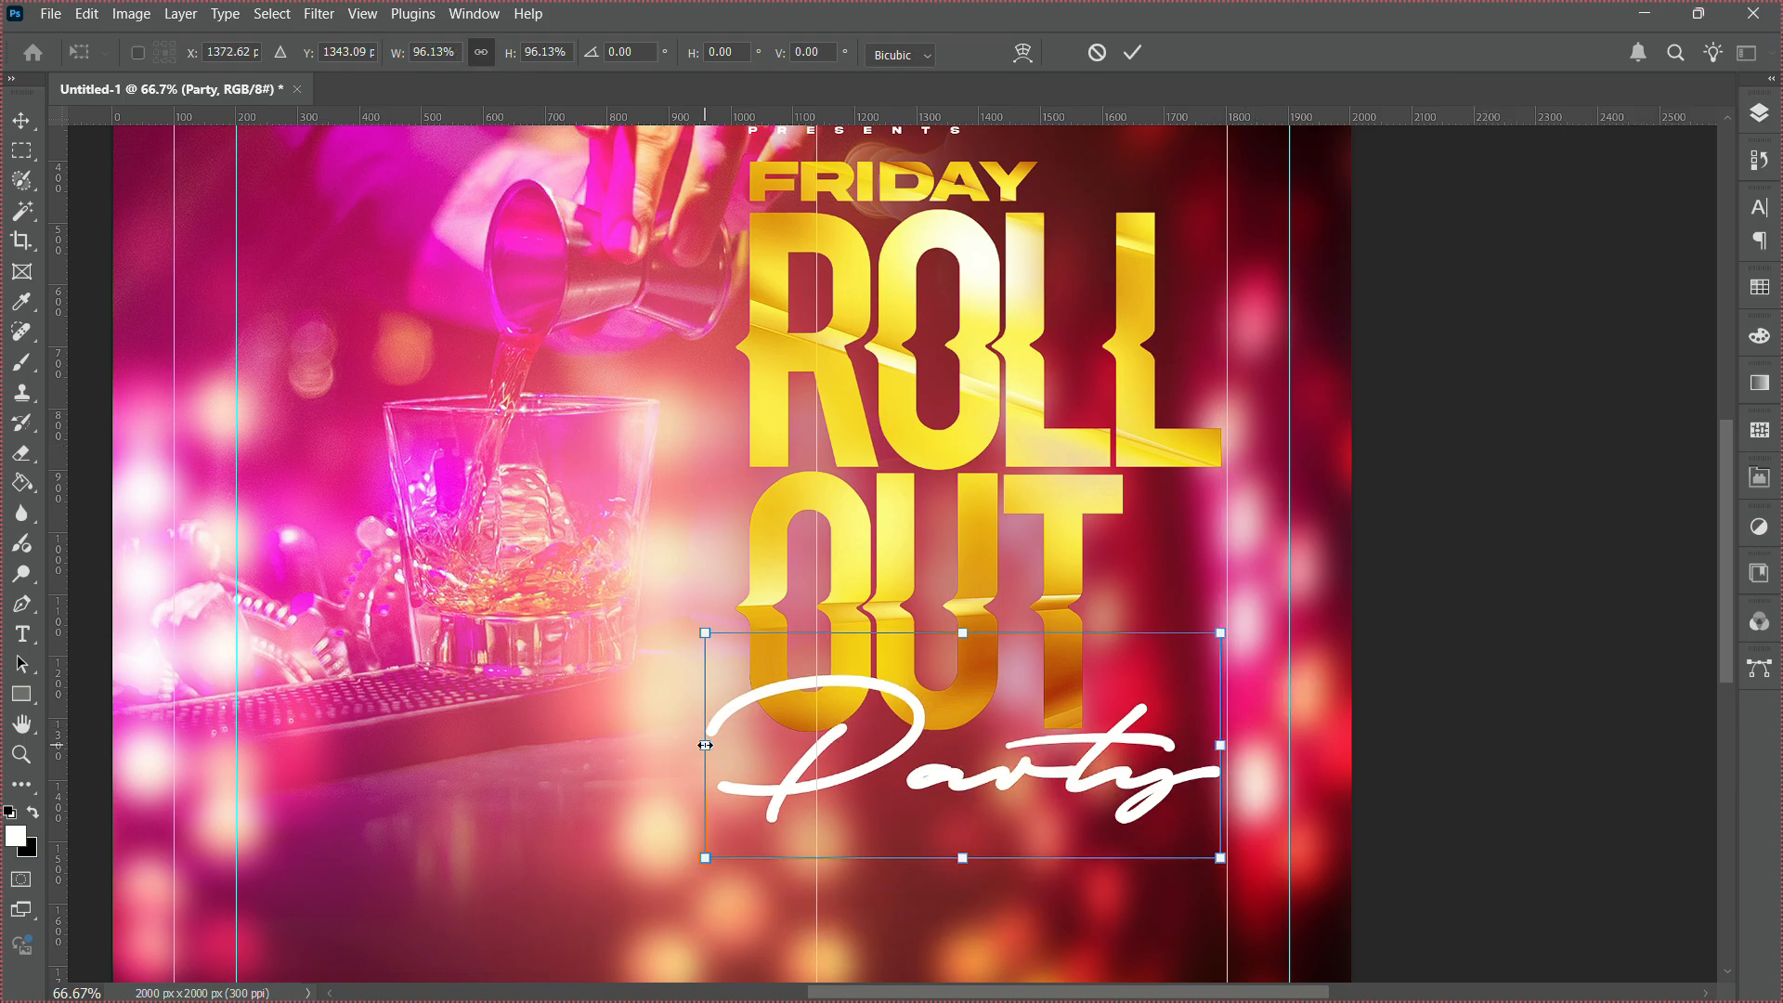
pyautogui.press('Return')
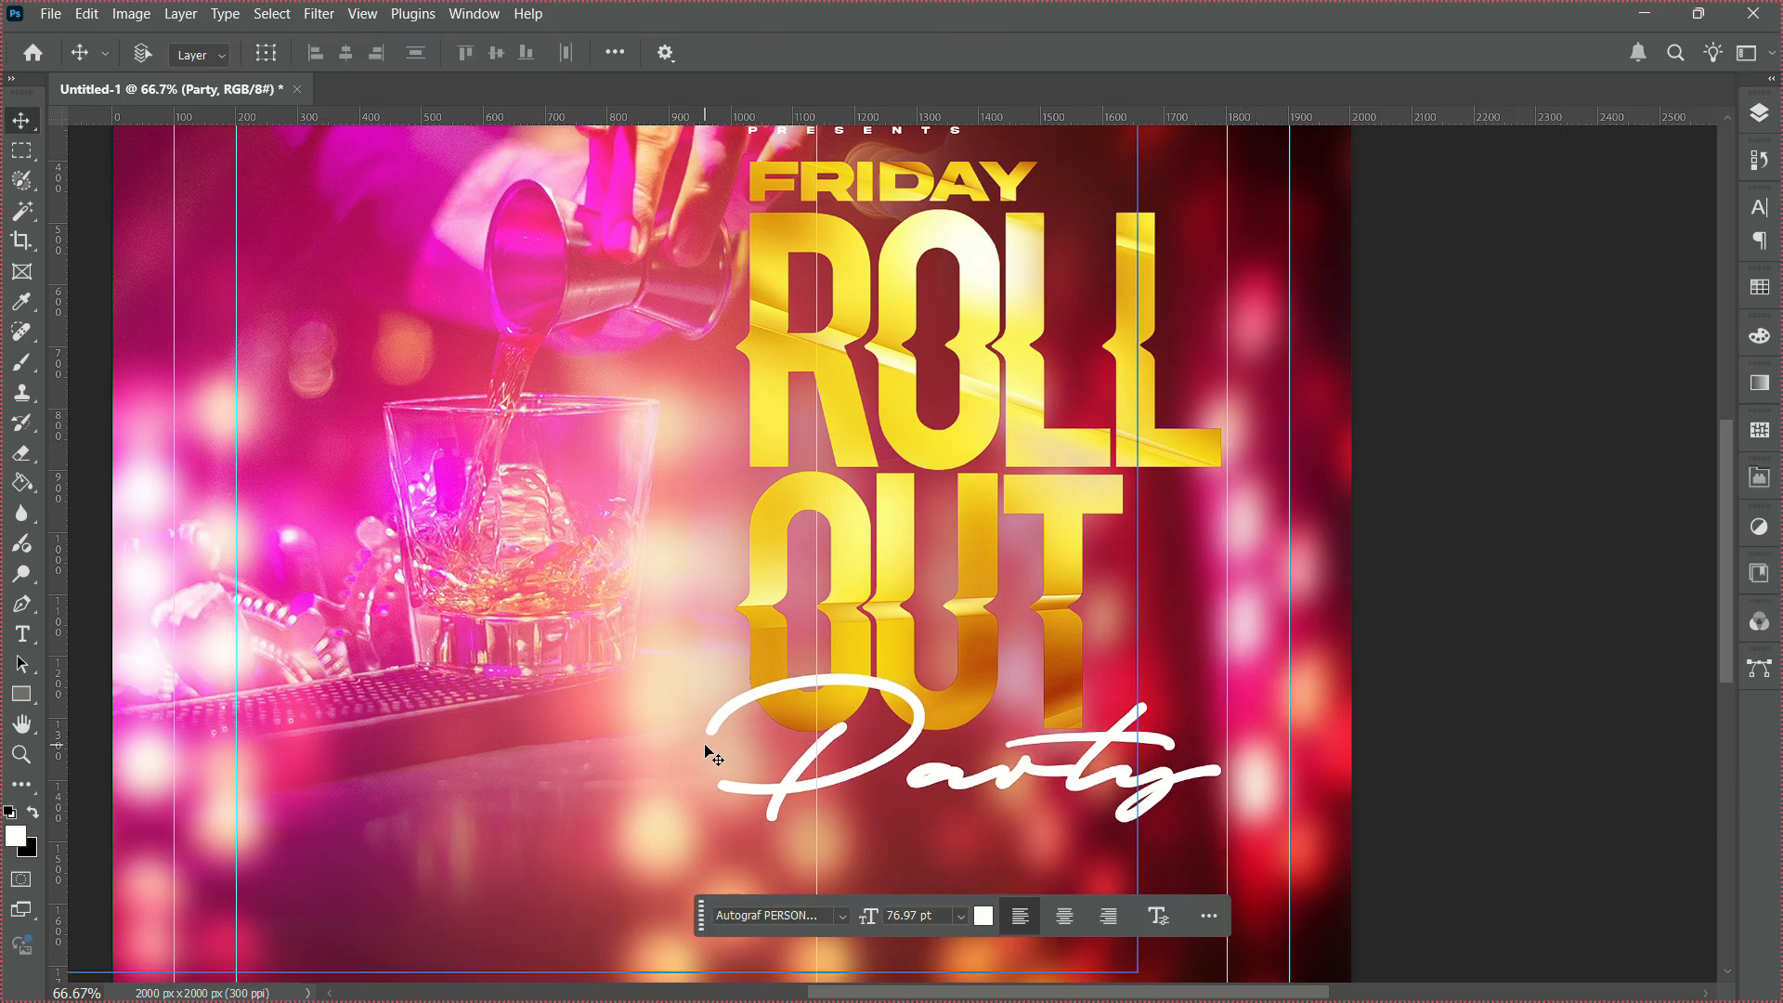
# Rename the Group 1 layer as theme.
pyautogui.click(23, 756)
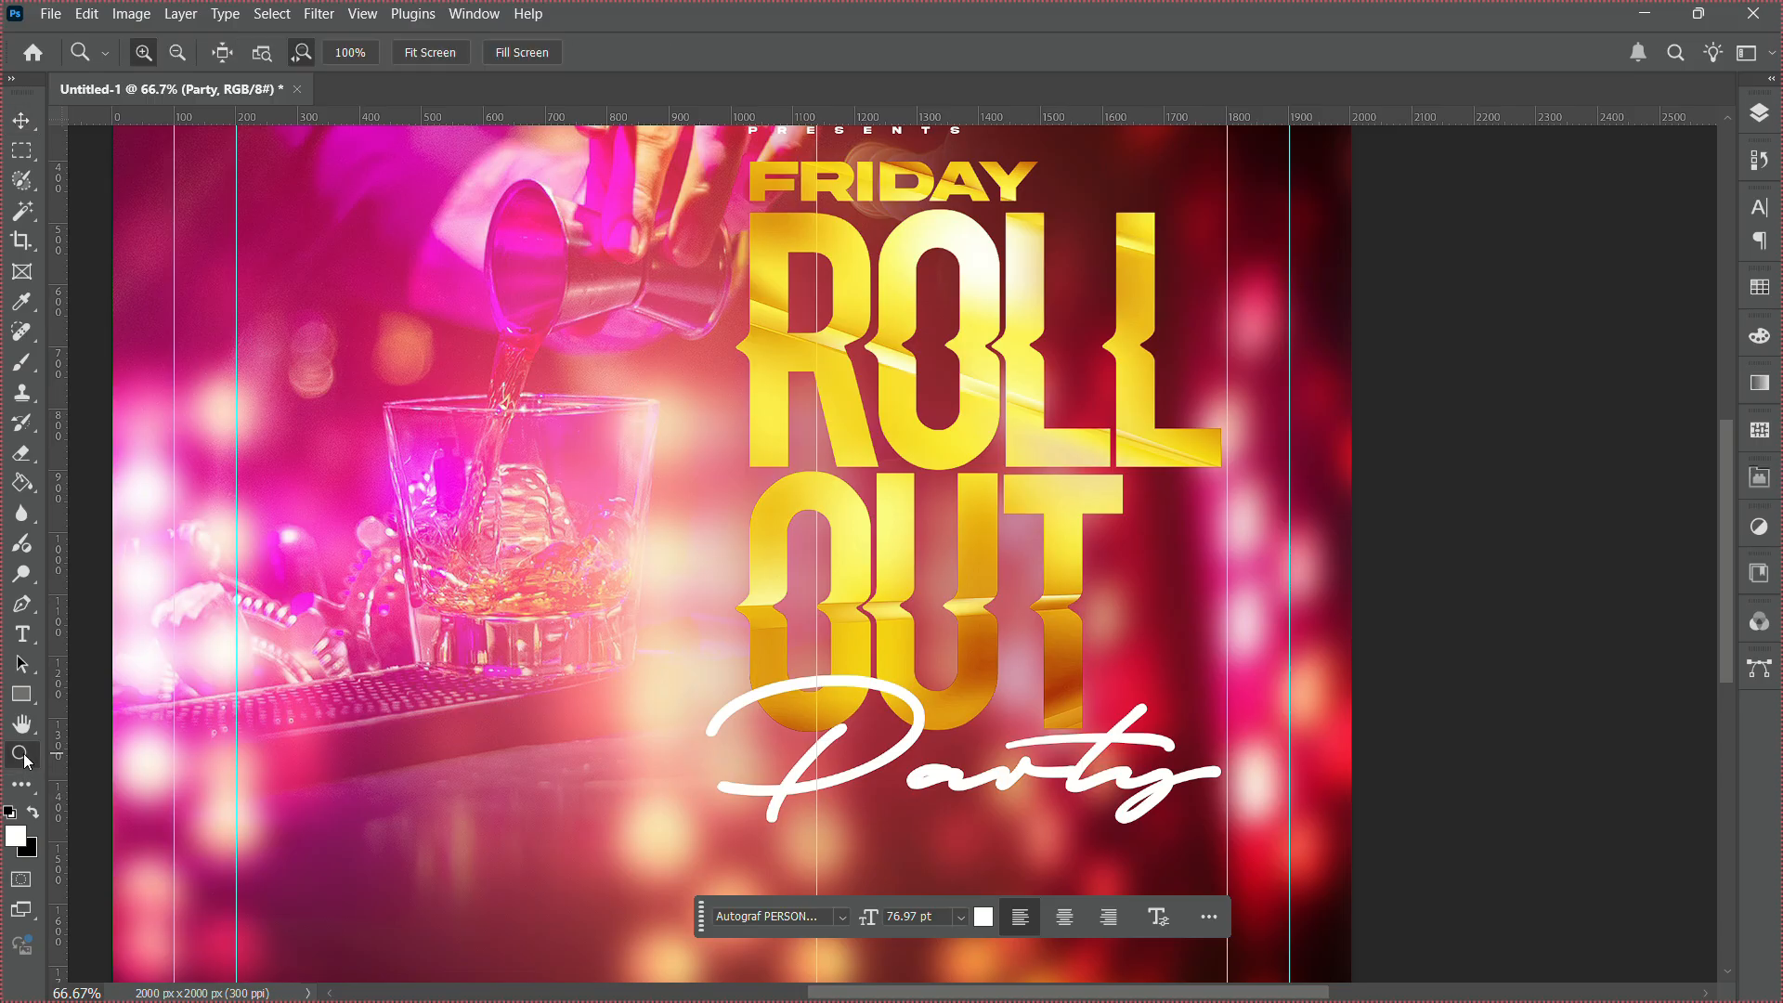
pyautogui.press('alt')
pyautogui.keyDown('alt'); pyautogui.click(784, 629); pyautogui.keyUp('alt')
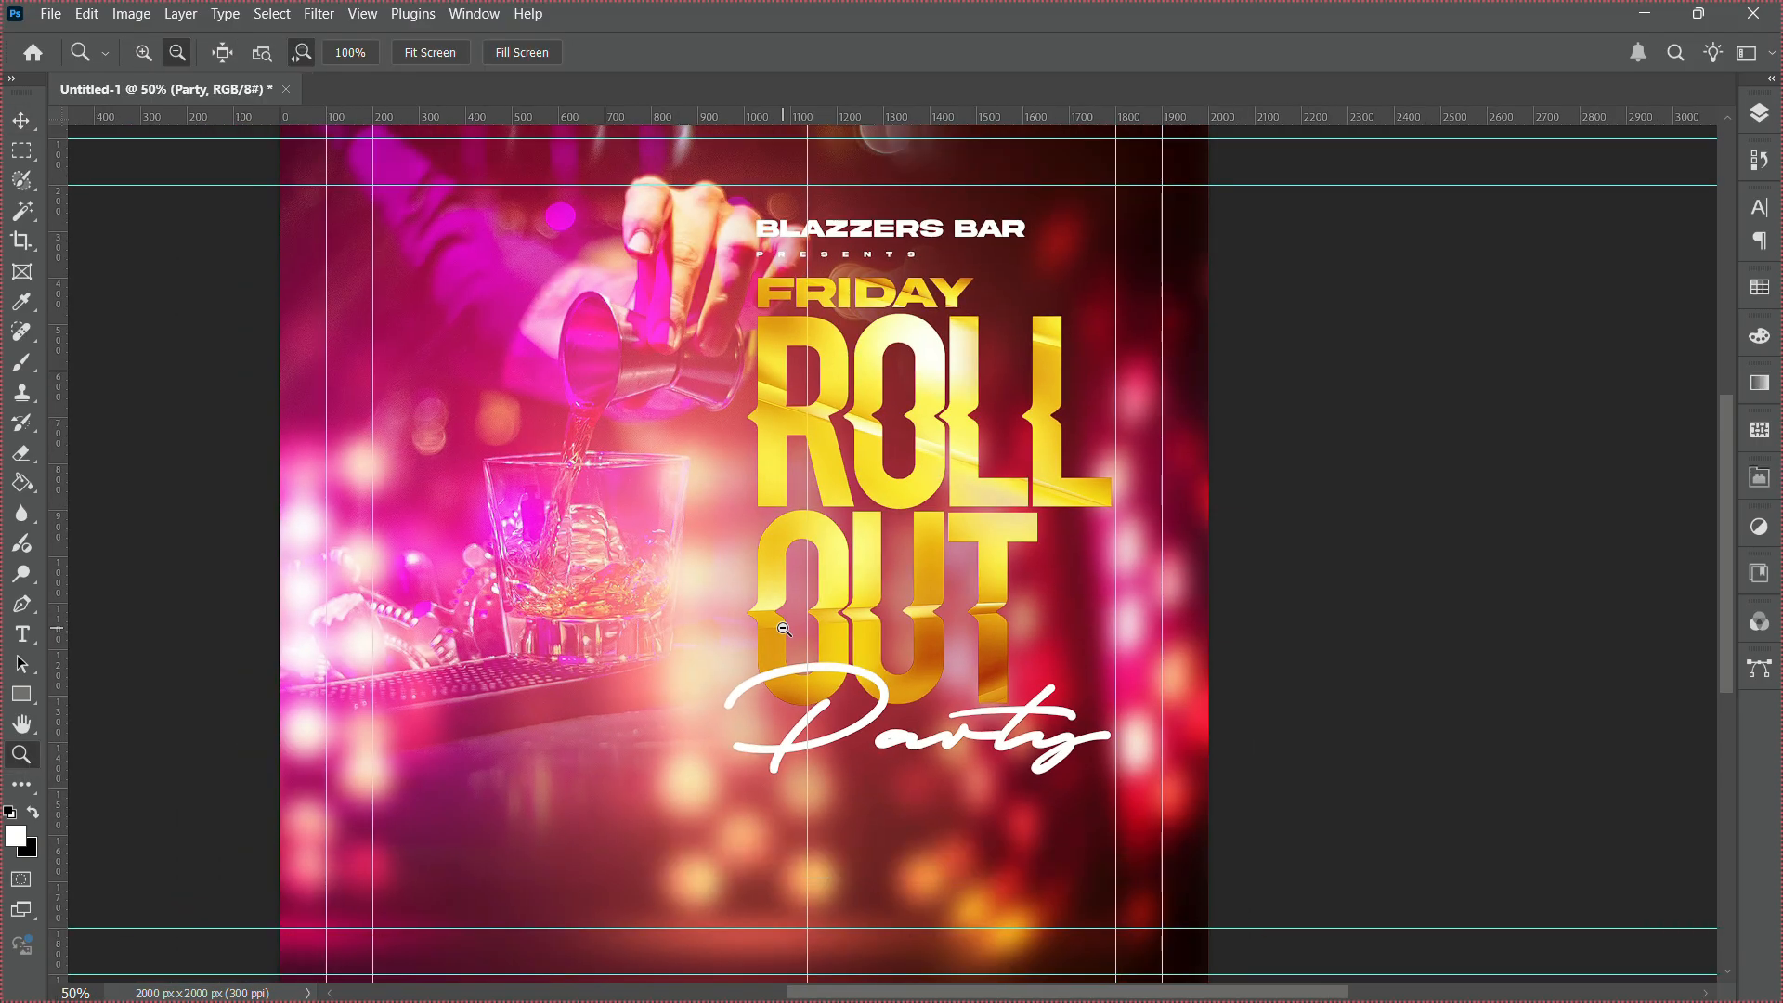
pyautogui.keyDown('alt'); pyautogui.click(784, 629); pyautogui.keyUp('alt')
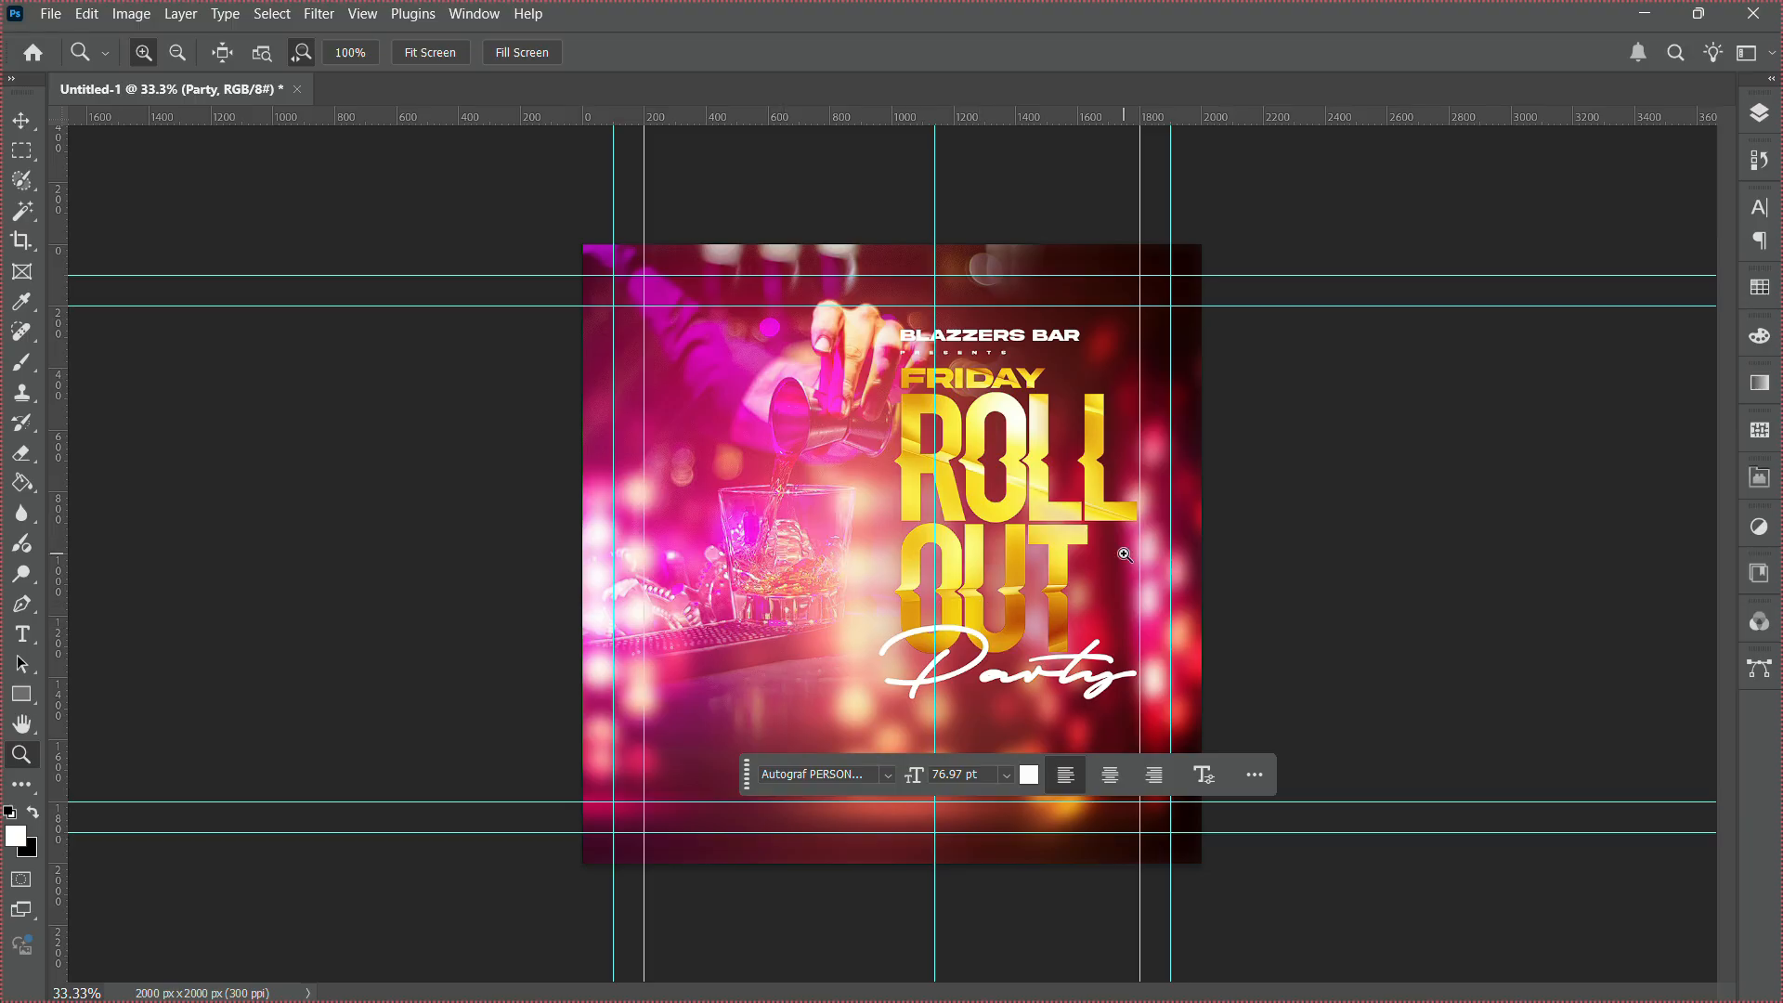
pyautogui.click(1039, 582)
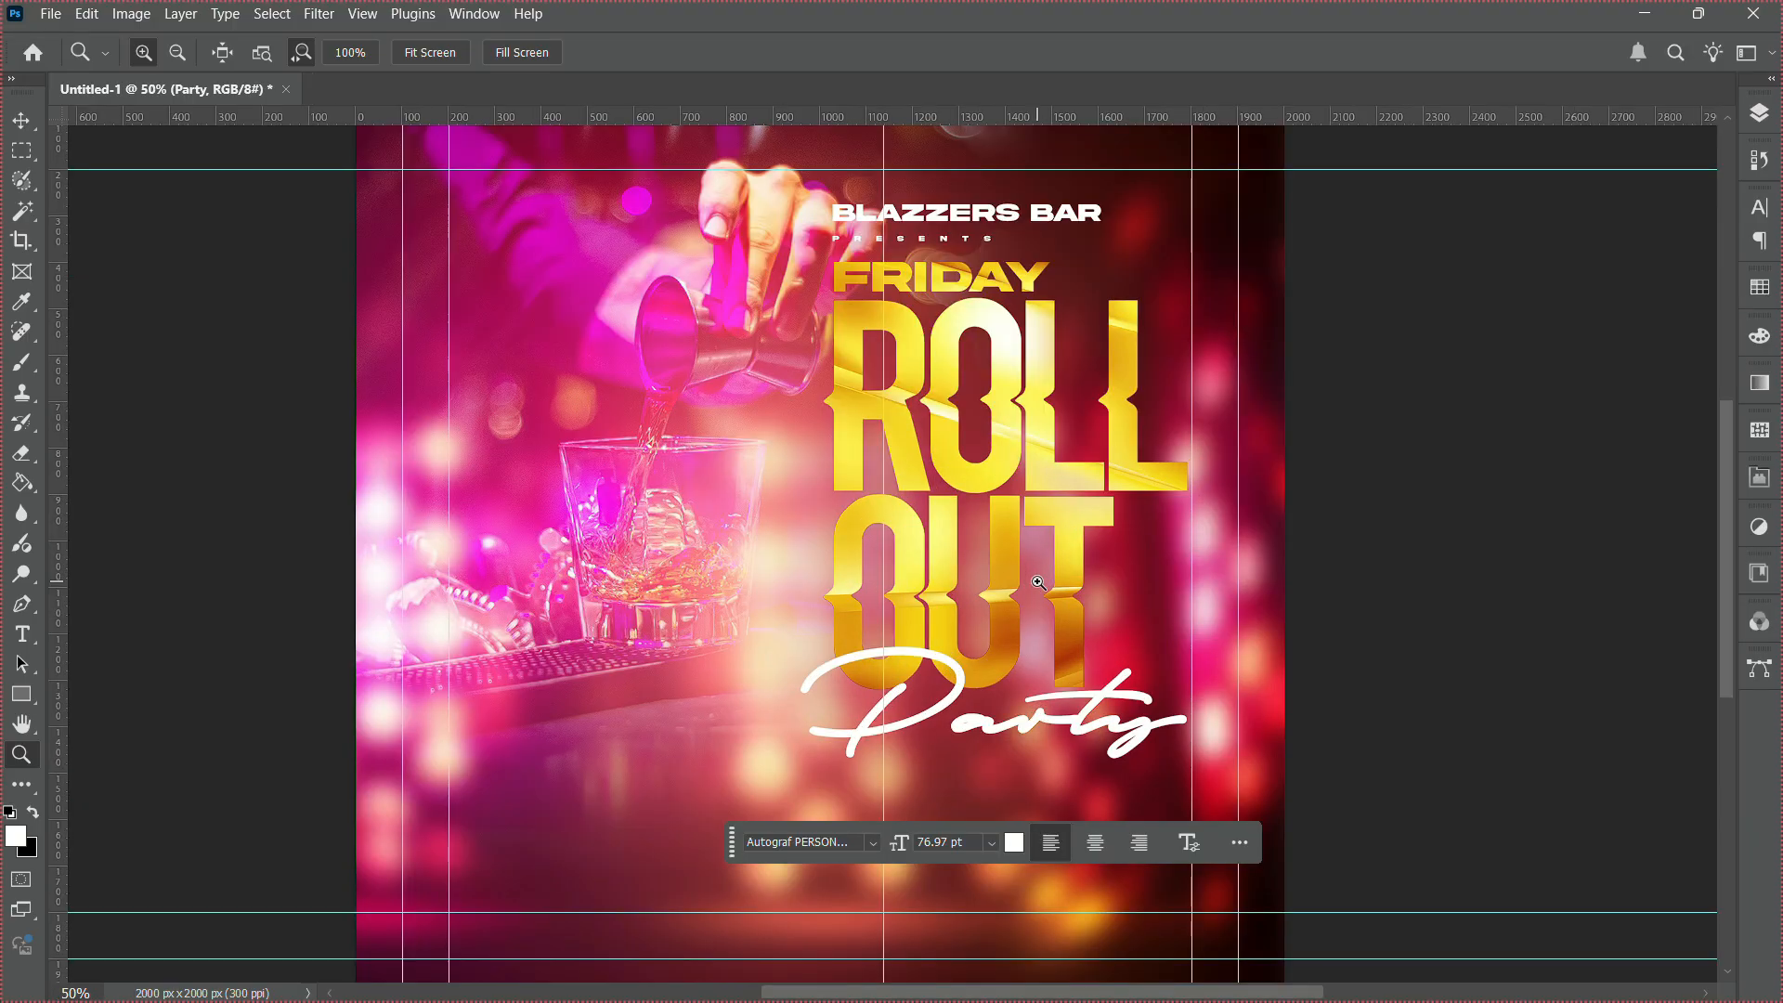
pyautogui.click(767, 43)
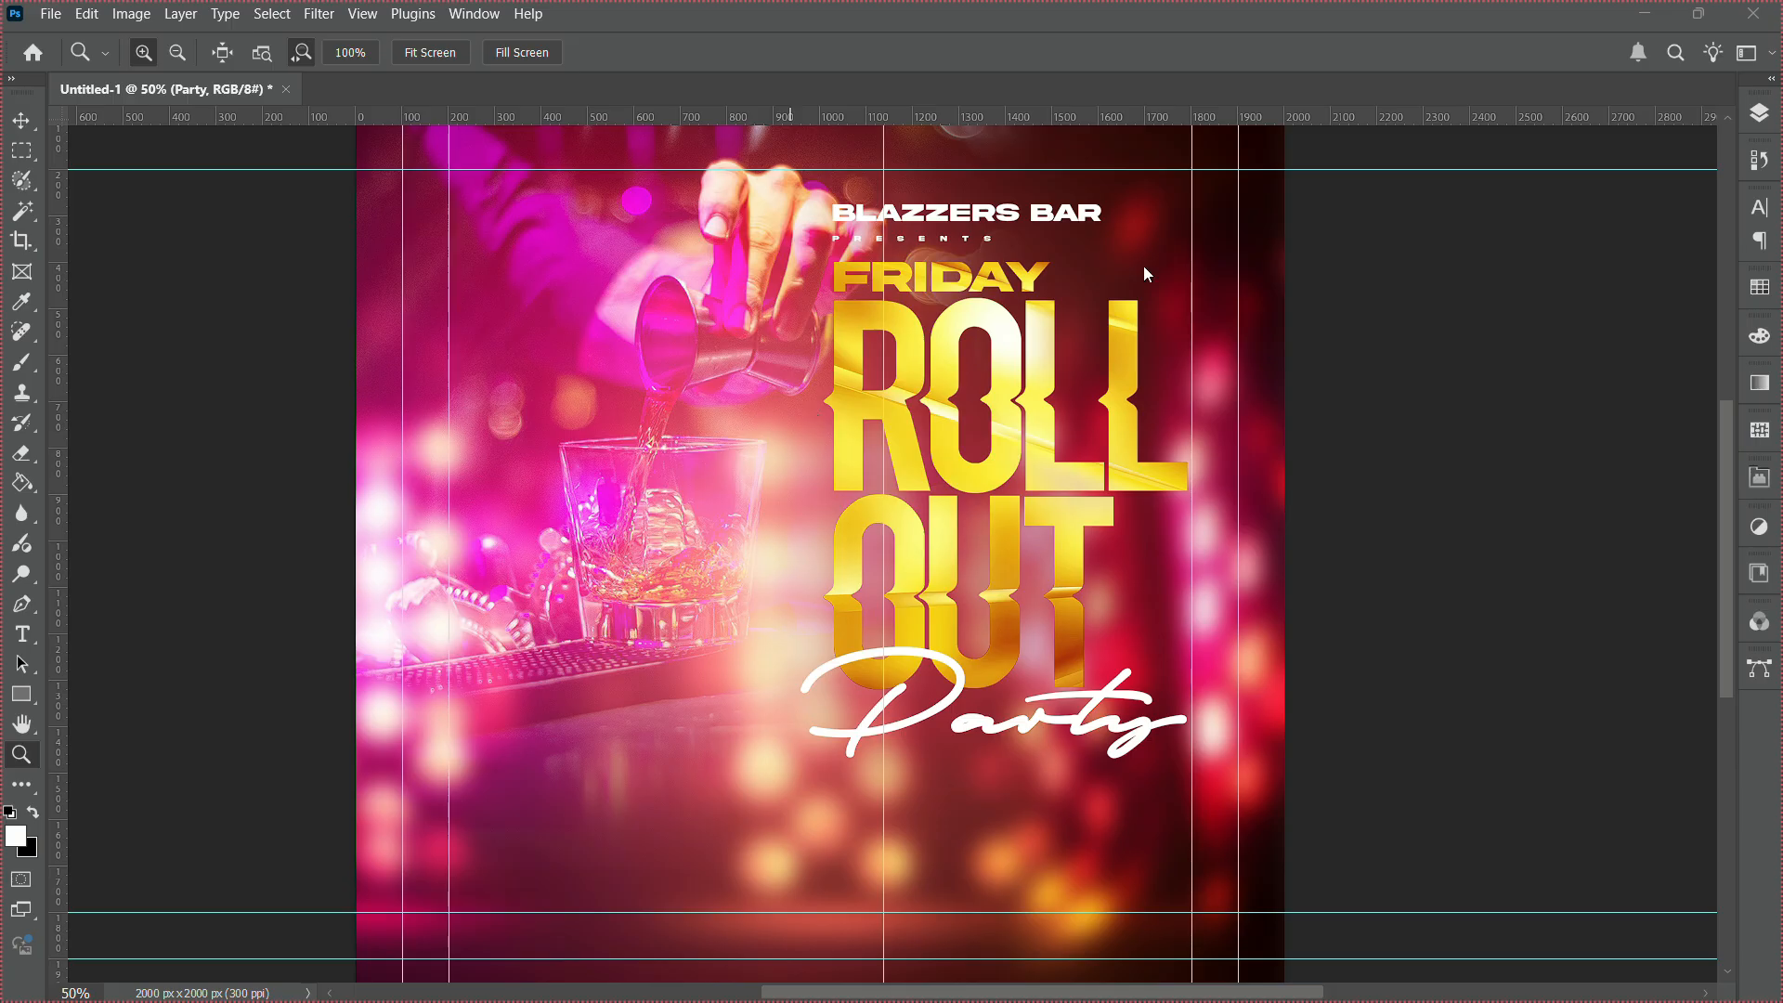
pyautogui.click(1759, 110)
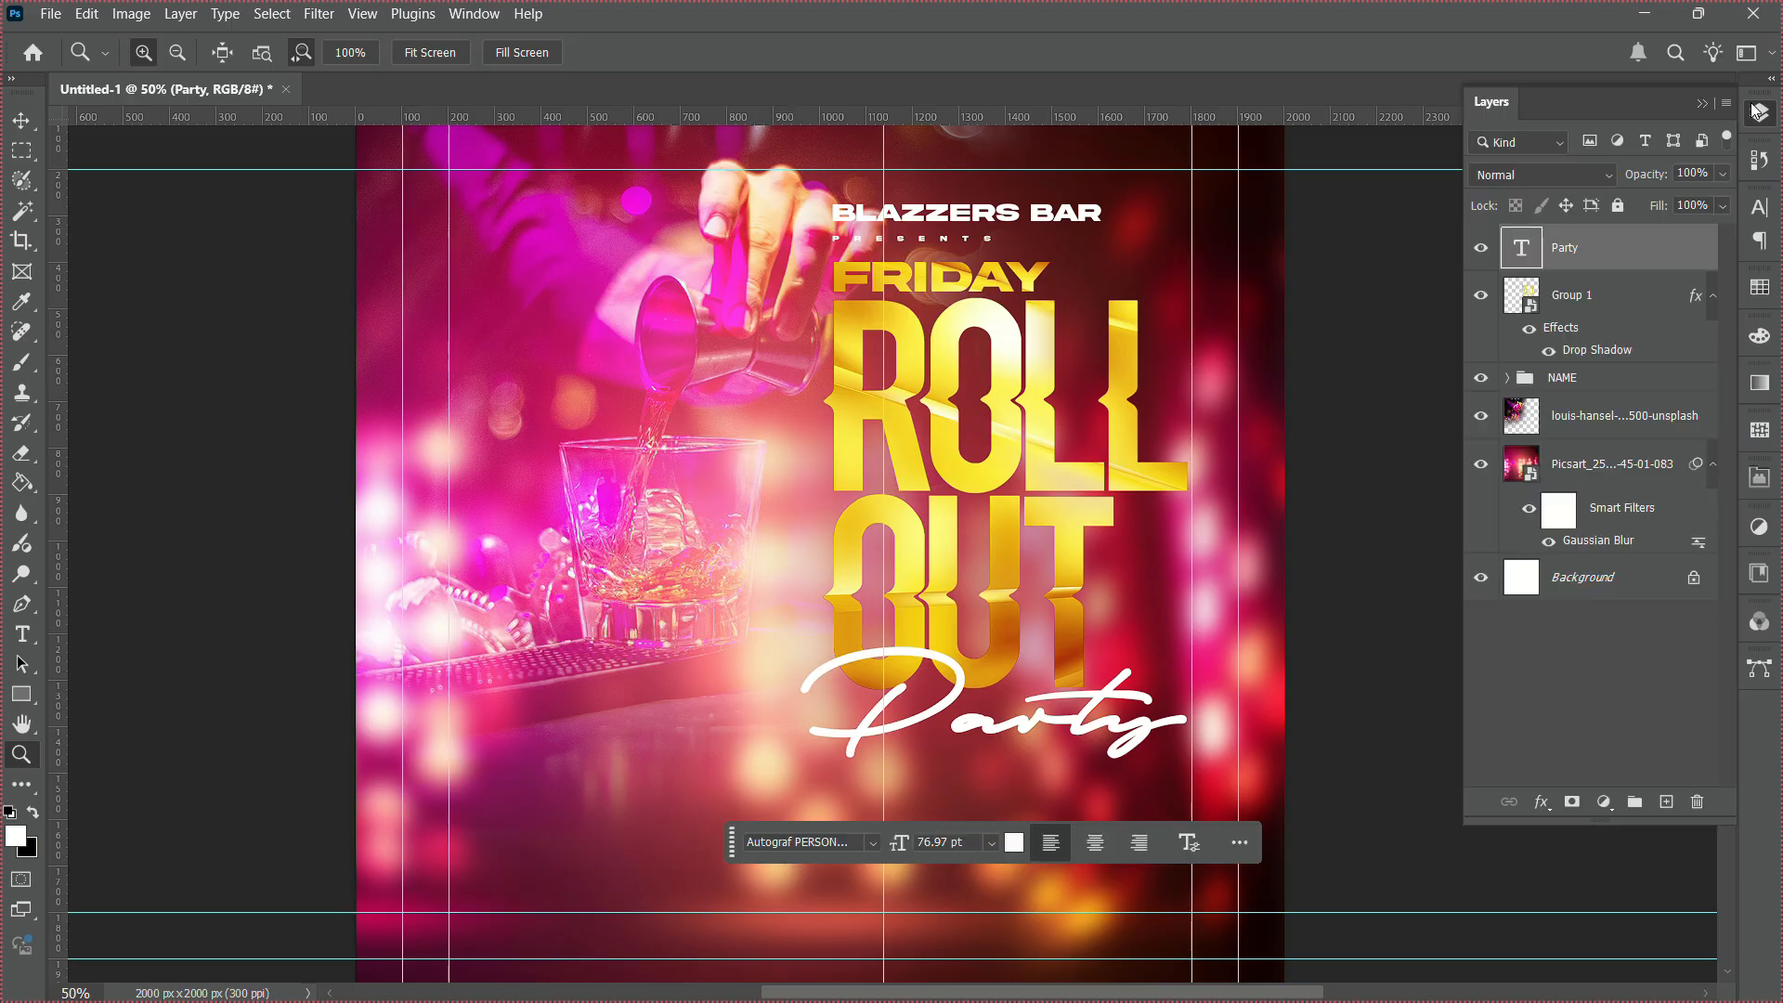
pyautogui.click(1577, 299)
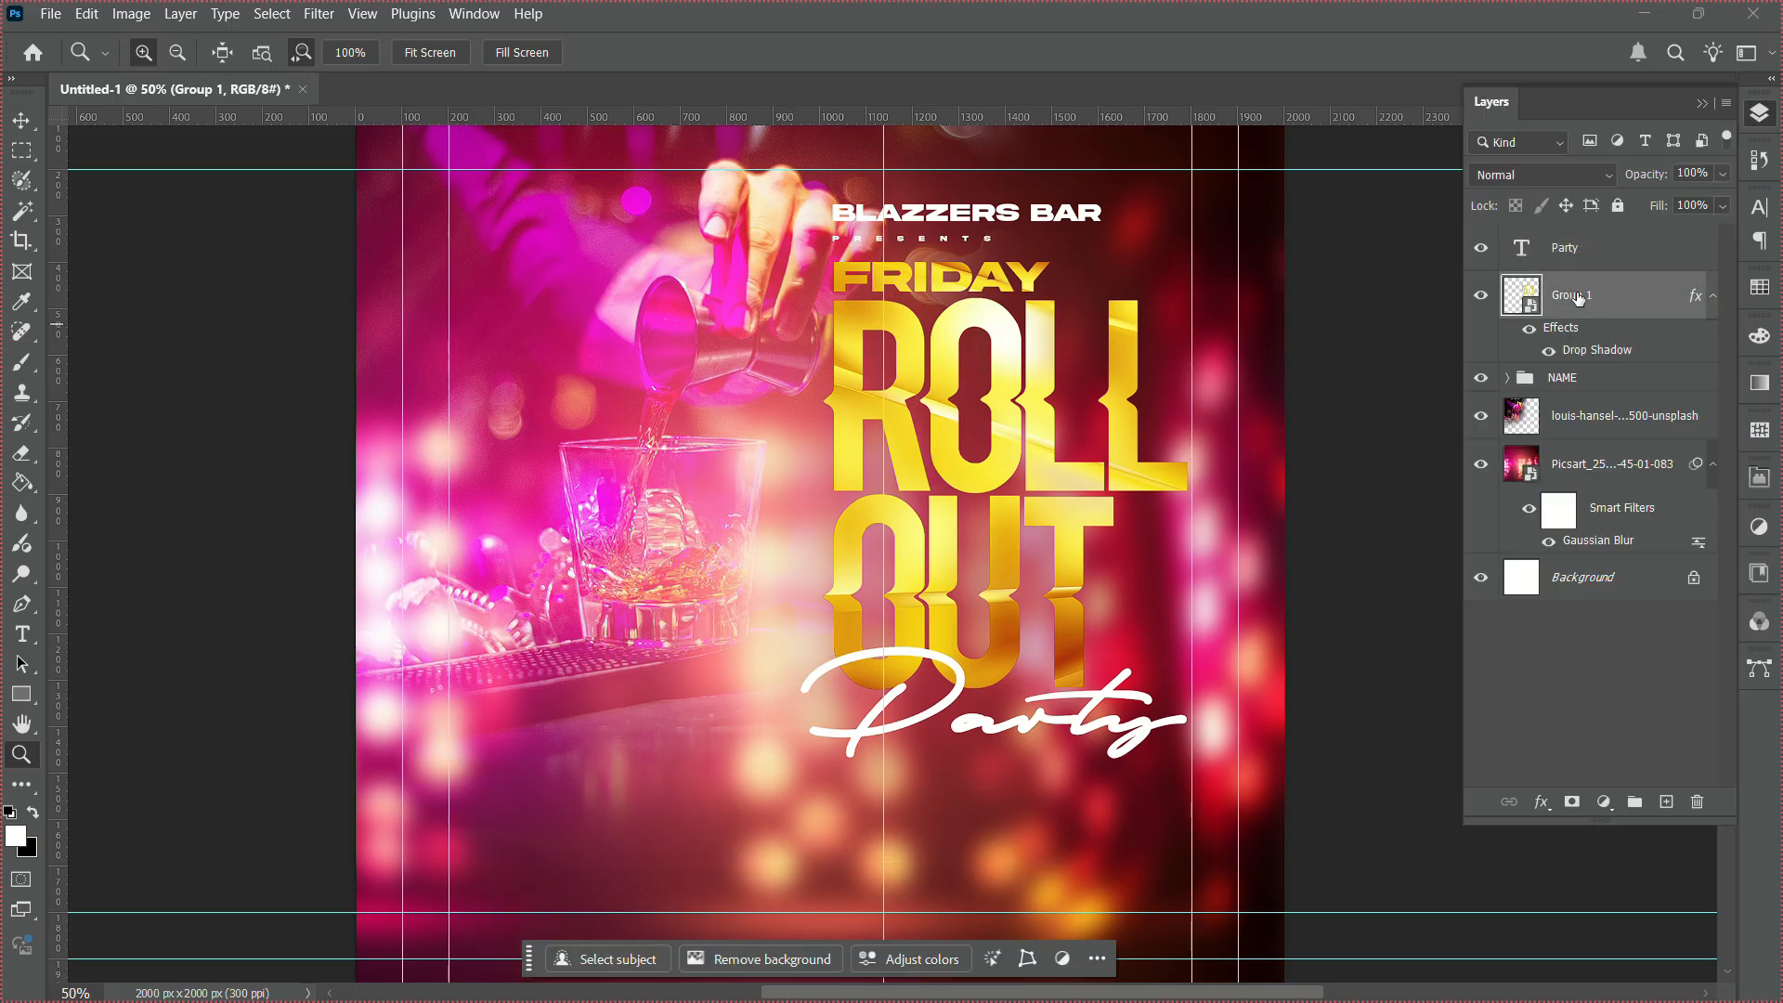
pyautogui.doubleClick(1579, 293)
pyautogui.write('theme')
pyautogui.press('Return')
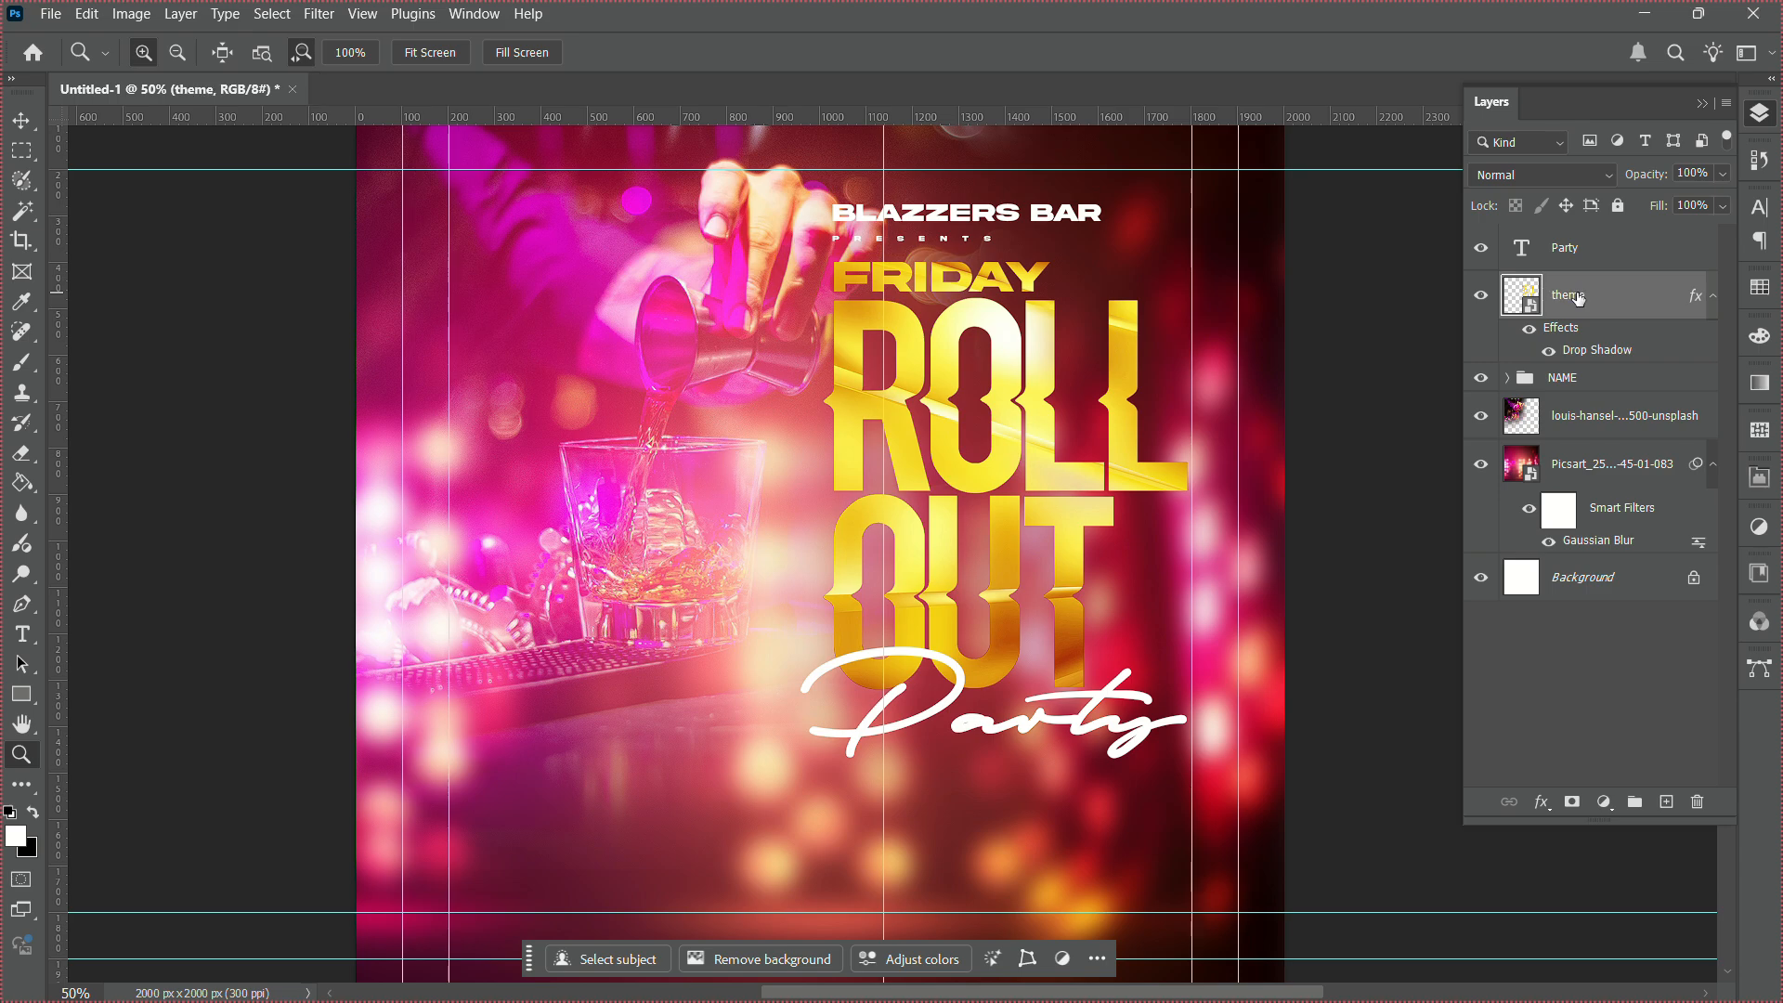
# Duplicate the theme layer and disable the copy's layer effects.
pyautogui.hotkey('ctrl', 'j')
pyautogui.rightClick(1568, 335)
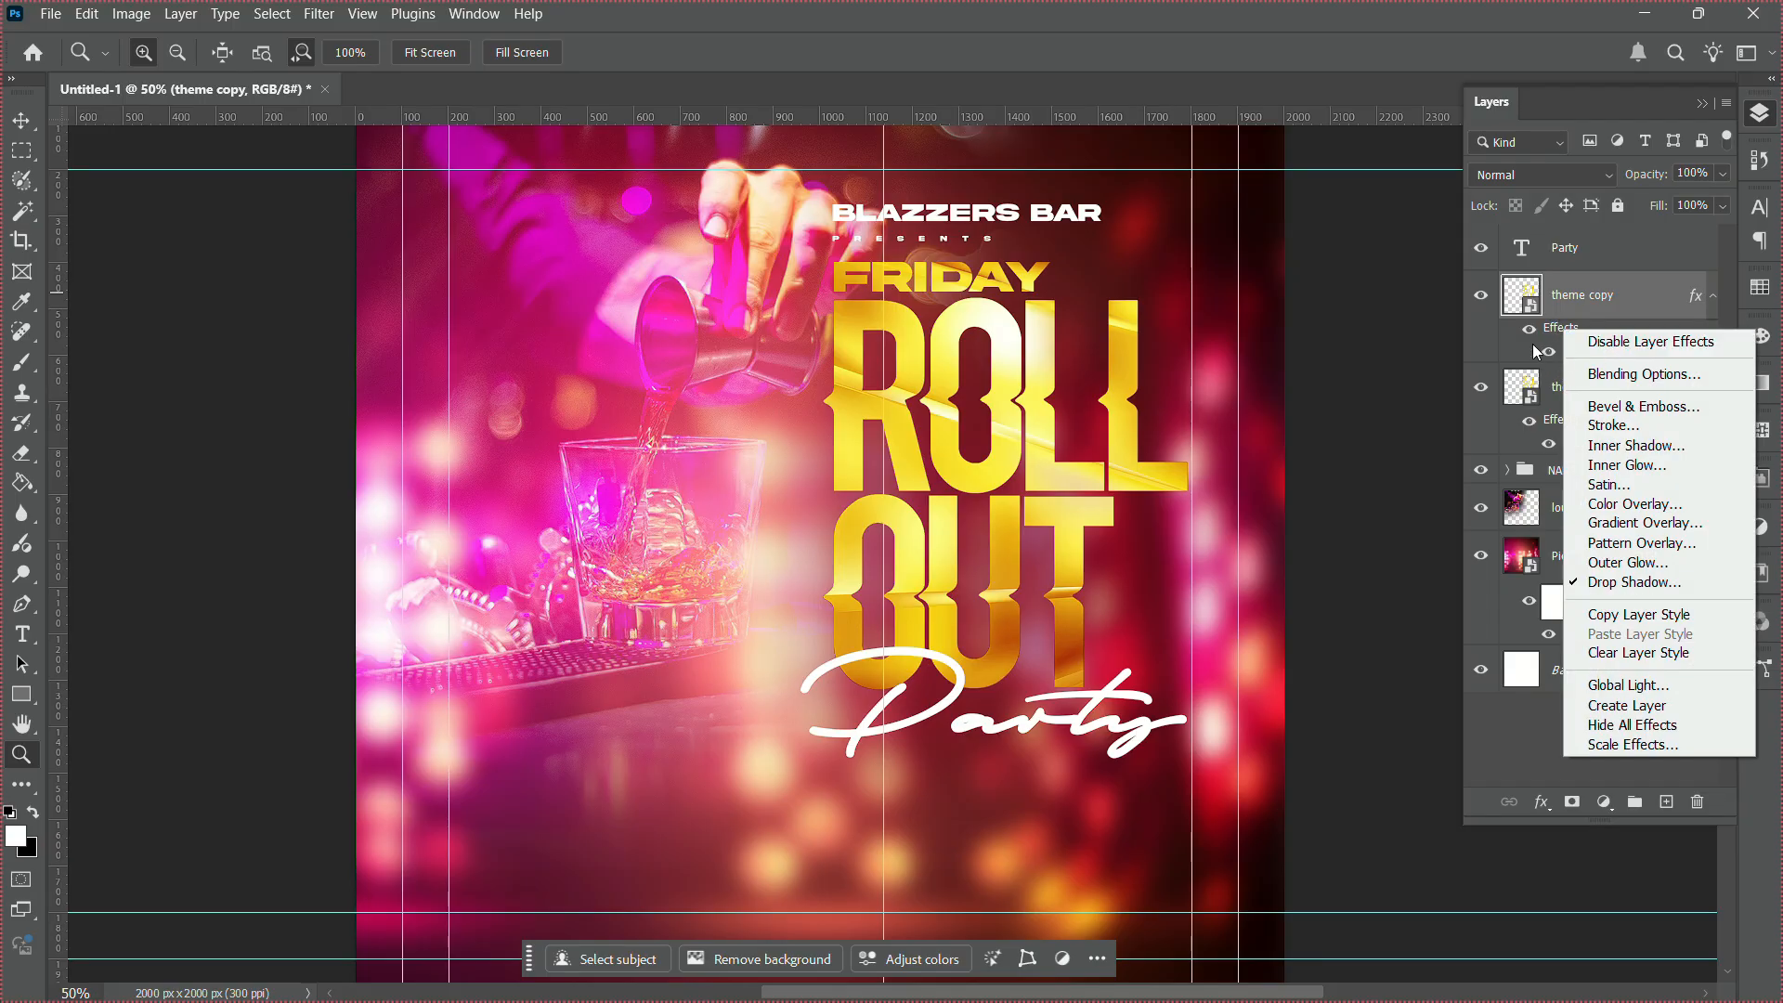
pyautogui.click(1622, 344)
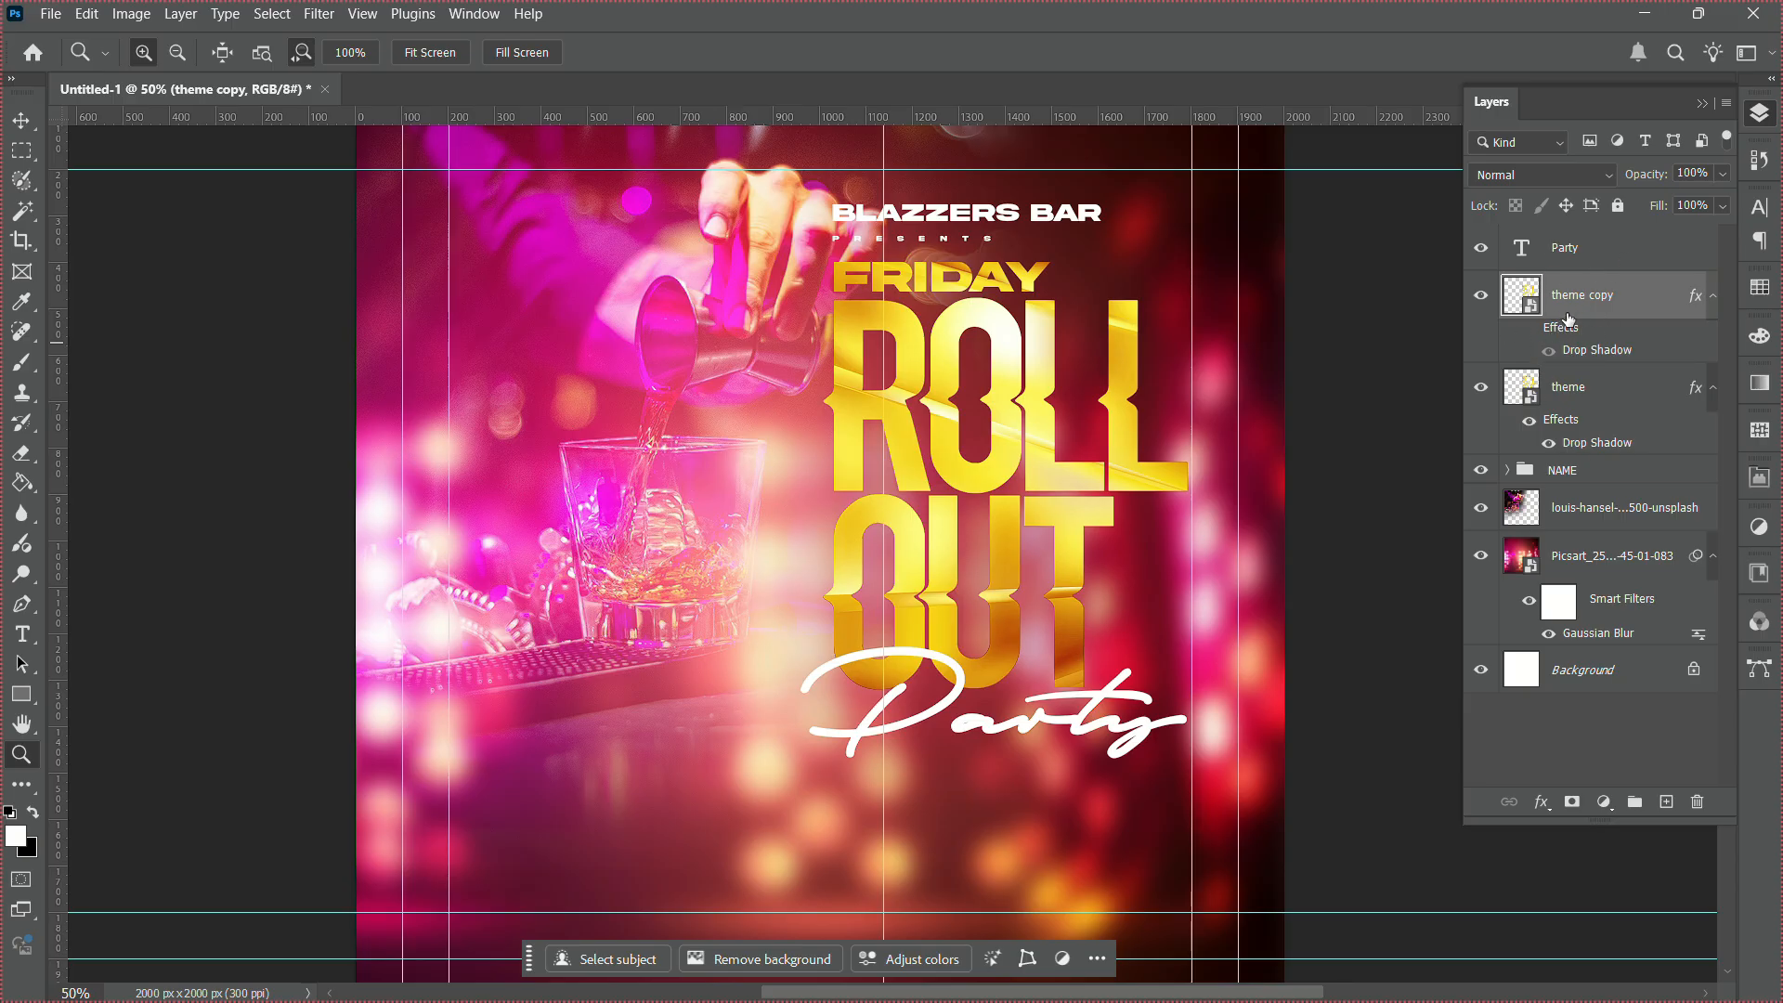
# Set the theme copy layer's blend mode to Screen and apply a Spin Radial Blur with amount 79 to it.
pyautogui.click(1535, 173)
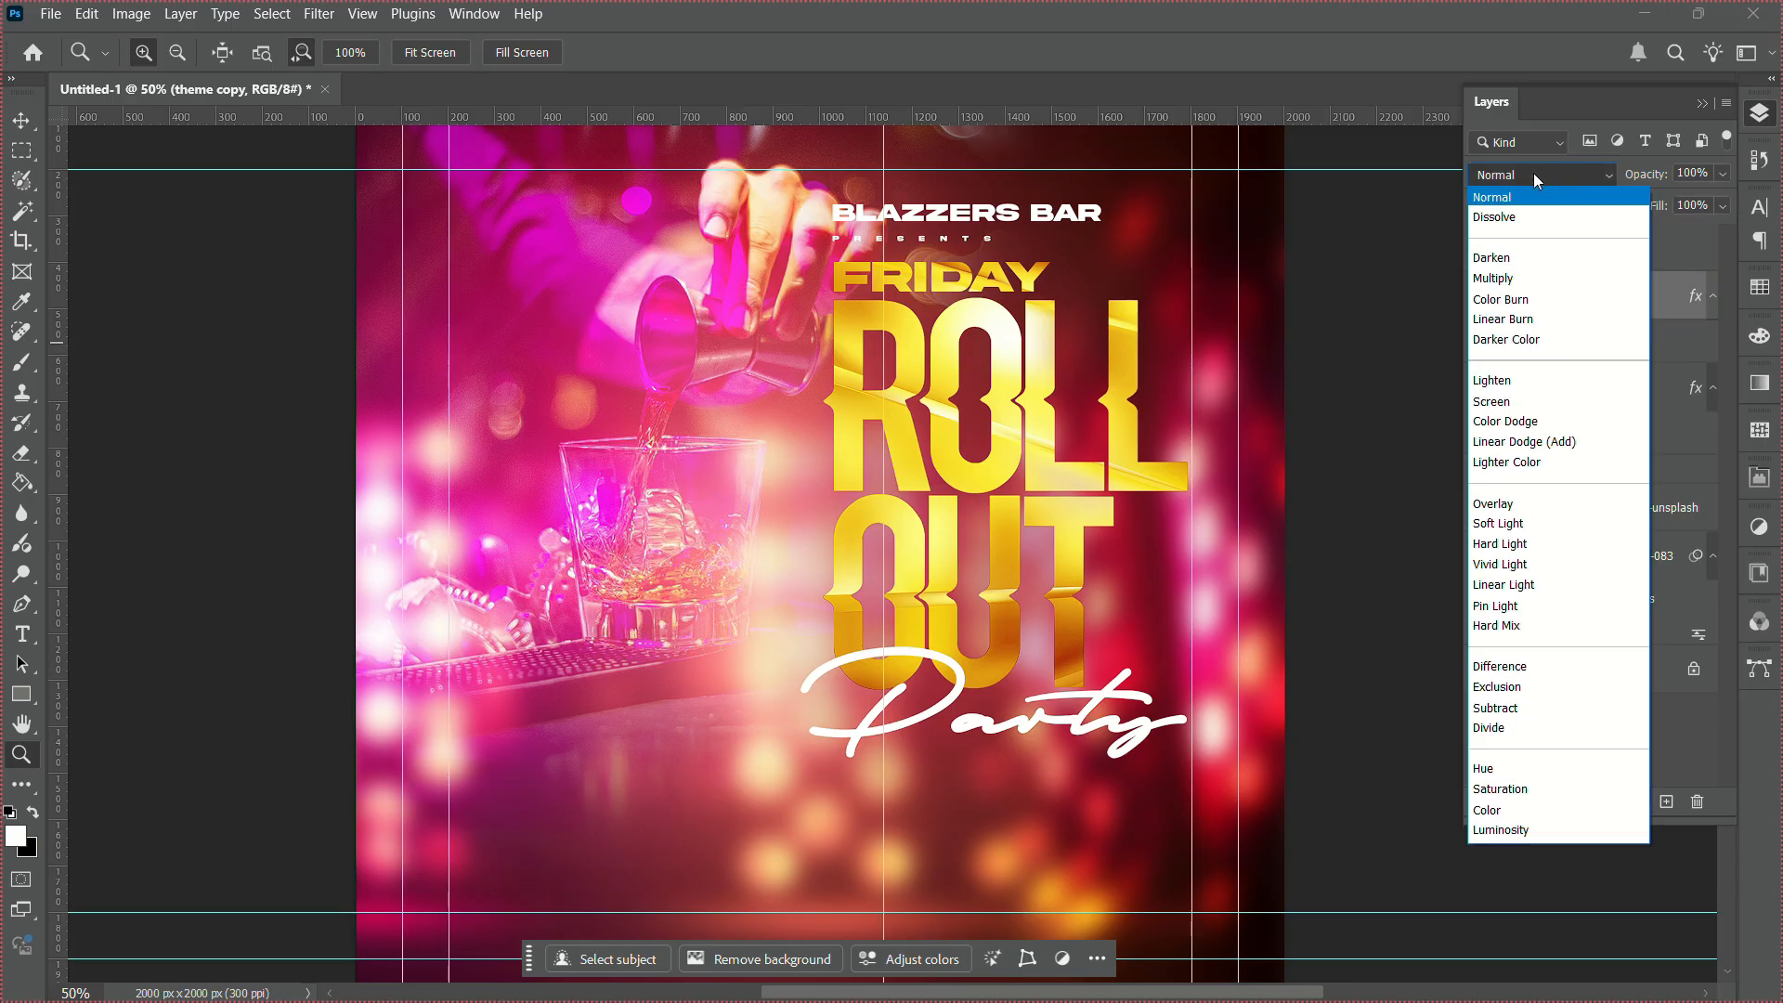
pyautogui.click(1507, 403)
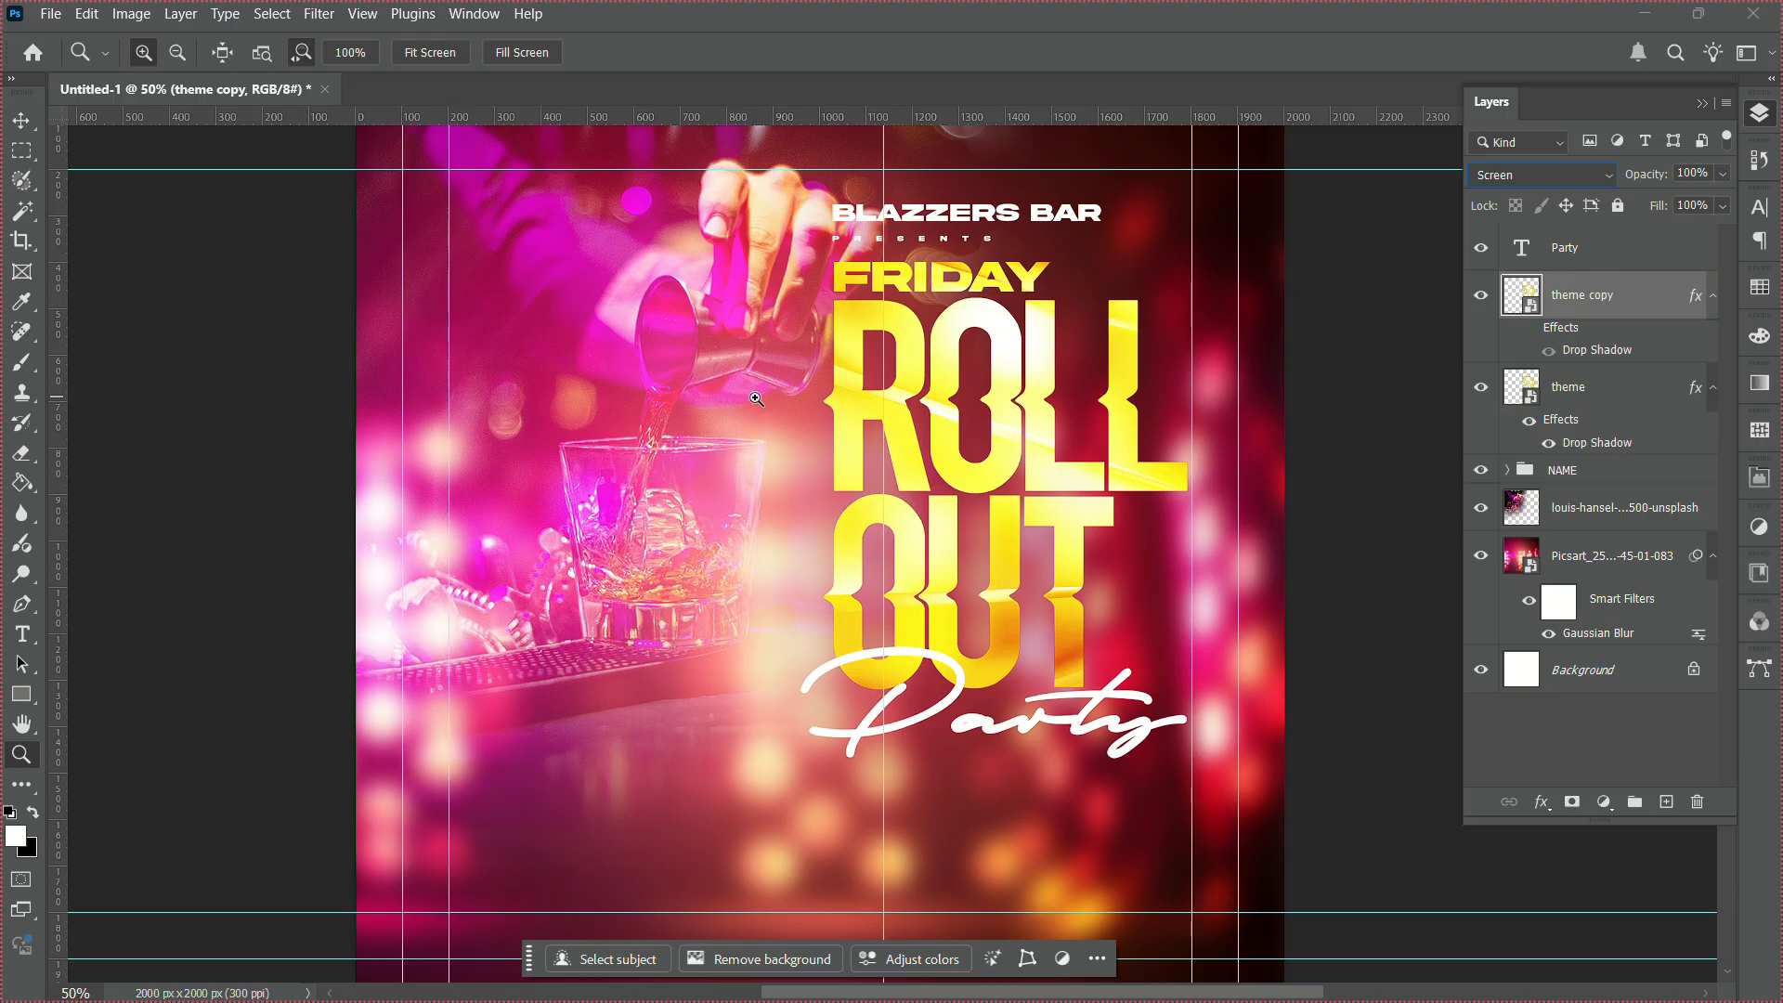
pyautogui.click(320, 19)
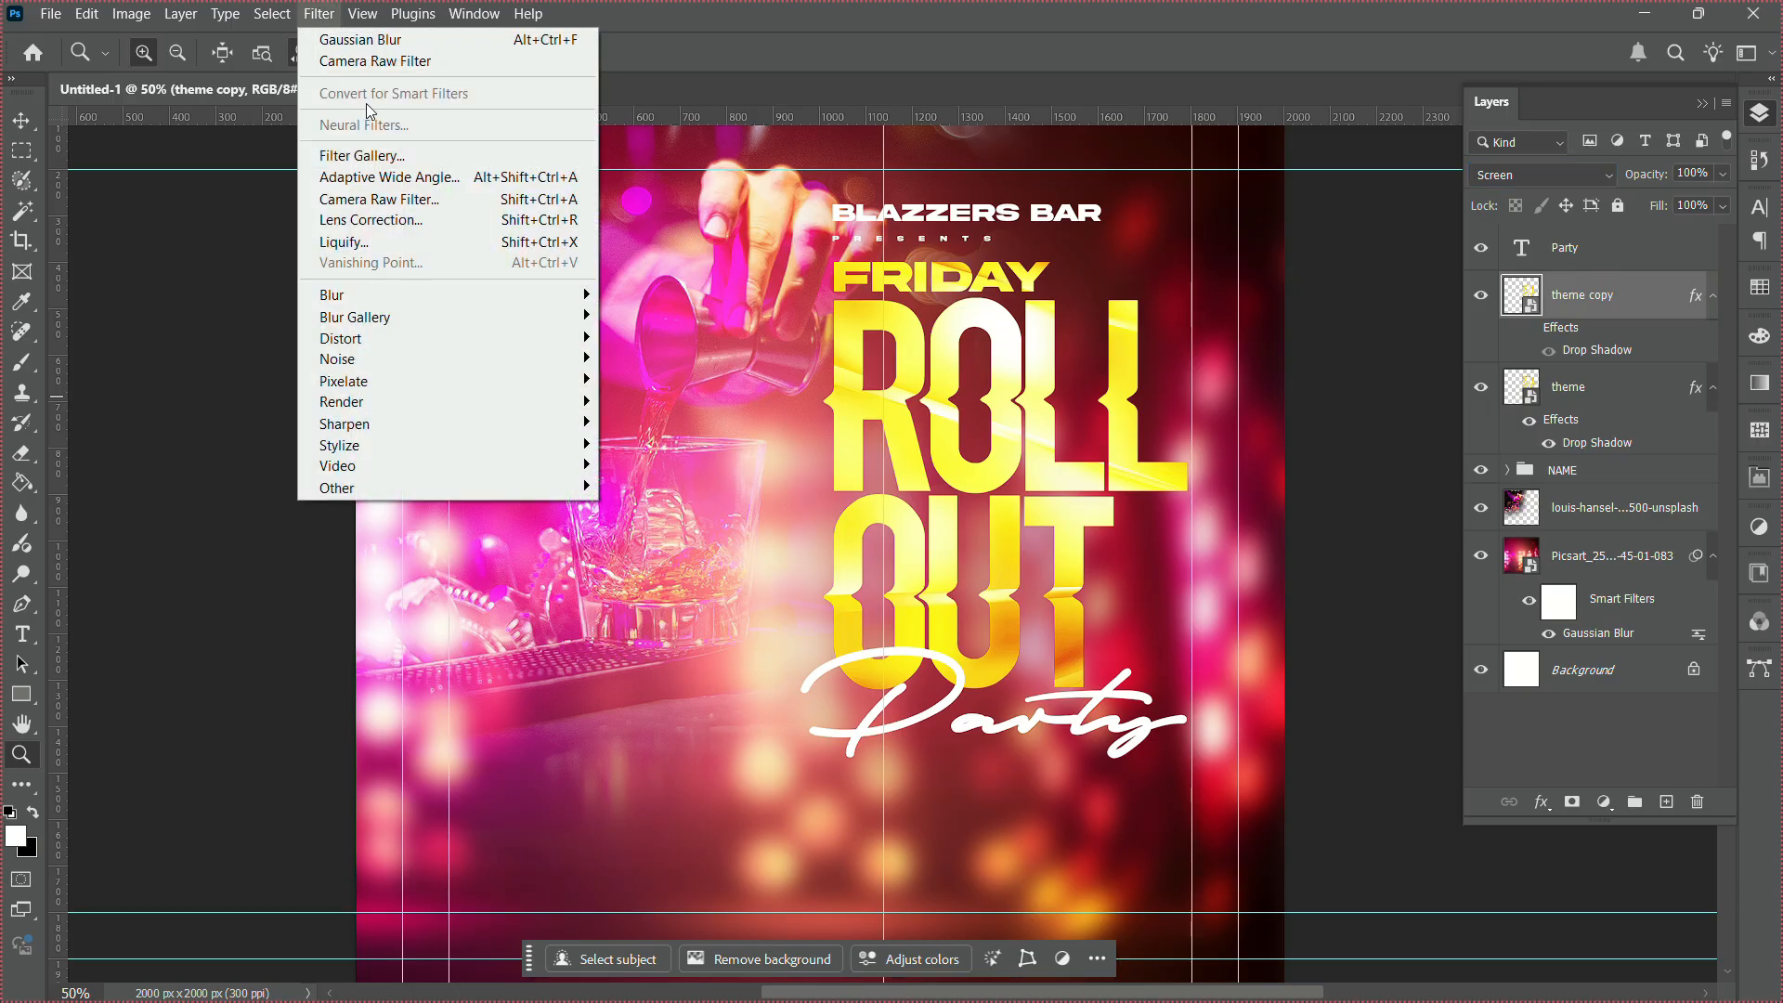
pyautogui.moveTo(453, 290)
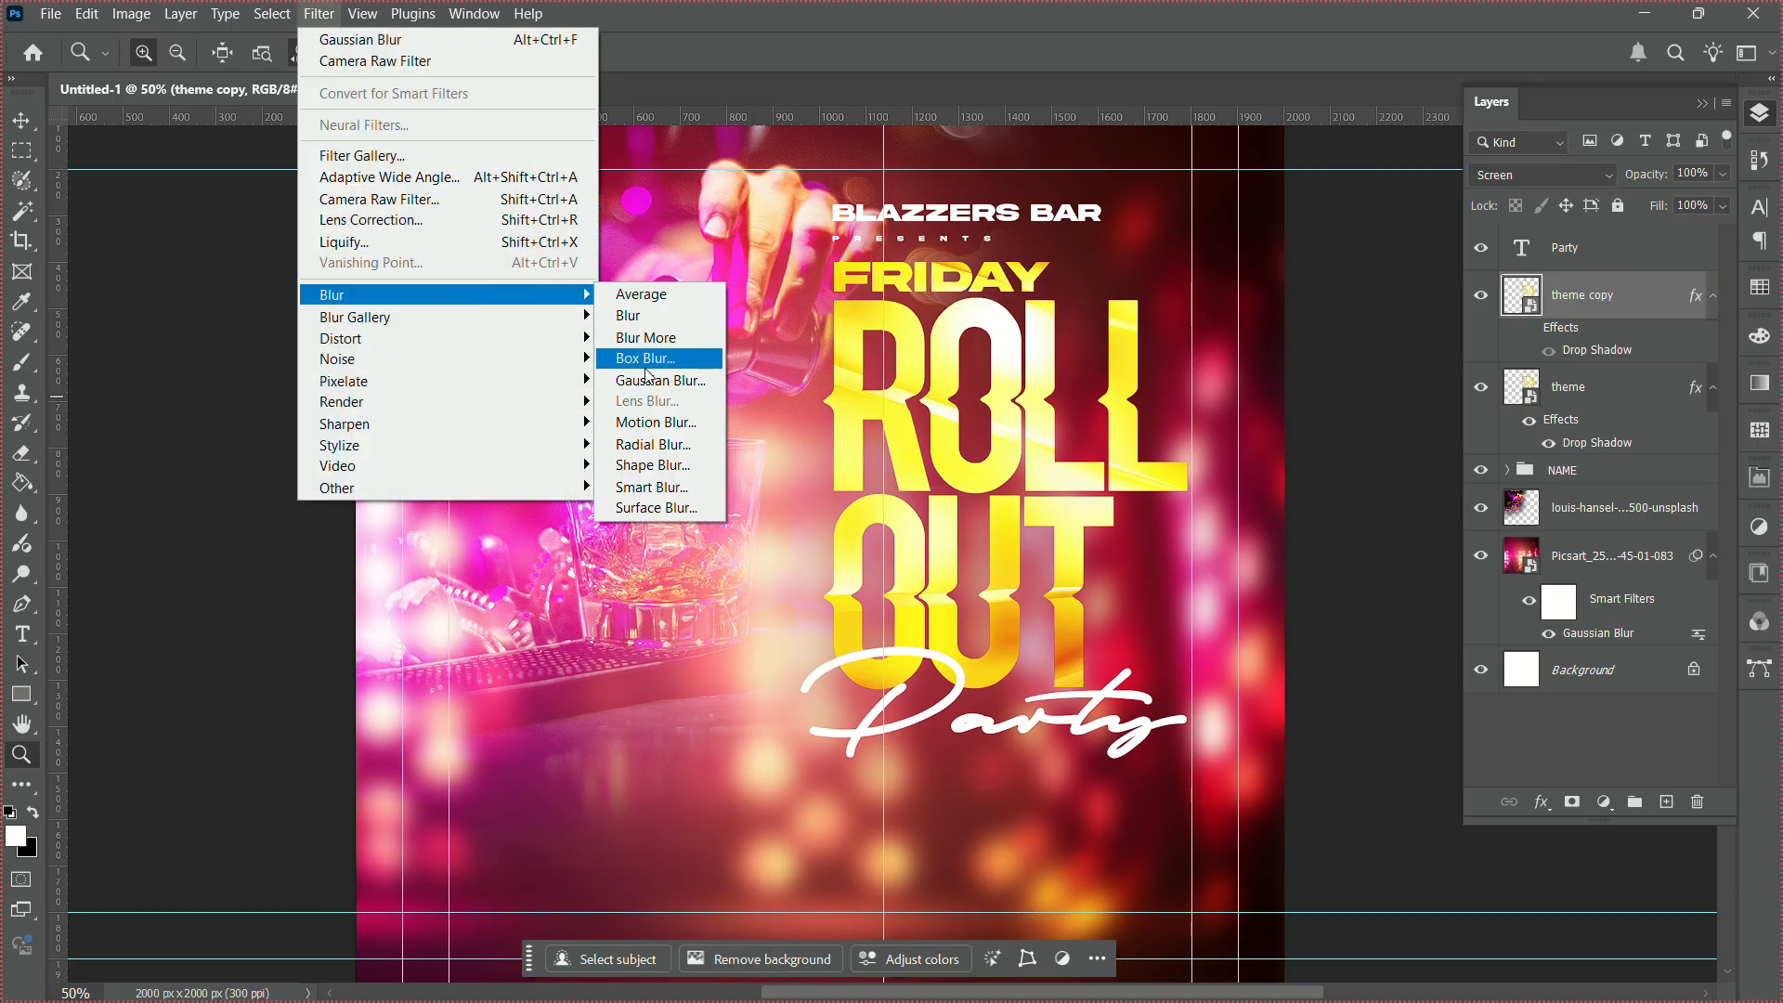
pyautogui.click(667, 454)
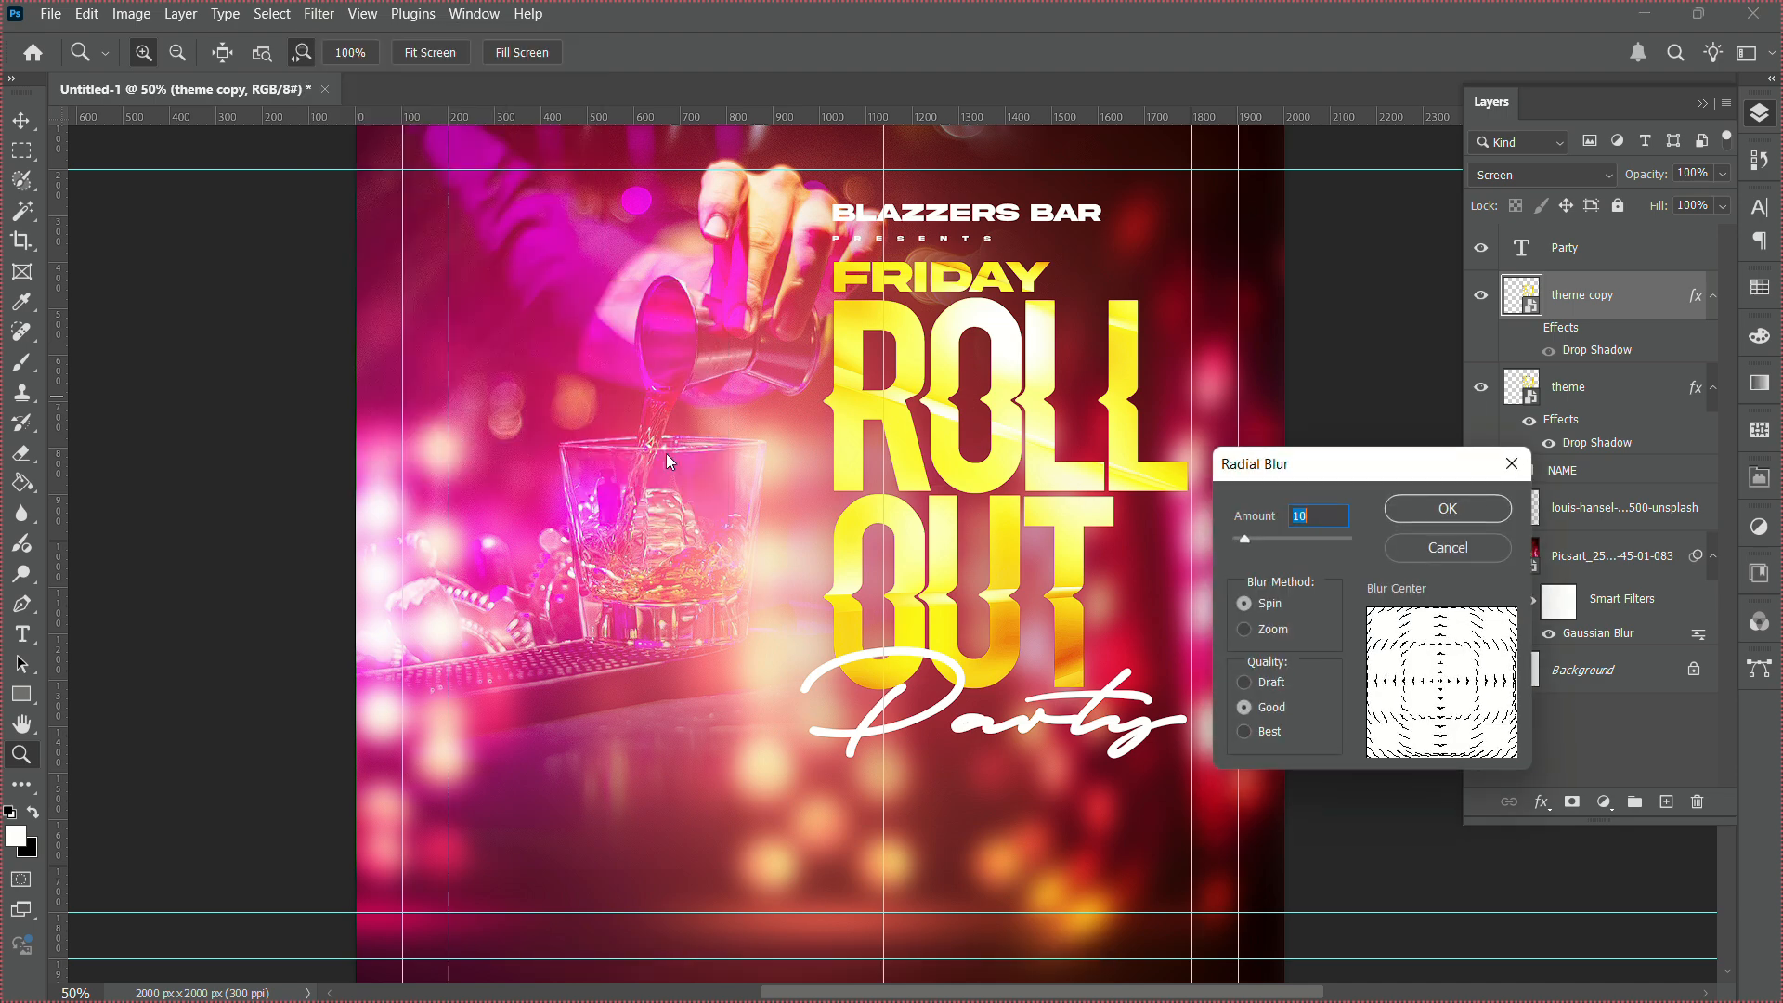
pyautogui.click(1284, 538)
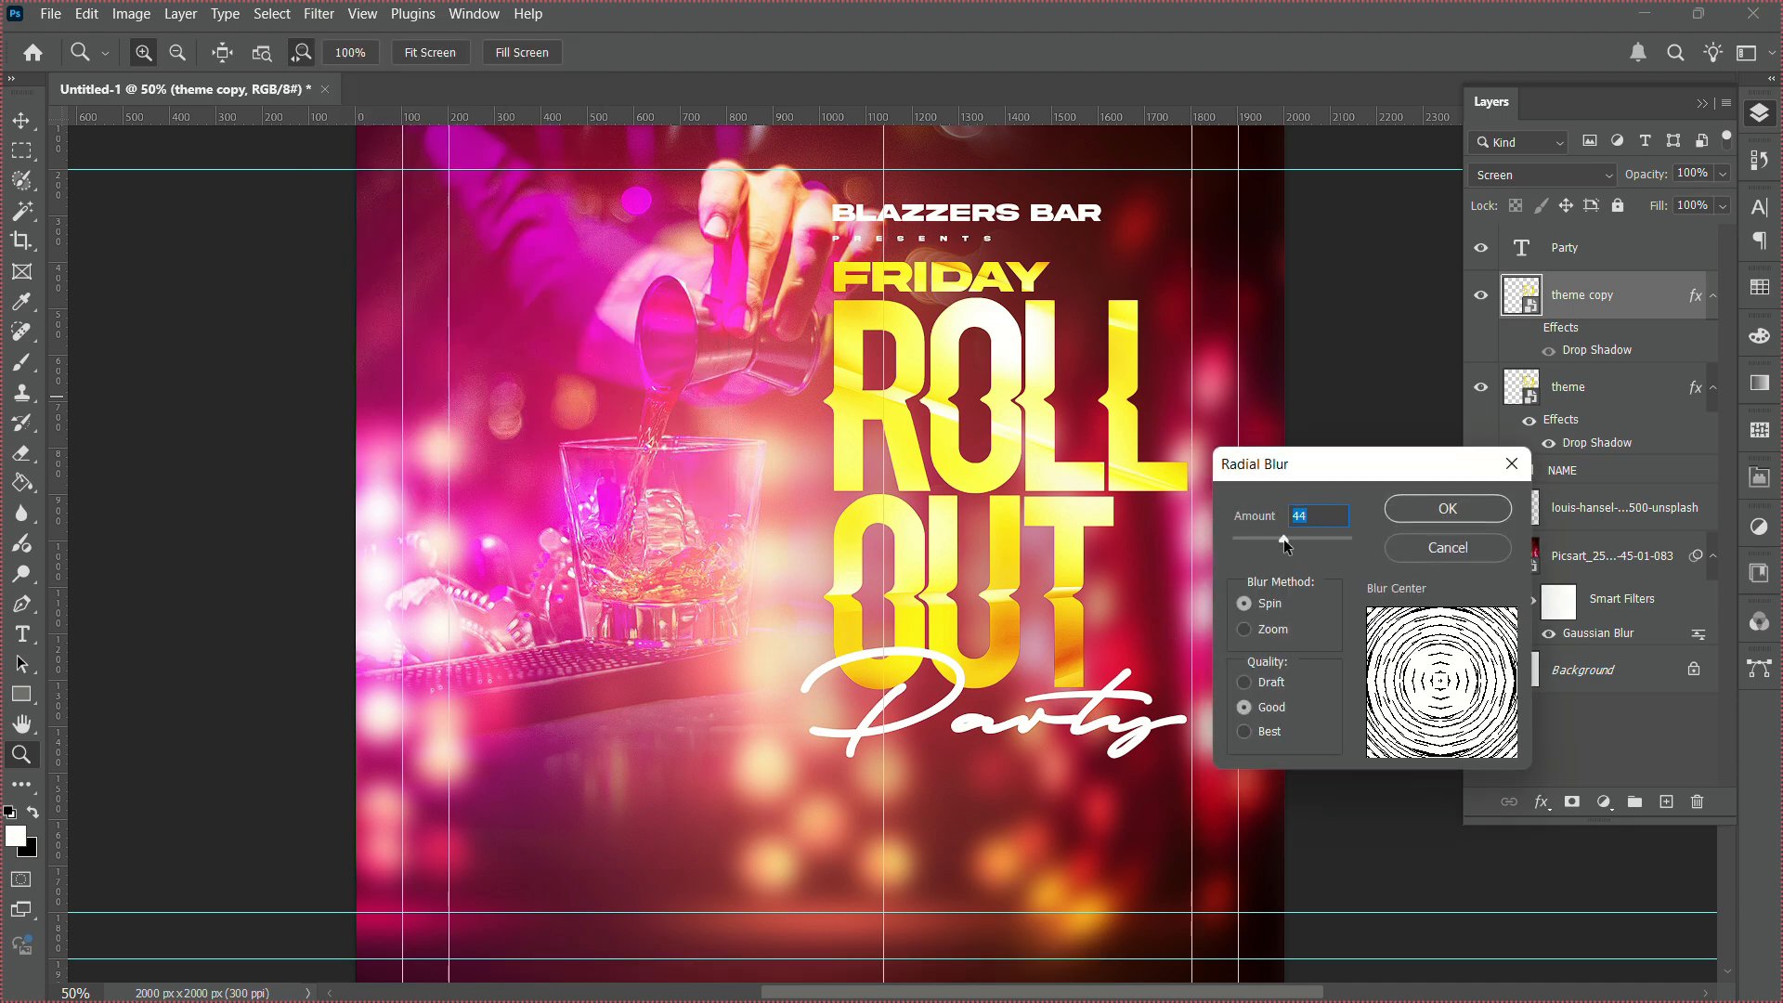
pyautogui.moveTo(1284, 539); pyautogui.dragTo(1303, 538)
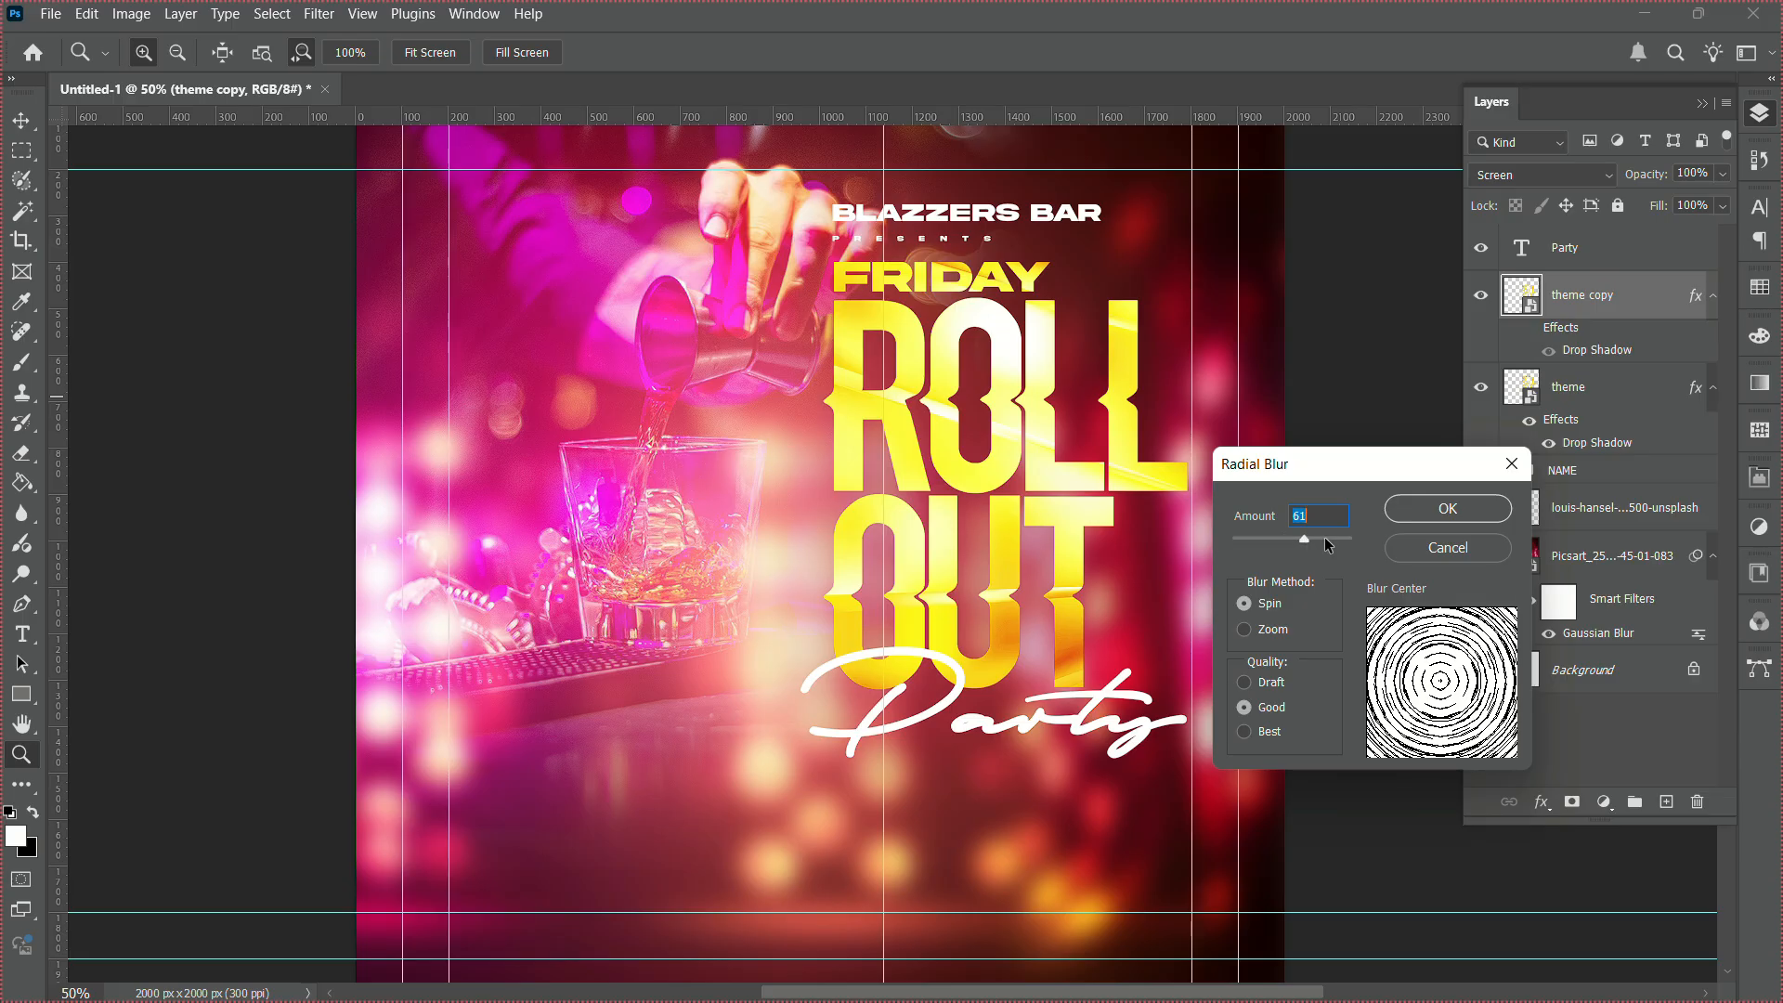
pyautogui.click(1325, 538)
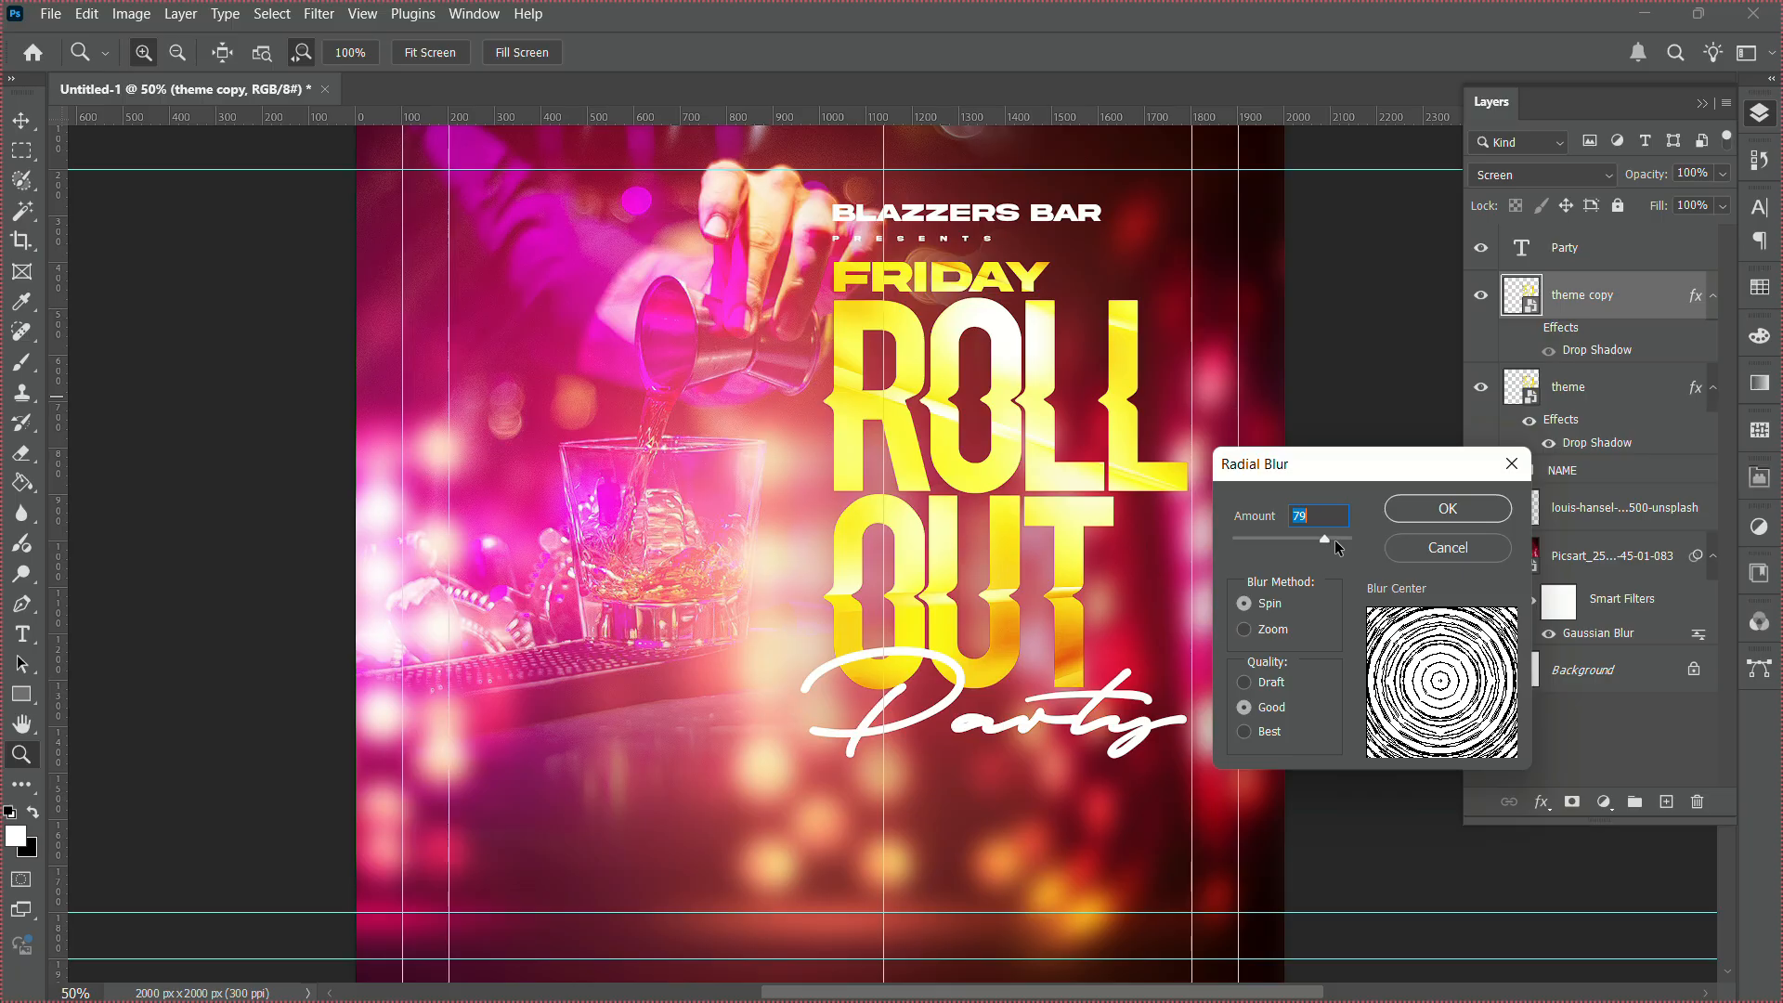
pyautogui.press('Return')
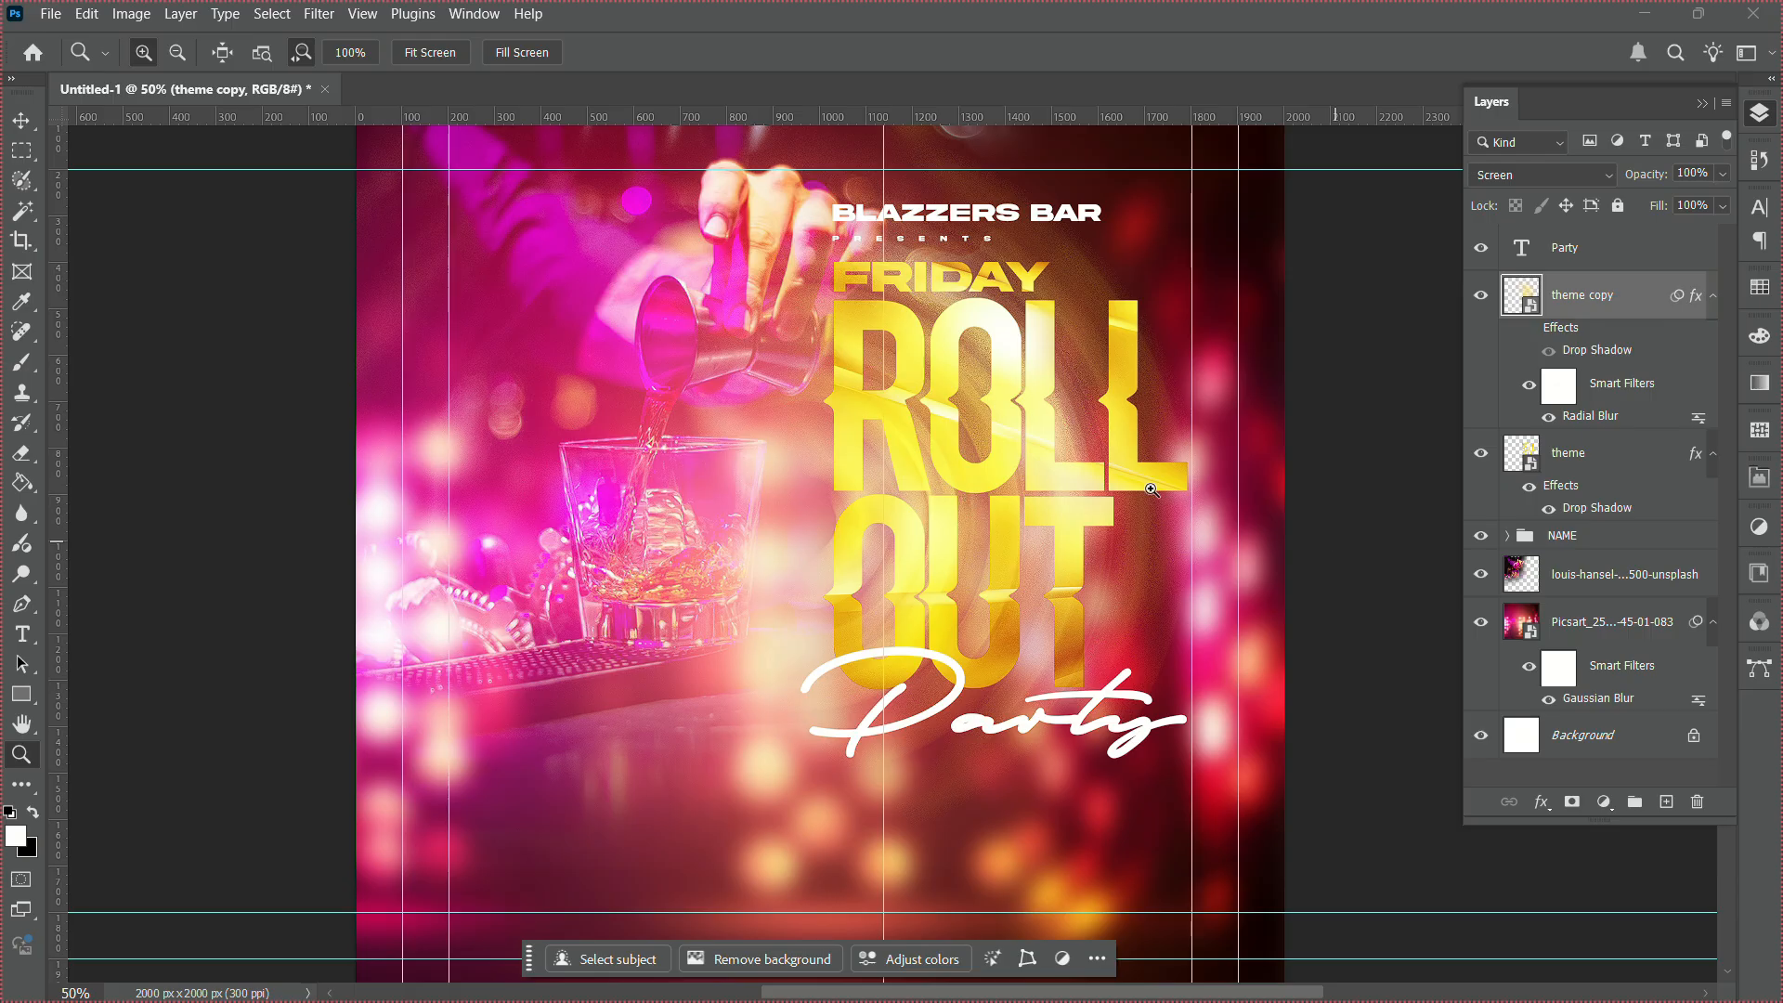
# Examine the radial blur around the title, comparing the flyer with the theme copy layer hidden and shown.
pyautogui.press('F7')
pyautogui.keyDown('alt'); pyautogui.click(1036, 495); pyautogui.keyUp('alt')
pyautogui.keyDown('alt'); pyautogui.click(1035, 495); pyautogui.keyUp('alt')
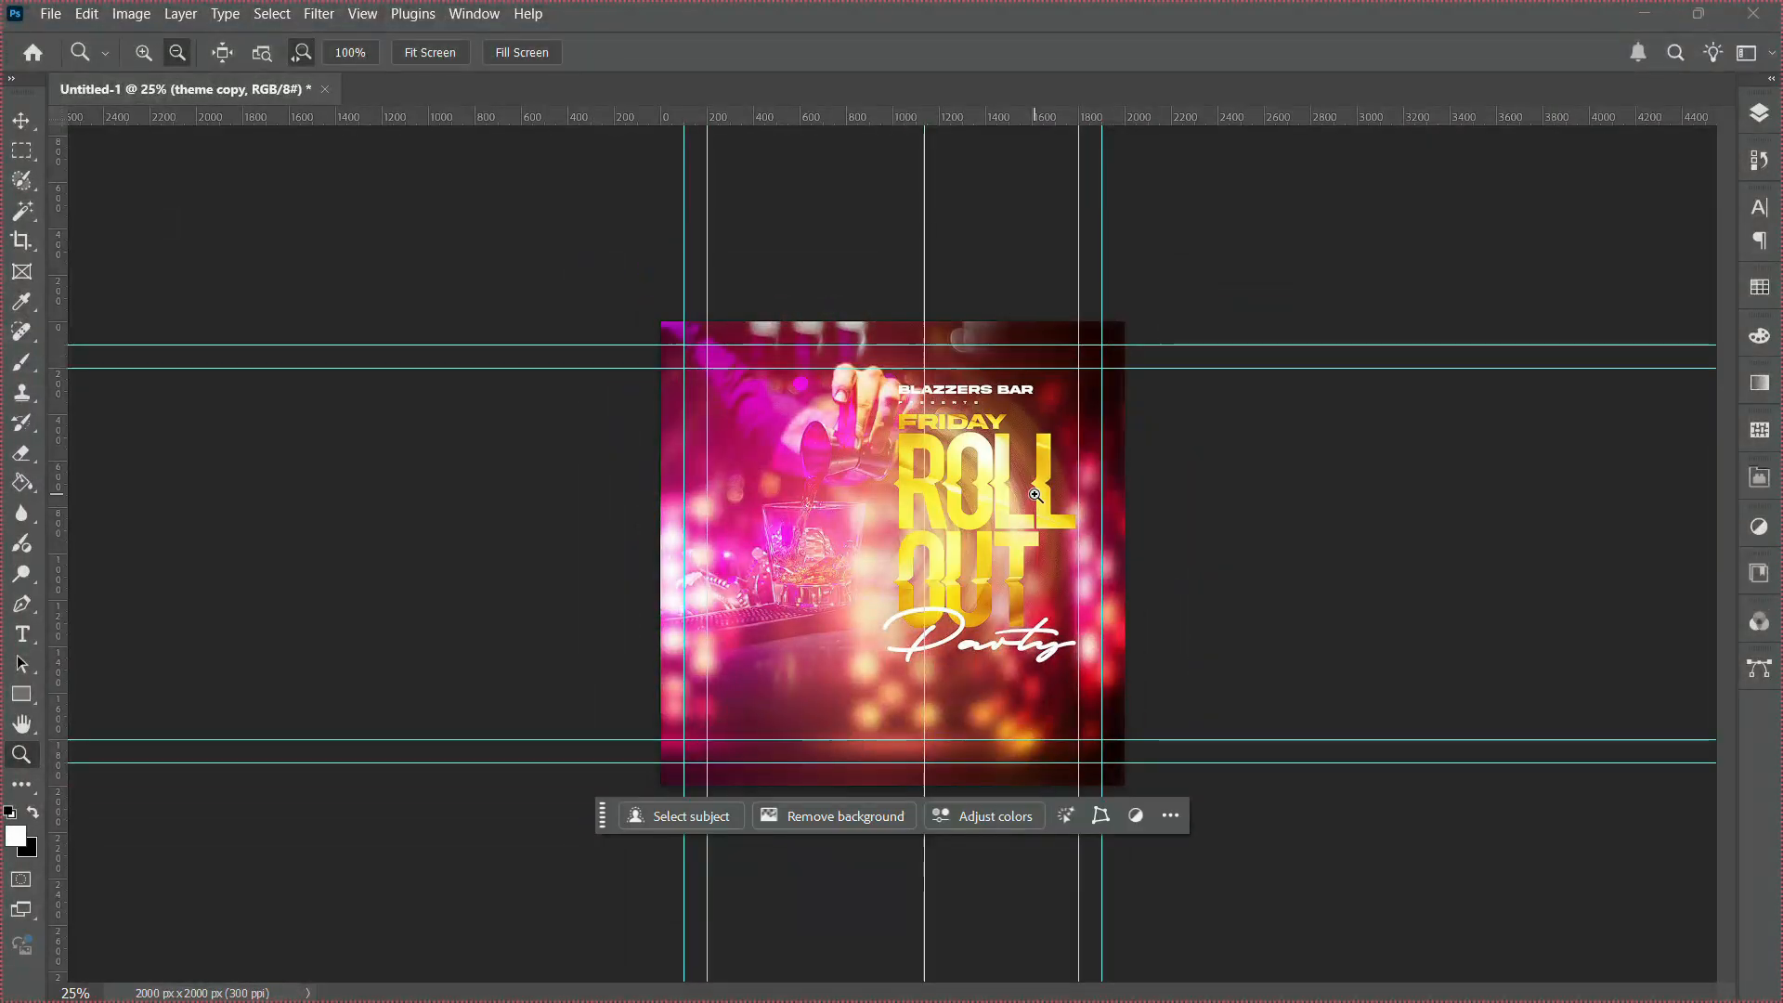
pyautogui.click(1051, 608)
pyautogui.click(1051, 609)
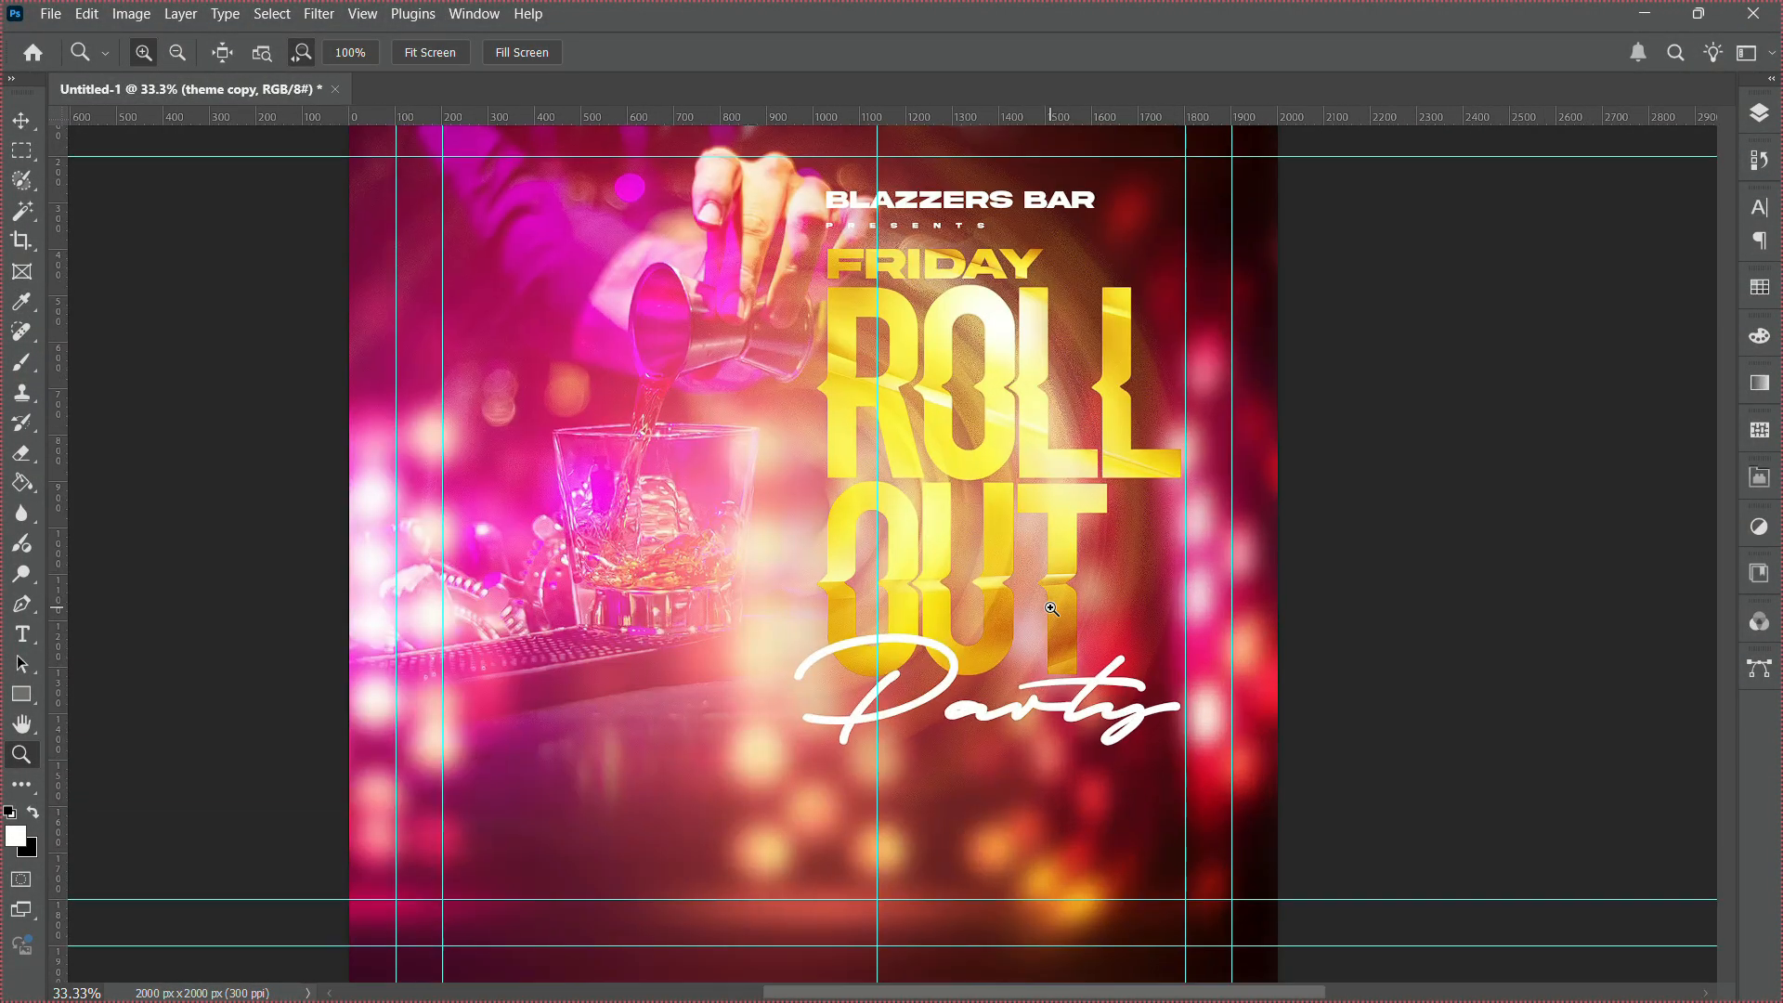
pyautogui.click(1052, 608)
pyautogui.click(1052, 609)
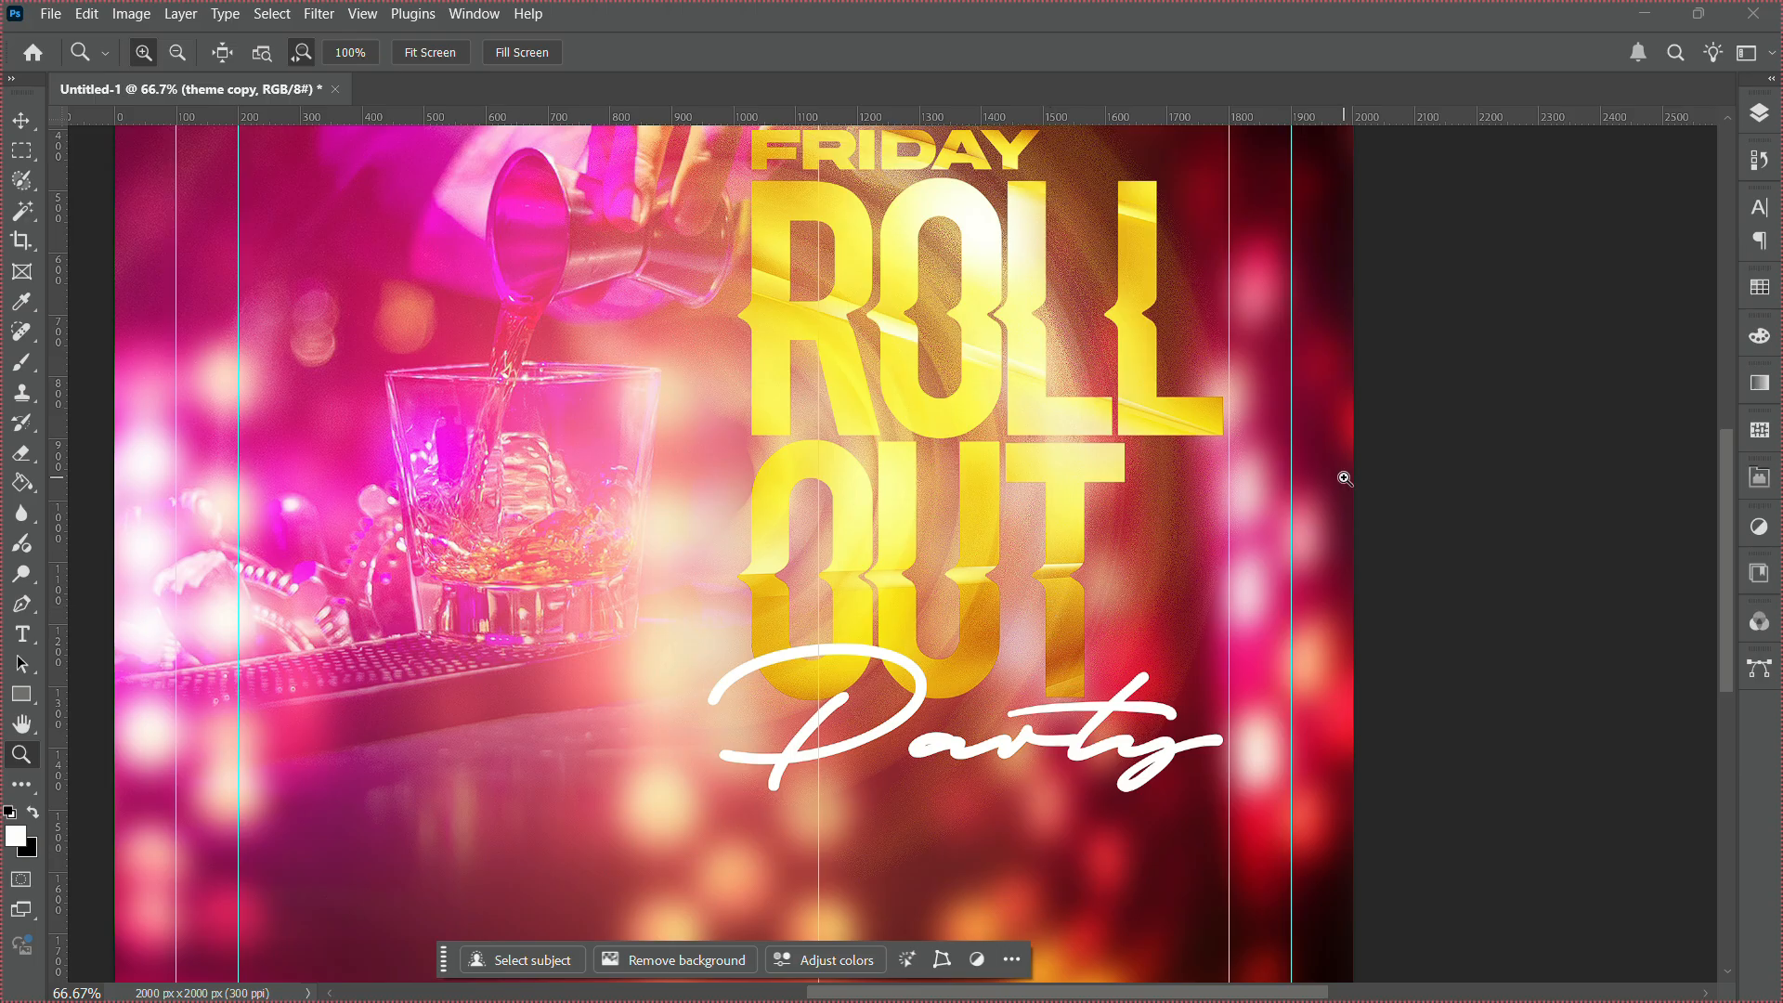
pyautogui.click(1759, 112)
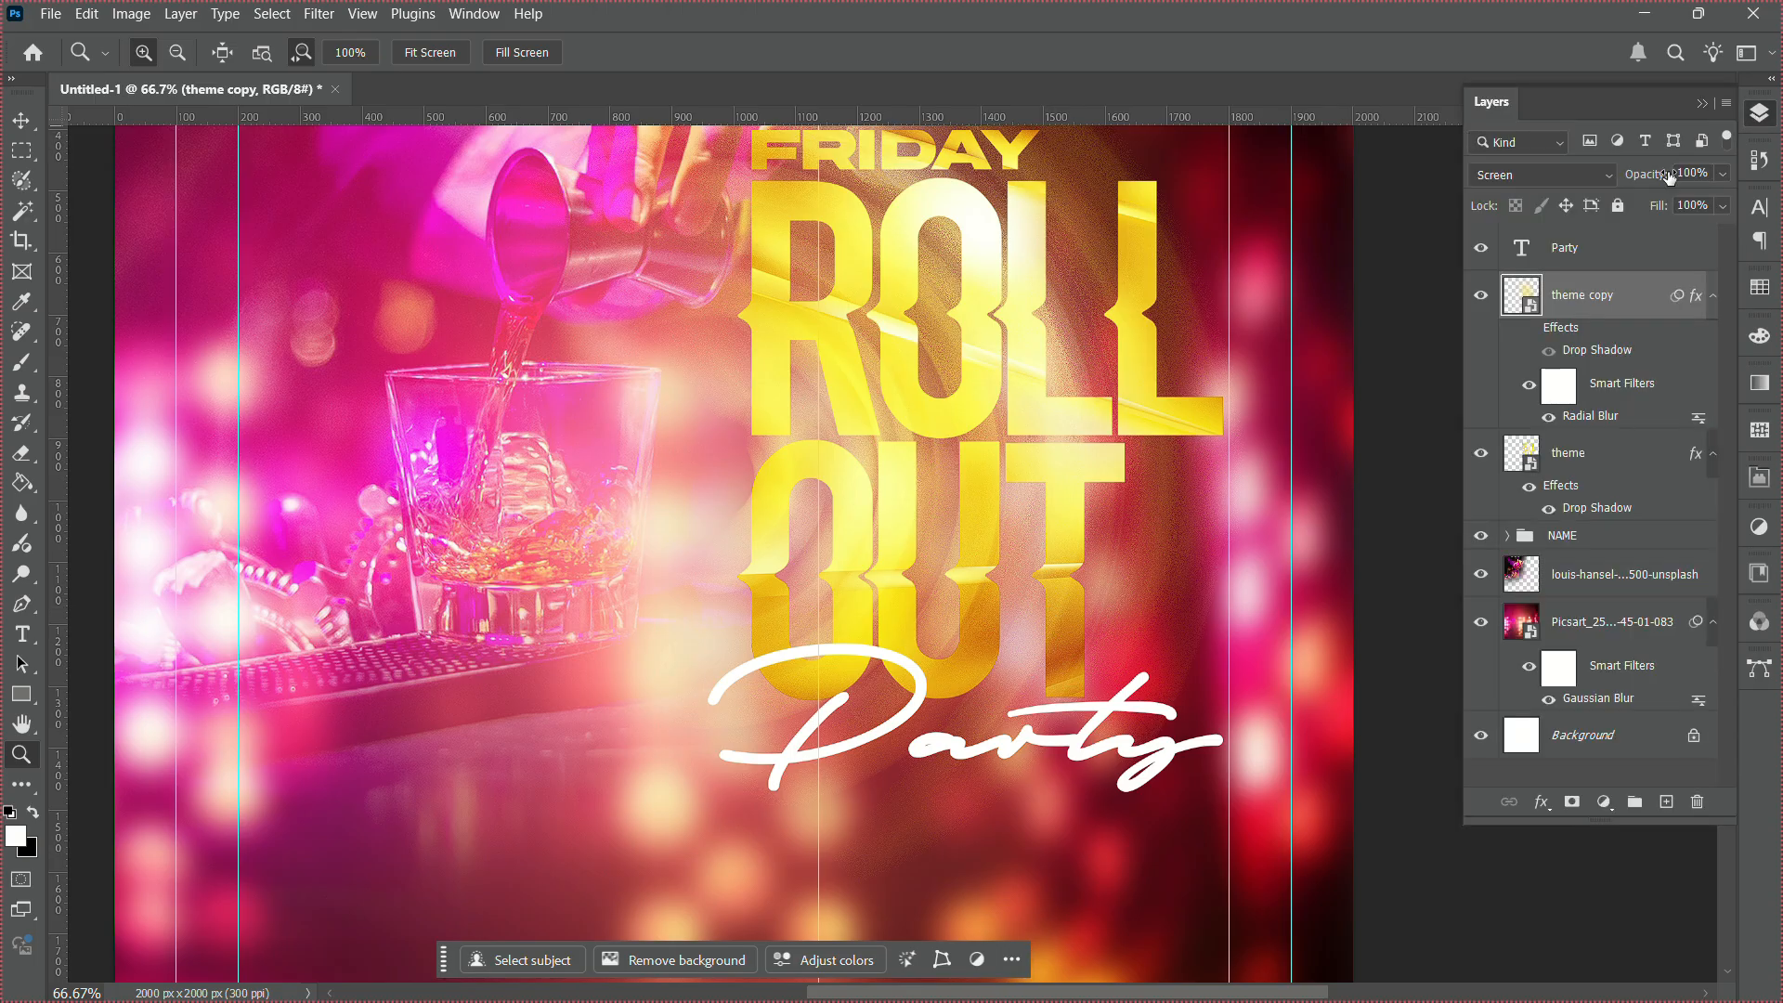
pyautogui.click(1485, 299)
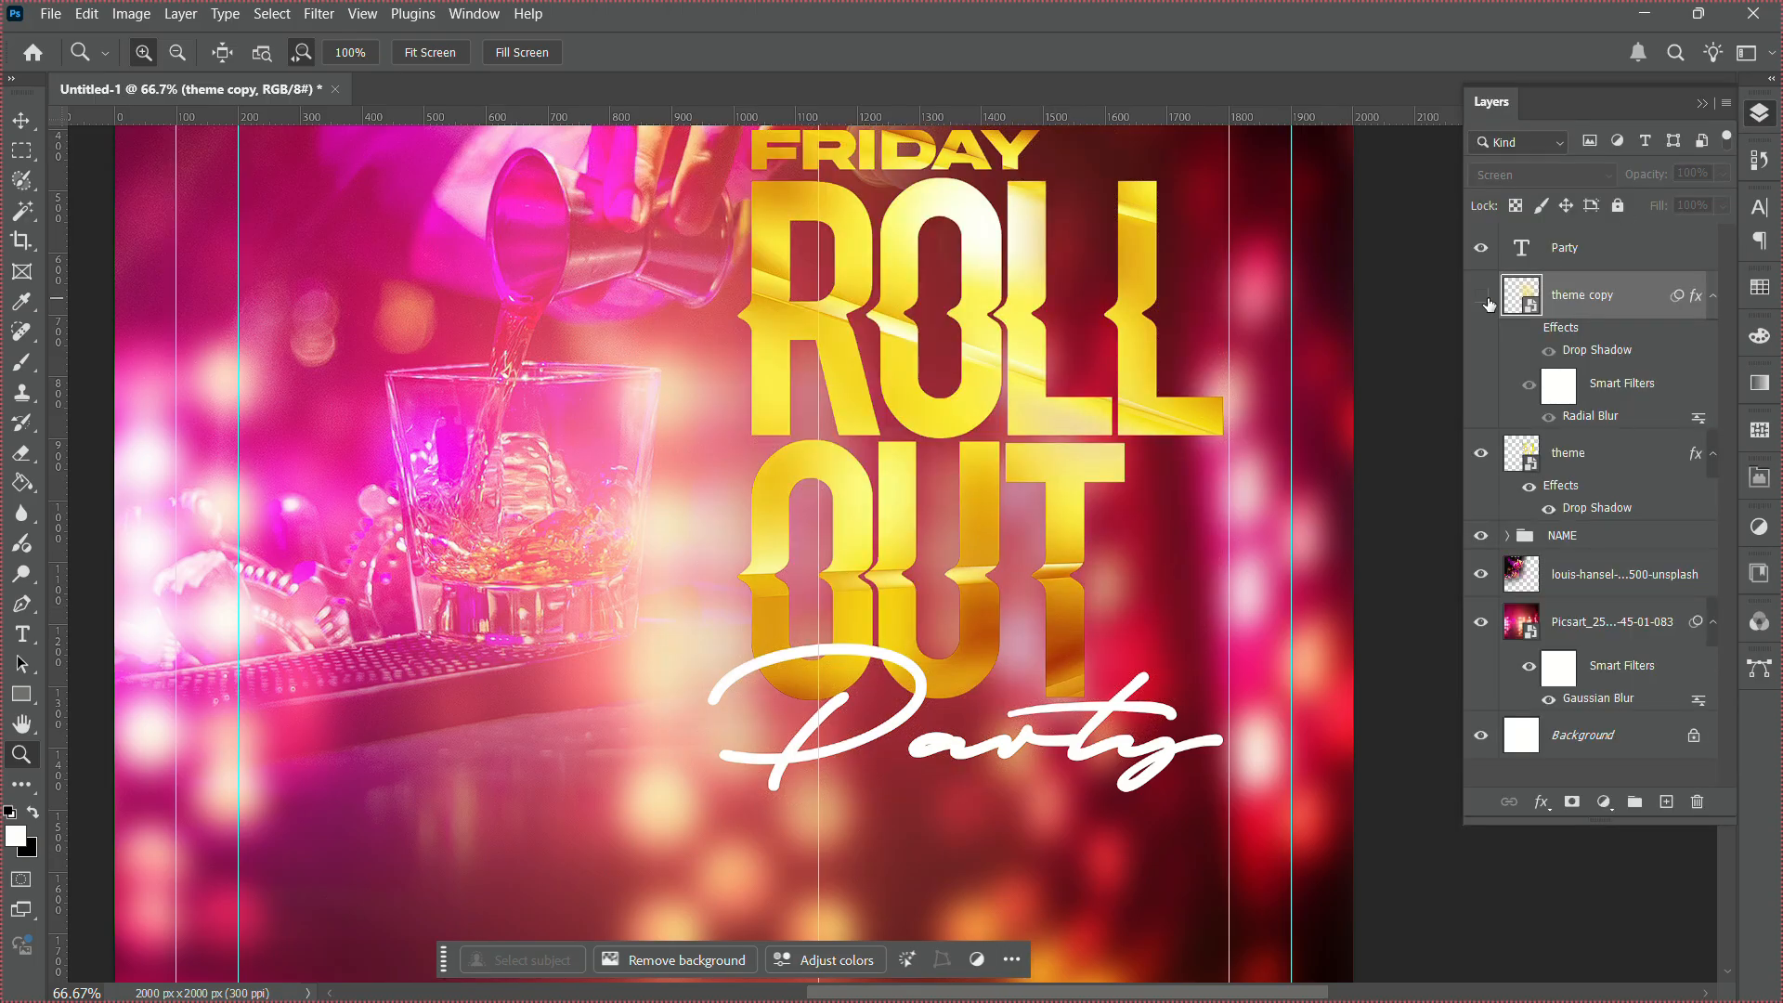
pyautogui.click(1484, 299)
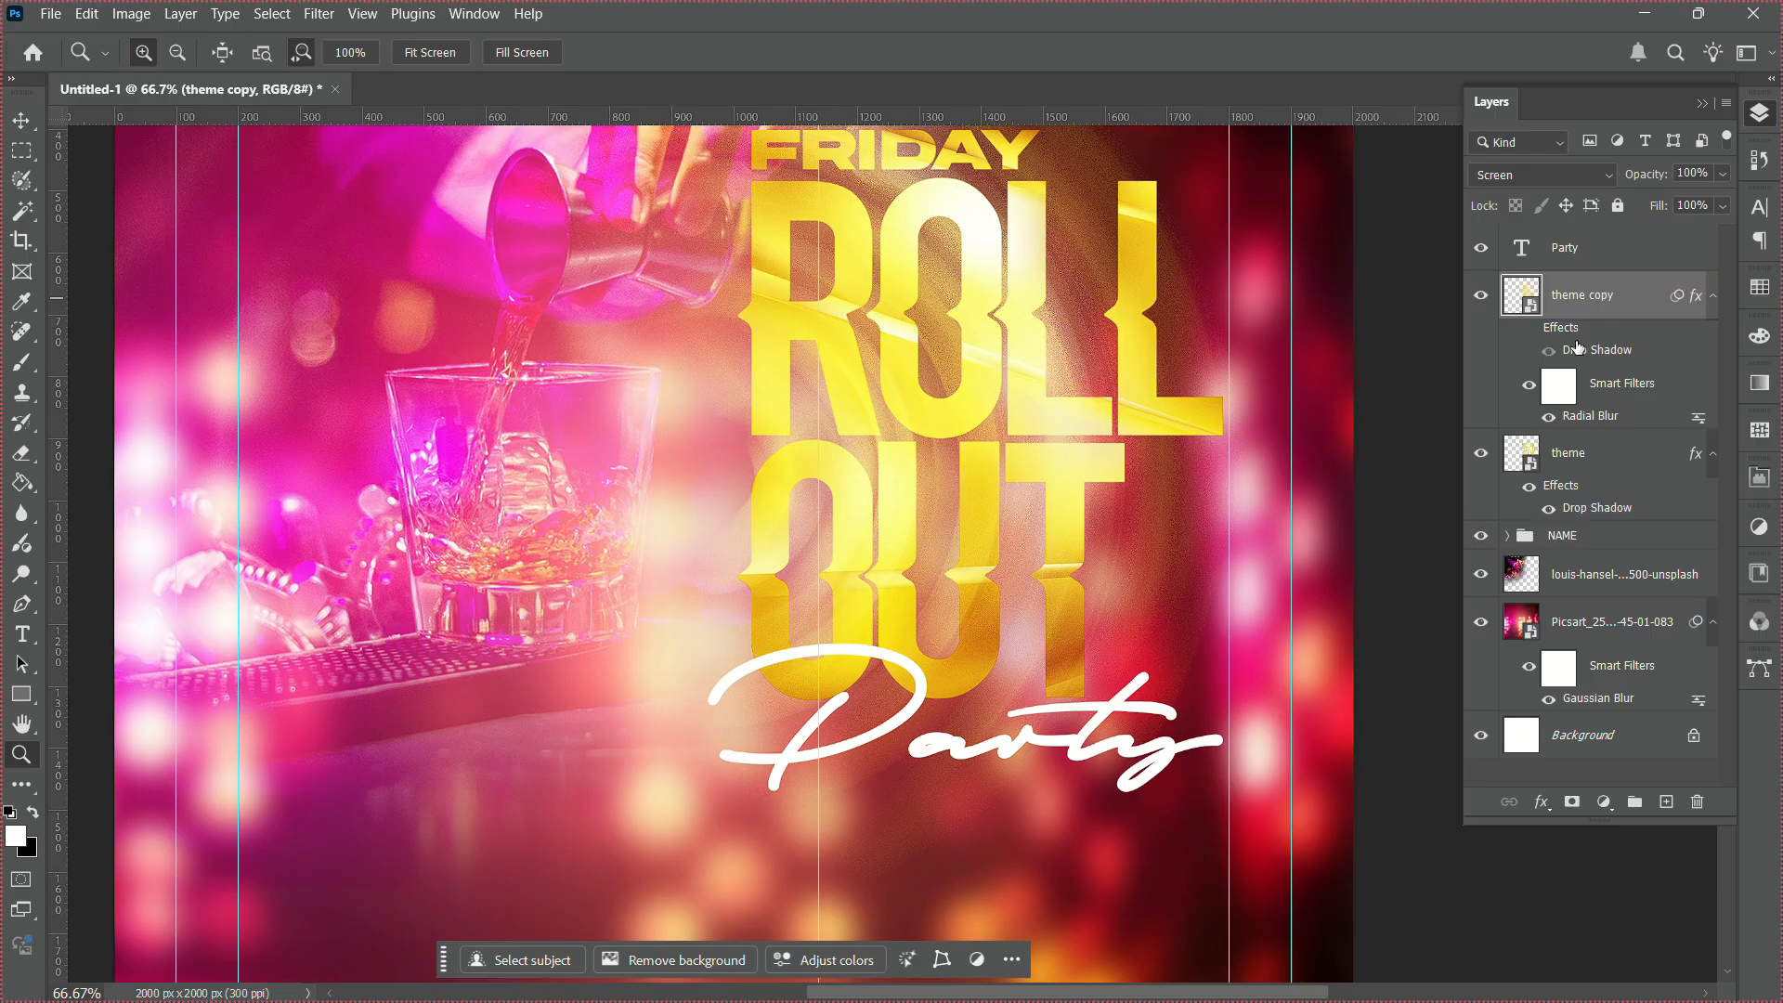
# Change the theme copy's Radial Blur to the Zoom method with Best quality.
pyautogui.doubleClick(1568, 416)
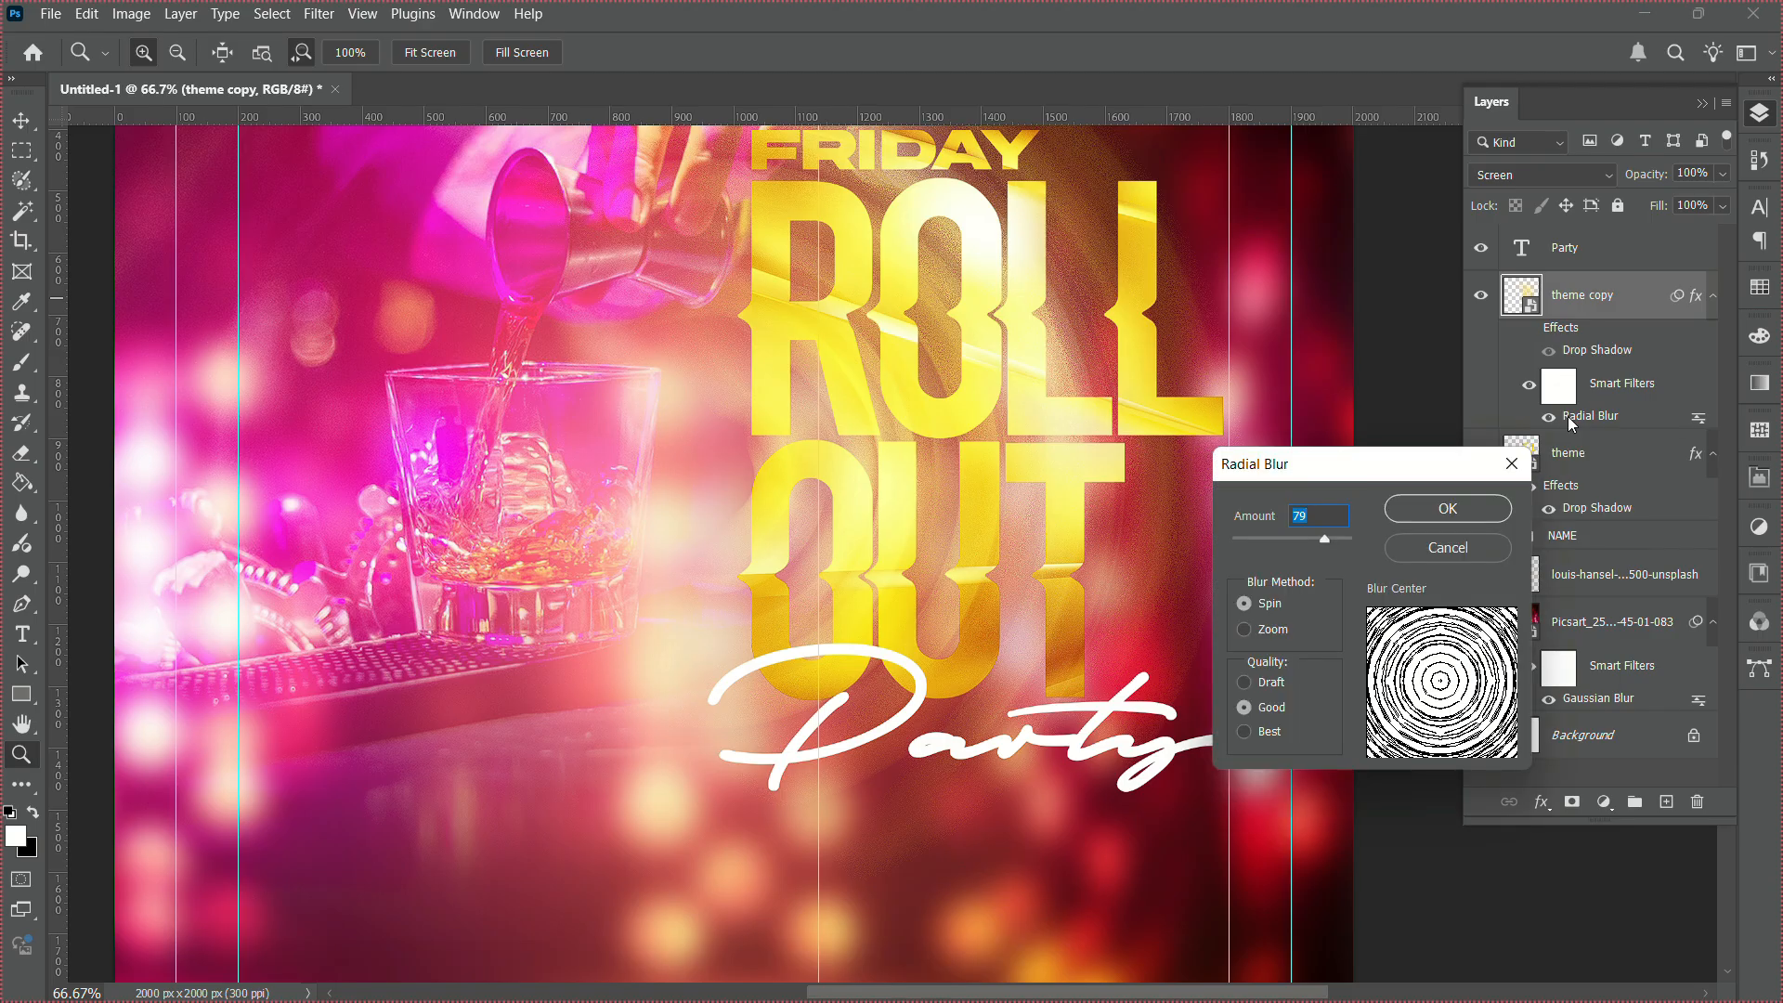
pyautogui.click(1245, 634)
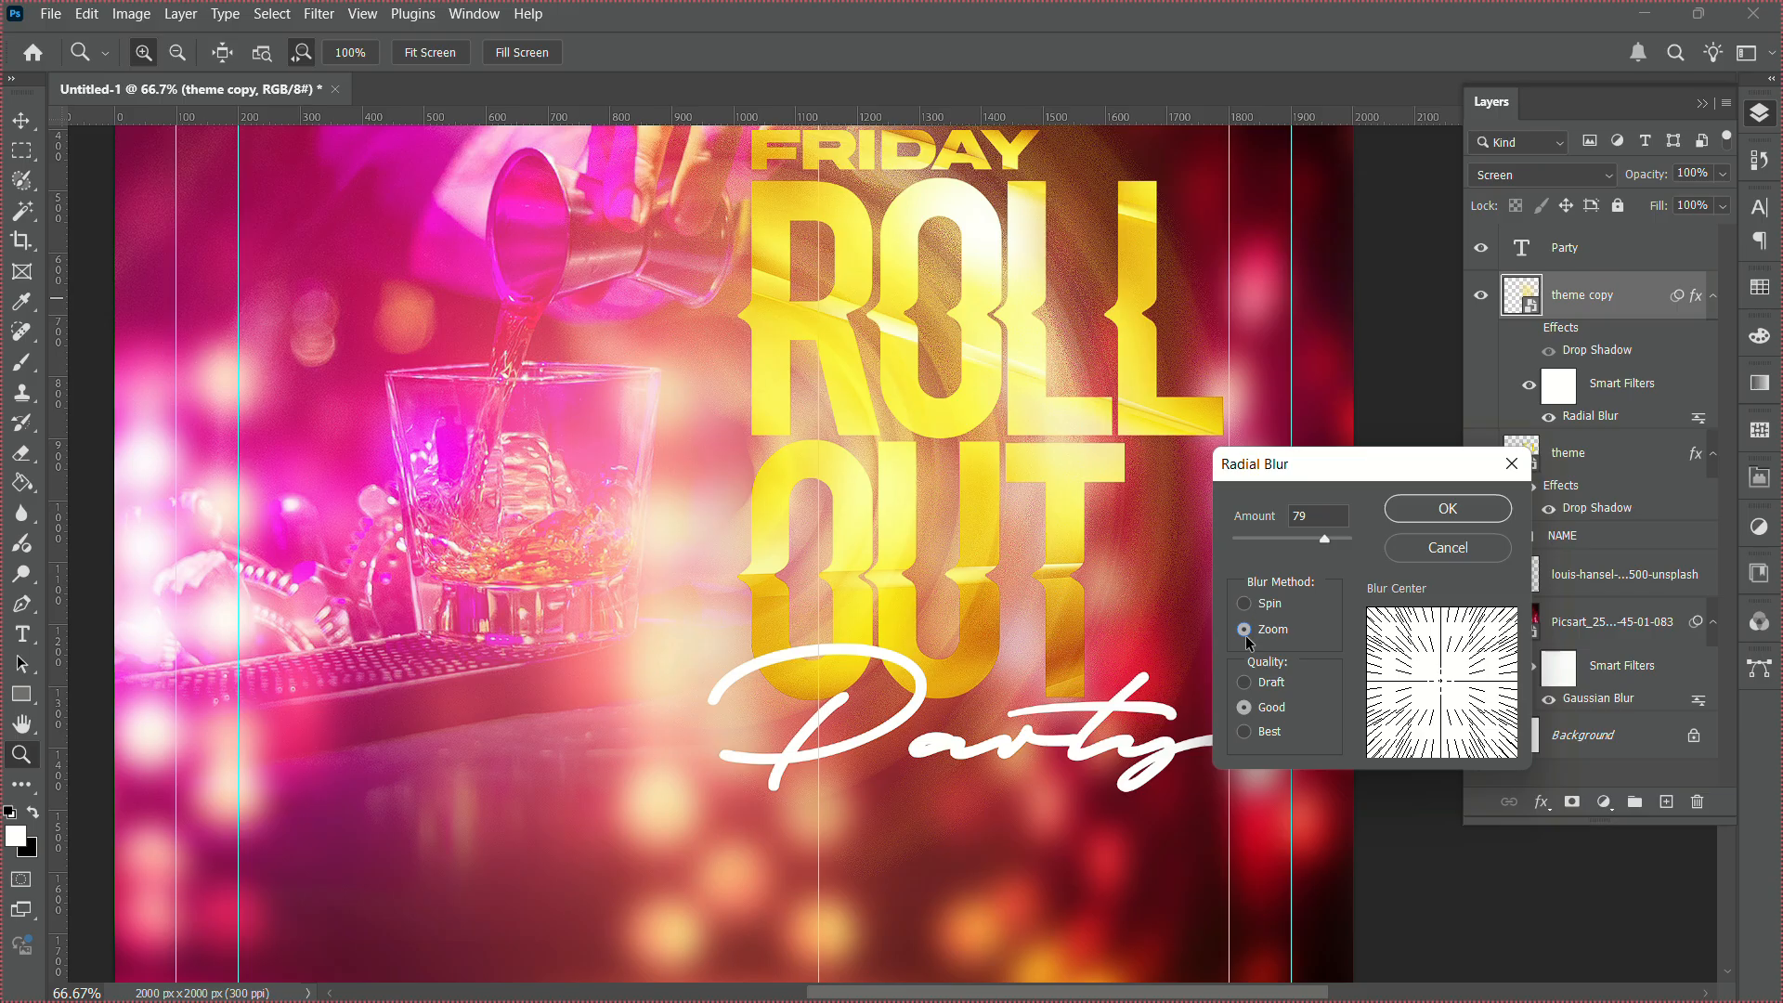
pyautogui.click(1245, 732)
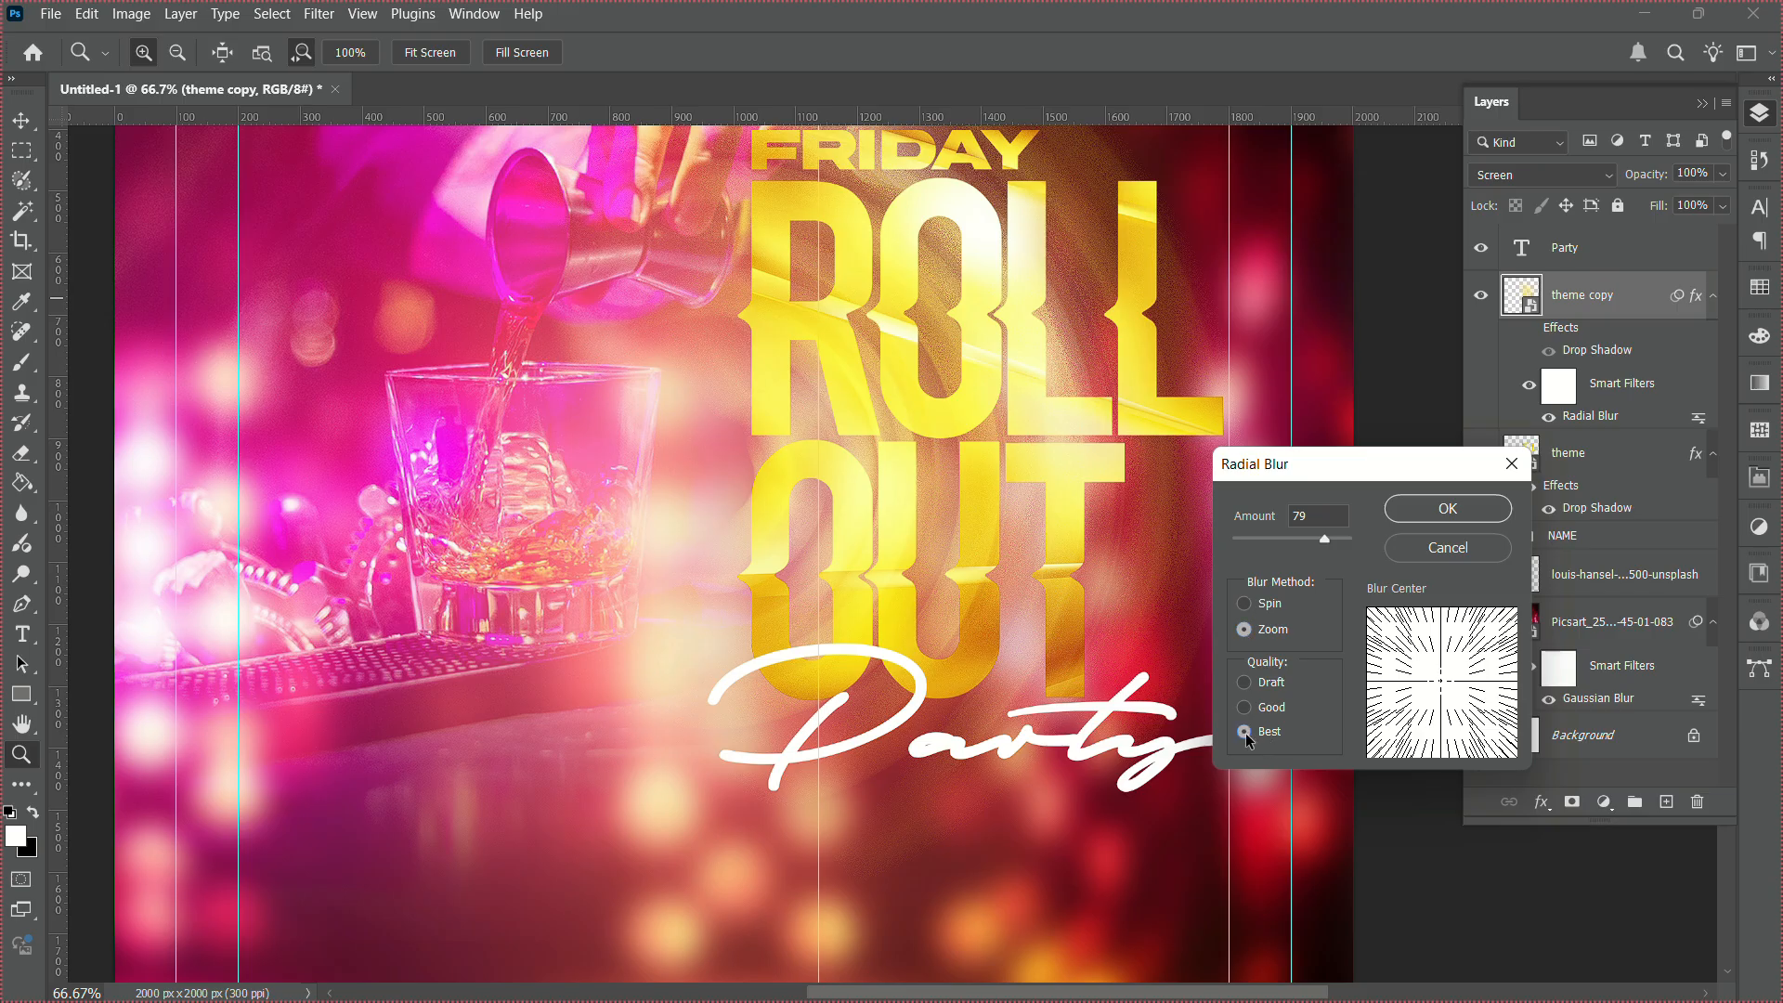
pyautogui.click(1413, 510)
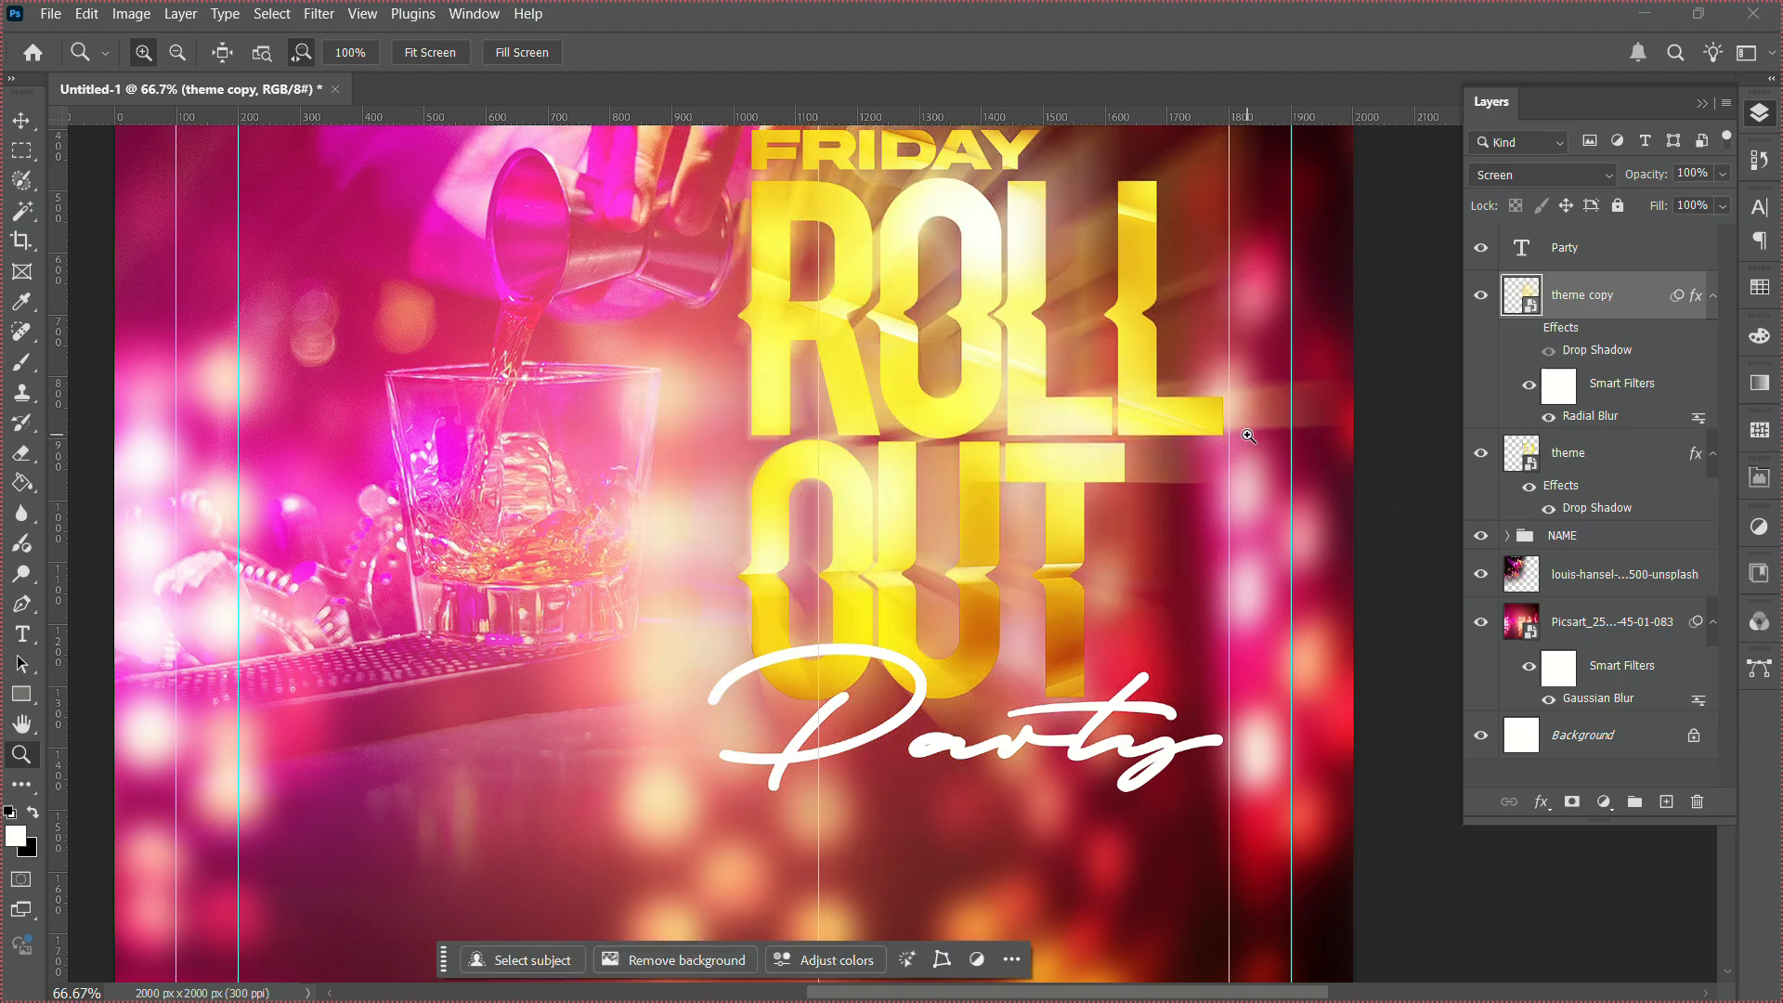
pyautogui.keyDown('alt'); pyautogui.click(1064, 426); pyautogui.keyUp('alt')
pyautogui.keyDown('alt'); pyautogui.click(1065, 426); pyautogui.keyUp('alt')
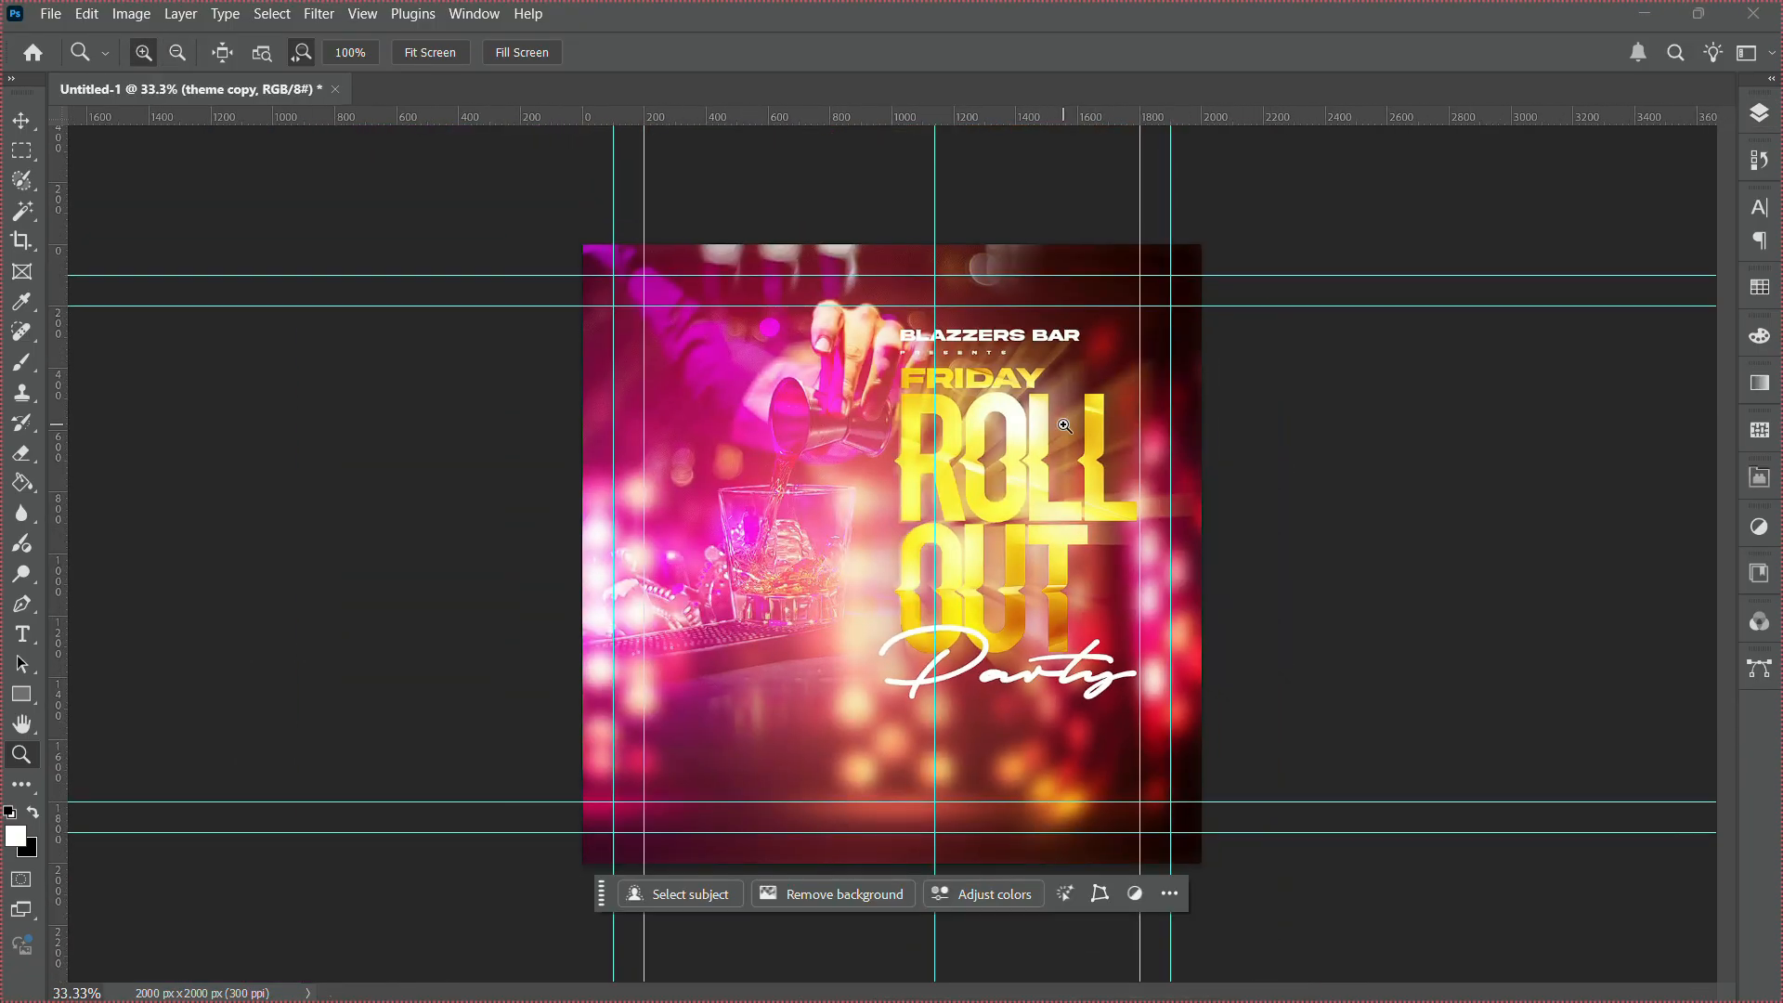
# Change the theme copy layer's Radial Blur to the Spin method with amount 100.
pyautogui.click(1065, 425)
pyautogui.click(1068, 462)
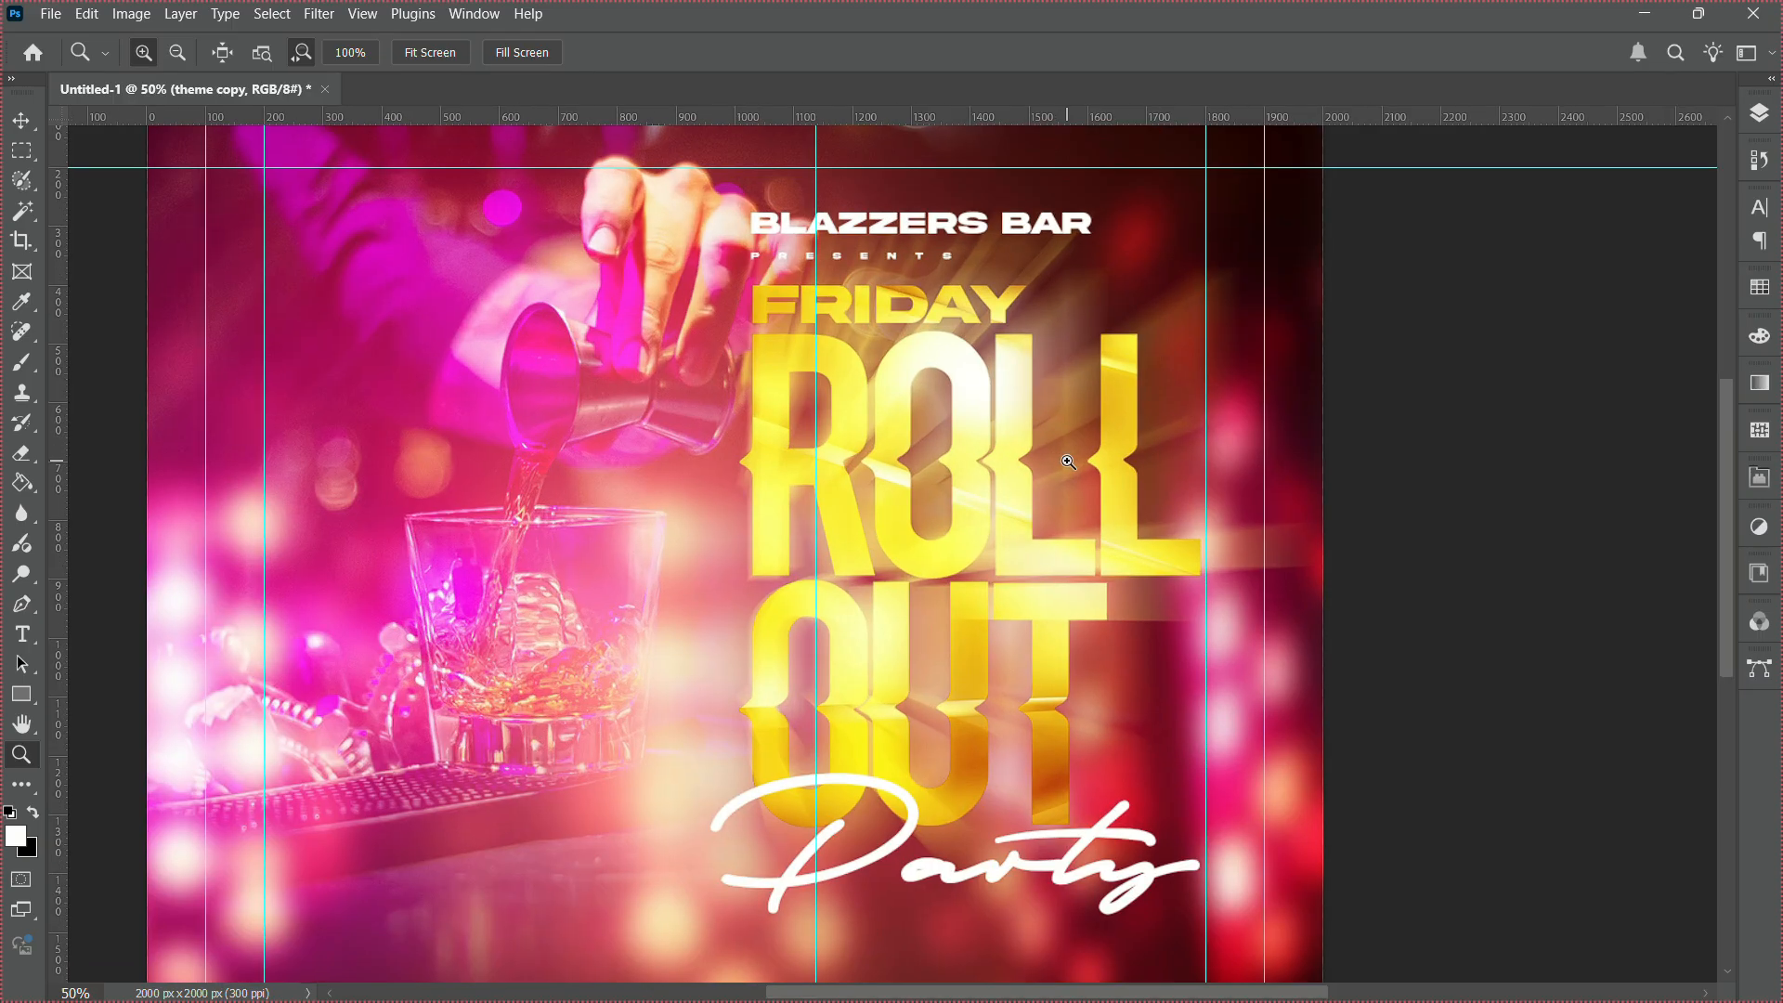
pyautogui.click(1068, 461)
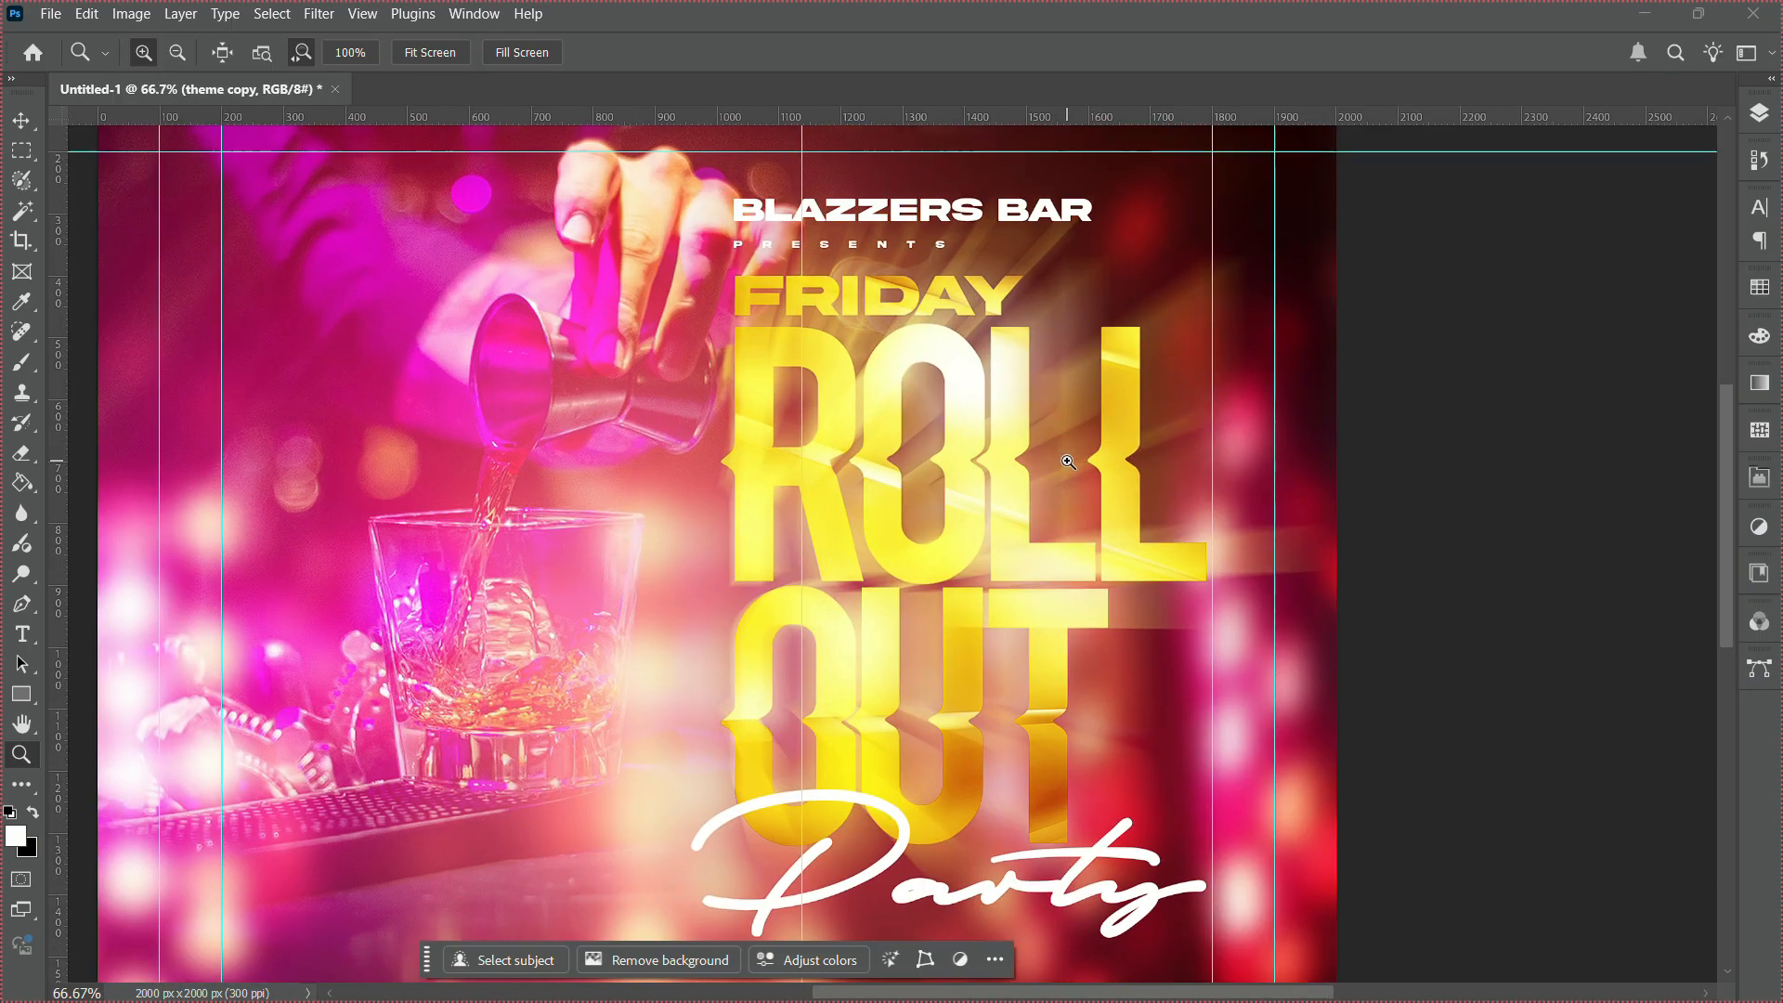
pyautogui.click(1761, 113)
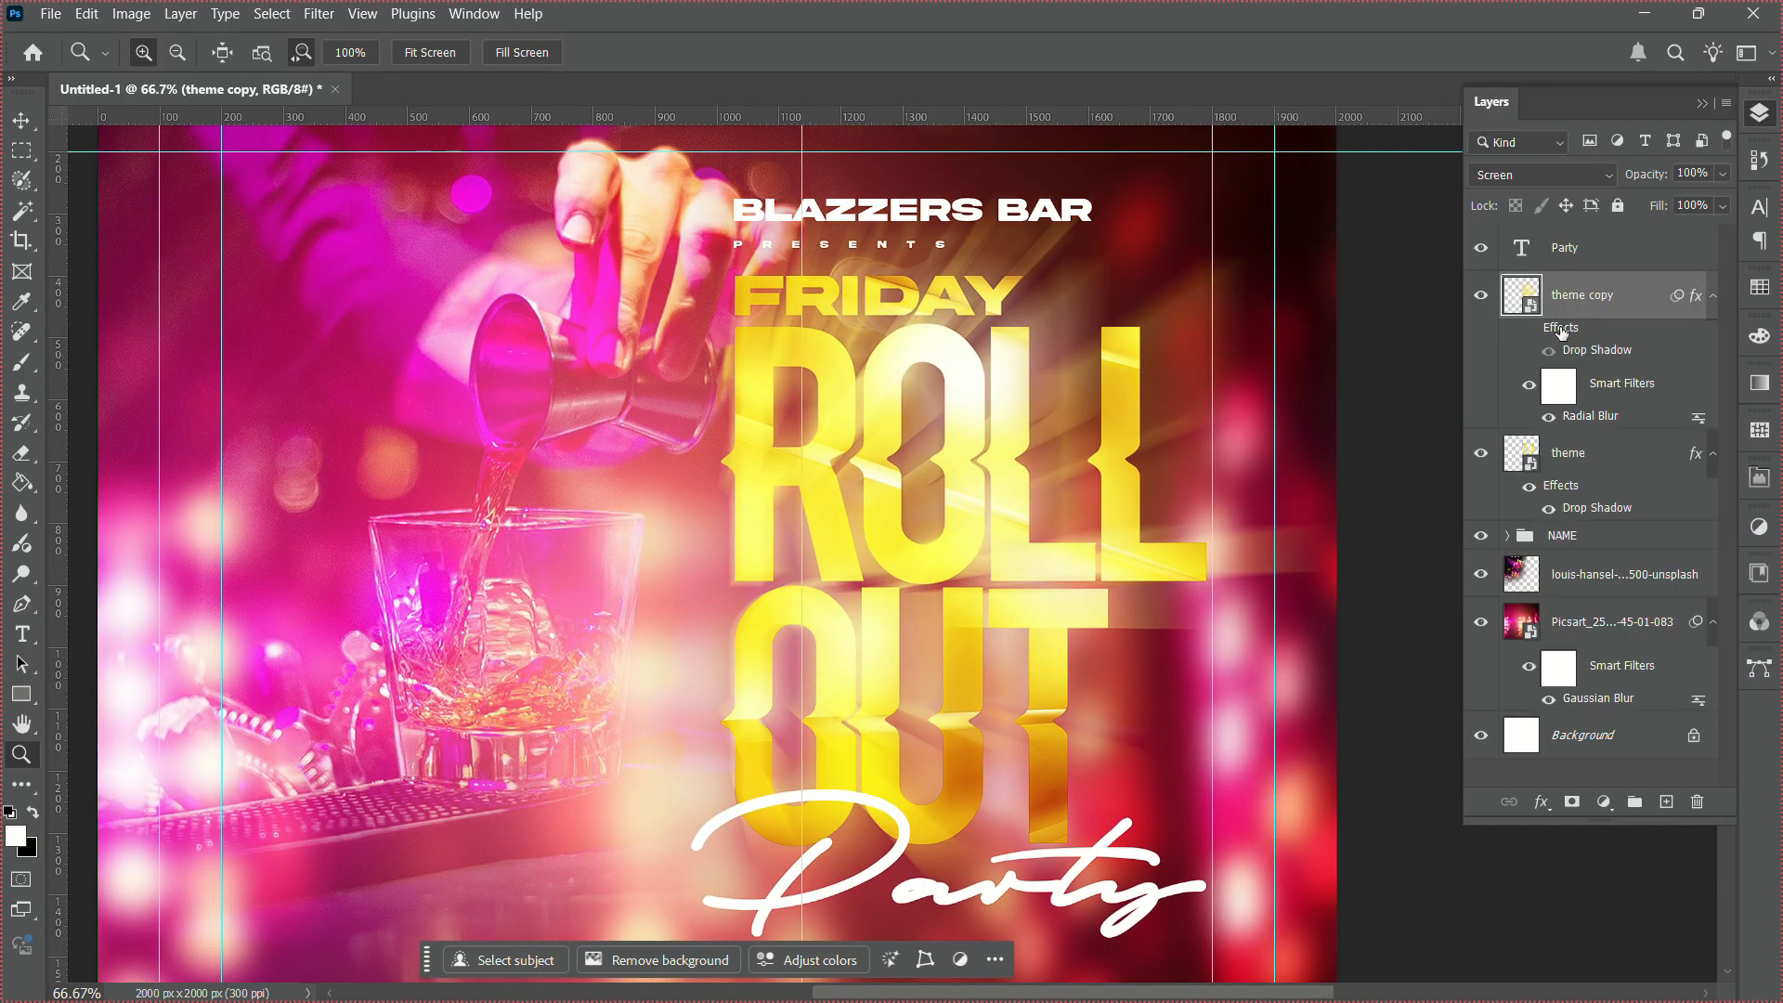
pyautogui.doubleClick(1579, 416)
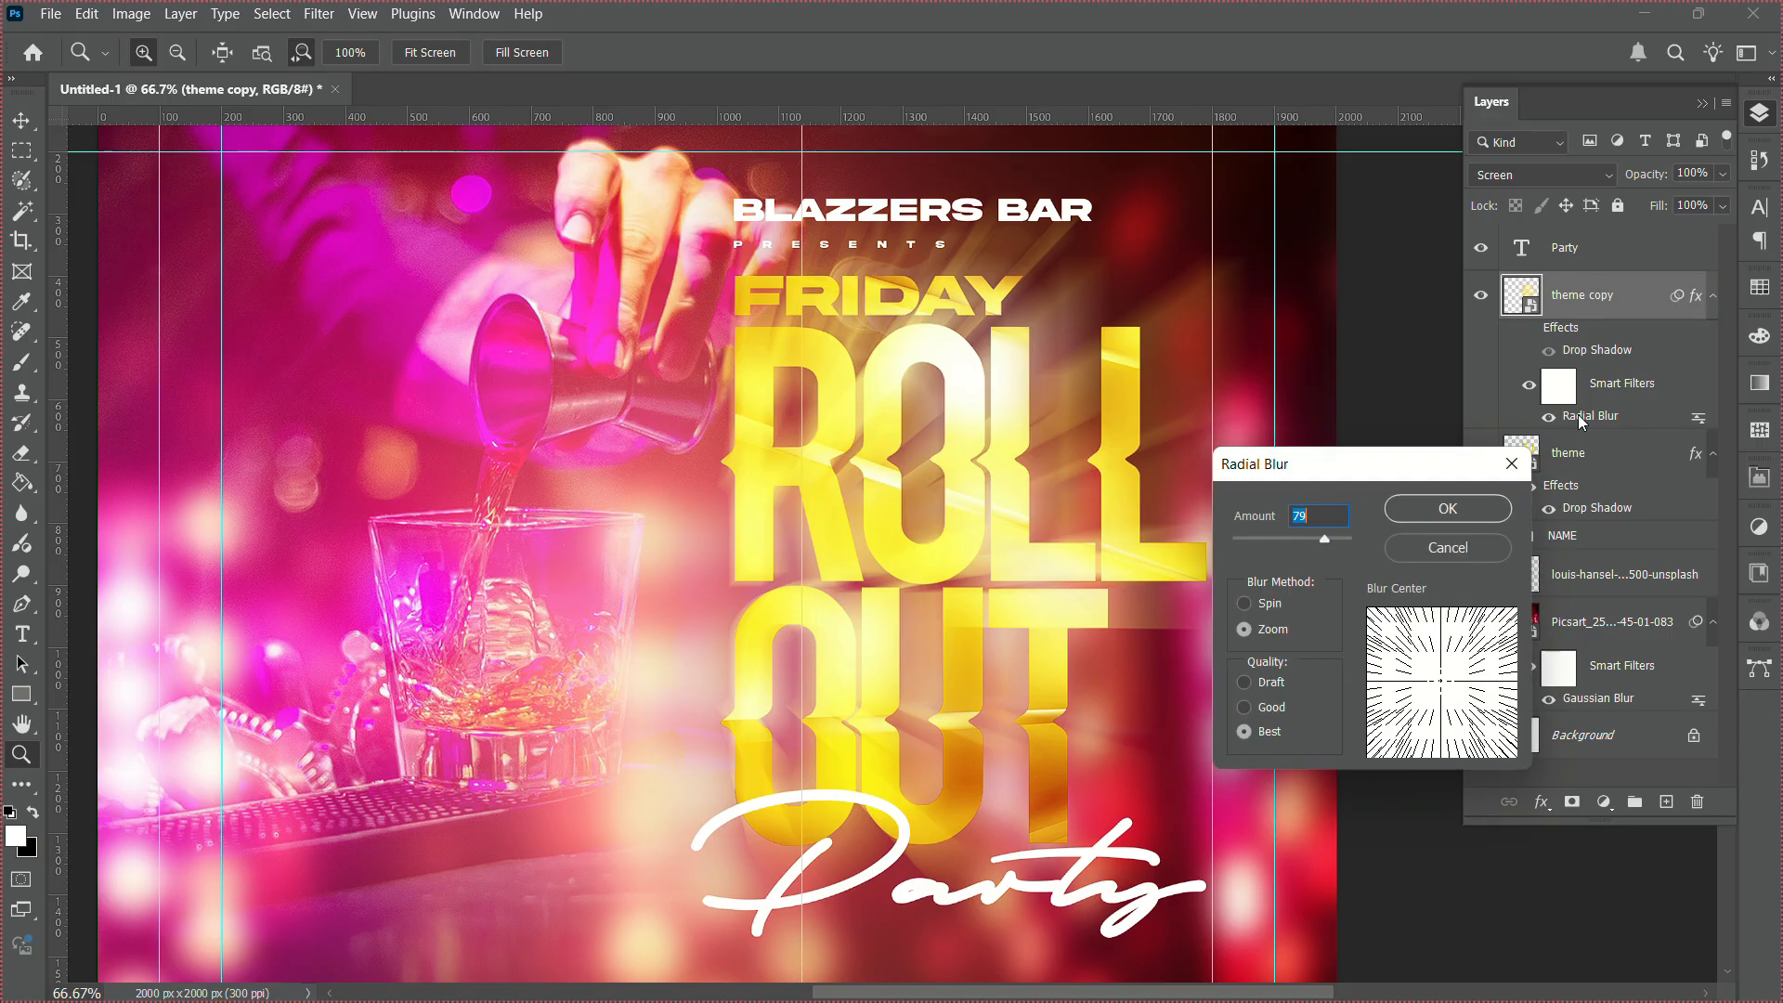
pyautogui.click(1247, 605)
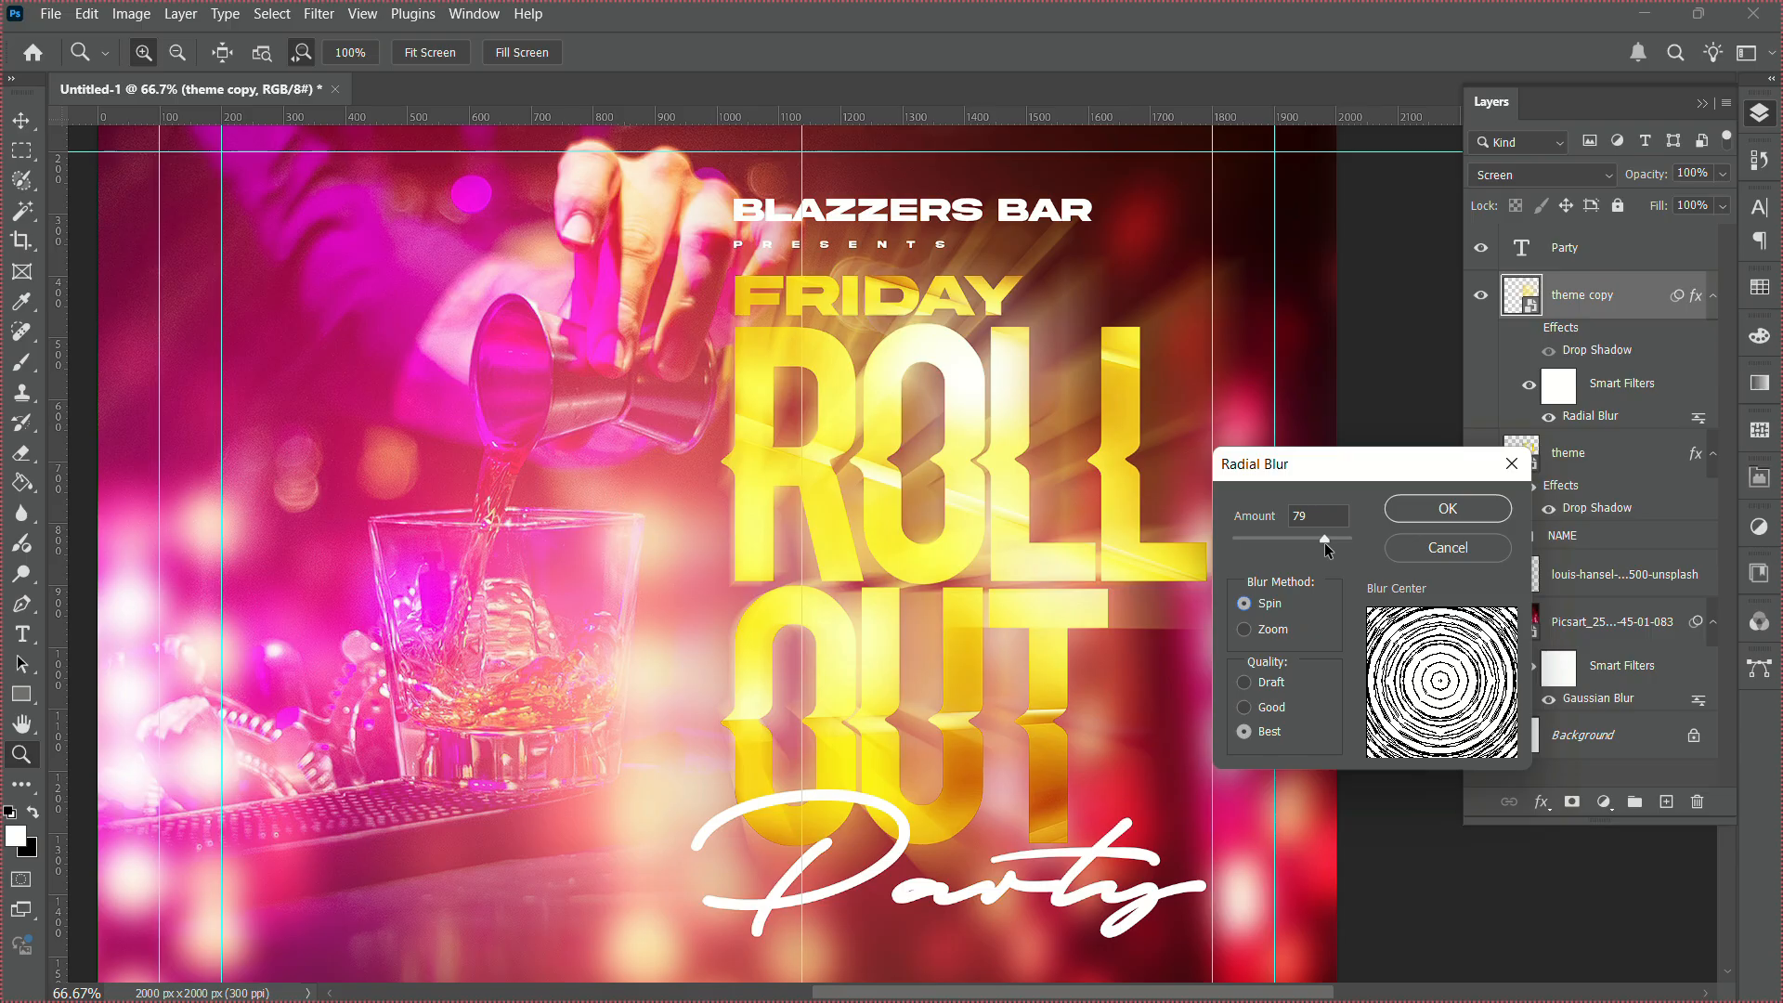
pyautogui.moveTo(1314, 516); pyautogui.dragTo(1236, 536)
pyautogui.click(1238, 538)
pyautogui.write('00')
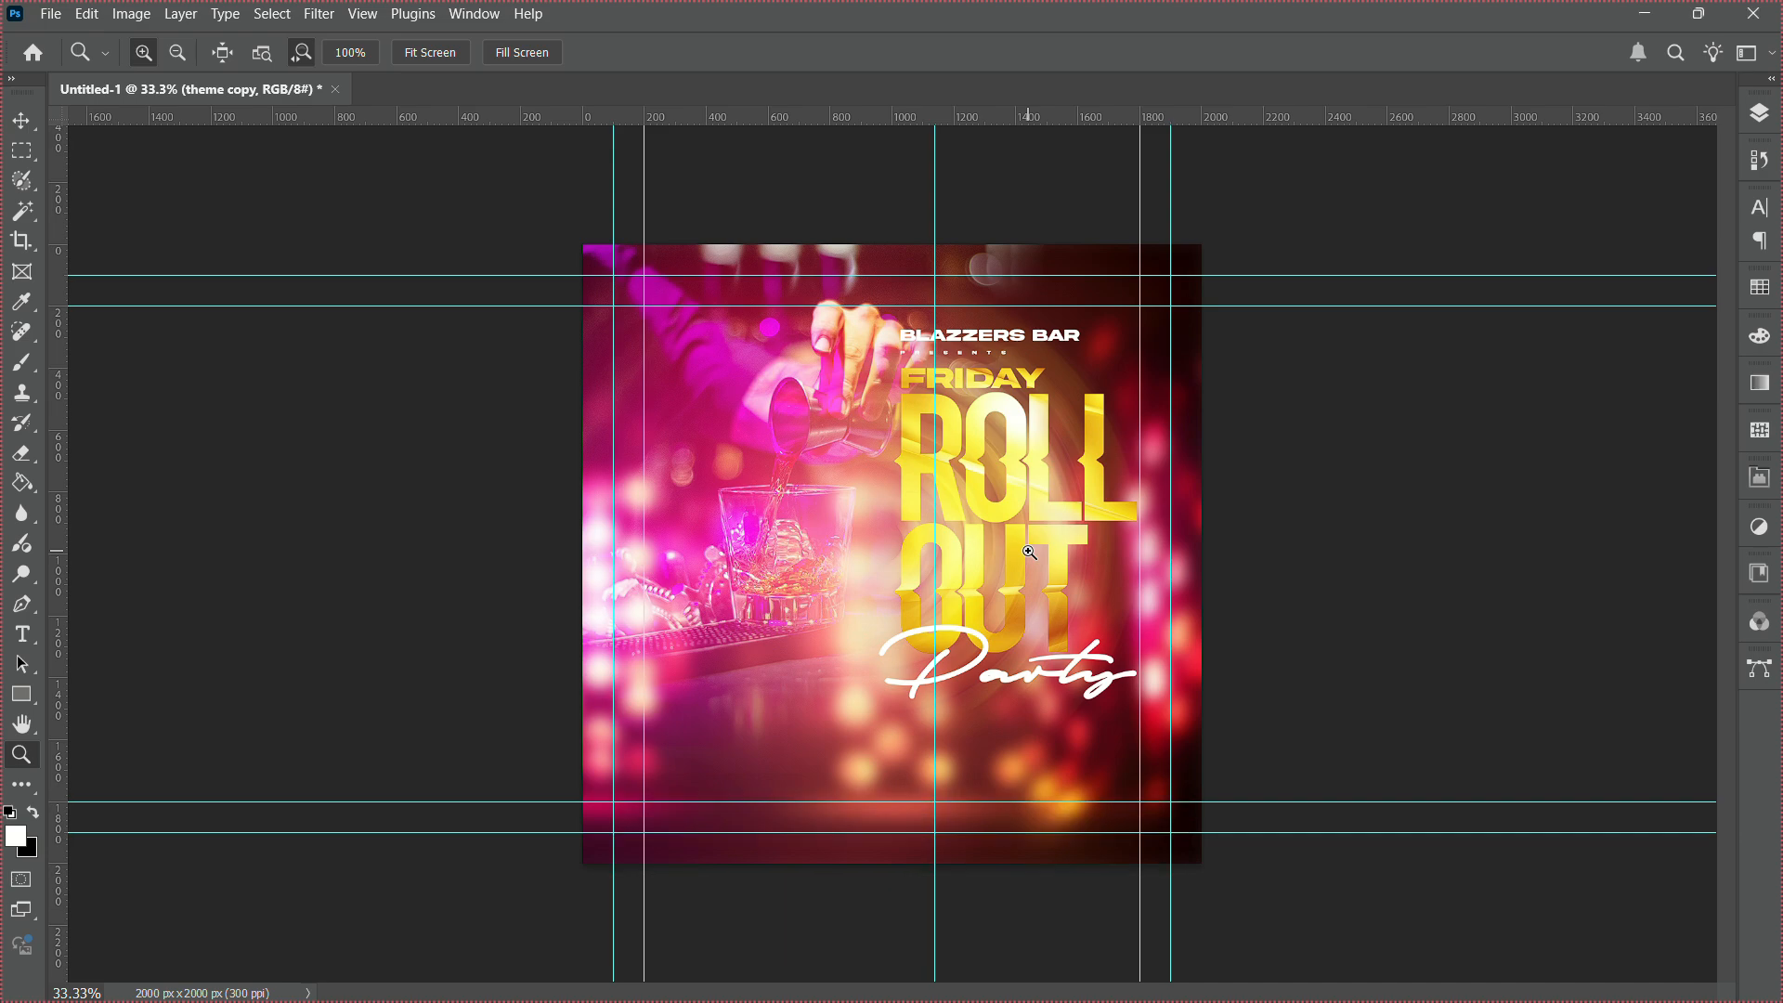
# Switch the theme copy layer's Radial Blur back to the Zoom method.
pyautogui.click(1156, 532)
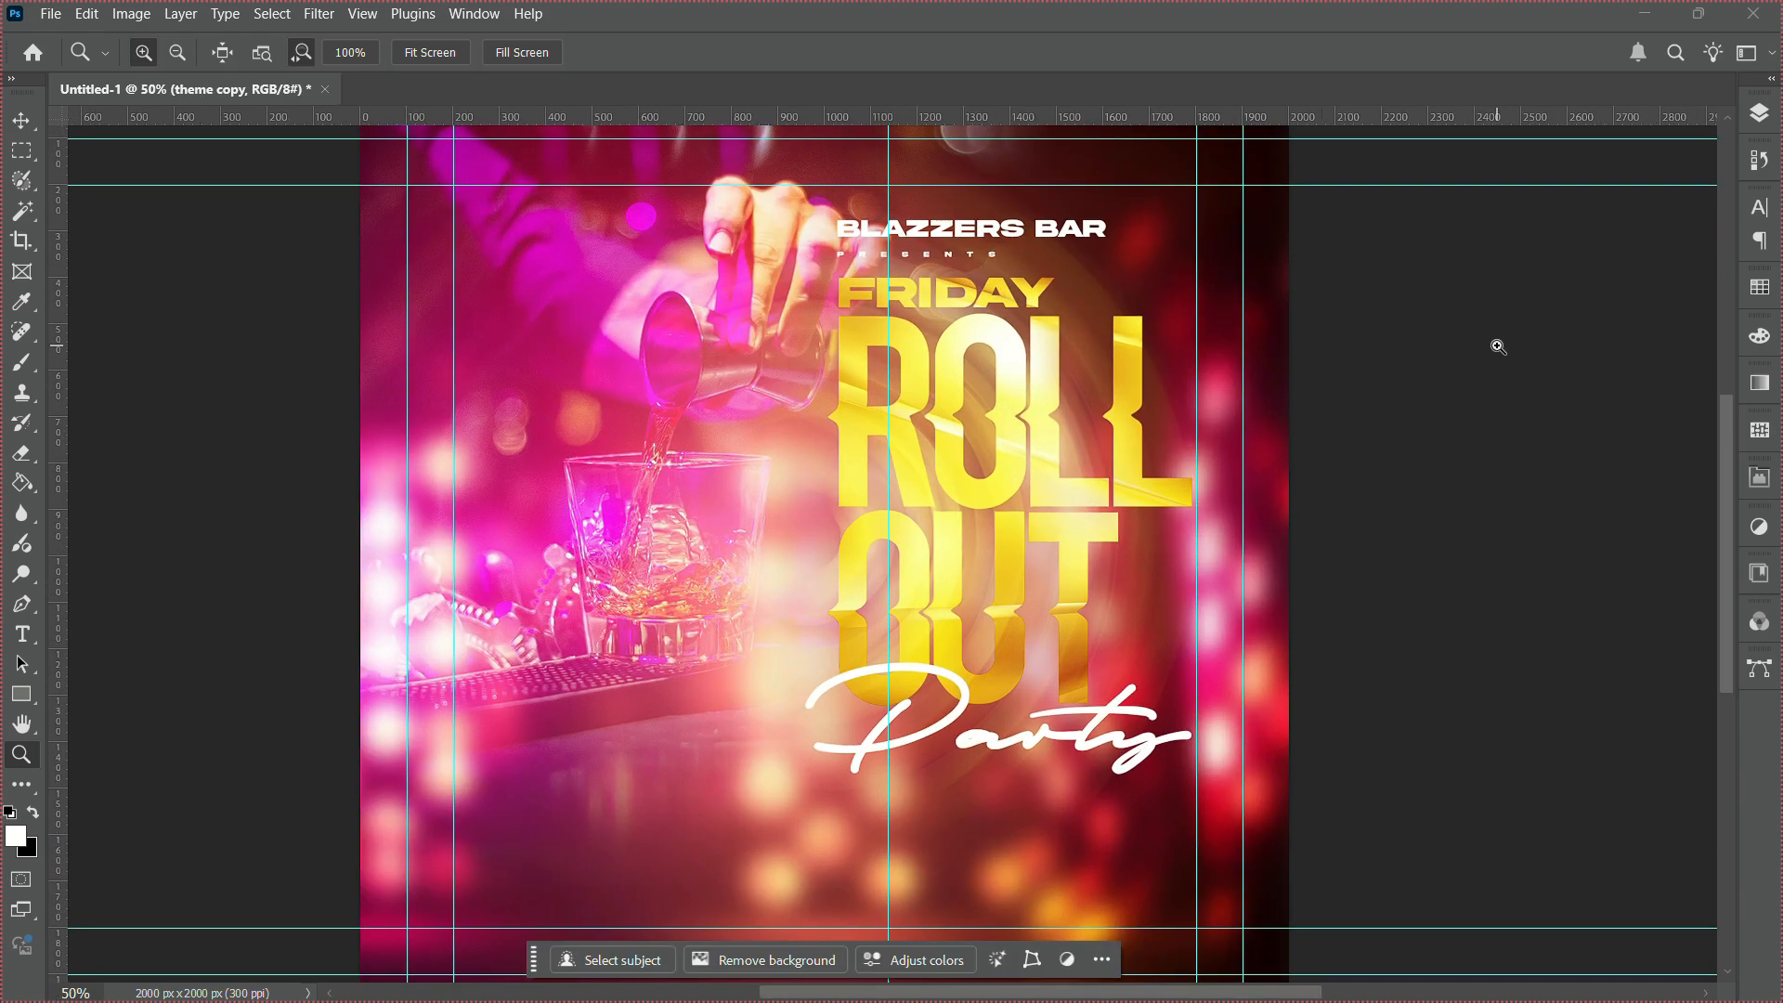
pyautogui.click(1758, 119)
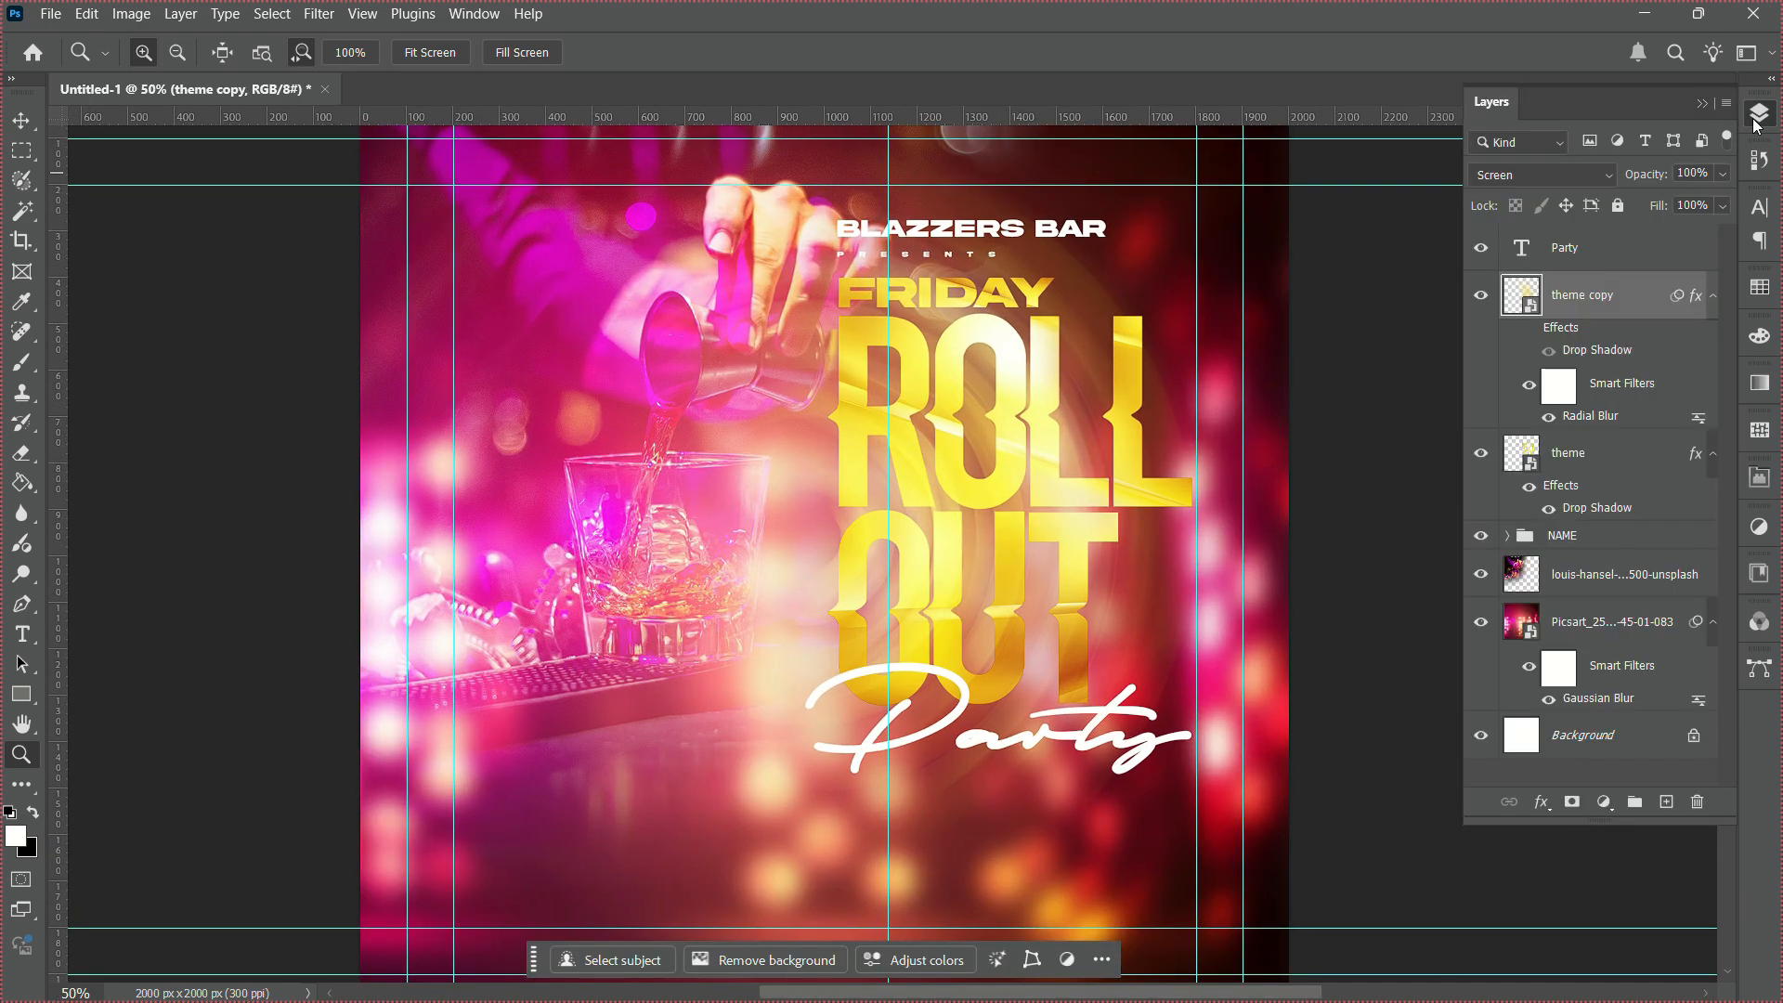
pyautogui.doubleClick(1571, 418)
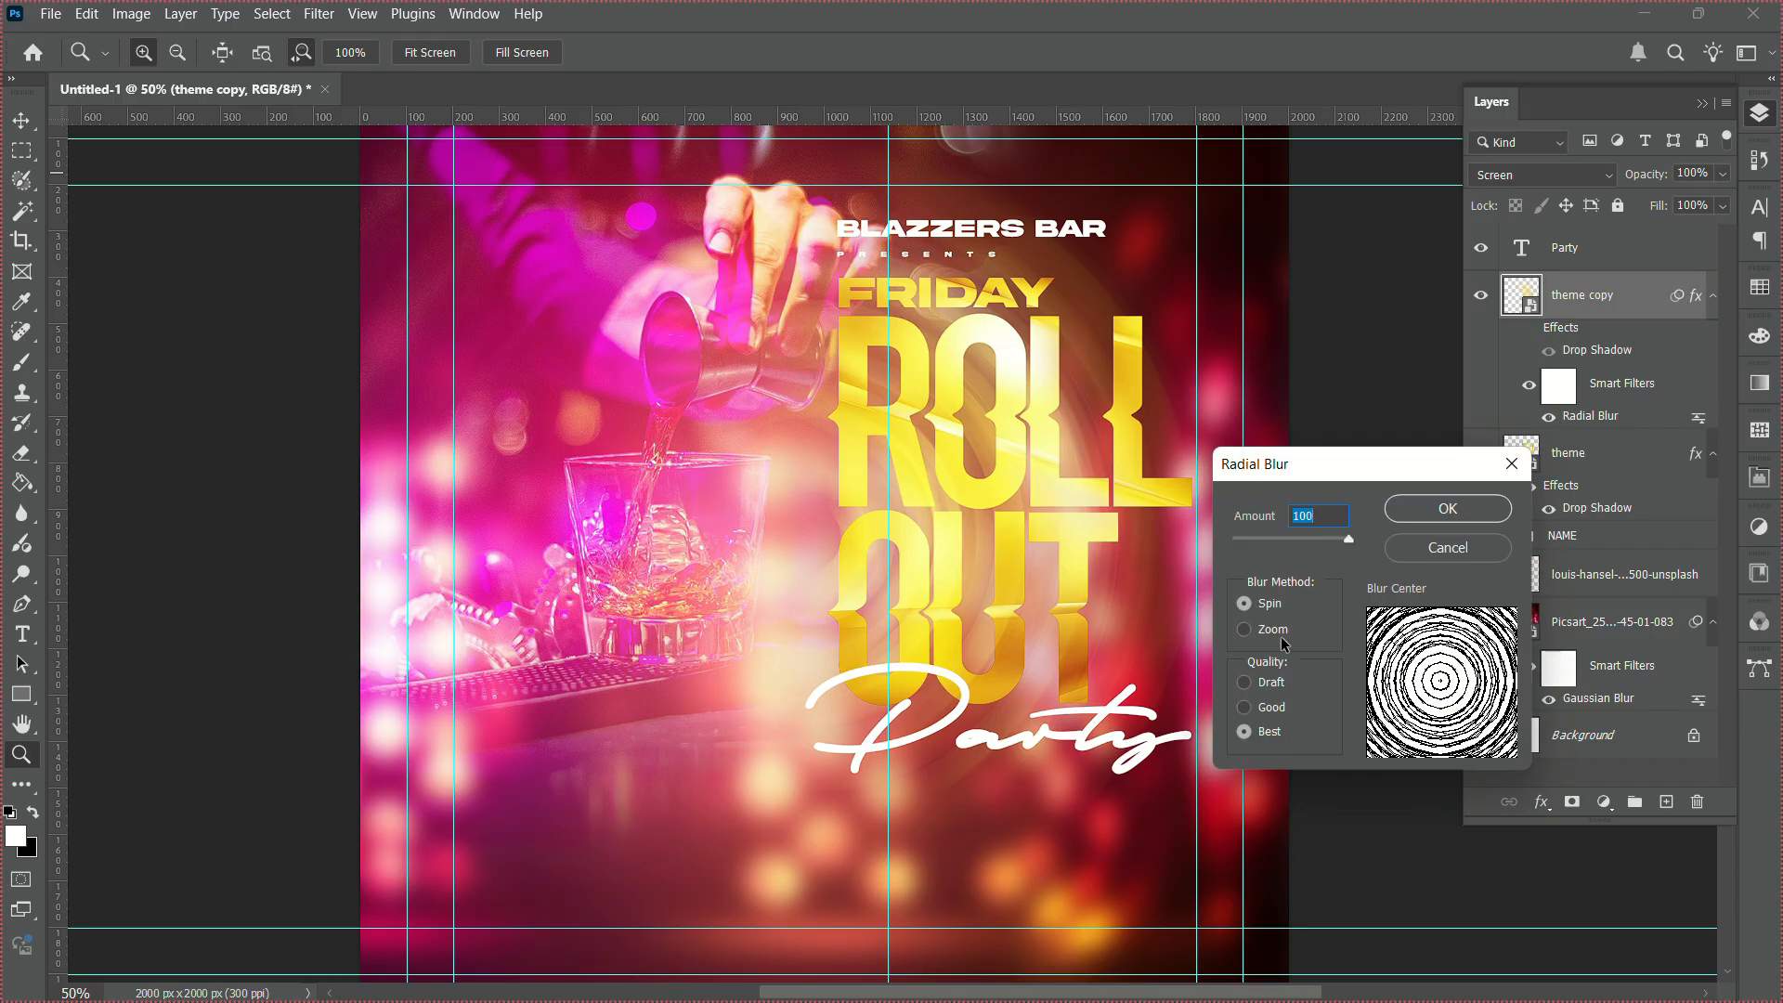
pyautogui.click(1245, 630)
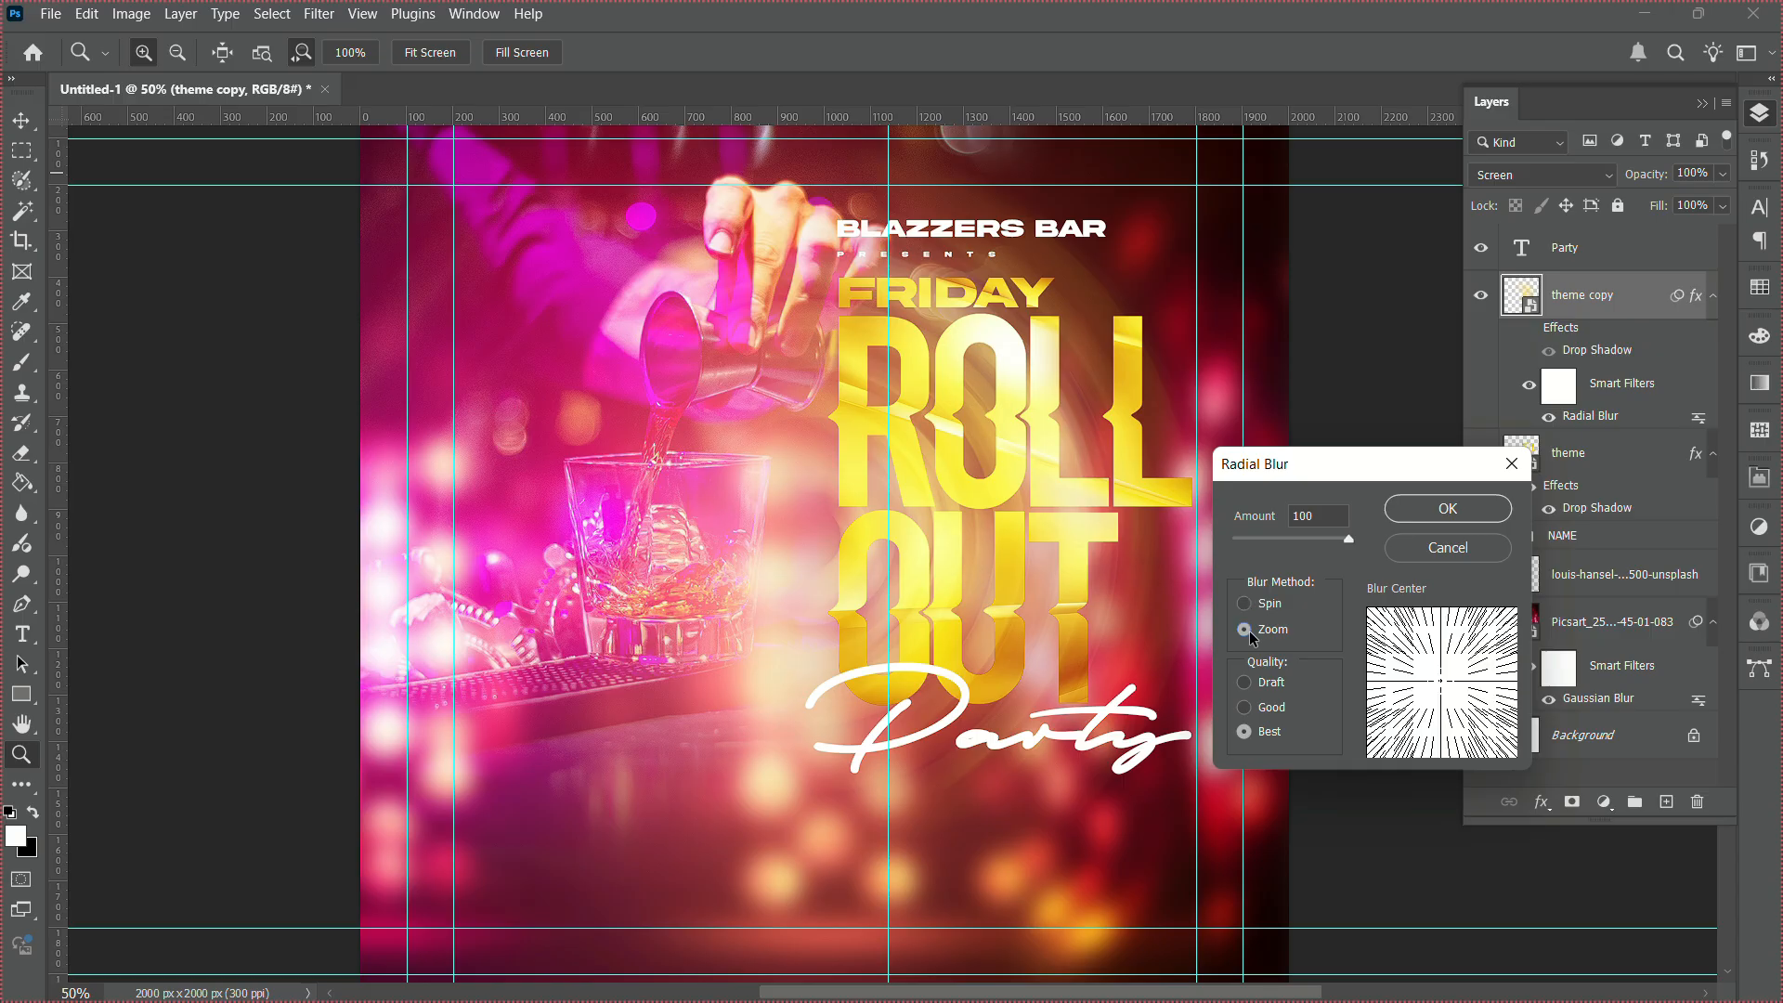
pyautogui.click(1419, 529)
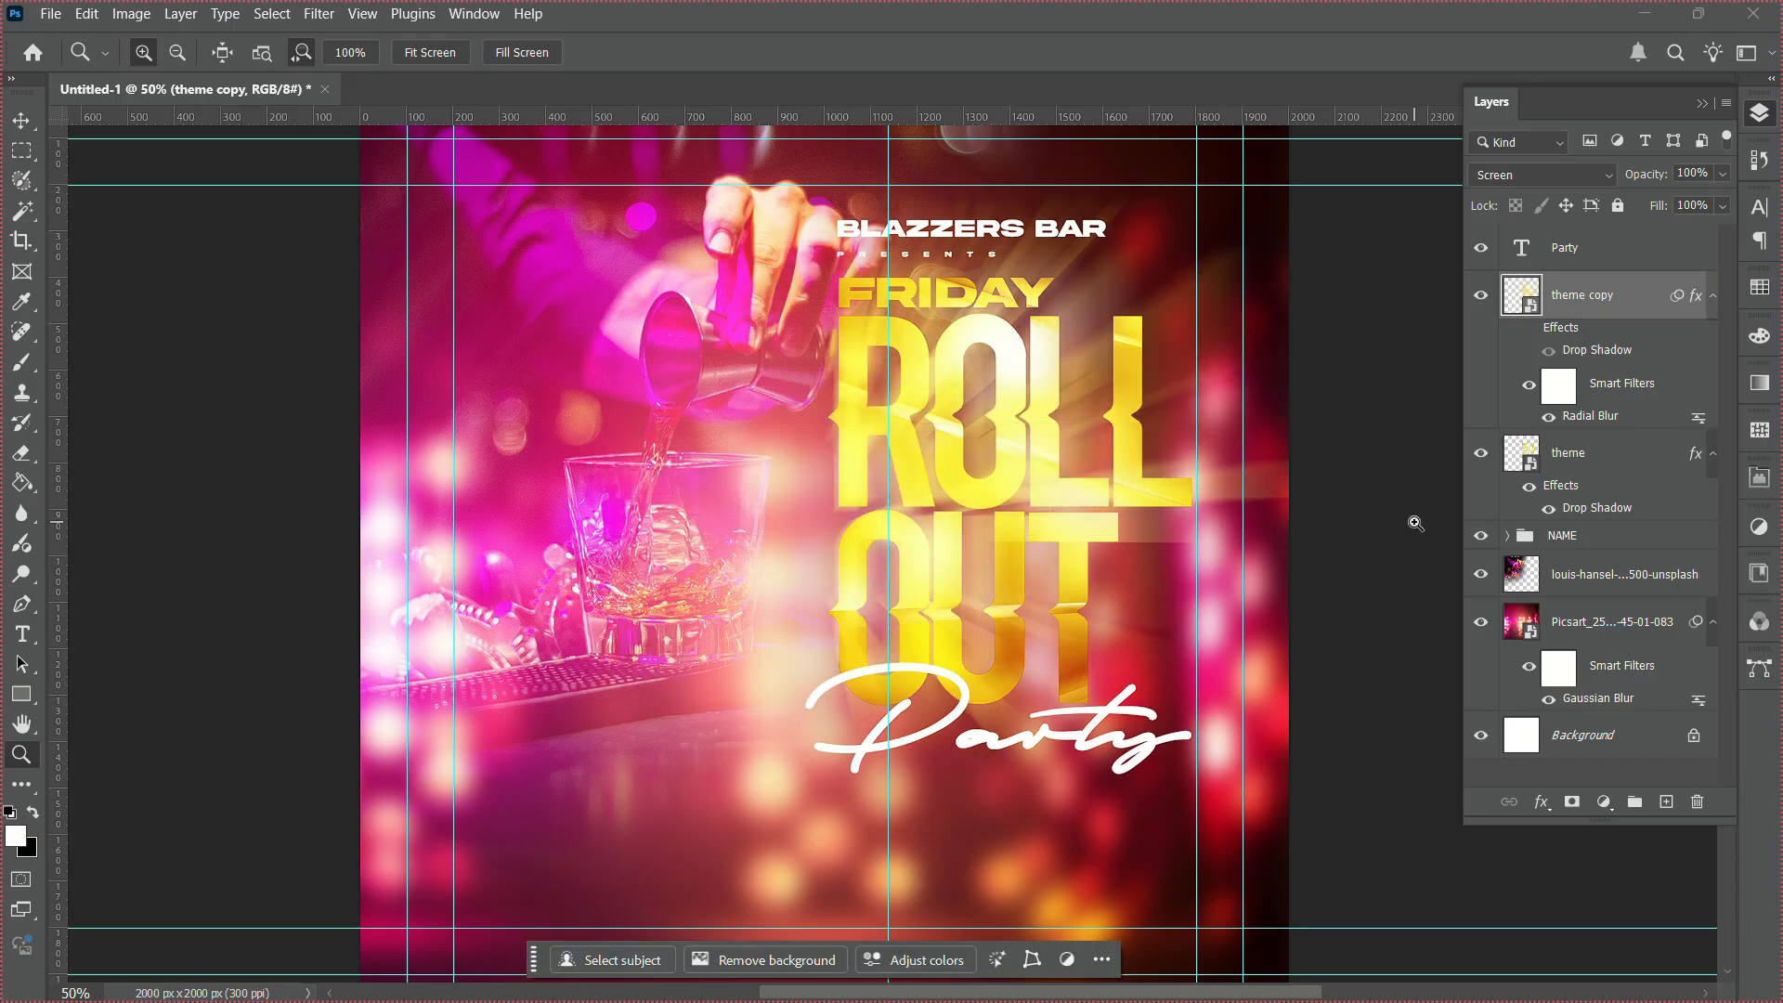
# Duplicate the Picsart bokeh background layer and set the copy's blend mode to Soft Light.
pyautogui.keyDown('alt'); pyautogui.click(1416, 523); pyautogui.keyUp('alt')
pyautogui.click(1575, 631)
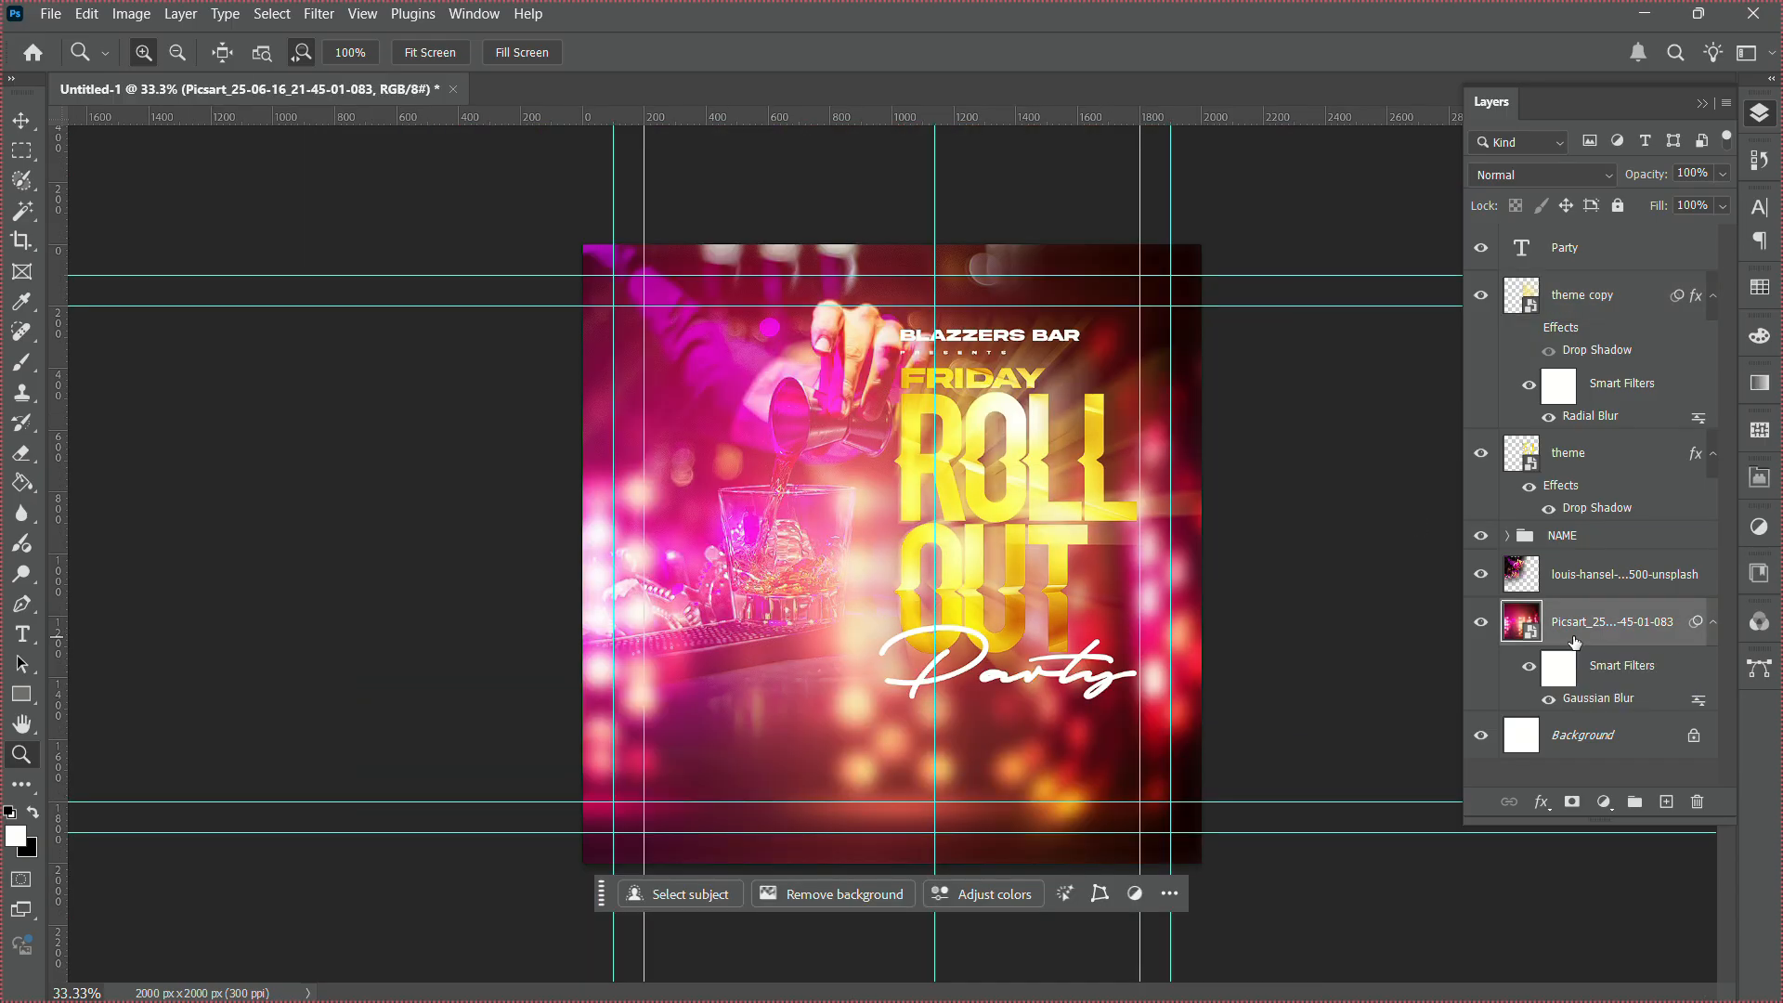
pyautogui.hotkey('ctrl', 'j')
pyautogui.click(1520, 173)
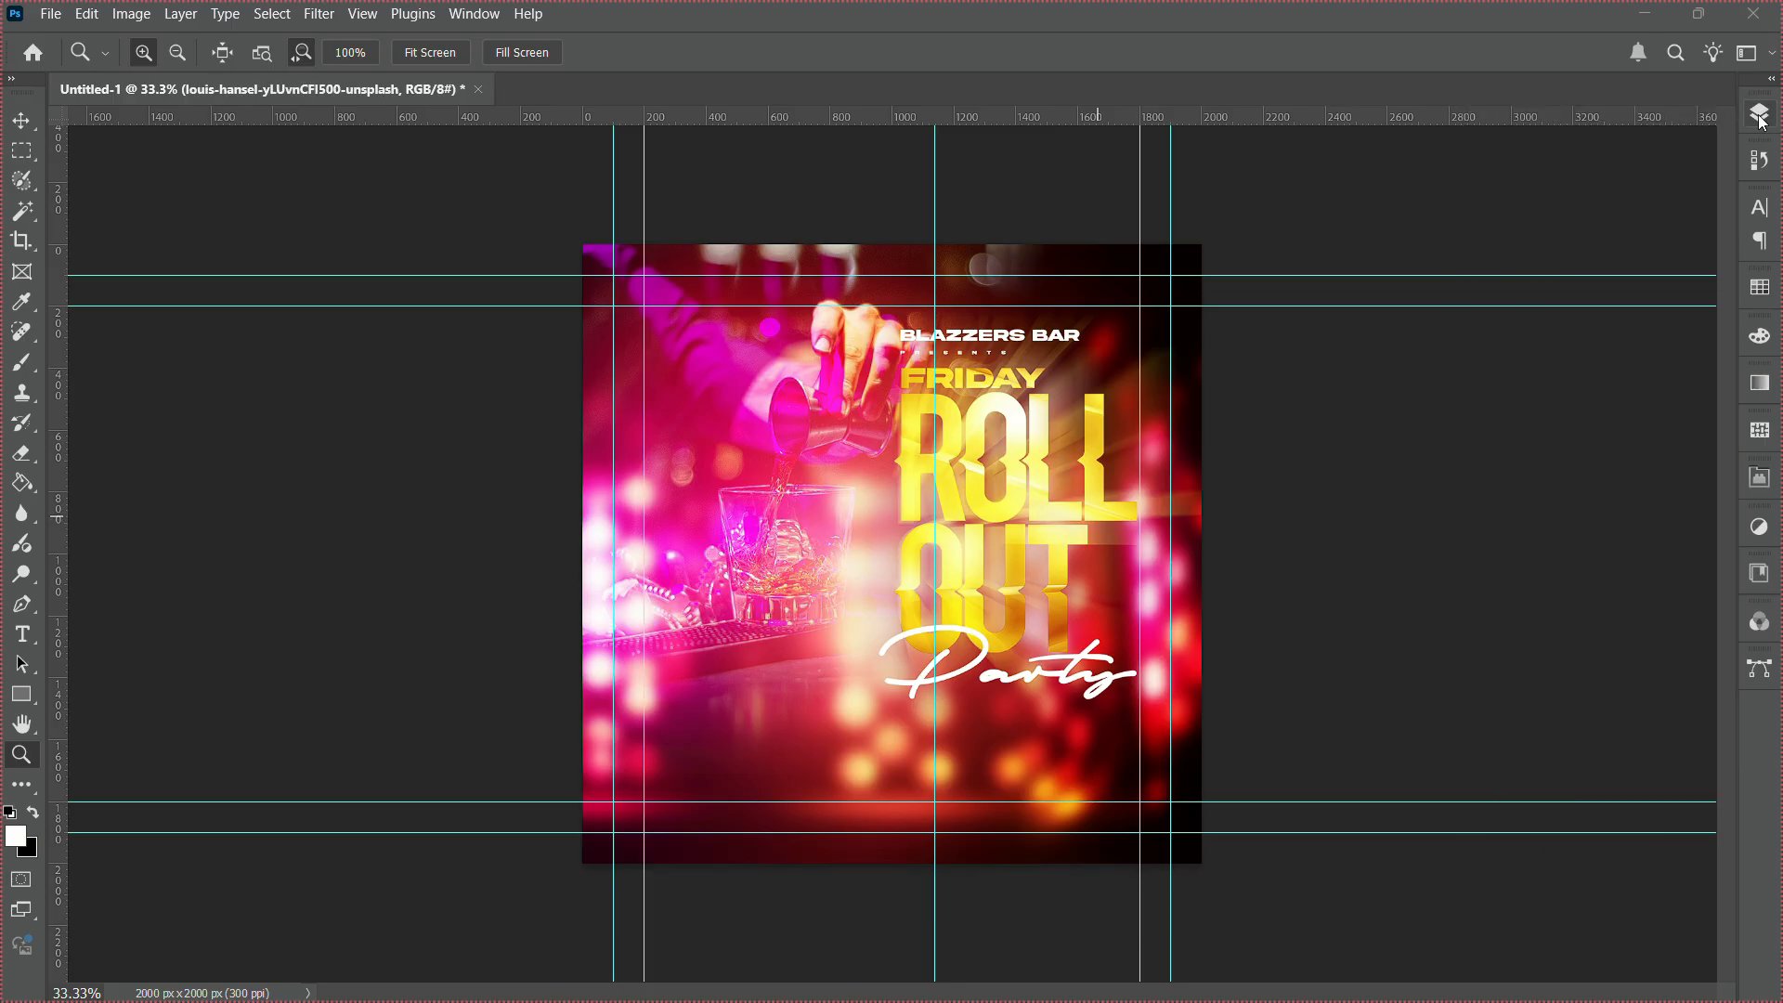
# Group the Picsart bokeh layer with its copy and name the group BACKGROUND.
pyautogui.click(1764, 117)
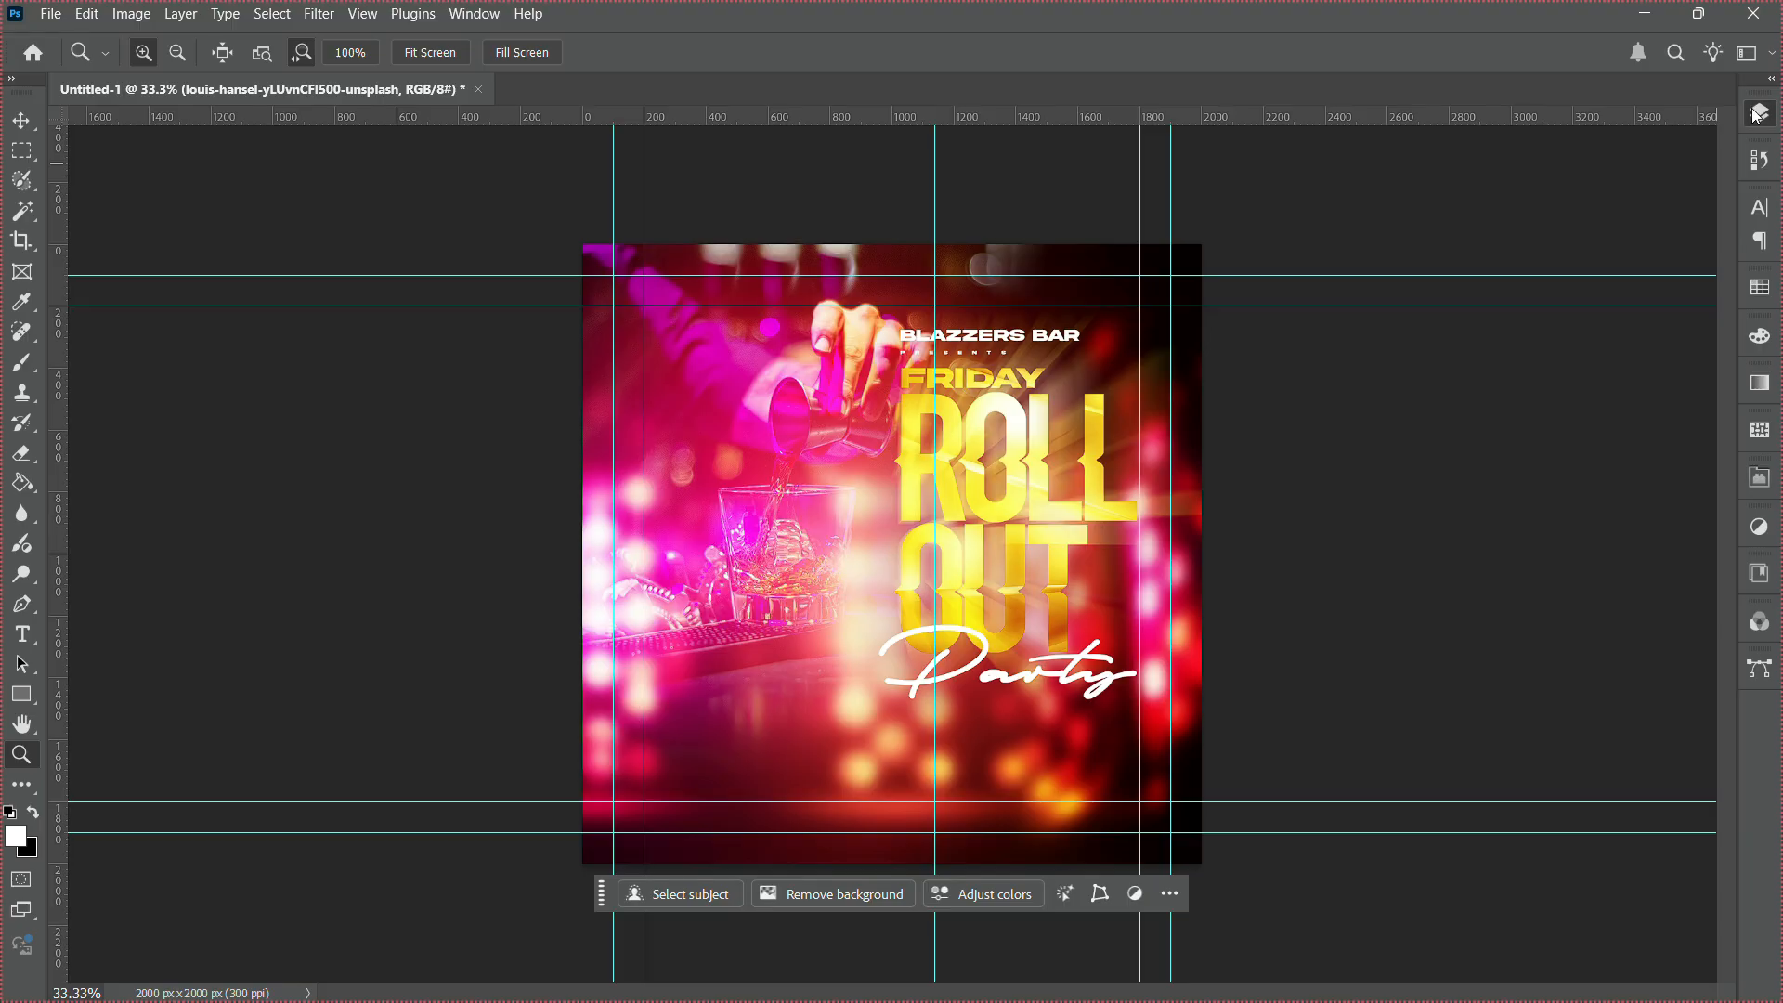
pyautogui.click(1758, 115)
pyautogui.click(1560, 637)
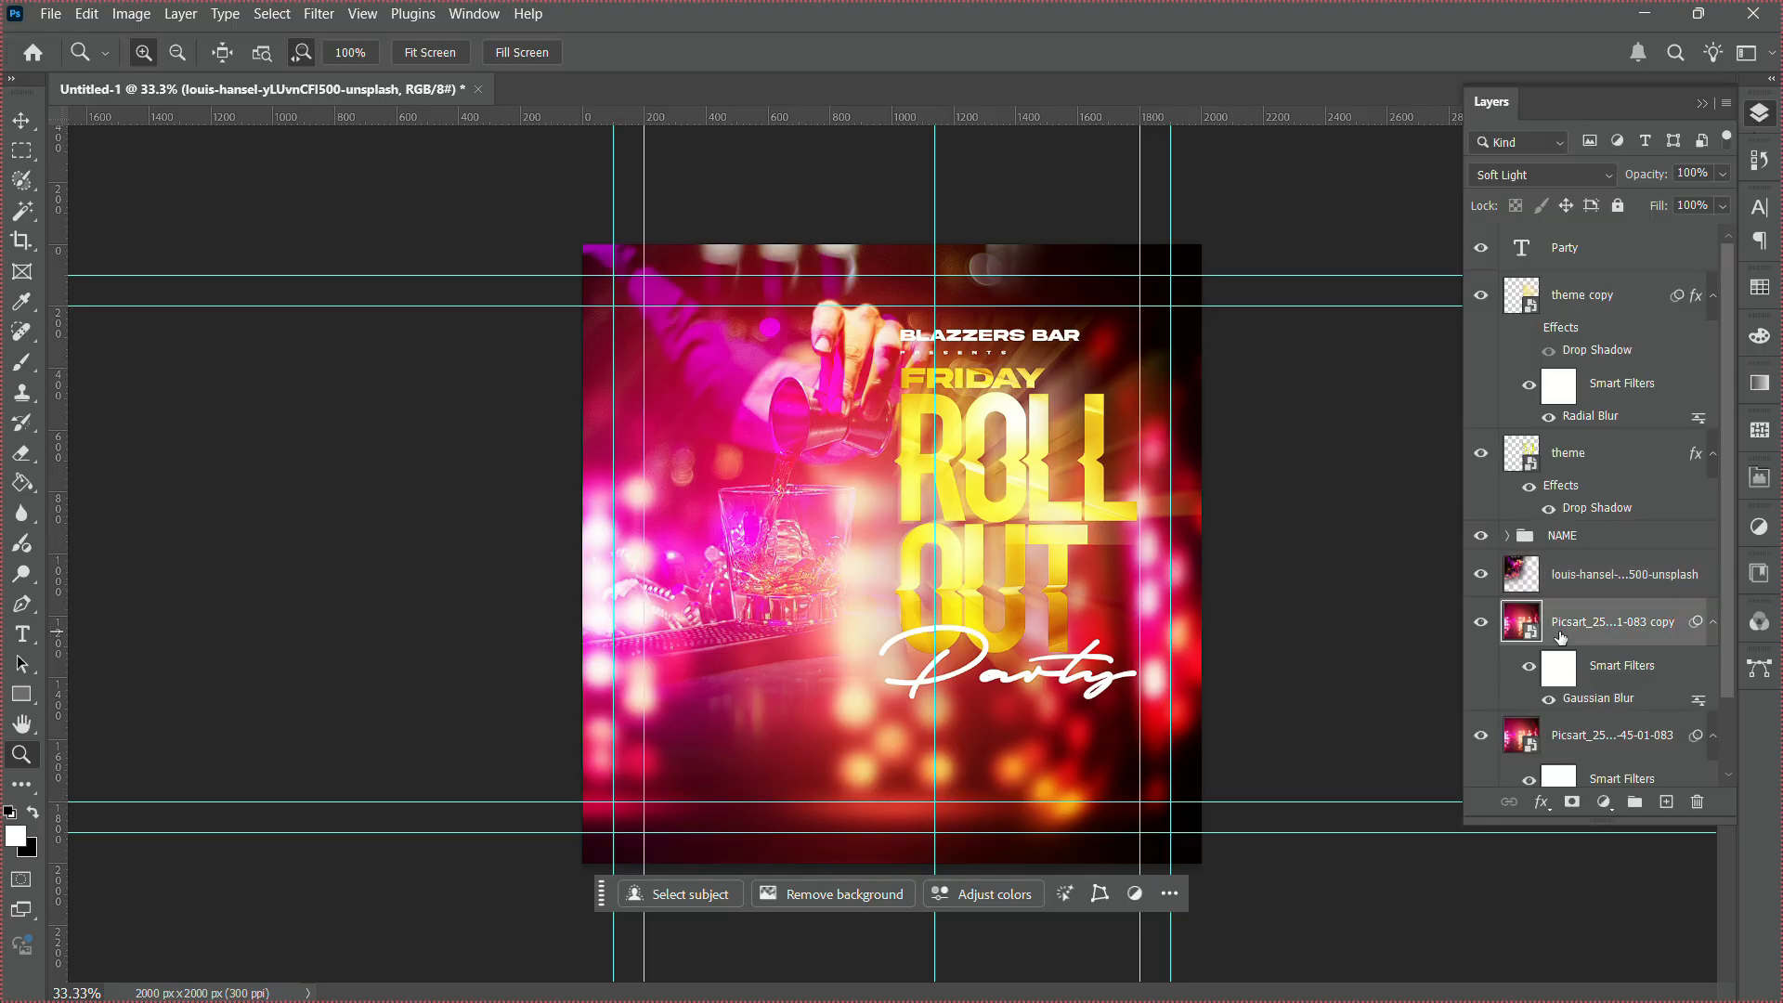
pyautogui.keyDown('shift'); pyautogui.click(1571, 740); pyautogui.keyUp('shift')
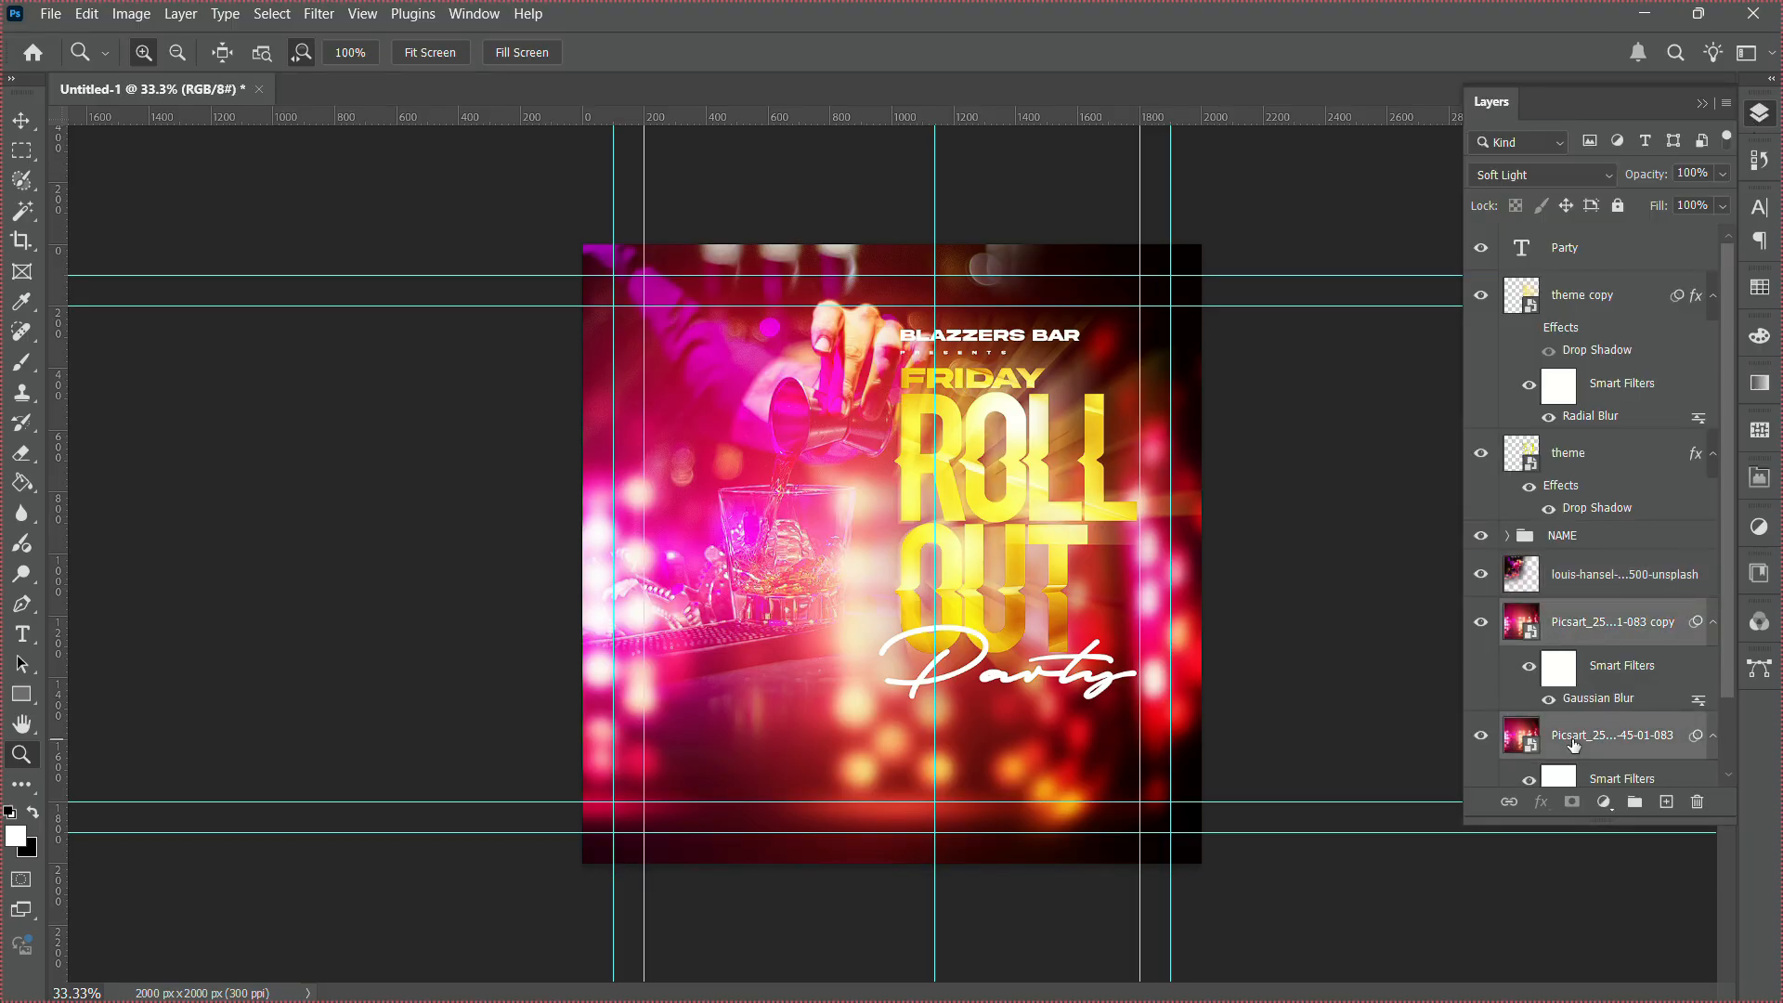
pyautogui.hotkey('ctrl', 'g')
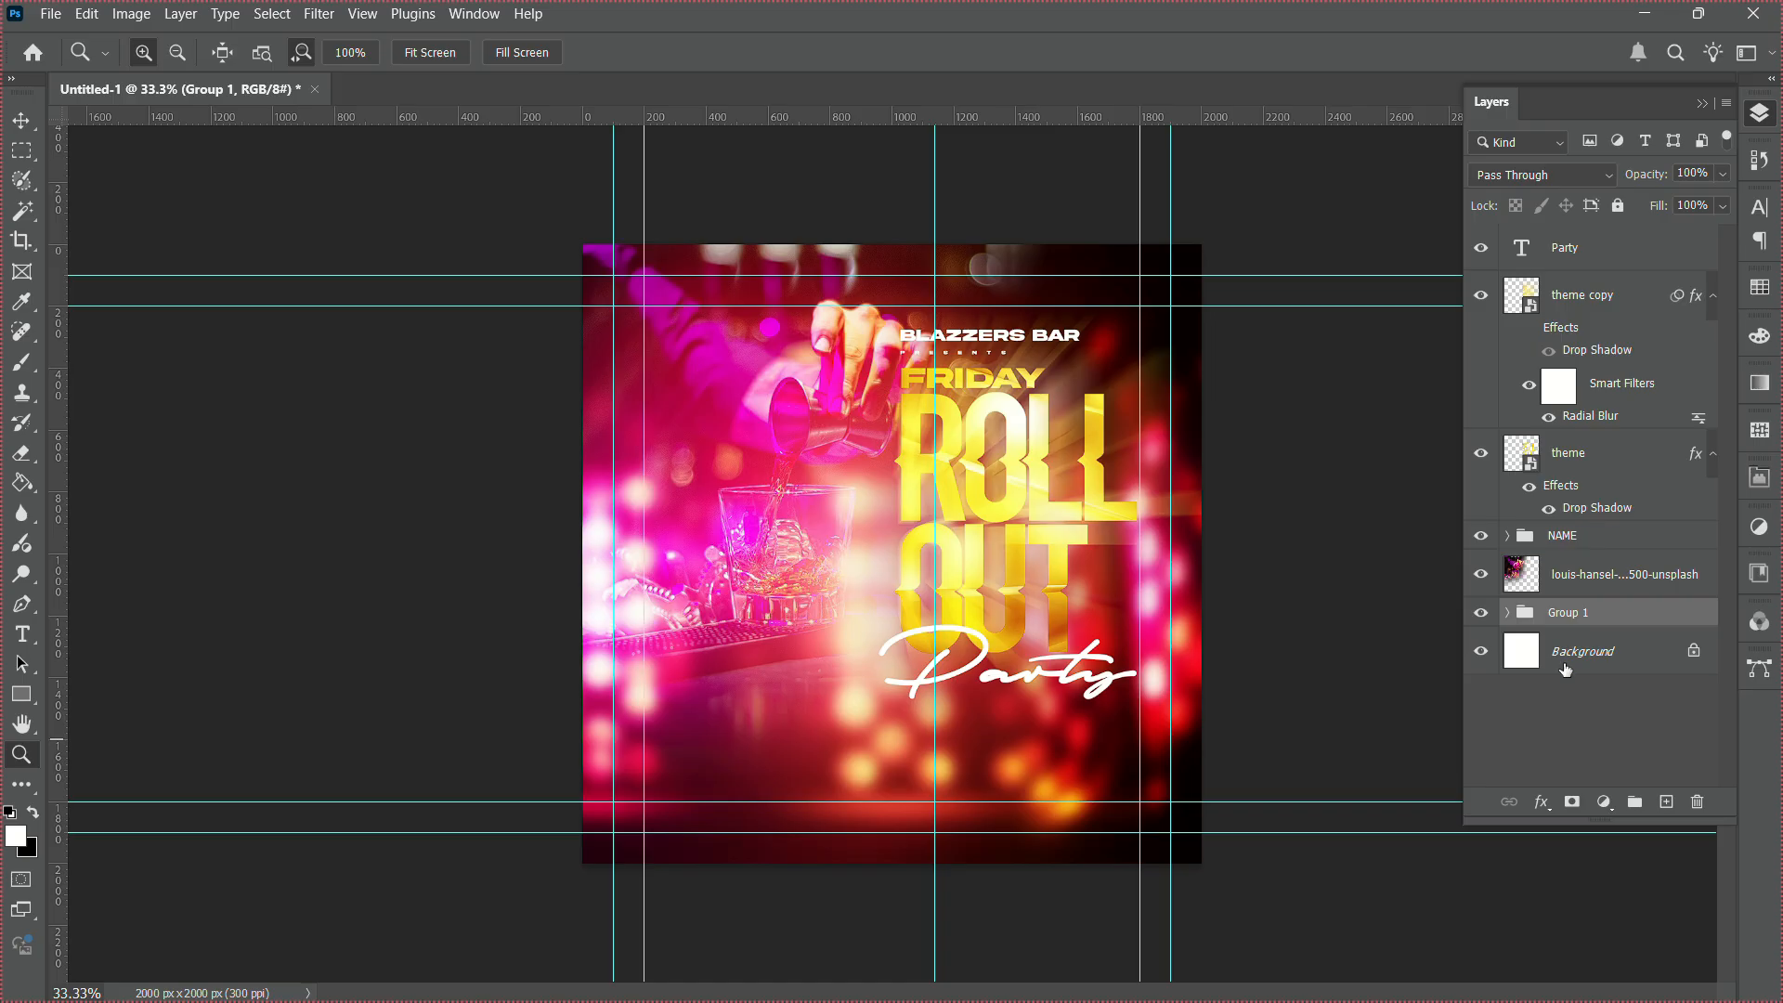
pyautogui.doubleClick(1570, 611)
pyautogui.write('BACKGROUND')
pyautogui.press('Return')
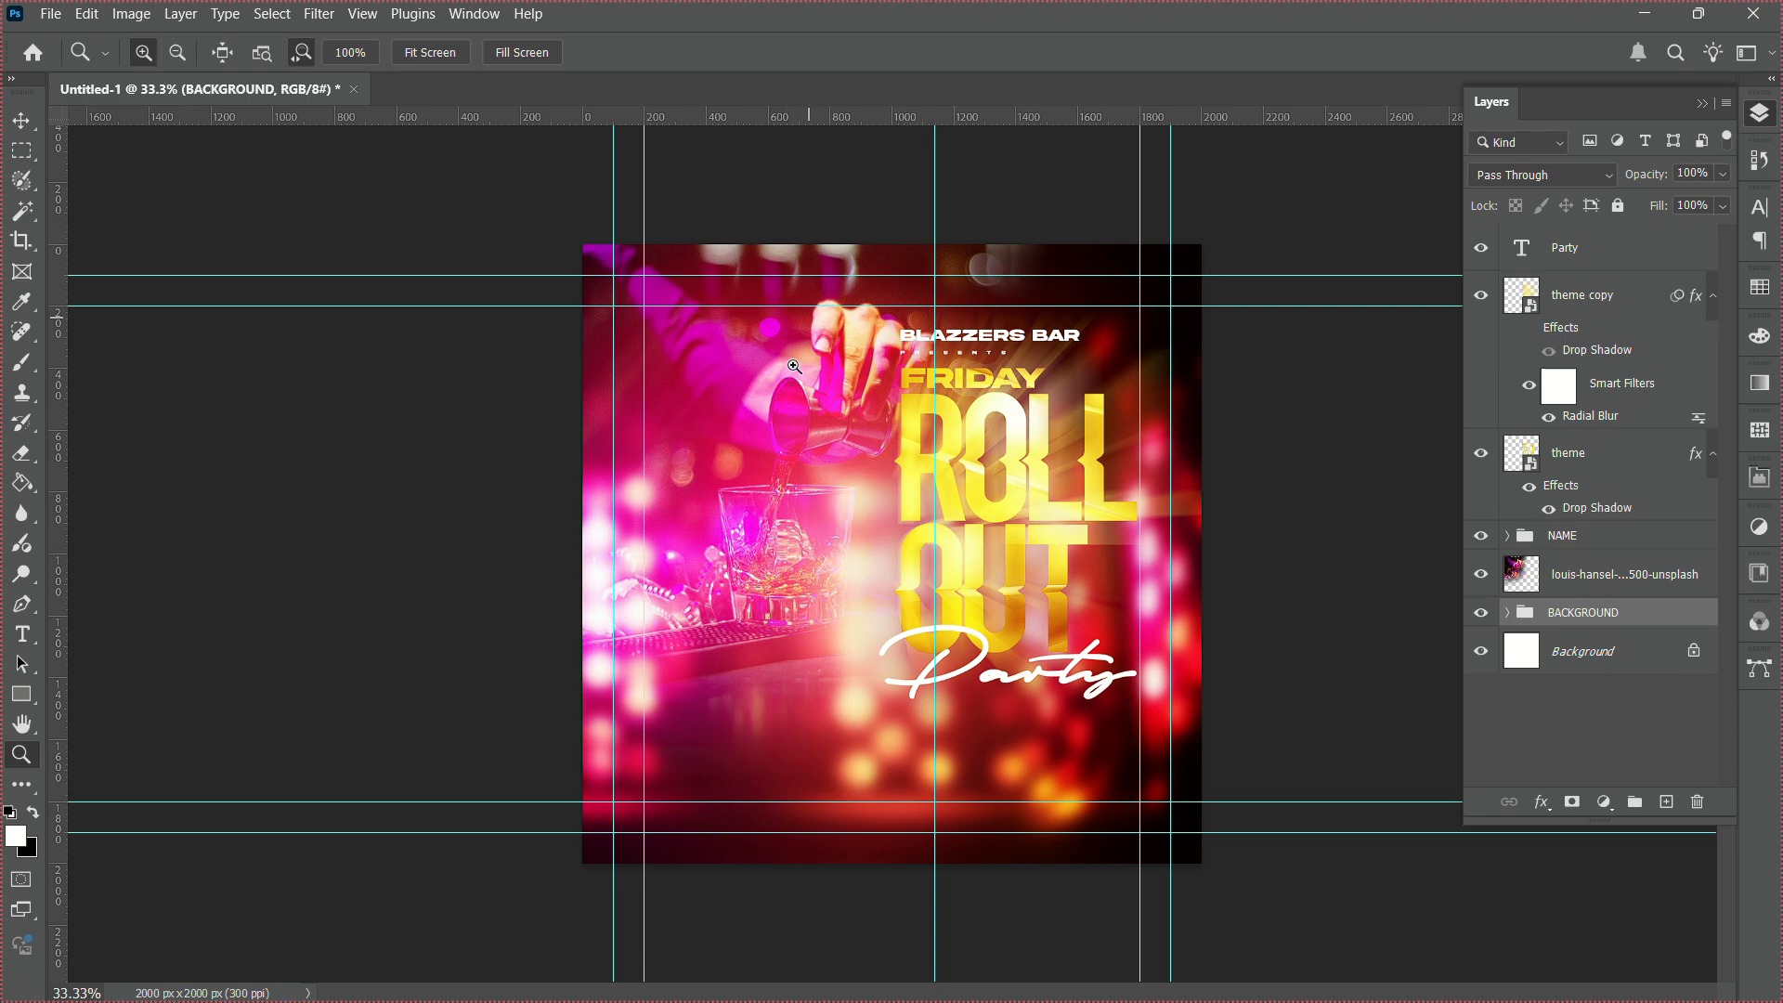
# Set the bartender photo layer's blend mode to Normal.
pyautogui.click(1583, 568)
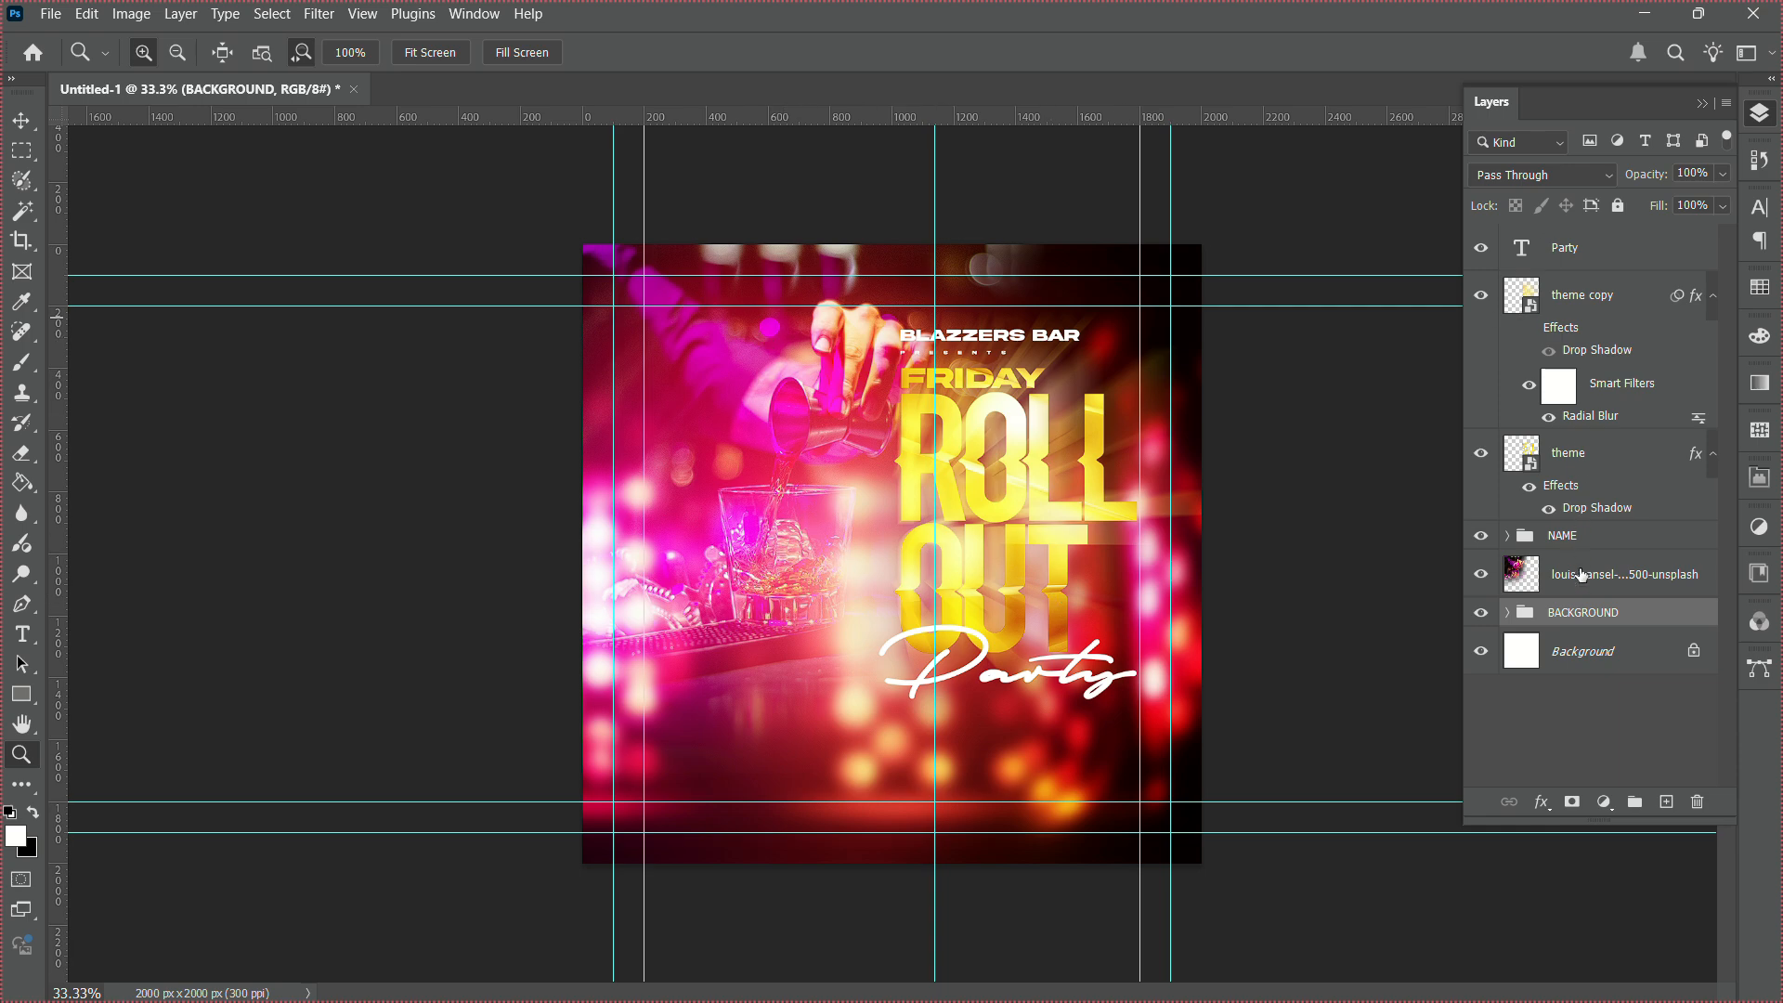
pyautogui.click(1525, 177)
pyautogui.click(1502, 201)
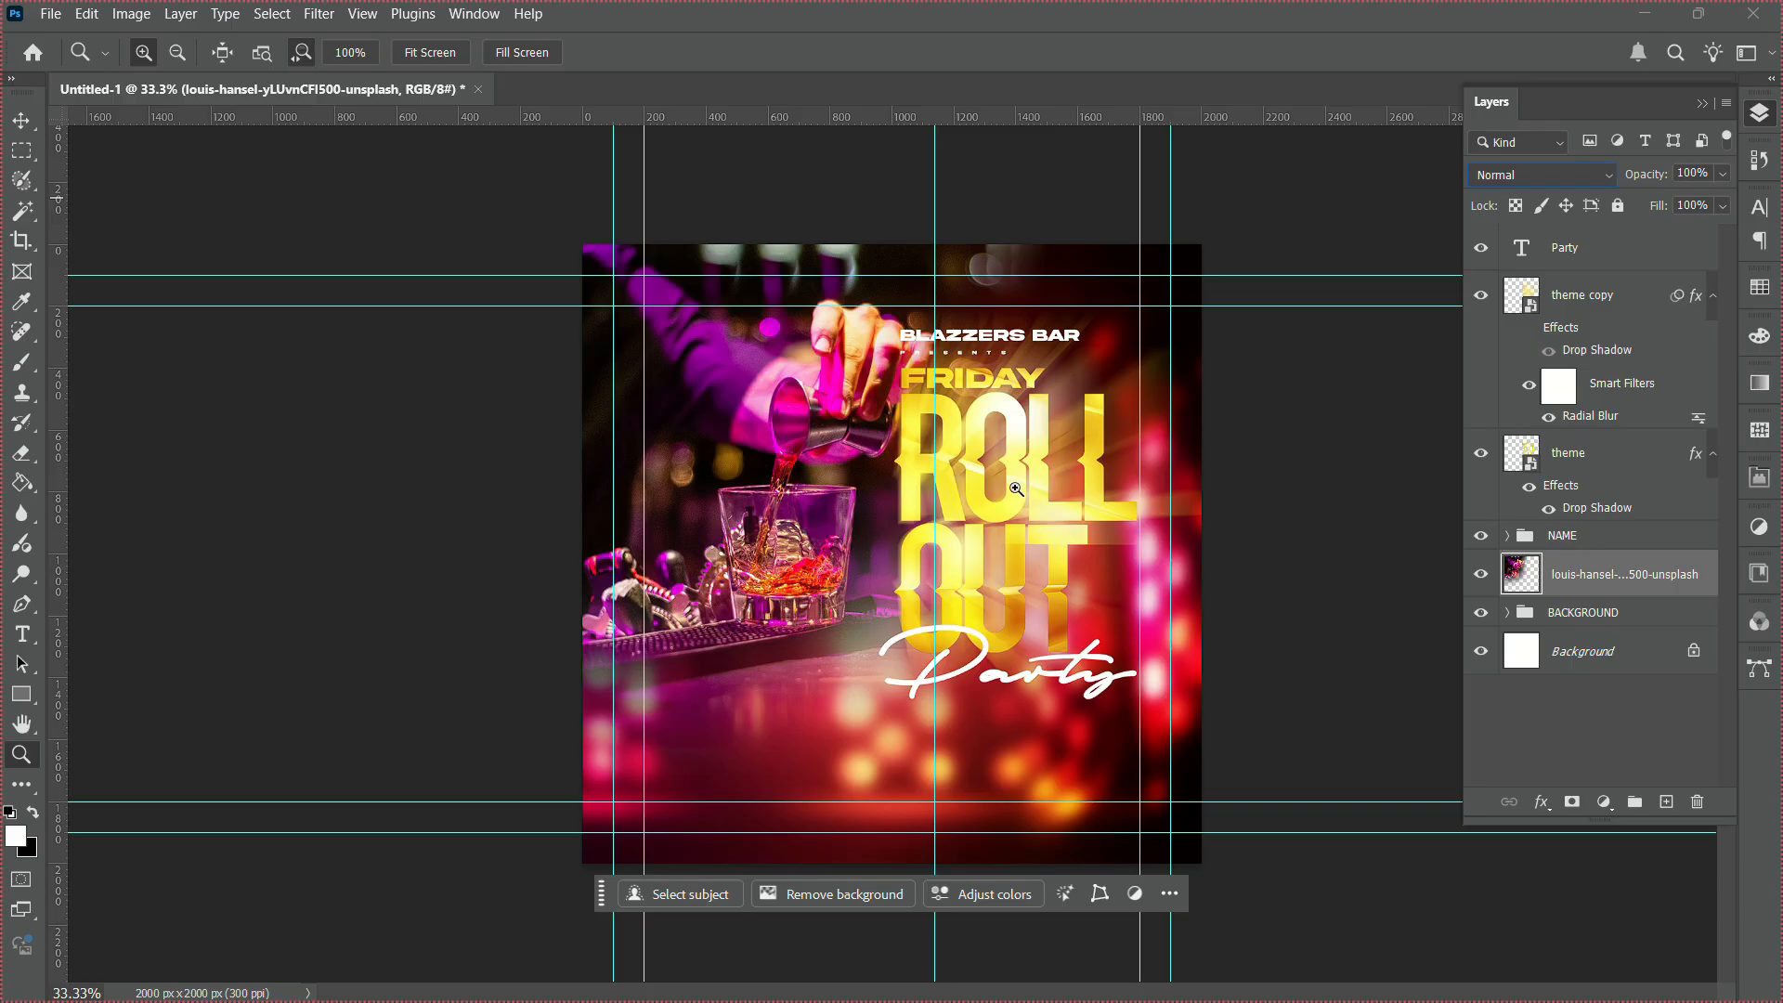
# Try a 60% fill on the bartender photo layer and restore it to 100%.
pyautogui.click(1723, 206)
pyautogui.moveTo(1704, 229); pyautogui.dragTo(1670, 245)
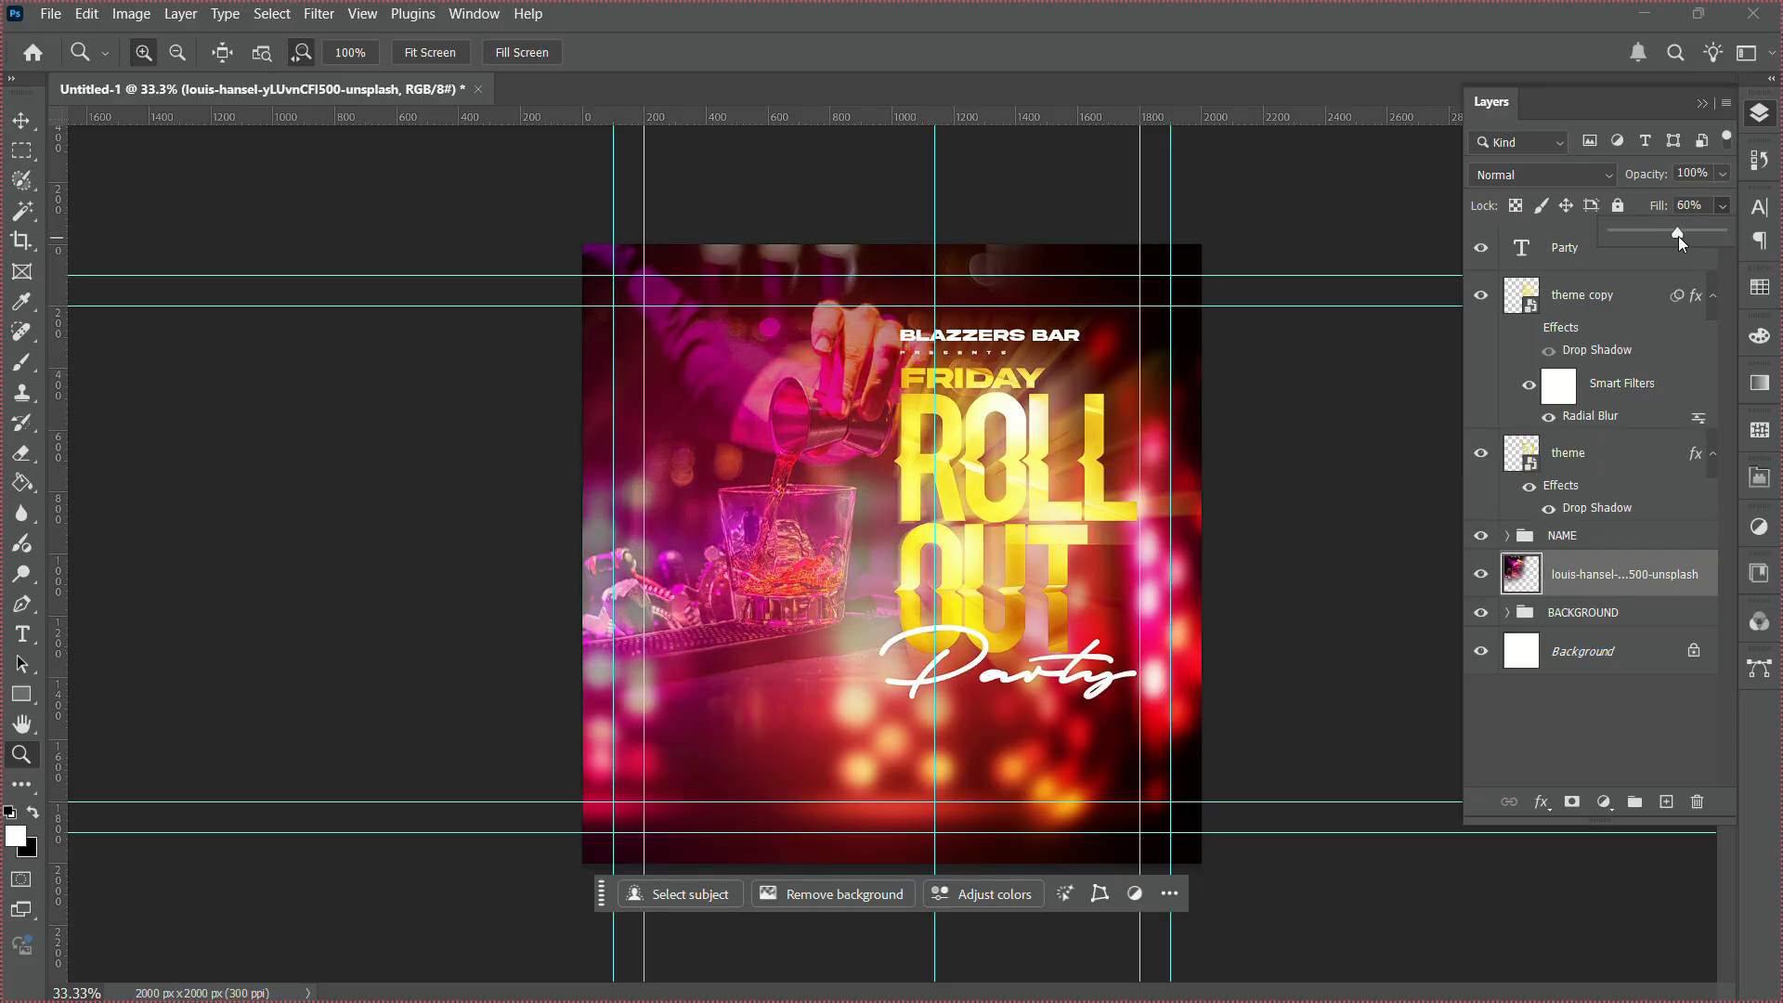
pyautogui.moveTo(1679, 236); pyautogui.dragTo(1681, 236)
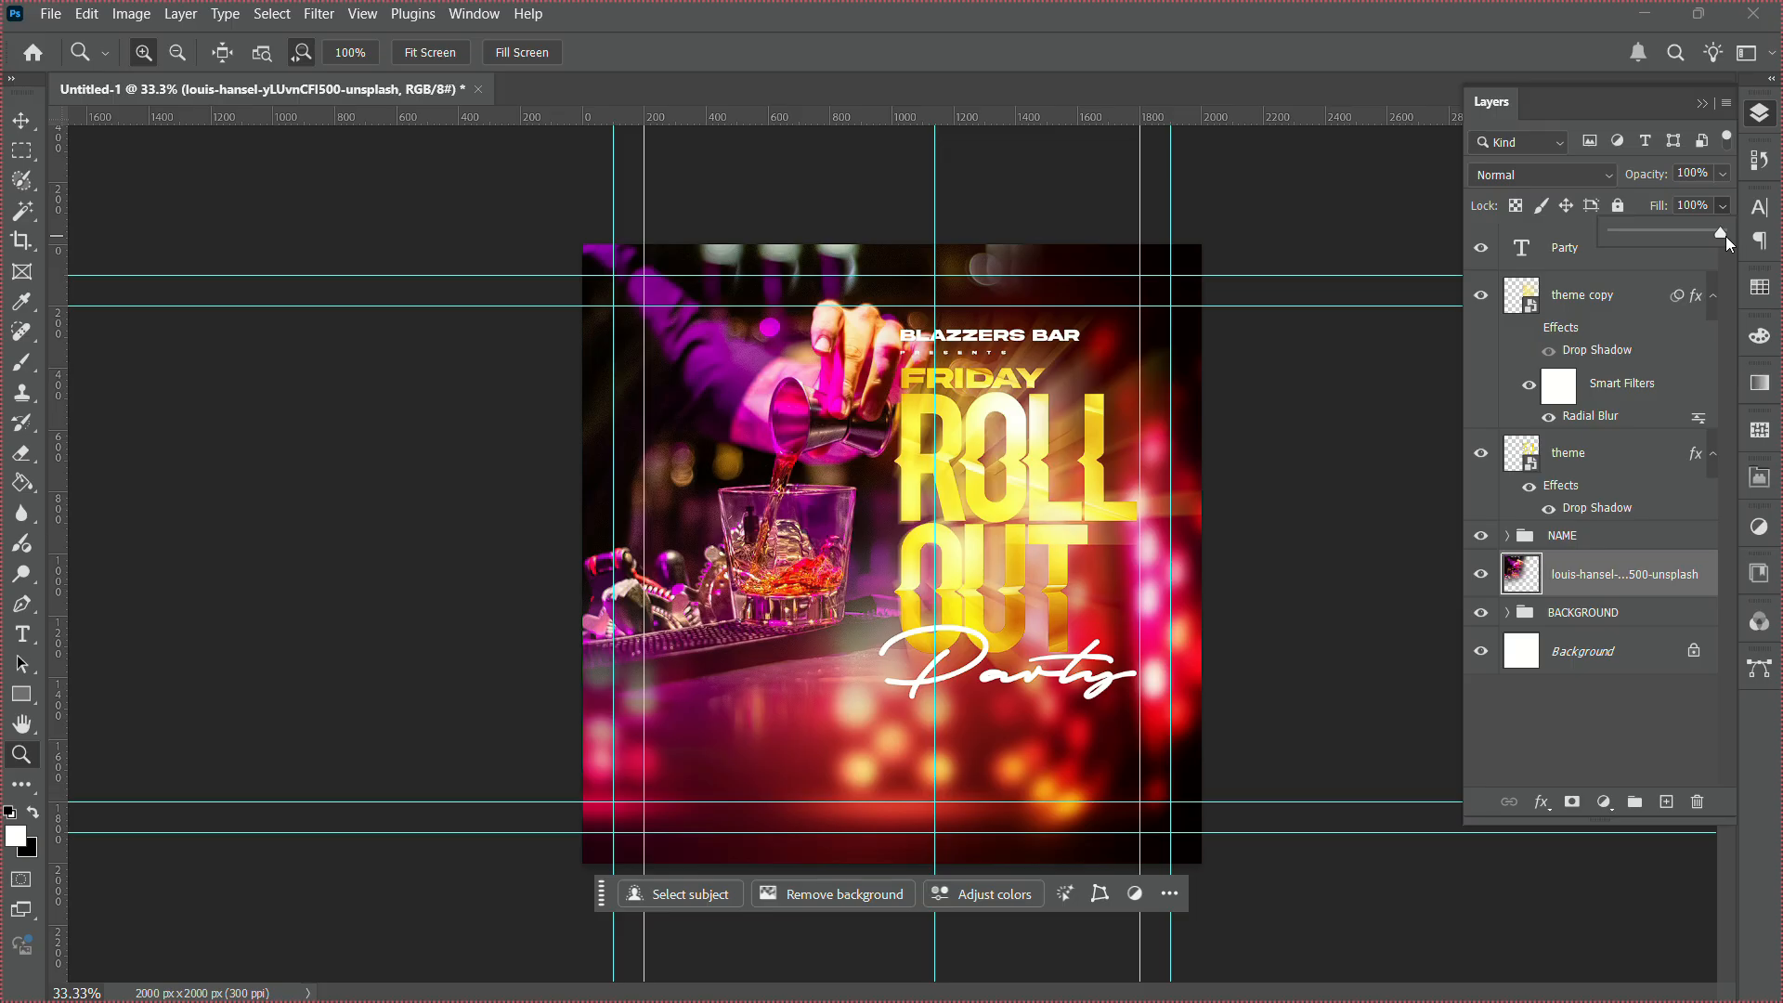
# Convert the bartender photo layer to grayscale tones using the Black & White adjustment with its Default preset.
pyautogui.click(95, 16)
pyautogui.moveTo(130, 17)
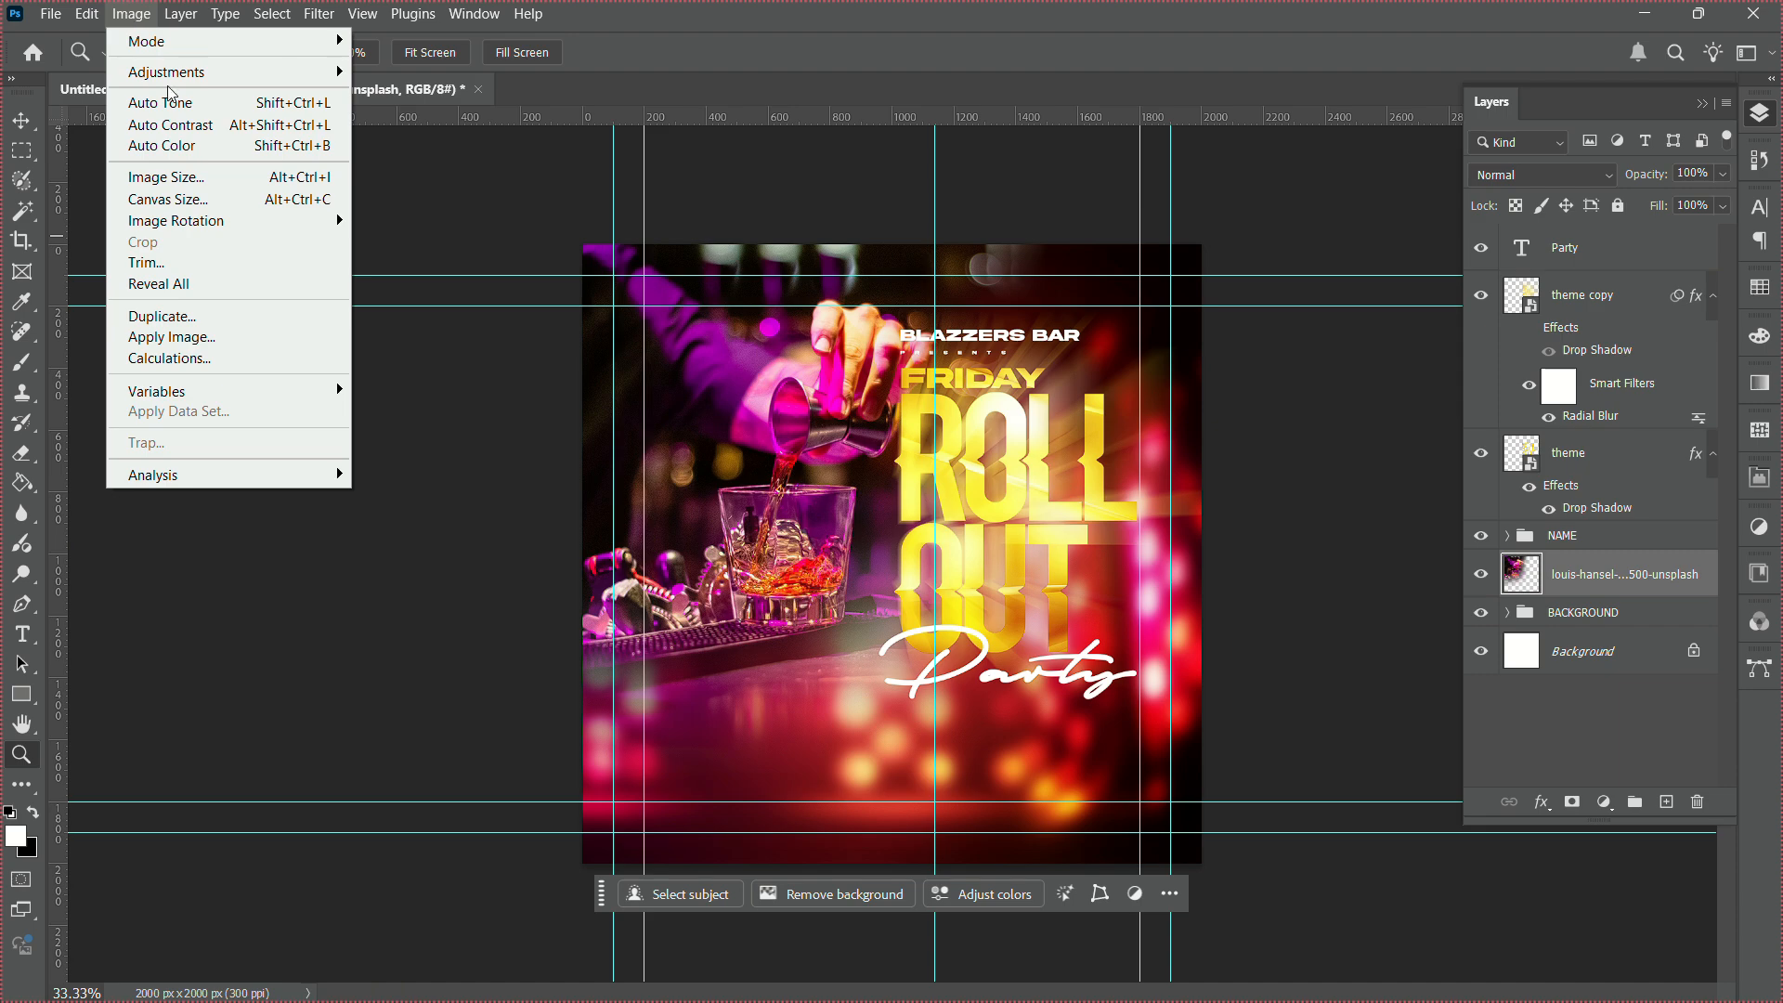
pyautogui.moveTo(171, 75)
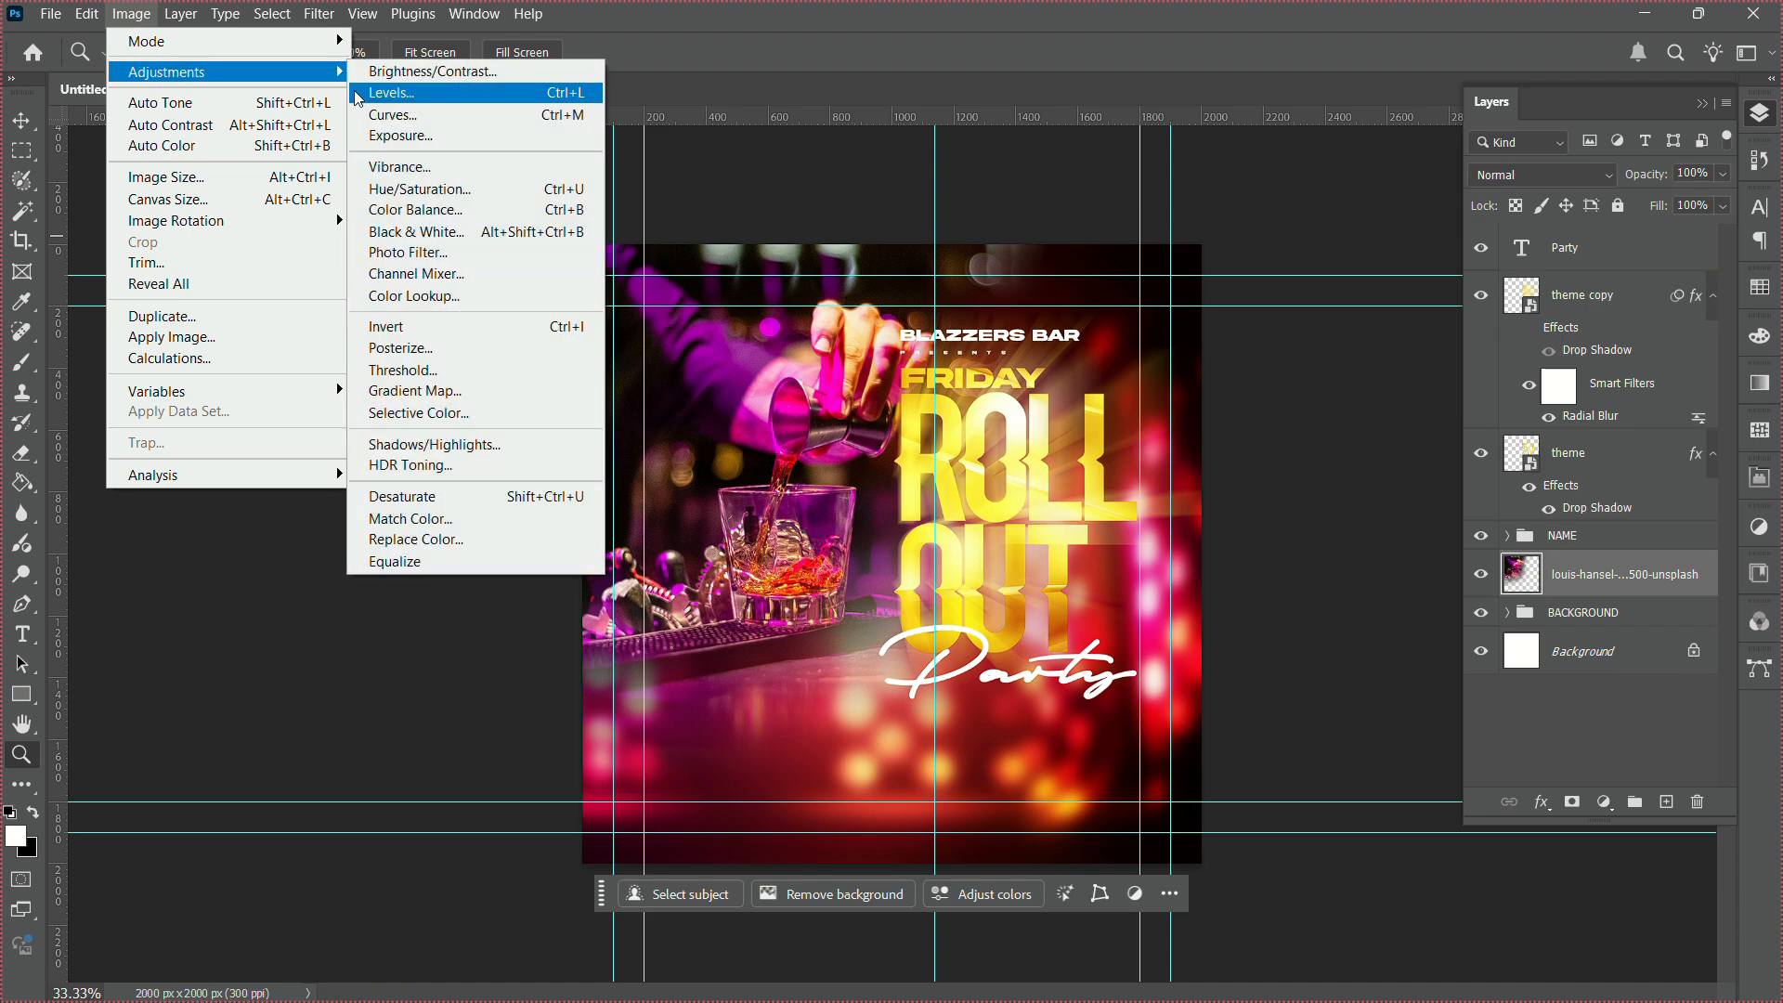
pyautogui.click(476, 239)
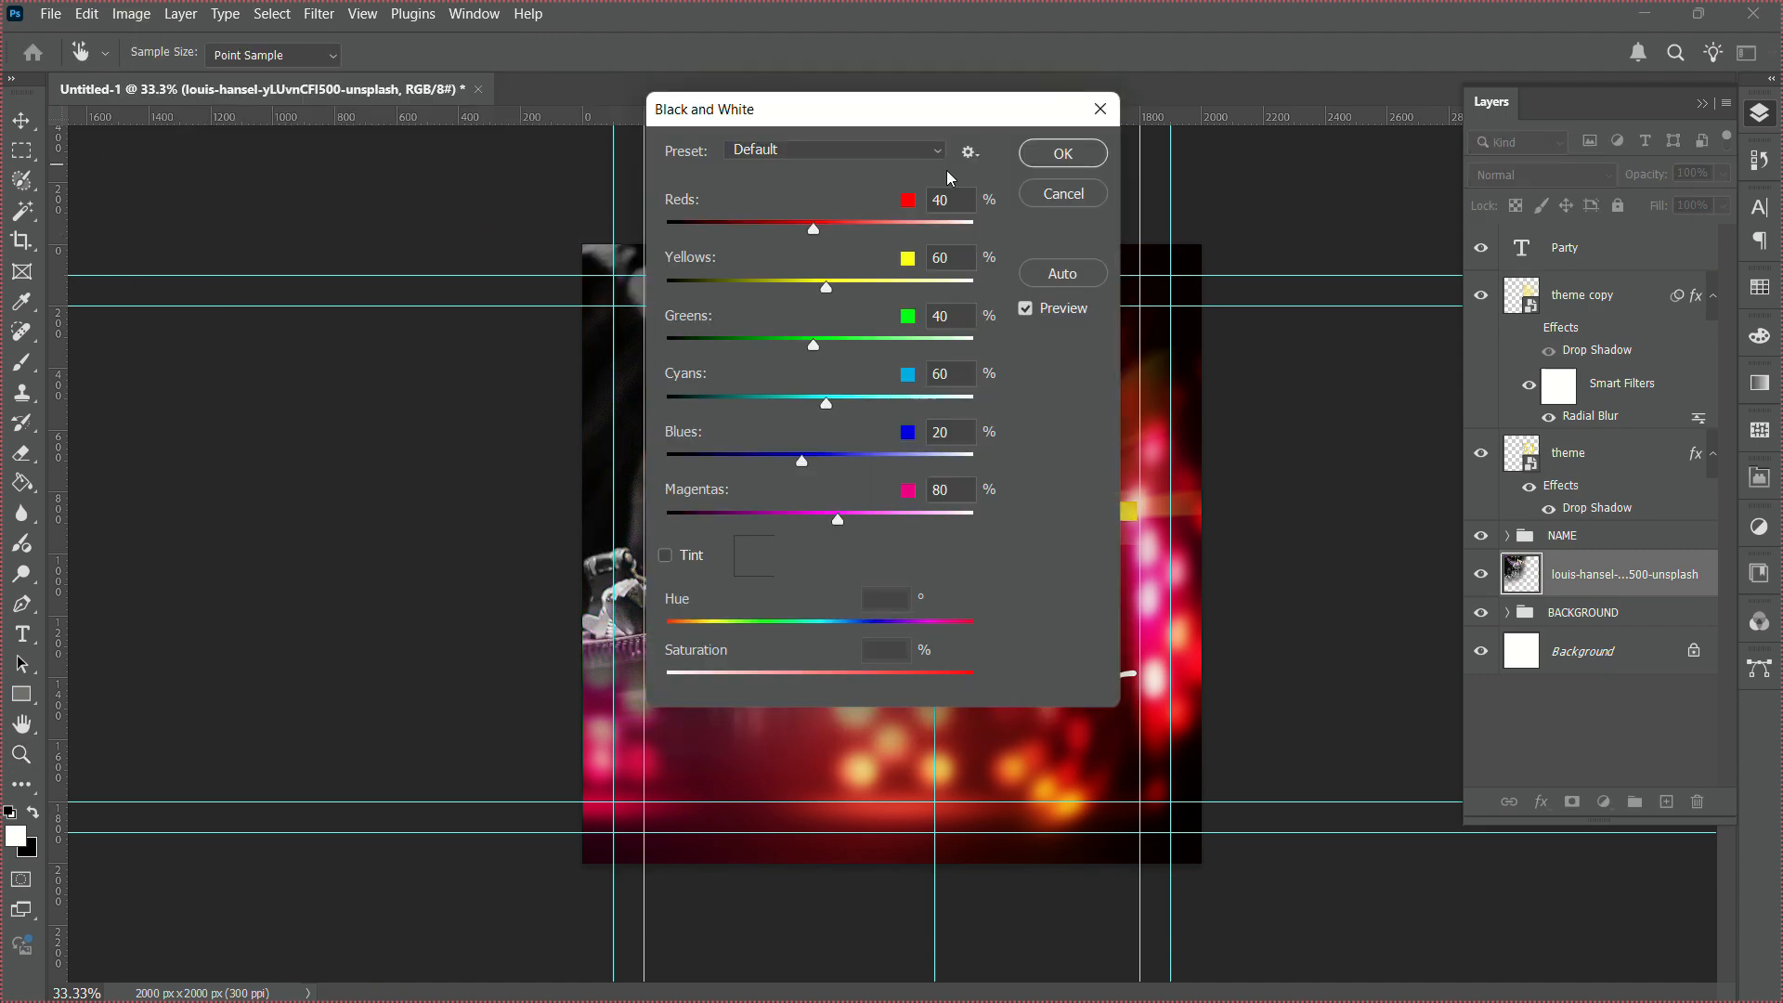
pyautogui.click(1054, 167)
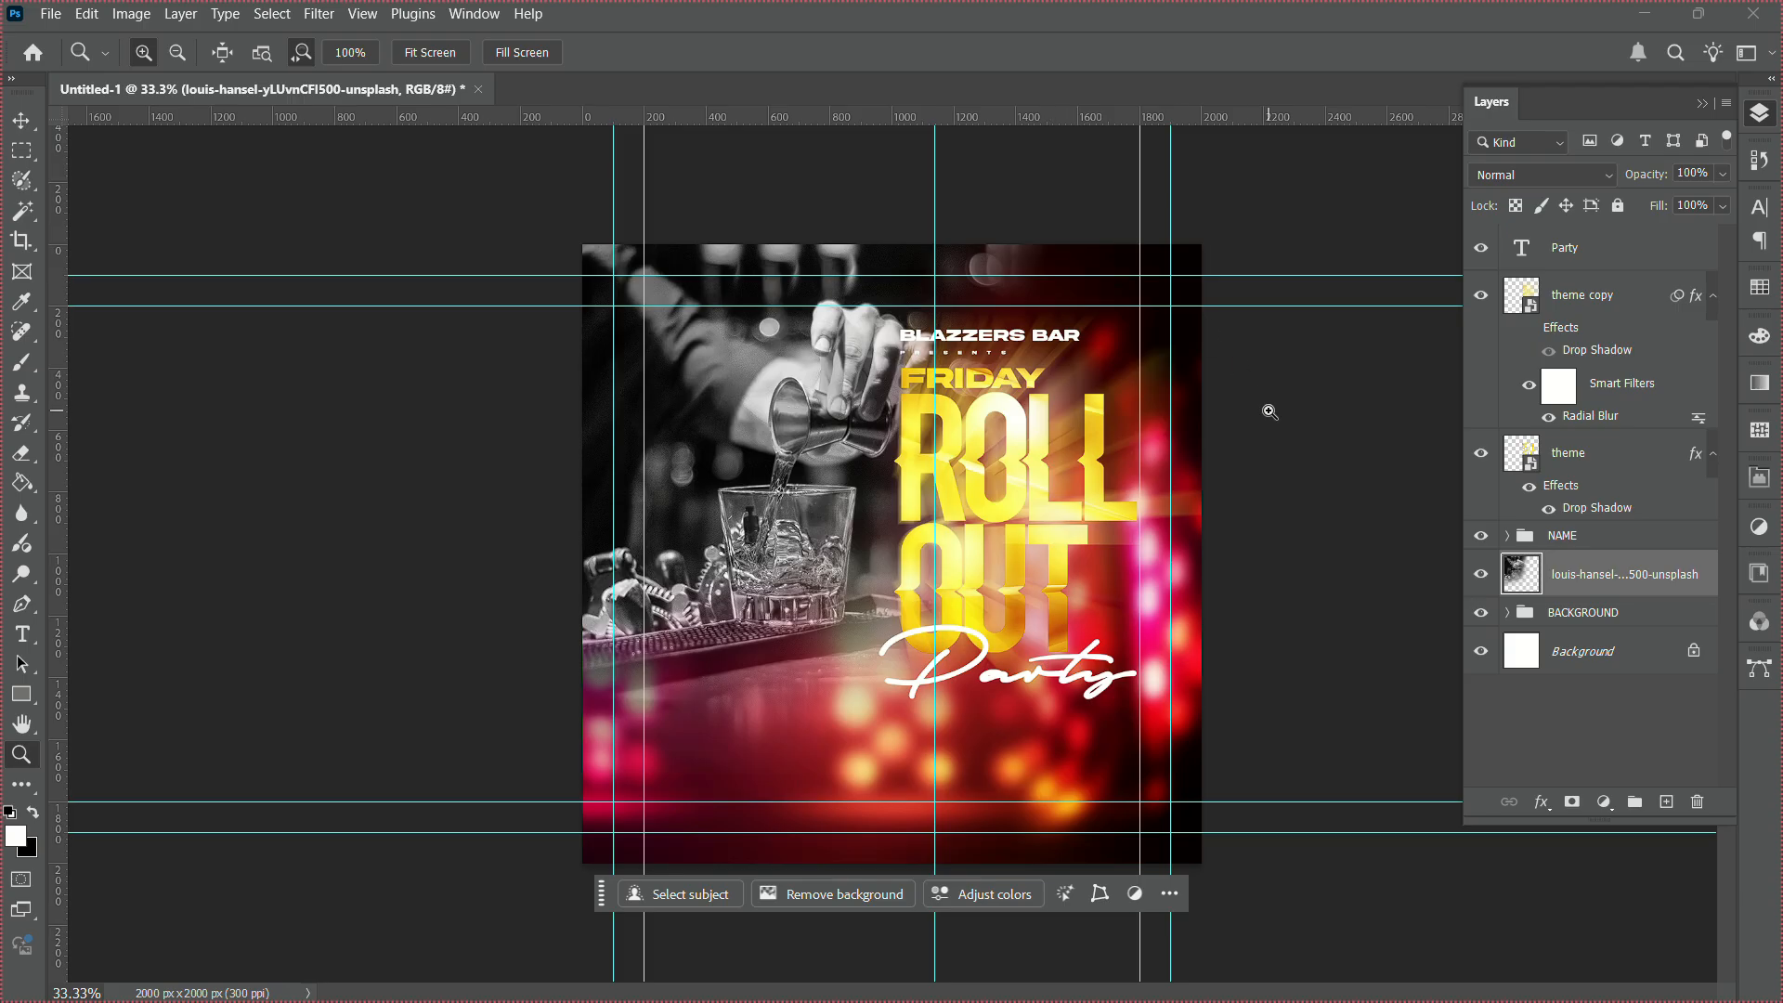
# Change the black-and-white bartender photo layer's blend mode to Screen.
pyautogui.click(1526, 177)
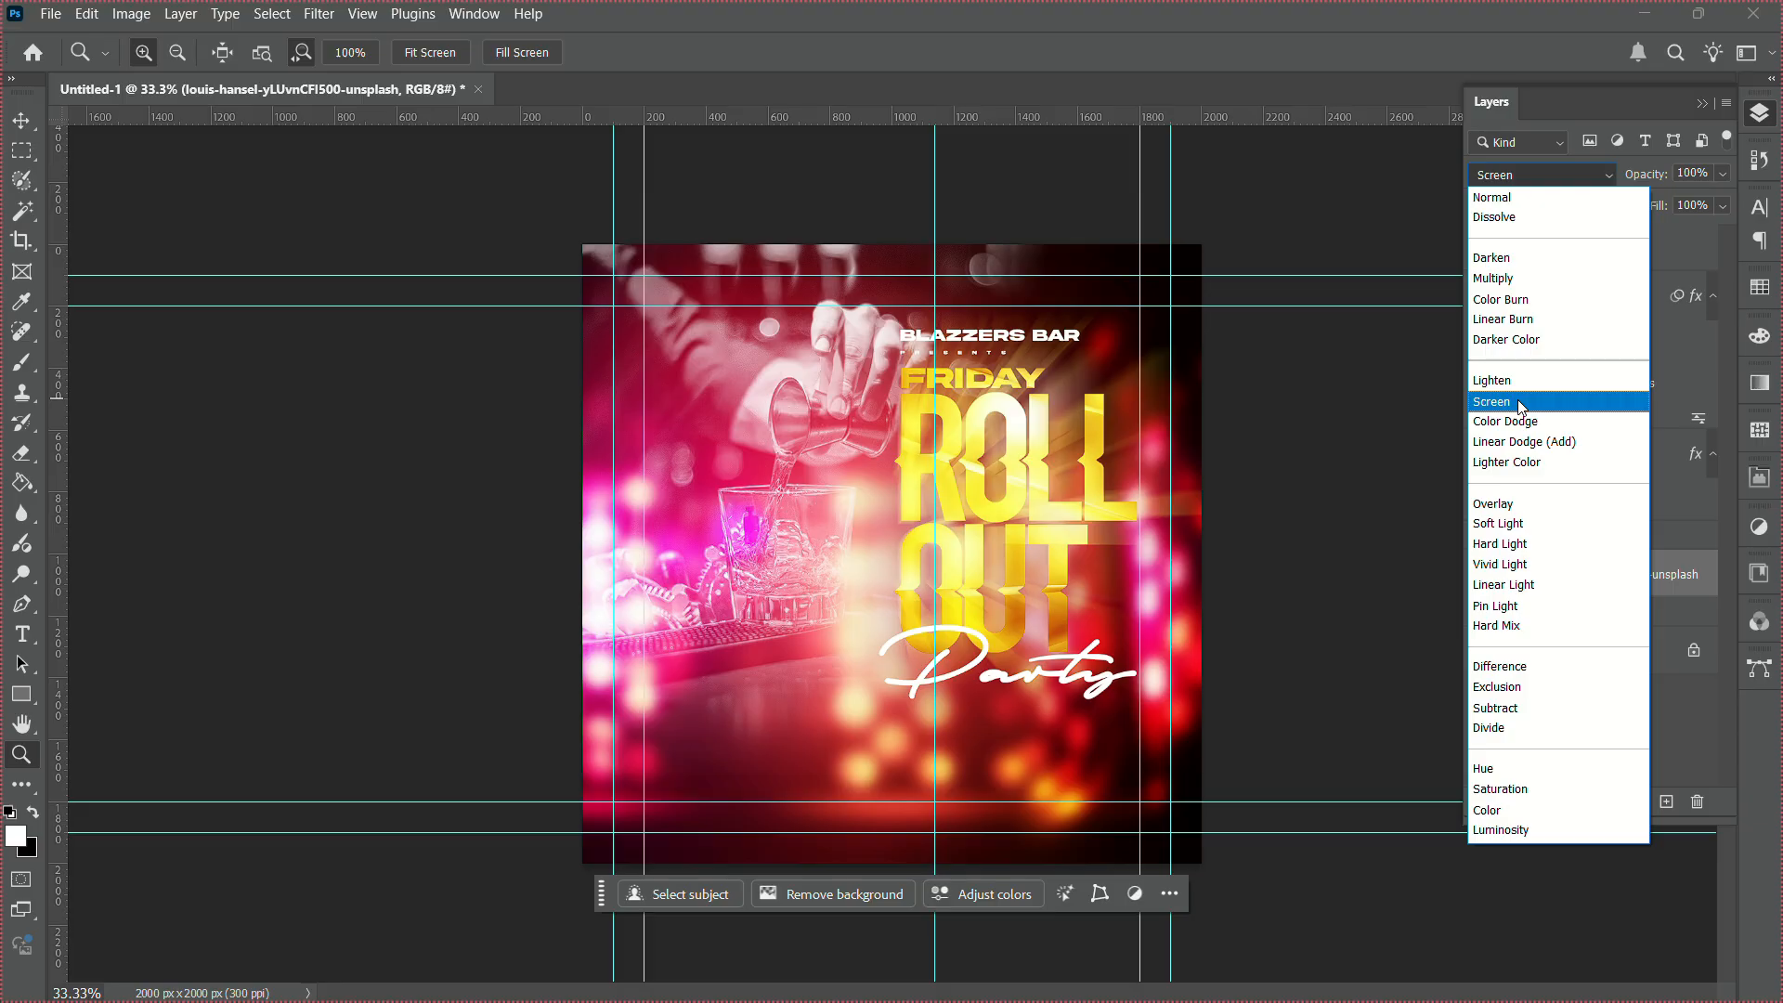
# Set the bartender photo layer's blend mode to Screen, comparing it briefly with Linear Dodge (Add).
pyautogui.click(1518, 401)
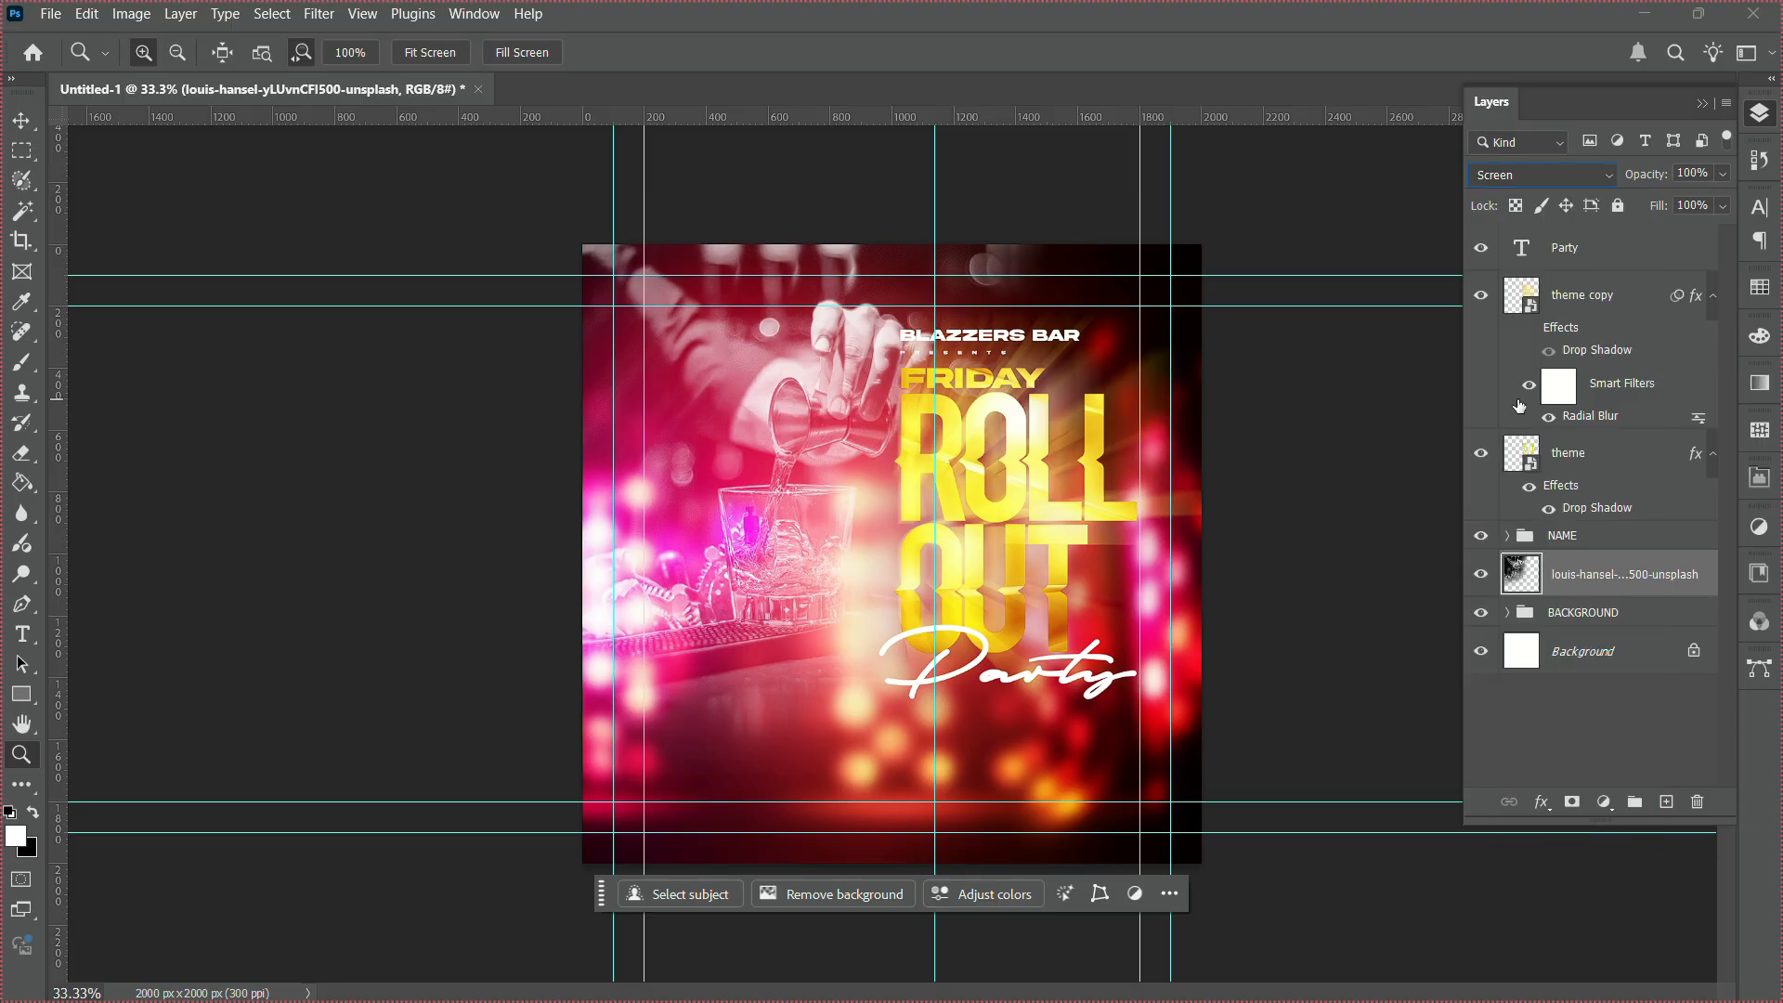
pyautogui.press('Down')
pyautogui.press('Down')
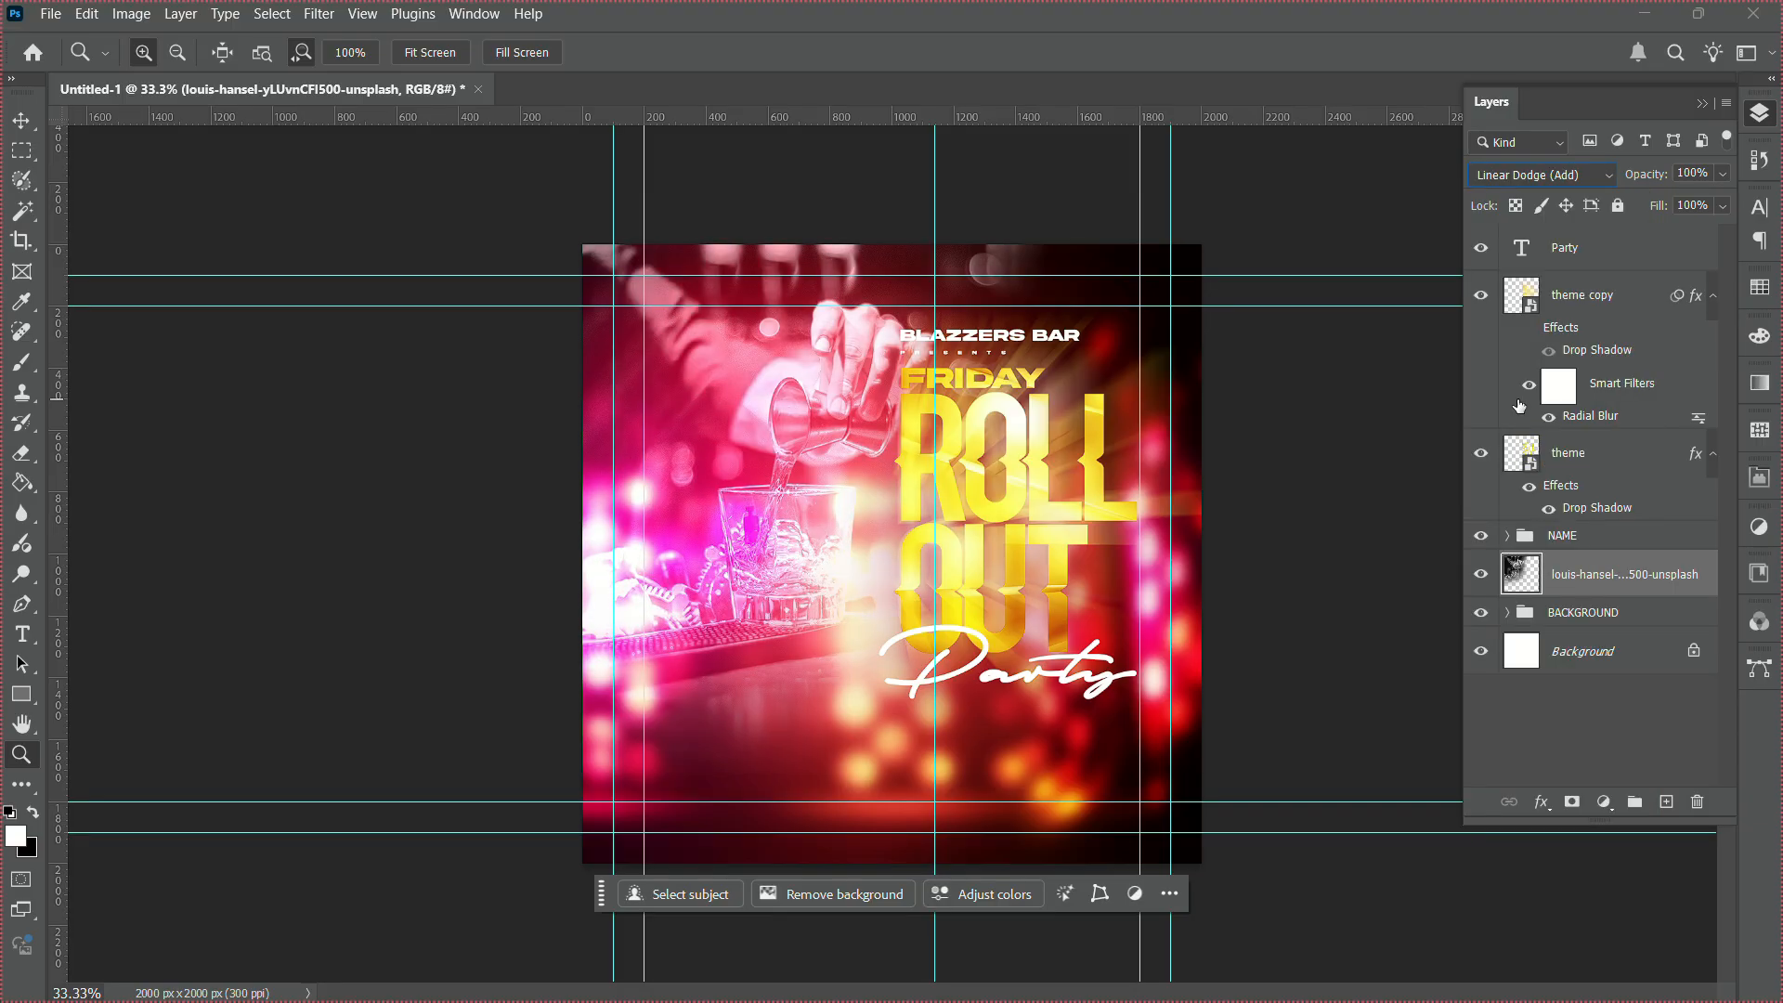
pyautogui.press('Up')
pyautogui.press('Up')
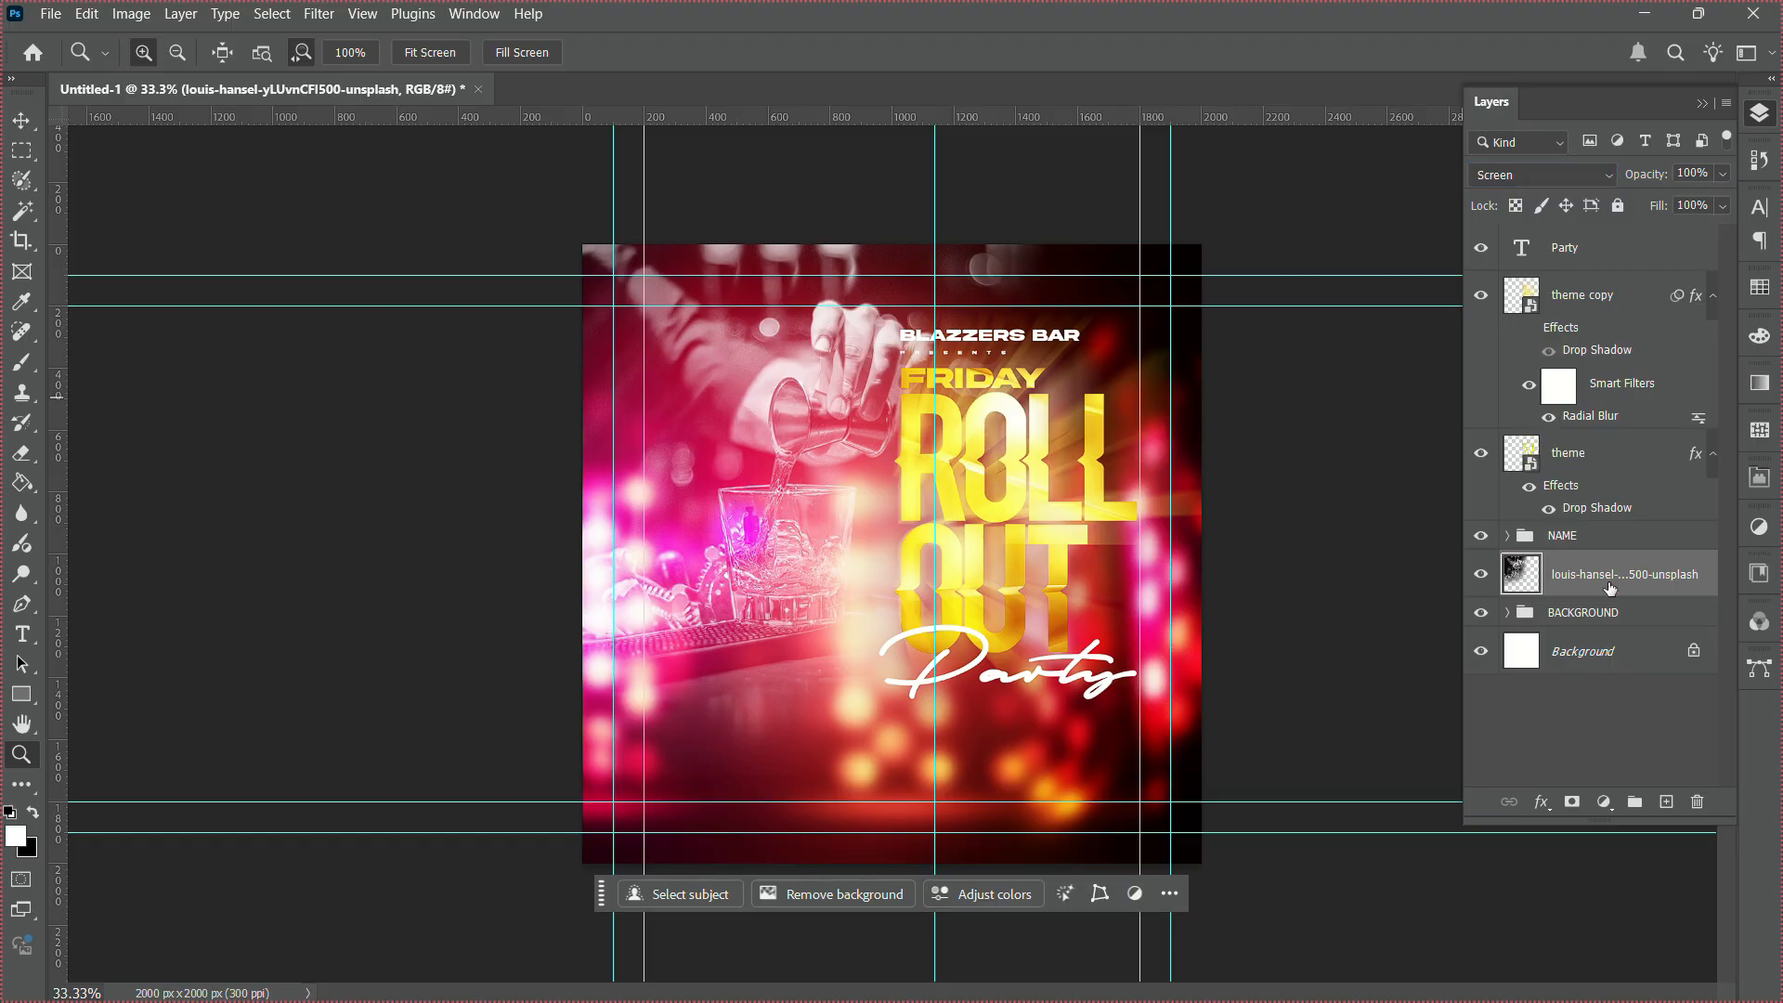
# Enlarge the bartender photo very slightly, extending it at its lower-left corner.
pyautogui.hotkey('ctrl', 't')
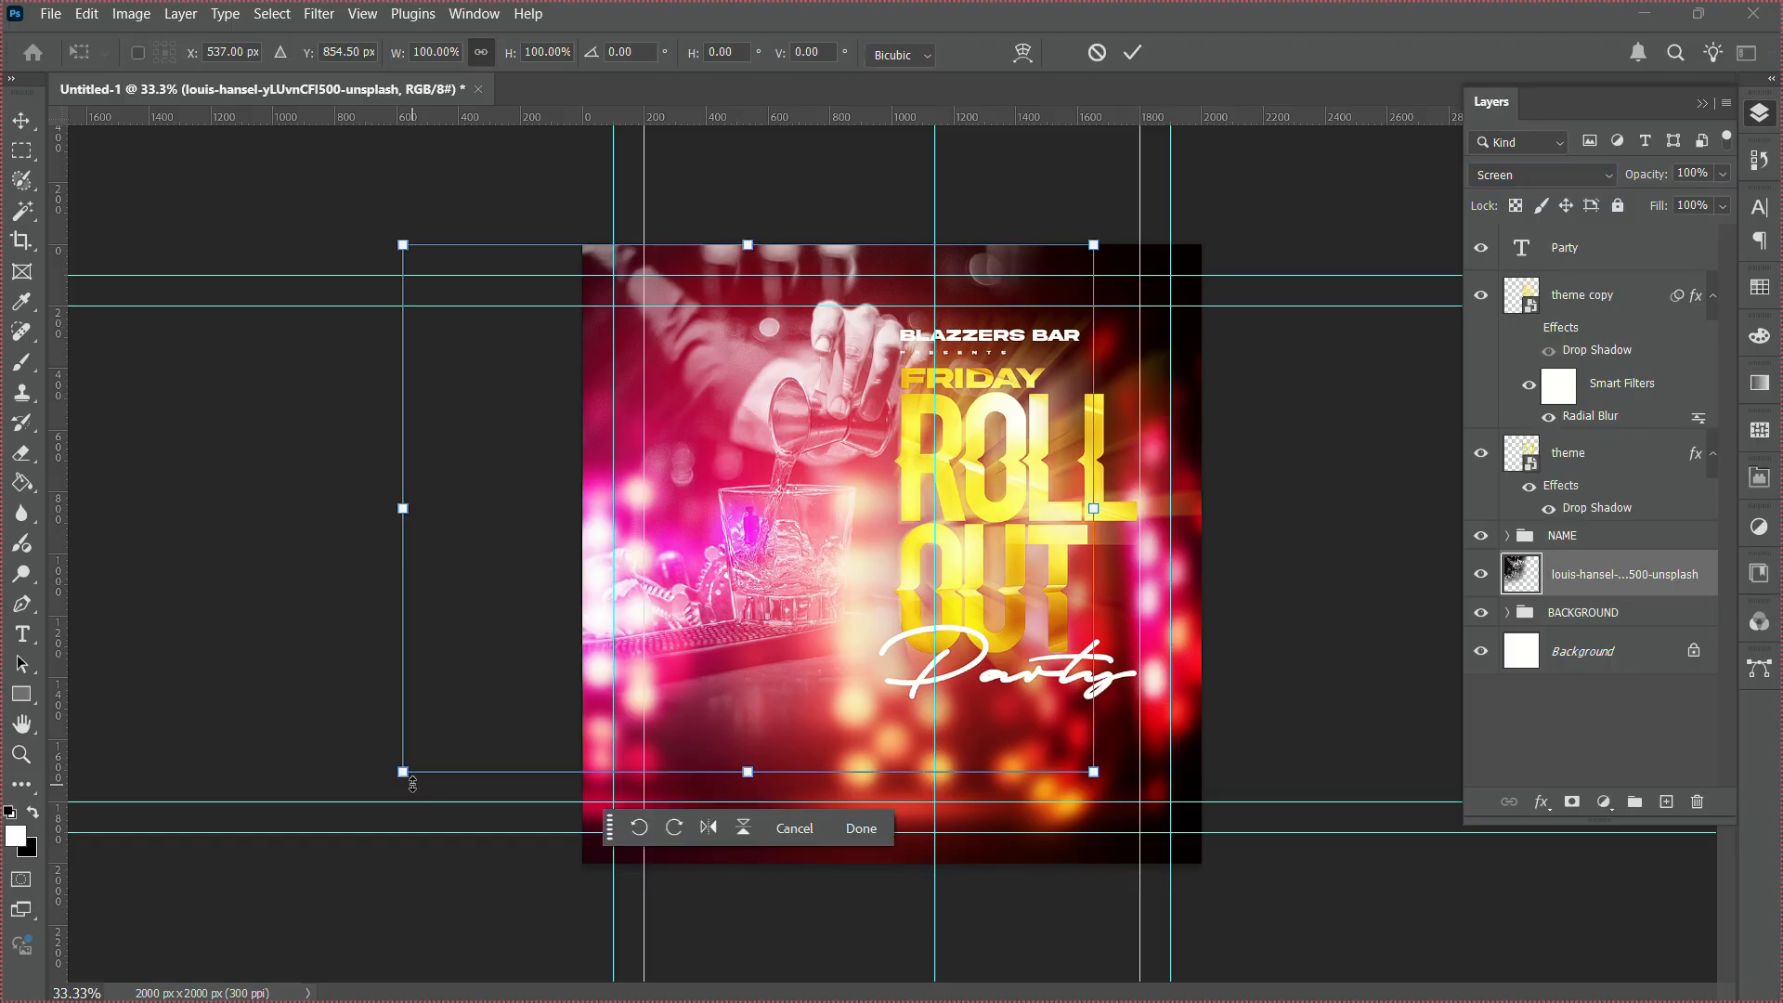
pyautogui.moveTo(401, 770); pyautogui.dragTo(398, 776)
pyautogui.press('Return')
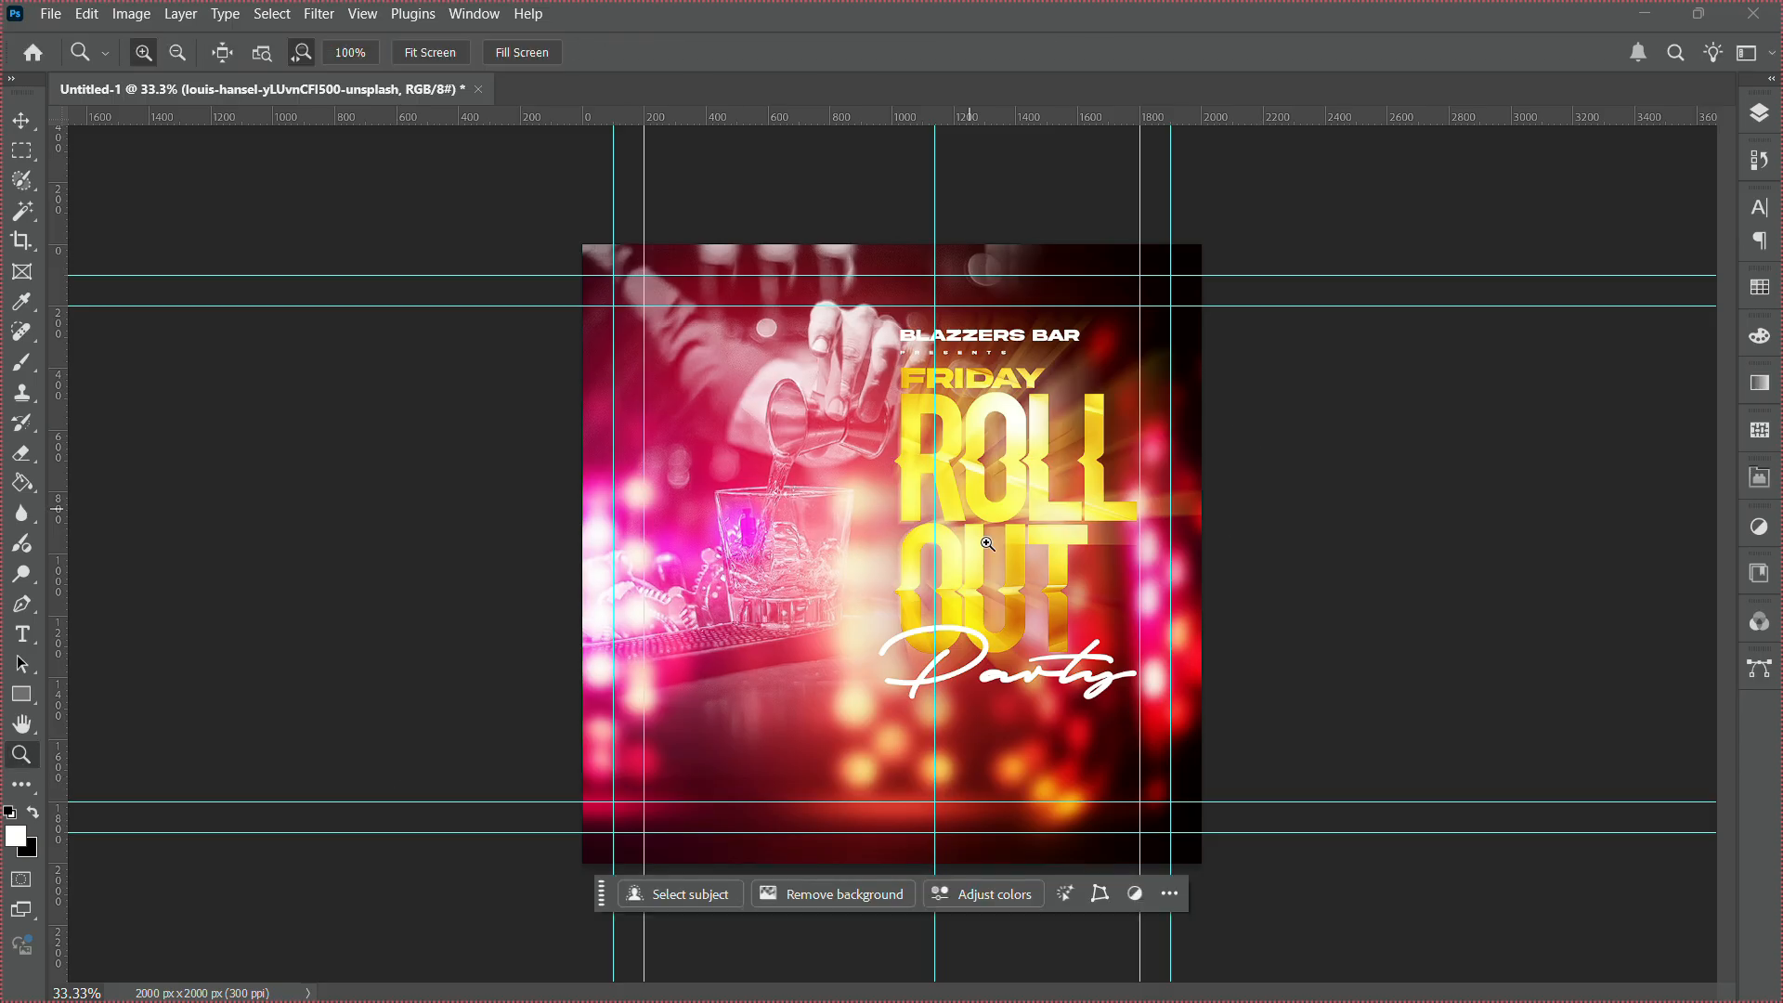
# Add a white text layer reading "Music Policy" just beside the T of "OUT".
pyautogui.click(981, 616)
pyautogui.click(1213, 512)
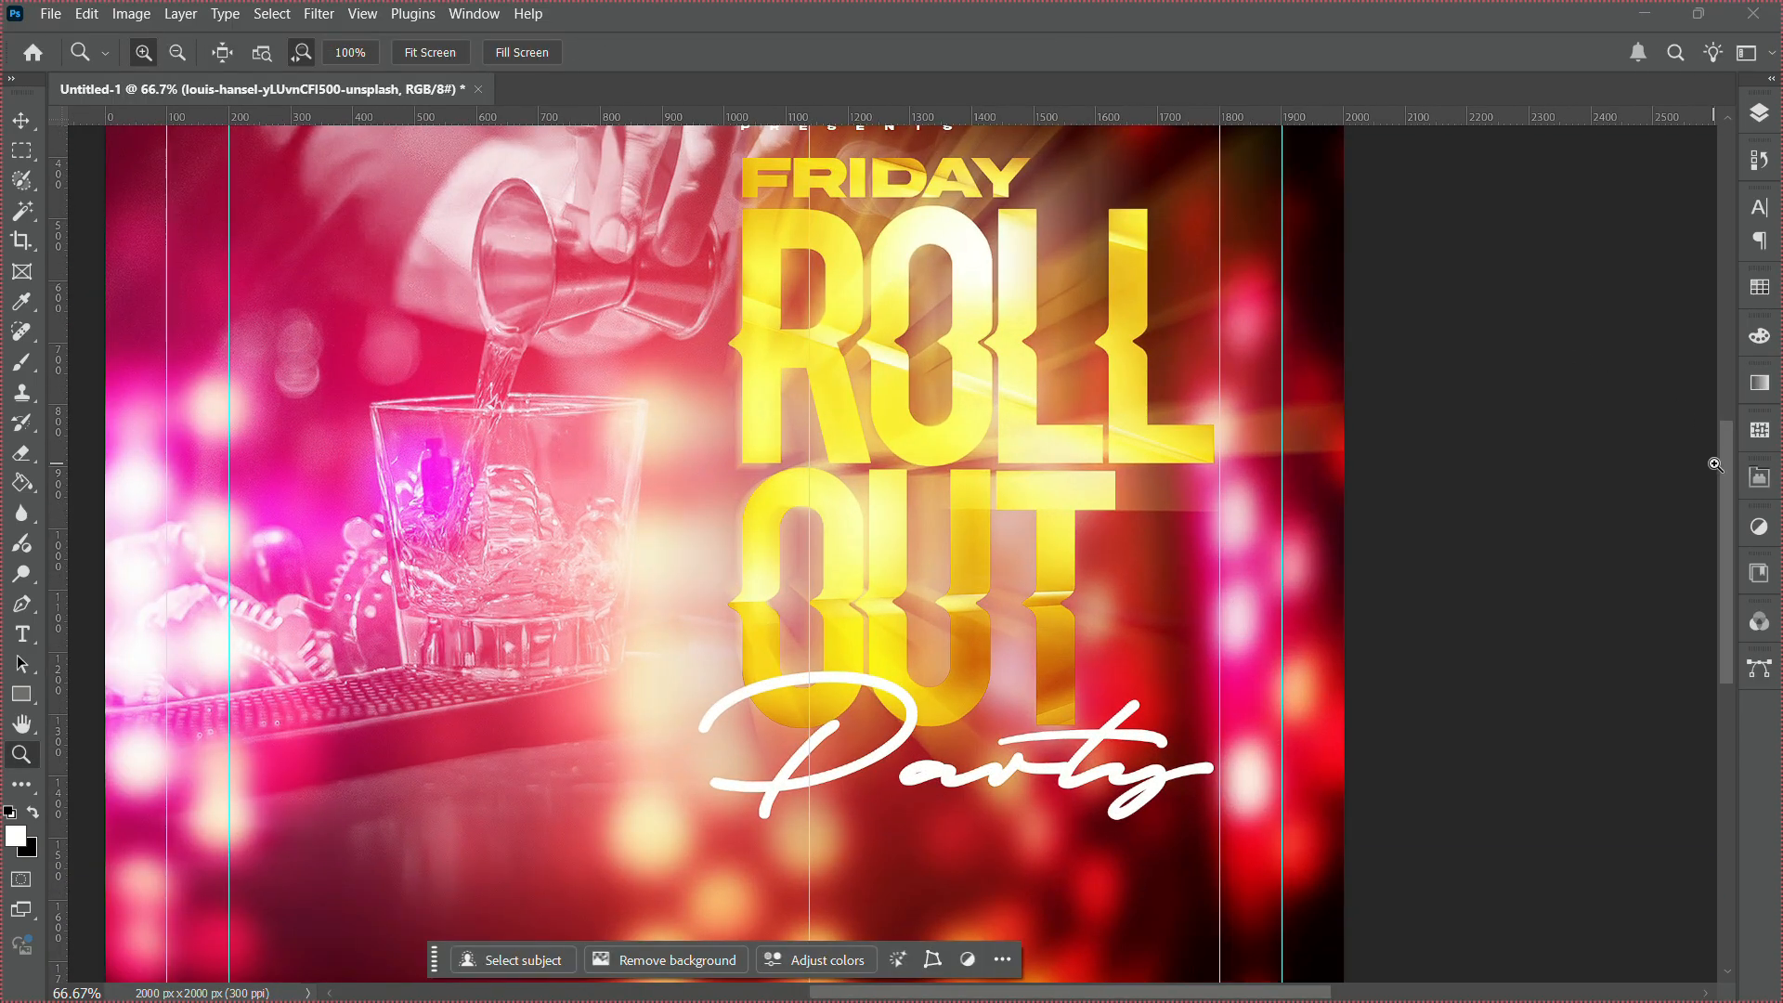
pyautogui.moveTo(1718, 465)
pyautogui.mouseDown()
pyautogui.moveTo(1725, 410)
pyautogui.moveTo(1720, 442)
pyautogui.mouseUp()
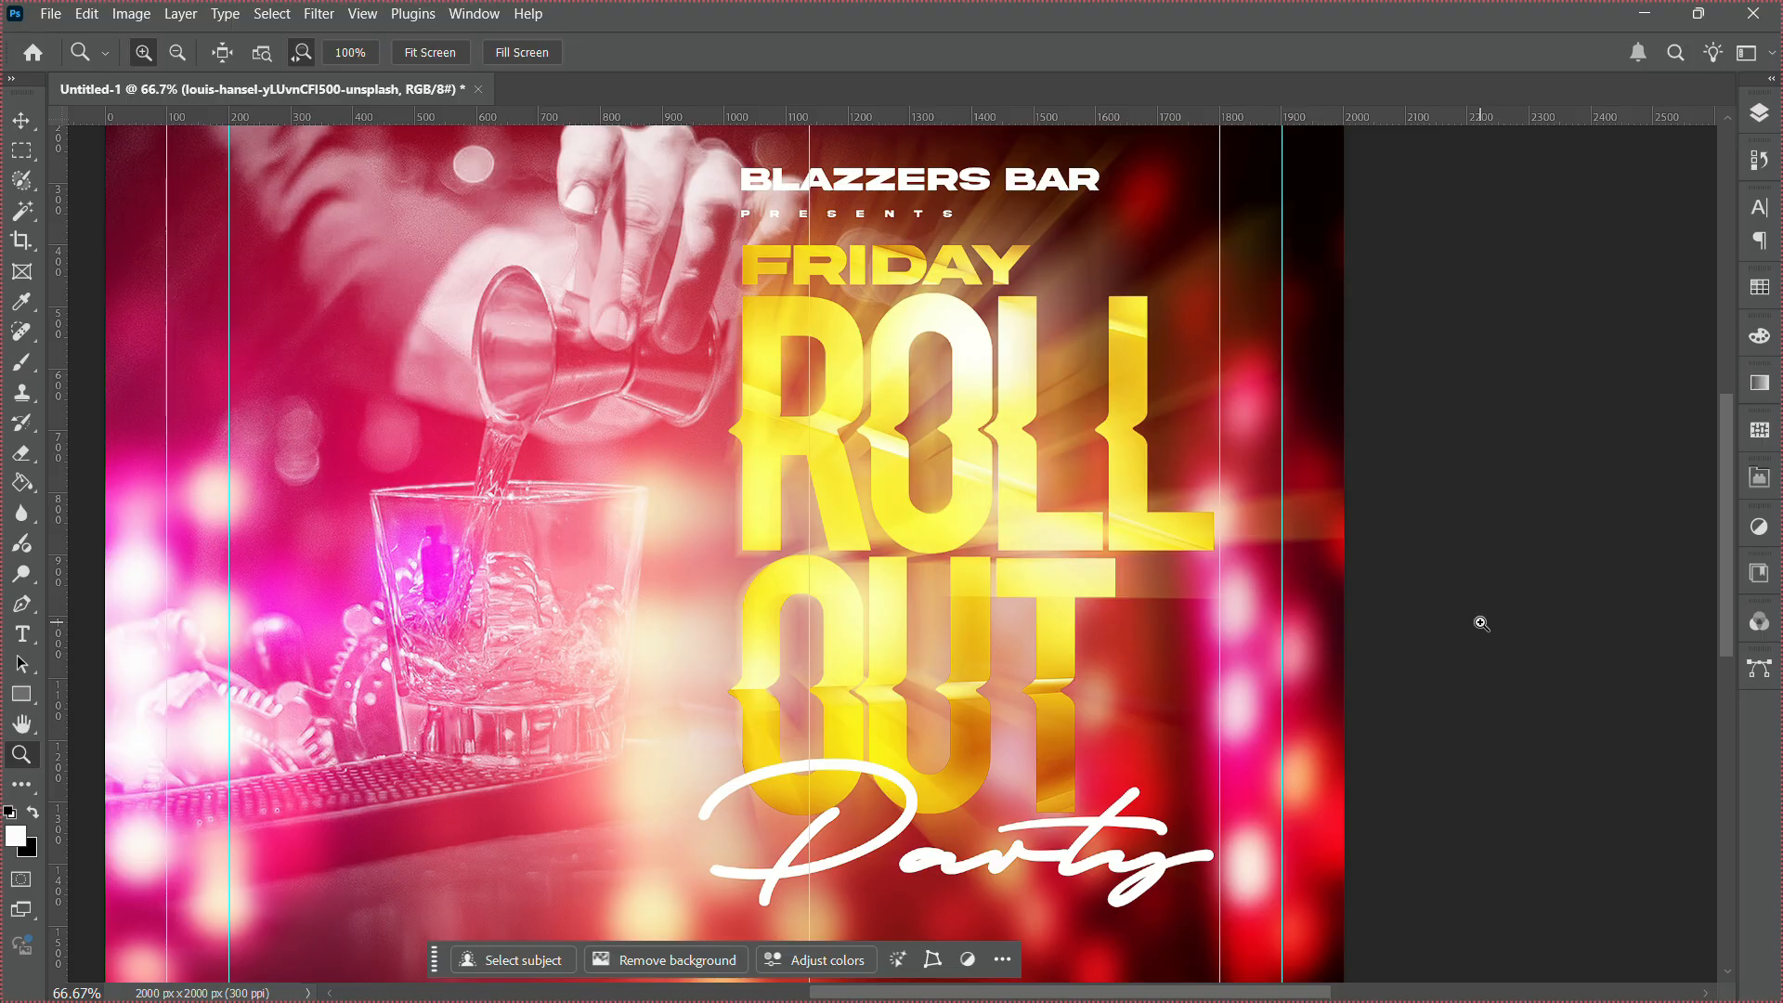
pyautogui.click(1186, 700)
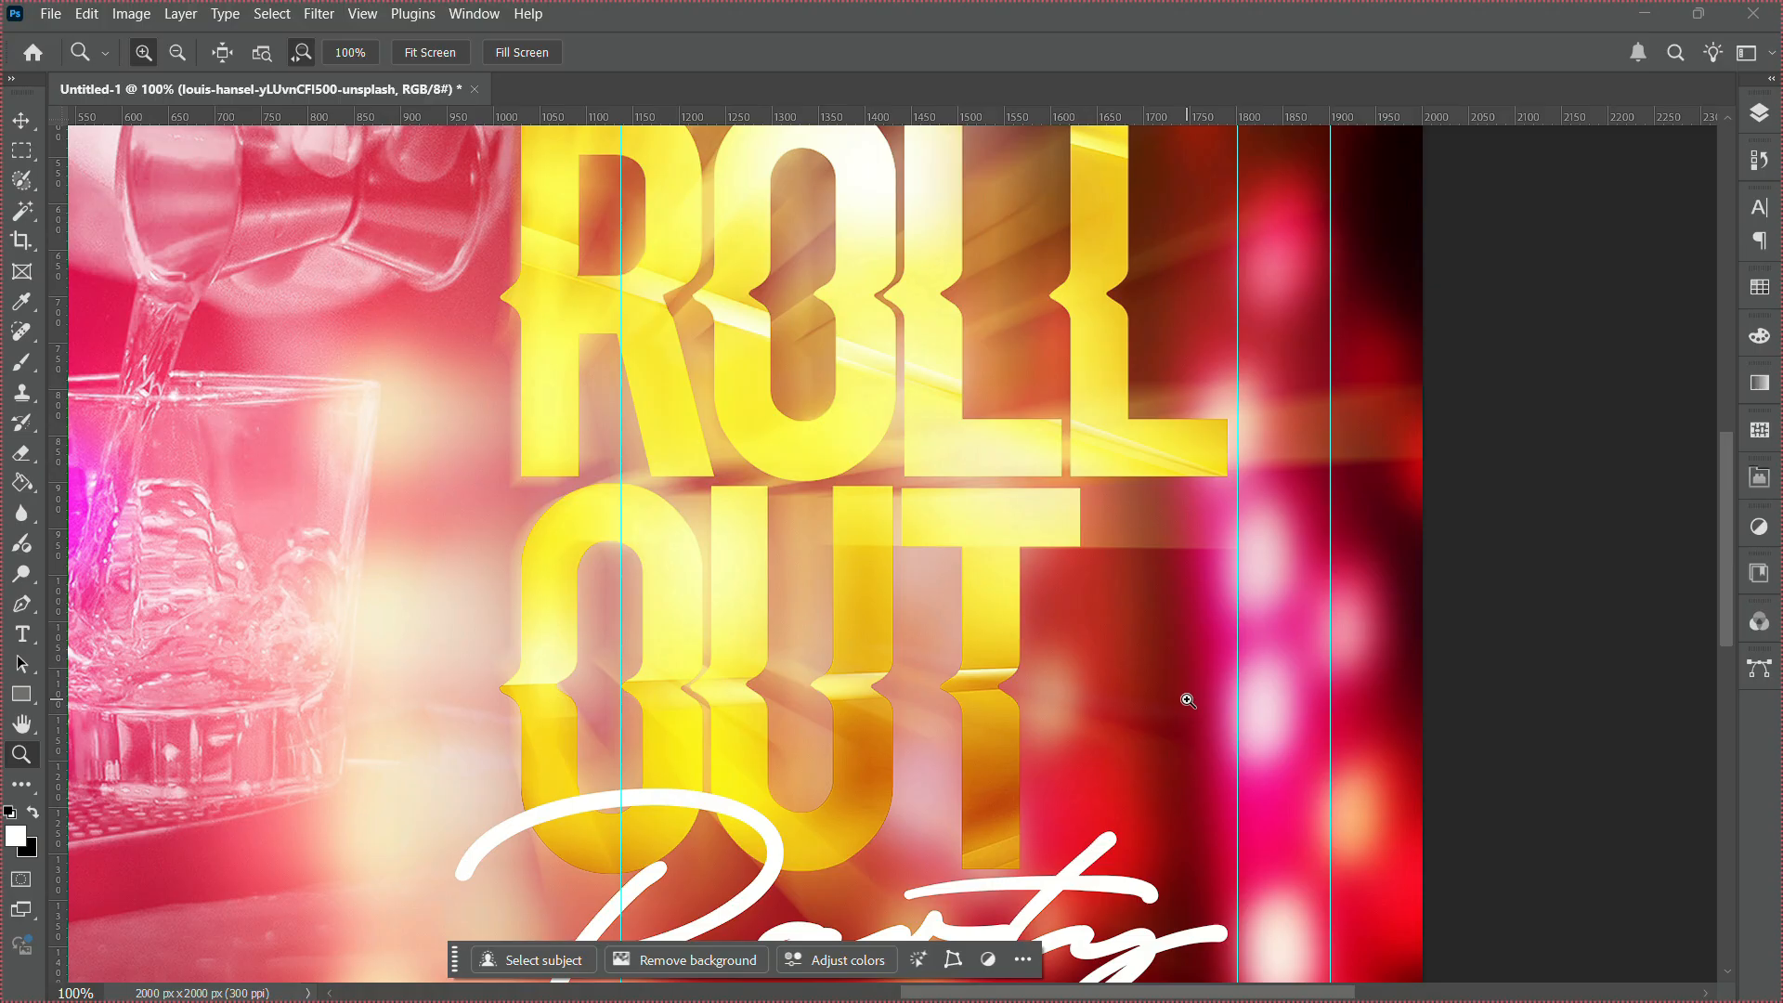
pyautogui.press('t')
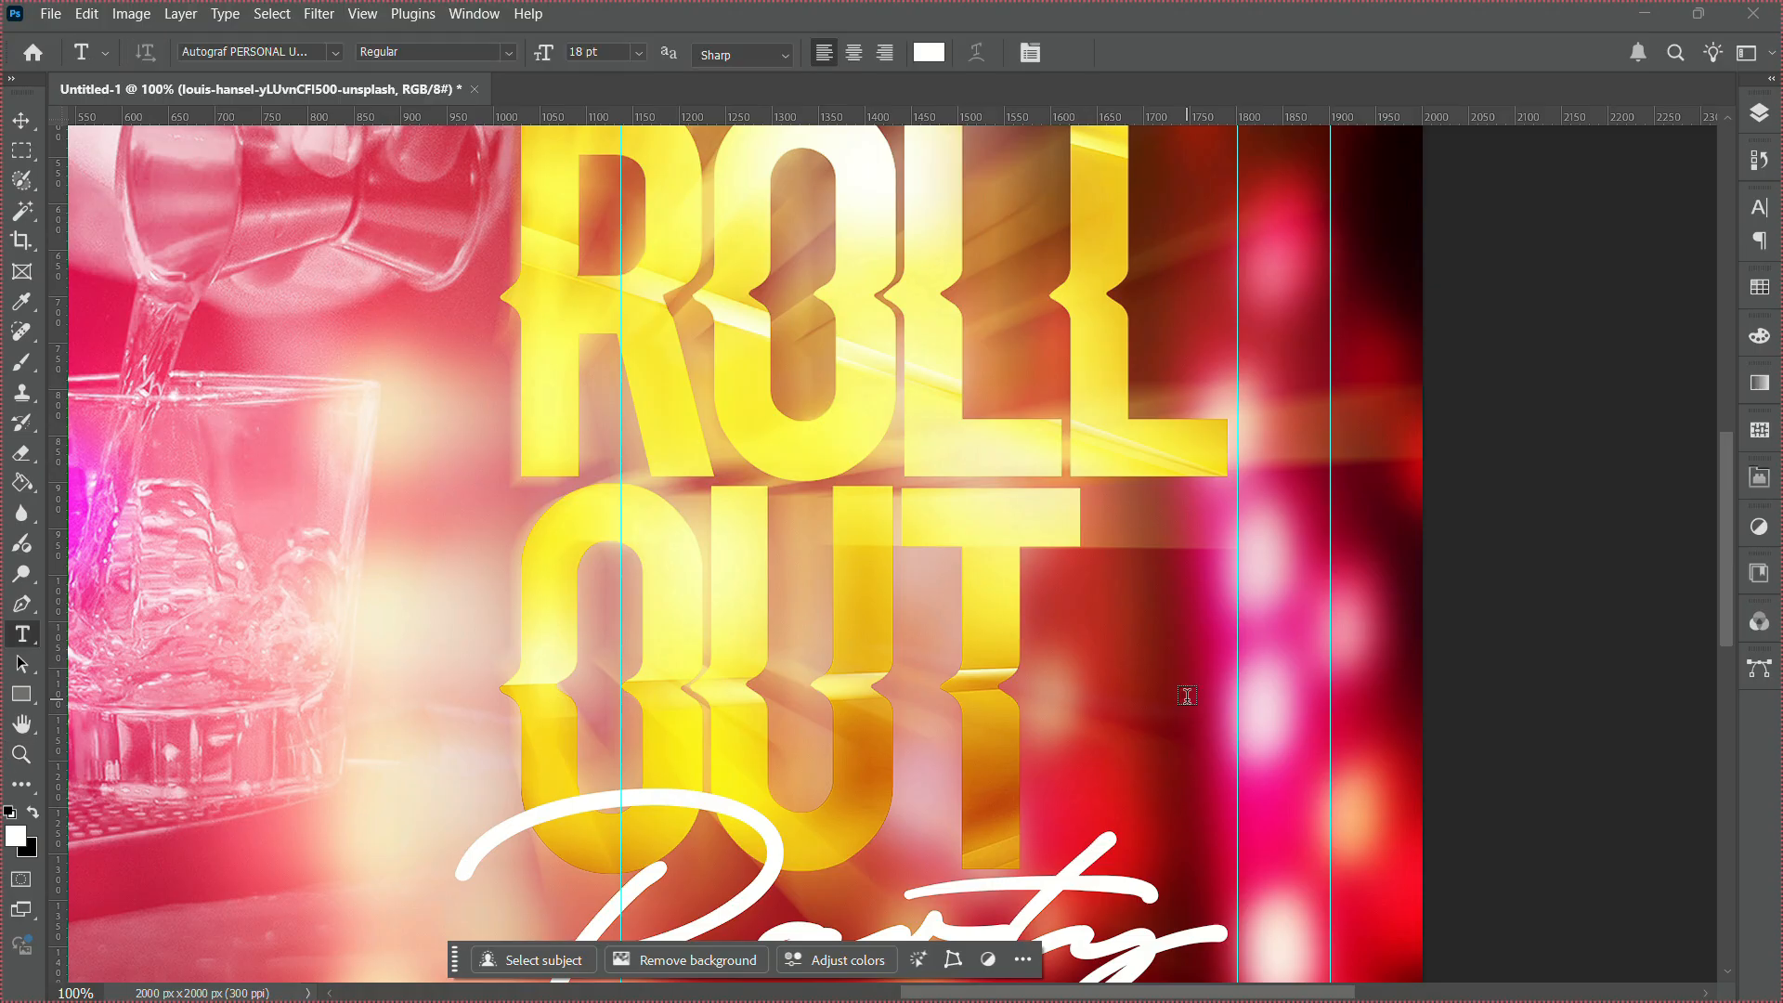
pyautogui.click(1058, 602)
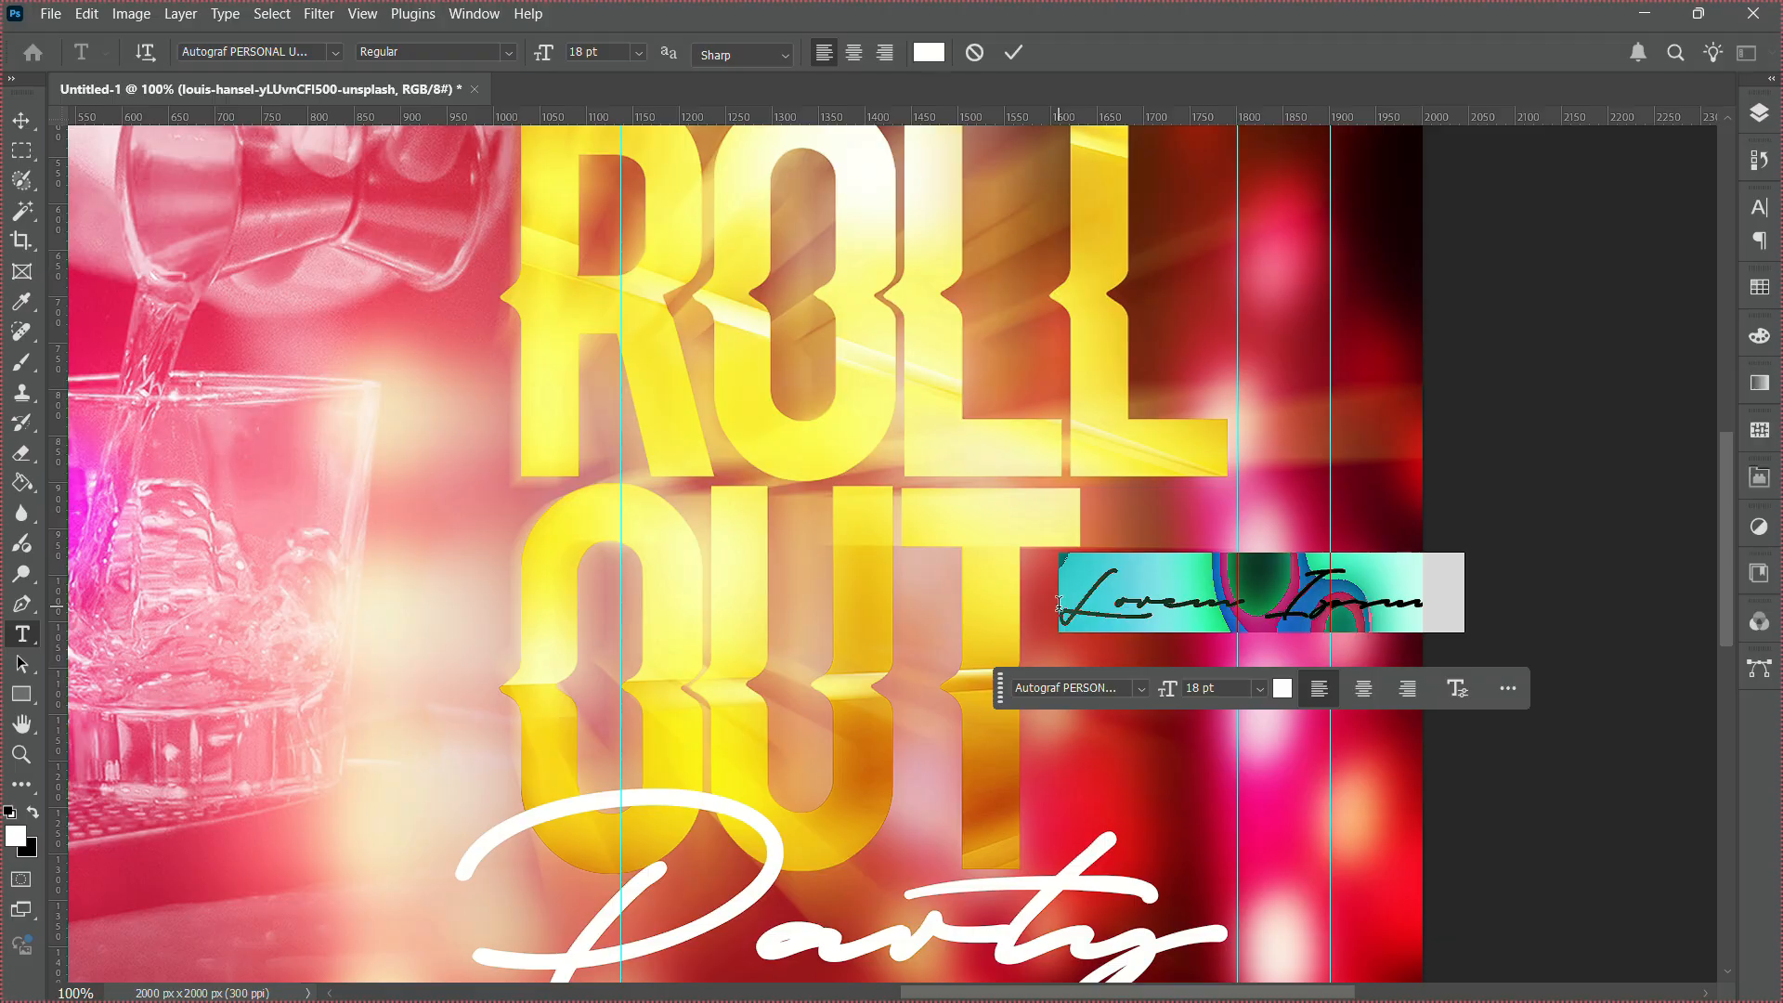
pyautogui.write('mUS')
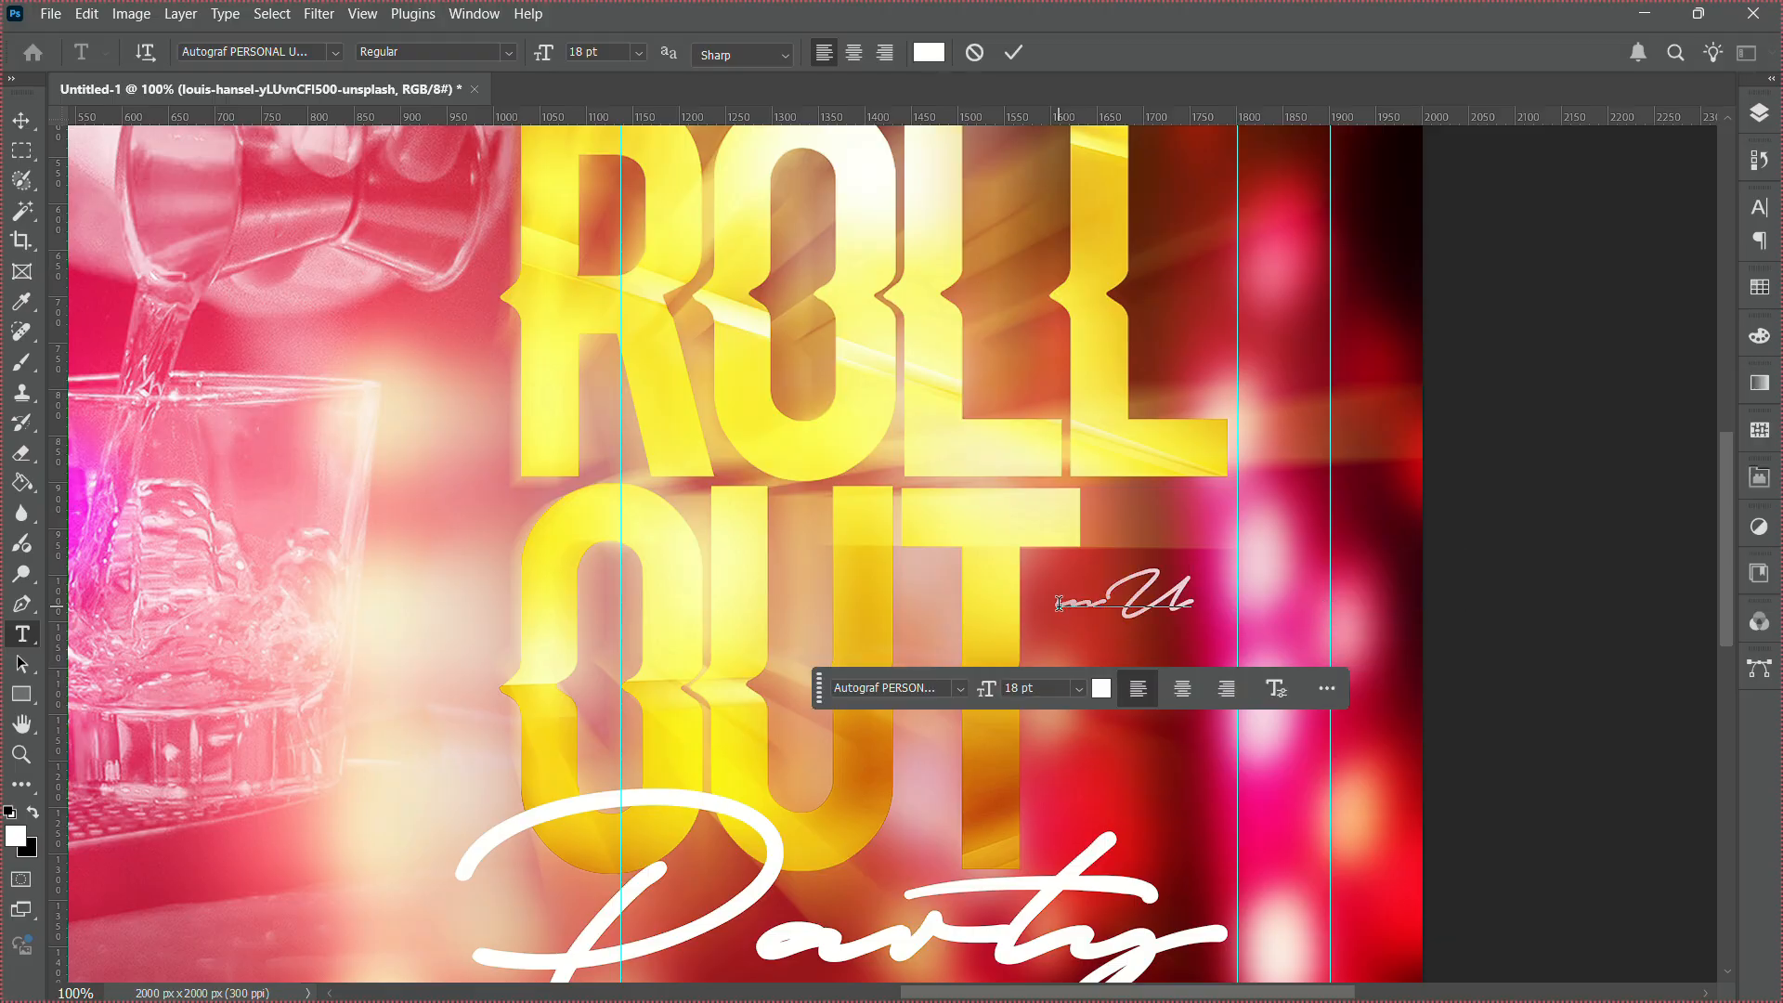
pyautogui.press('BackSpace')
pyautogui.press('BackSpace')
pyautogui.press('BackSpace')
pyautogui.write('Musi')
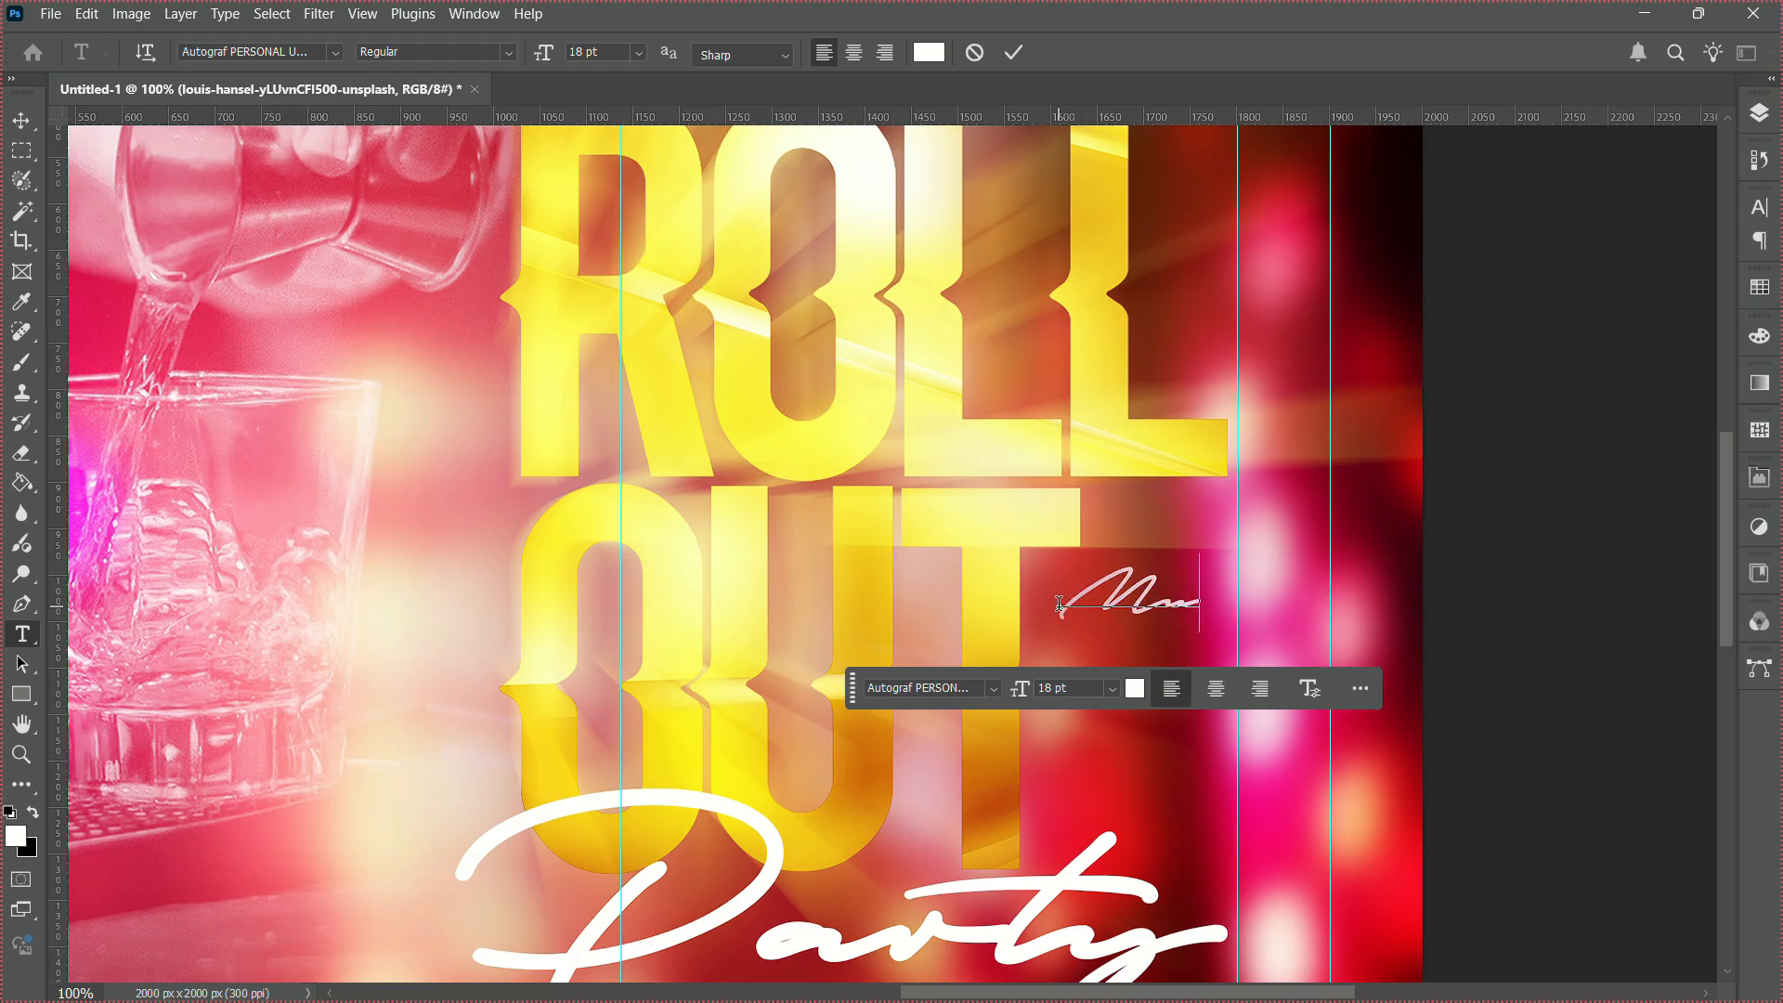
pyautogui.write('c Poli')
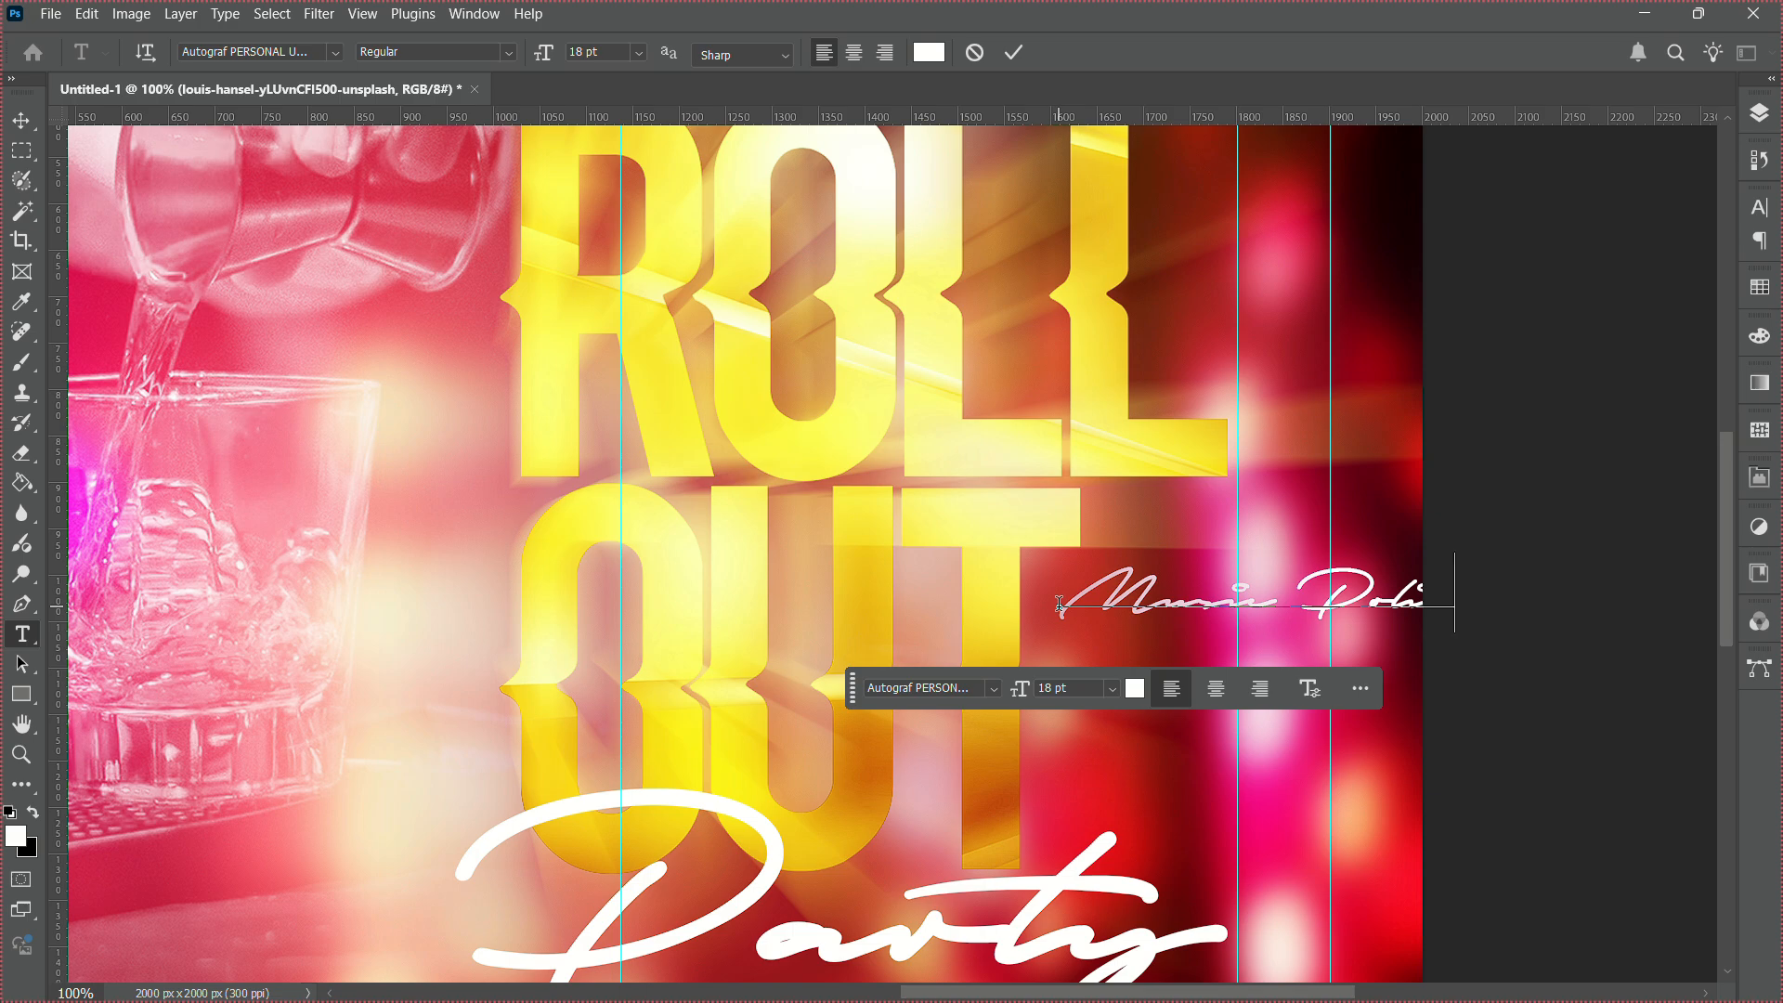
# Format the "Music Policy" text in Bebas Neue Pro Regular with tracking of -25.
pyautogui.hotkey('ctrl', 'a')
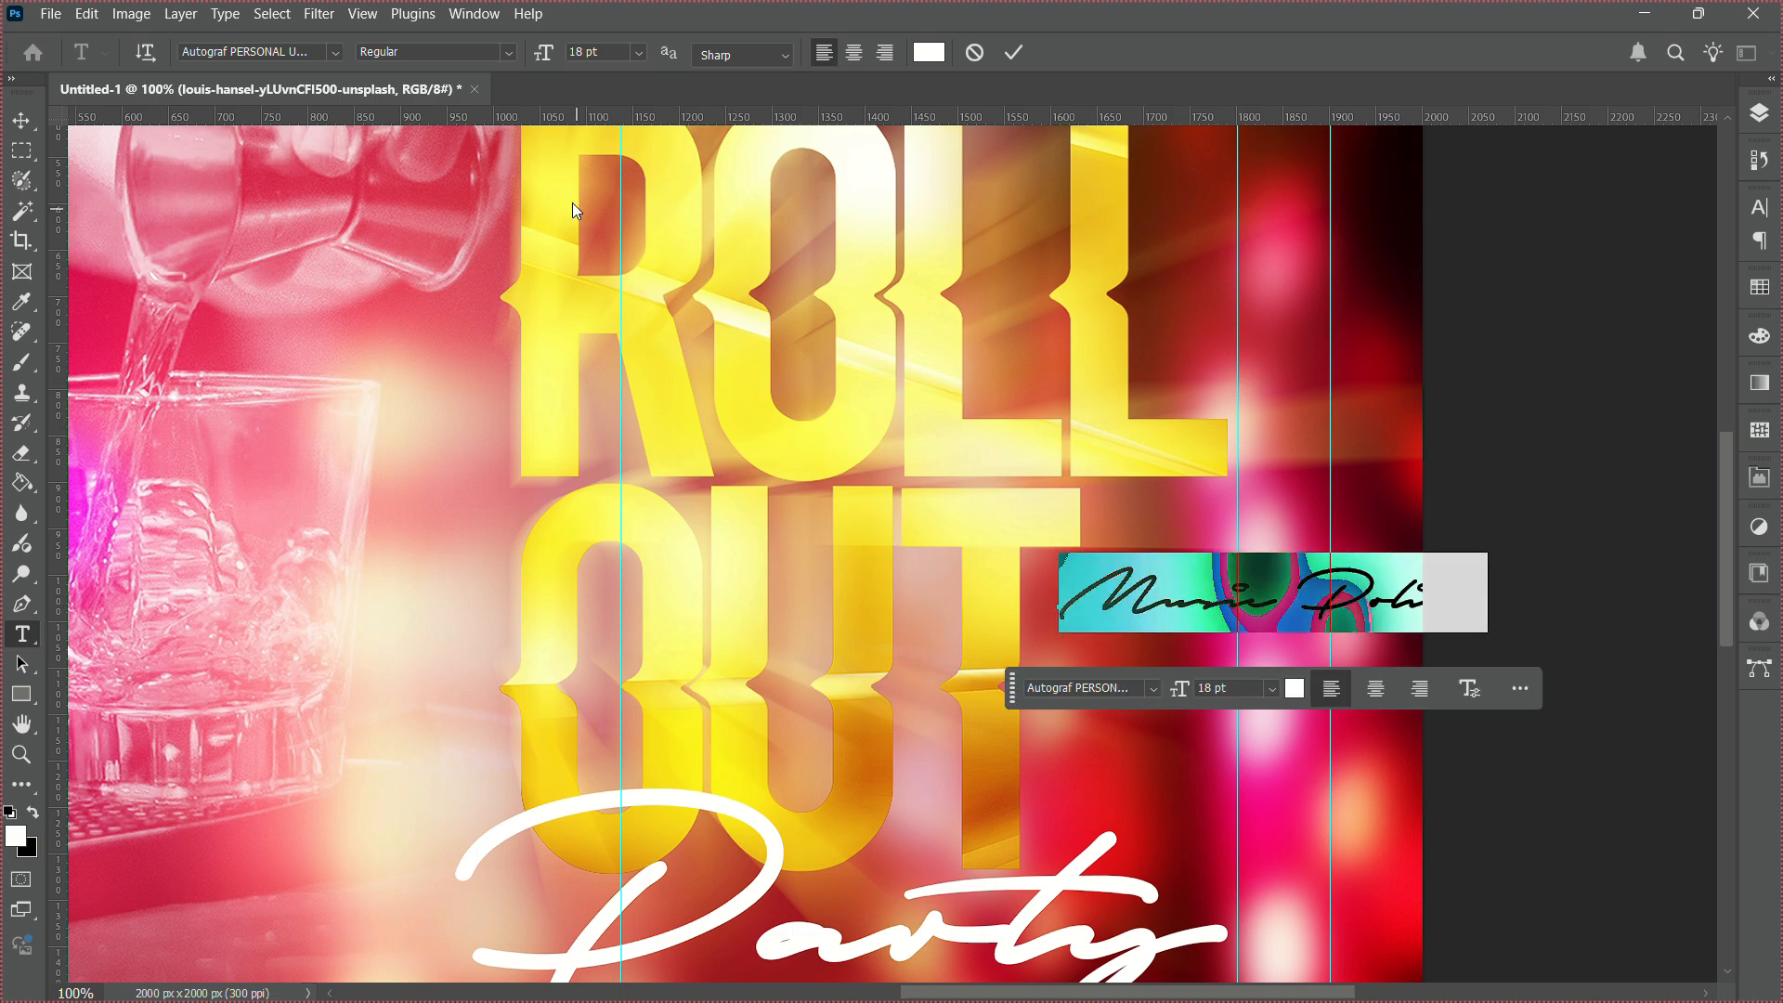
pyautogui.click(312, 51)
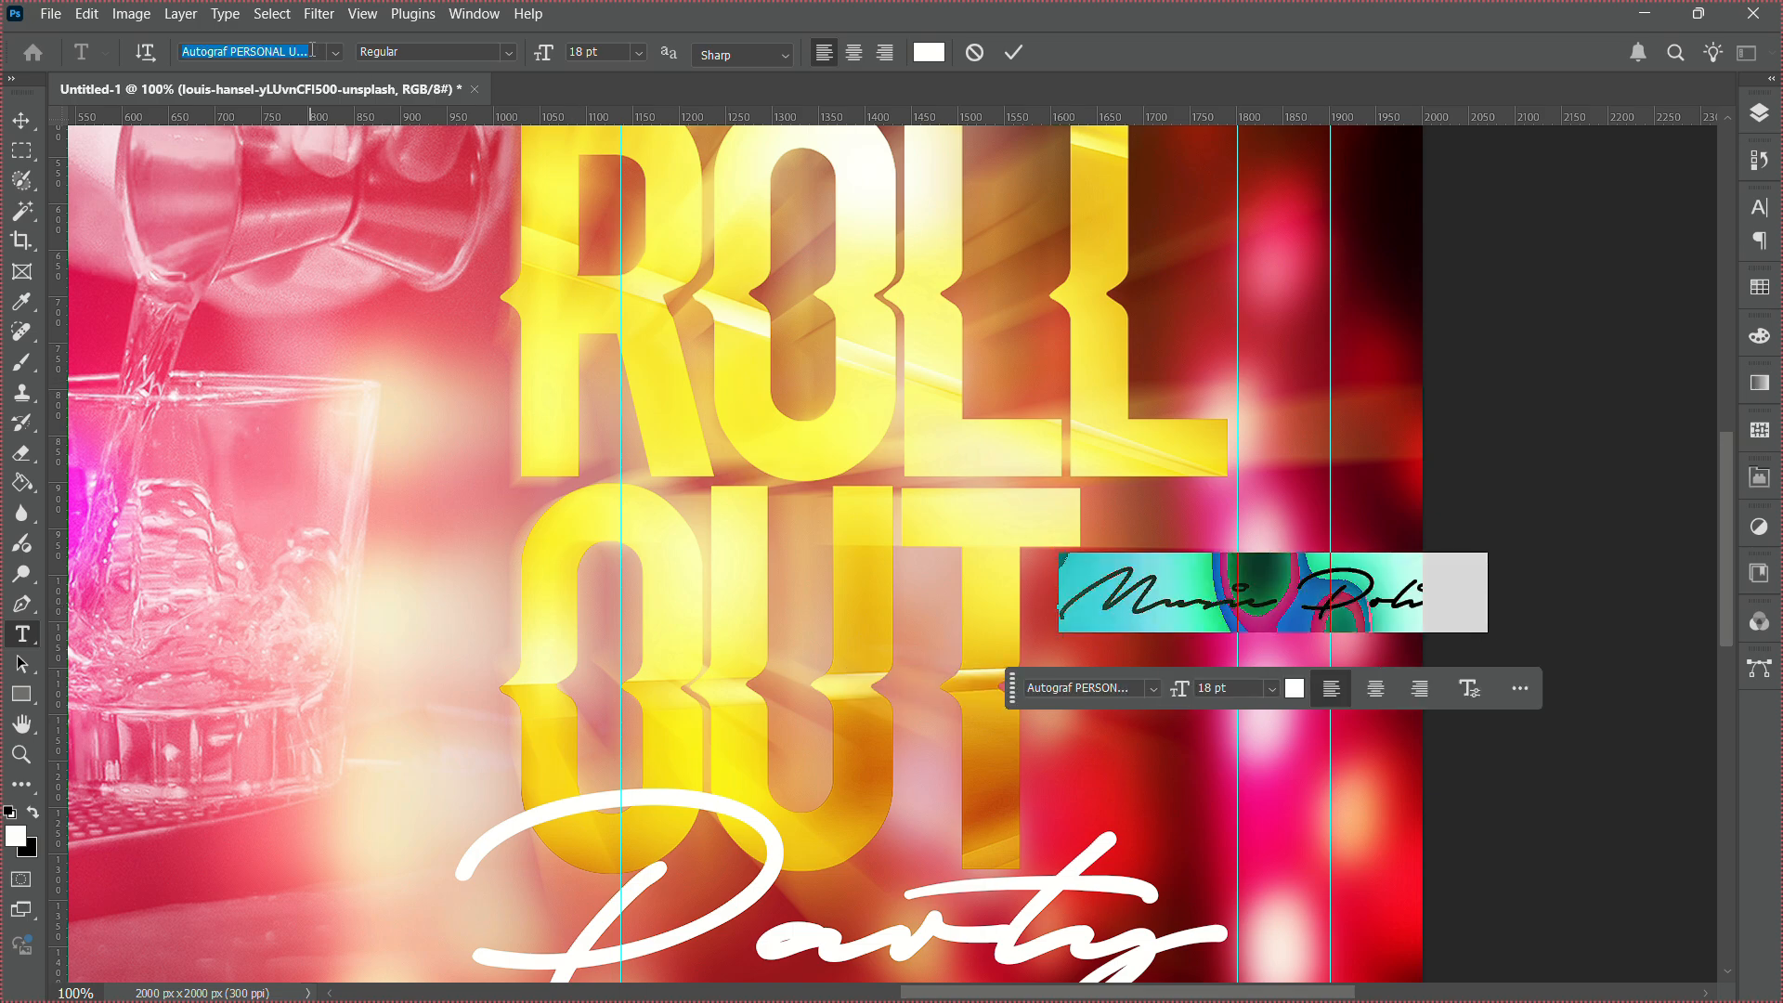
pyautogui.write('bebas')
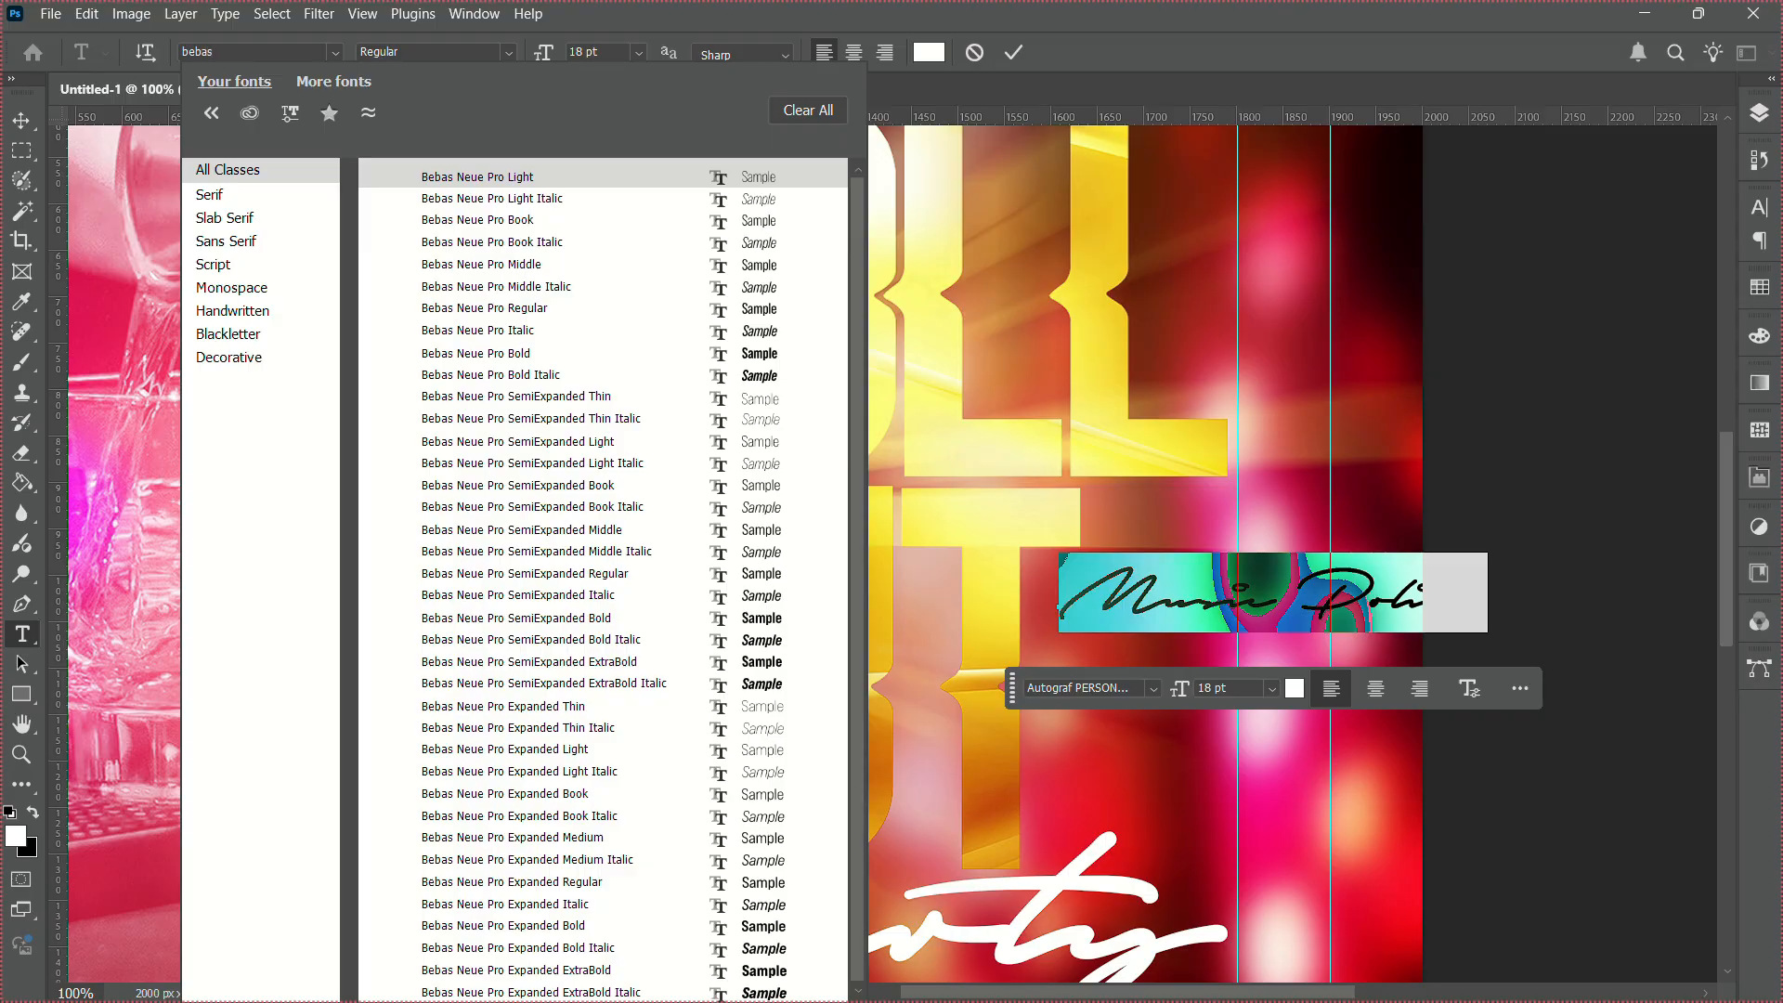
pyautogui.click(567, 308)
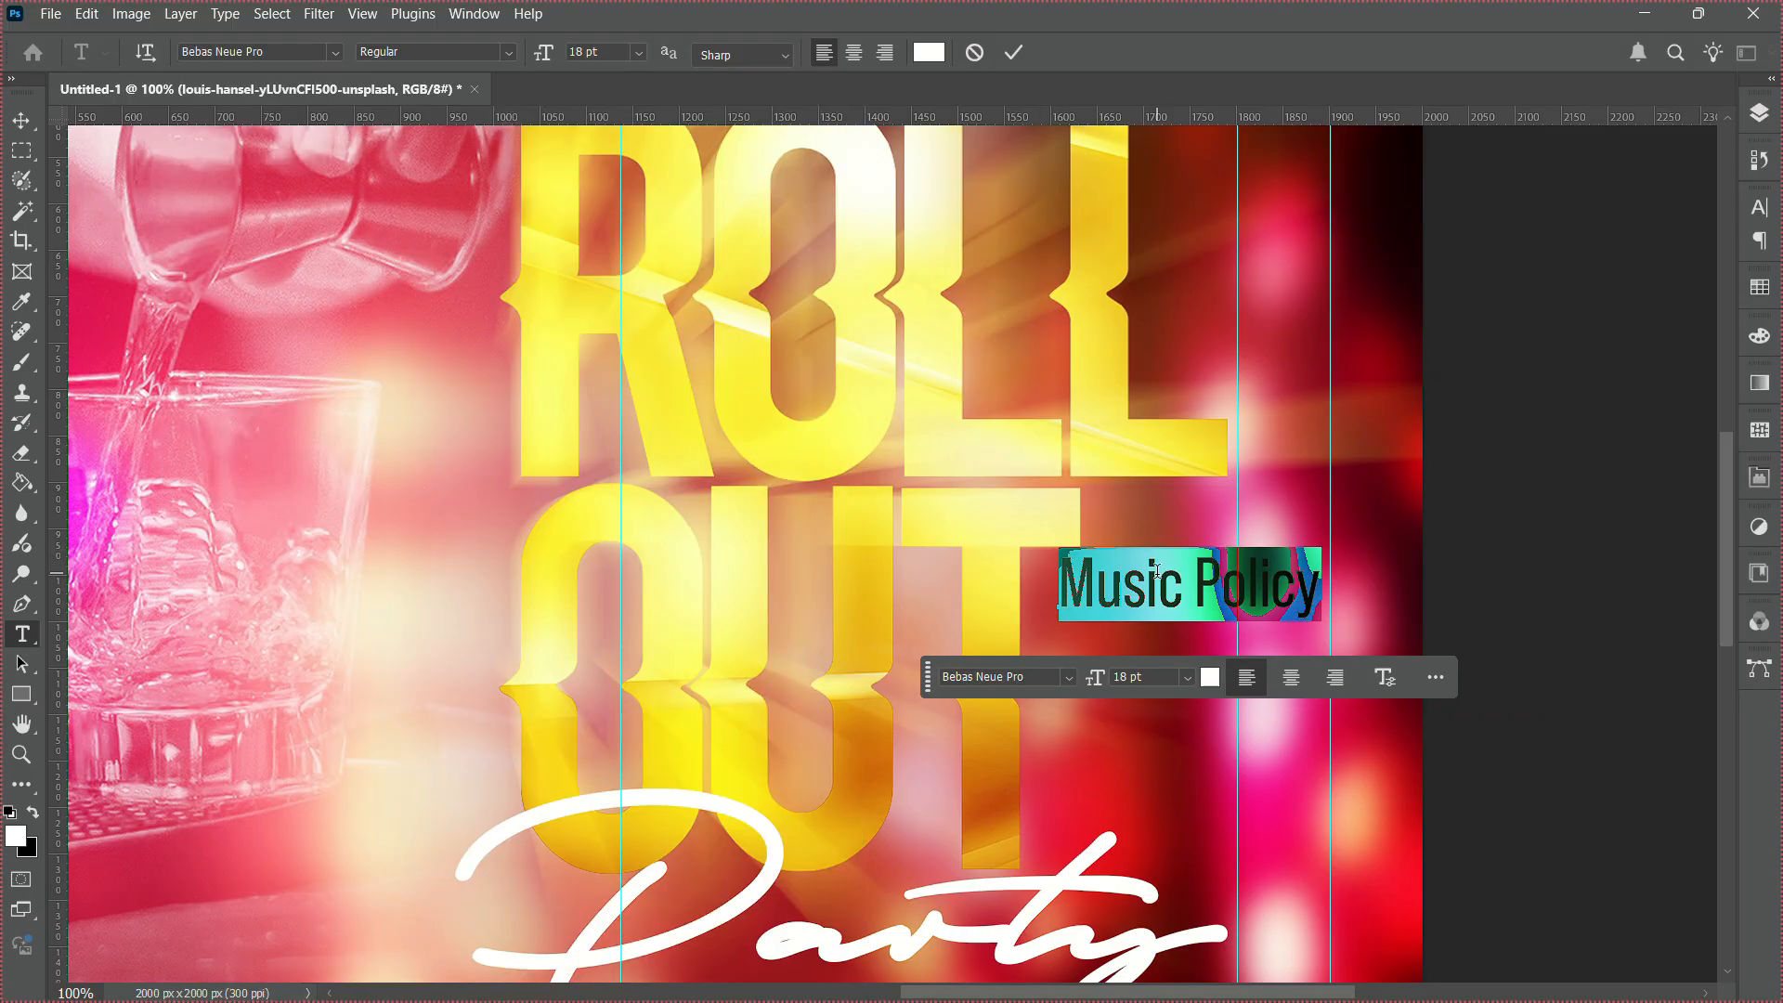
pyautogui.click(1759, 207)
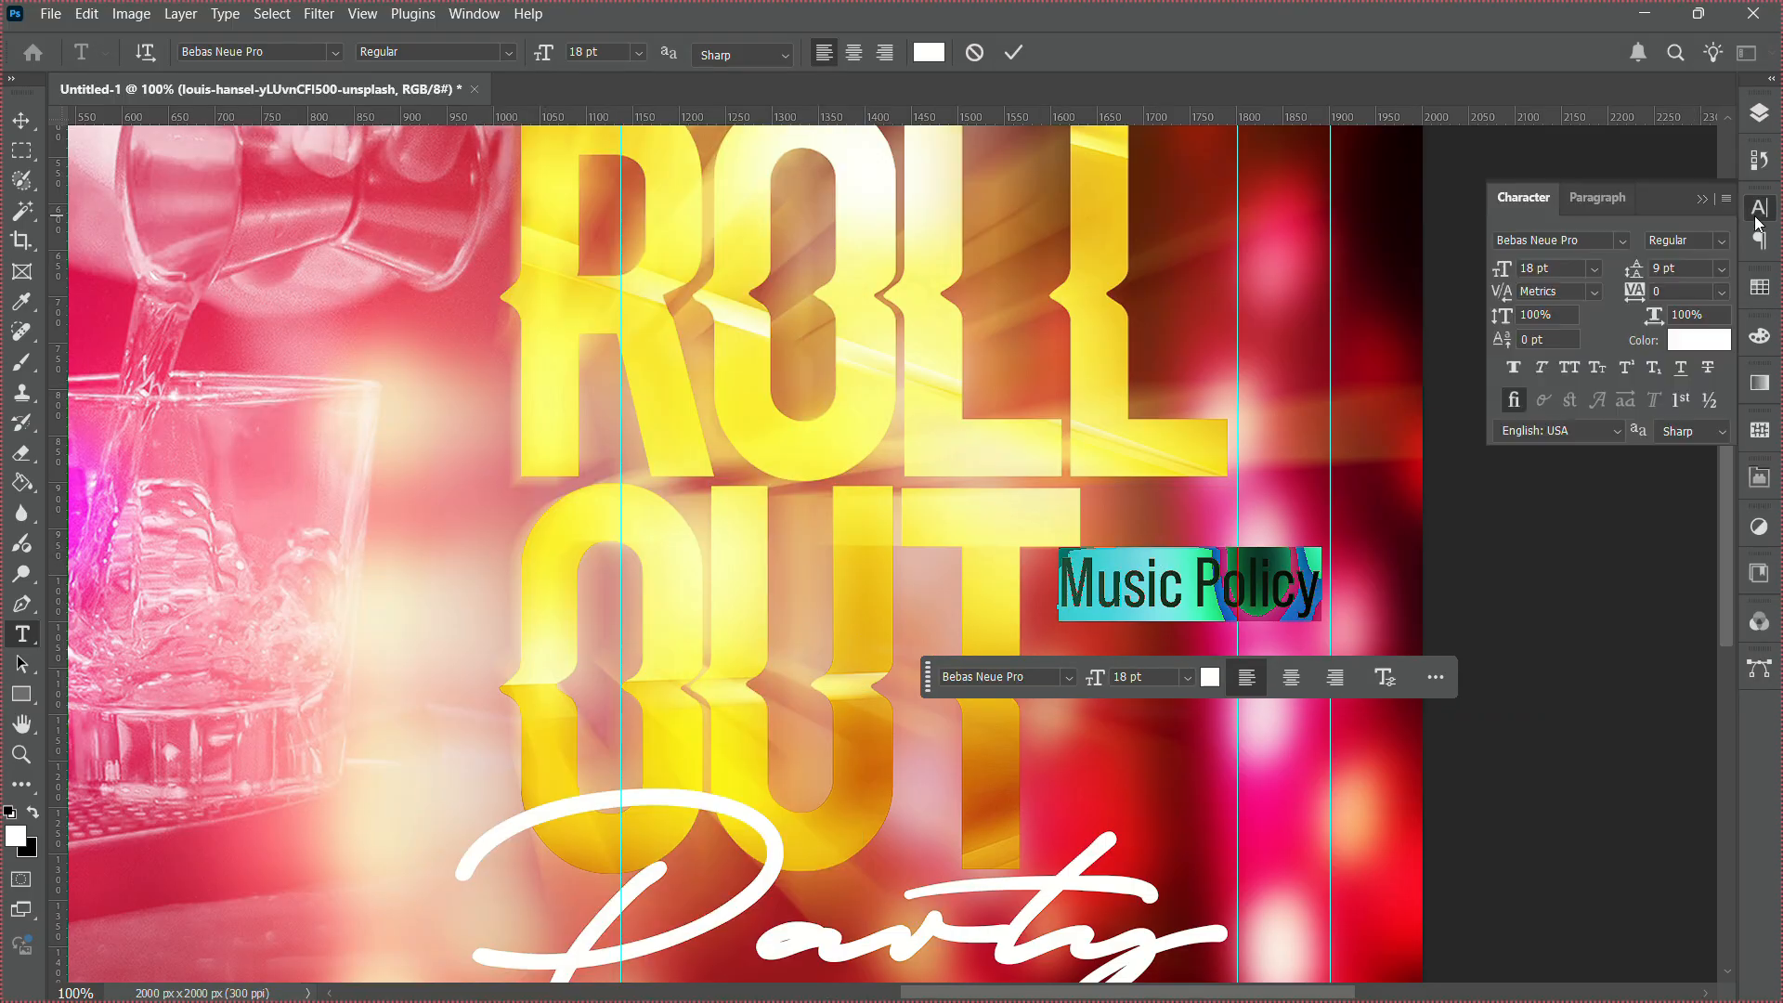
pyautogui.click(1721, 293)
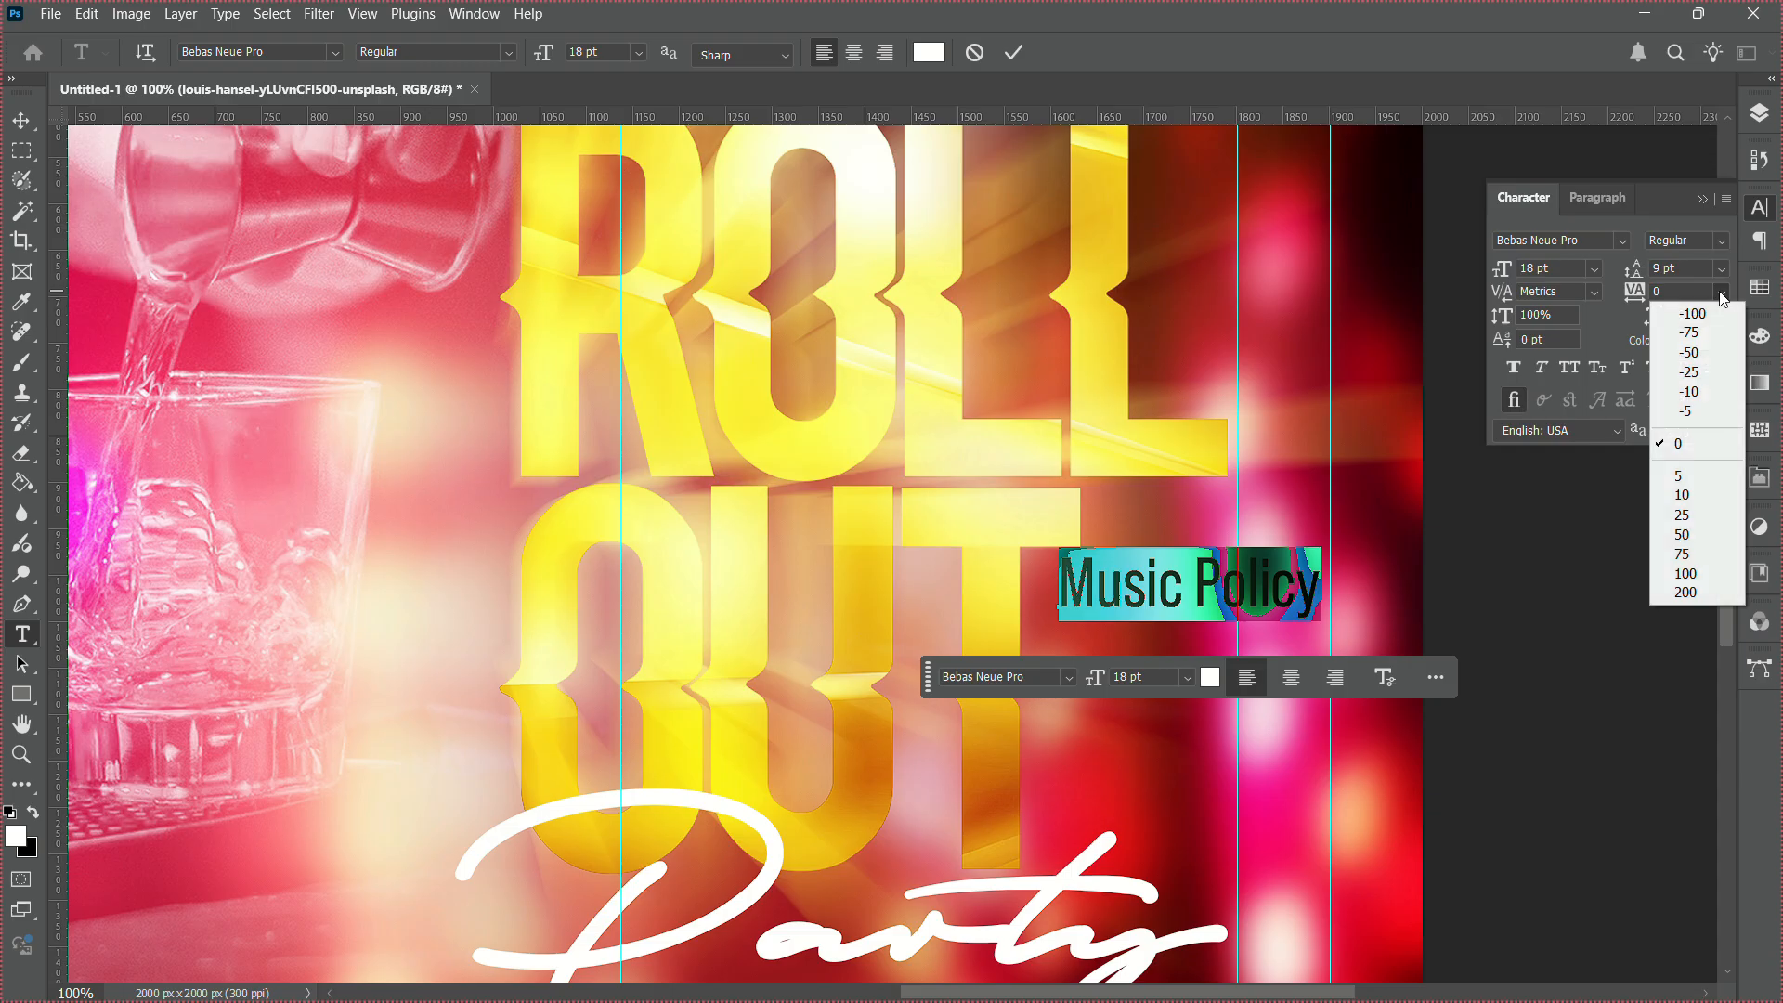
pyautogui.click(1689, 373)
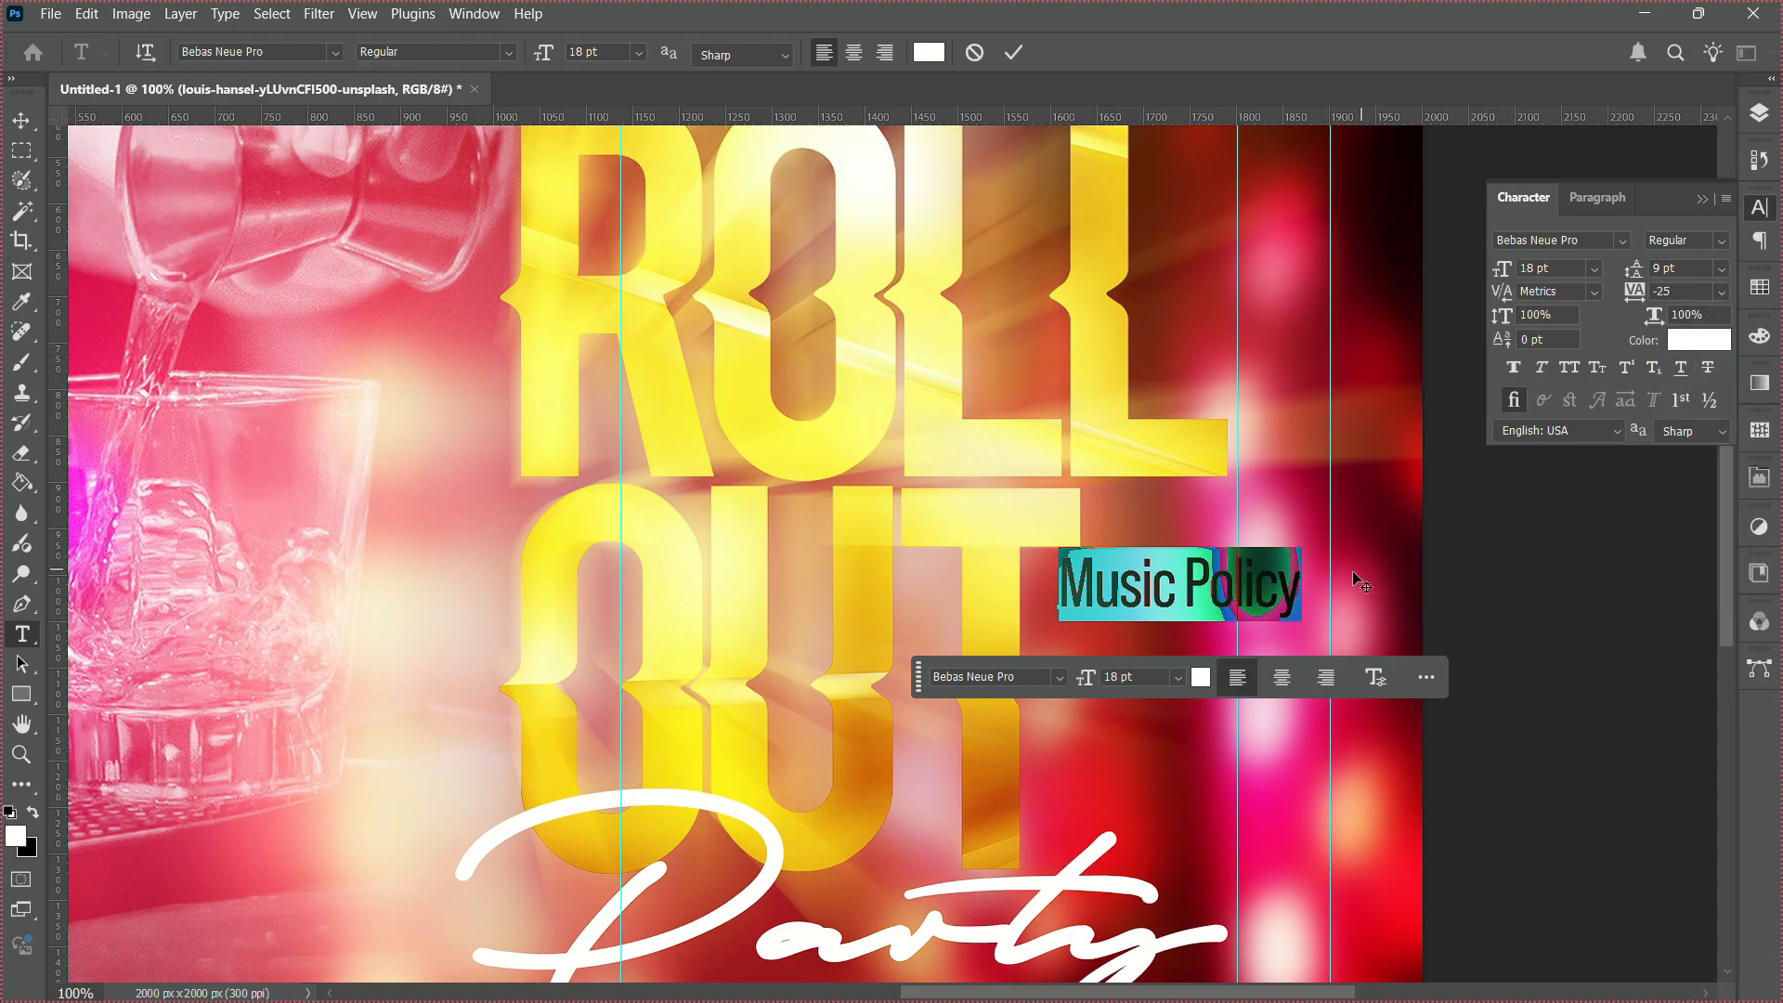
# Add the lines DJ BIGGIE, DJ MUSE and DJ JONZY below "Music Policy", then after a blank line HYPEMAN and FRESHYPE.
pyautogui.click(1298, 589)
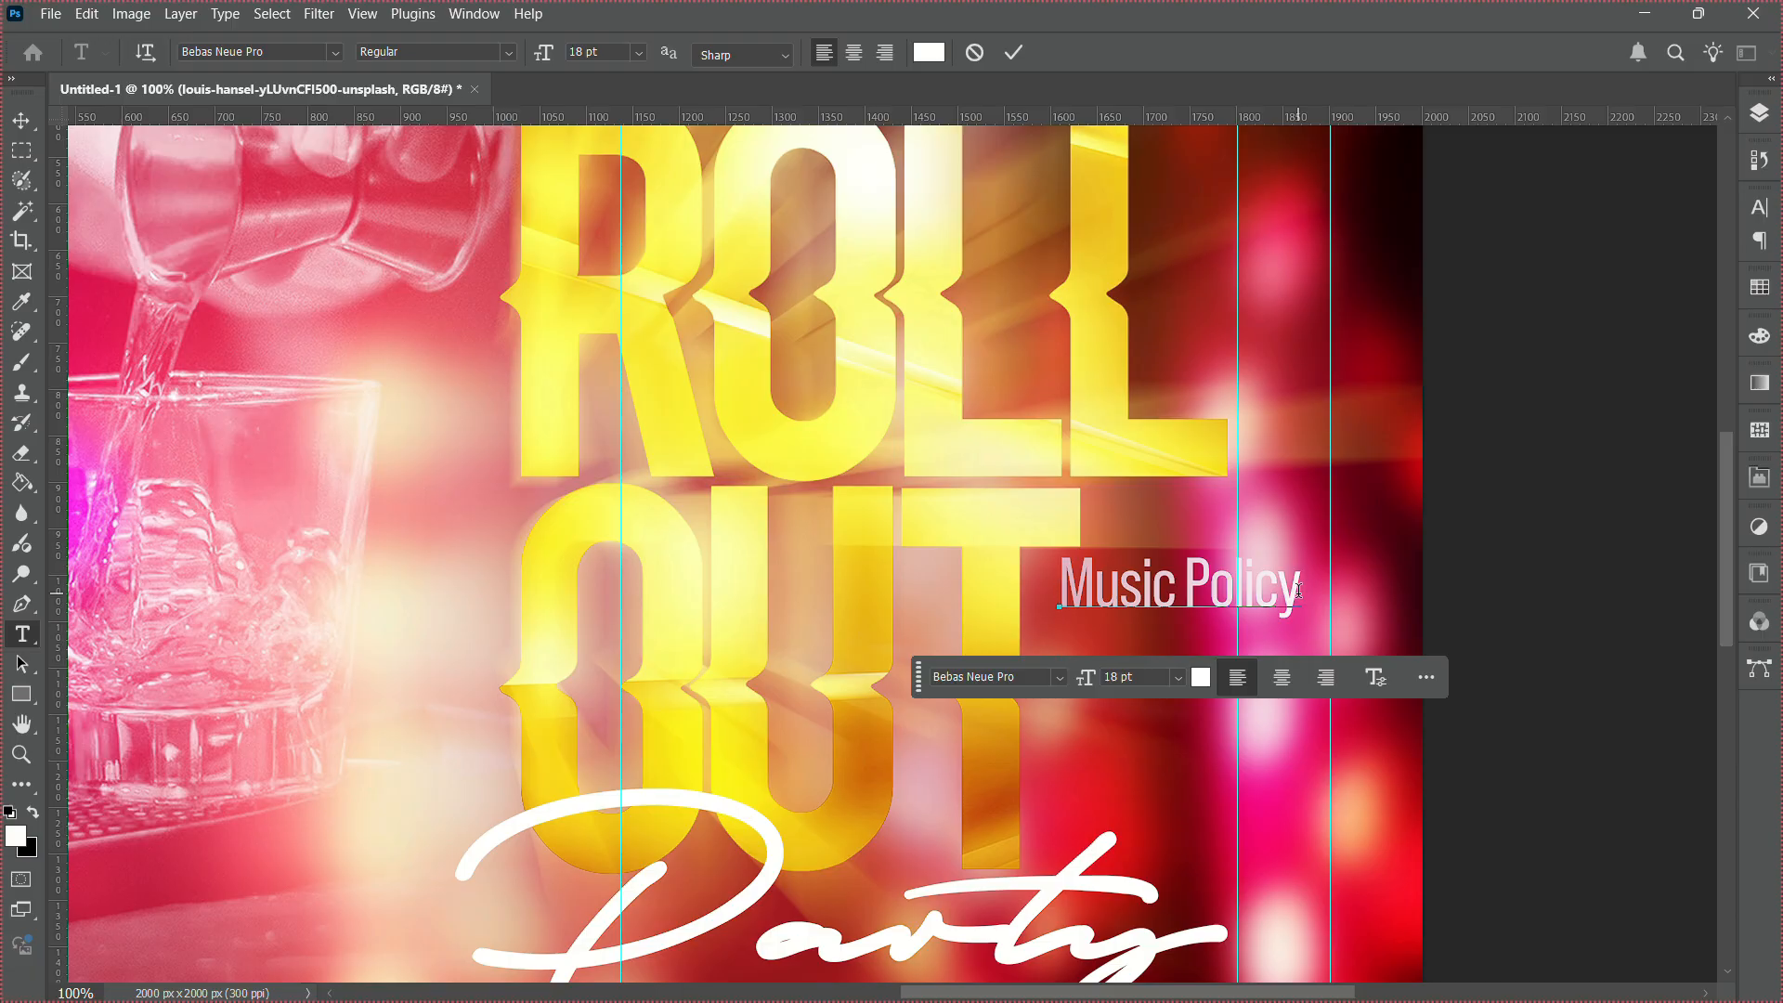
pyautogui.press('Return')
pyautogui.write('d')
pyautogui.press('BackSpace')
pyautogui.write('DJ BIGGIE')
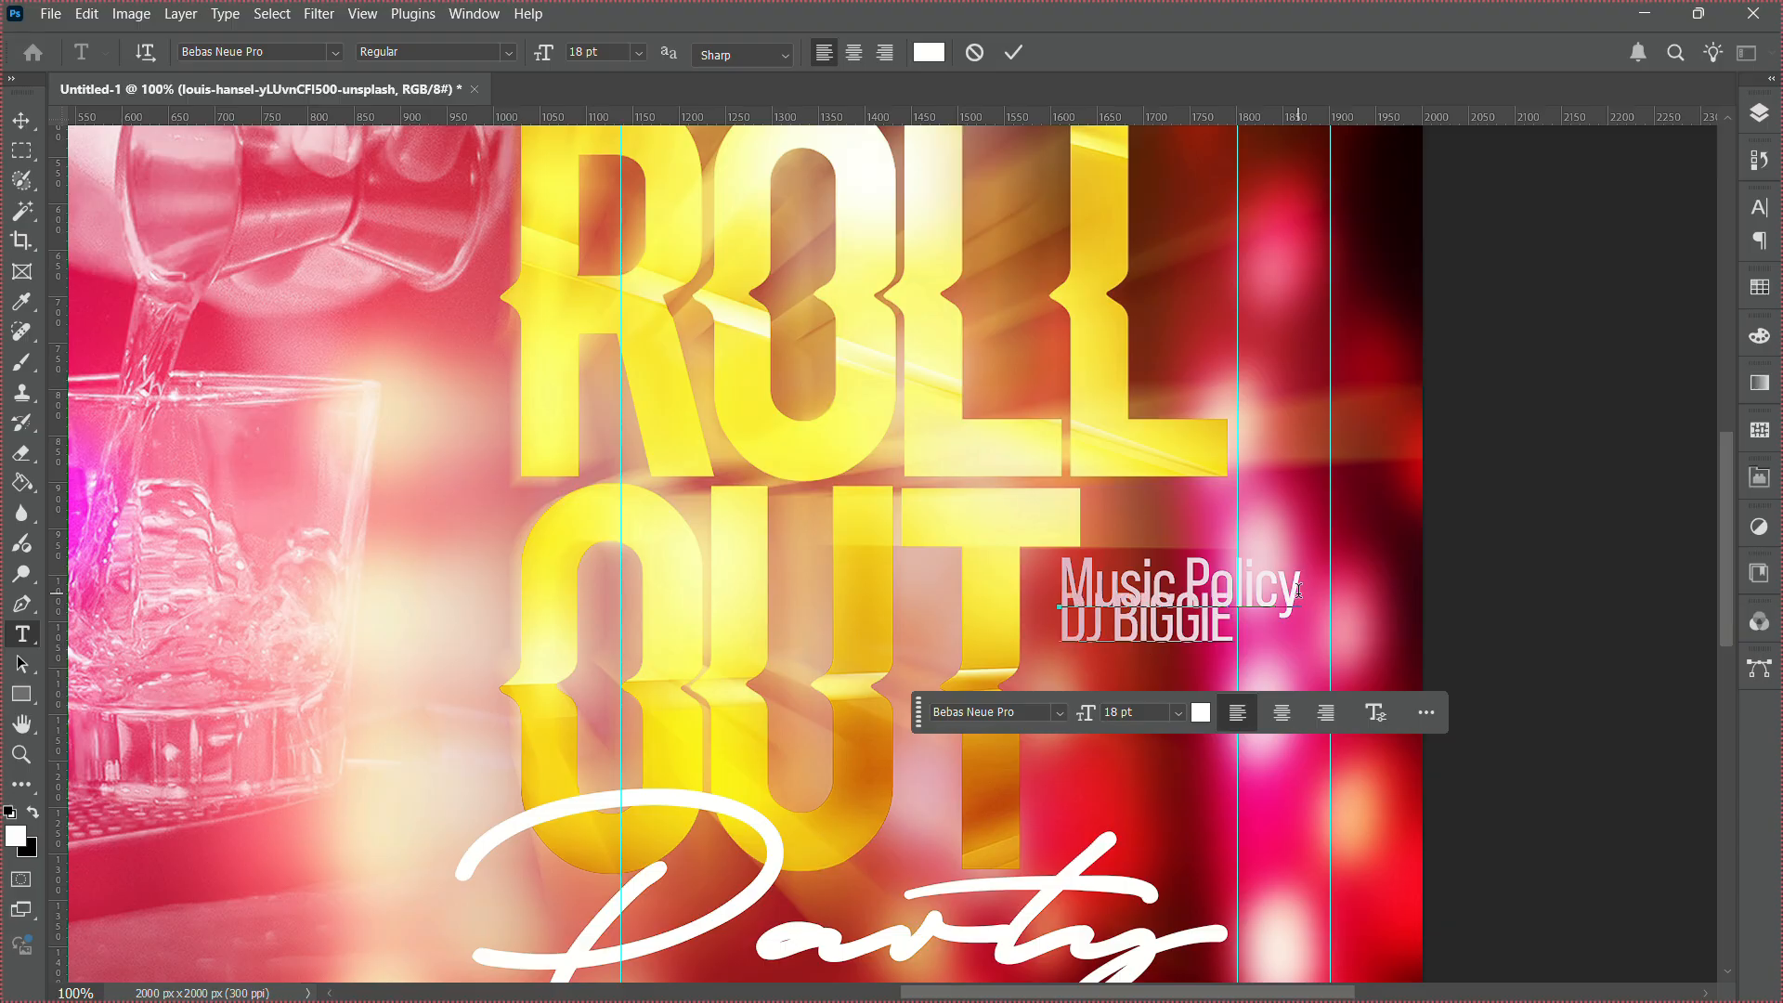
pyautogui.press('Return')
pyautogui.write('DJ MUSE')
pyautogui.press('Return')
pyautogui.write('DJ JONZY')
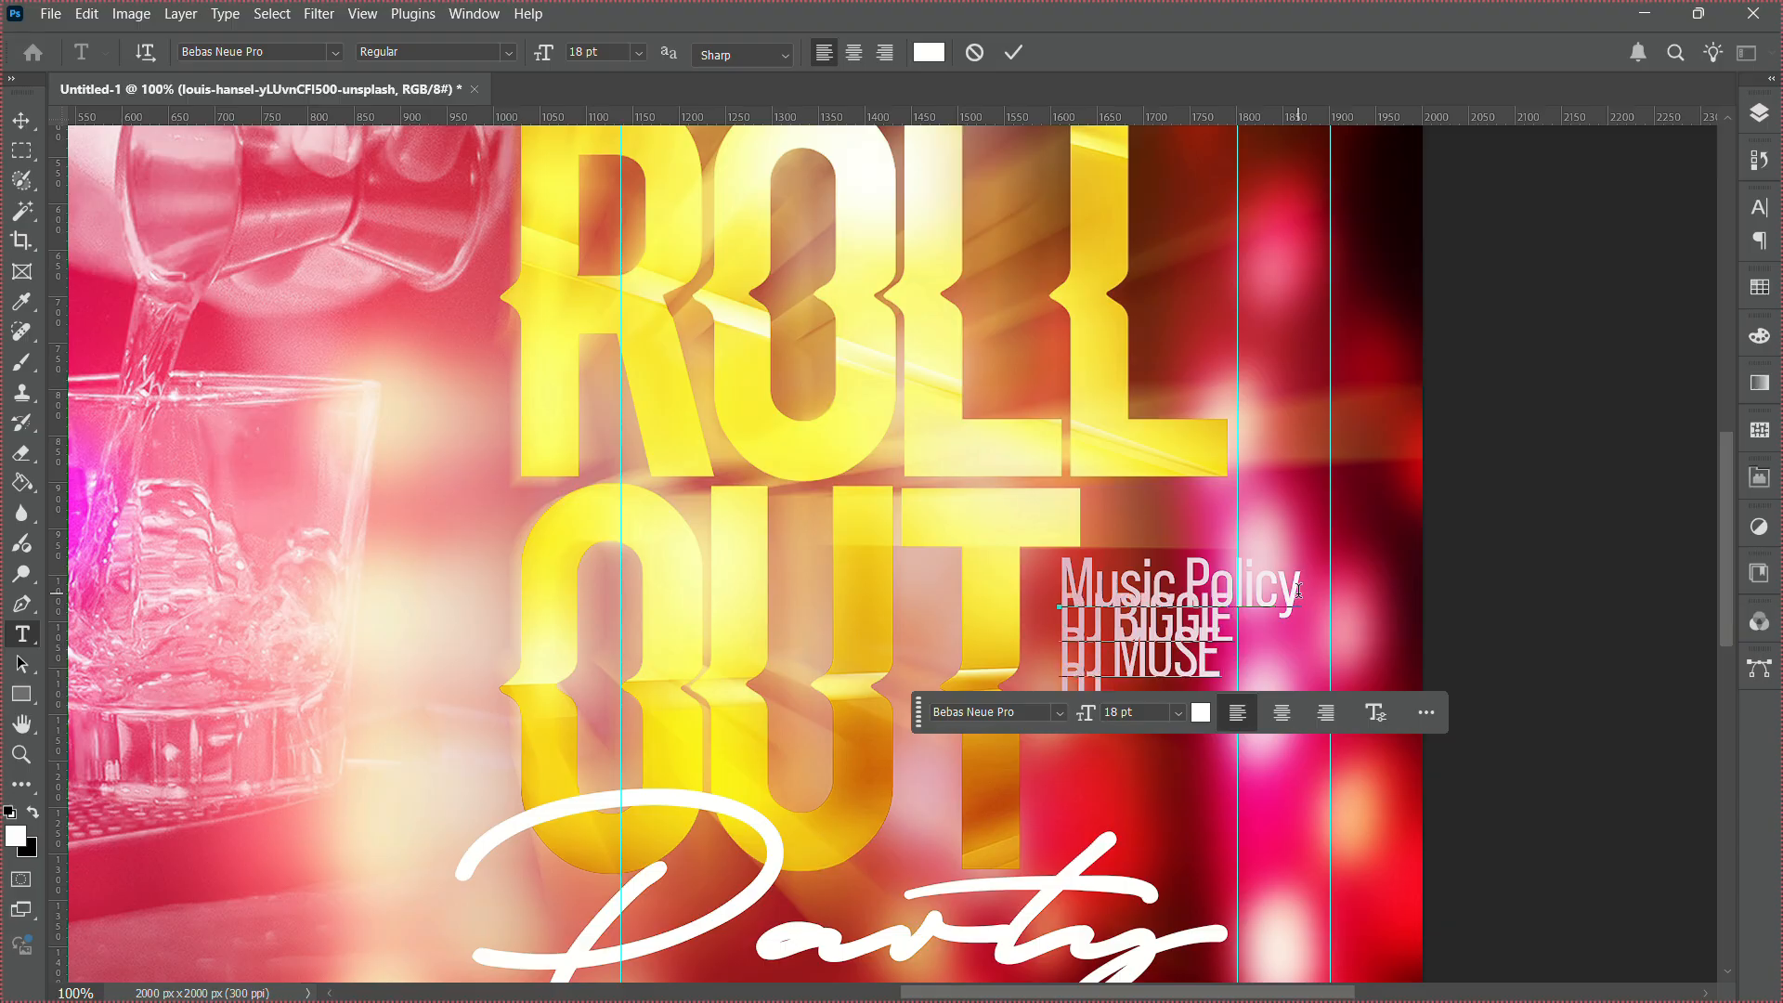
pyautogui.press('Return')
pyautogui.press('Return')
pyautogui.write('HYPEMAN')
pyautogui.press('Return')
pyautogui.write('FRESHYPE')
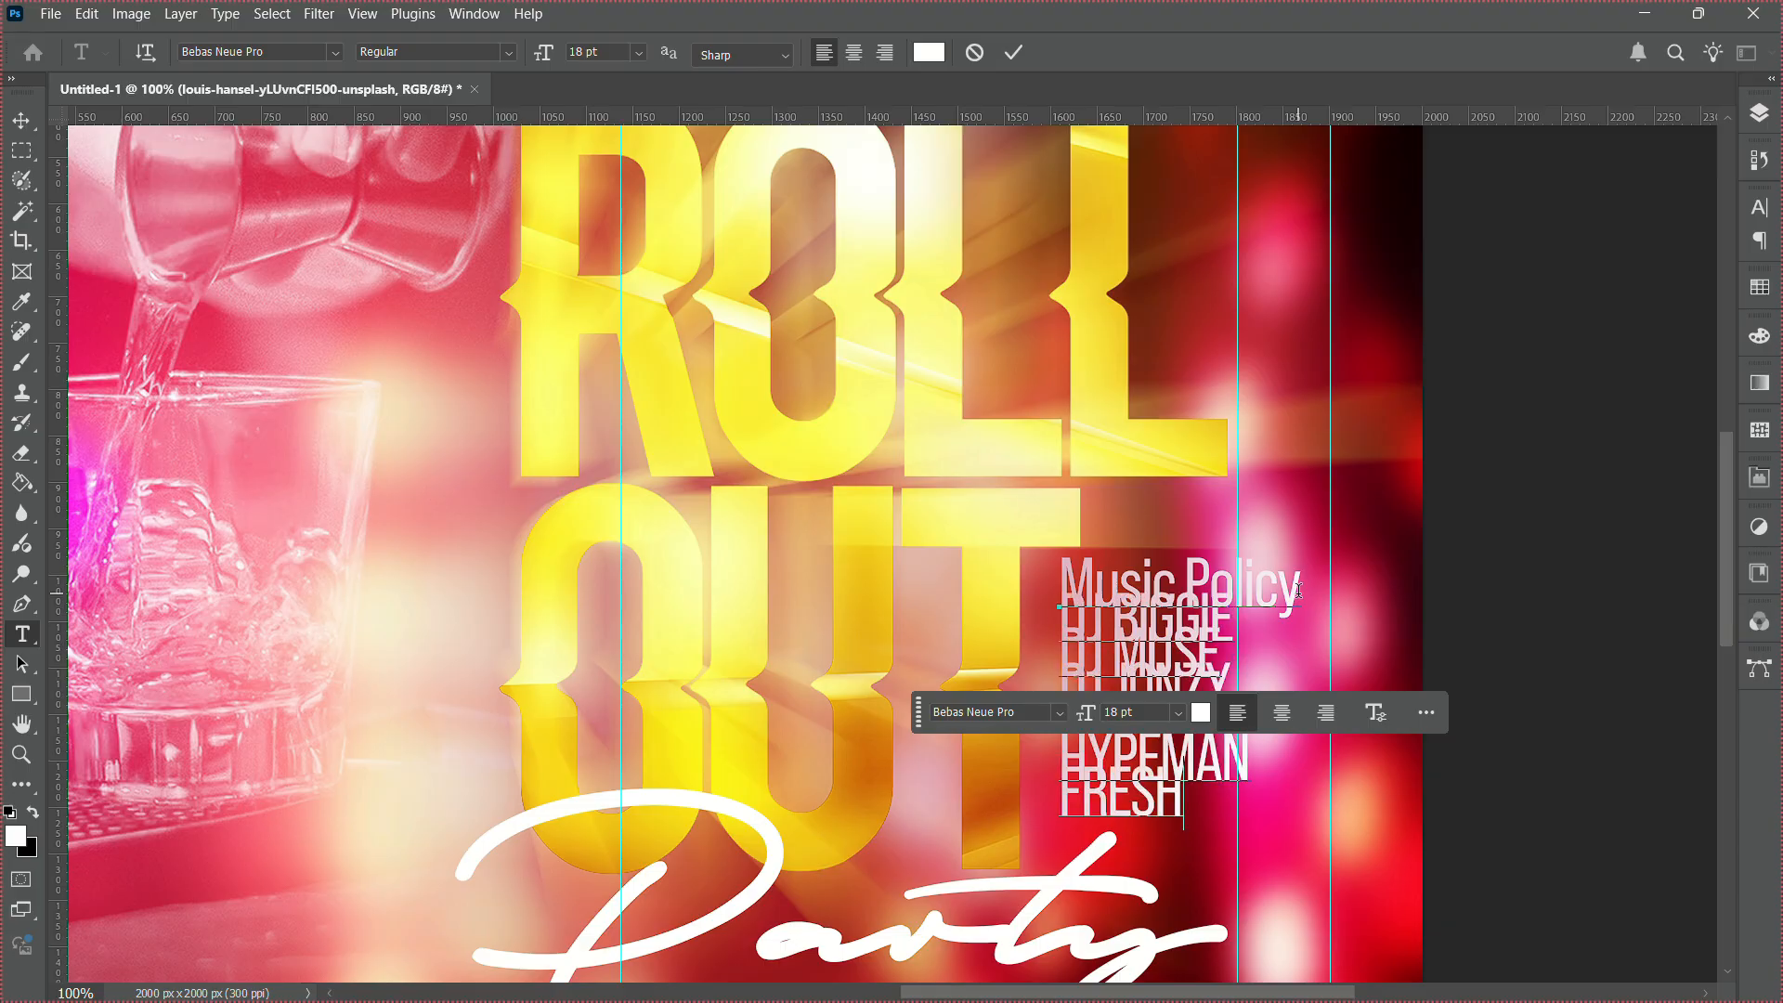
# Set the leading of the entire lineup text to 14 pt and commit the text.
pyautogui.hotkey('ctrl', 'a')
pyautogui.click(1768, 211)
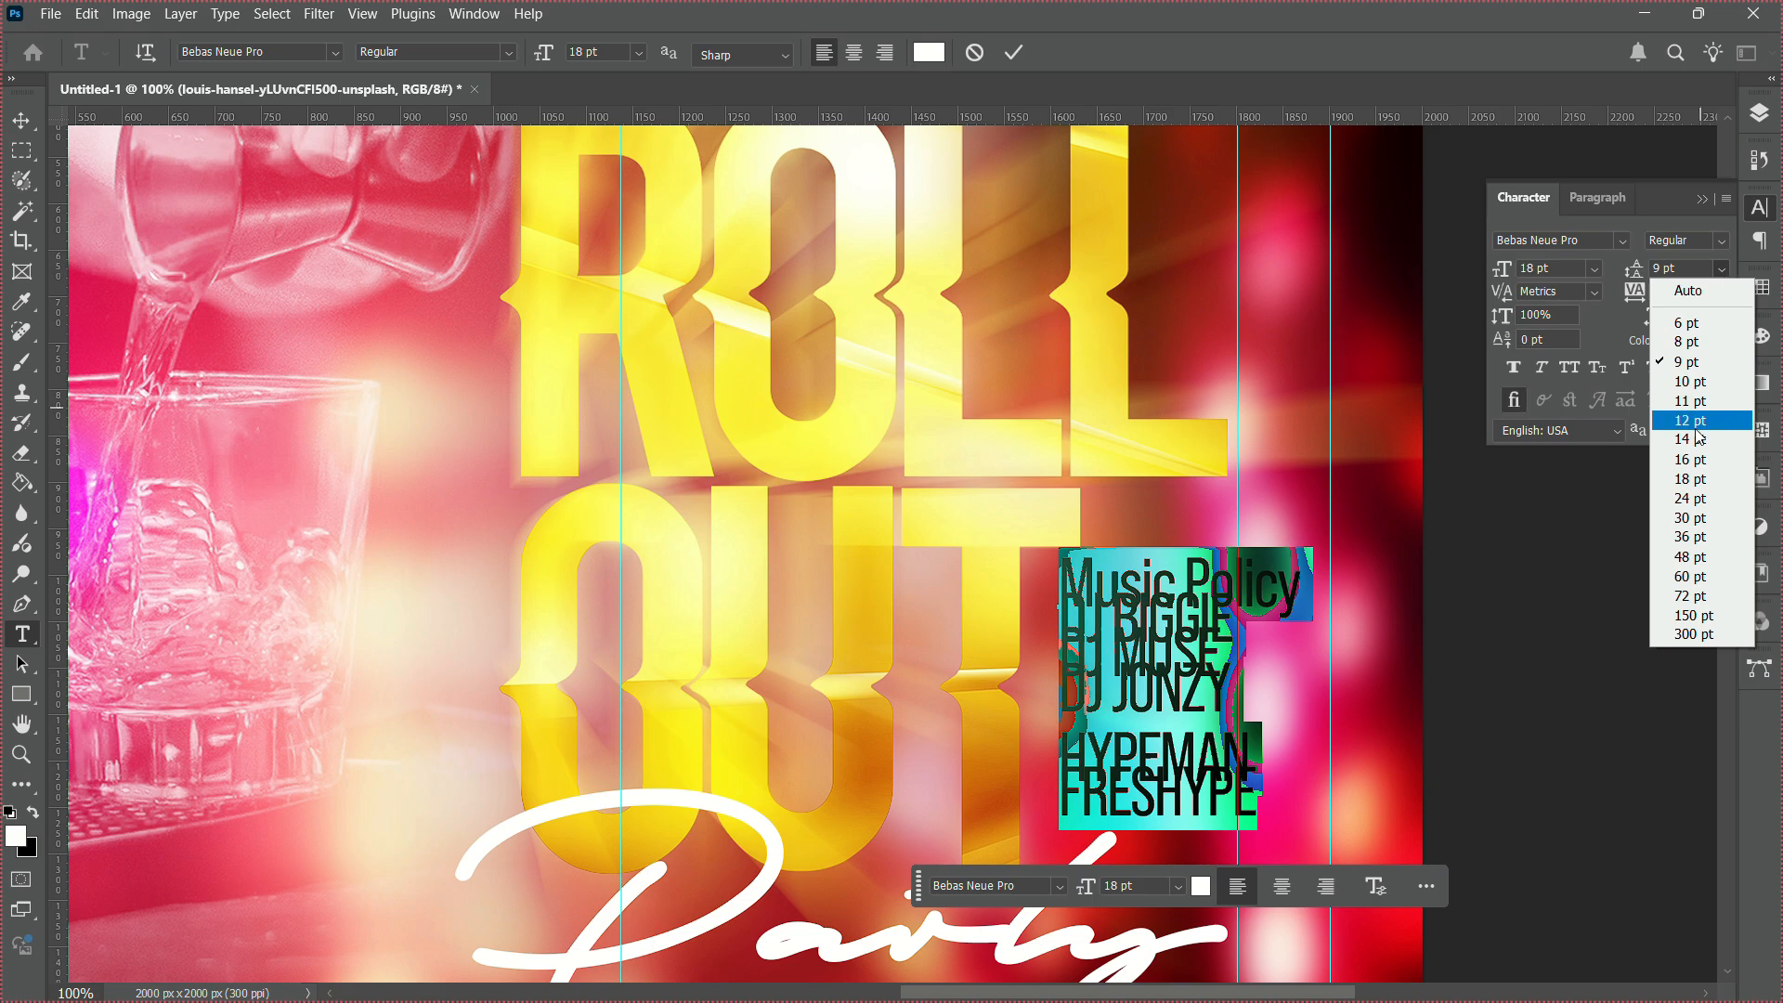
pyautogui.click(1688, 461)
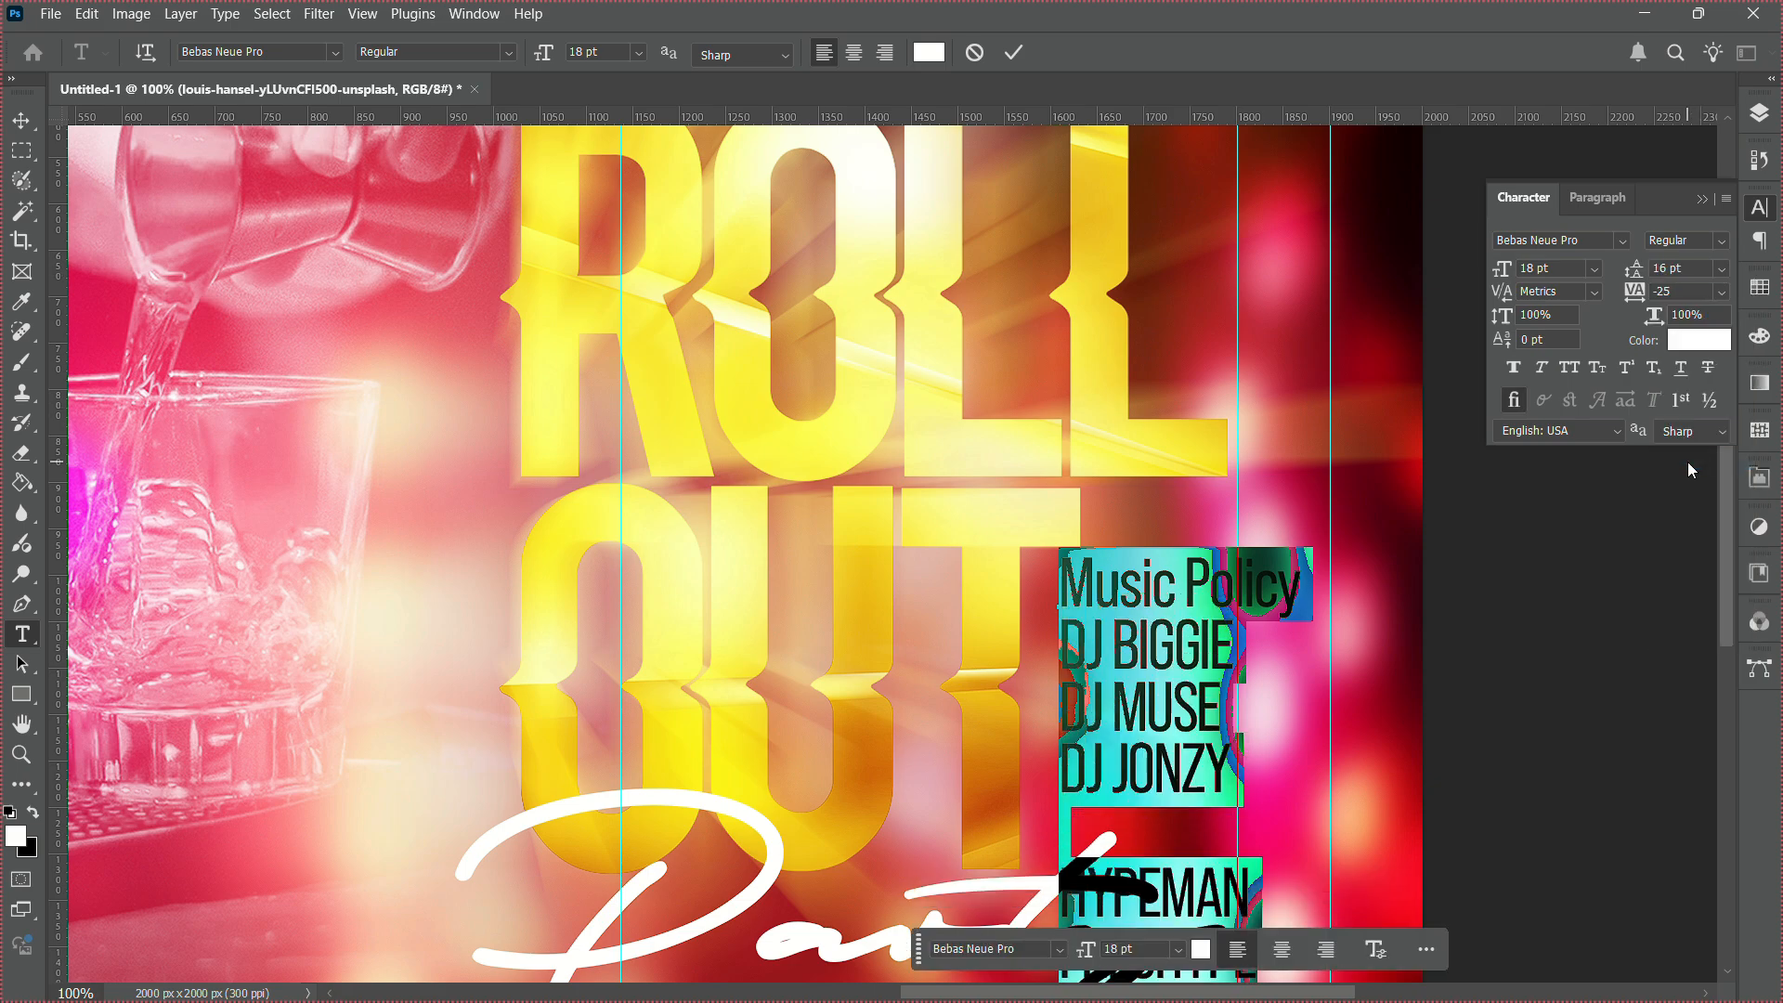
pyautogui.click(1724, 269)
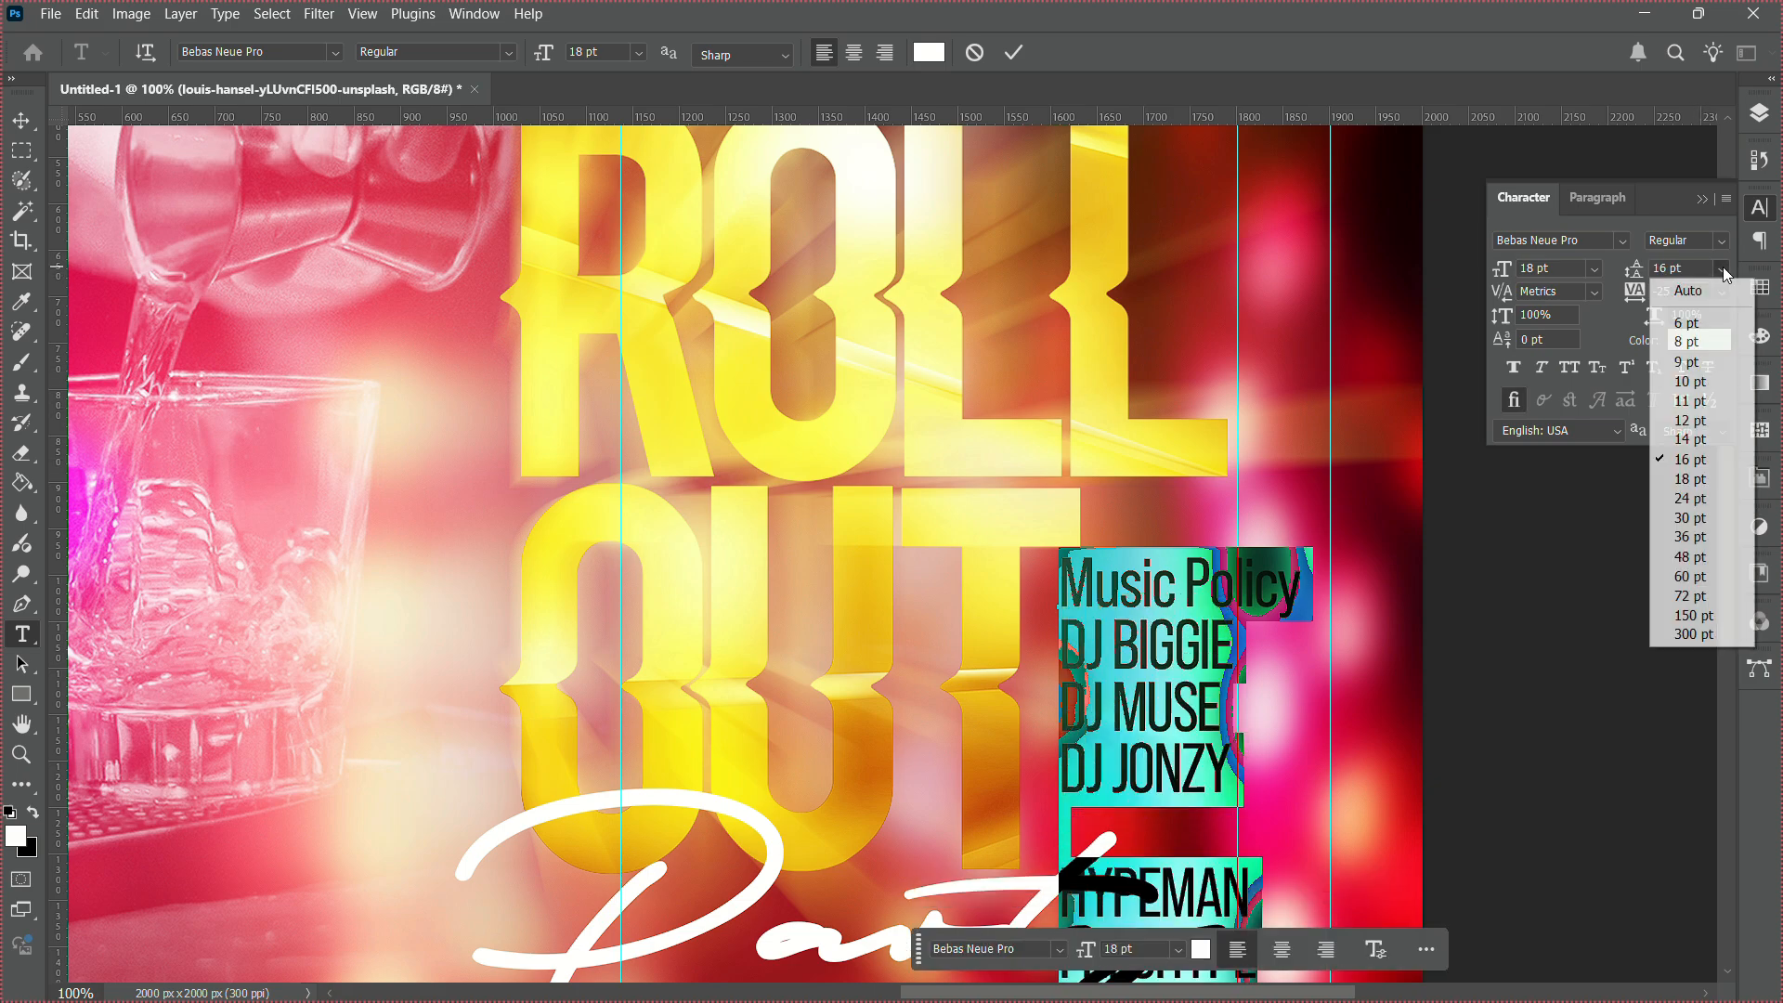
pyautogui.click(1724, 269)
pyautogui.click(1724, 269)
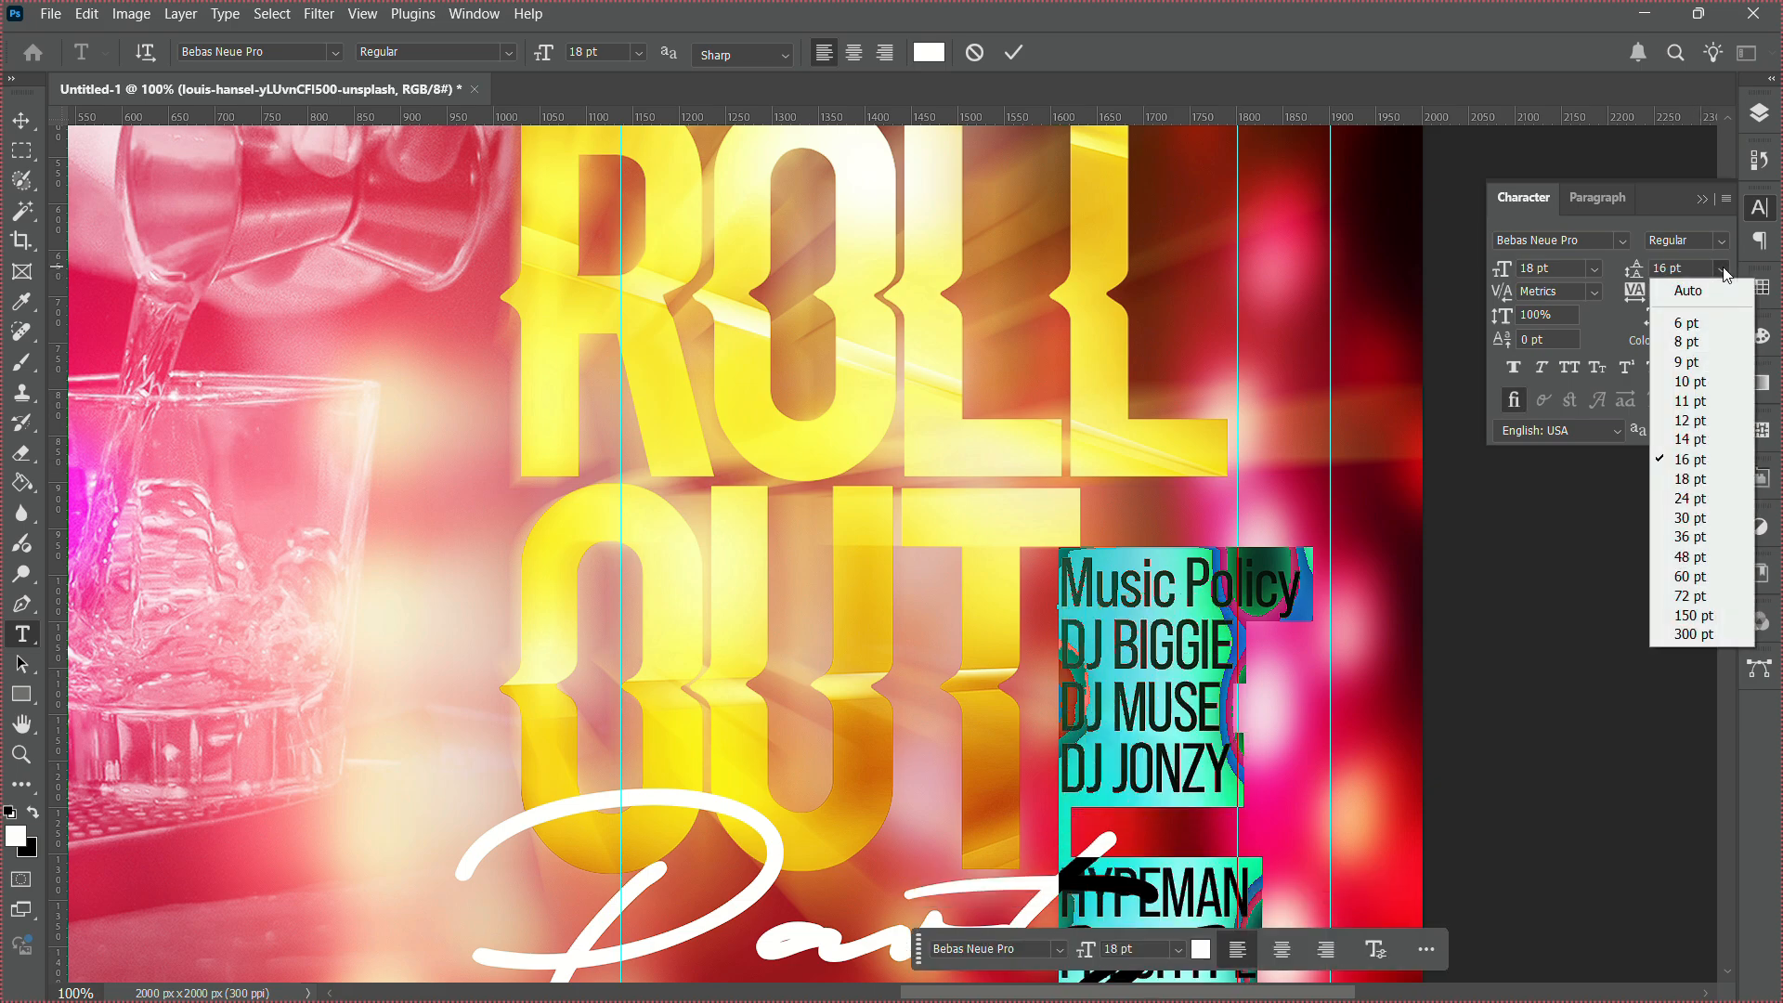
pyautogui.click(1688, 441)
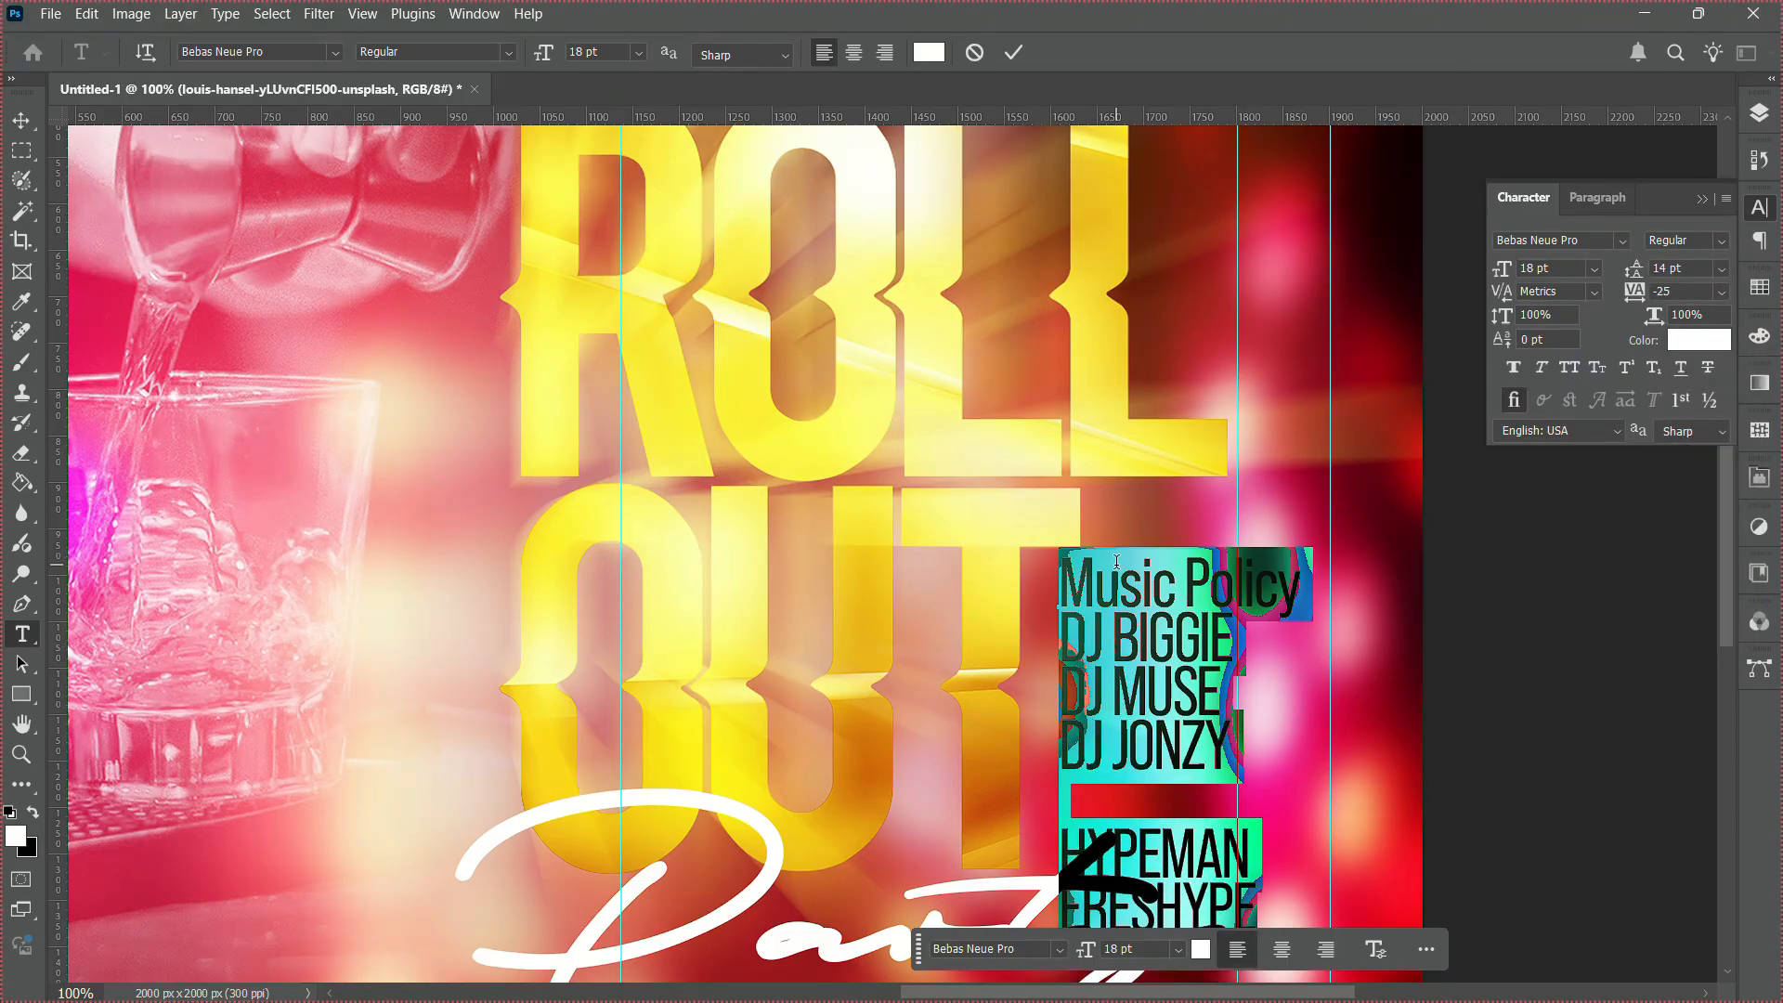
pyautogui.click(22, 123)
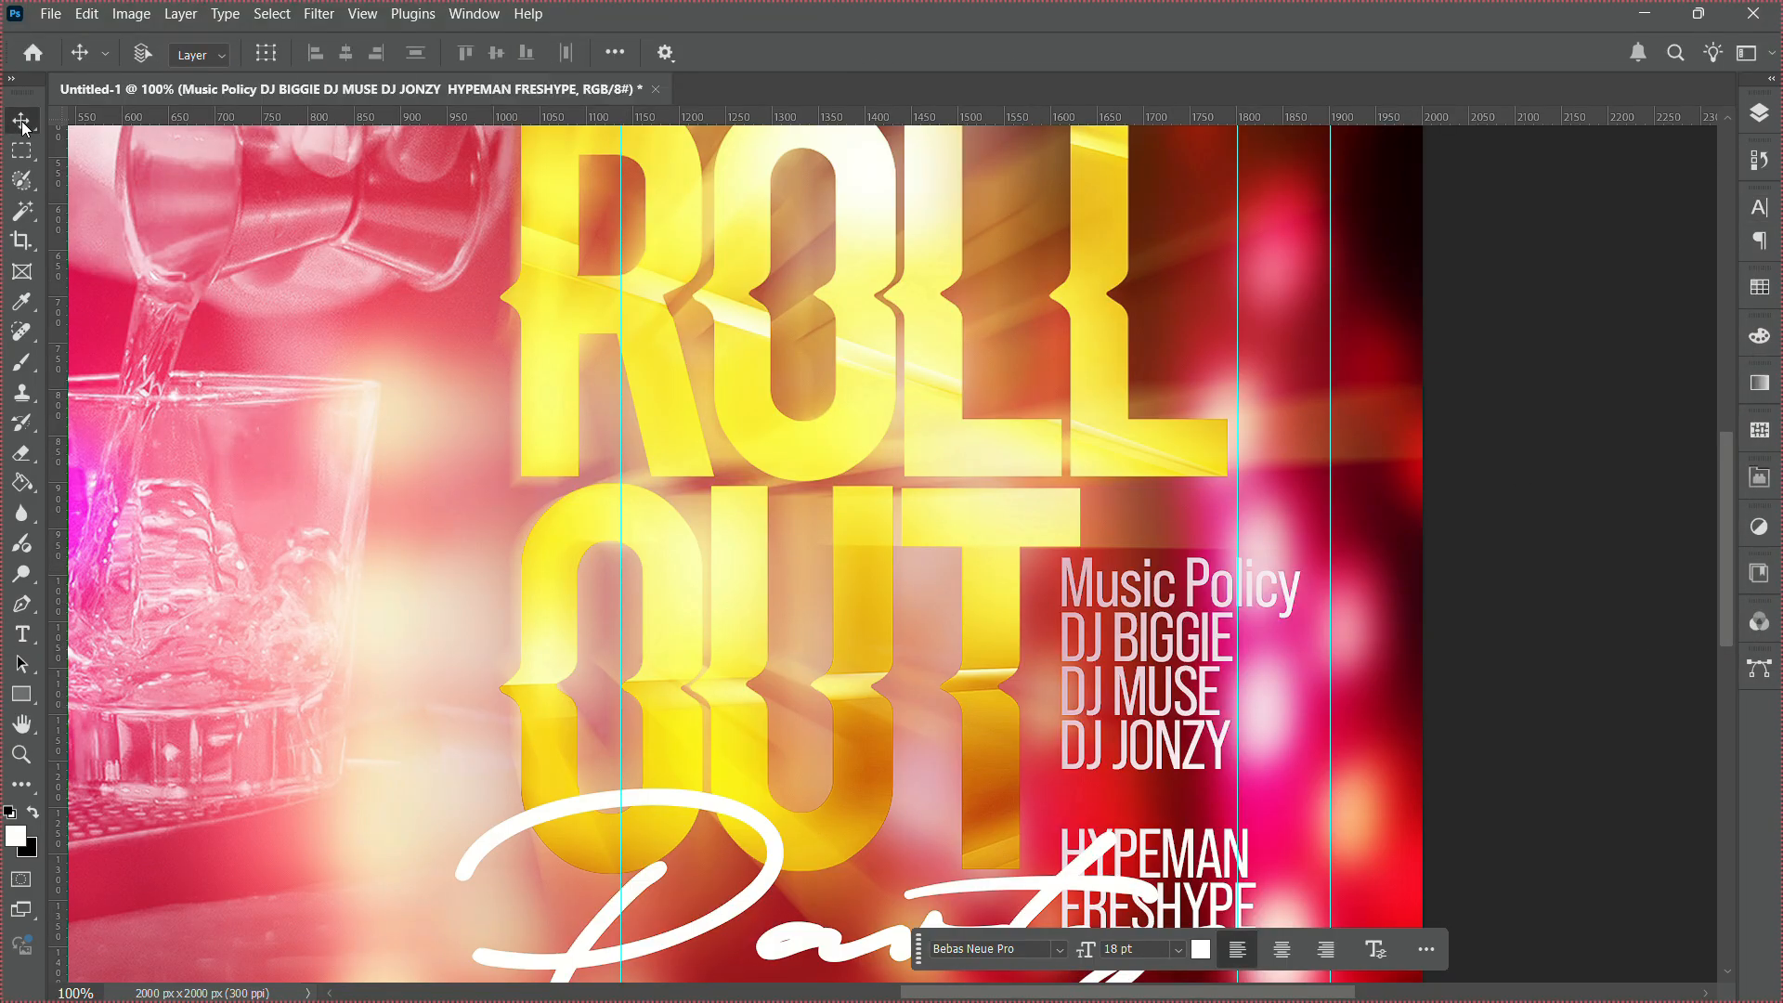
# Scale the lineup text to about 54% beside the T of "OUT" and move its layer above the Party layer.
pyautogui.hotkey('ctrl', 't')
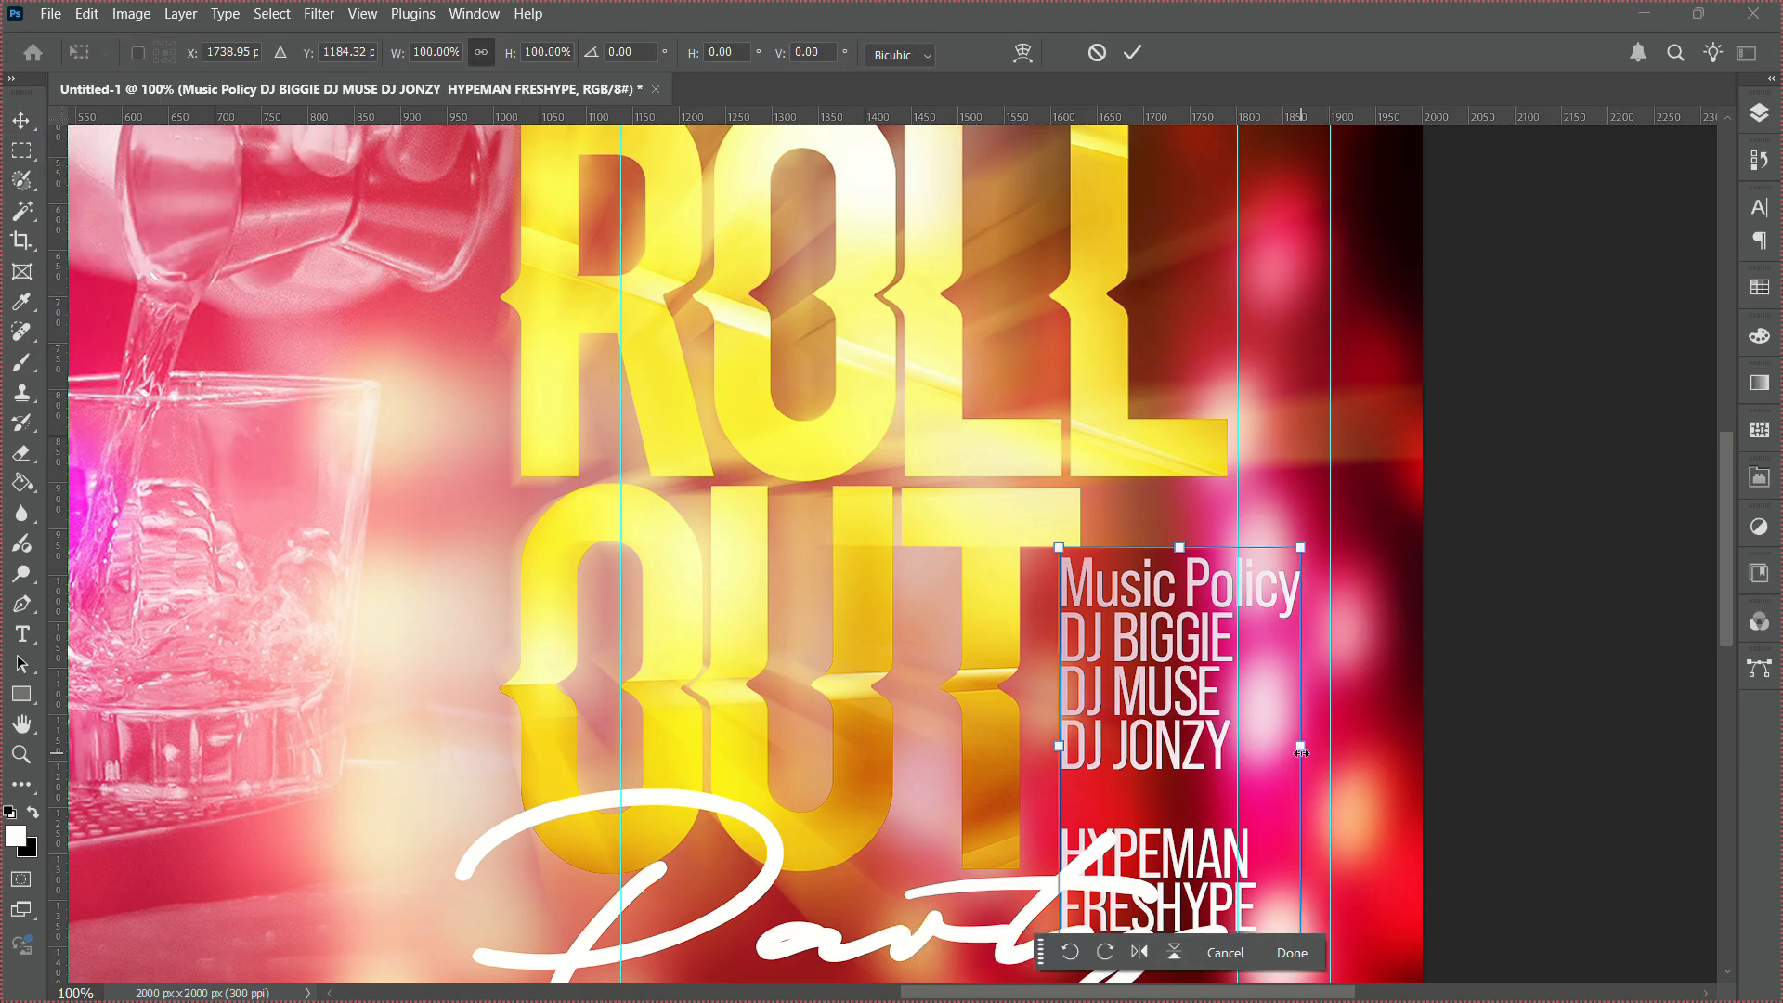
pyautogui.moveTo(1300, 753); pyautogui.dragTo(1126, 626)
pyautogui.press('Return')
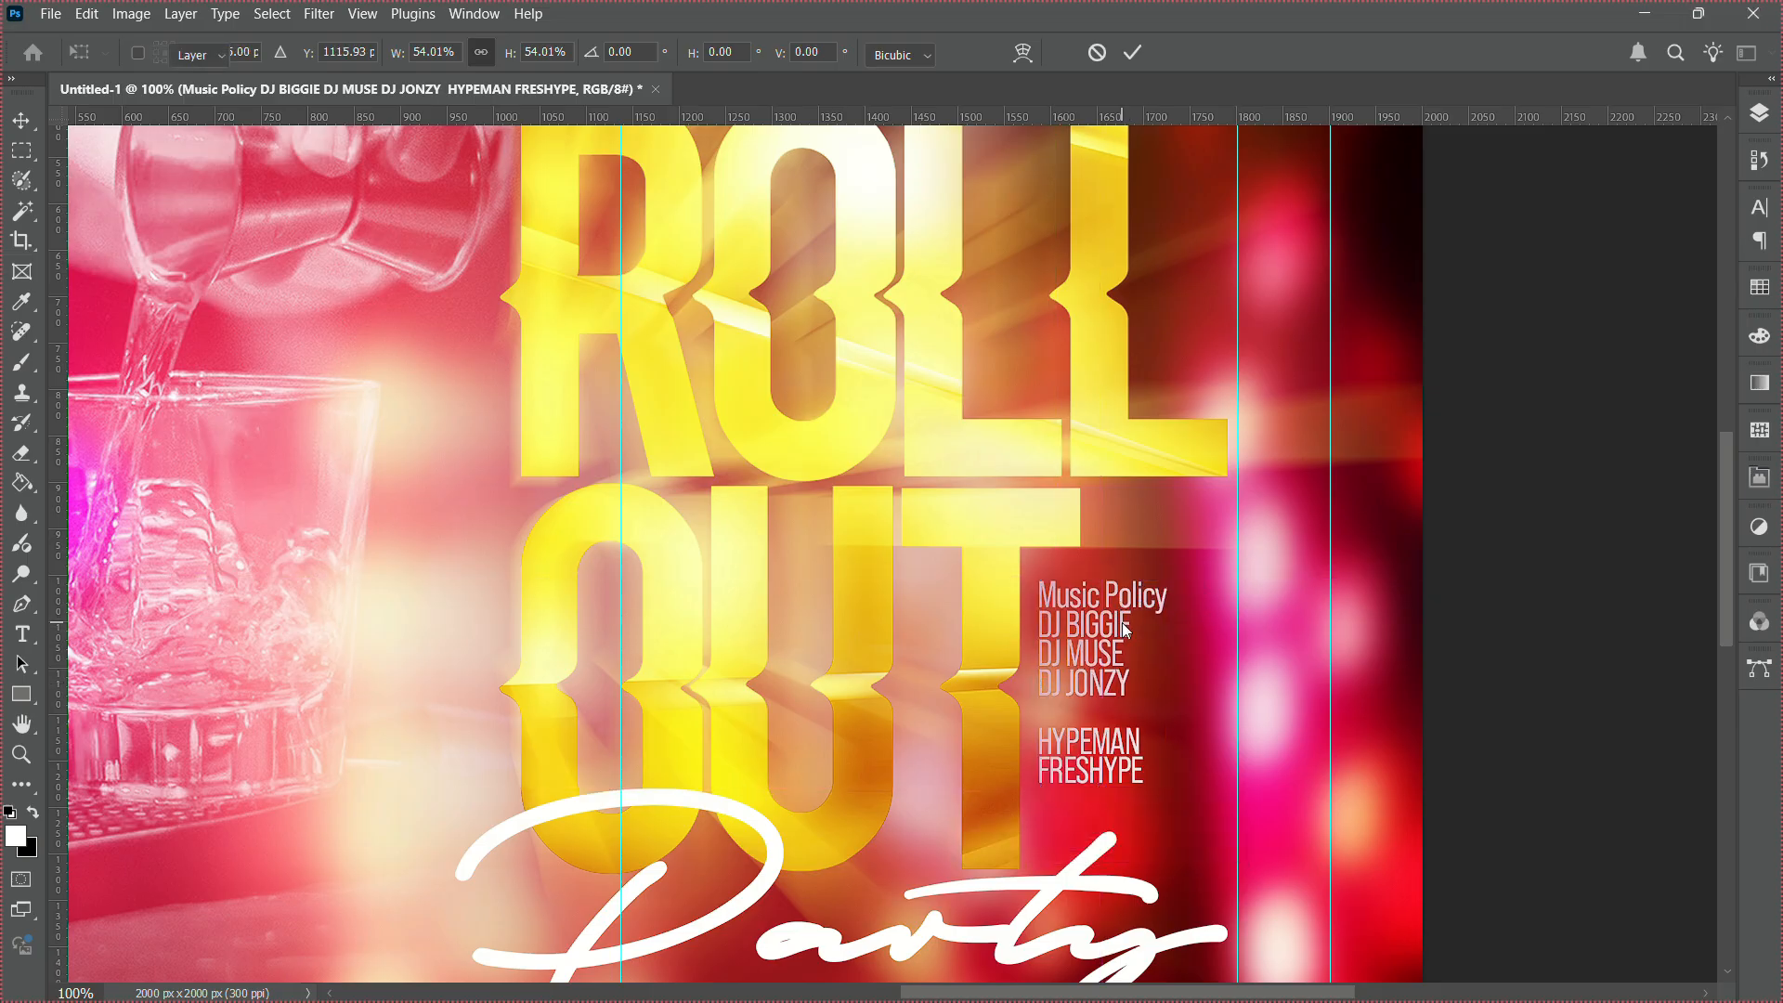
pyautogui.click(1760, 112)
pyautogui.moveTo(1594, 579); pyautogui.dragTo(1540, 238)
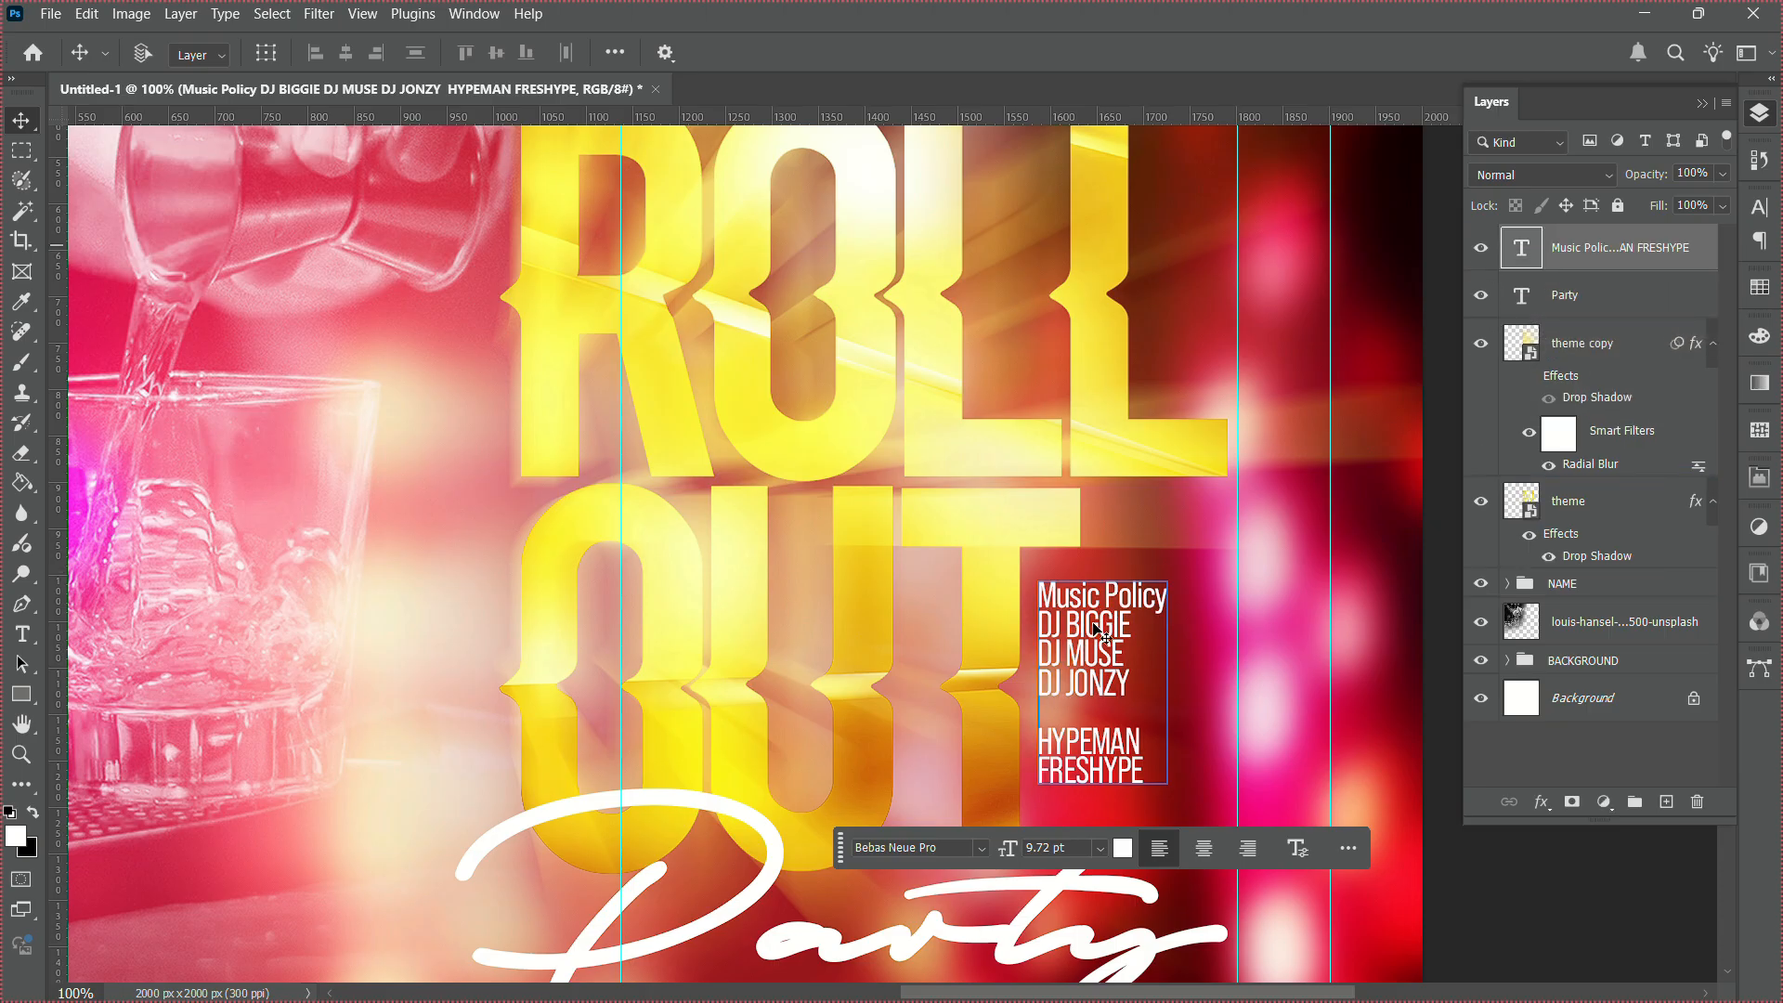
# Apply All Caps to the entire music policy lineup text.
pyautogui.click(1096, 627)
pyautogui.doubleClick(1093, 625)
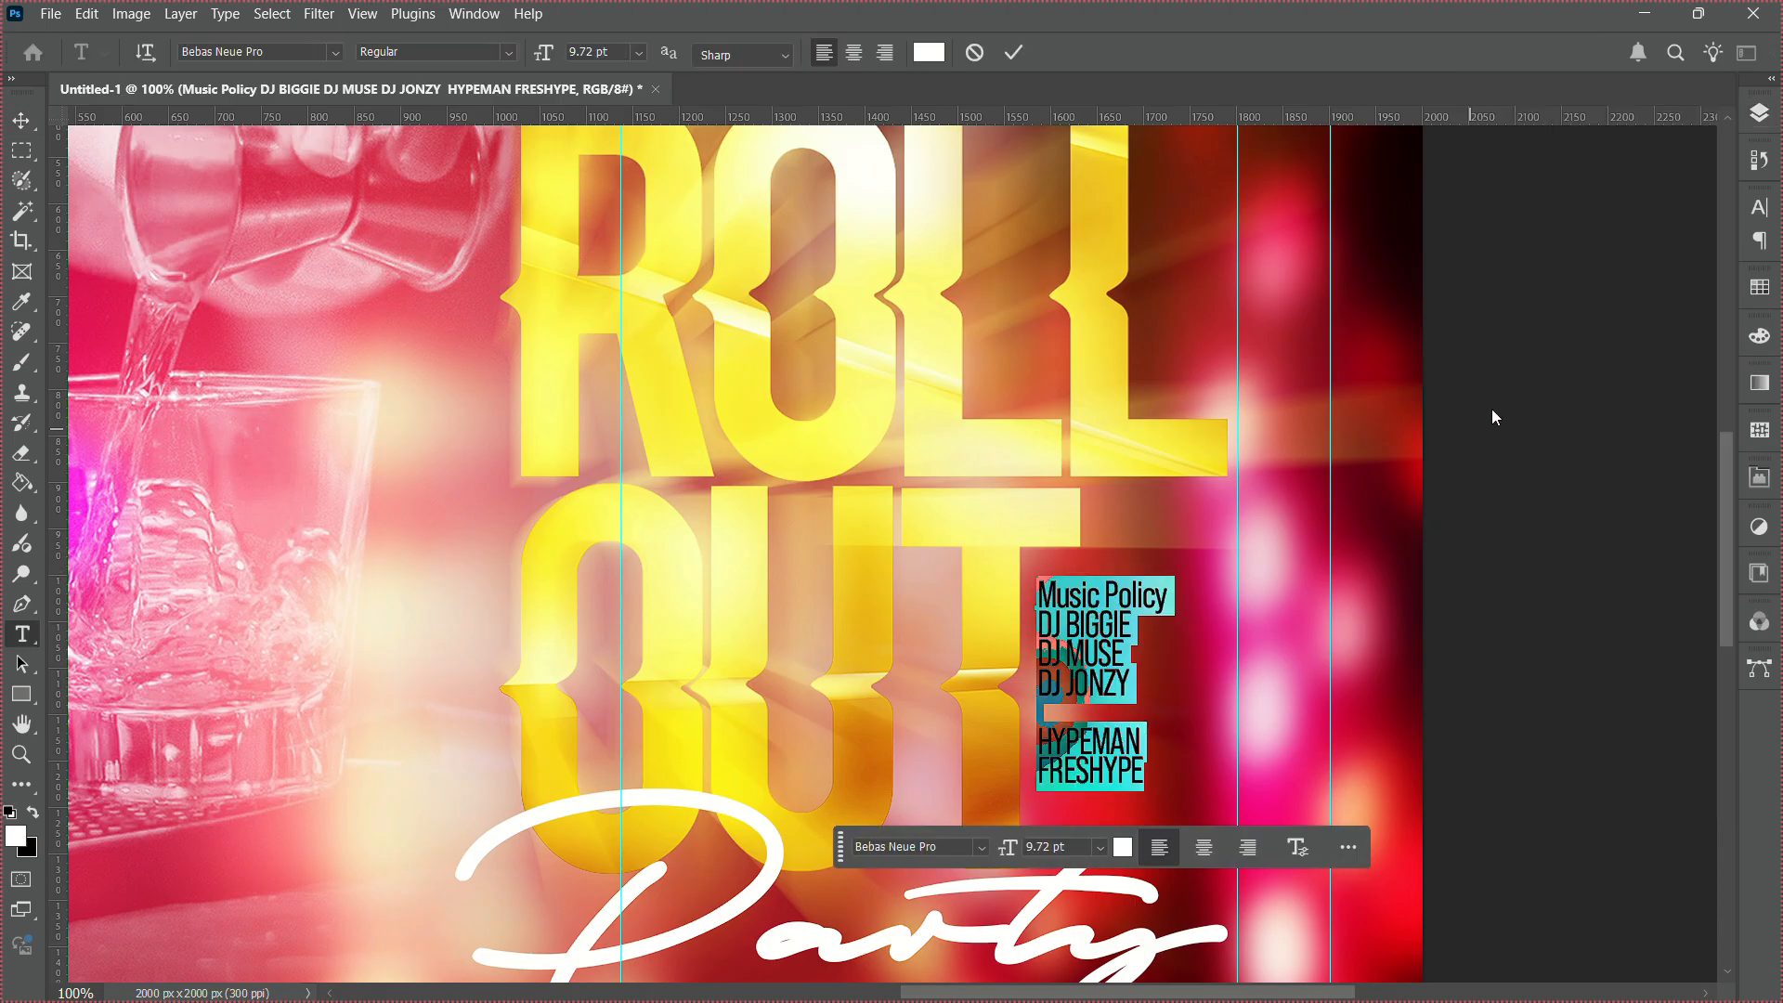
pyautogui.click(1770, 215)
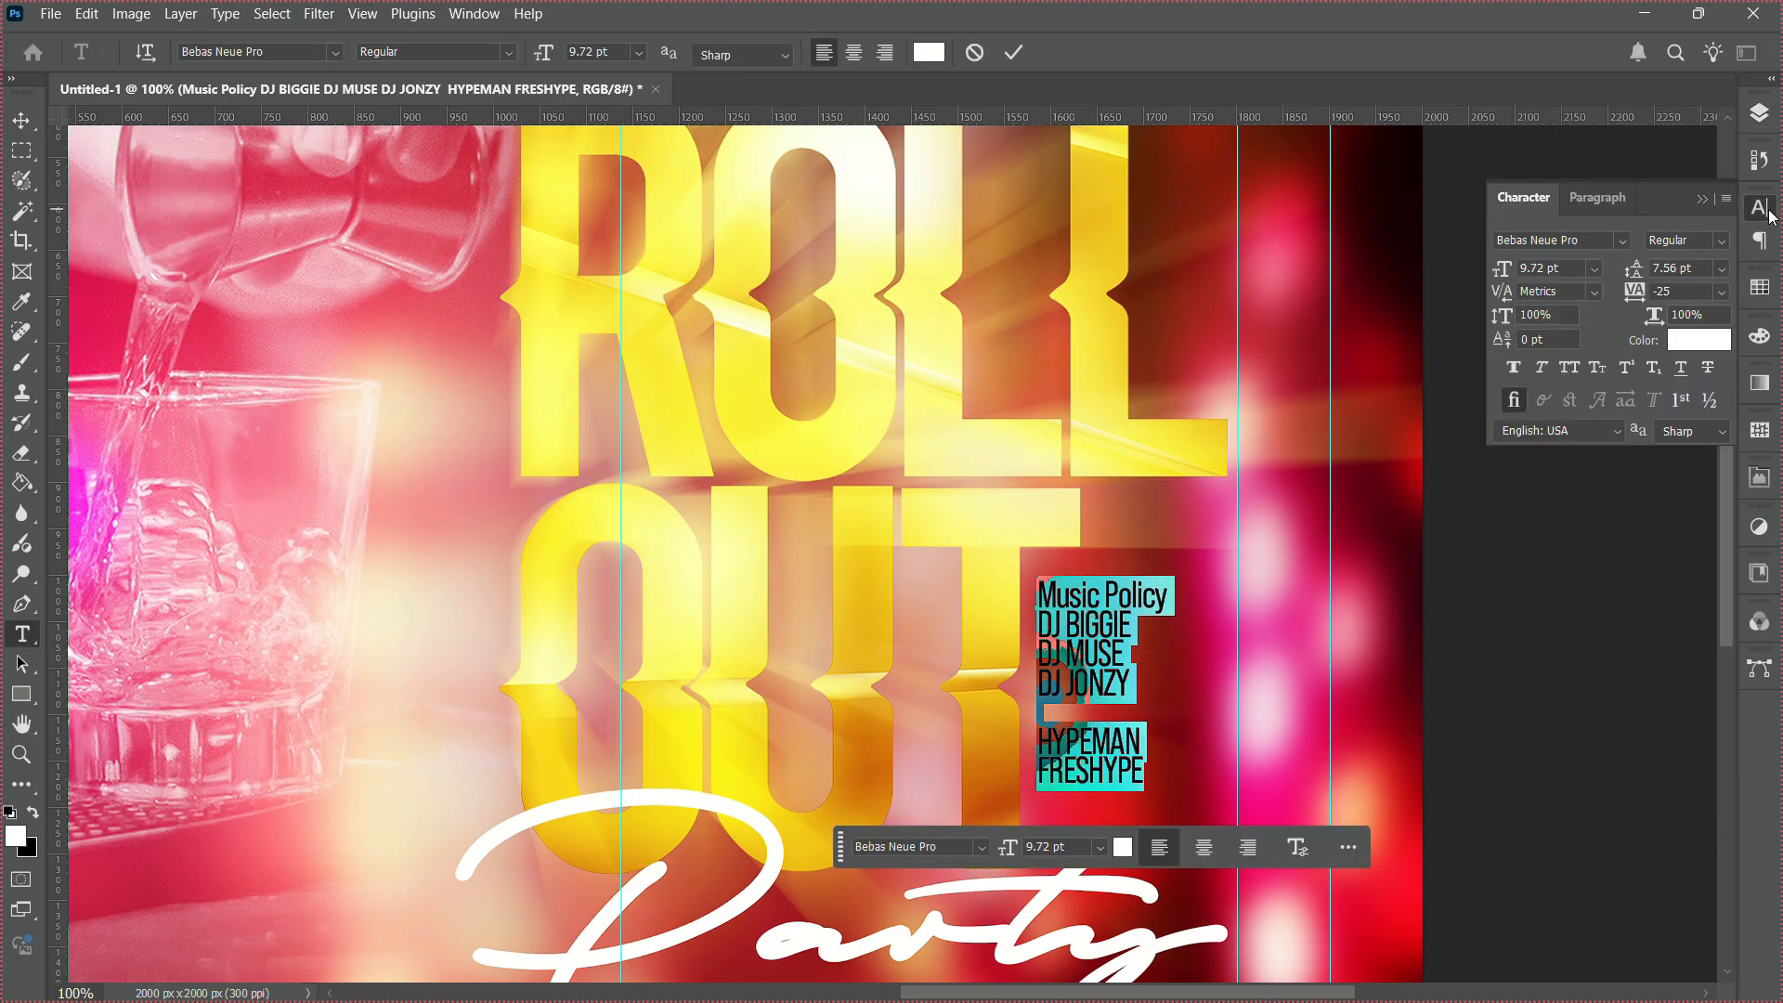
pyautogui.click(1570, 368)
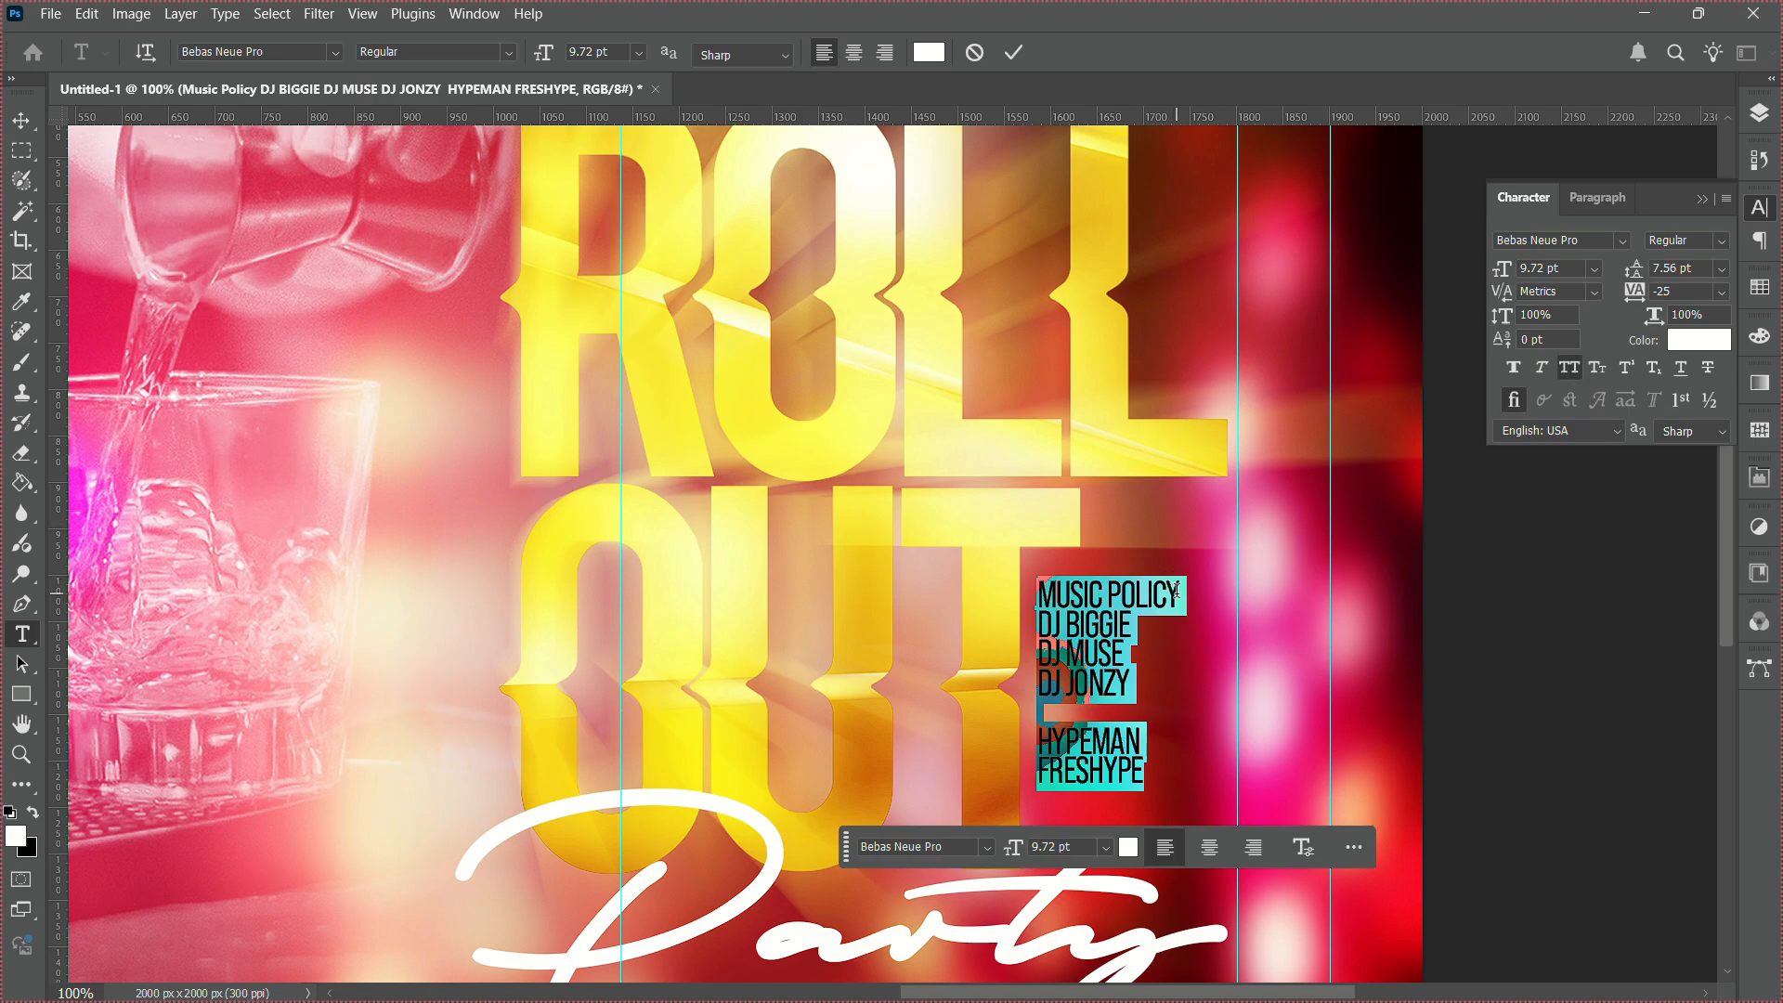
# Colour the "MUSIC POLICY" heading yellow (#fced33), sampled from the title lettering, and set its style to Bold.
pyautogui.moveTo(1177, 589); pyautogui.dragTo(984, 556)
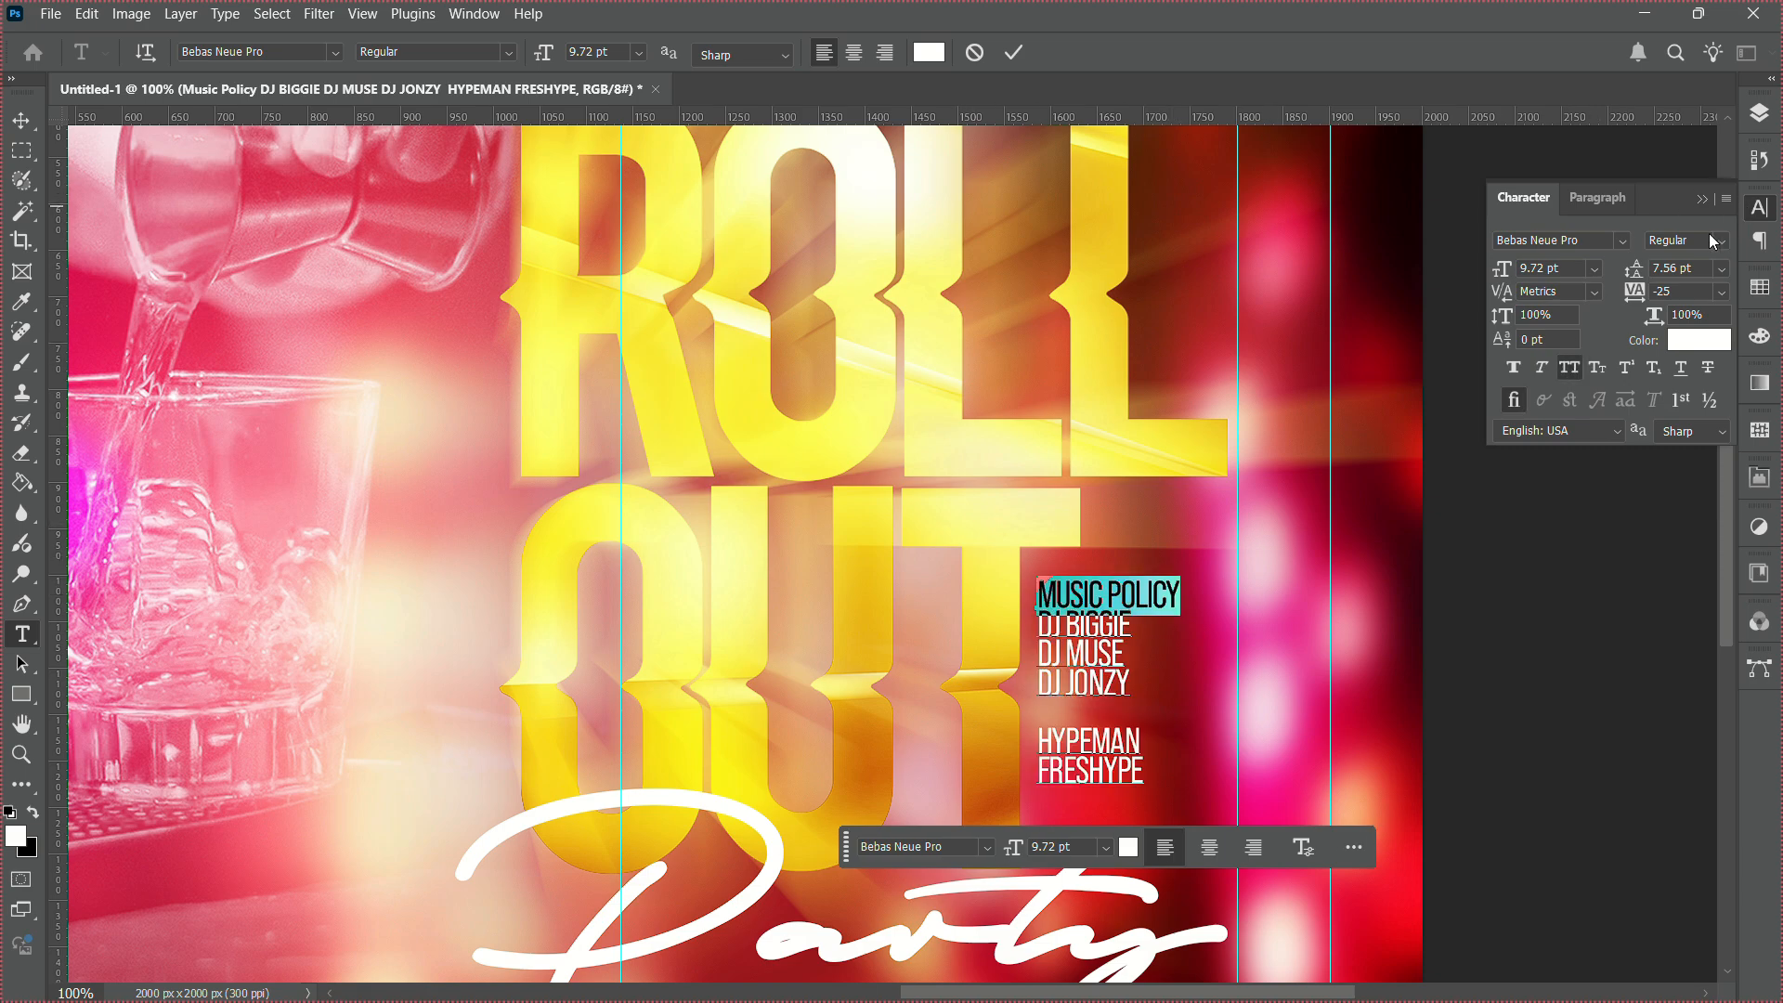
pyautogui.click(1680, 338)
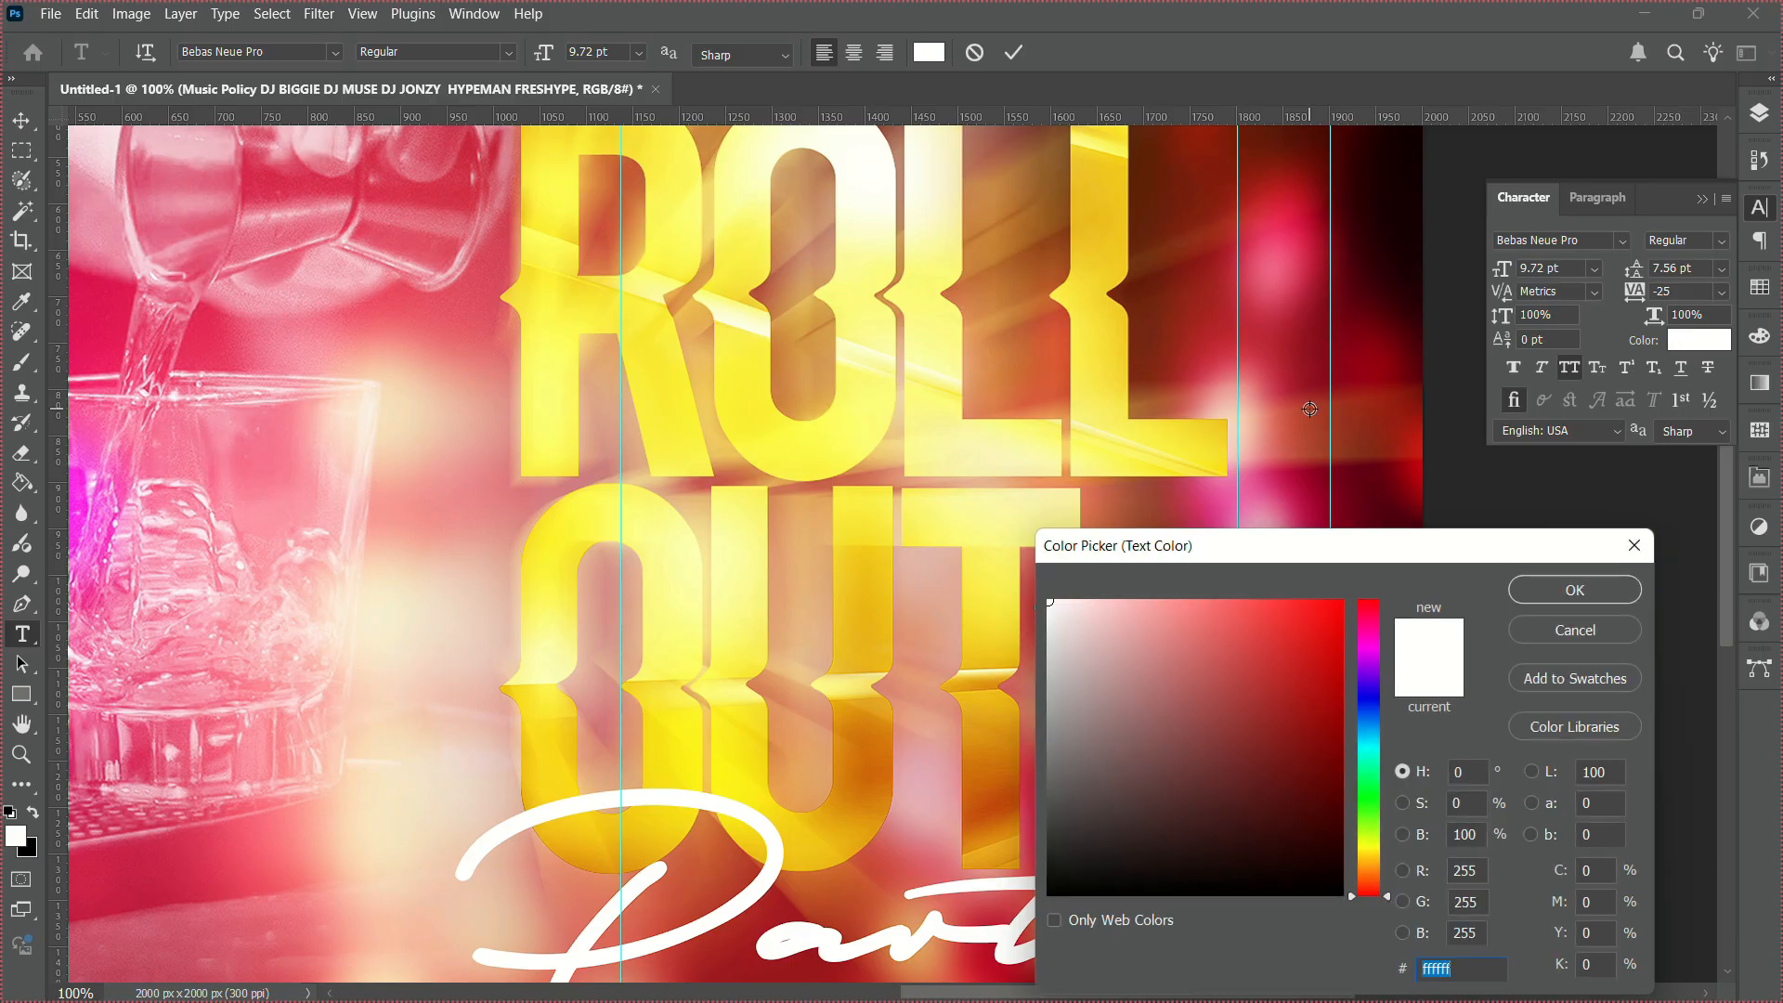
pyautogui.click(1154, 437)
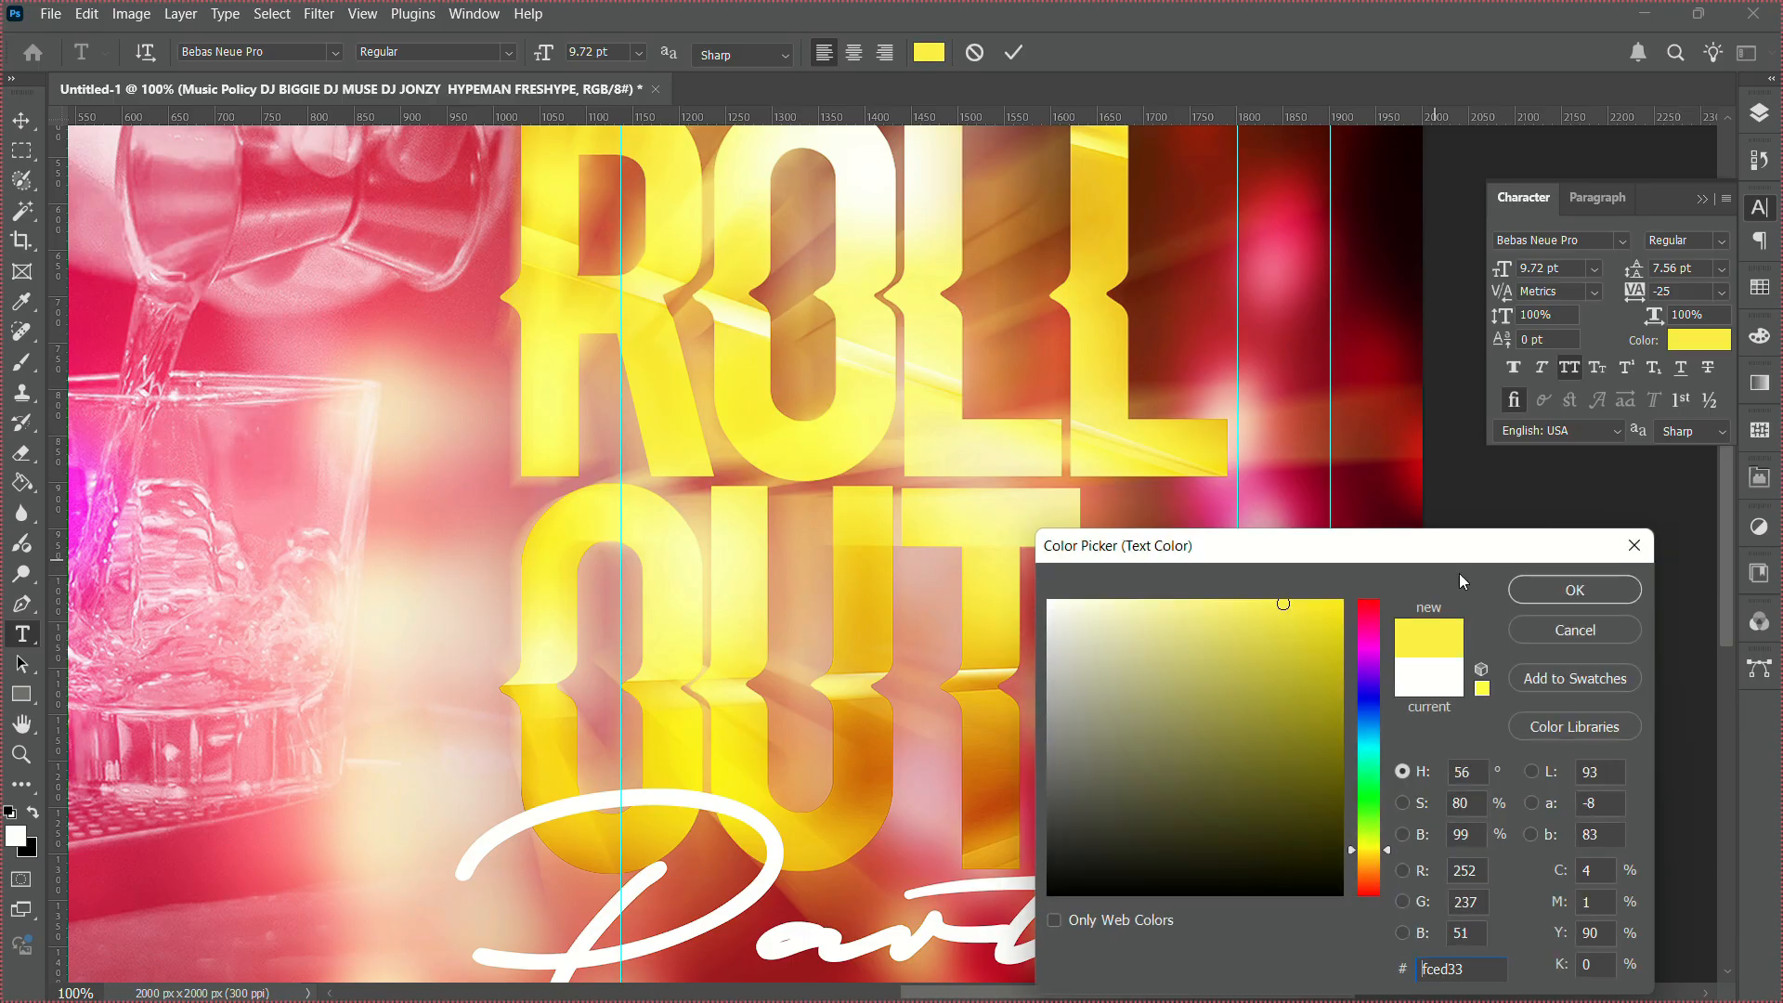
pyautogui.click(1540, 592)
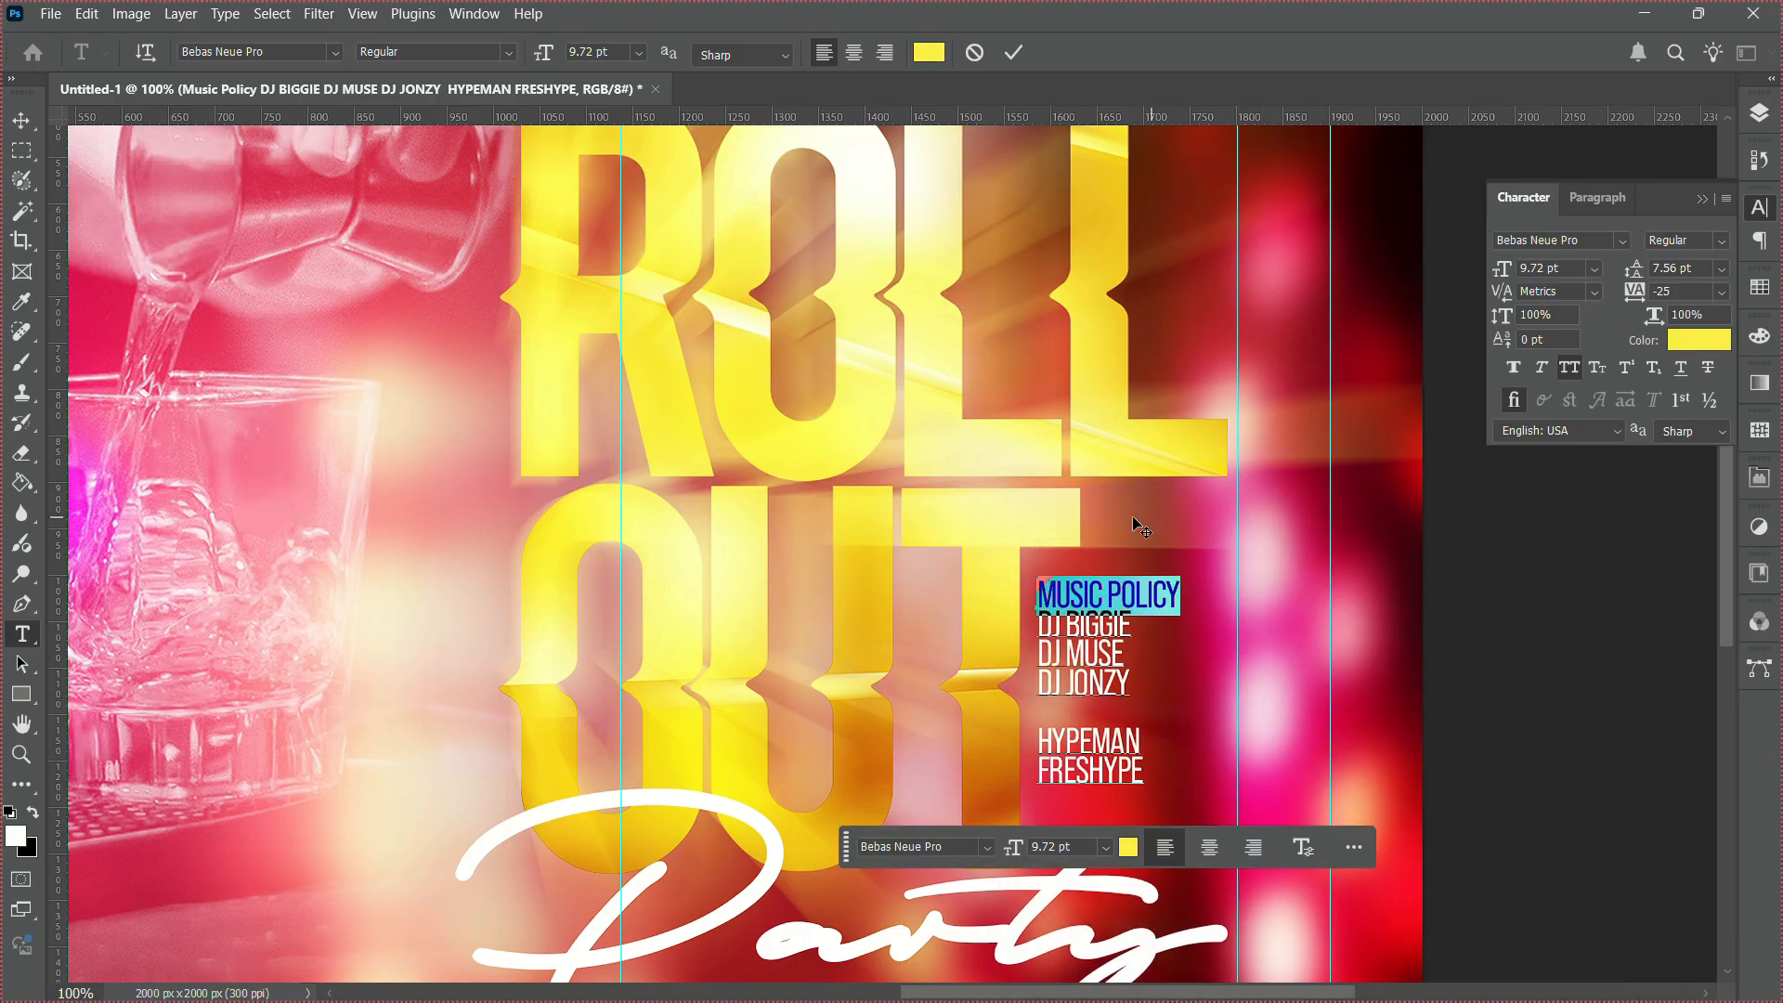
pyautogui.click(1721, 245)
pyautogui.click(1579, 407)
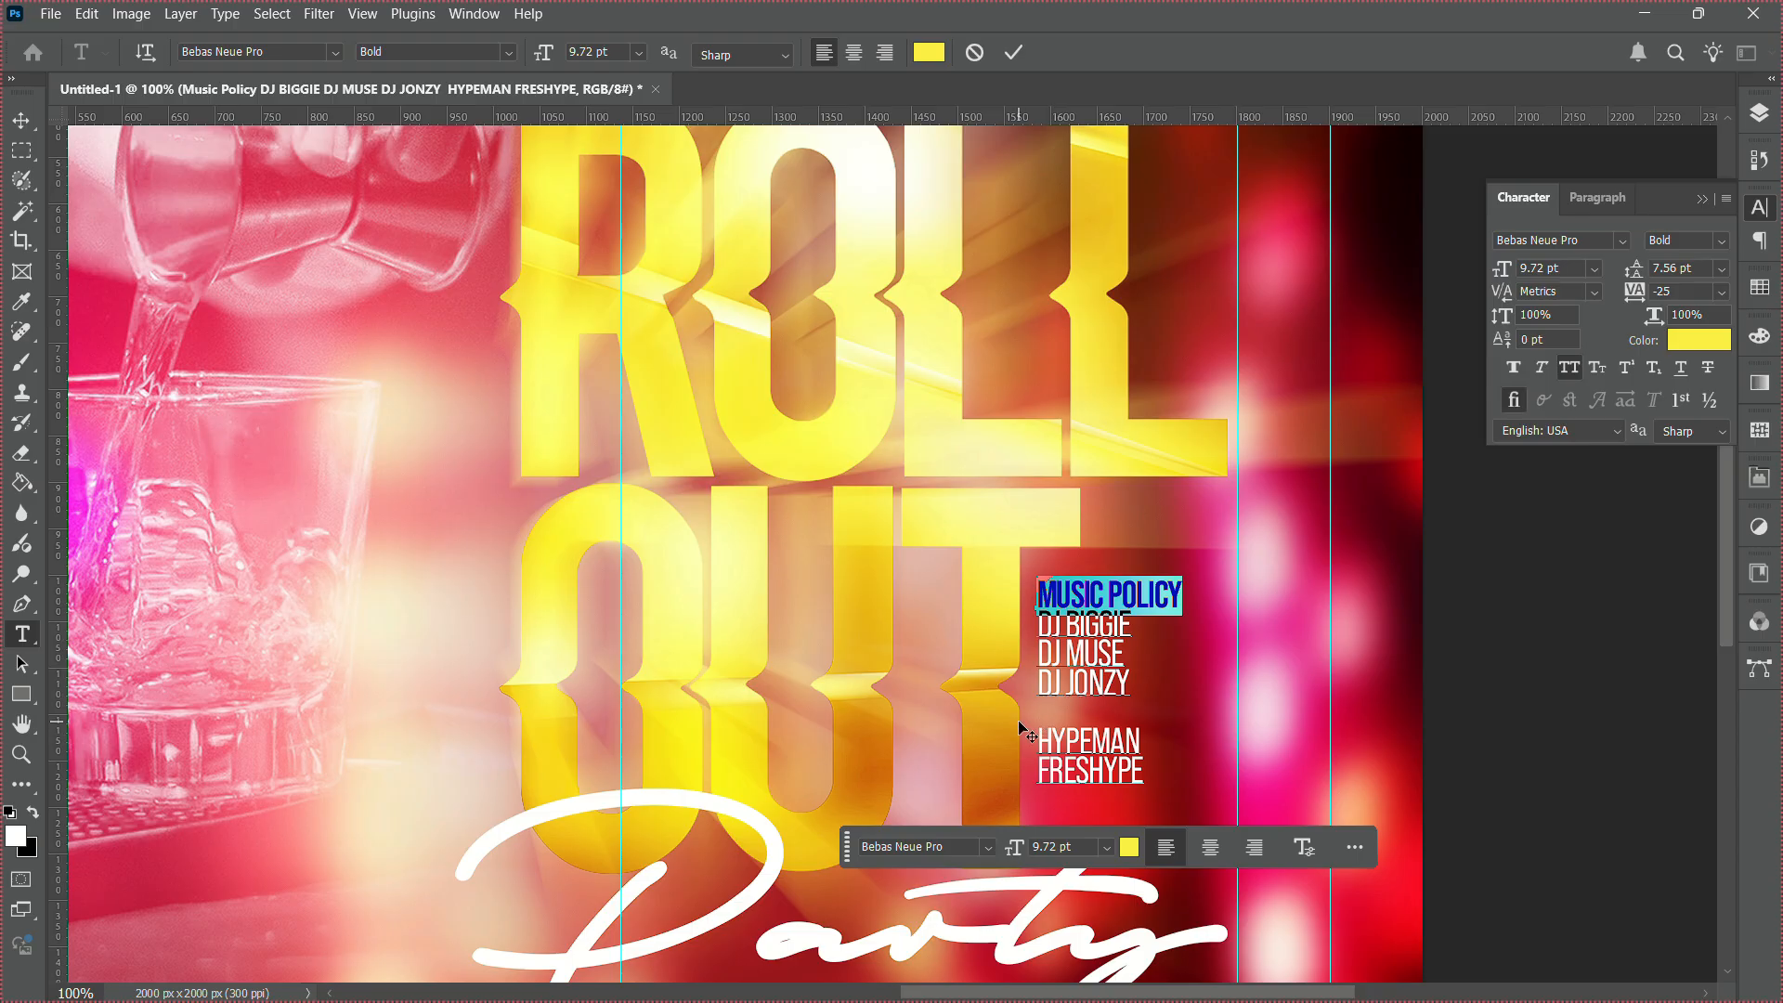
# Give the word "HYPEMAN" the same yellow (#fced33), sampled from the "MUSIC POLICY" heading, and set its style to Bold.
pyautogui.moveTo(1036, 731); pyautogui.dragTo(1144, 731)
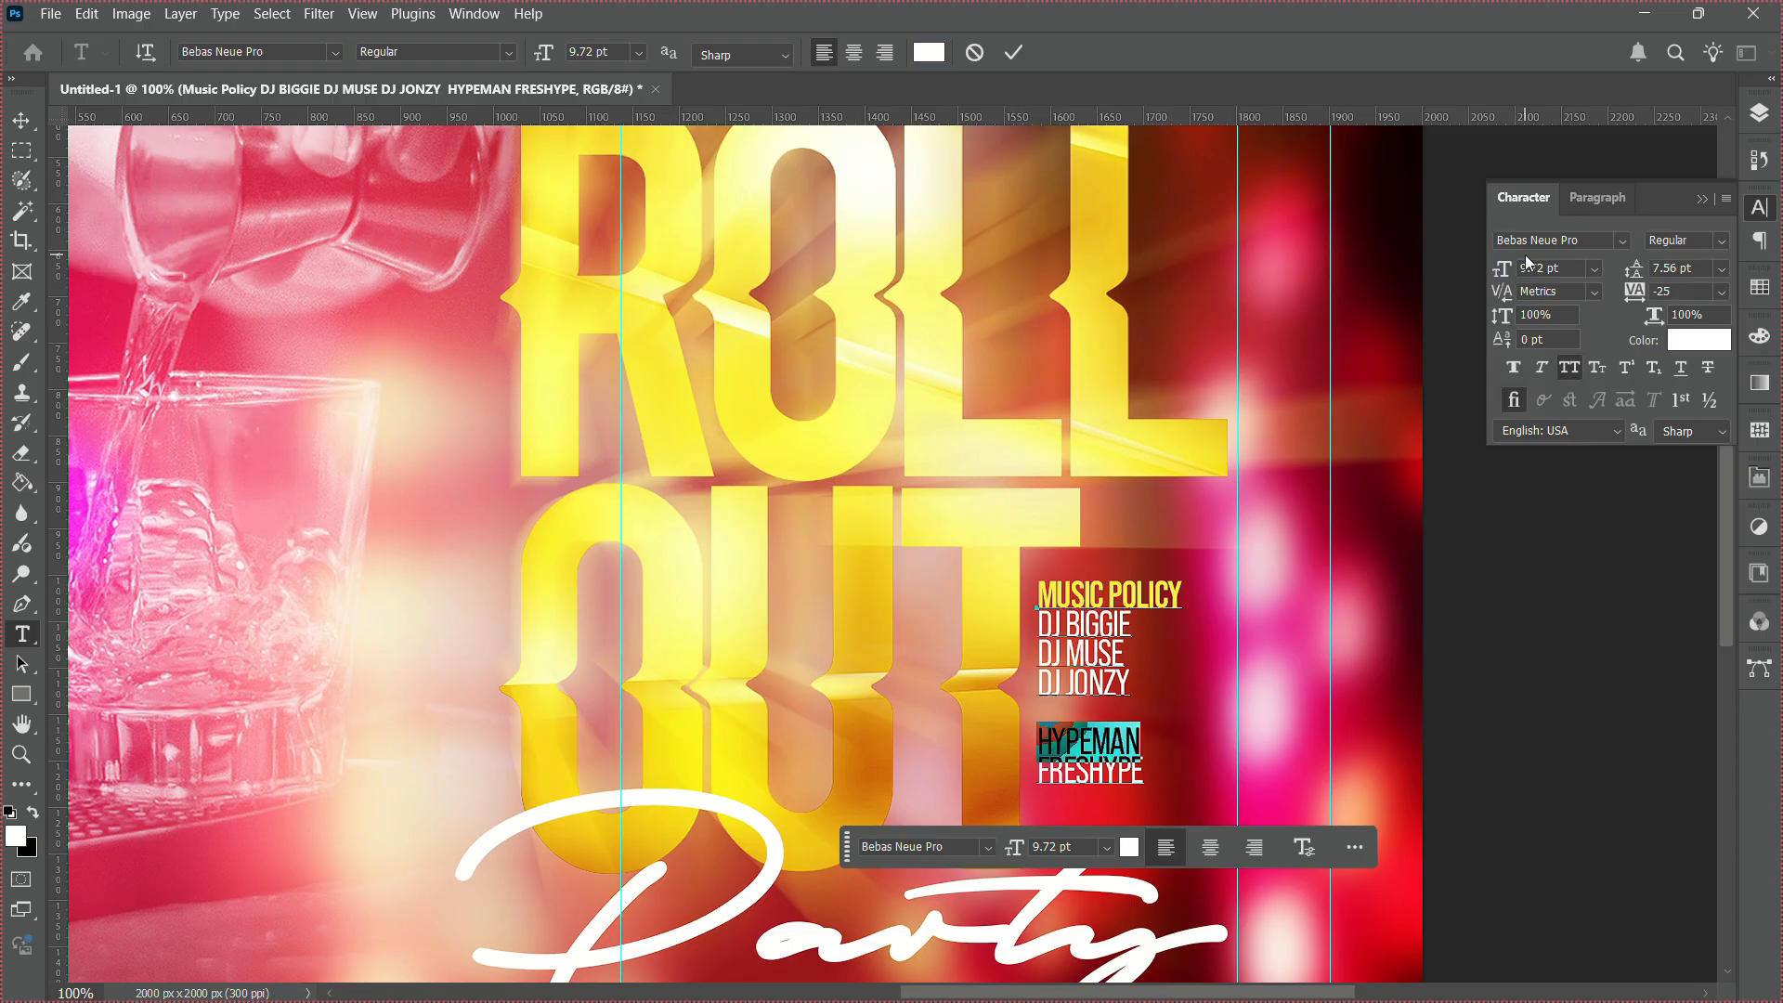
pyautogui.click(1699, 340)
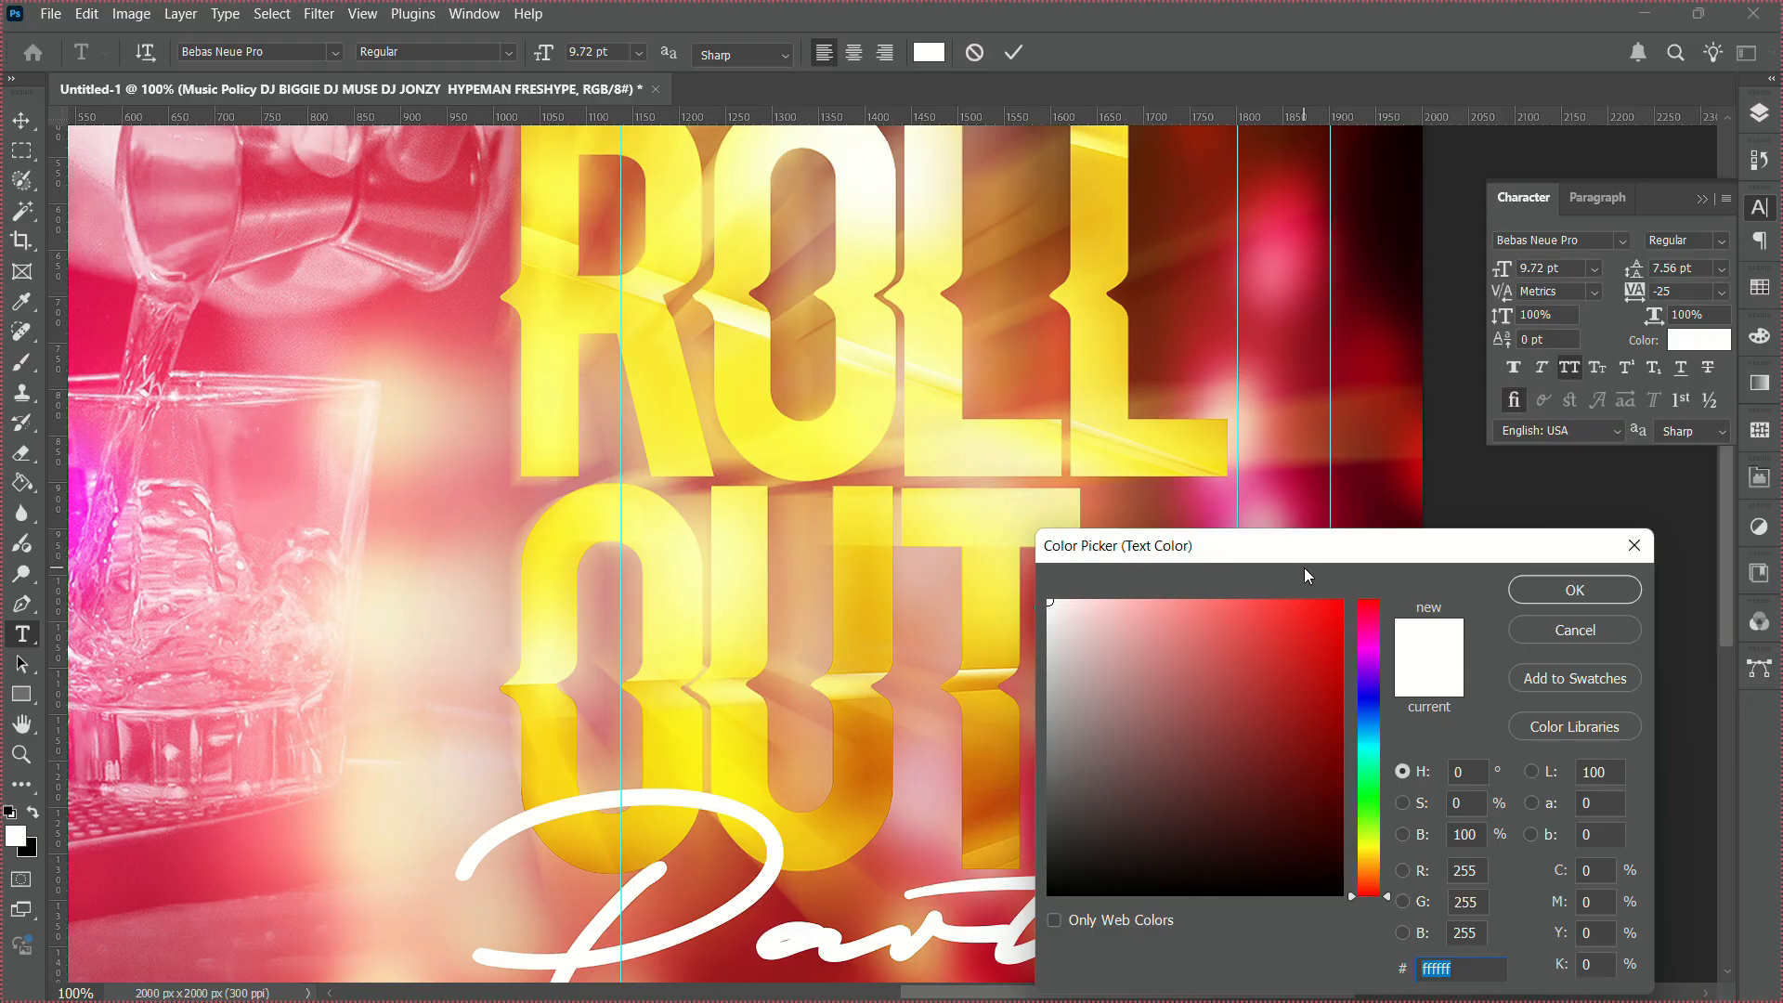
pyautogui.moveTo(1185, 562); pyautogui.dragTo(1382, 589)
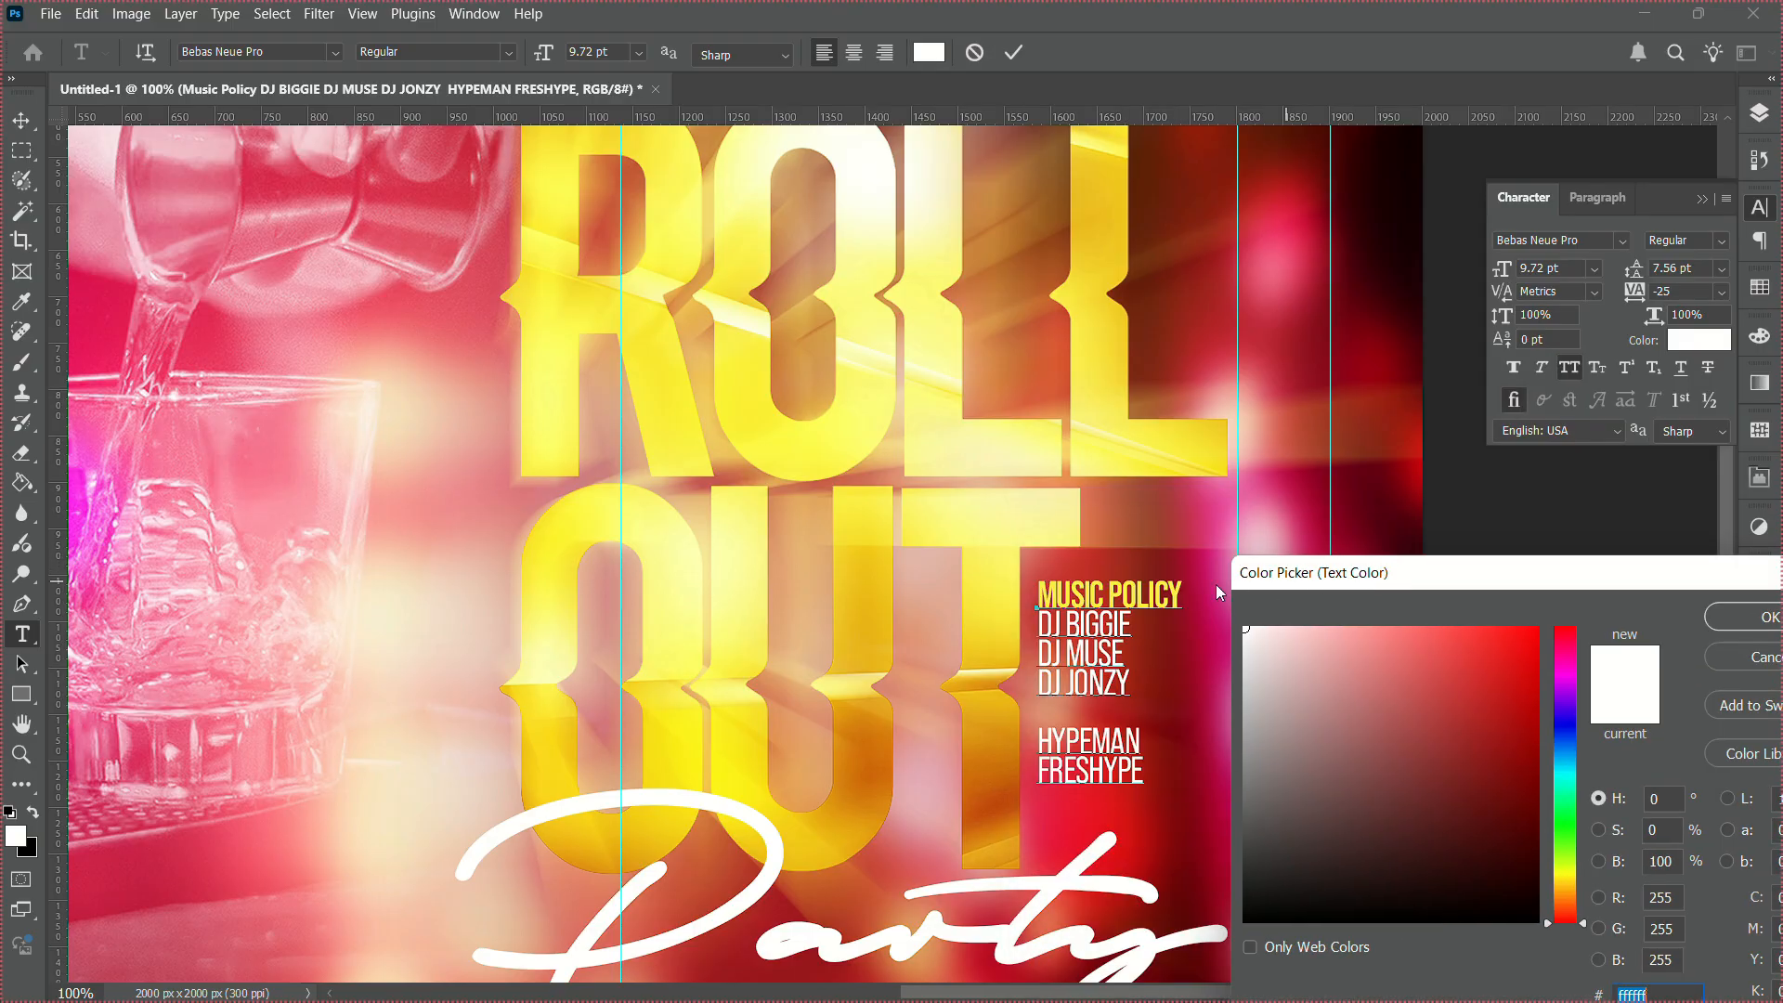
pyautogui.click(1140, 591)
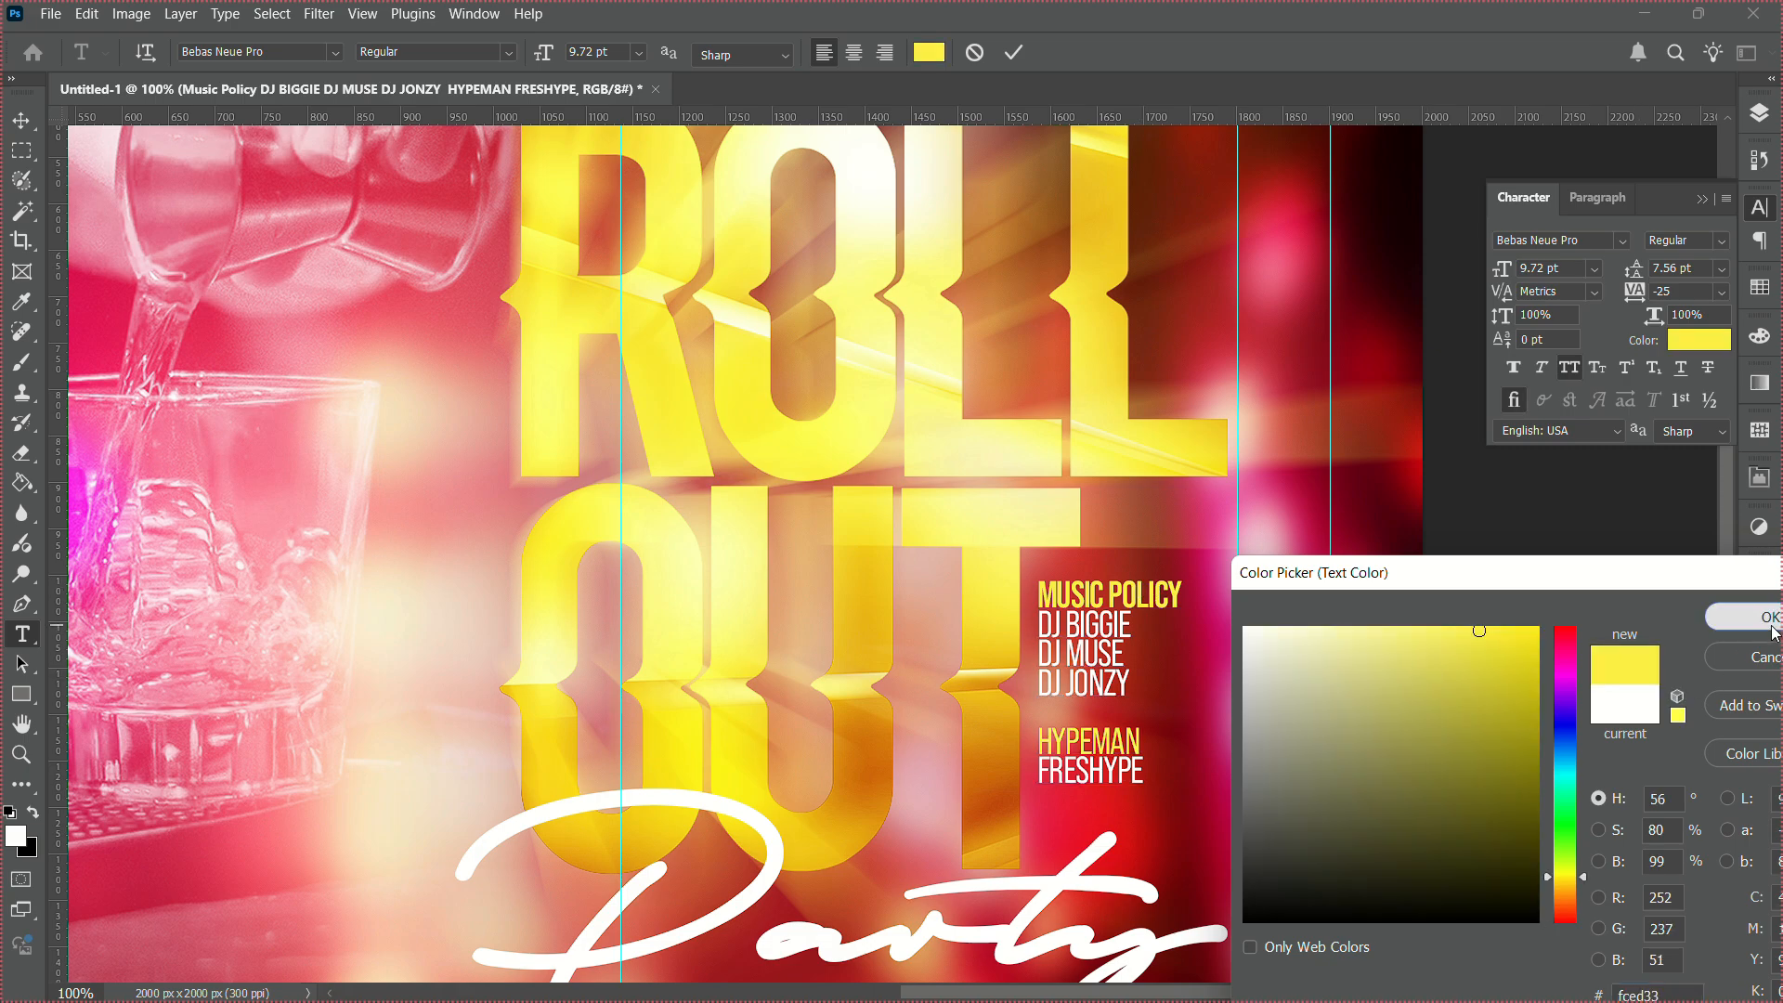
pyautogui.click(1770, 618)
pyautogui.click(1728, 245)
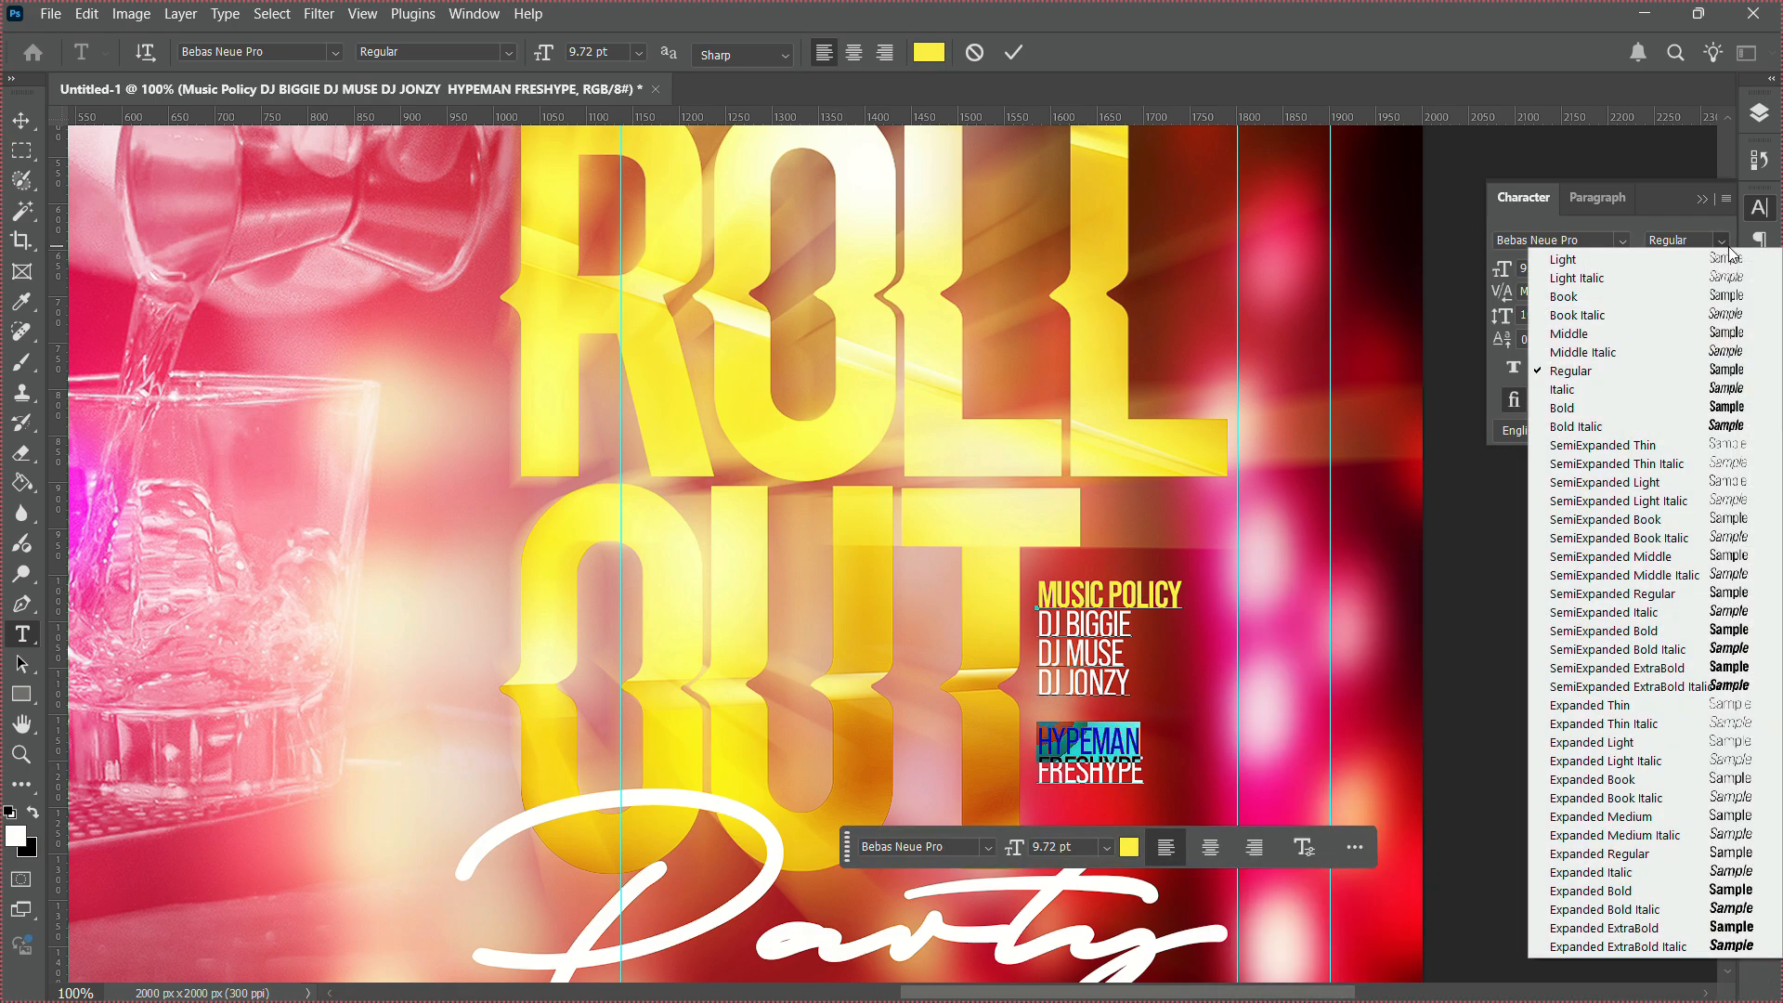
pyautogui.click(1627, 414)
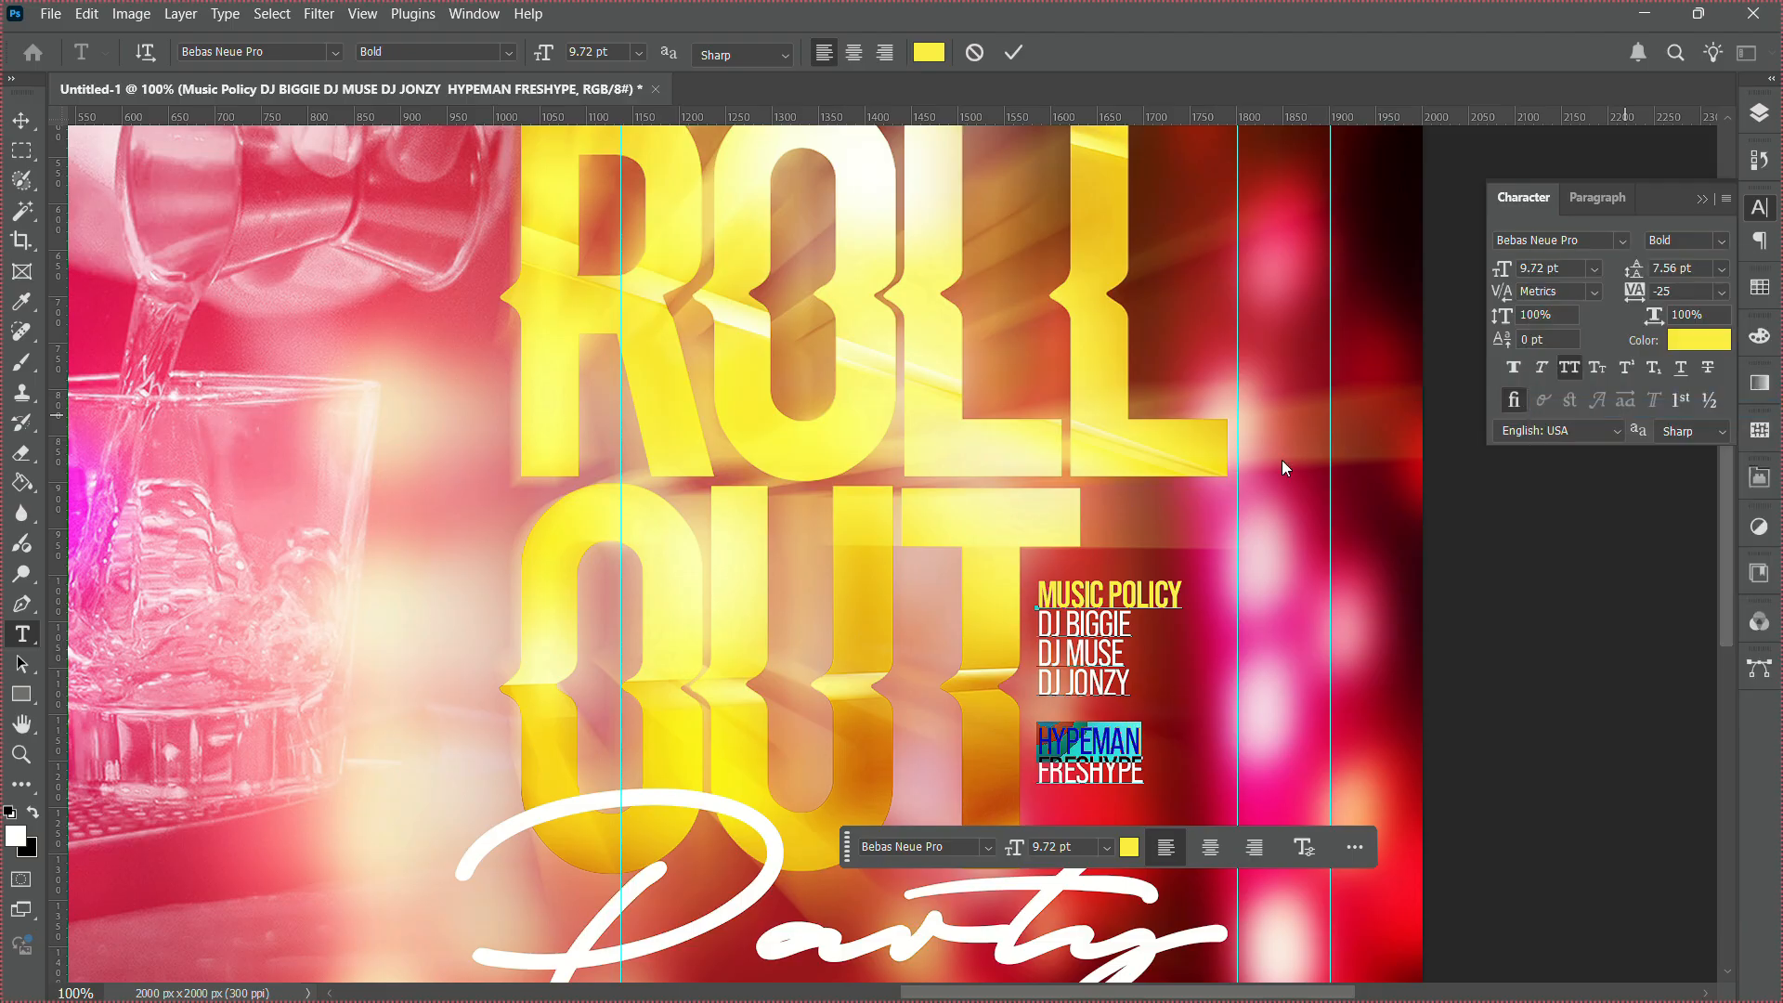
# Commit the text edits and nudge the lineup text slightly upward beside the T of "OUT".
pyautogui.click(15, 119)
pyautogui.press('Up')
pyautogui.press('Up')
pyautogui.press('Up')
pyautogui.press('Up')
pyautogui.press('Up')
pyautogui.press('Up')
pyautogui.press('Up')
pyautogui.press('Up')
pyautogui.press('Up')
pyautogui.press('Up')
pyautogui.press('Up')
pyautogui.press('Up')
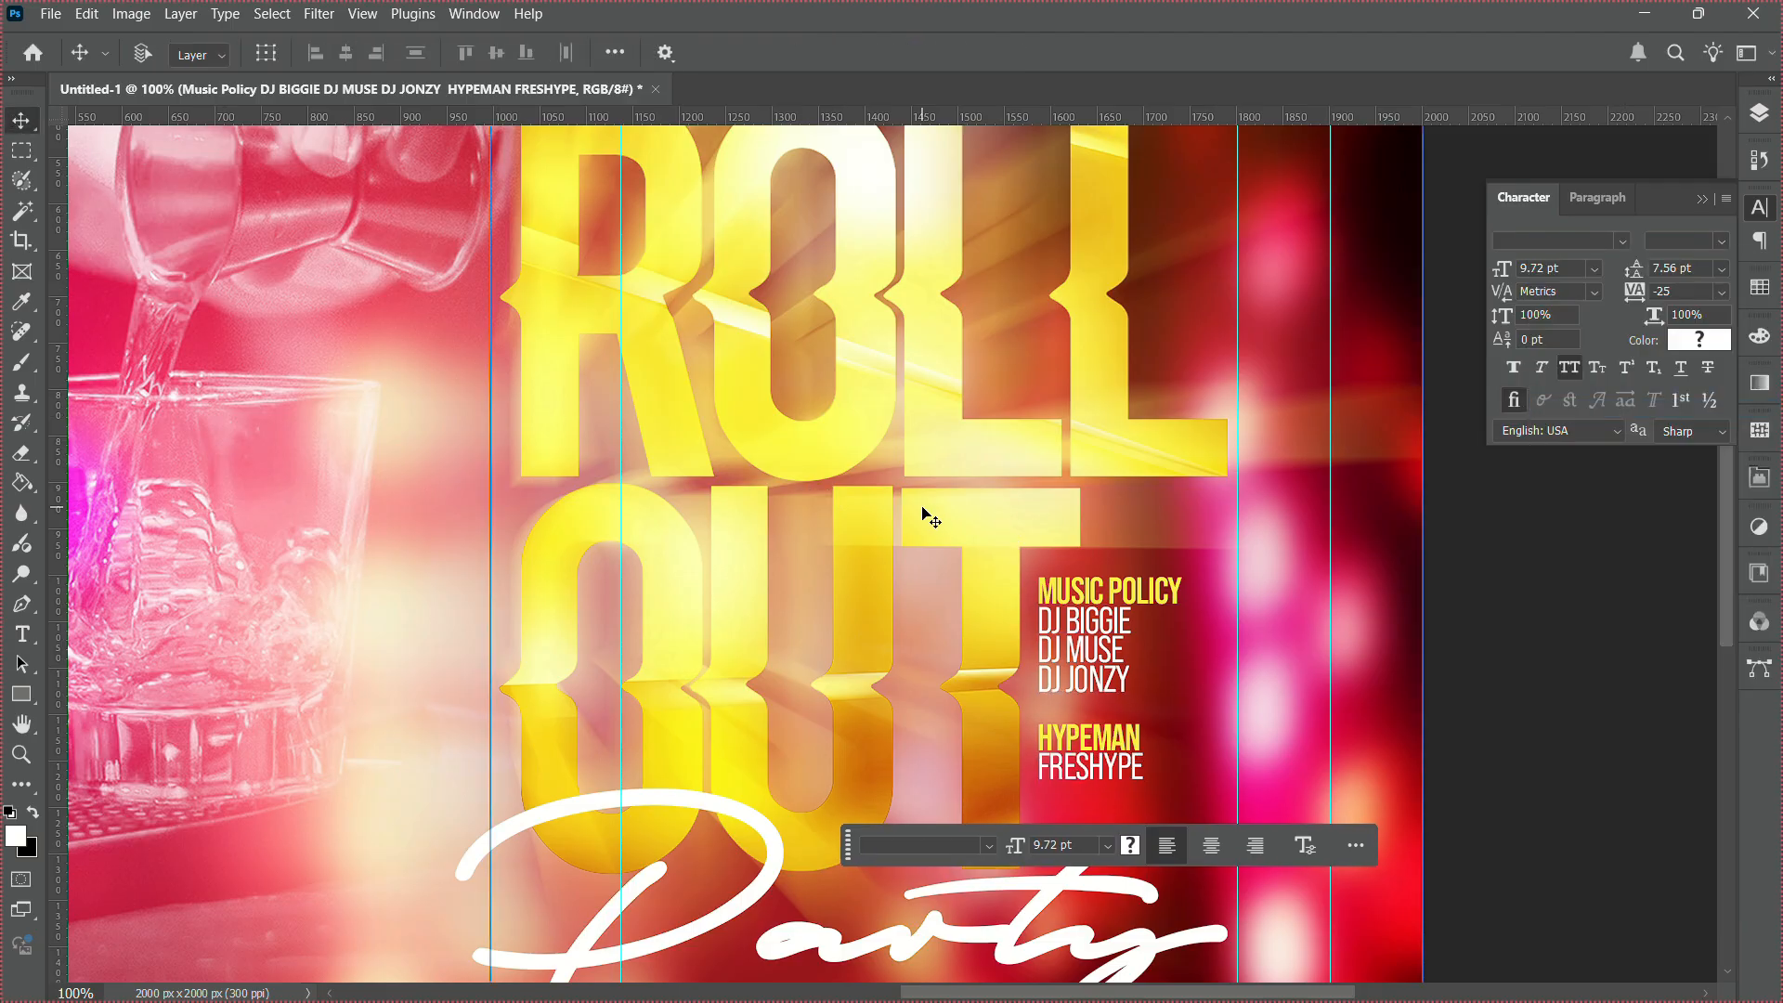
pyautogui.press('Up')
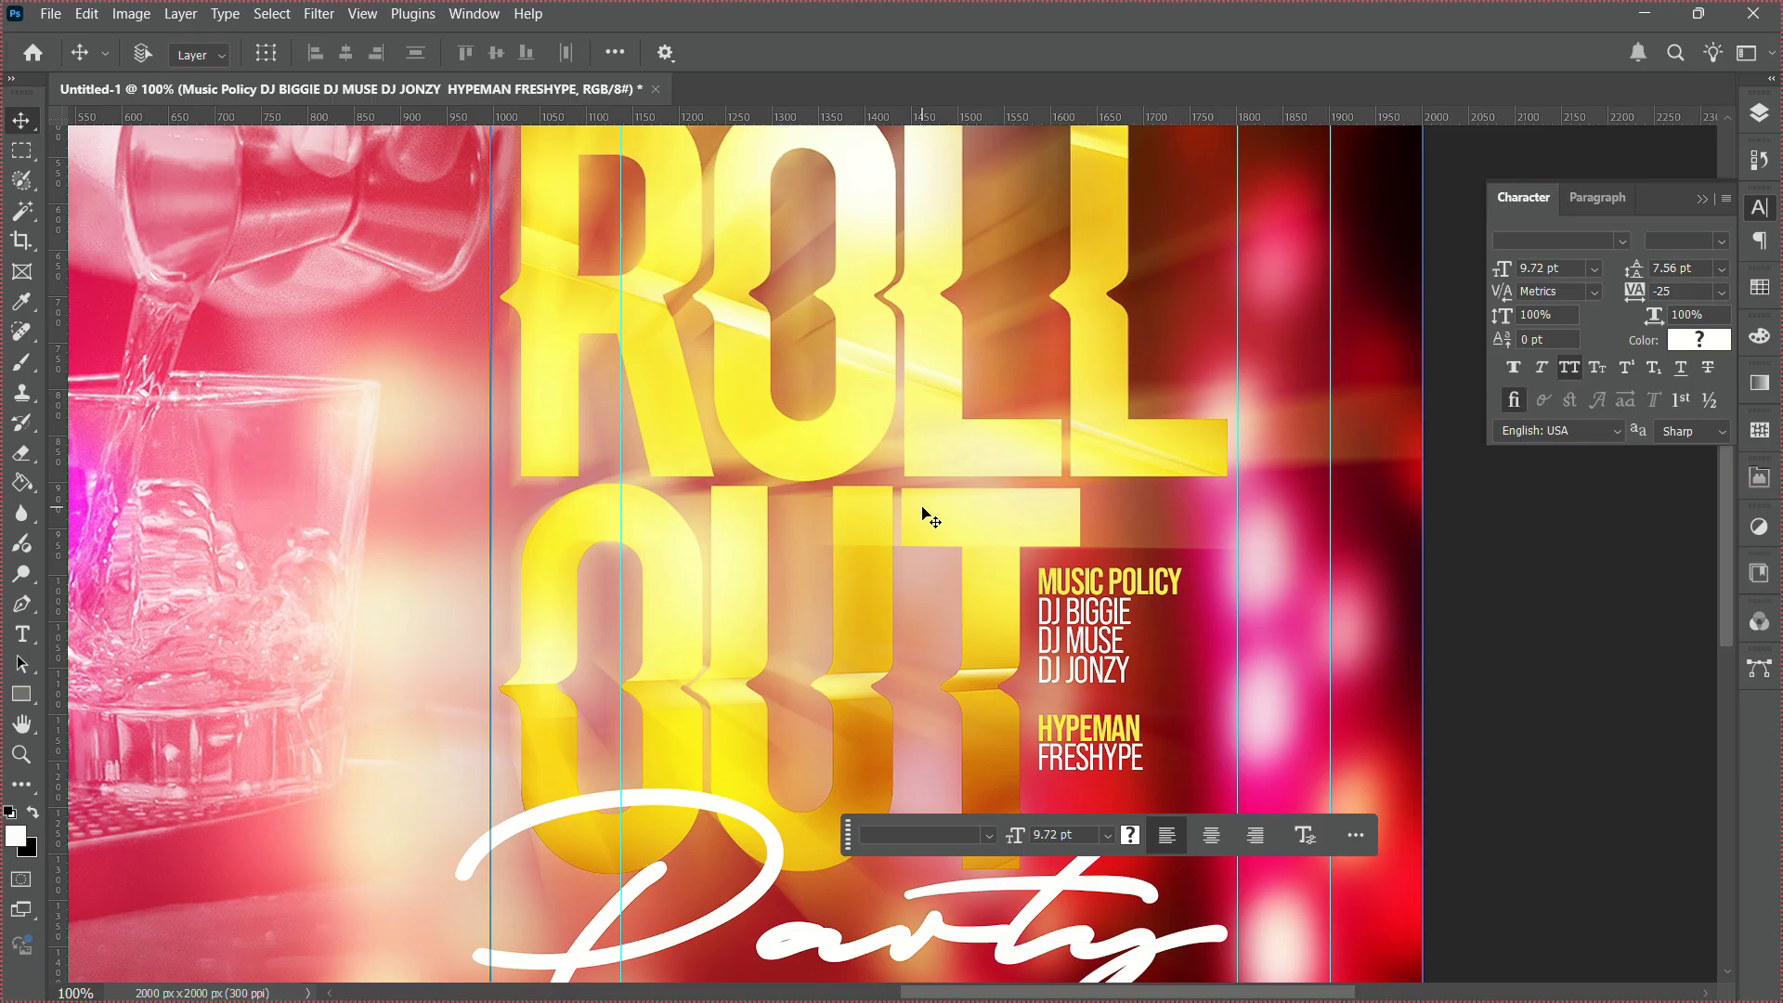
# Set the lineup text's leading to 8 pt and shift the block slightly down and right.
pyautogui.click(1723, 268)
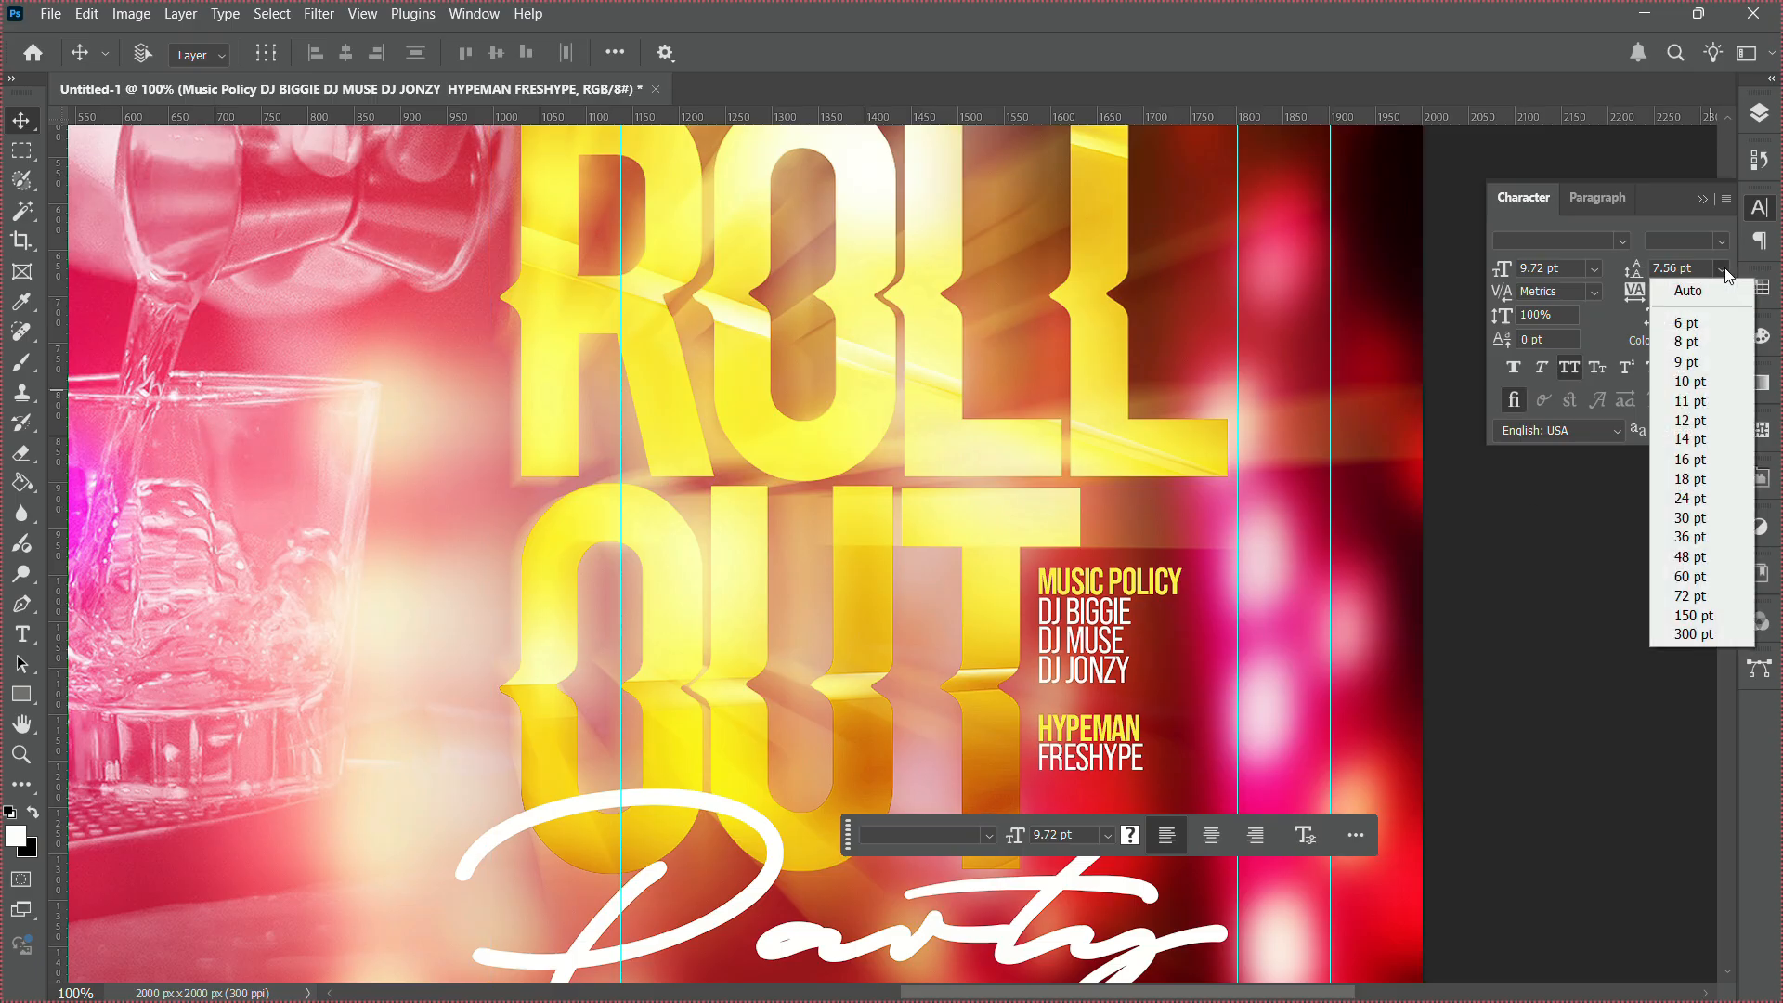
pyautogui.click(1698, 343)
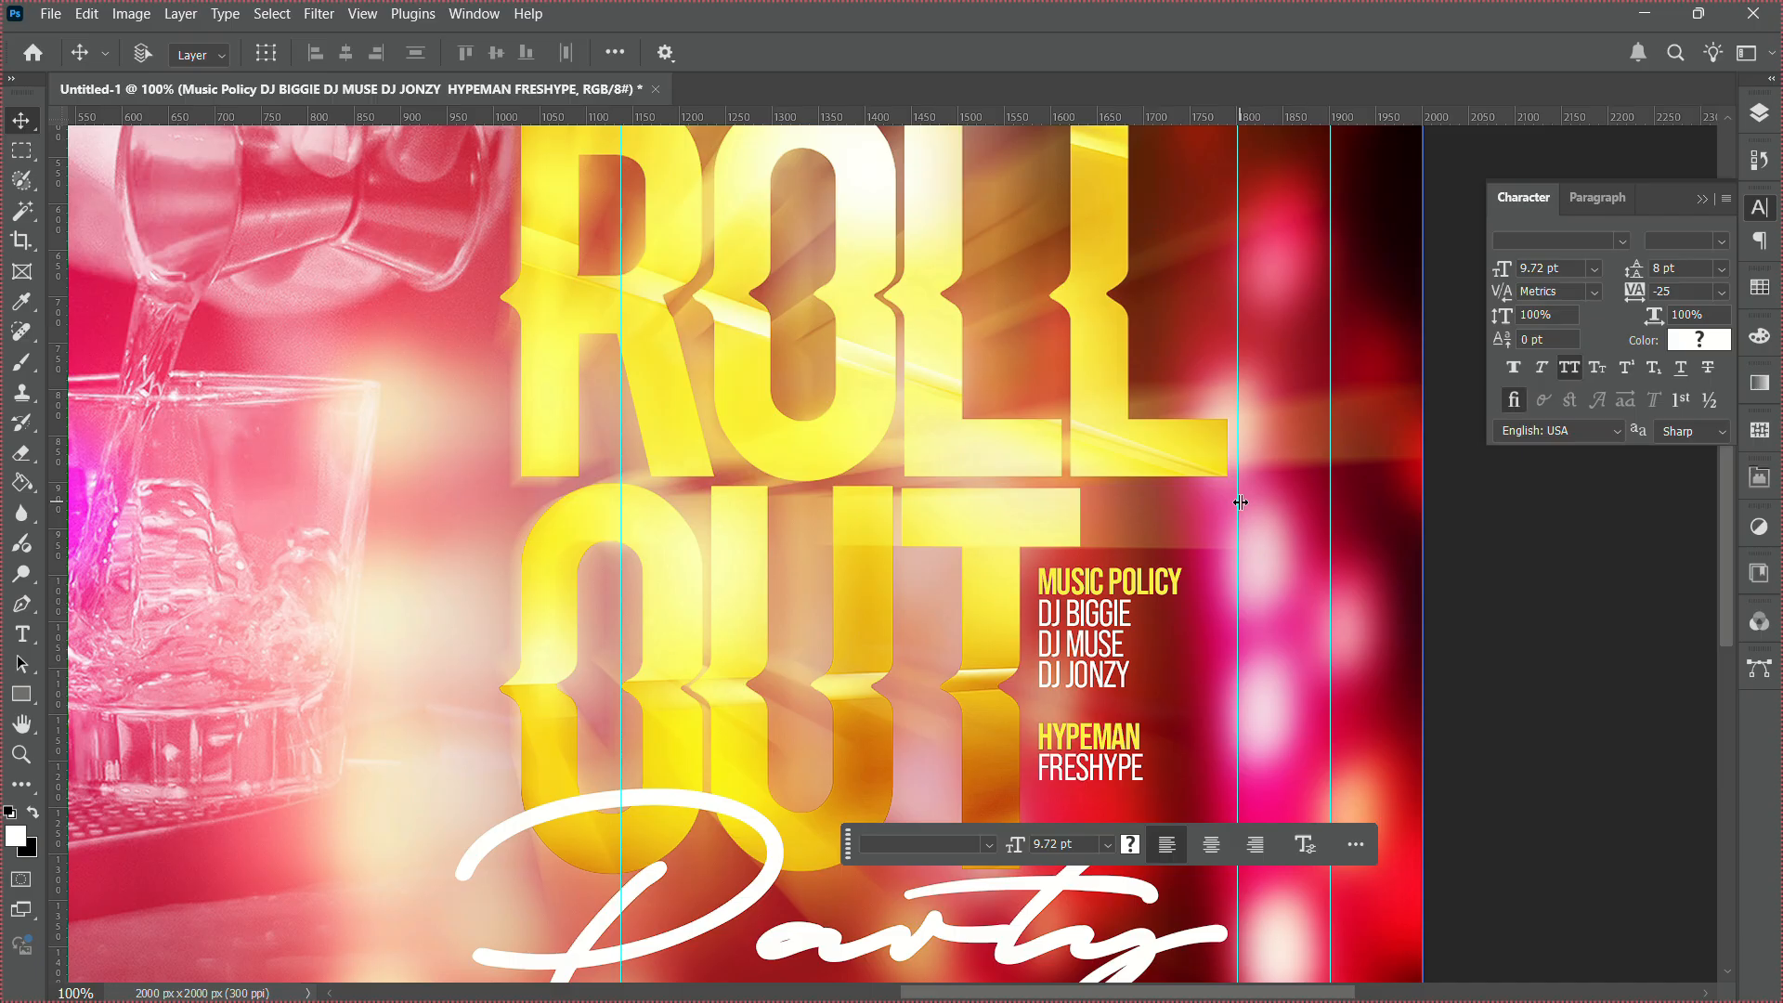
pyautogui.click(1068, 636)
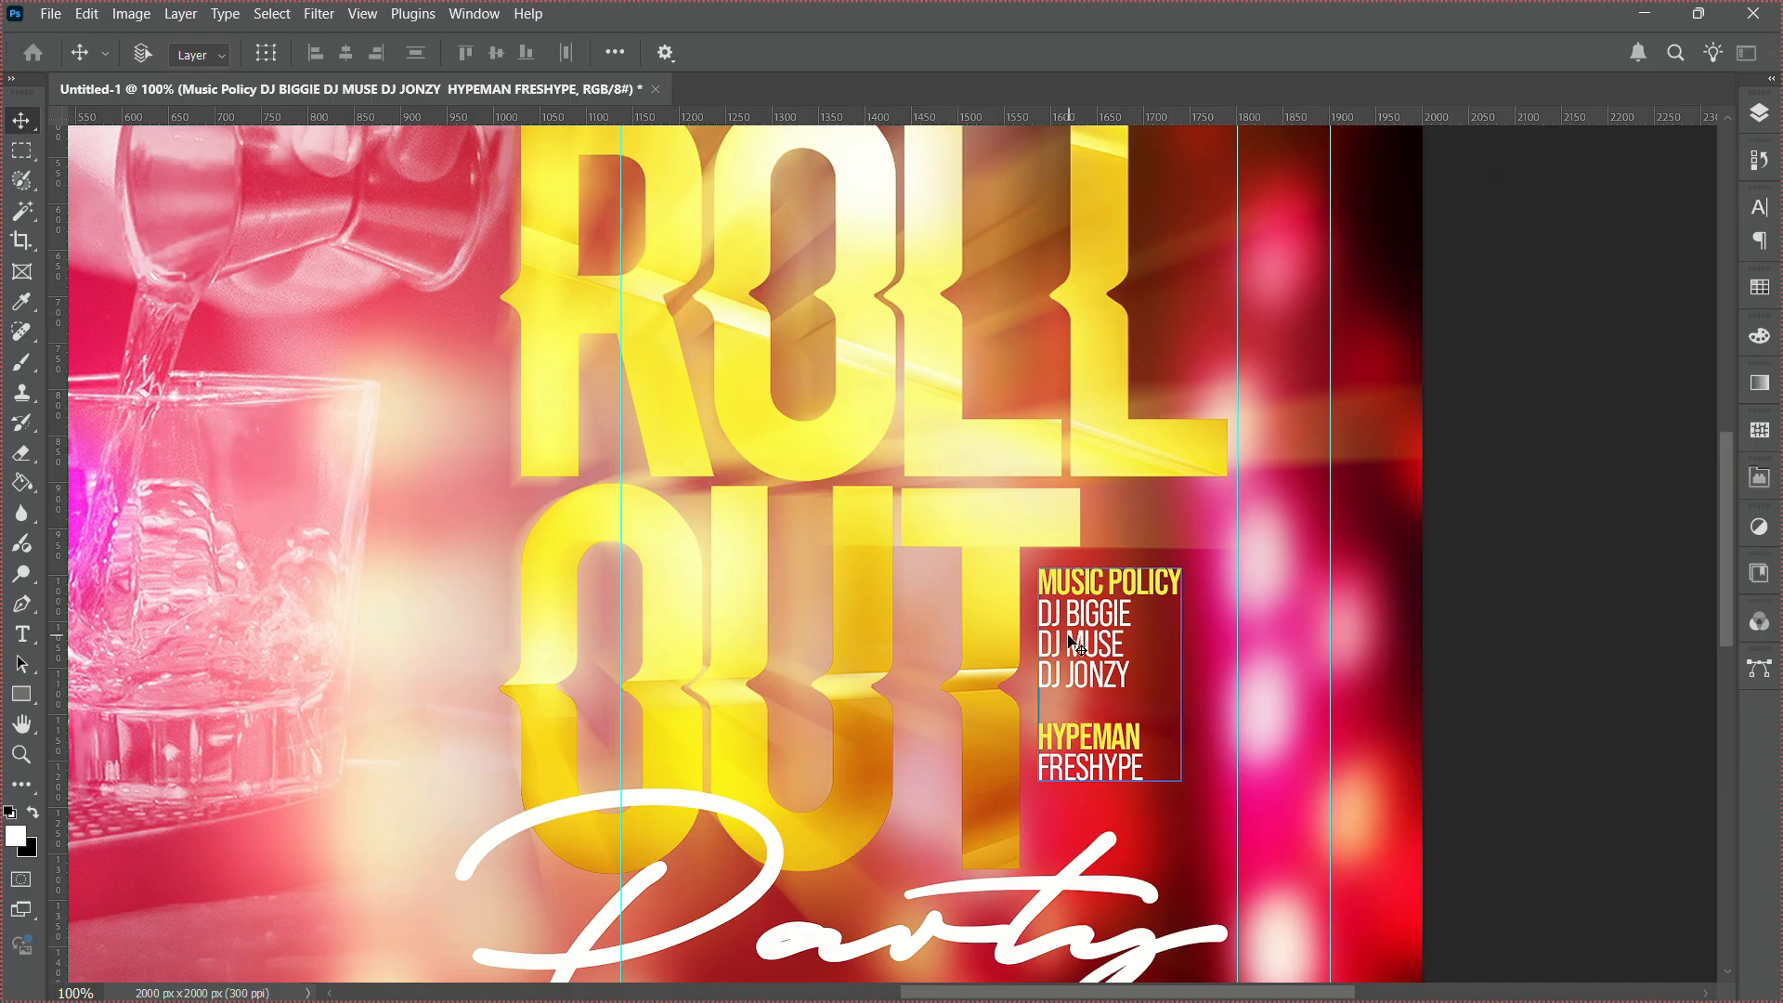
pyautogui.moveTo(1069, 638); pyautogui.dragTo(1079, 642)
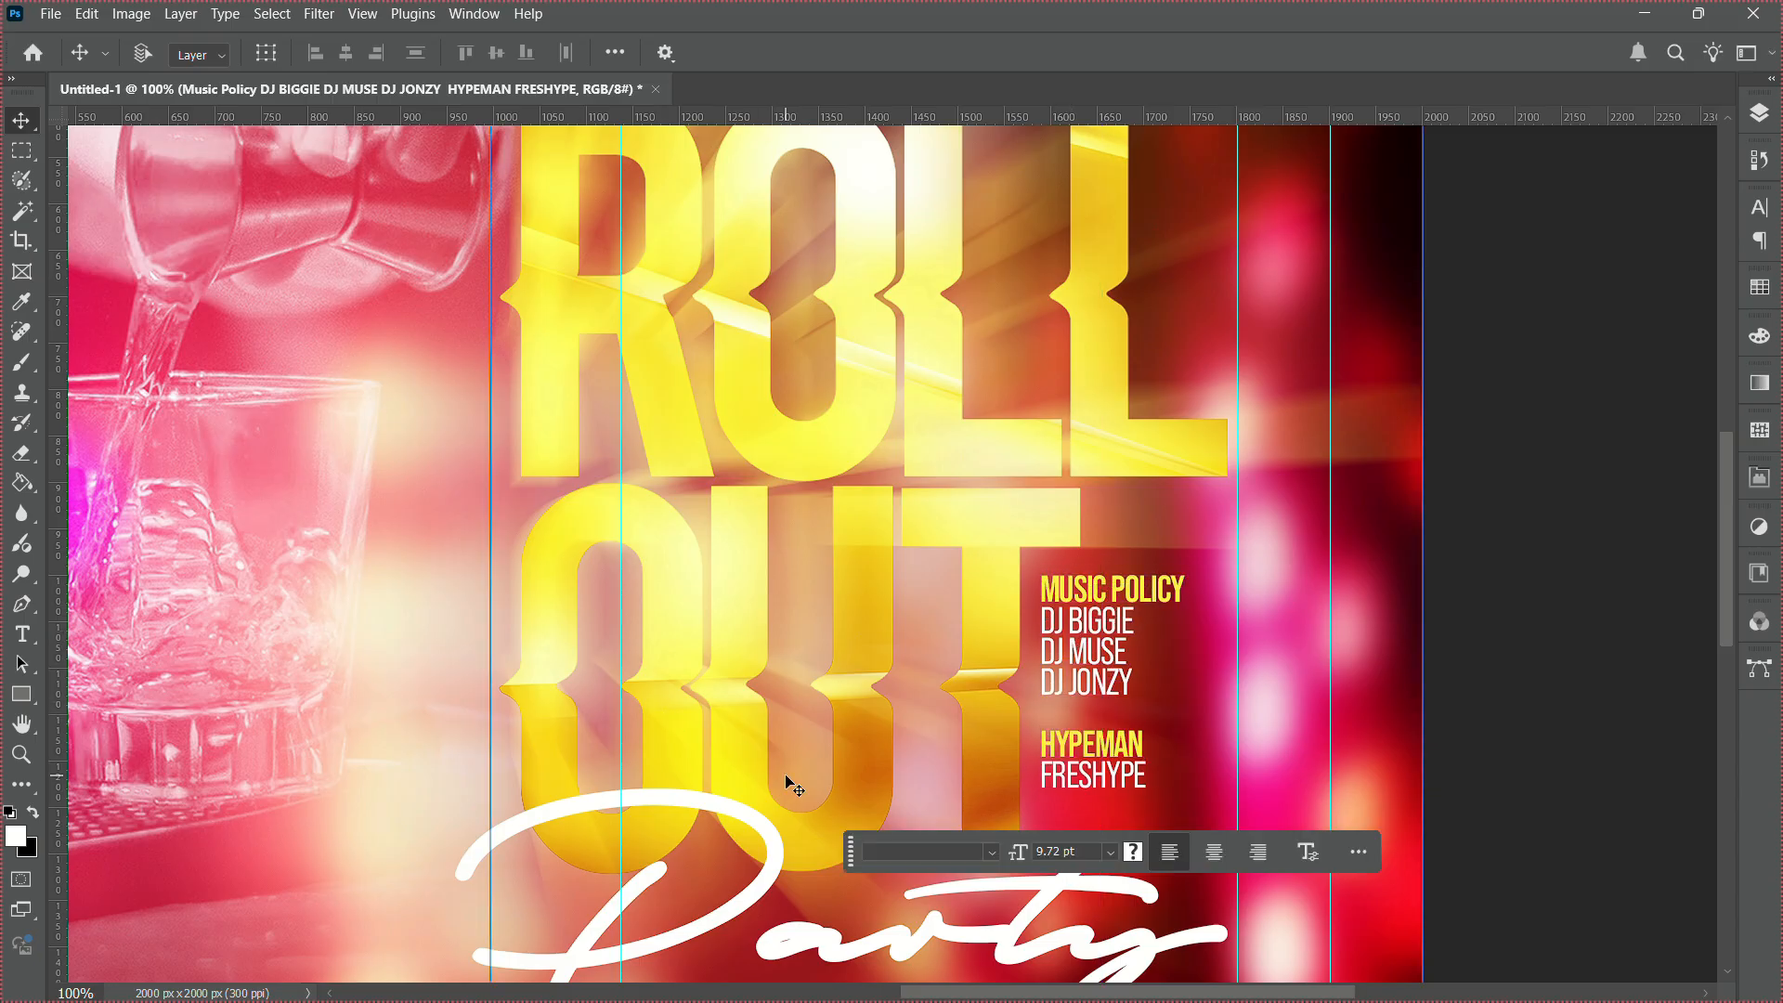
# Scale the lineup text to about 106% and nudge it slightly right, away from the T of "OUT".
pyautogui.hotkey('ctrl', 't')
pyautogui.moveTo(1113, 795); pyautogui.dragTo(1115, 816)
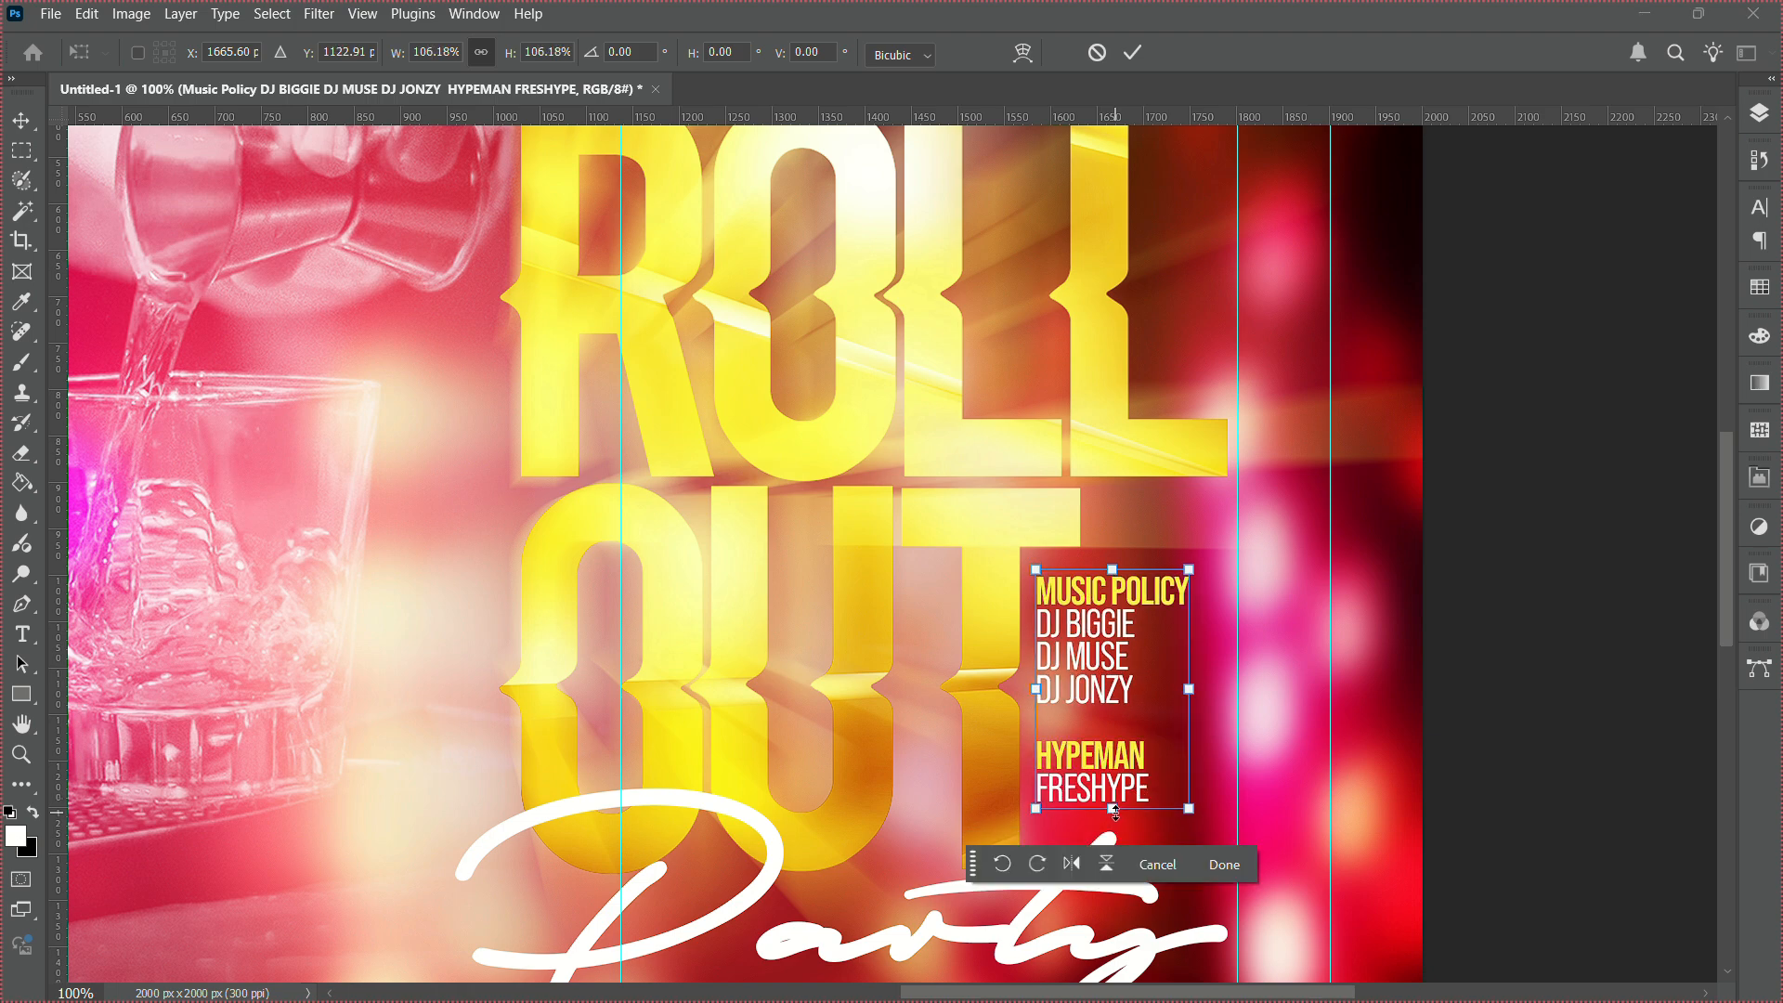
pyautogui.press('Return')
pyautogui.press('Right')
pyautogui.press('Right')
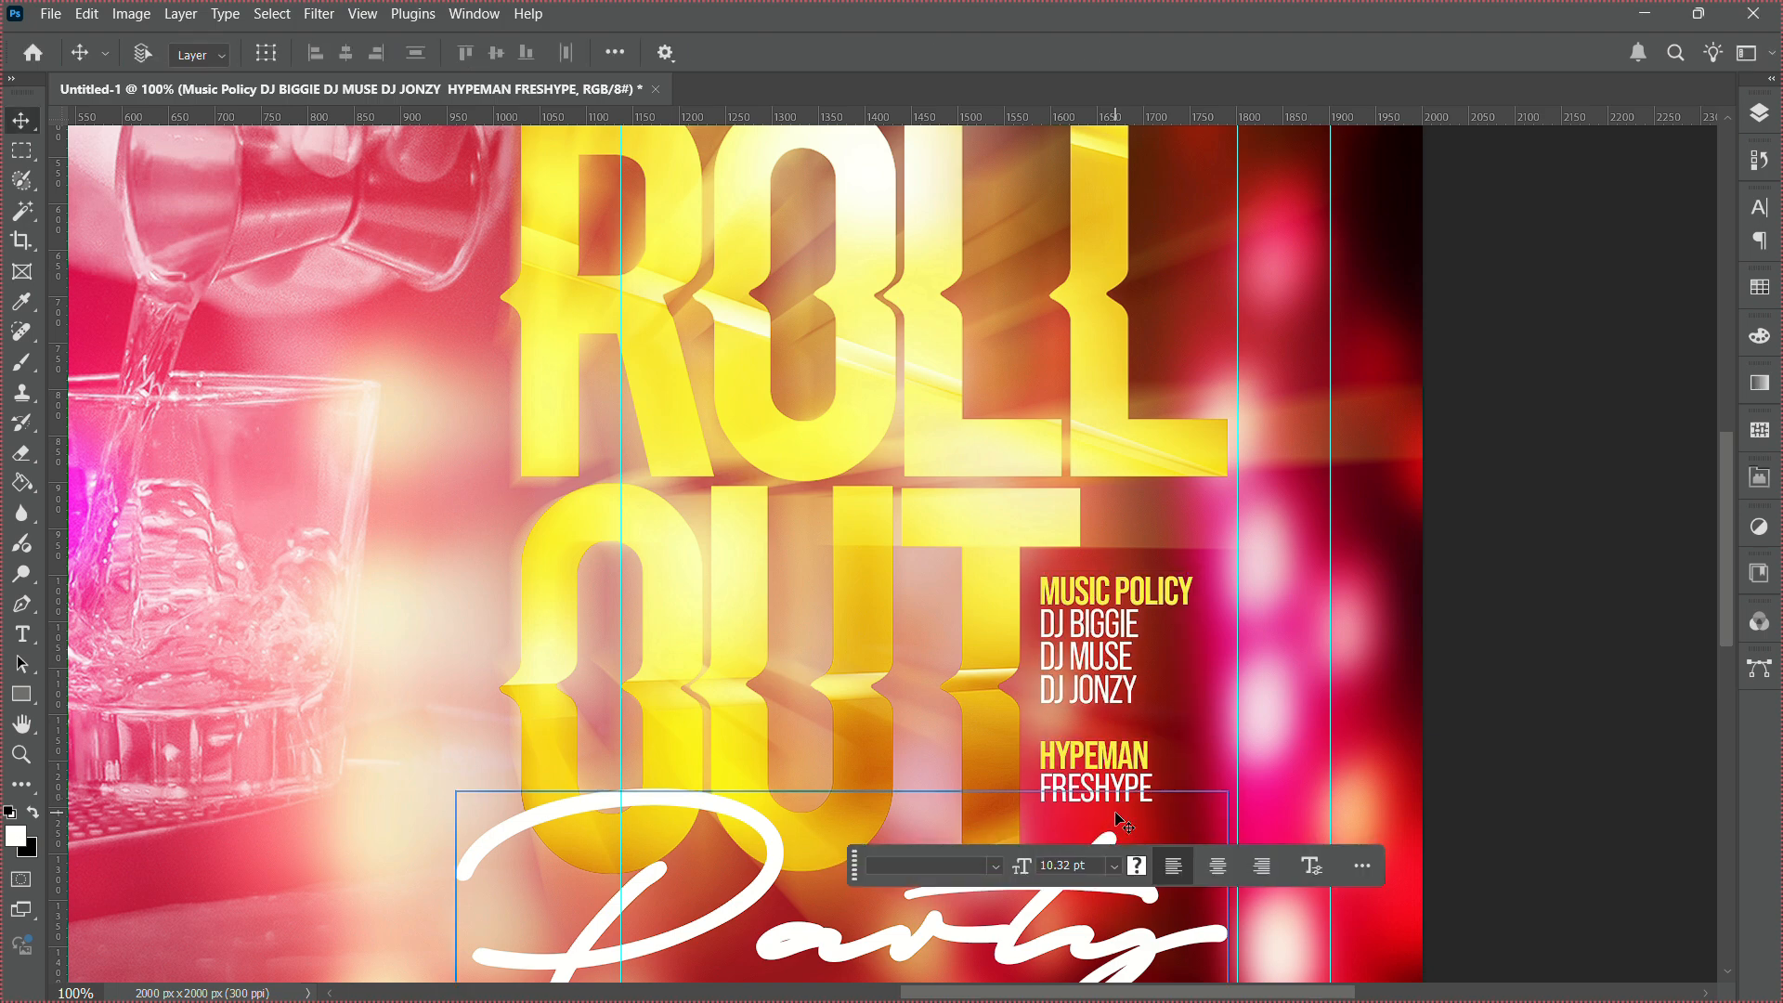
# Enlarge the bartender photo slightly and reposition it up and to the left, clear of the title lettering.
pyautogui.click(22, 754)
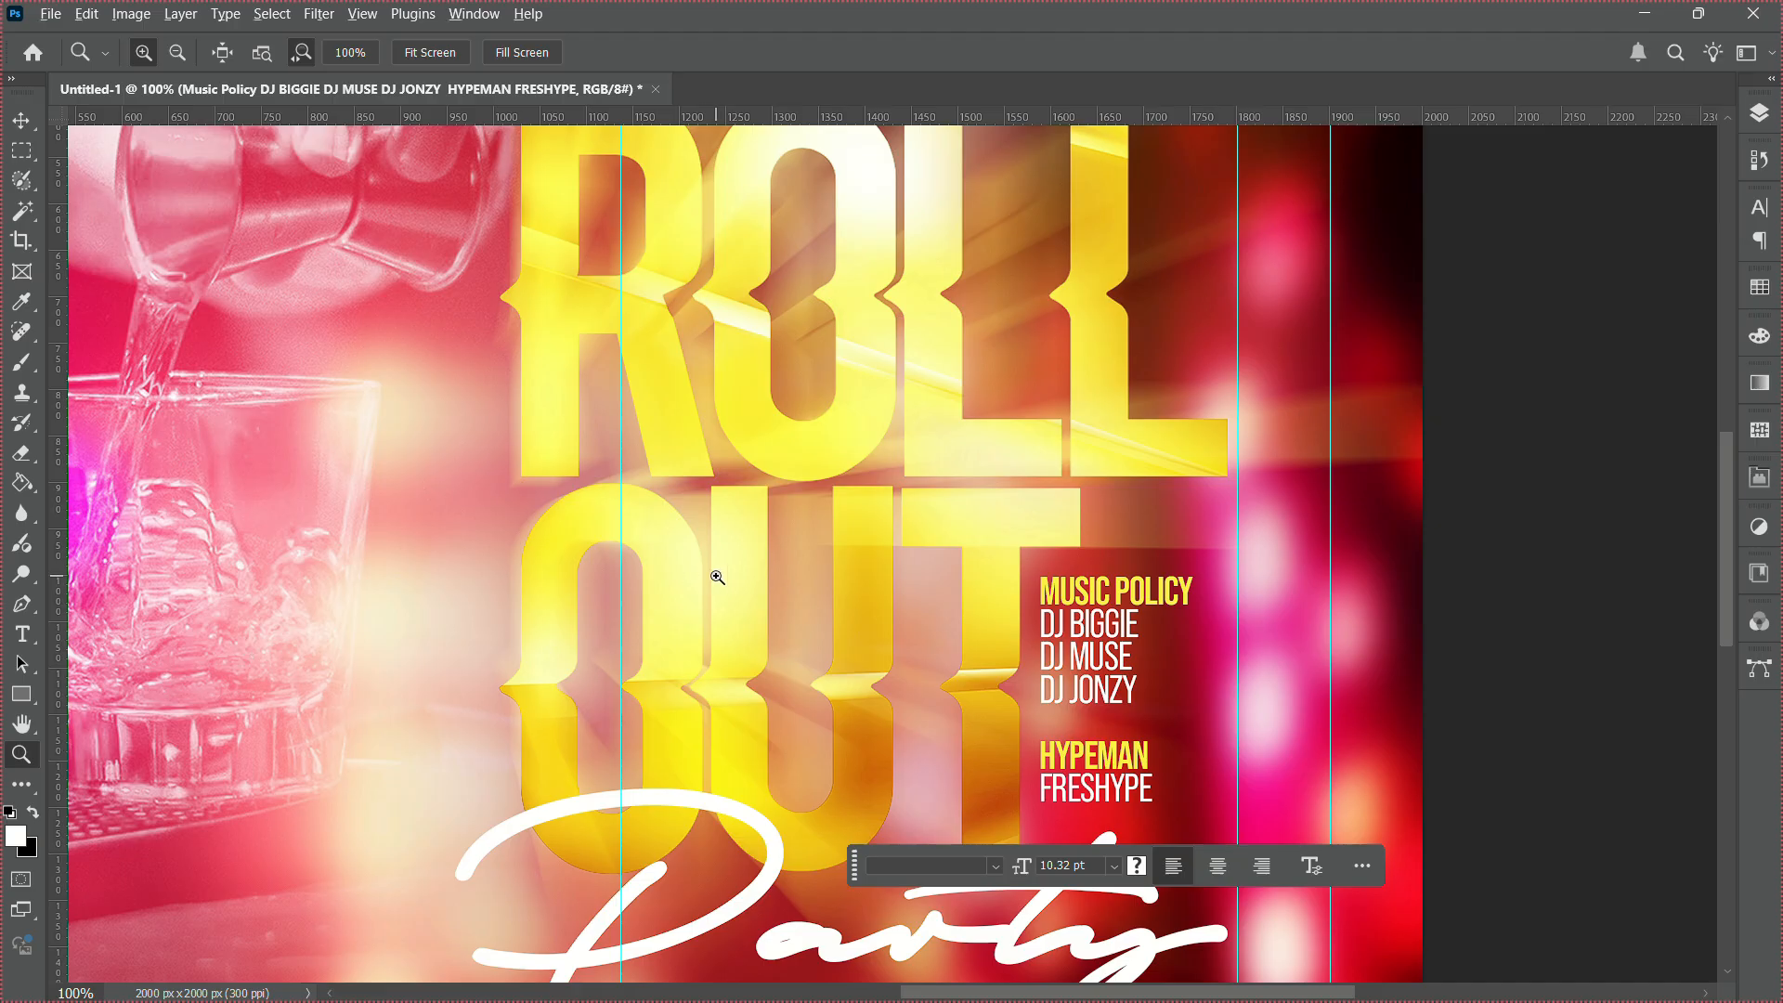
pyautogui.scroll(-3, 717, 577)
pyautogui.press('v')
pyautogui.keyDown('ctrl'); pyautogui.click(850, 418); pyautogui.keyUp('ctrl')
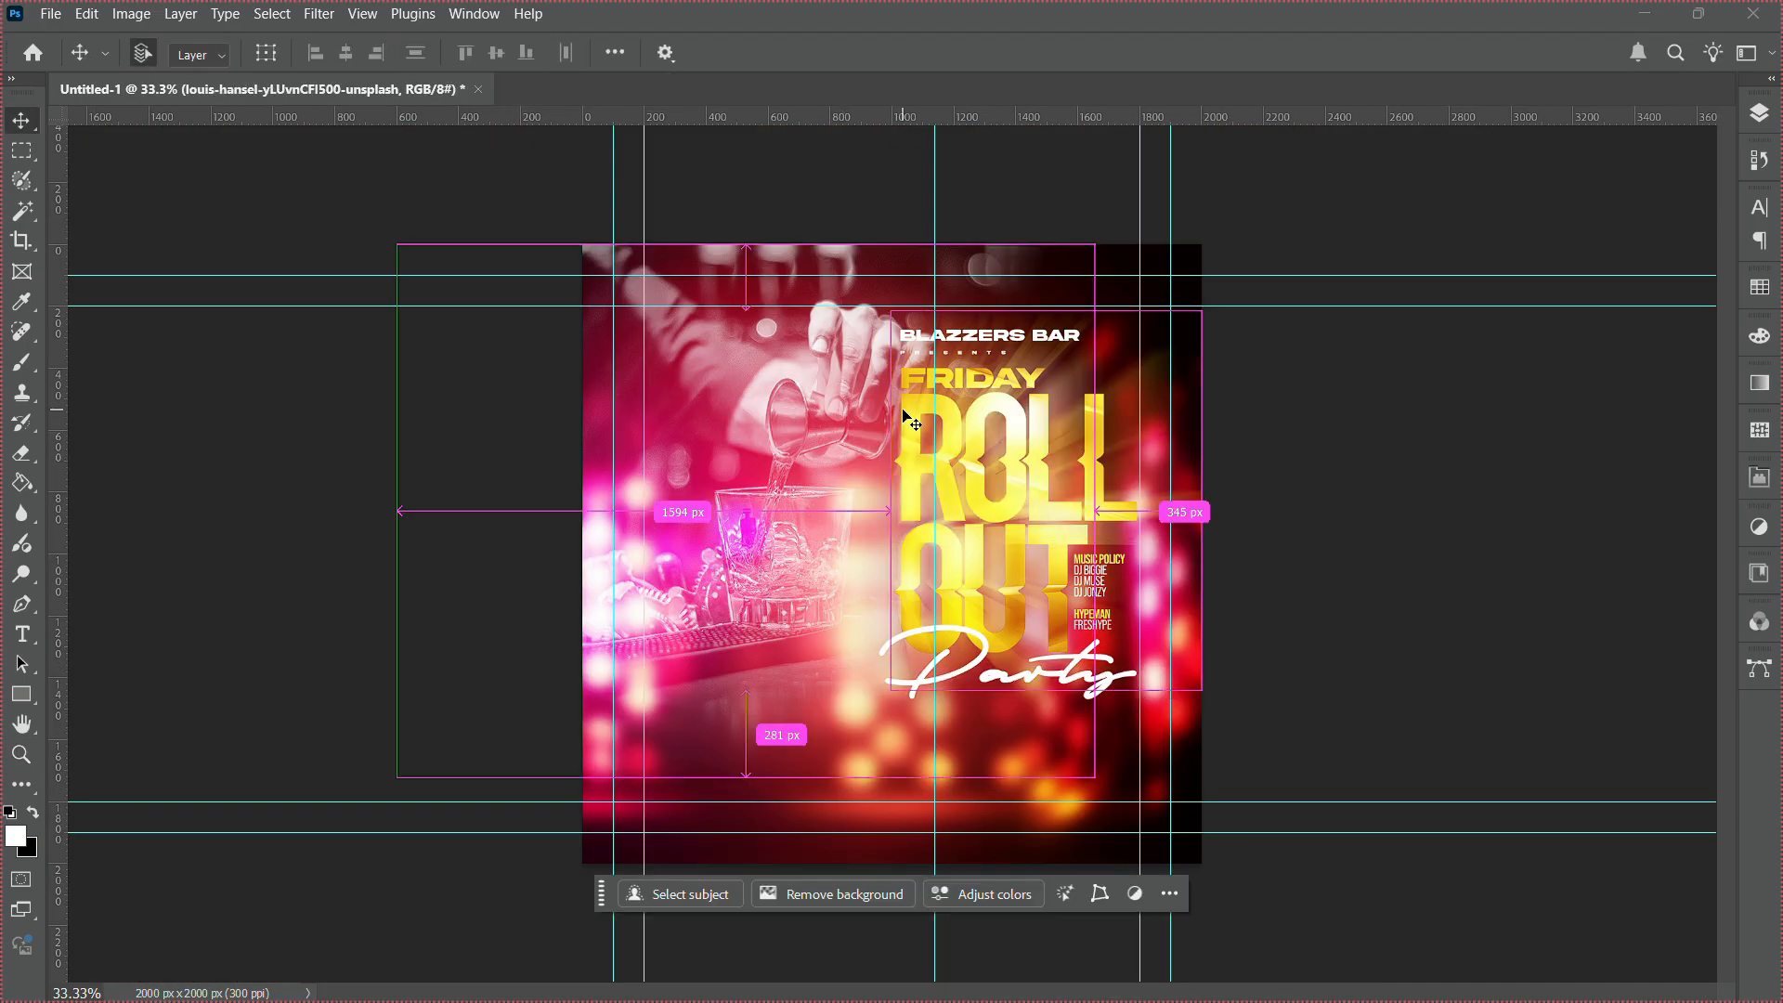
pyautogui.hotkey('ctrl', 't')
pyautogui.moveTo(1095, 514); pyautogui.dragTo(1048, 524)
pyautogui.moveTo(866, 510); pyautogui.dragTo(895, 446)
pyautogui.press('Return')
pyautogui.hotkey('ctrl', 't')
pyautogui.moveTo(756, 691); pyautogui.dragTo(756, 768)
pyautogui.press('Return')
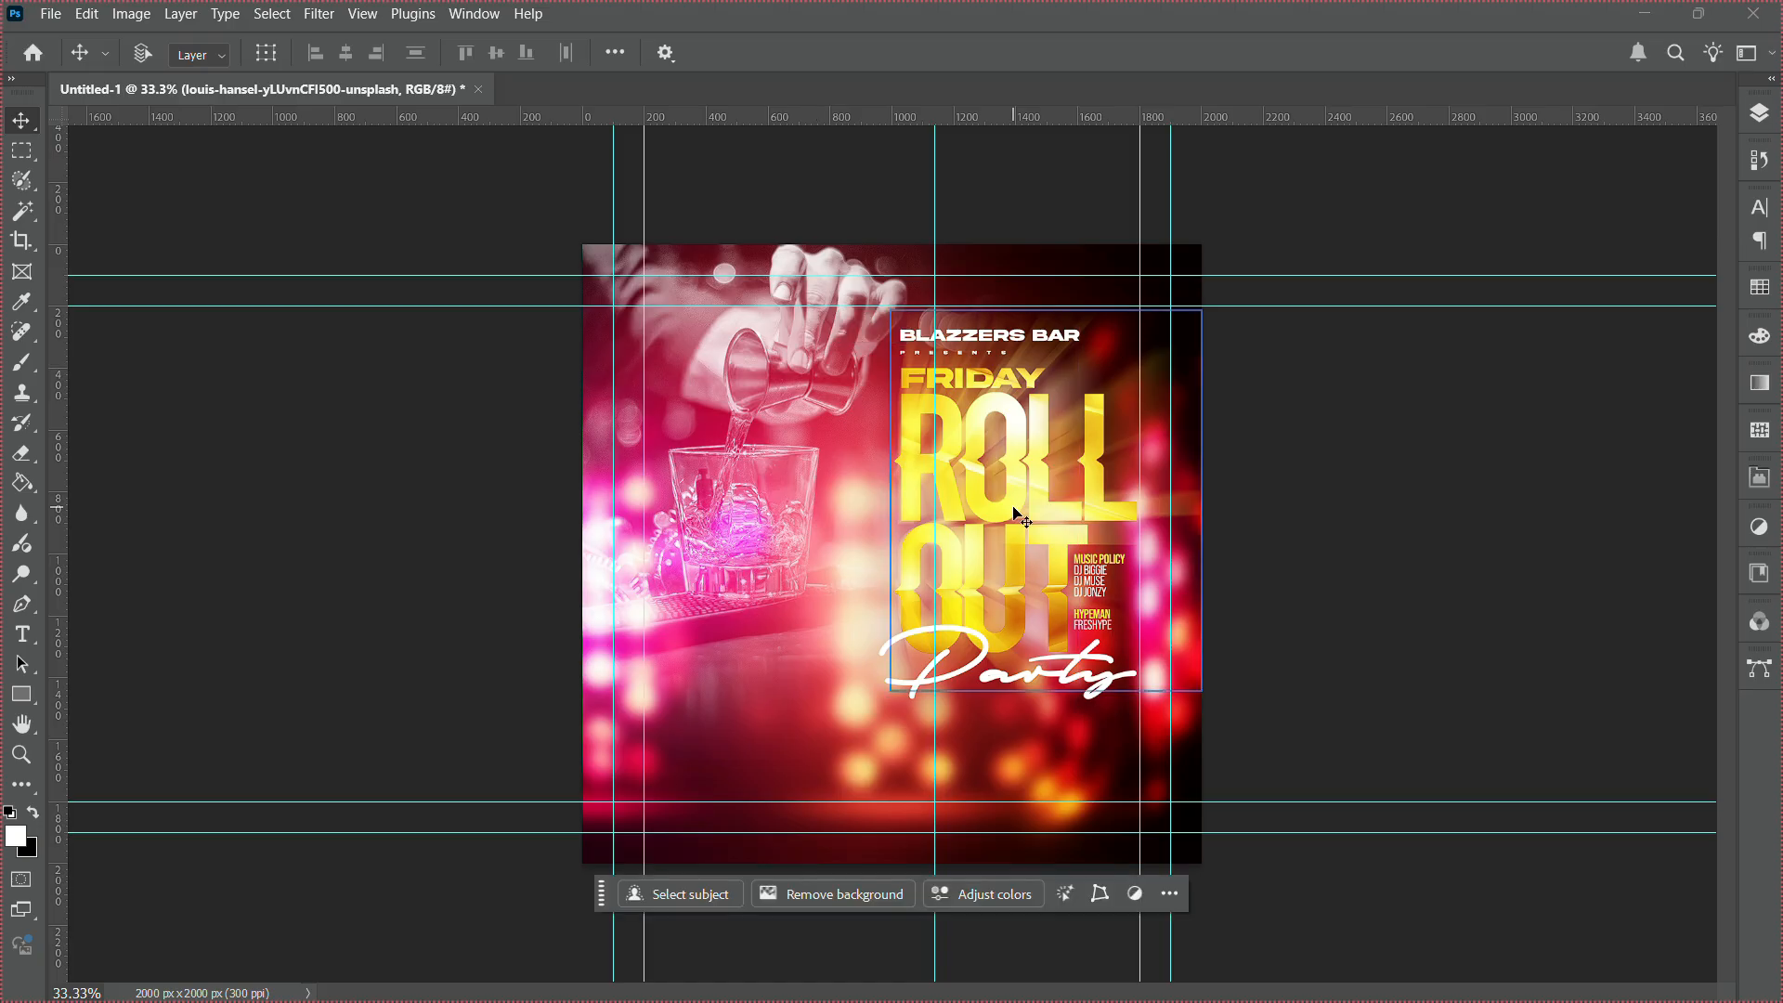
# Move the lineup, Party, theme copy and theme layers and the NAME group together slightly down and left.
pyautogui.click(1760, 113)
pyautogui.click(1537, 355)
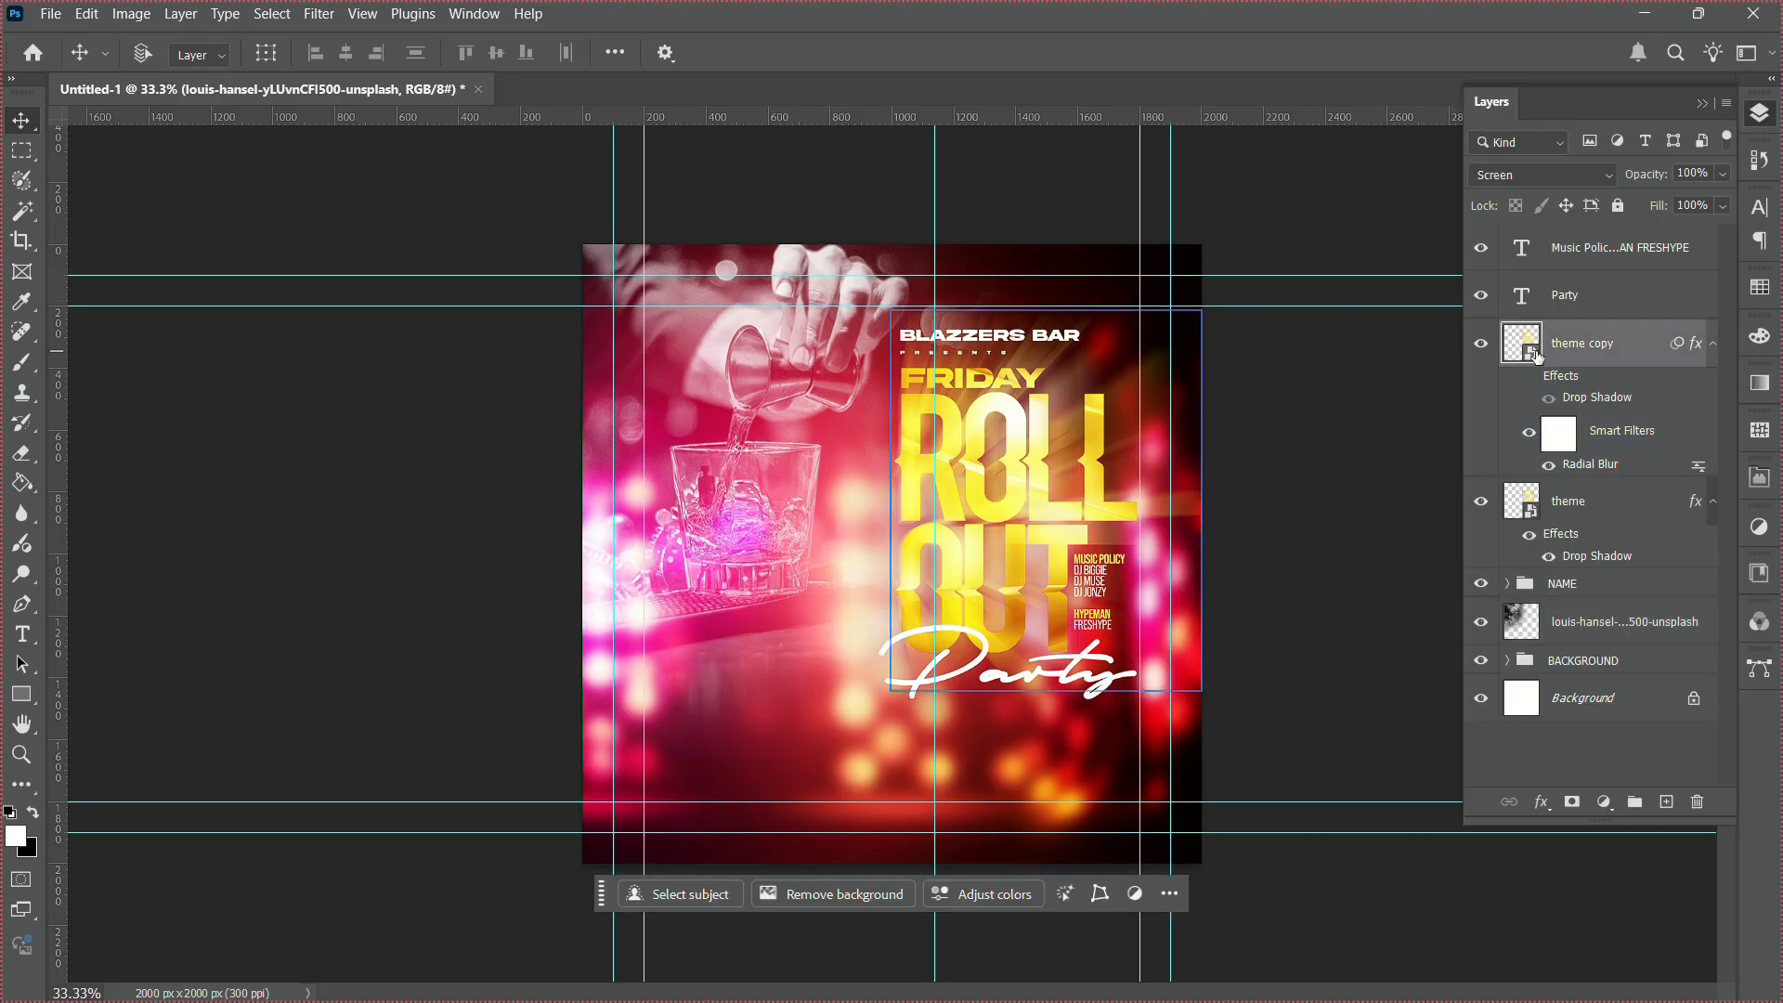
pyautogui.click(1585, 297)
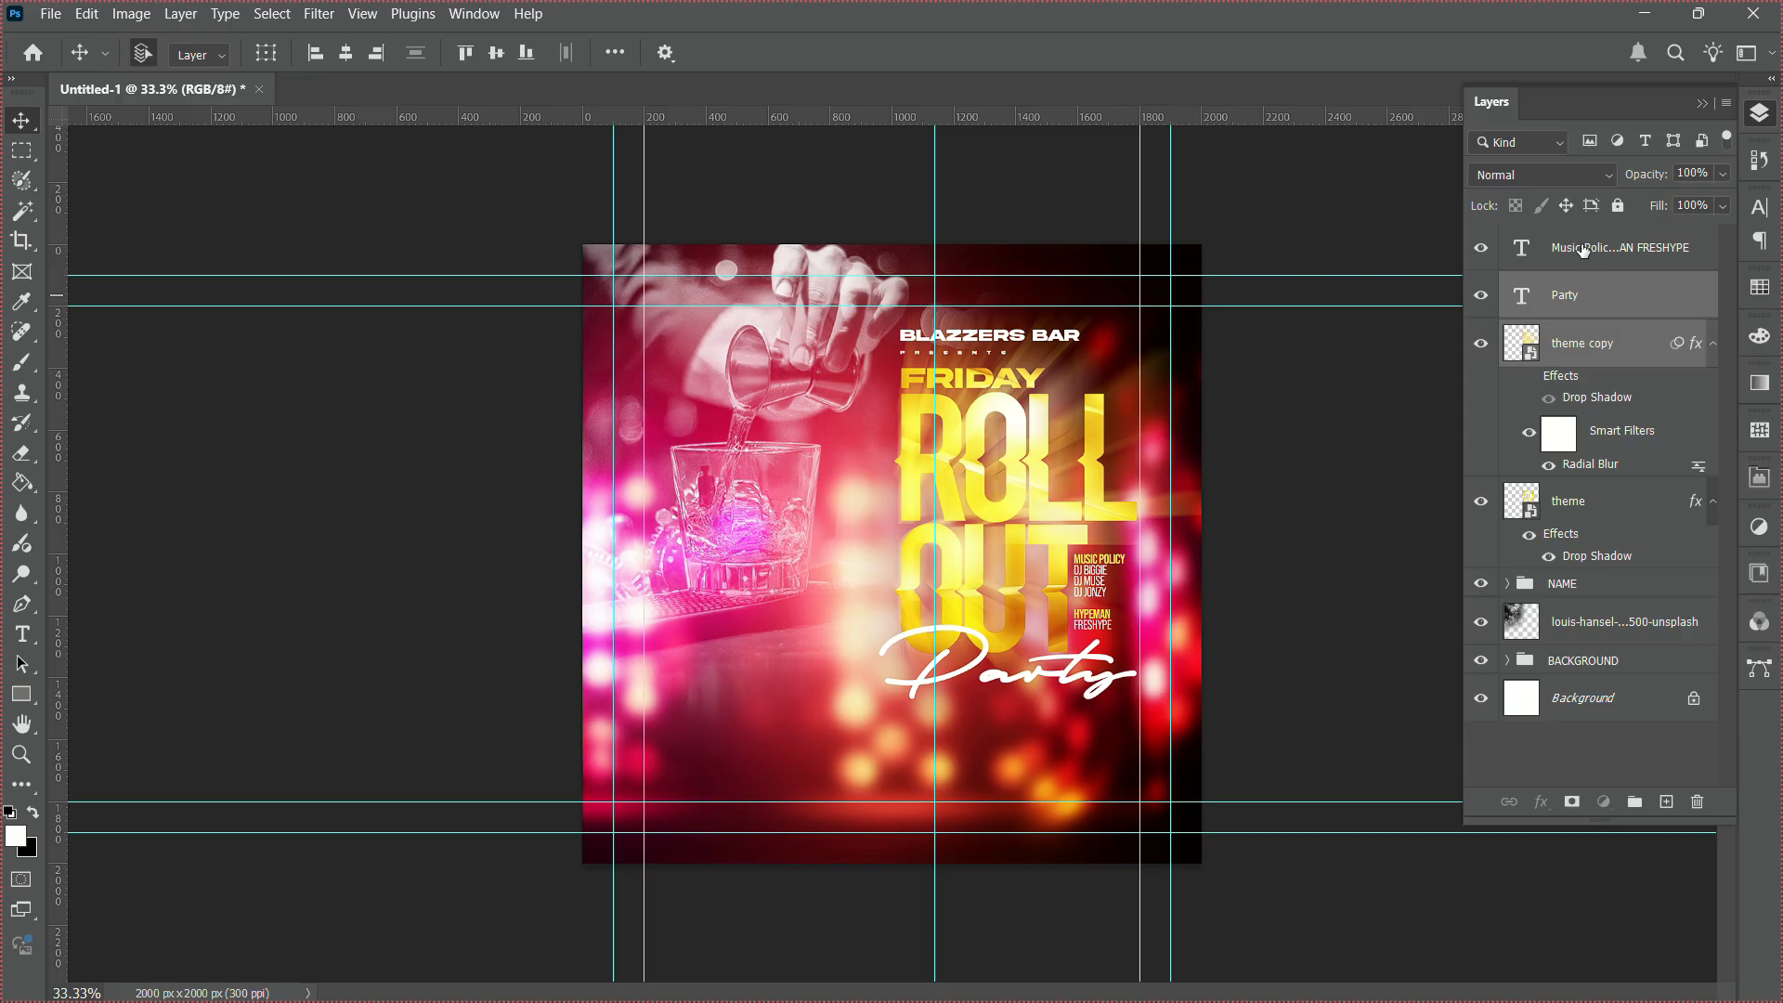
pyautogui.keyDown('shift'); pyautogui.click(1585, 247); pyautogui.keyUp('shift')
pyautogui.keyDown('shift'); pyautogui.click(1577, 503); pyautogui.keyUp('shift')
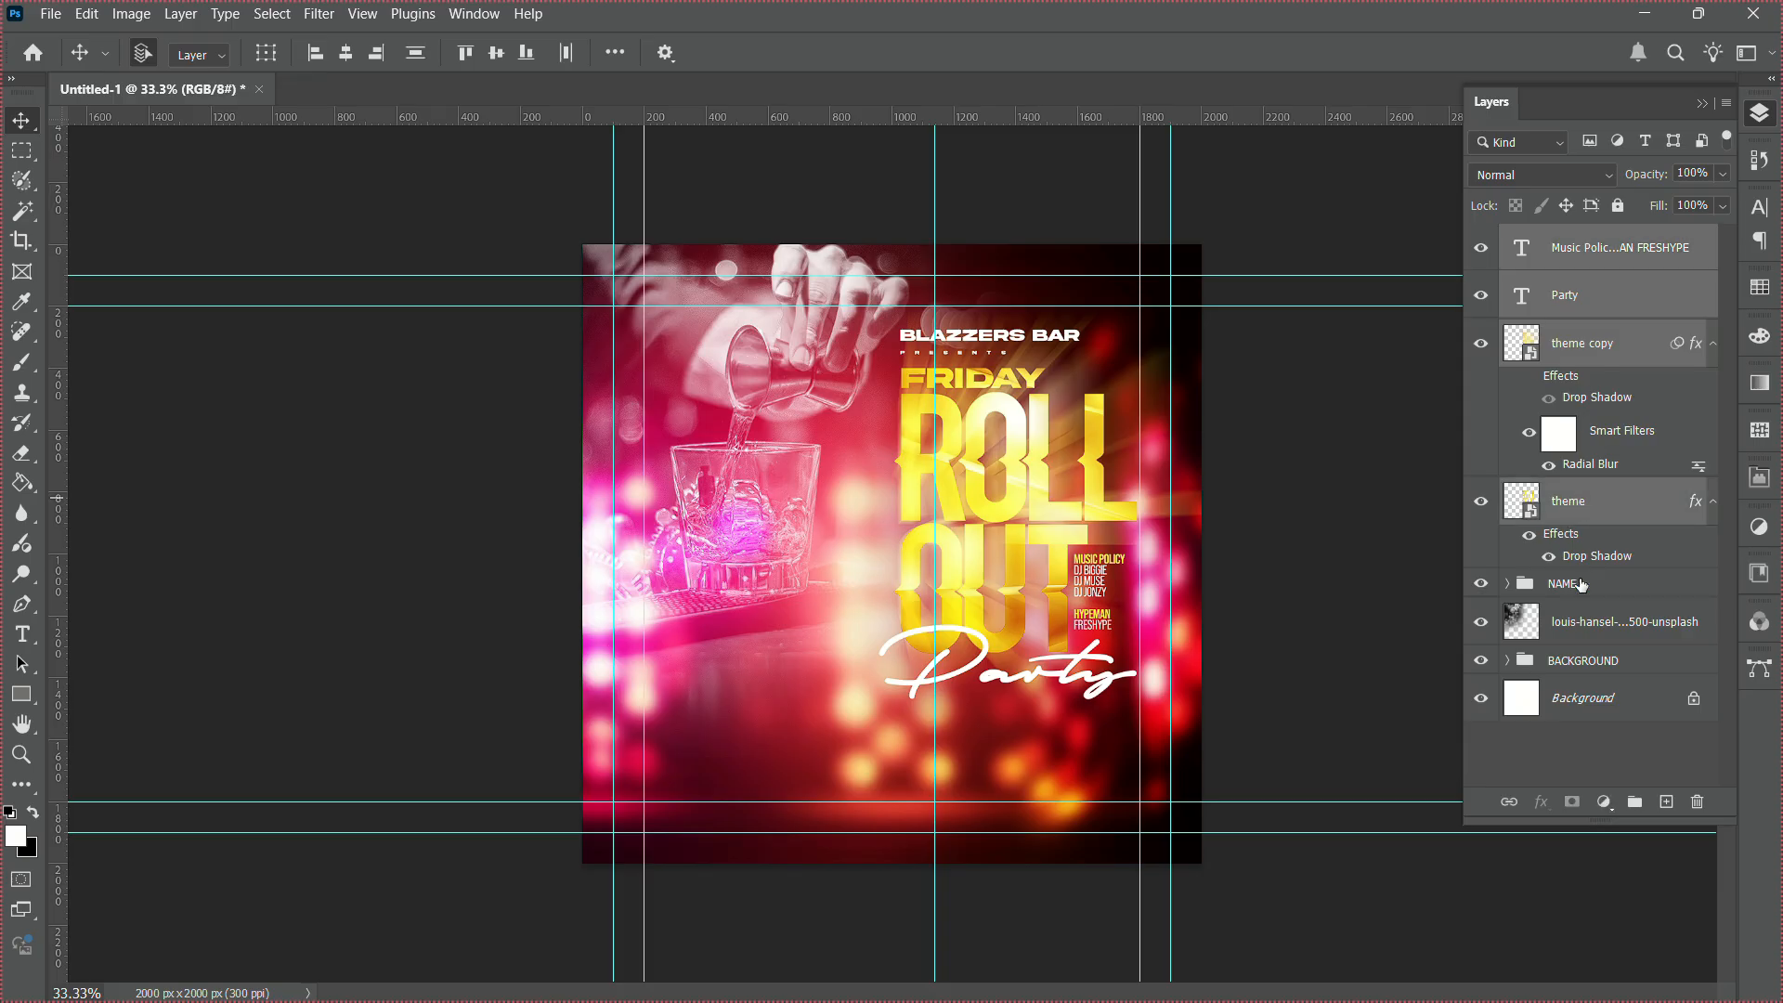
pyautogui.keyDown('shift'); pyautogui.click(1579, 583); pyautogui.keyUp('shift')
pyautogui.moveTo(973, 492); pyautogui.dragTo(956, 500)
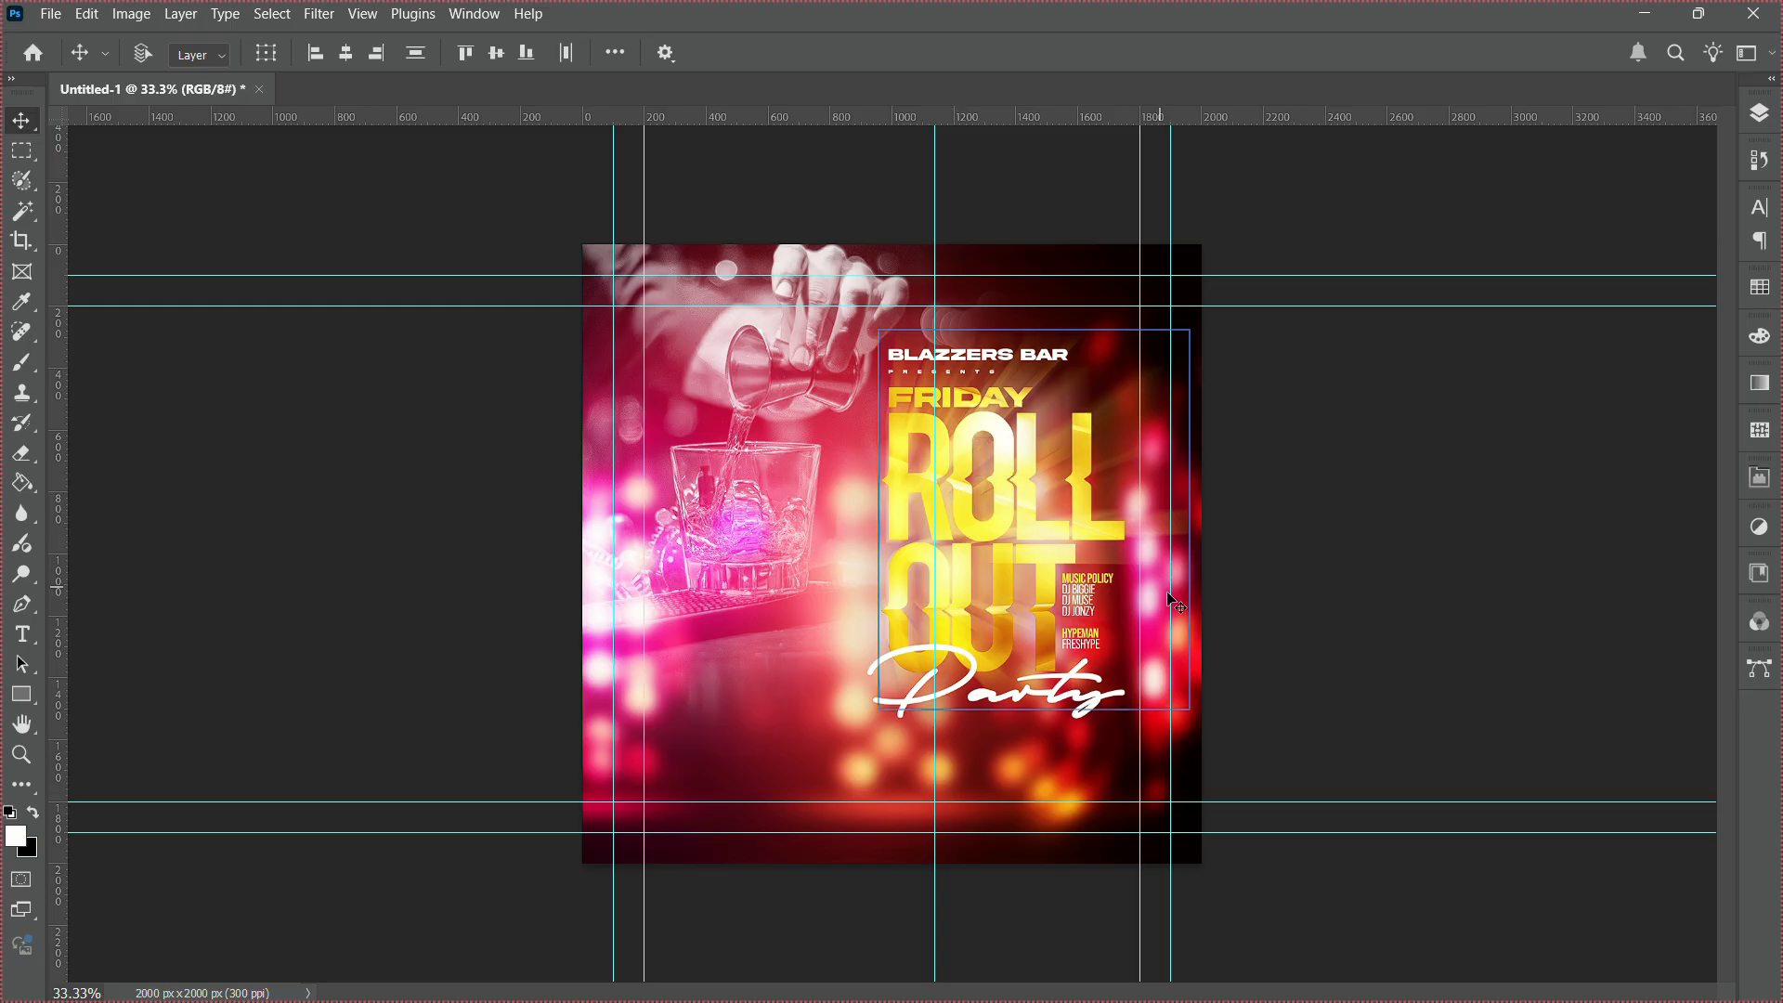
# Fine-tune the horizontal position of the selected title and lineup layers, nudging them slightly further left overall.
pyautogui.press('Left')
pyautogui.press('Left')
pyautogui.press('Left')
pyautogui.press('Left')
pyautogui.press('Left')
pyautogui.press('Left')
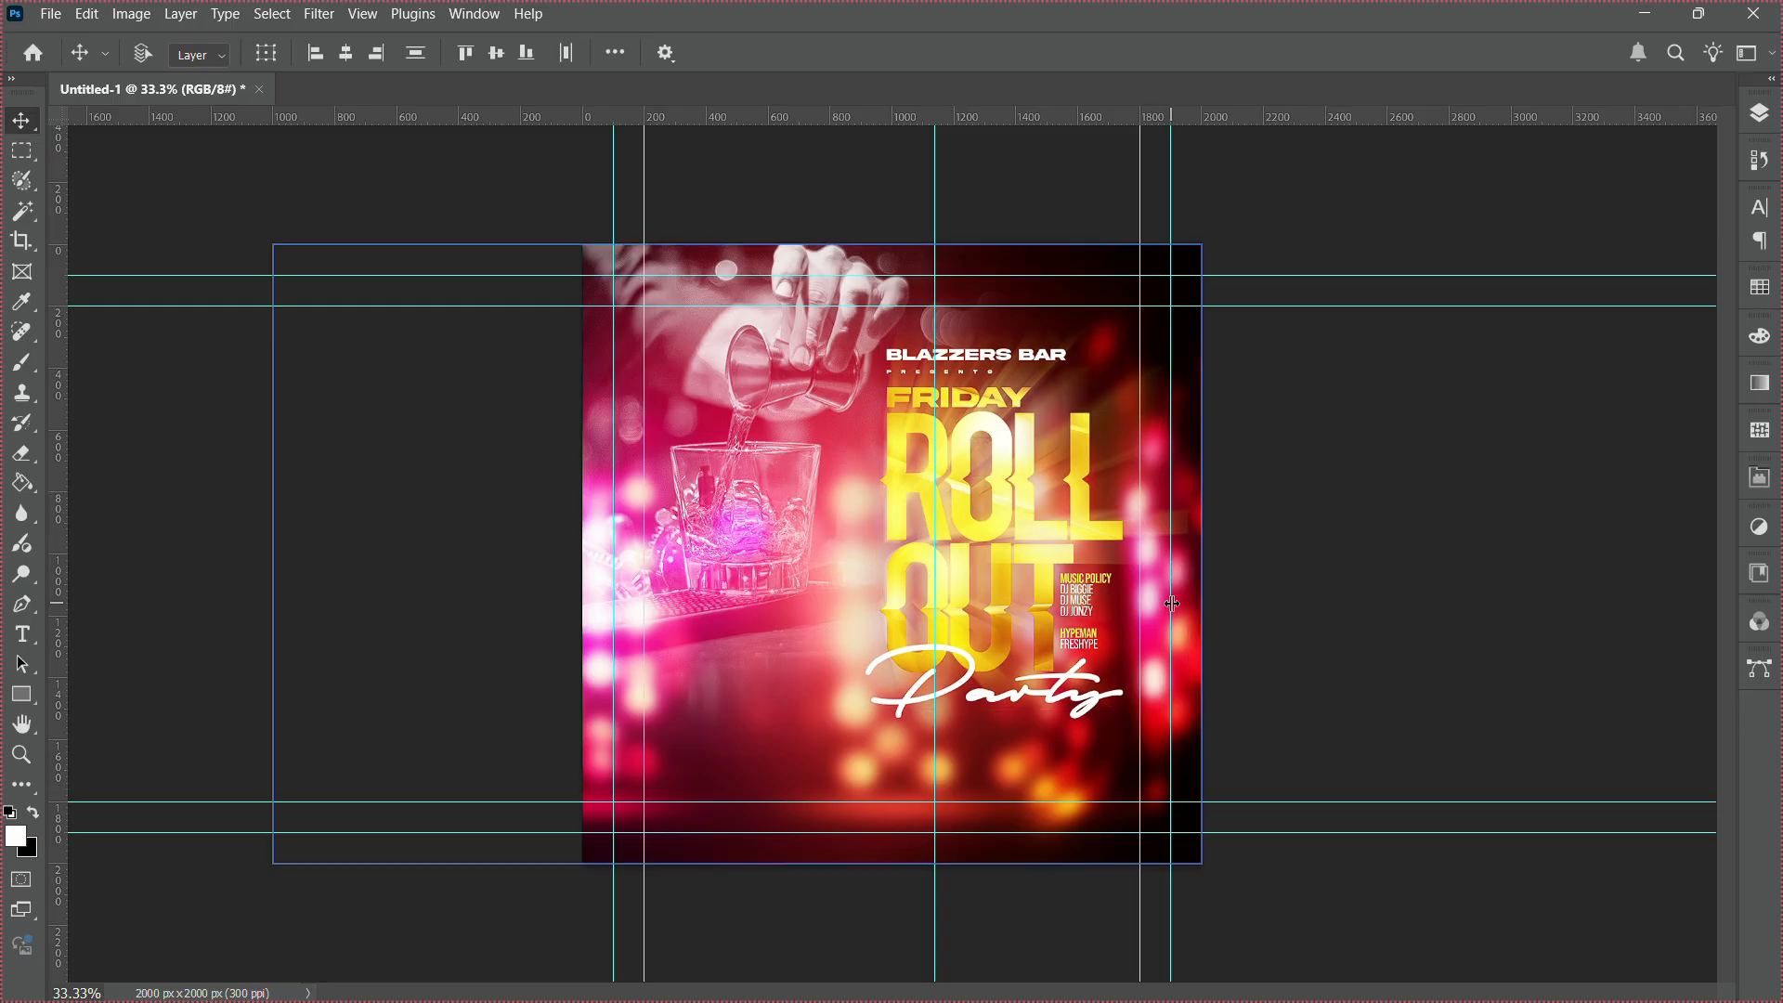
pyautogui.press('Right')
pyautogui.press('Right')
pyautogui.press('Right')
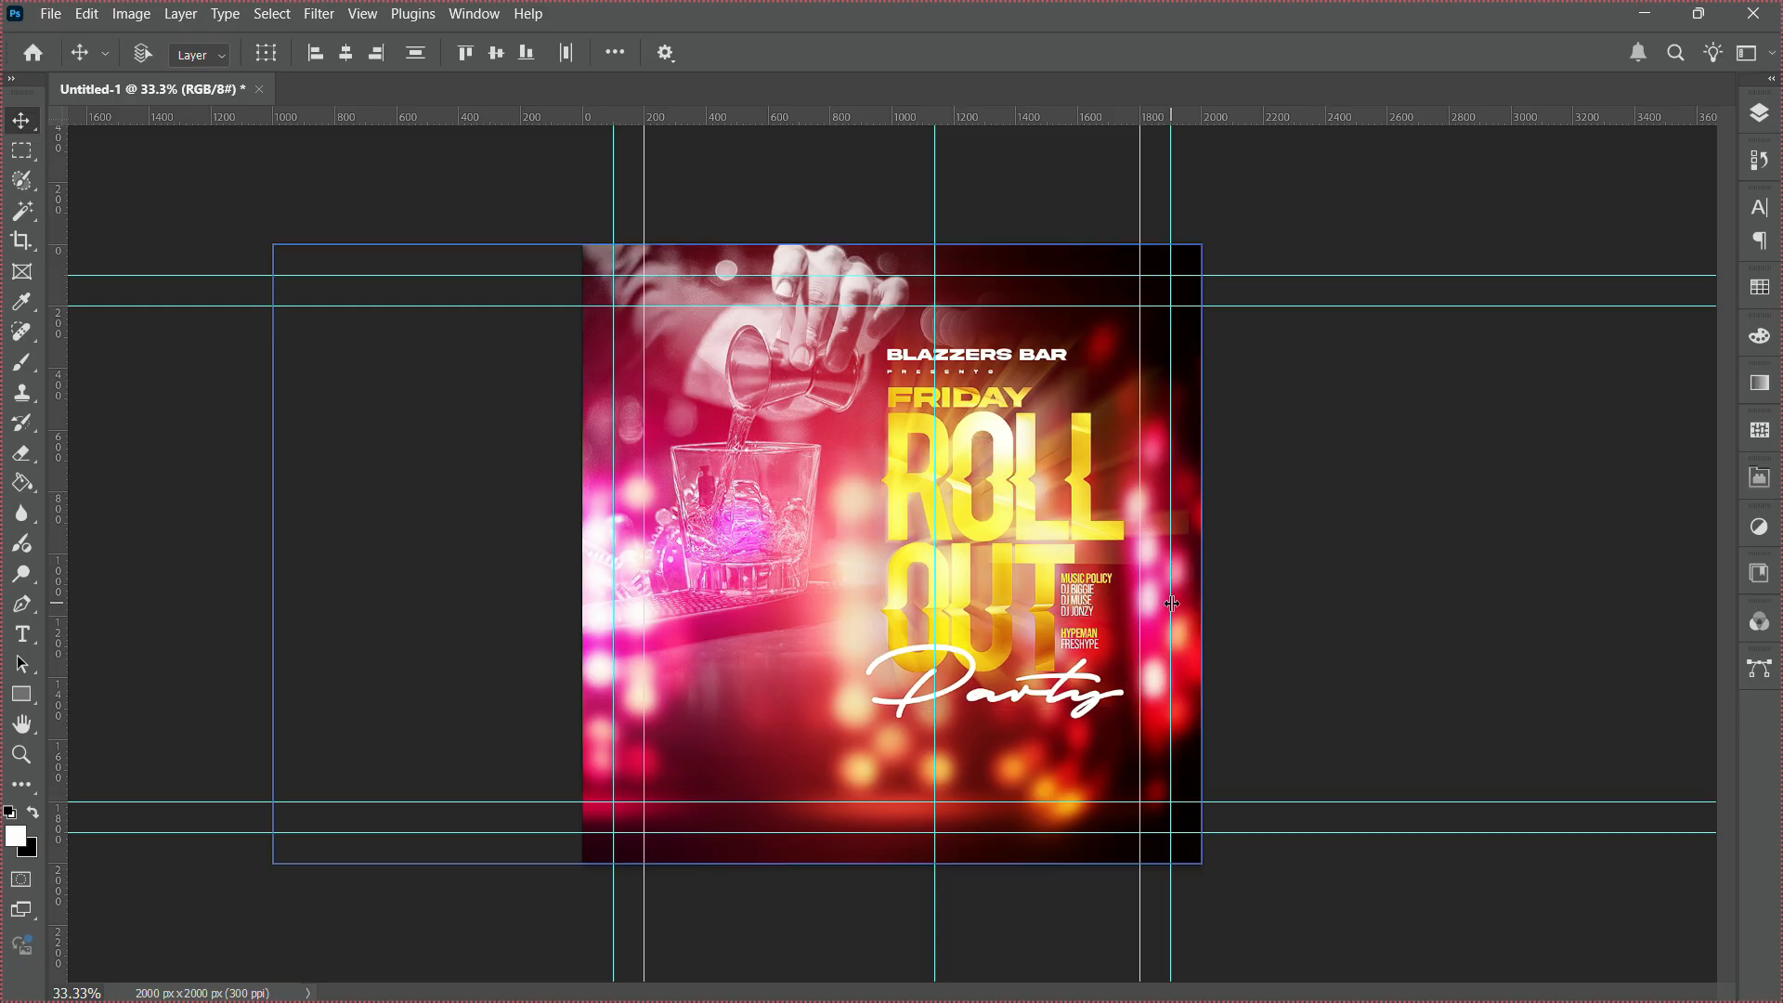
# Add a point text block reading SAT, 22ND, JUNE and 8PM on separate lines beside the word ROLL.
pyautogui.click(21, 754)
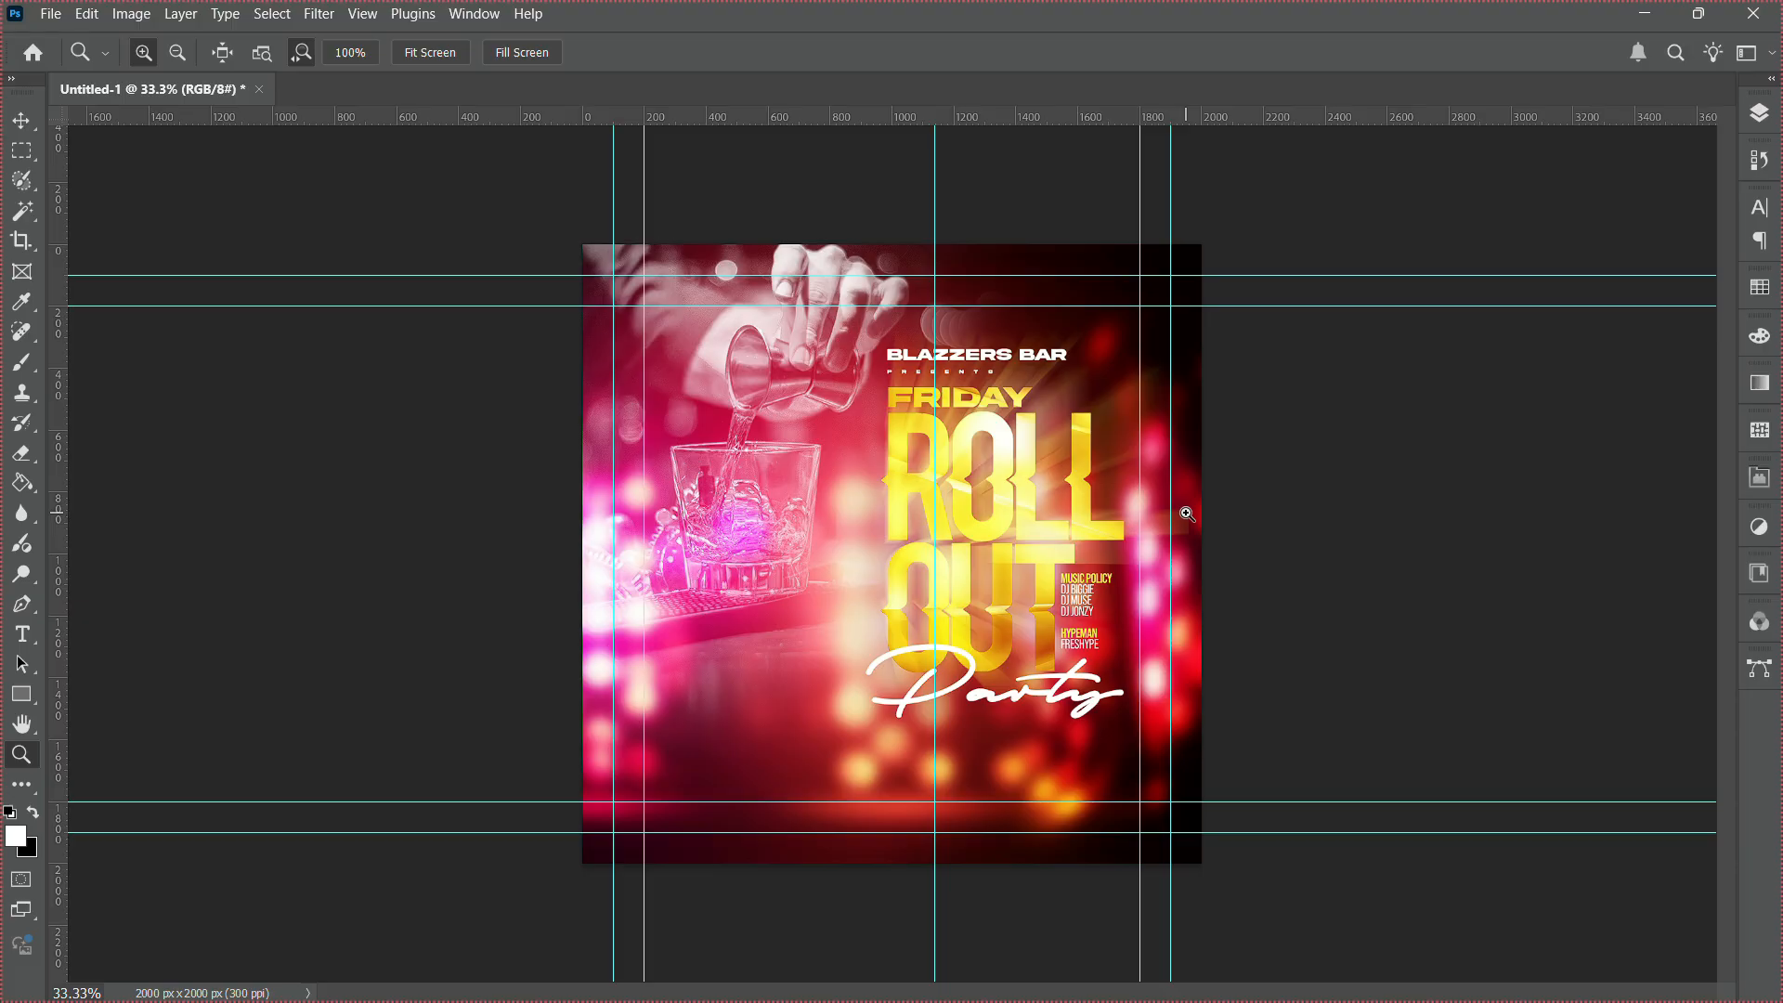
pyautogui.click(1174, 467)
pyautogui.click(1174, 467)
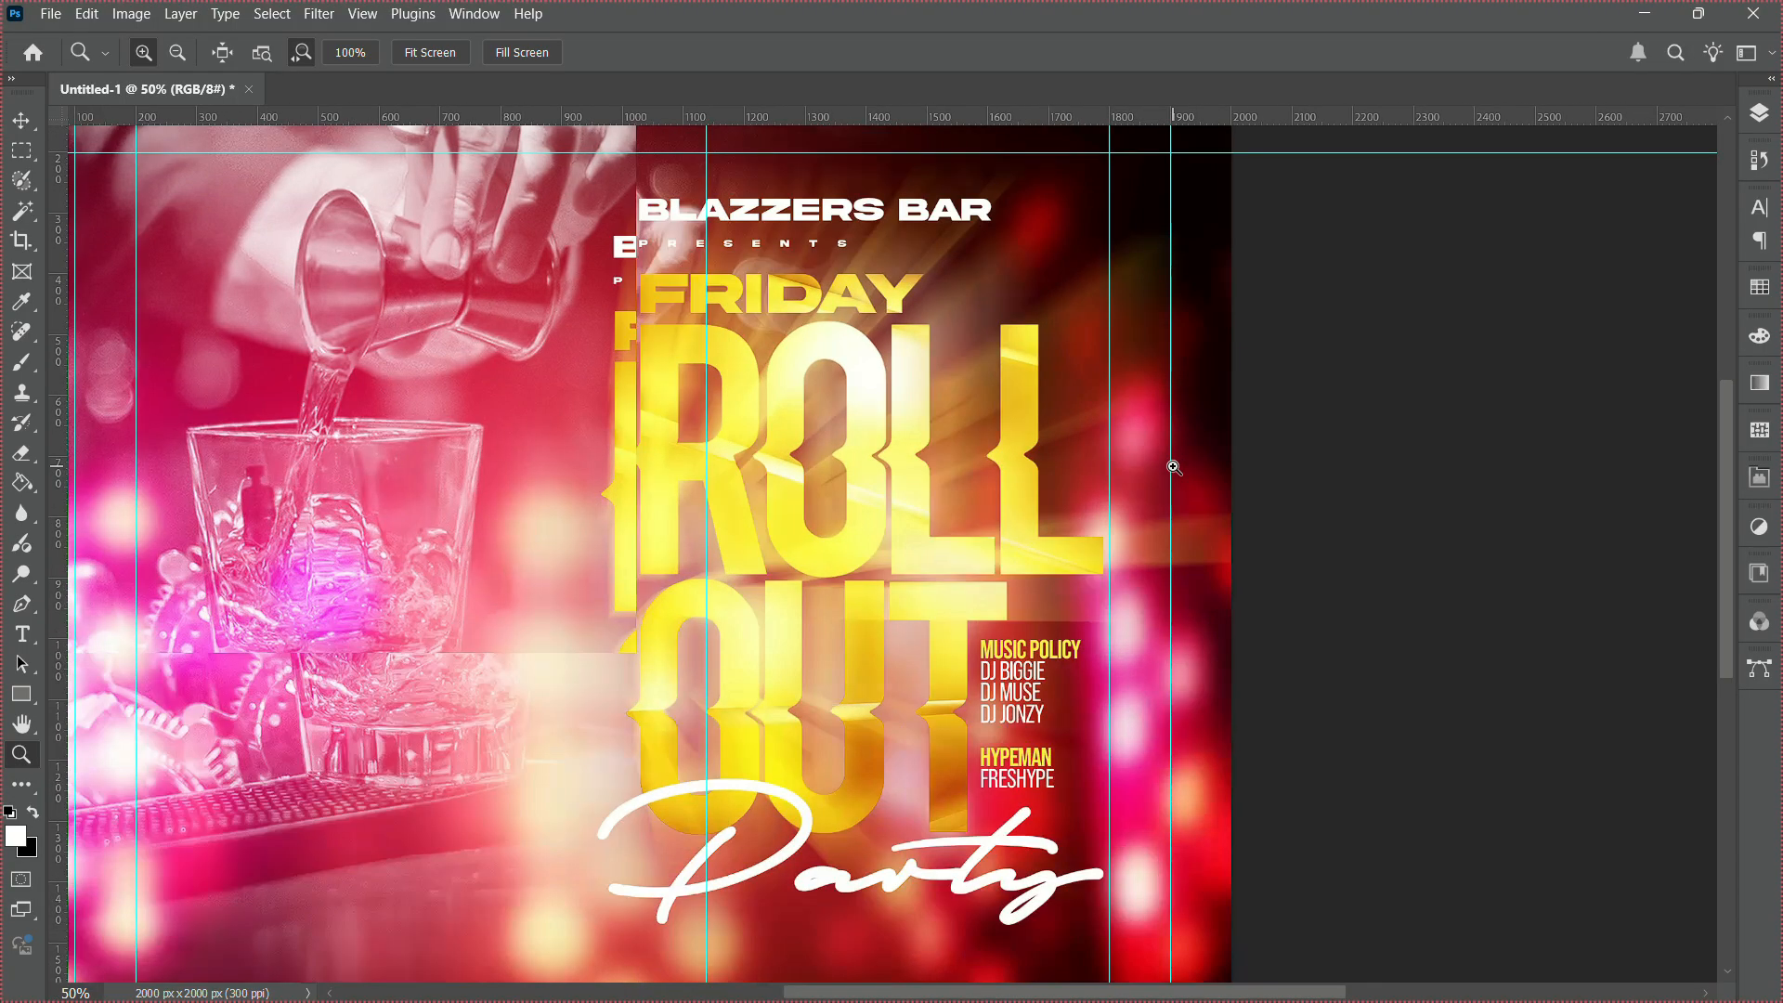
pyautogui.click(1174, 467)
pyautogui.press('t')
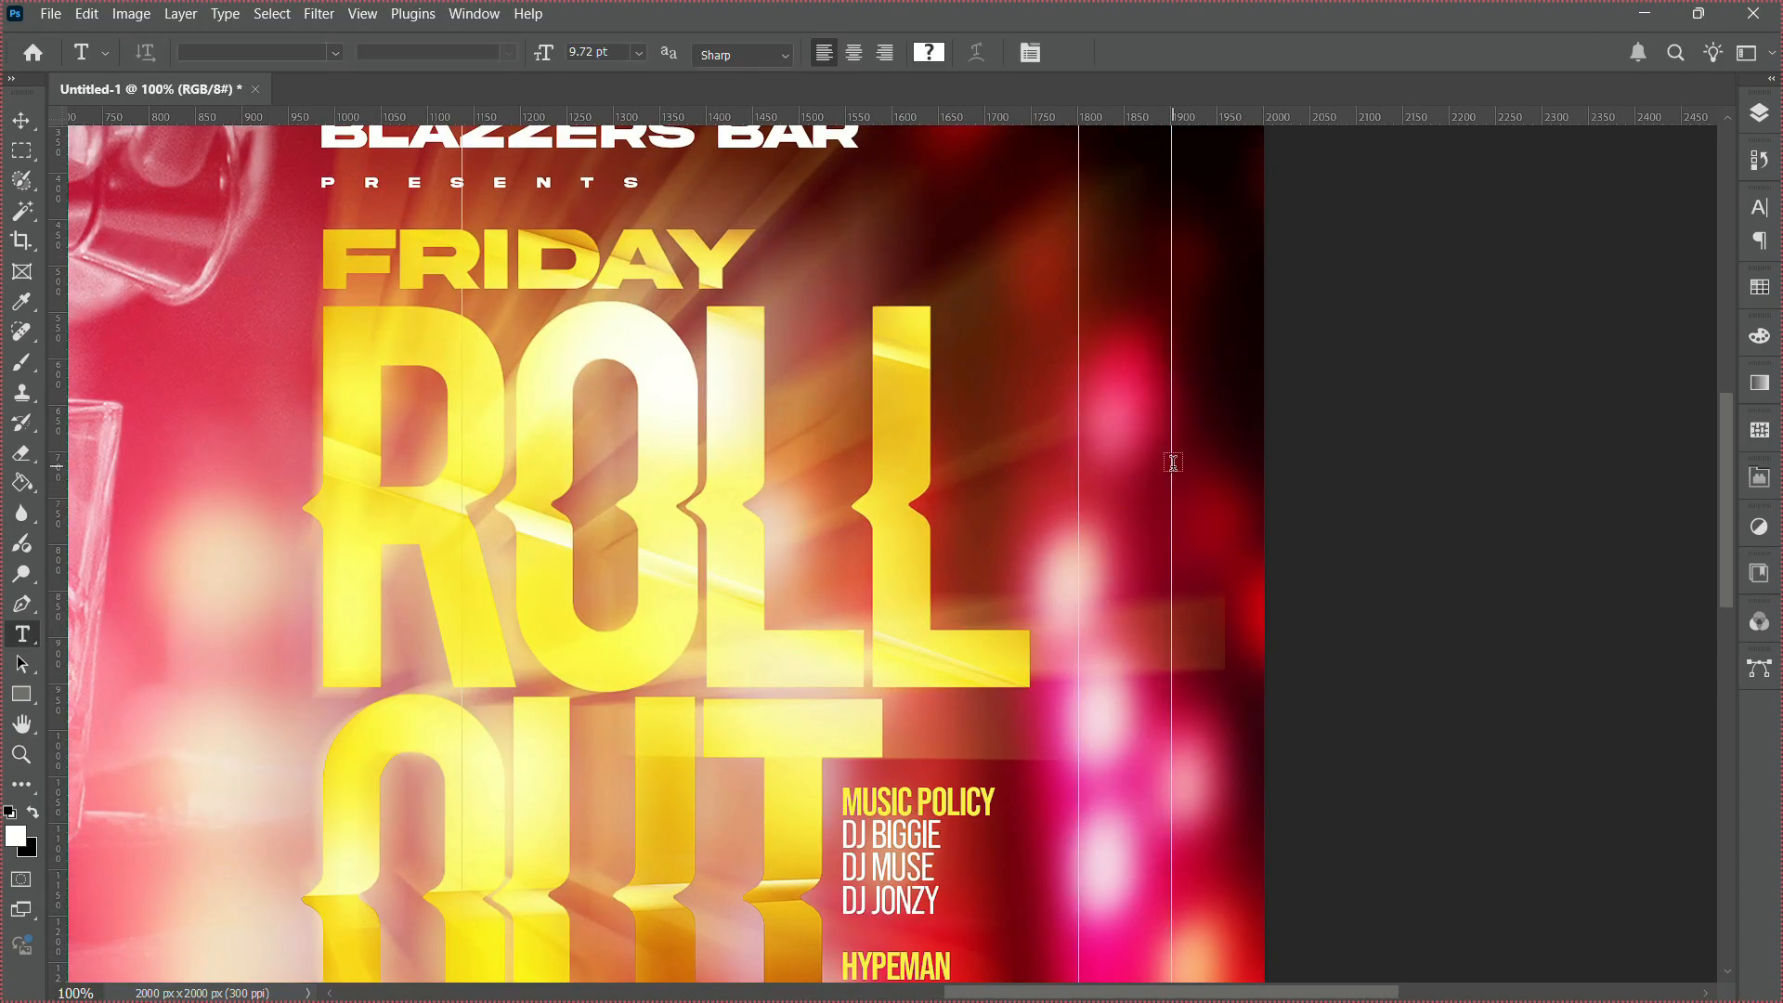
pyautogui.click(978, 400)
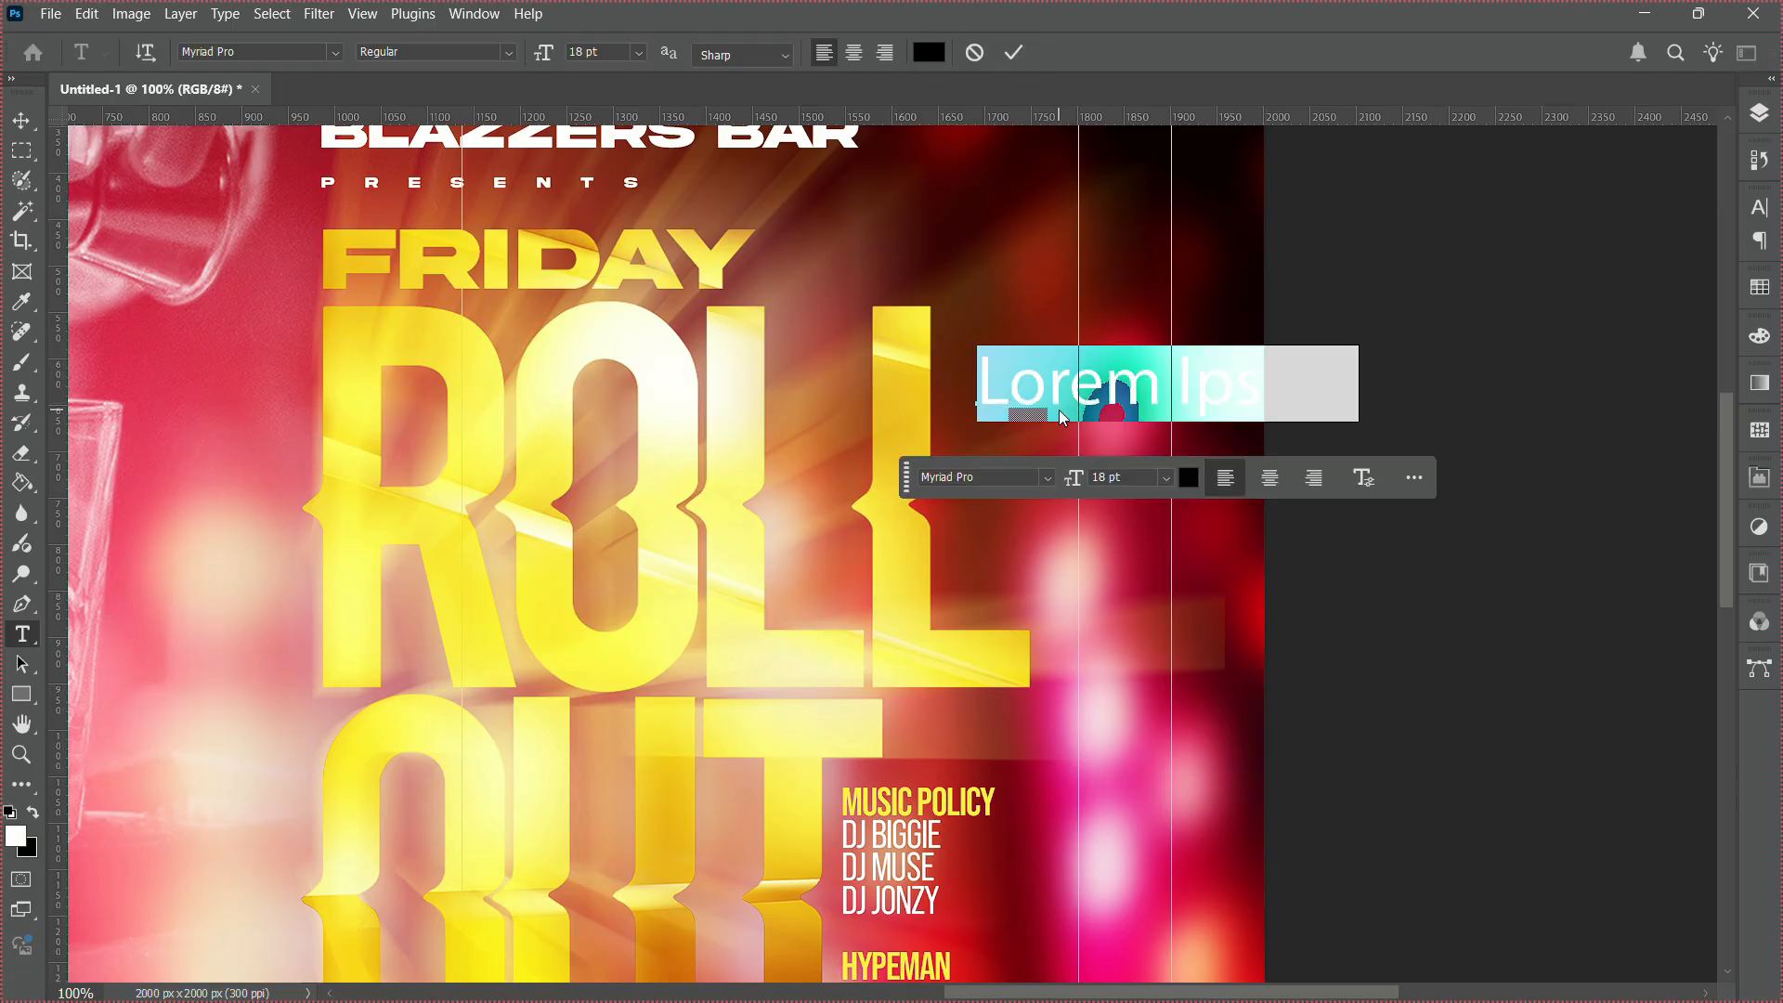
pyautogui.write('SAT')
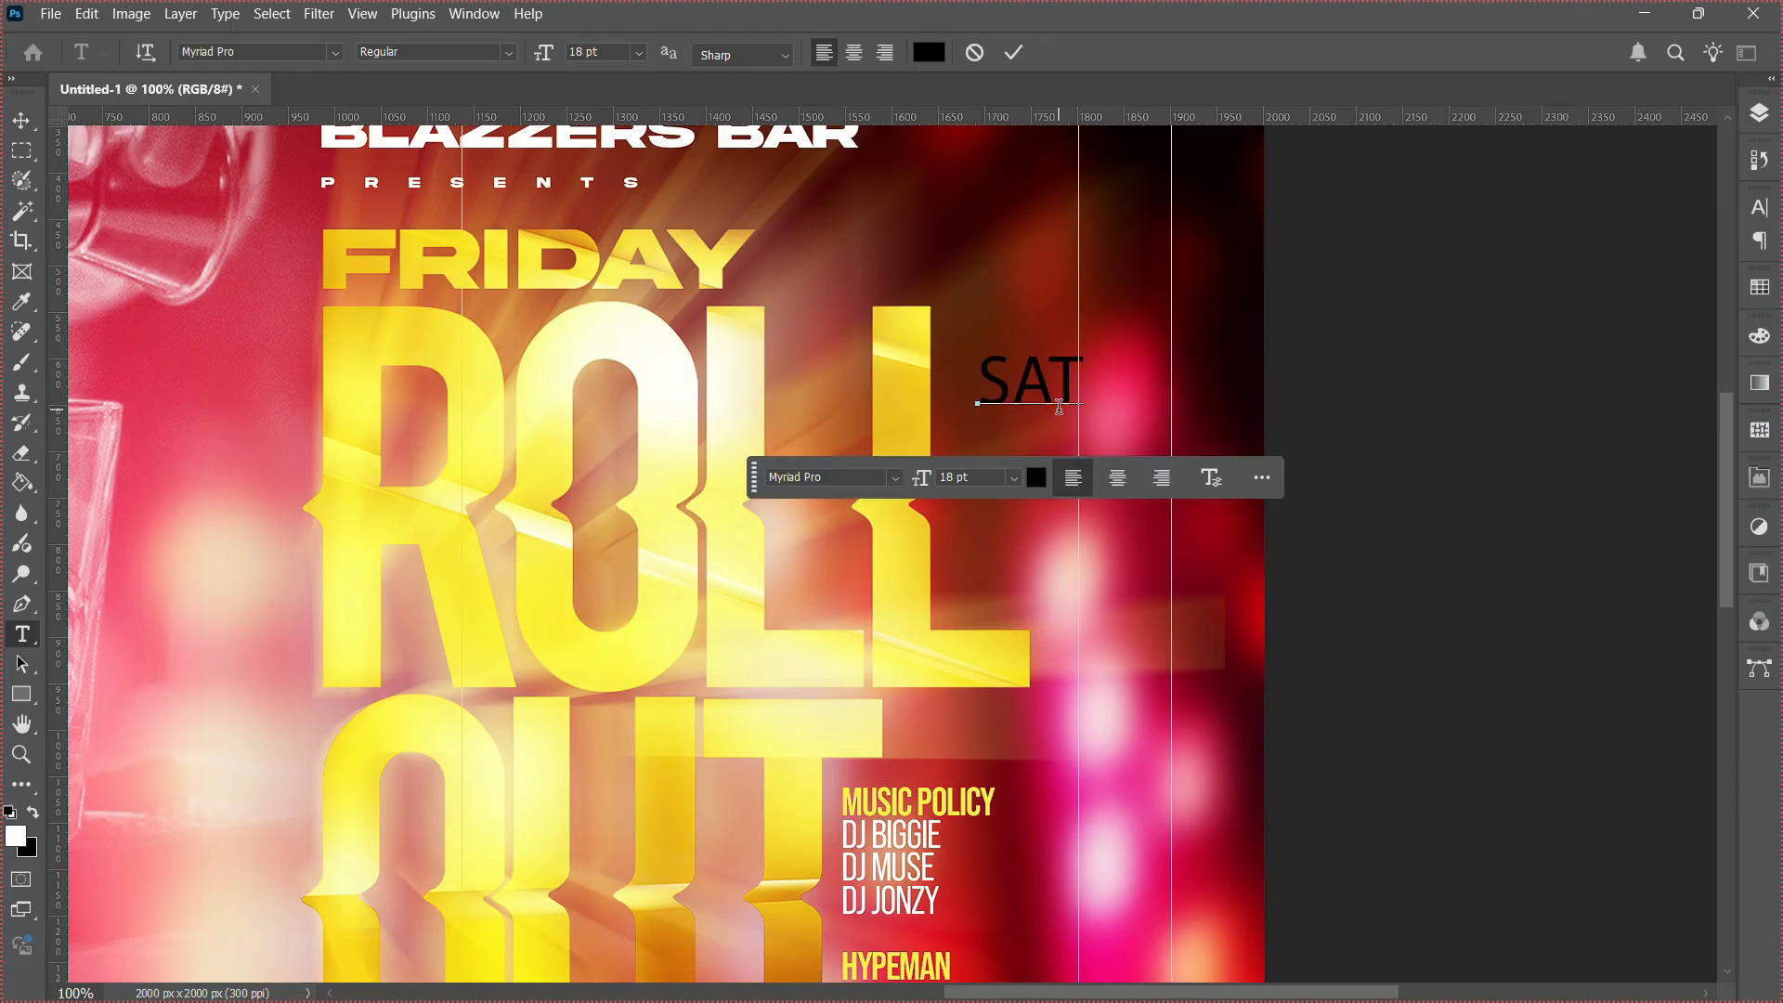
pyautogui.press('Return')
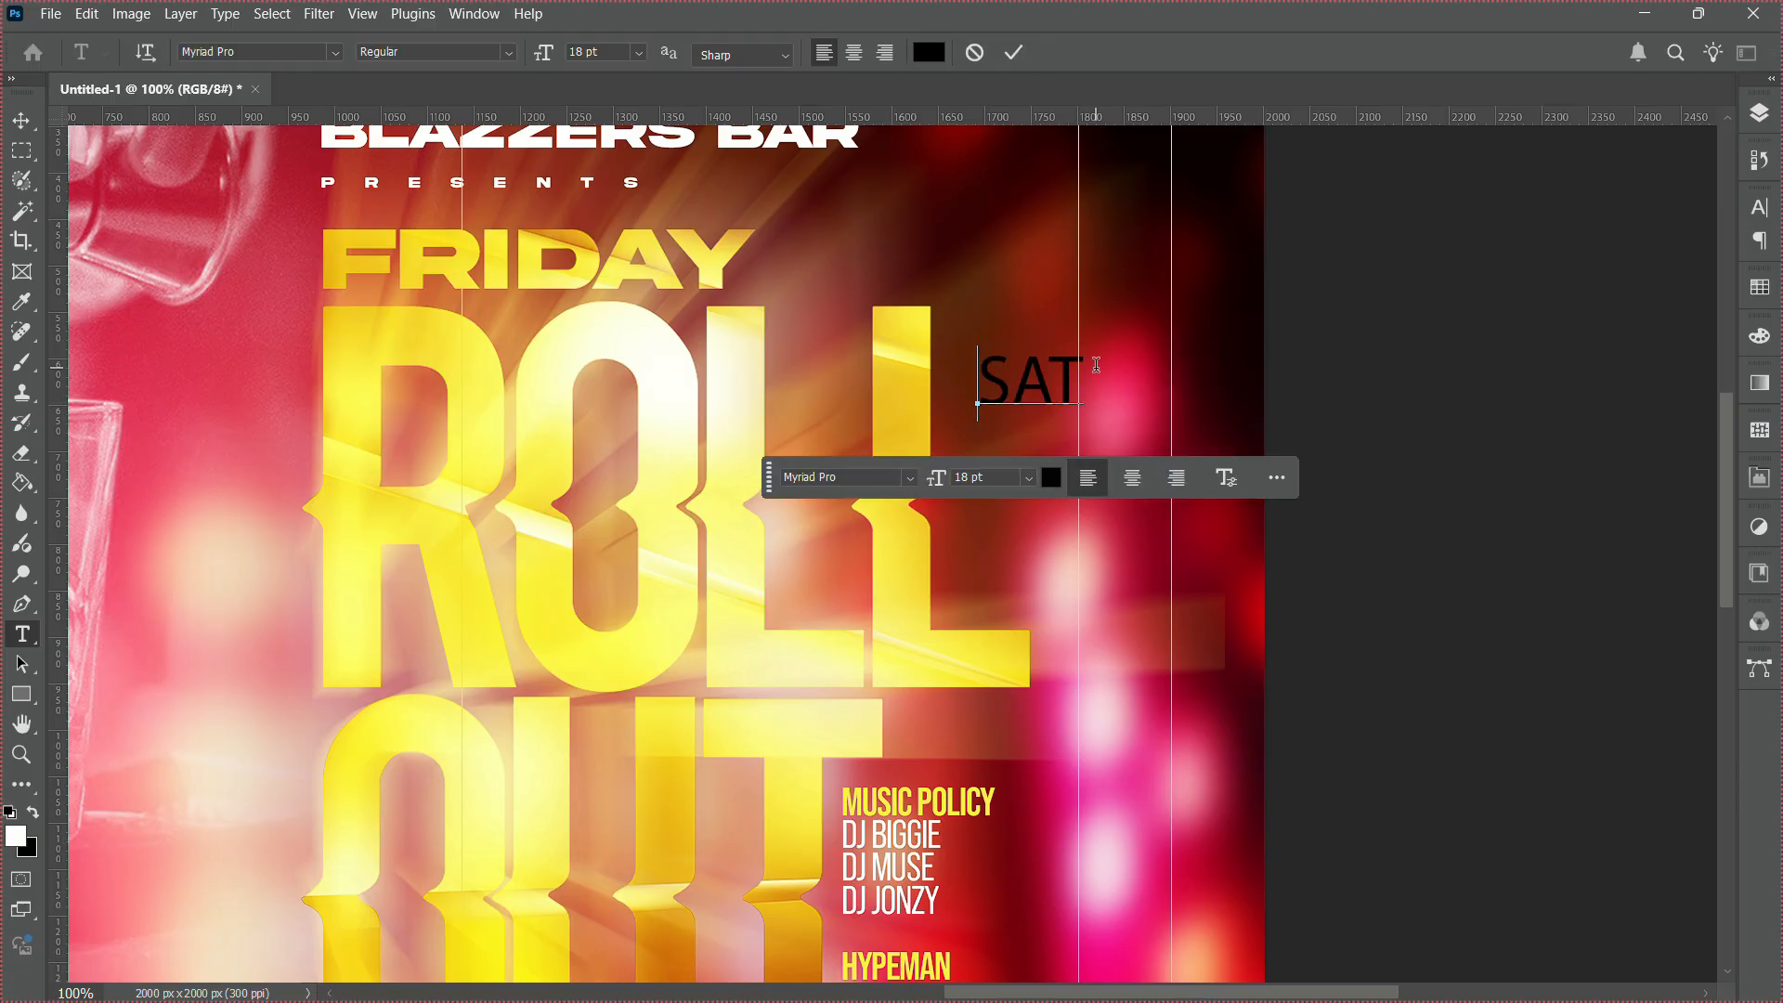
pyautogui.write('22ND')
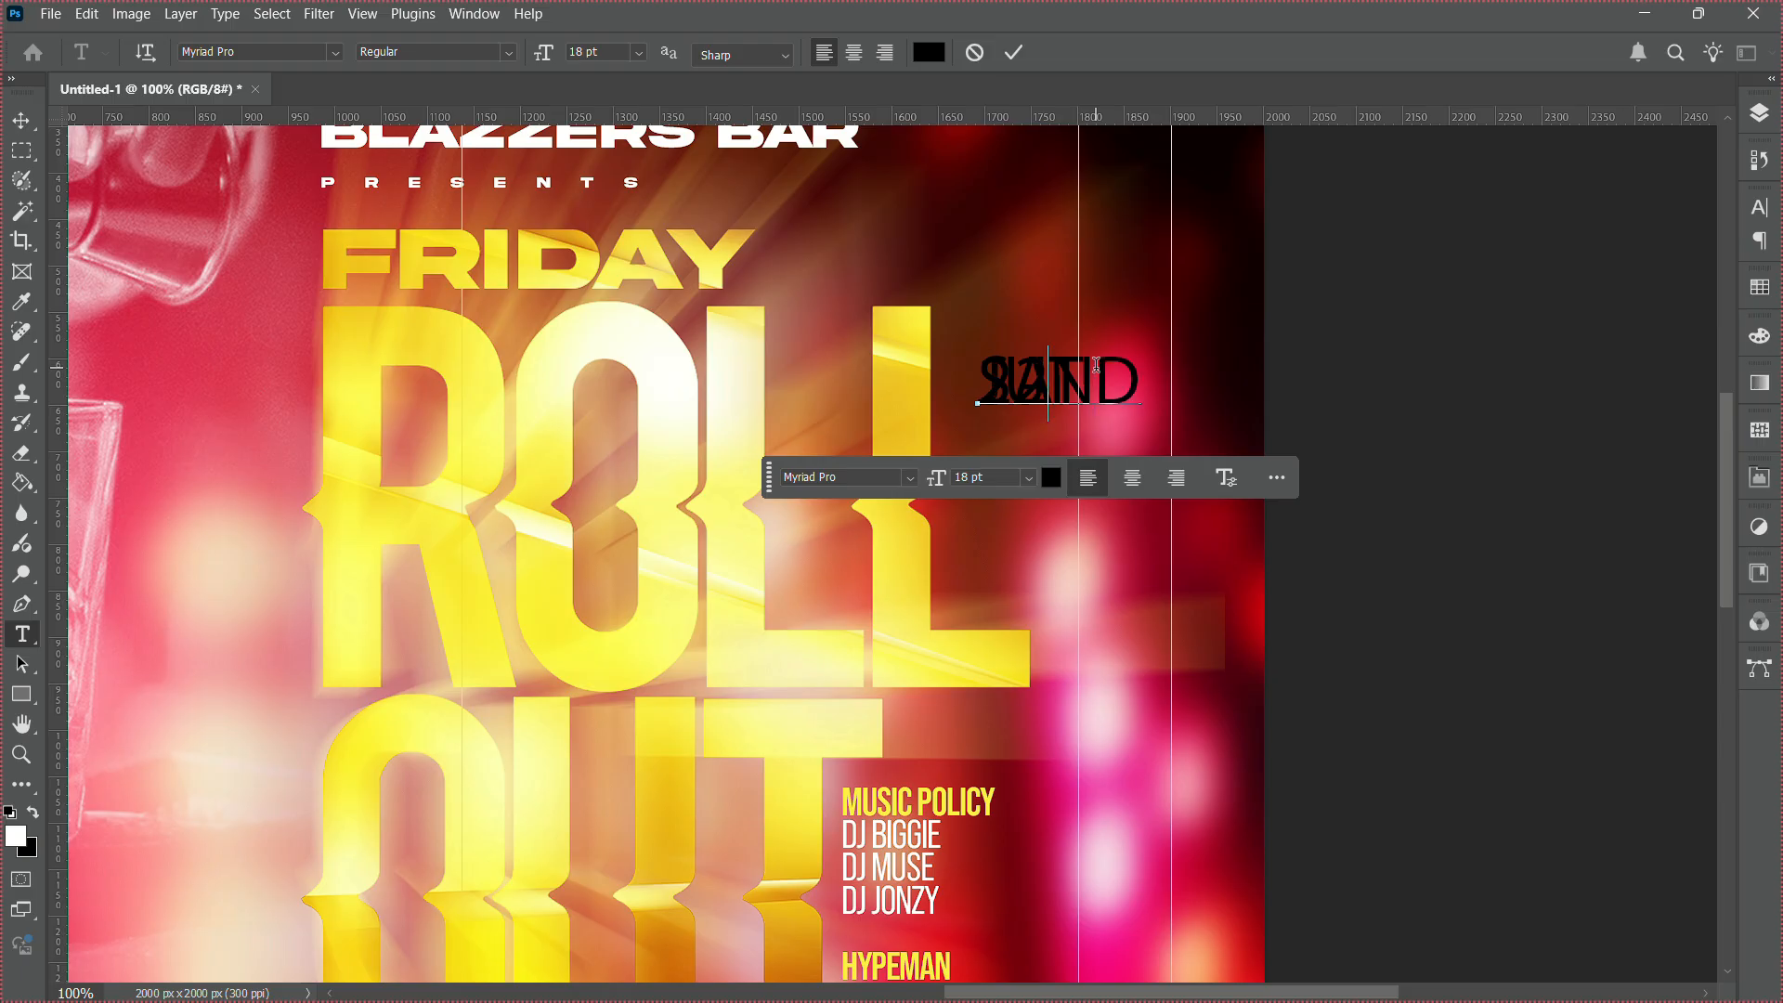
# Set the whole date text block in Bebas Neue Pro Bold.
pyautogui.hotkey('ctrl', 'a')
pyautogui.click(333, 54)
pyautogui.write('BEBAS')
pyautogui.click(465, 350)
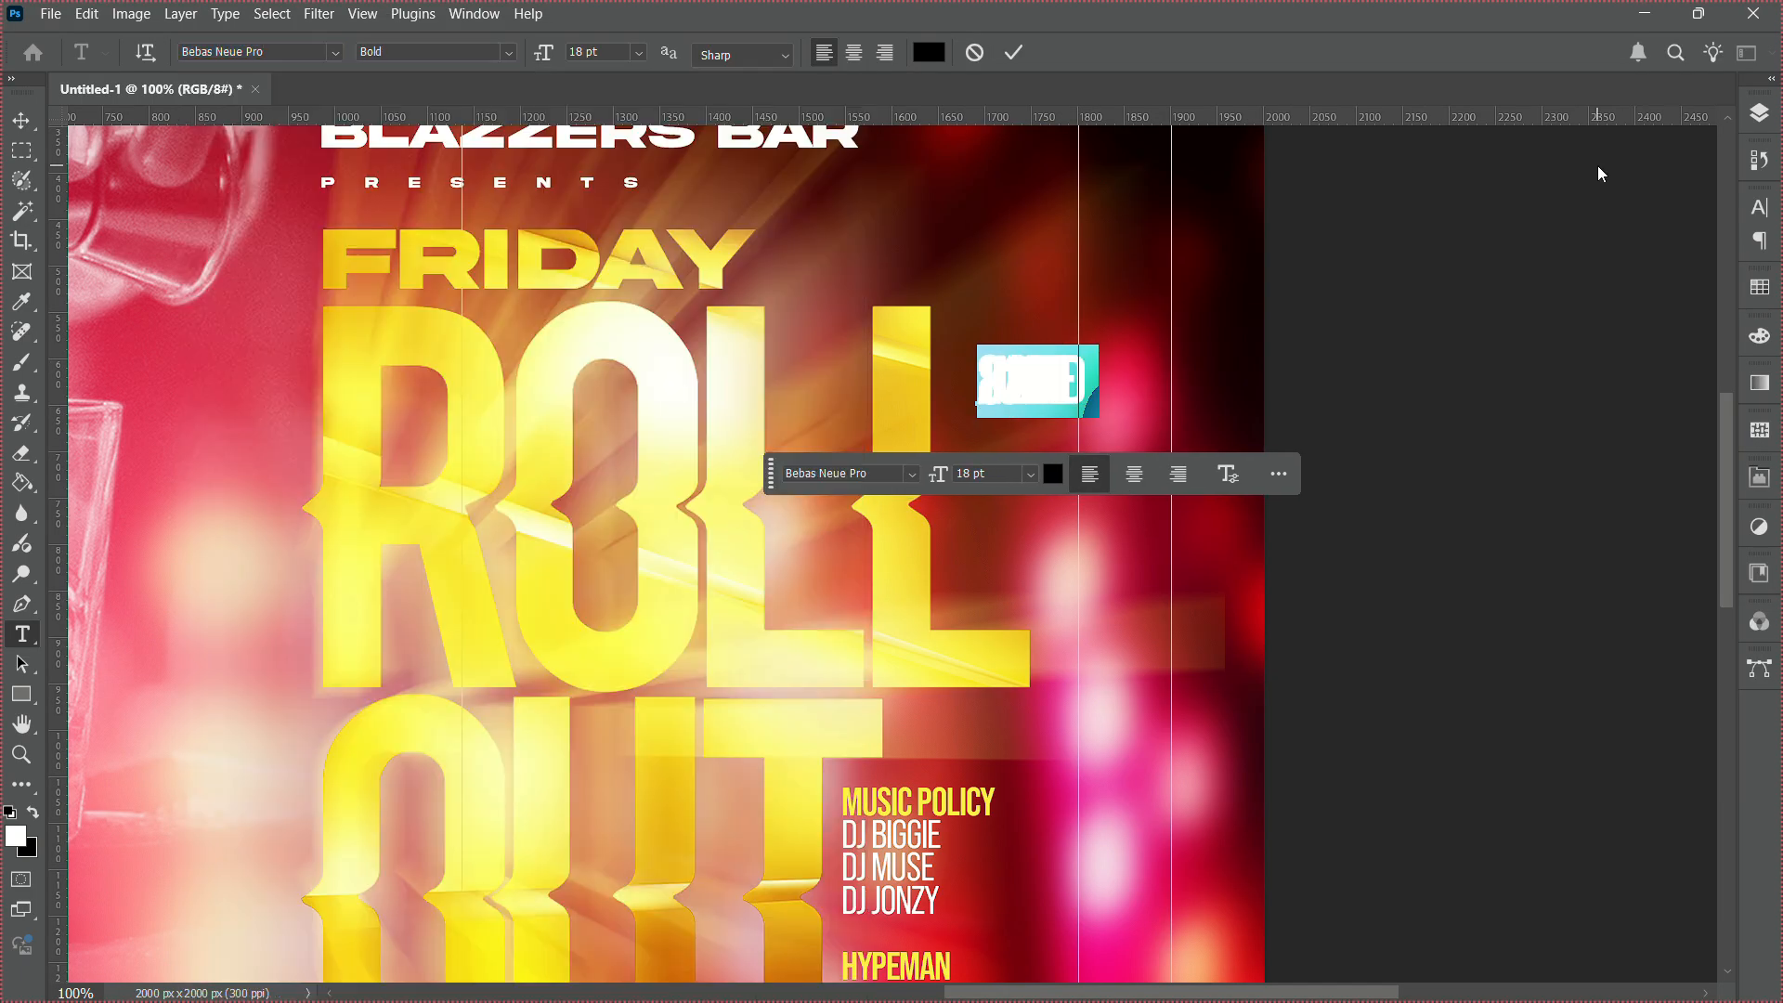
# Set the date text's leading to 14 pt and commit the text.
pyautogui.click(1760, 209)
pyautogui.click(1722, 268)
pyautogui.click(1691, 483)
pyautogui.click(1721, 268)
pyautogui.click(1692, 460)
pyautogui.click(1721, 268)
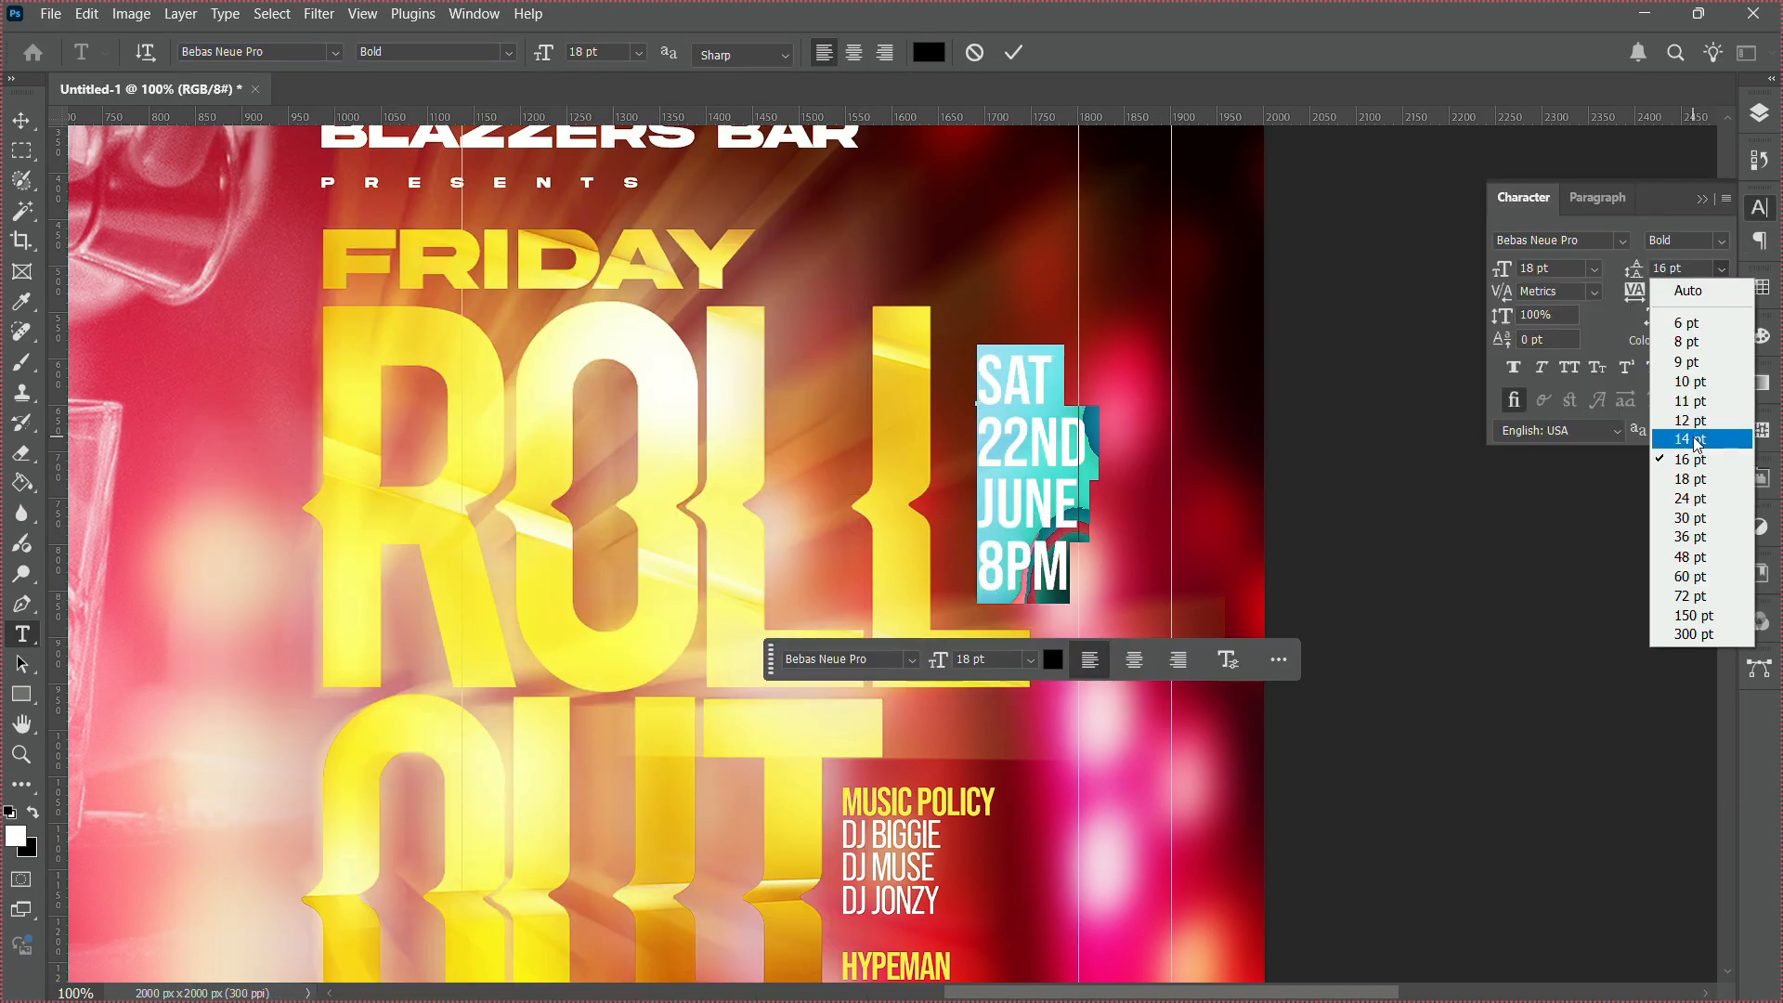
pyautogui.click(1691, 439)
pyautogui.click(21, 122)
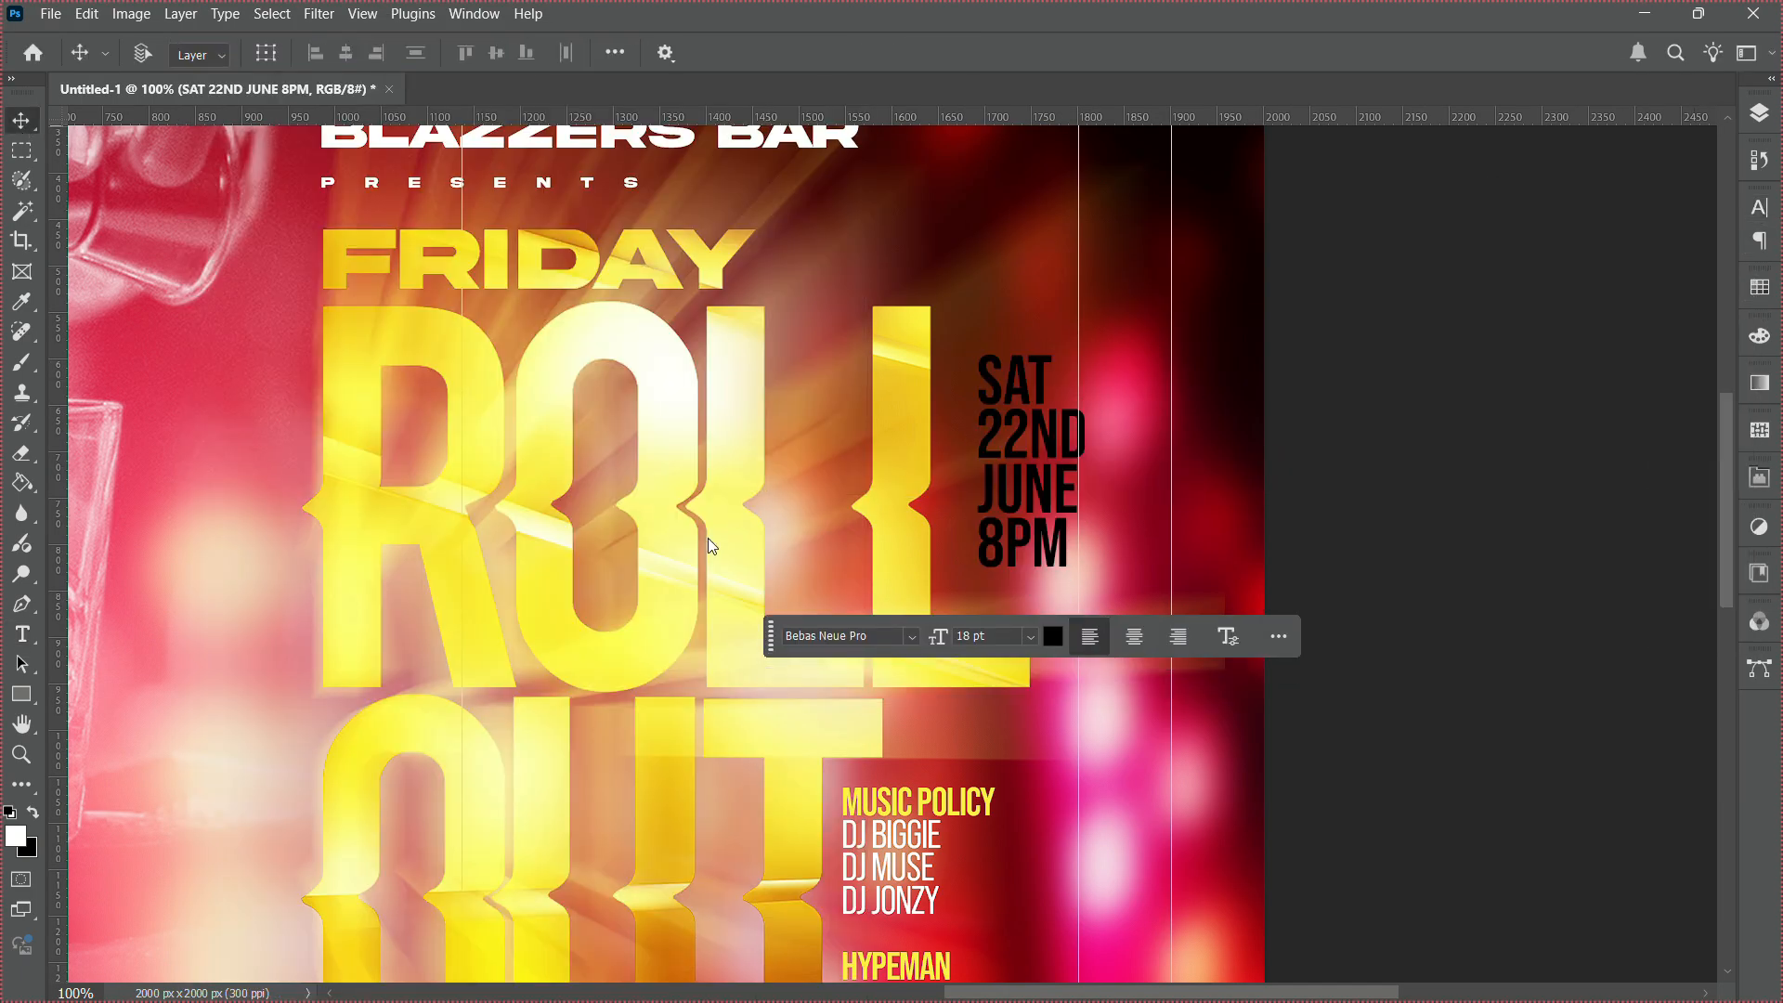
# Change the colour of the whole date text block to white, ffffff.
pyautogui.doubleClick(1062, 495)
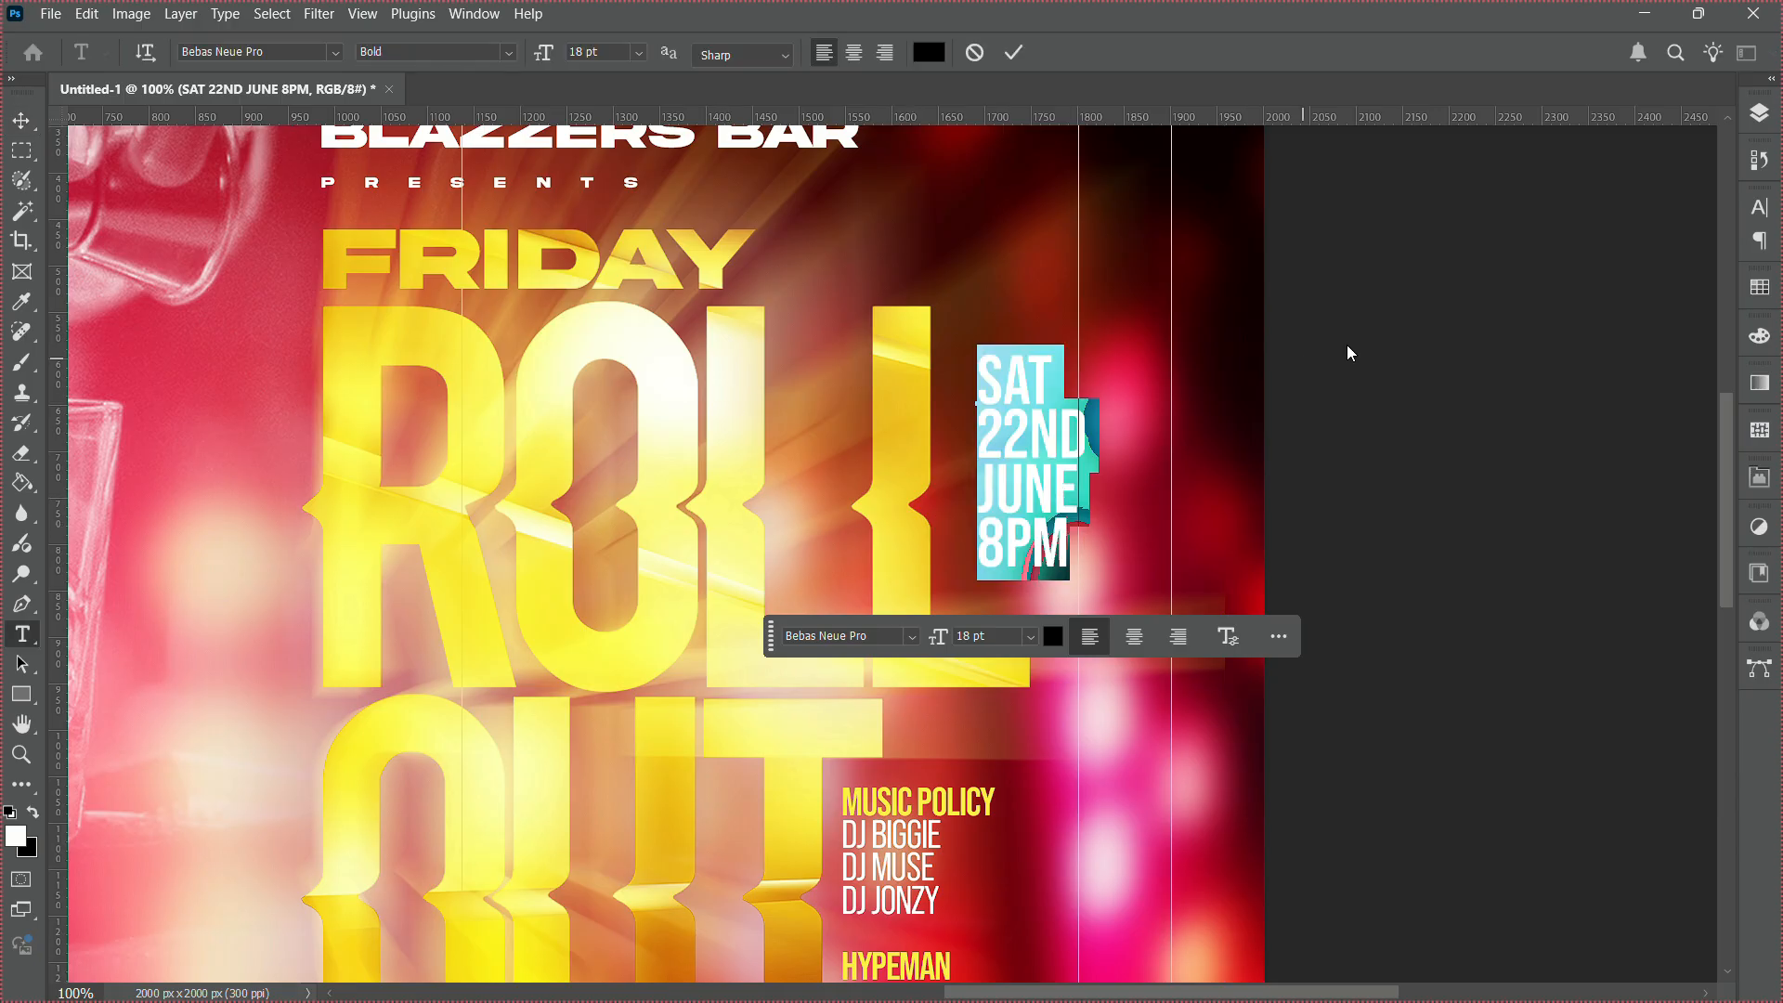
pyautogui.click(1760, 208)
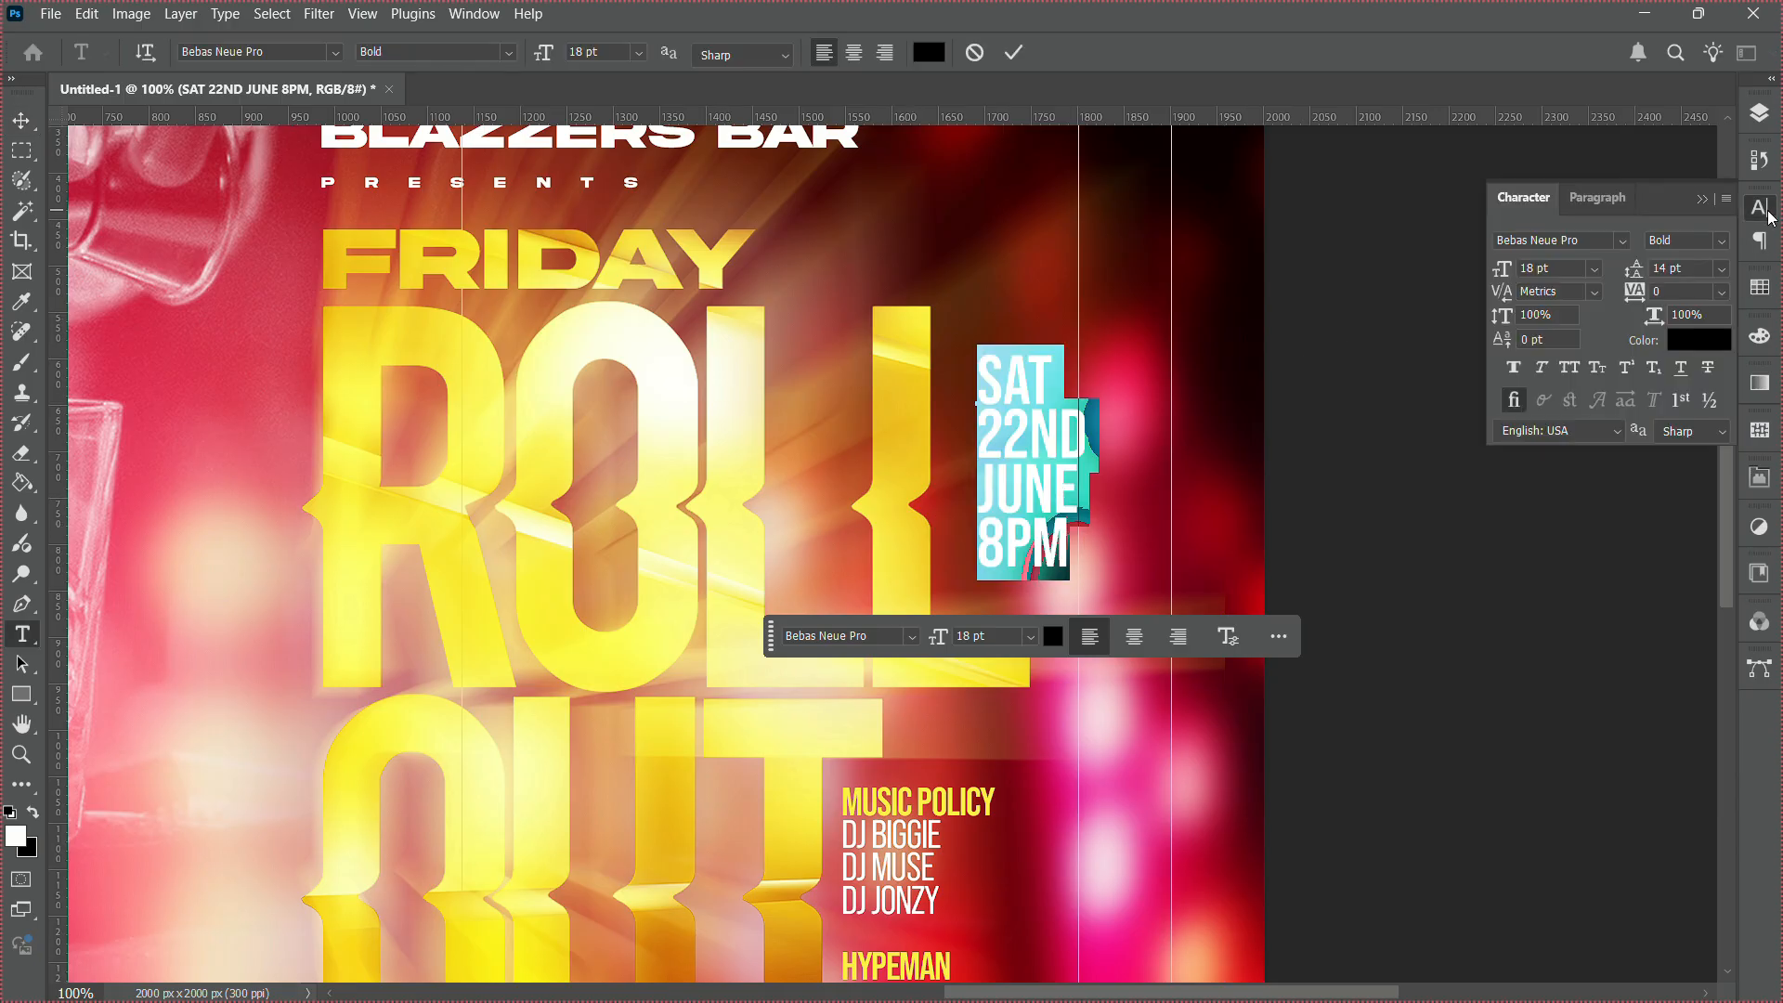
pyautogui.click(1683, 344)
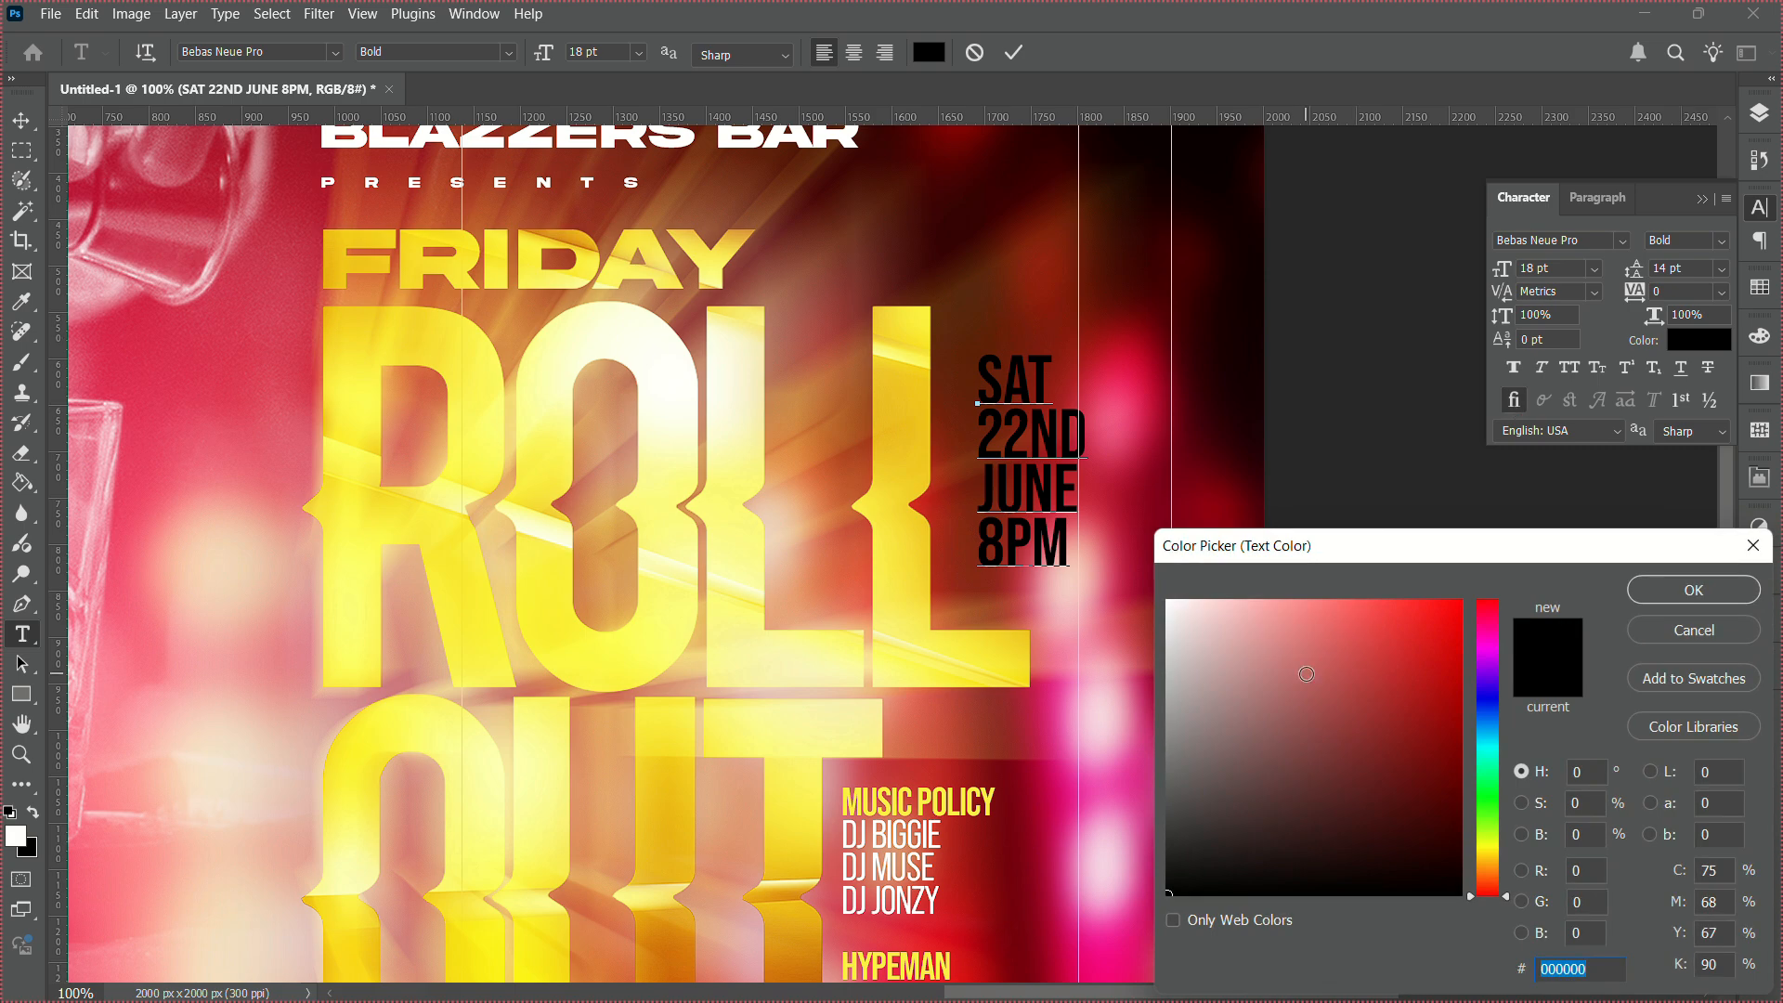
pyautogui.write('ffffff')
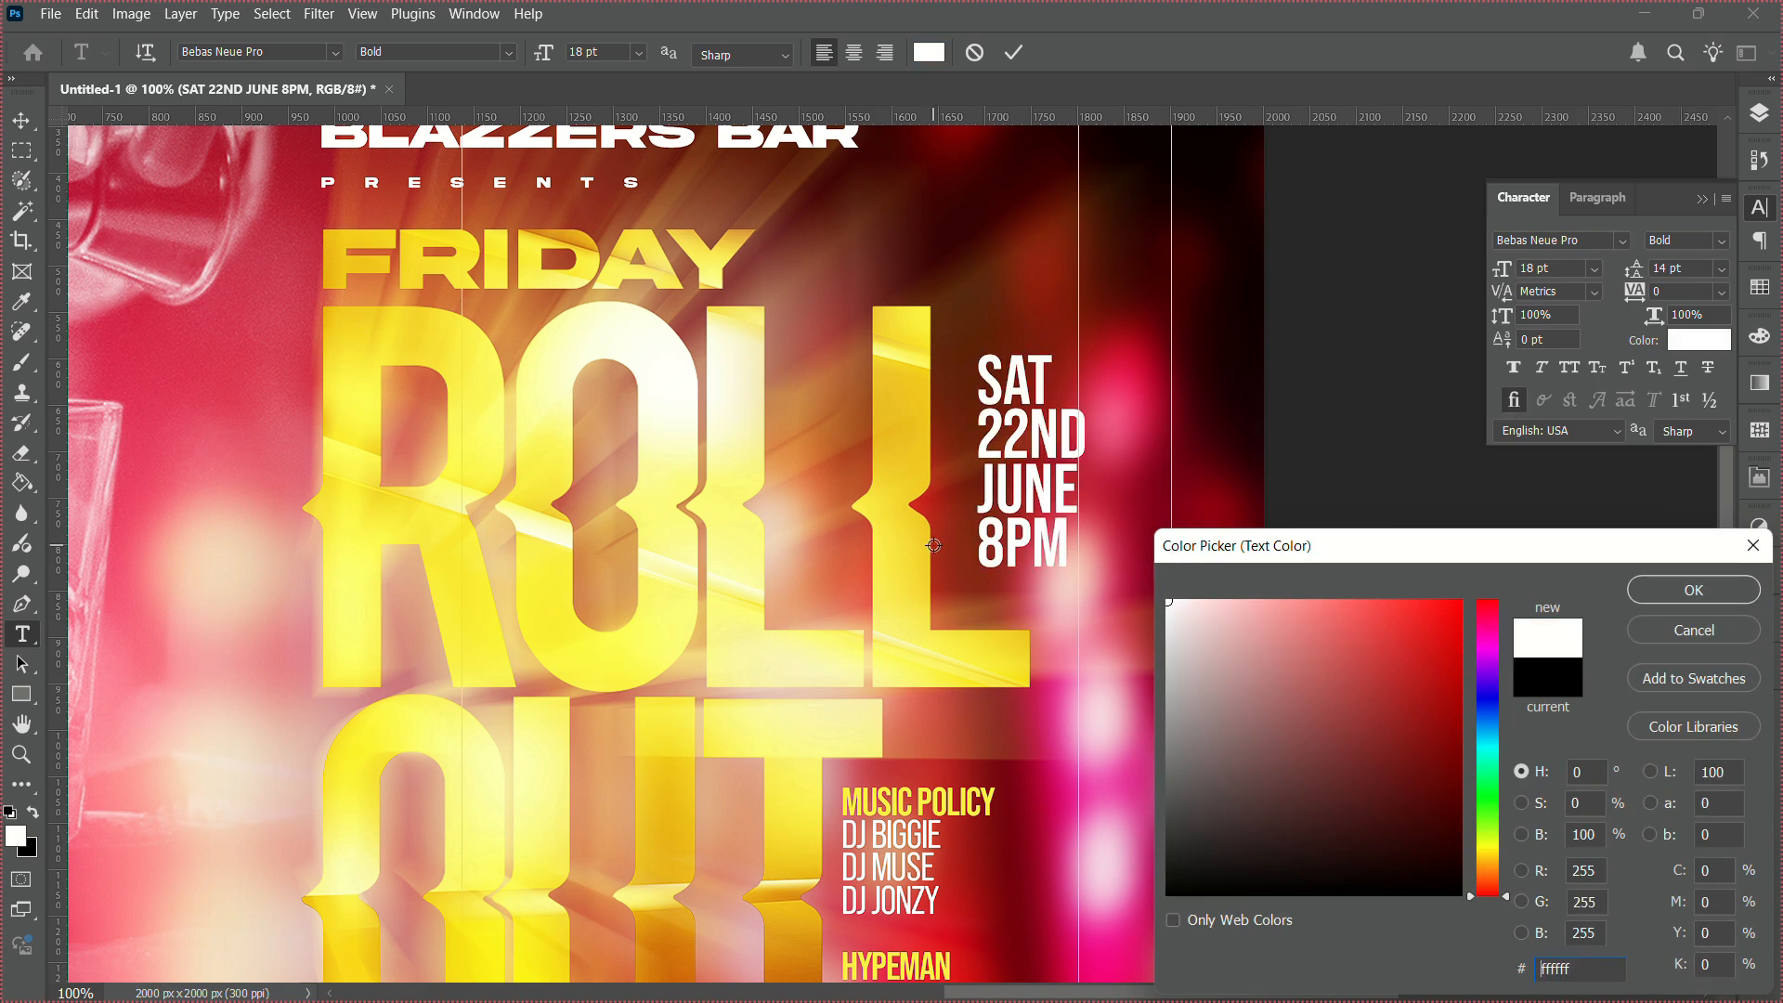
pyautogui.click(1694, 590)
# Recolour only the 8PM line yellow, fced33, by sampling the MUSIC POLICY heading.
pyautogui.moveTo(1071, 548); pyautogui.dragTo(802, 526)
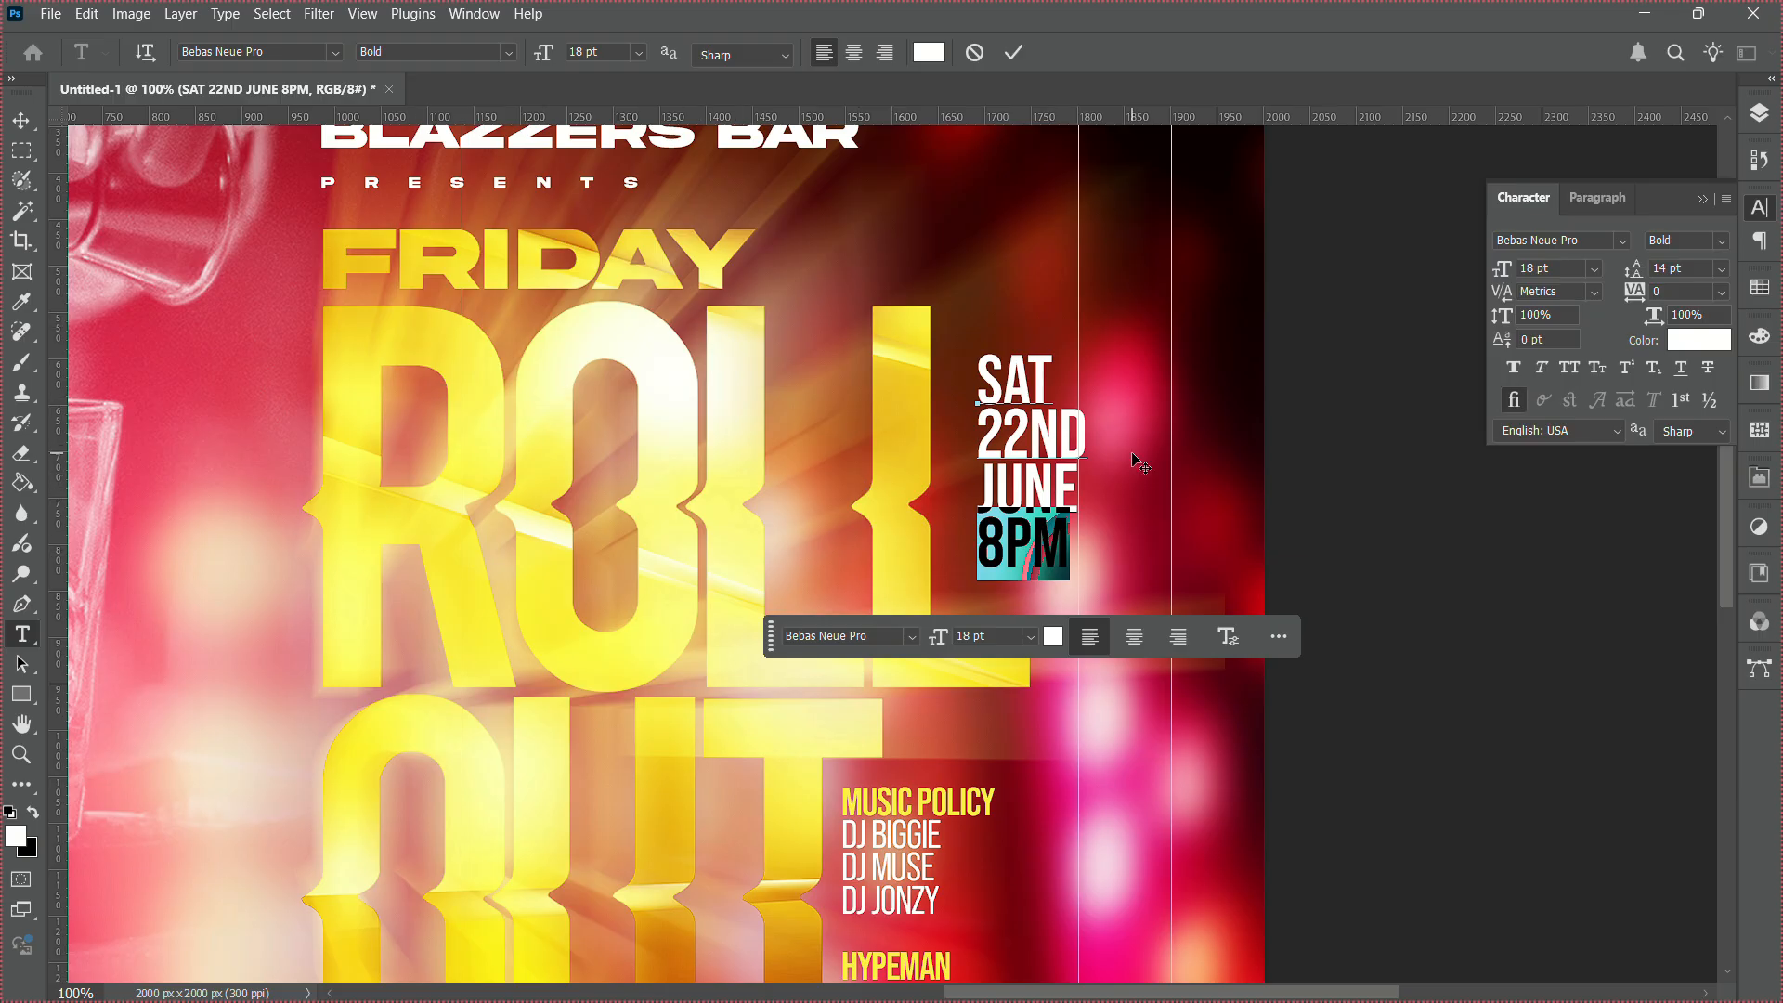
pyautogui.click(1698, 339)
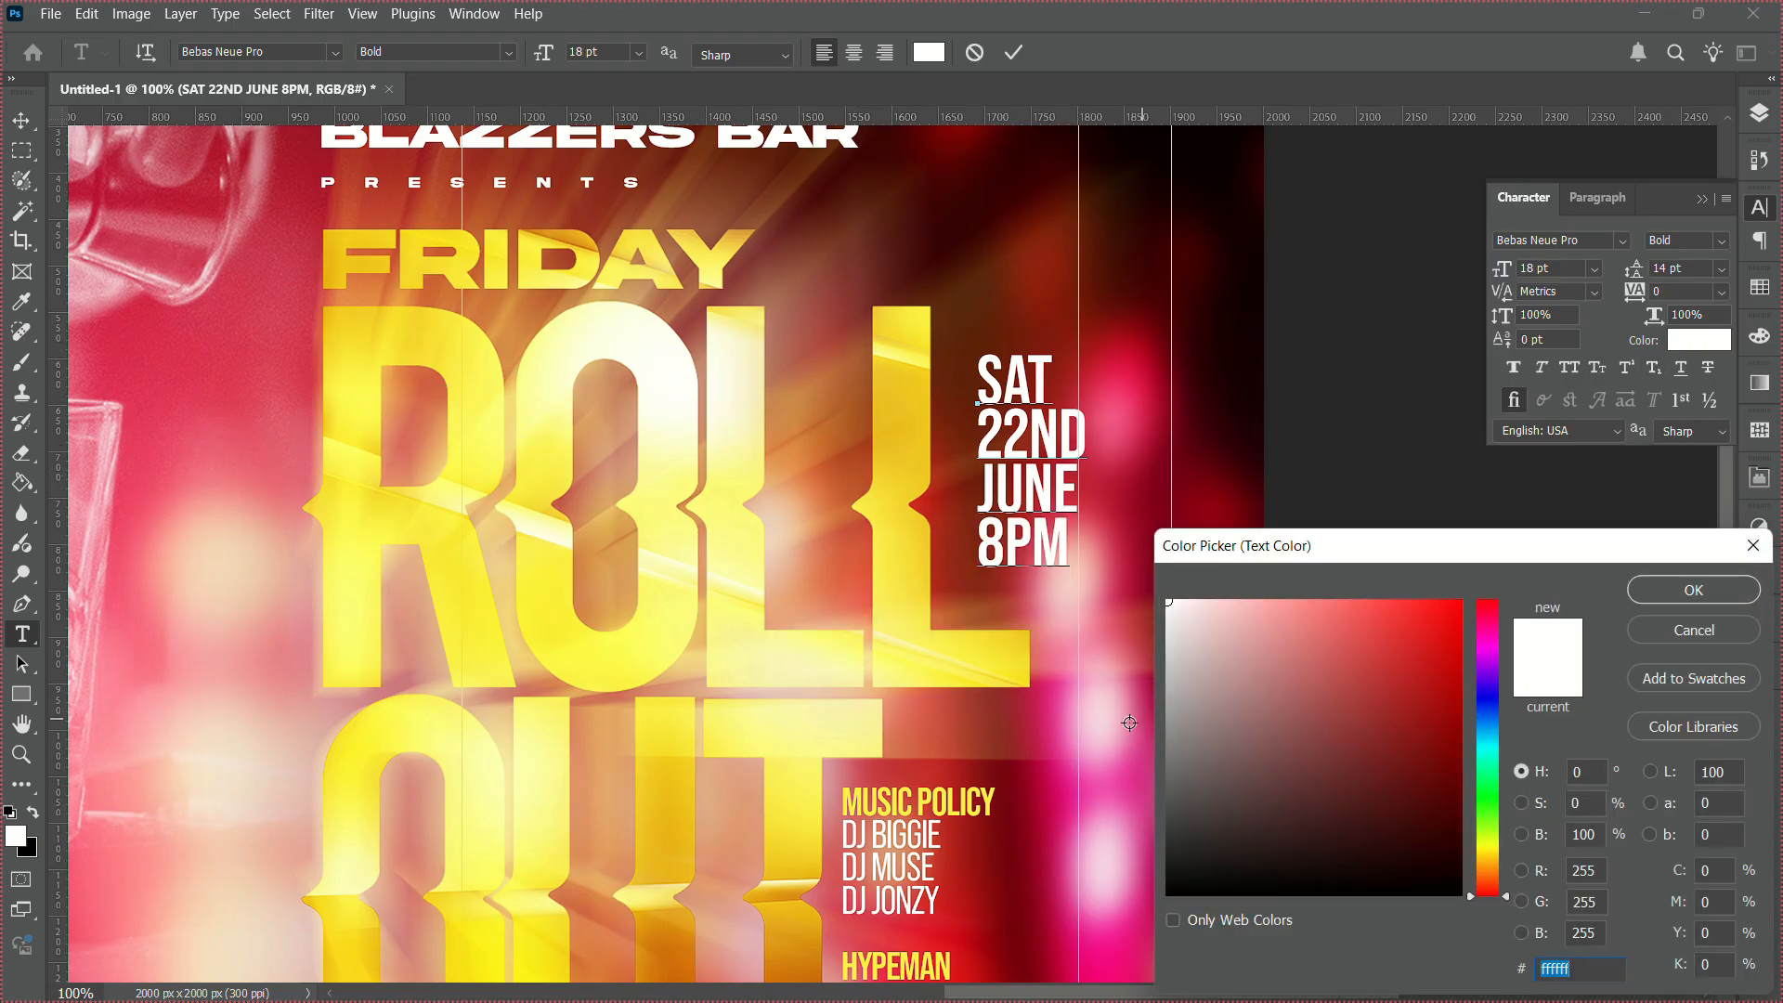
pyautogui.click(922, 804)
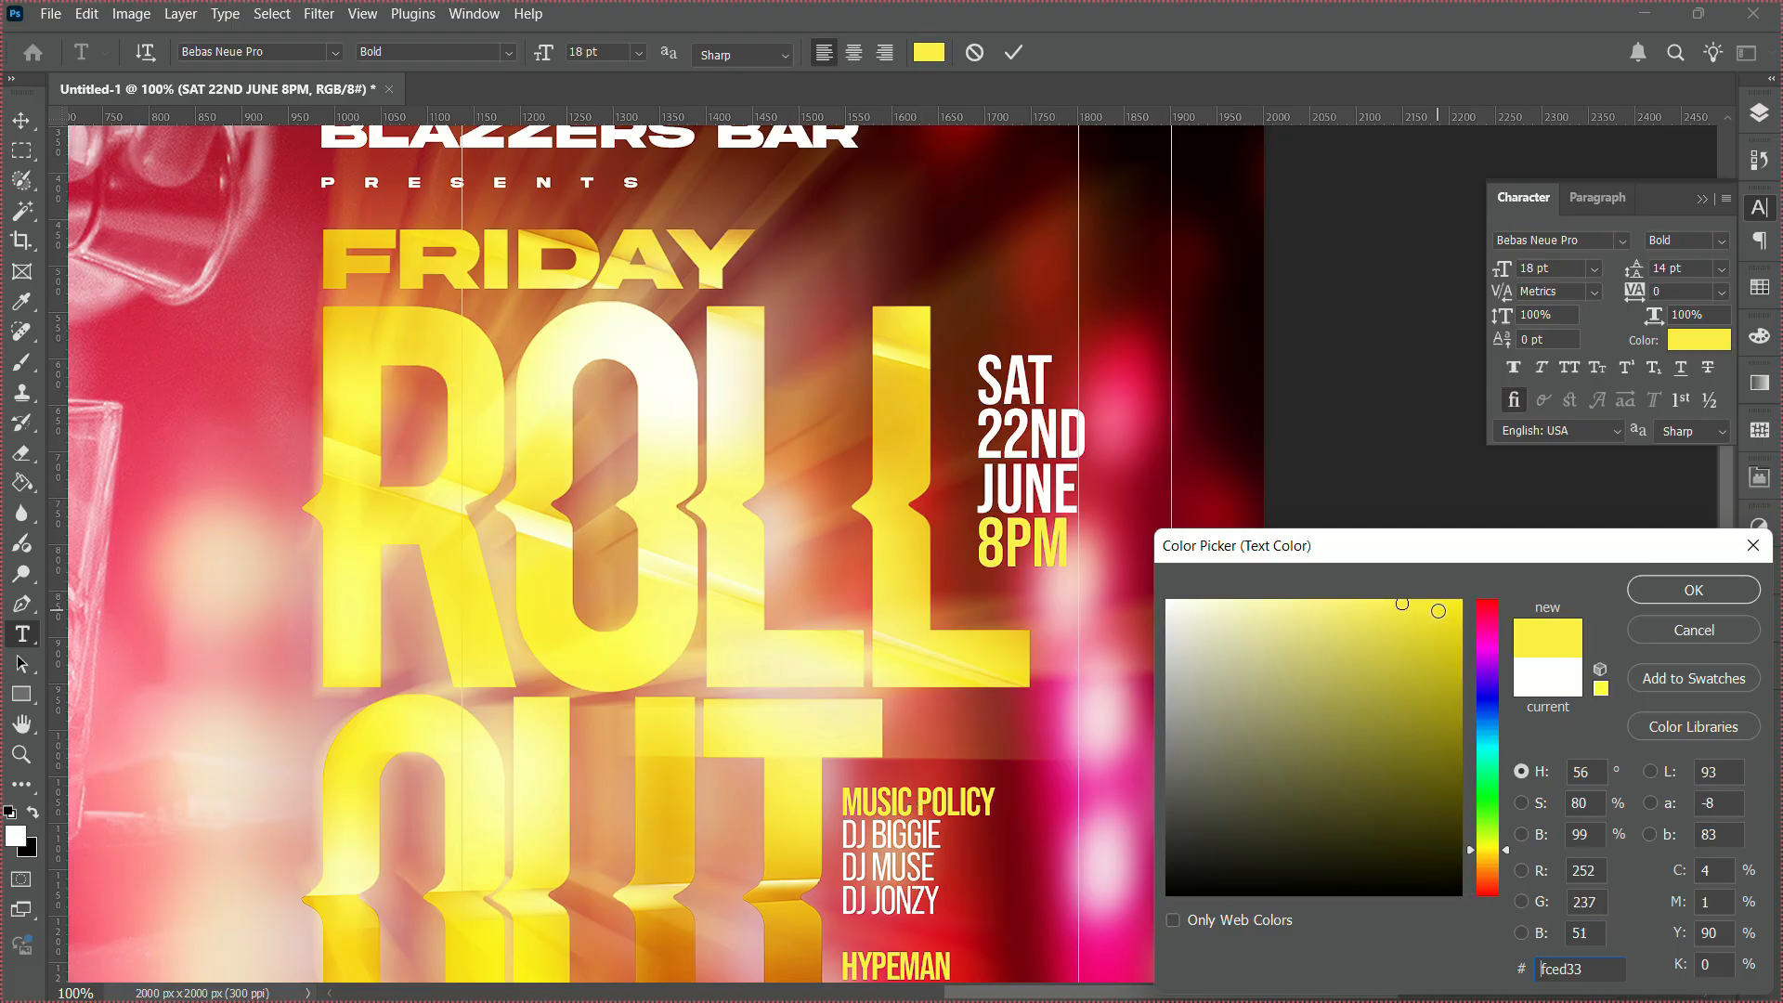
pyautogui.click(1662, 591)
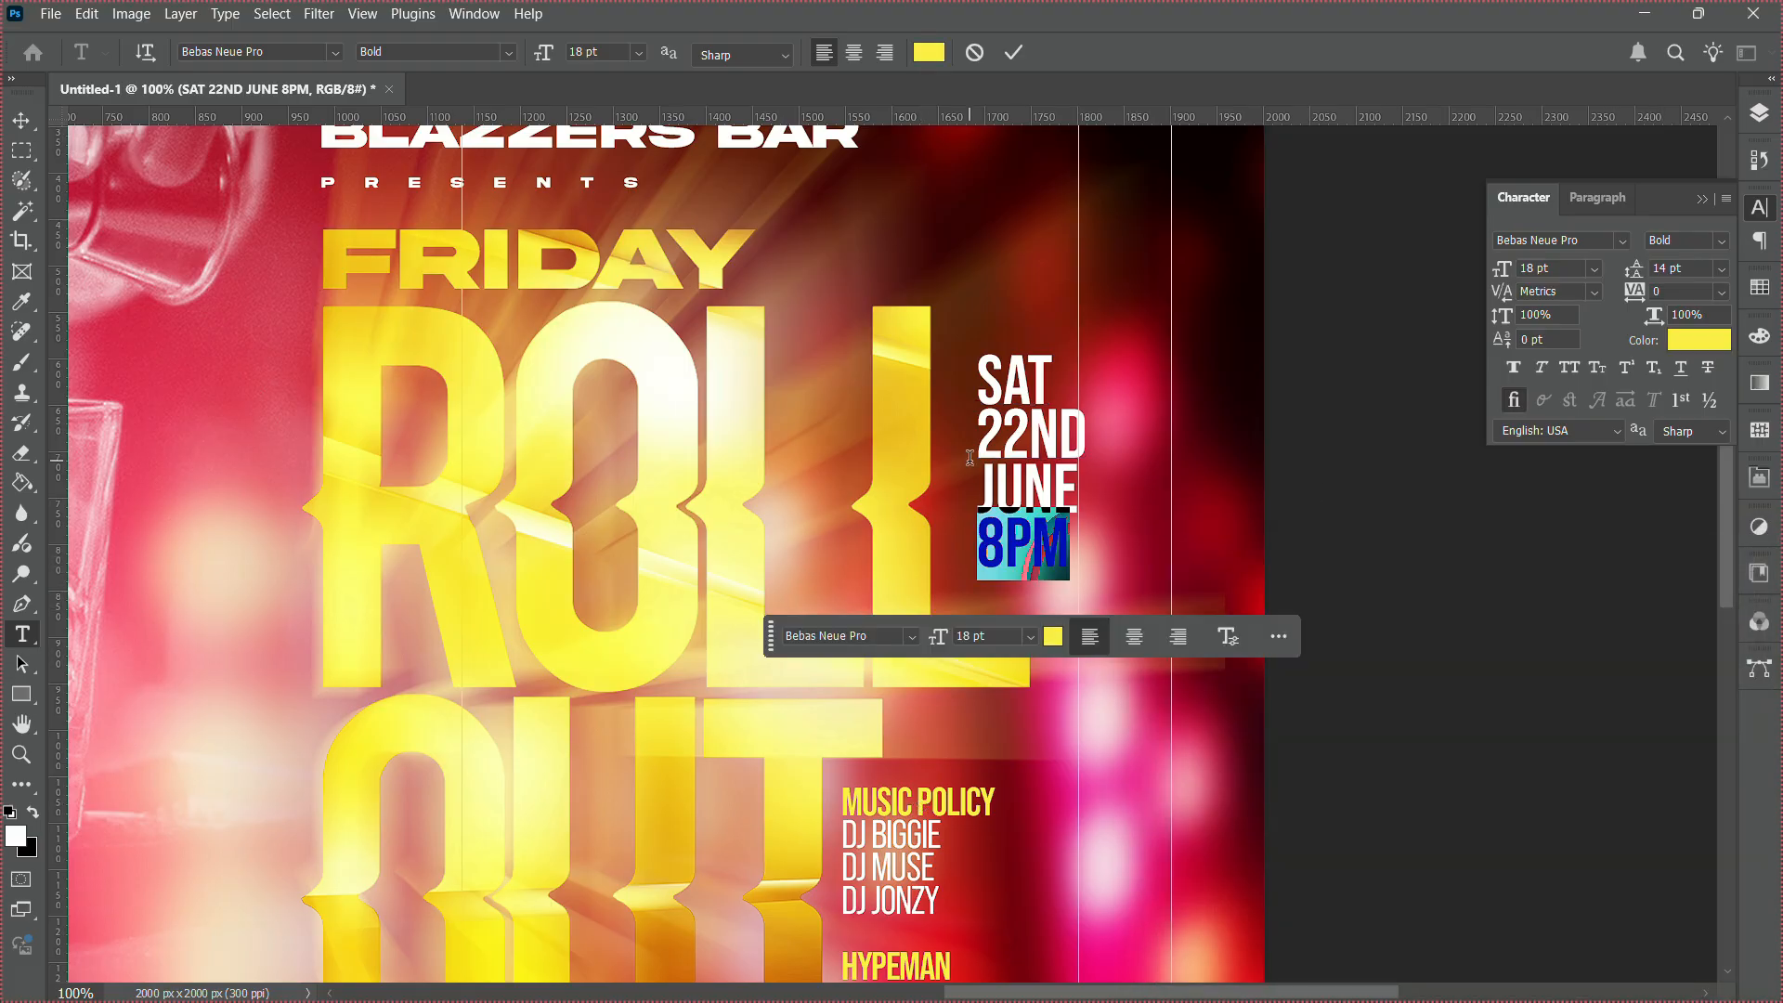
# Move the date text into the space above the foot of ROLL's last L and scale it to about 91.5%.
pyautogui.click(21, 121)
pyautogui.moveTo(997, 434); pyautogui.dragTo(979, 463)
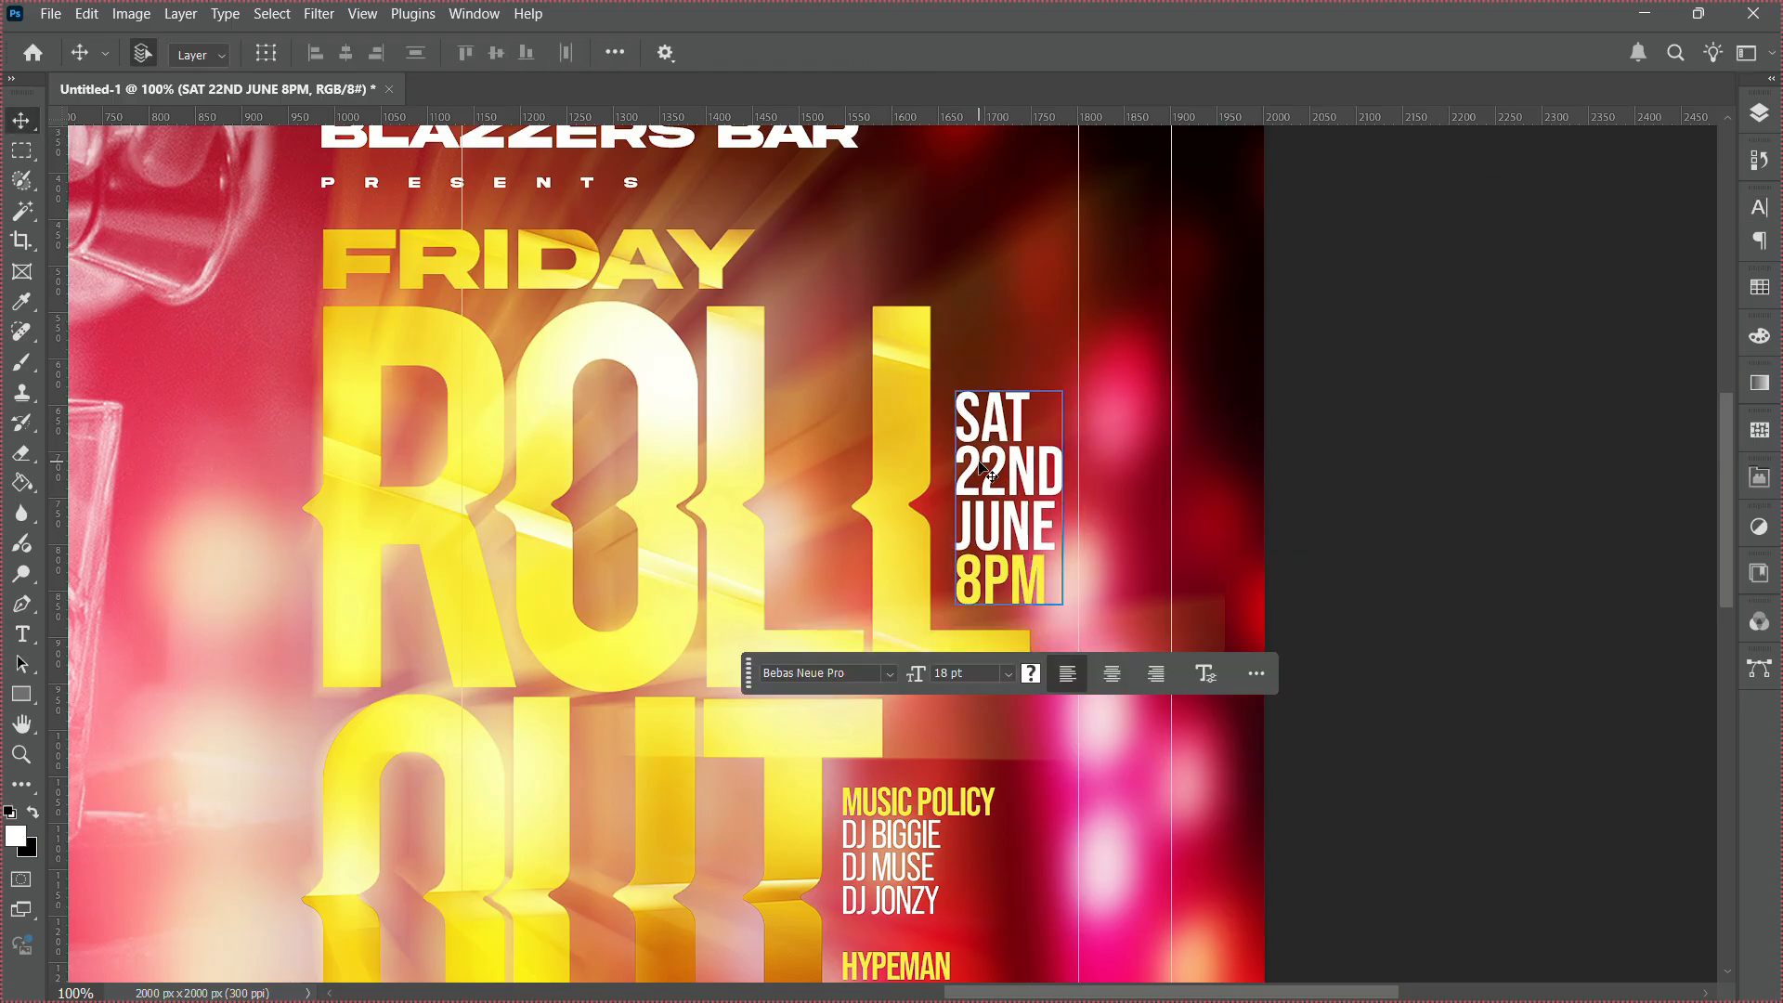
pyautogui.hotkey('ctrl', 't')
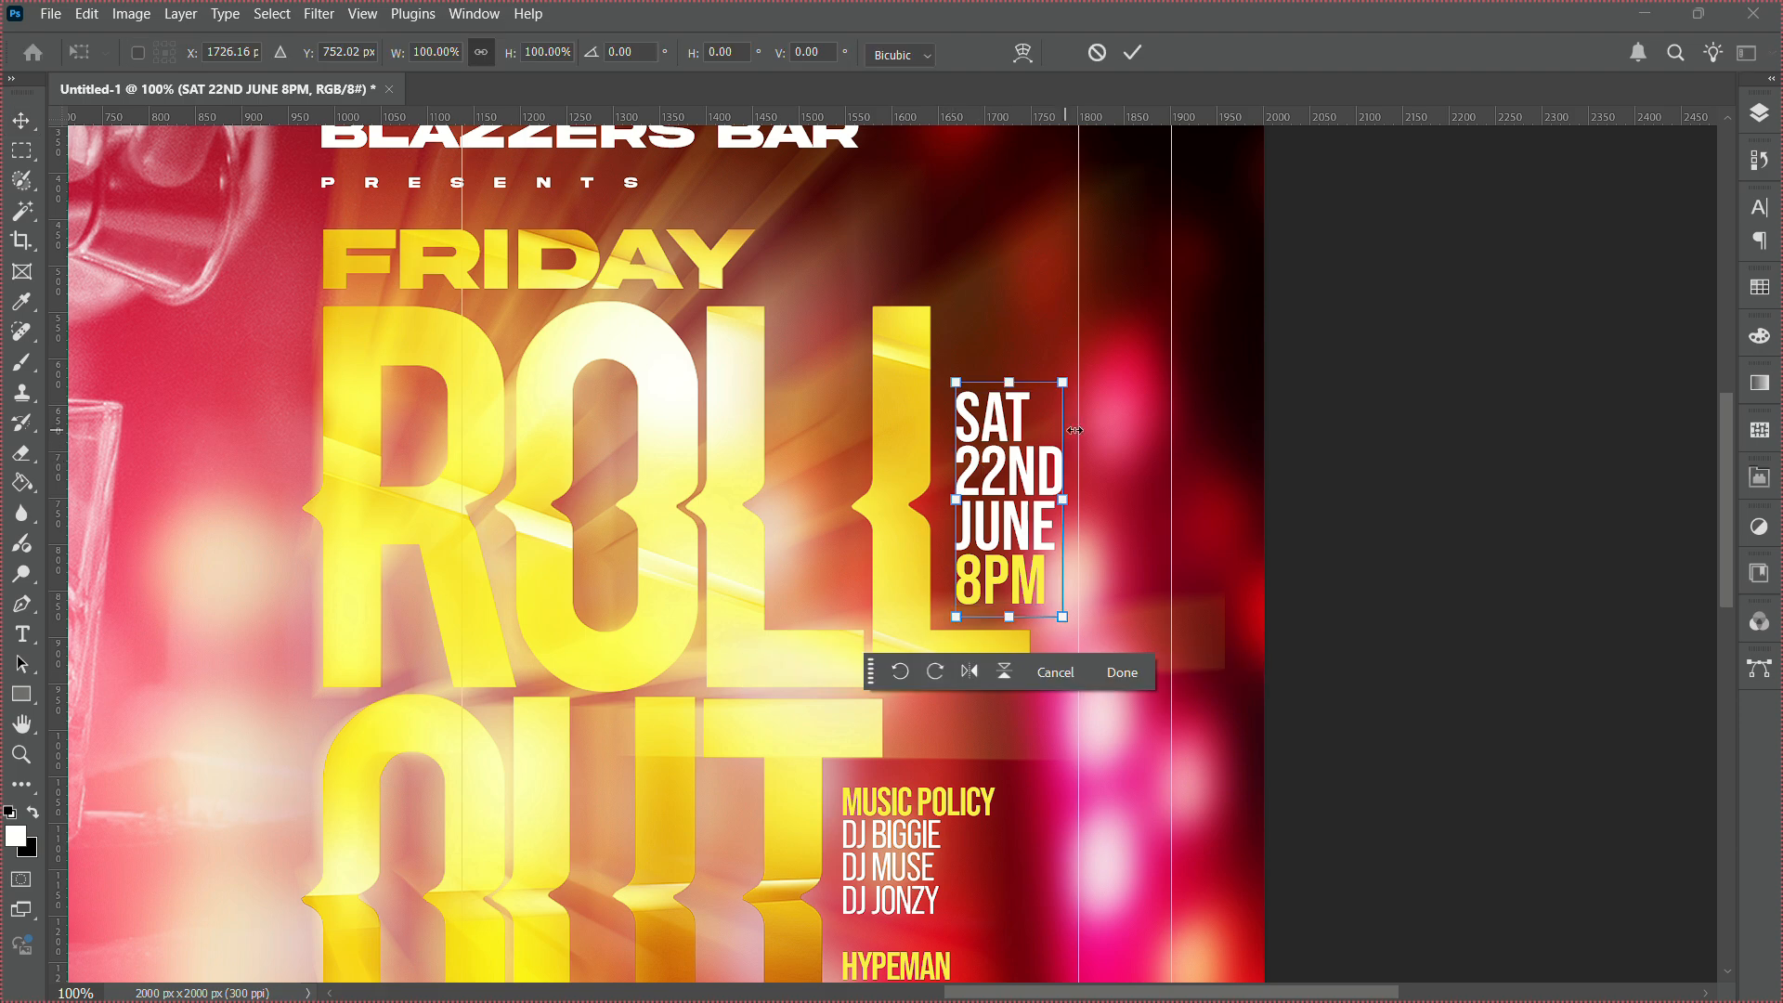
pyautogui.moveTo(1069, 494); pyautogui.dragTo(1059, 494)
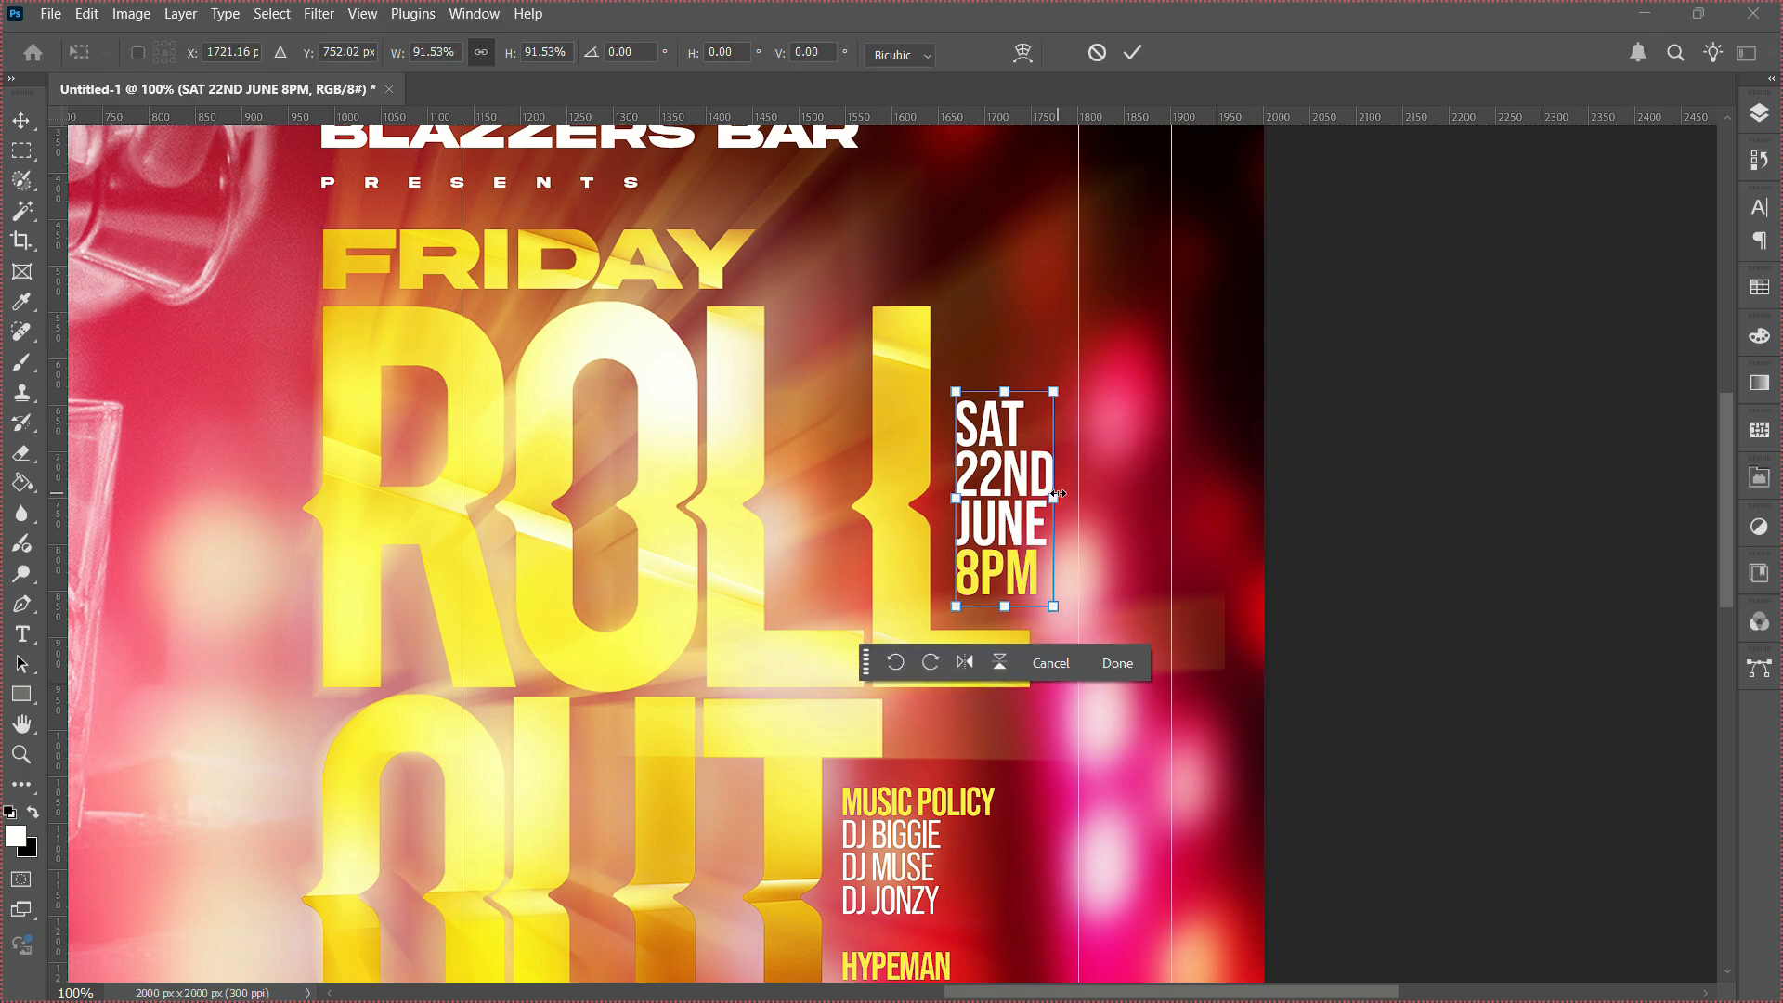
pyautogui.press('Return')
# Draw a rectangle about 184 by 293 px around the date text and remove its fill.
pyautogui.click(8, 698)
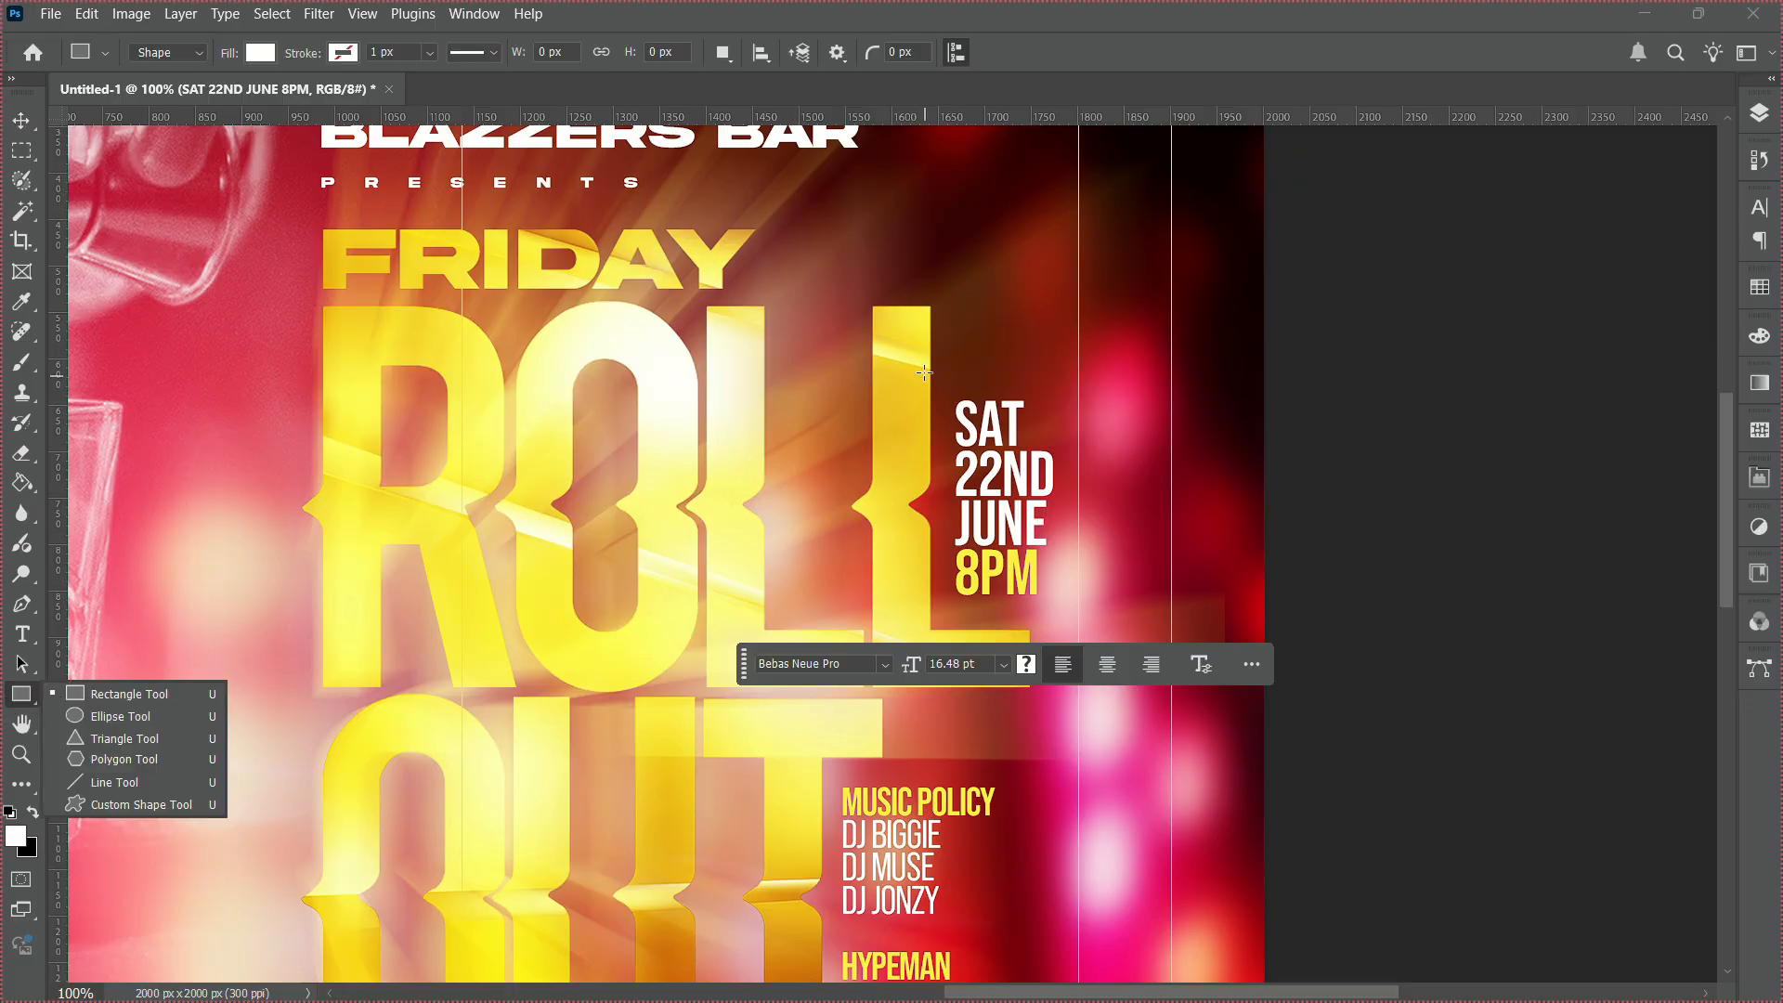
pyautogui.moveTo(925, 372); pyautogui.dragTo(1096, 645)
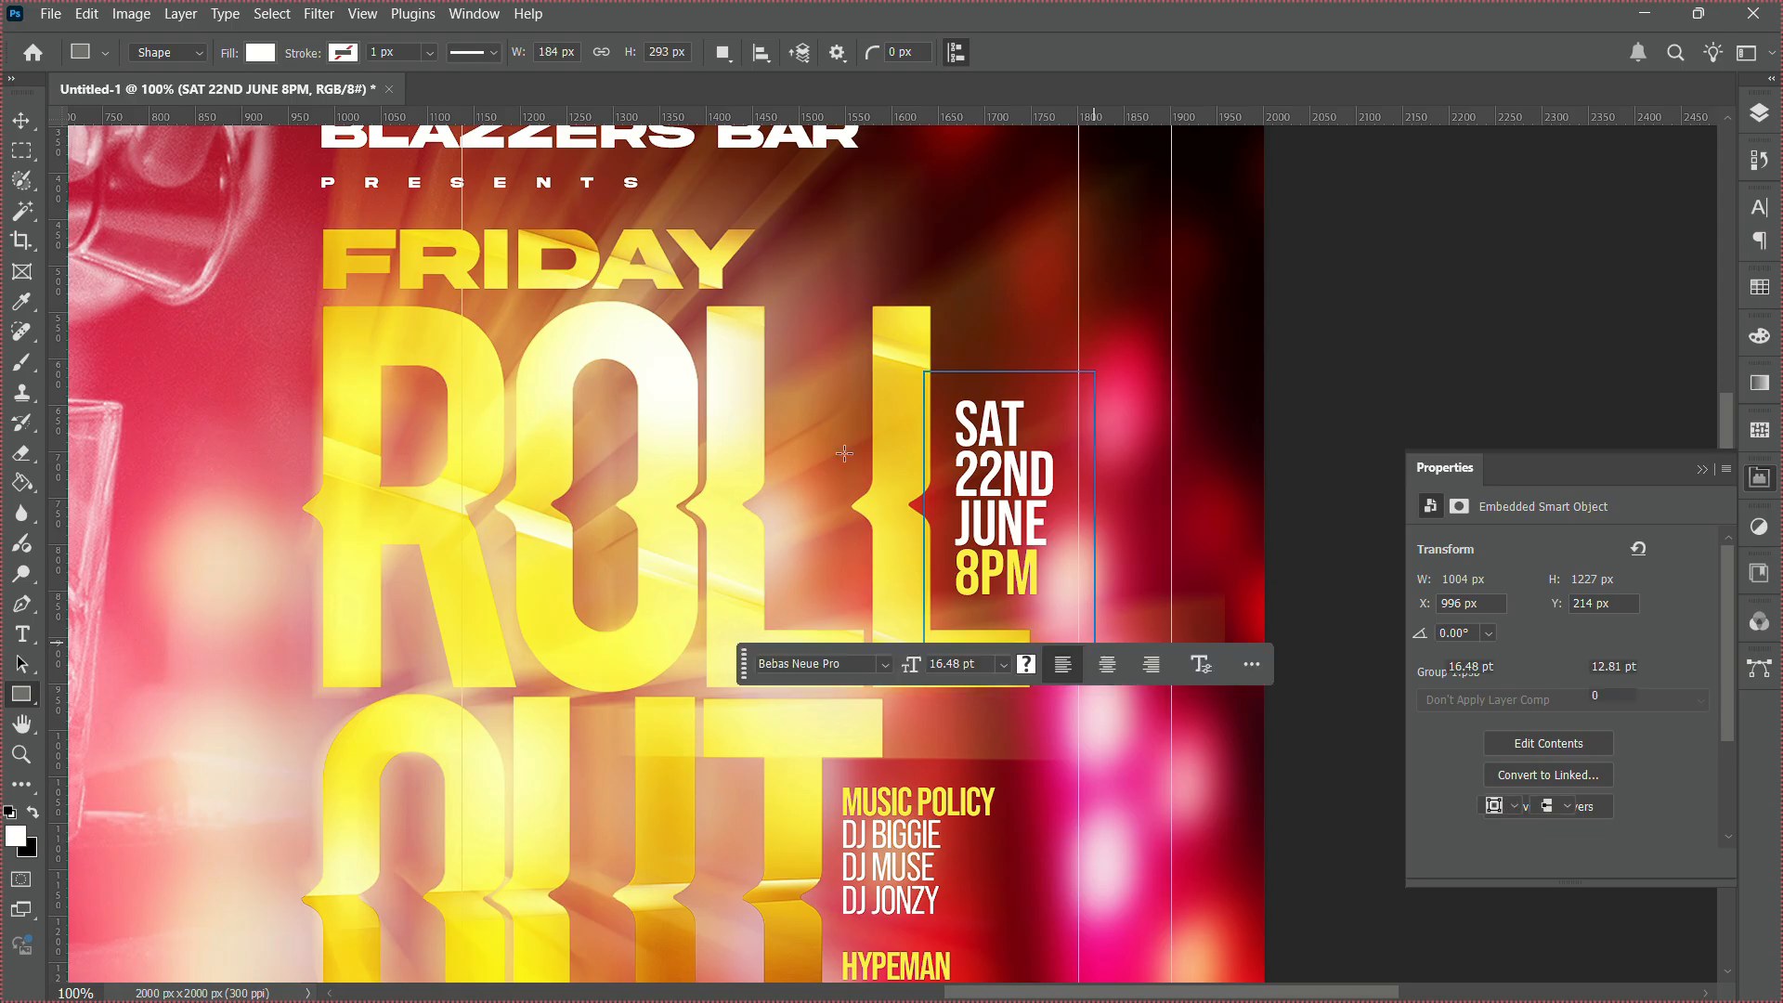
pyautogui.click(261, 52)
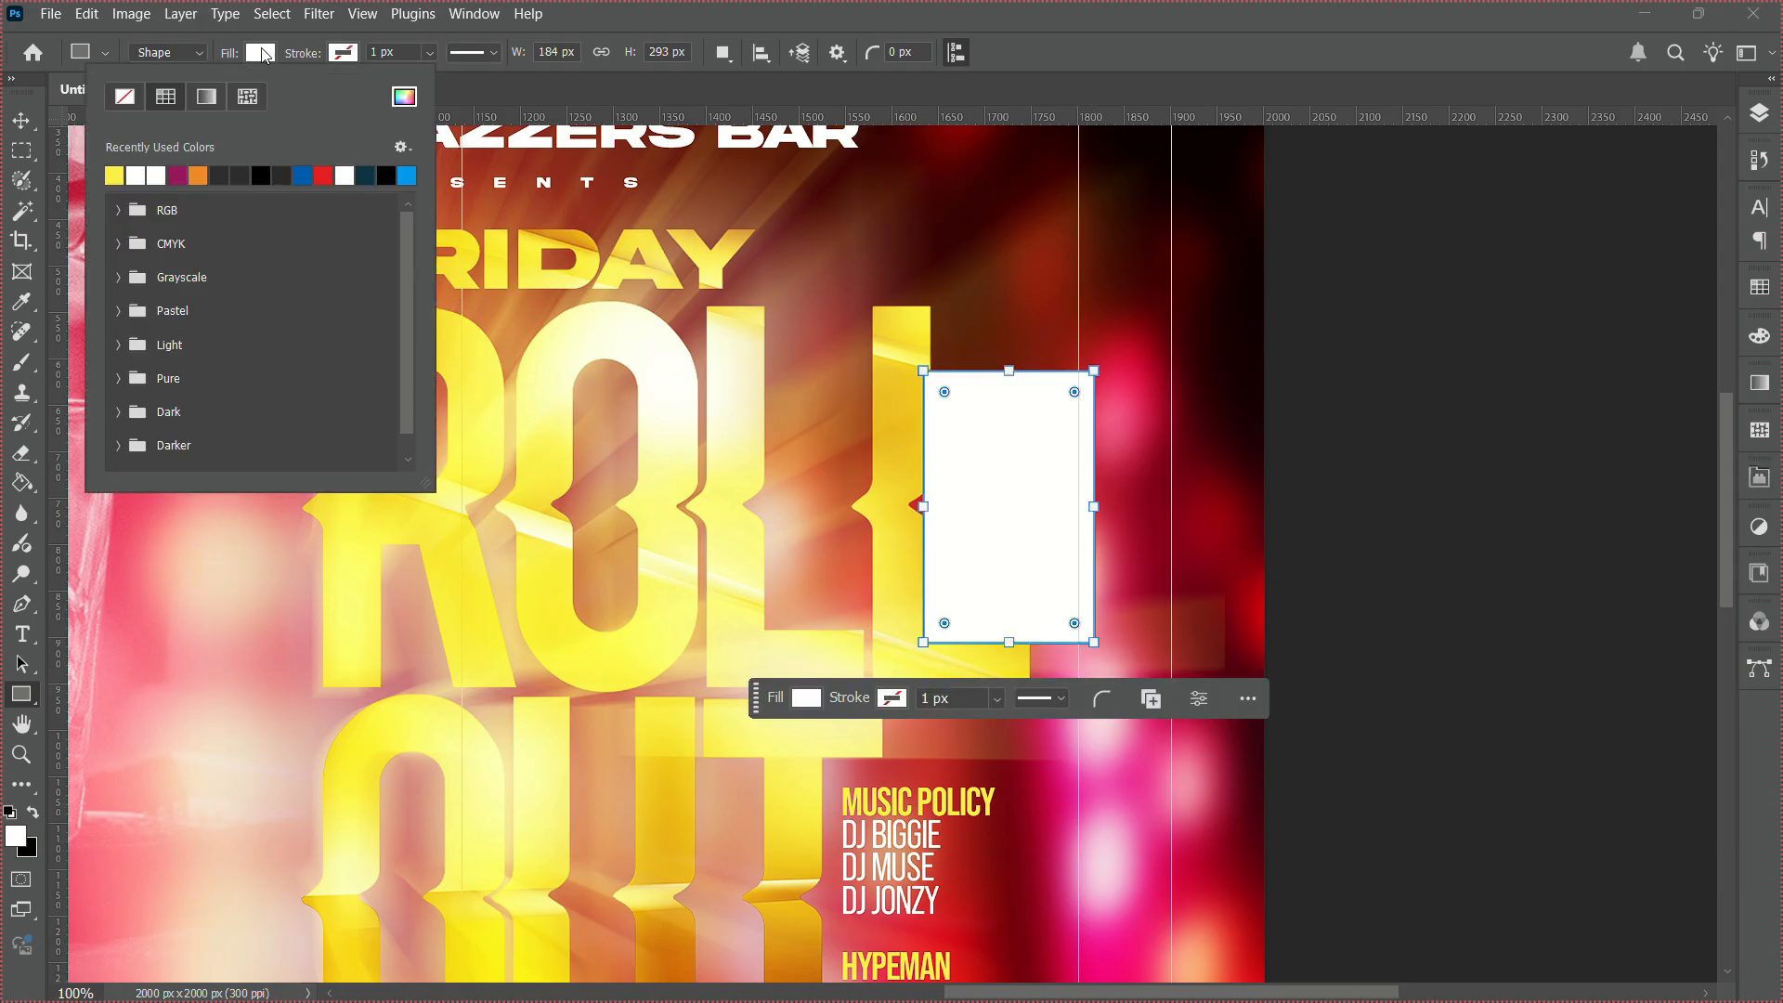
pyautogui.click(126, 98)
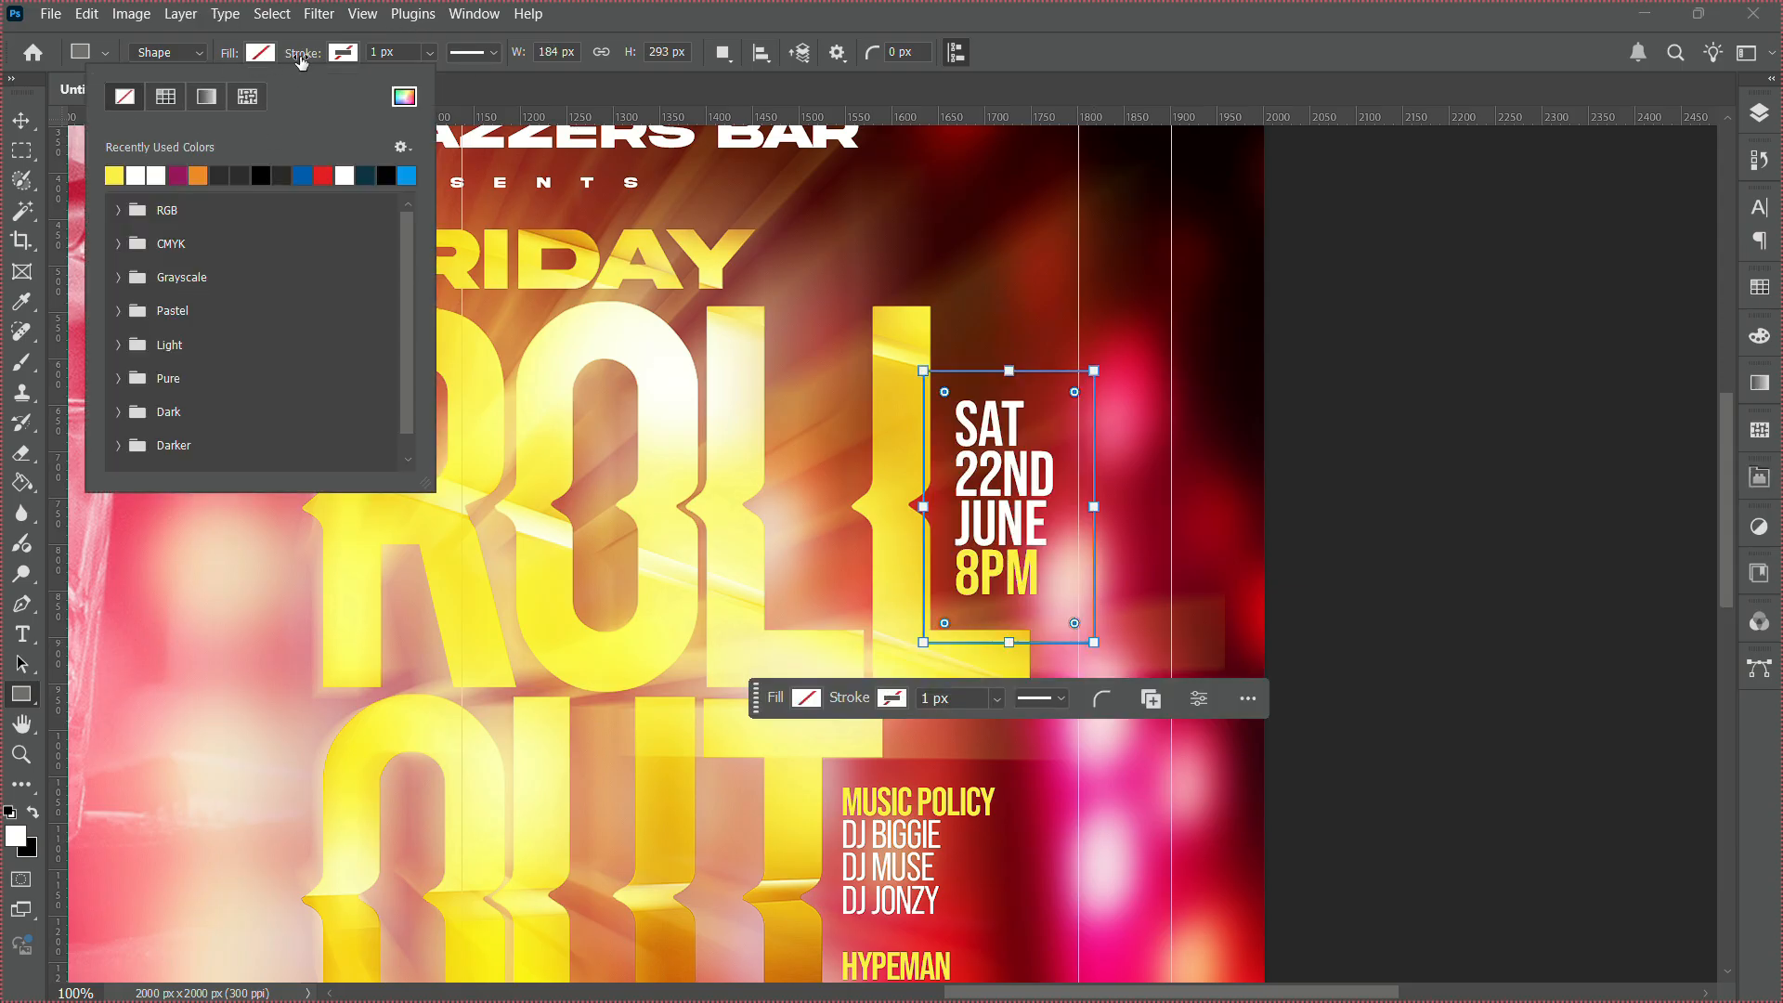
# Give the rectangle around the date a yellow stroke about 1.96 px wide.
pyautogui.click(346, 53)
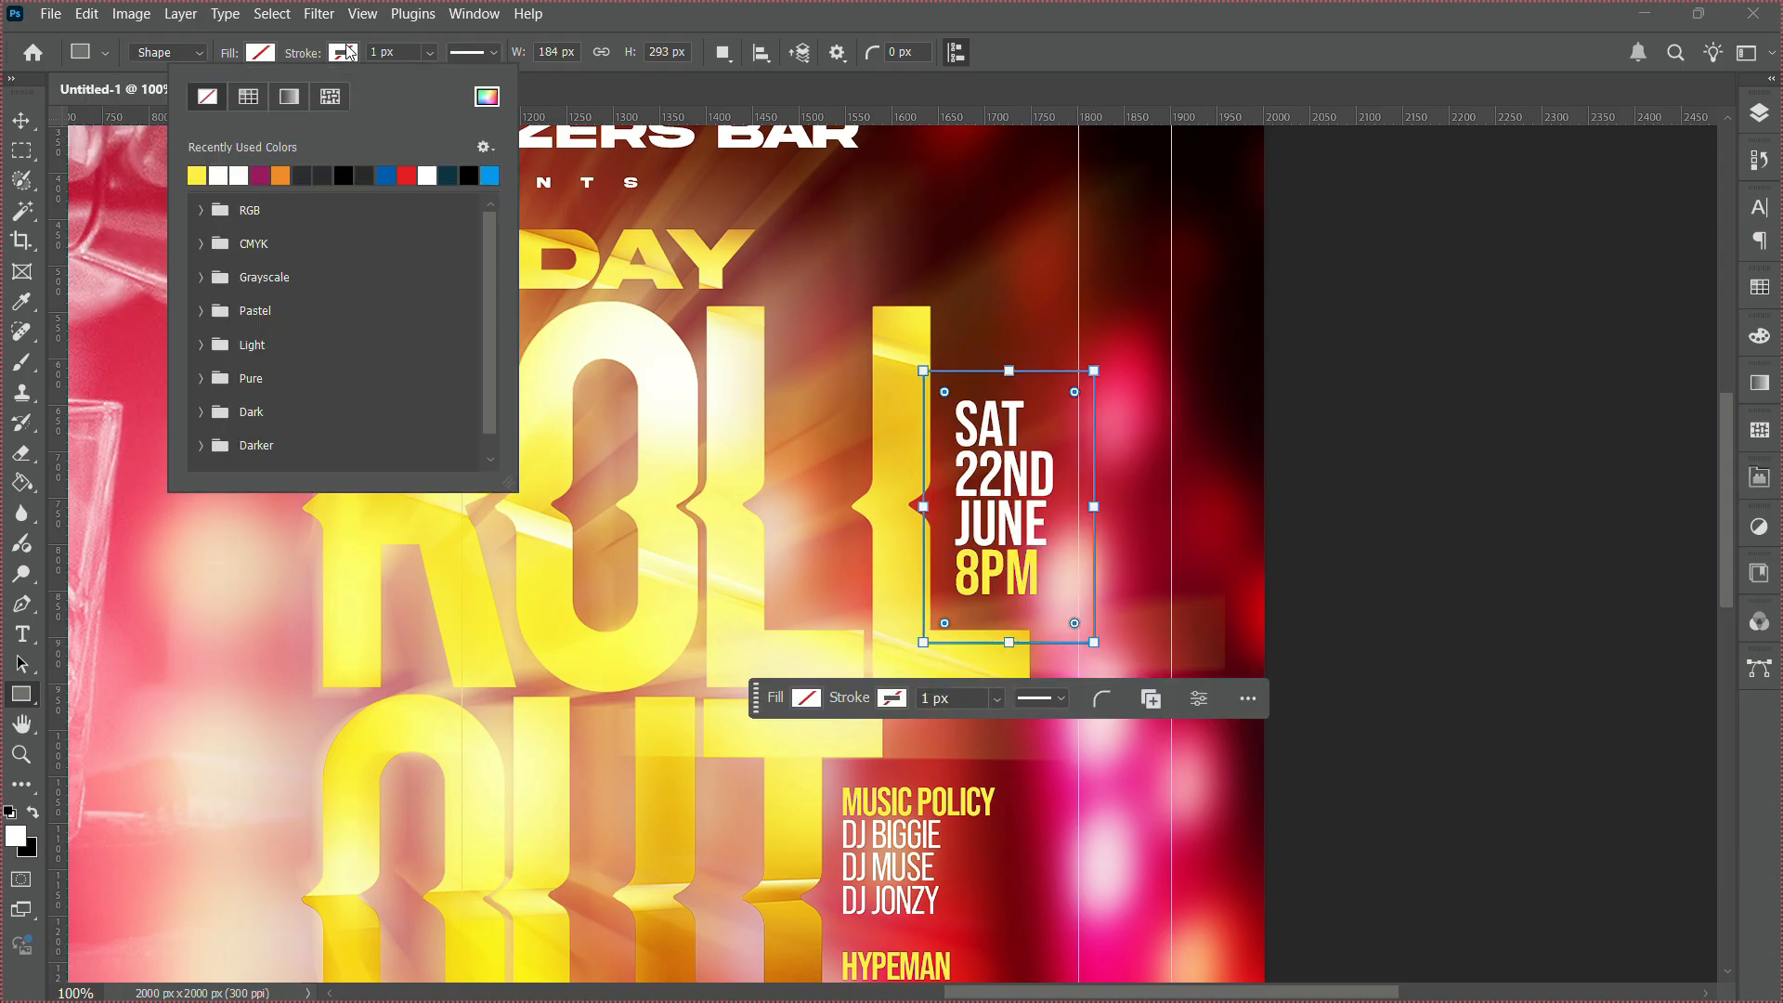
pyautogui.click(198, 172)
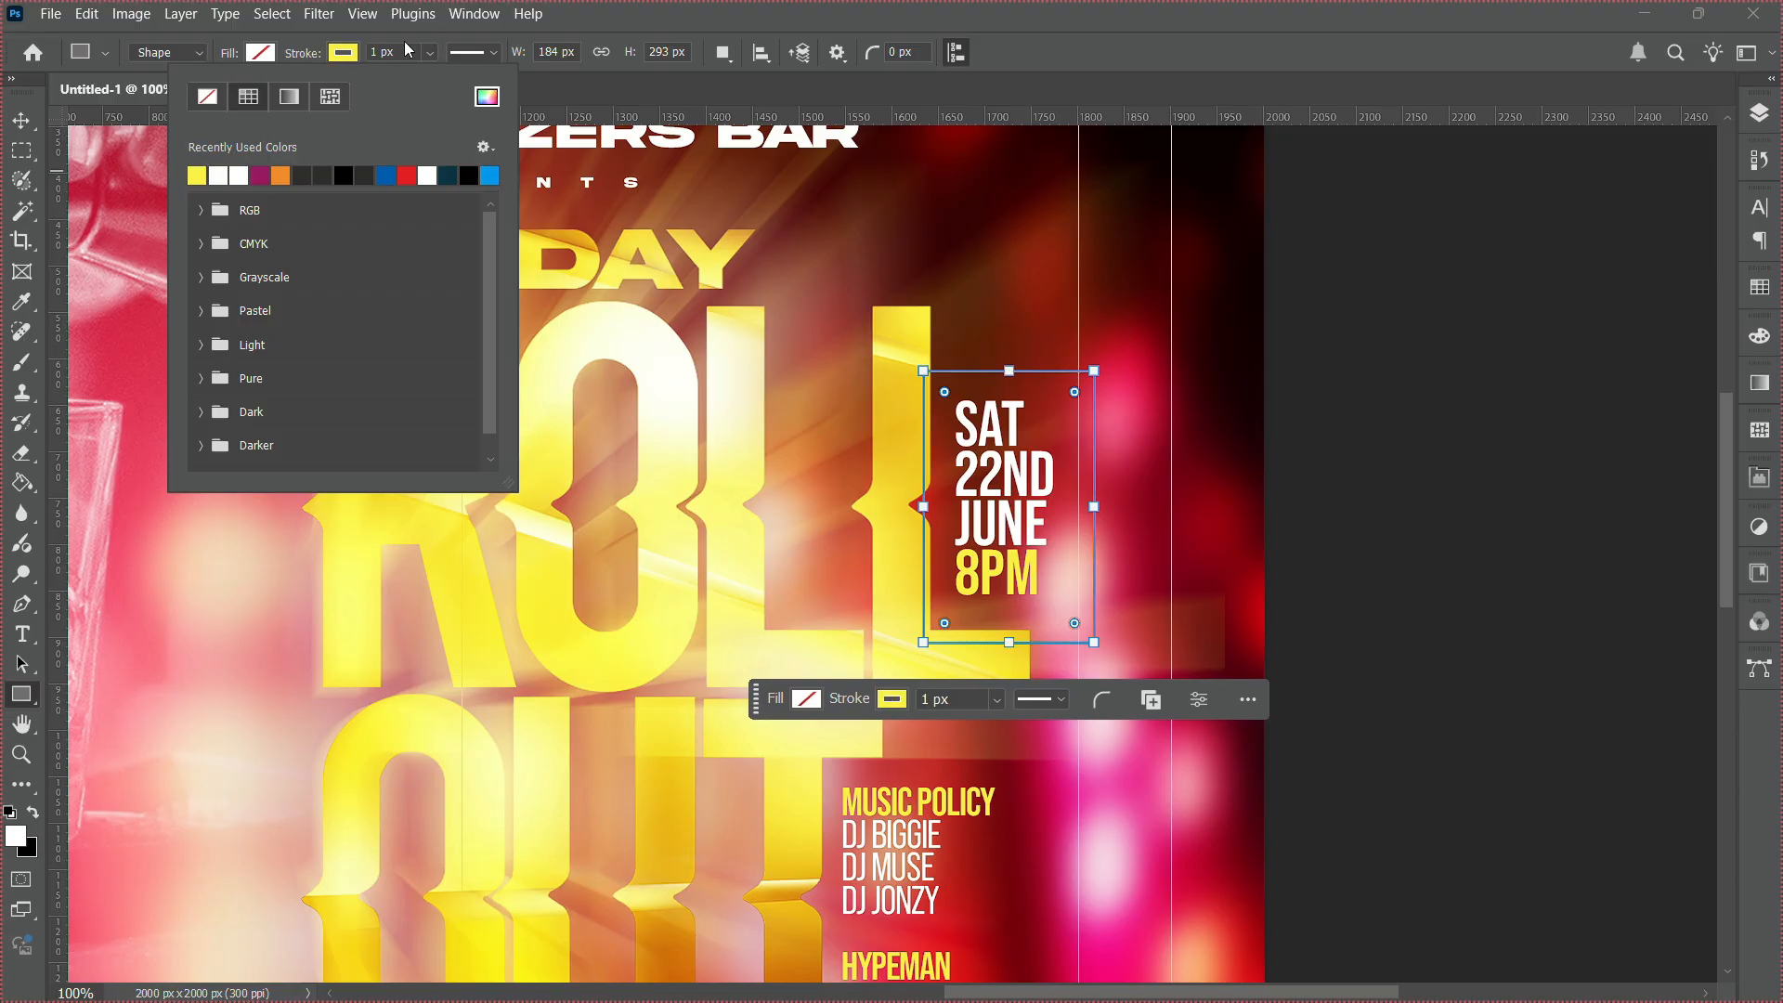
pyautogui.click(426, 53)
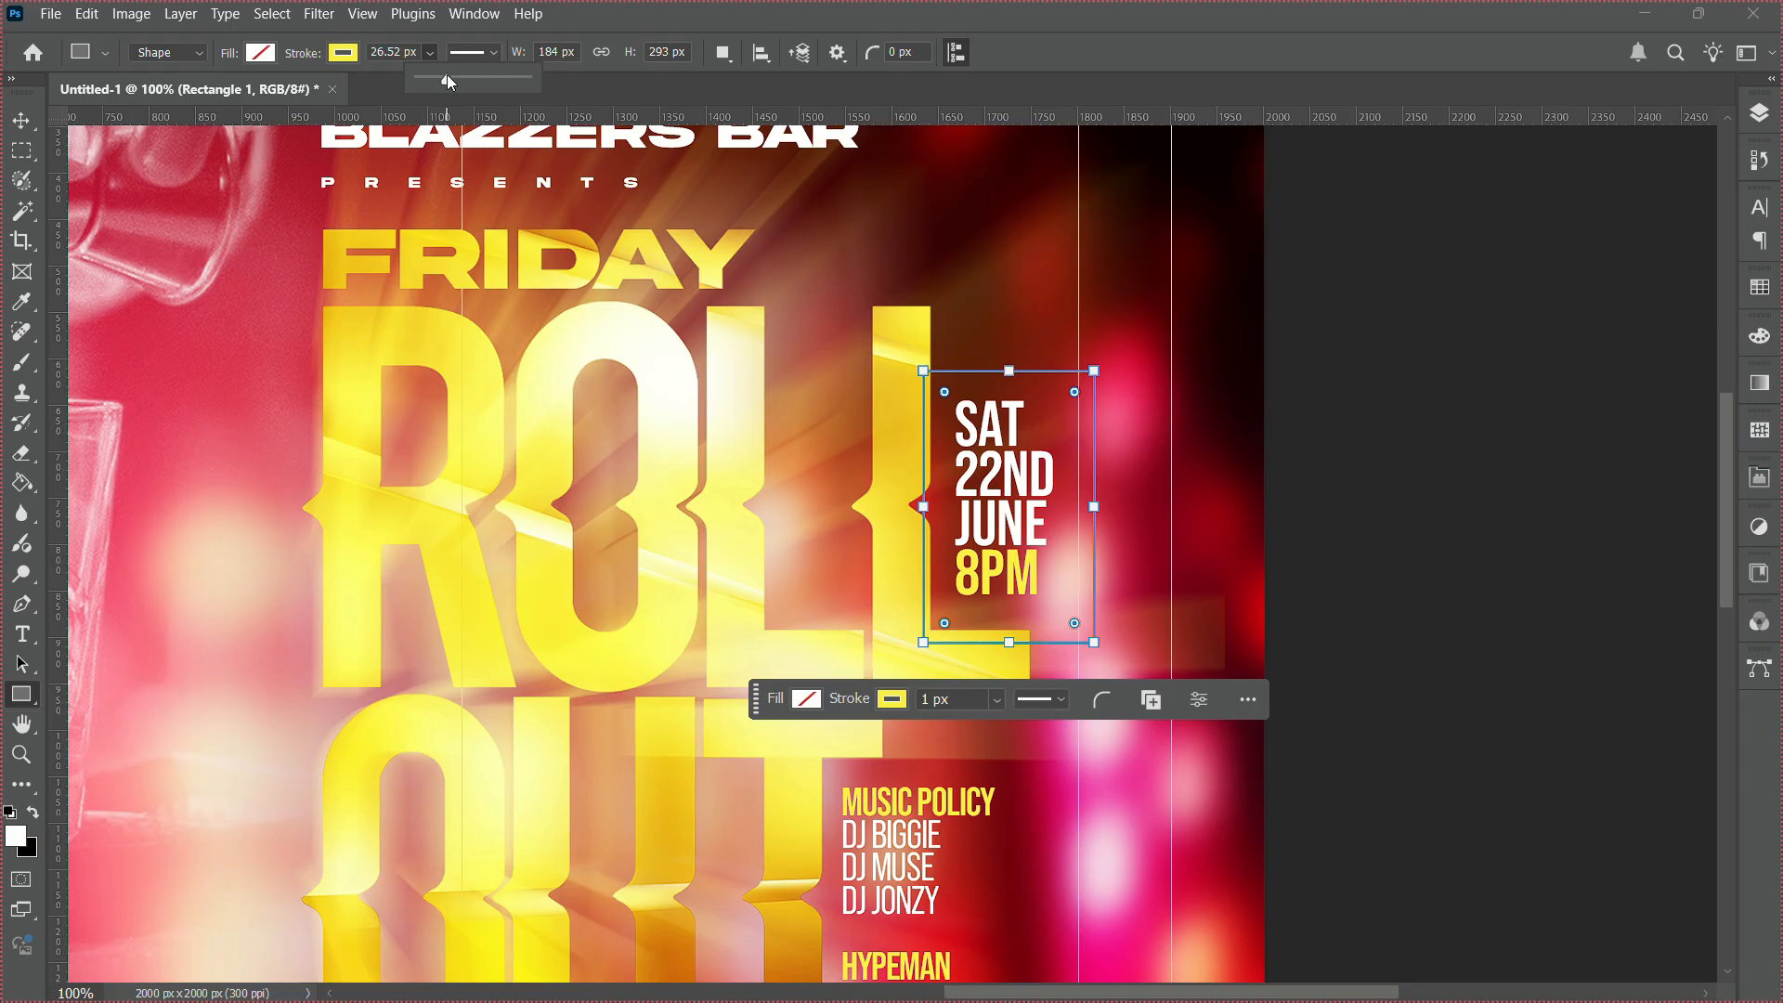
pyautogui.moveTo(446, 76); pyautogui.dragTo(437, 82)
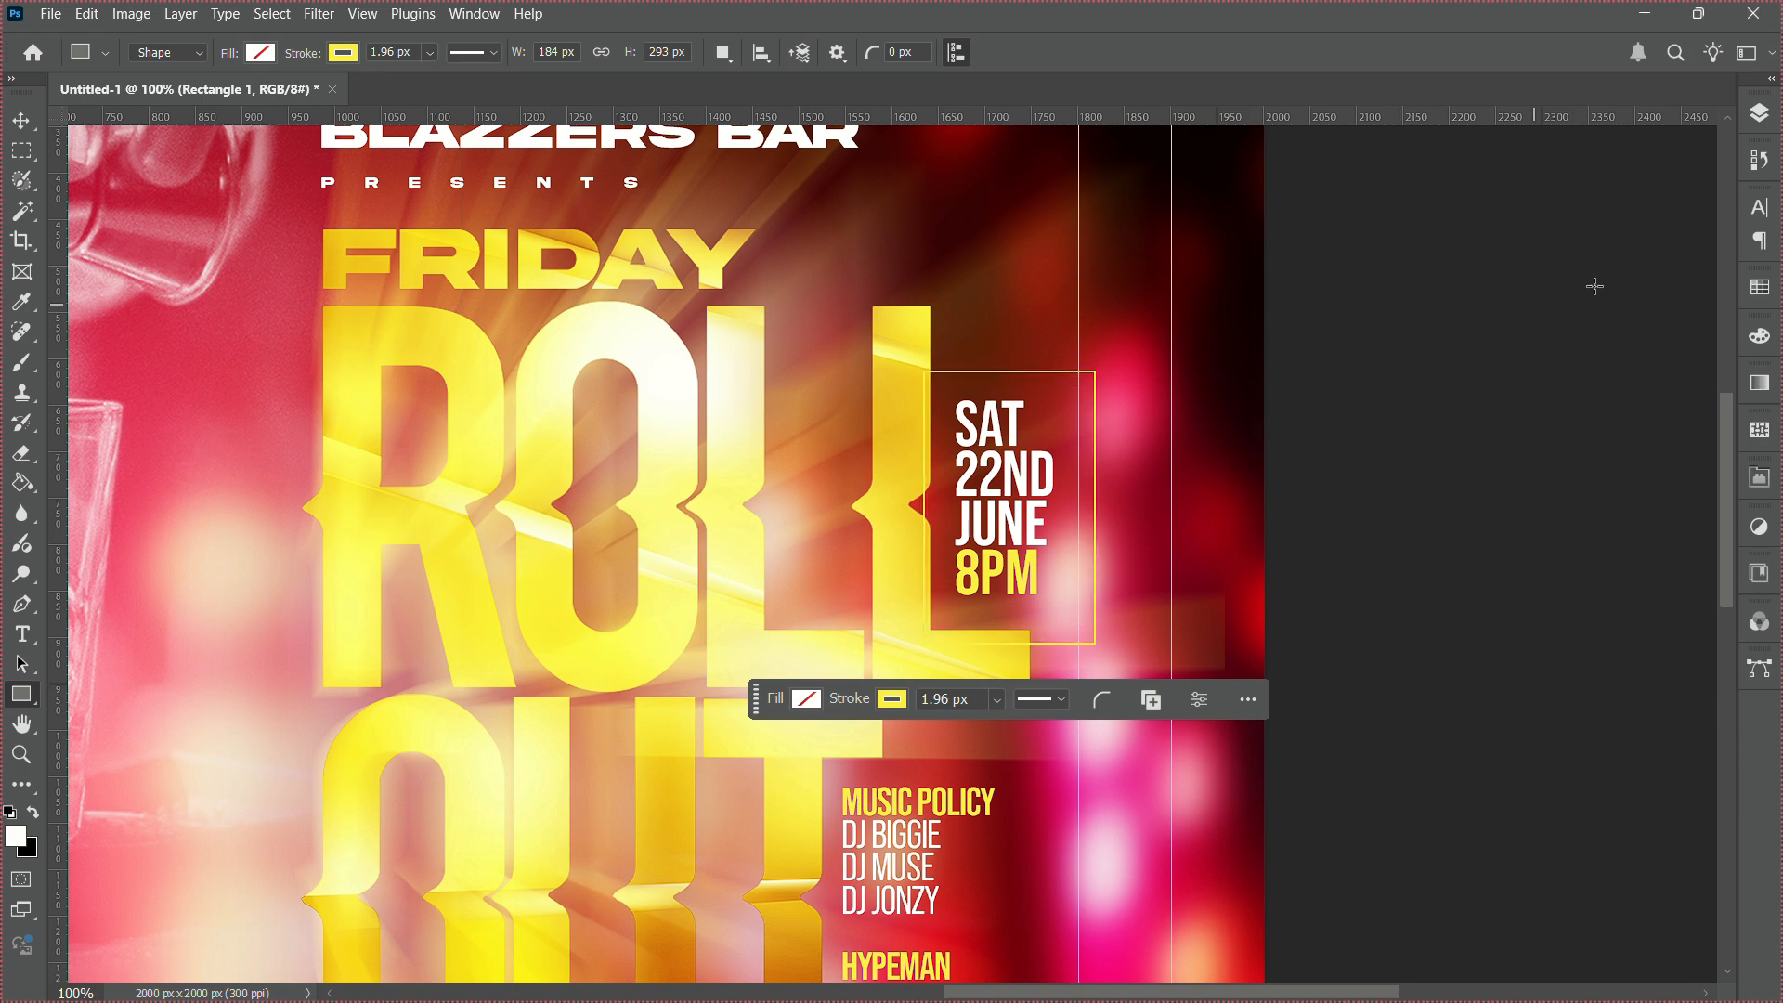
# Rasterize the Rectangle 1 layer.
pyautogui.click(1759, 114)
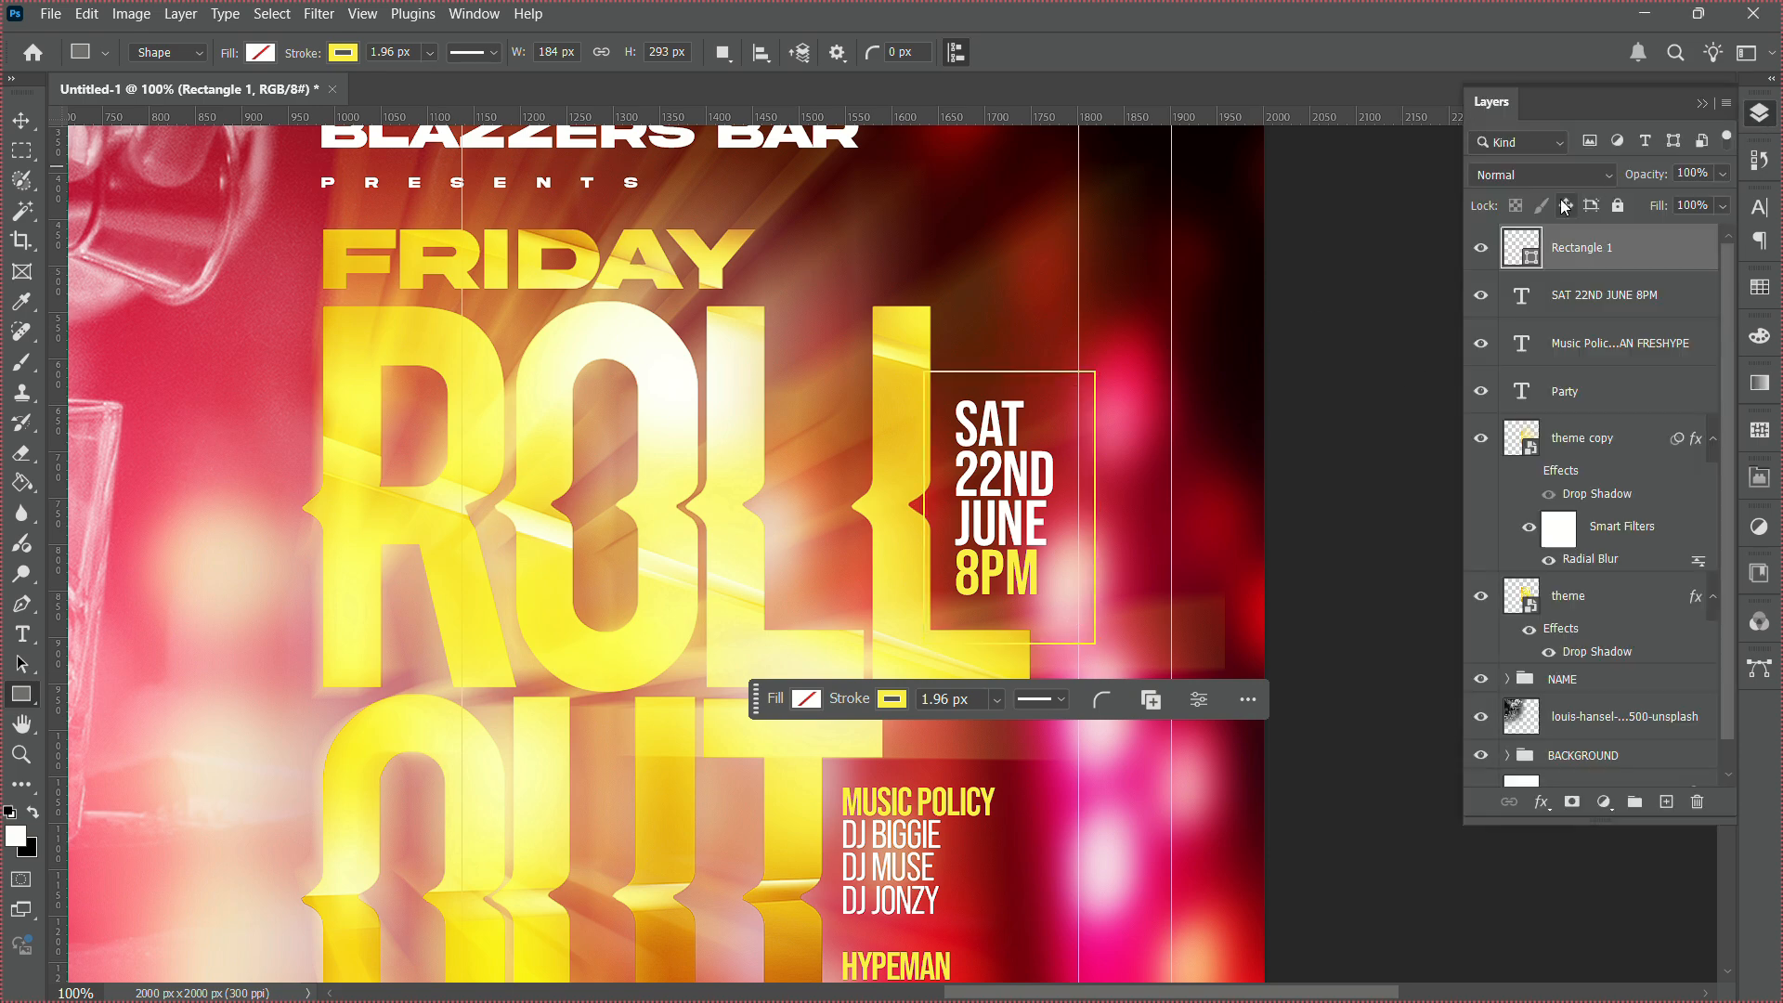
pyautogui.rightClick(1568, 253)
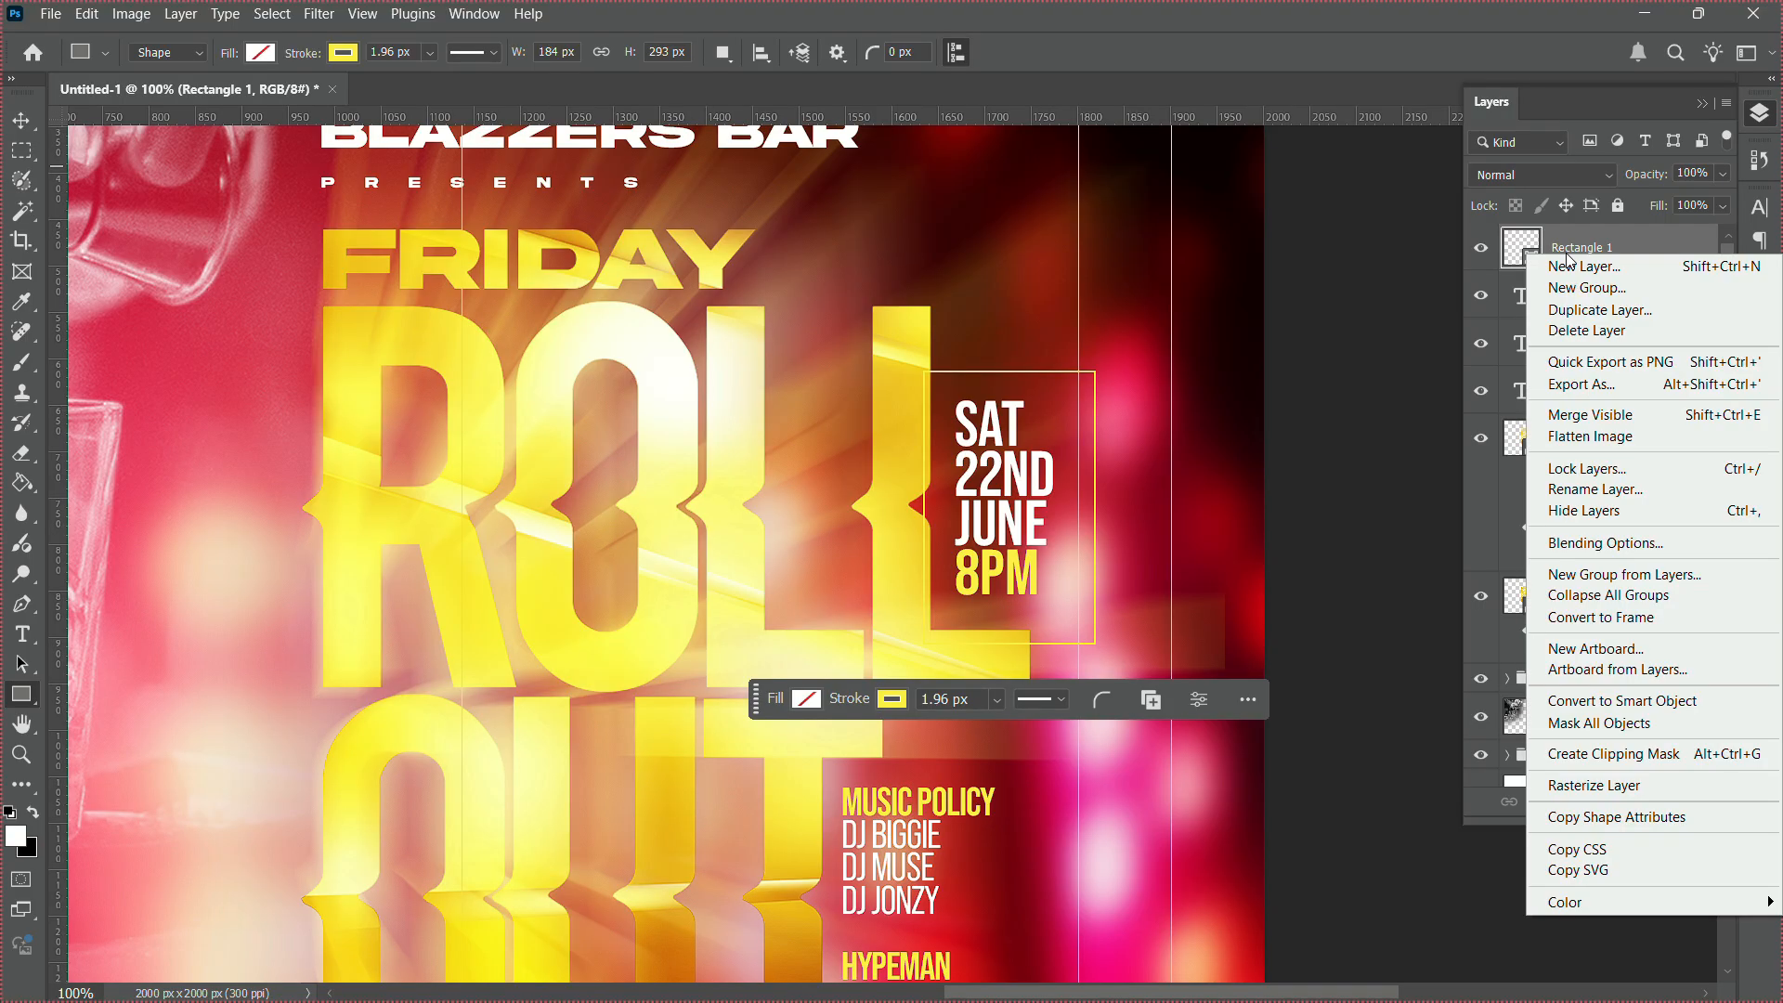
pyautogui.click(1628, 787)
# Group the bartender photo layer with the BACKGROUND group and name the new group BACKGROUND.
pyautogui.click(1570, 717)
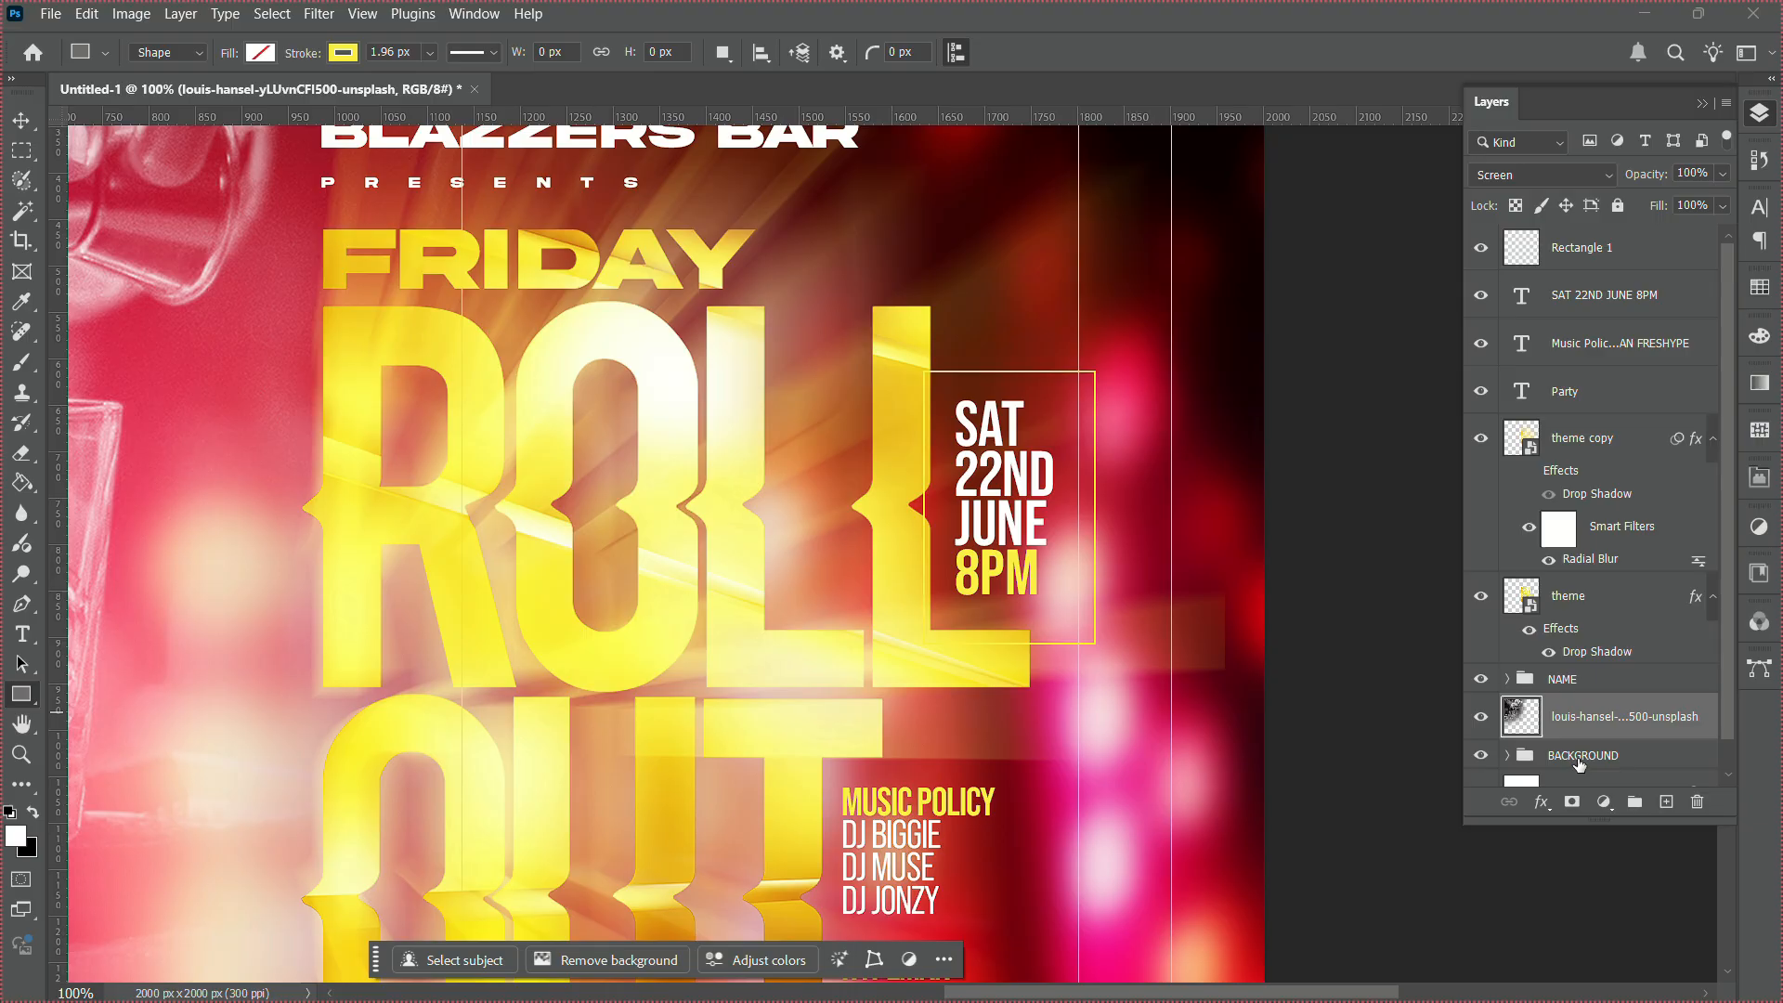
pyautogui.click(1579, 757)
pyautogui.hotkey('ctrl', 'g')
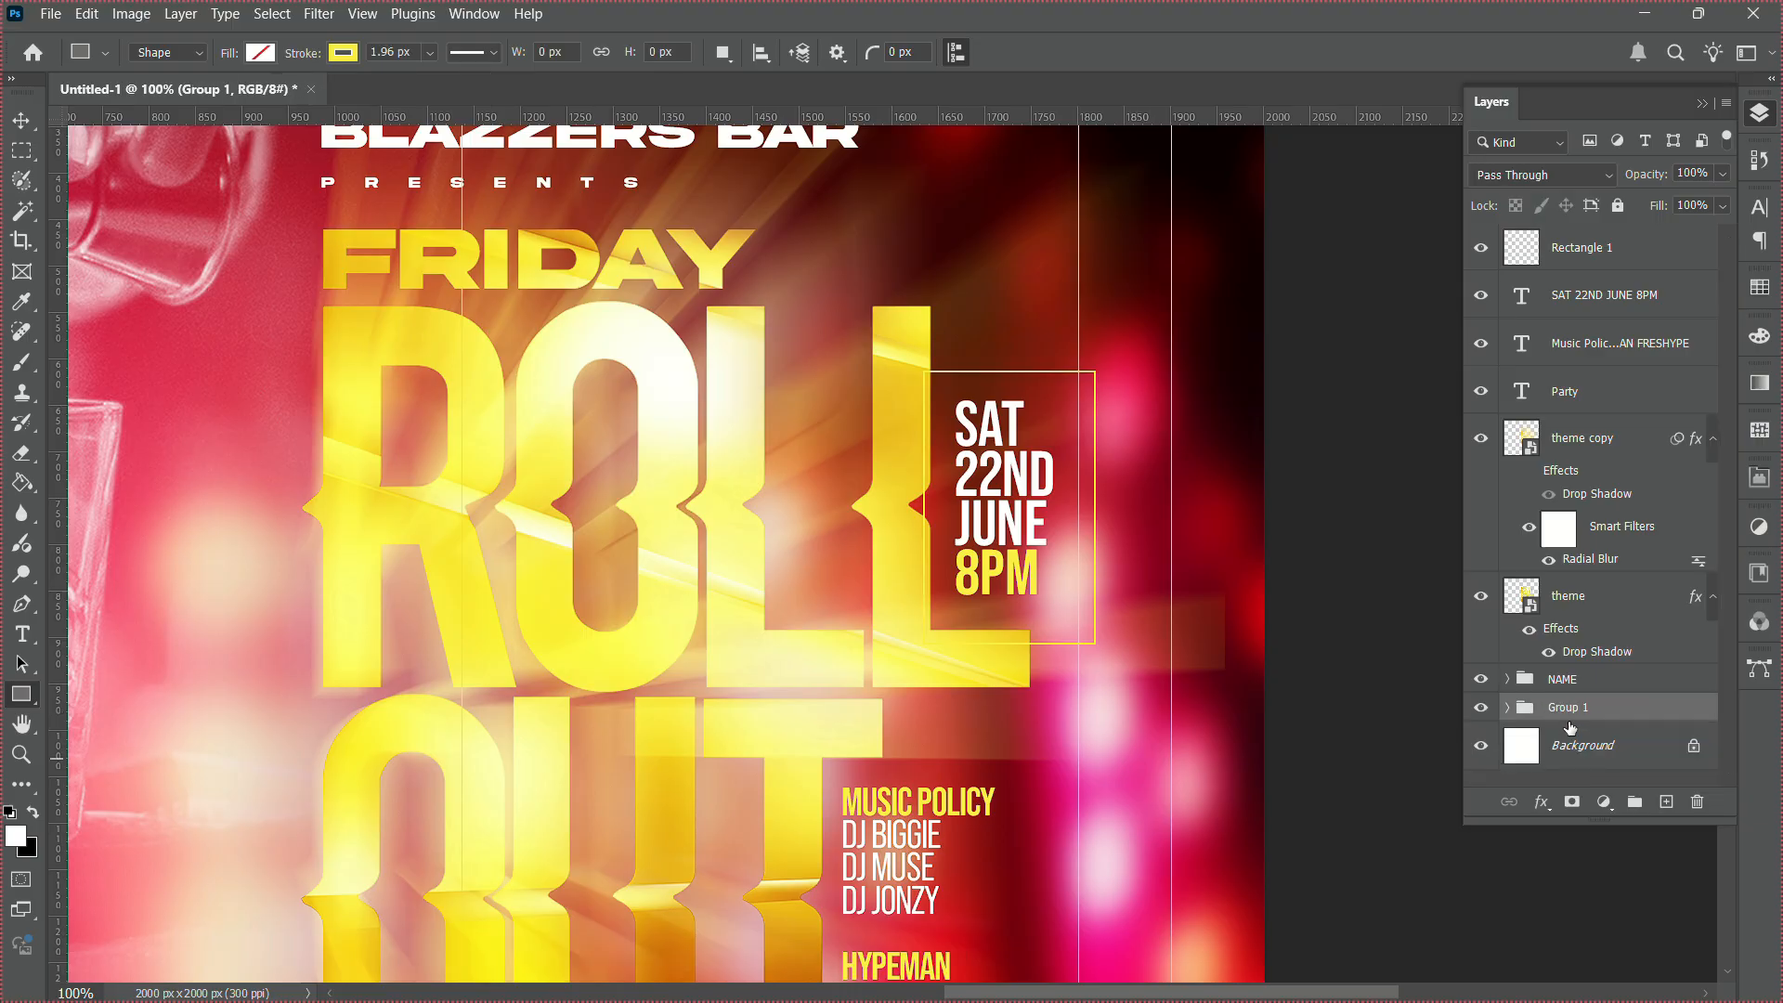
pyautogui.doubleClick(1568, 707)
pyautogui.write('BACKGROUND')
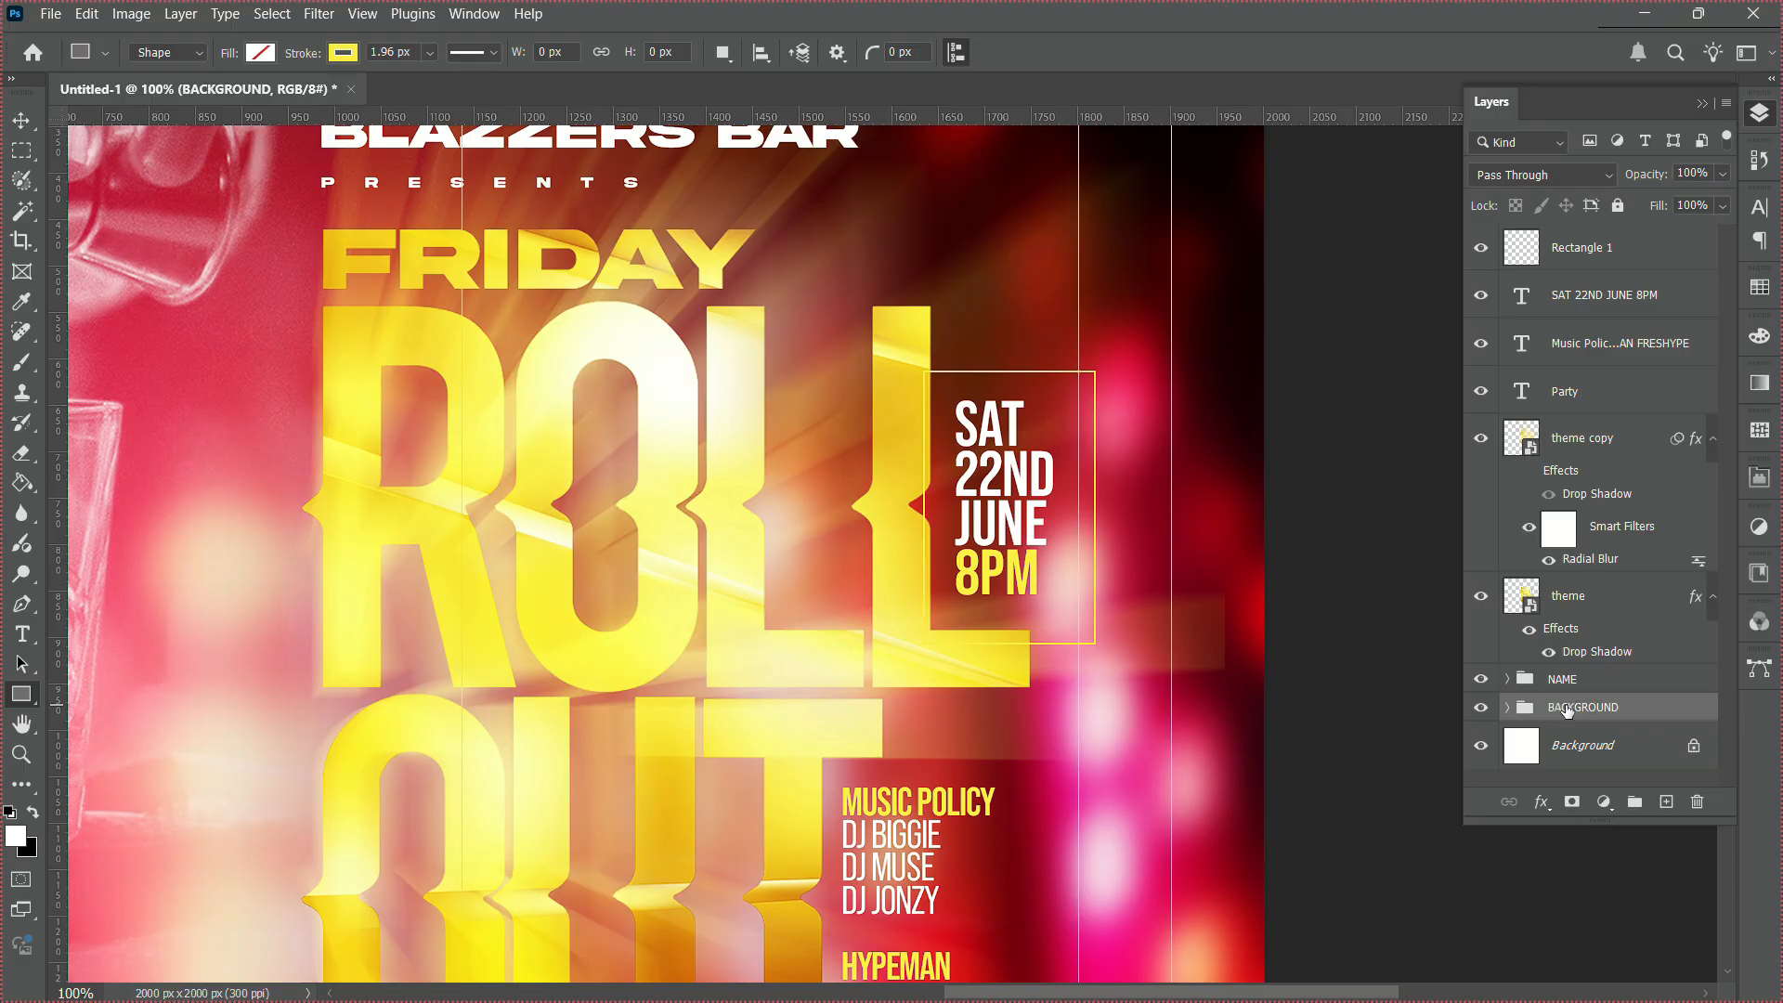
# Group the layers from theme up to Rectangle 1 and name the new group THEME.
pyautogui.click(1584, 595)
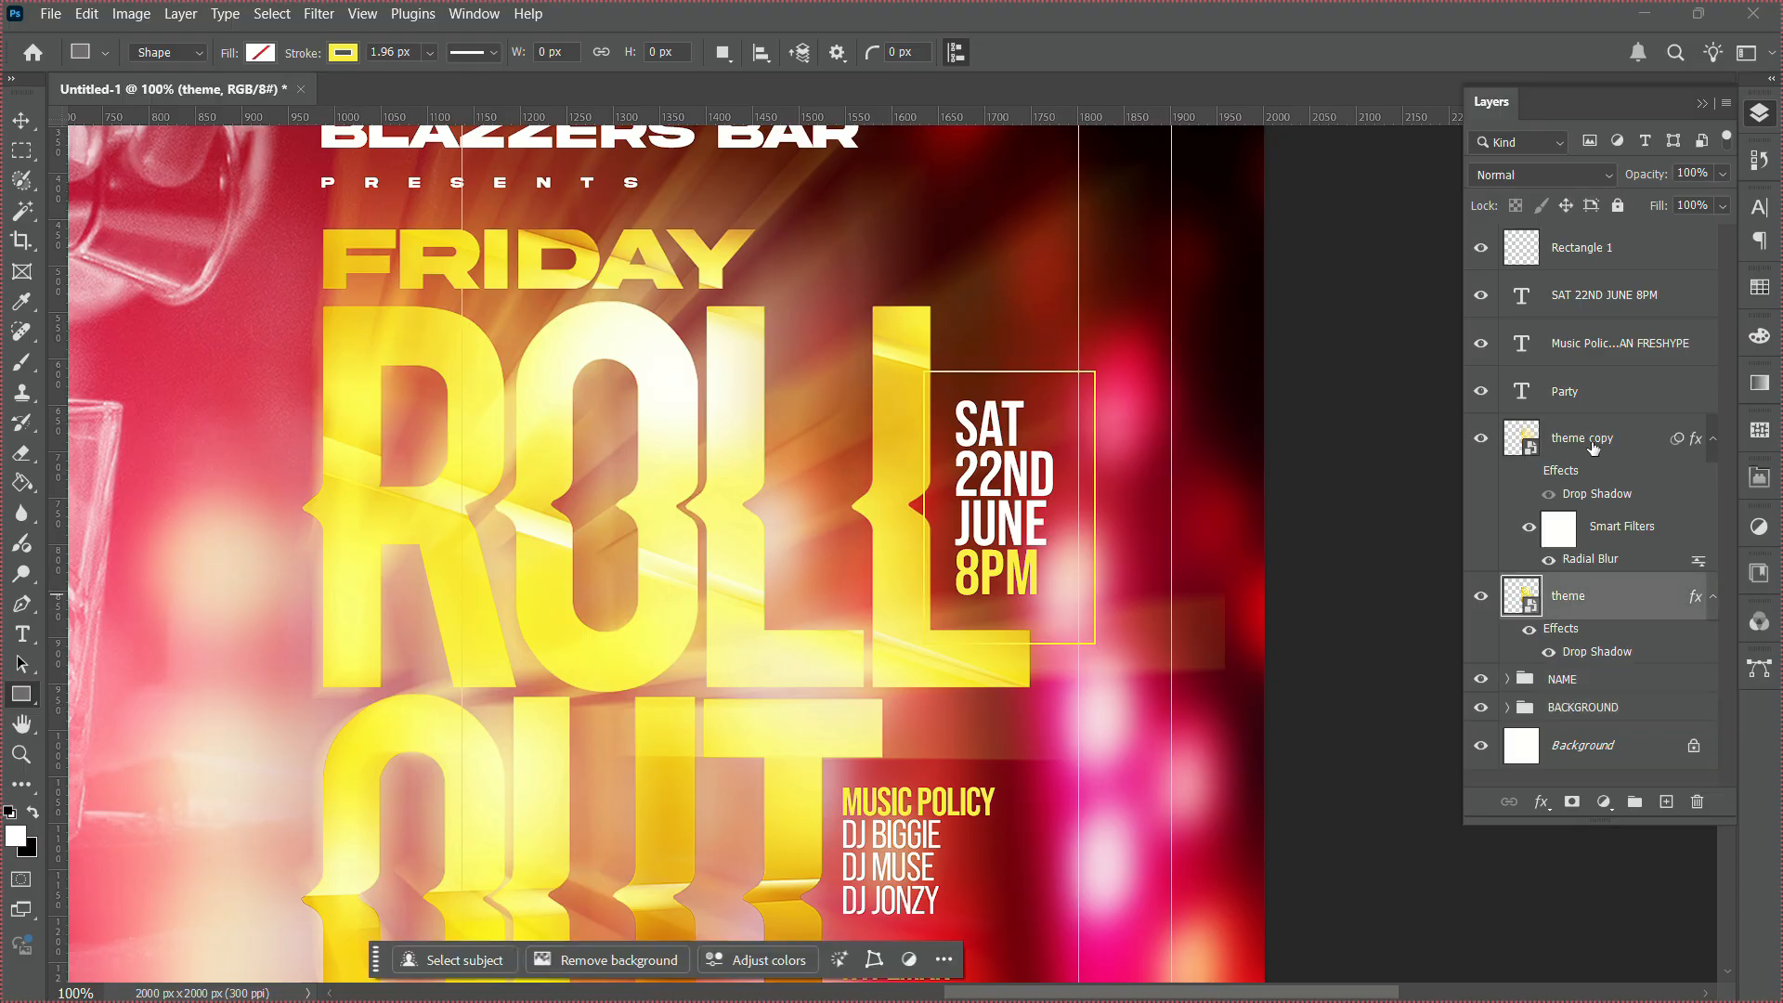
pyautogui.keyDown('shift'); pyautogui.click(1579, 247); pyautogui.keyUp('shift')
pyautogui.hotkey('ctrl', 'g')
pyautogui.doubleClick(1568, 238)
pyautogui.write('THEME')
pyautogui.press('Return')
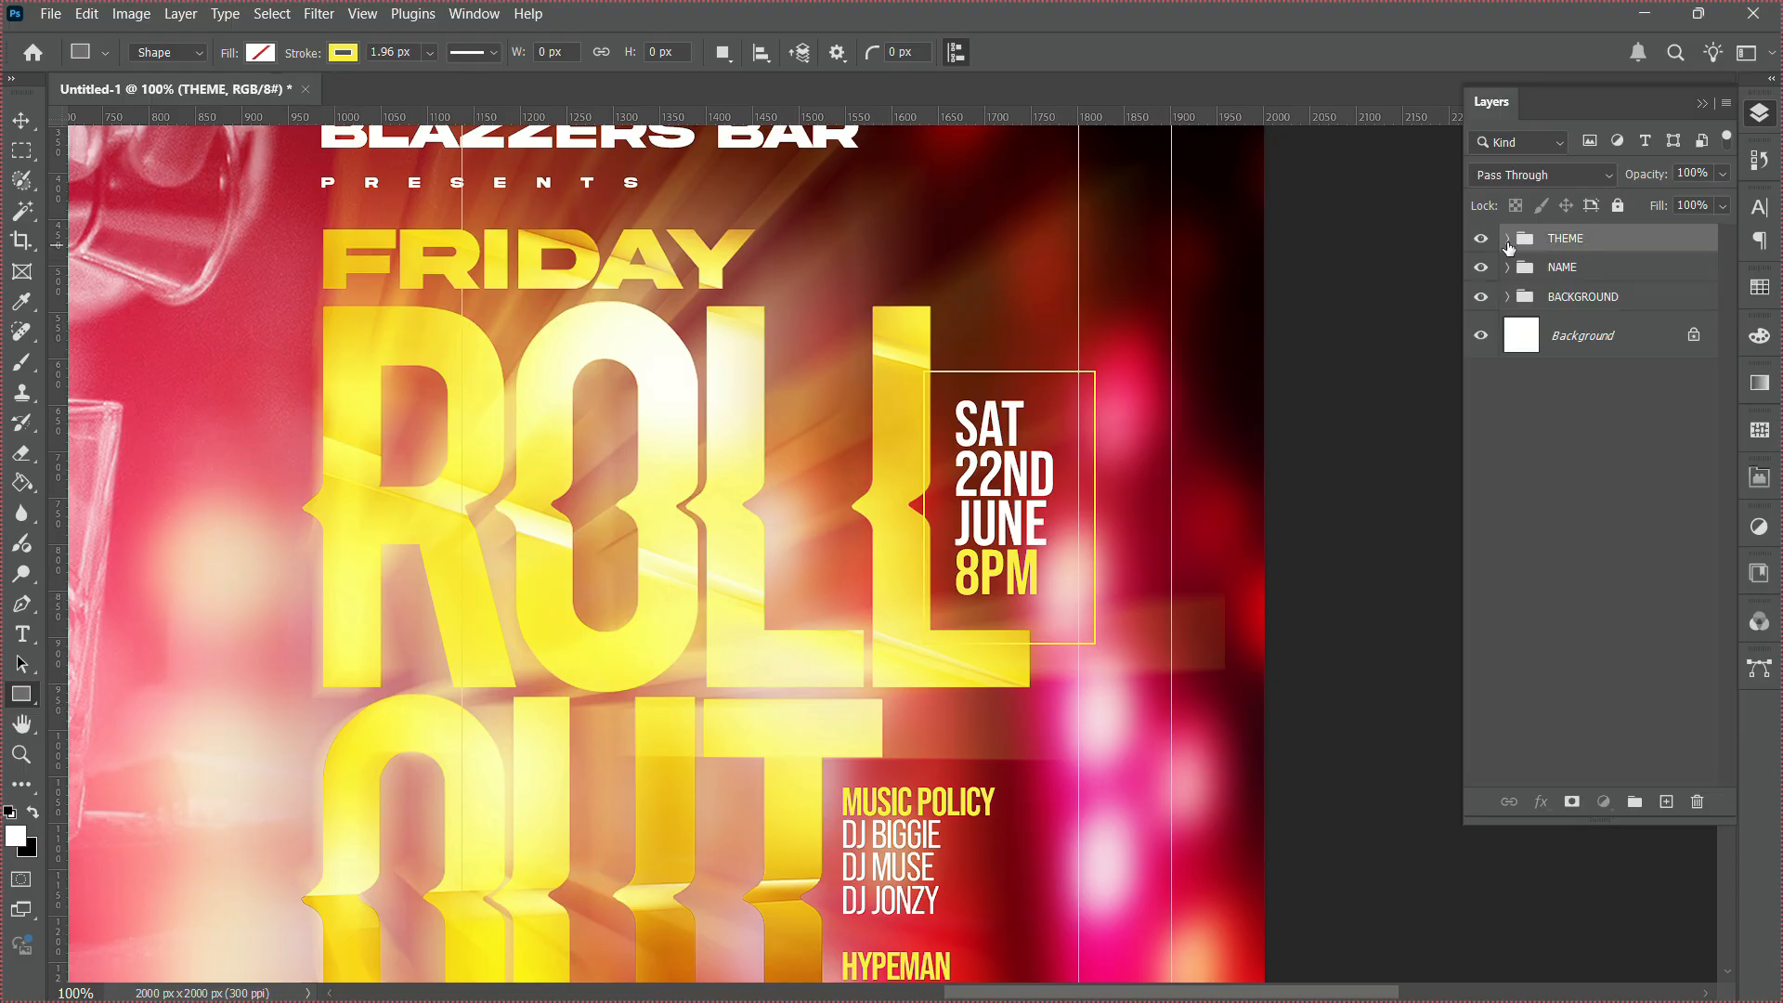
# Set the blend mode of the Rectangle 1 layer in the THEME group to Overlay.
pyautogui.click(1508, 239)
pyautogui.click(1585, 275)
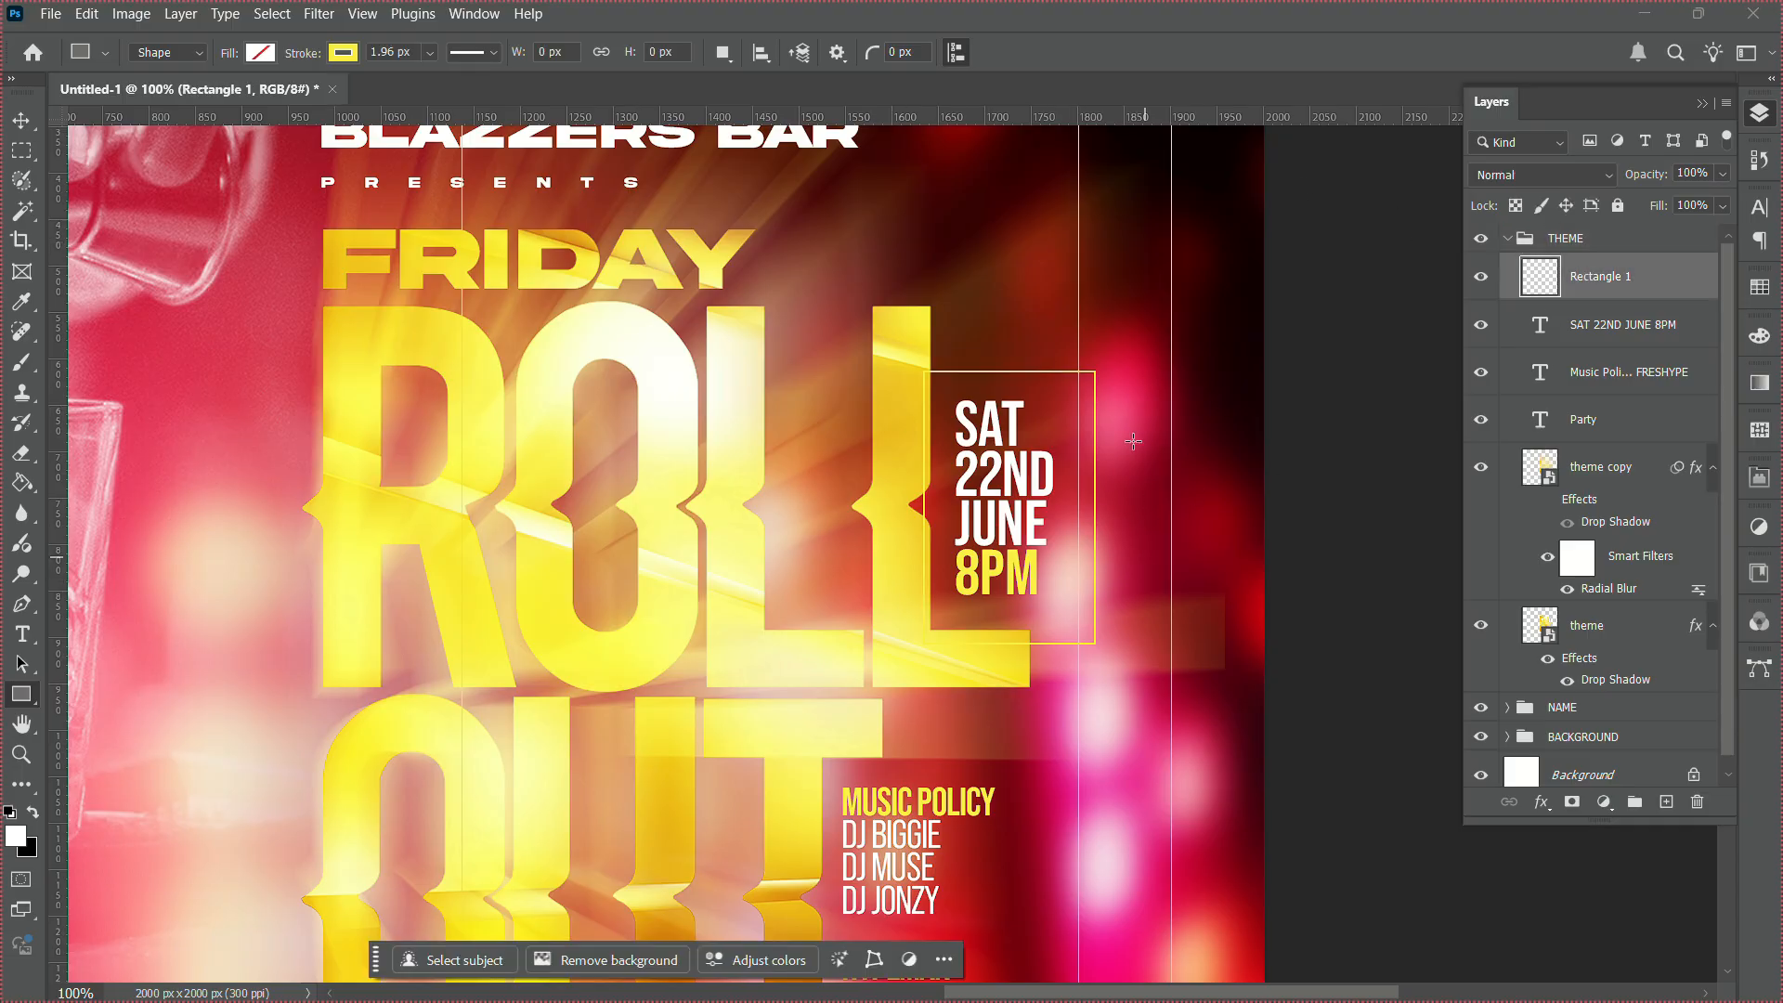
pyautogui.click(1531, 169)
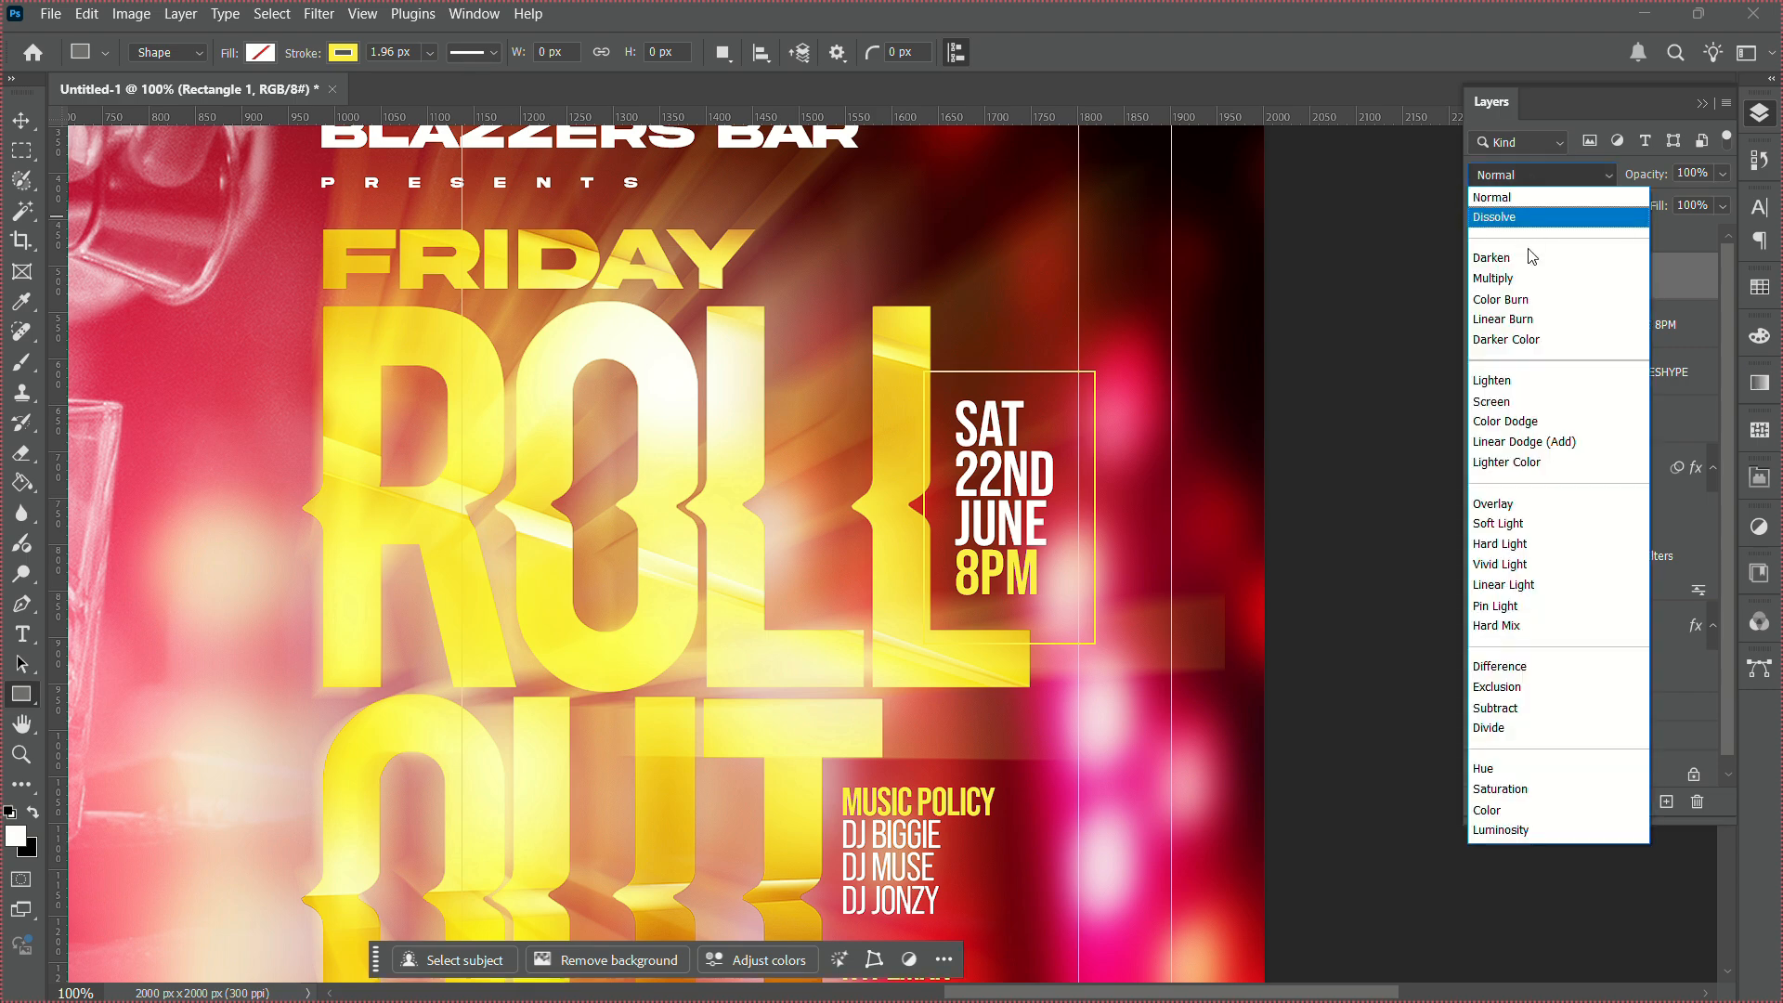
pyautogui.click(1507, 509)
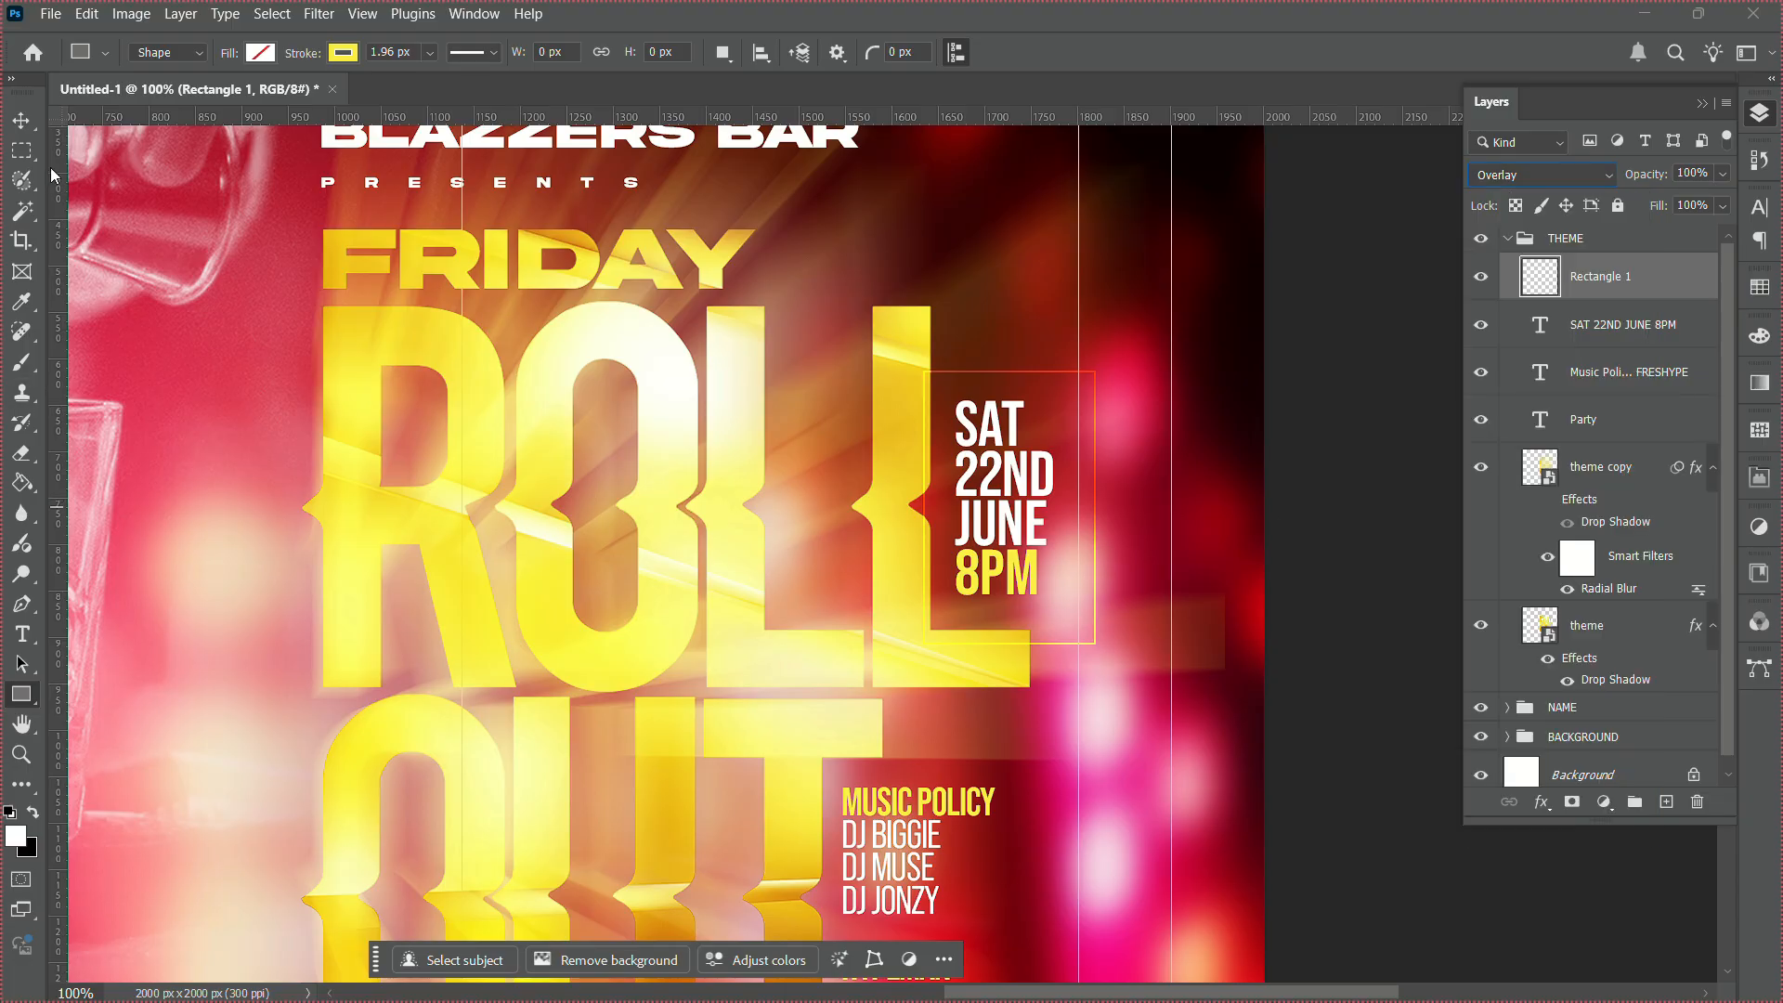
# Nudge the rectangular frame around the date about 14 px to the left.
pyautogui.click(28, 155)
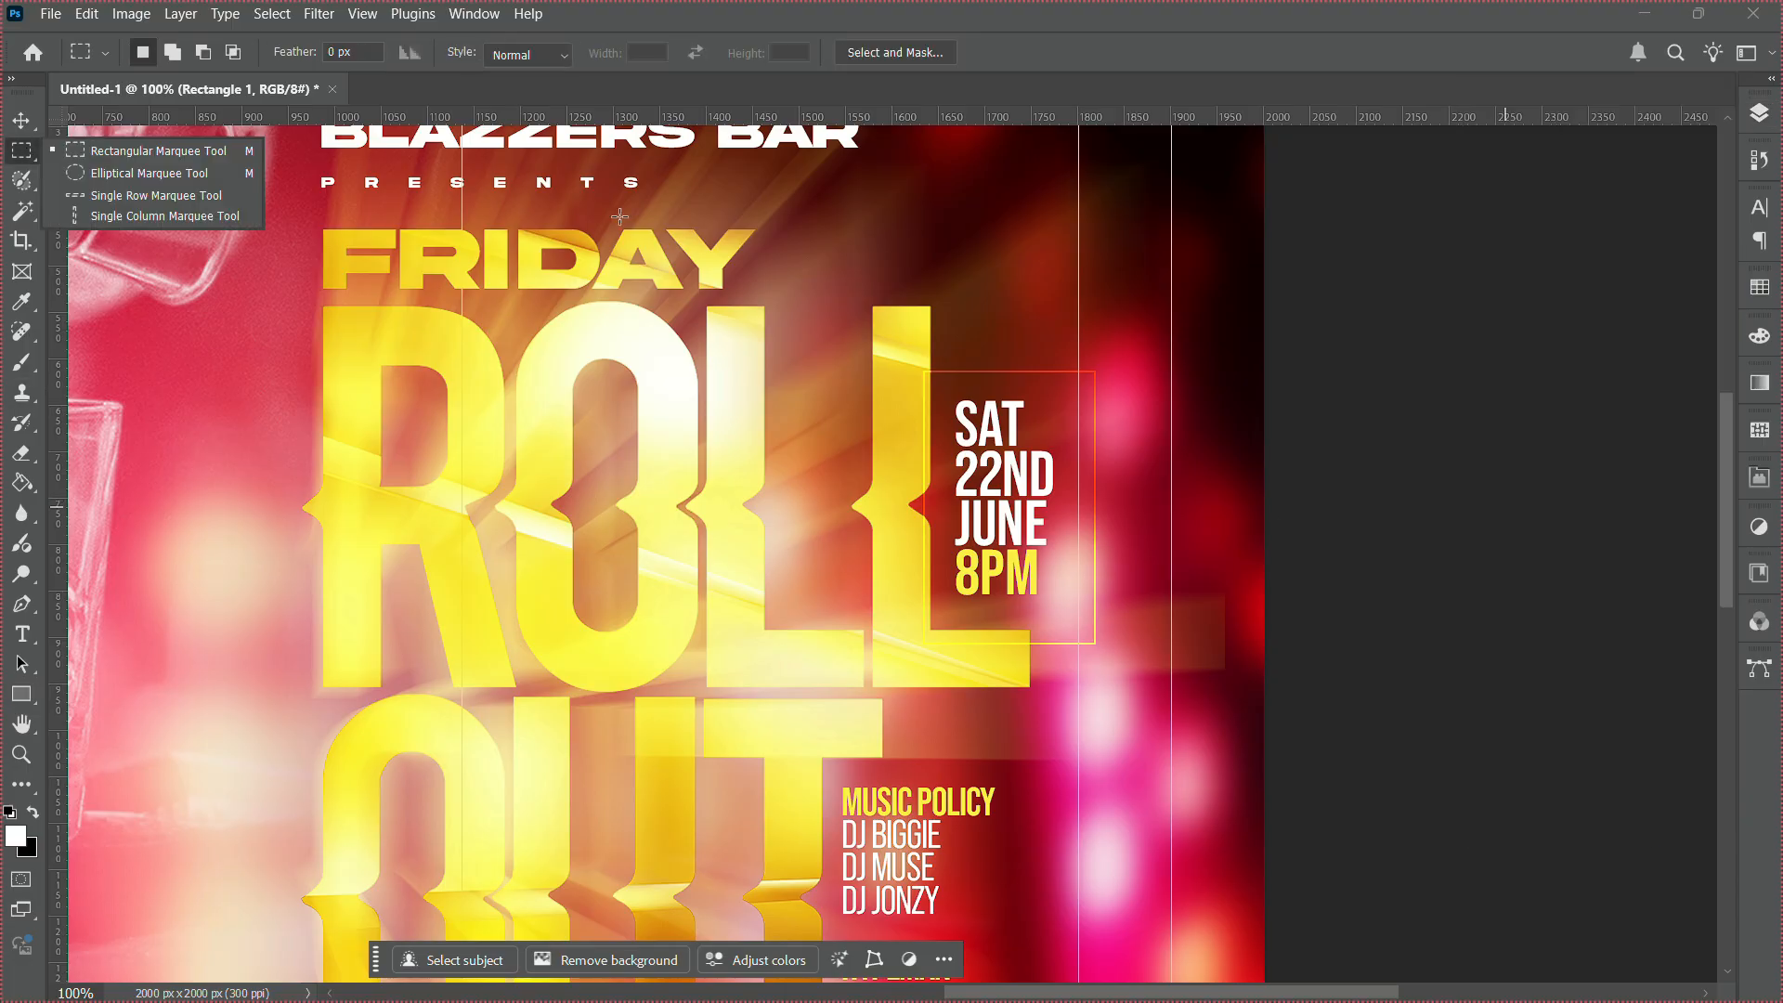
pyautogui.click(877, 322)
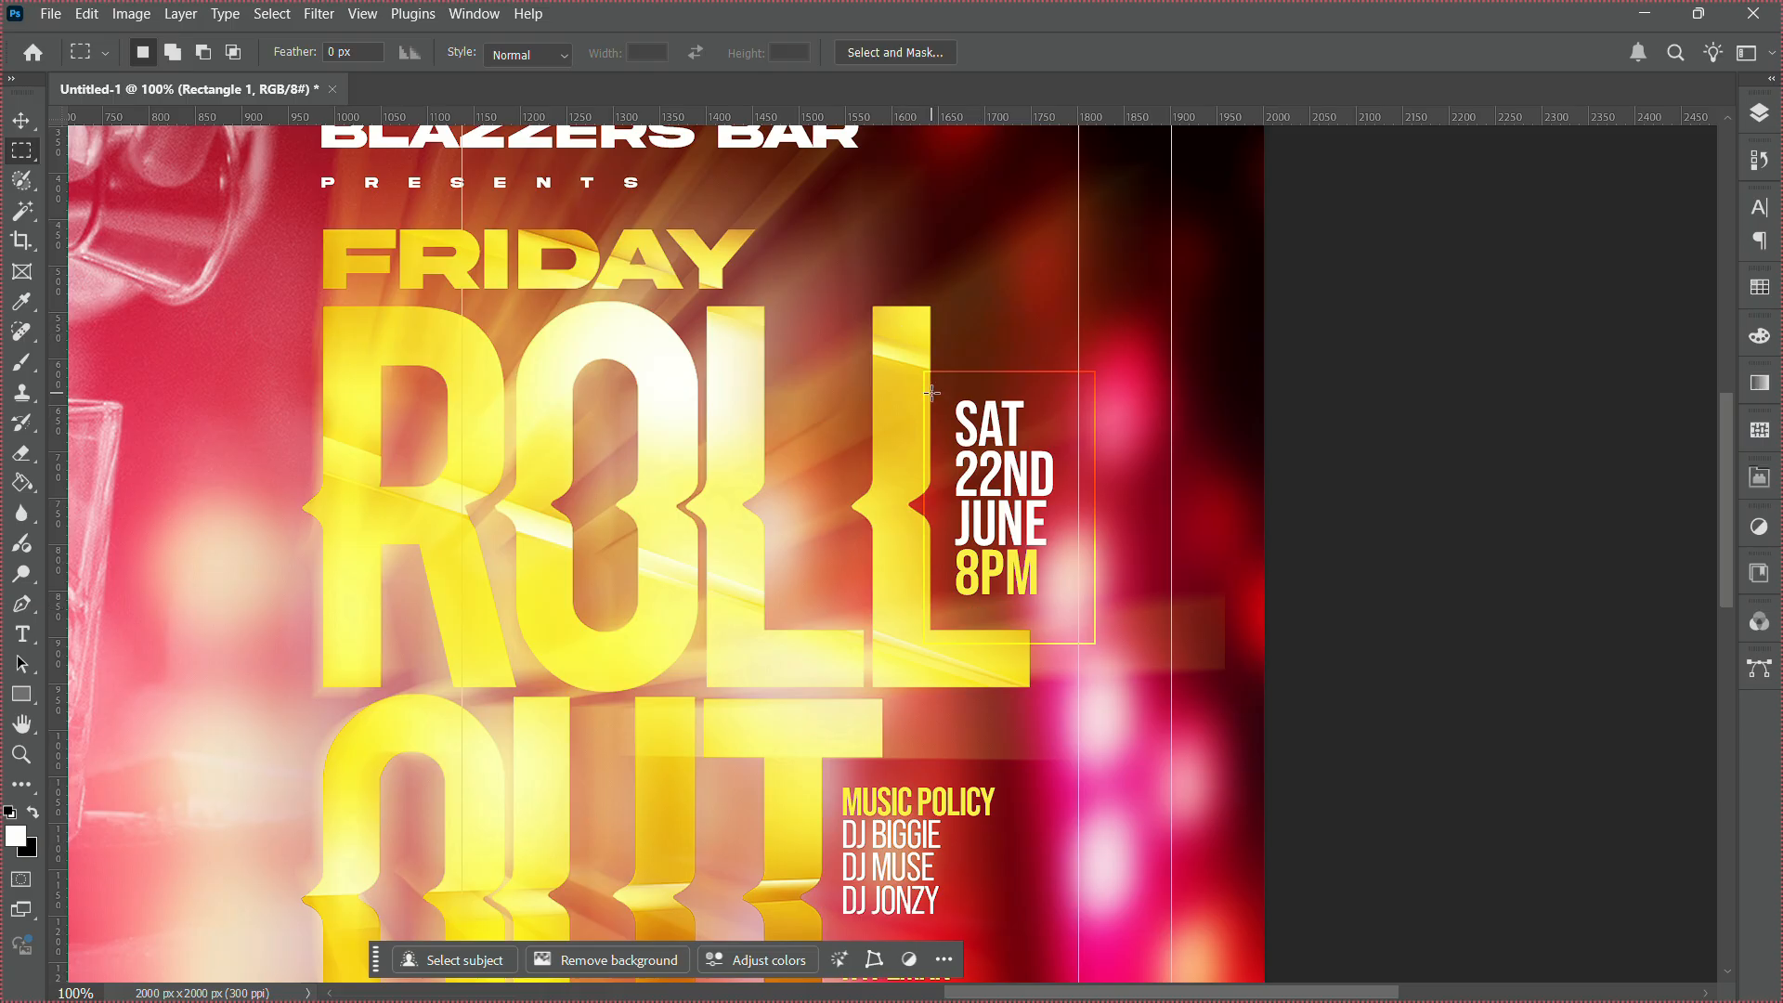
pyautogui.press('v')
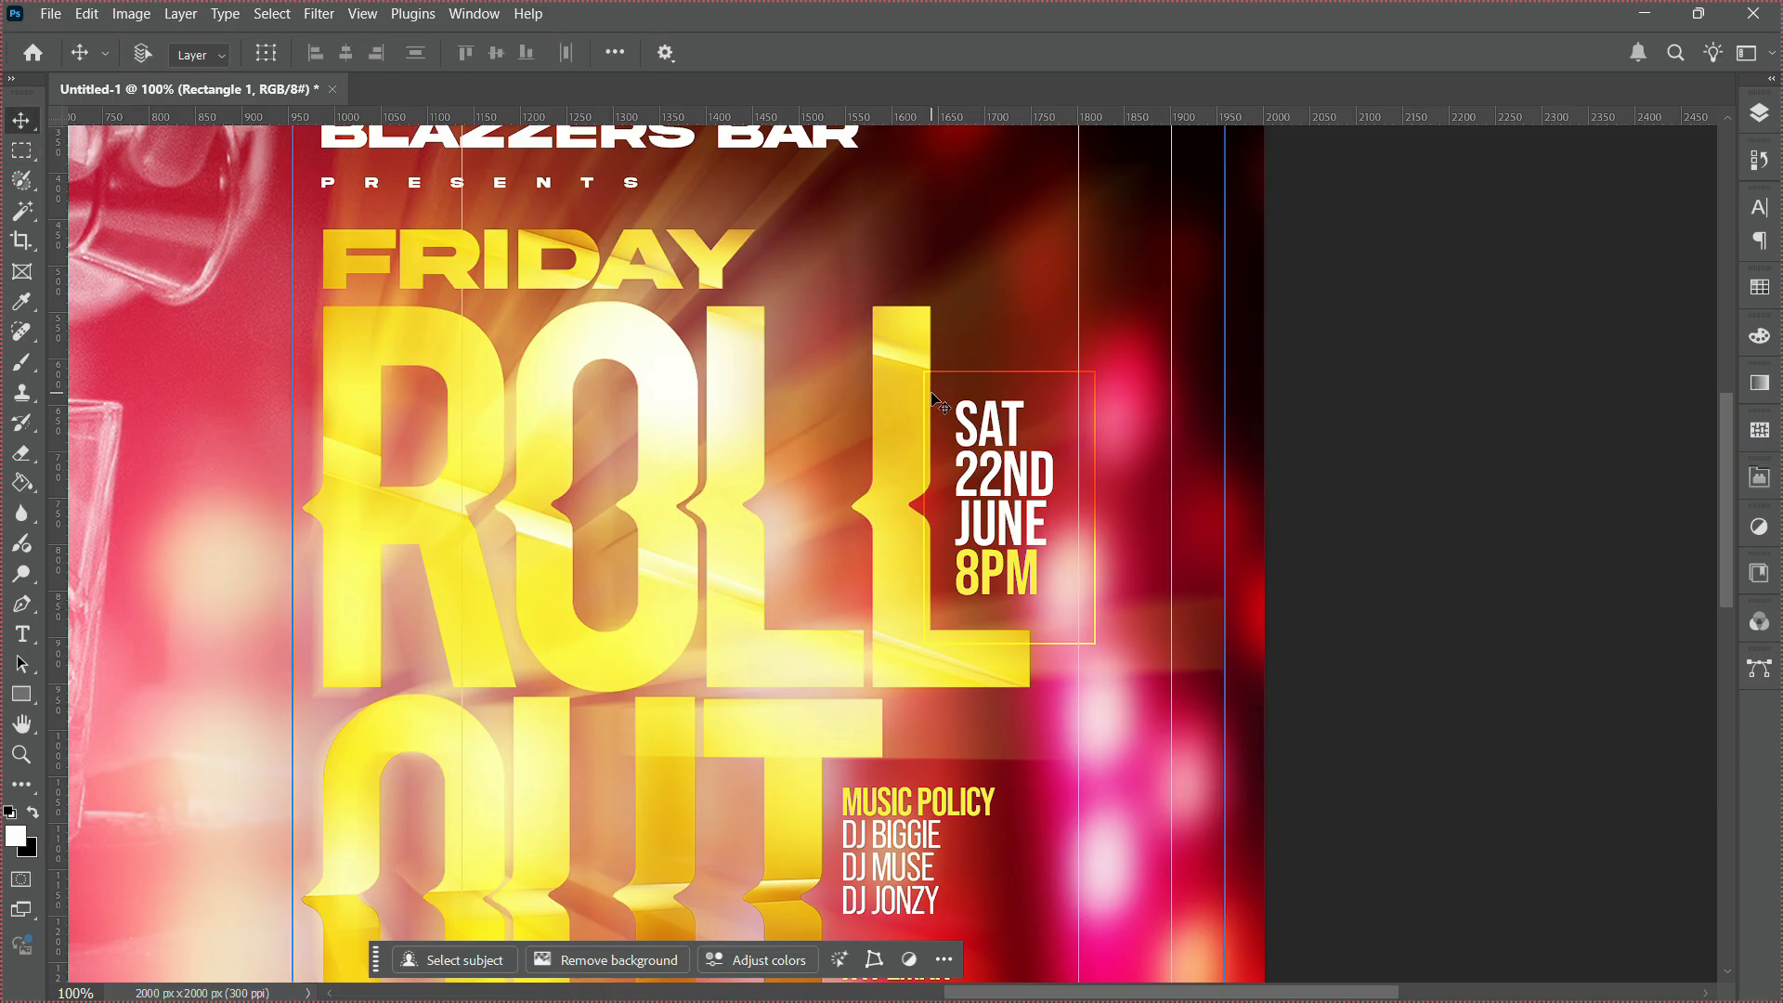
pyautogui.press('Left')
pyautogui.press('Left')
pyautogui.press('Left')
pyautogui.press('Left')
pyautogui.press('Left')
pyautogui.press('Left')
pyautogui.press('Left')
pyautogui.press('Left')
pyautogui.press('Left')
pyautogui.press('Left')
pyautogui.press('Left')
pyautogui.press('Left')
pyautogui.press('Left')
pyautogui.press('Left')
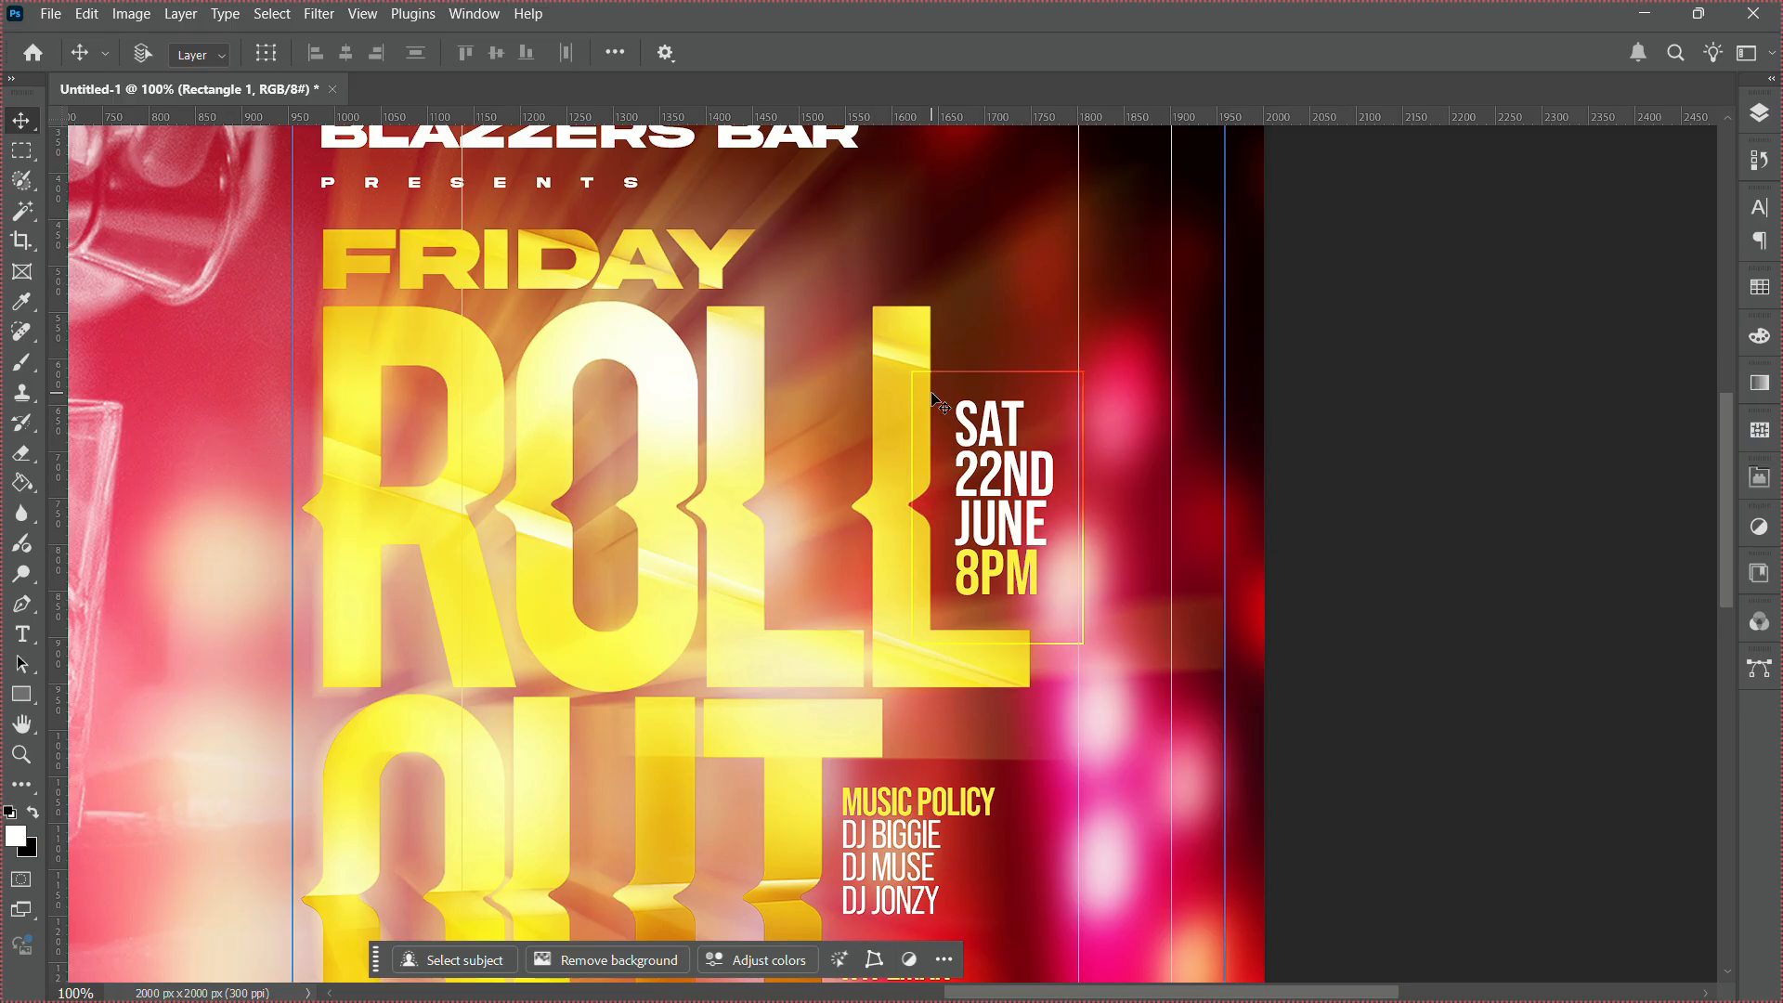
# Erase the date frame's left side and most of its bottom edge using rectangular marquee selections, and clear the selection.
pyautogui.click(23, 150)
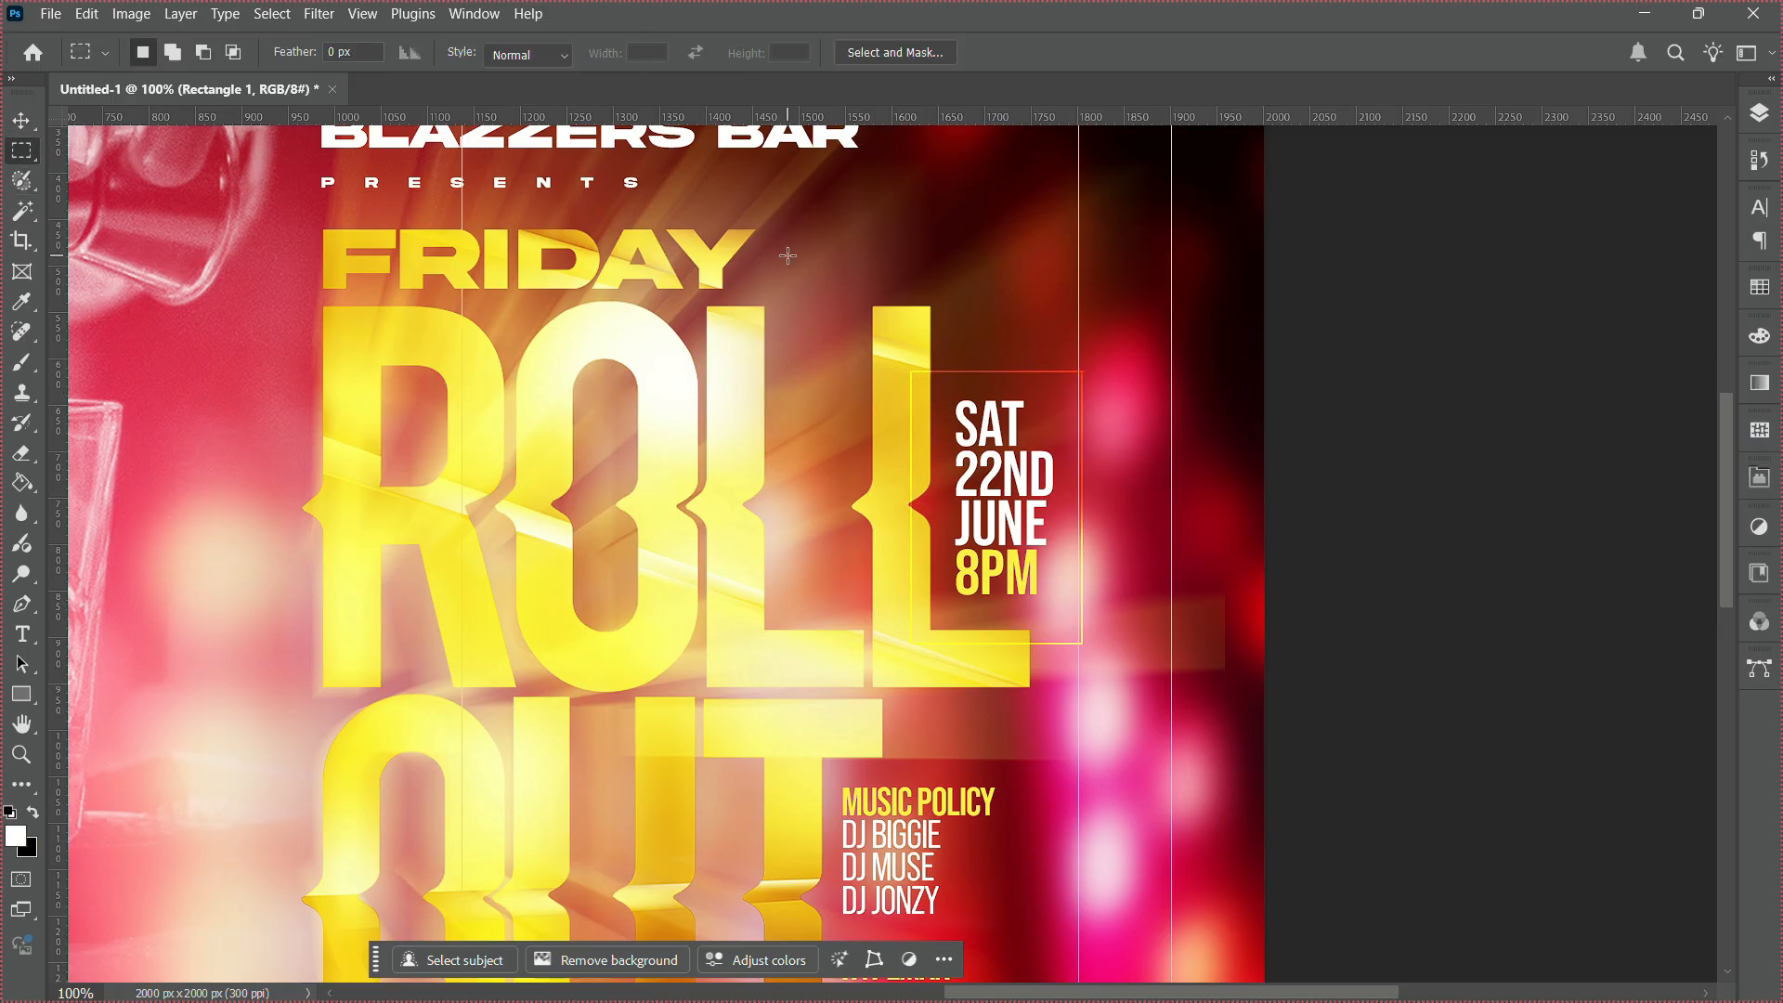
pyautogui.moveTo(788, 255); pyautogui.dragTo(954, 681)
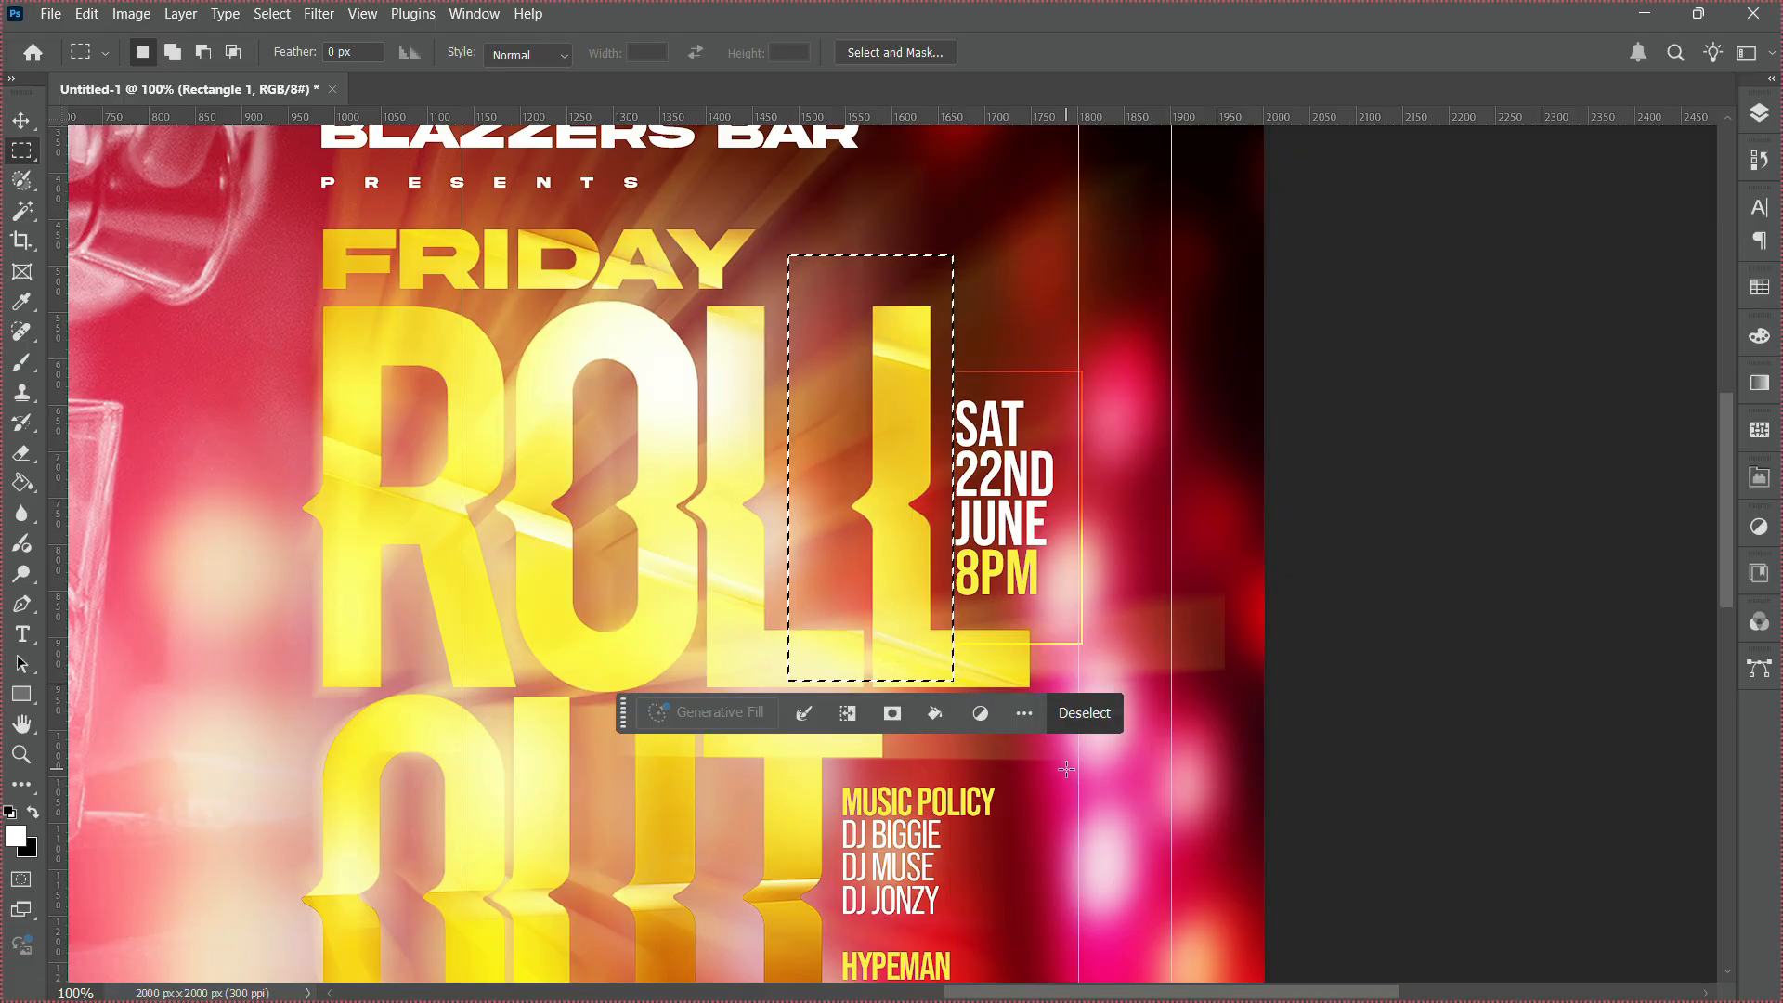
pyautogui.moveTo(1068, 770); pyautogui.dragTo(941, 557)
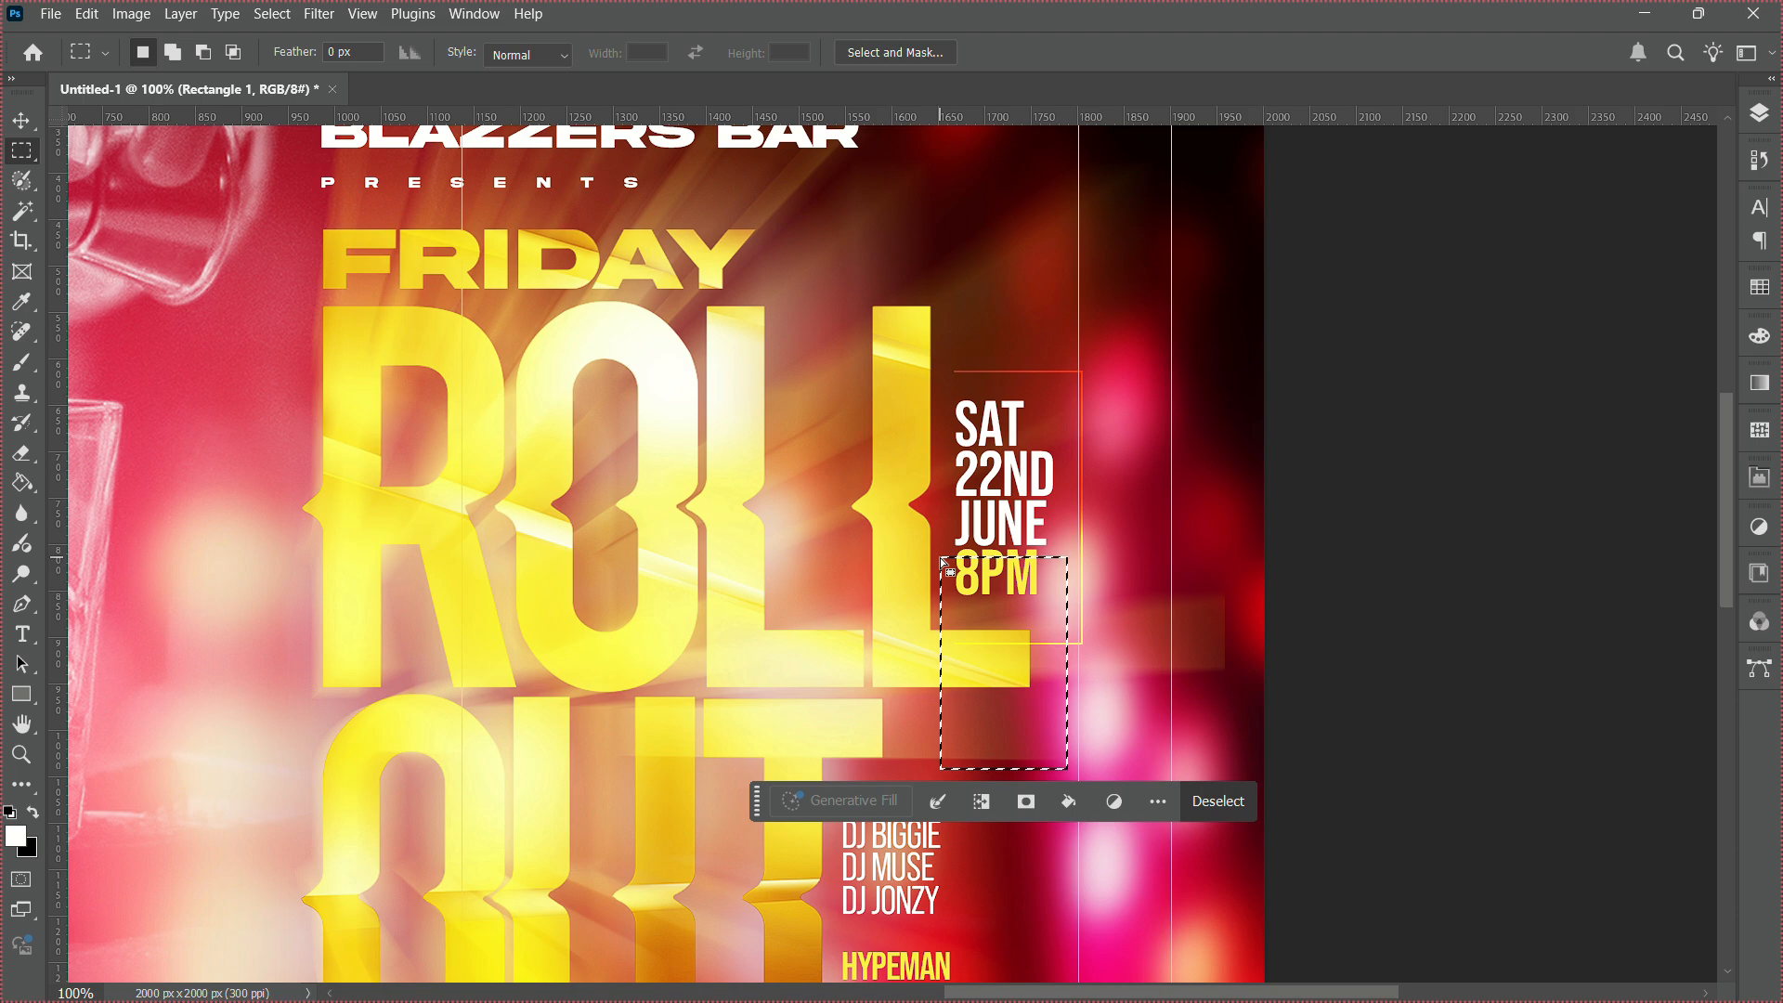
pyautogui.press('Left')
pyautogui.press('Left')
pyautogui.press('Left')
pyautogui.press('Left')
pyautogui.press('Left')
pyautogui.press('Left')
pyautogui.press('Left')
pyautogui.press('Left')
pyautogui.press('Left')
pyautogui.press('Left')
pyautogui.press('Left')
pyautogui.press('Left')
pyautogui.press('Left')
pyautogui.press('Left')
pyautogui.press('Left')
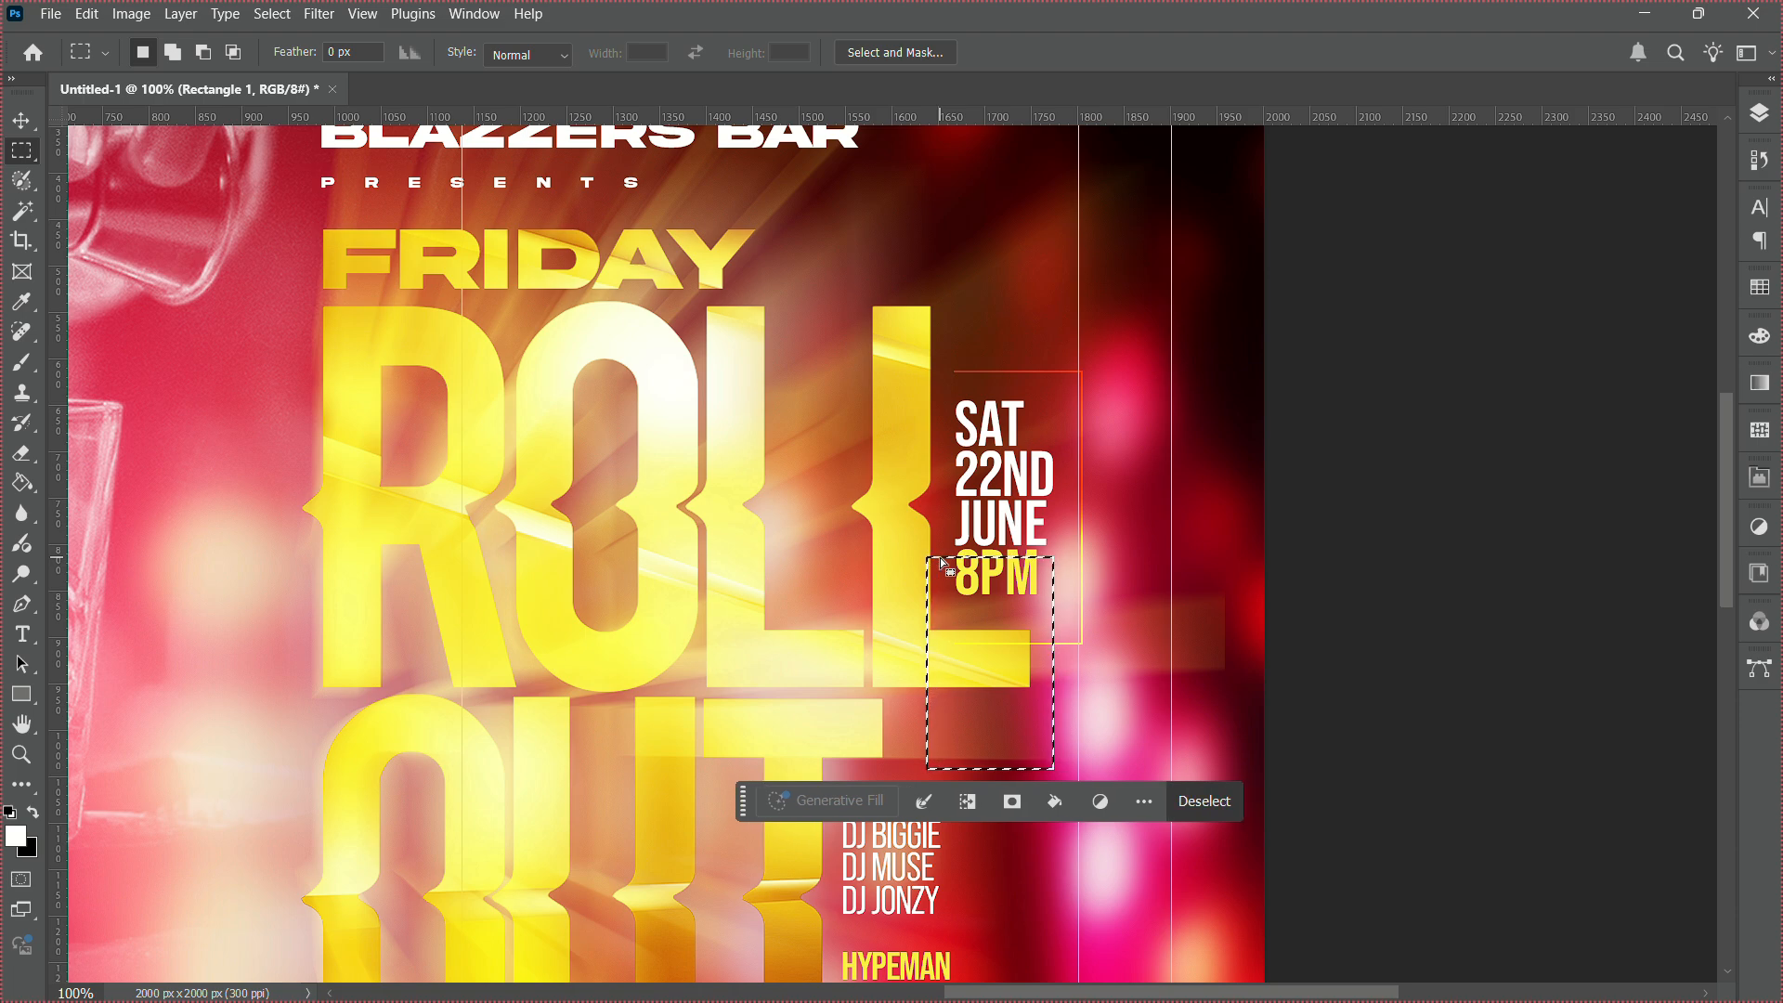
pyautogui.press('Left')
pyautogui.press('Left')
pyautogui.press('Left')
pyautogui.press('Left')
pyautogui.press('Return')
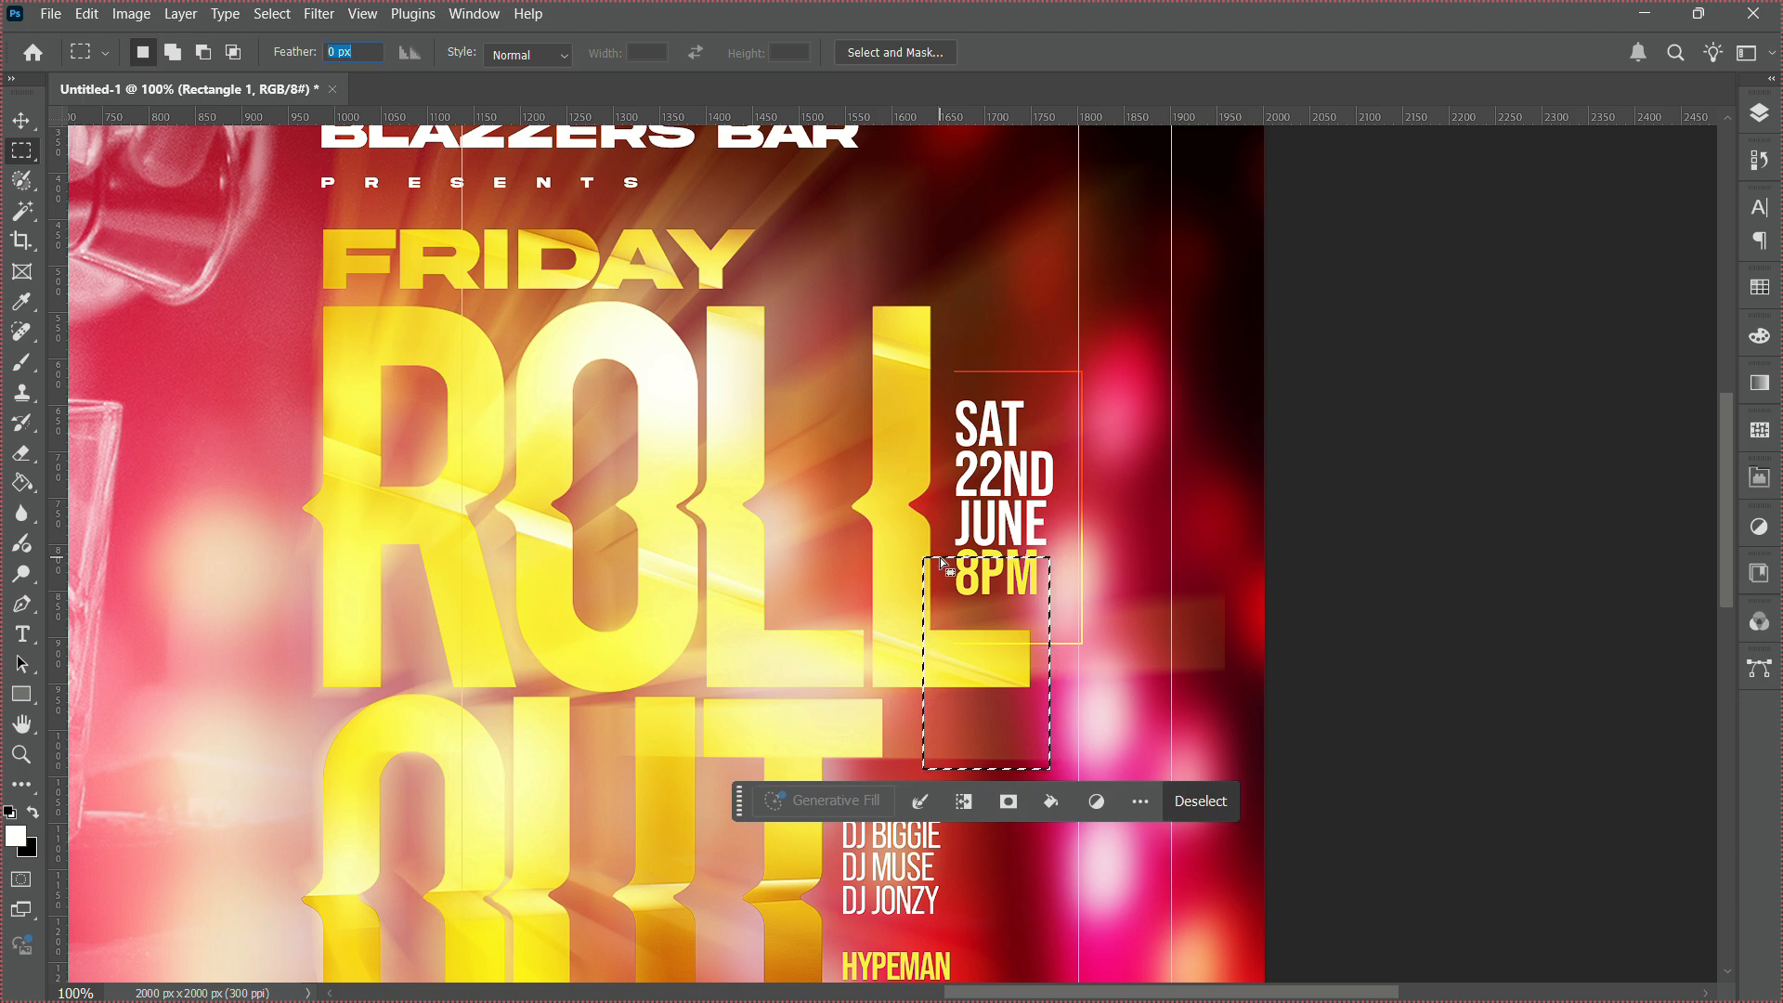
pyautogui.press('BackSpace')
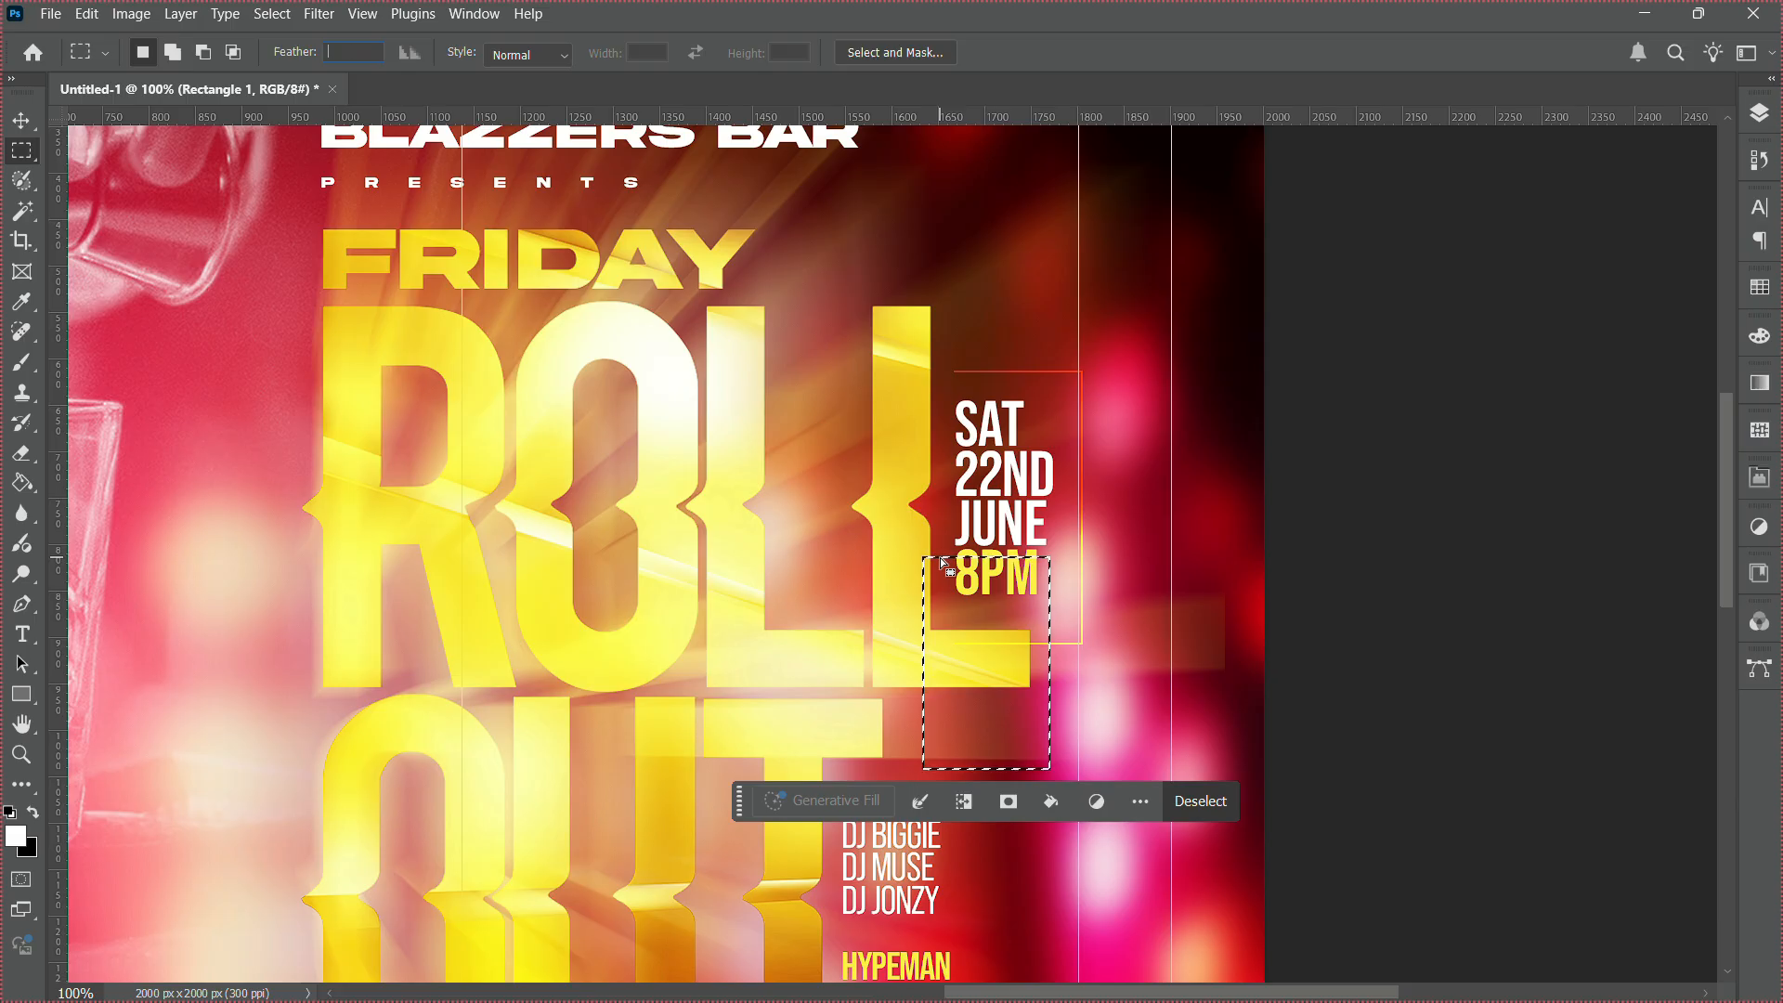
pyautogui.press('Return')
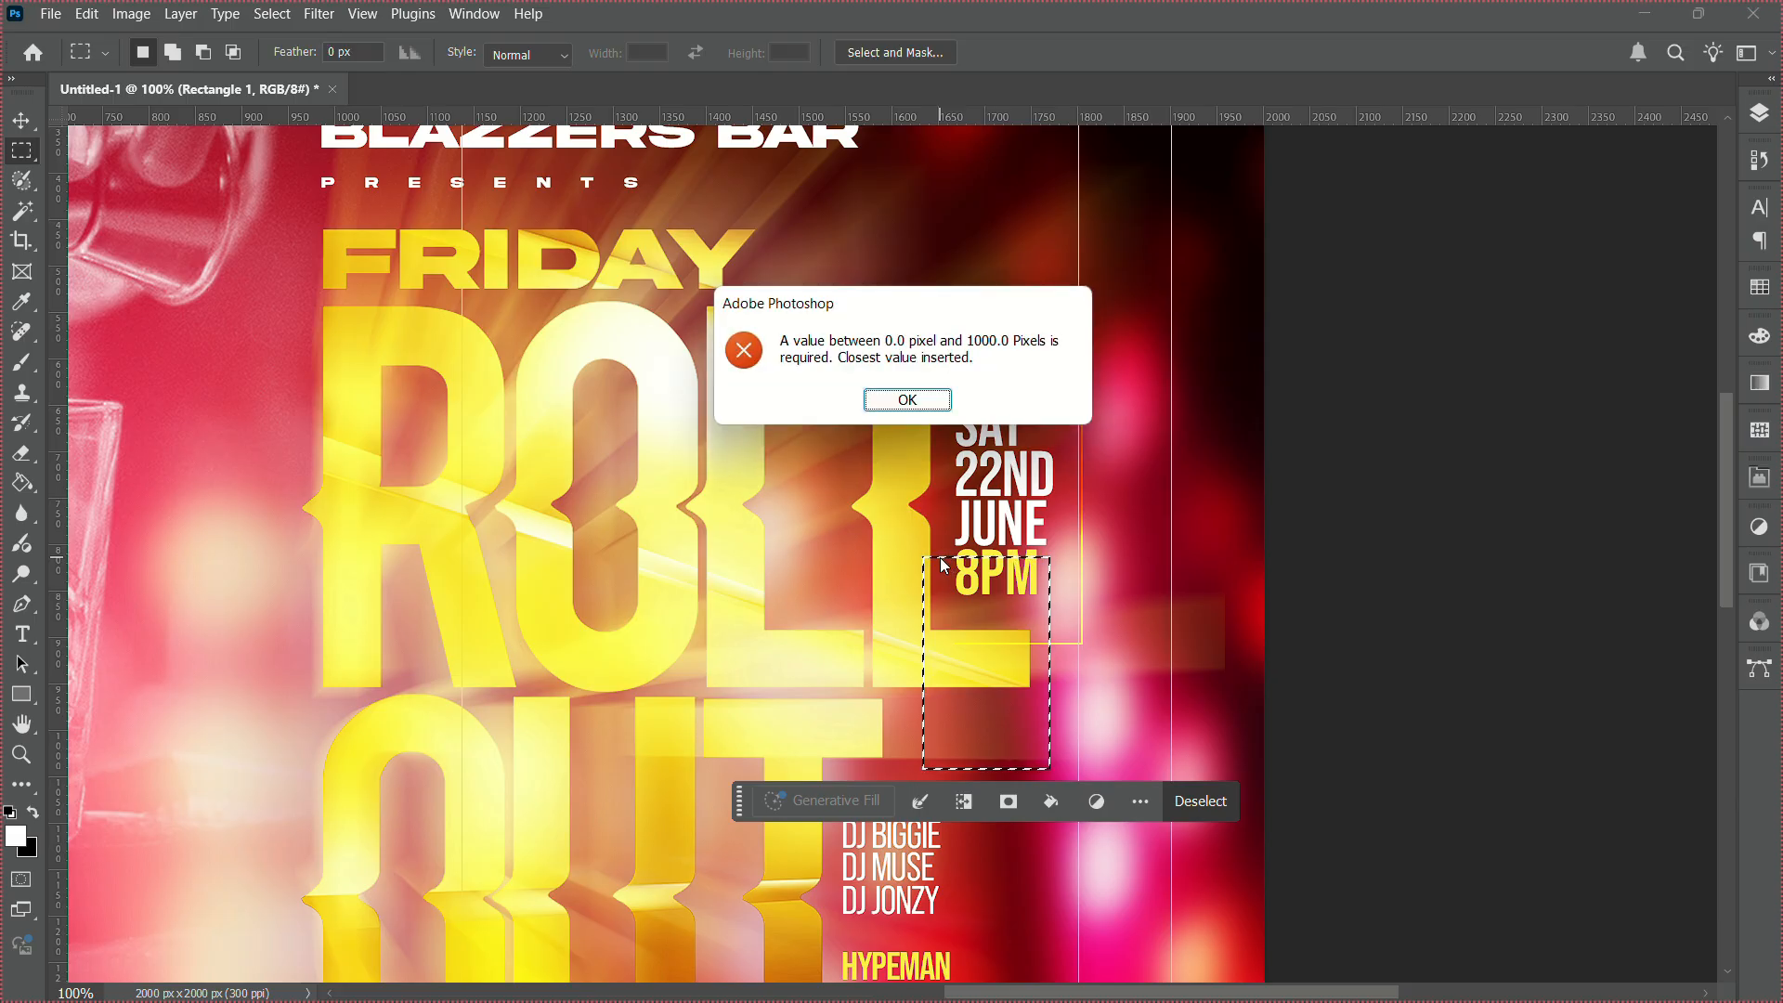
pyautogui.press('Return')
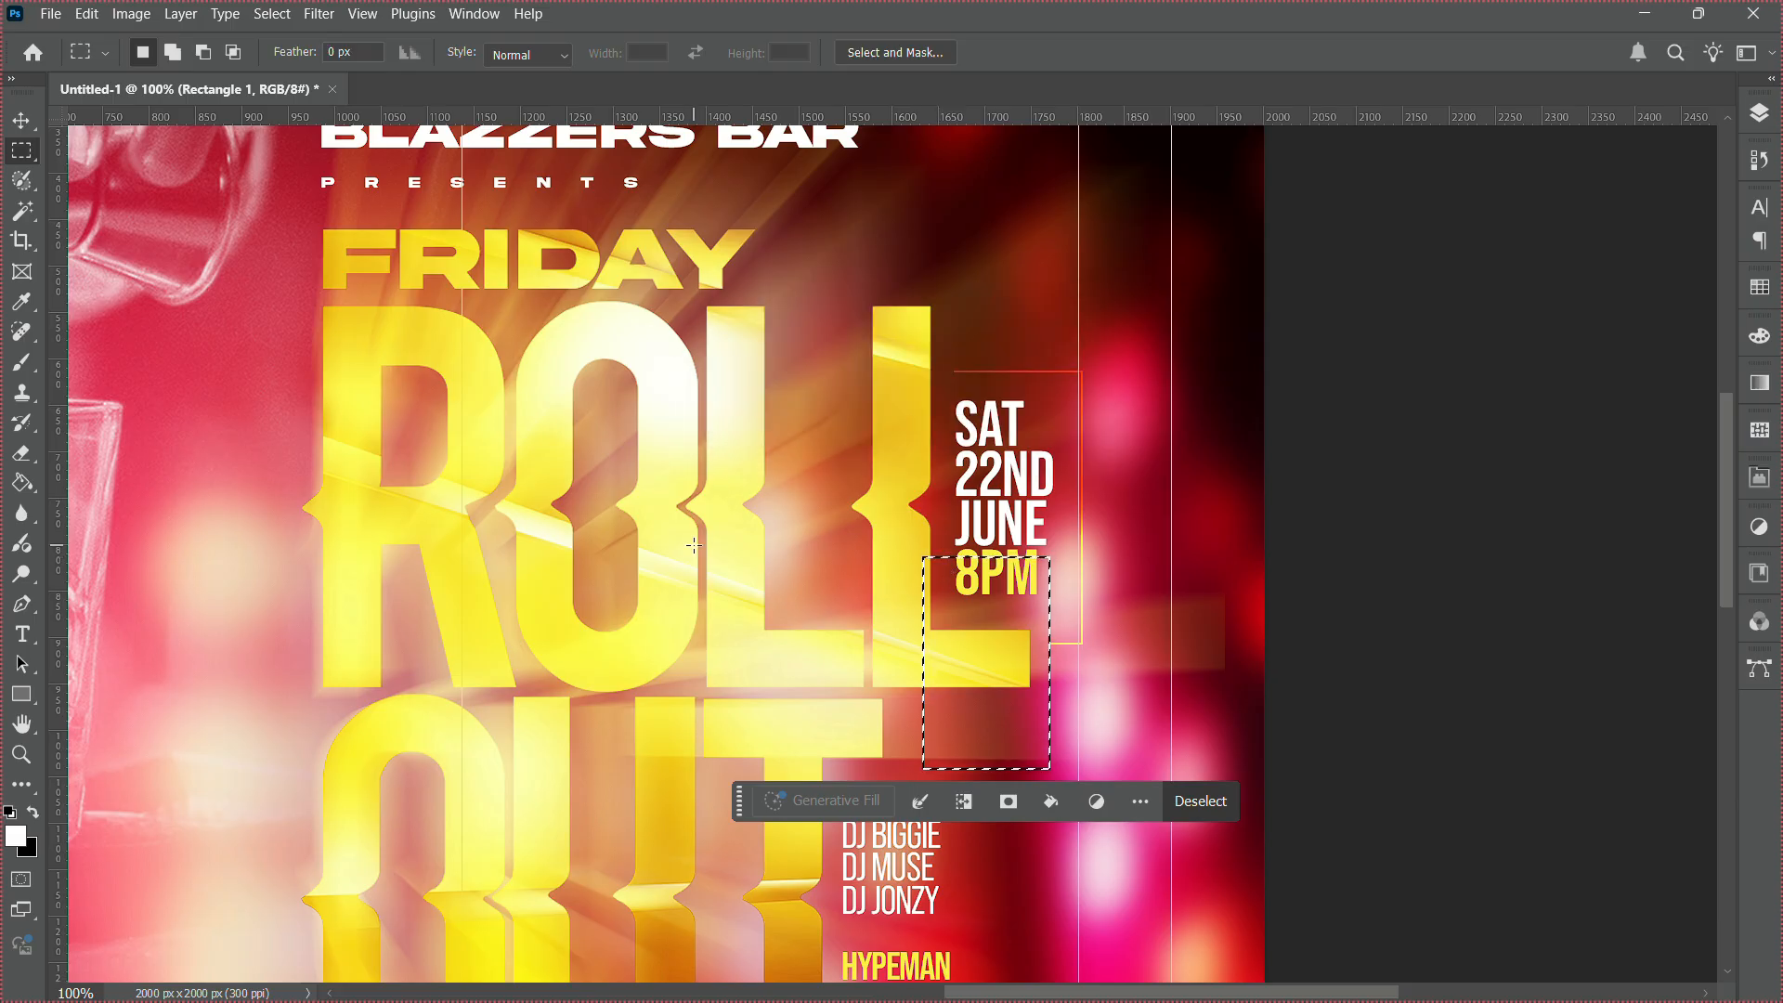
pyautogui.hotkey('ctrl', 'd')
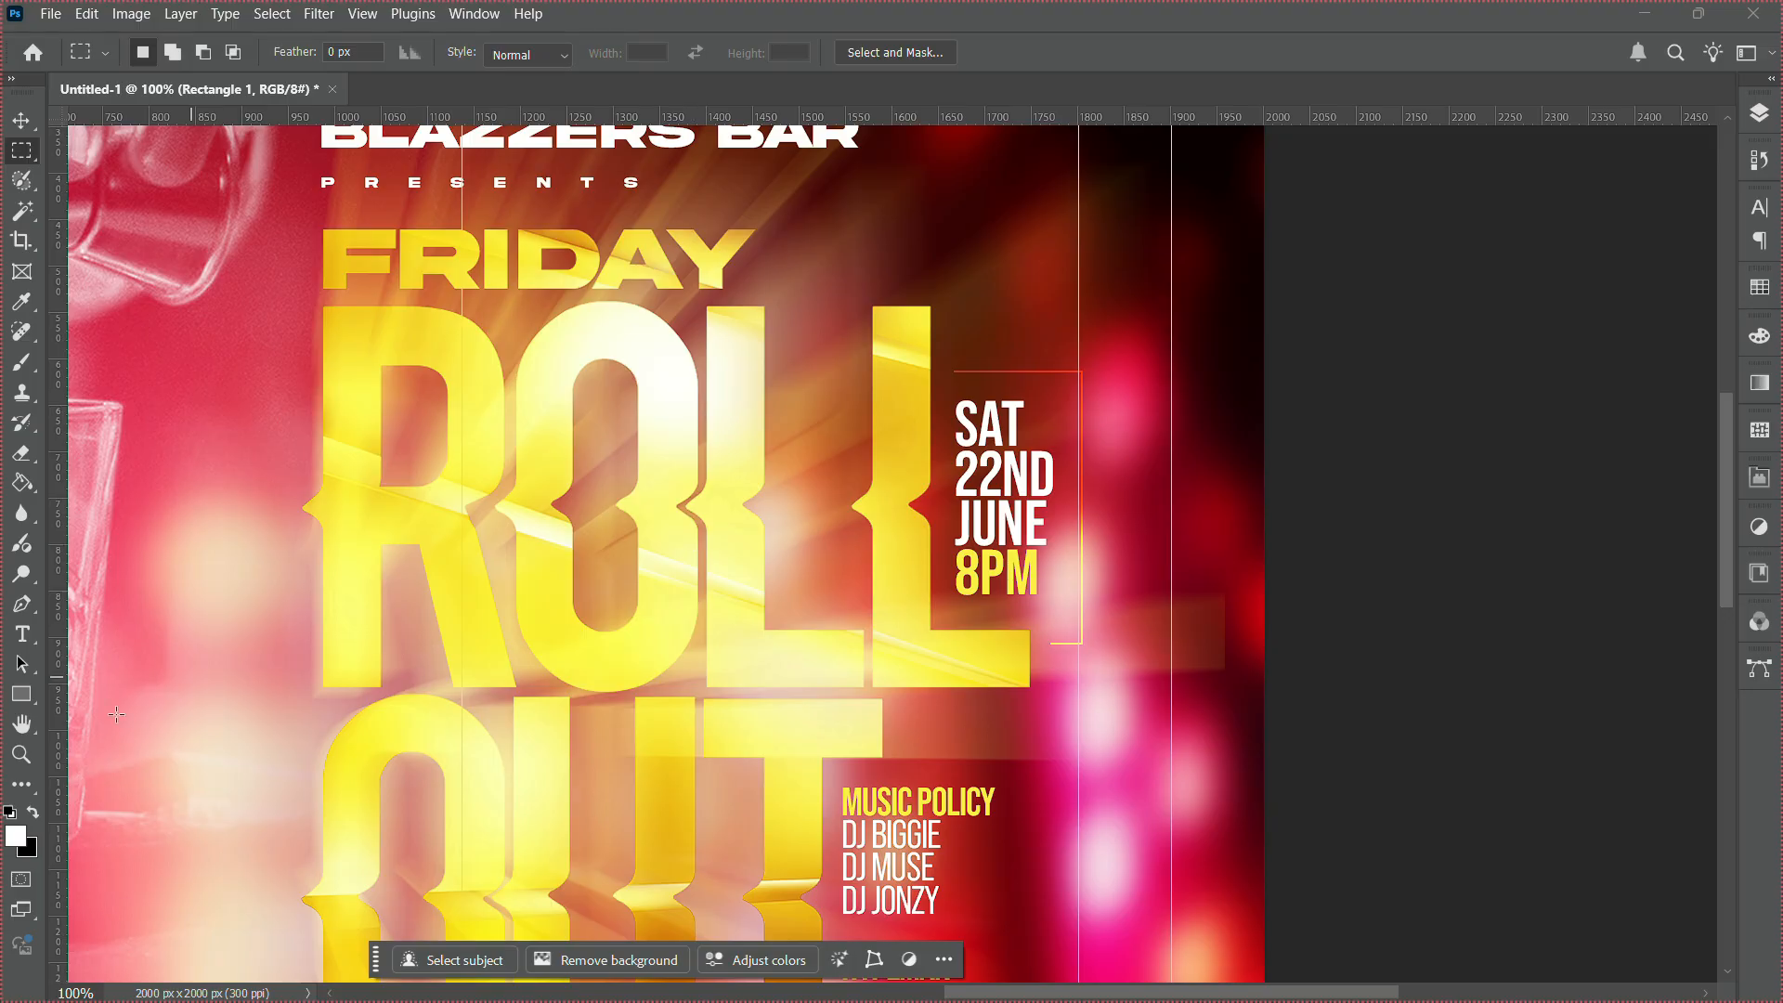
# Move the vertical guide crossing the date frame off the canvas, past its right edge.
pyautogui.click(22, 754)
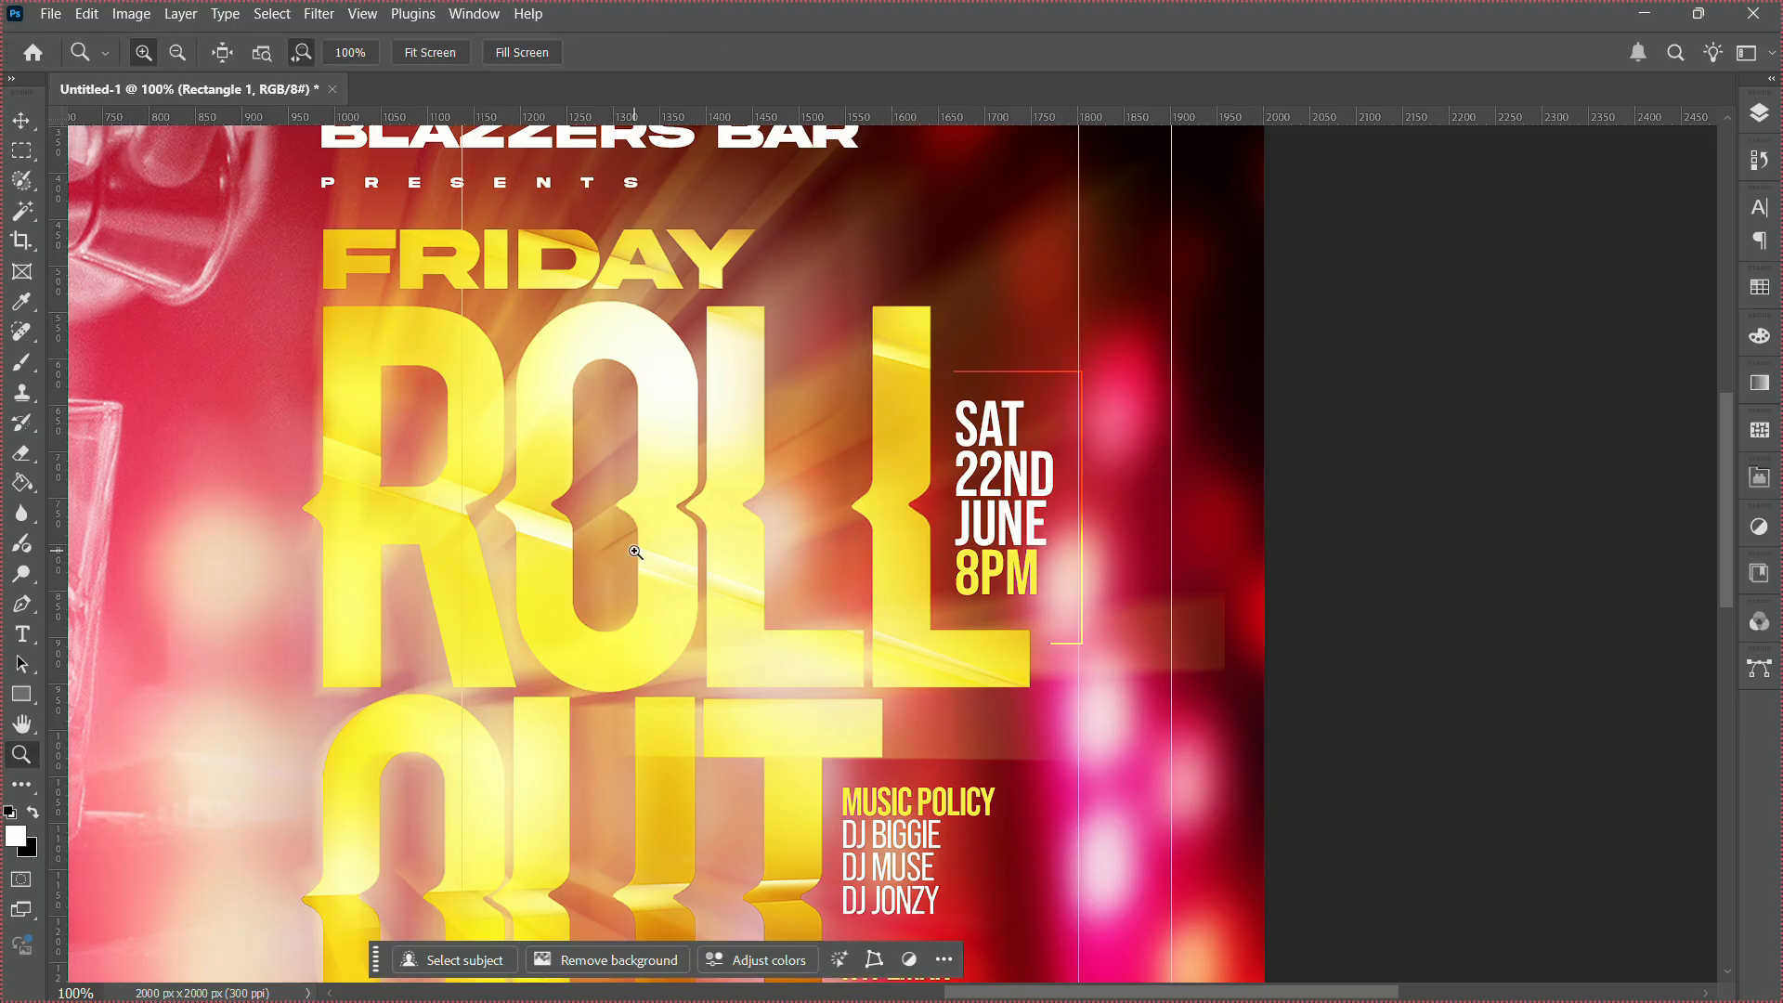
pyautogui.press('v')
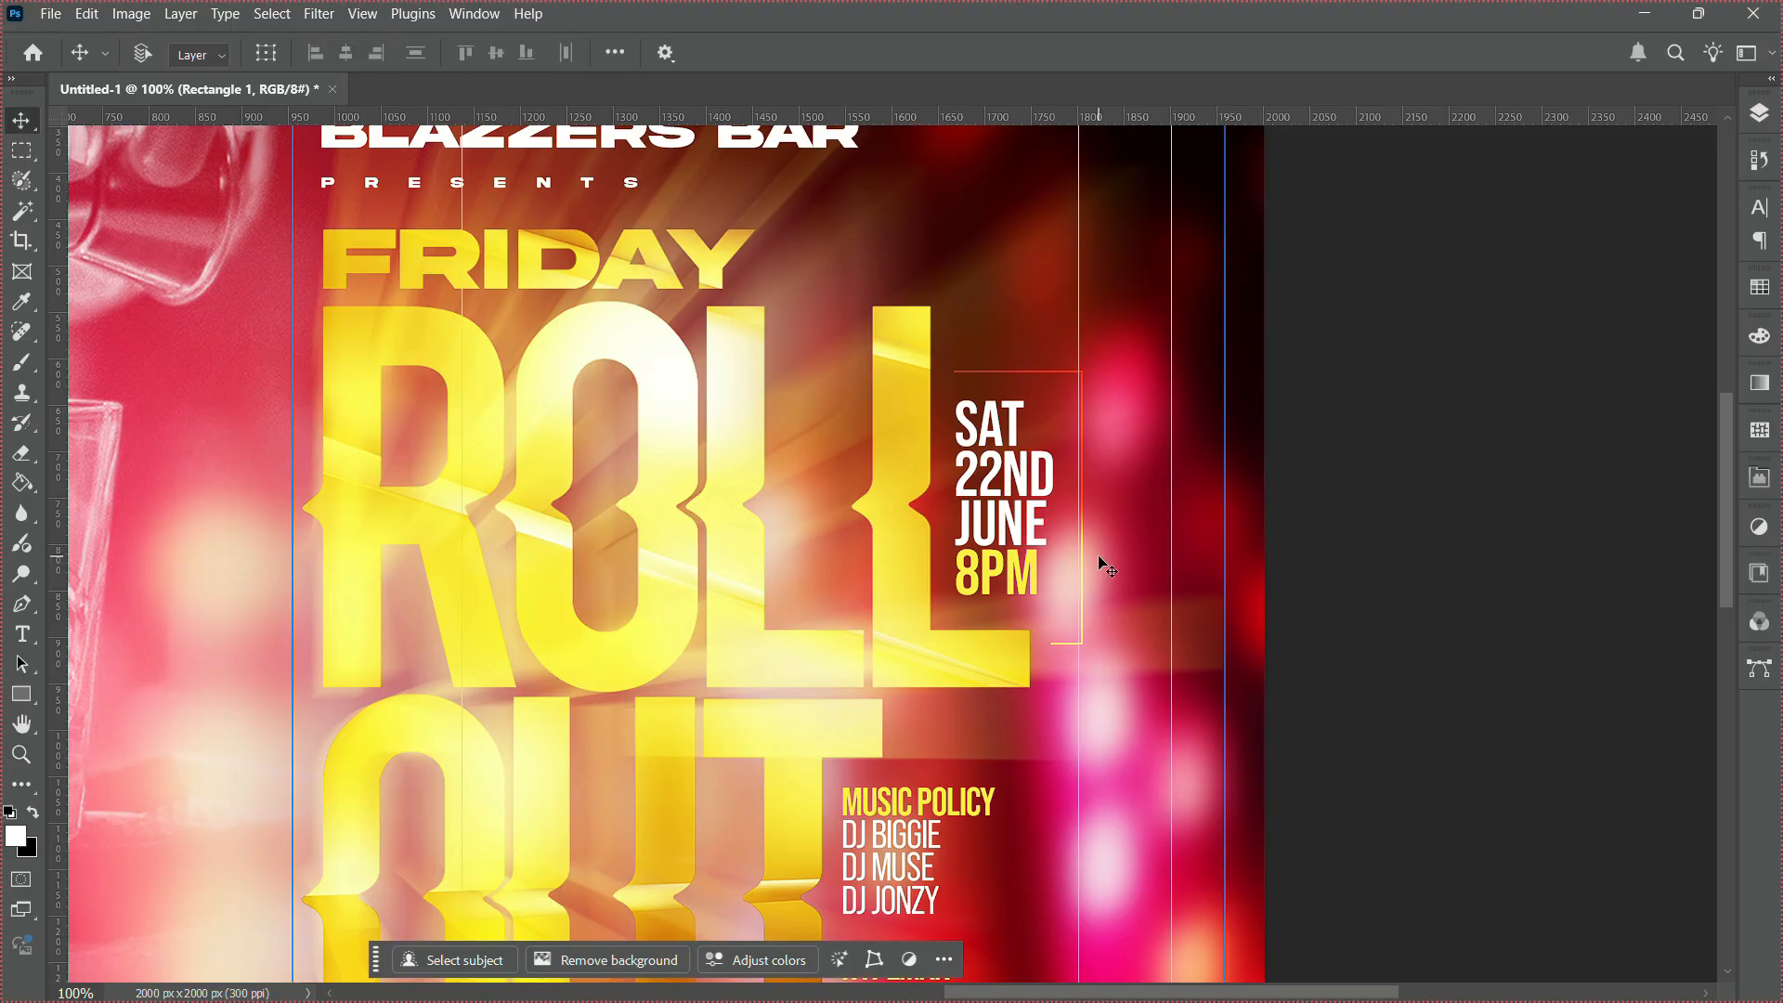
pyautogui.moveTo(1082, 557); pyautogui.dragTo(1607, 604)
pyautogui.moveTo(284, 744); pyautogui.dragTo(37, 771)
# Duplicate the Rectangle 1 layer to strengthen the frame lines beside the date.
pyautogui.click(21, 754)
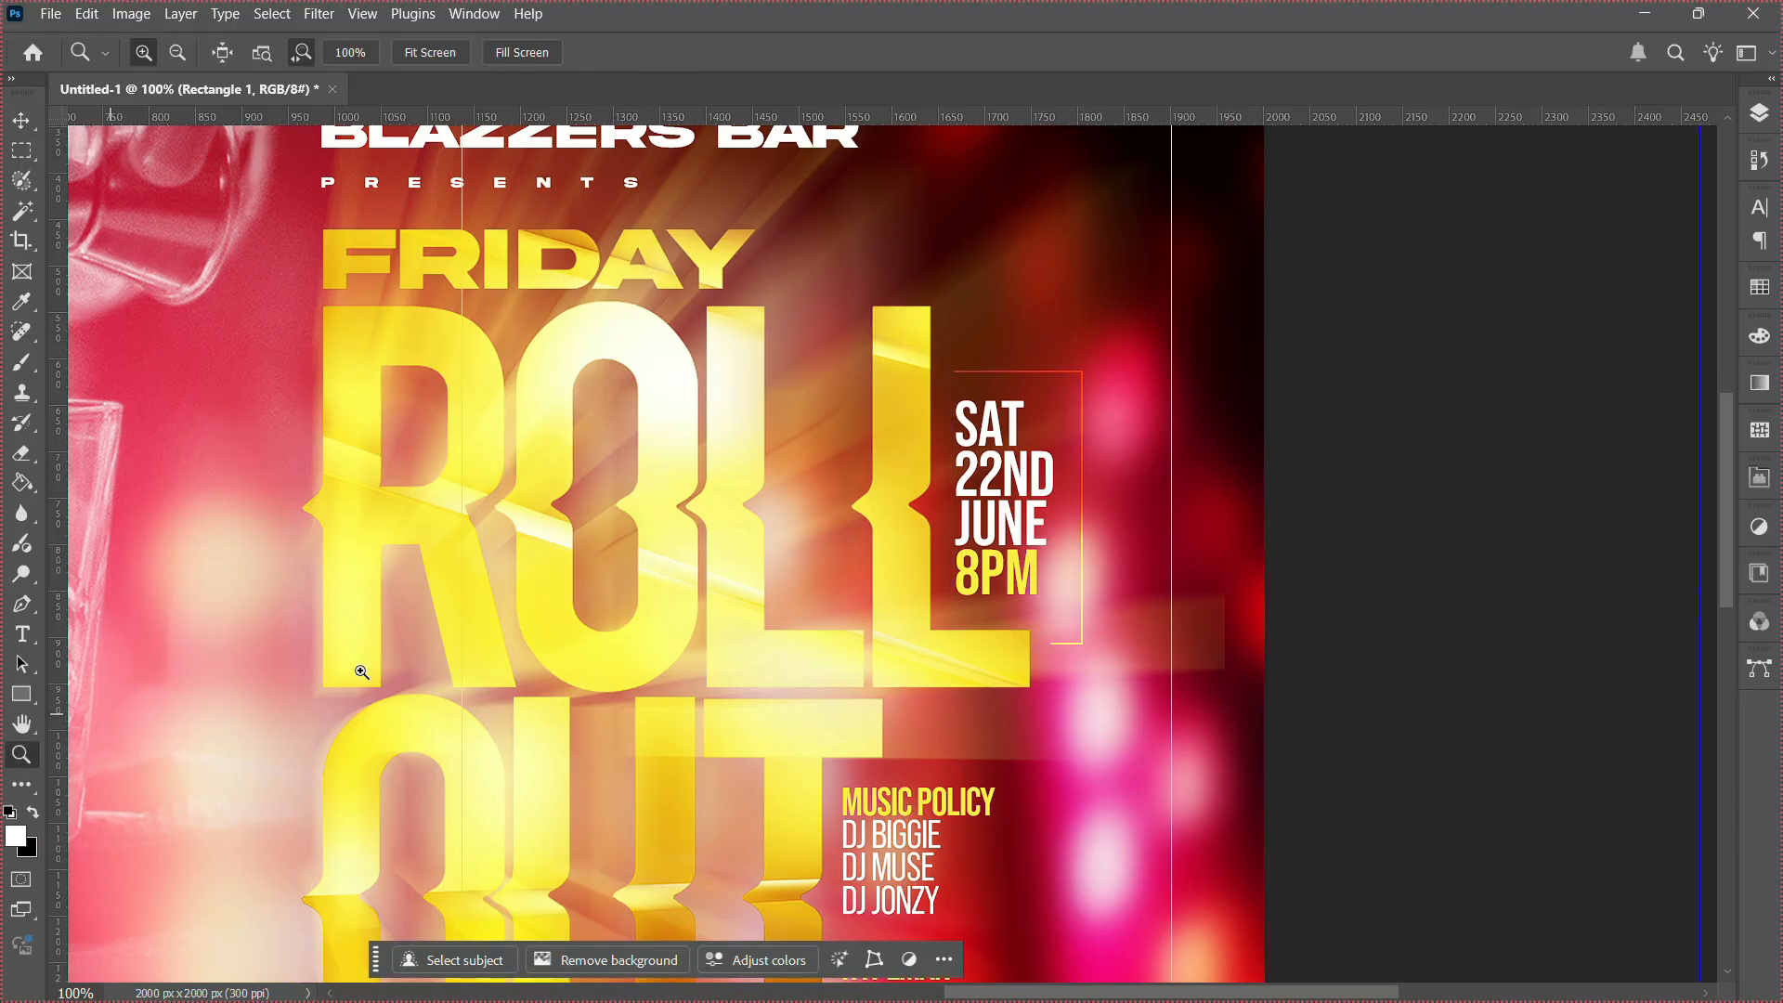
pyautogui.keyDown('alt'); pyautogui.click(838, 647); pyautogui.keyUp('alt')
pyautogui.keyDown('alt'); pyautogui.click(839, 647); pyautogui.keyUp('alt')
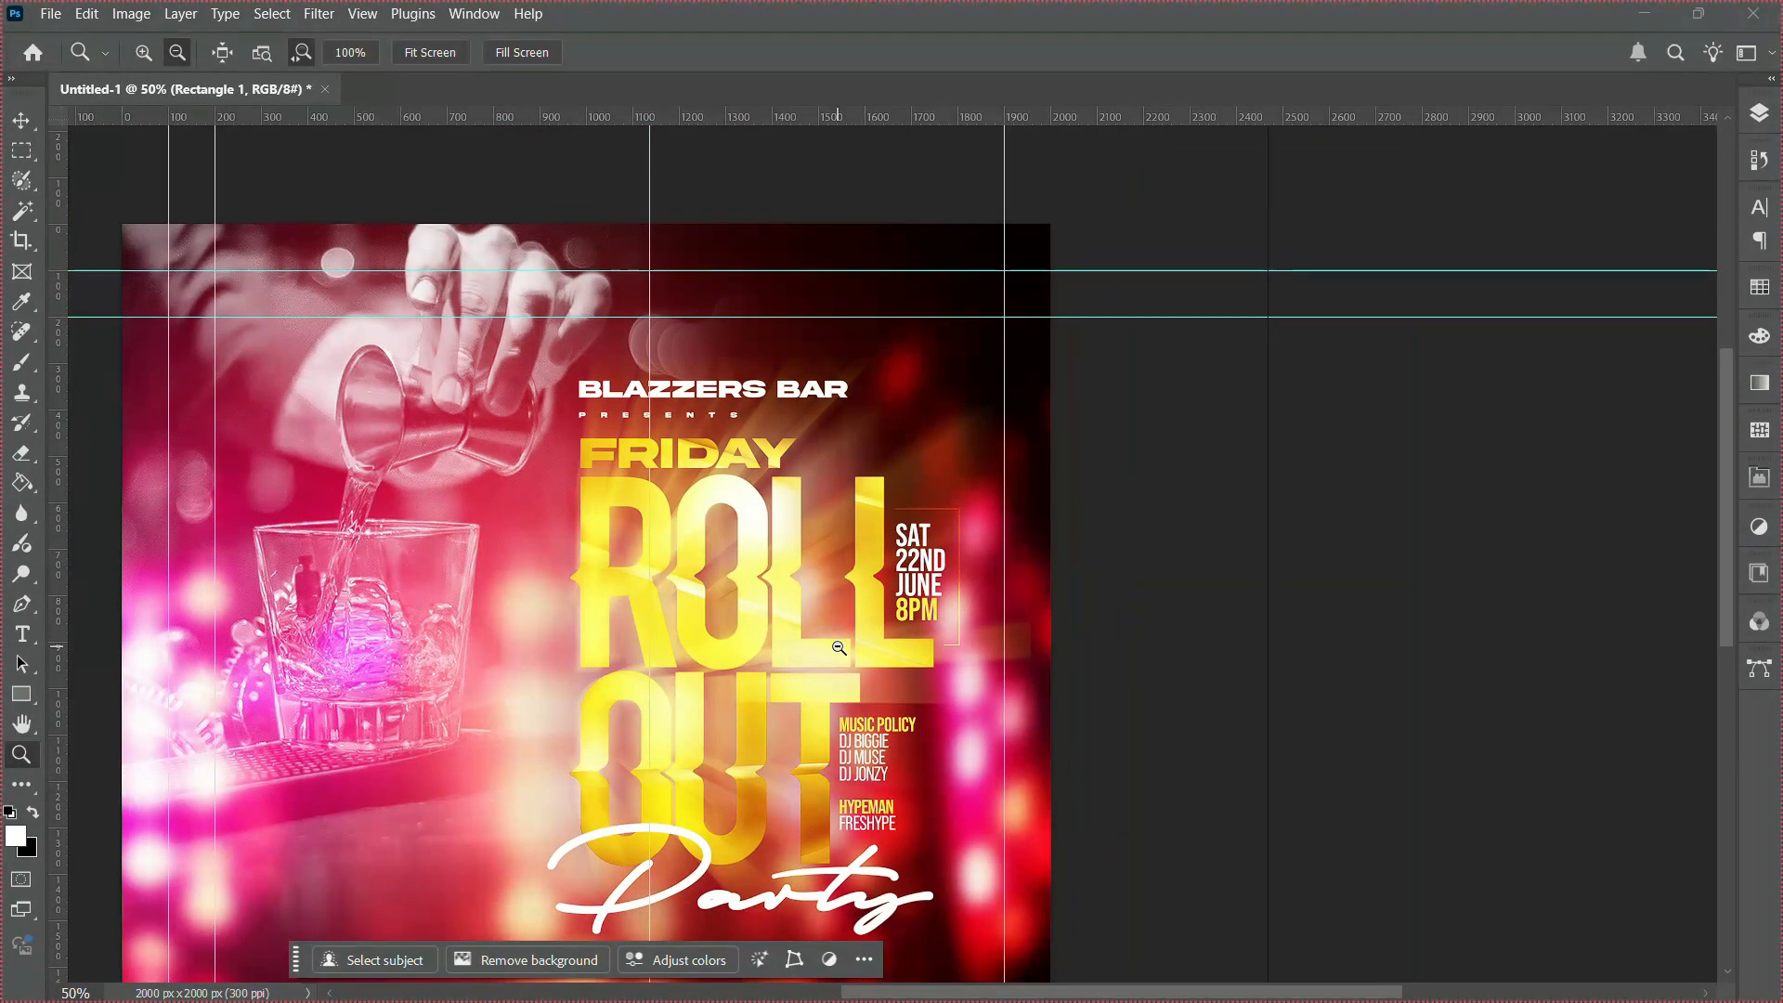
pyautogui.keyDown('alt'); pyautogui.click(839, 647); pyautogui.keyUp('alt')
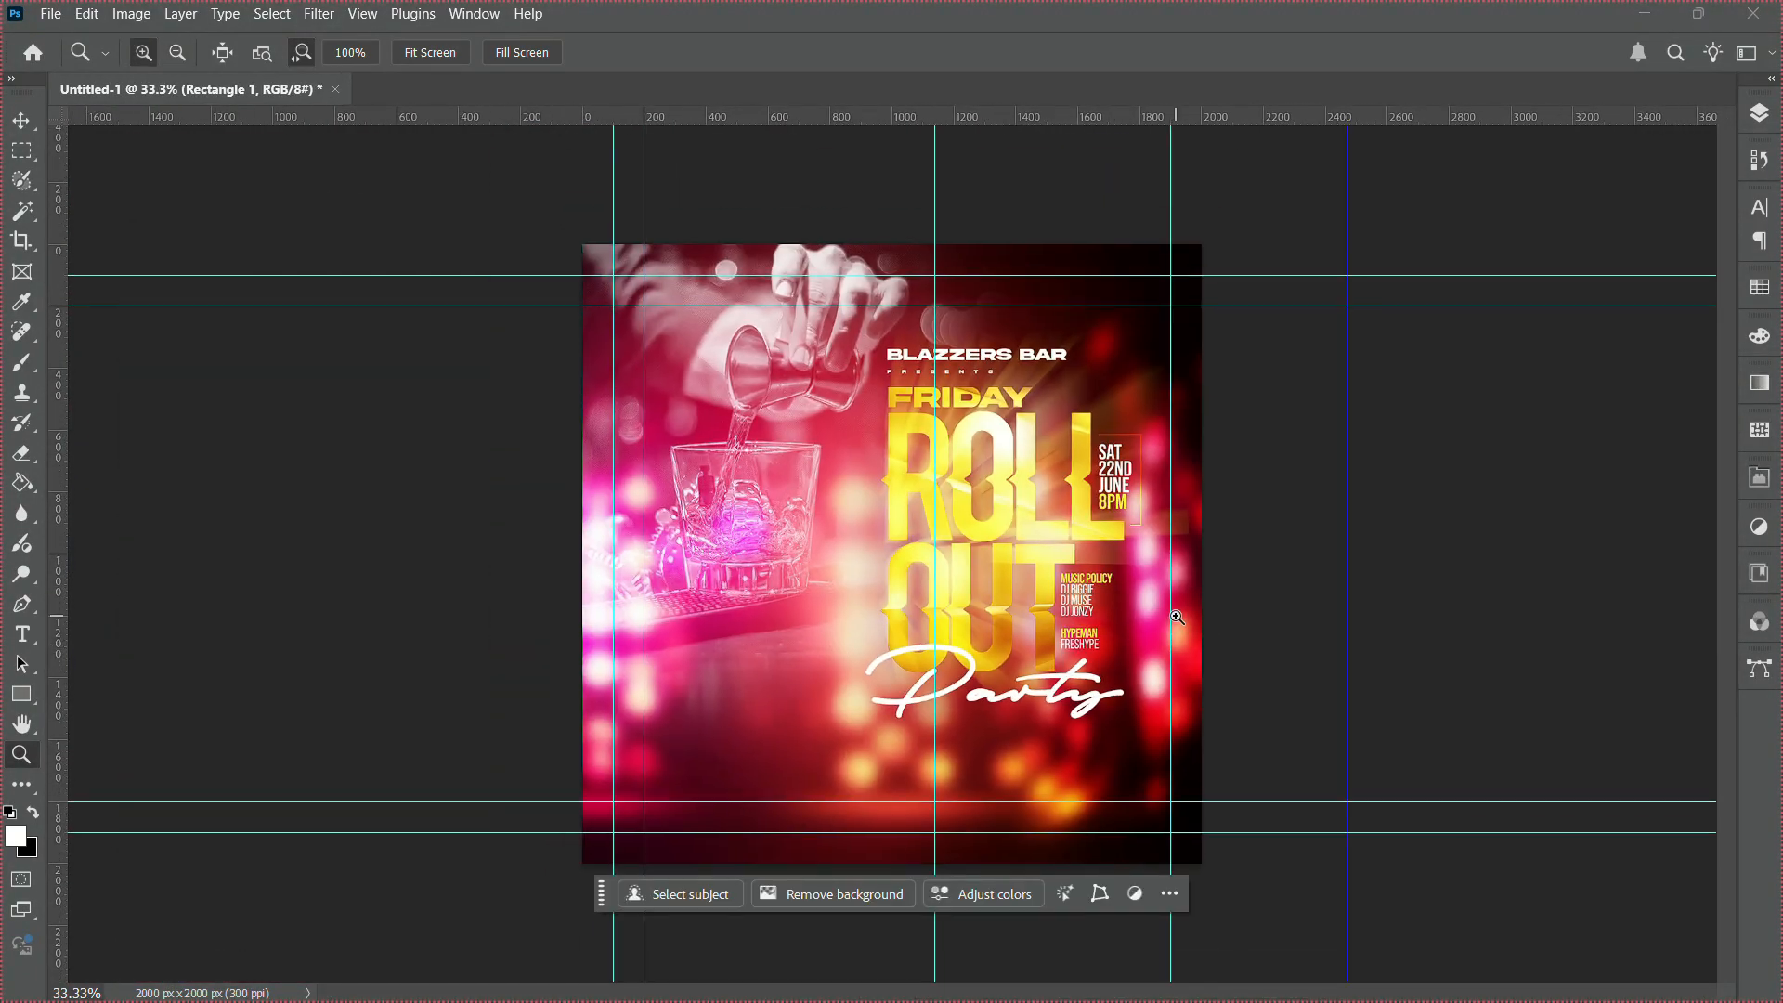
pyautogui.click(1198, 522)
pyautogui.click(1200, 525)
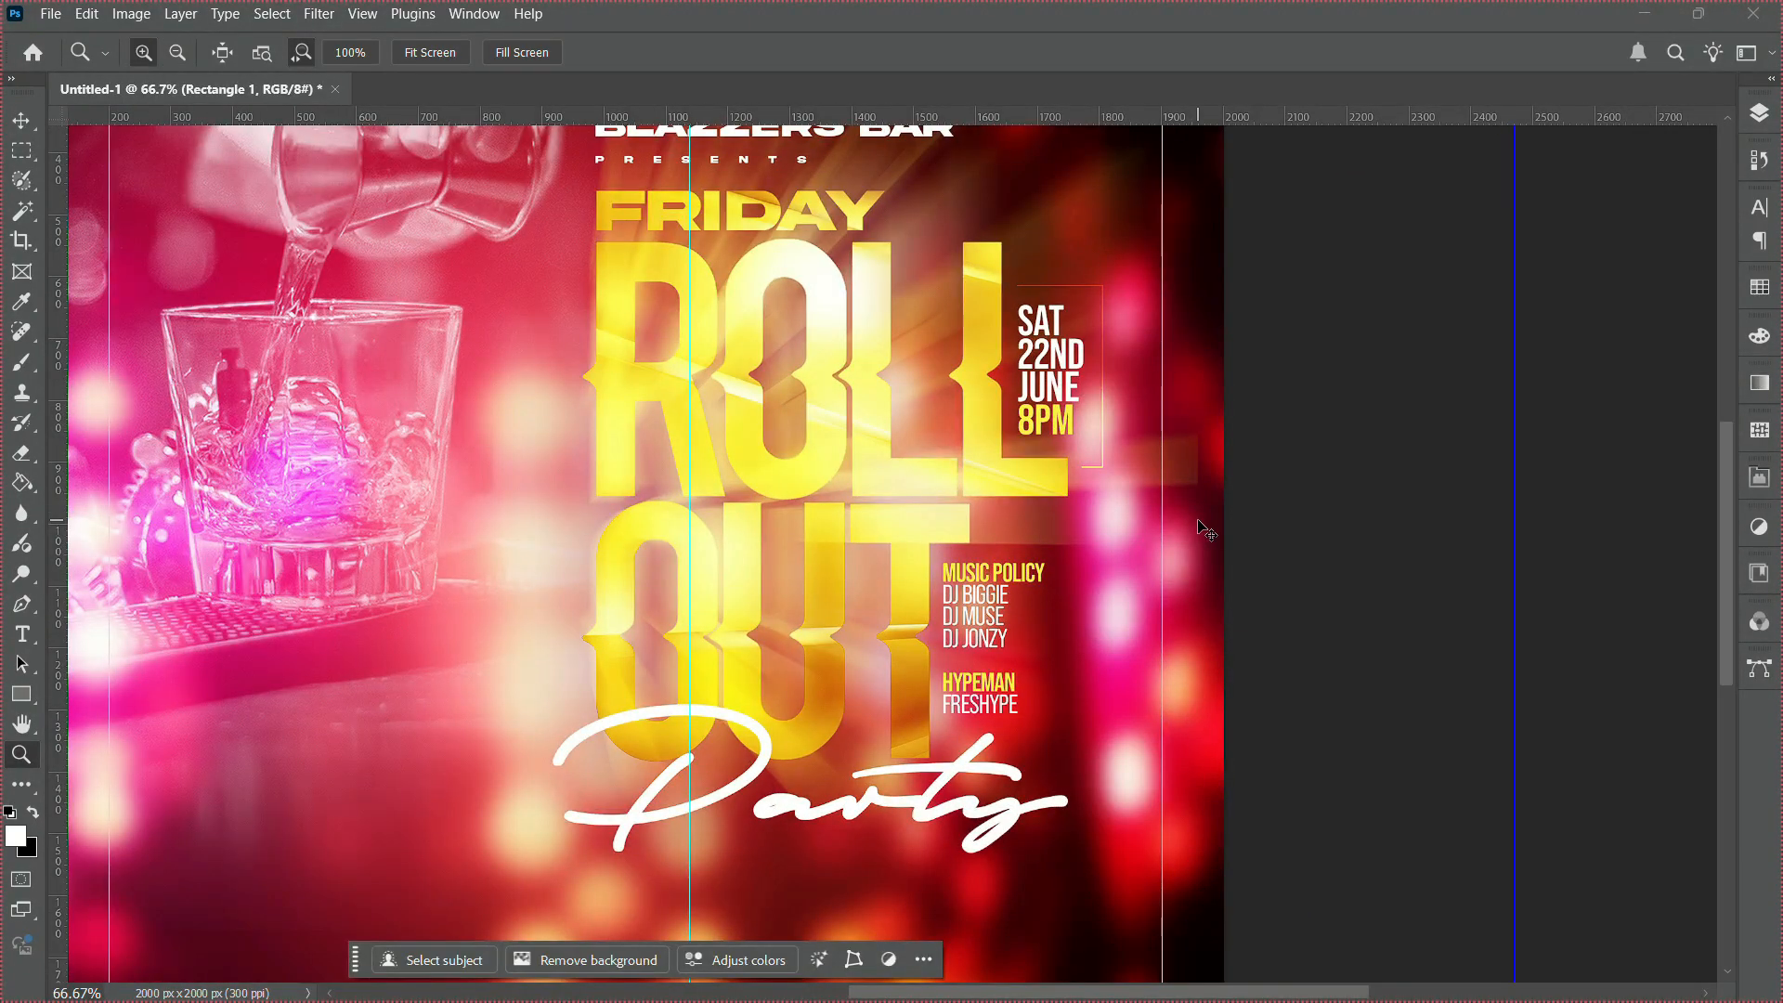
pyautogui.hotkey('ctrl', 'j')
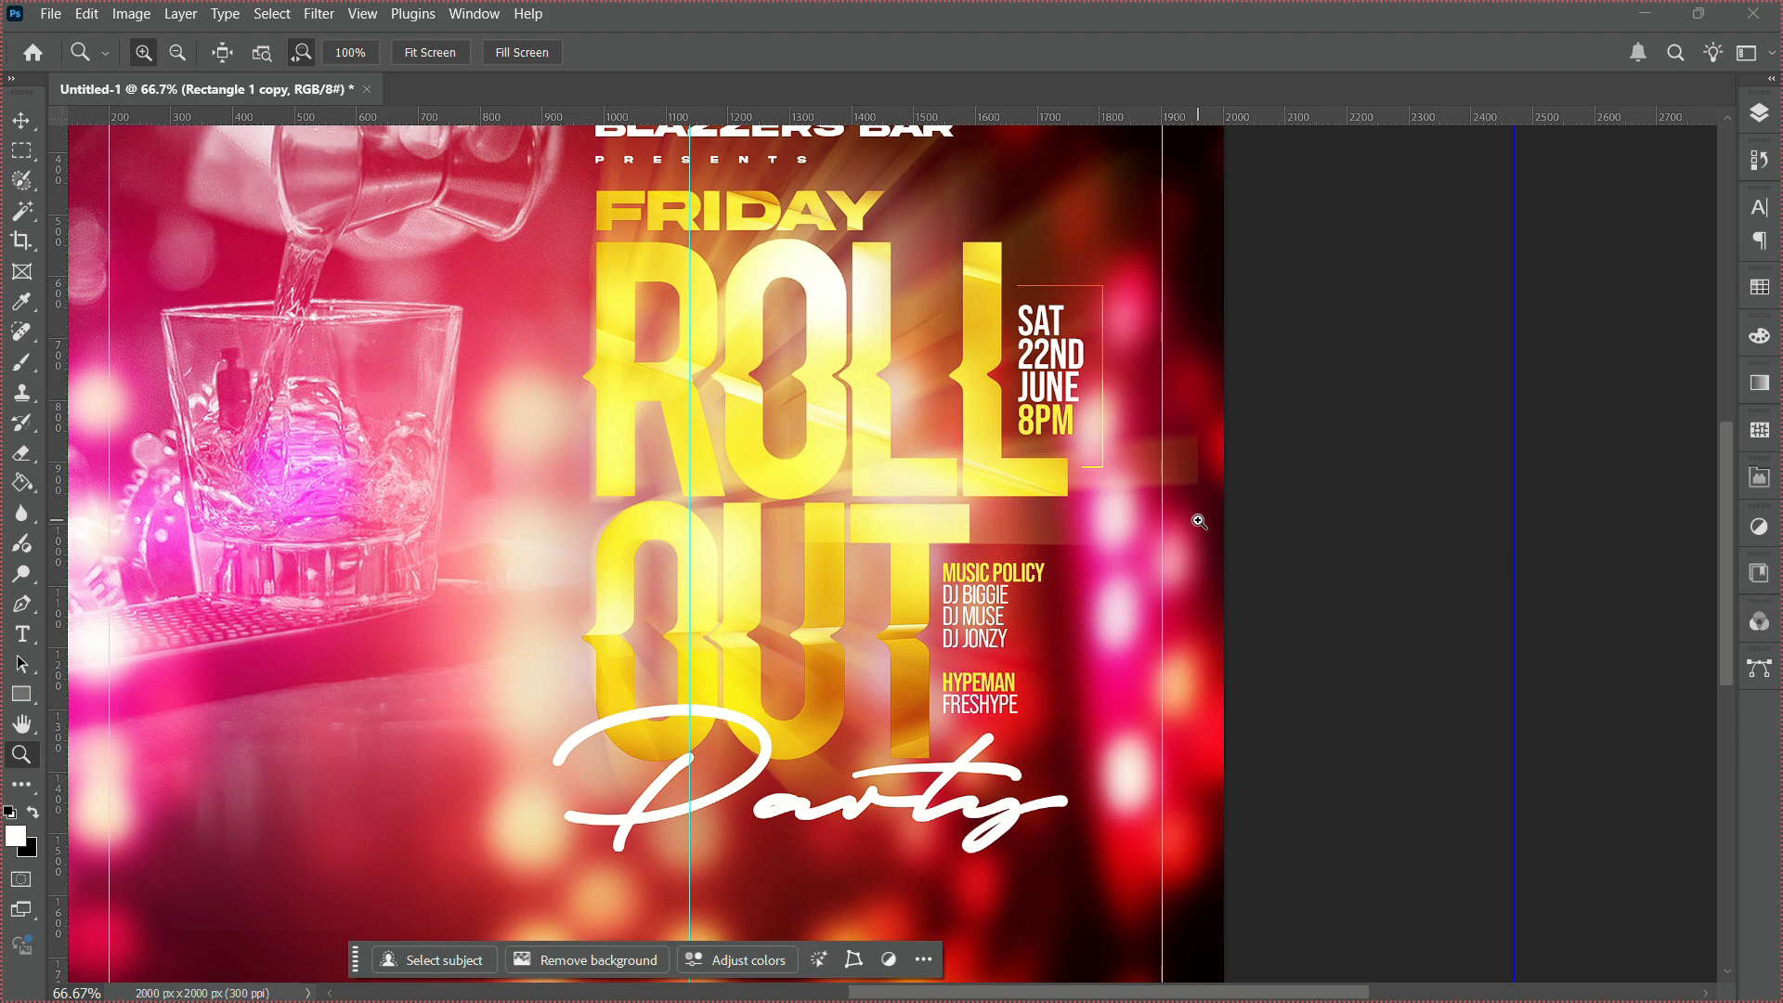
# Group Rectangle 1 and its copy and name the new group LINES.
pyautogui.click(1760, 112)
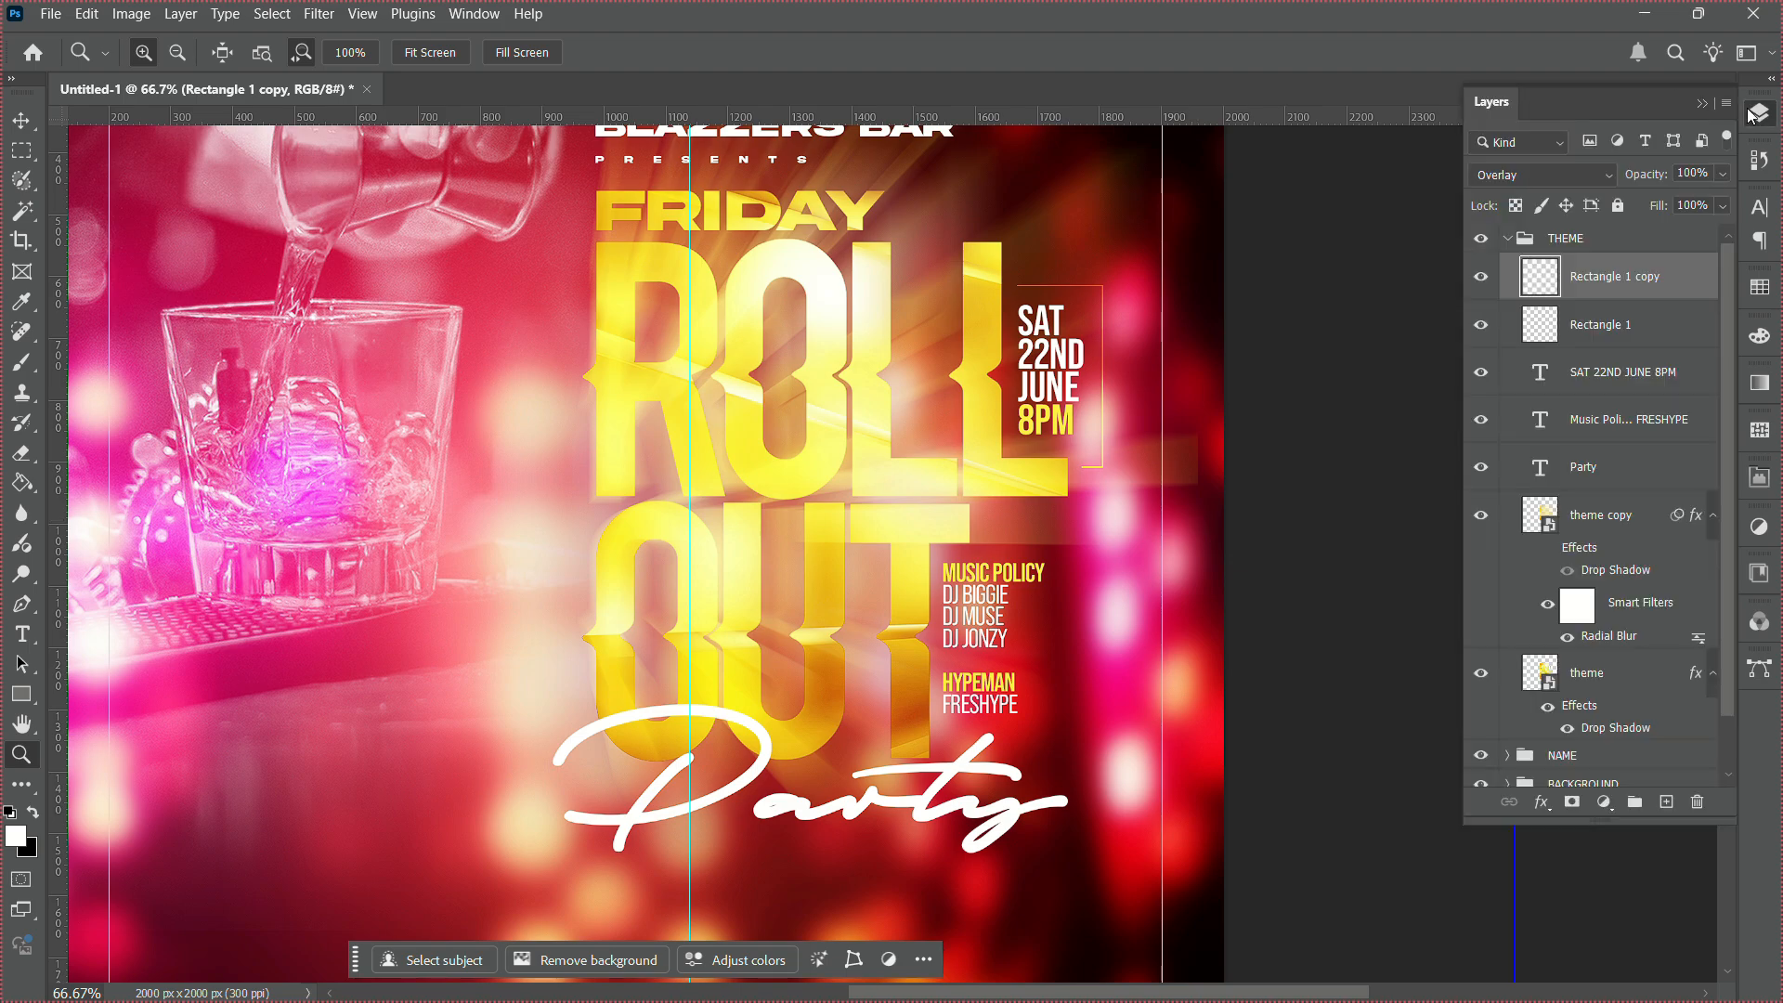
pyautogui.keyDown('shift'); pyautogui.click(1638, 324); pyautogui.keyUp('shift')
pyautogui.hotkey('ctrl', 'g')
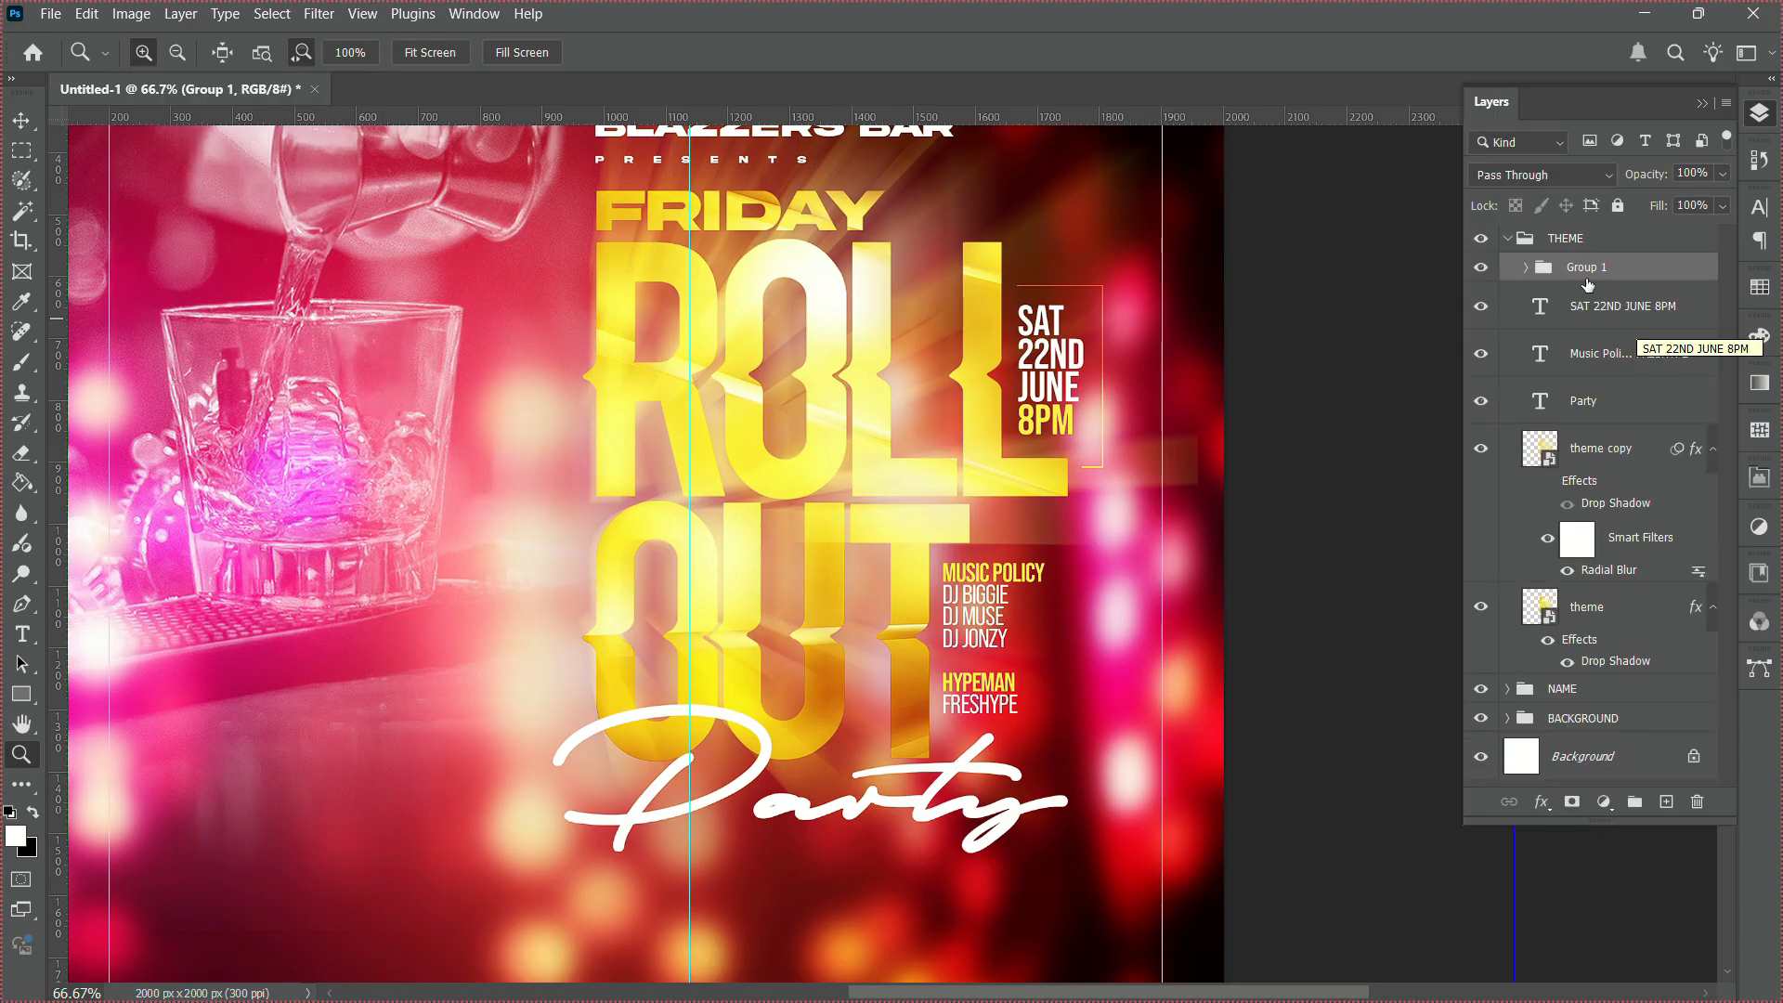
pyautogui.doubleClick(1589, 269)
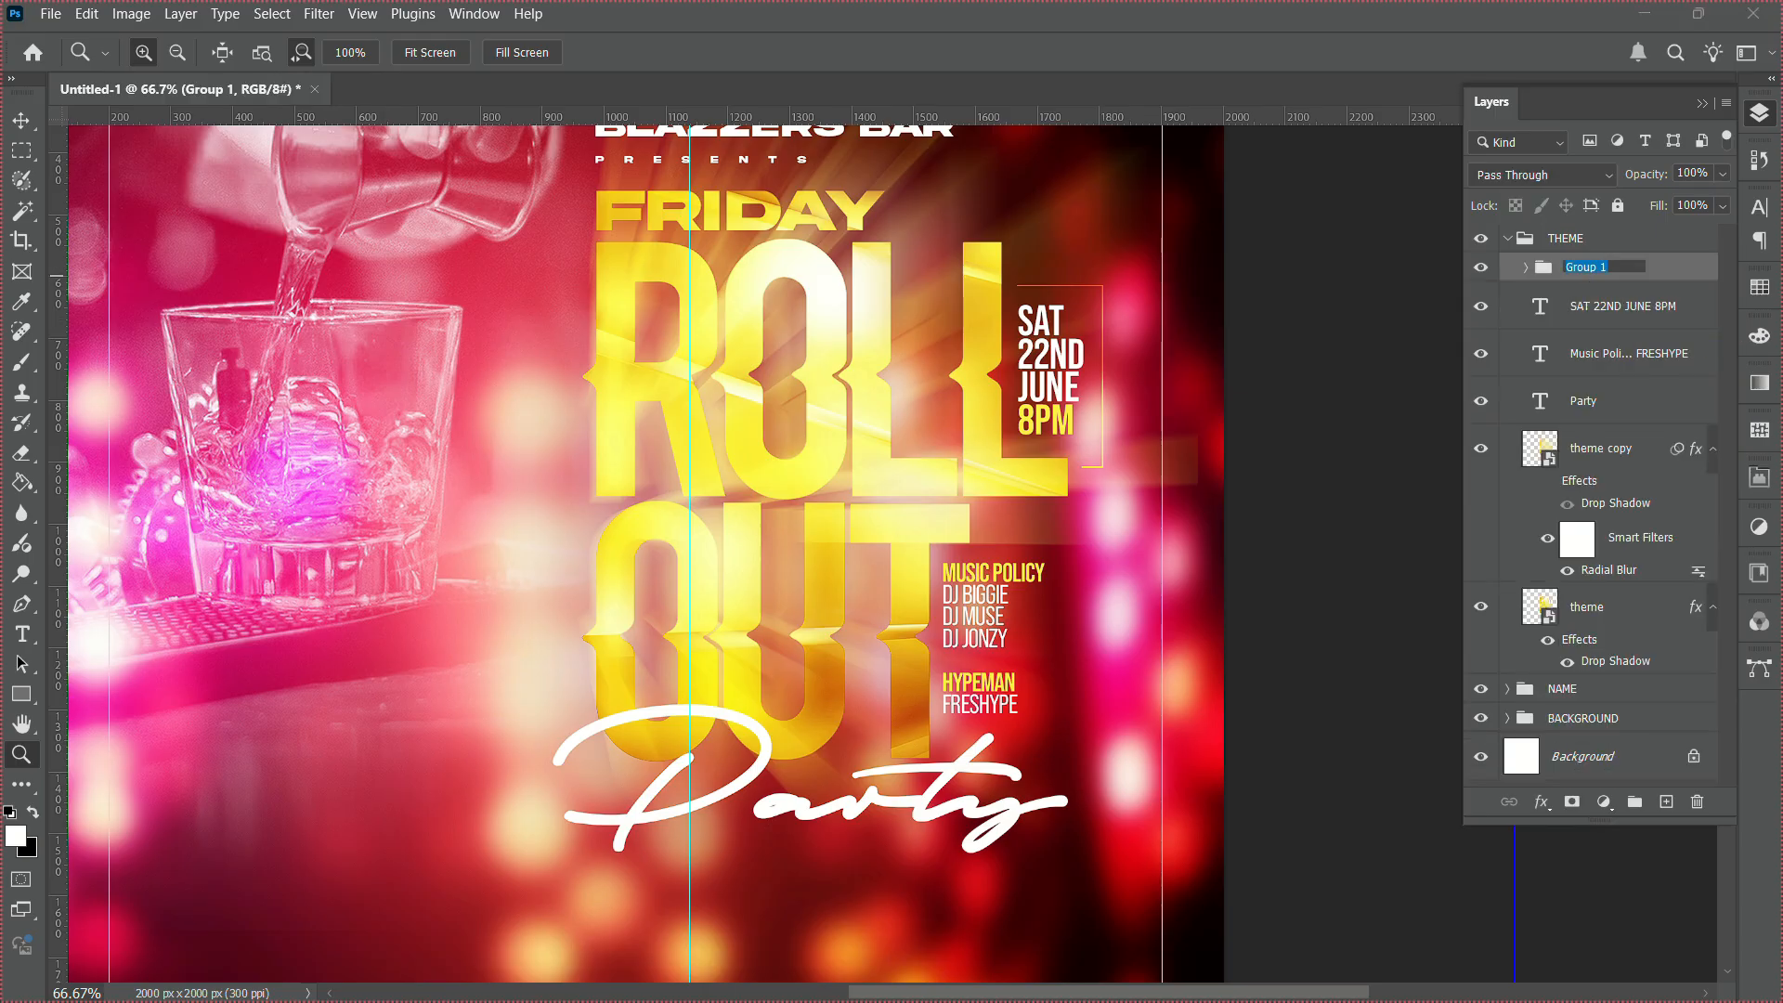
pyautogui.write('LINES')
pyautogui.press('Return')
# Duplicate the LINES group and place the copy around the Music Policy and Hypeman text.
pyautogui.hotkey('ctrl', 'j')
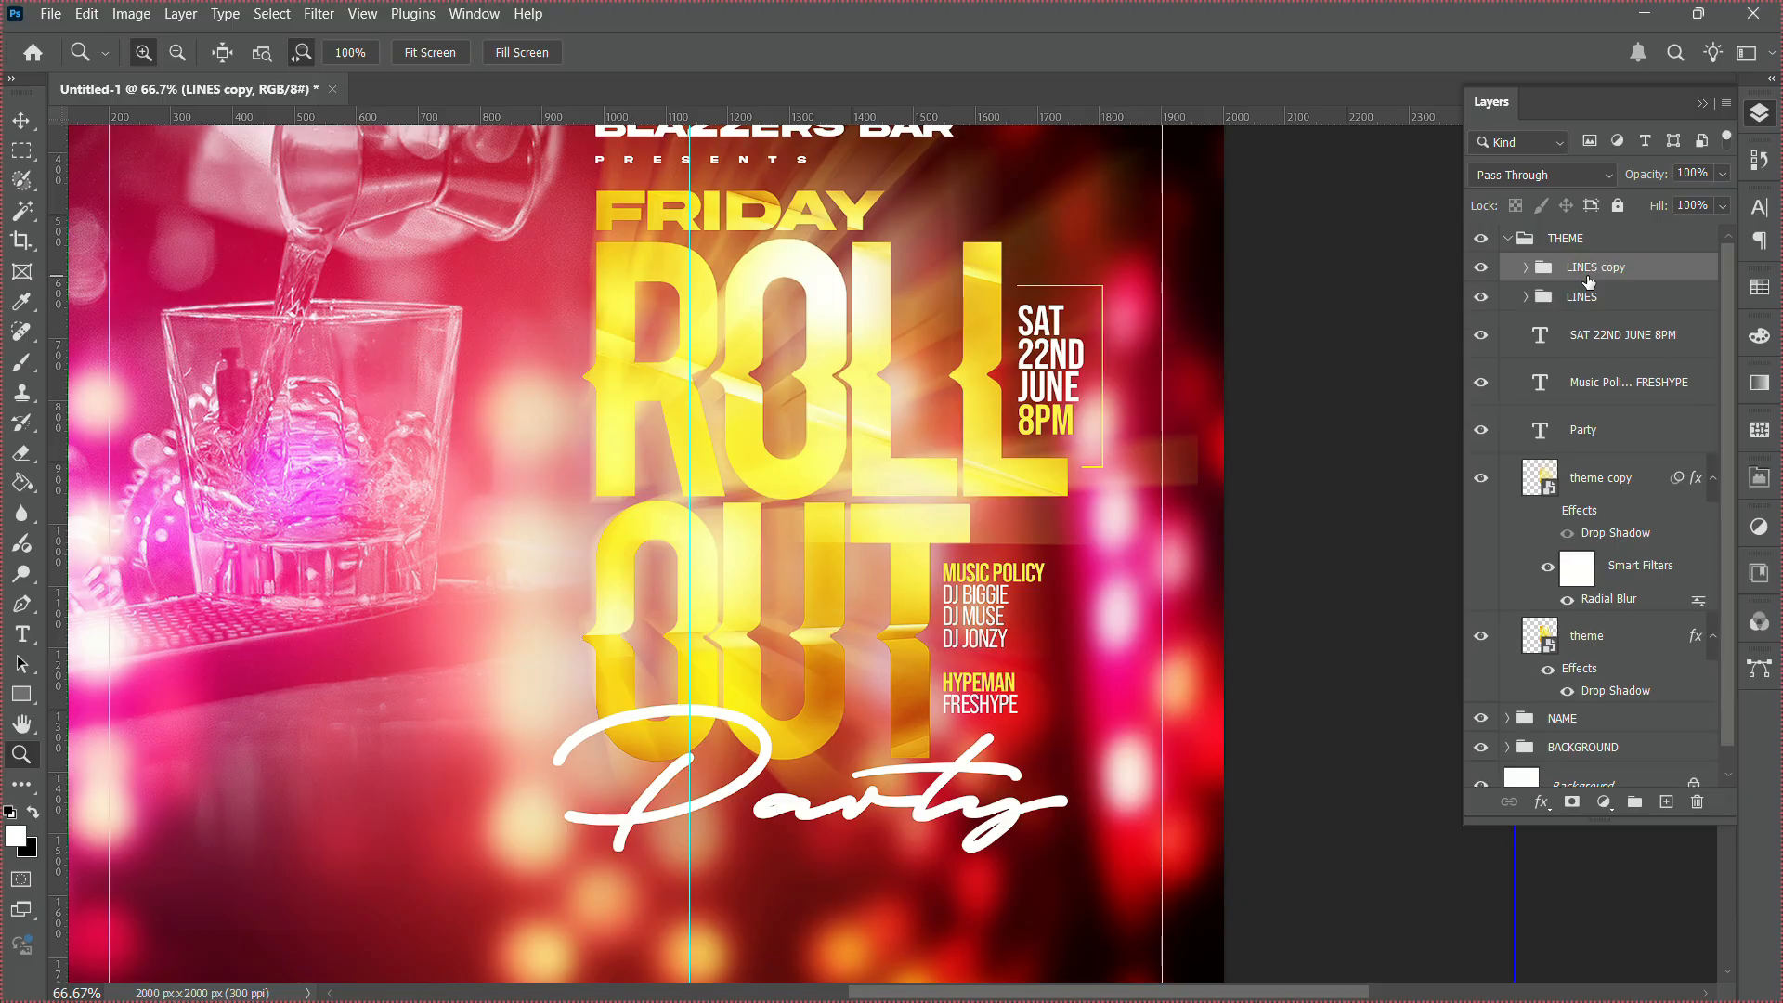
pyautogui.press('v')
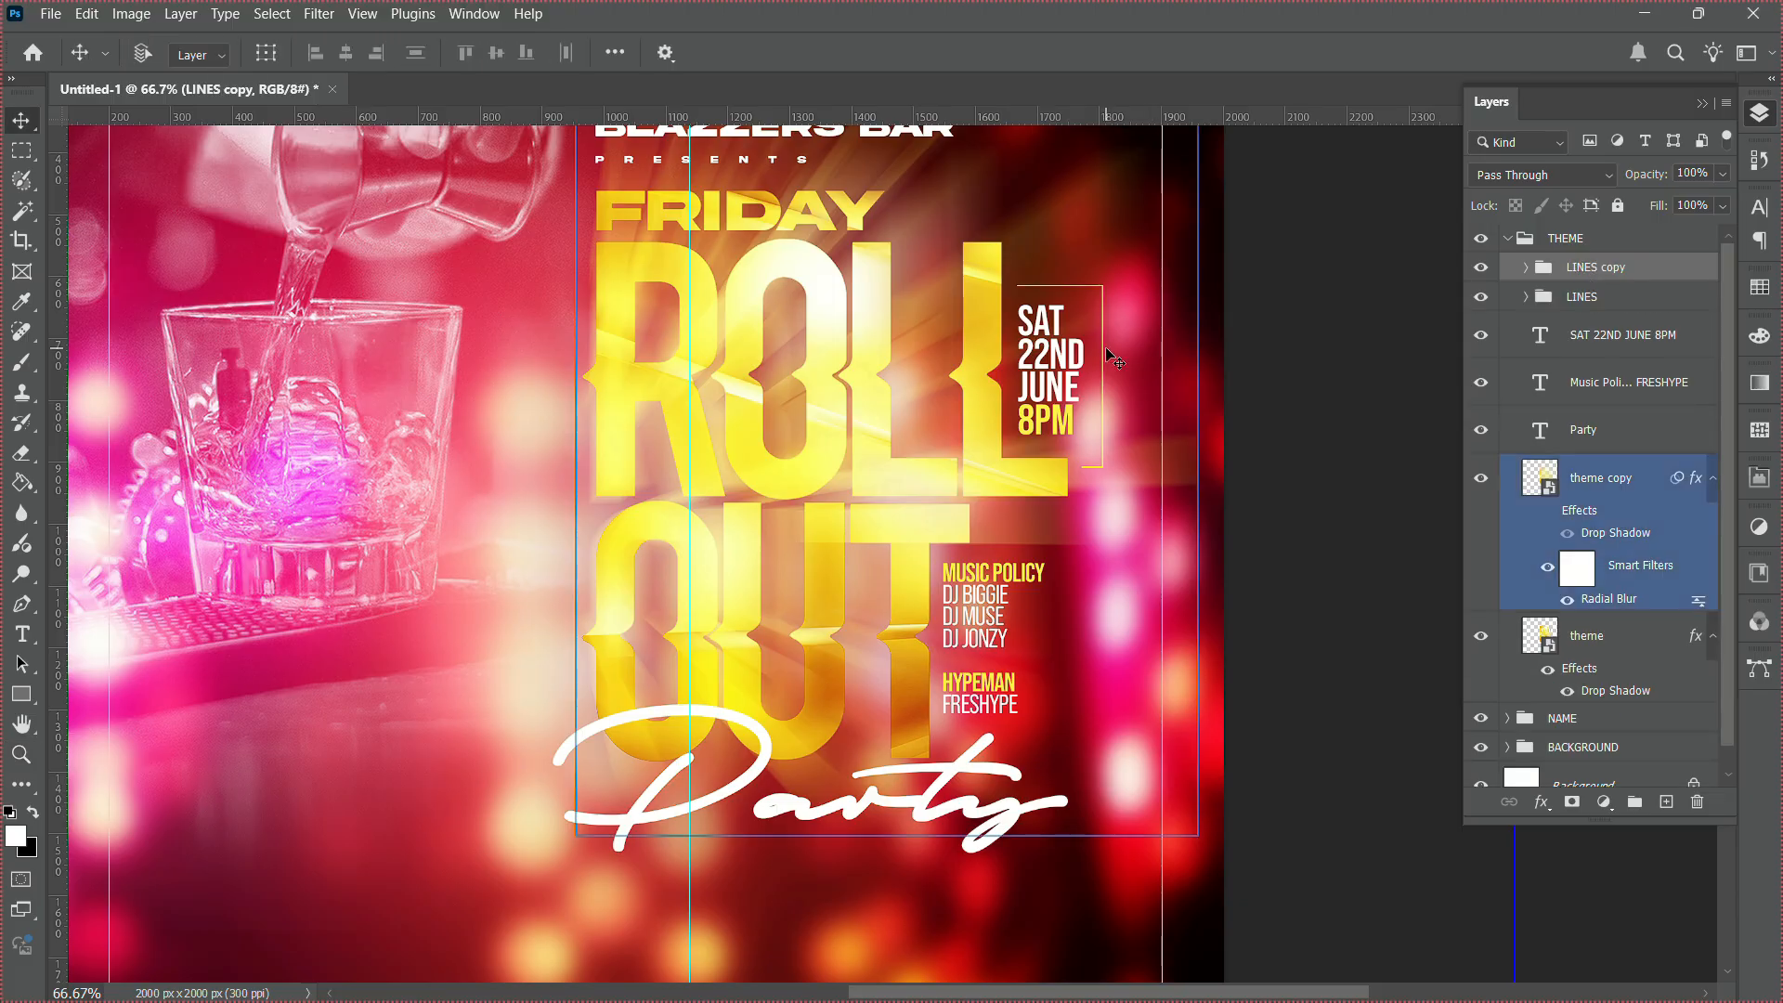
pyautogui.moveTo(1108, 349); pyautogui.dragTo(1067, 605)
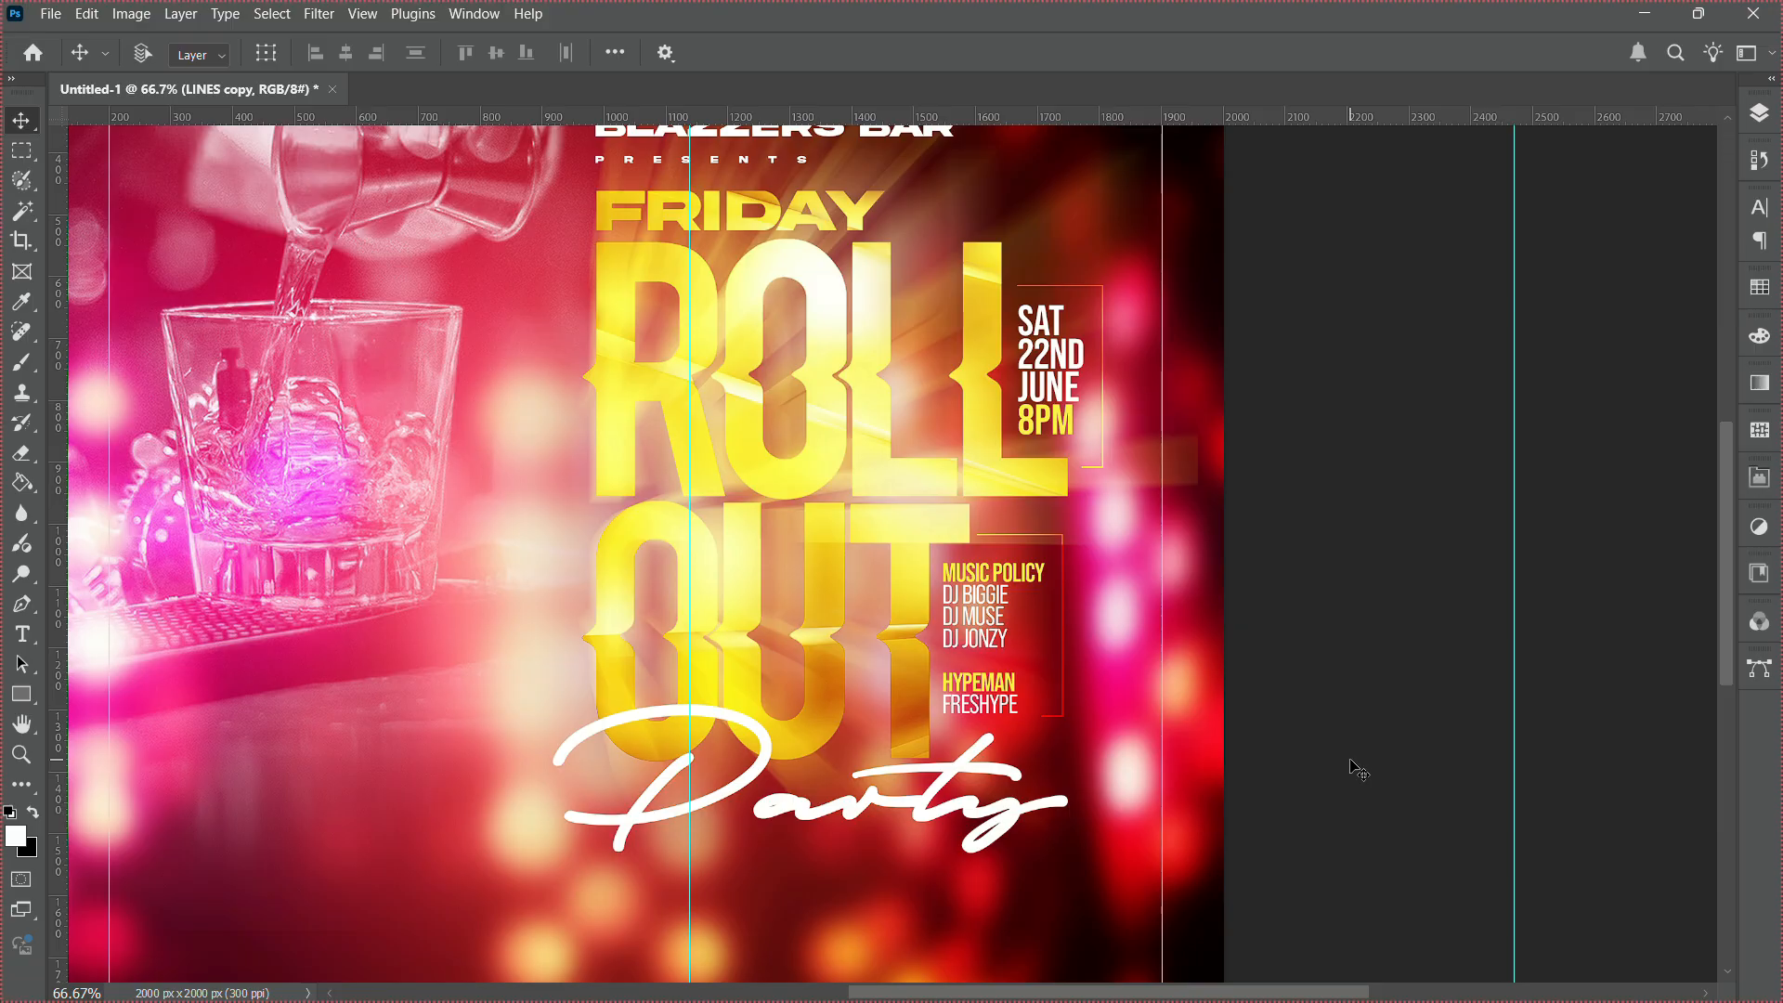
# Flip the LINES copy vertically and nudge it slightly down and left around the Music Policy text.
pyautogui.hotkey('ctrl', 't')
pyautogui.rightClick(1034, 628)
pyautogui.click(1194, 609)
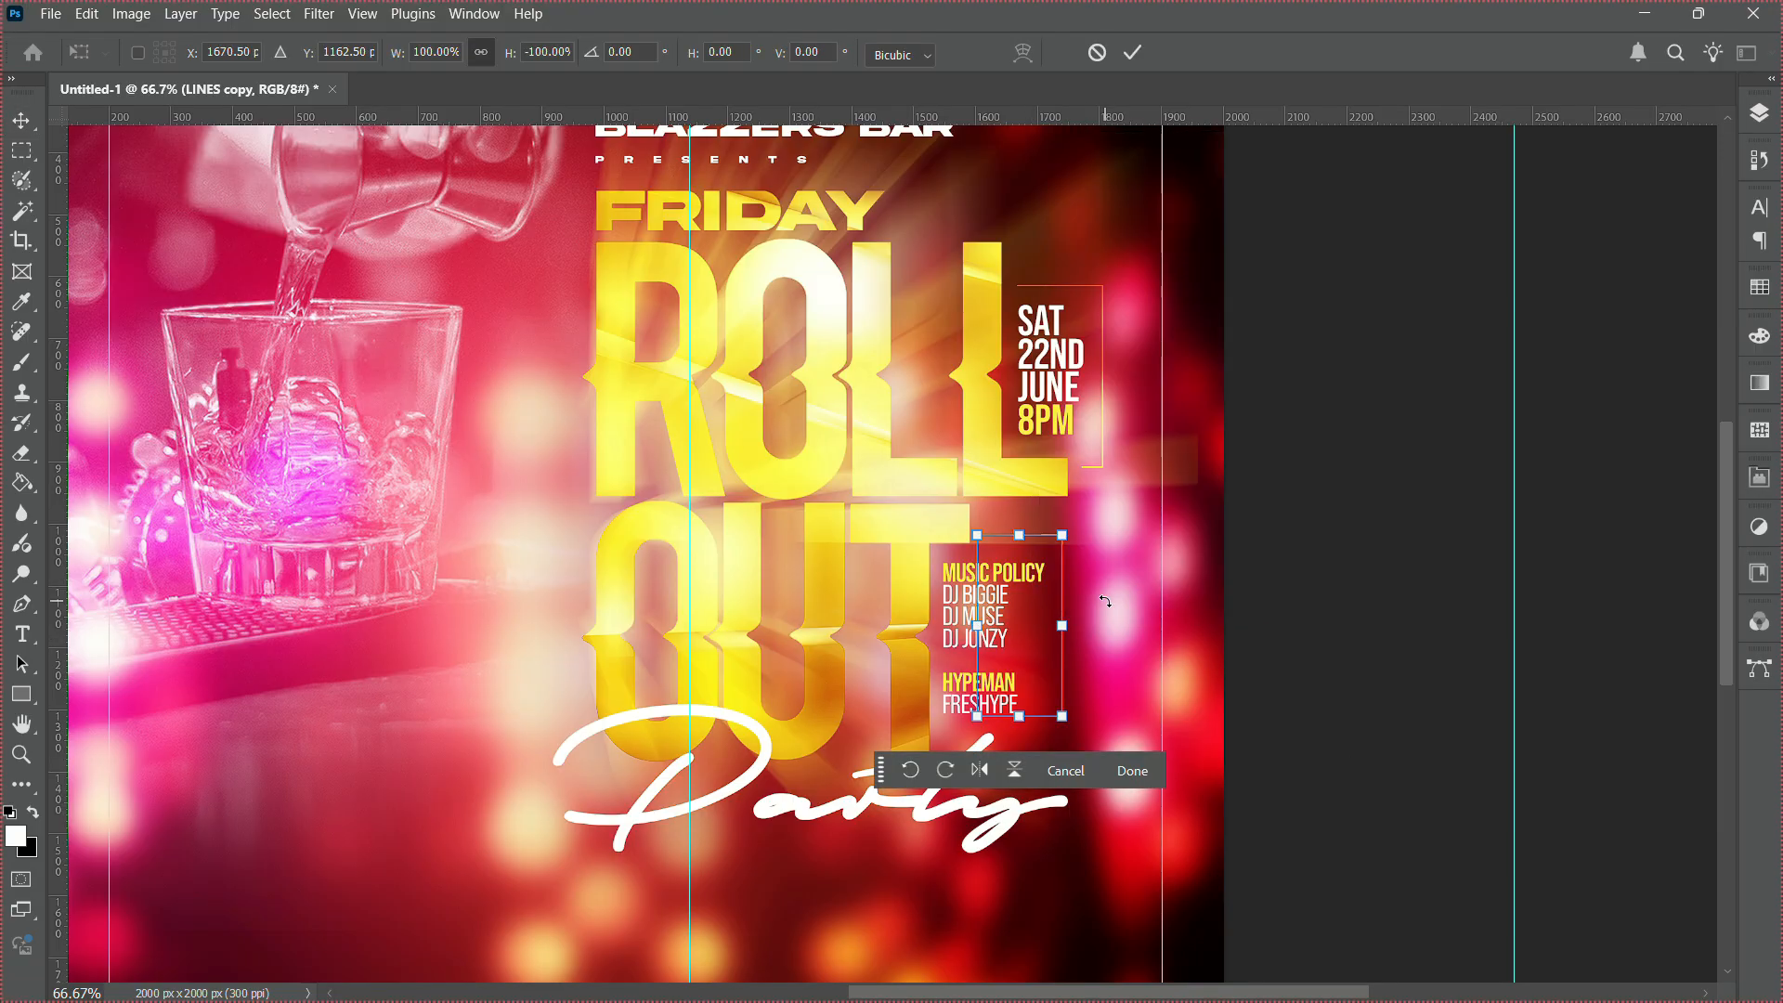
pyautogui.press('Return')
pyautogui.hotkey('shift', 'Down')
pyautogui.hotkey('shift', 'Left')
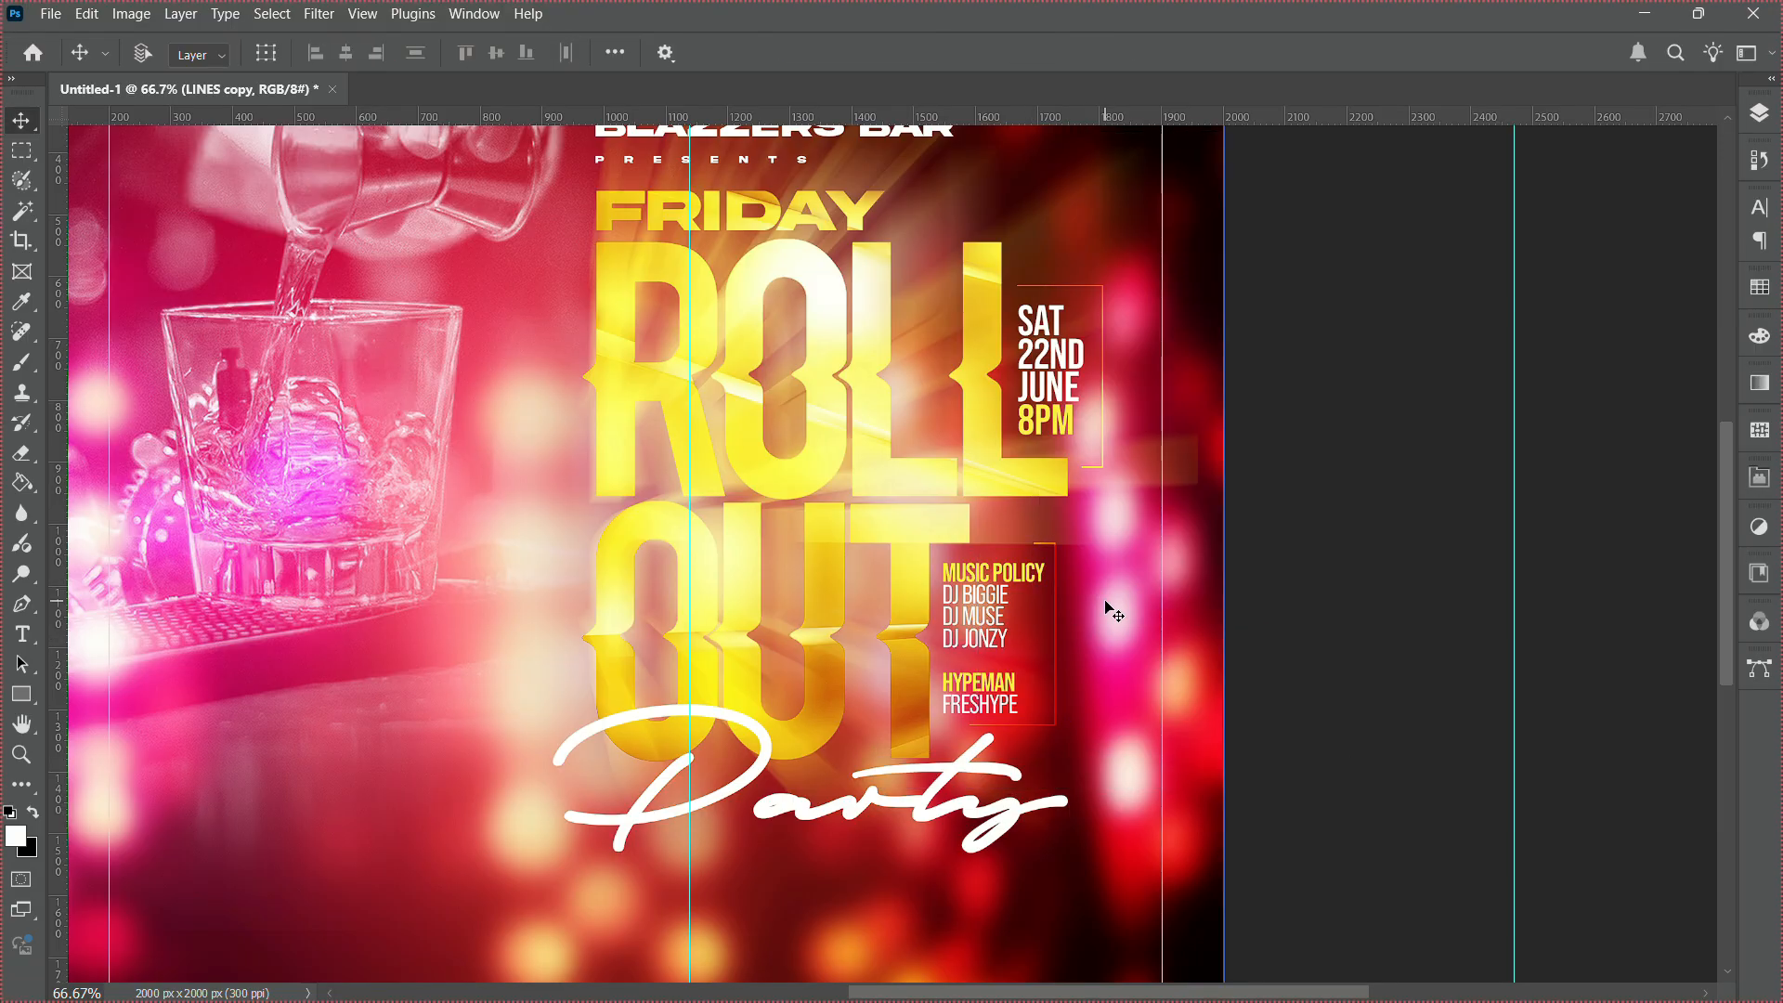
pyautogui.press('Right')
# Select the THEME and NAME groups together and nudge all the title text slightly left and up.
pyautogui.click(19, 755)
pyautogui.keyDown('alt'); pyautogui.click(437, 658); pyautogui.keyUp('alt')
pyautogui.keyDown('alt'); pyautogui.click(436, 657); pyautogui.keyUp('alt')
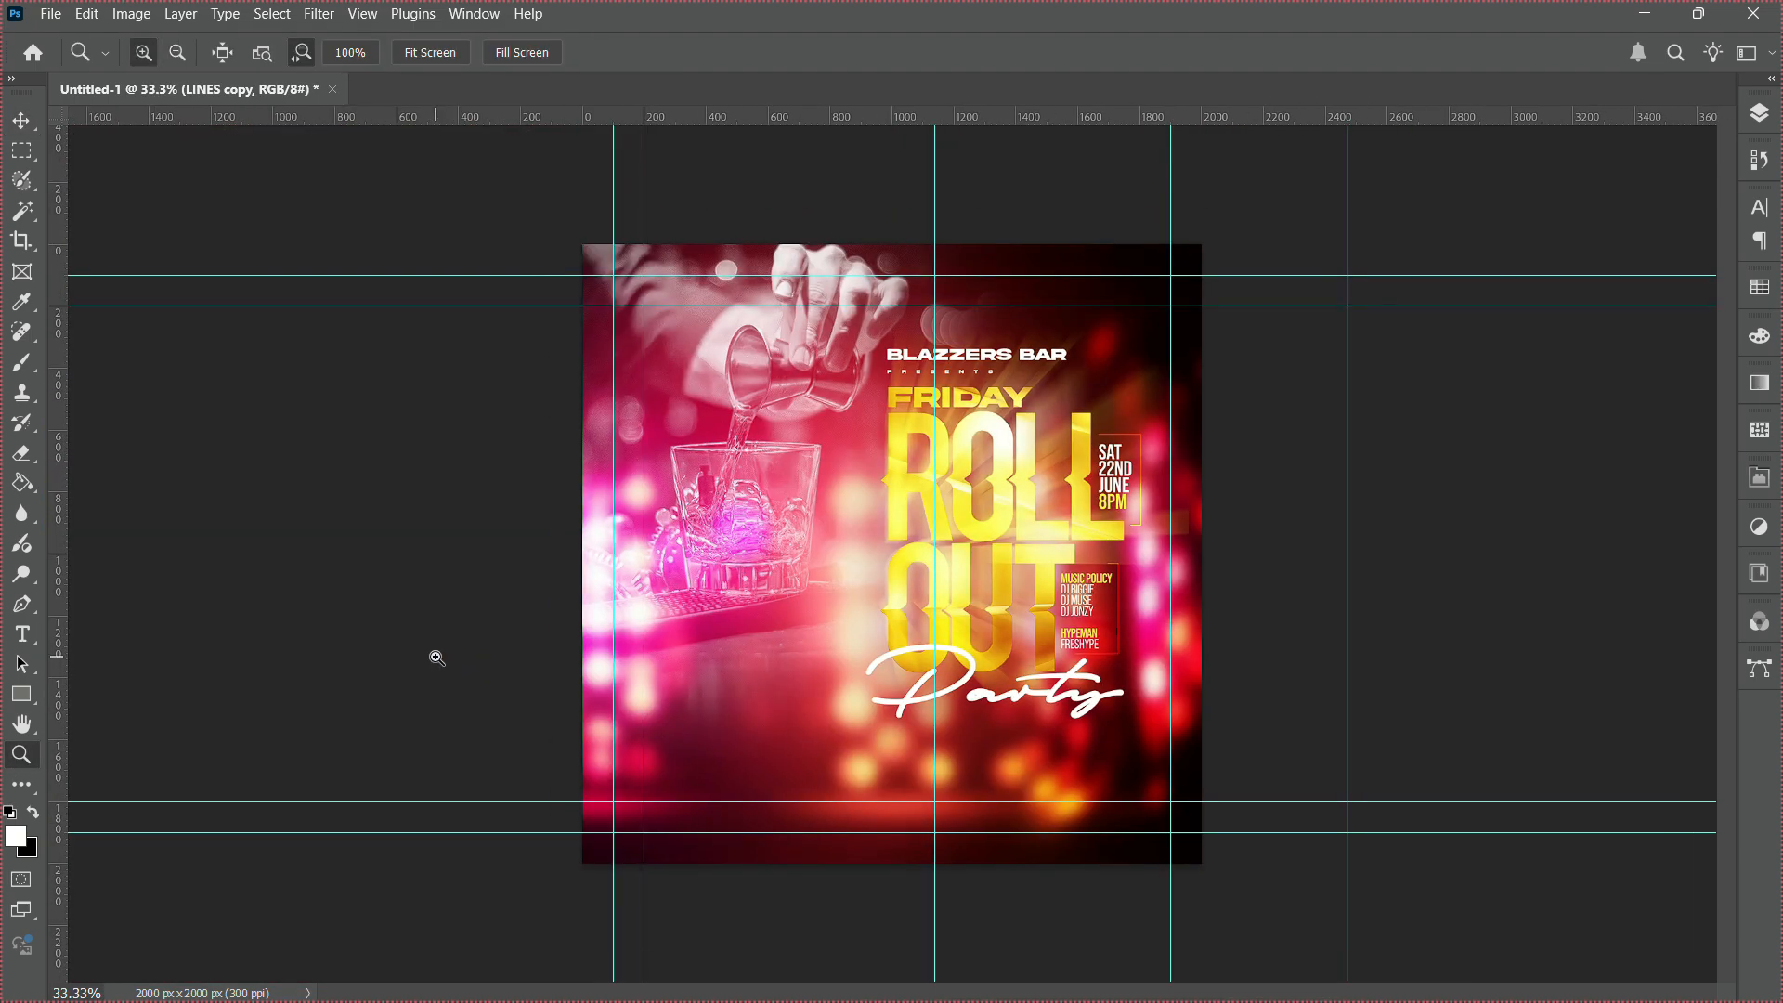
pyautogui.click(1767, 122)
pyautogui.click(1564, 247)
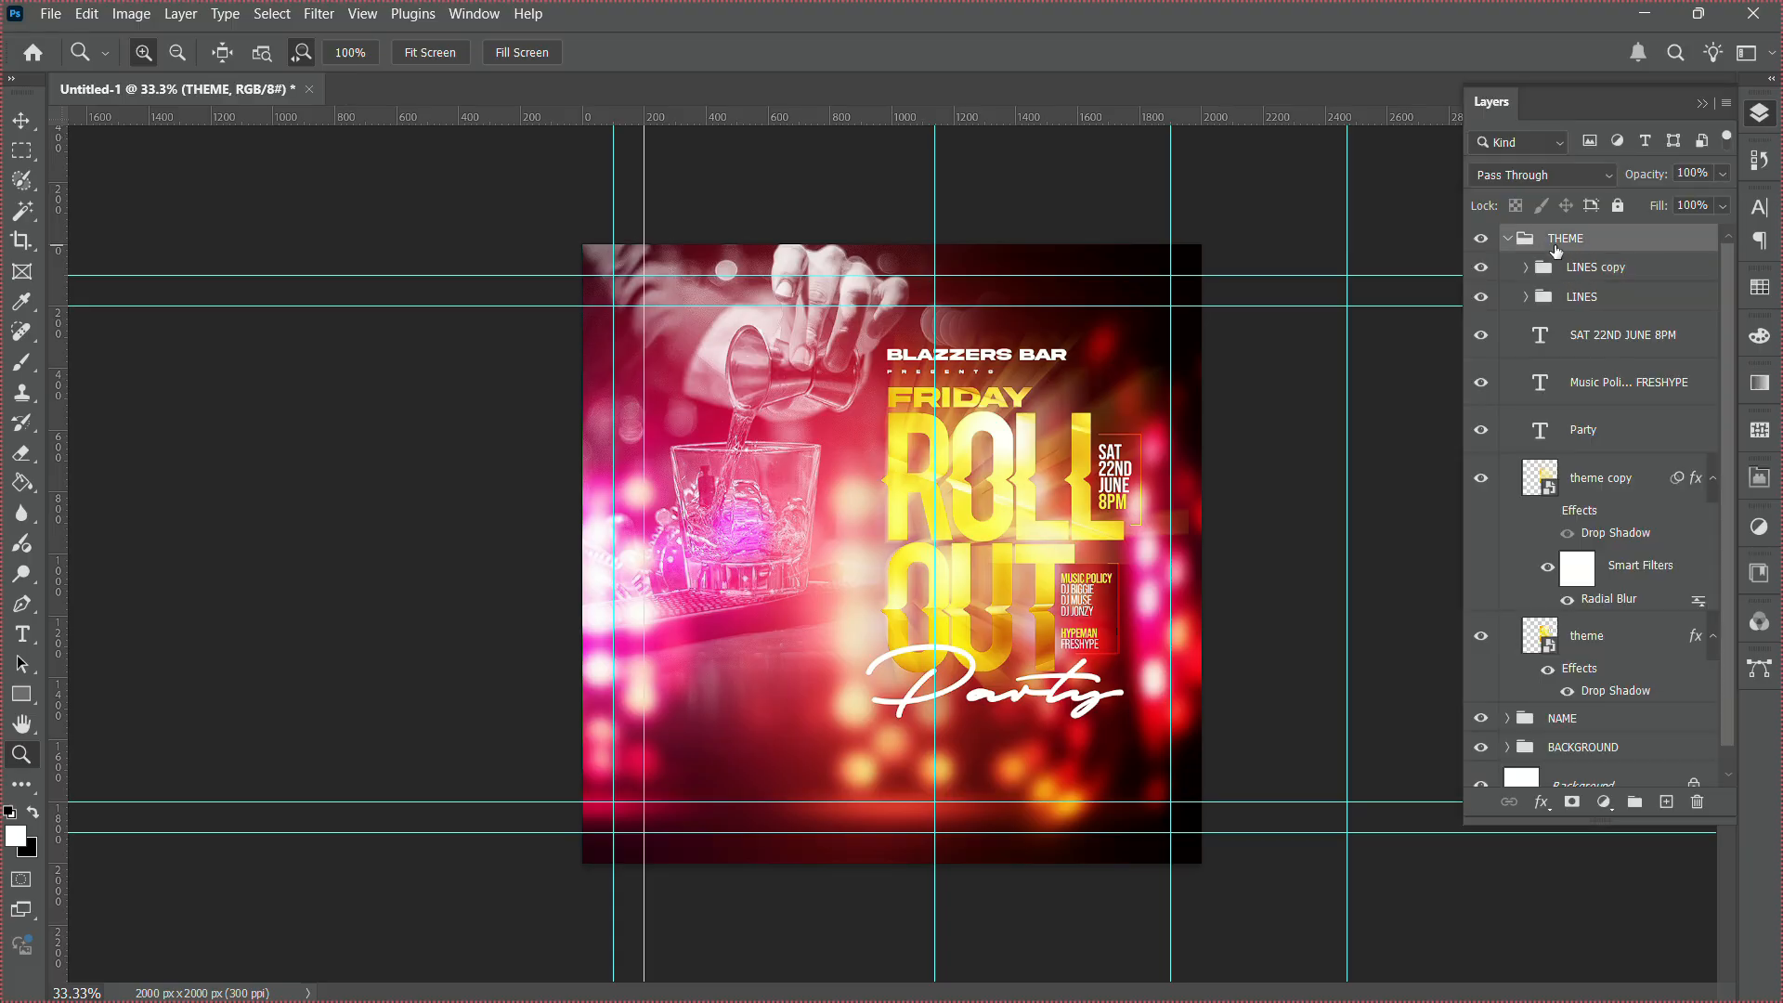
pyautogui.click(1509, 239)
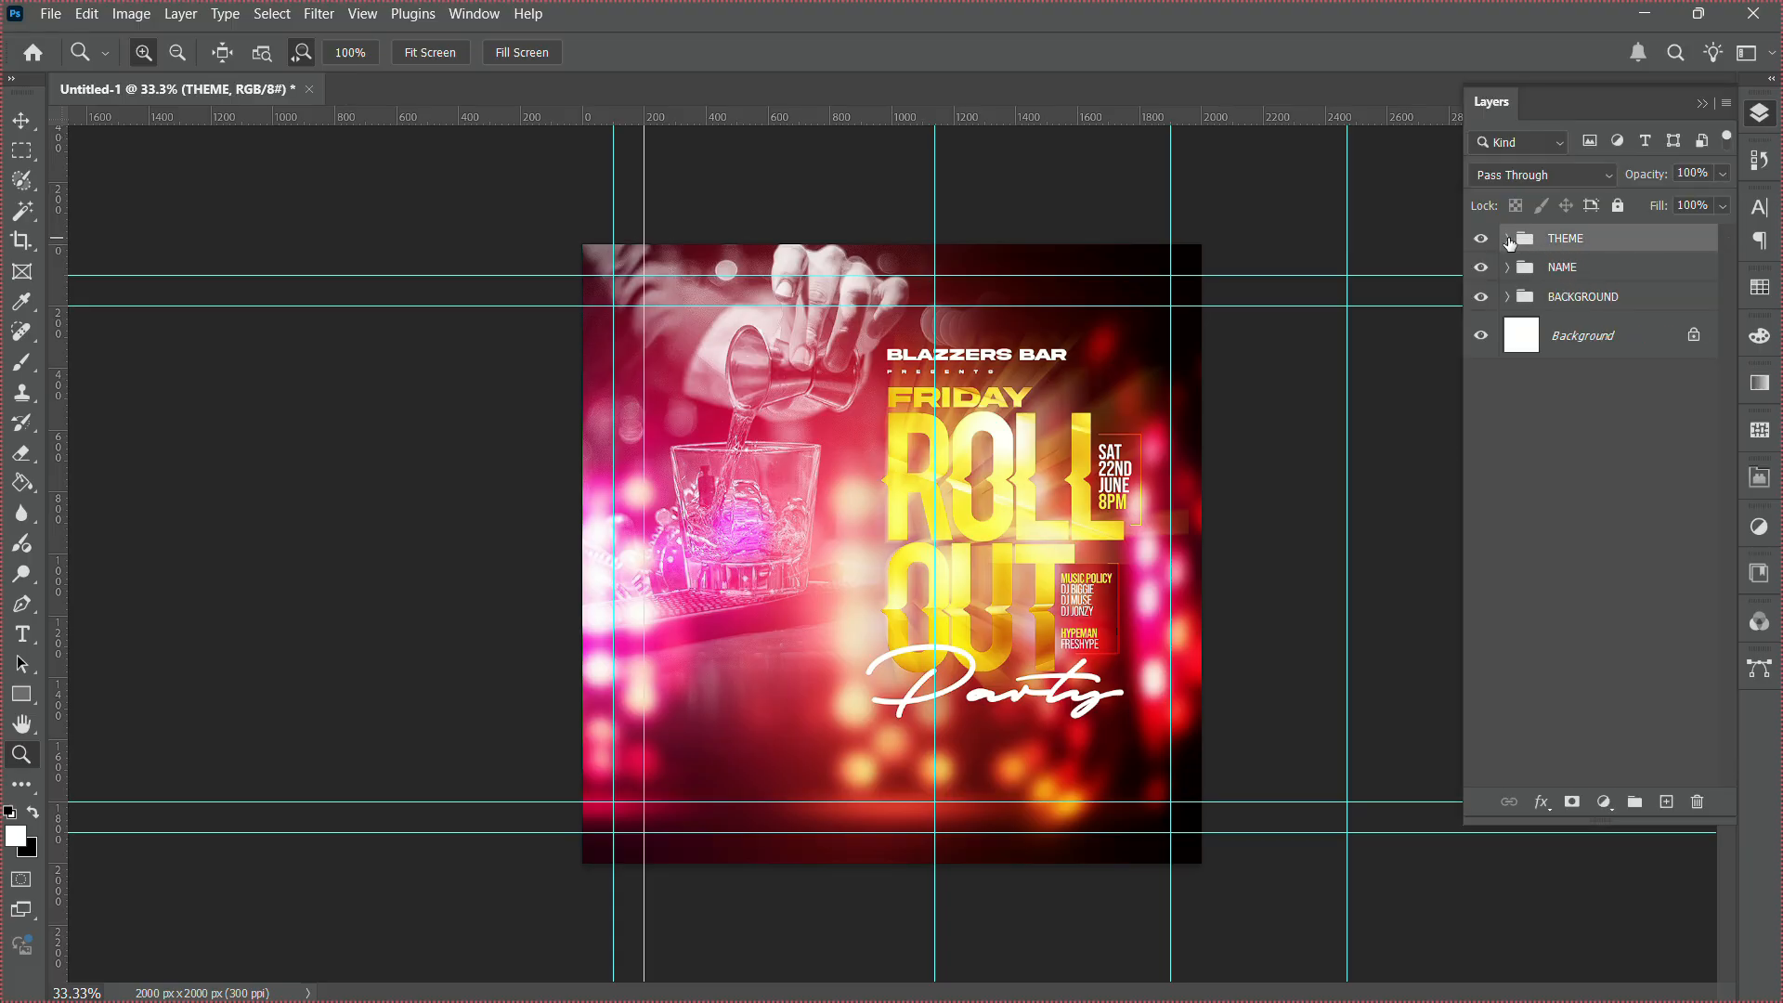
pyautogui.keyDown('shift'); pyautogui.click(1553, 268); pyautogui.keyUp('shift')
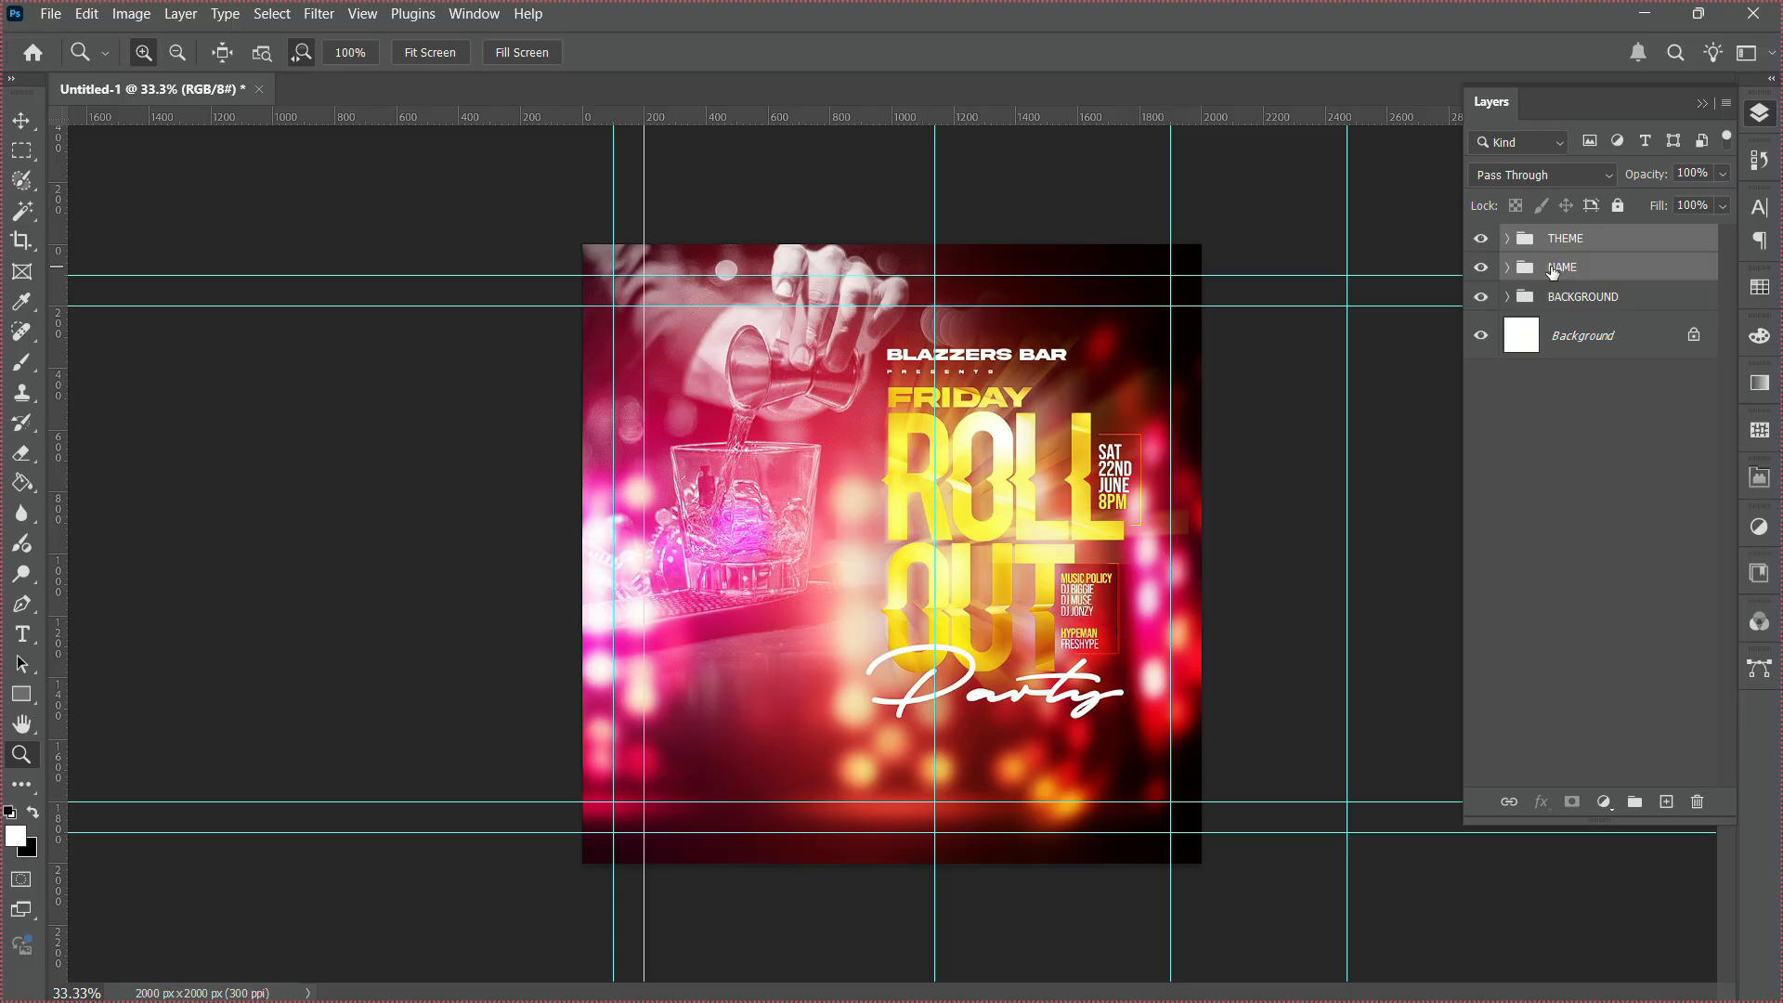
pyautogui.press('v')
pyautogui.press('Left')
pyautogui.press('Left')
pyautogui.press('Left')
pyautogui.press('Left')
pyautogui.press('Left')
pyautogui.press('Left')
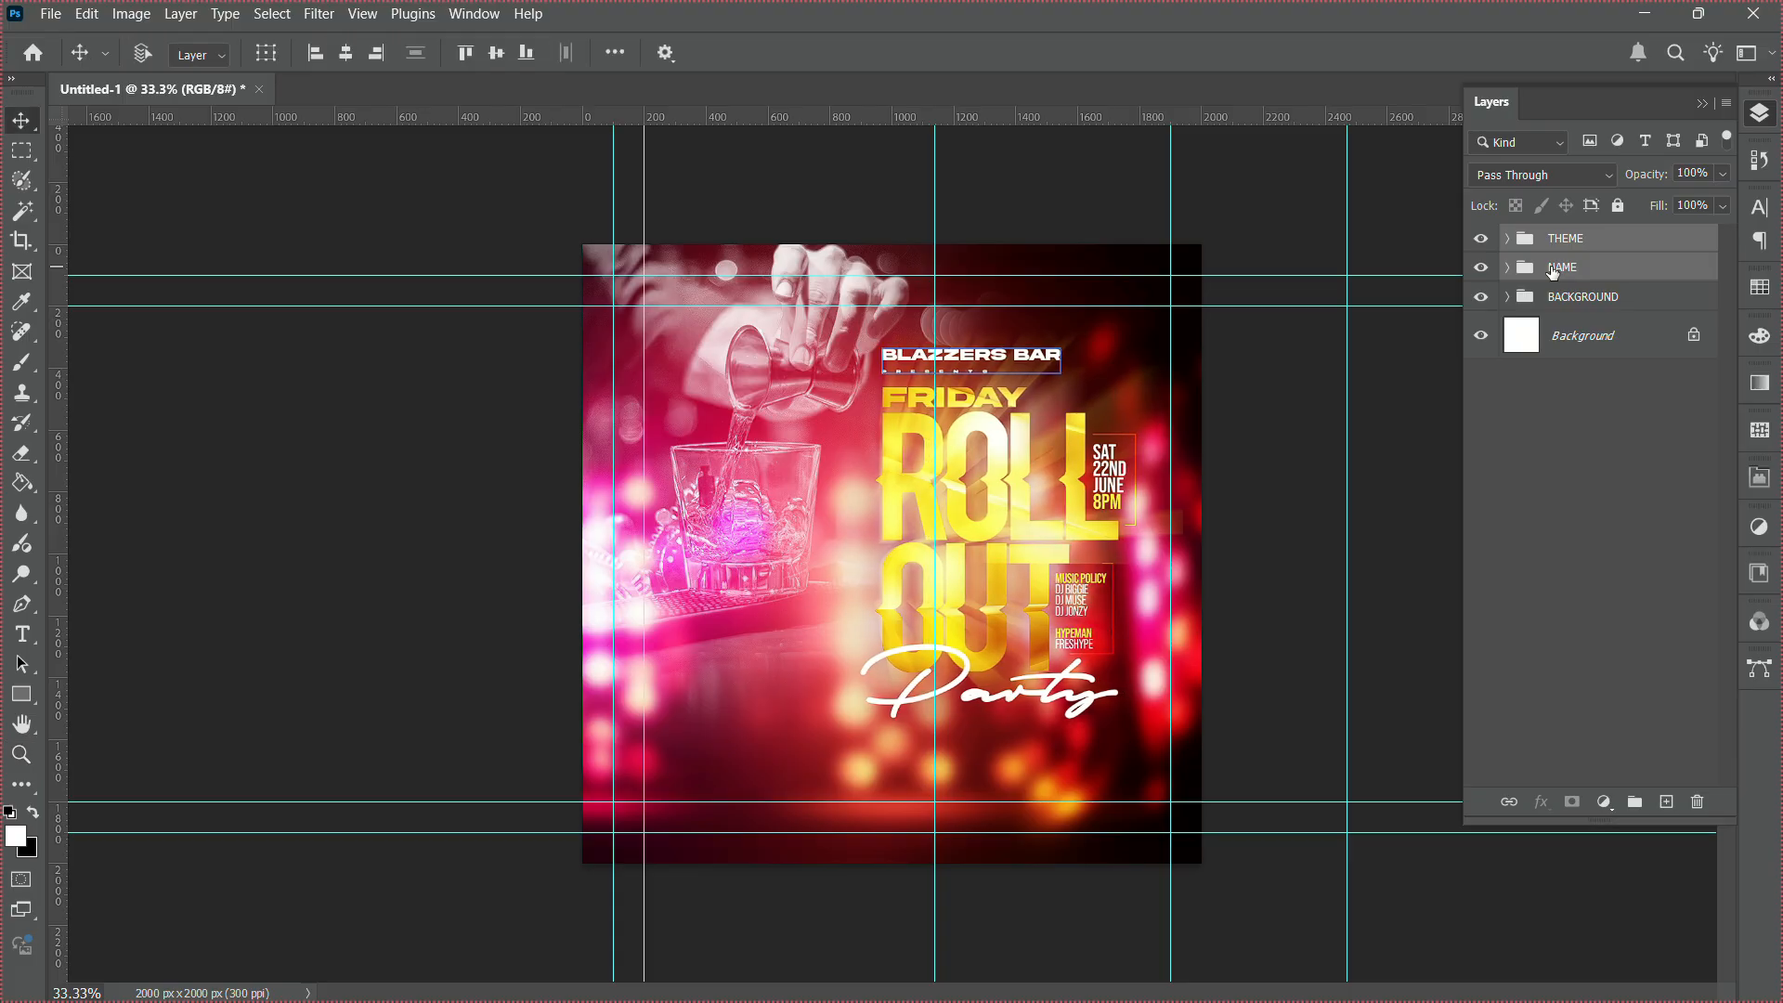
pyautogui.press('Left')
pyautogui.press('Left')
pyautogui.press('Left')
pyautogui.press('Left')
pyautogui.press('Left')
pyautogui.press('Left')
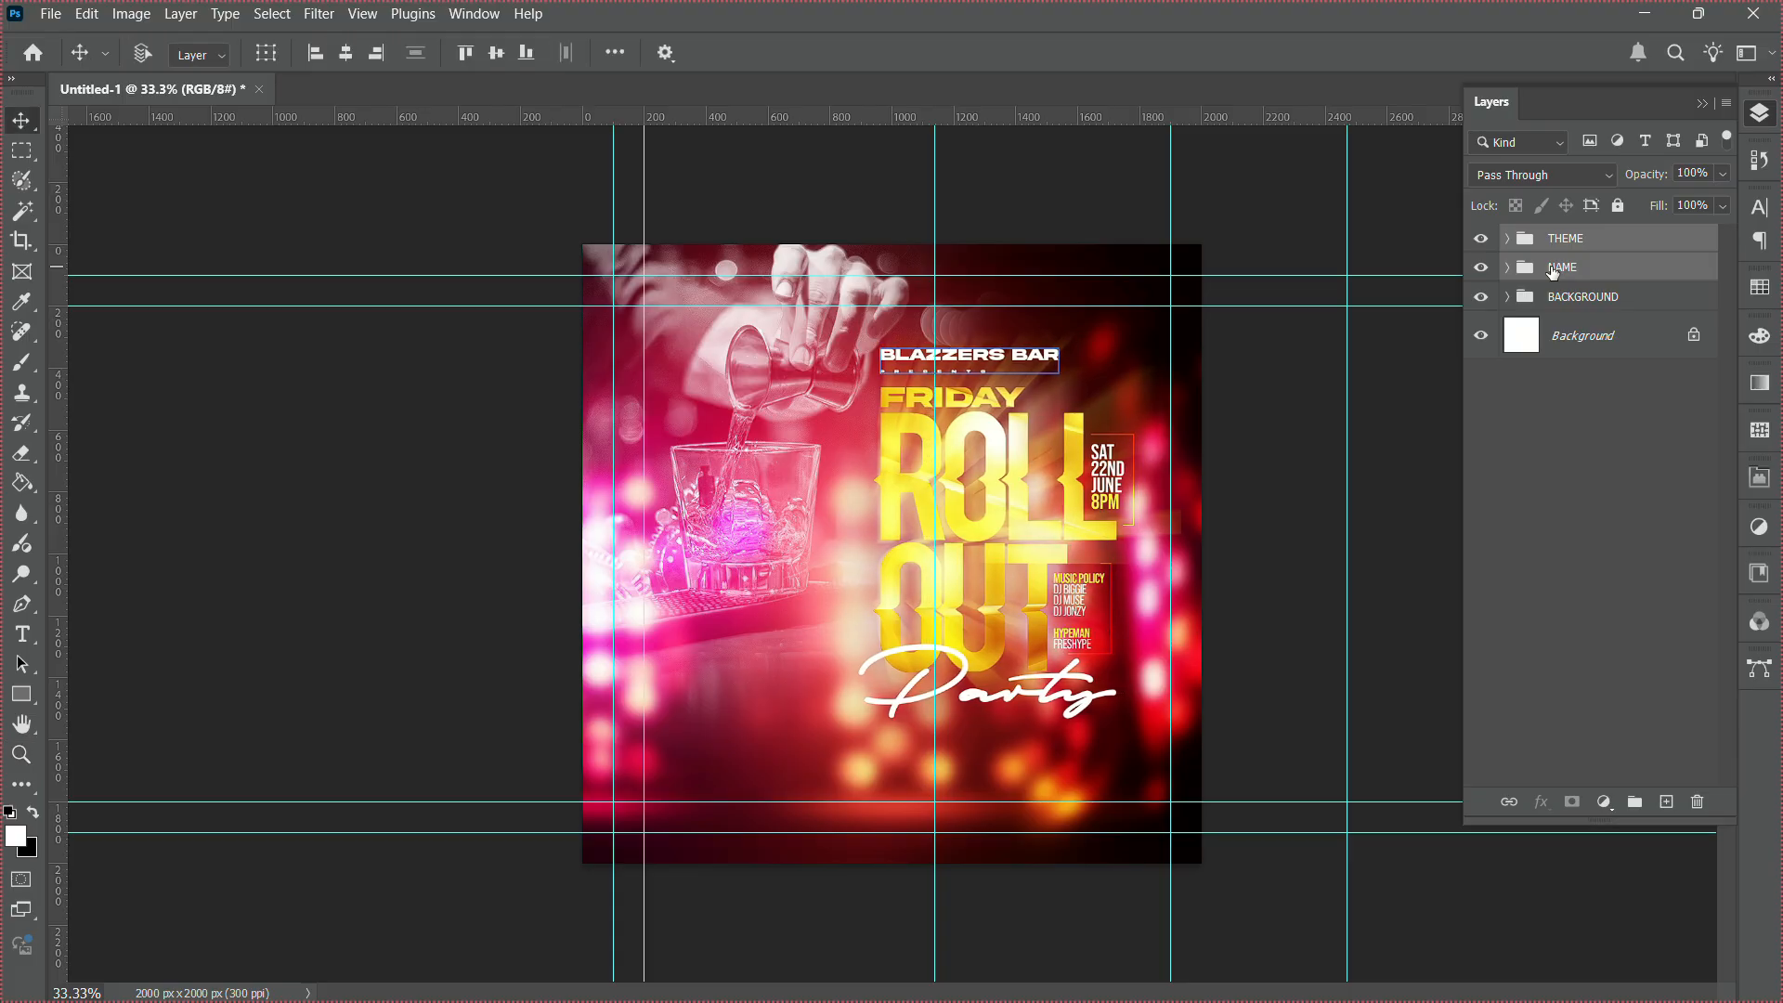
pyautogui.hotkey('shift', 'Up')
# Move the bartender photo down and to the right until it aligns with the flyer's bottom and right edges.
pyautogui.click(764, 481)
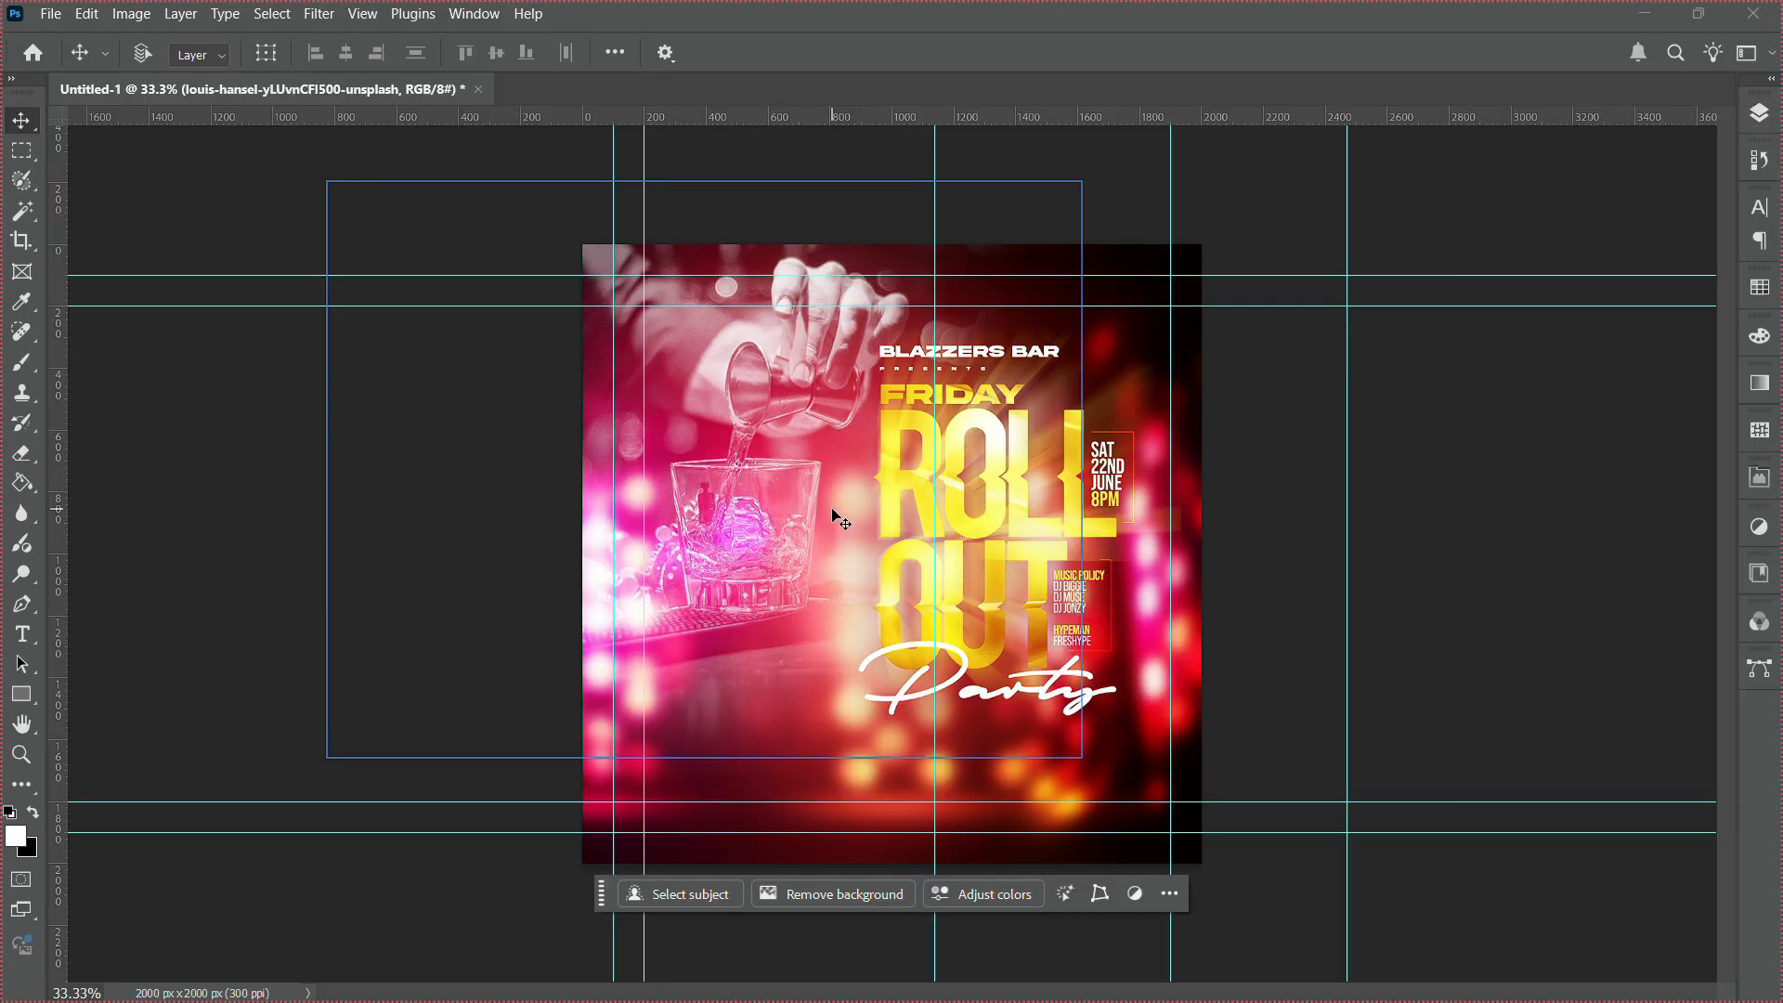
pyautogui.hotkey('shift', 'Down')
pyautogui.hotkey('shift', 'Down')
pyautogui.hotkey('shift', 'Down')
pyautogui.hotkey('shift', 'Down')
pyautogui.hotkey('shift', 'Down')
pyautogui.hotkey('shift', 'Down')
pyautogui.hotkey('shift', 'Down')
pyautogui.hotkey('shift', 'Down')
pyautogui.hotkey('shift', 'Down')
pyautogui.hotkey('shift', 'Down')
pyautogui.hotkey('shift', 'Down')
pyautogui.hotkey('shift', 'Down')
pyautogui.hotkey('shift', 'Down')
pyautogui.hotkey('shift', 'Down')
pyautogui.hotkey('shift', 'Down')
pyautogui.hotkey('shift', 'Up')
pyautogui.hotkey('shift', 'Up')
pyautogui.hotkey('shift', 'Right')
pyautogui.hotkey('shift', 'Right')
pyautogui.hotkey('shift', 'Right')
pyautogui.hotkey('shift', 'Right')
pyautogui.hotkey('shift', 'Right')
pyautogui.hotkey('shift', 'Right')
pyautogui.hotkey('shift', 'Right')
pyautogui.hotkey('shift', 'Right')
pyautogui.hotkey('shift', 'Right')
pyautogui.hotkey('shift', 'Right')
pyautogui.press('Down')
pyautogui.press('Down')
pyautogui.press('Down')
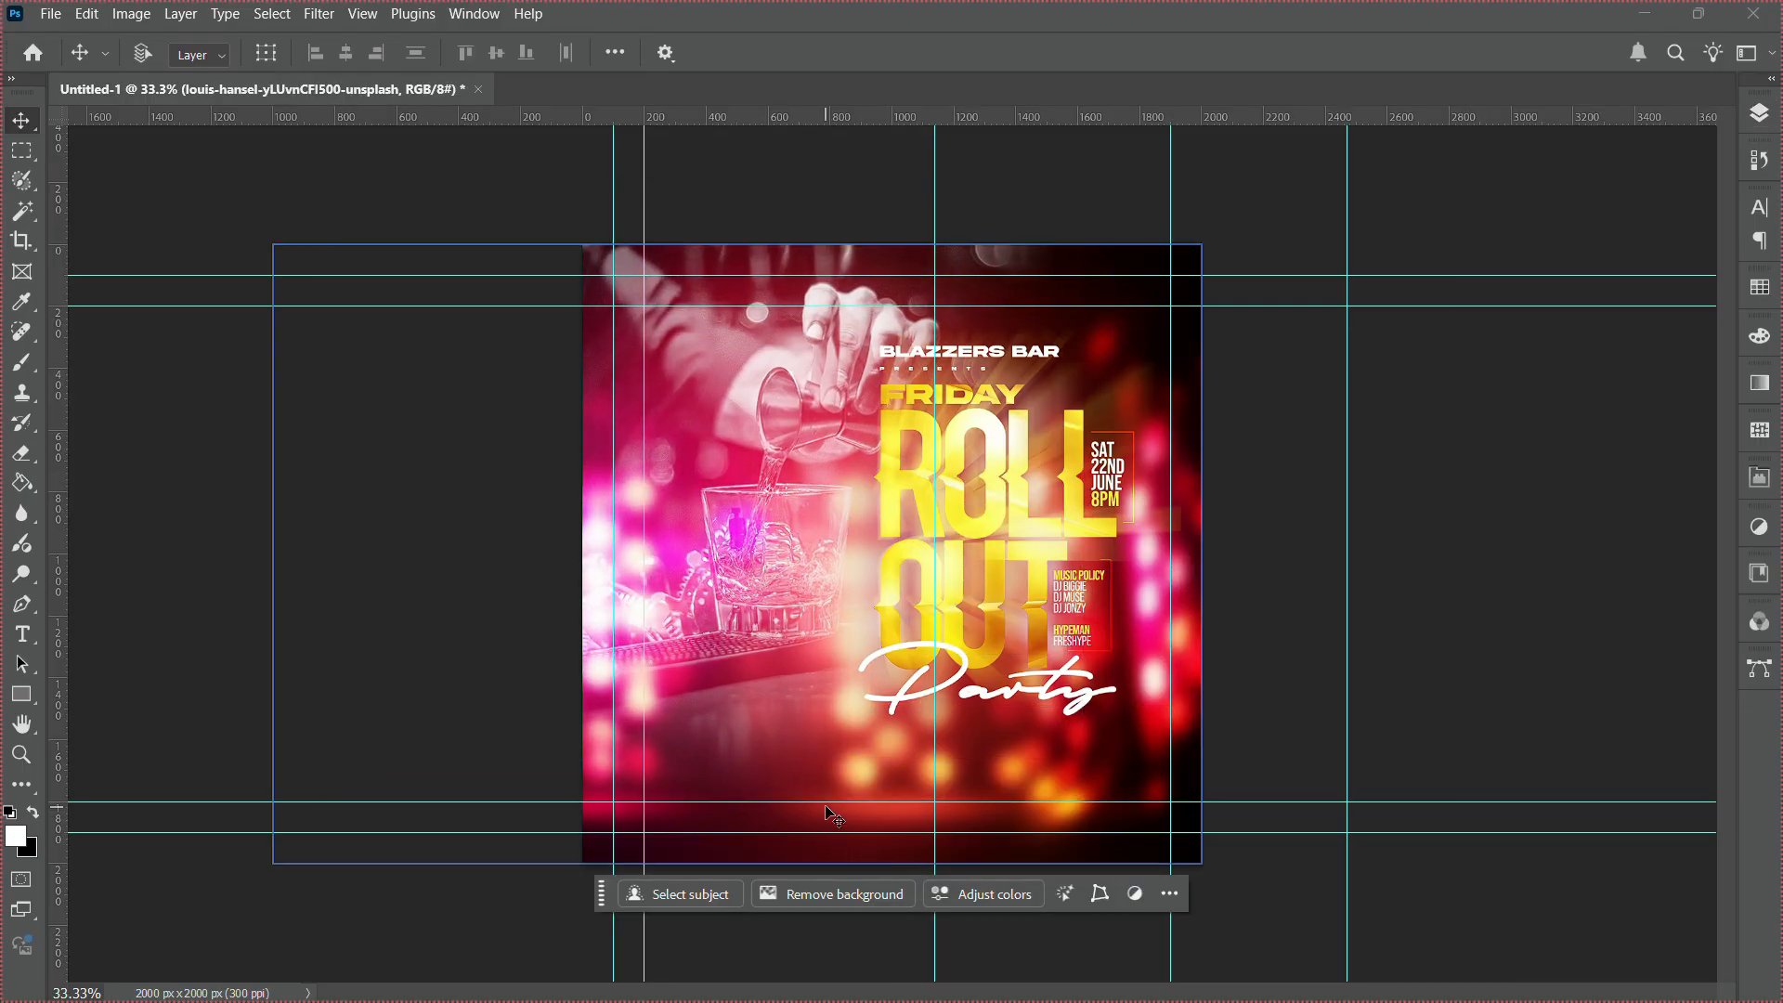
# Remove all horizontal and vertical guides crossing the flyer, keeping only the vertical guide outside the canvas.
pyautogui.moveTo(827, 800); pyautogui.dragTo(758, 121)
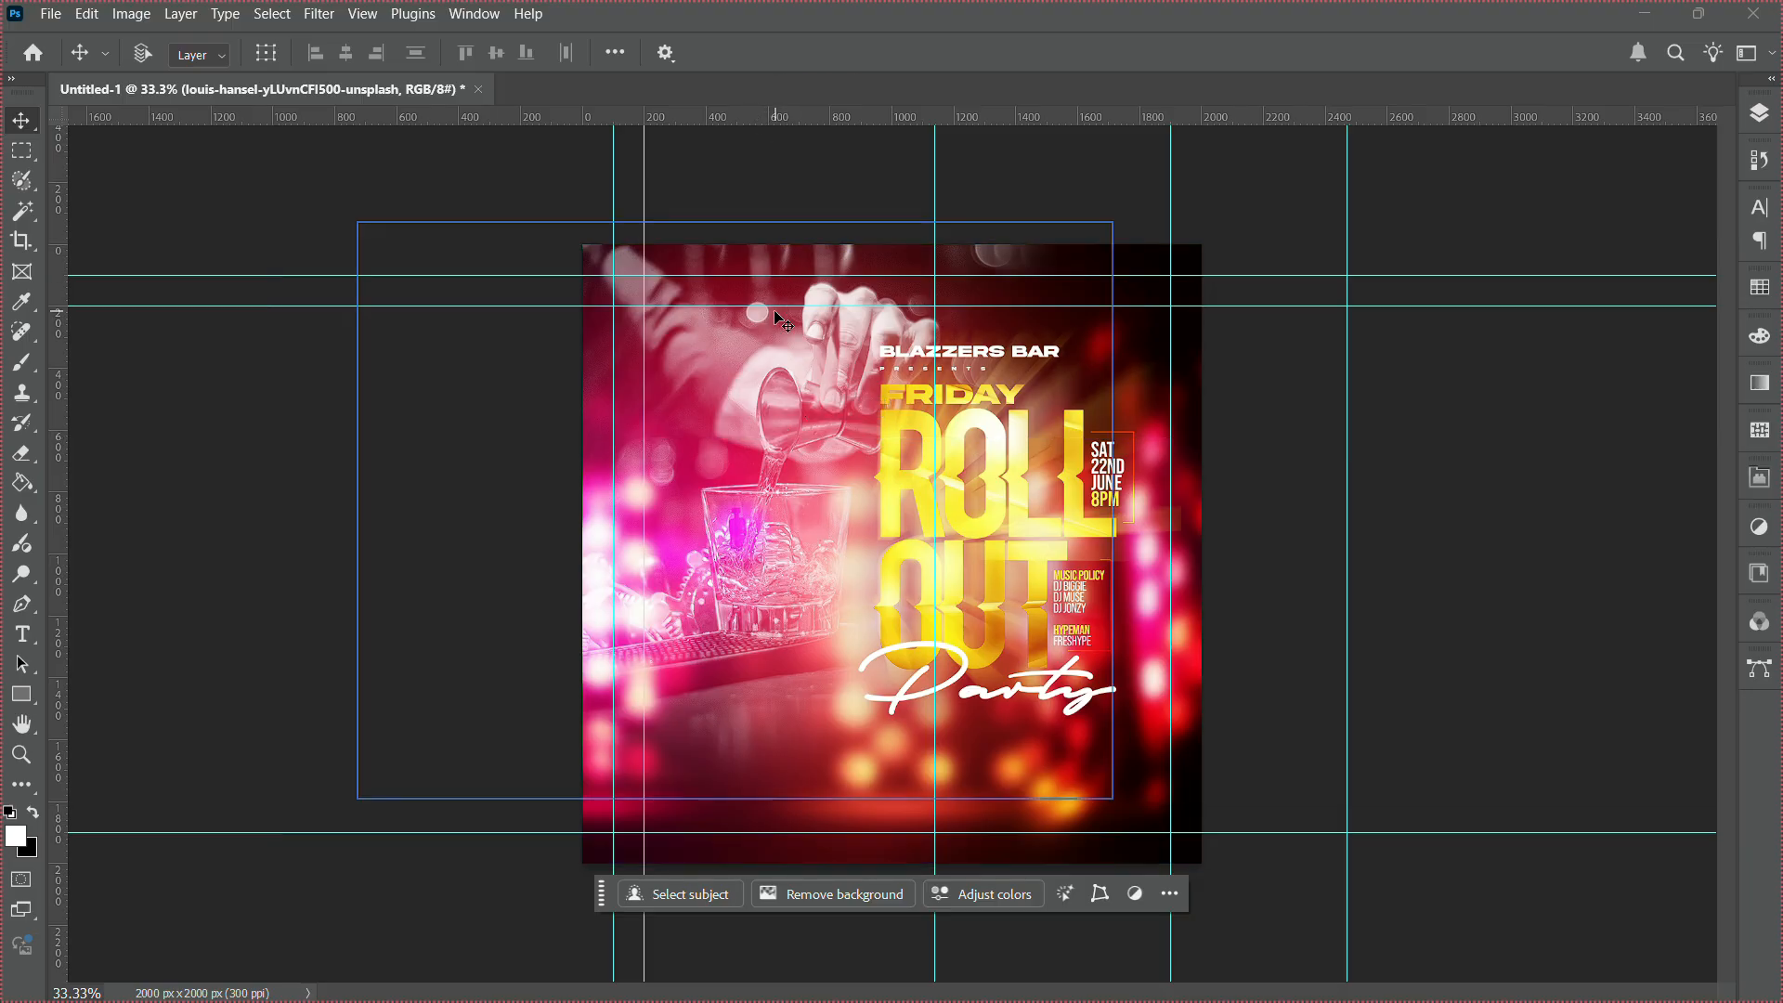
pyautogui.moveTo(775, 308); pyautogui.dragTo(786, 108)
pyautogui.moveTo(644, 388); pyautogui.dragTo(58, 390)
pyautogui.moveTo(613, 436); pyautogui.dragTo(2, 438)
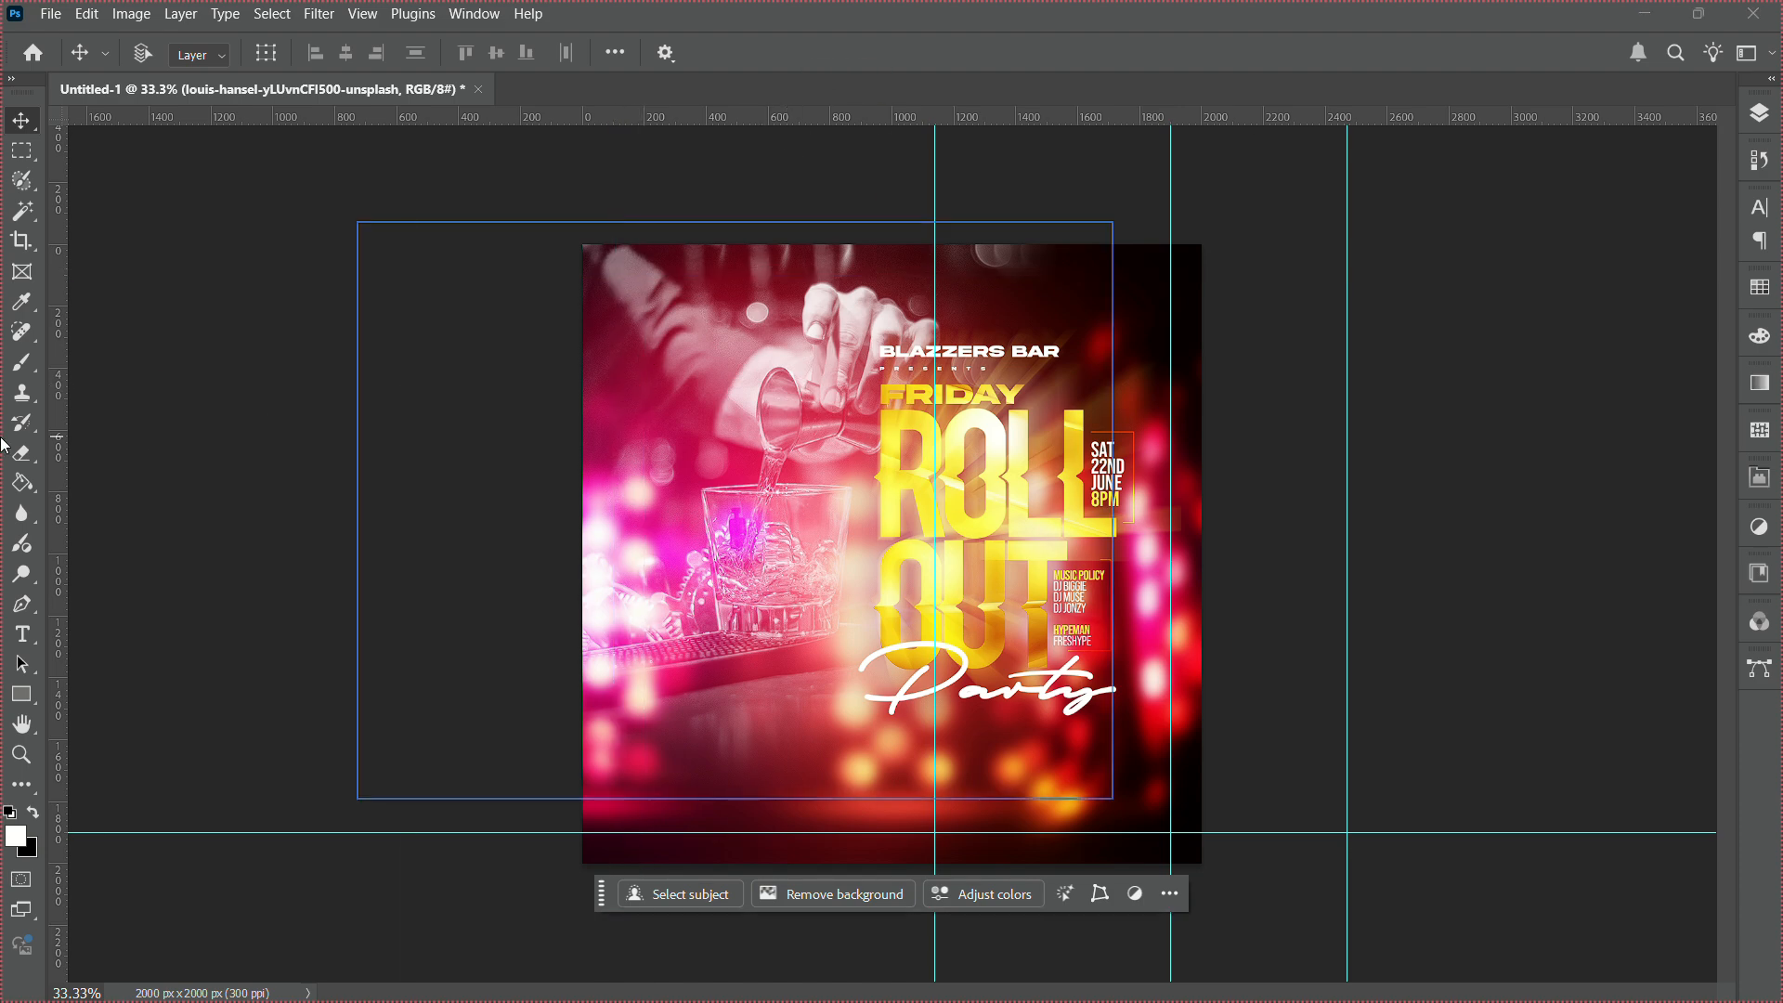
pyautogui.moveTo(934, 544); pyautogui.dragTo(48, 563)
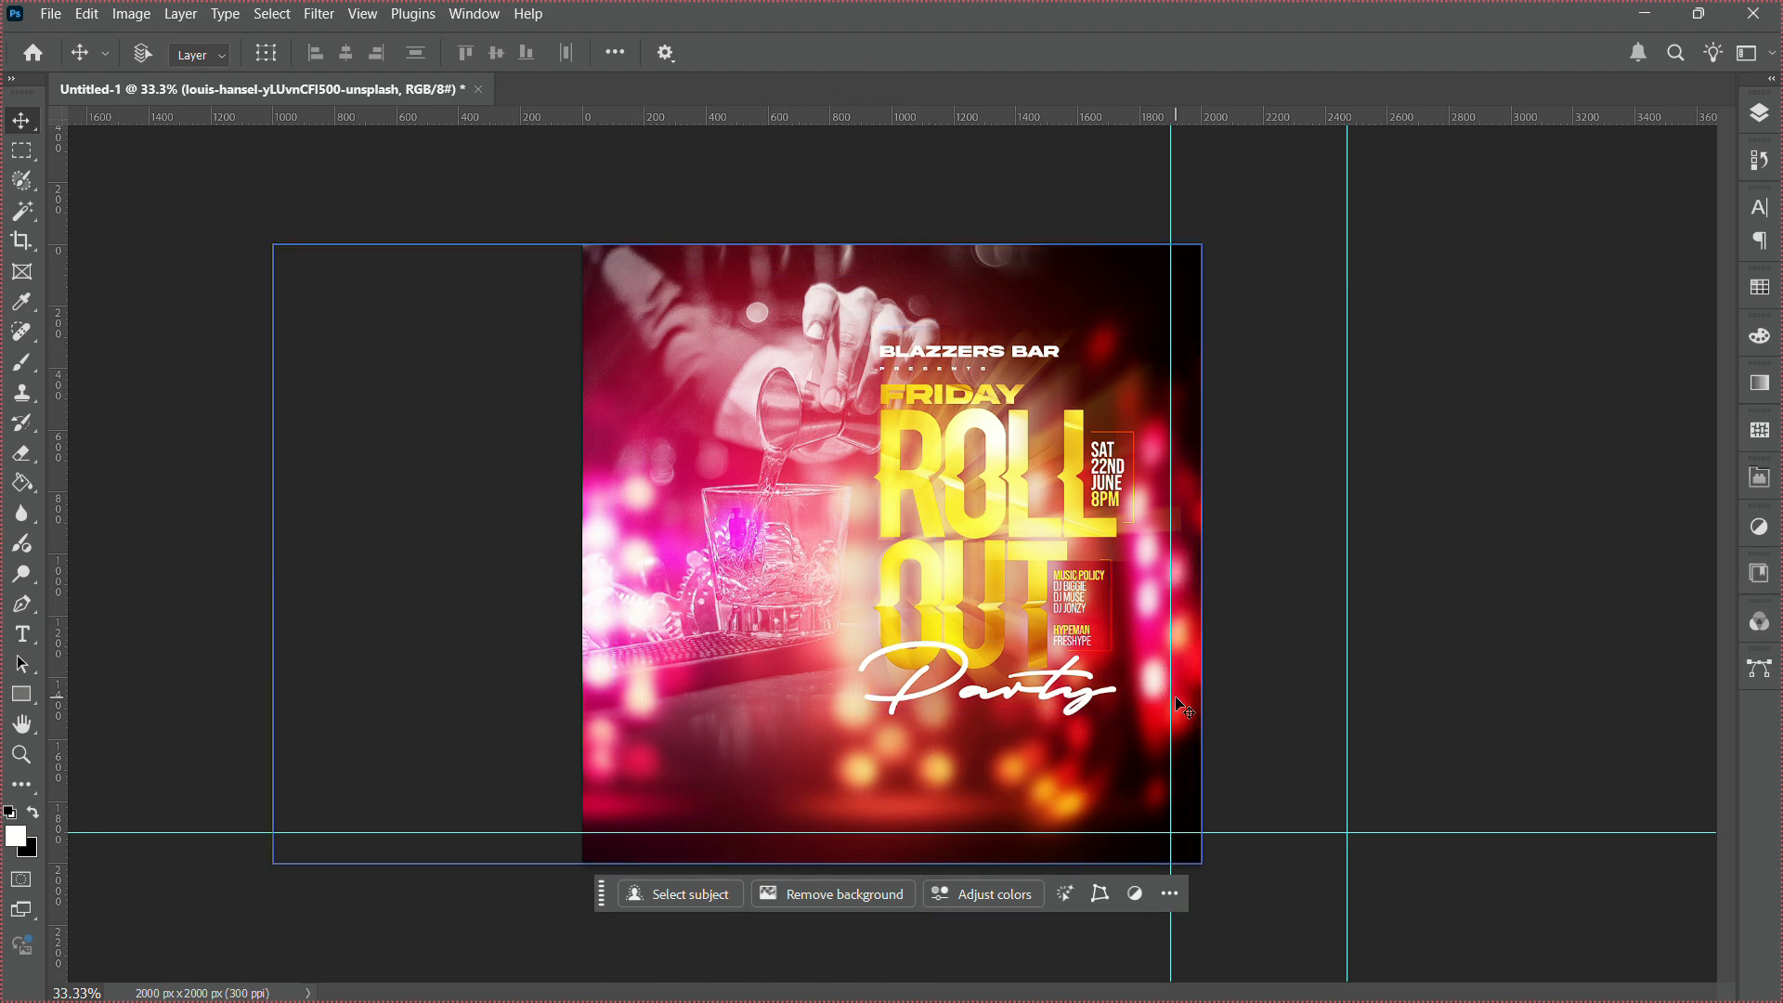
pyautogui.moveTo(1171, 697); pyautogui.dragTo(52, 541)
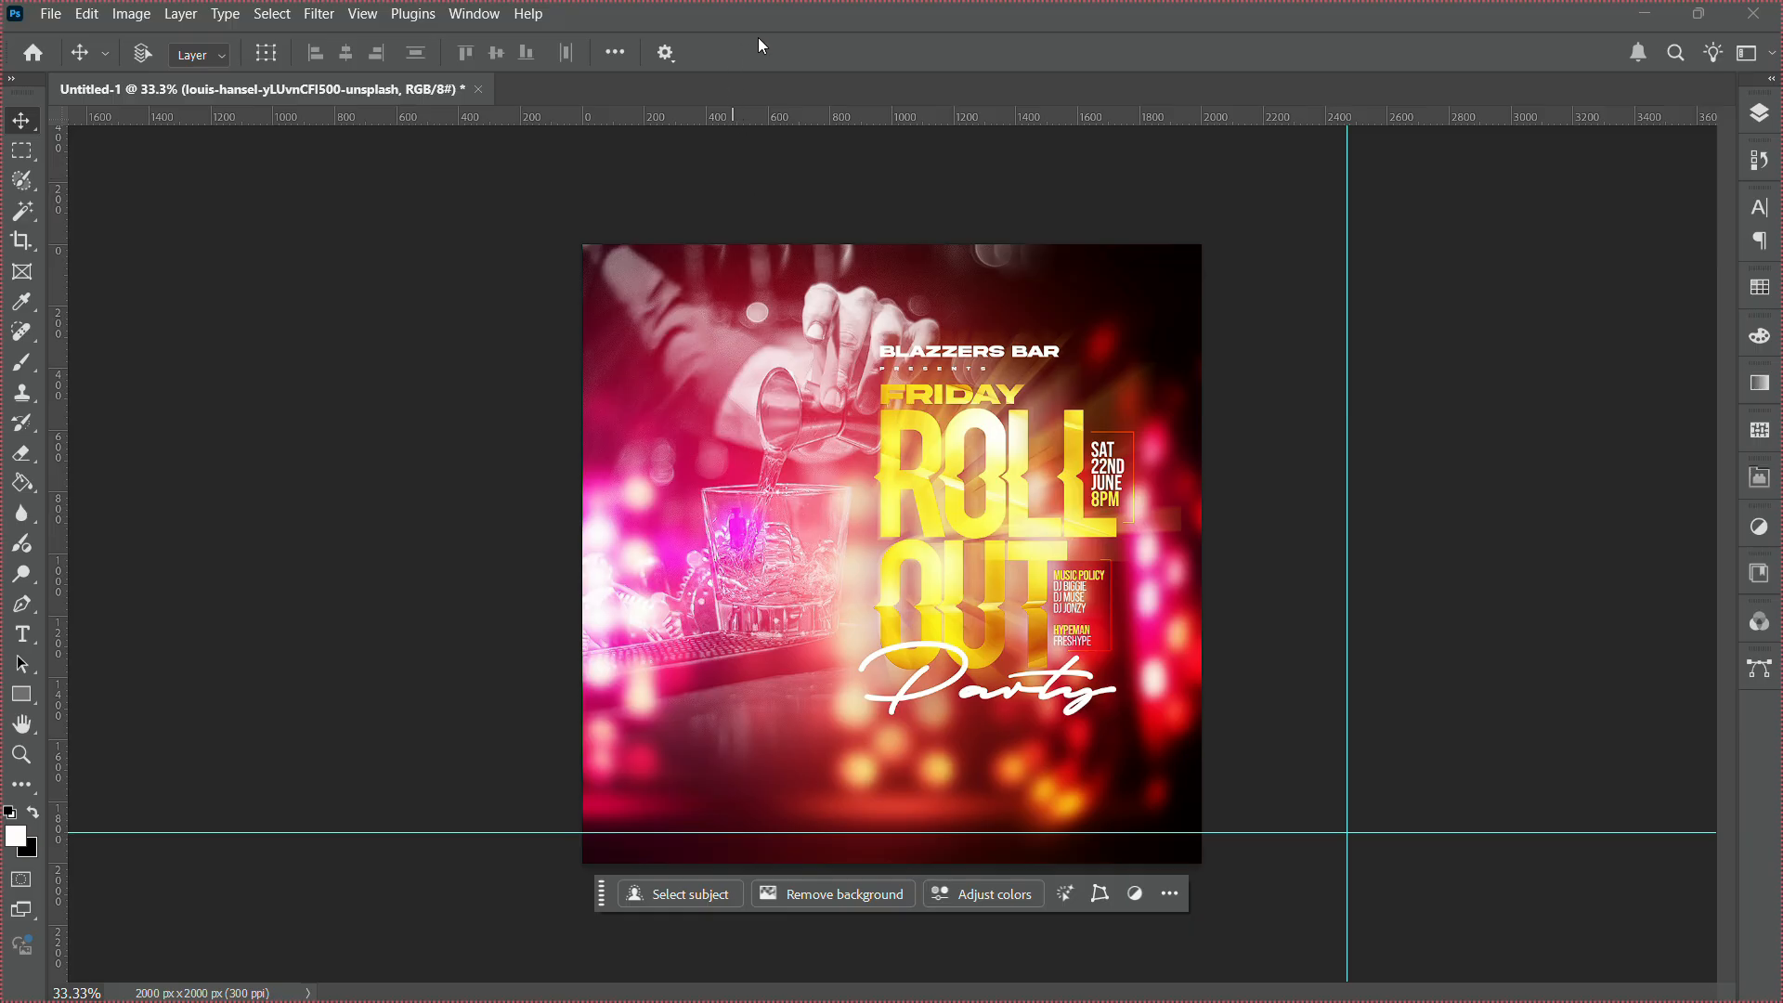
pyautogui.moveTo(839, 832); pyautogui.dragTo(839, 110)
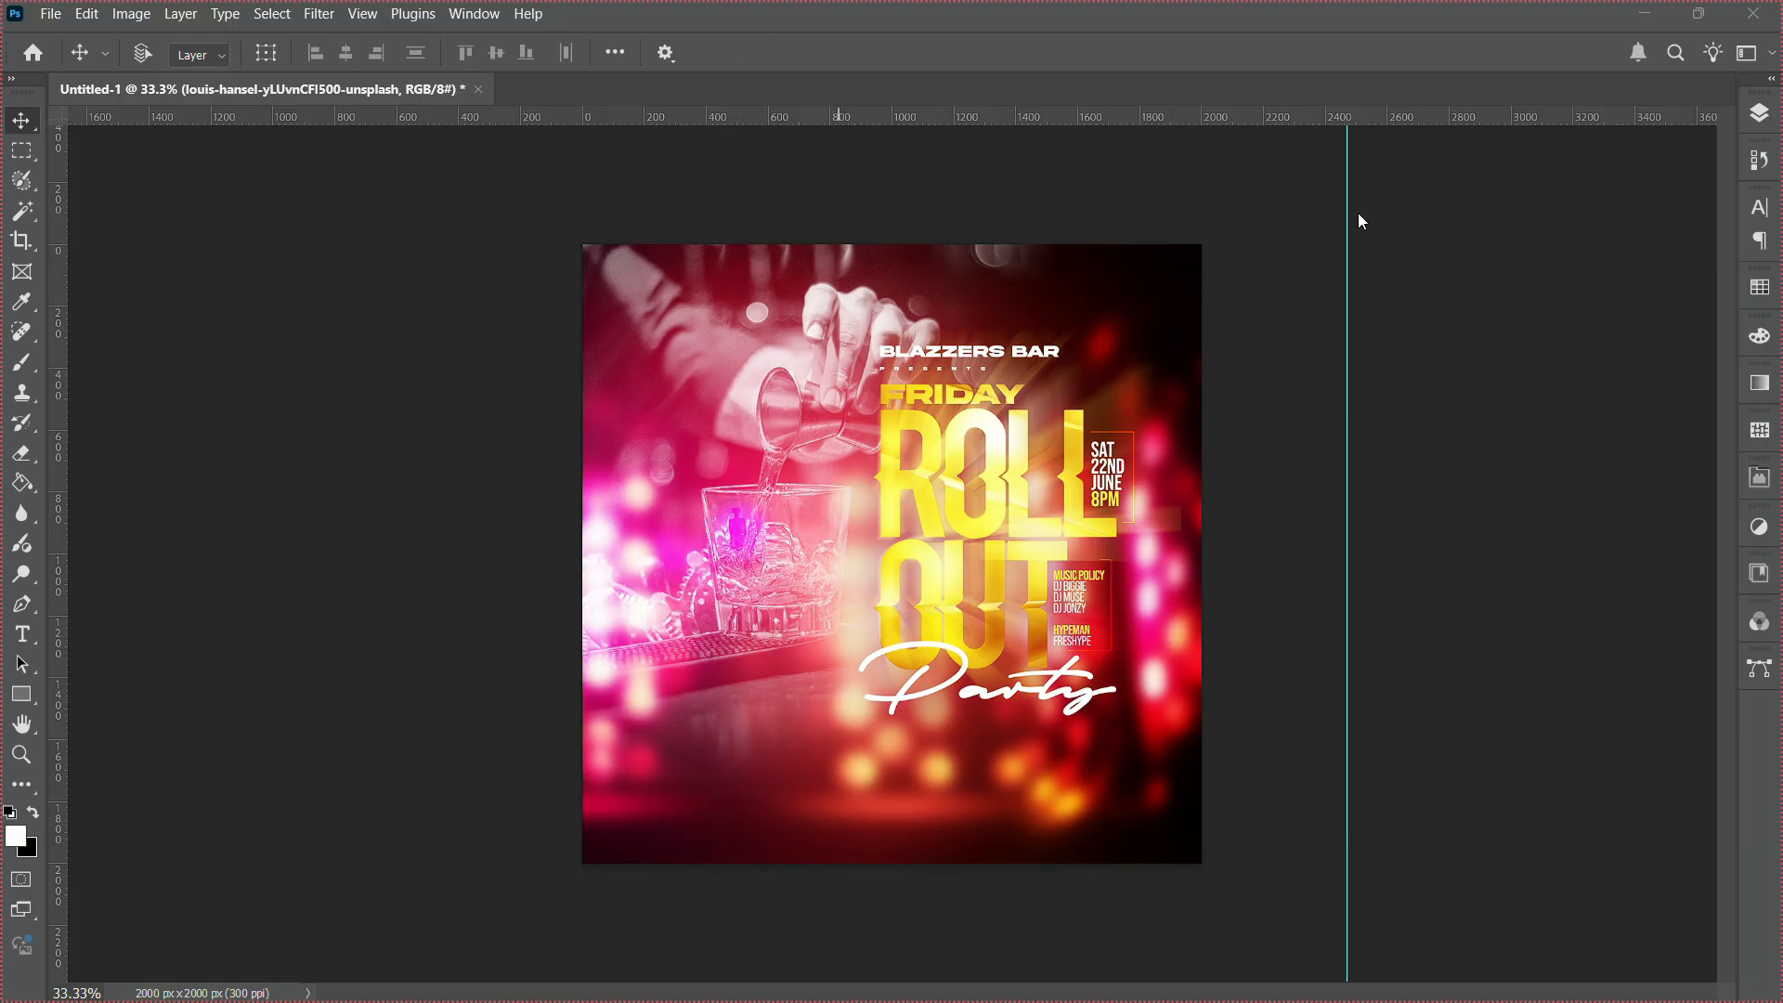
# Lower the bartender photo layer's fill and erase the part of the hand beside the title with a soft 1000 px eraser.
pyautogui.click(1761, 116)
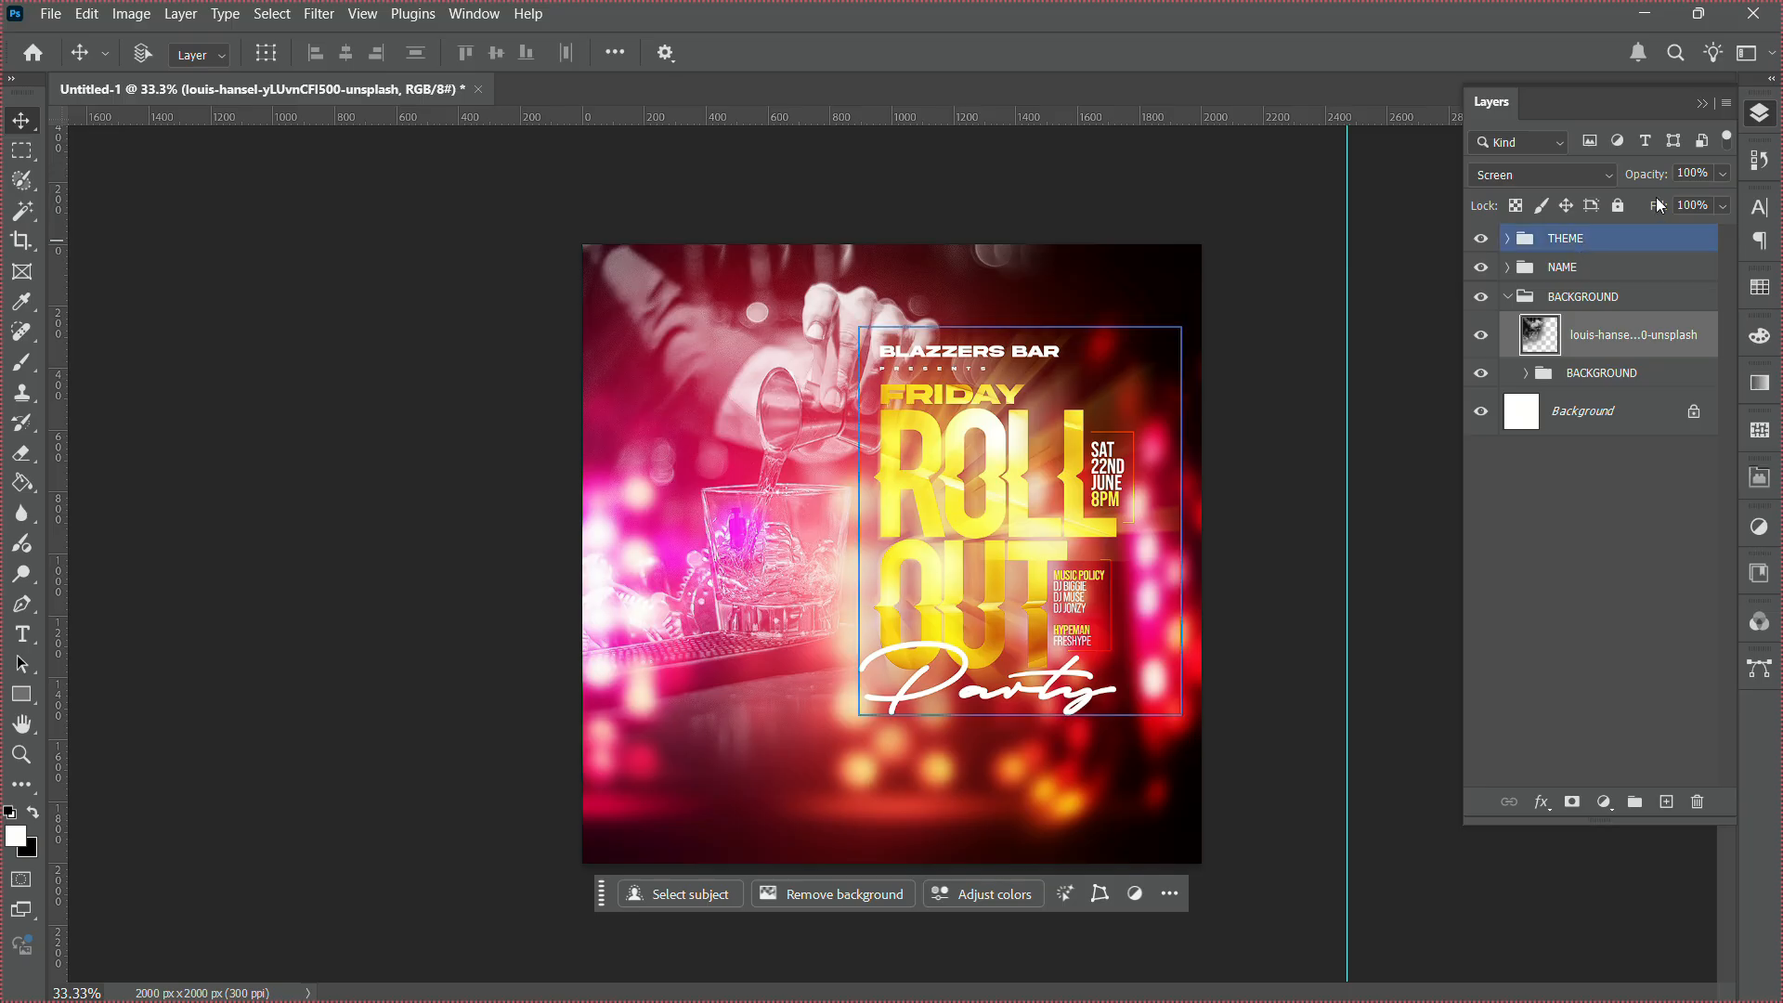
pyautogui.click(1721, 208)
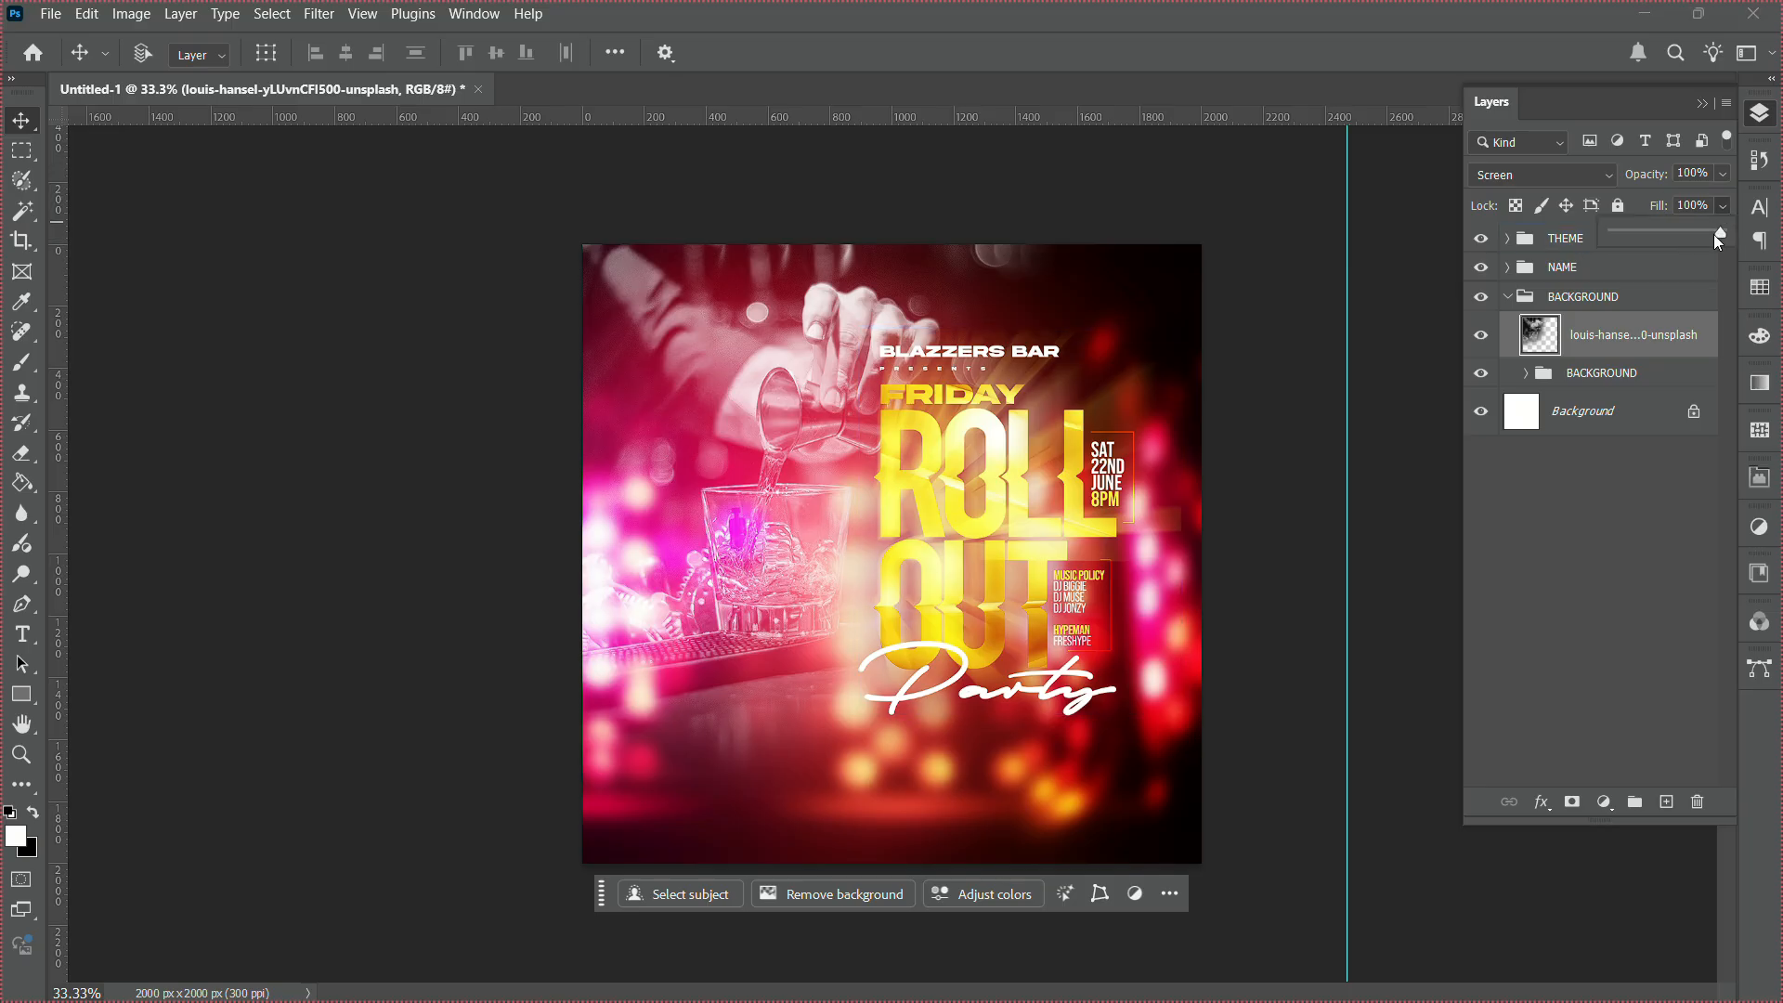
pyautogui.moveTo(1717, 236); pyautogui.dragTo(1690, 236)
pyautogui.click(21, 454)
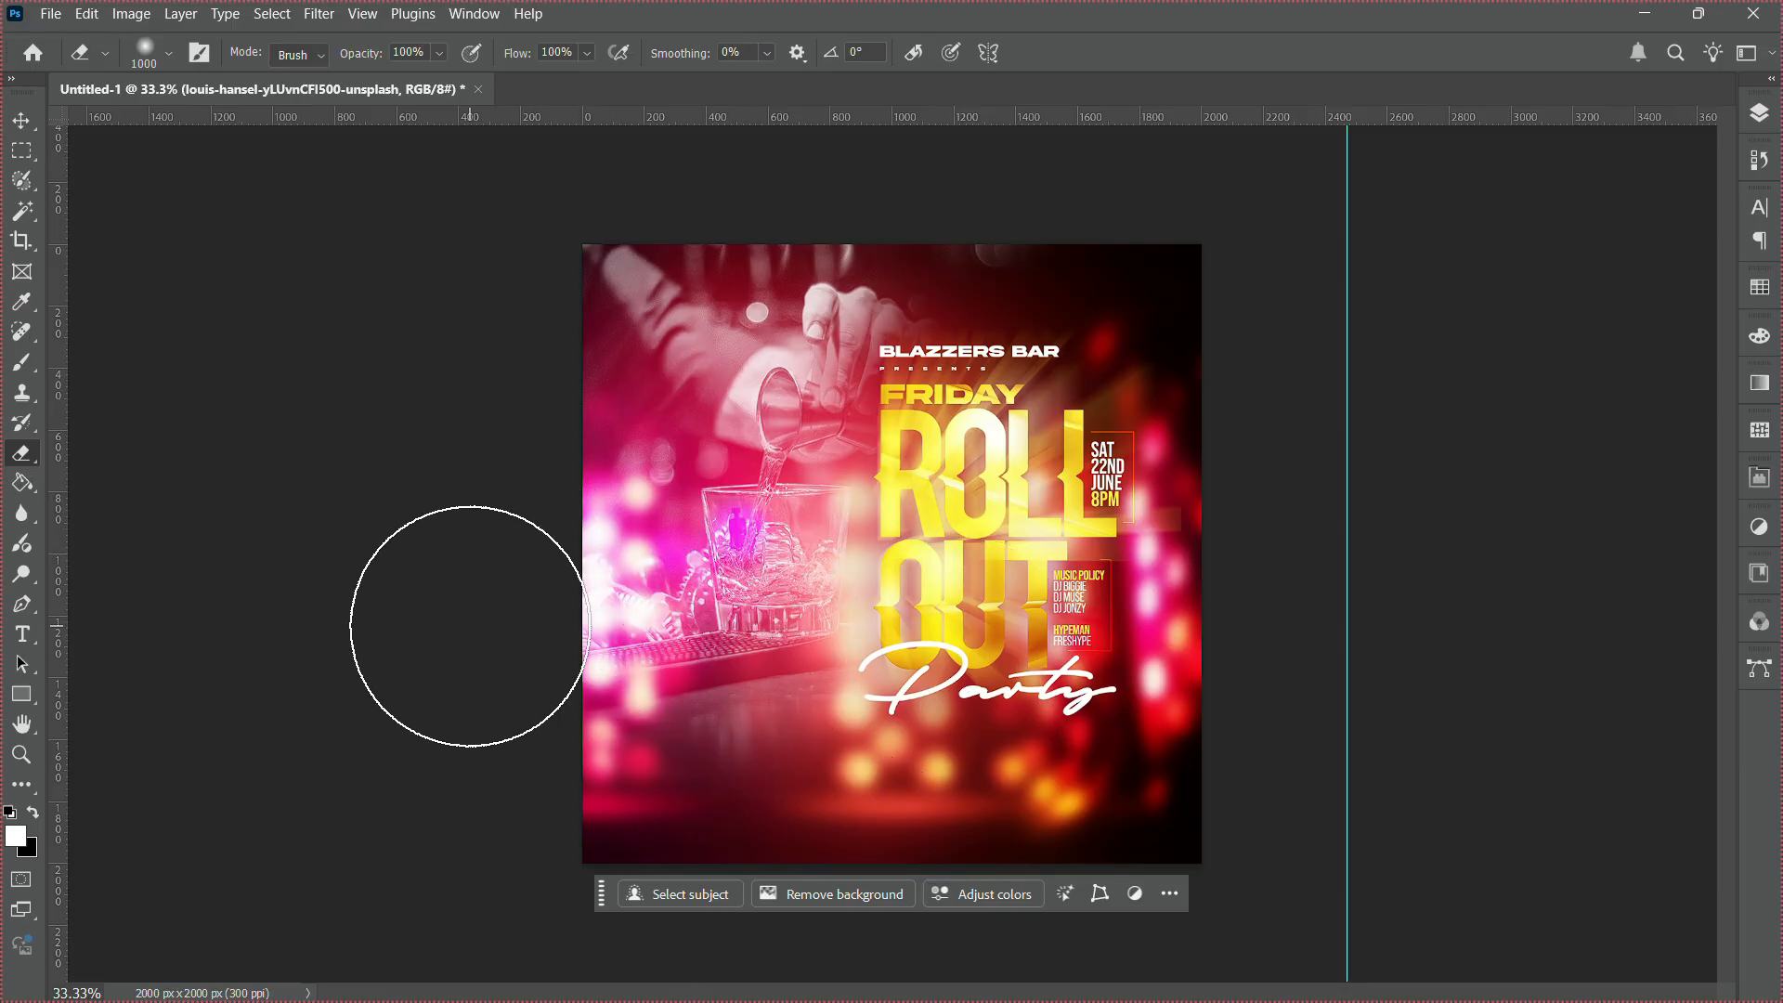
# Add a white 18 pt text line below the word Party consisting of a long row of repeated letter i.
pyautogui.click(27, 763)
pyautogui.moveTo(898, 647); pyautogui.dragTo(1073, 592)
pyautogui.keyDown('alt'); pyautogui.click(1073, 592); pyautogui.keyUp('alt')
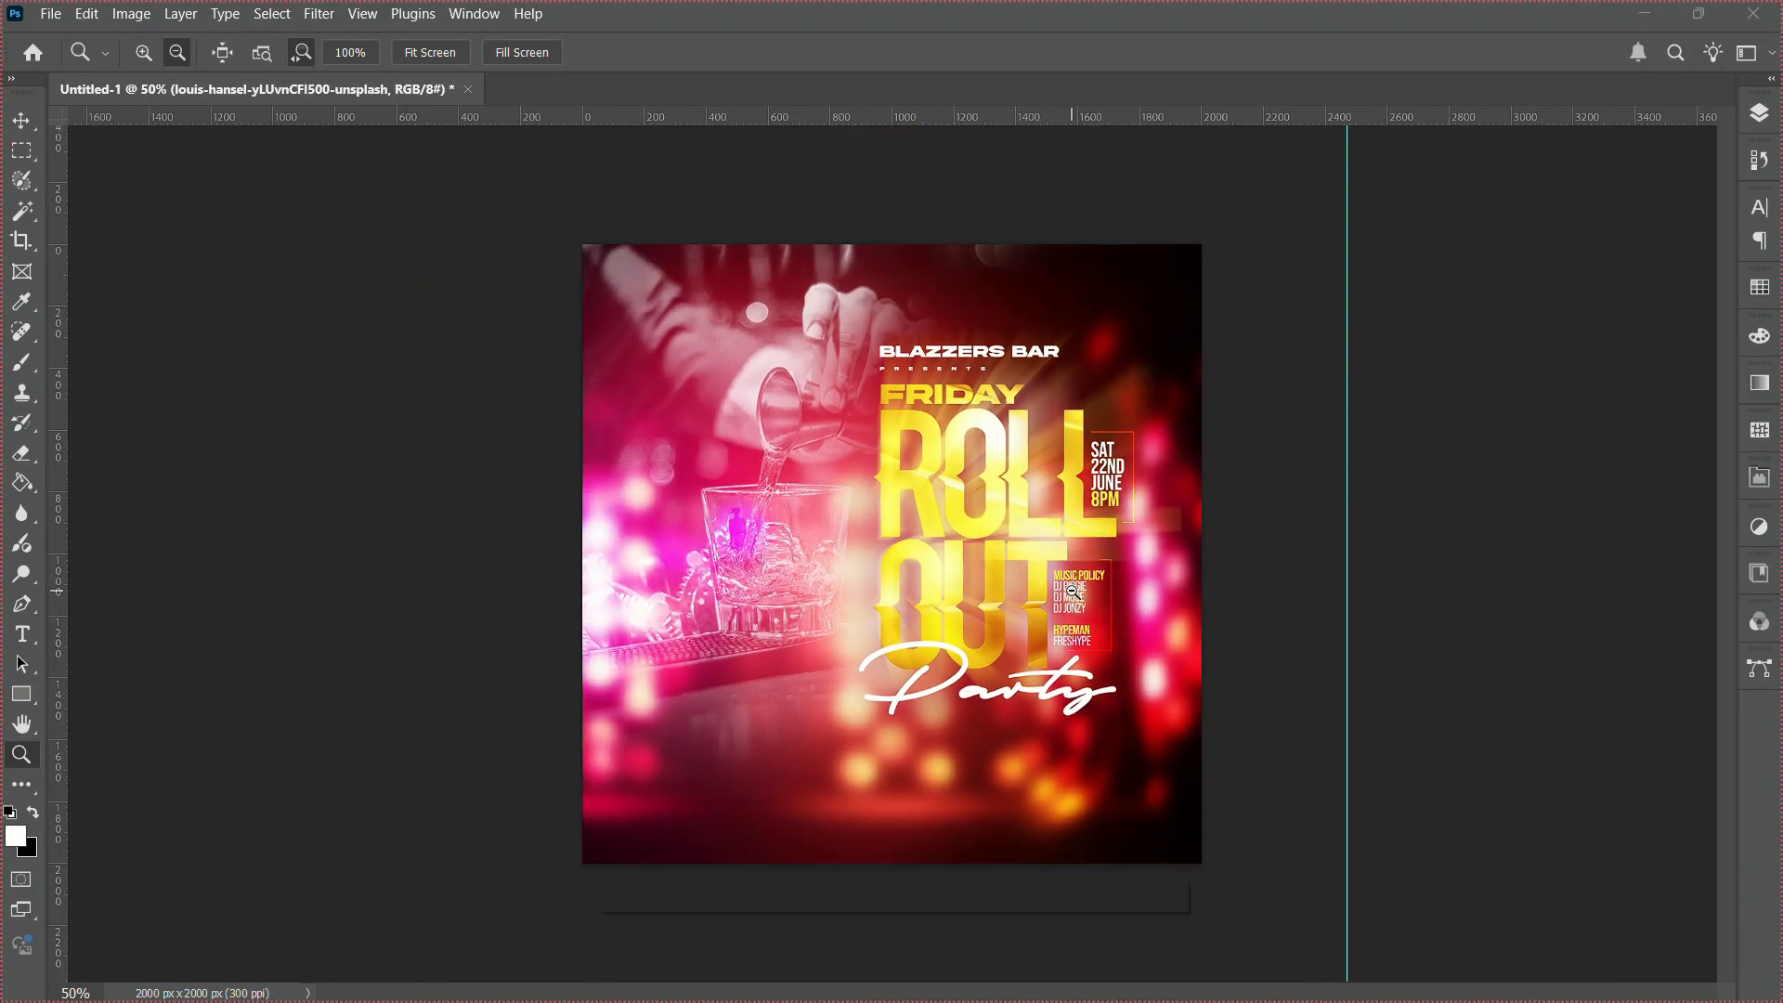
pyautogui.click(982, 812)
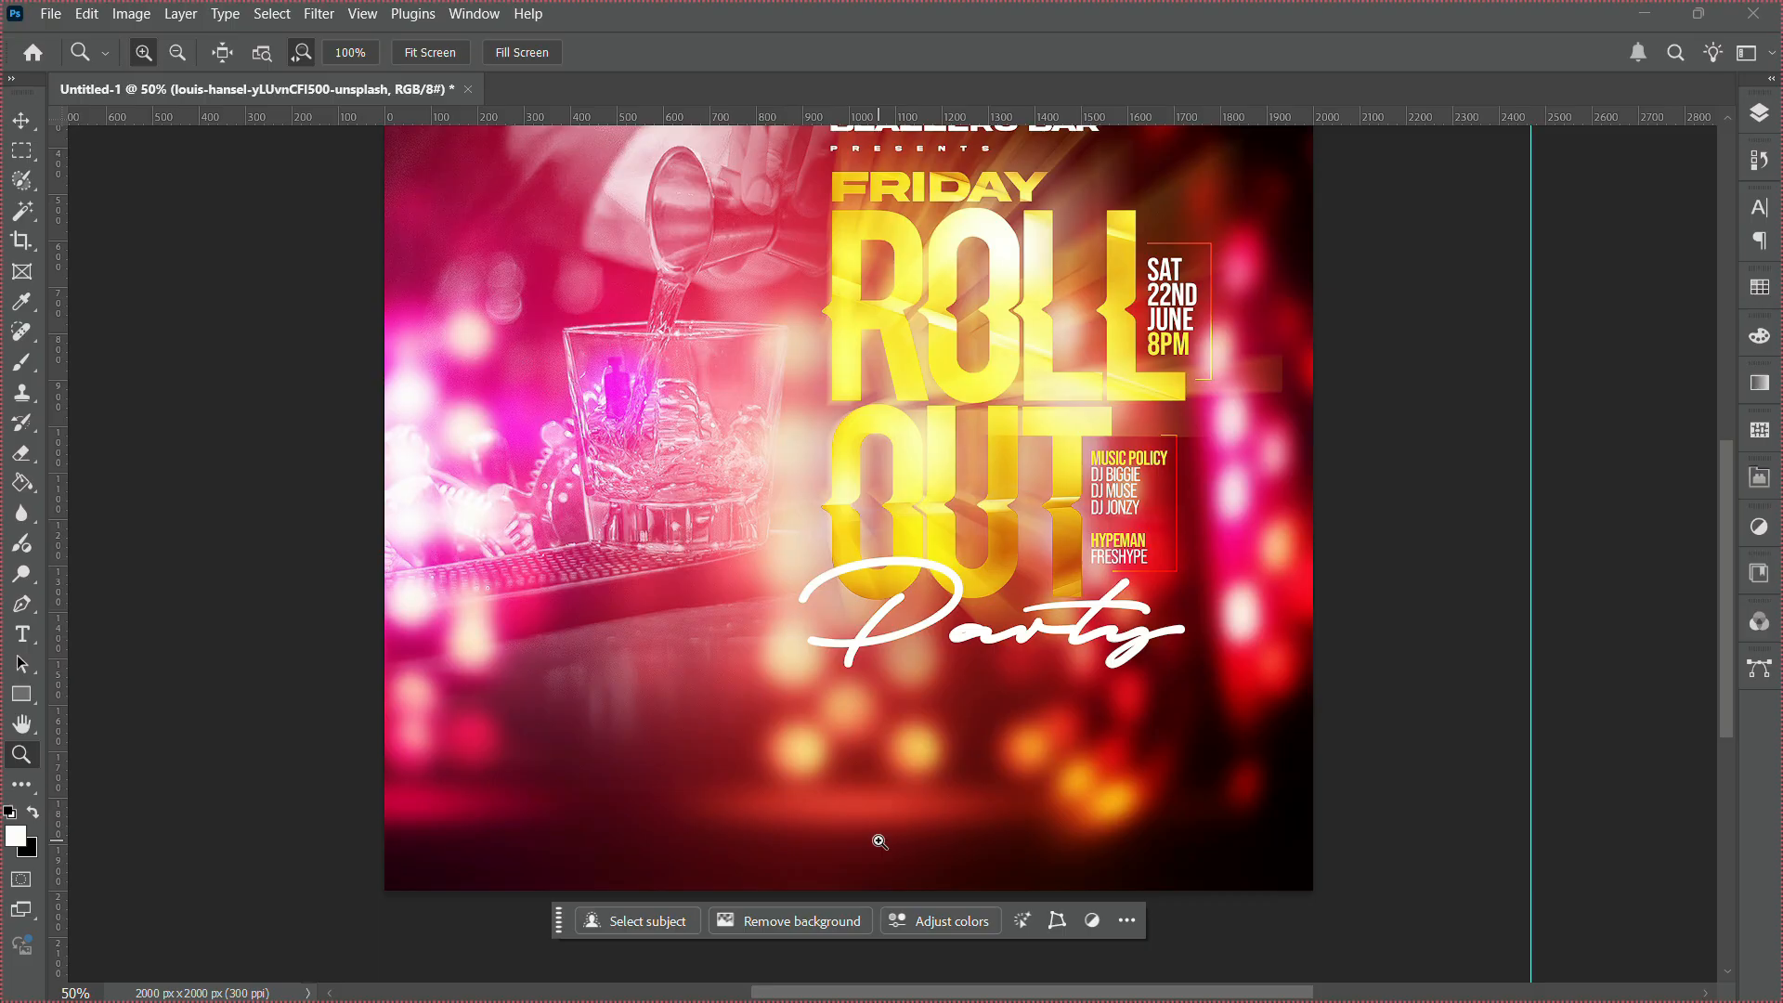
pyautogui.press('t')
pyautogui.click(623, 715)
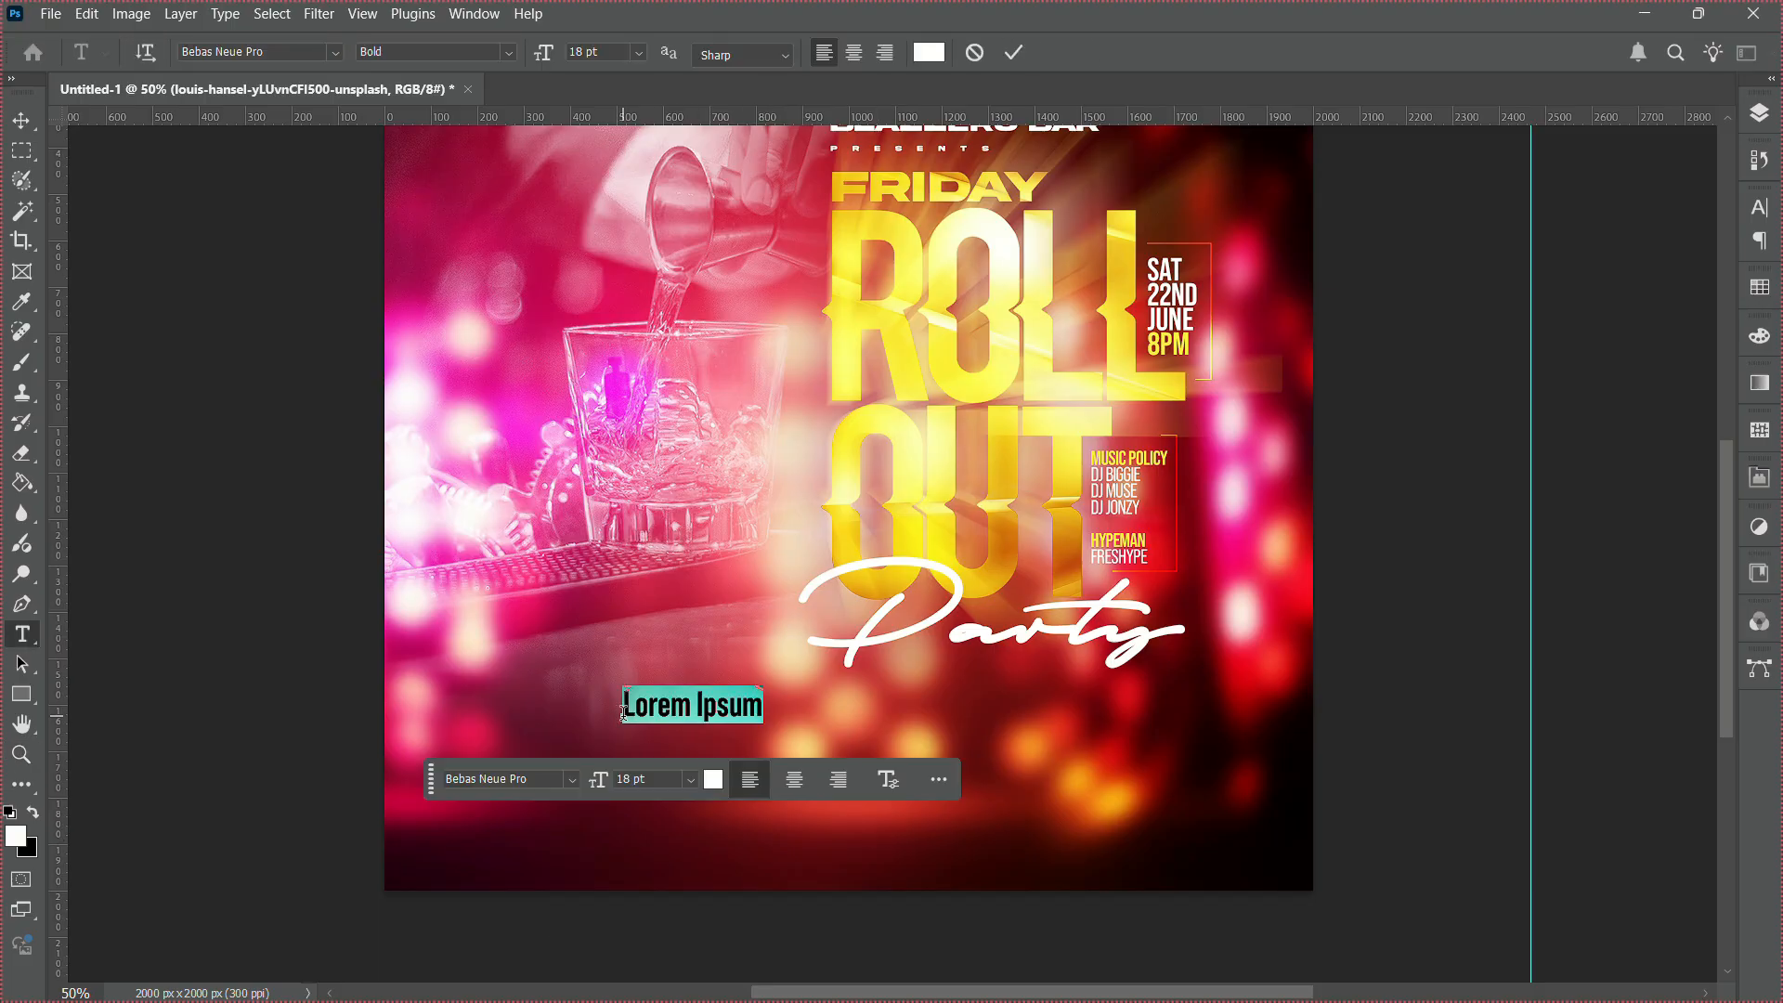
pyautogui.write('iiiiiiiiiii')
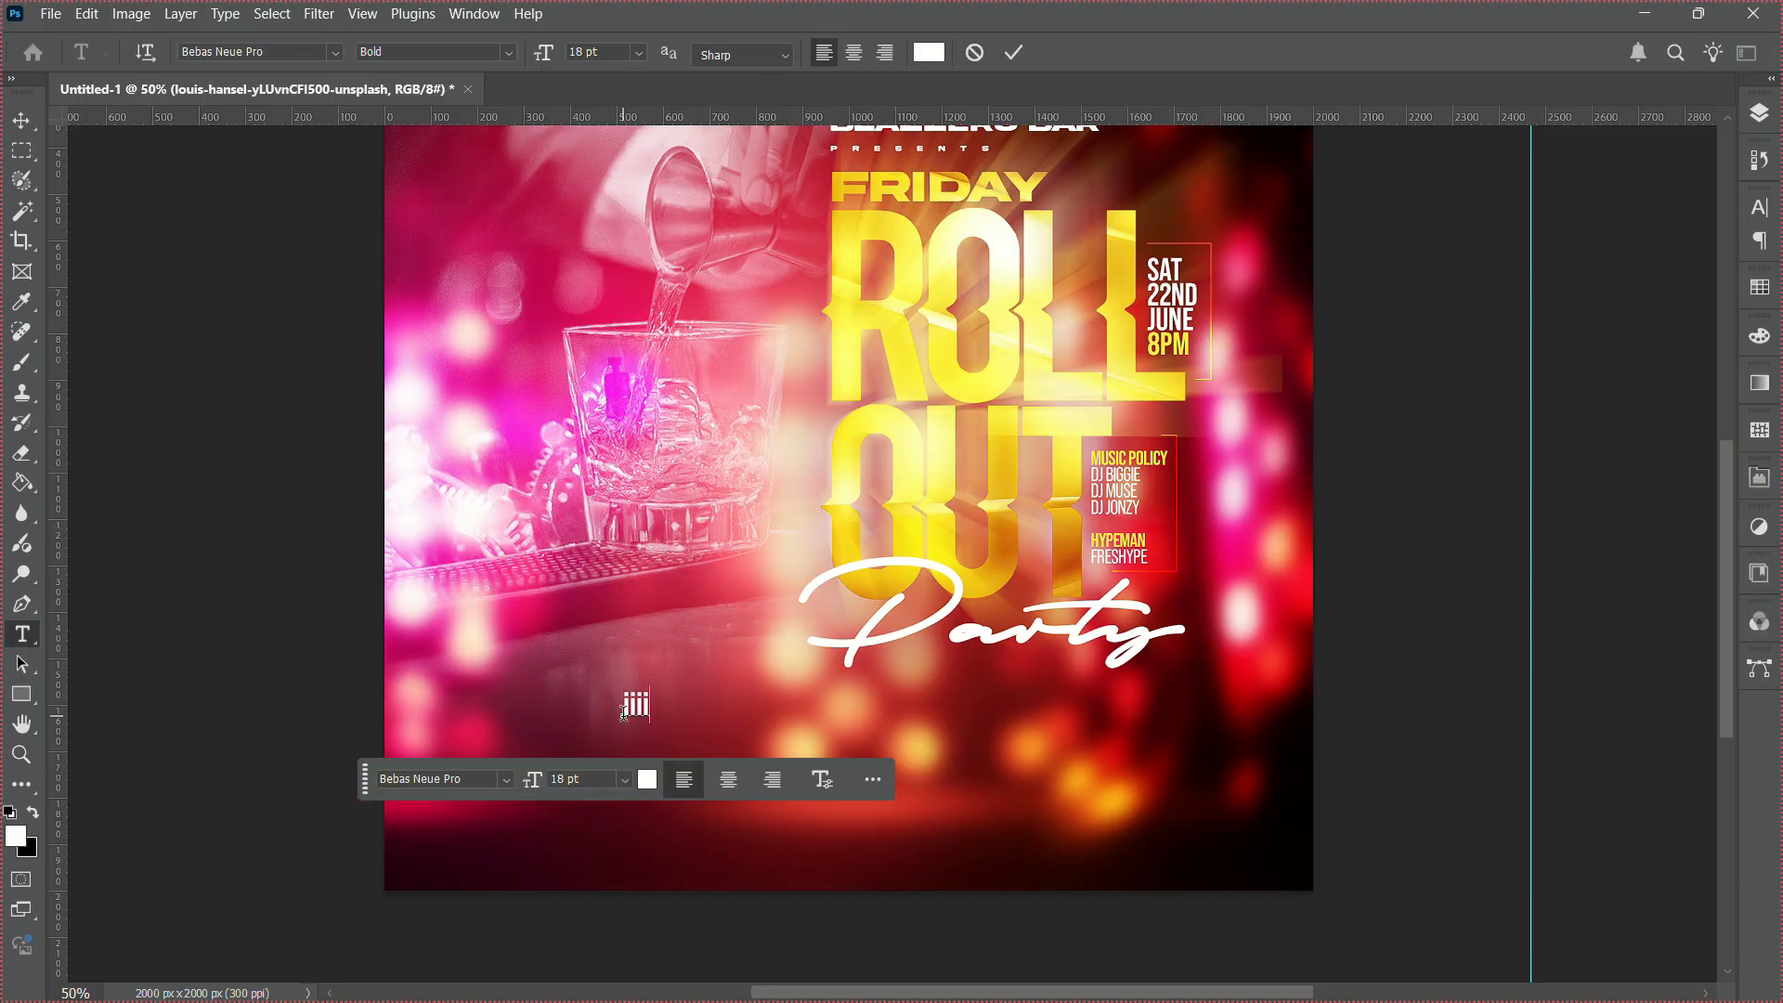
pyautogui.write('iiiiiiiiiiiiiiiiiiiiii')
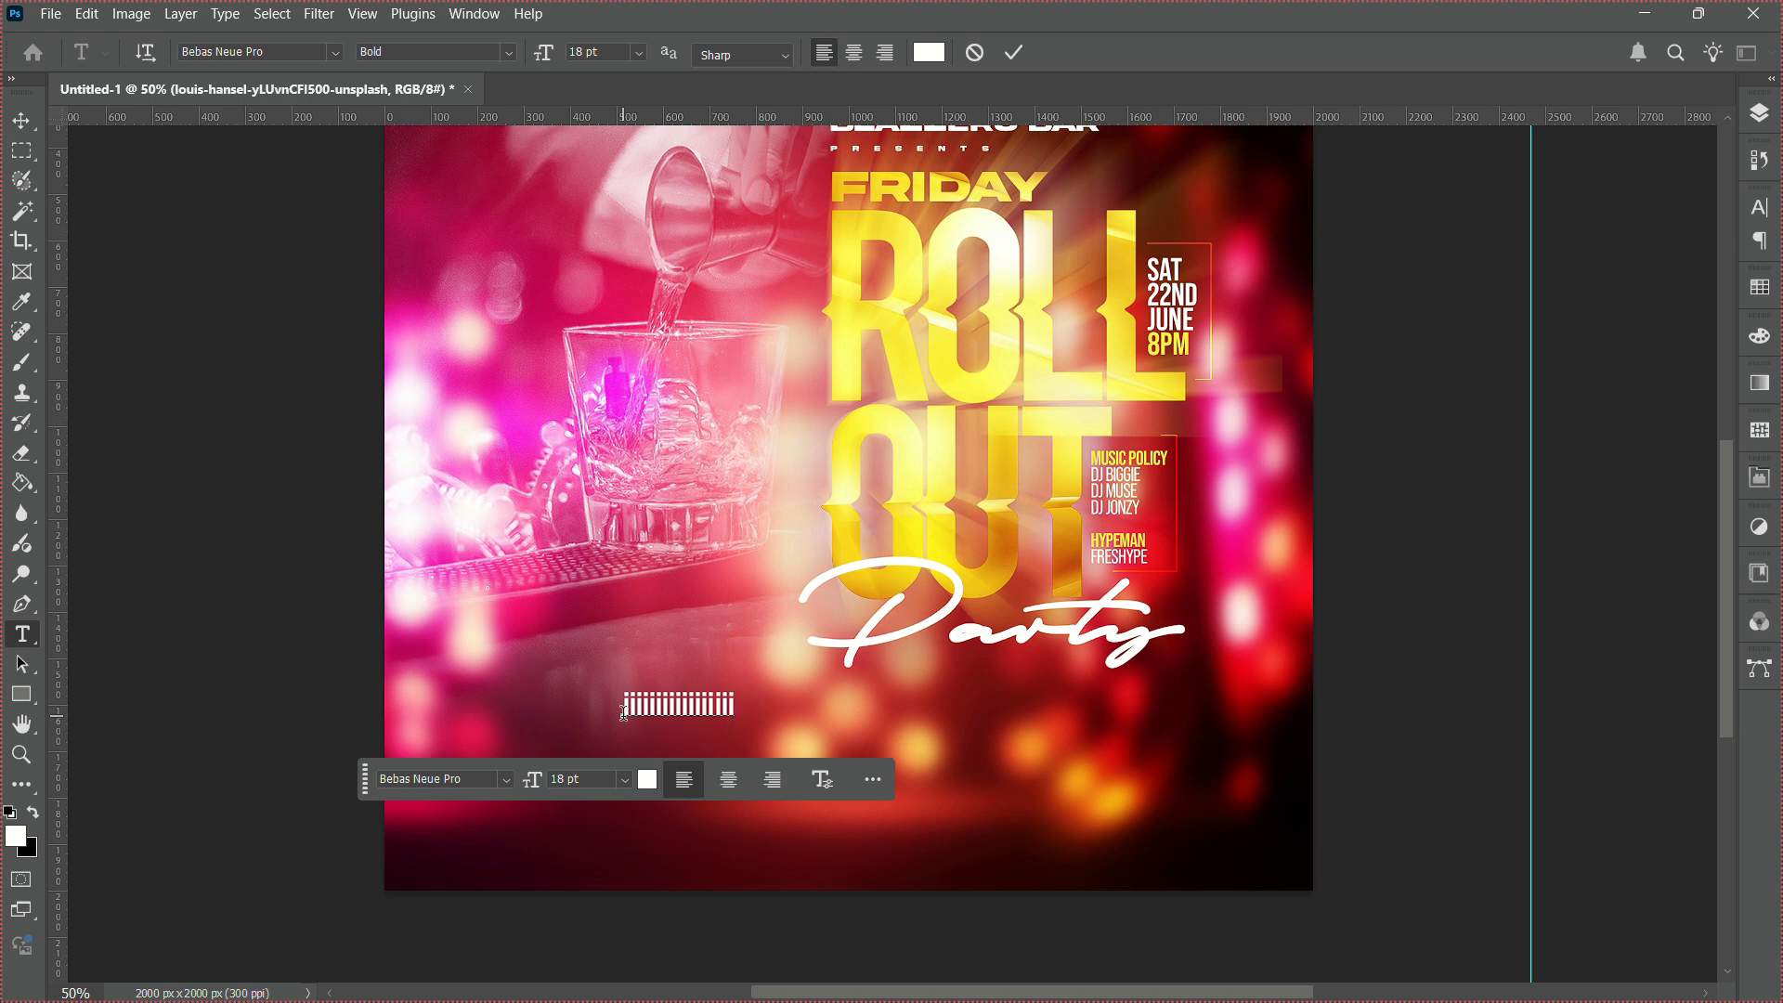
pyautogui.write('iiiiiiiiiiiiiiiiiiiiiiiiiiiiiiiiiiiiiiiiiiiiiiiiiiiiiiiii')
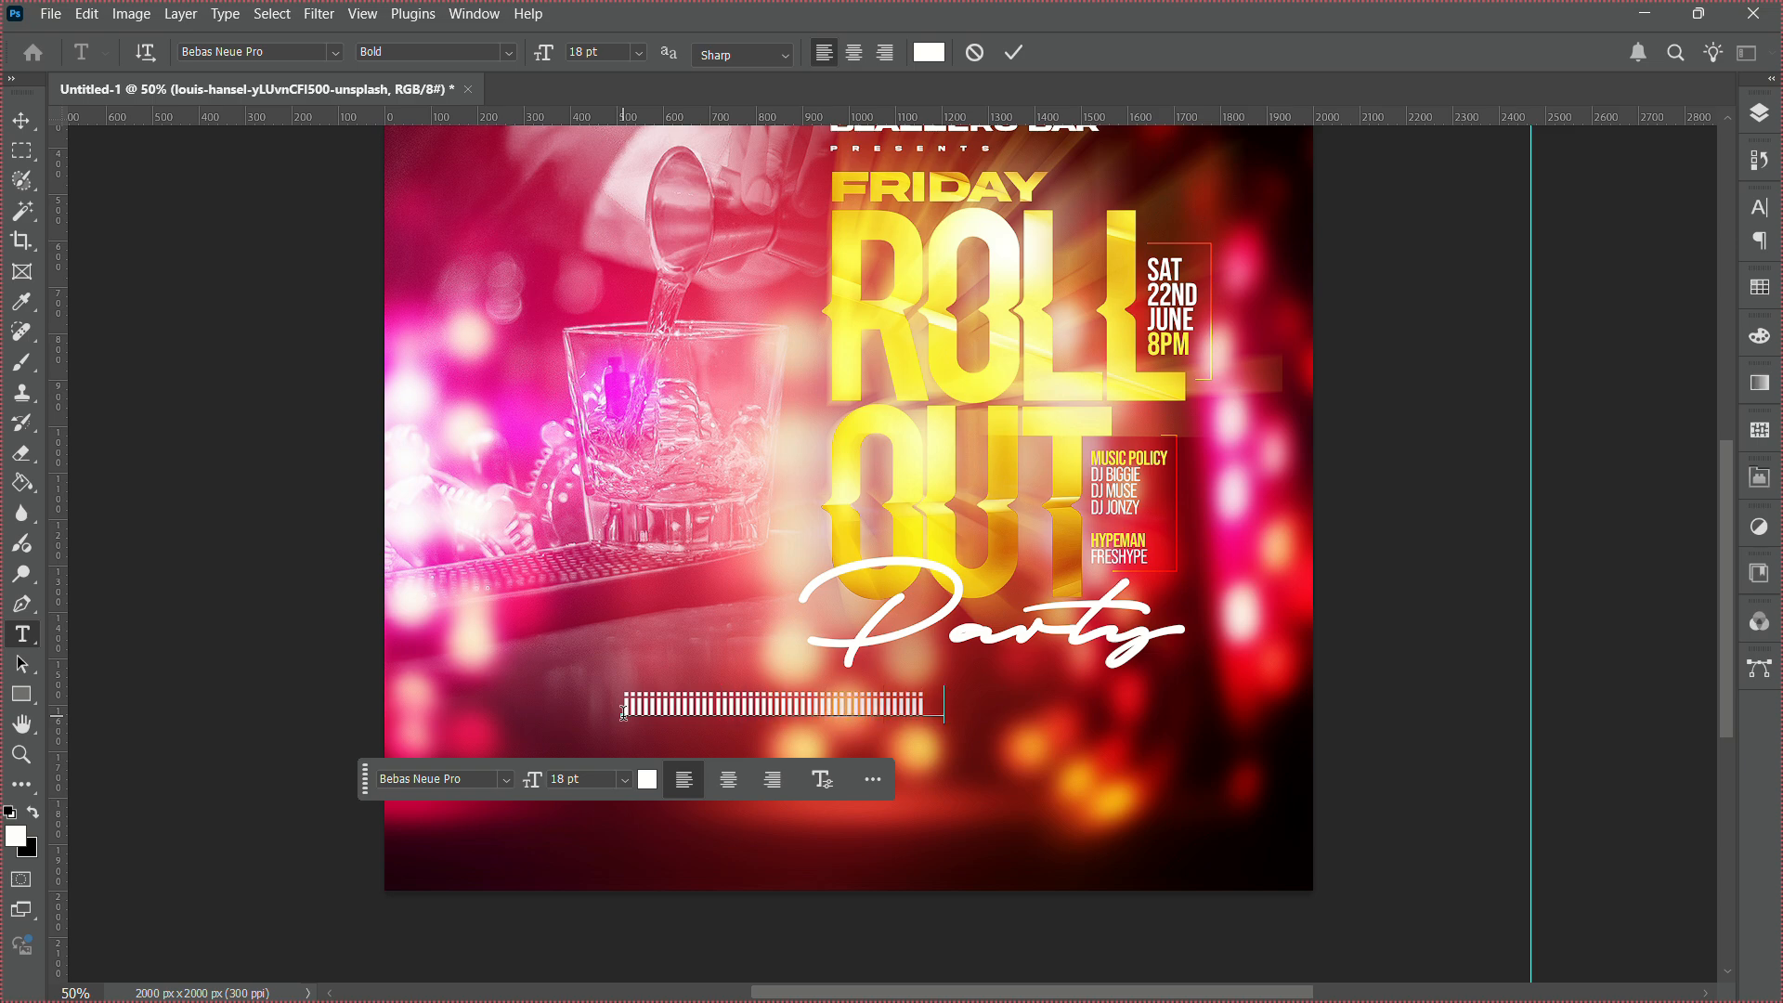
pyautogui.write('iiiiii')
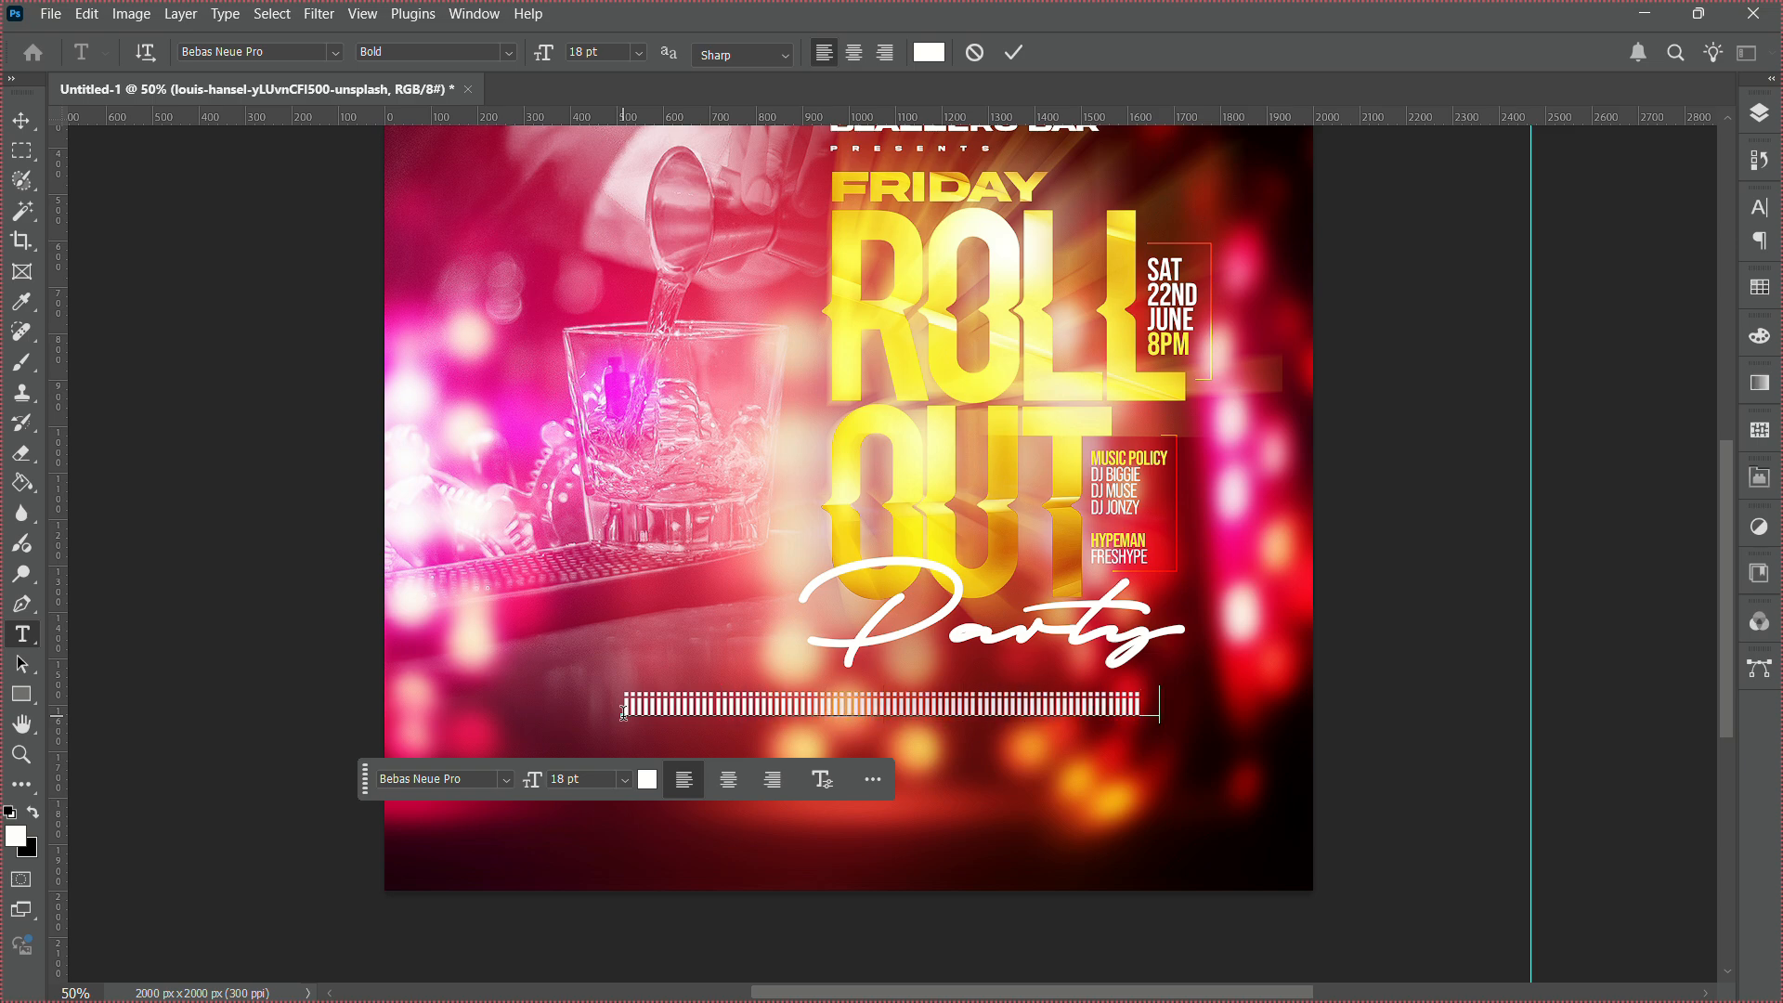
pyautogui.write('iiiiiiiiiiiiiiiiiiii')
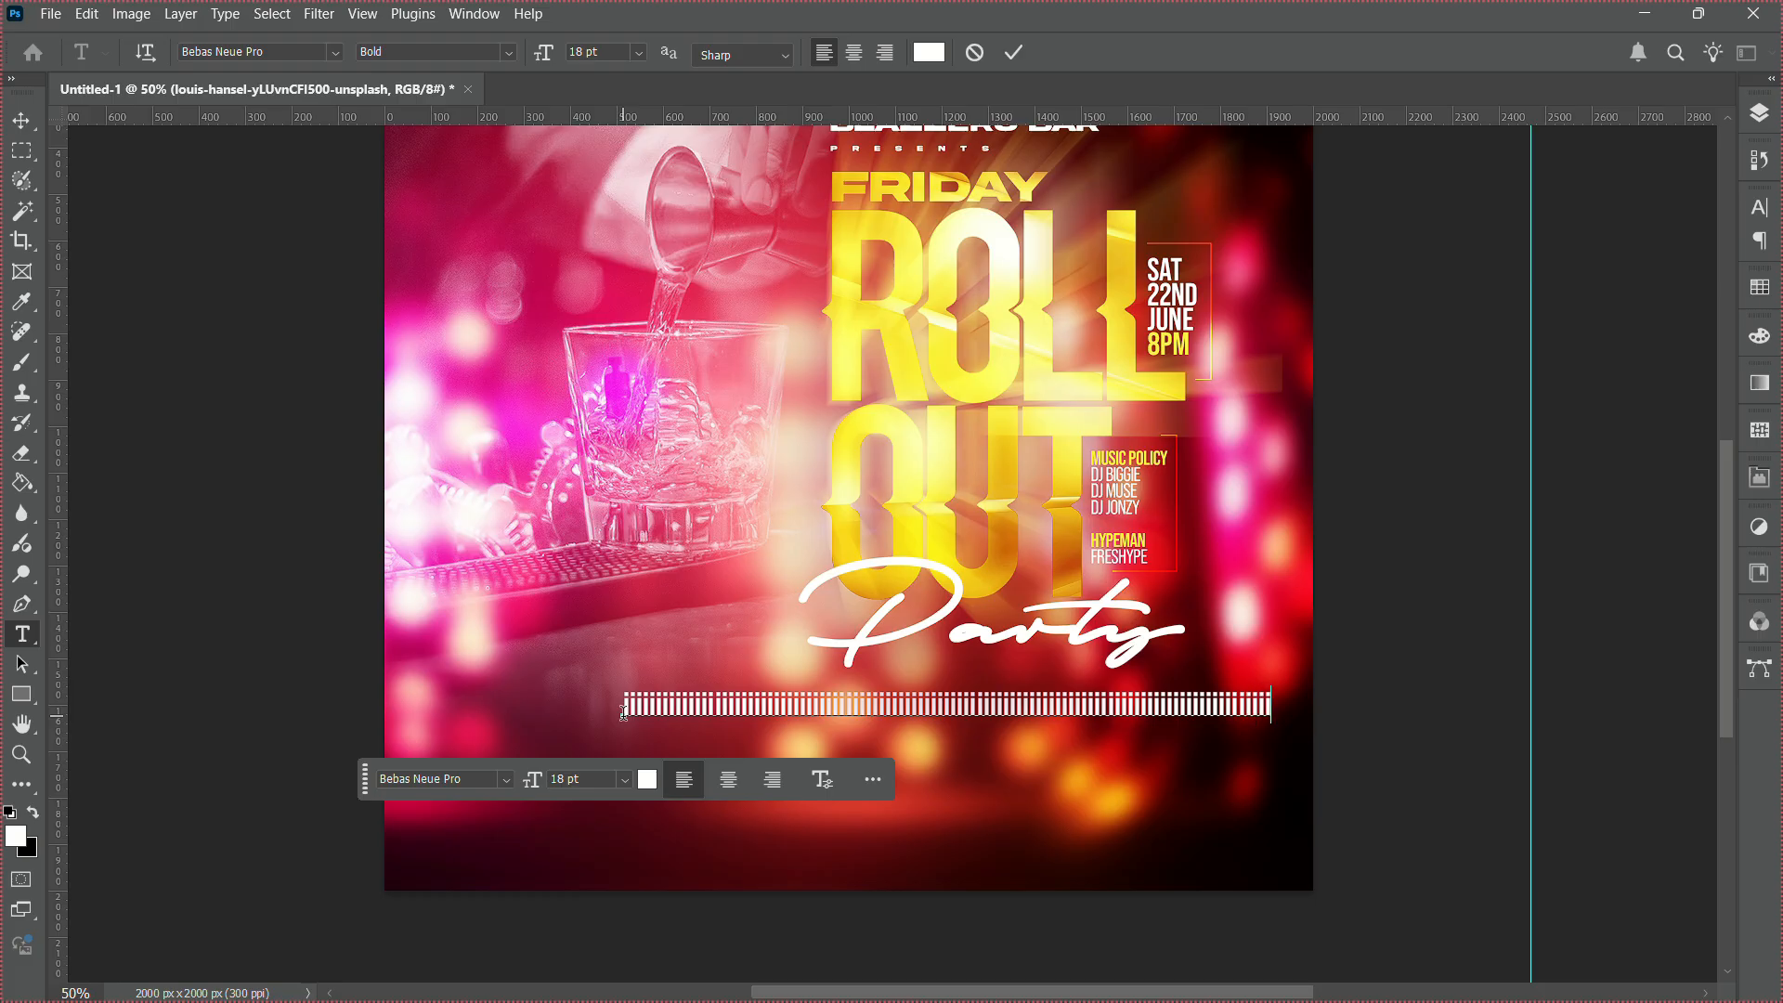
# Set the row of i characters to Akira Expanded Super Bold with faux italic to form slanted stripes.
pyautogui.hotkey('ctrl', 'a')
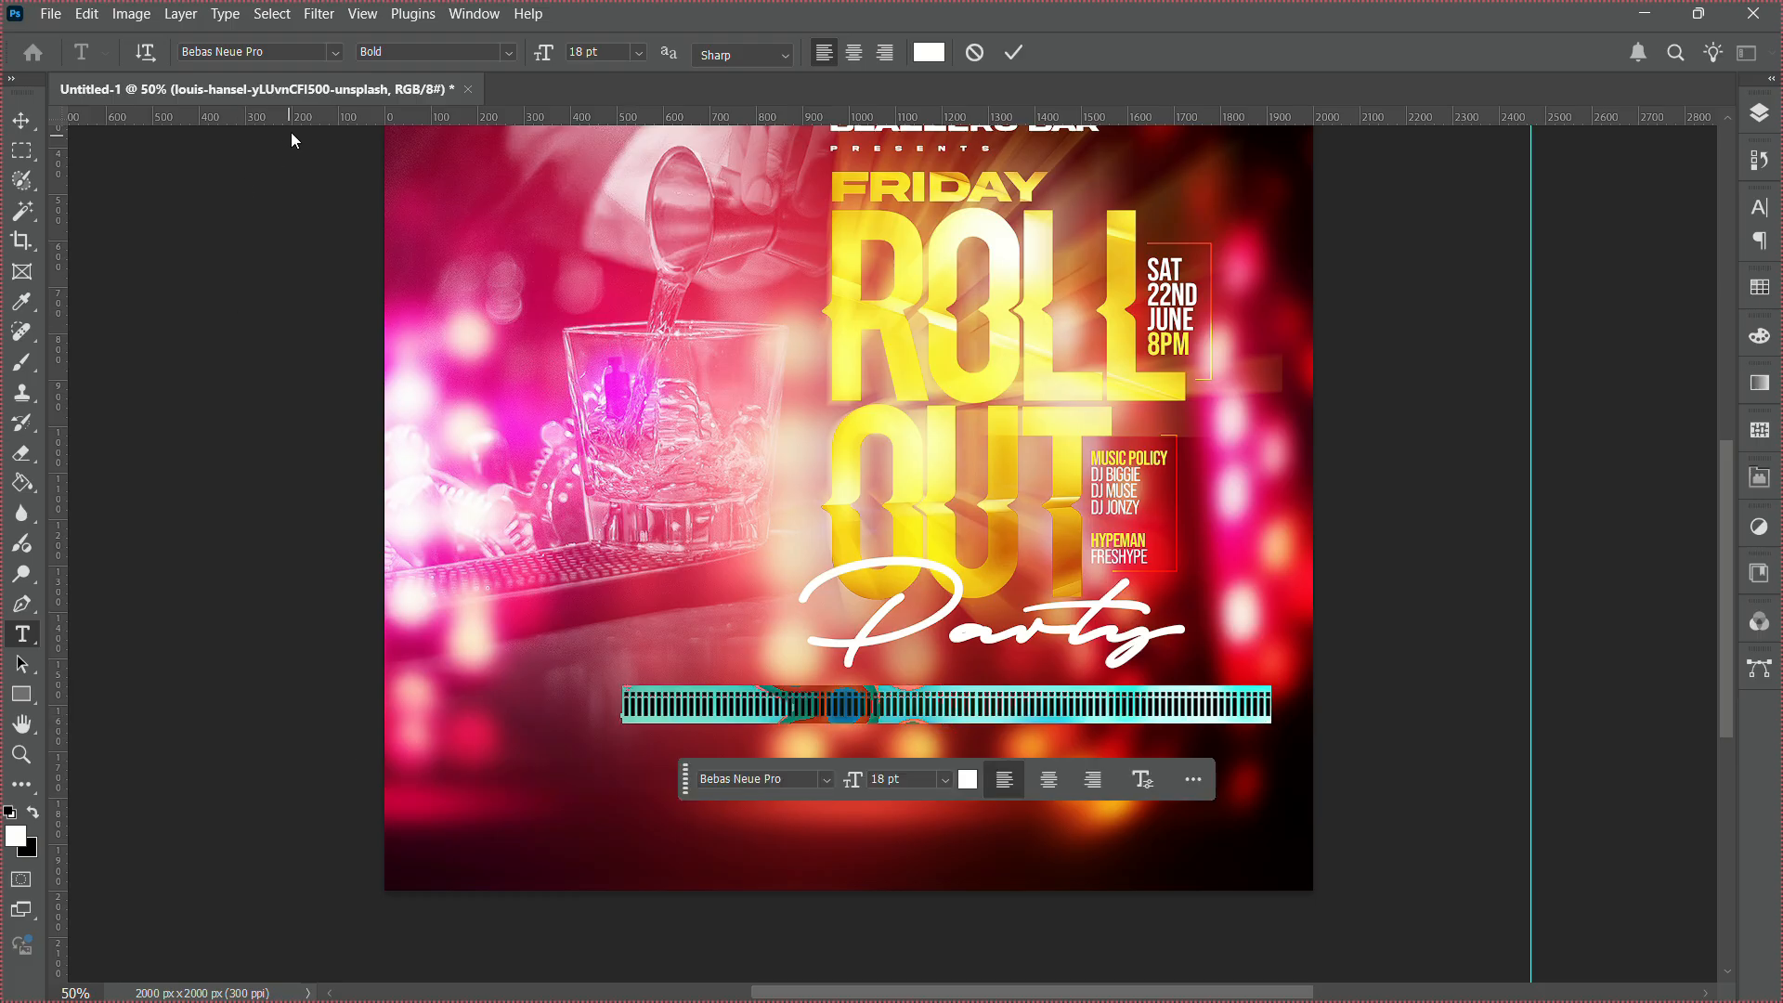
pyautogui.click(293, 53)
pyautogui.write('akir')
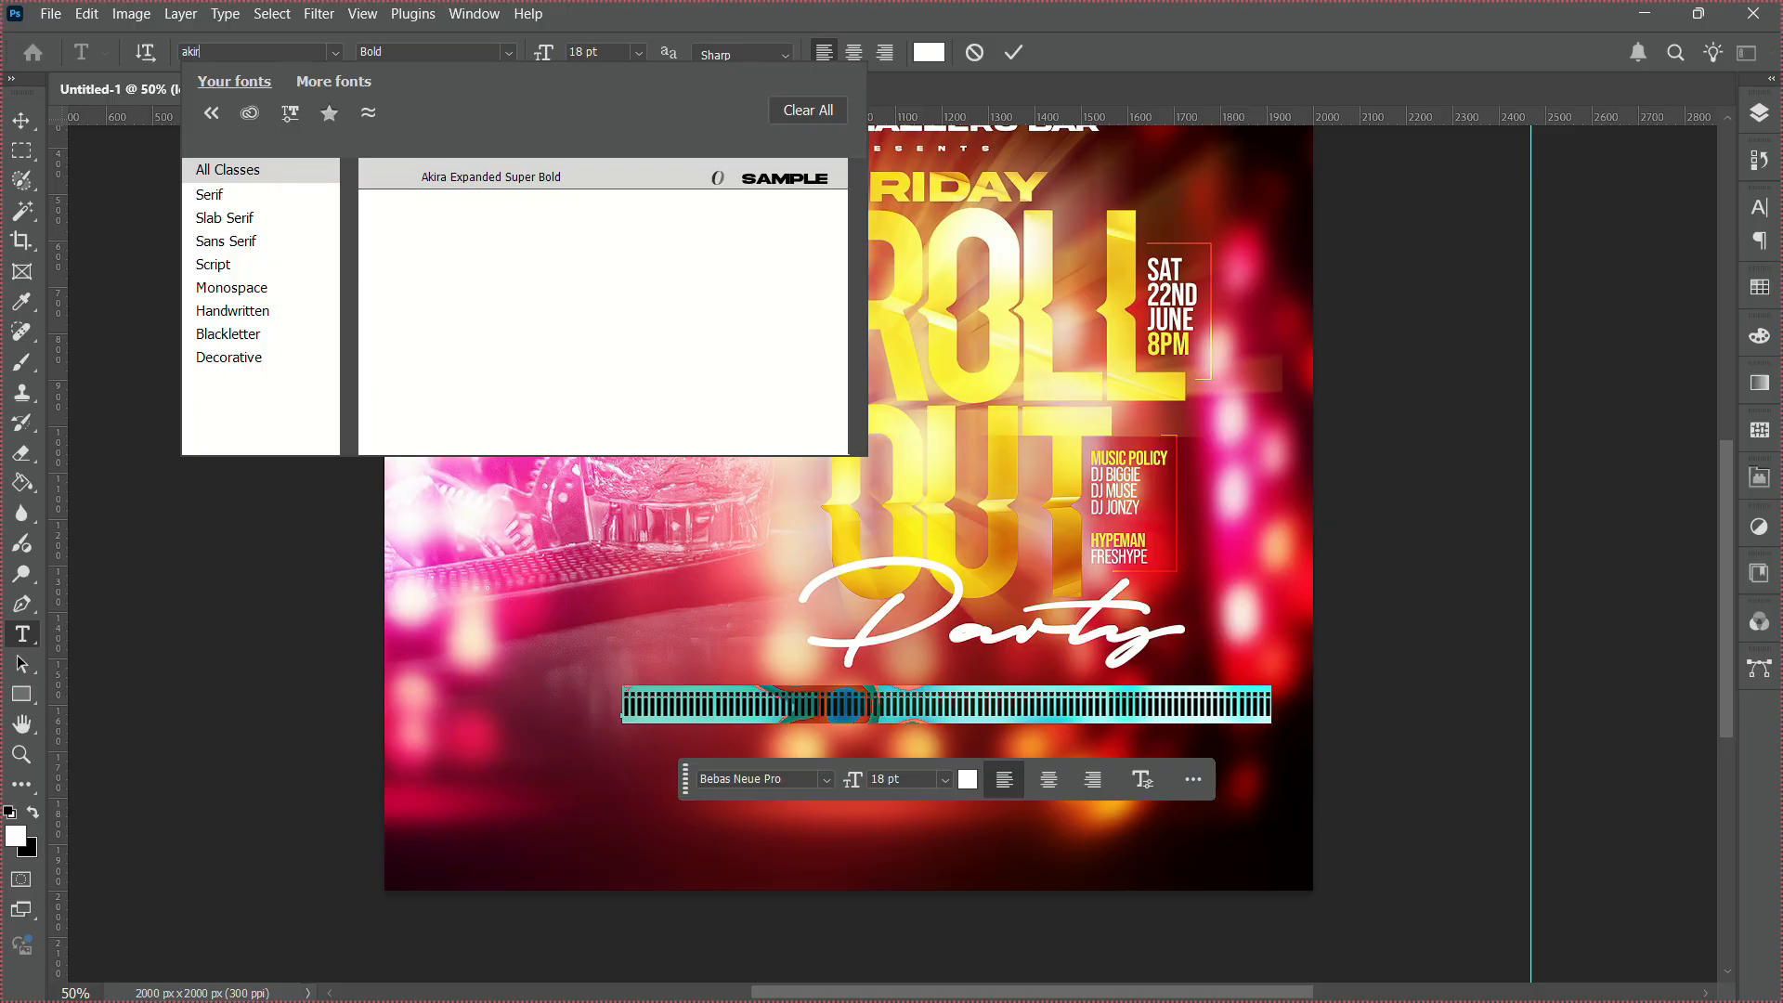
pyautogui.write('a')
pyautogui.click(469, 190)
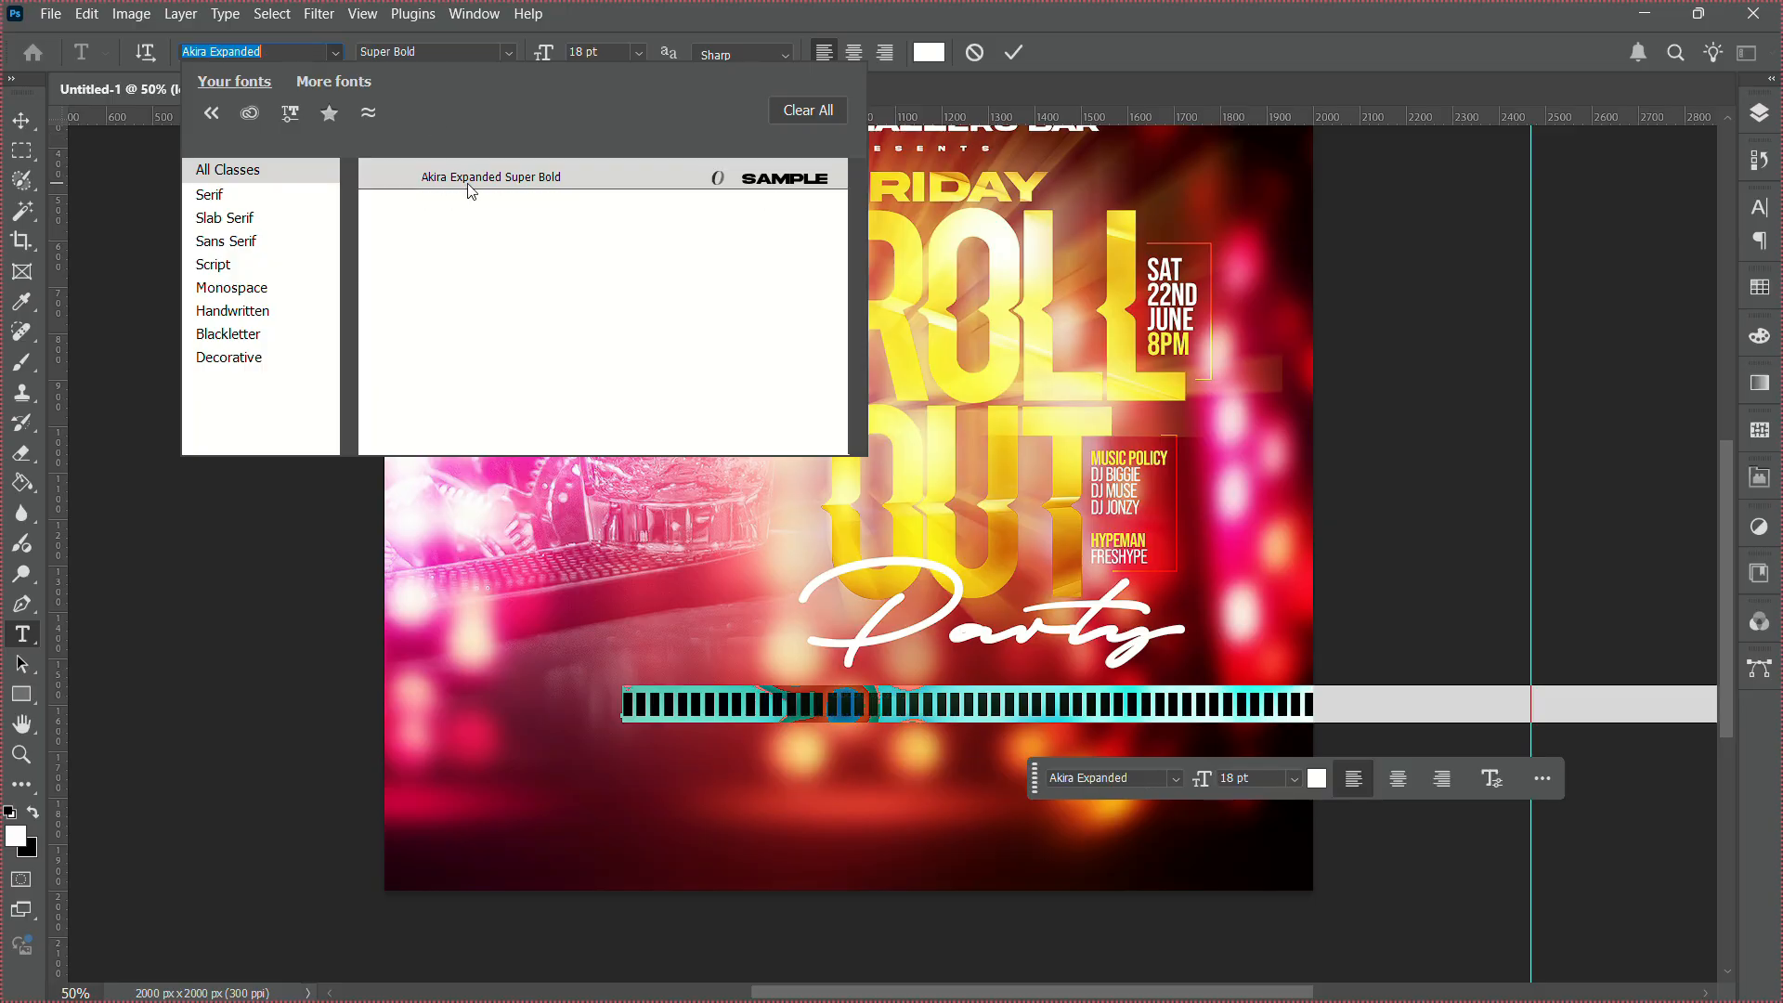
pyautogui.click(469, 190)
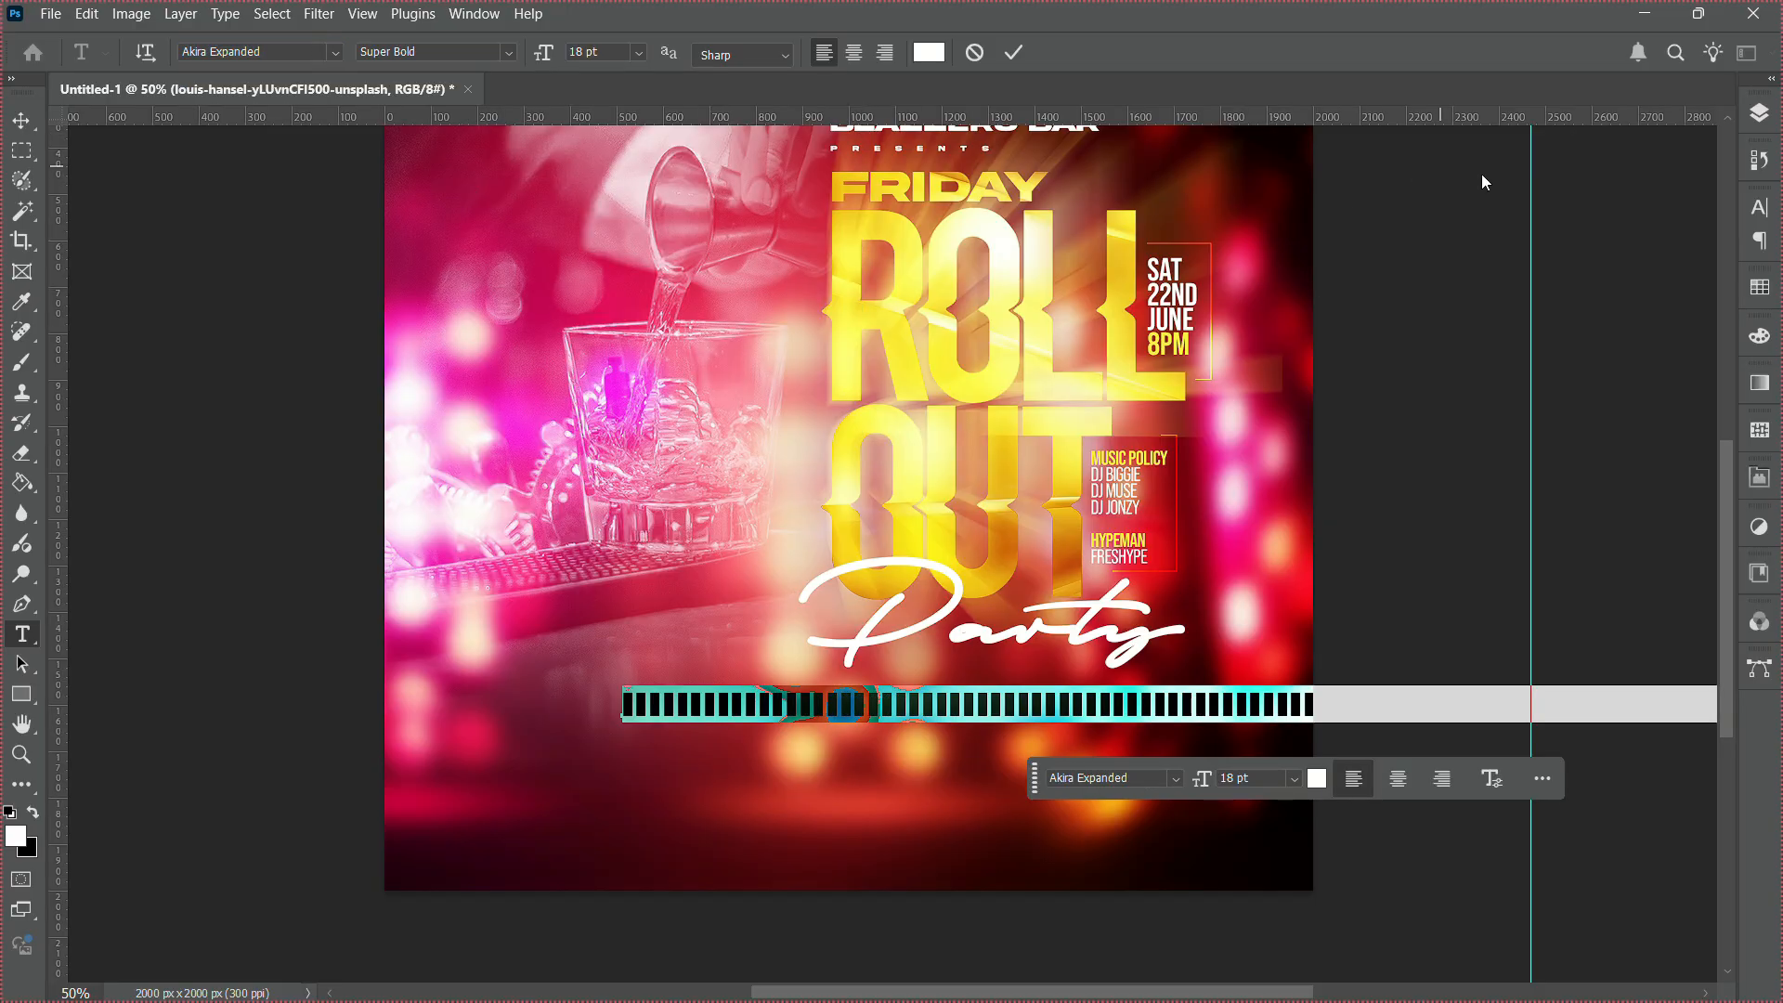
pyautogui.click(1761, 207)
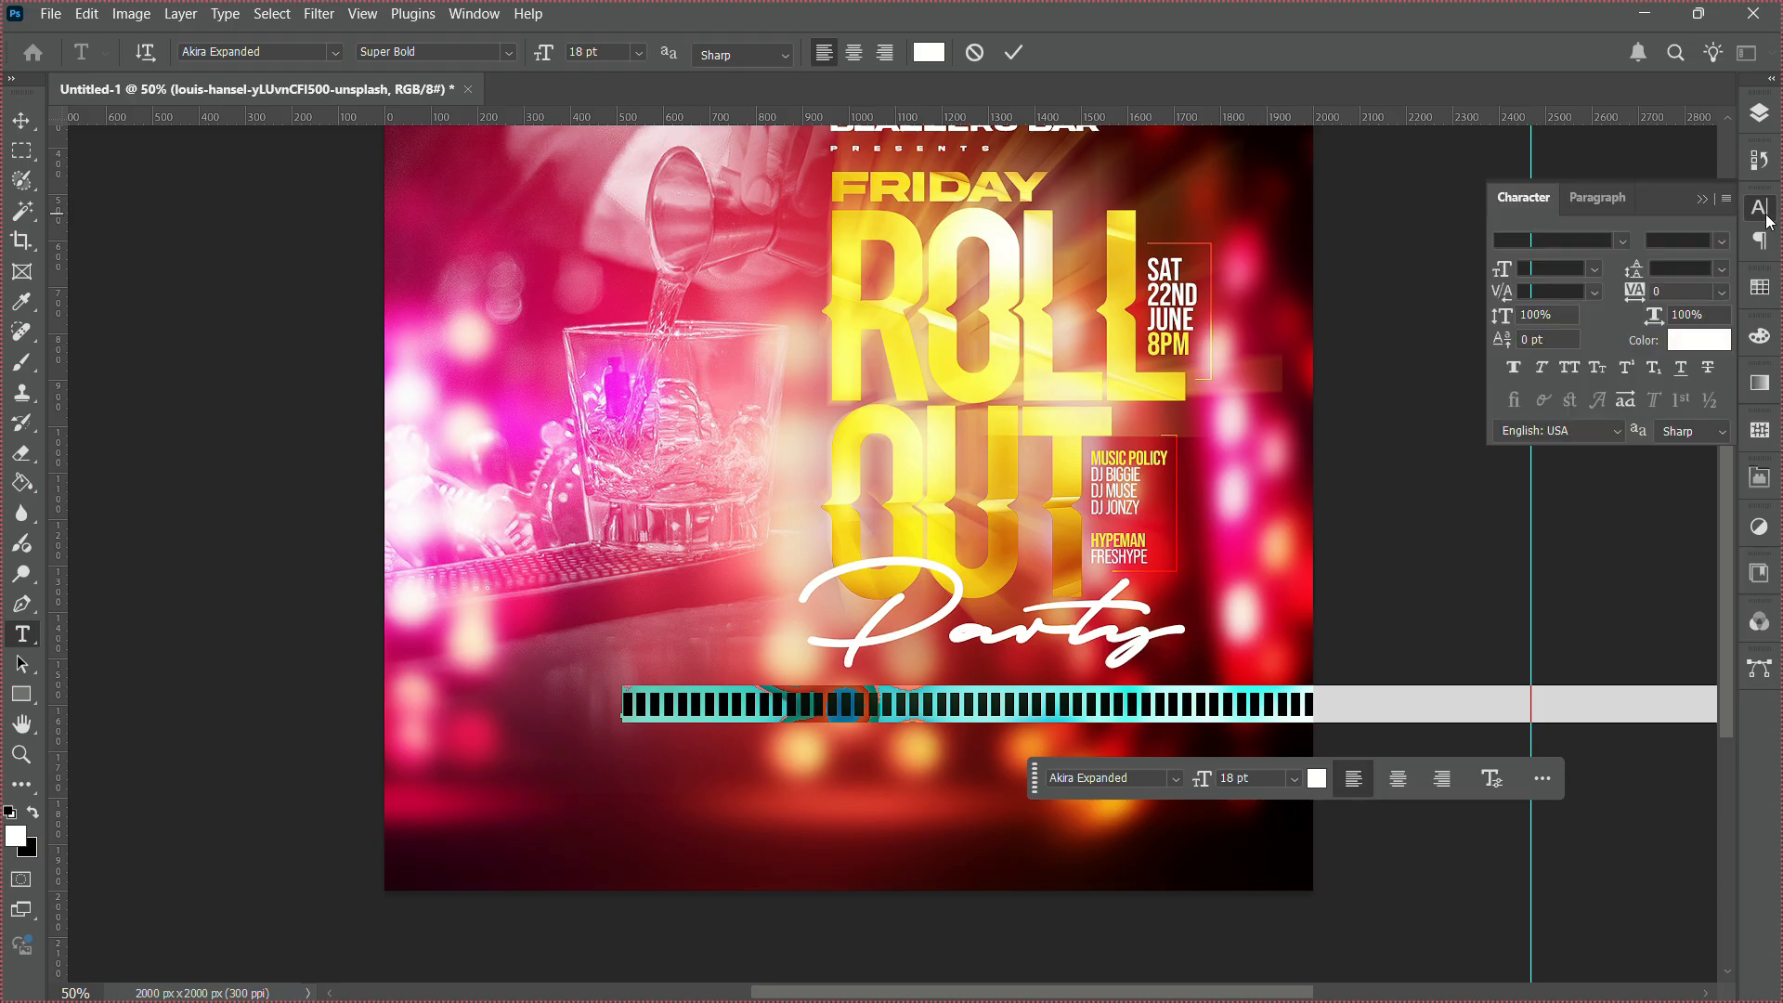
pyautogui.click(1547, 370)
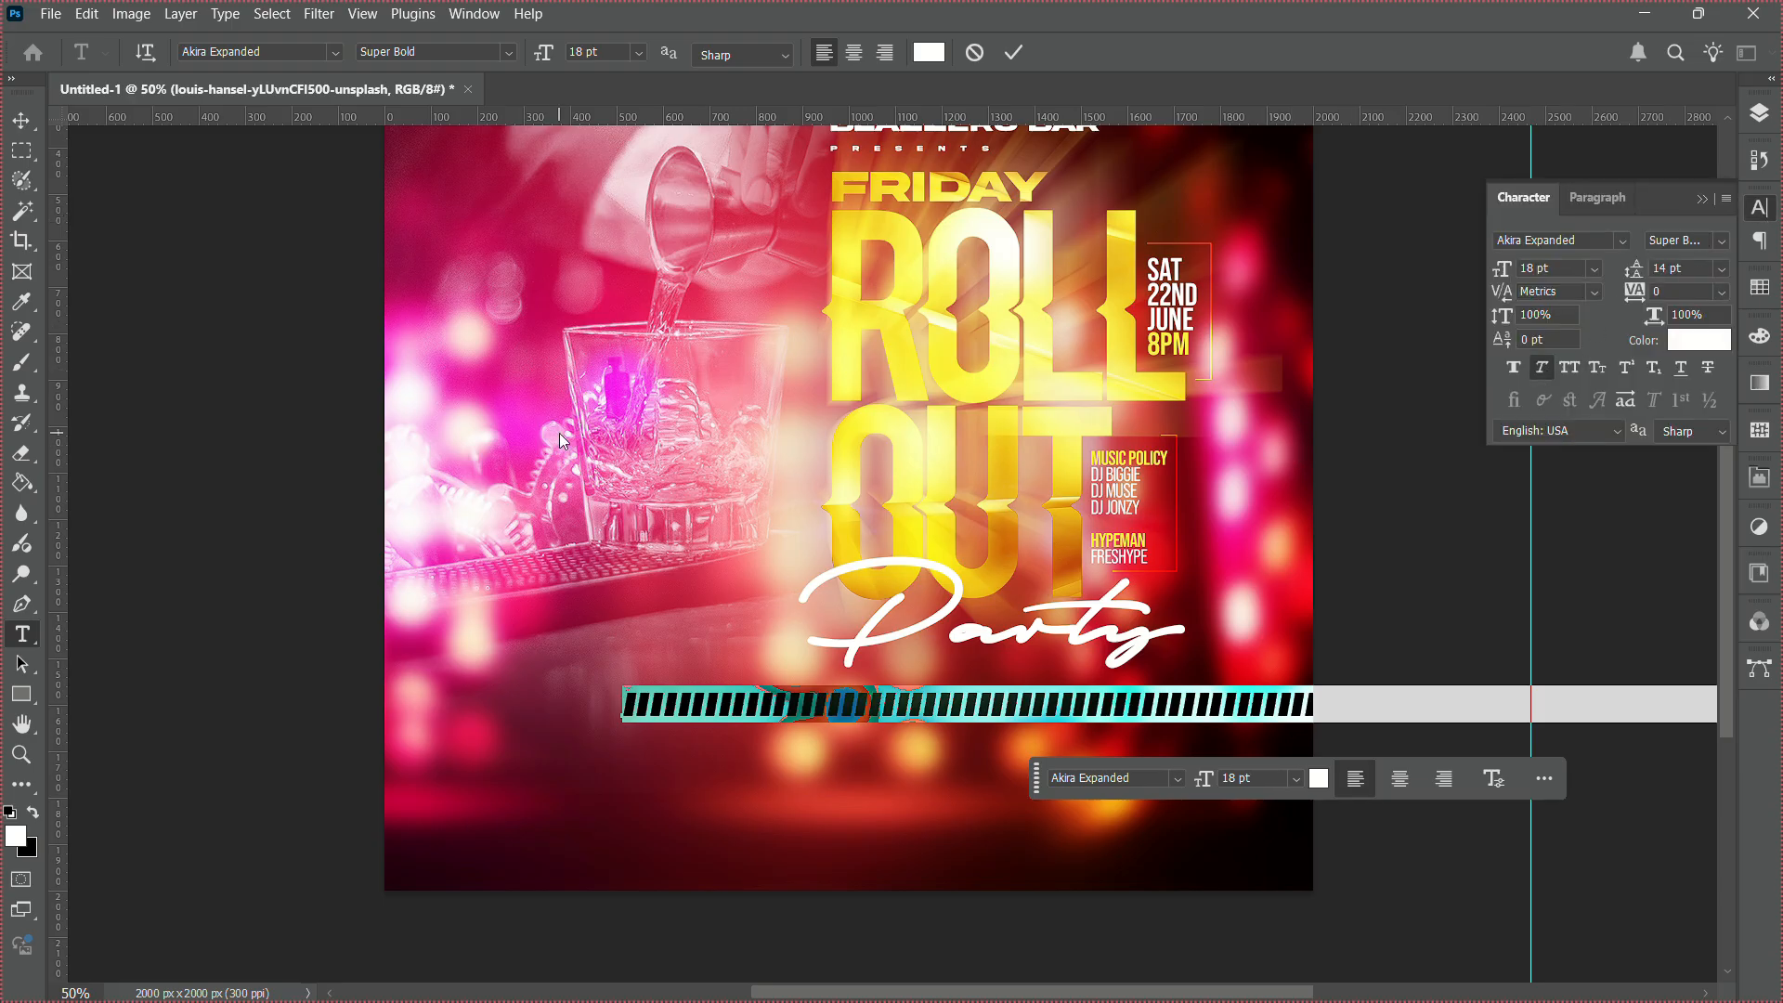
# Commit the stripe text and center it horizontally on the canvas, clearing the selection used for alignment.
pyautogui.click(20, 117)
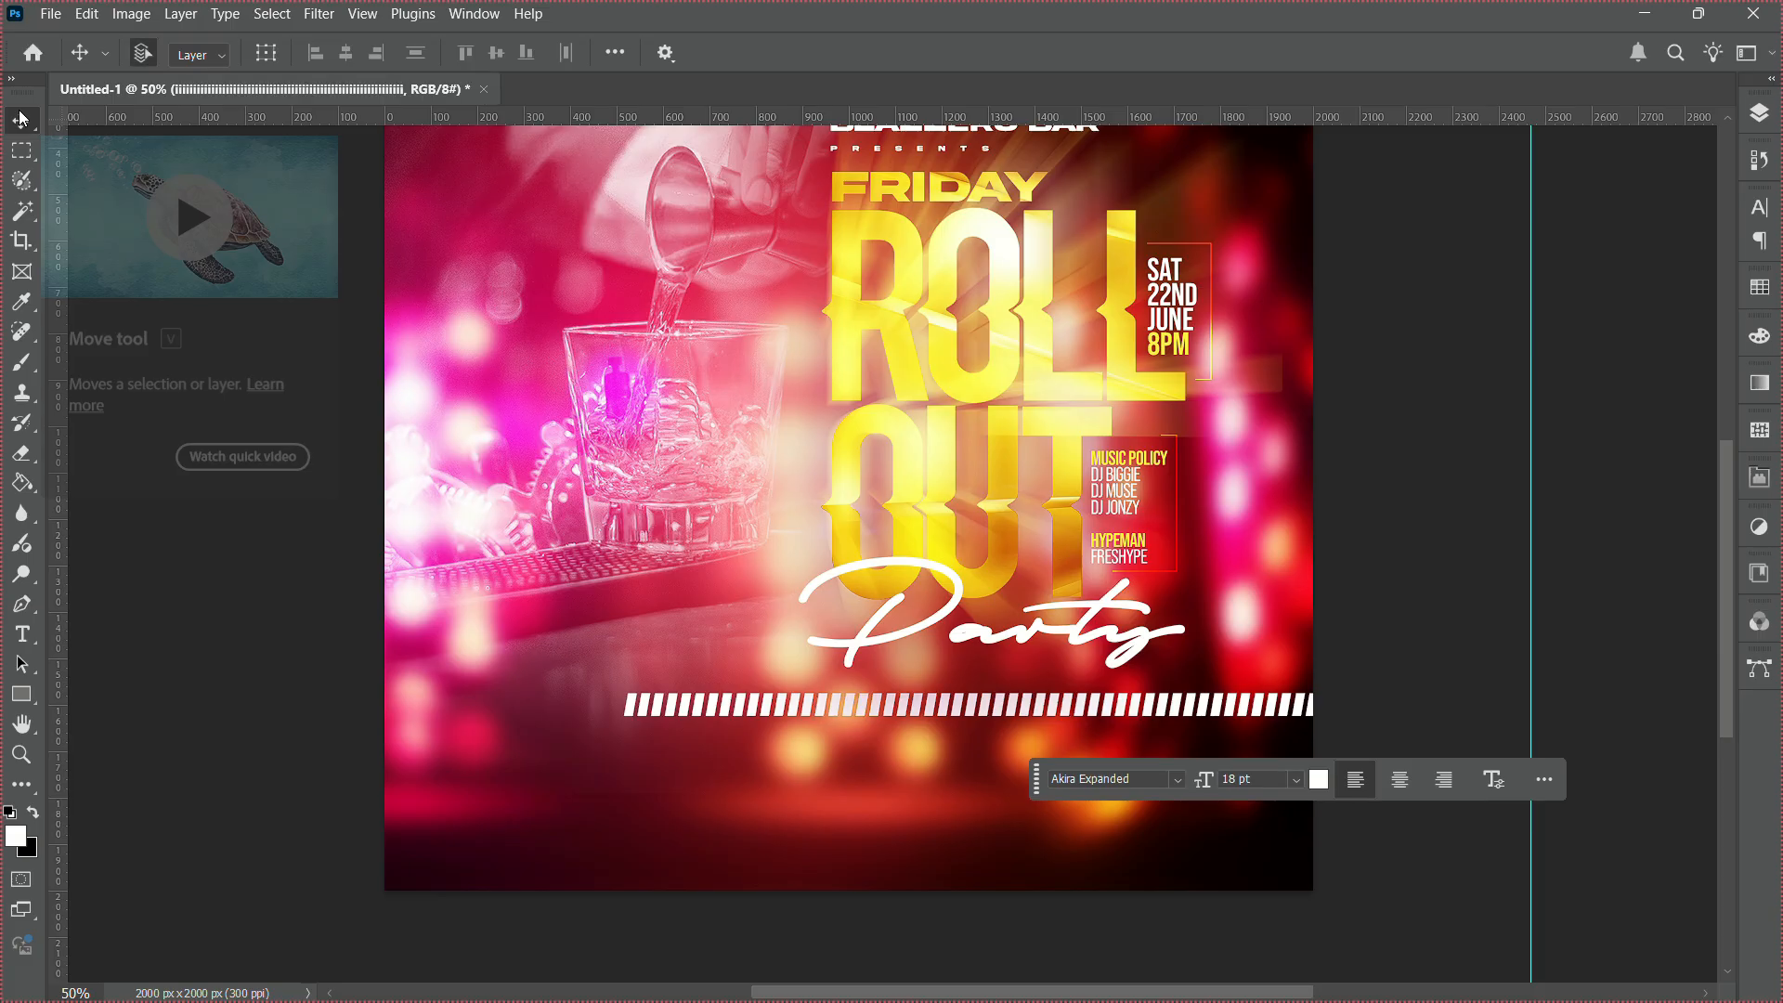
pyautogui.hotkey('ctrl', 'a')
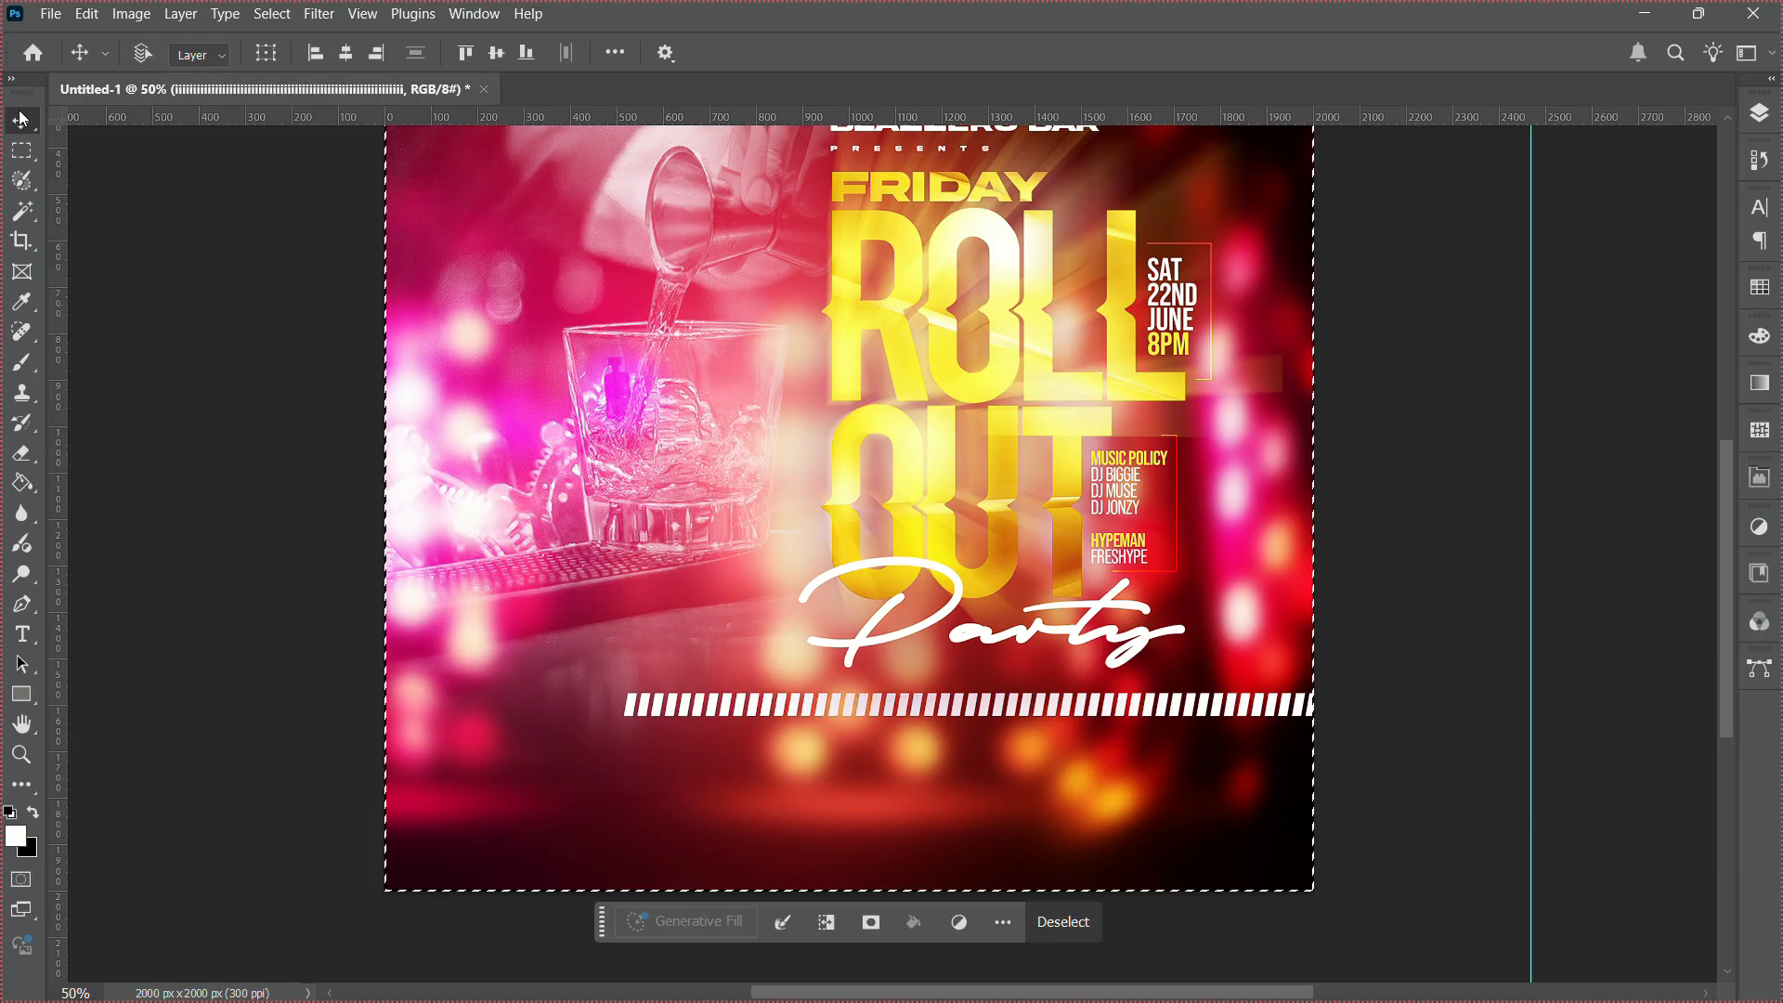
pyautogui.click(359, 52)
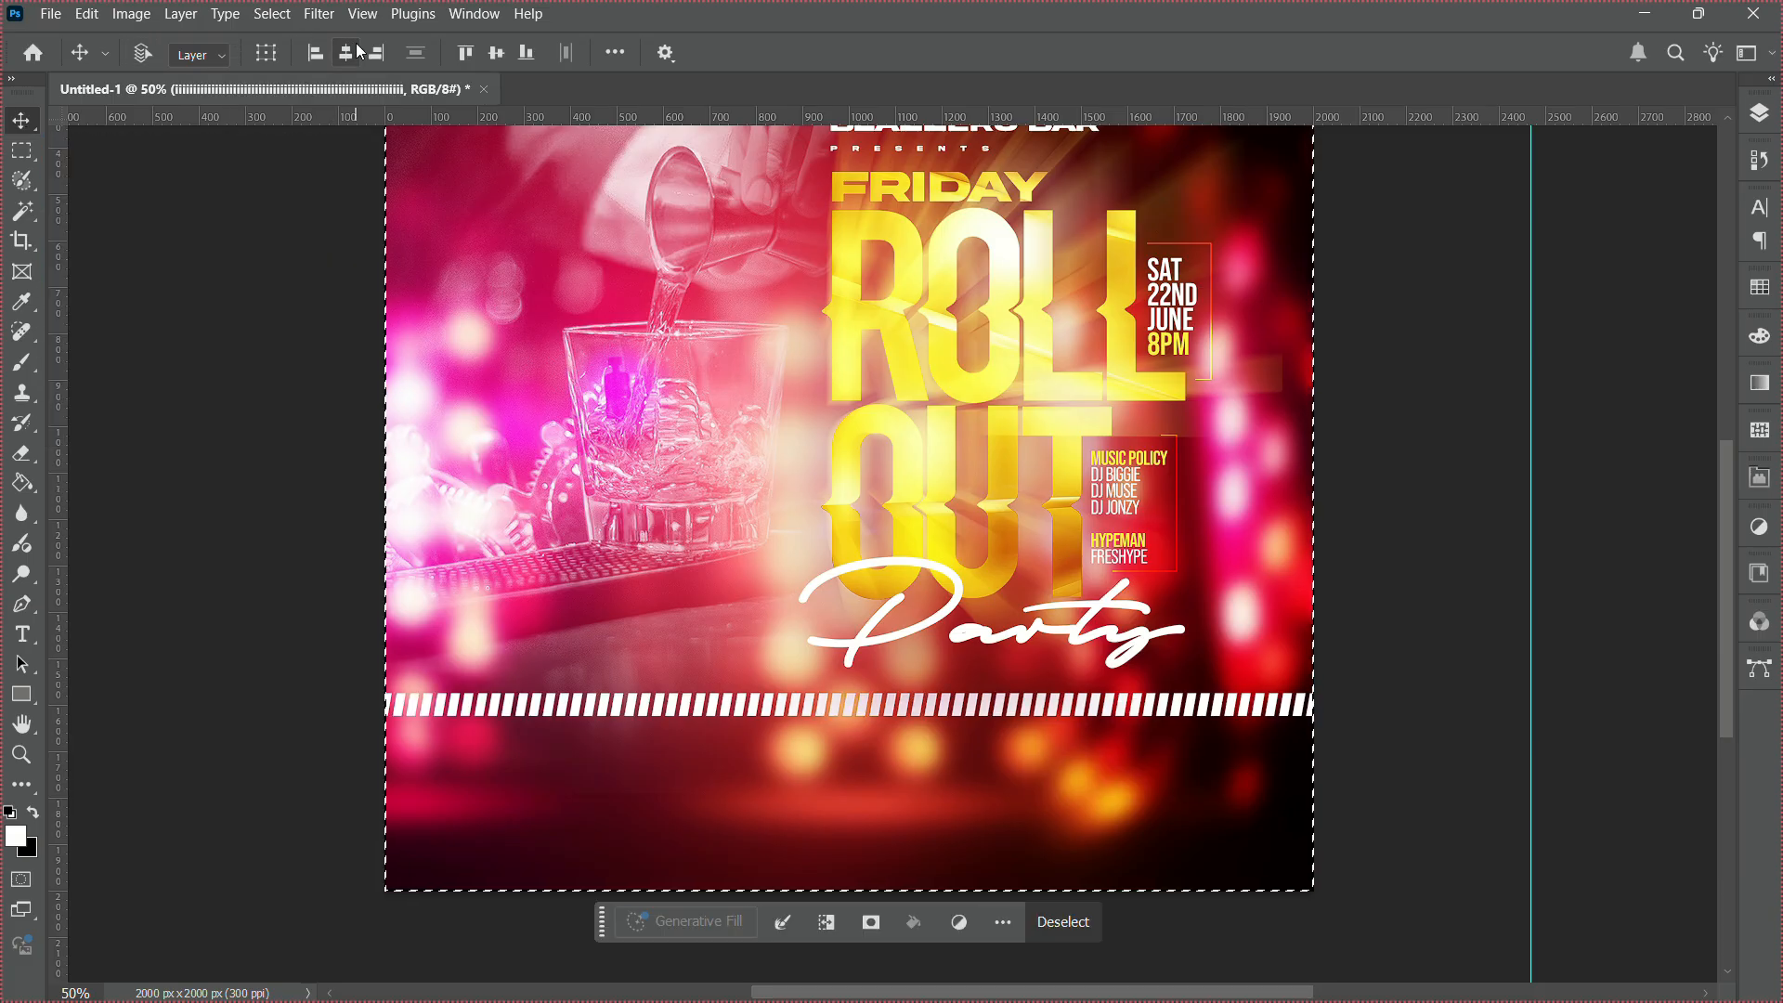
pyautogui.hotkey('ctrl', 'd')
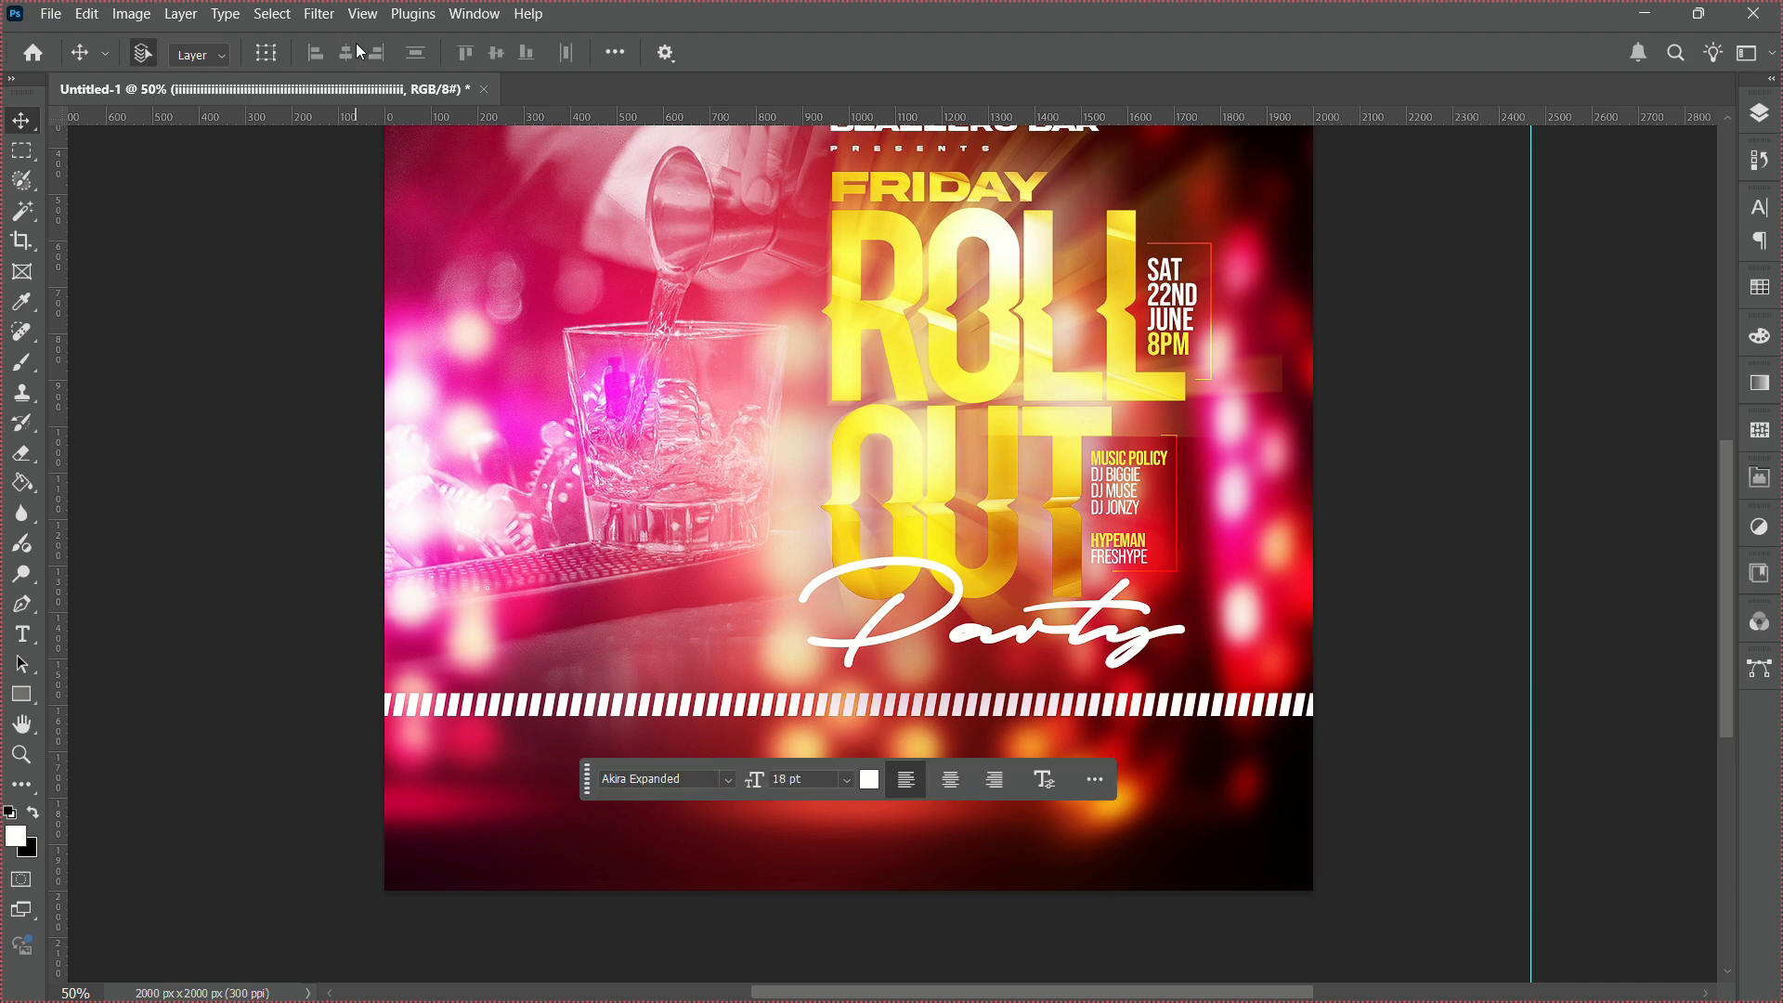
# Scale the stripe row down to about 7.08 pt and set its tracking to 100.
pyautogui.hotkey('ctrl', 't')
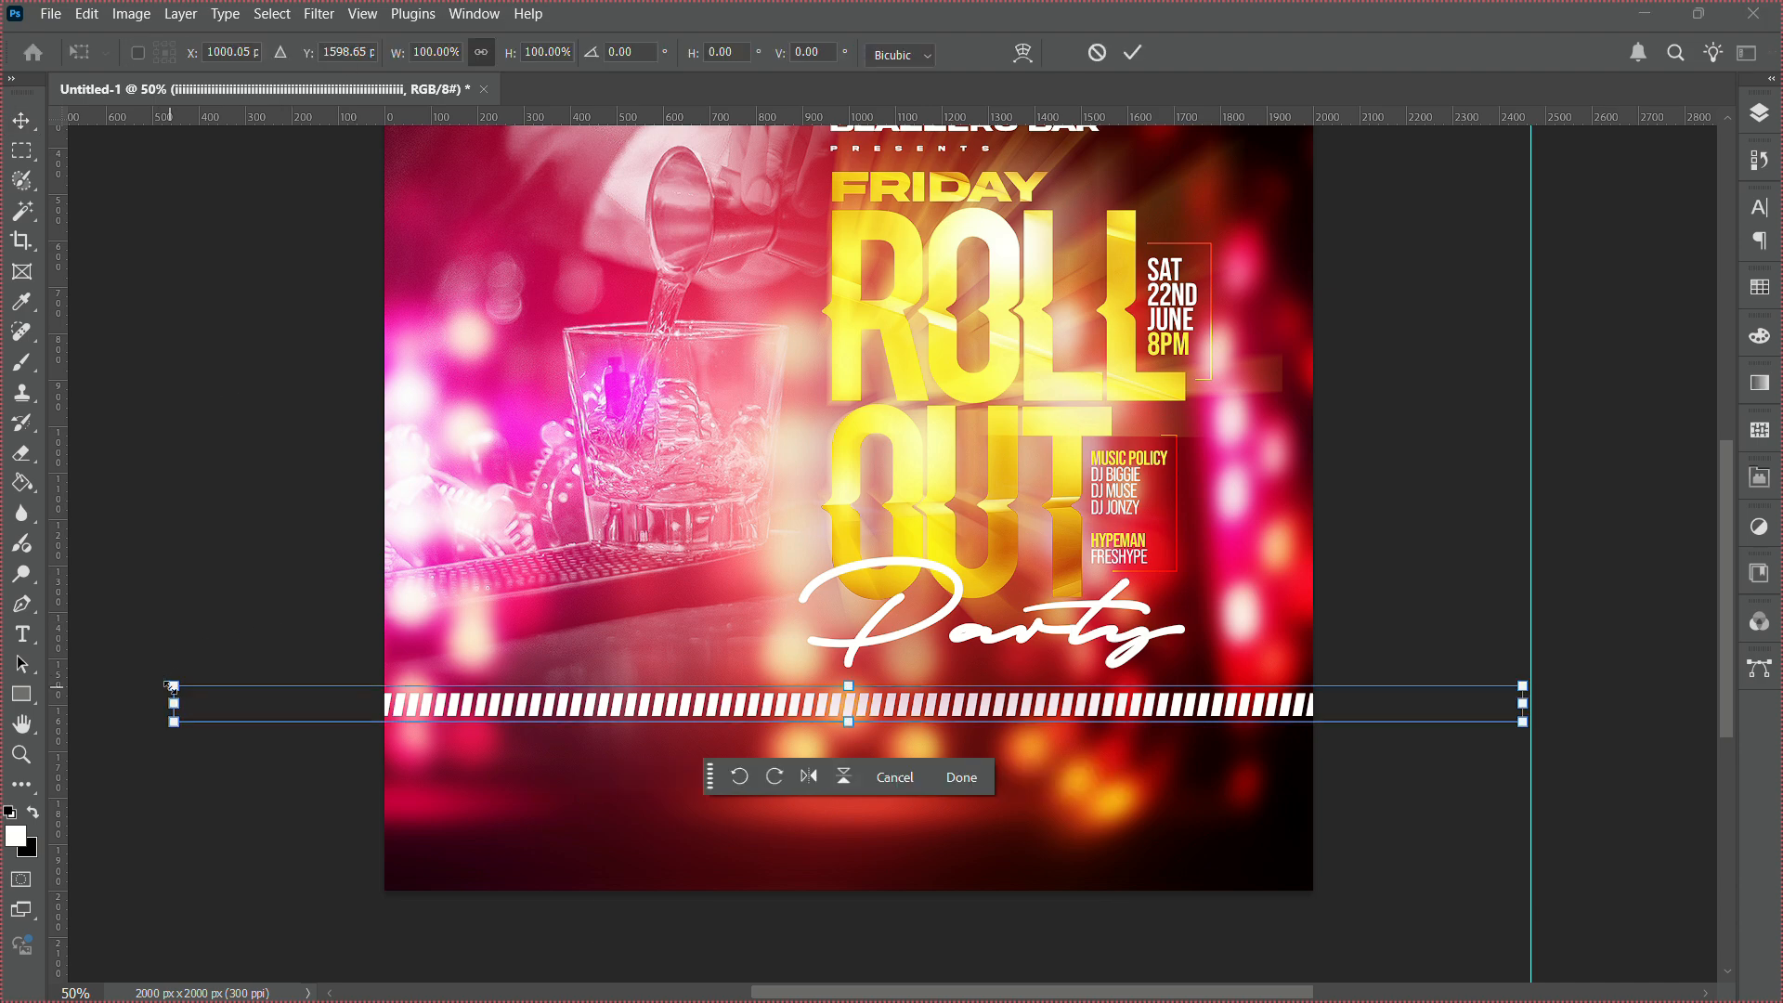
pyautogui.moveTo(173, 688); pyautogui.dragTo(576, 799)
pyautogui.press('Return')
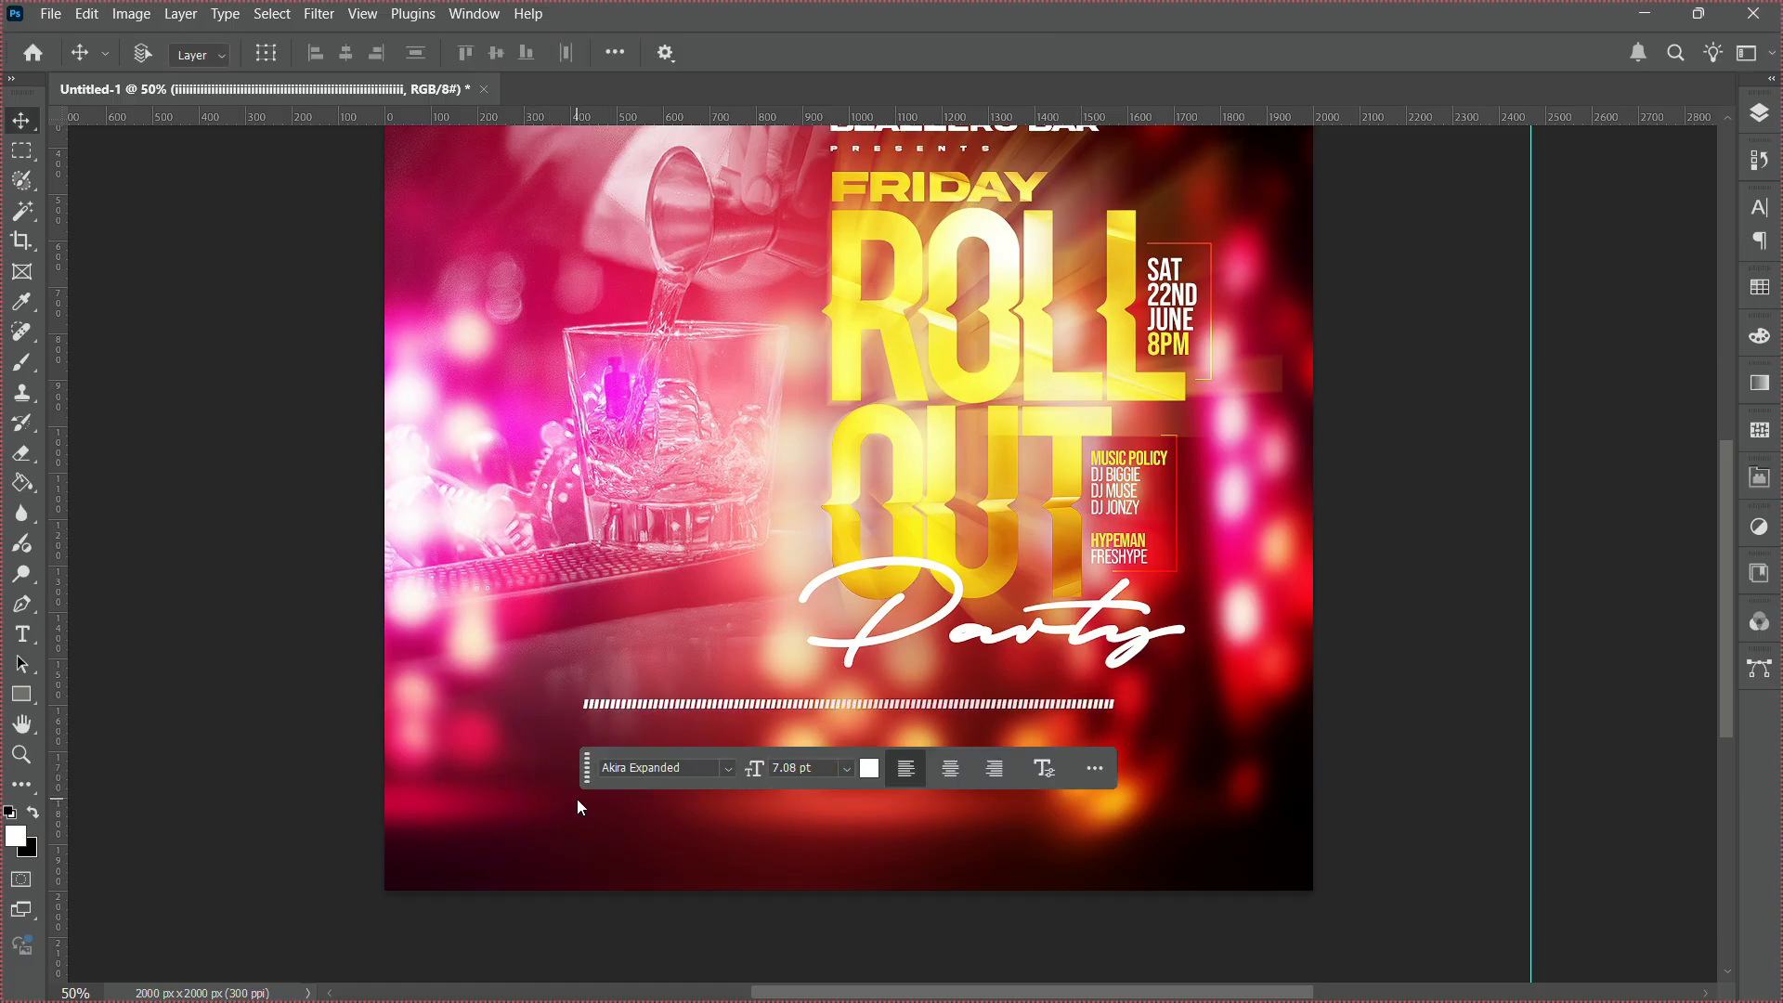
pyautogui.doubleClick(604, 703)
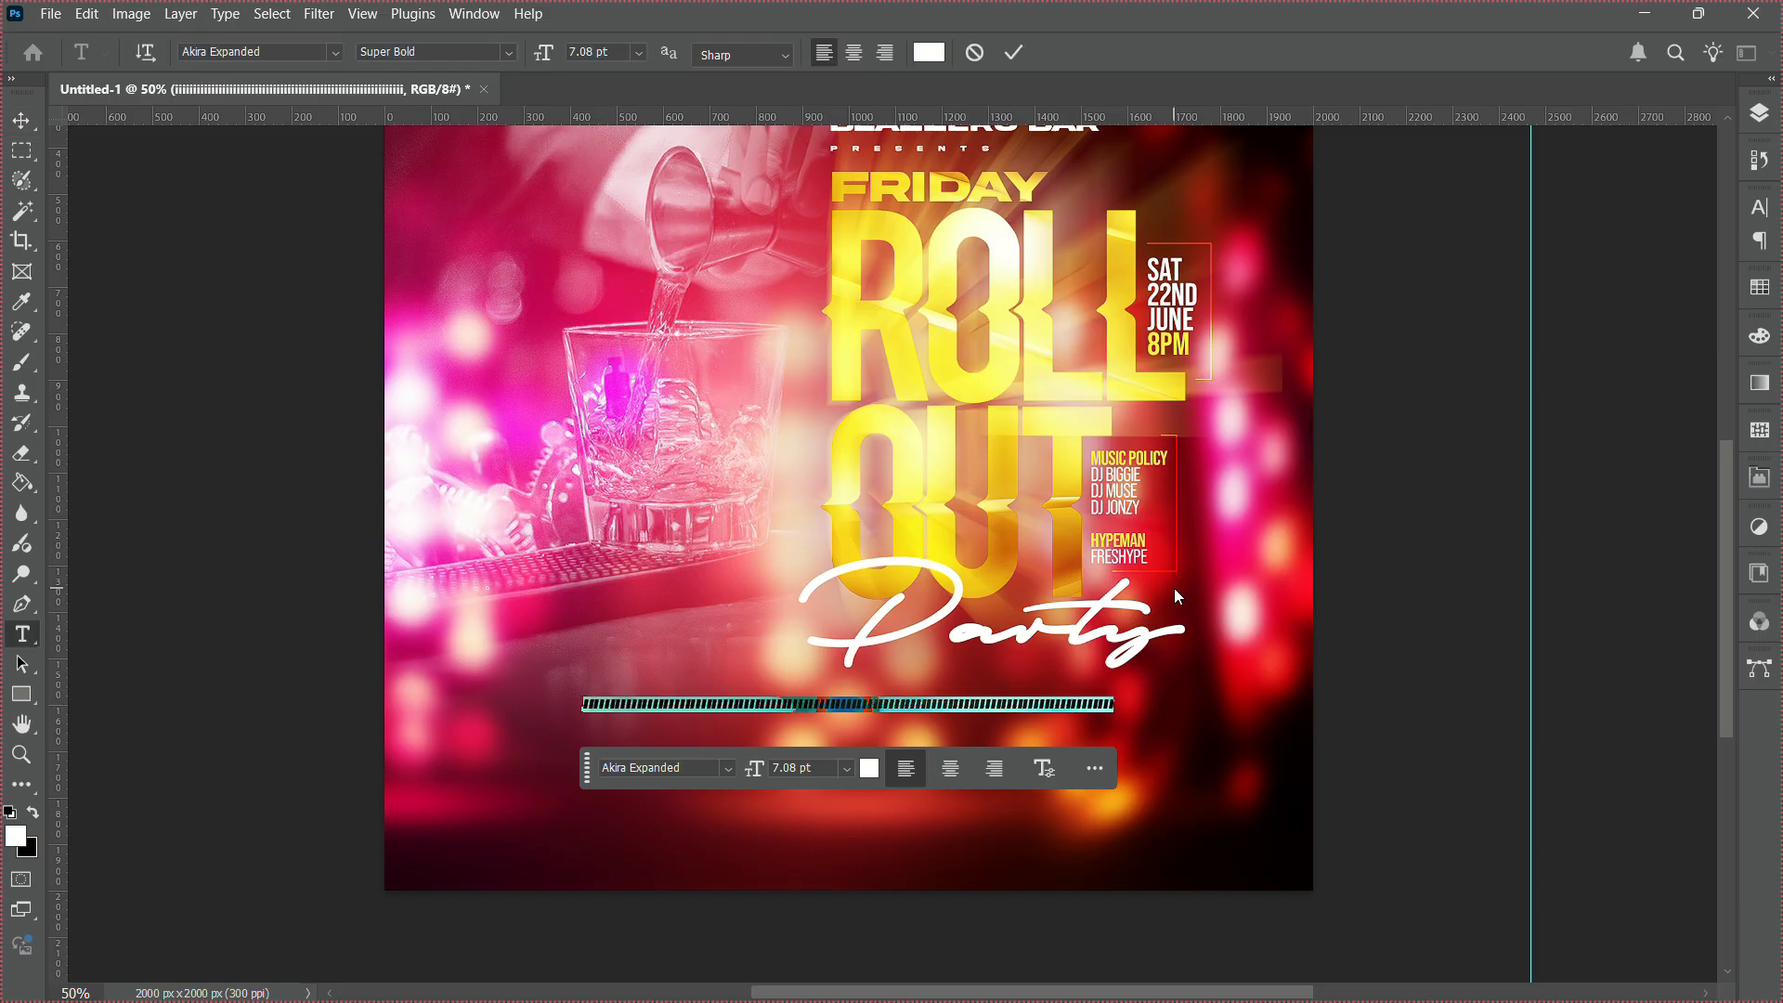
pyautogui.click(1759, 207)
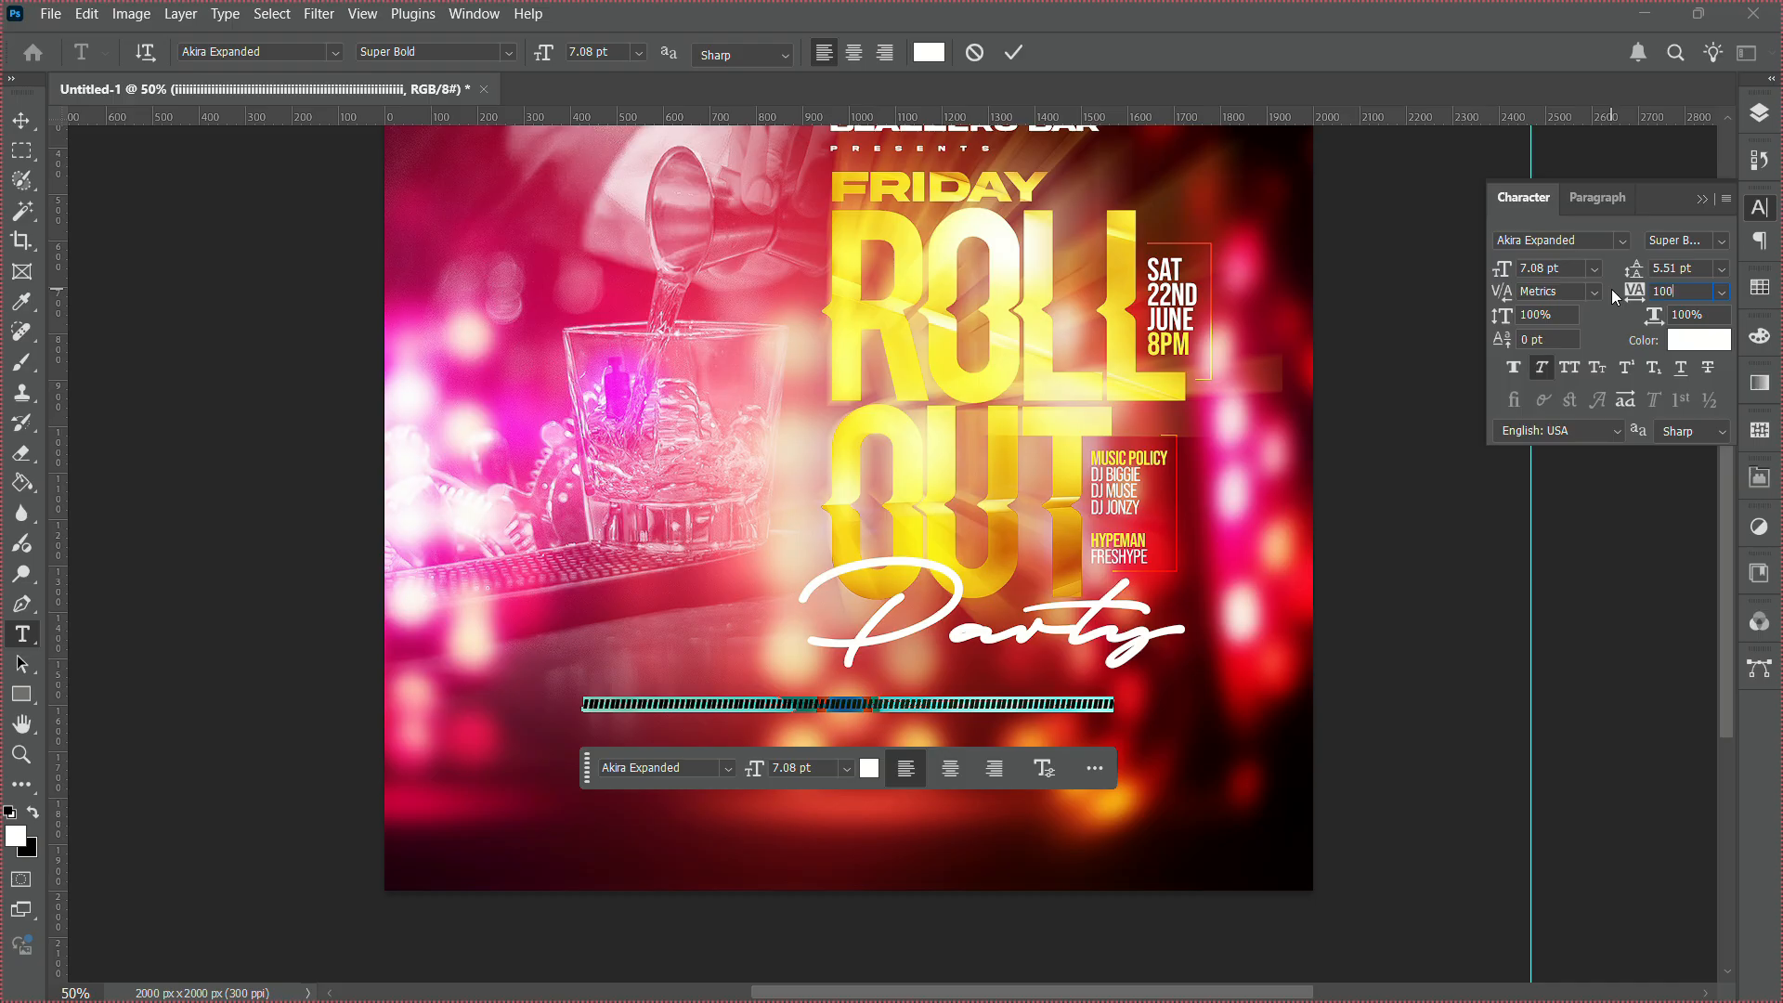
pyautogui.press('Return')
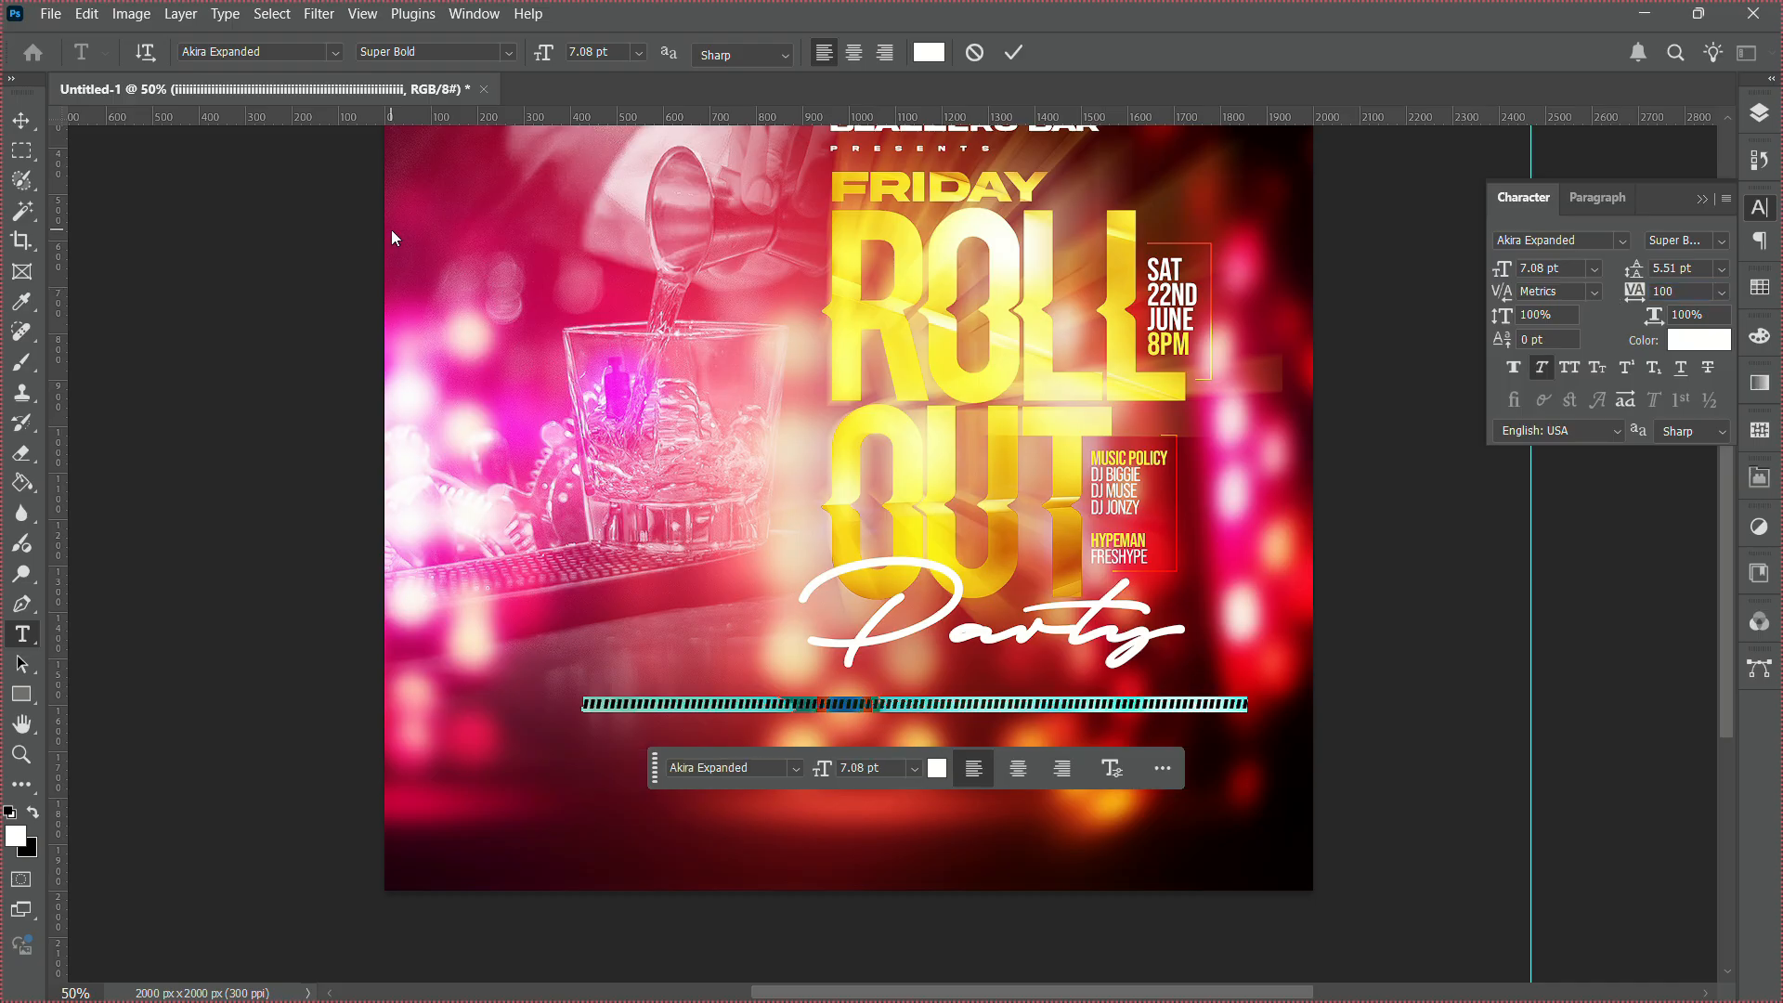
# Center the stripe row horizontally on the canvas and scale it down to about 6.15 pt.
pyautogui.click(24, 121)
pyautogui.hotkey('ctrl', 'a')
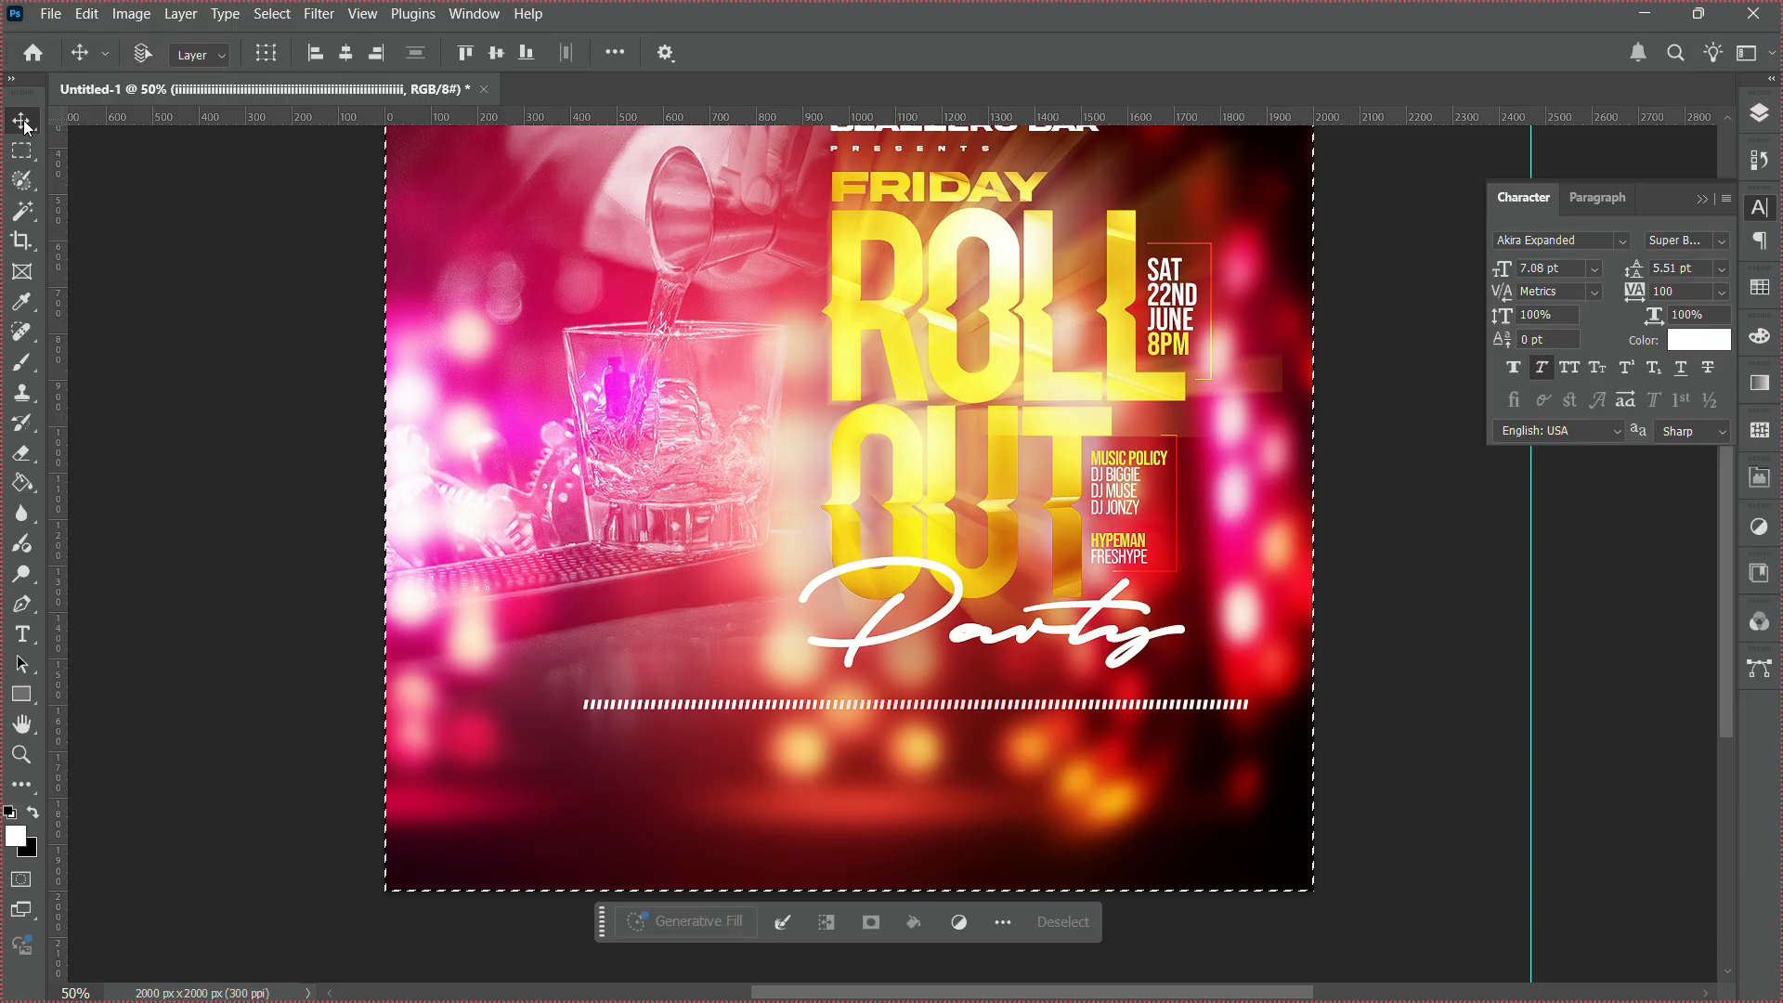
pyautogui.click(346, 53)
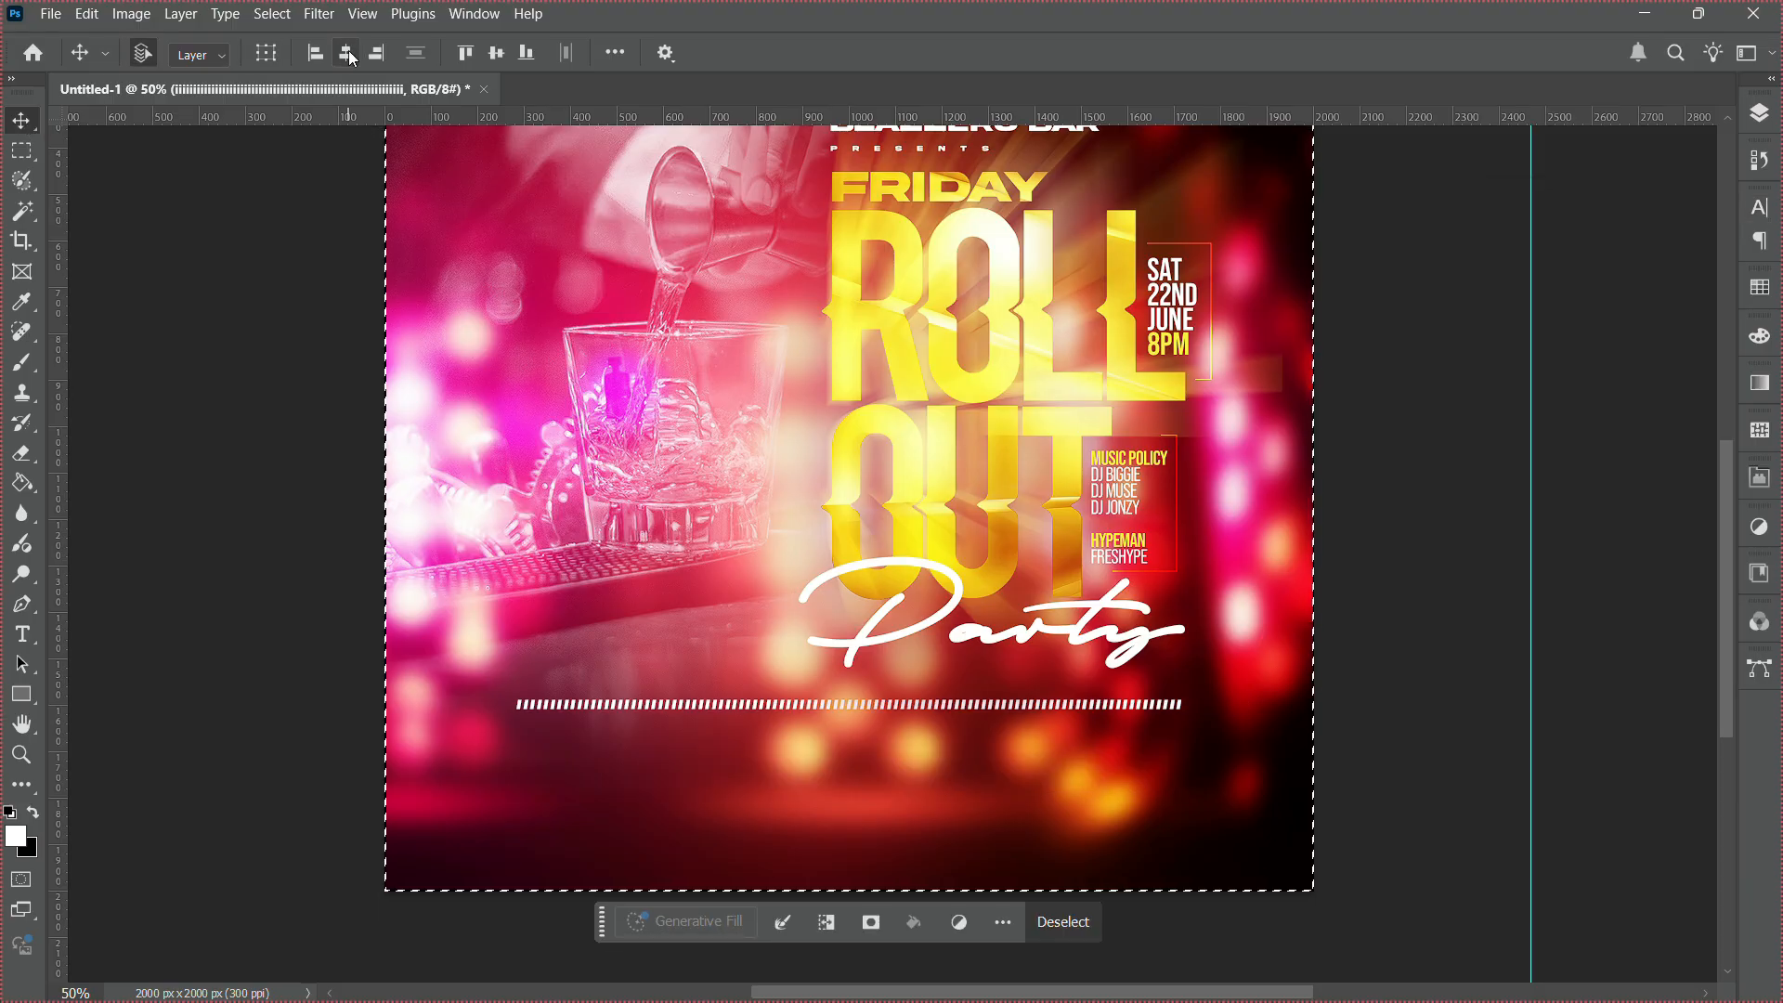
pyautogui.hotkey('ctrl', 'd')
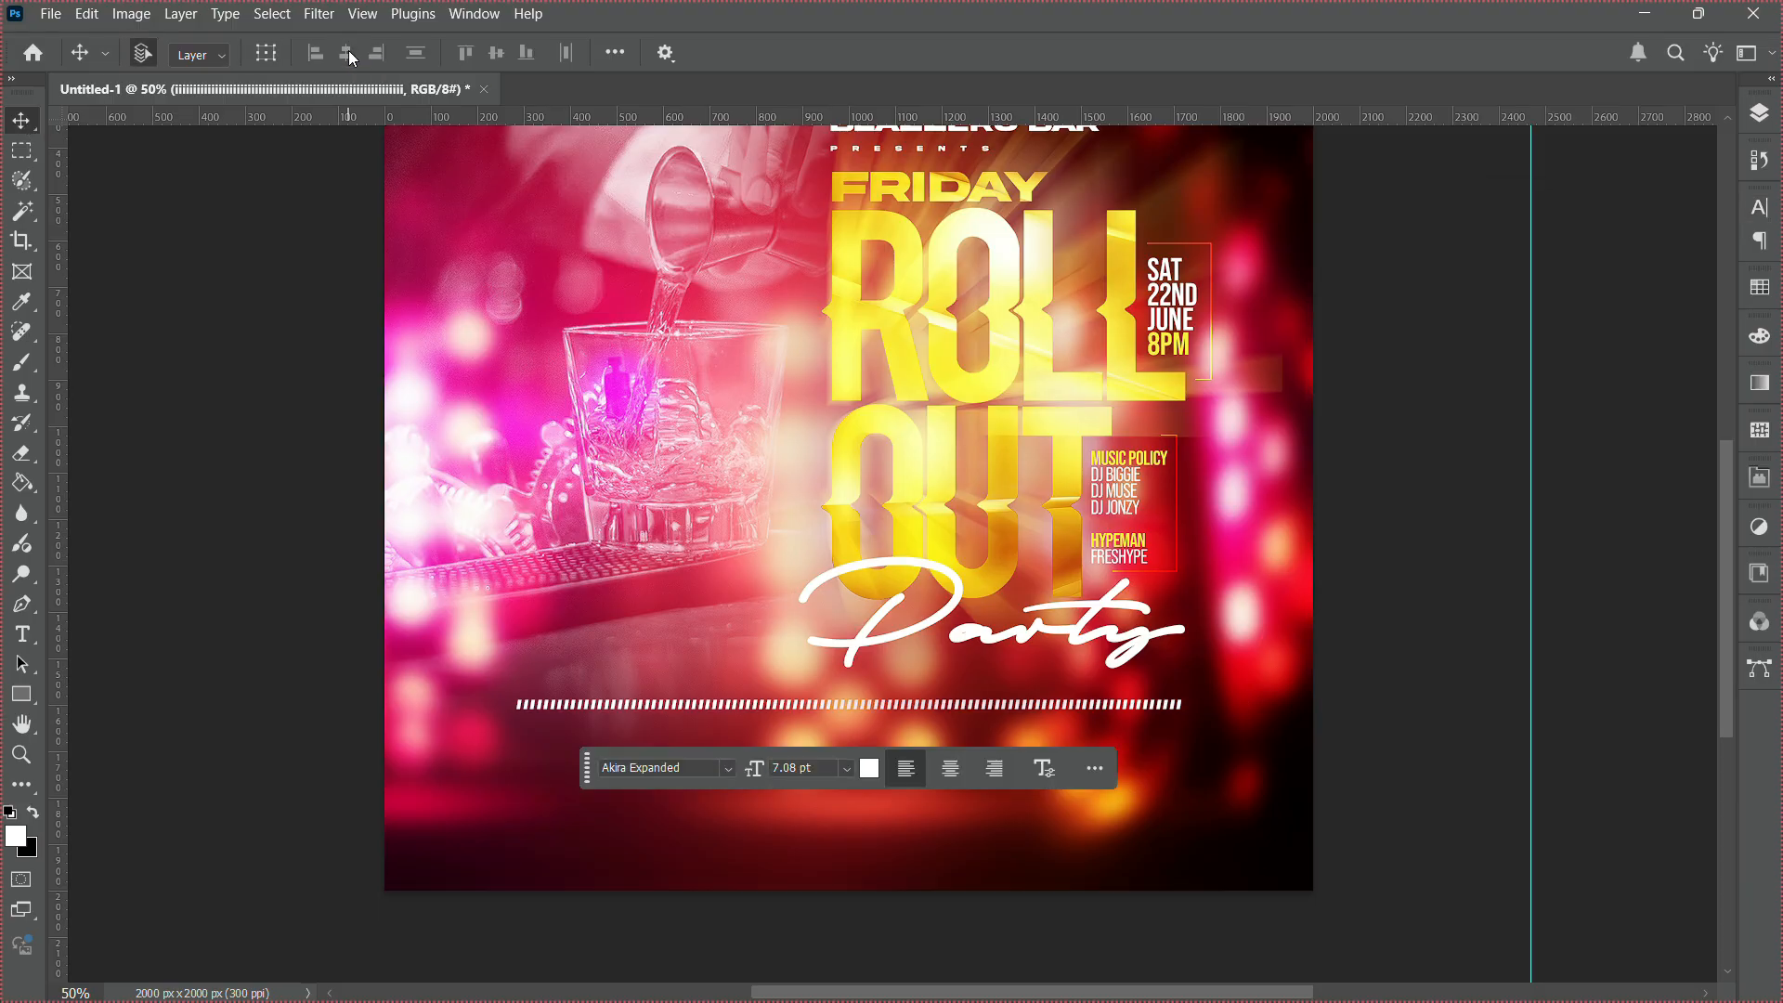
pyautogui.hotkey('ctrl', 't')
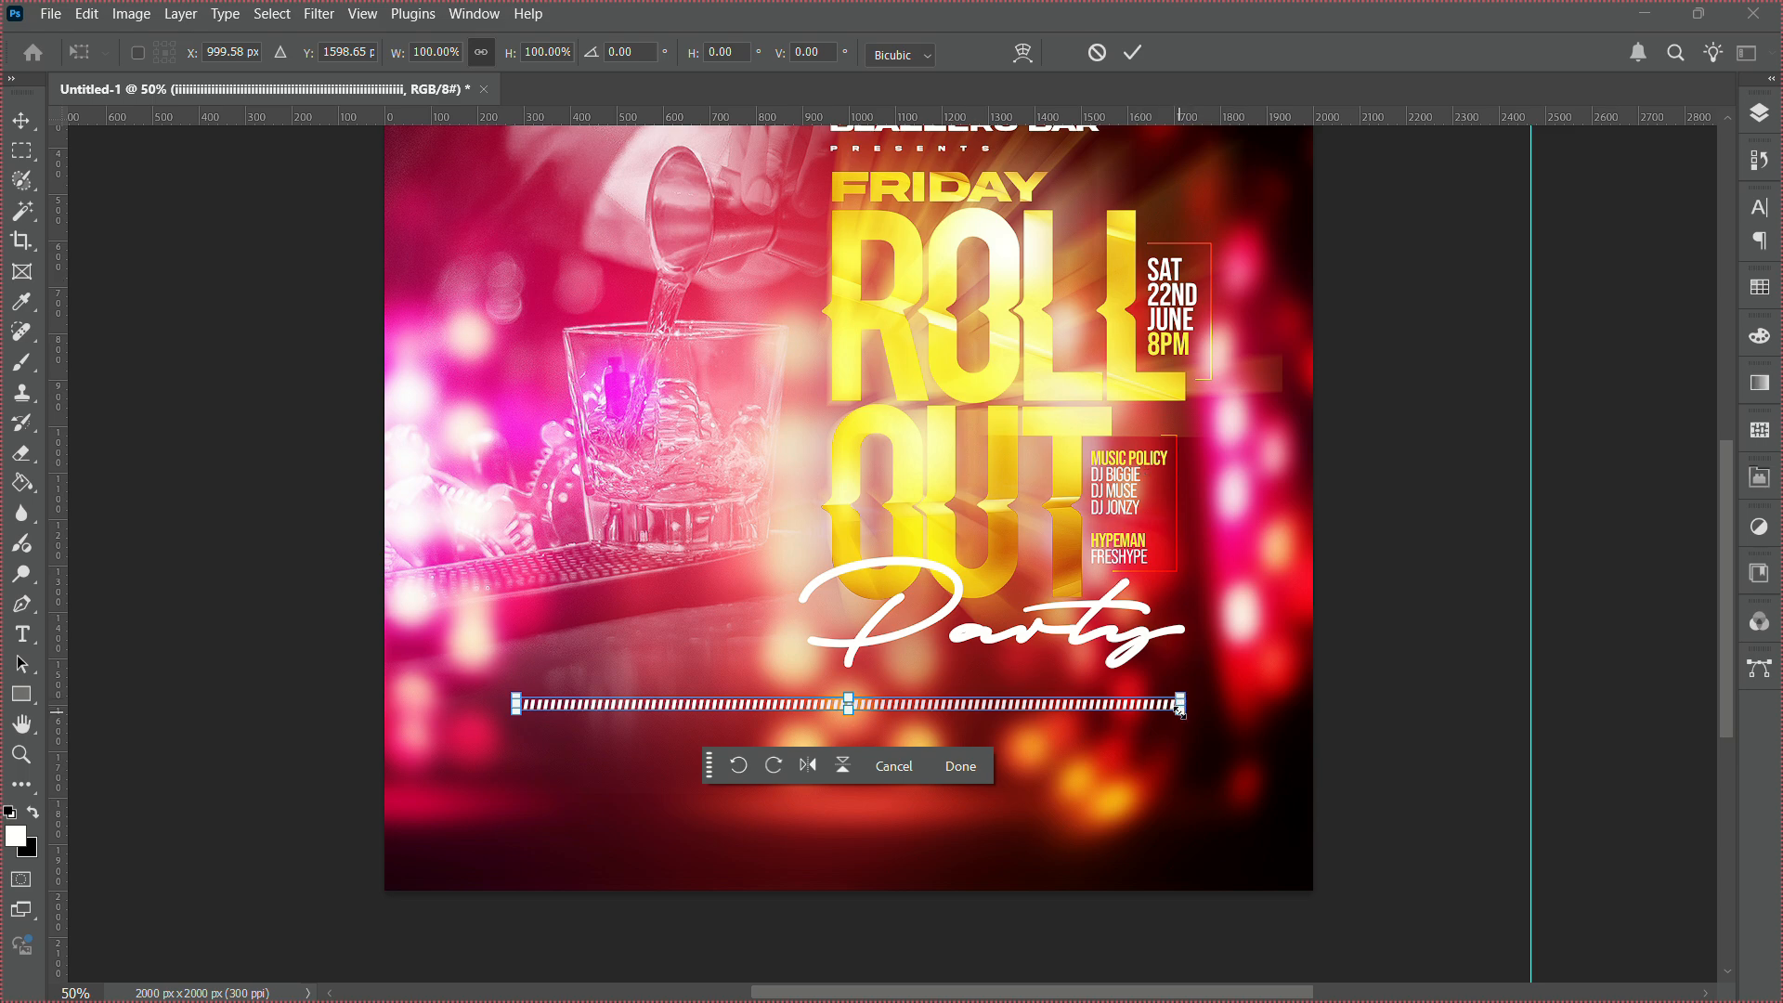
pyautogui.moveTo(1180, 708); pyautogui.dragTo(1135, 715)
pyautogui.press('Return')
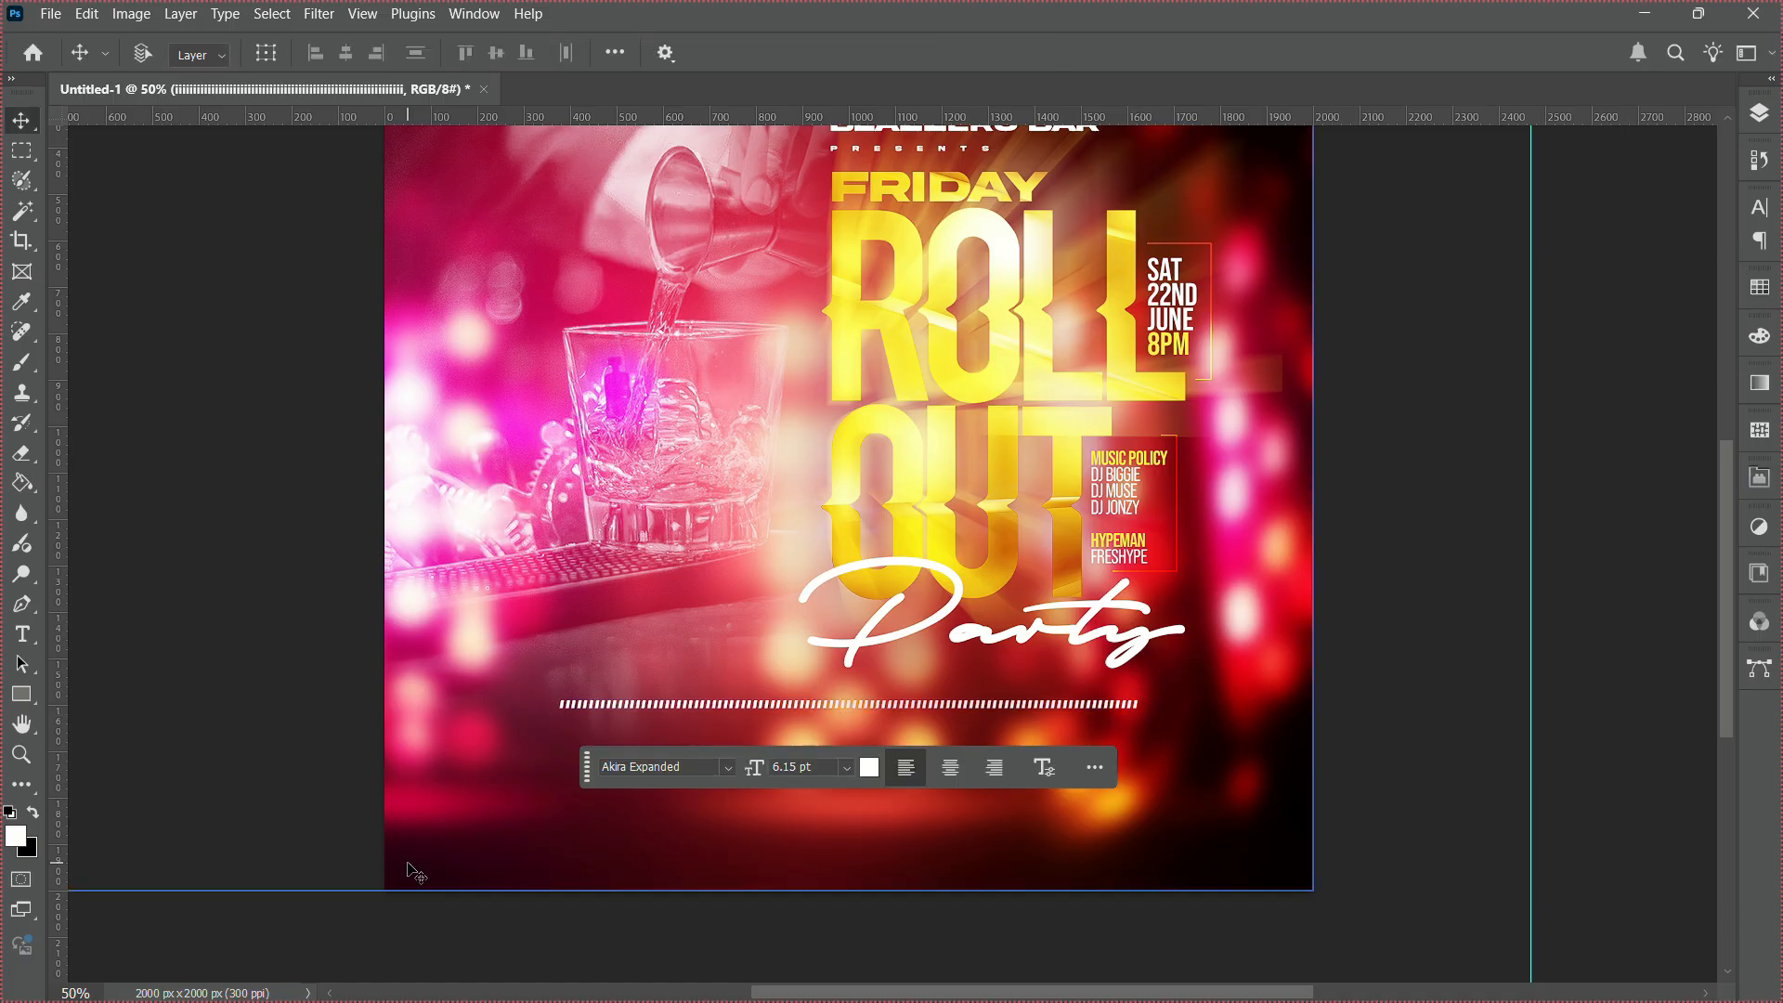
# Add the text line "Blazzers bar and grills" just below the stripe row.
pyautogui.click(22, 754)
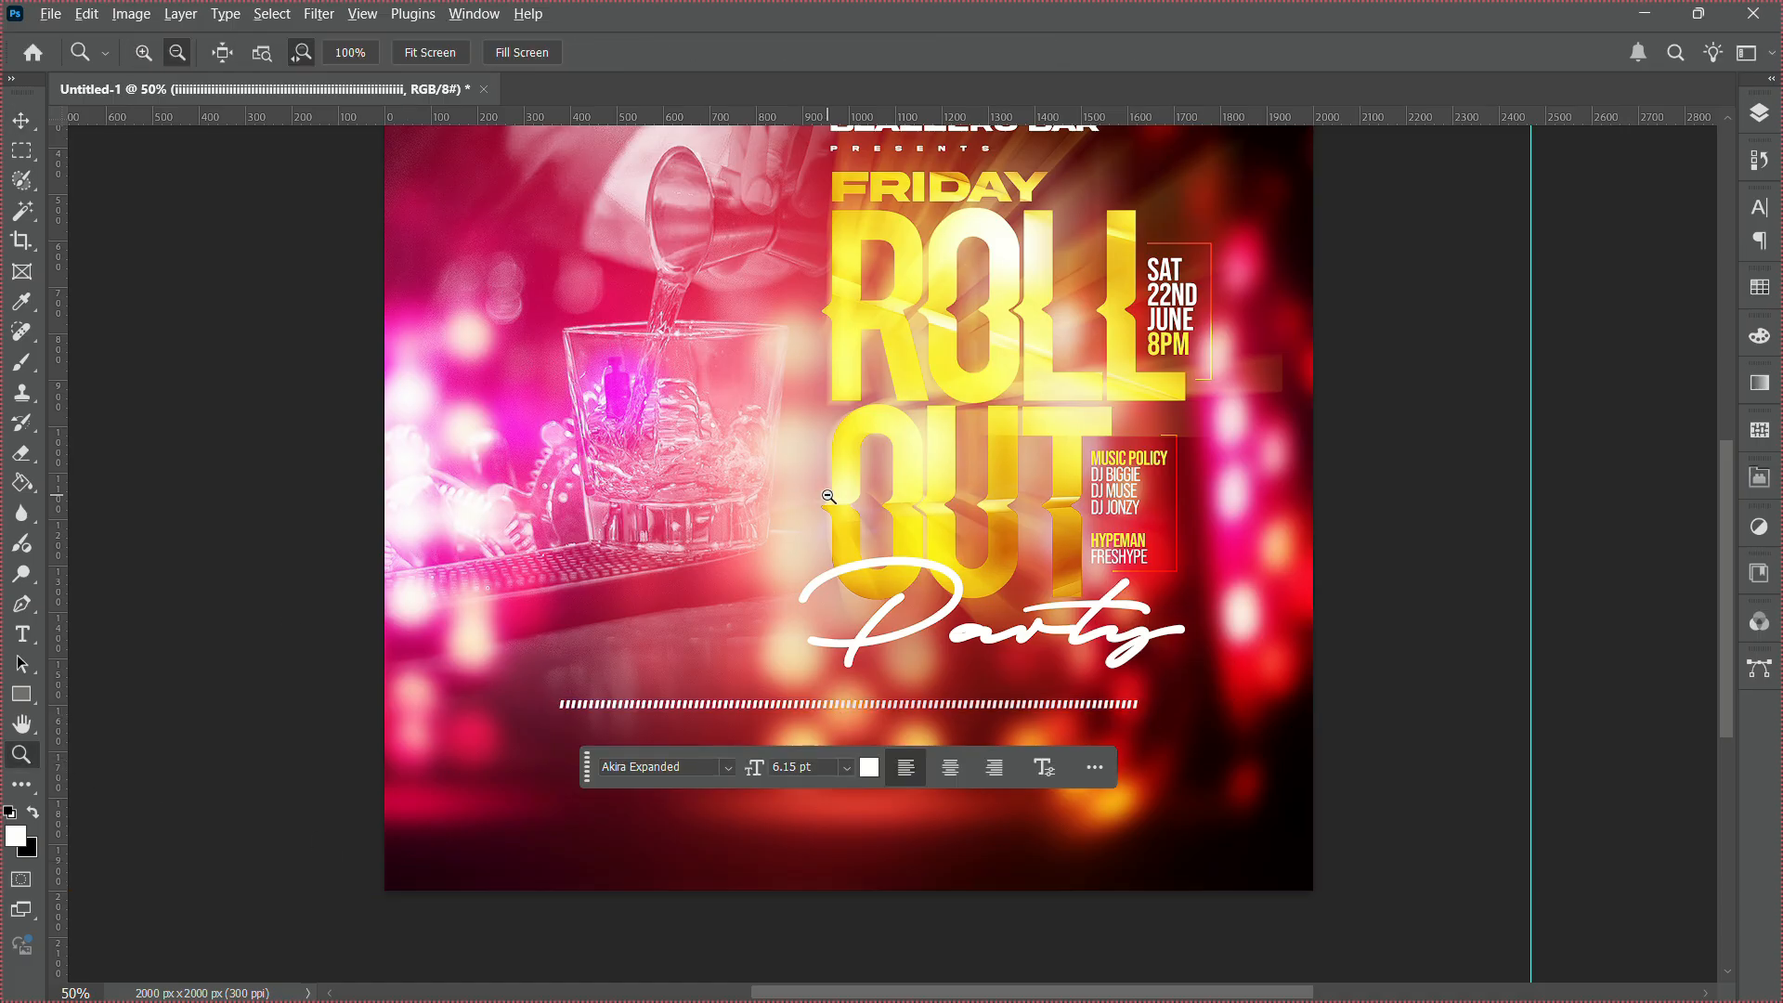
pyautogui.keyDown('alt'); pyautogui.click(829, 497); pyautogui.keyUp('alt')
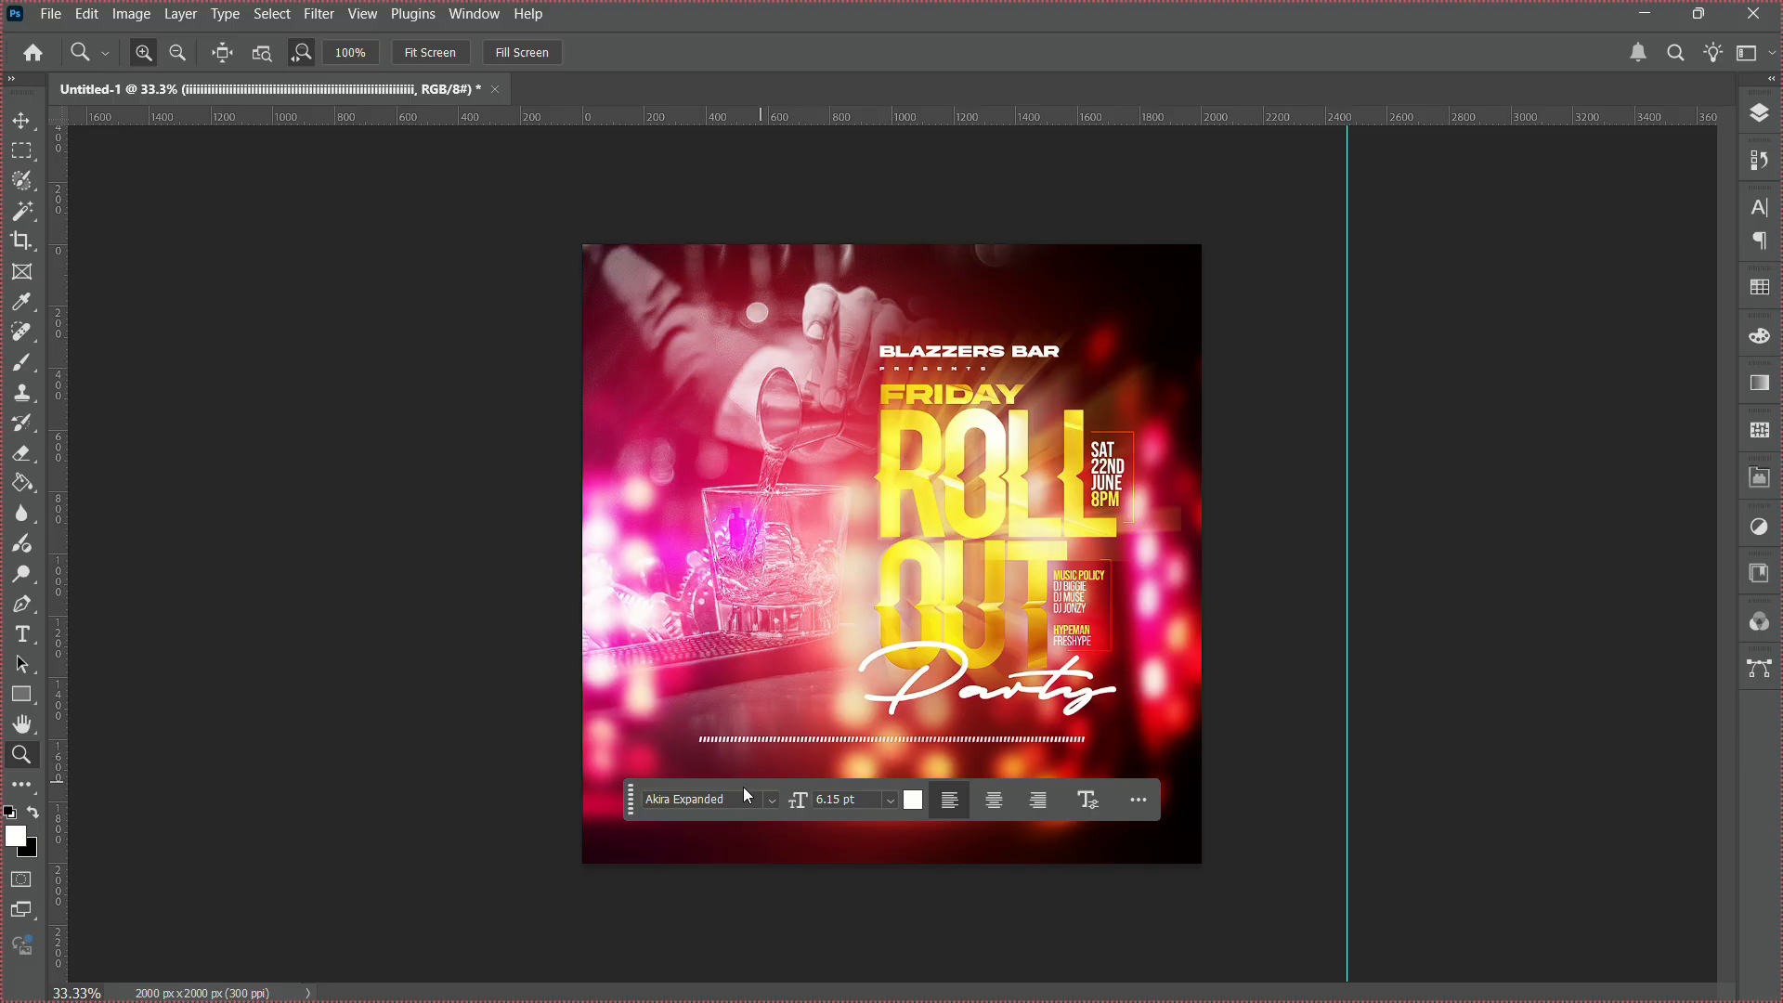
pyautogui.press('v')
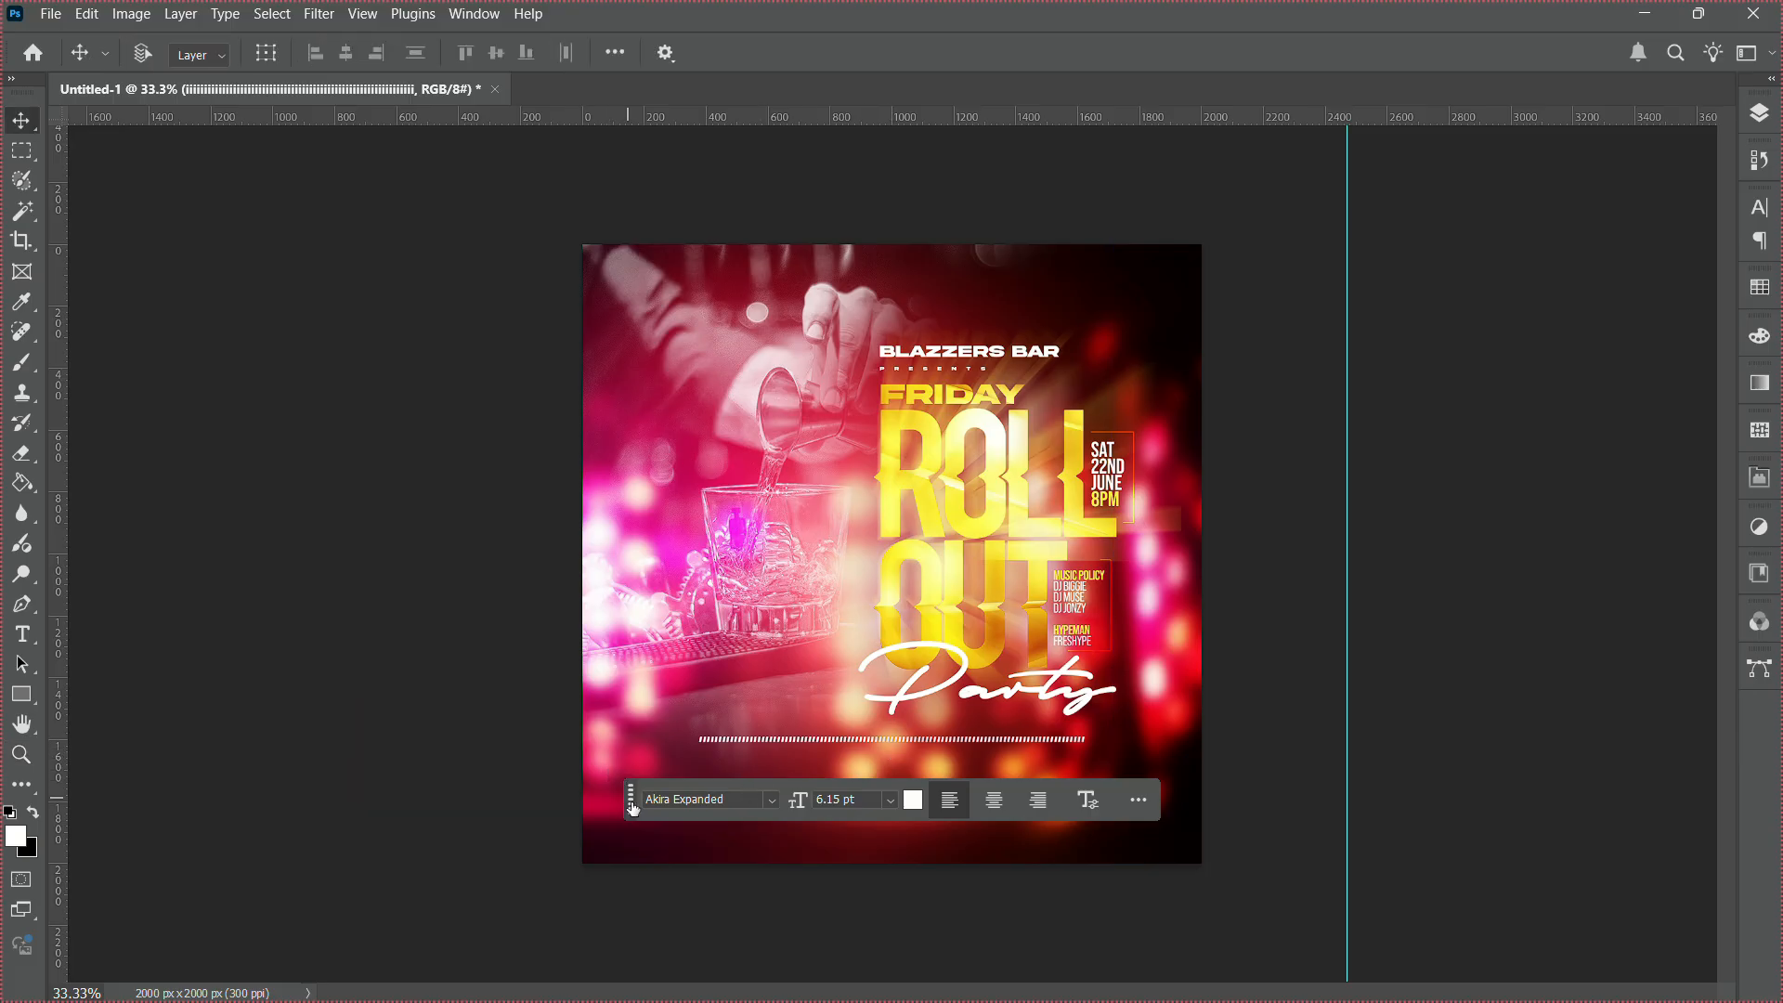
pyautogui.moveTo(633, 808); pyautogui.dragTo(848, 956)
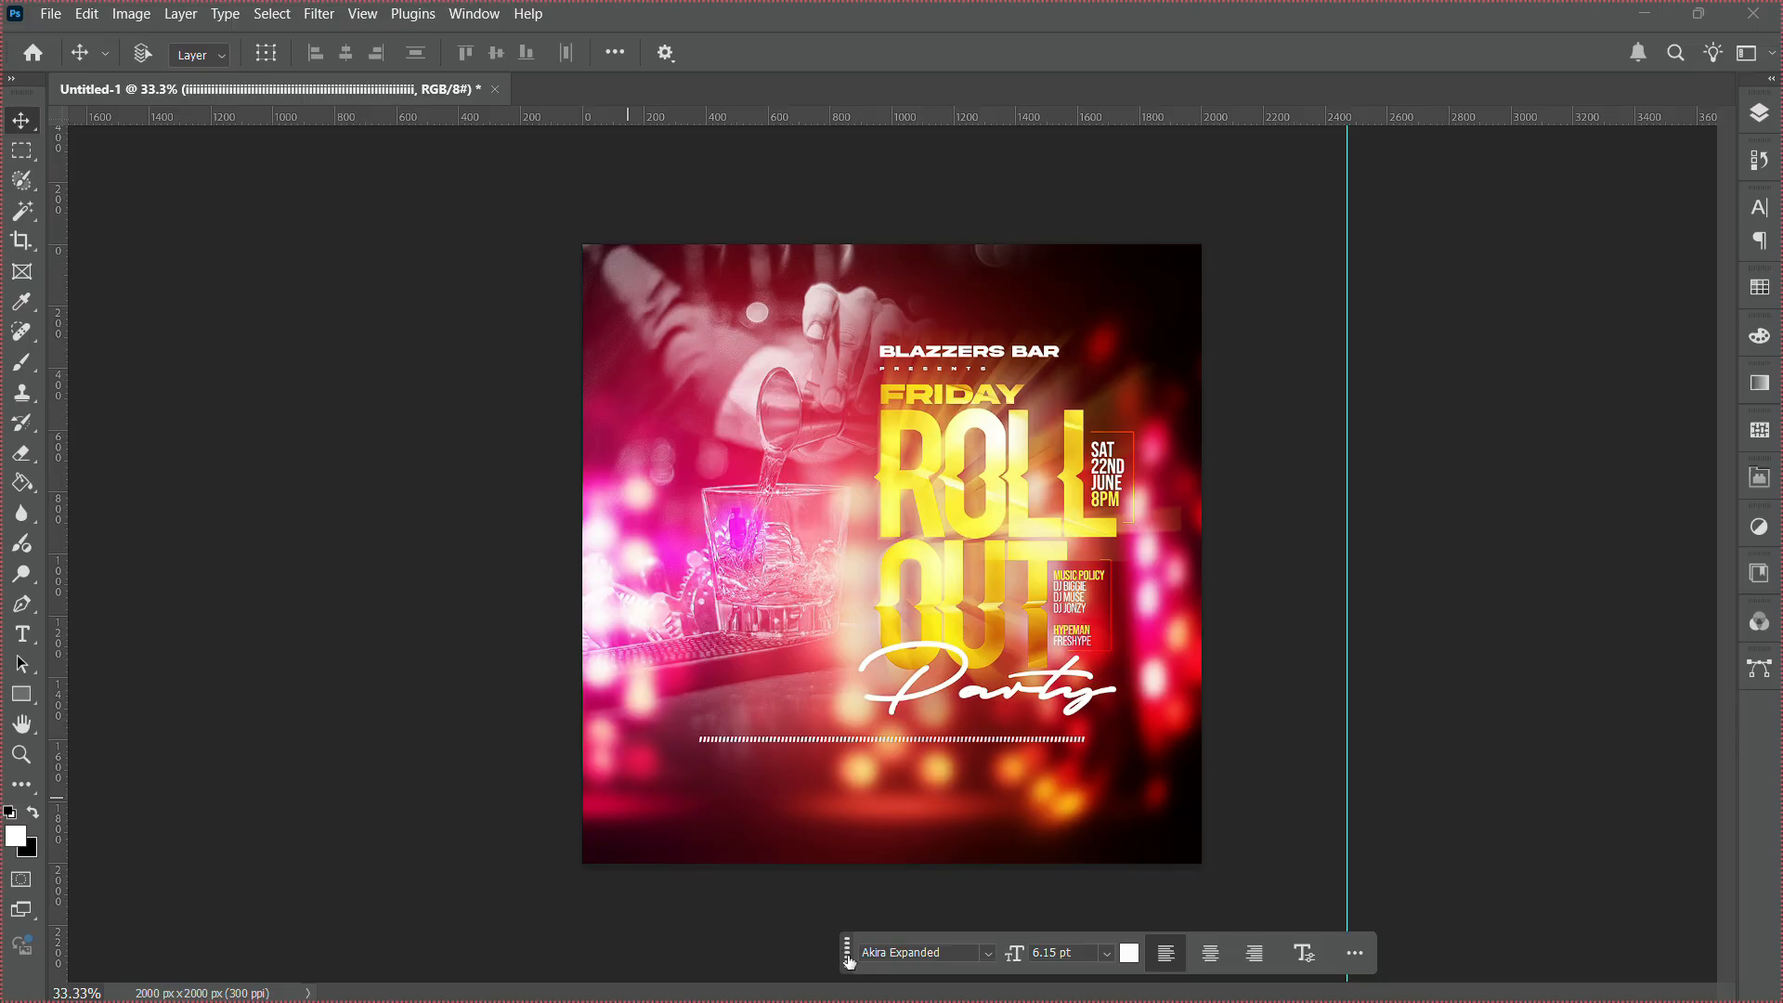
pyautogui.click(21, 754)
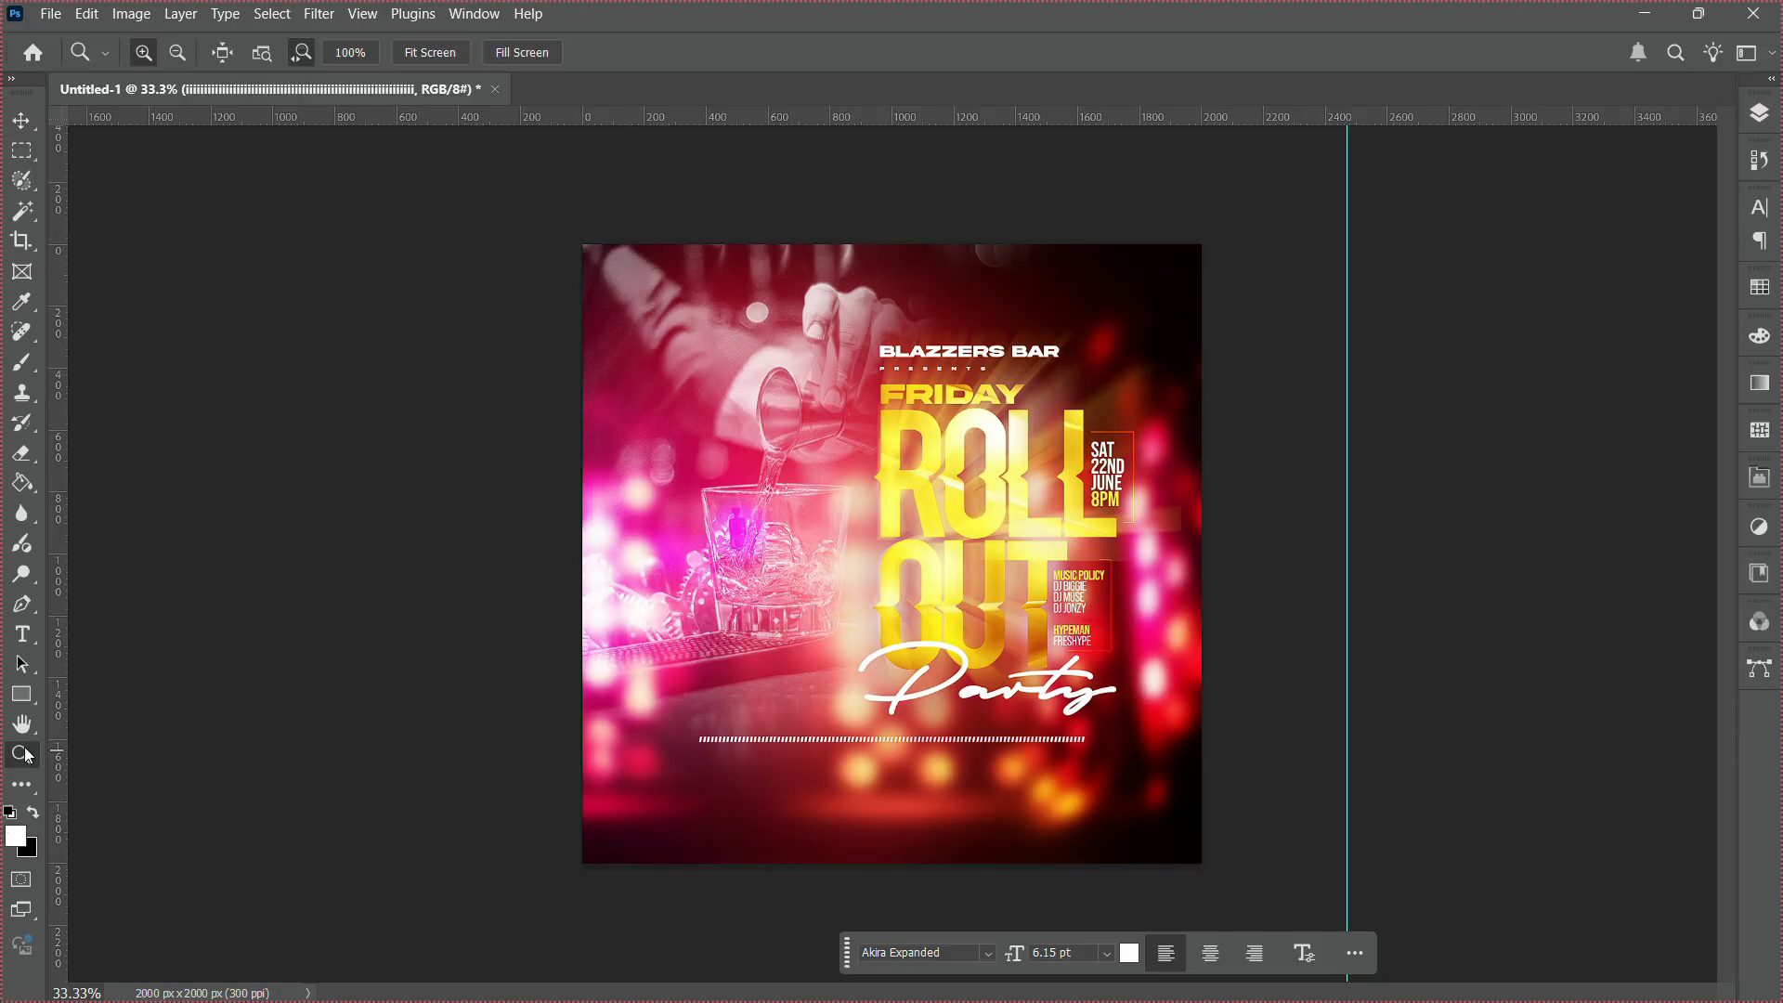
pyautogui.click(795, 767)
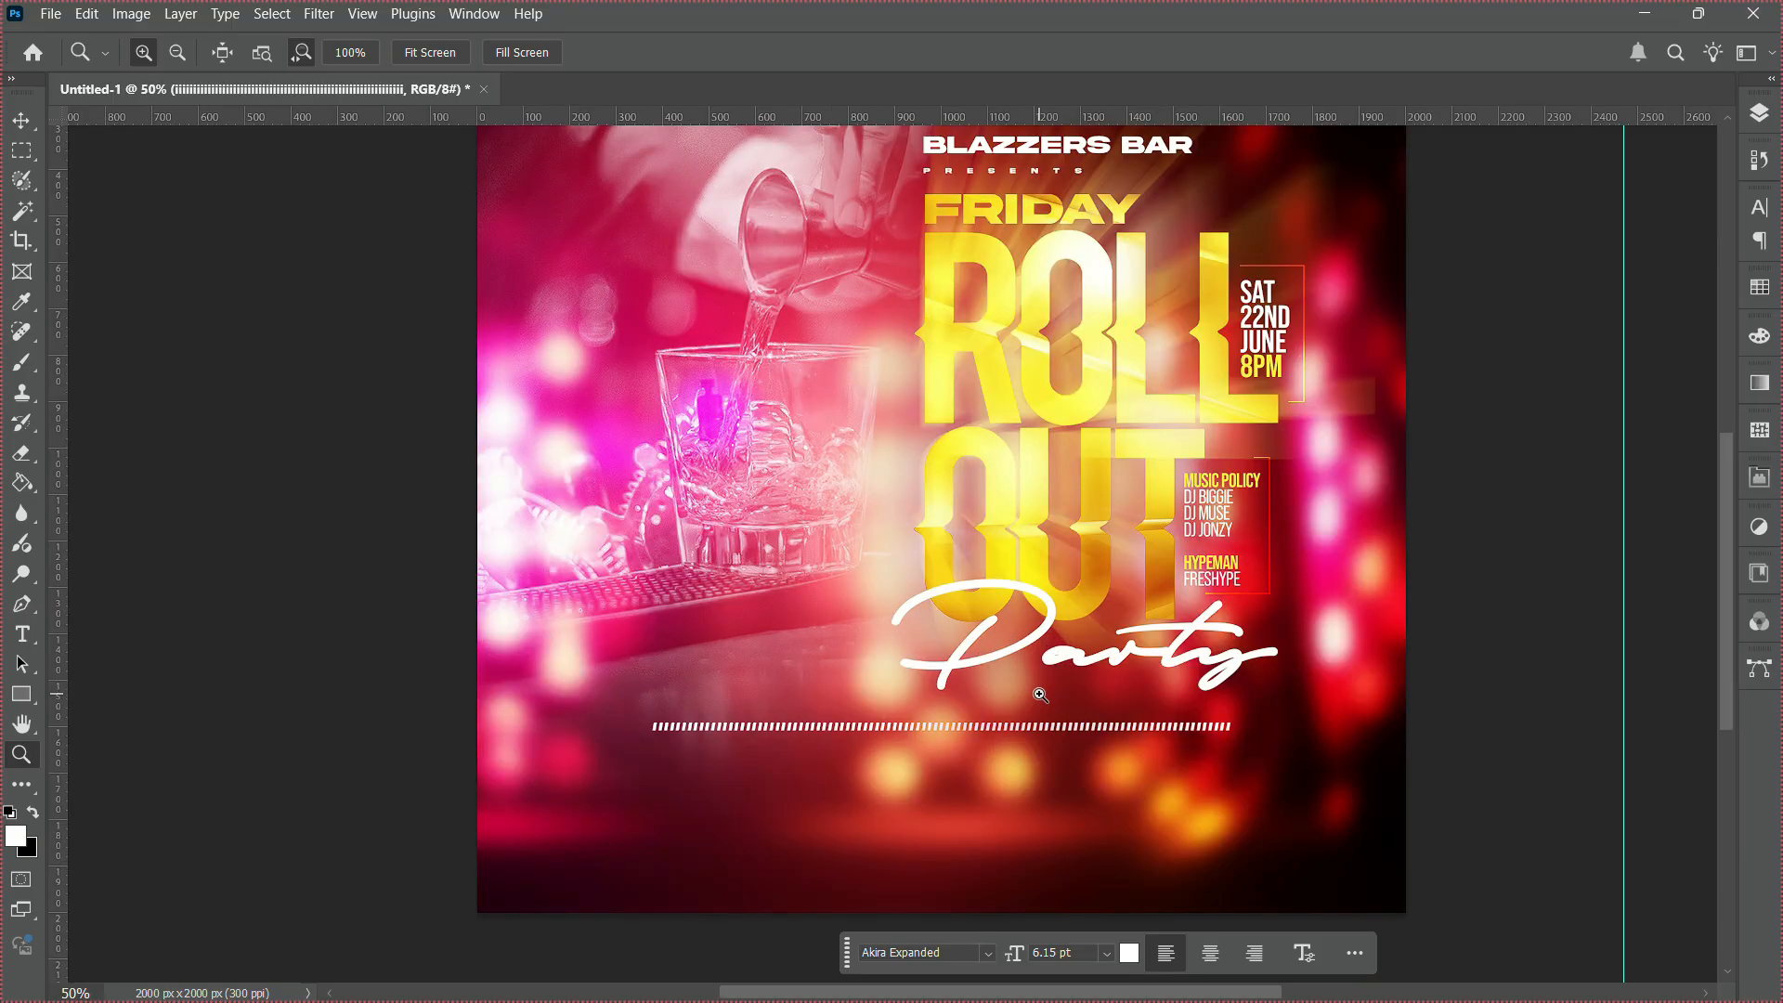
pyautogui.click(1087, 771)
pyautogui.click(1088, 771)
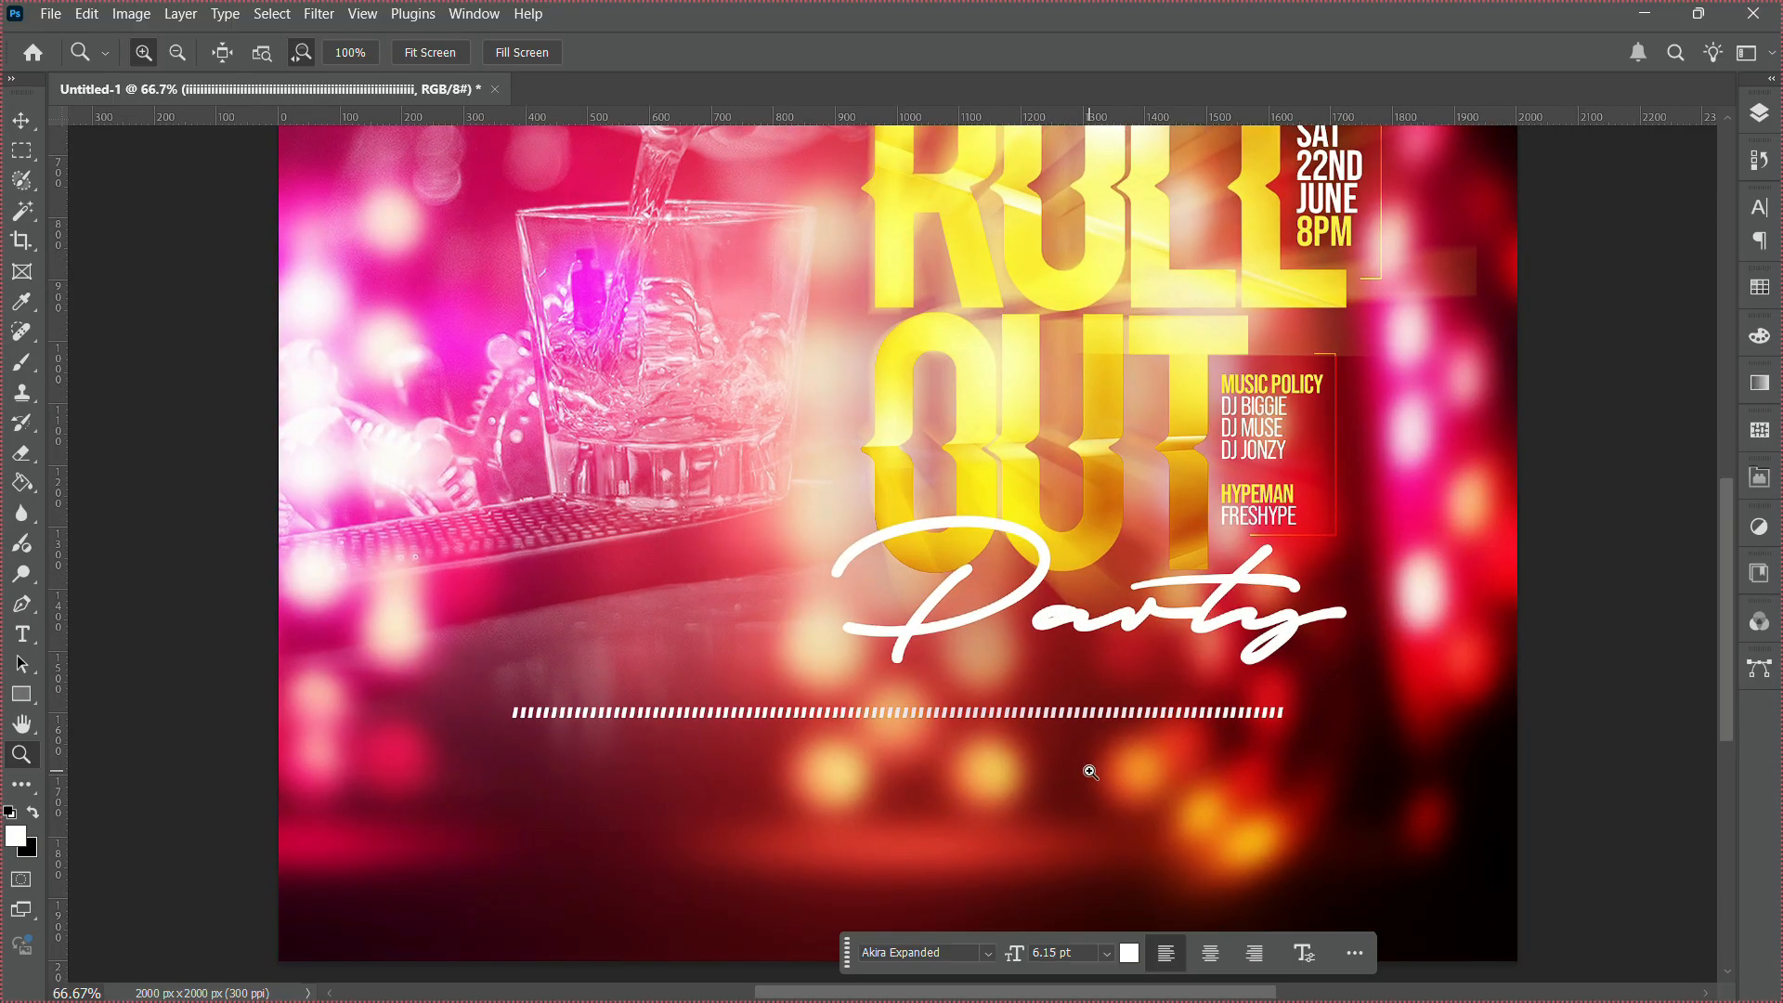
pyautogui.press('t')
pyautogui.click(678, 783)
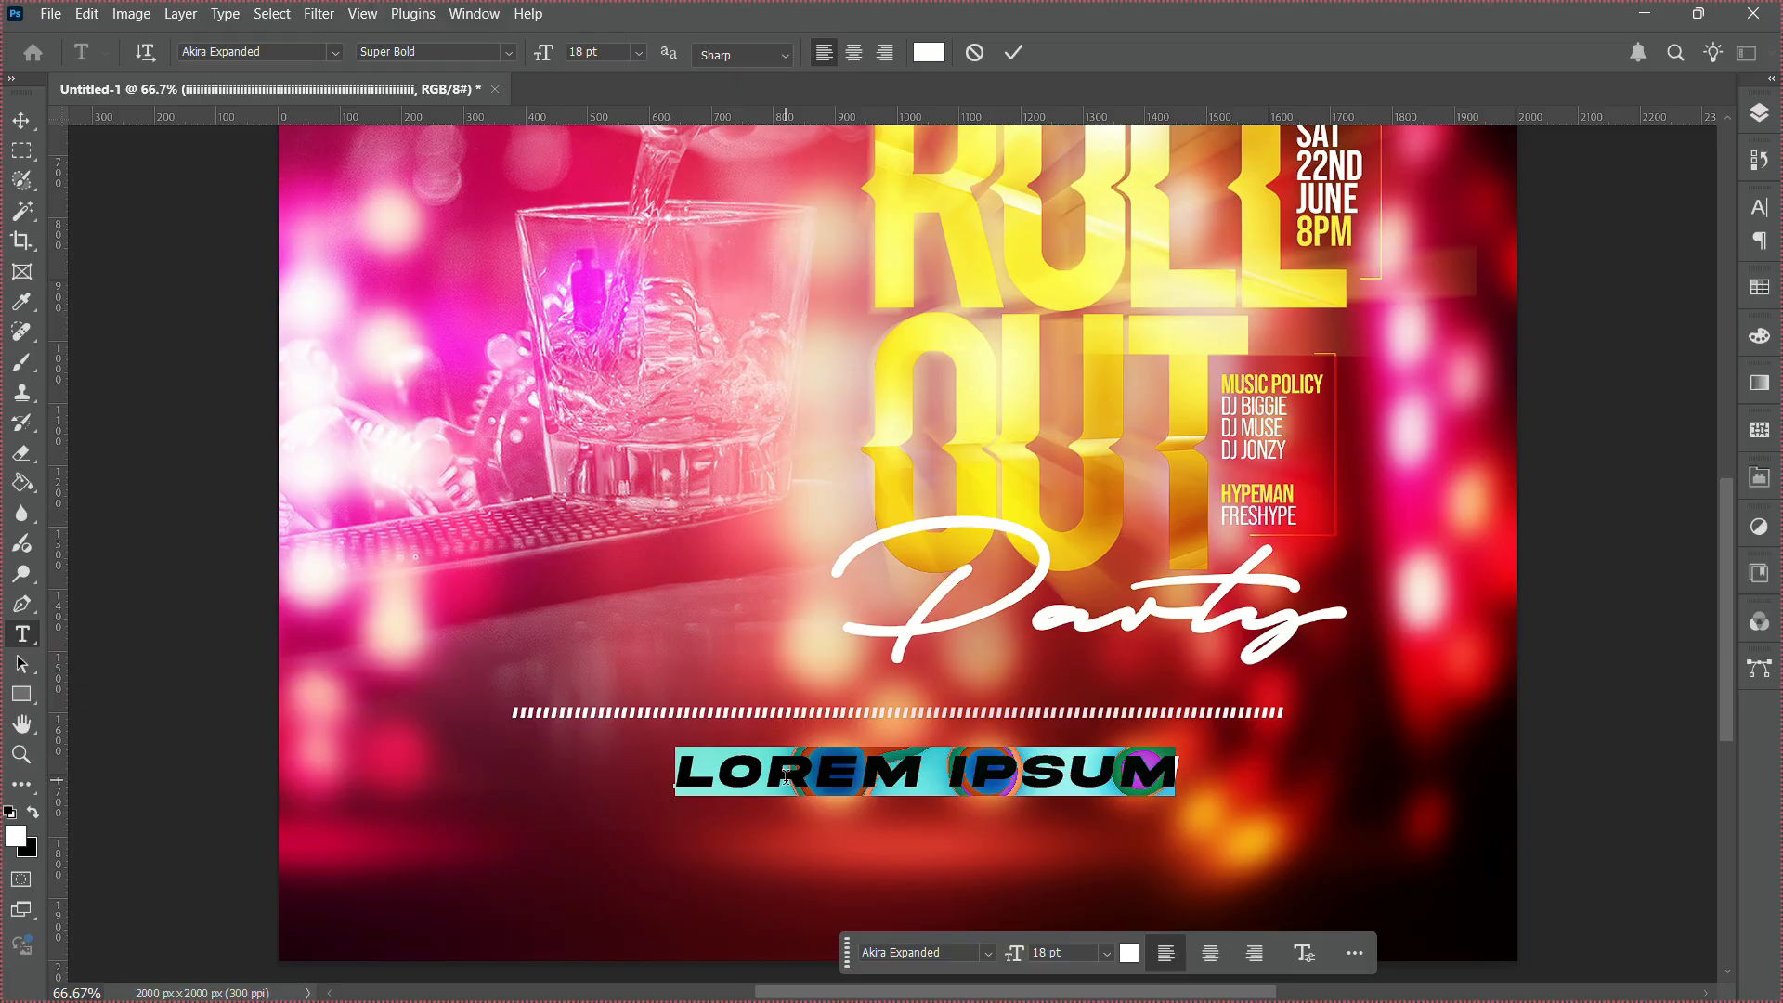
pyautogui.write('BLAZZERS  BAR AND G')
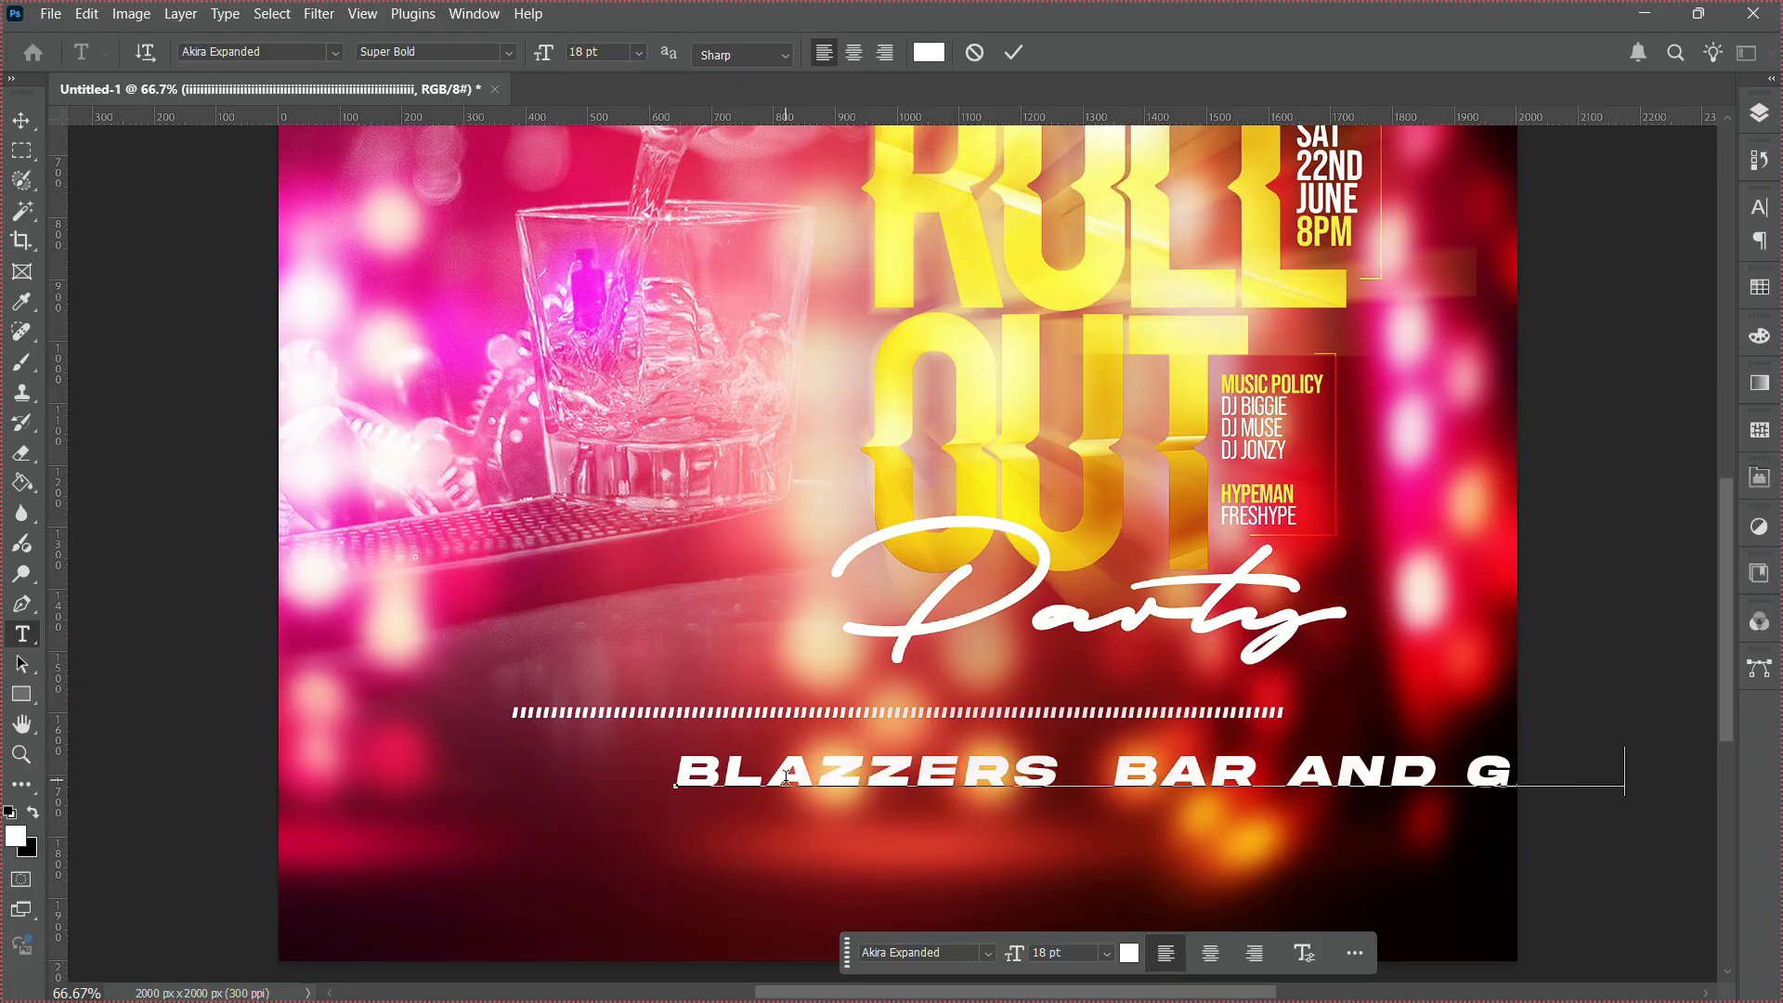
pyautogui.write('rills')
# Remove faux italic from the venue name line and set its tracking to -25.
pyautogui.hotkey('ctrl', 'a')
pyautogui.click(1759, 207)
pyautogui.click(1542, 371)
pyautogui.click(1690, 444)
# Center the venue name horizontally on the canvas, scale it down to about 16.71 pt and nudge it slightly lower.
pyautogui.click(20, 120)
pyautogui.hotkey('ctrl', 'a')
pyautogui.click(347, 53)
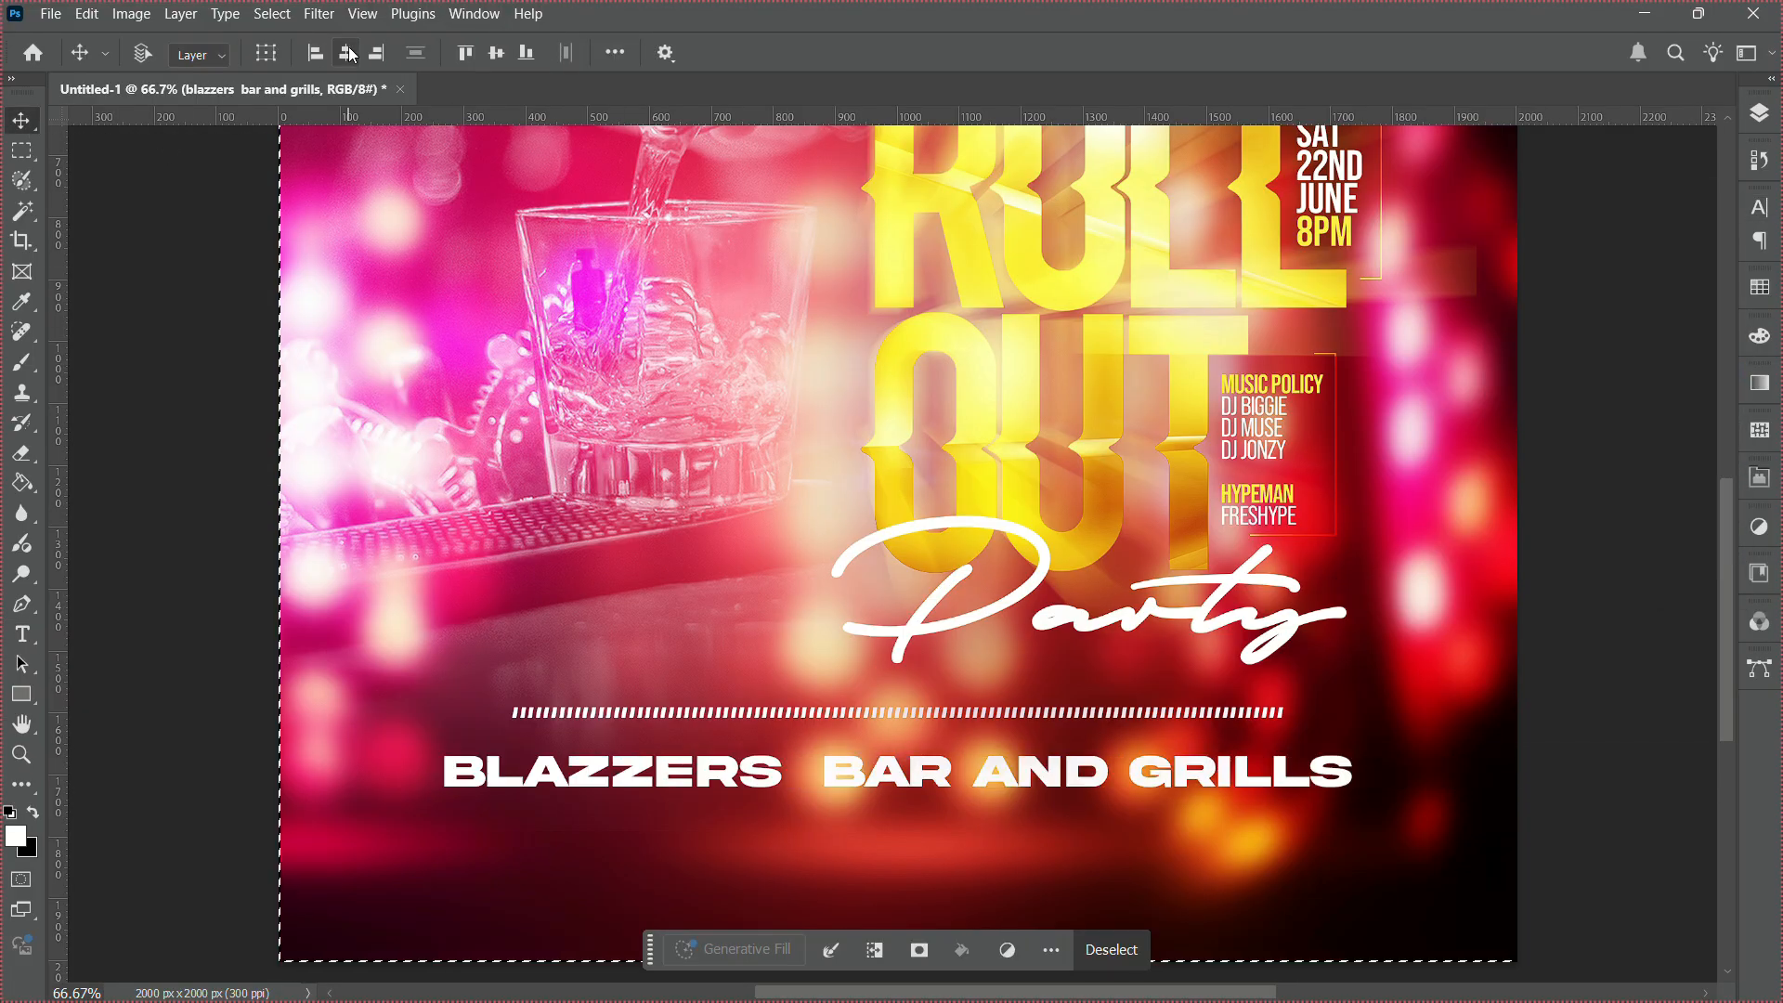
pyautogui.hotkey('ctrl', 'd')
pyautogui.hotkey('ctrl', 't')
pyautogui.moveTo(1362, 799); pyautogui.dragTo(1321, 798)
pyautogui.press('Return')
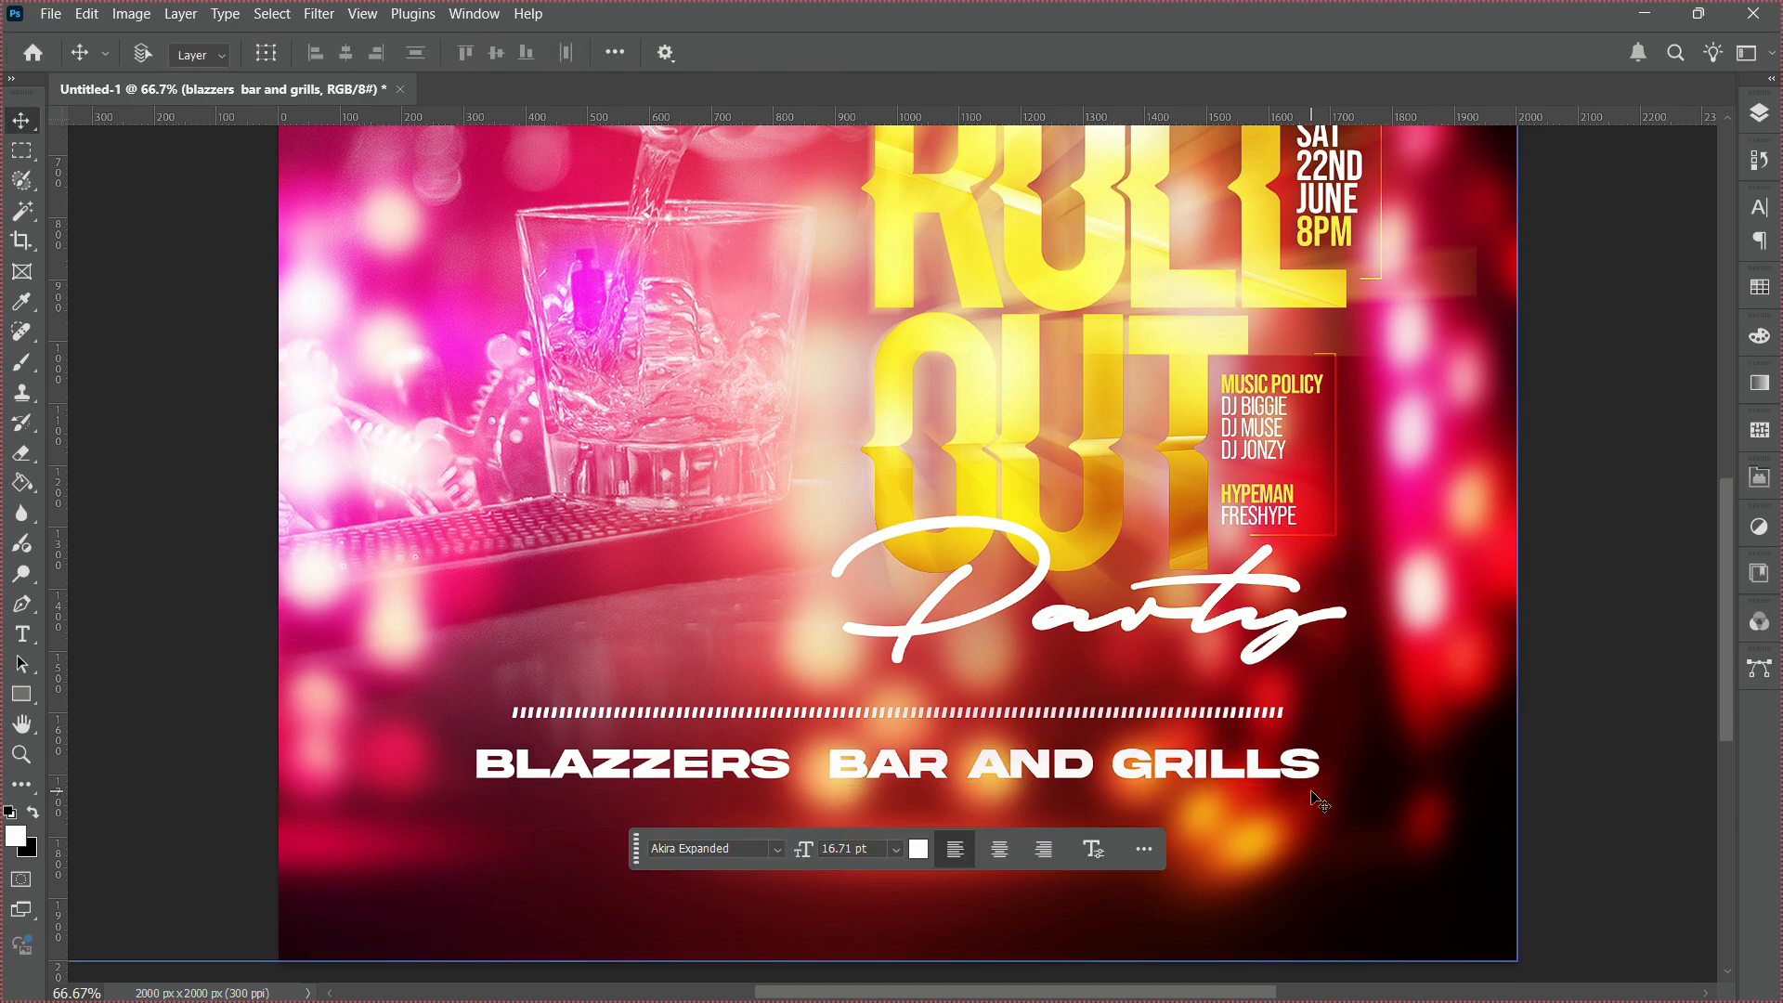
pyautogui.press('Down')
pyautogui.press('Down')
pyautogui.press('Down')
pyautogui.press('Down')
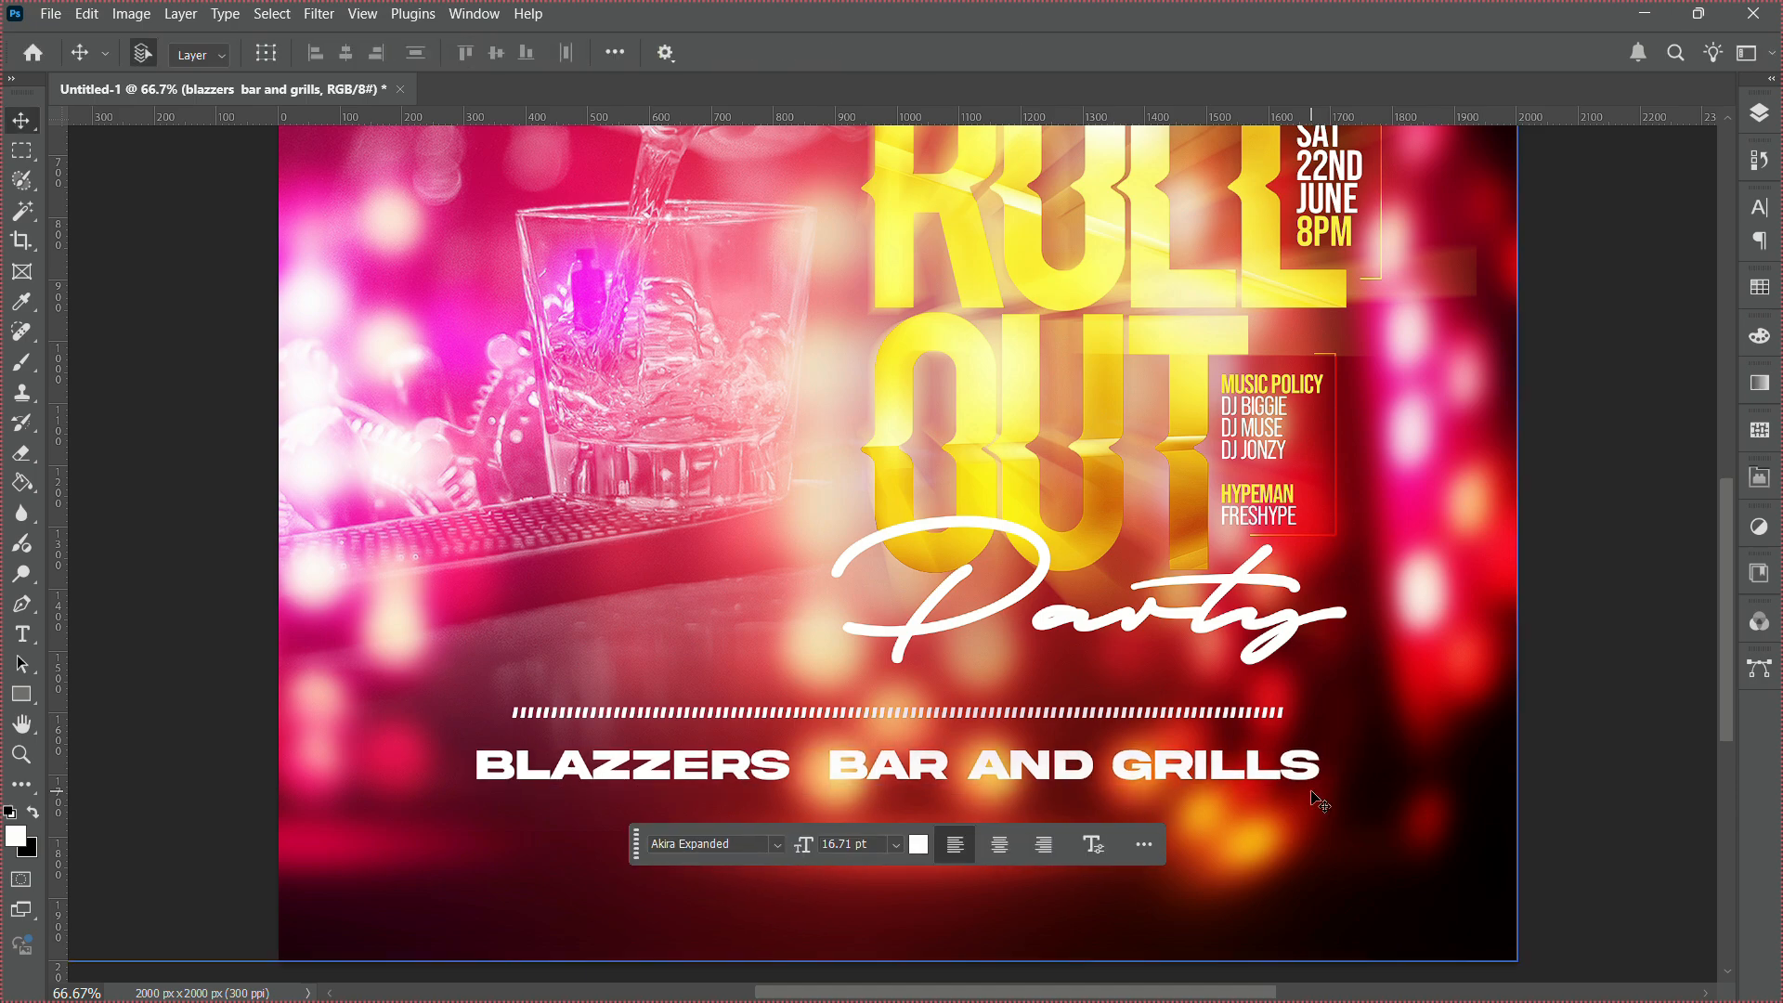
# Duplicate the venue name line directly below itself and replace the copy's text with the venue's address on two lines.
pyautogui.hotkey('ctrl', 'j')
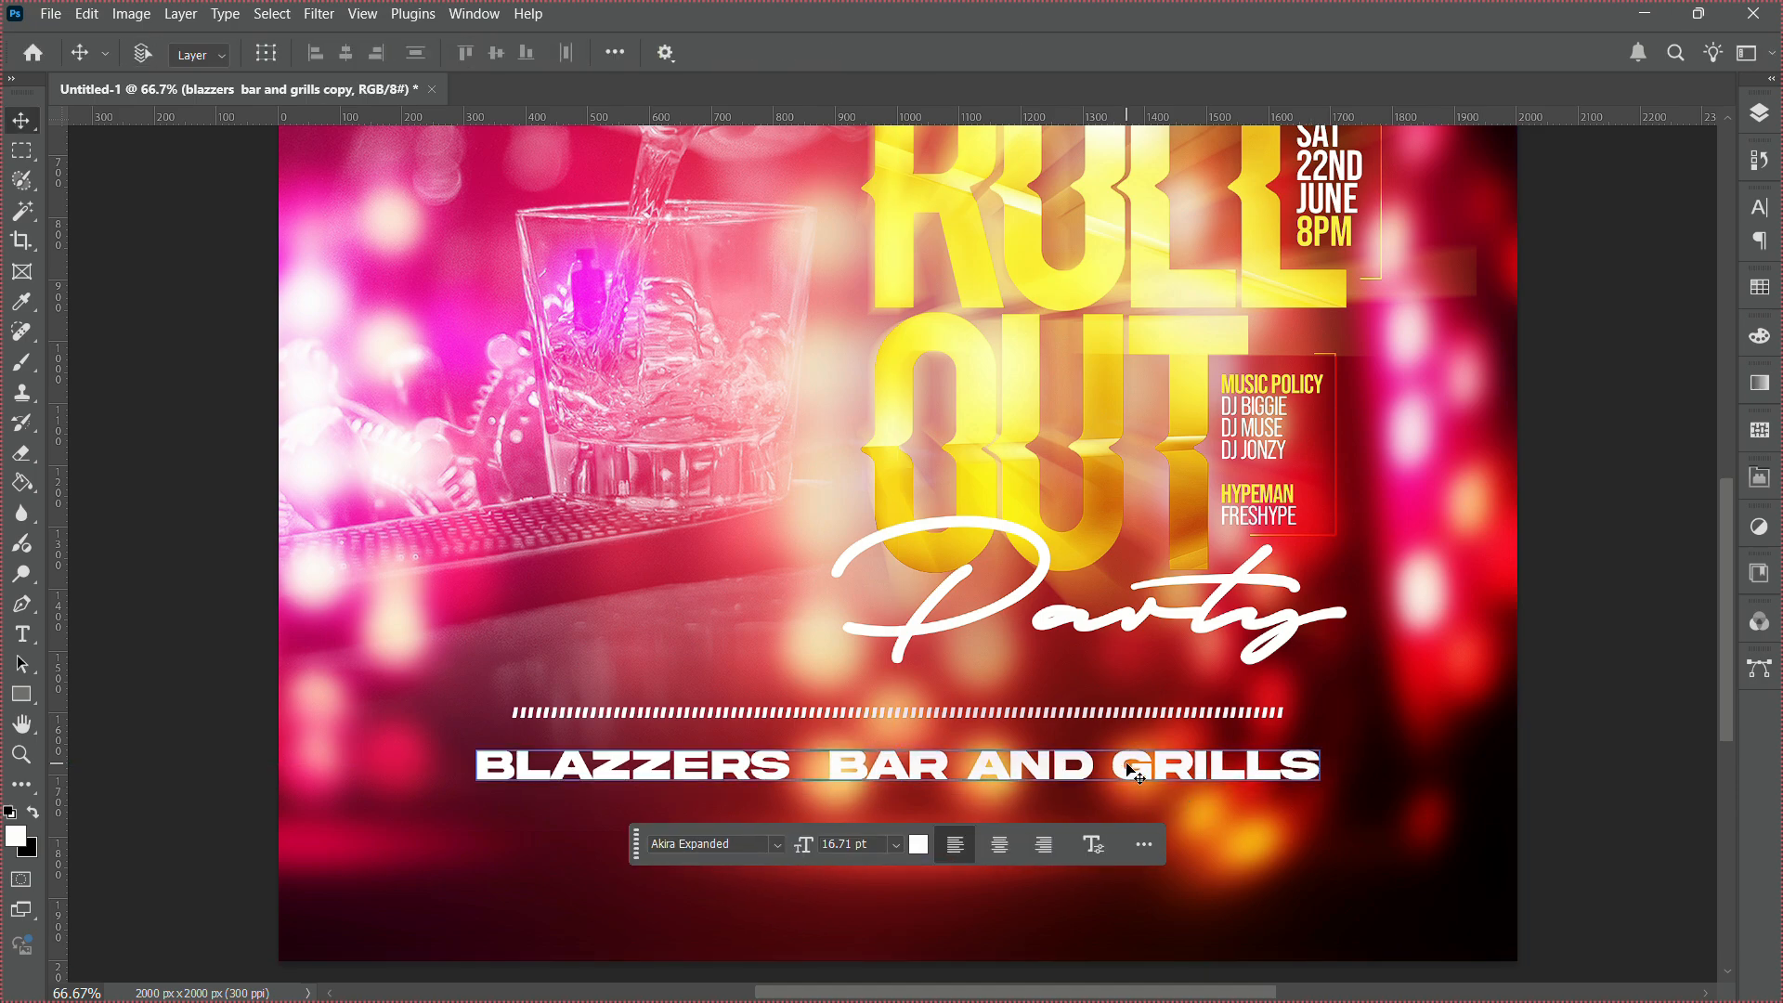
pyautogui.moveTo(1137, 773); pyautogui.dragTo(1137, 823)
pyautogui.doubleClick(1135, 823)
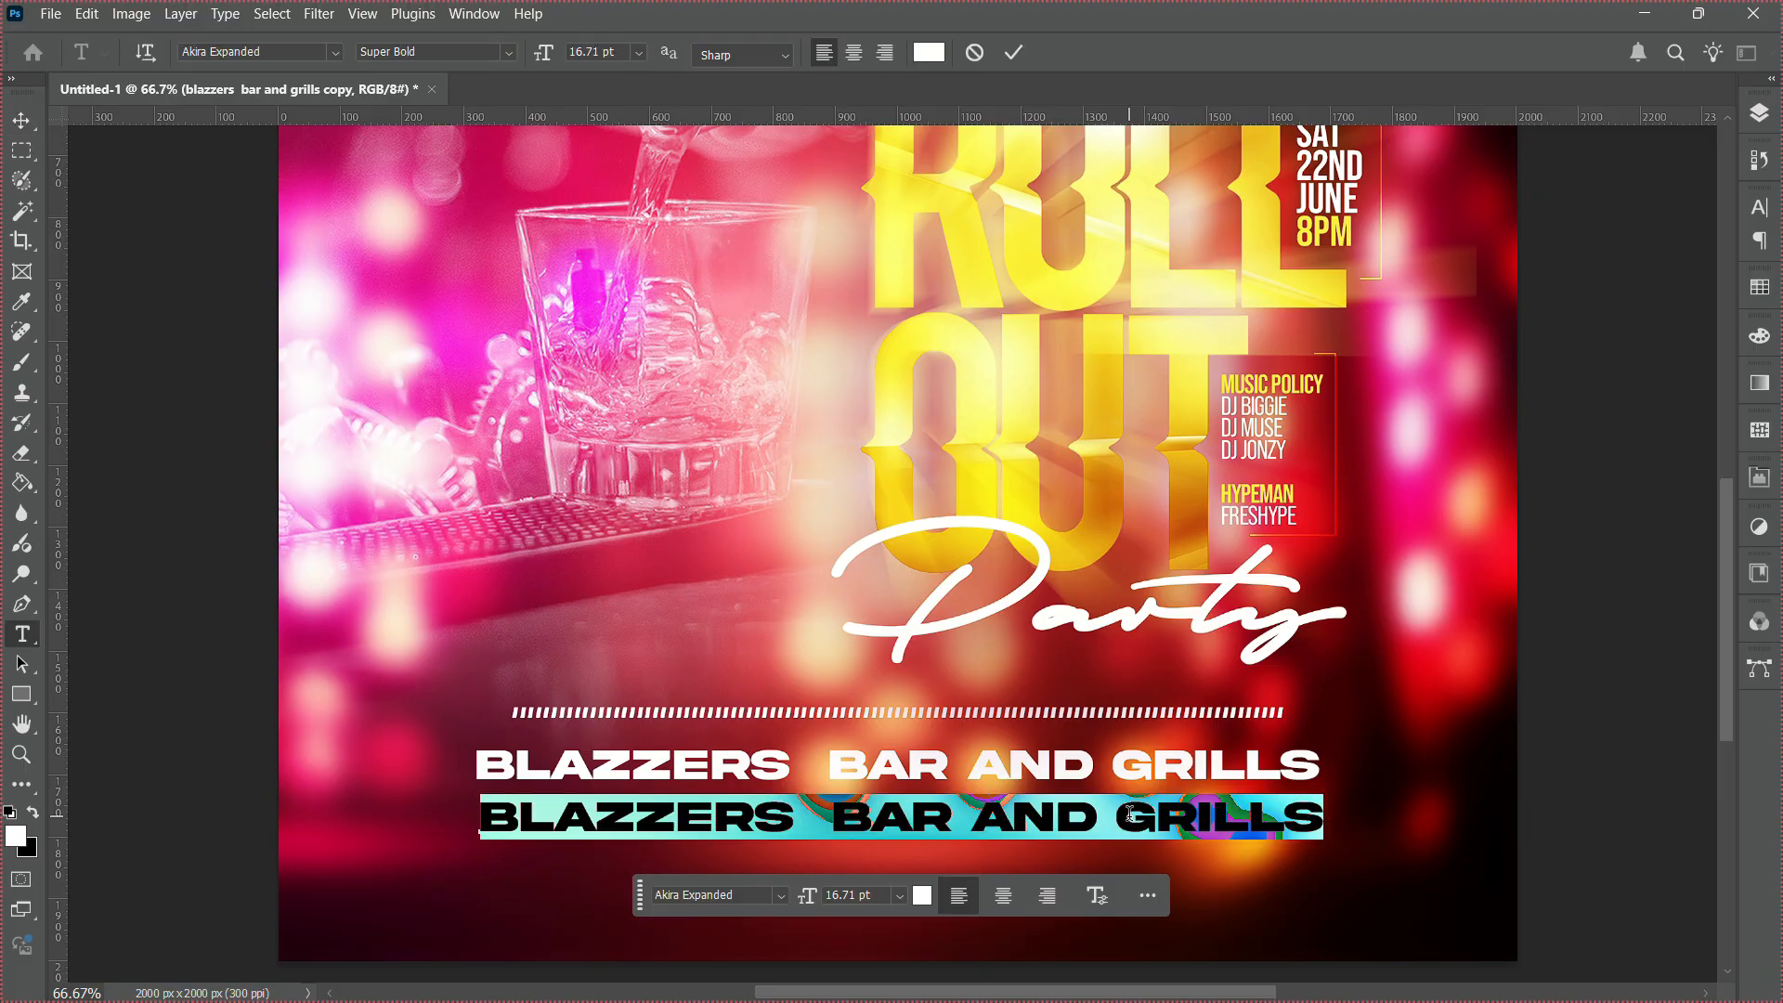
pyautogui.write('BLAZZERS AVENU')
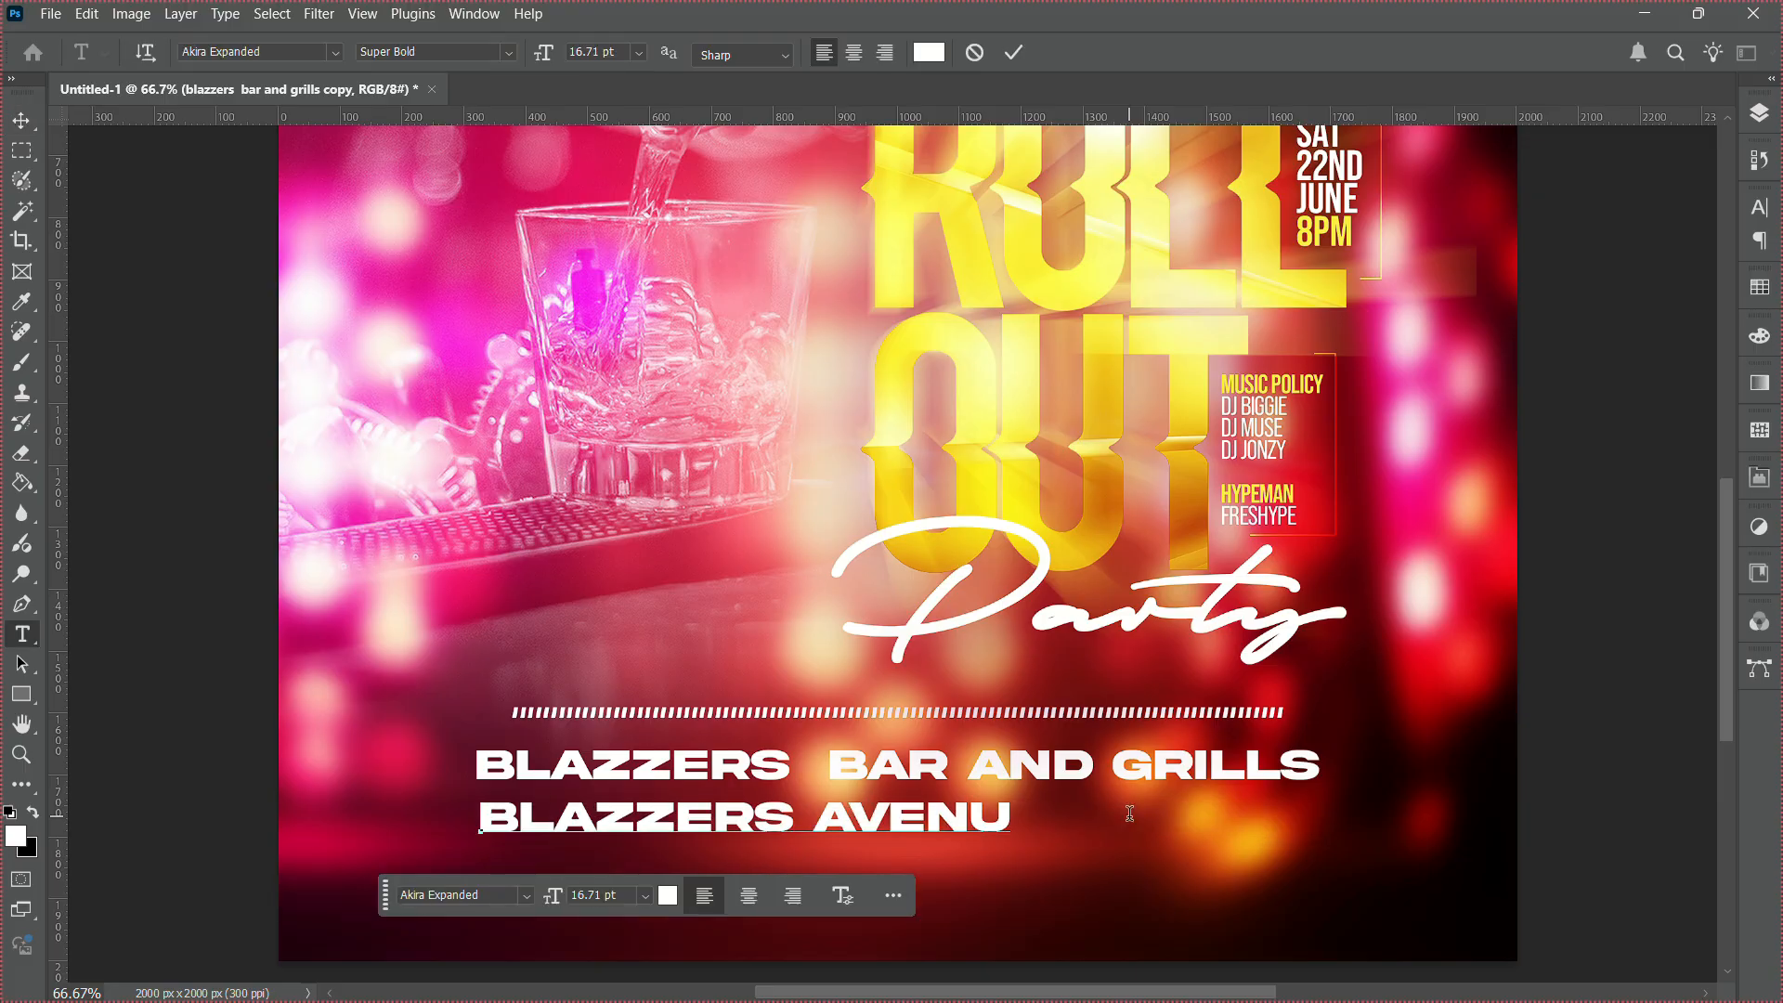
pyautogui.write('E OFF CONCORDE')
pyautogui.press('Return')
pyautogui.write('JUNCTION, NEW OWERRI')
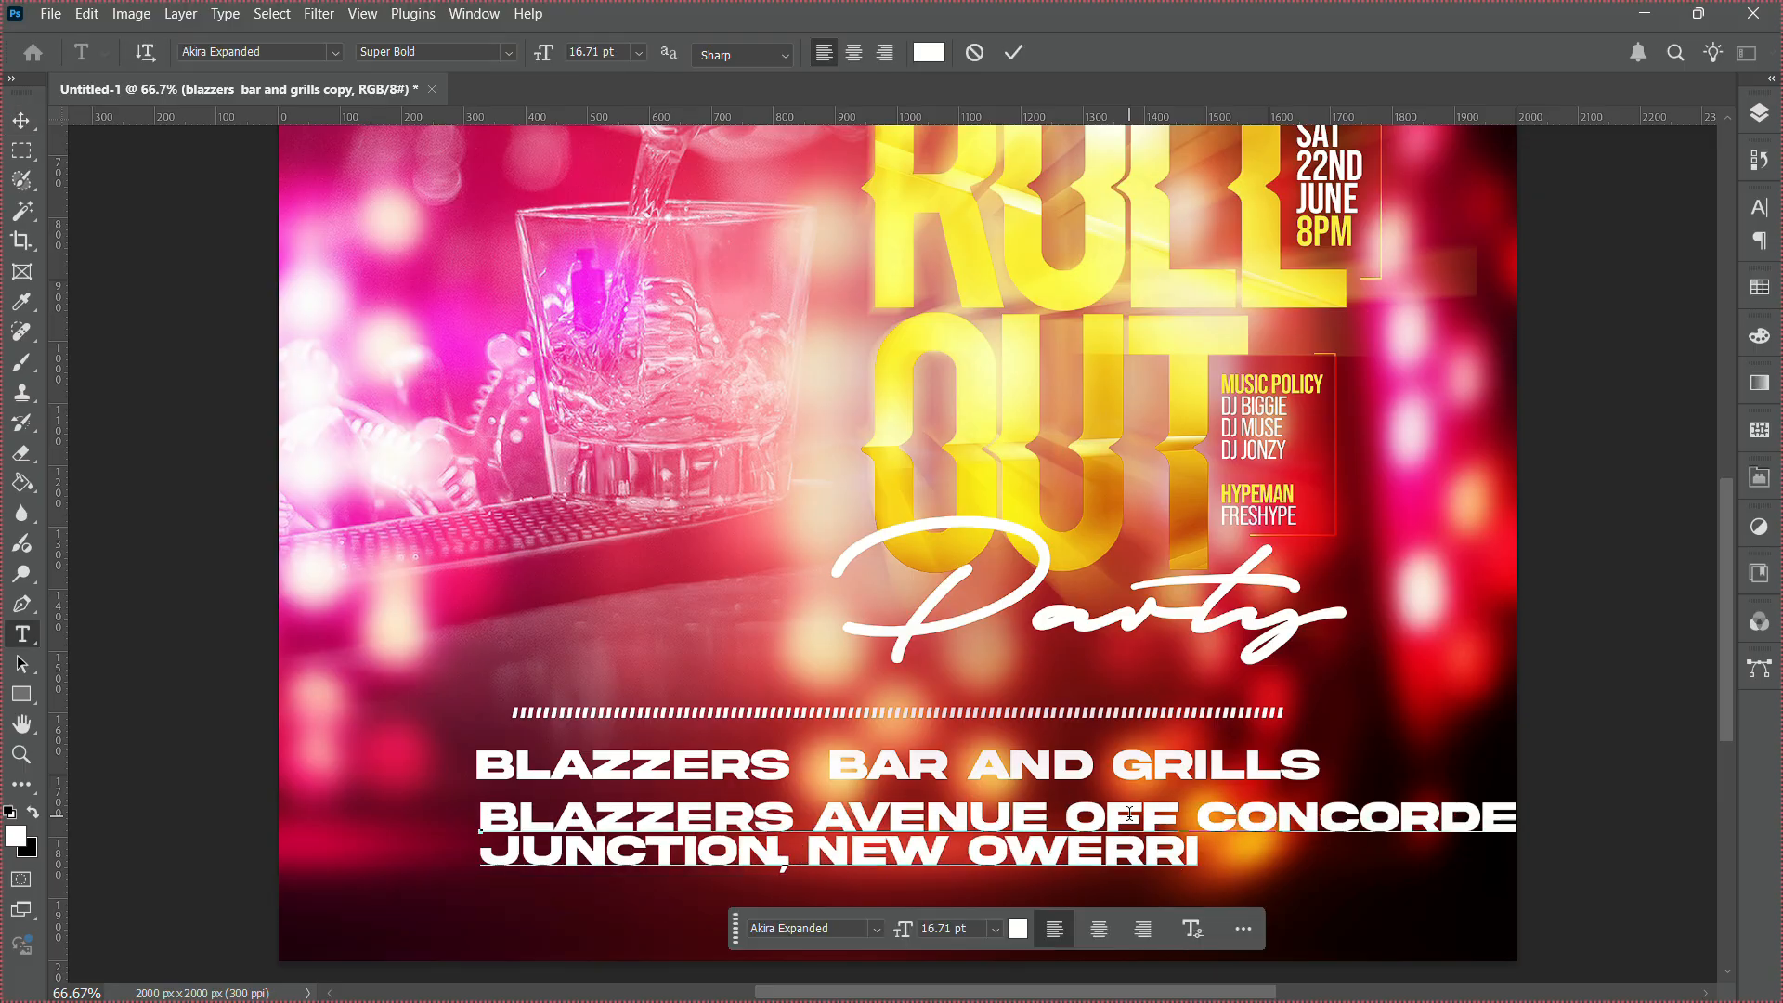
# Center-align the two lines of the address text and commit it.
pyautogui.hotkey('ctrl', 'a')
pyautogui.click(1759, 240)
pyautogui.click(1573, 246)
pyautogui.click(21, 121)
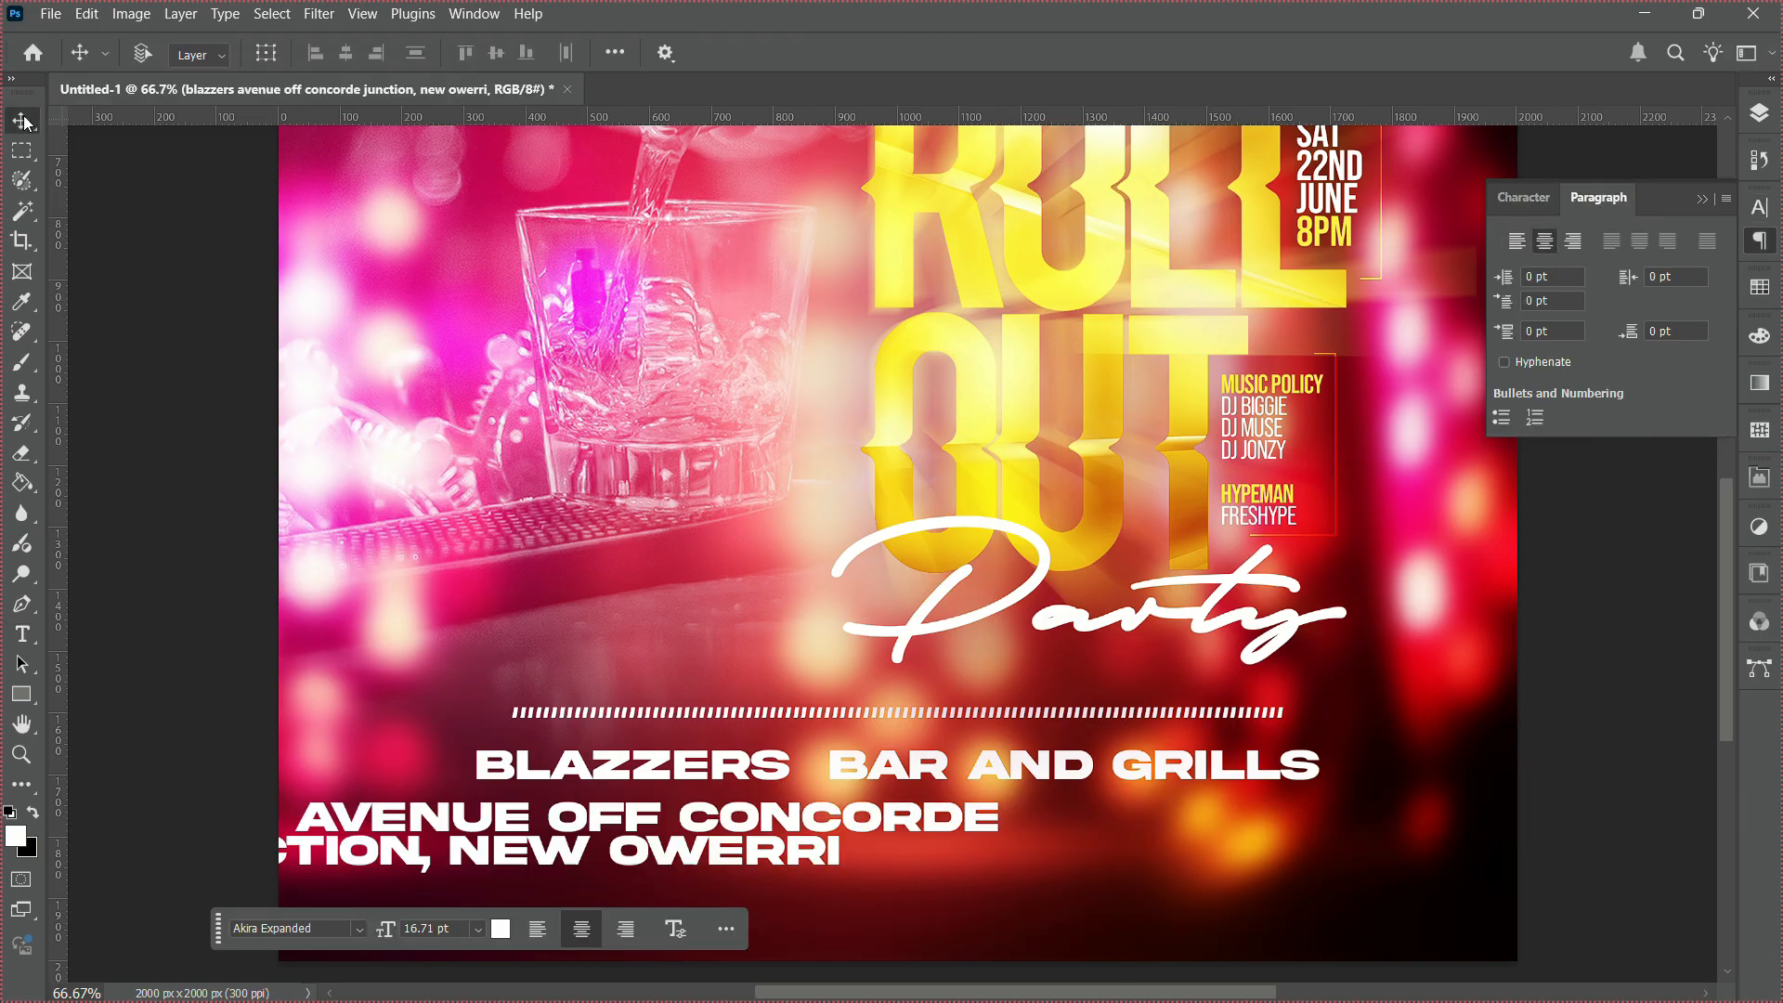
# Scale the address down to about 9.71 pt, place it close beneath the venue name and center it horizontally on the canvas.
pyautogui.hotkey('ctrl', 't')
pyautogui.moveTo(1025, 871); pyautogui.dragTo(787, 854)
pyautogui.moveTo(557, 833); pyautogui.dragTo(915, 809)
pyautogui.press('Return')
pyautogui.hotkey('ctrl', 'a')
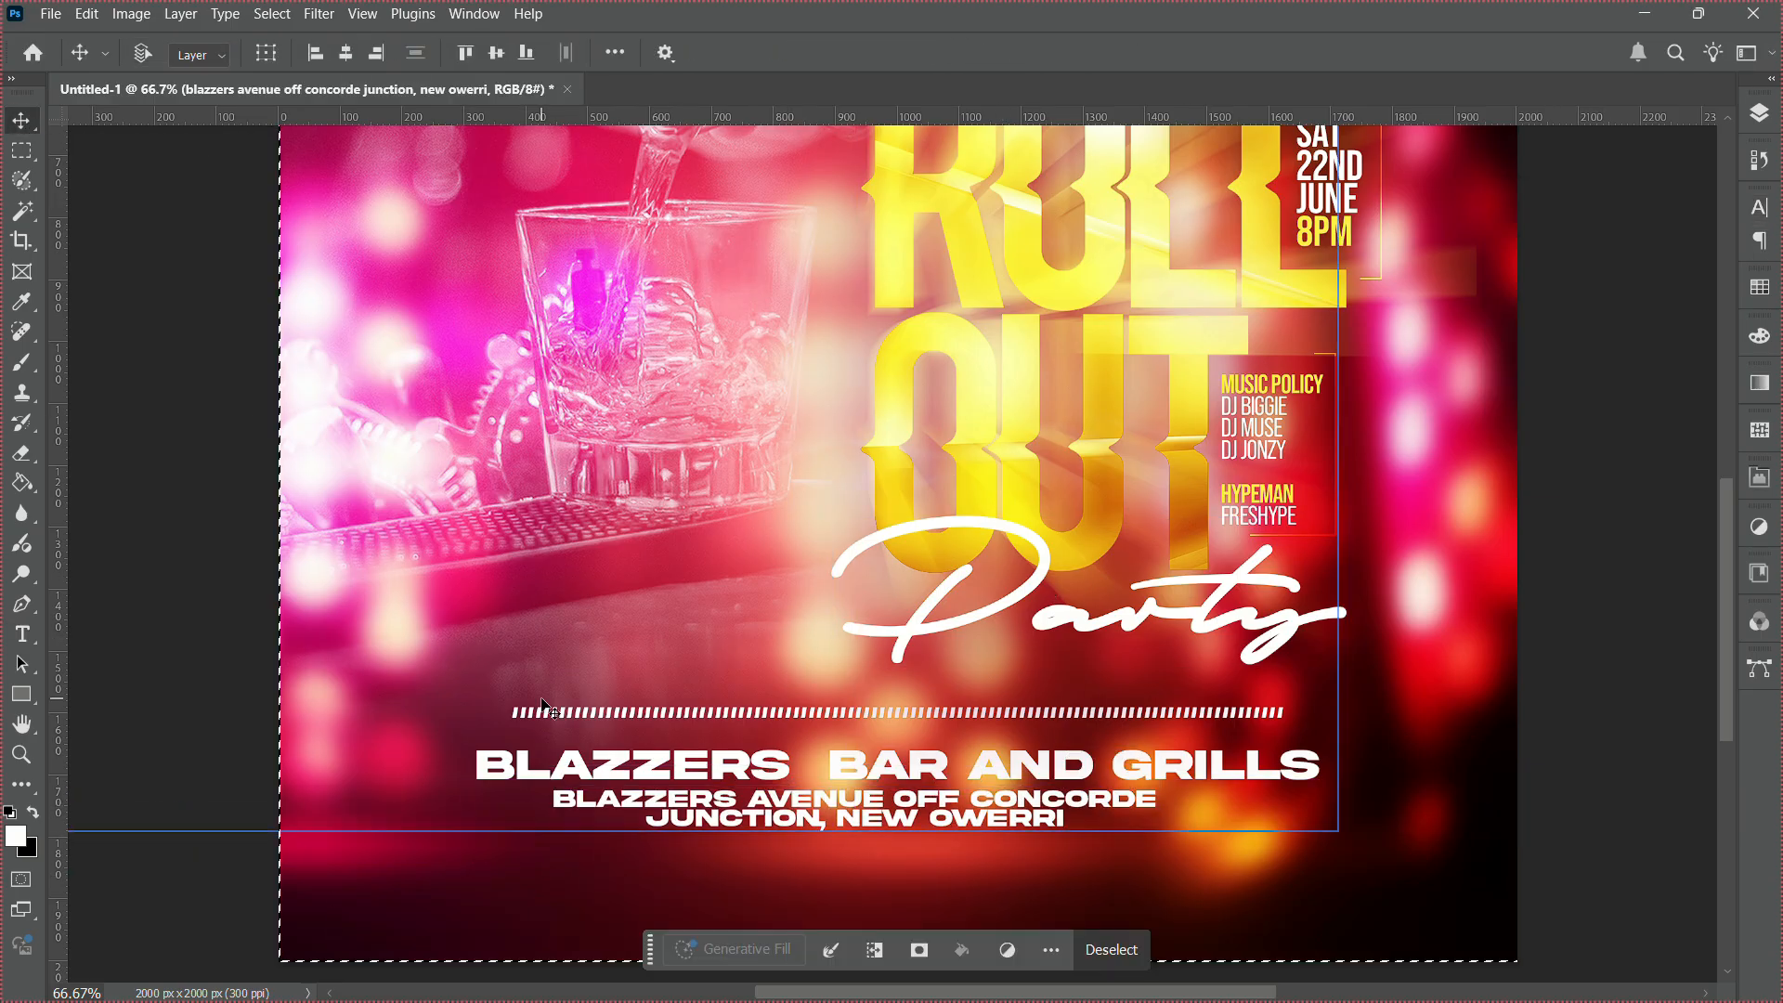
pyautogui.click(357, 53)
pyautogui.hotkey('ctrl', 'd')
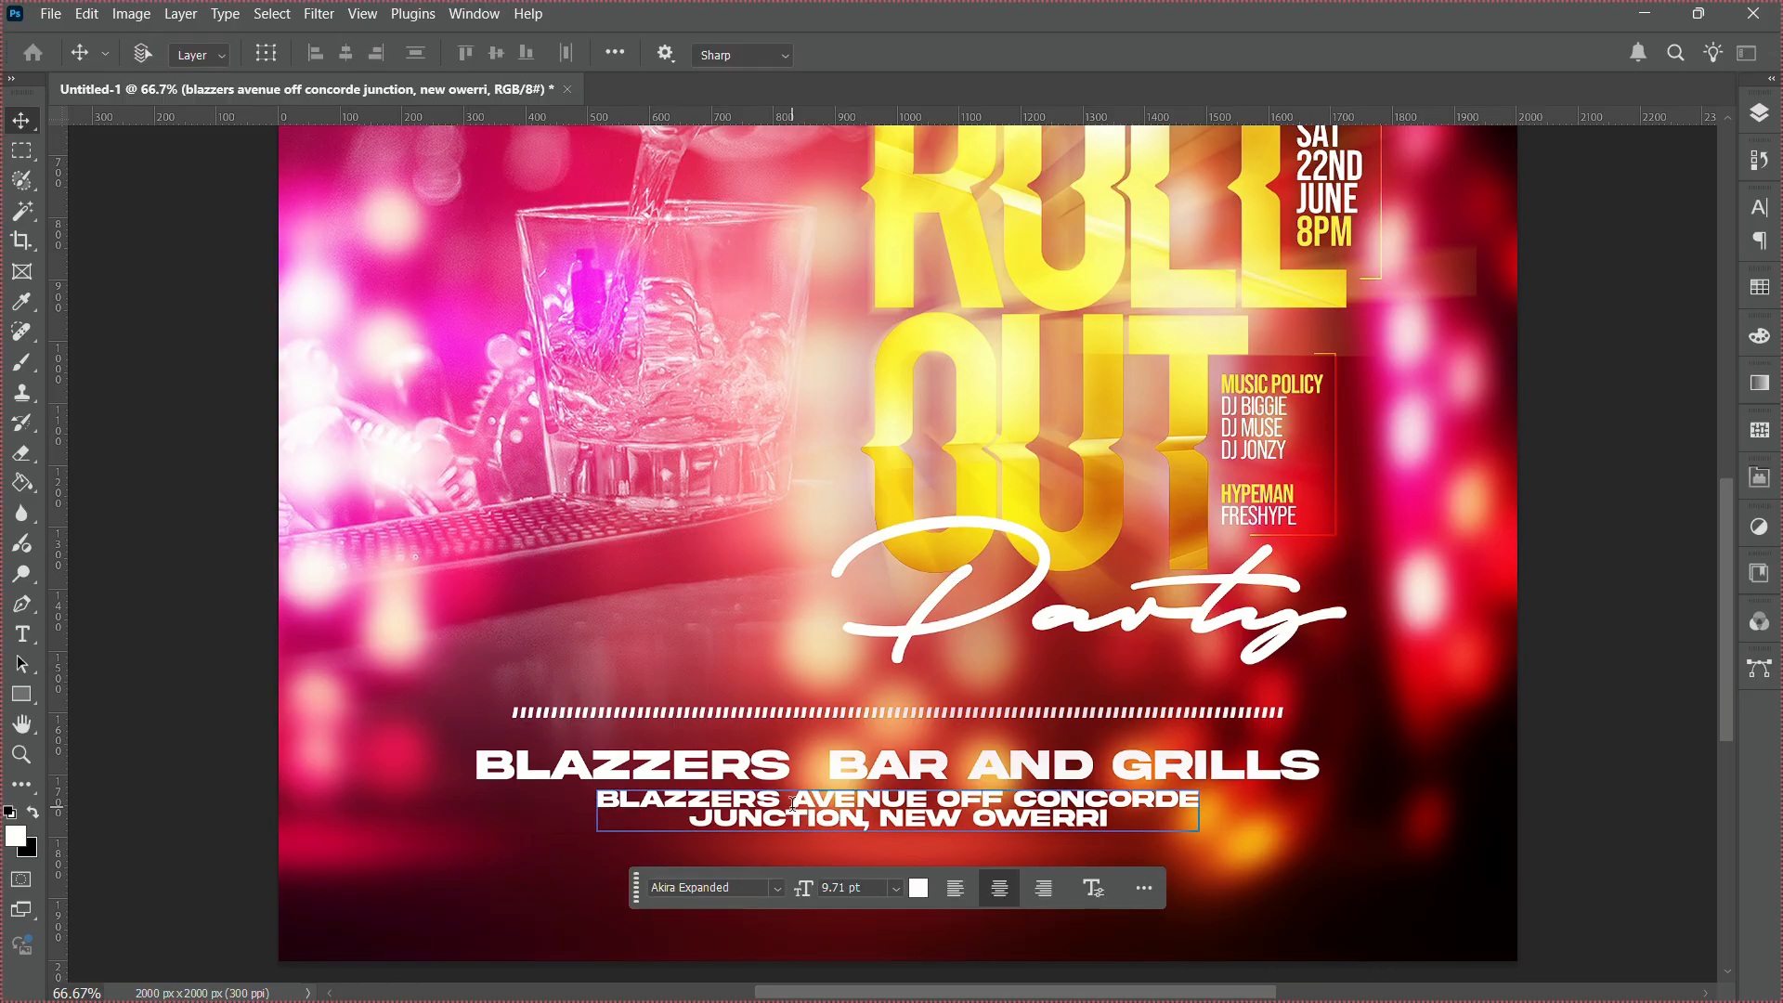
# Set the address text's leading to 8 pt and enlarge the block to about 10.68 pt.
pyautogui.doubleClick(836, 810)
pyautogui.click(1756, 212)
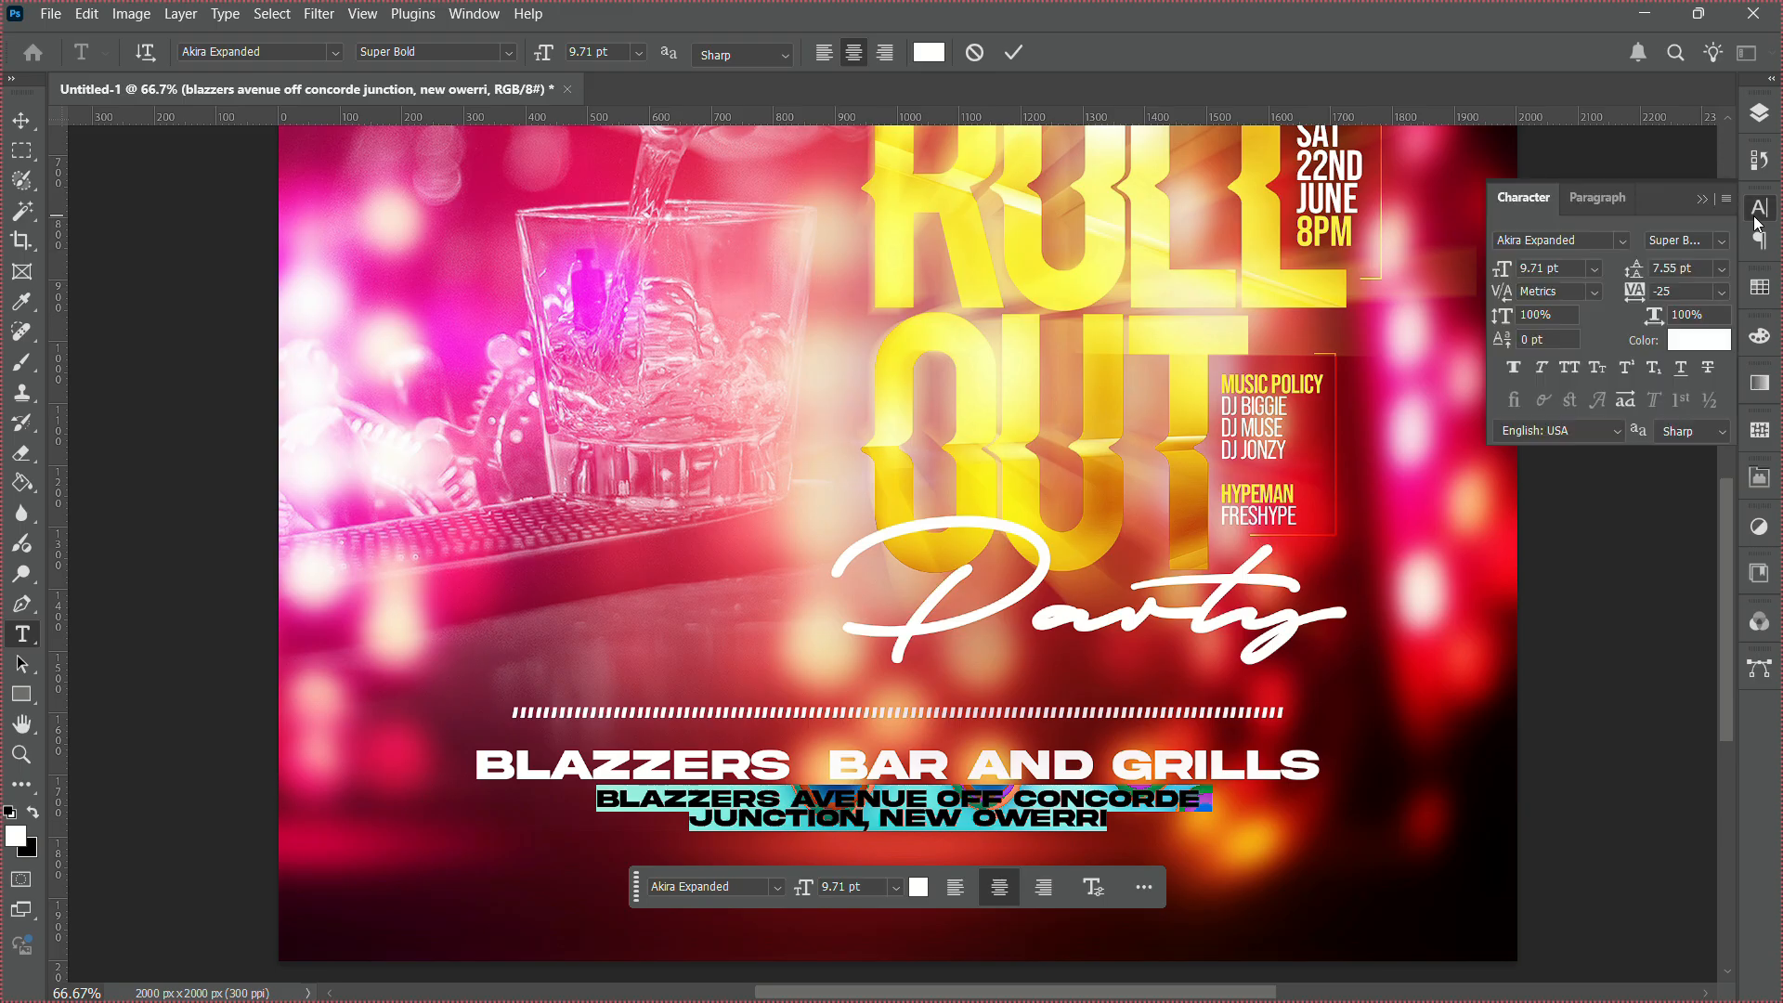
pyautogui.click(1721, 271)
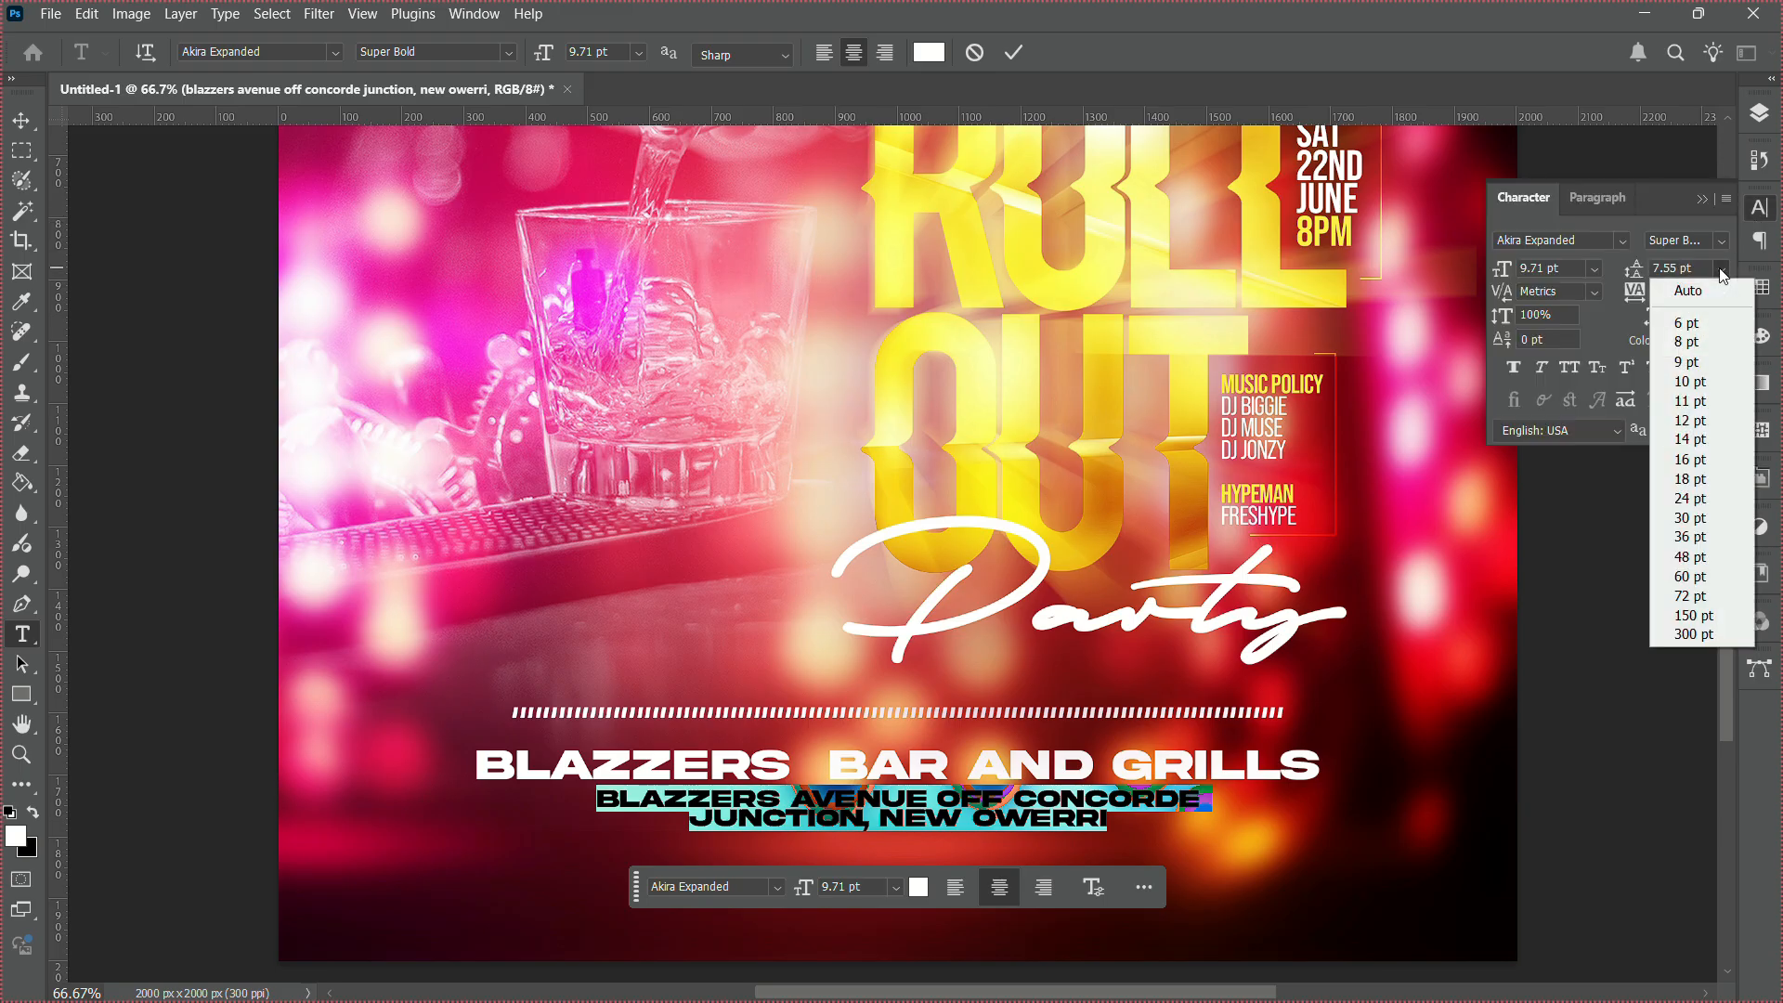
pyautogui.click(1702, 350)
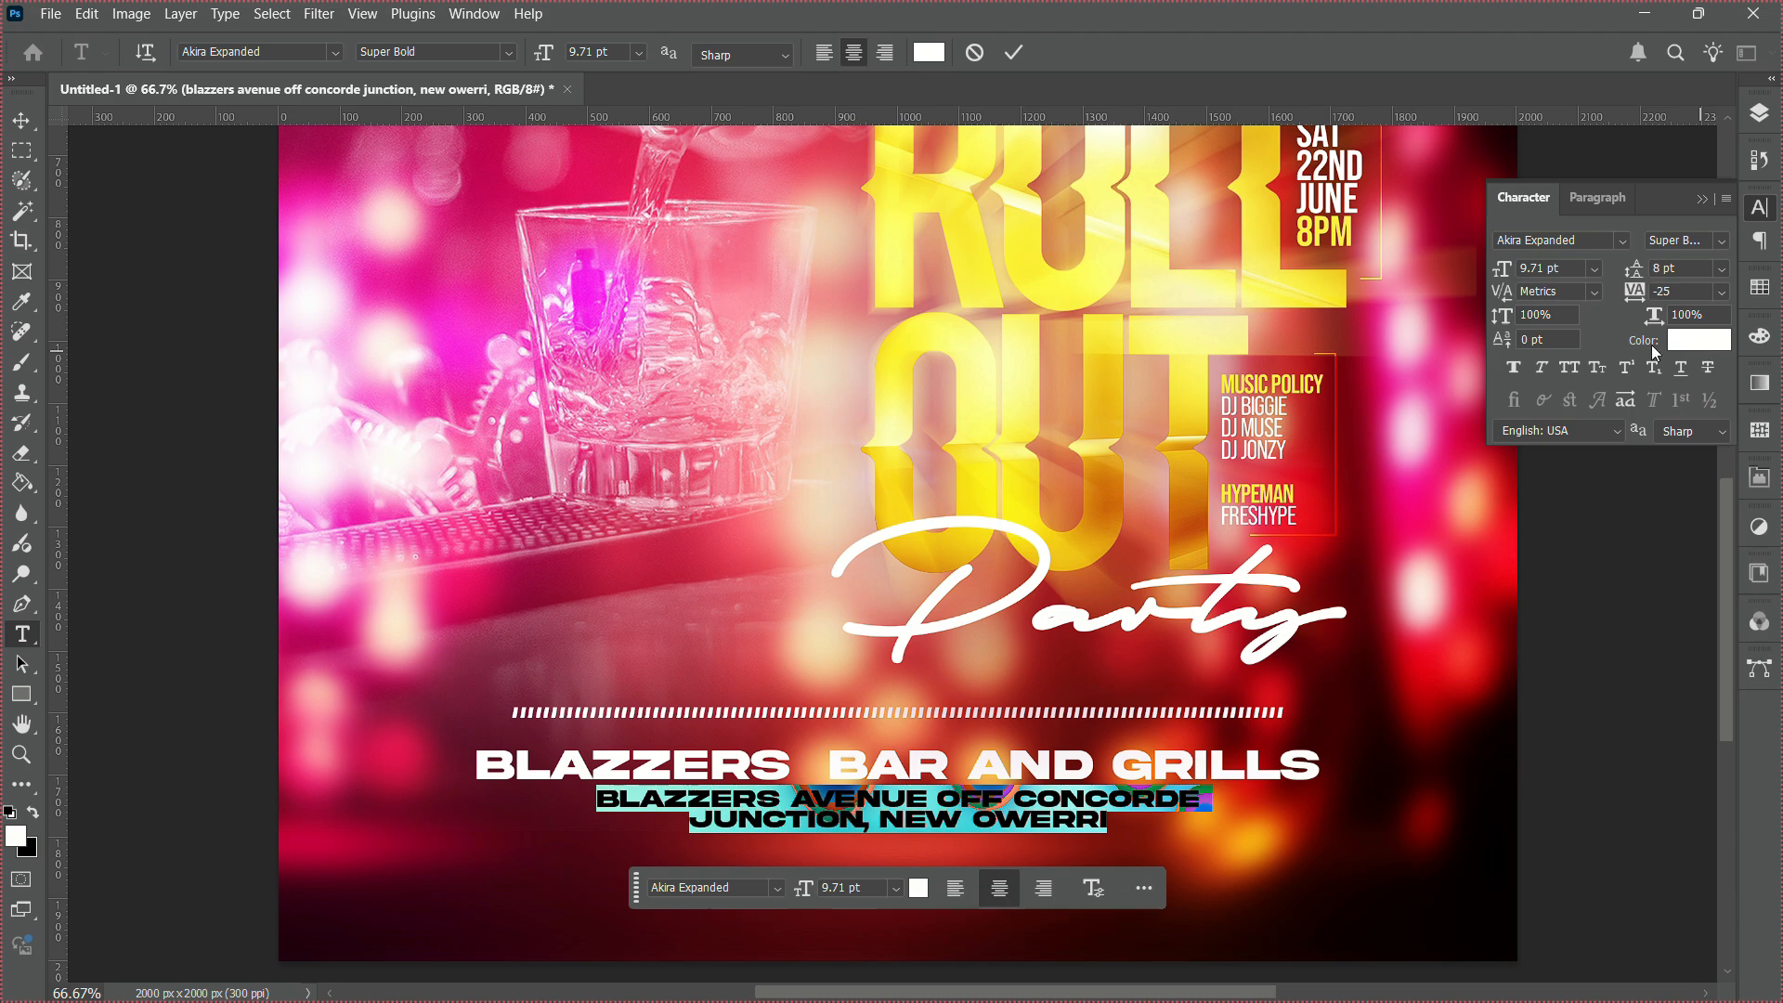
pyautogui.click(22, 122)
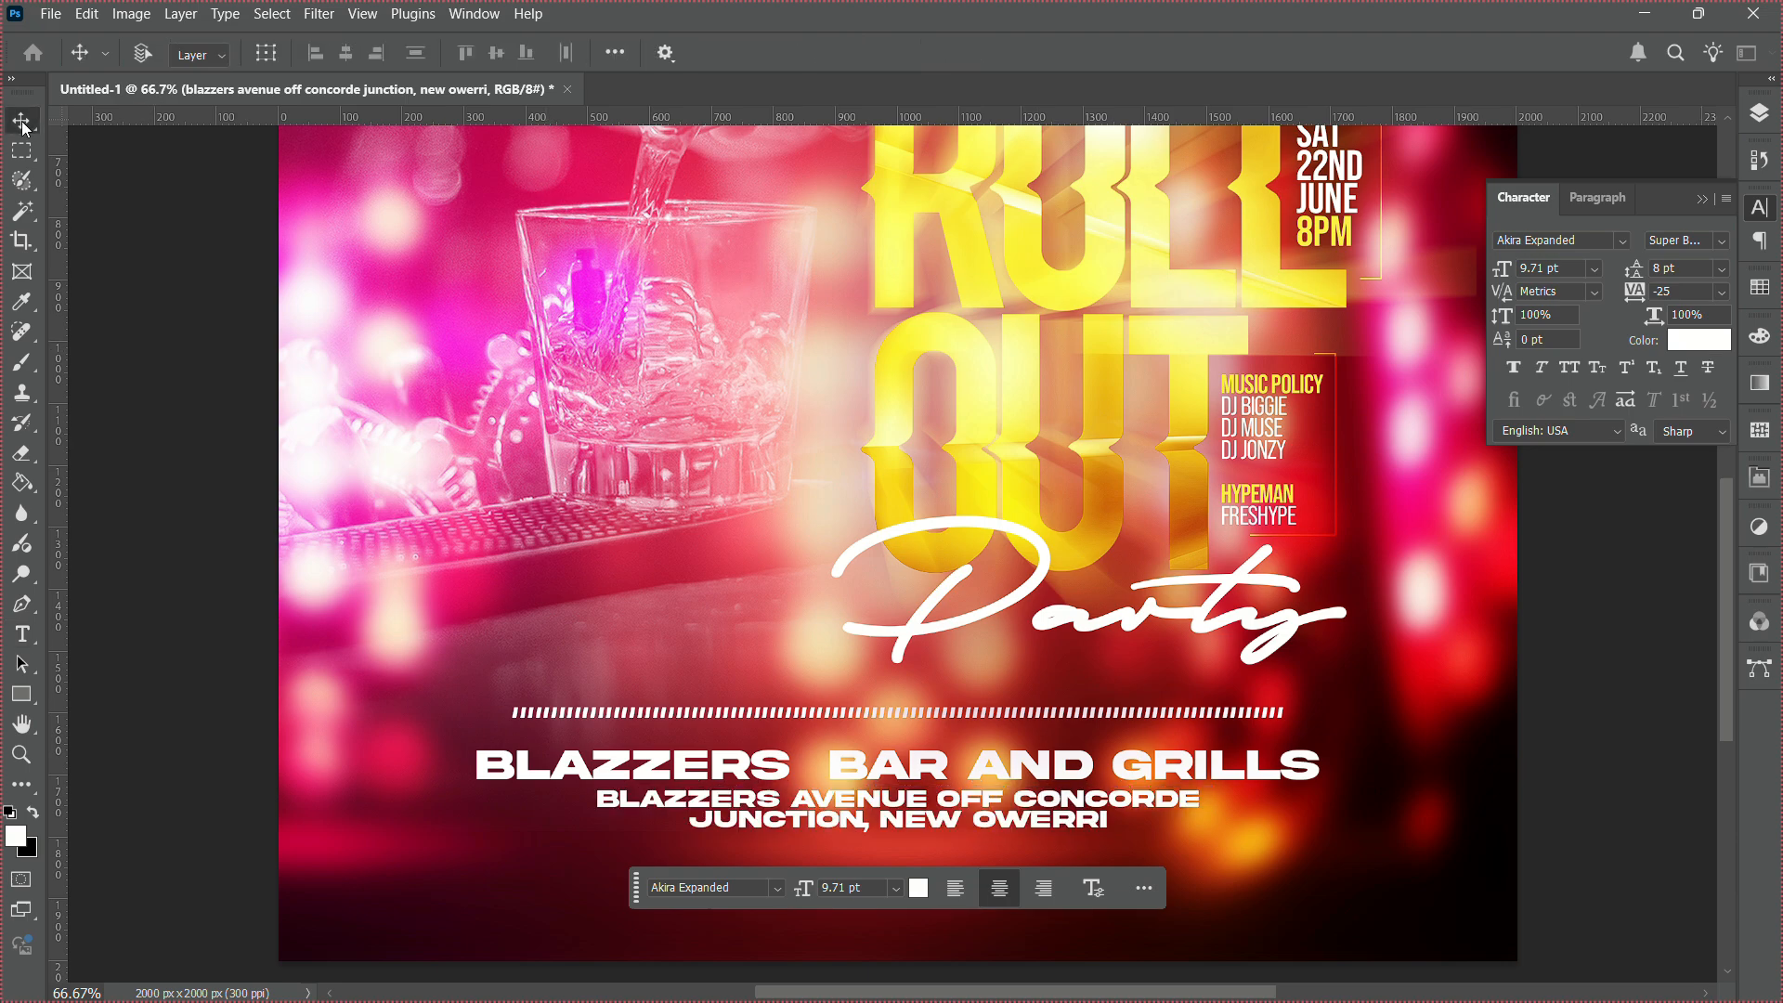
pyautogui.hotkey('ctrl', 't')
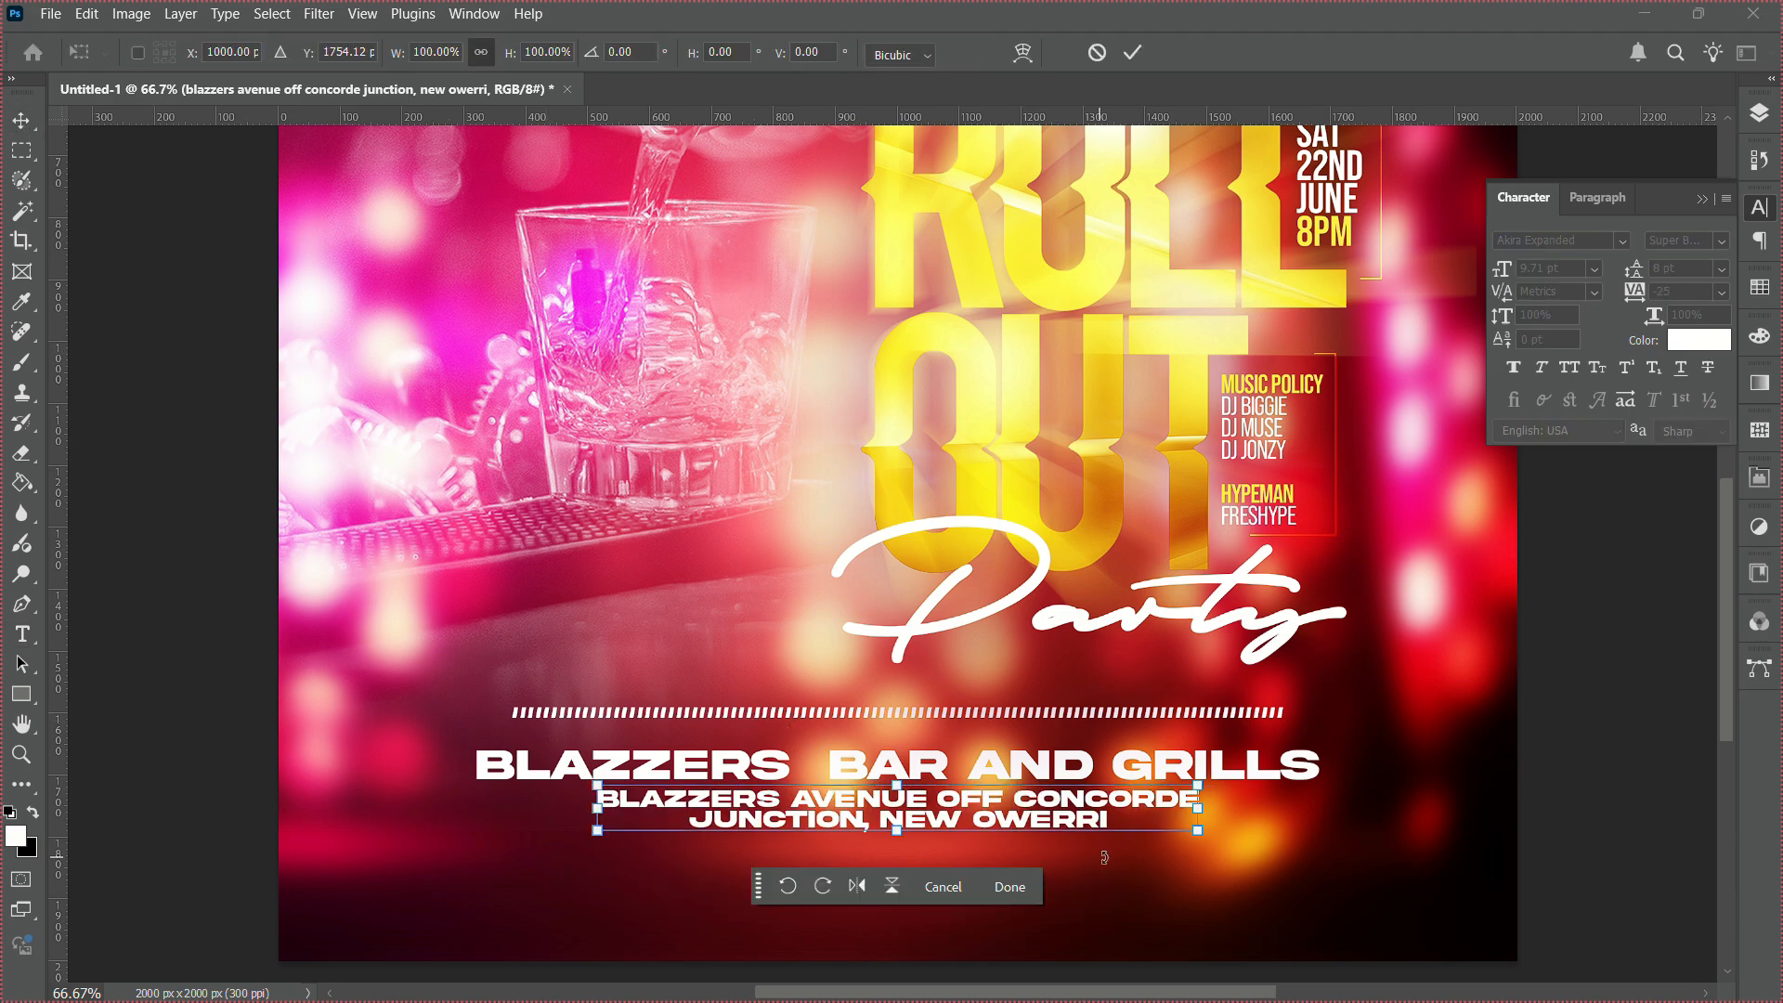
pyautogui.moveTo(1196, 833); pyautogui.dragTo(1223, 839)
pyautogui.press('Return')
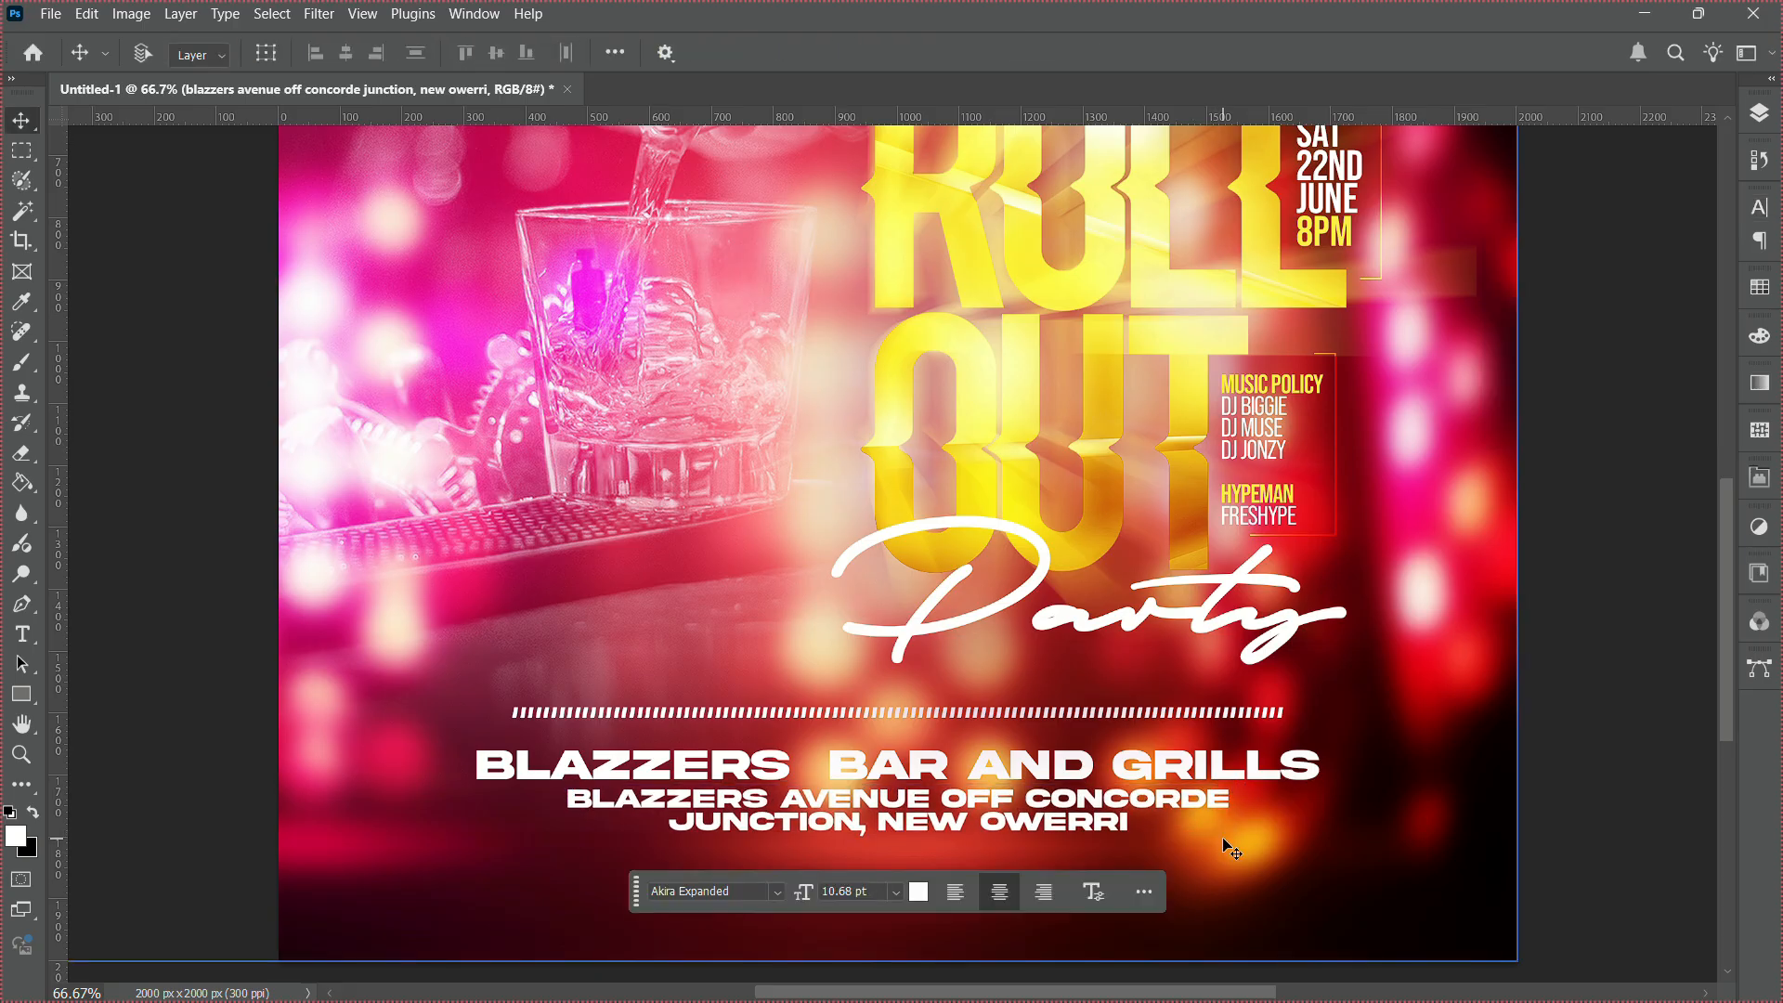
# Nudge the address text slightly down beneath the venue name and return to the Move tool.
pyautogui.press('Down')
pyautogui.press('Down')
pyautogui.press('Down')
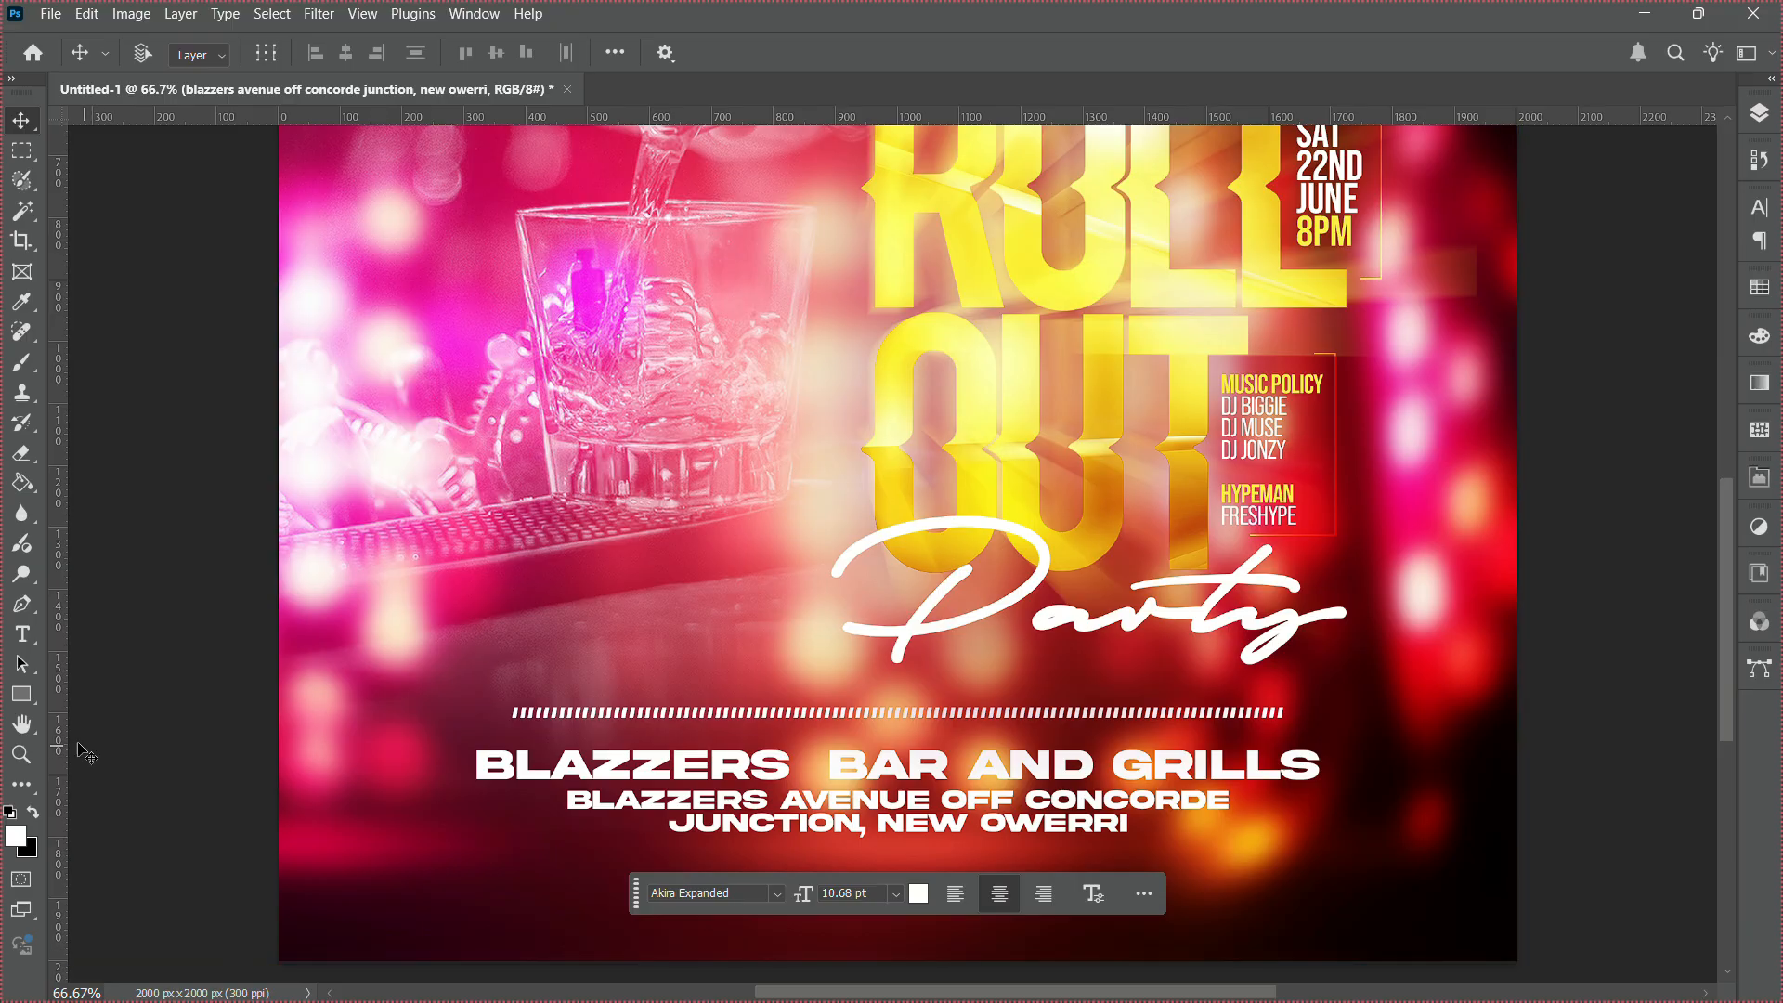
pyautogui.click(28, 758)
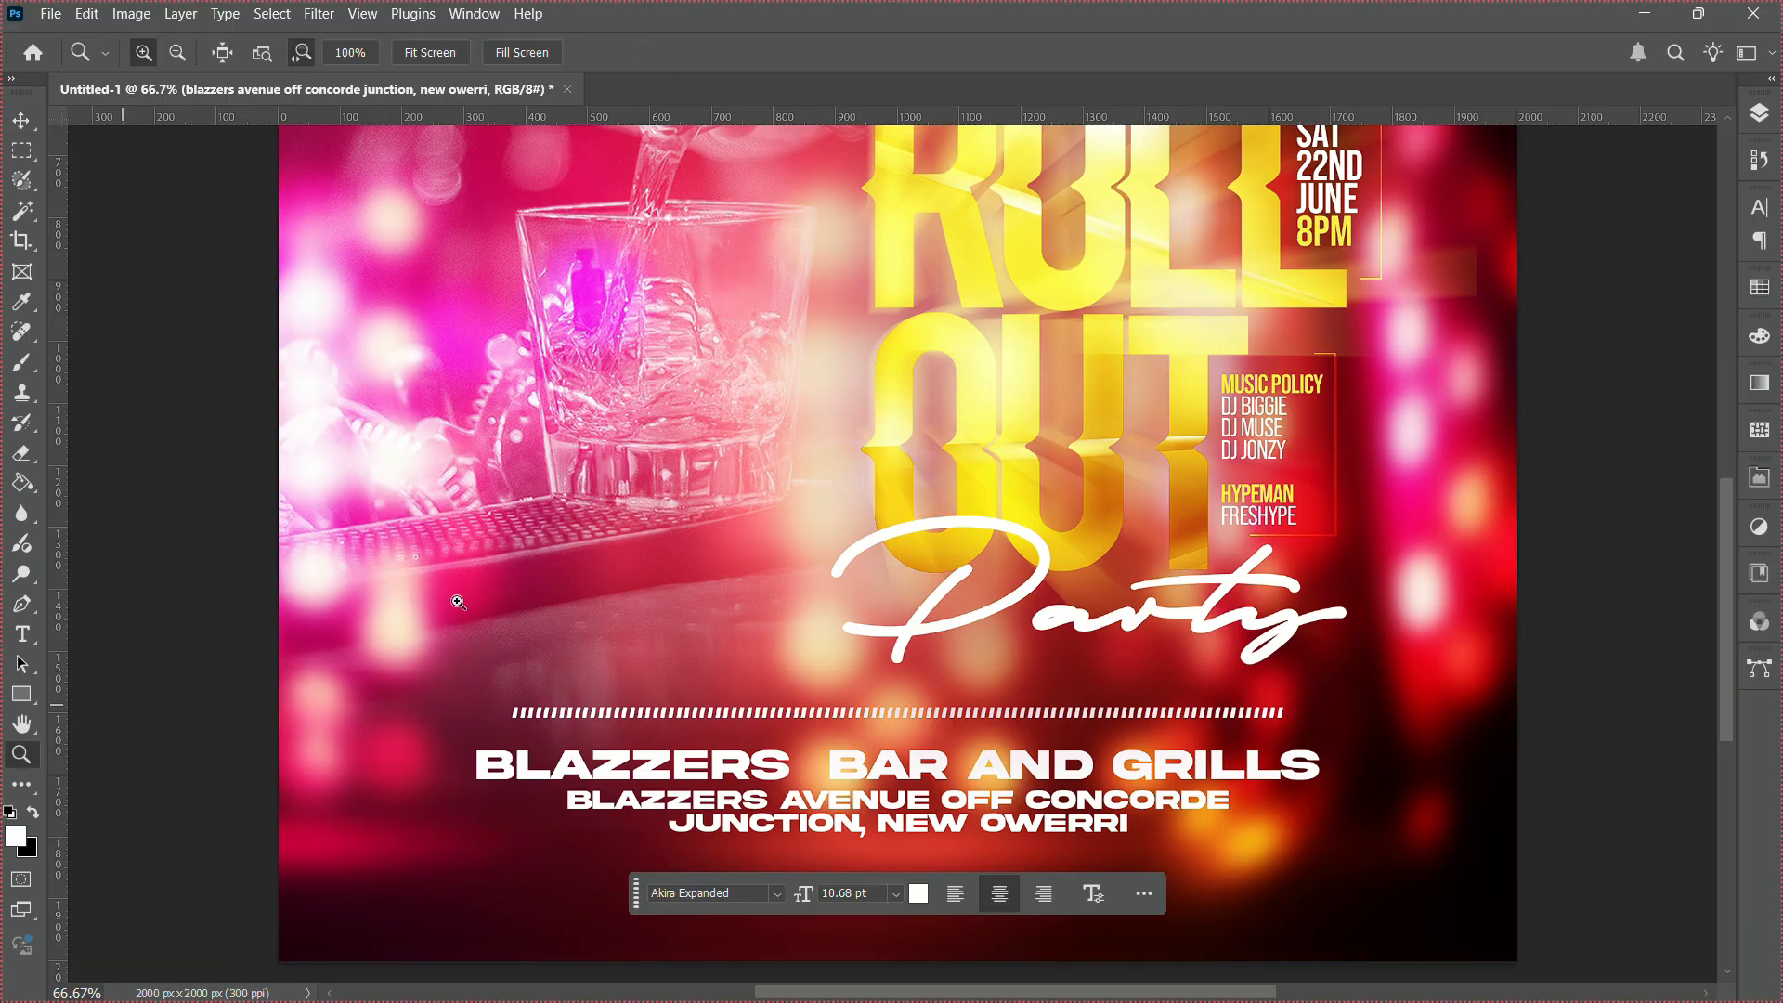
pyautogui.scroll(-3, 937, 528)
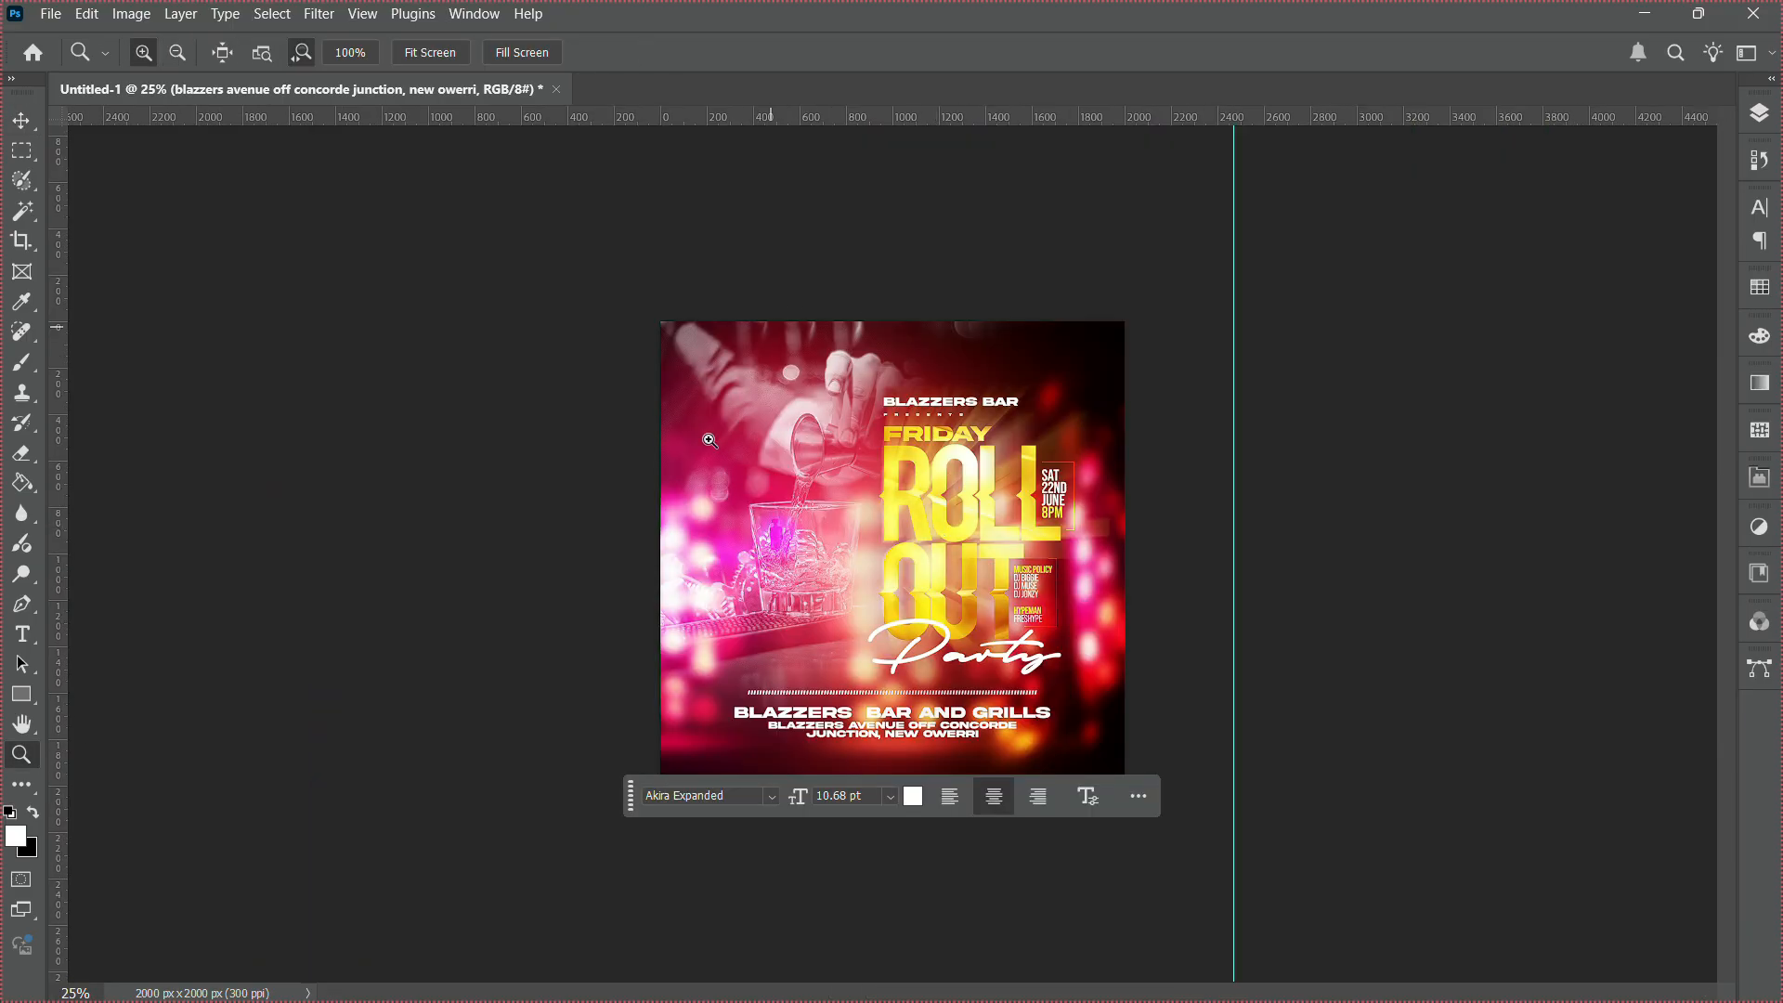
pyautogui.press('v')
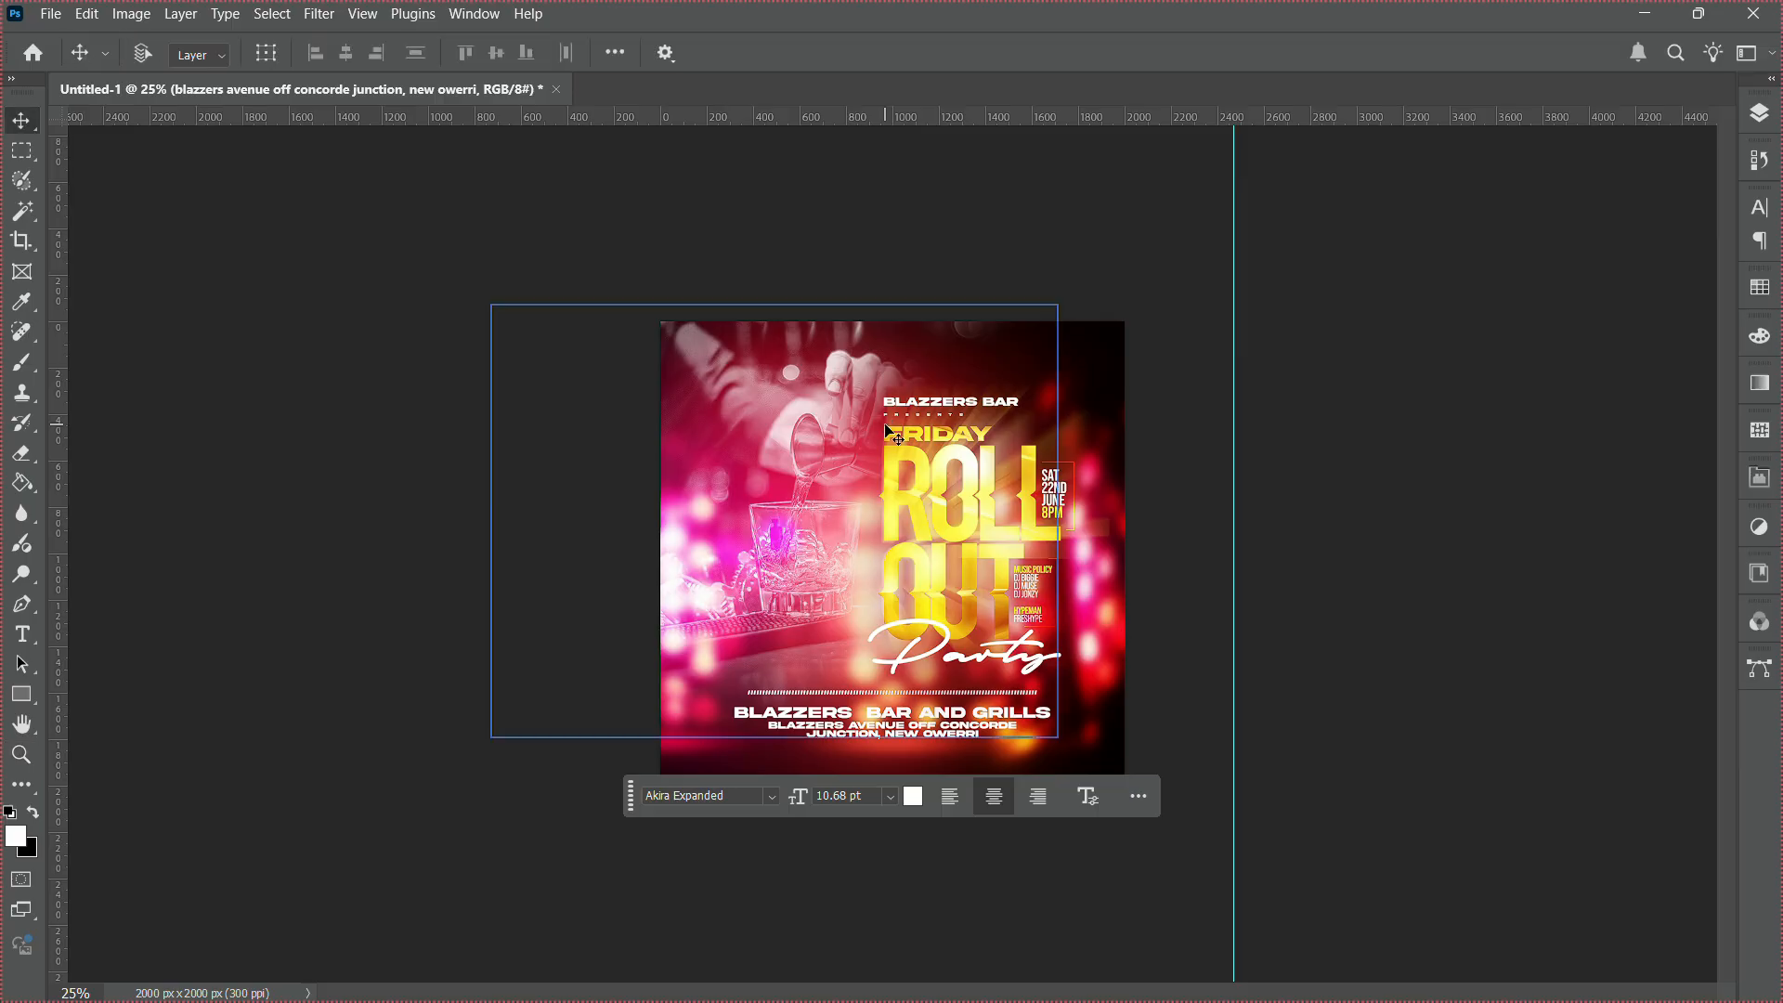
# Hide the faded bartender photo layer inside the BACKGROUND group.
pyautogui.click(1761, 114)
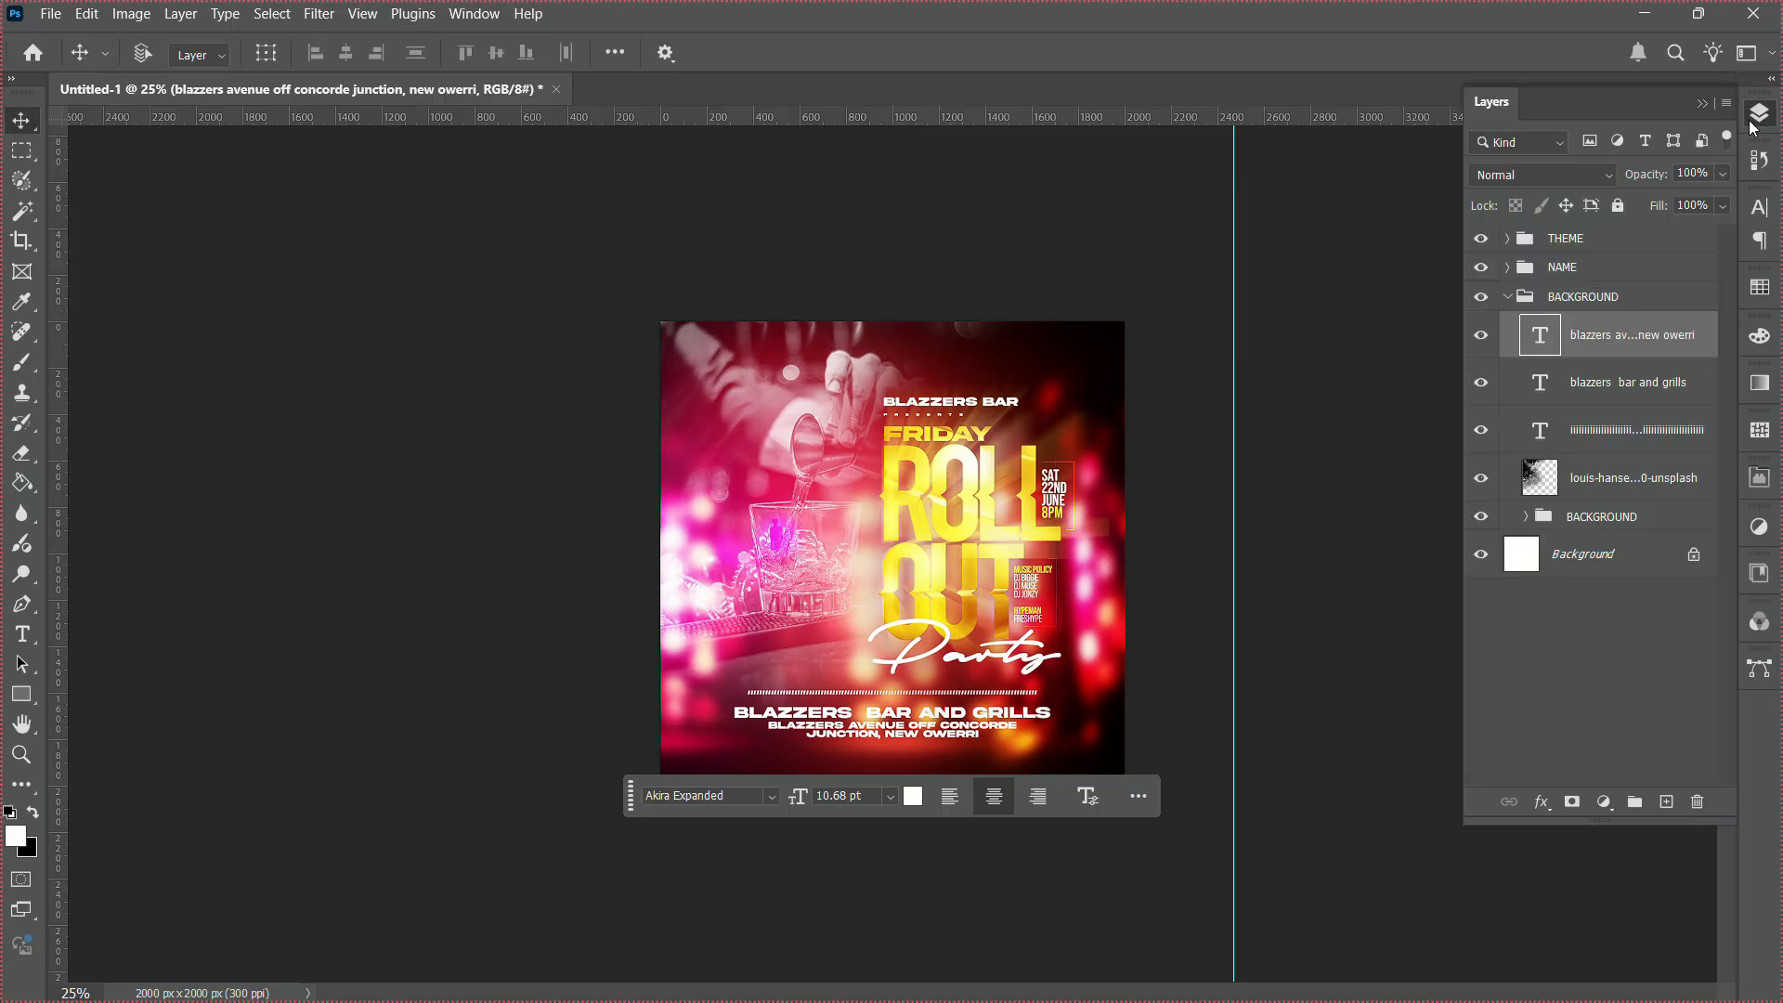
pyautogui.click(1515, 485)
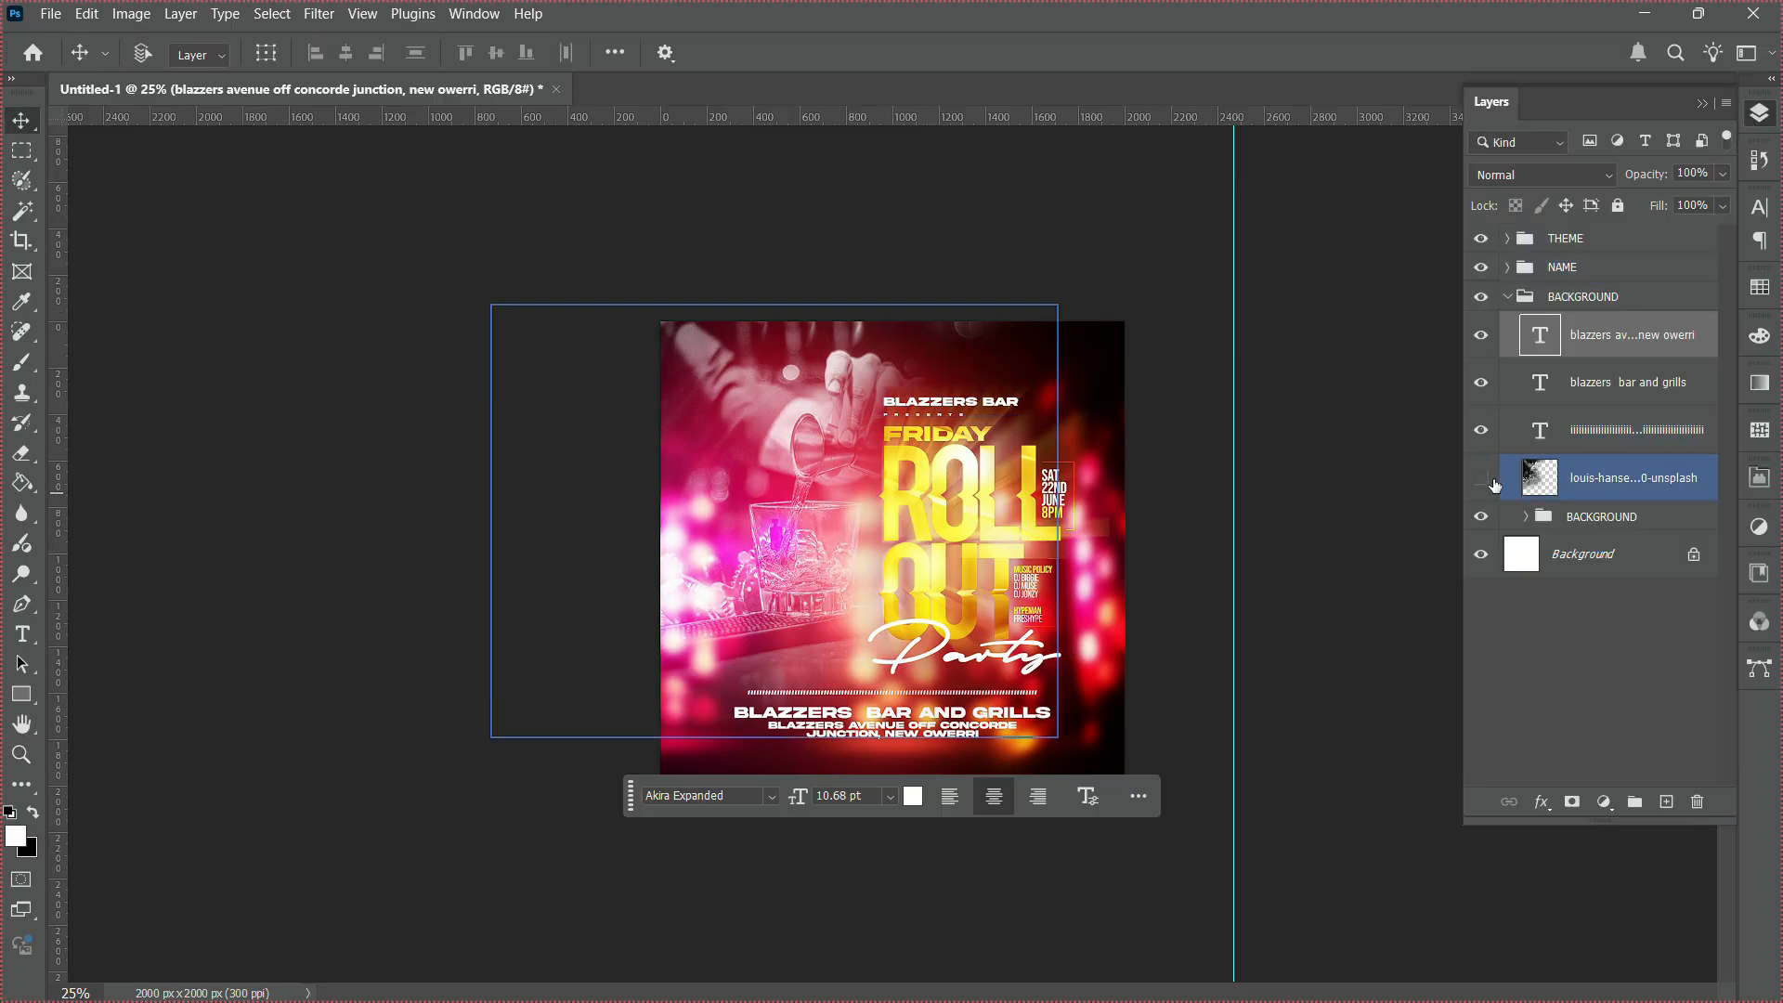
pyautogui.click(1486, 479)
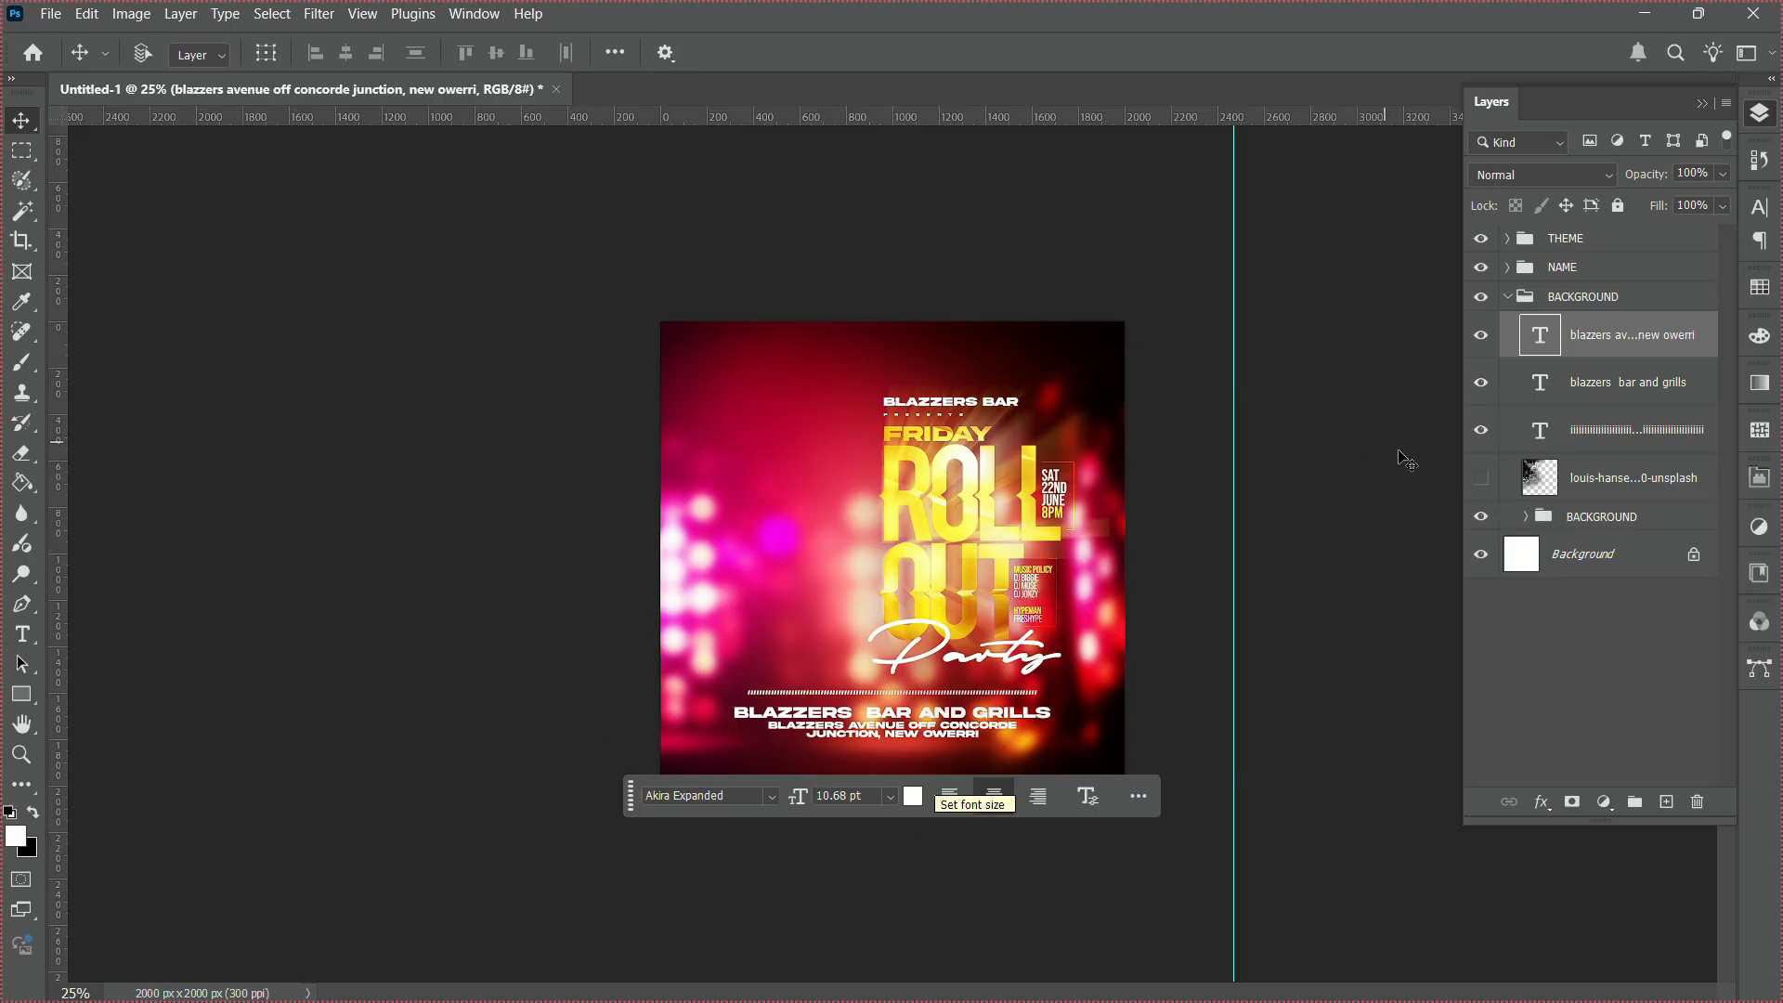
pyautogui.click(1484, 476)
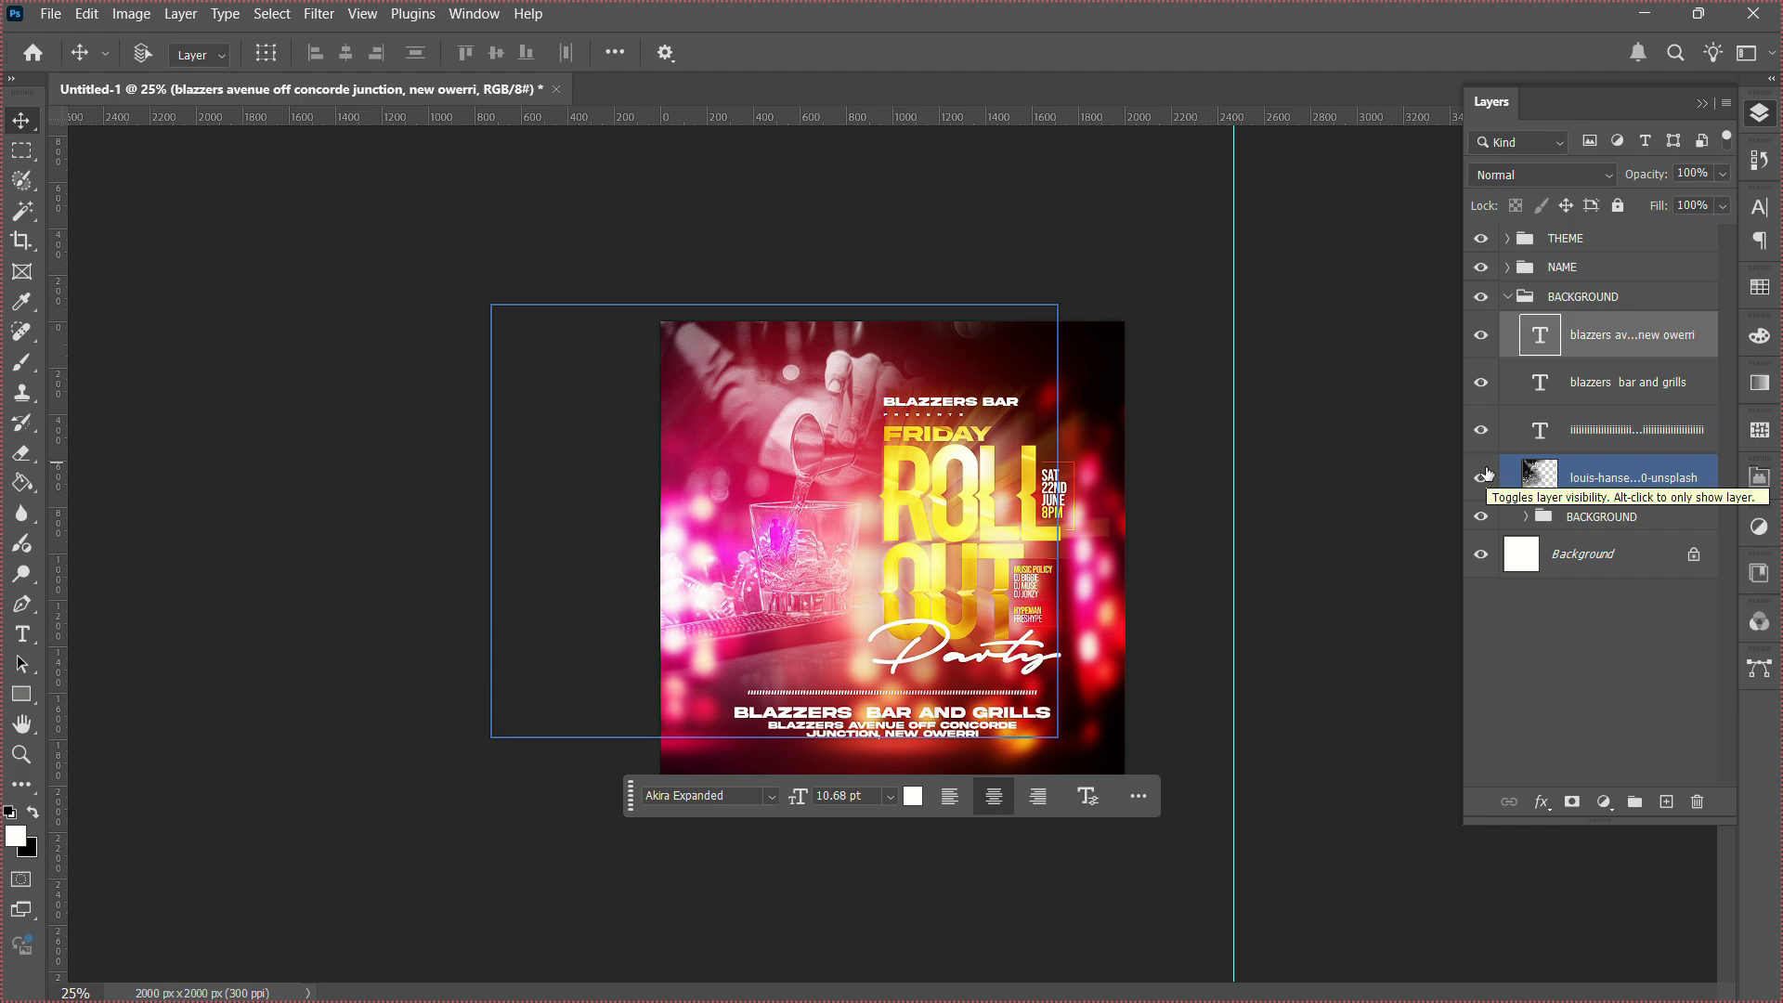
pyautogui.click(1542, 175)
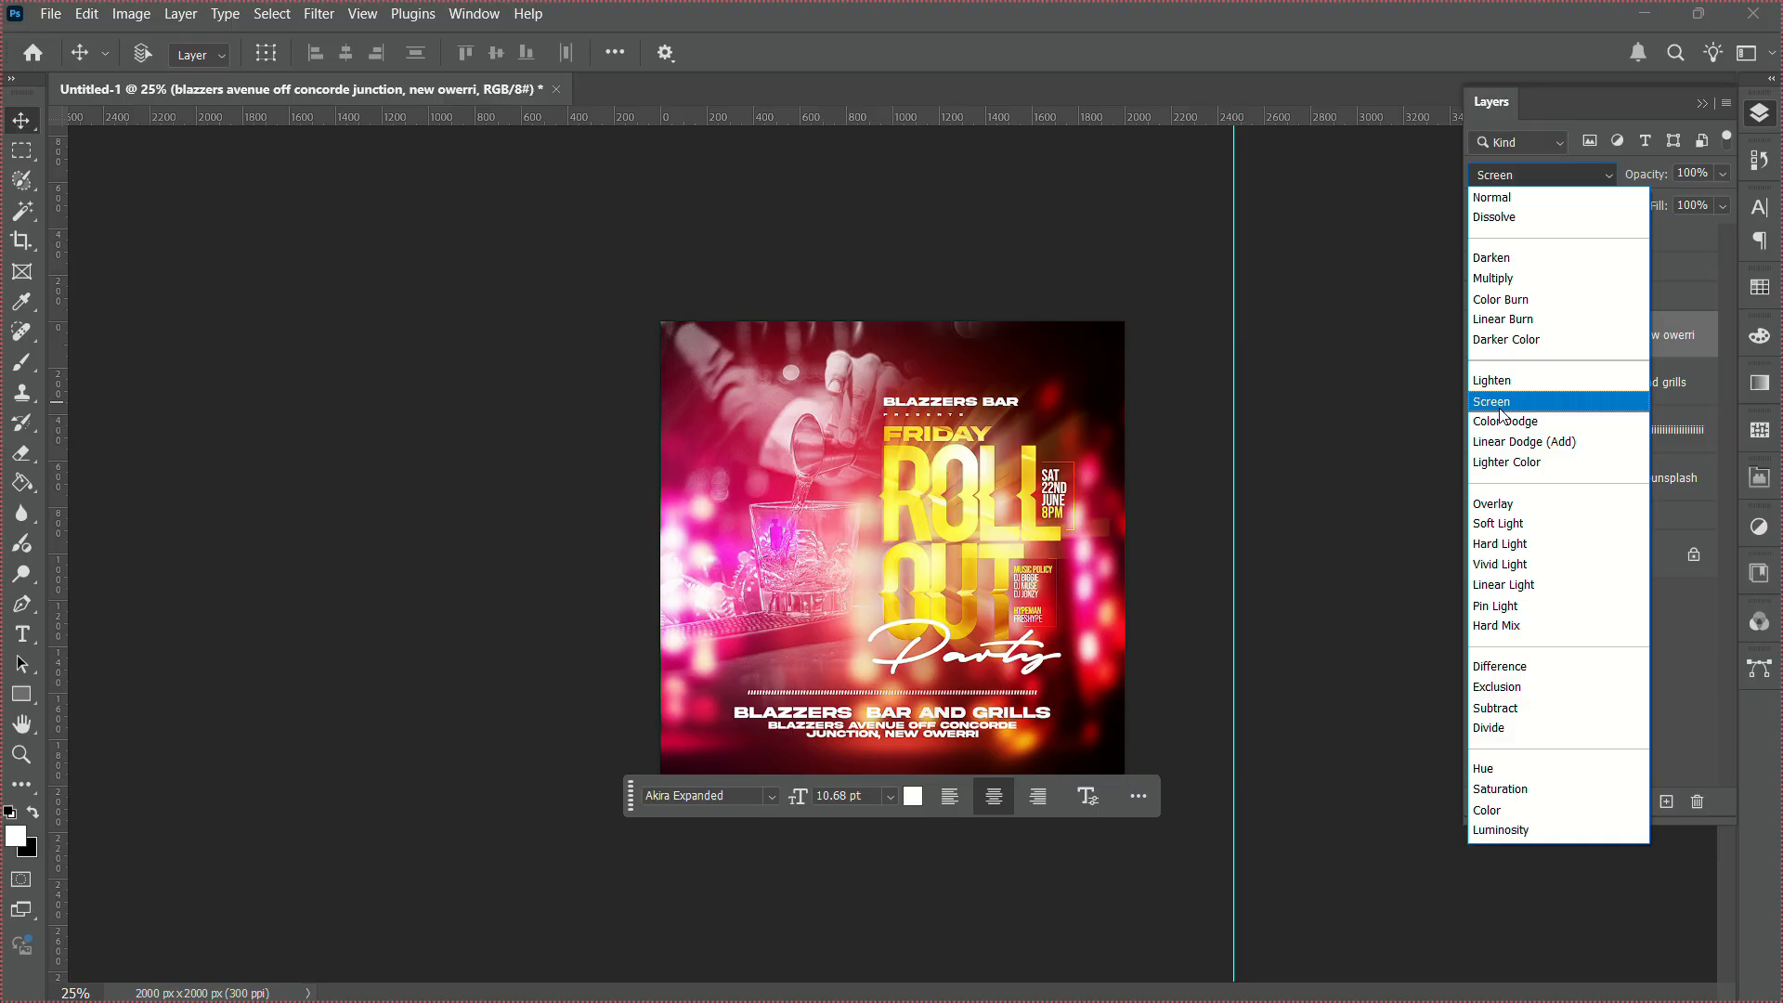
pyautogui.click(1498, 504)
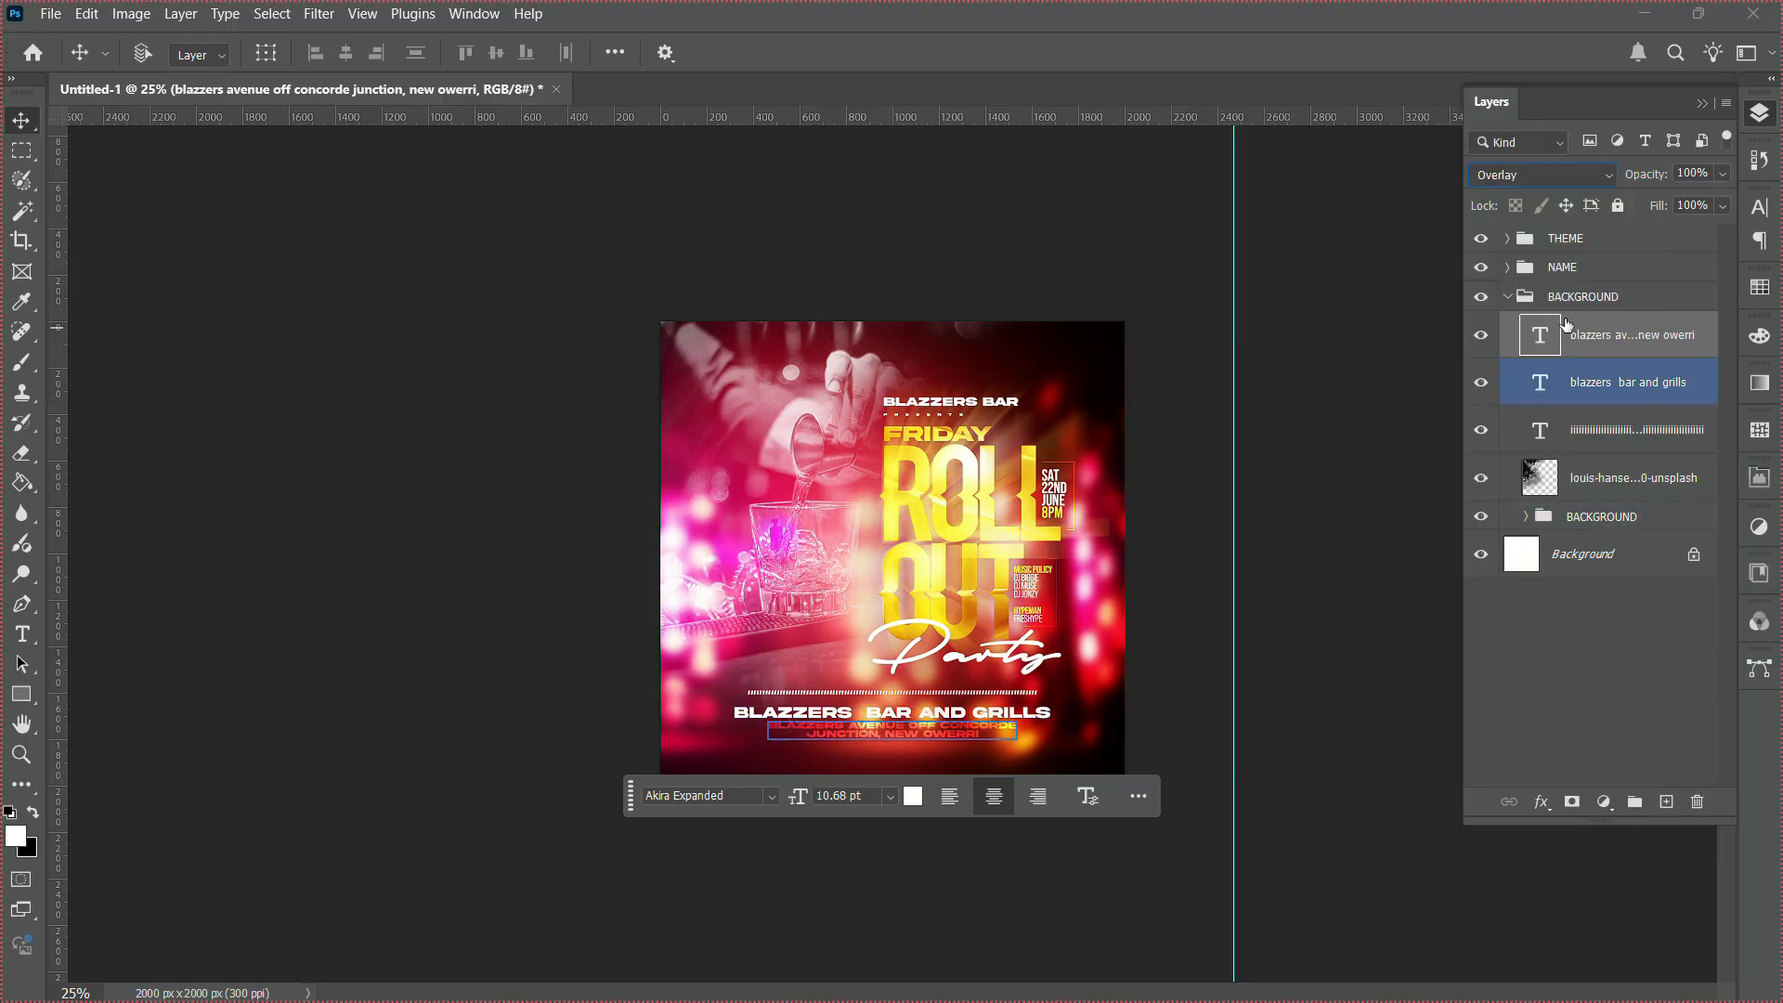
pyautogui.click(1588, 472)
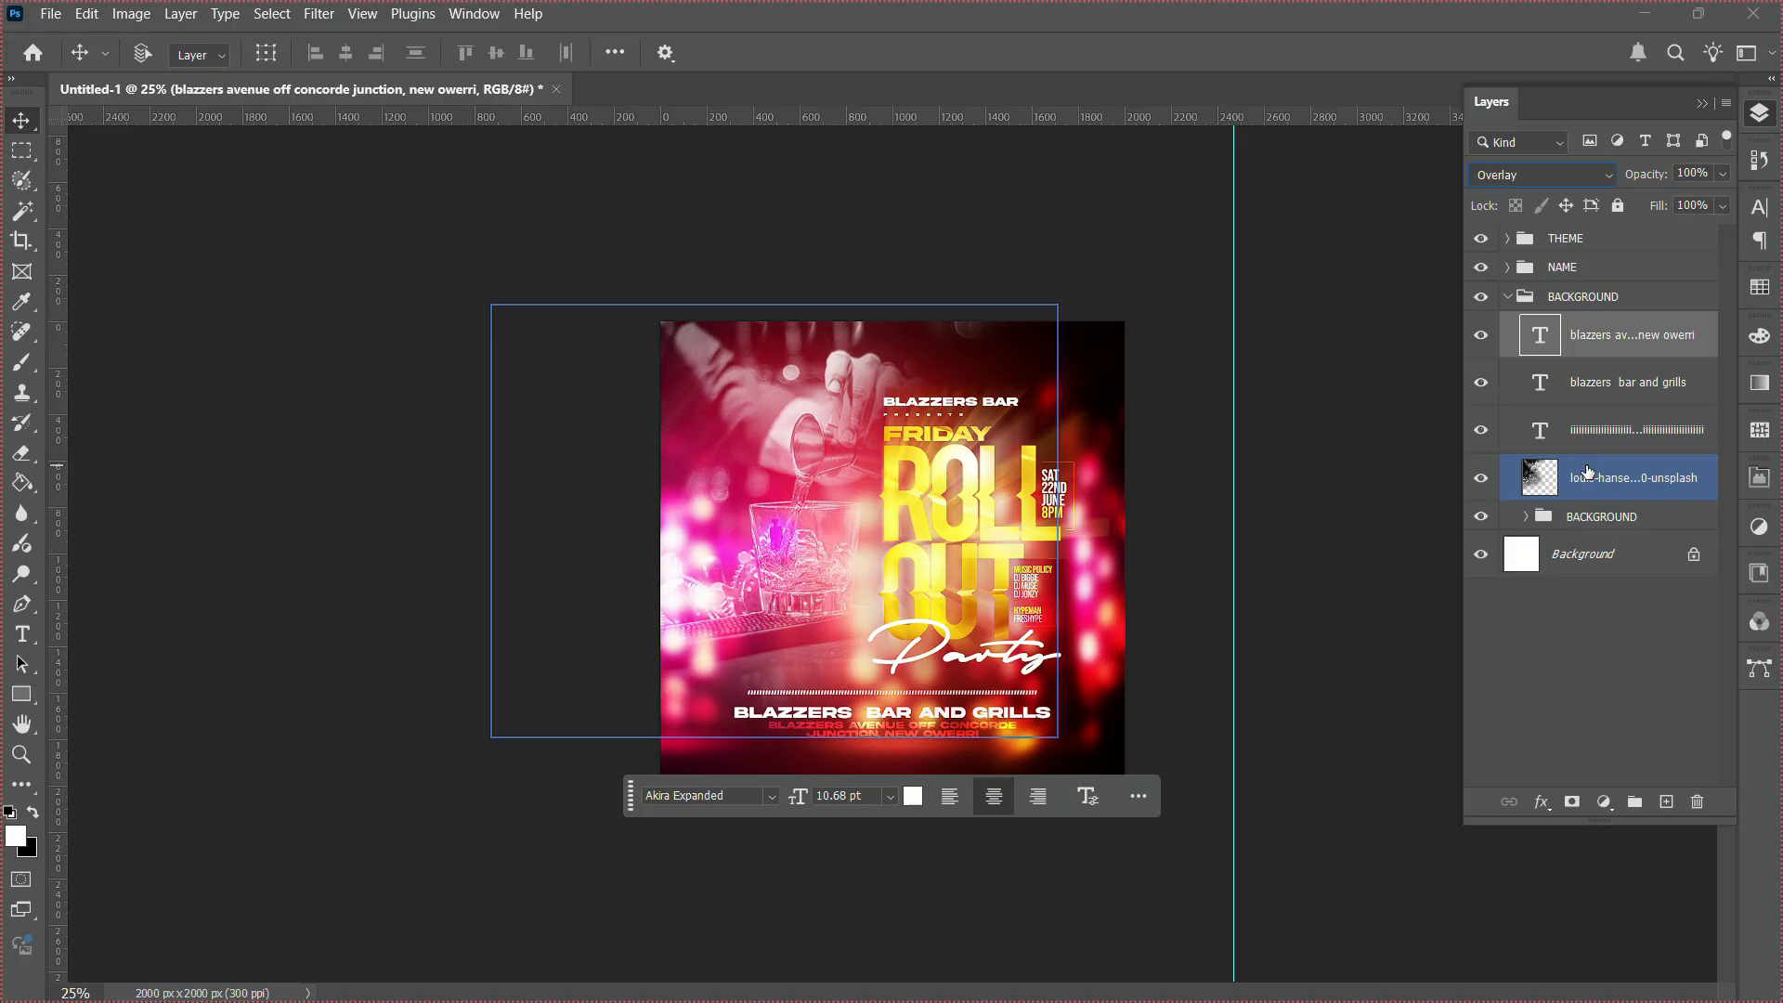
pyautogui.hotkey('ctrl', 'z')
pyautogui.hotkey('ctrl', 'z')
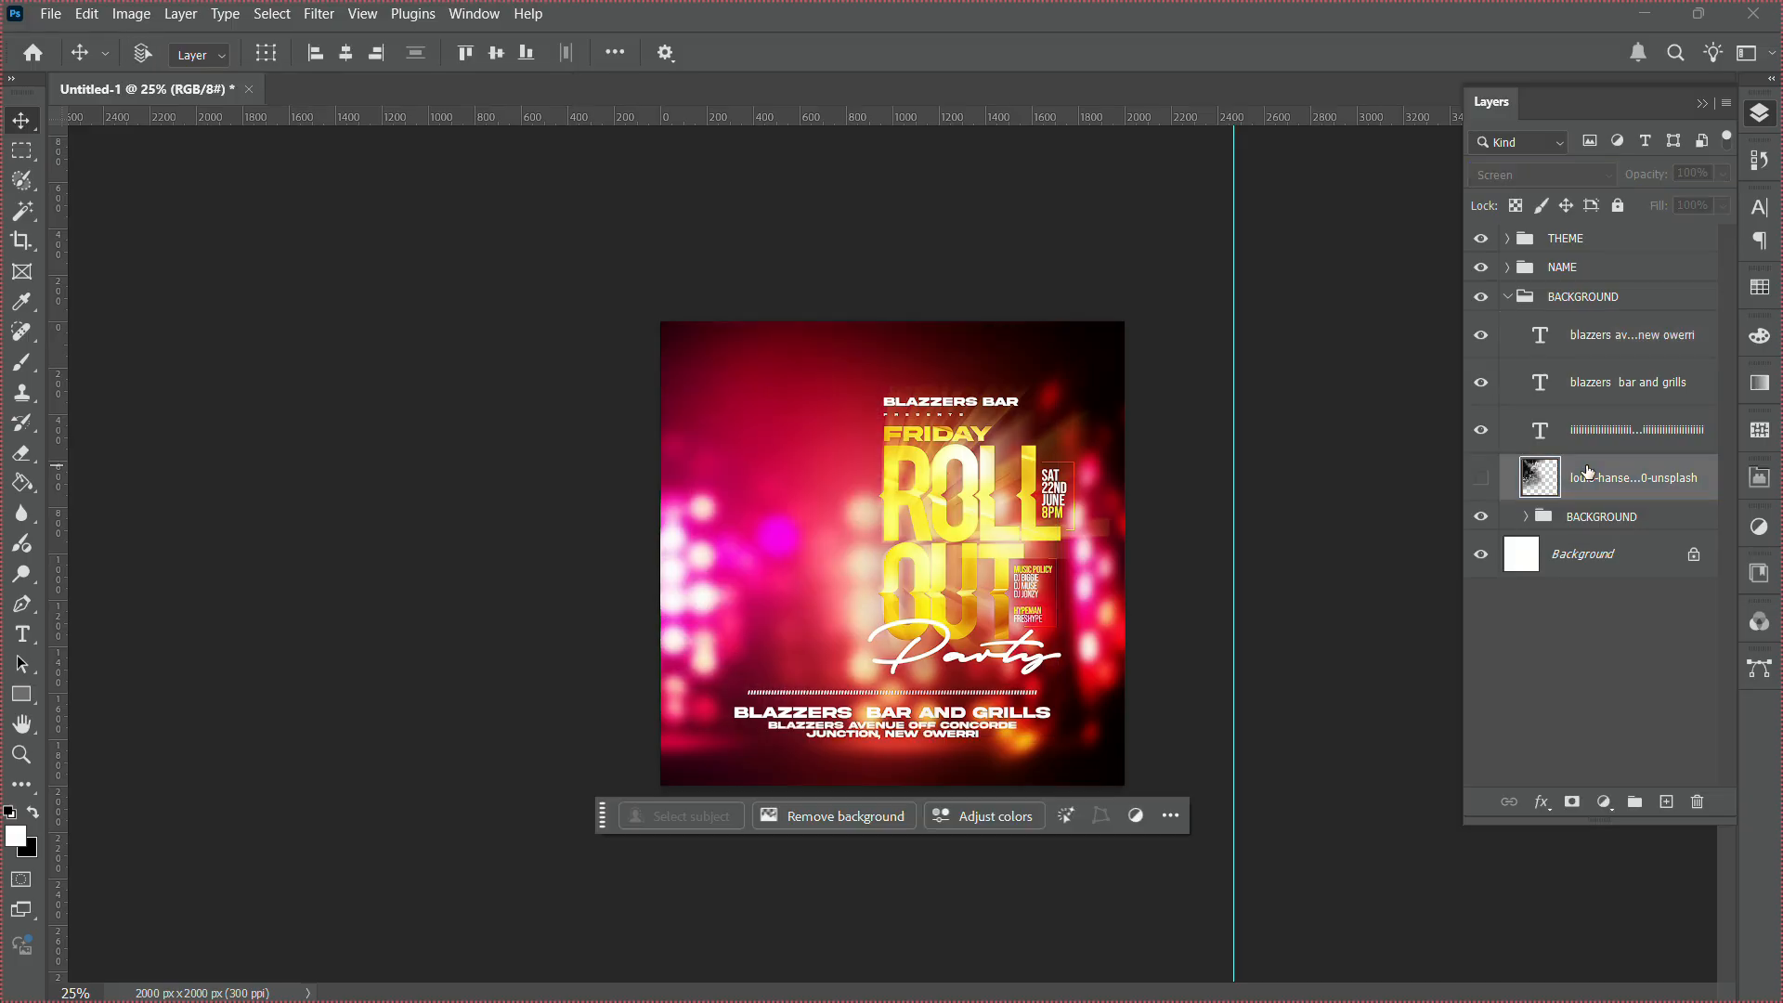
# Change the blend mode of the stripe row's text layer so it blends into the background.
pyautogui.click(1590, 427)
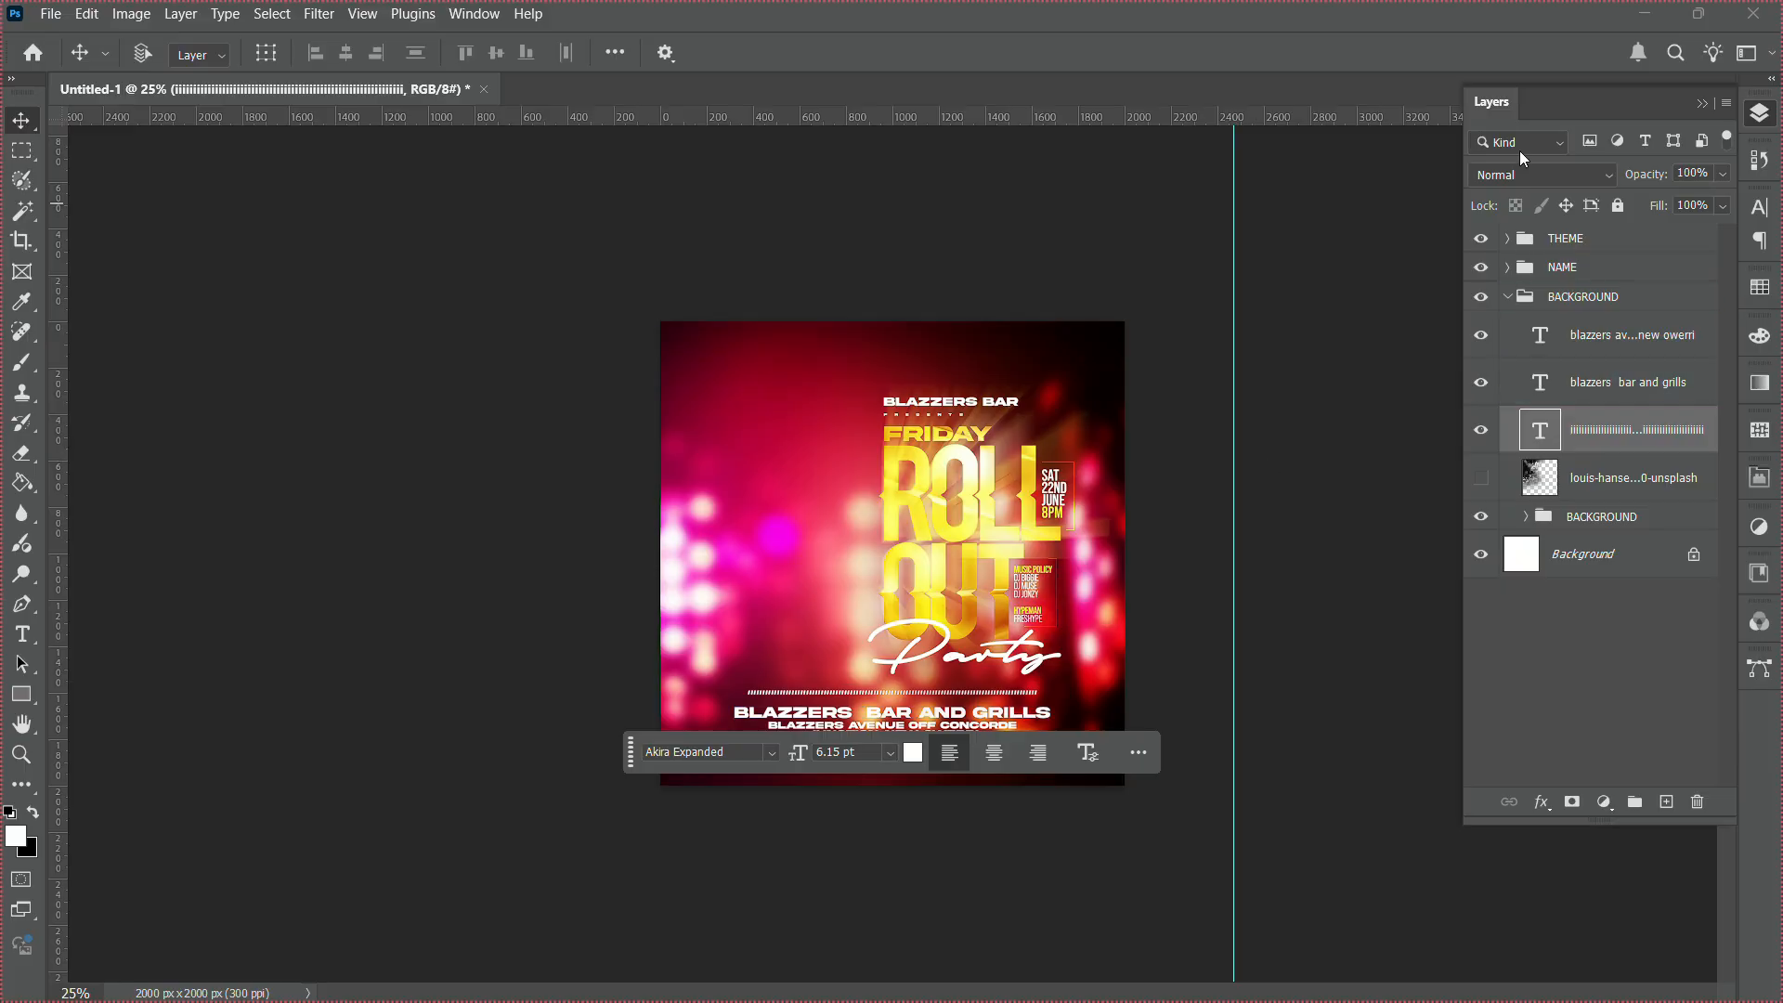
pyautogui.click(1520, 177)
# Group the stripe row, venue name and address layers and move the group out of BACKGROUND, directly above it.
pyautogui.click(1626, 391)
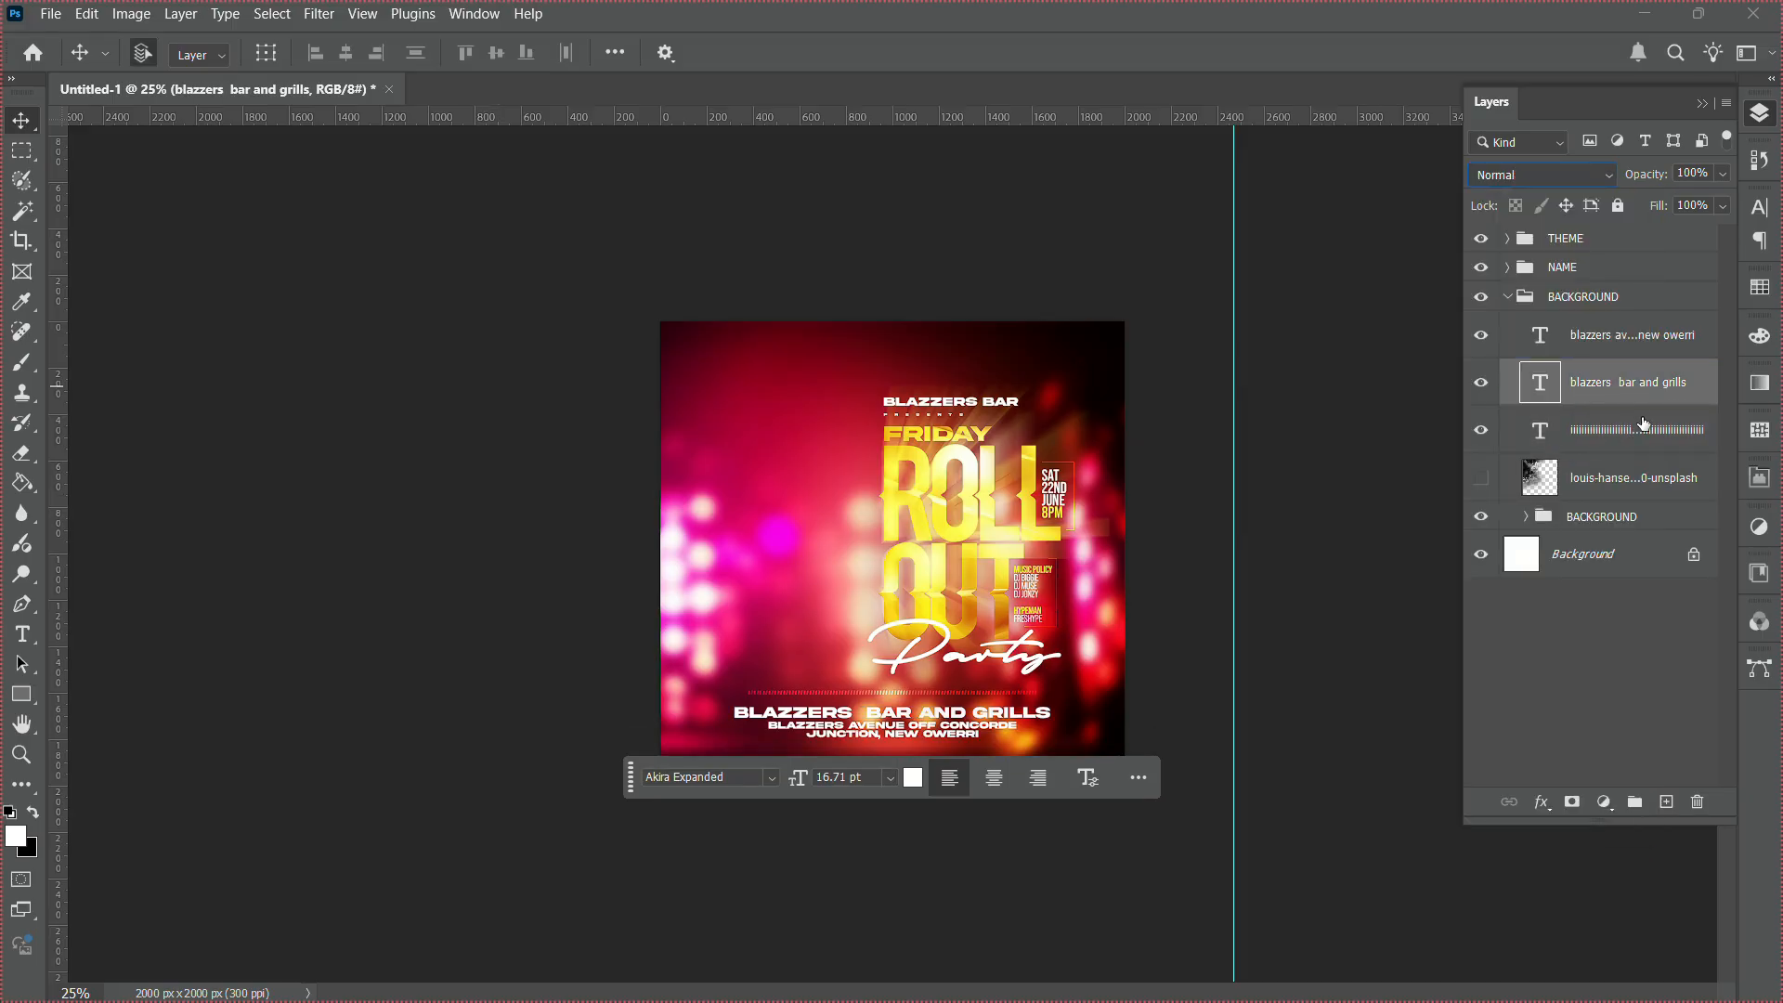
pyautogui.keyDown('shift'); pyautogui.click(1642, 427); pyautogui.keyUp('shift')
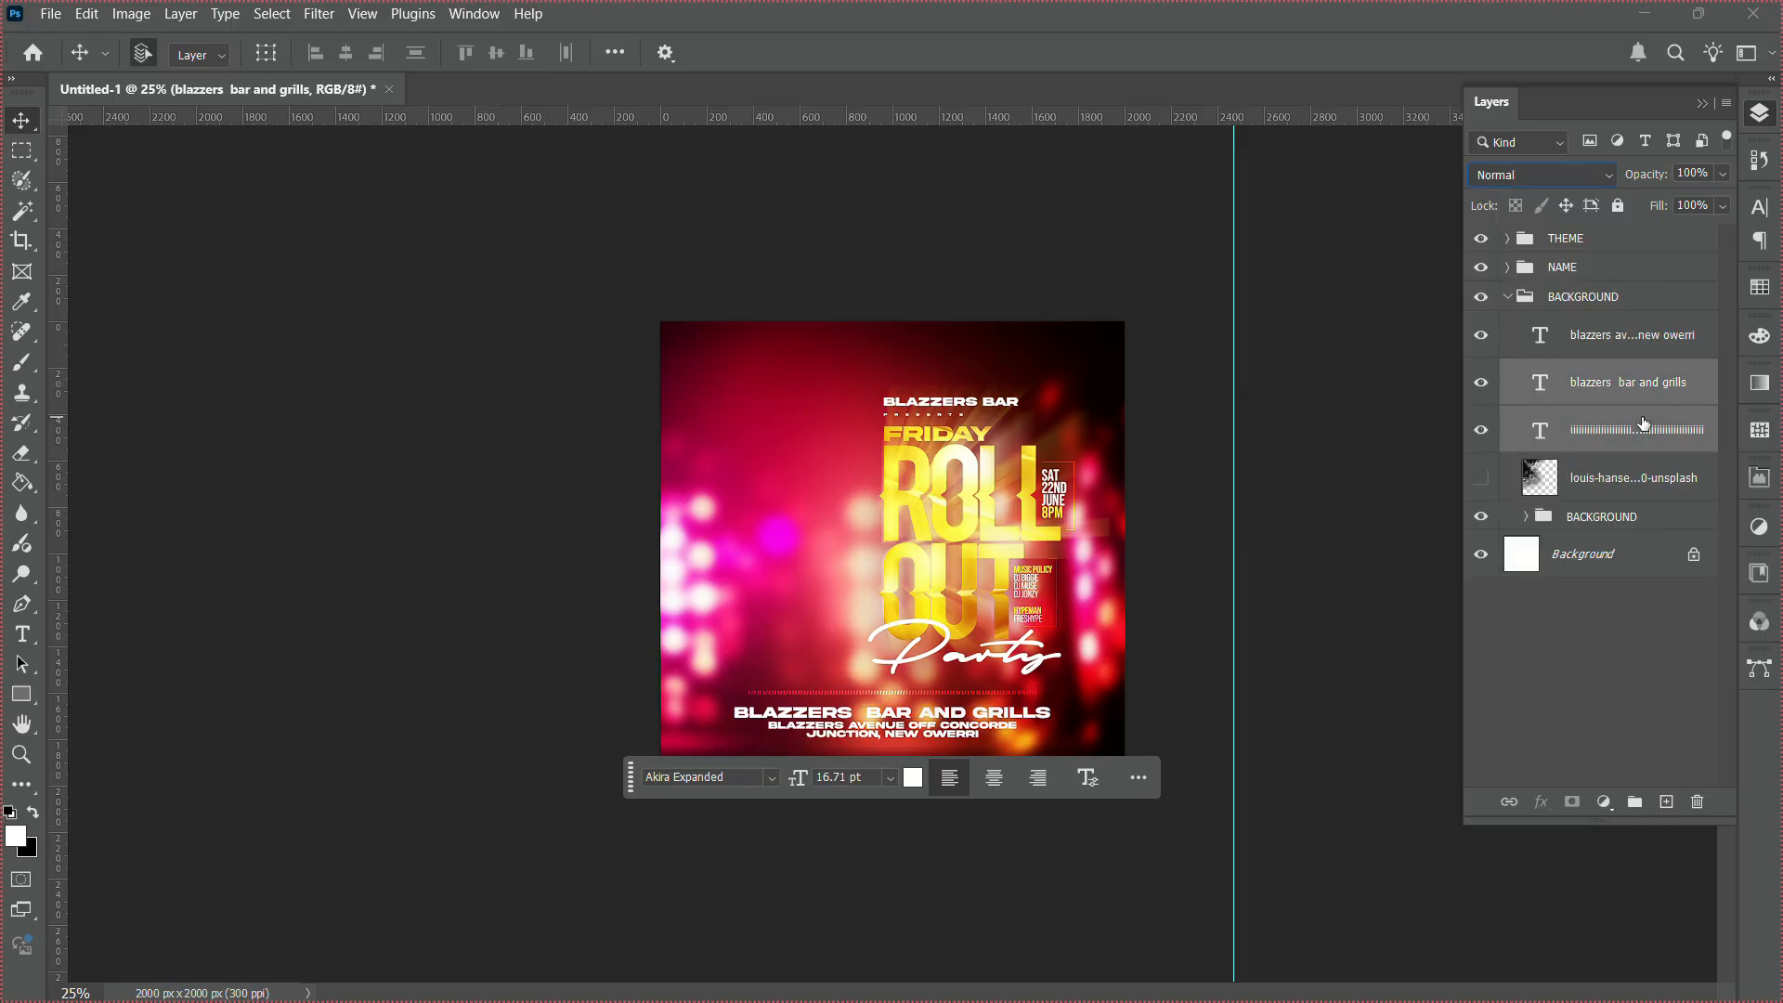
pyautogui.keyDown('shift'); pyautogui.click(1627, 346); pyautogui.keyUp('shift')
pyautogui.hotkey('ctrl', 'g')
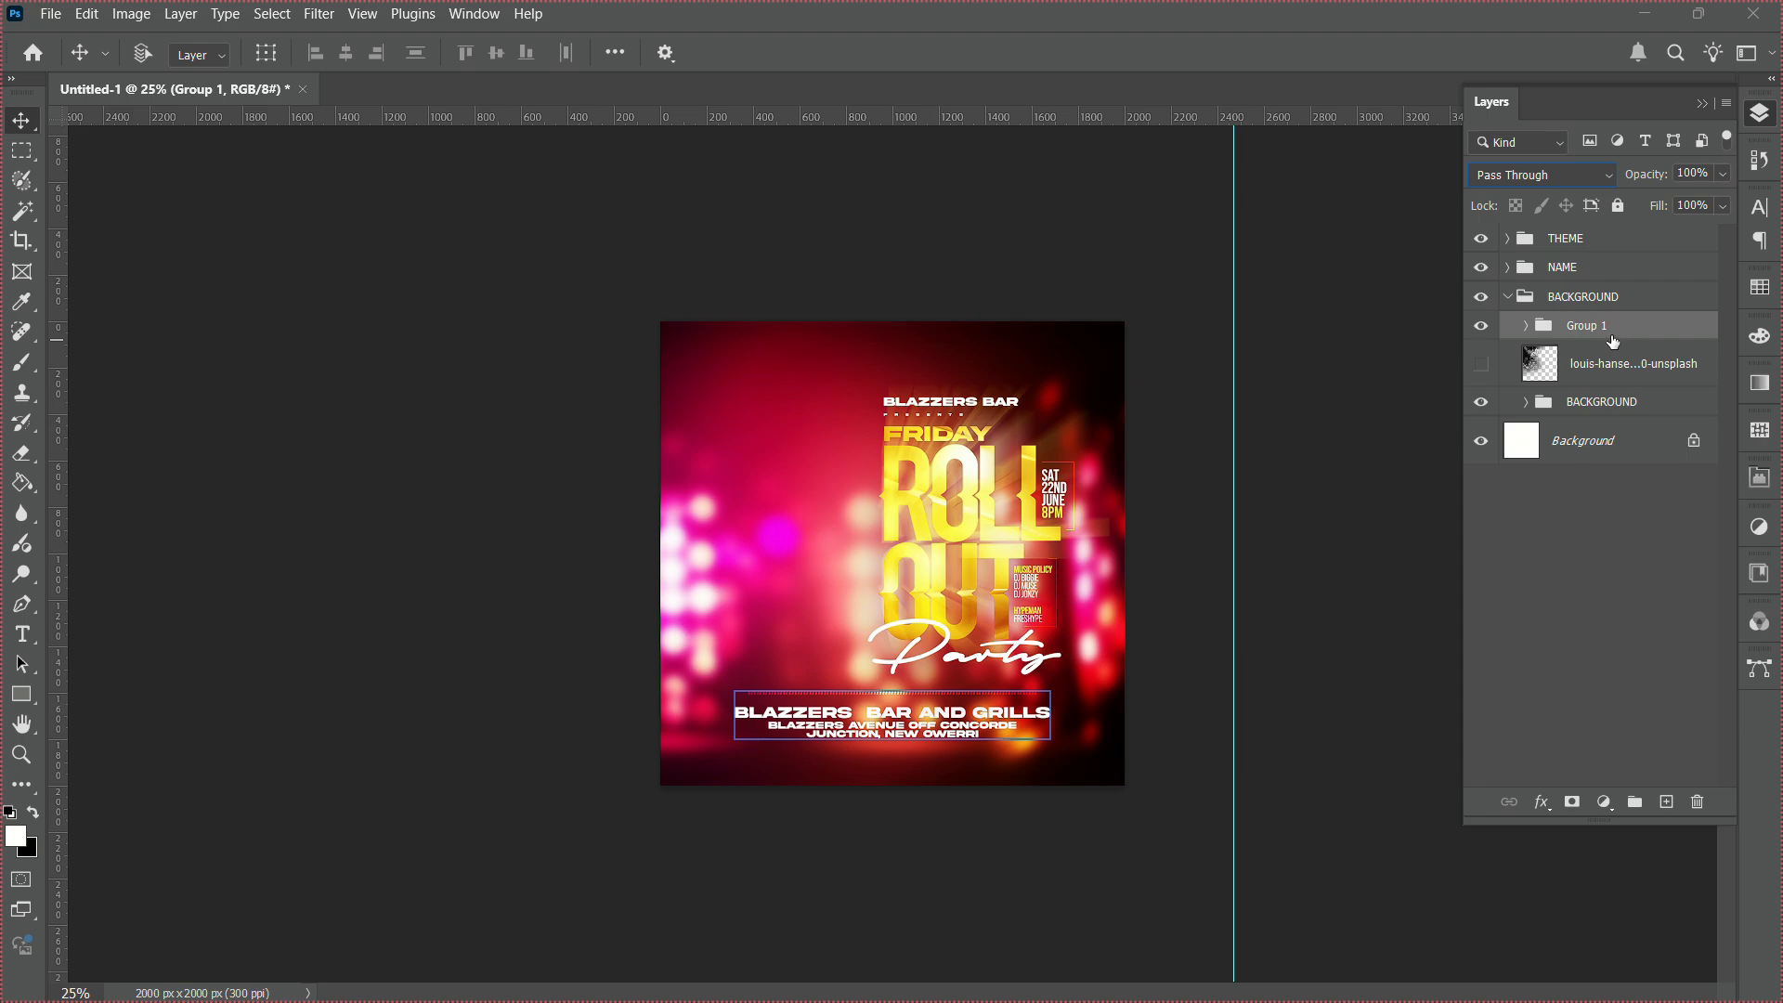
pyautogui.moveTo(1611, 335); pyautogui.dragTo(1581, 296)
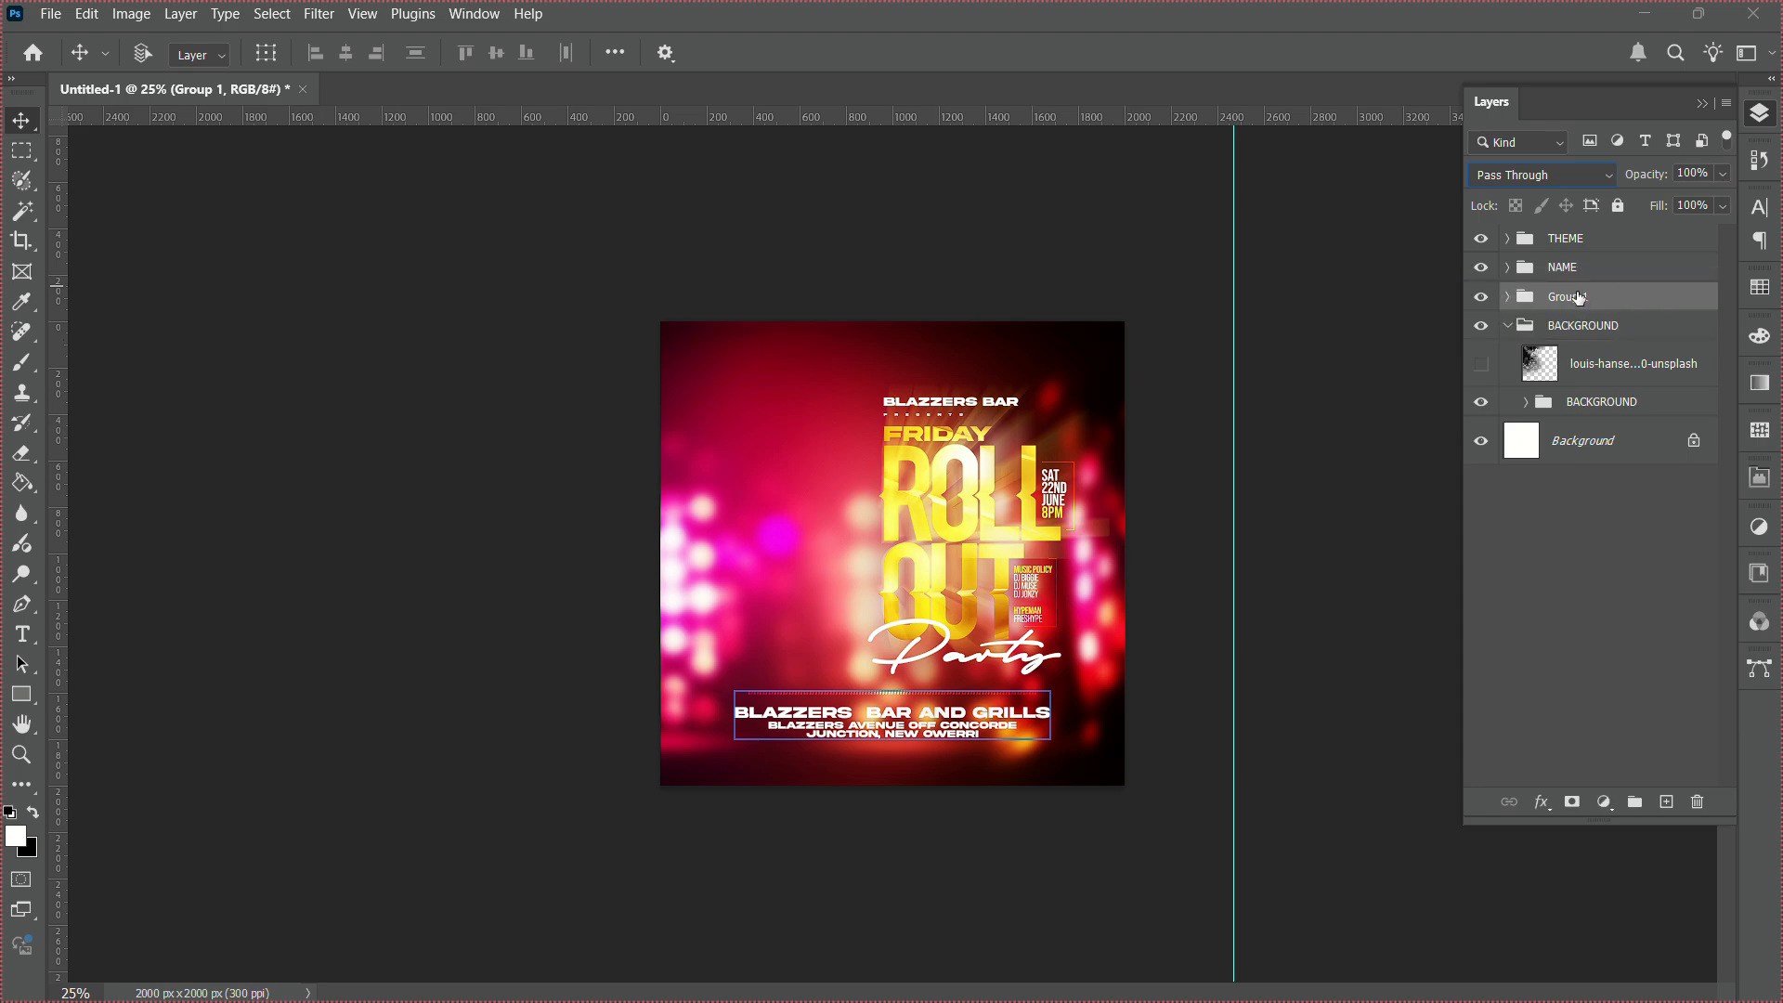
# Rename the new group of venue text layers to "venue".
pyautogui.doubleClick(1575, 299)
pyautogui.write('venue')
pyautogui.press('Return')
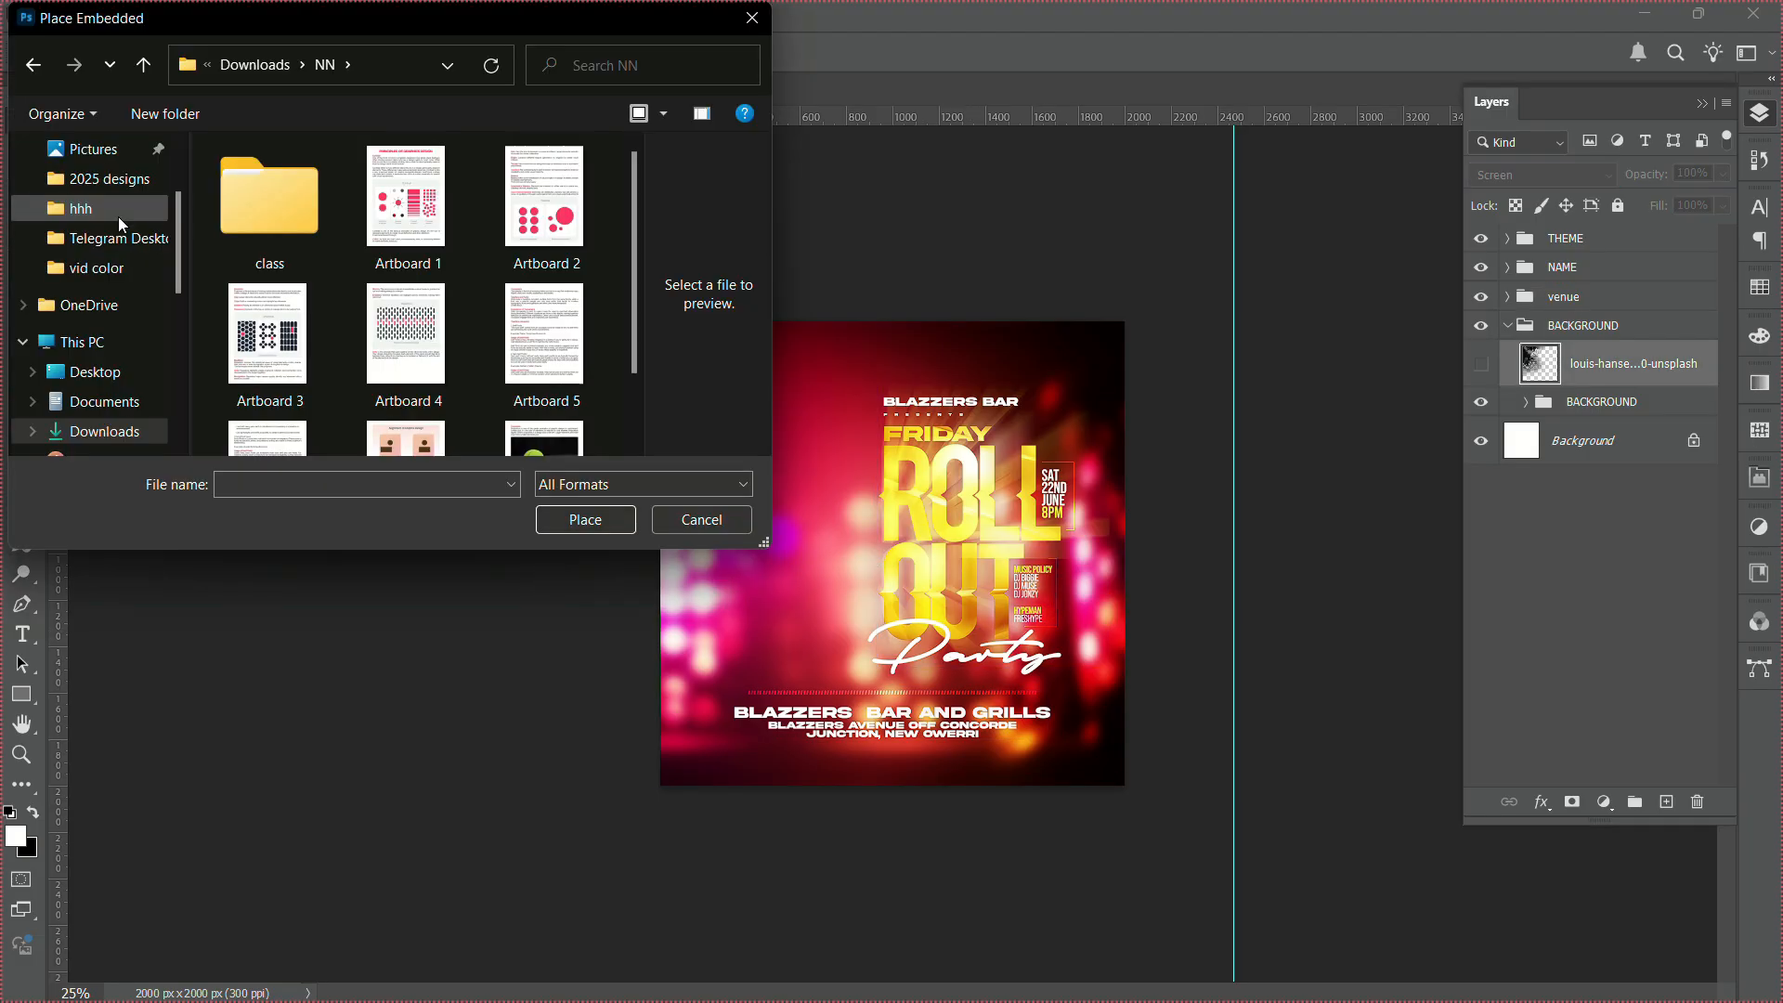
# Embed the bartender photo from the hhh folder above the hidden photo, align it to the canvas's upper edge and scale it to about 22.72%.
pyautogui.click(119, 216)
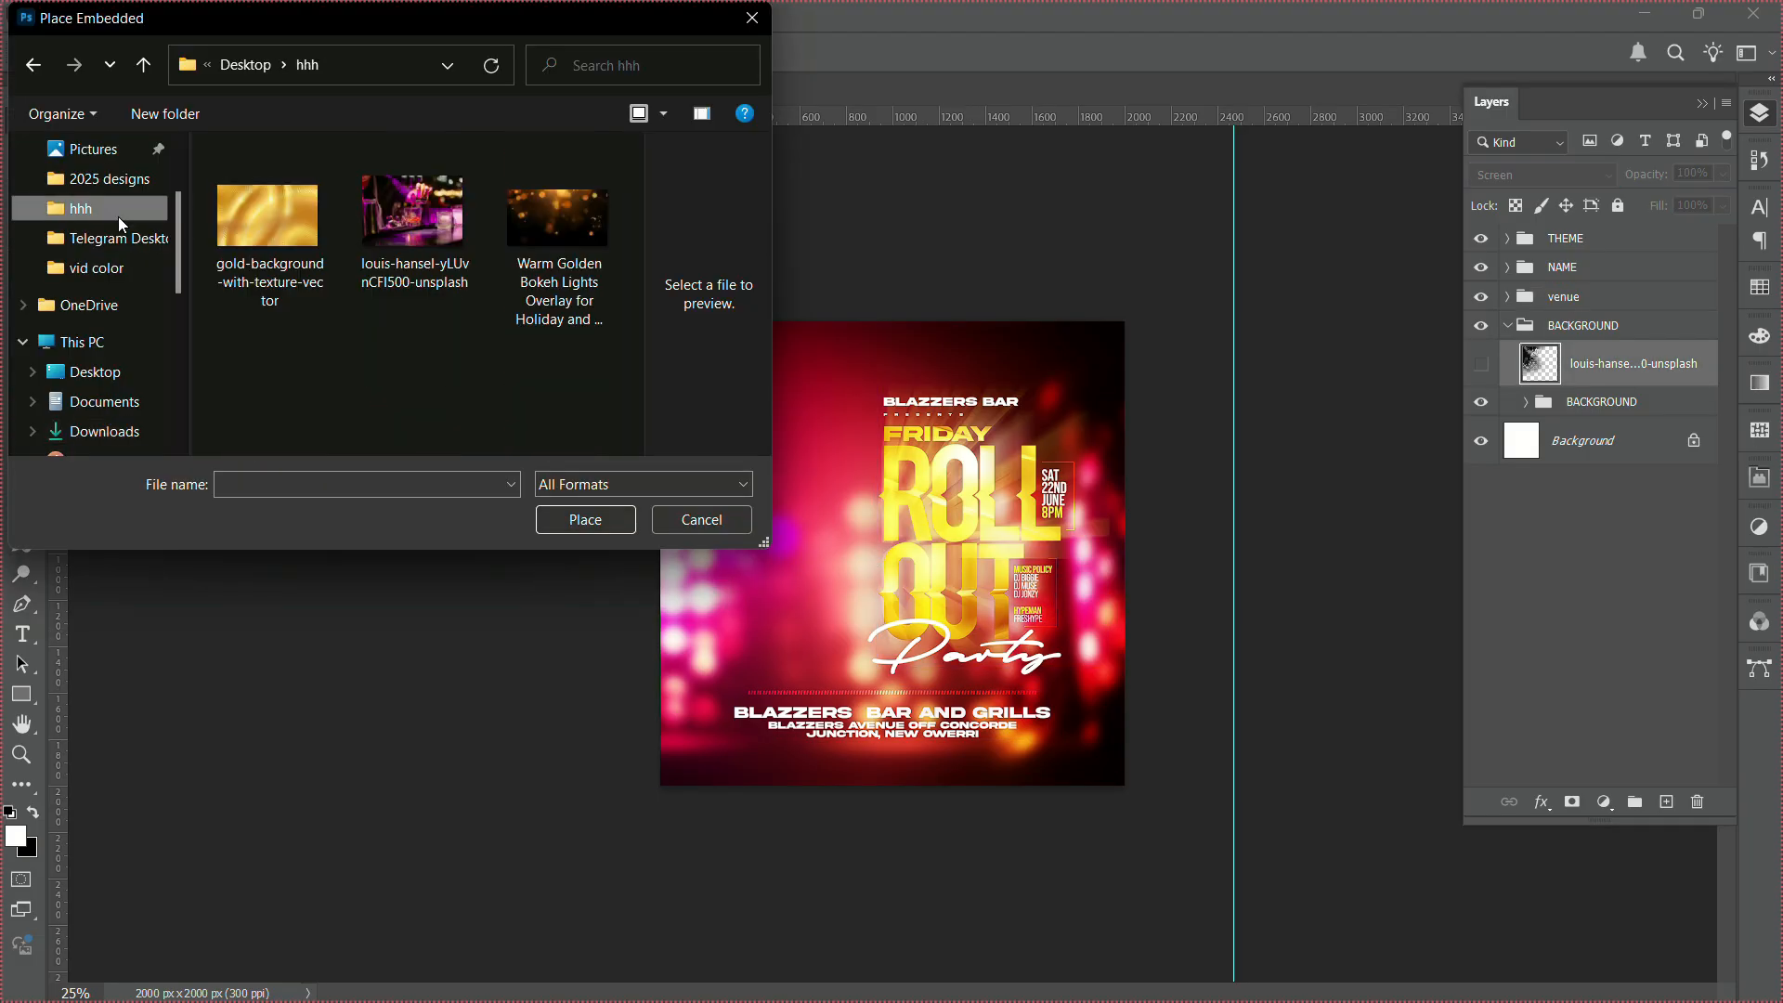
pyautogui.doubleClick(413, 225)
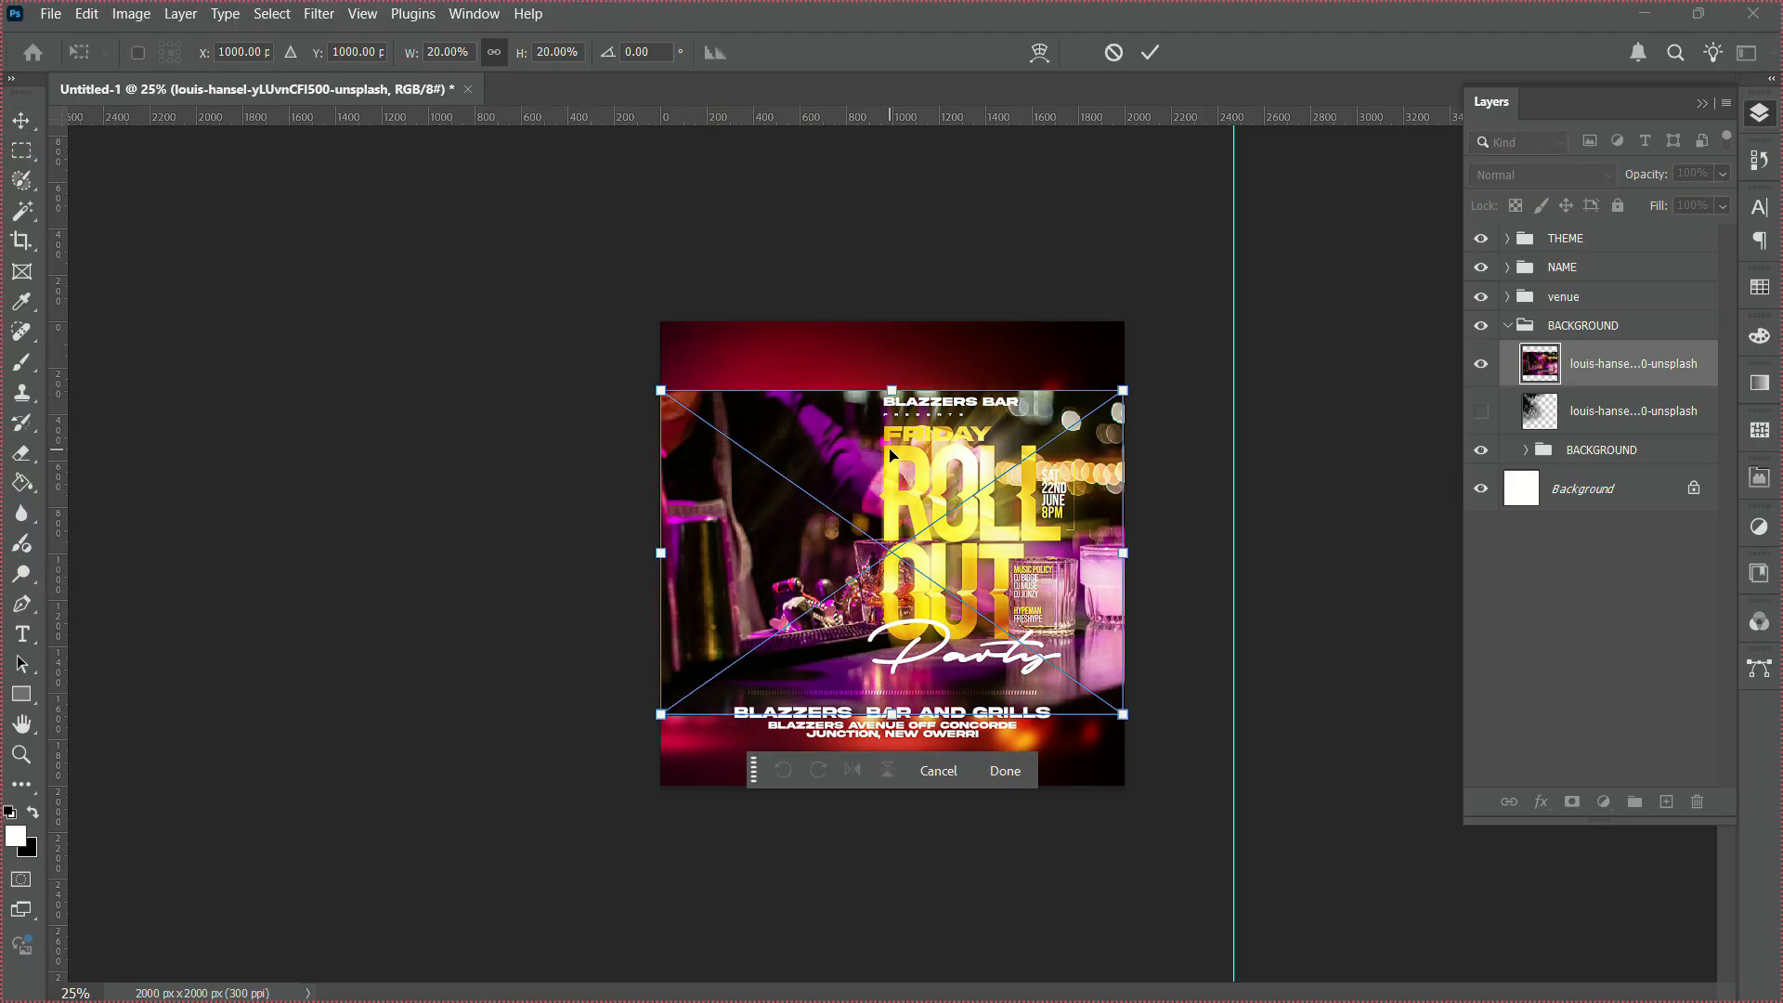
pyautogui.moveTo(859, 452); pyautogui.dragTo(734, 381)
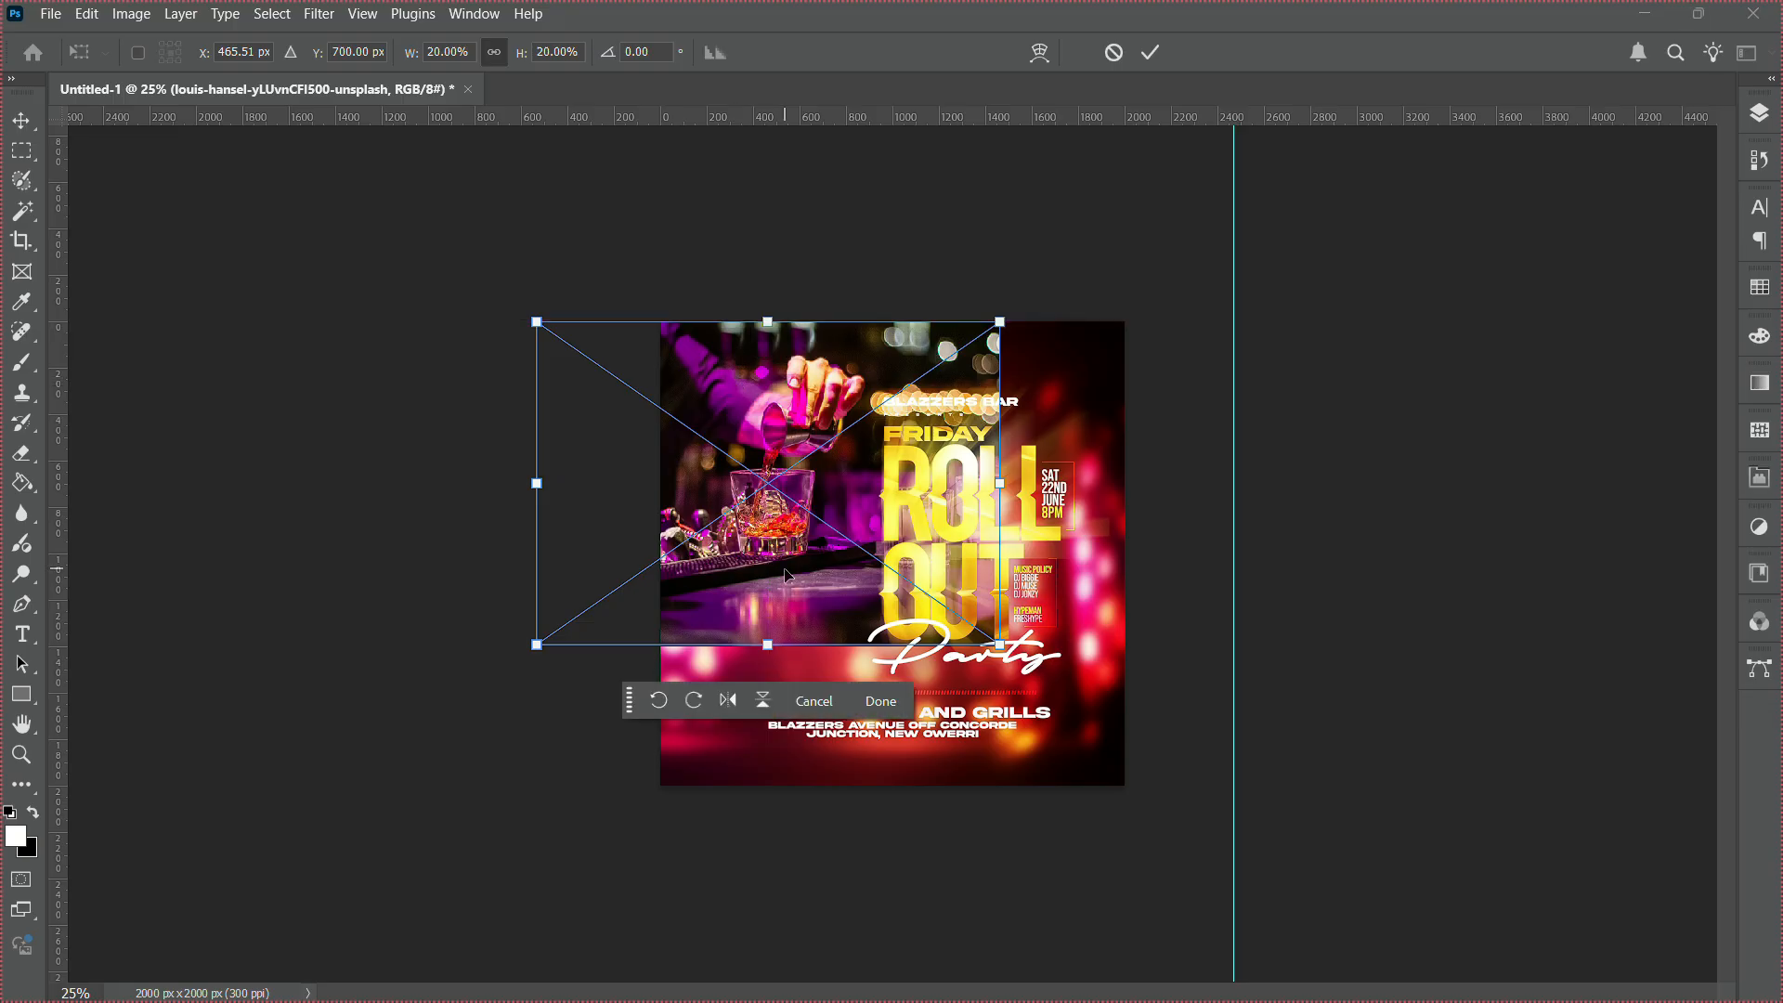
pyautogui.moveTo(767, 648); pyautogui.dragTo(782, 699)
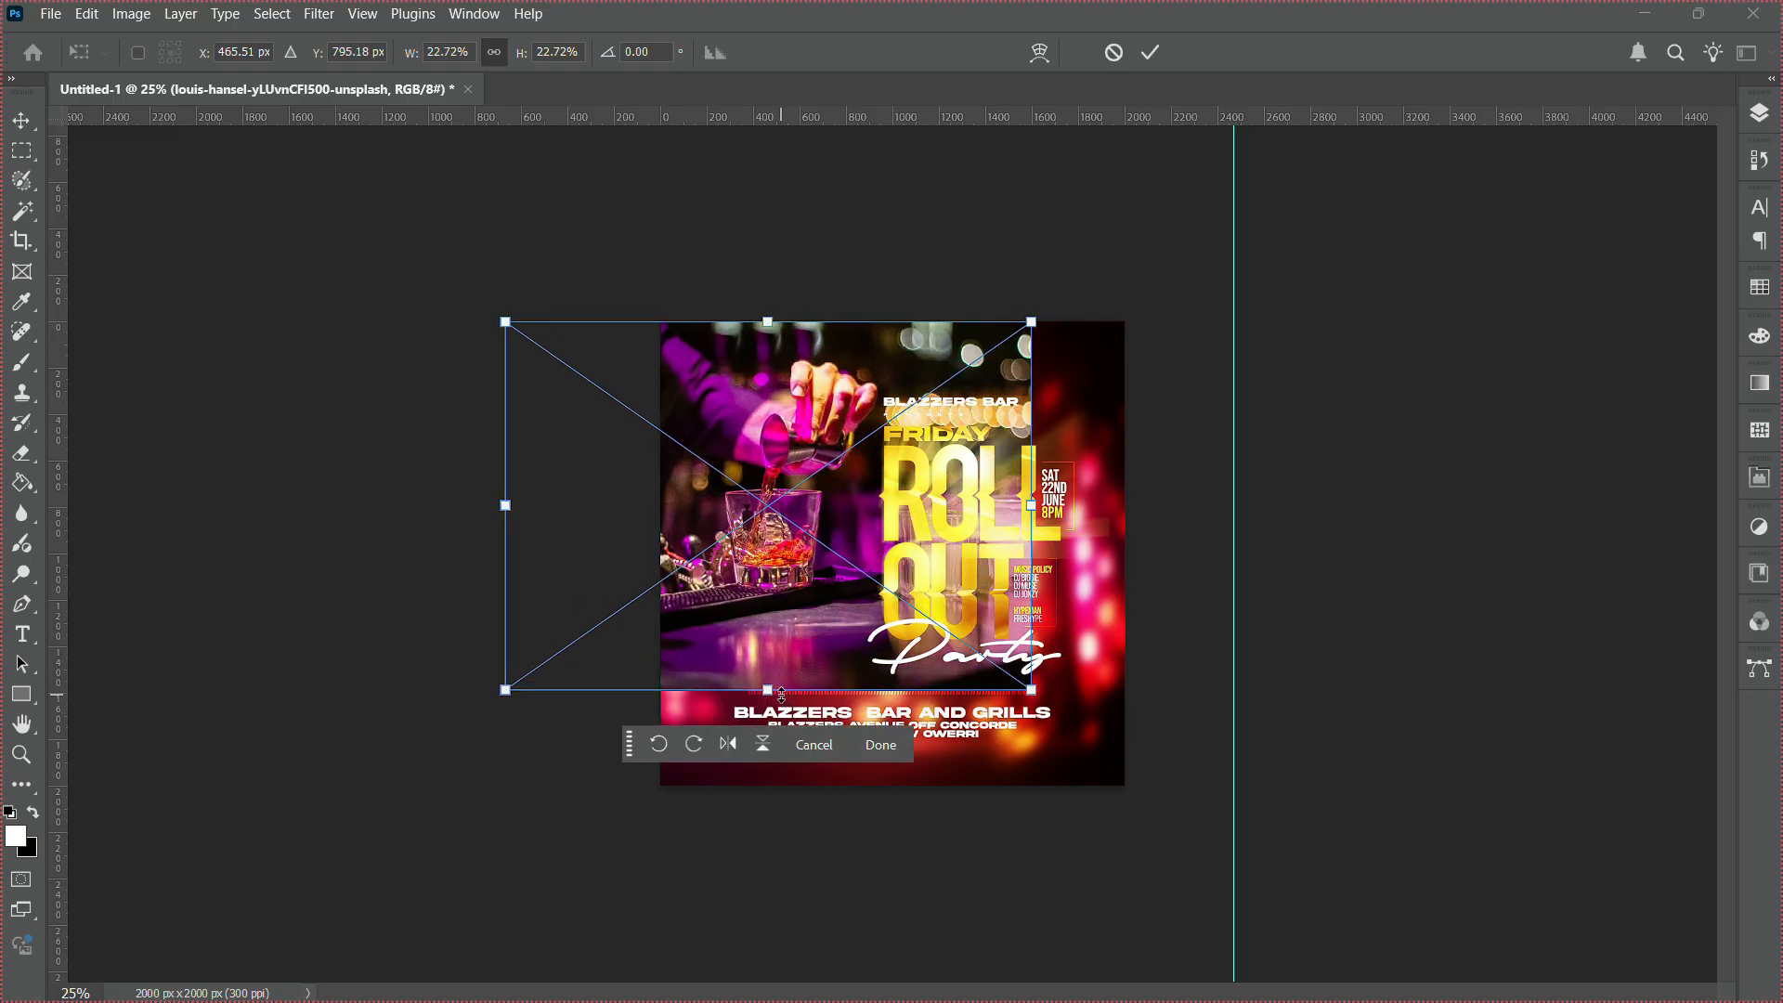
pyautogui.press('Return')
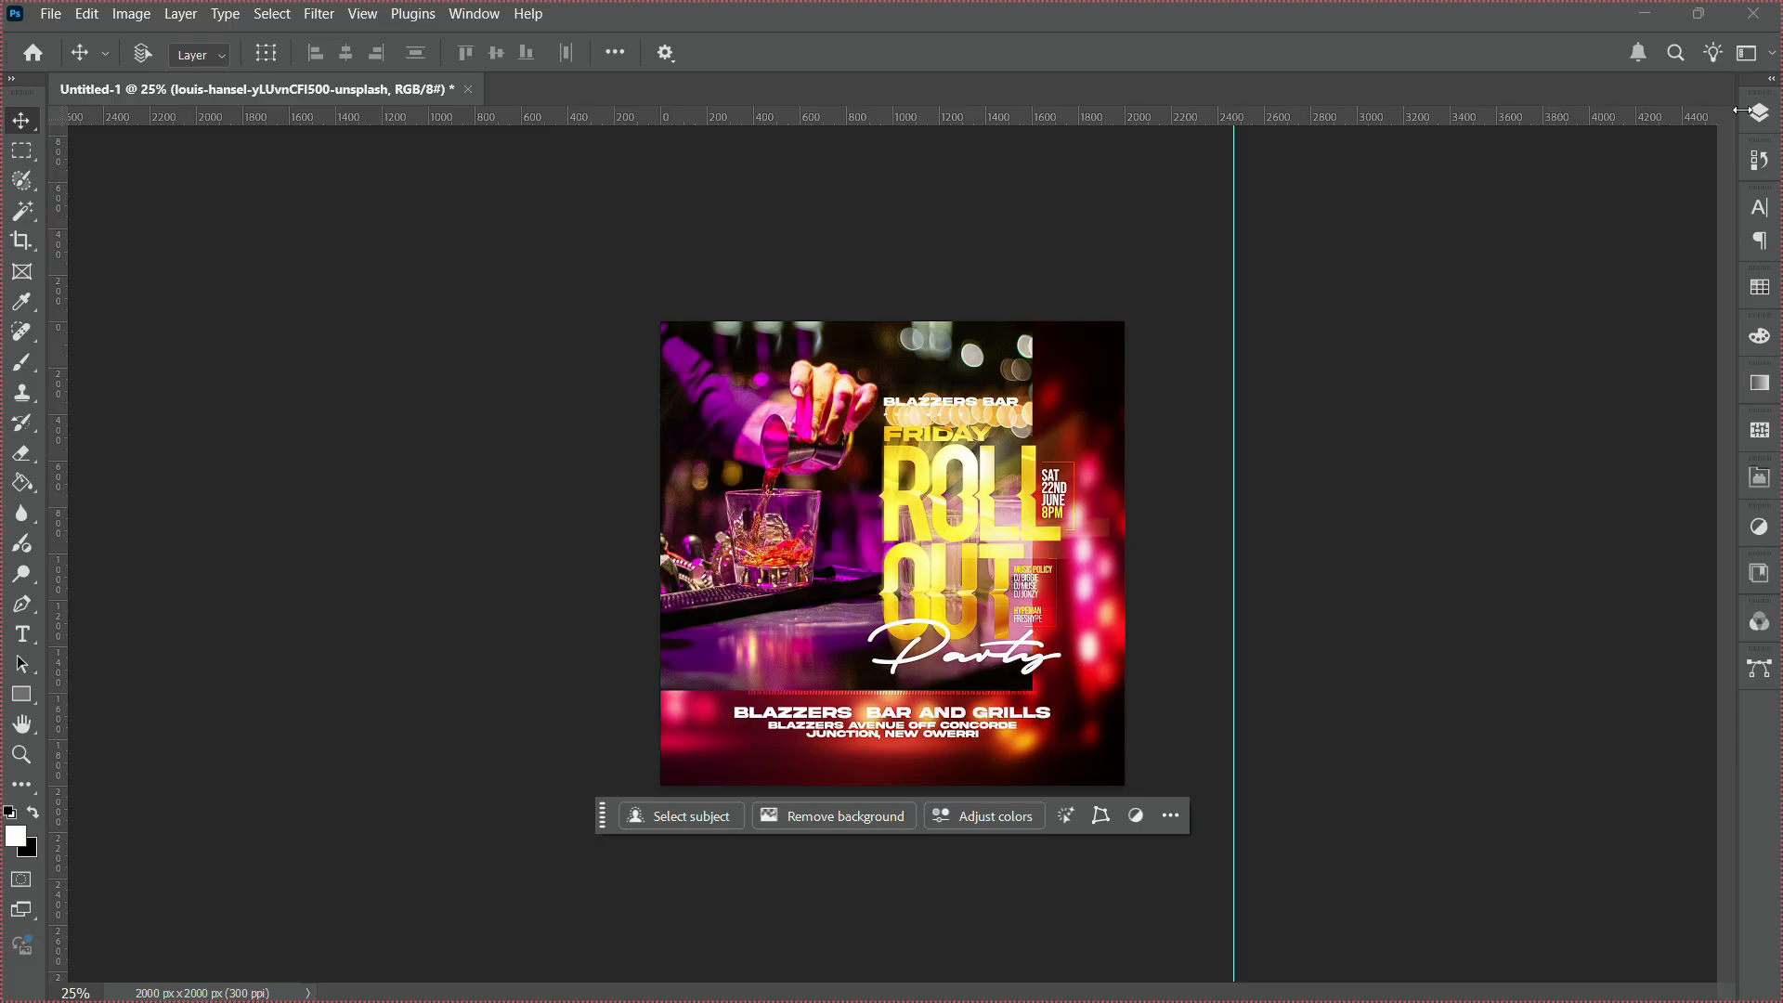
pyautogui.click(1752, 115)
pyautogui.click(1544, 176)
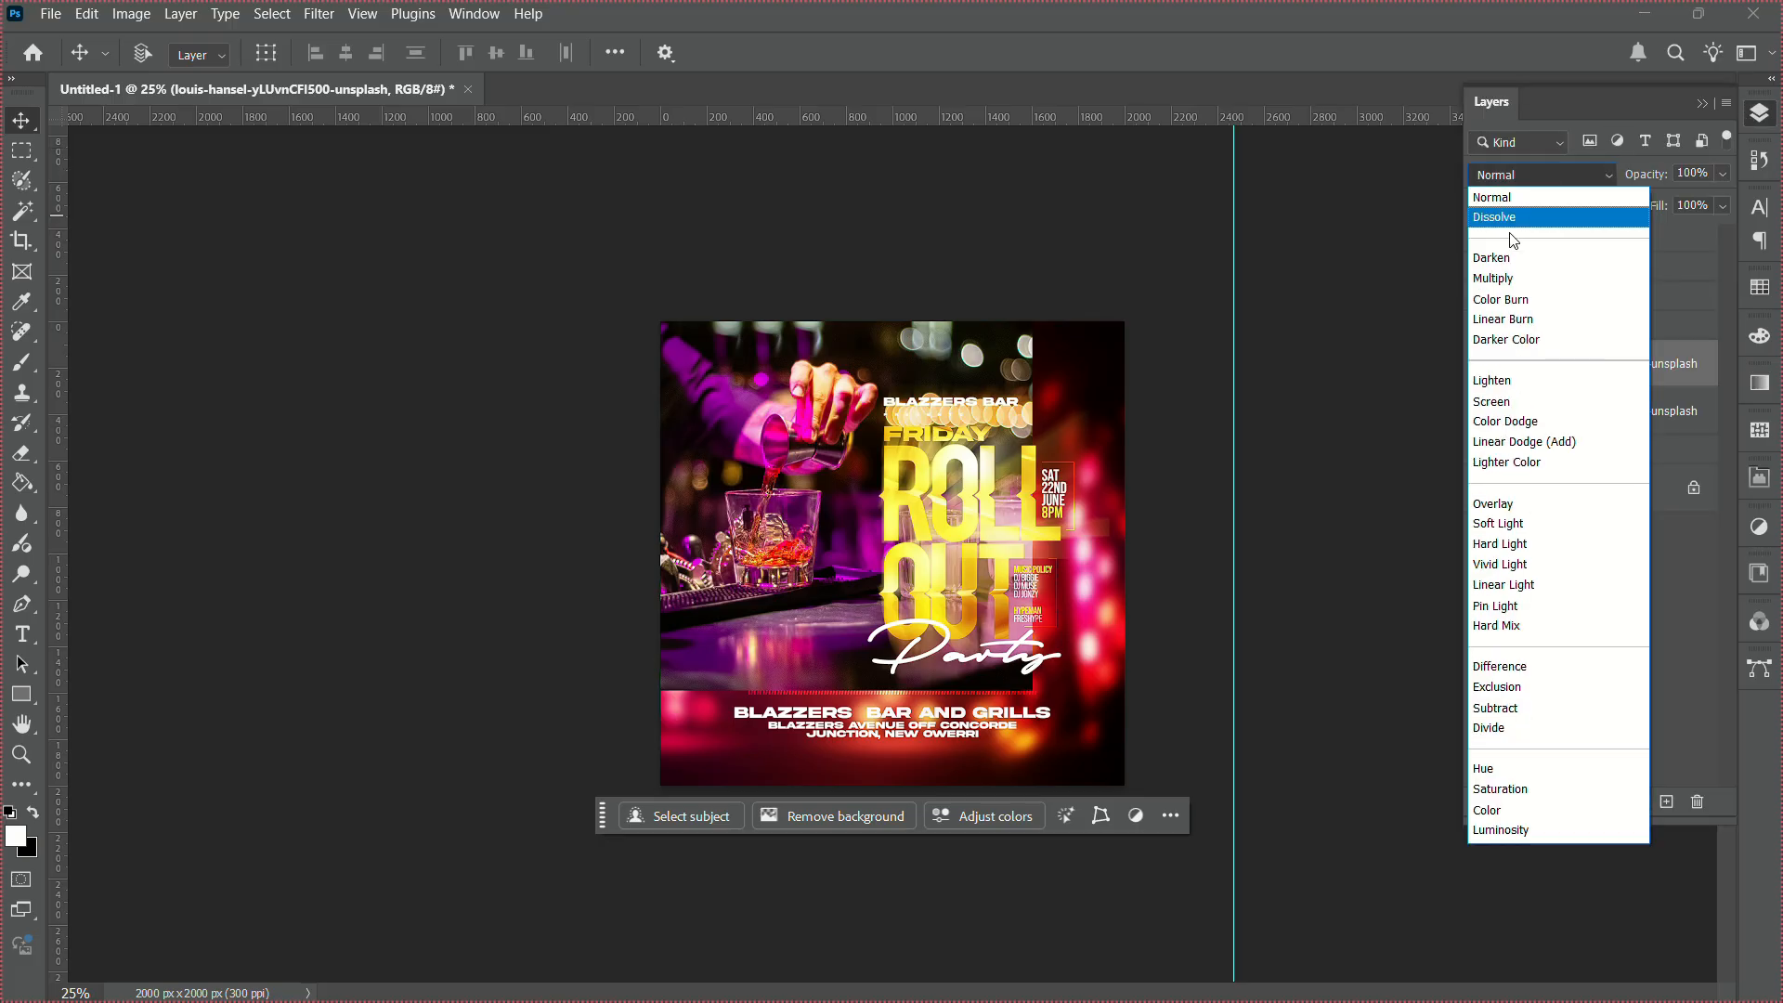
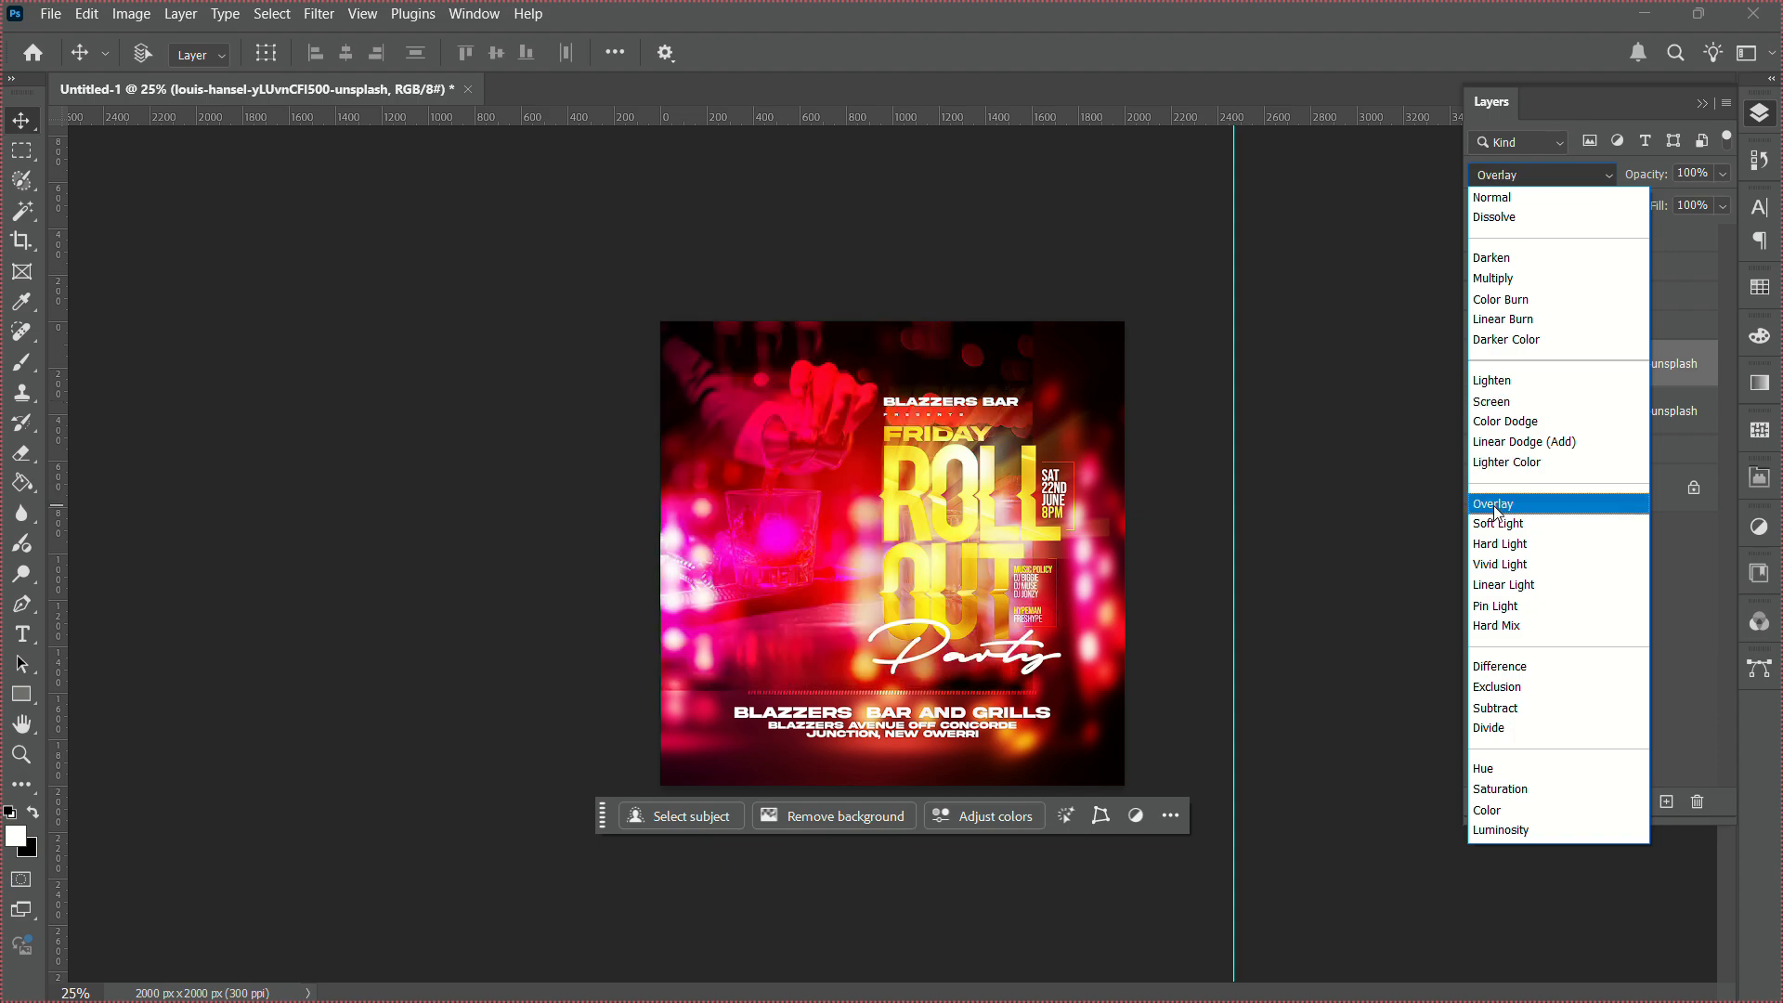
pyautogui.click(1167, 510)
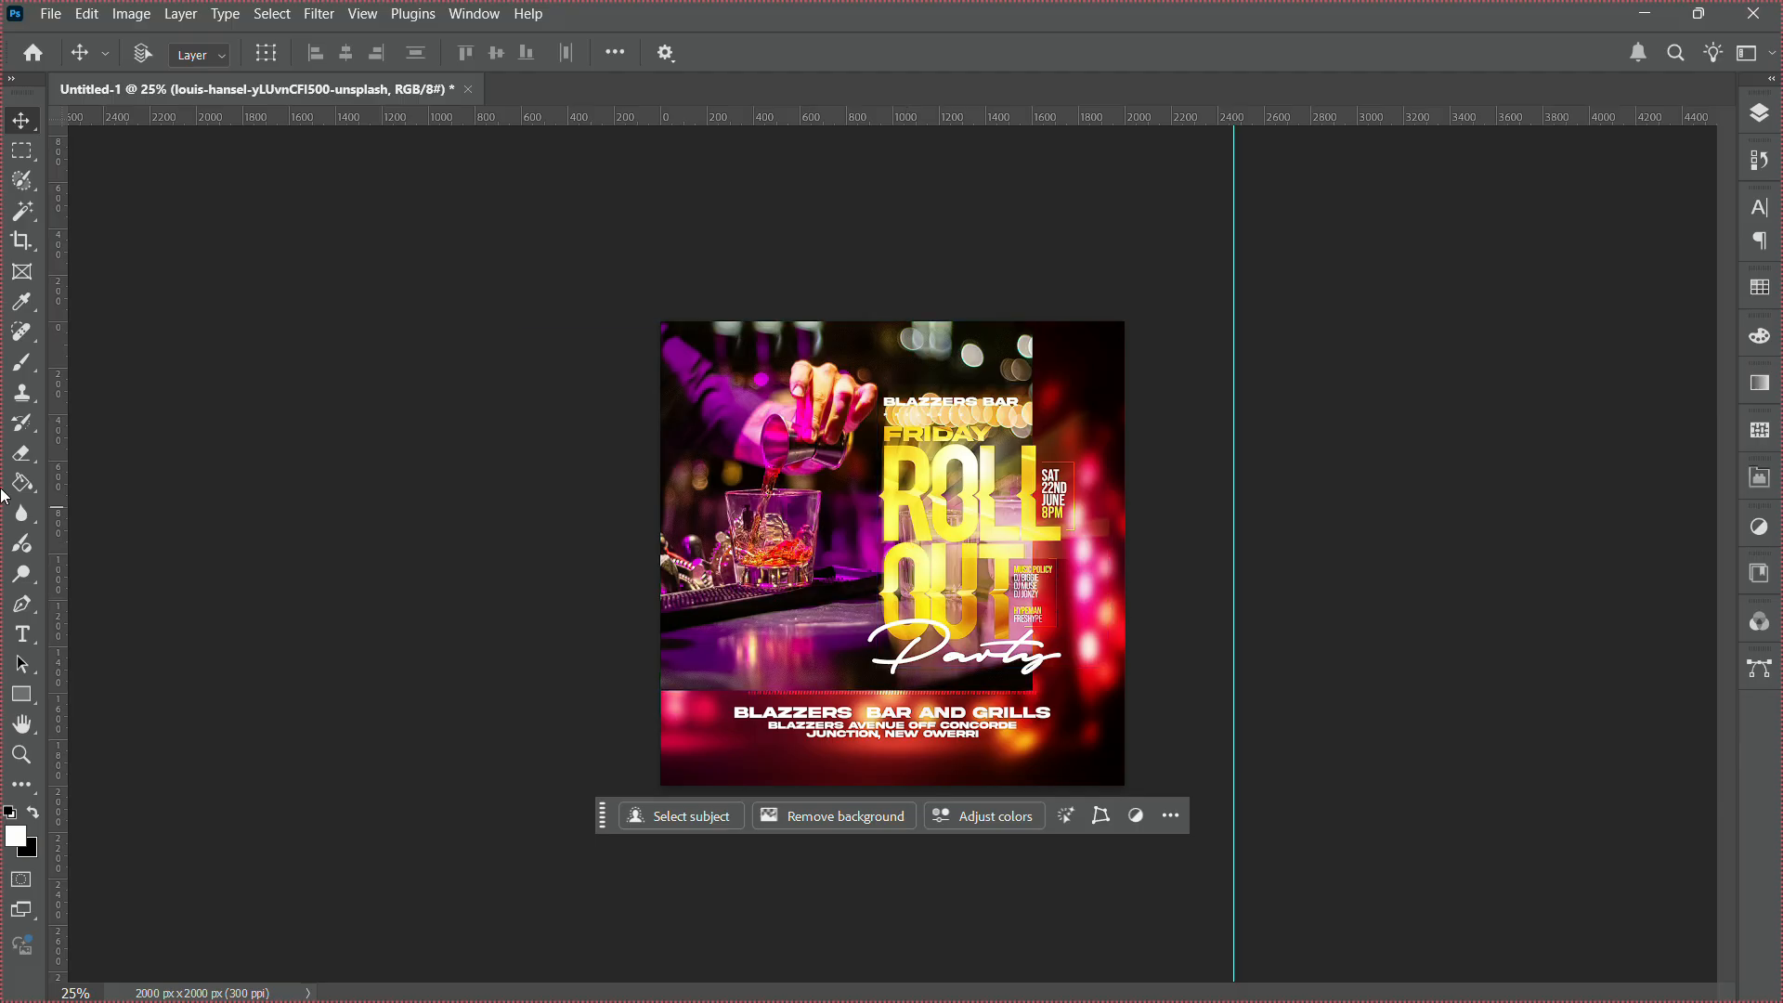
# Rasterize the placed bartender photo and fade out its lower and right edges with a soft 1500 px eraser.
pyautogui.click(20, 457)
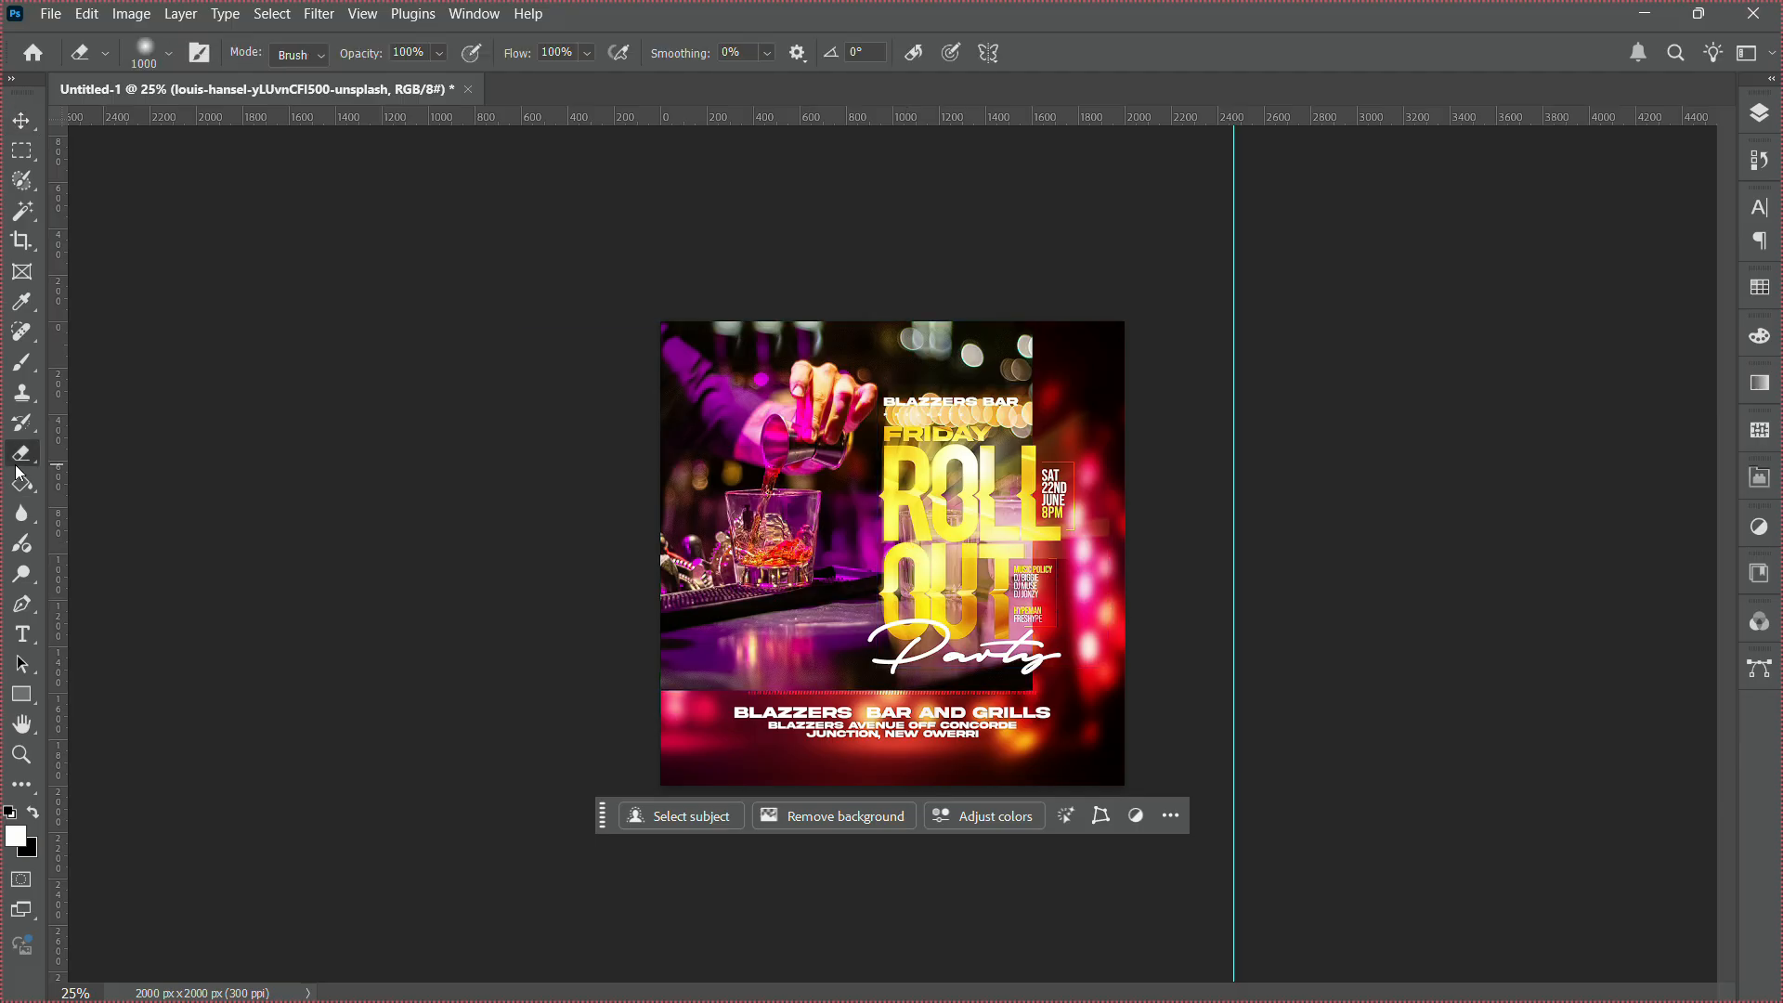
pyautogui.click(667, 673)
pyautogui.click(845, 401)
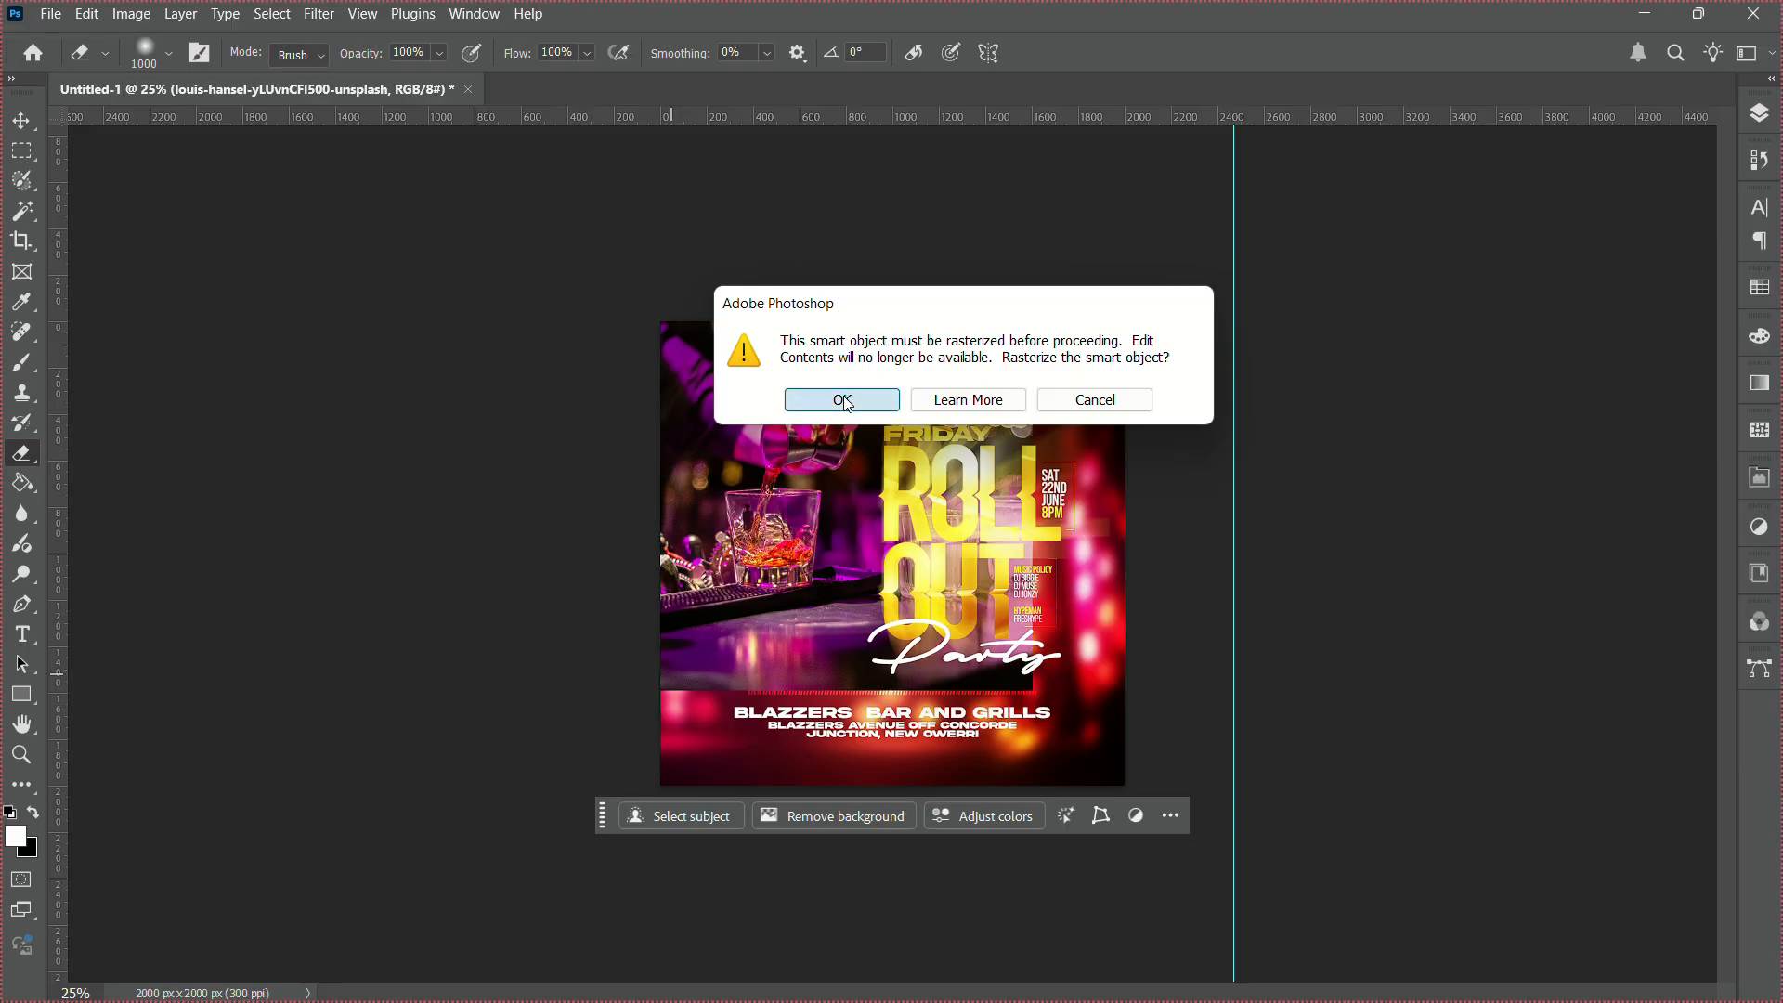
pyautogui.press(']')
pyautogui.press(']')
pyautogui.press(']')
pyautogui.press(']')
pyautogui.press(']')
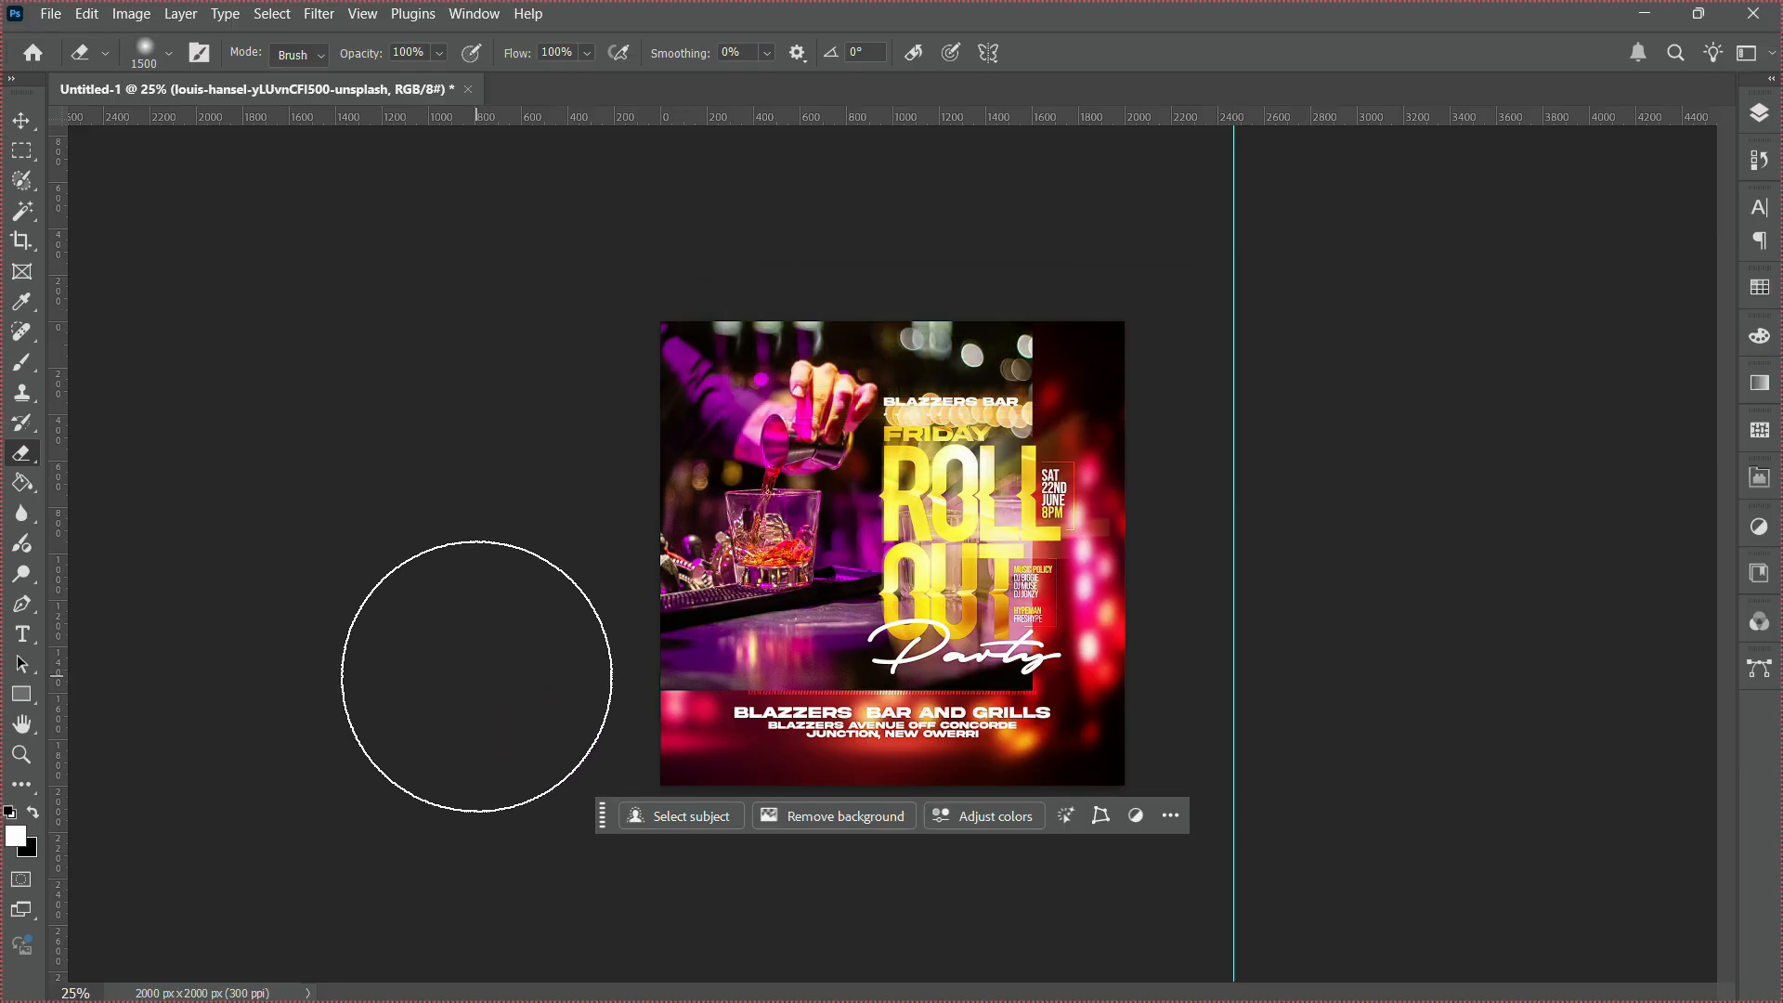
pyautogui.moveTo(476, 677)
pyautogui.mouseDown()
pyautogui.moveTo(702, 842)
pyautogui.moveTo(1043, 731)
pyautogui.moveTo(1167, 507)
pyautogui.moveTo(1099, 343)
pyautogui.moveTo(1078, 420)
pyautogui.moveTo(1093, 486)
pyautogui.mouseUp()
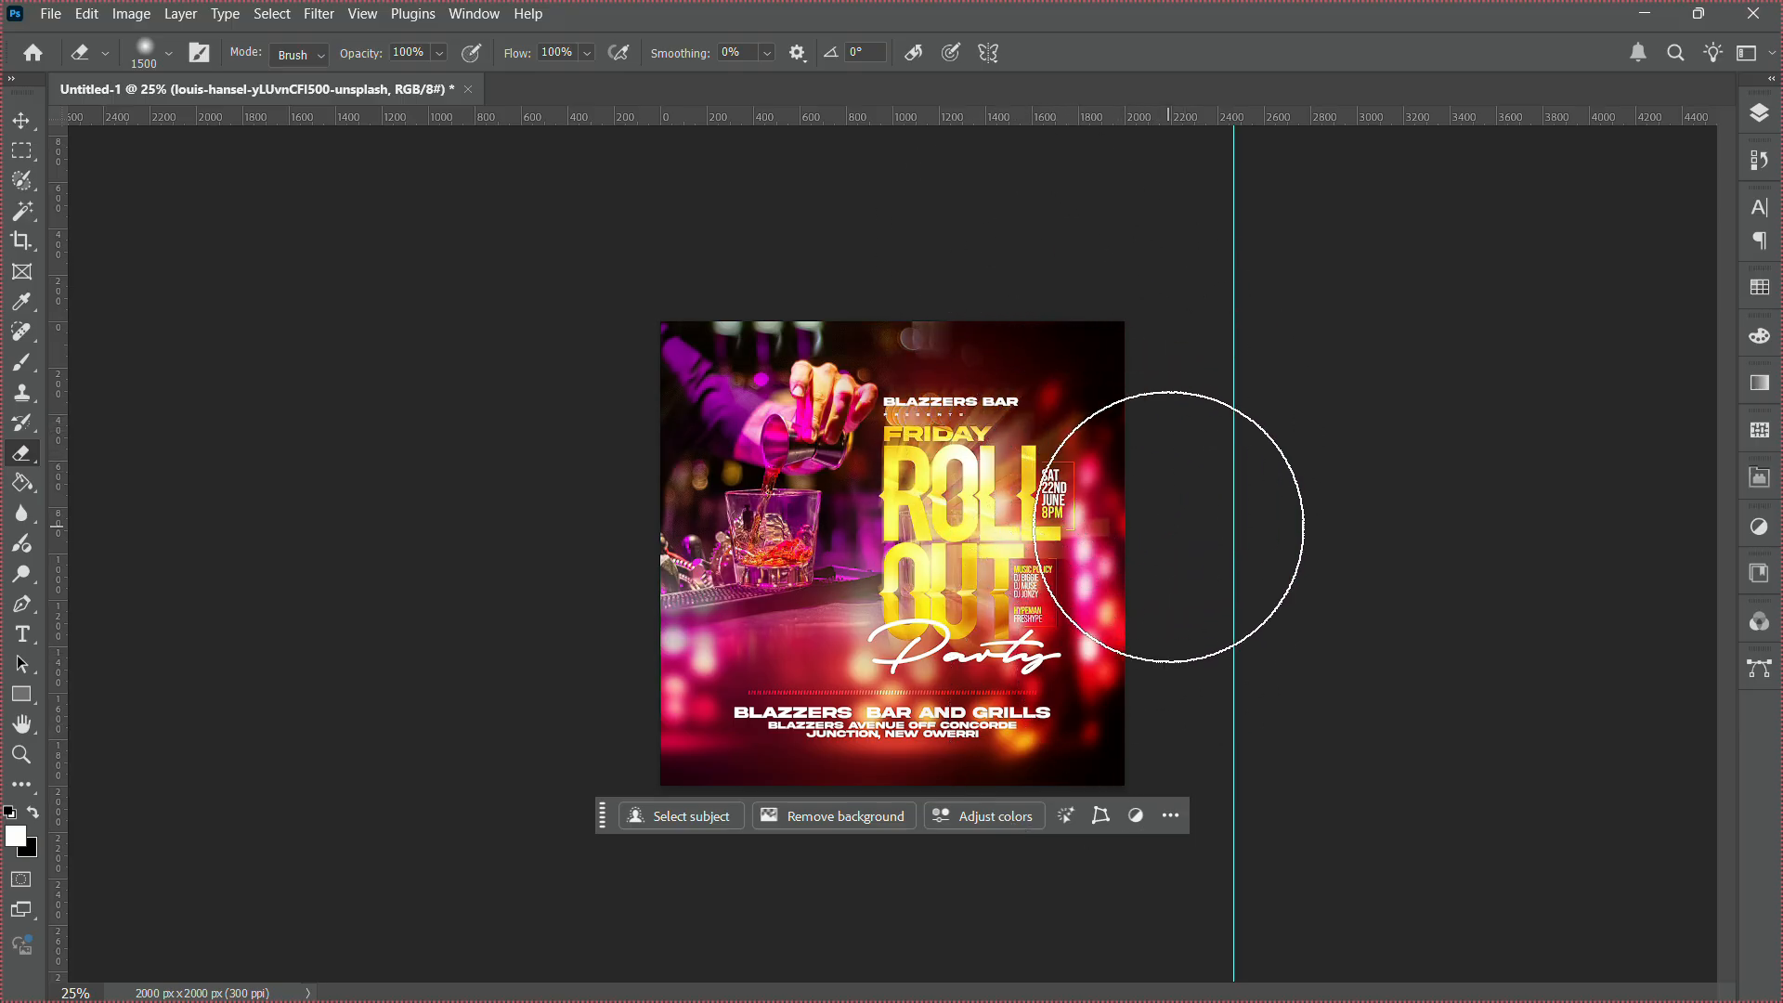
# Enlarge the bartender photo to about 125.79% so it spans the canvas height, and shift it slightly left.
pyautogui.hotkey('ctrl', 't')
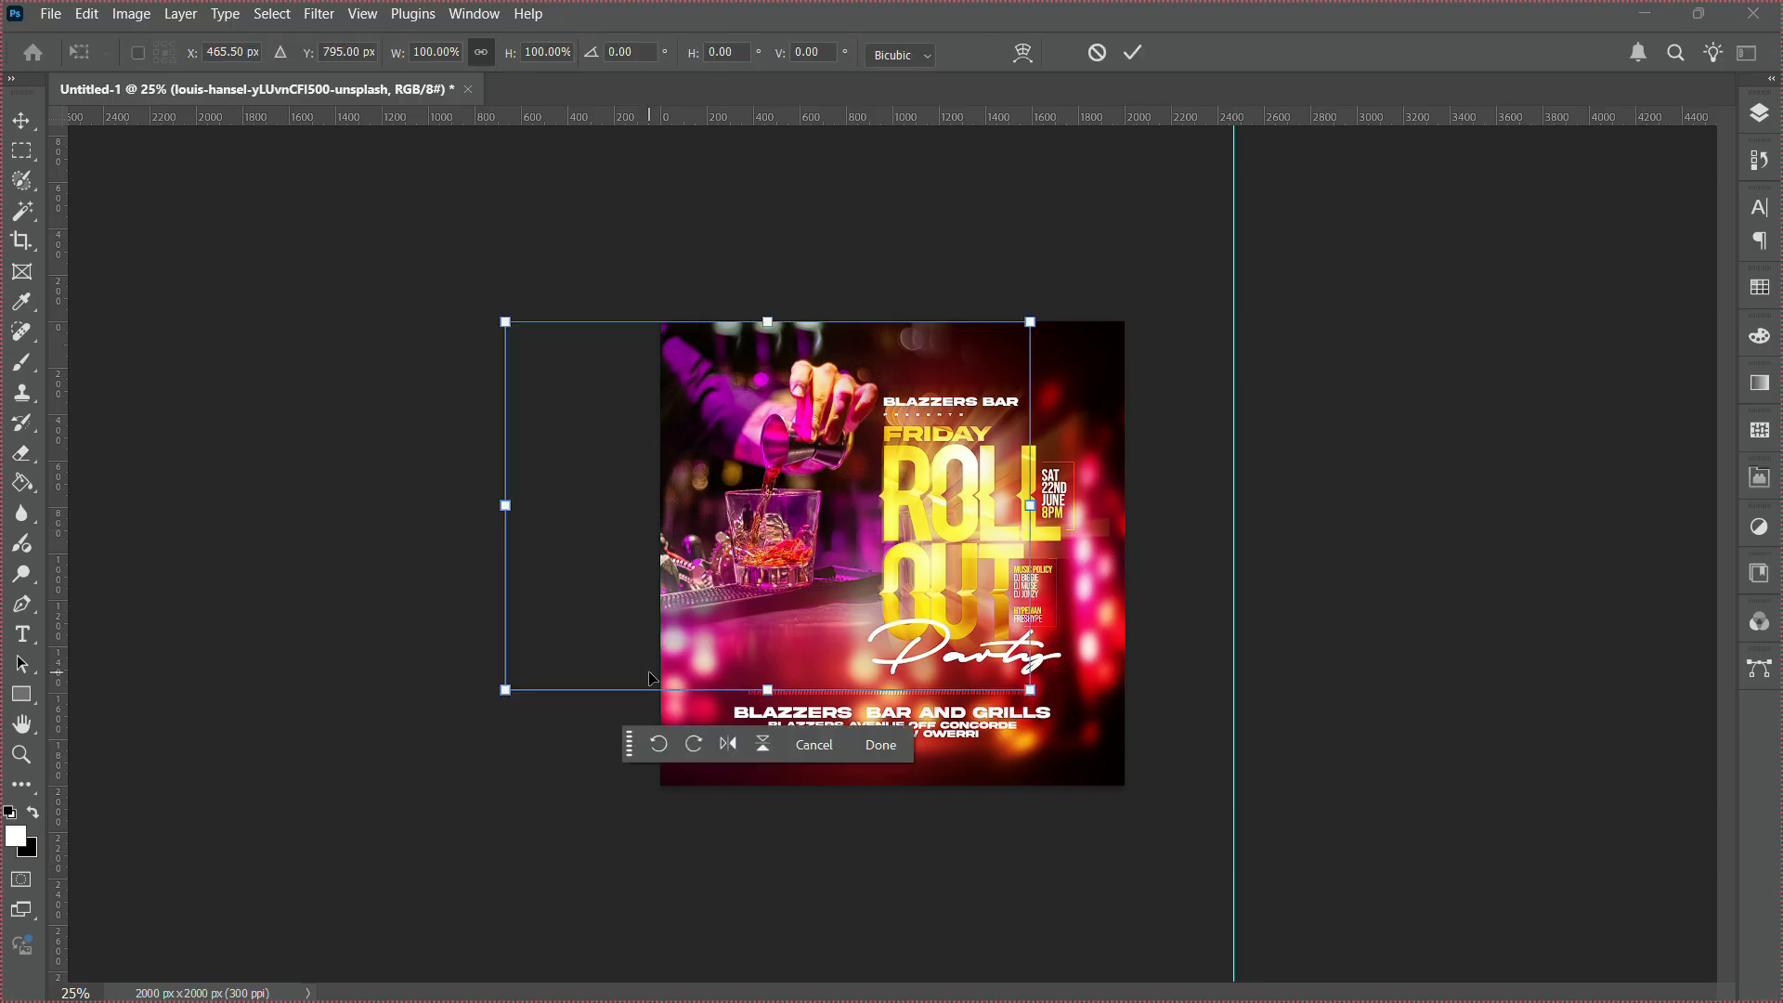
pyautogui.moveTo(769, 689); pyautogui.dragTo(771, 779)
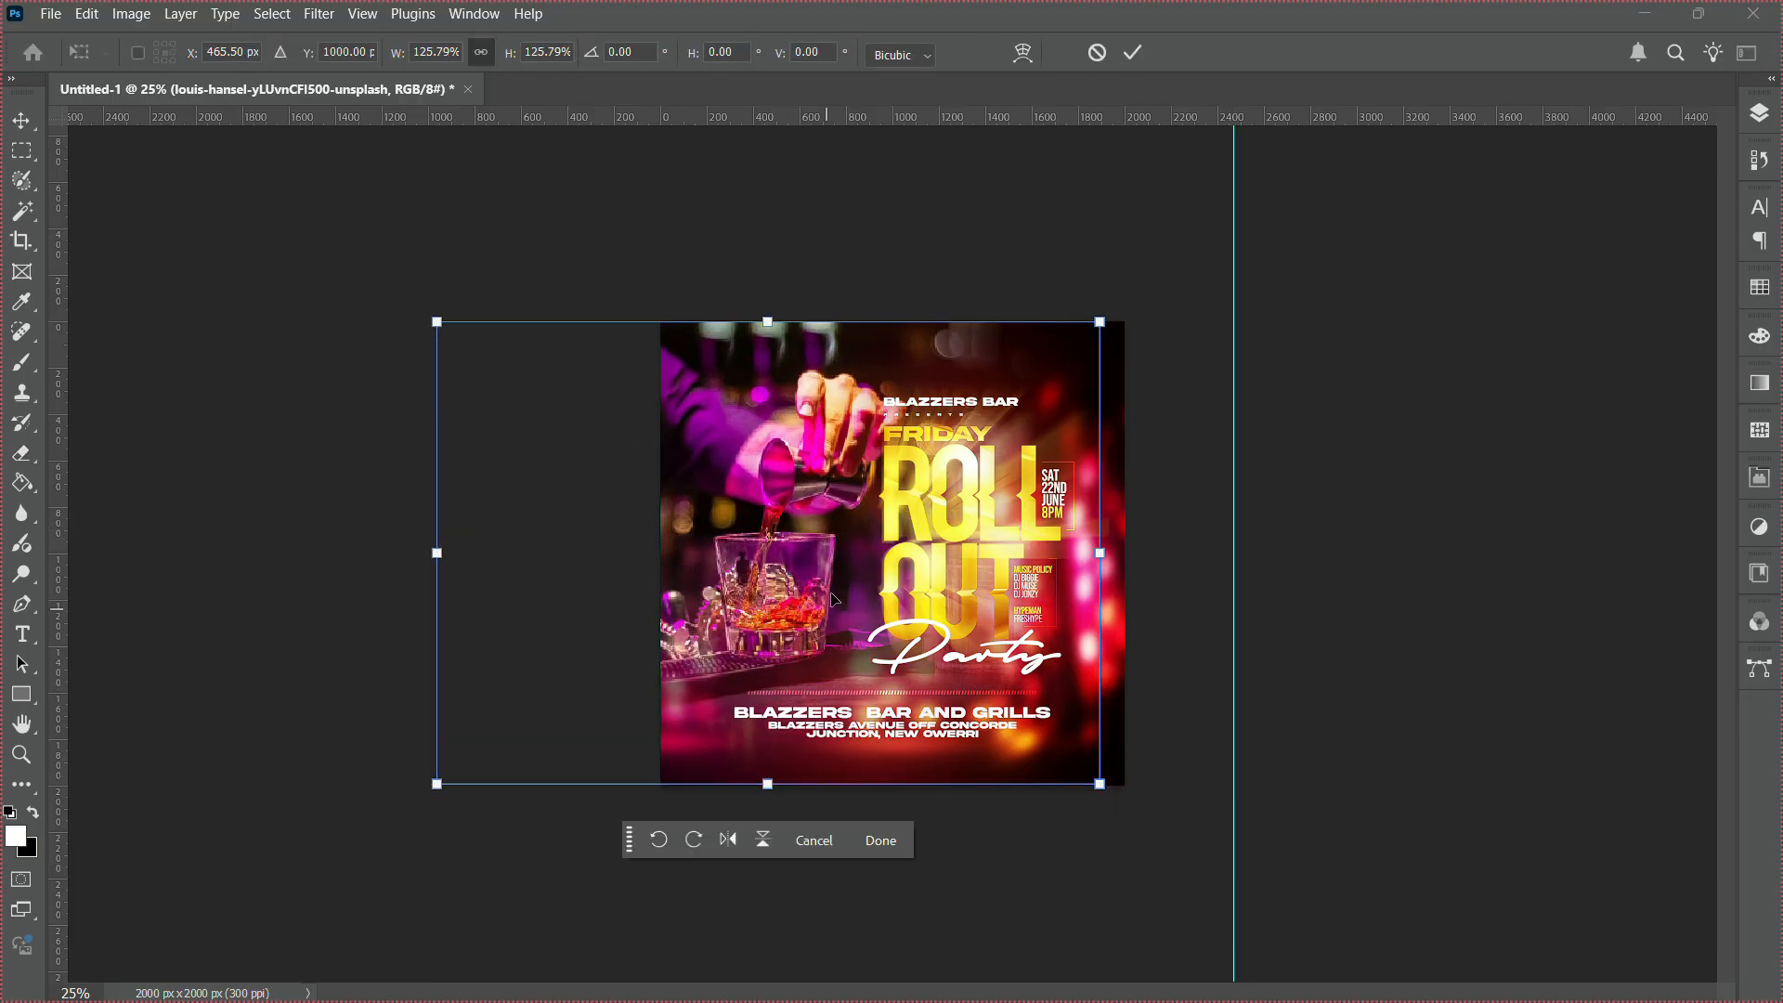
pyautogui.press('Return')
pyautogui.press('e')
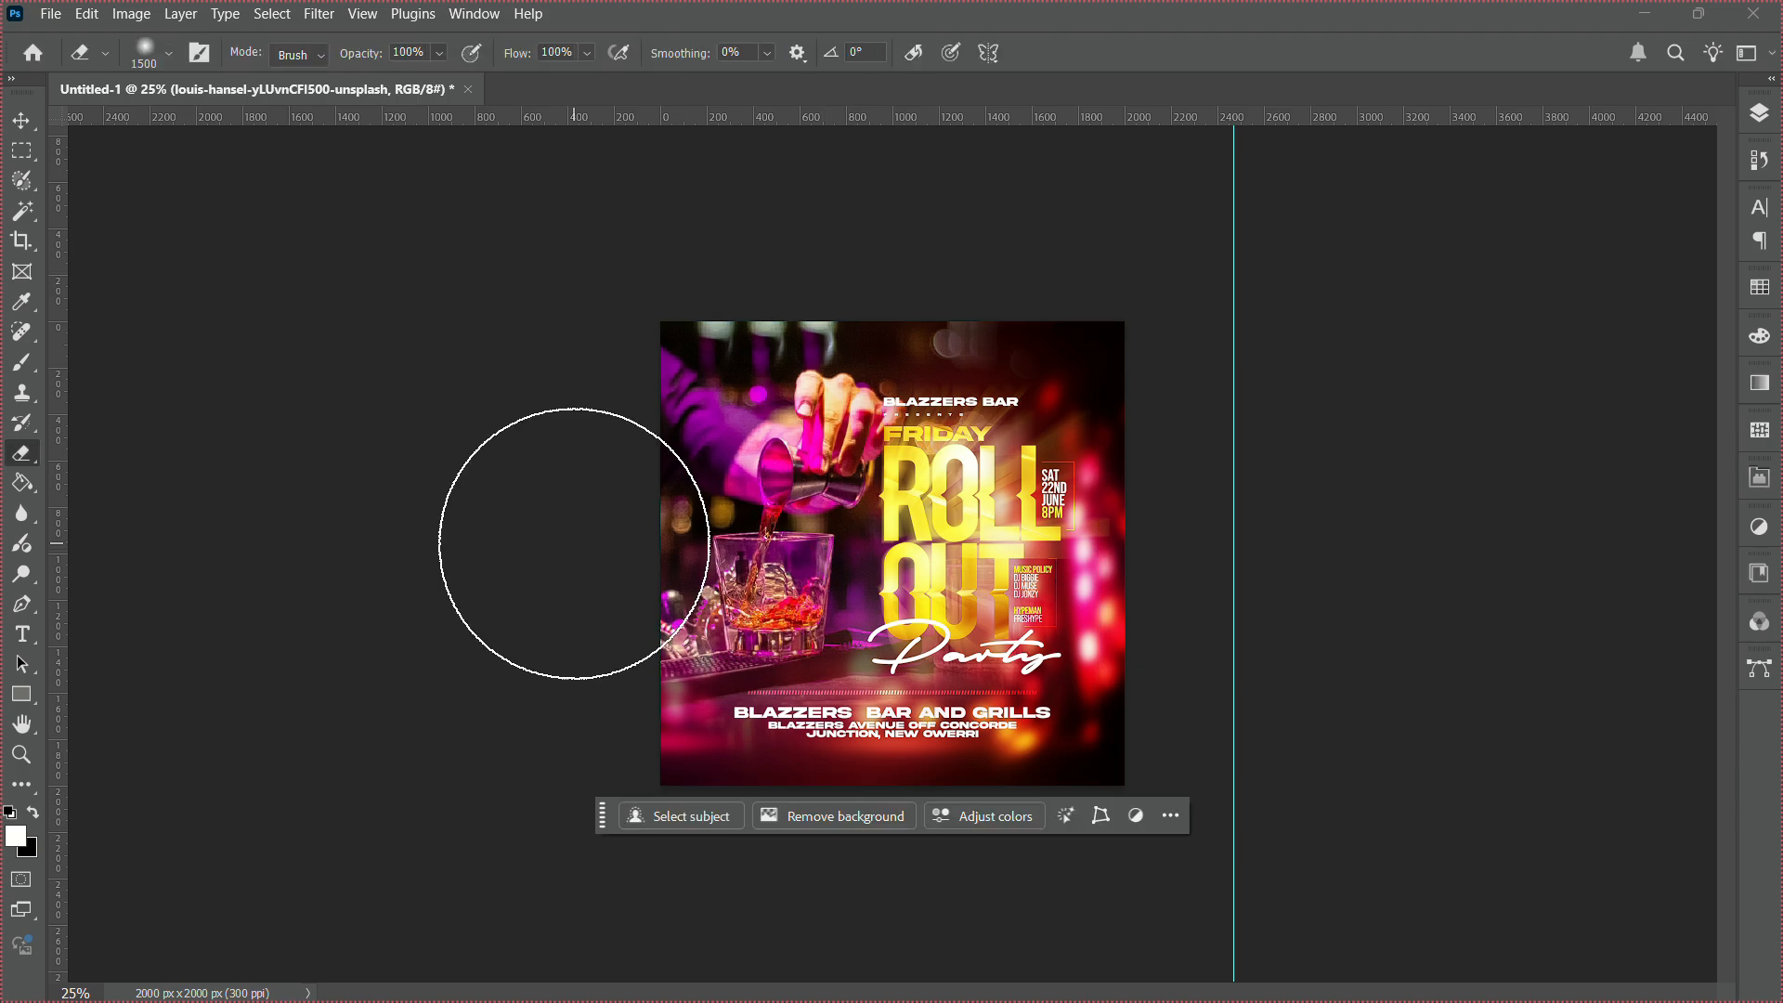
pyautogui.press('v')
pyautogui.moveTo(758, 530); pyautogui.dragTo(747, 526)
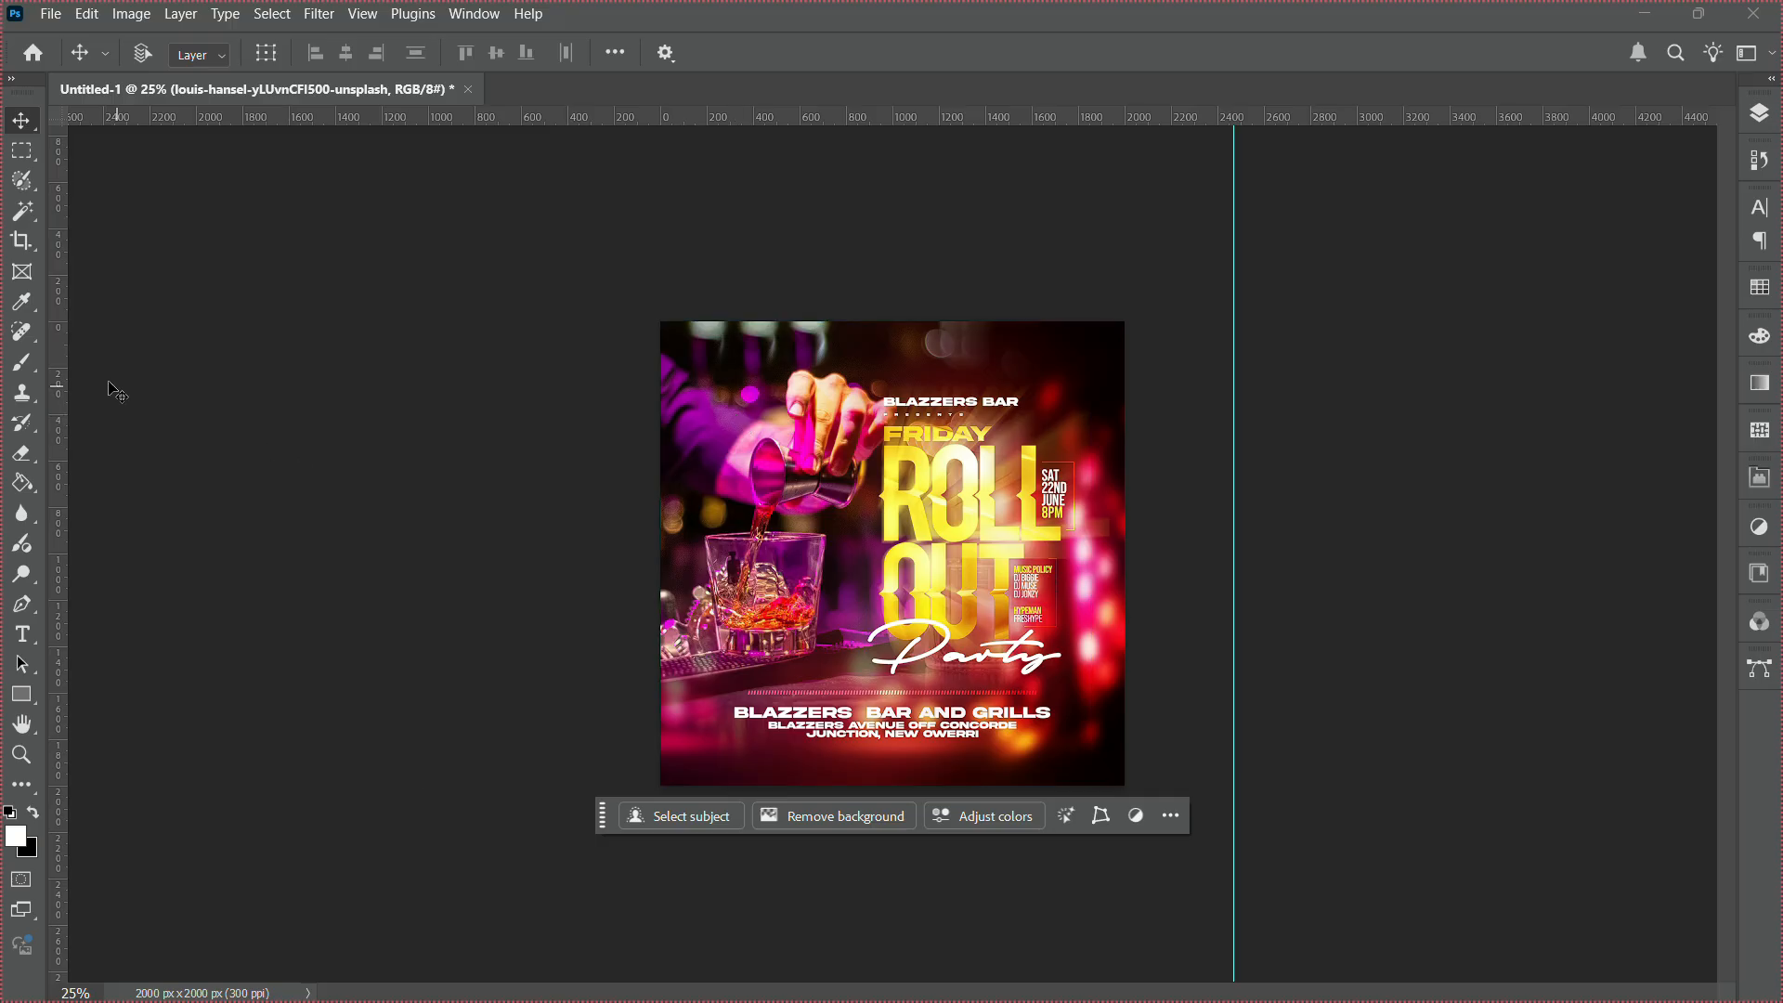
# Fill a new layer above the bartender photo with a dark red sampled from the flyer's lower-left area.
pyautogui.click(34, 309)
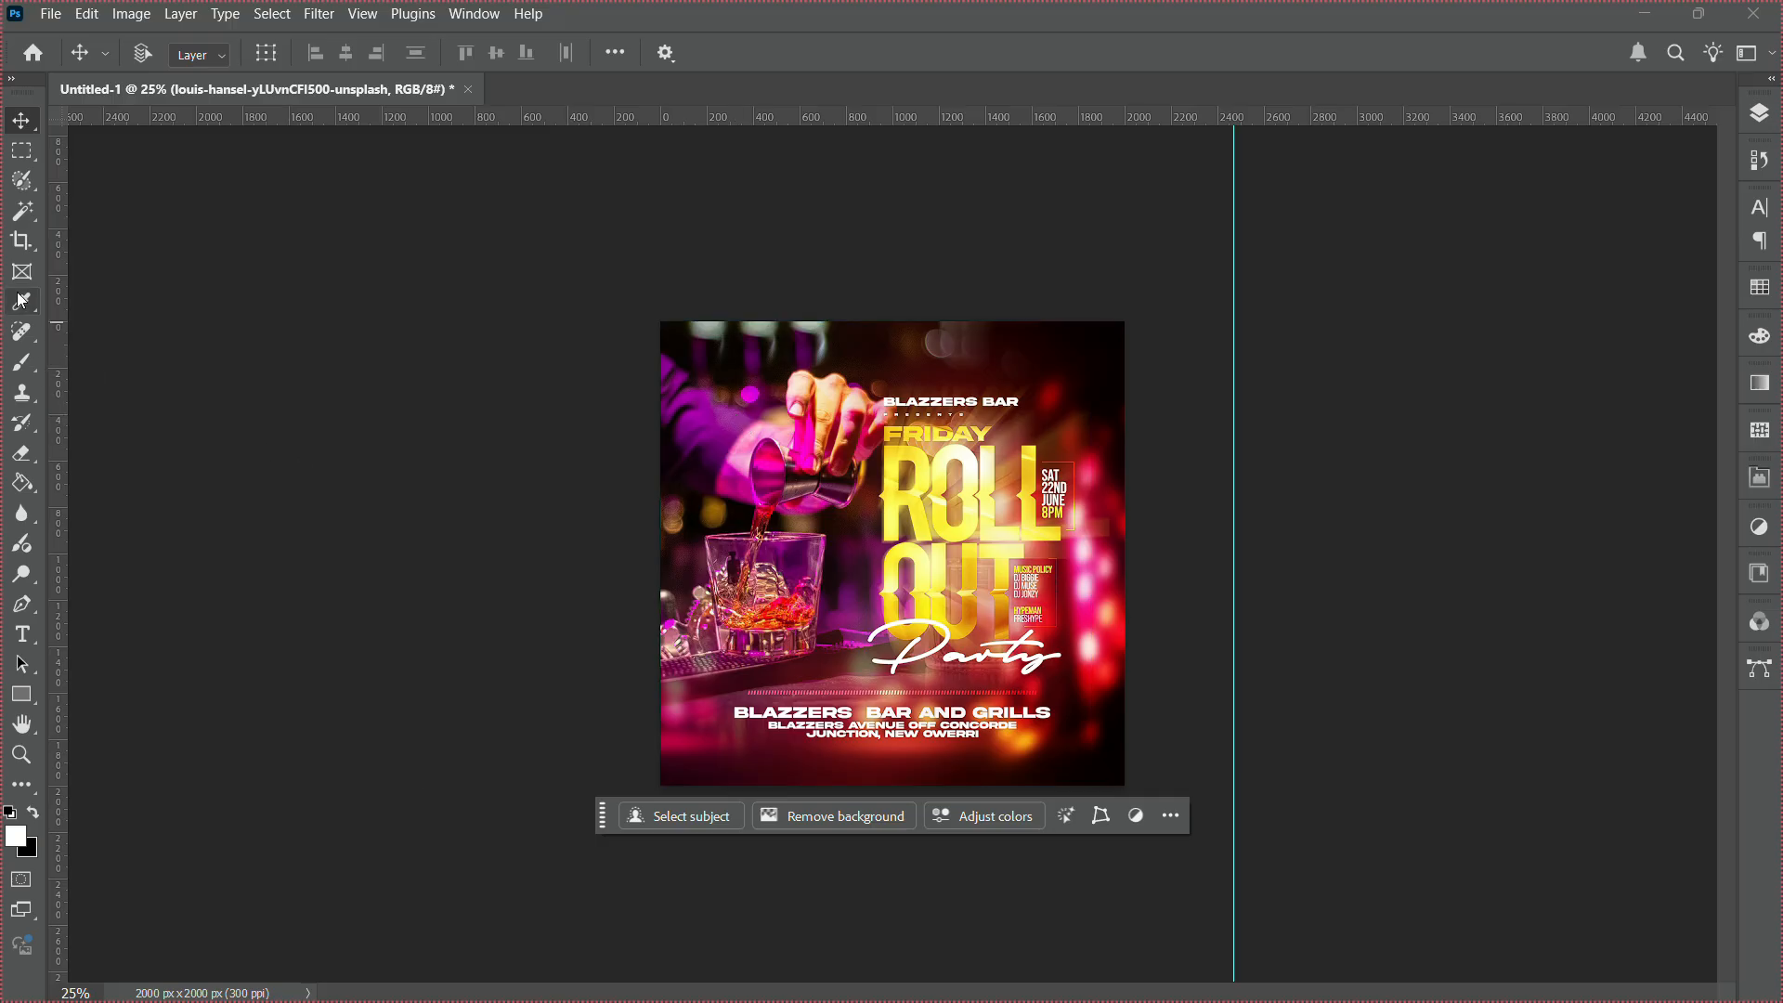
pyautogui.click(777, 742)
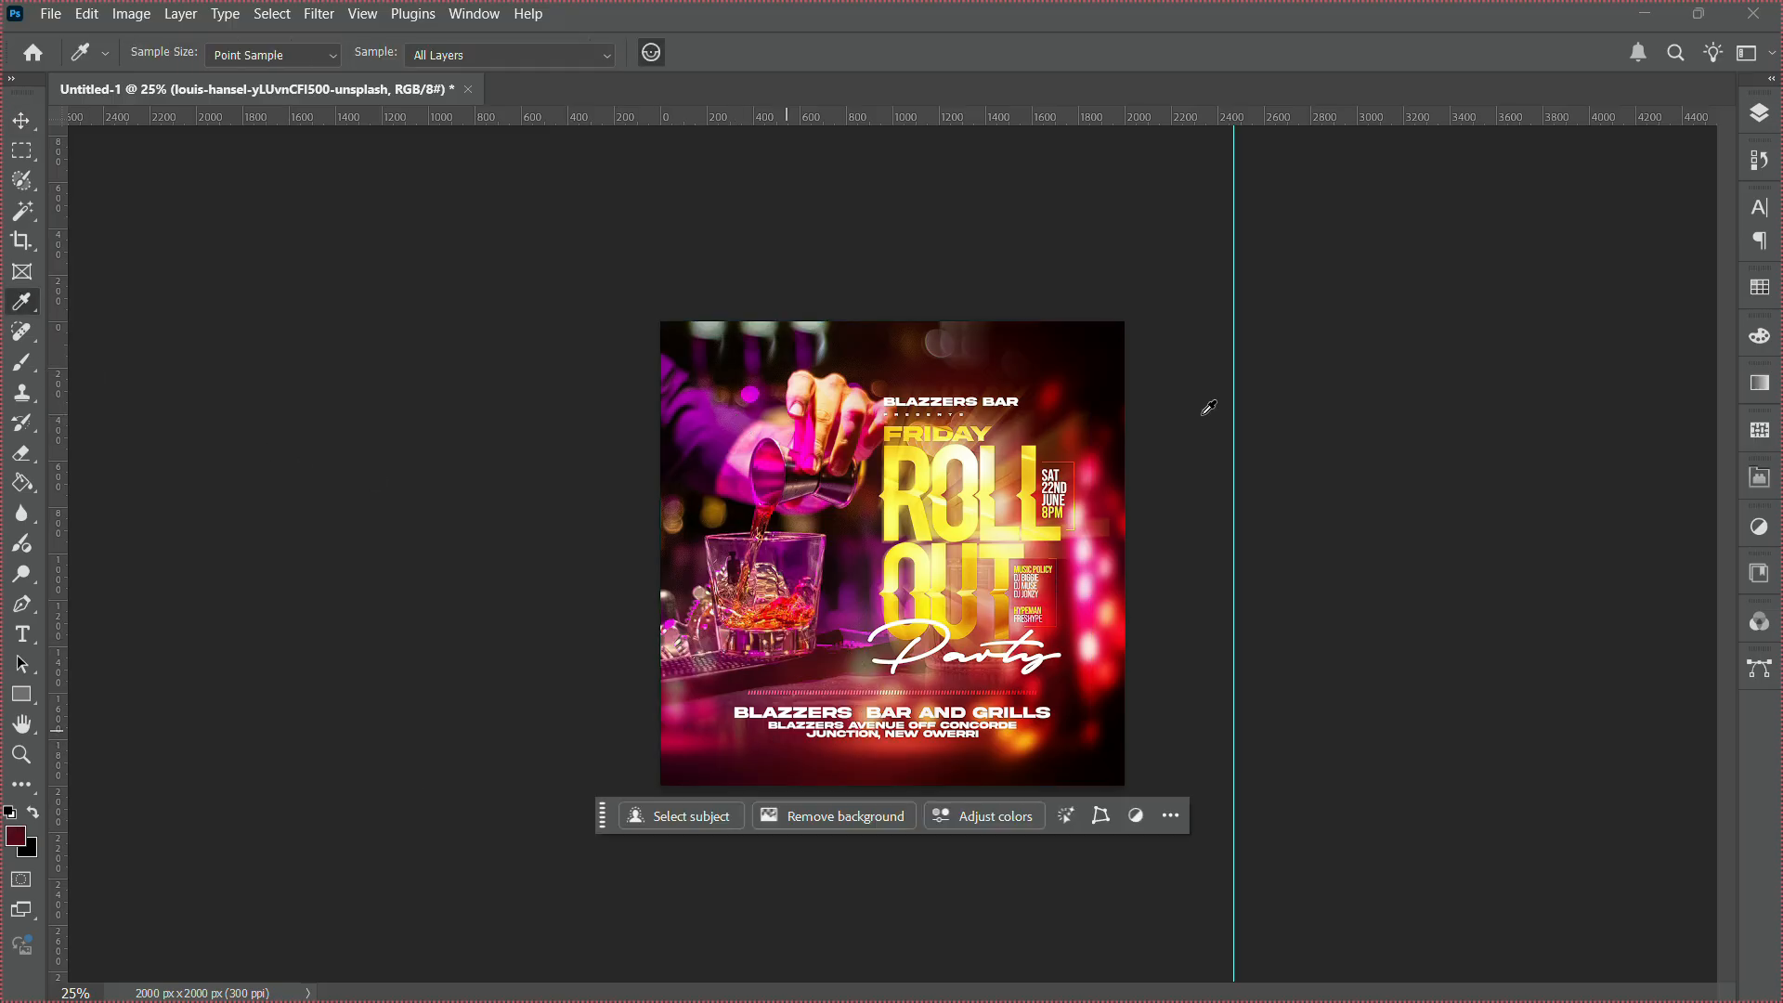
pyautogui.click(1760, 114)
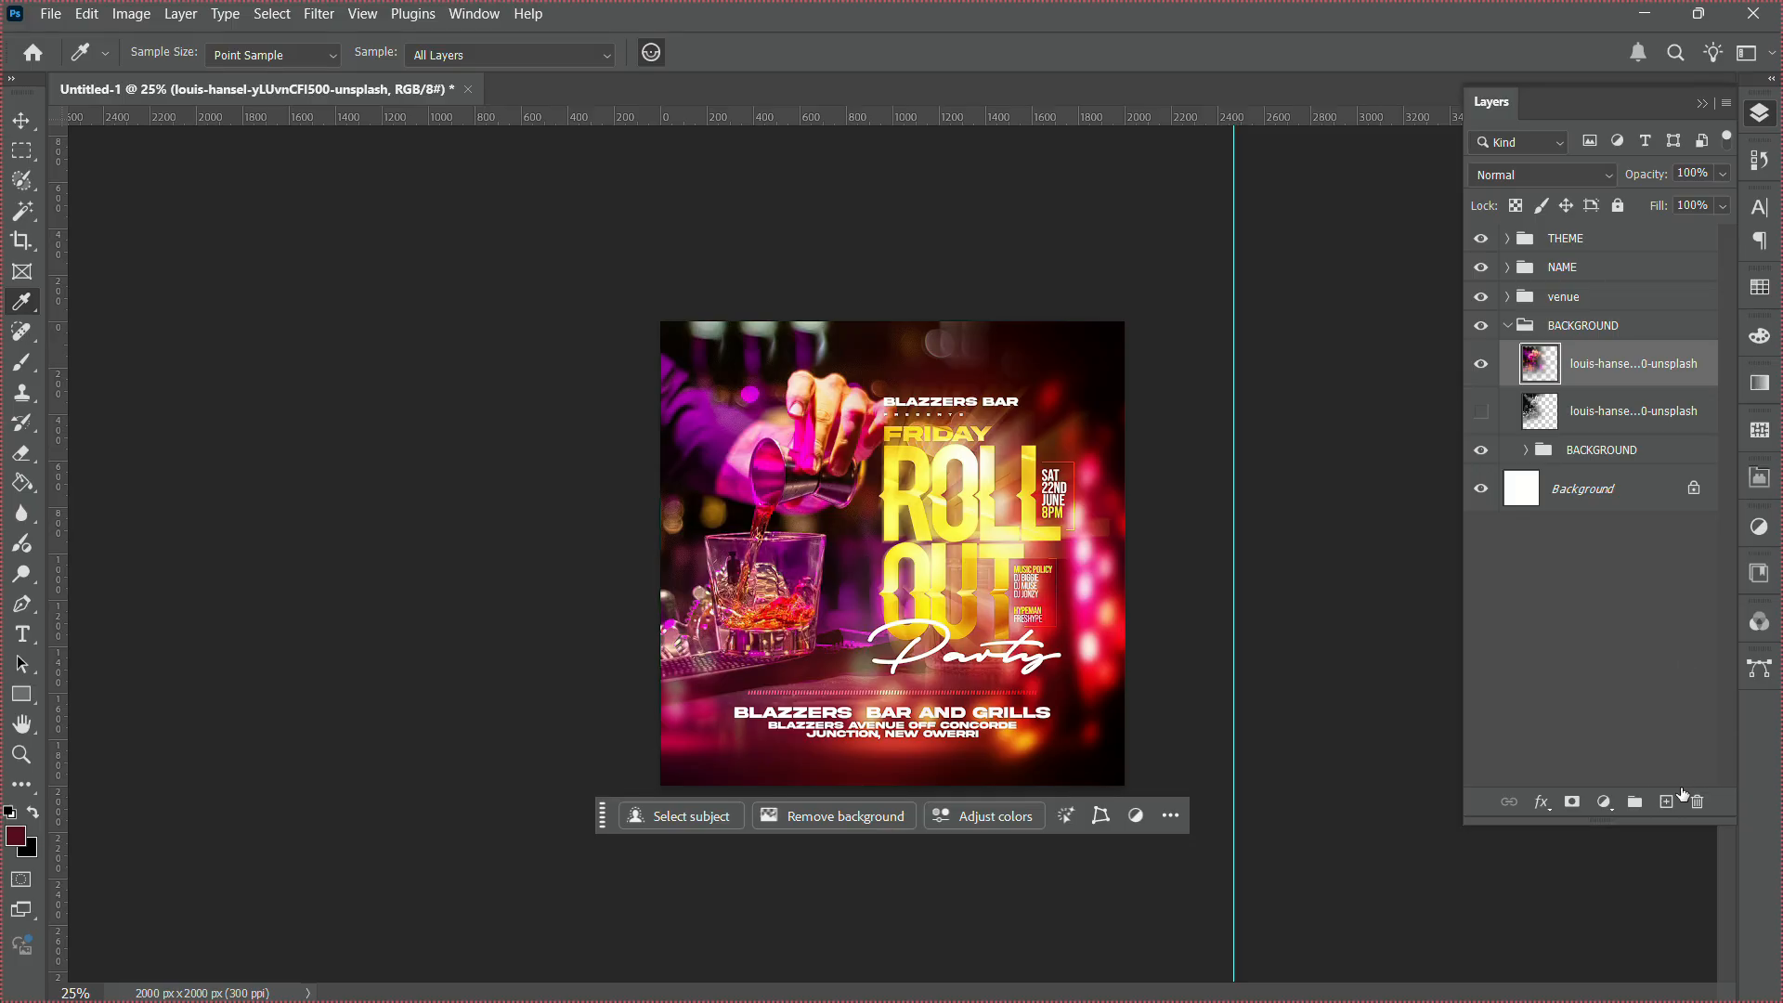
pyautogui.click(1667, 802)
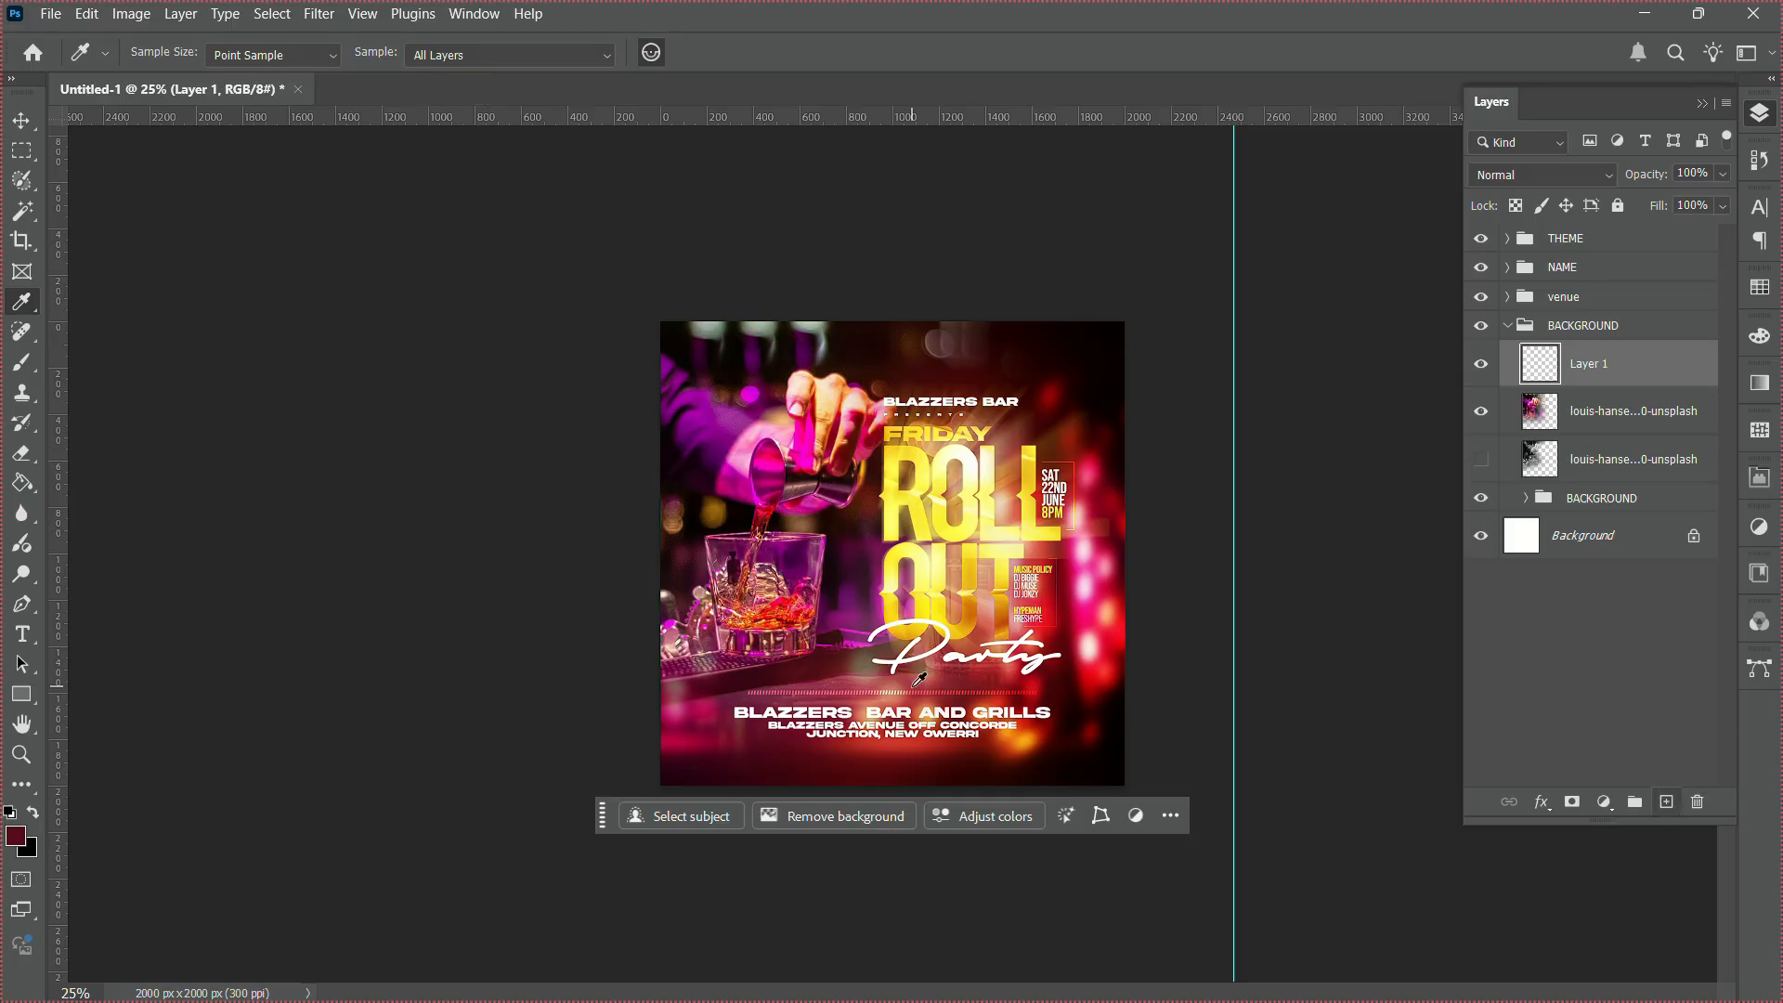
pyautogui.click(23, 483)
pyautogui.click(779, 532)
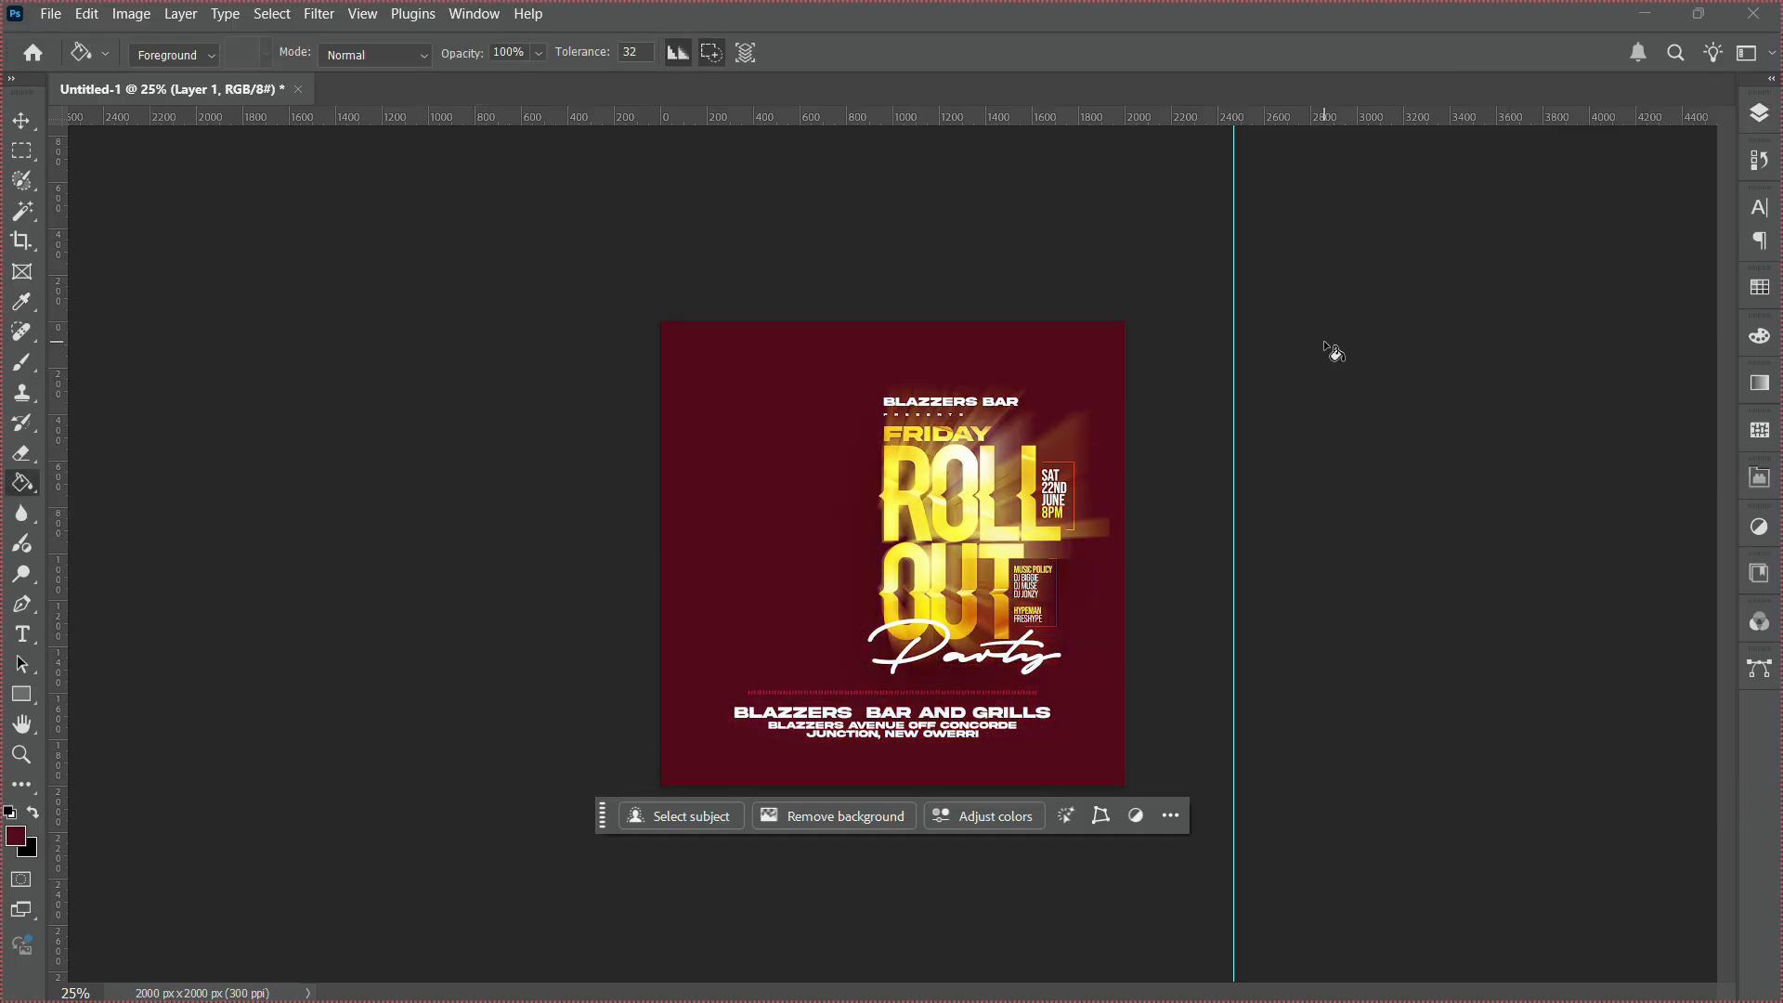
# Set the dark red layer's blend mode to Color and clip it to the bartender photo.
pyautogui.click(1760, 114)
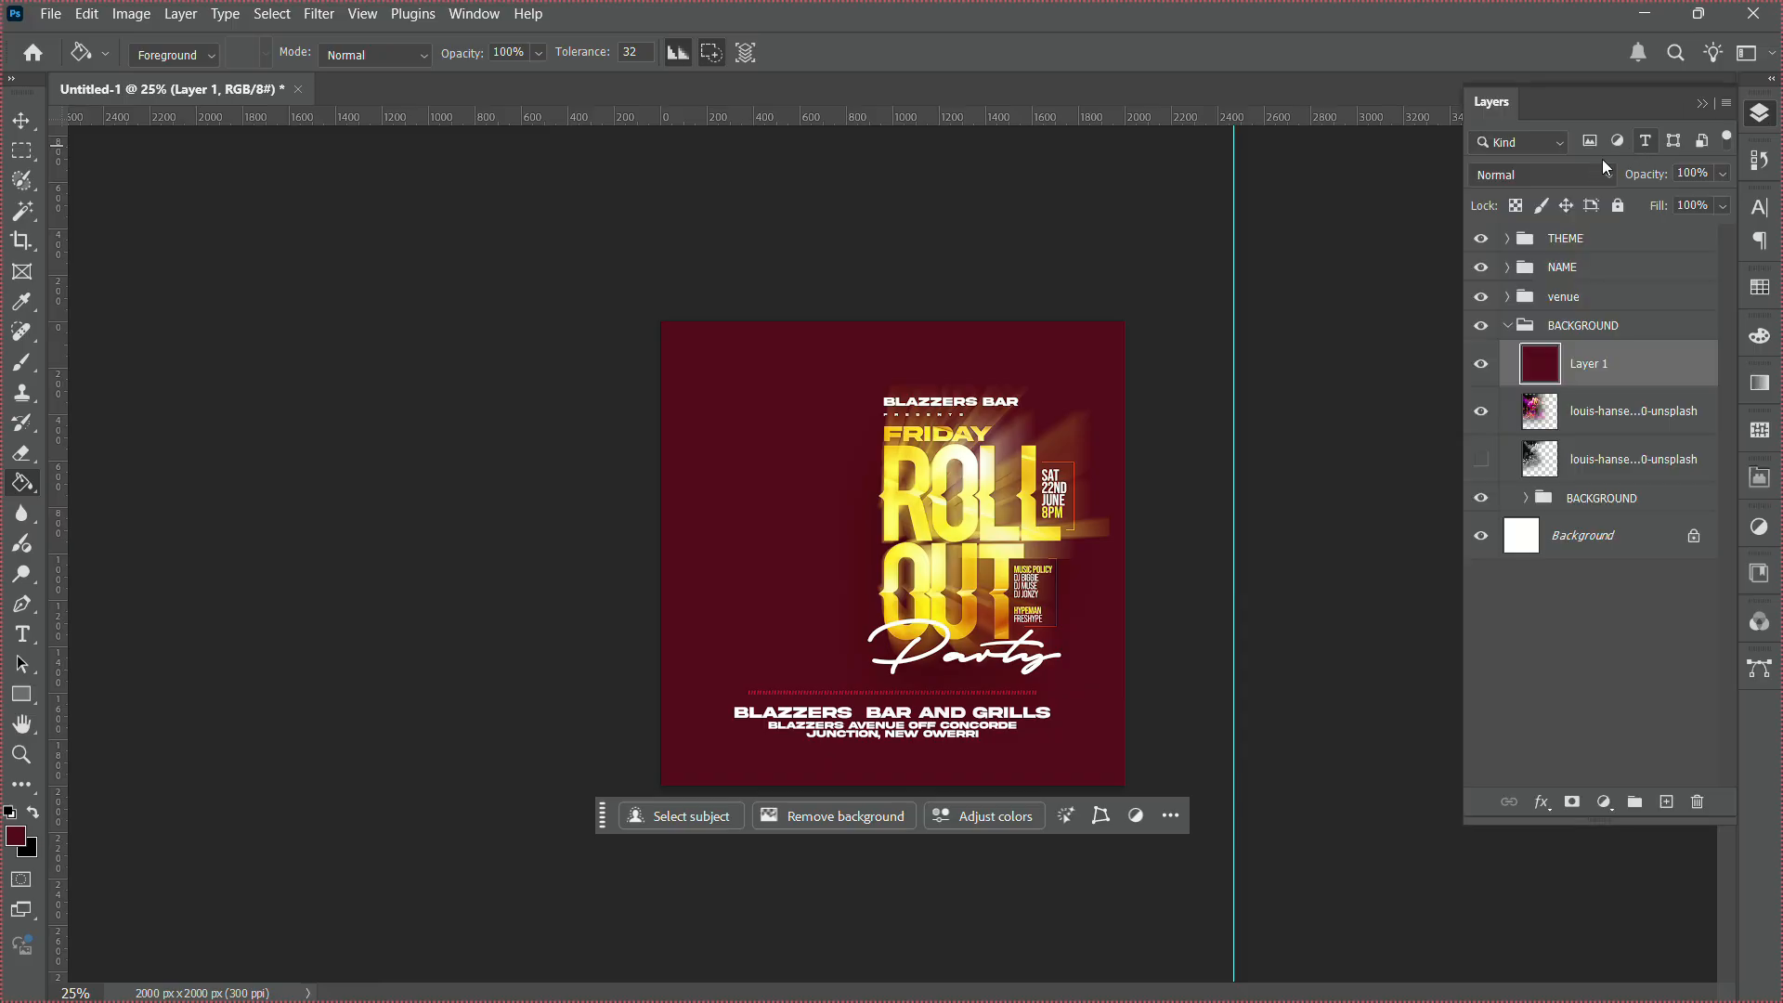
pyautogui.click(1581, 164)
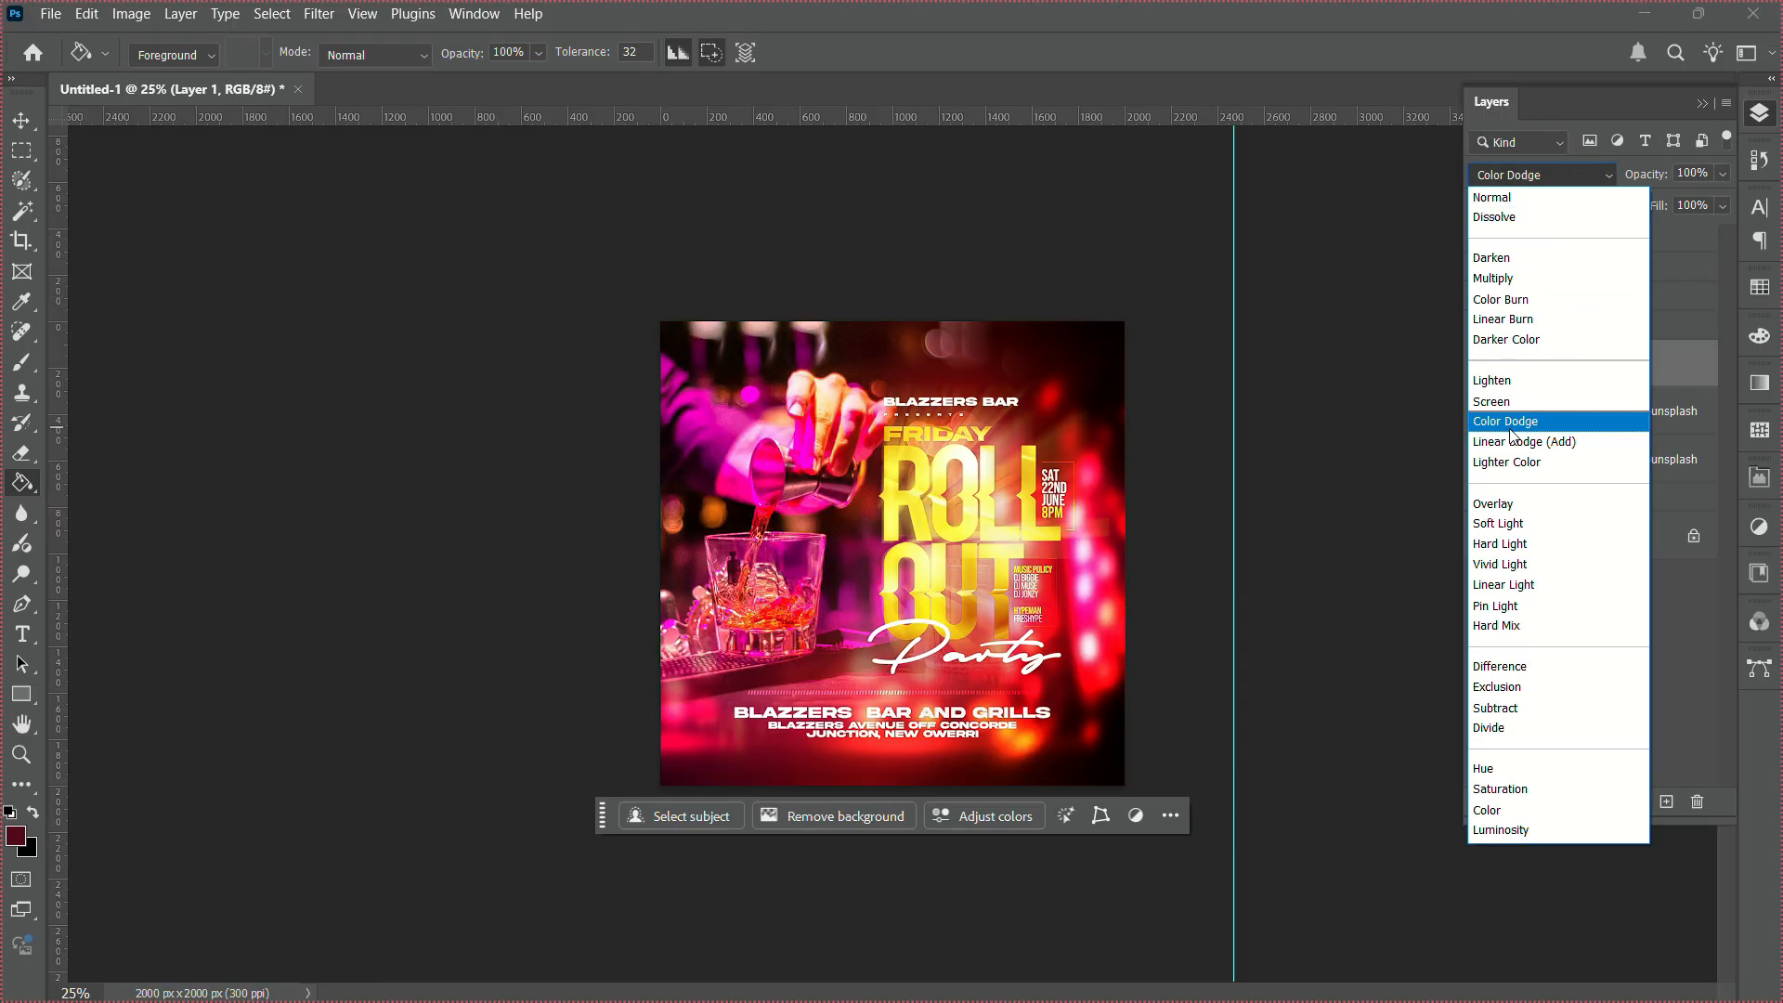
pyautogui.click(1489, 815)
pyautogui.rightClick(1642, 372)
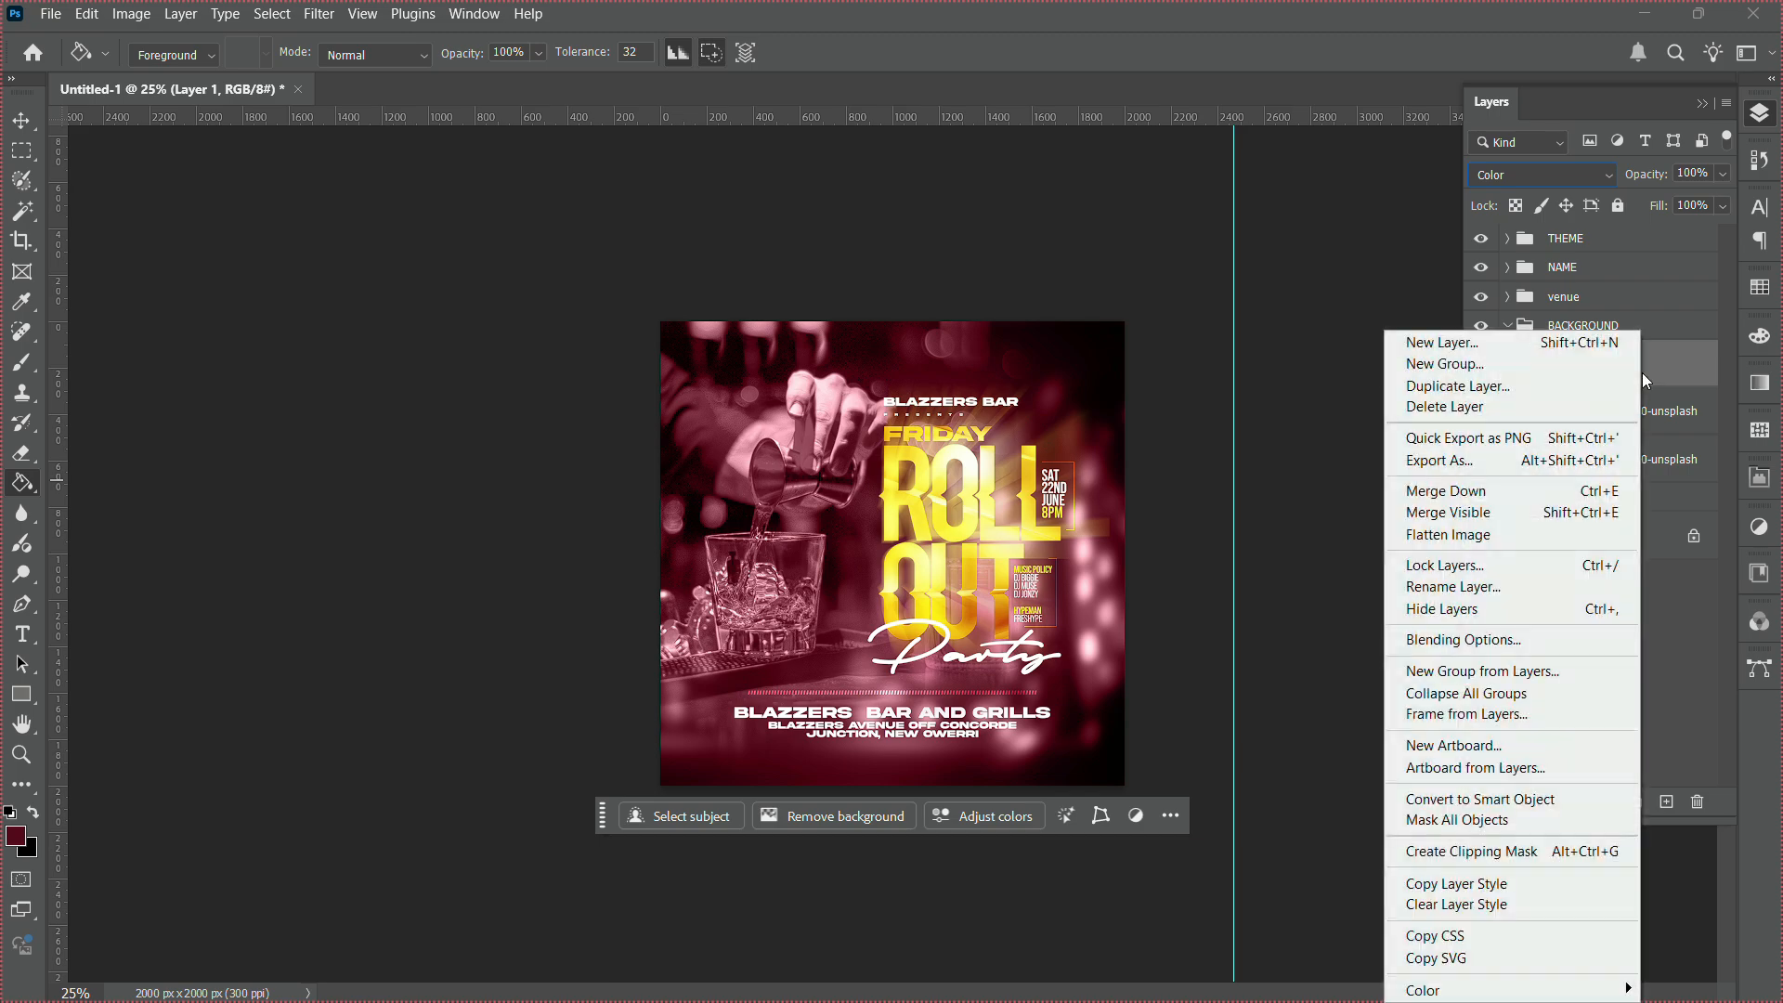
pyautogui.click(1492, 852)
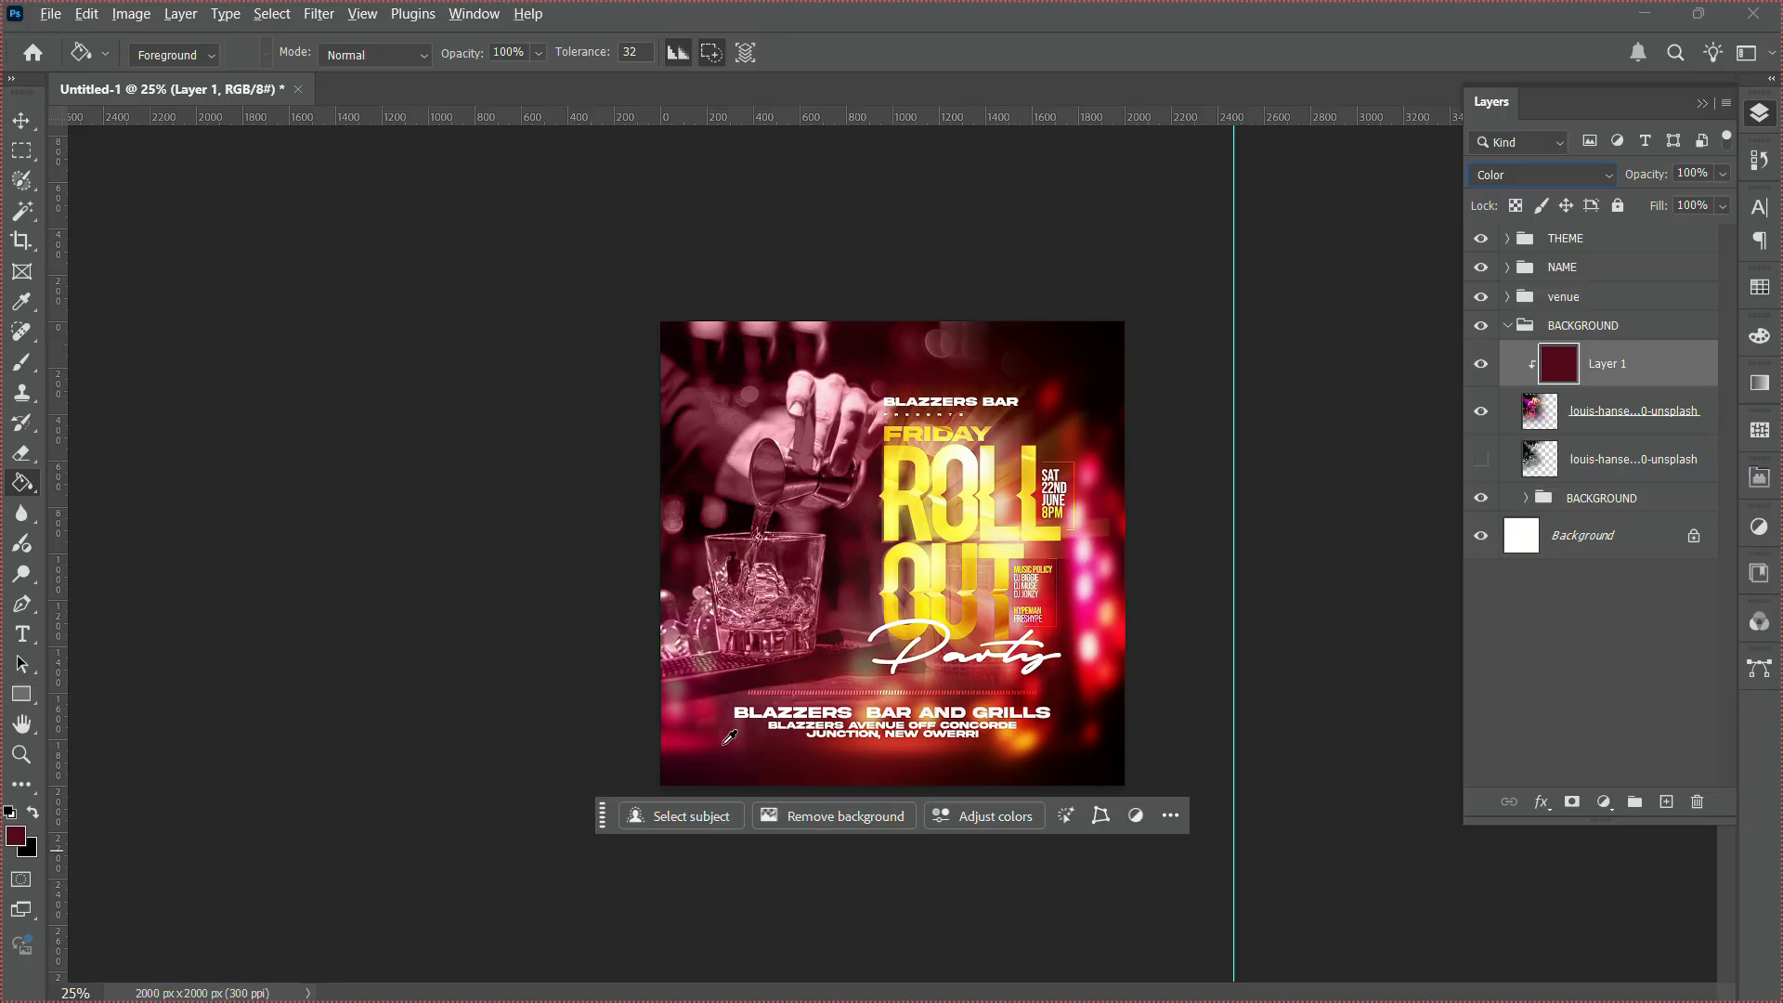
# Refill the clipped color layer with brighter reds sampled from the flyer, and delete that layer.
pyautogui.press('F7')
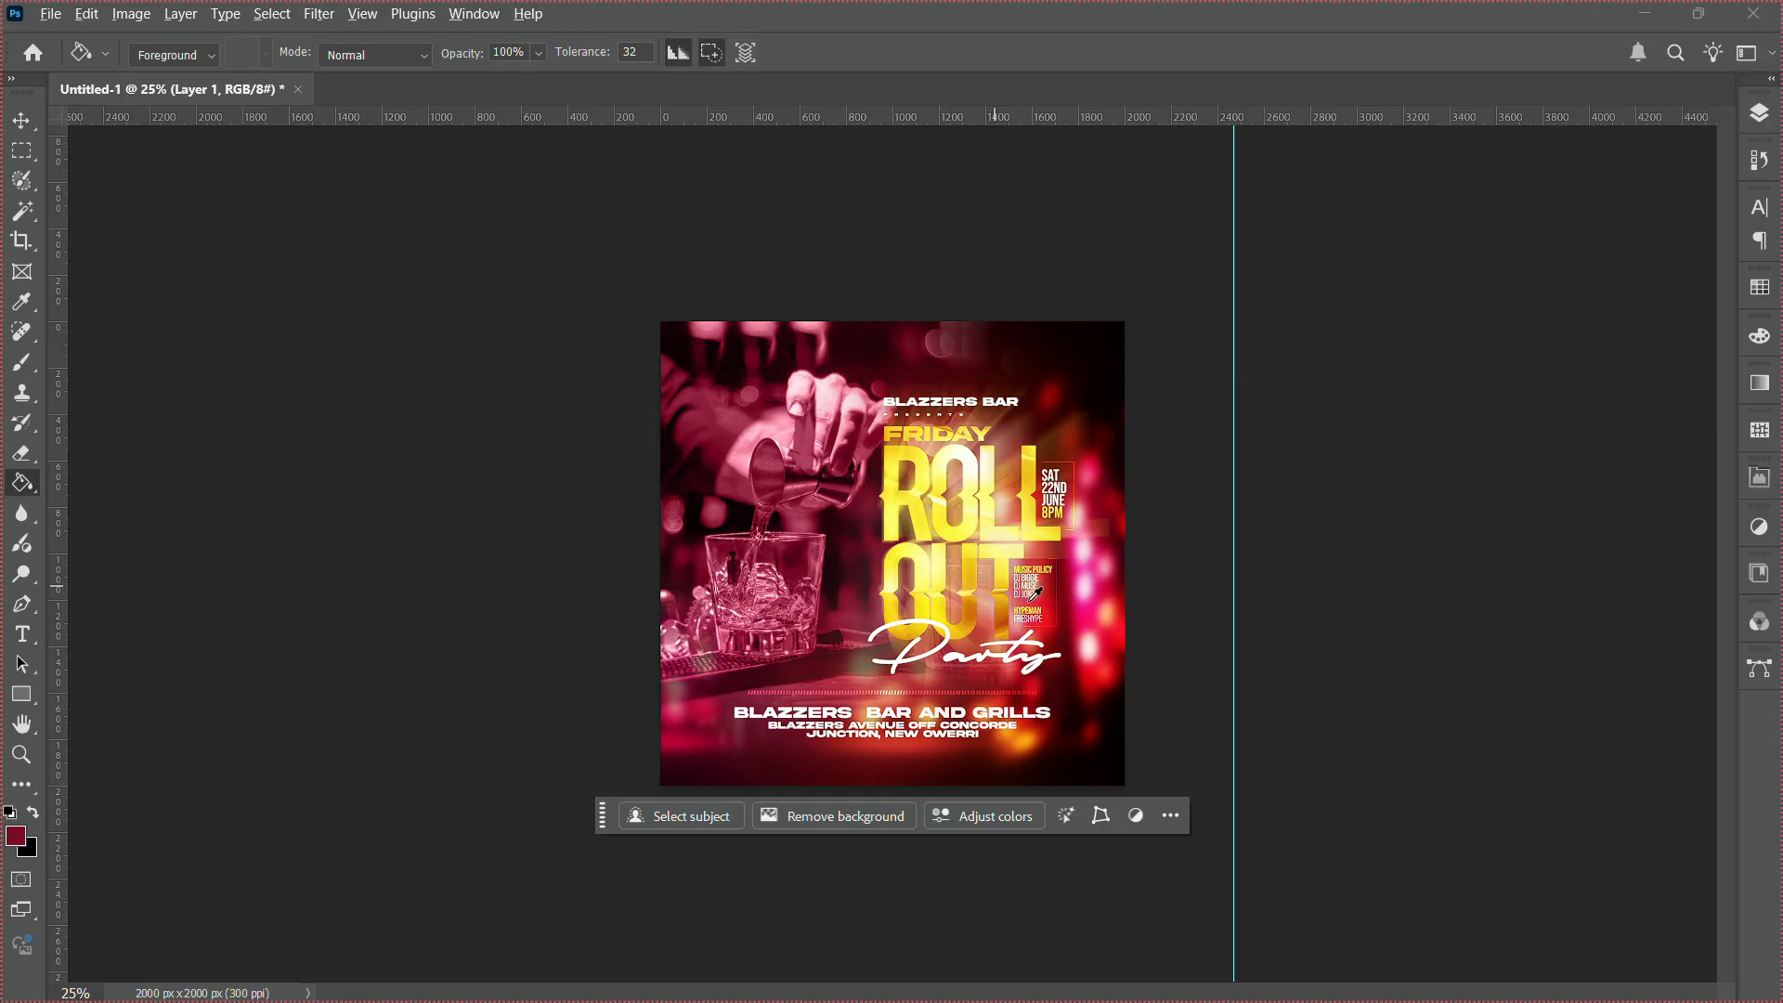
pyautogui.keyDown('alt'); pyautogui.click(1077, 627); pyautogui.keyUp('alt')
pyautogui.click(722, 548)
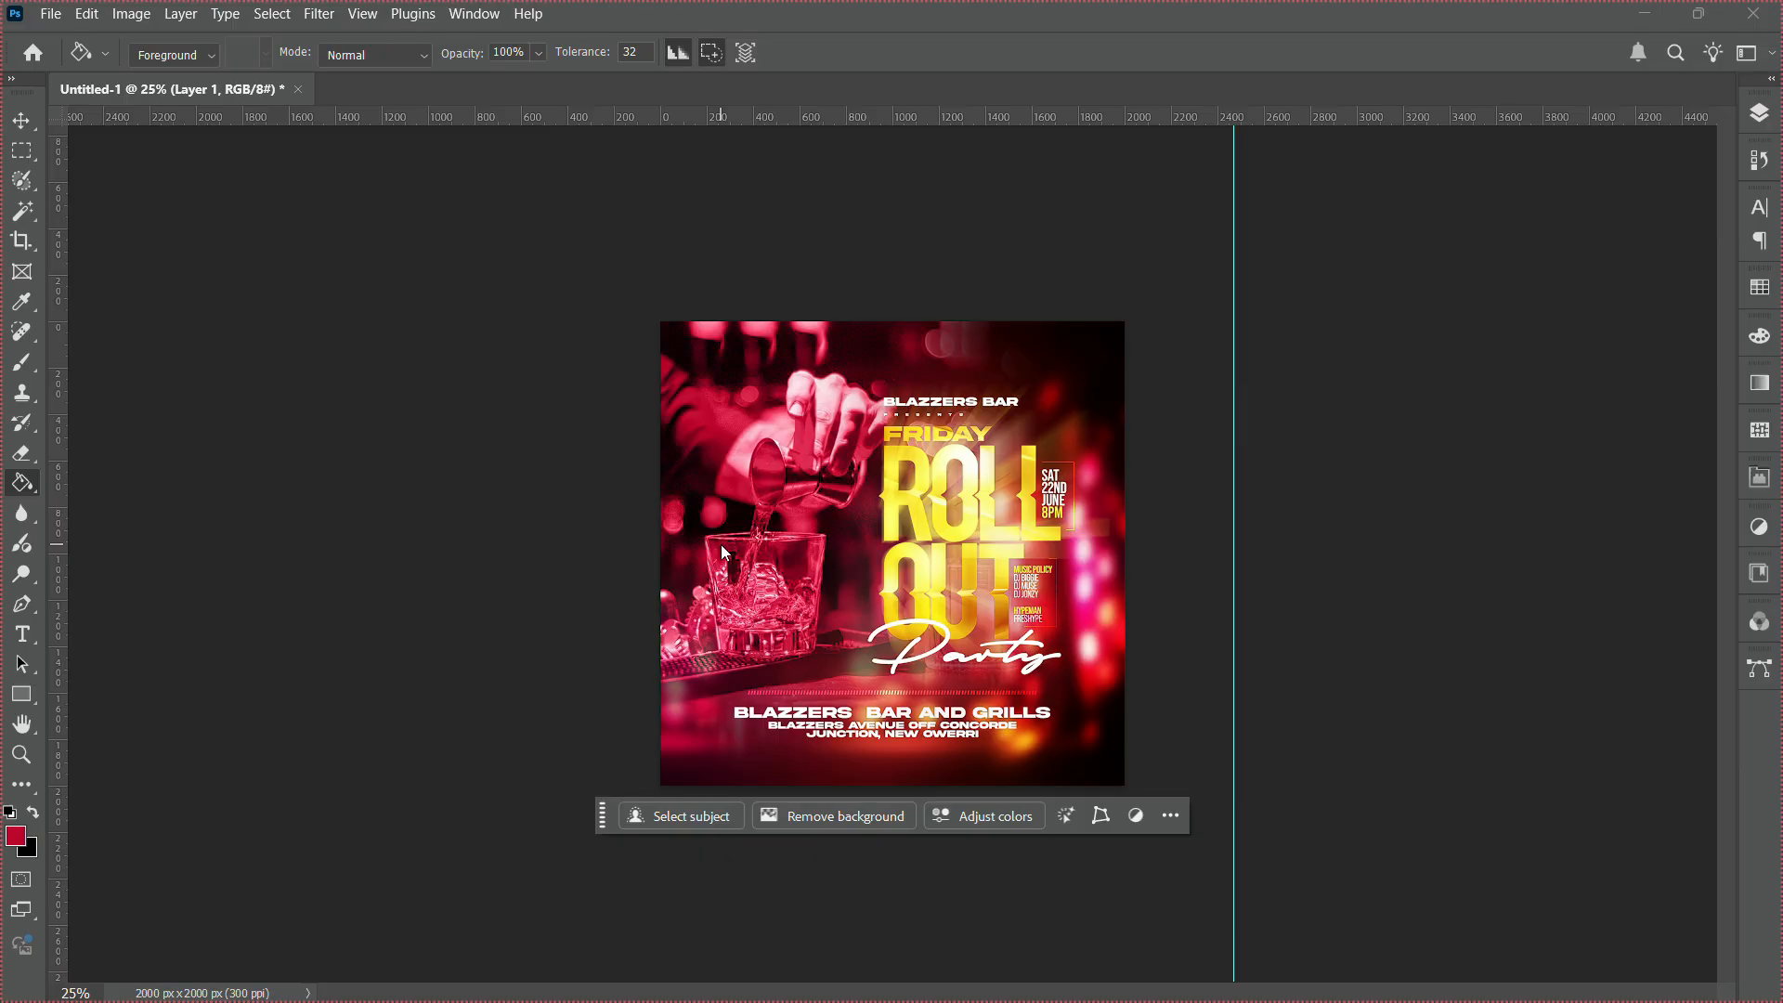
pyautogui.click(1759, 113)
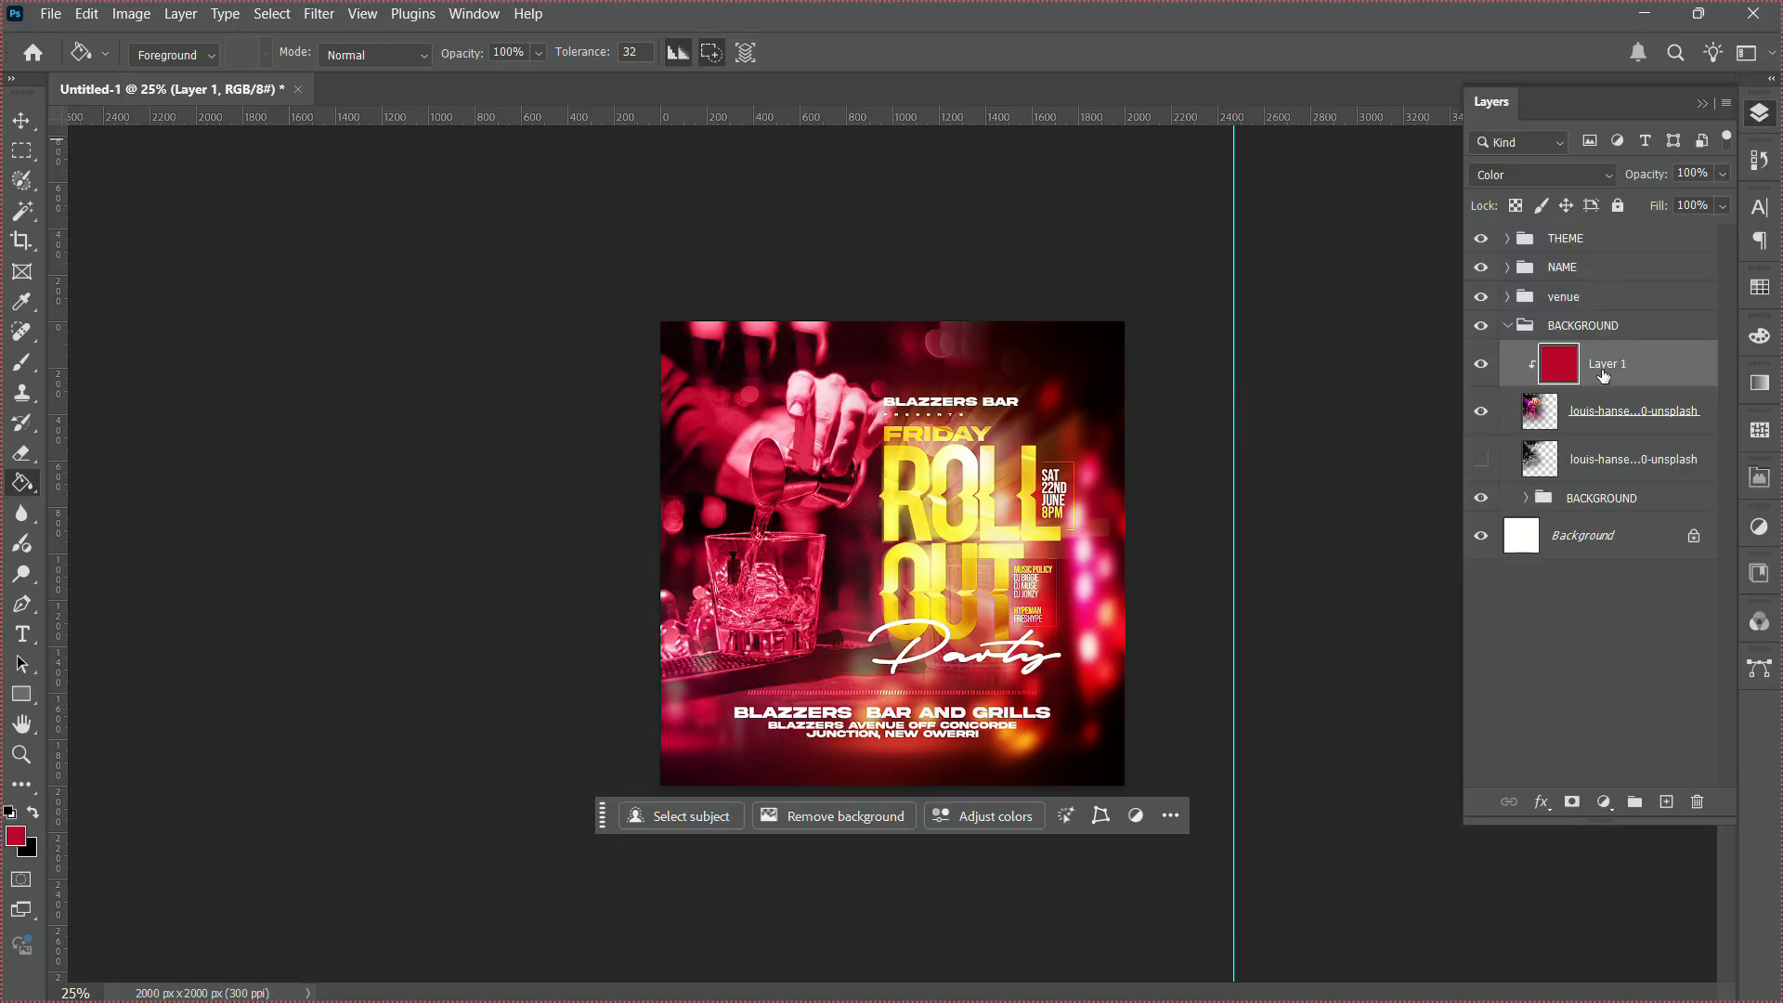
pyautogui.press('Delete')
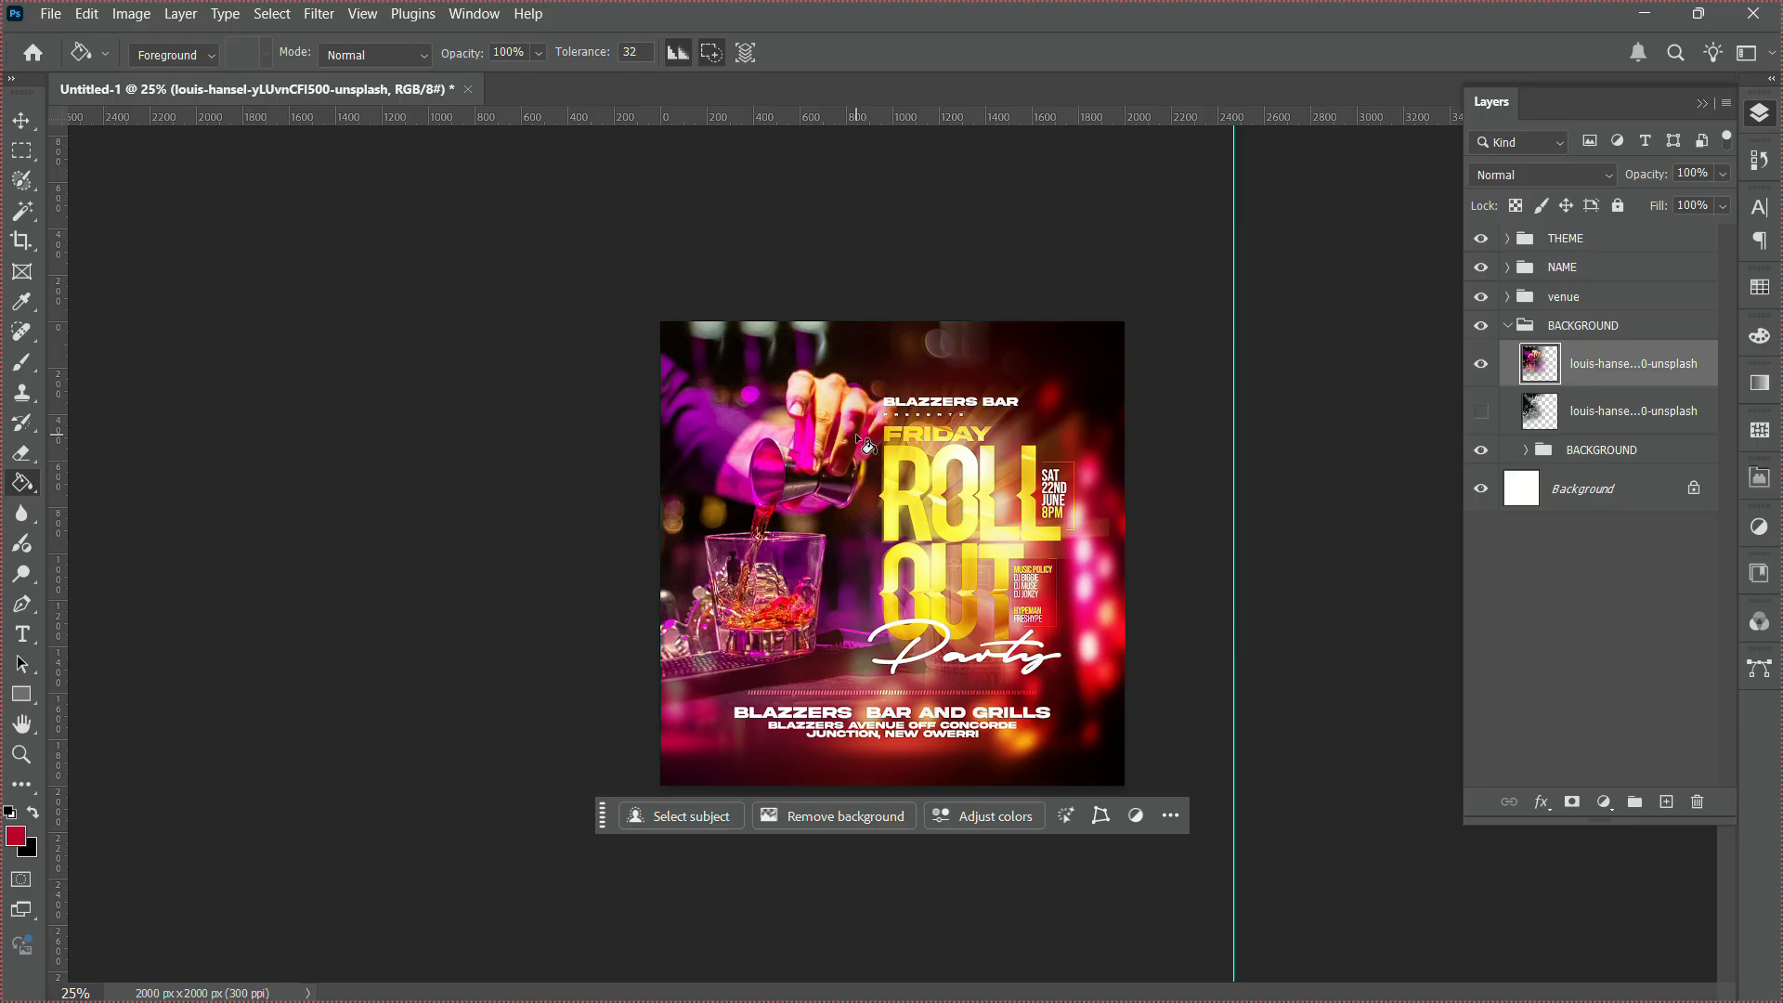
# Set the bartender photo layer's Fill to 80%.
pyautogui.click(1728, 207)
pyautogui.moveTo(1721, 226); pyautogui.dragTo(1720, 226)
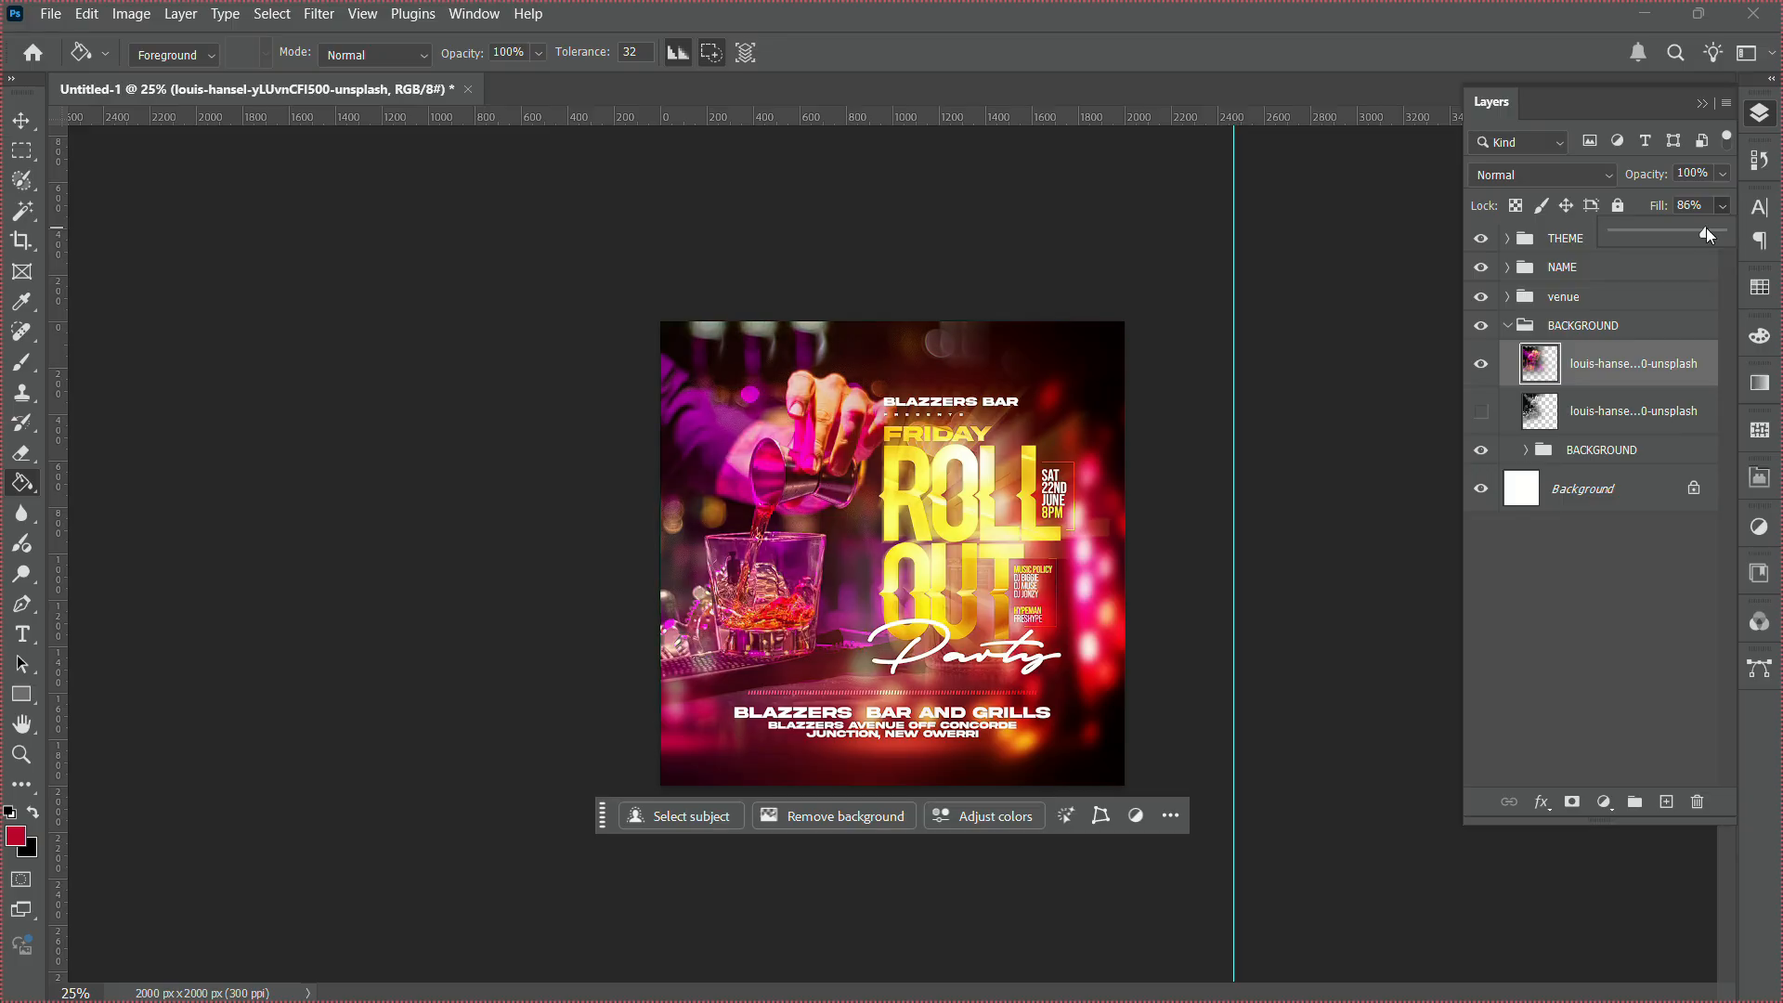
pyautogui.moveTo(1698, 232); pyautogui.dragTo(1697, 232)
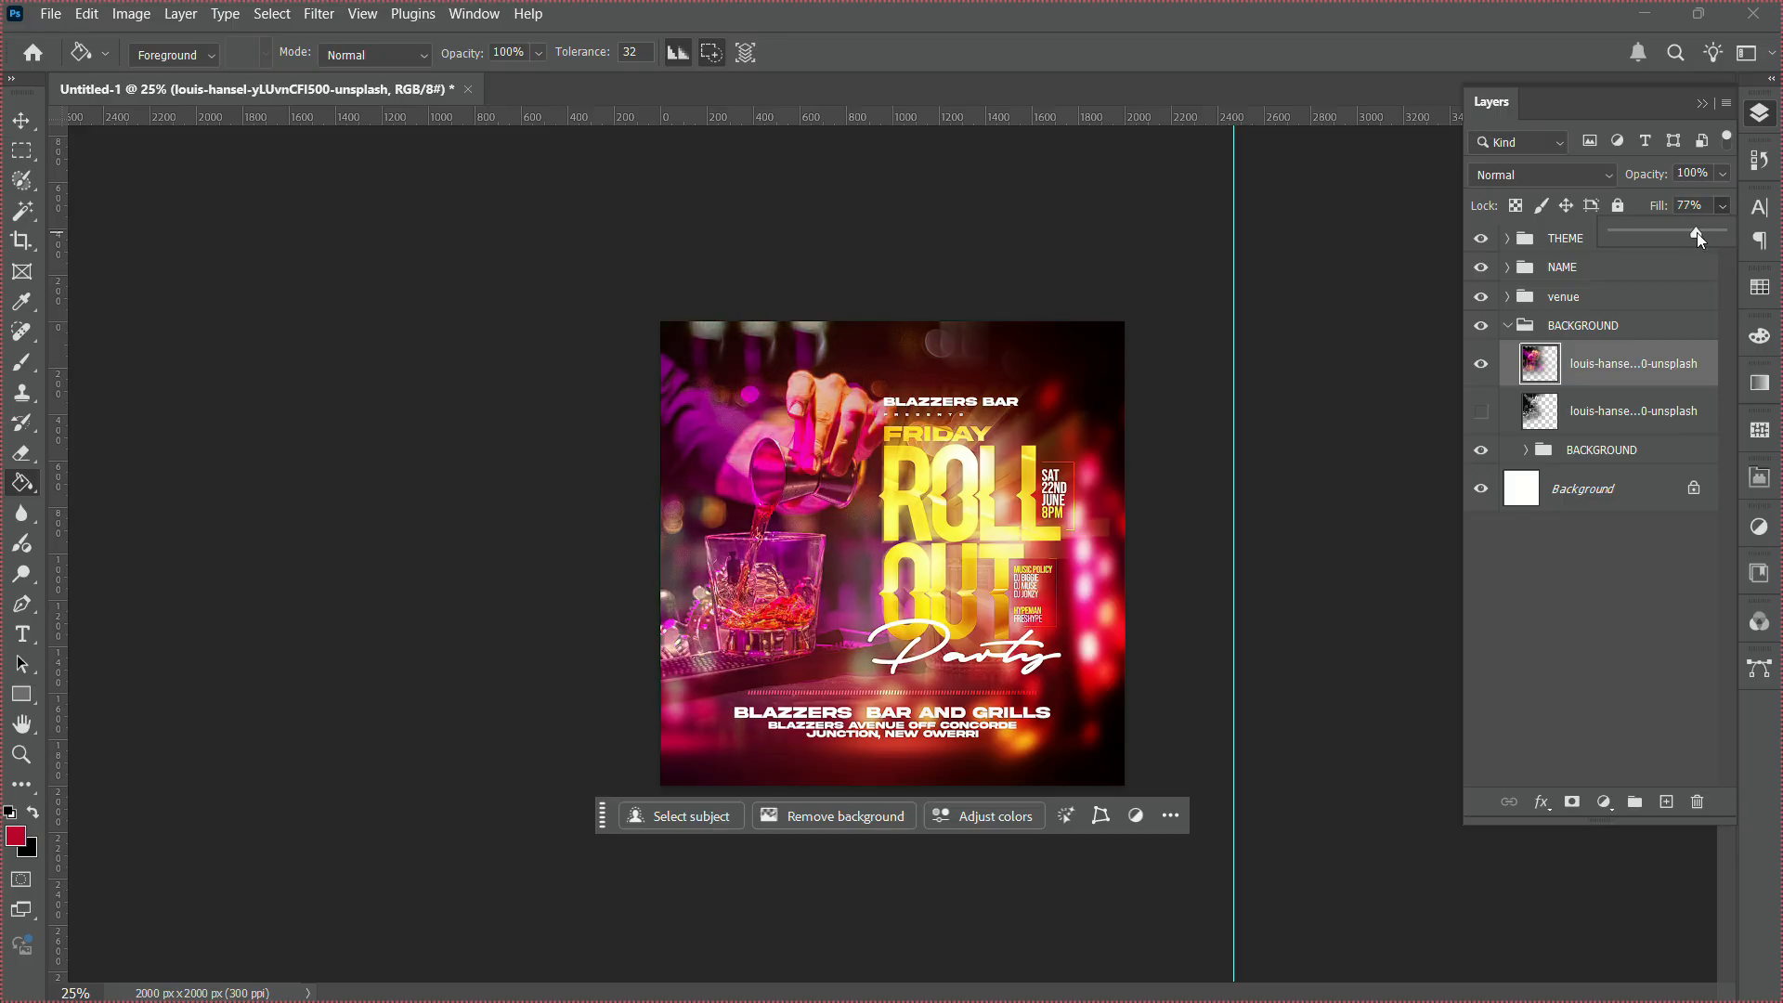
pyautogui.moveTo(1702, 206); pyautogui.dragTo(1651, 206)
pyautogui.write('70')
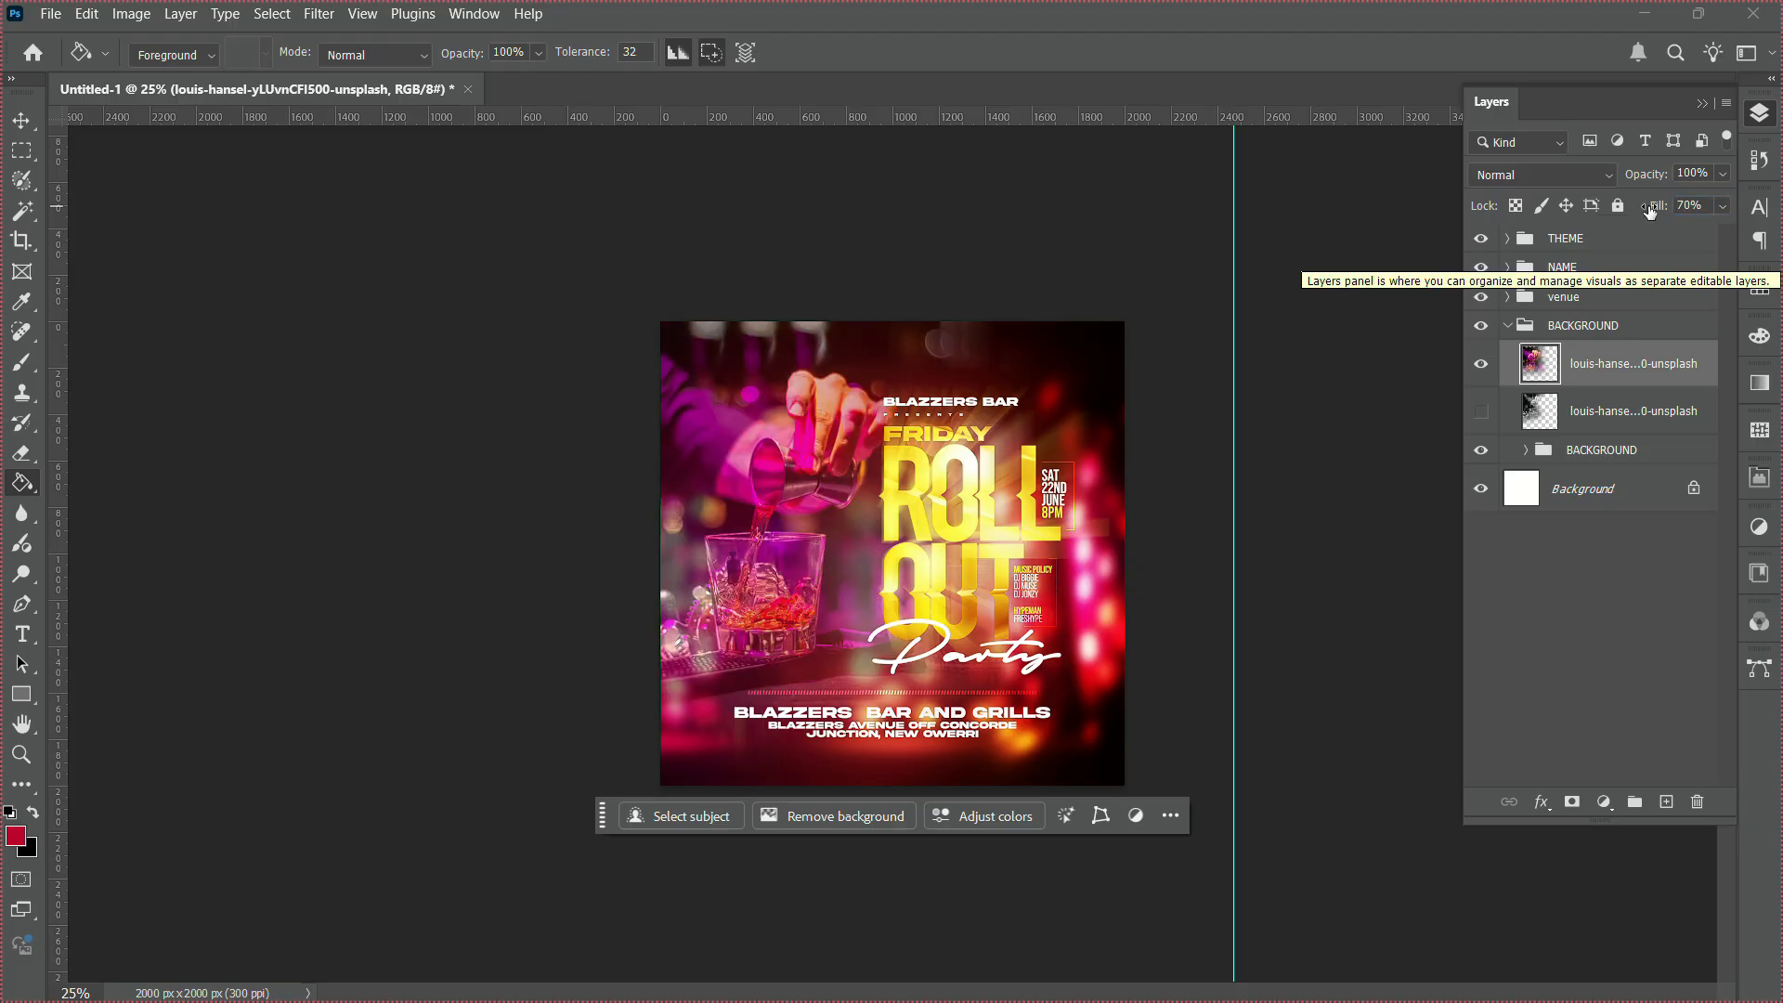
pyautogui.click(1710, 204)
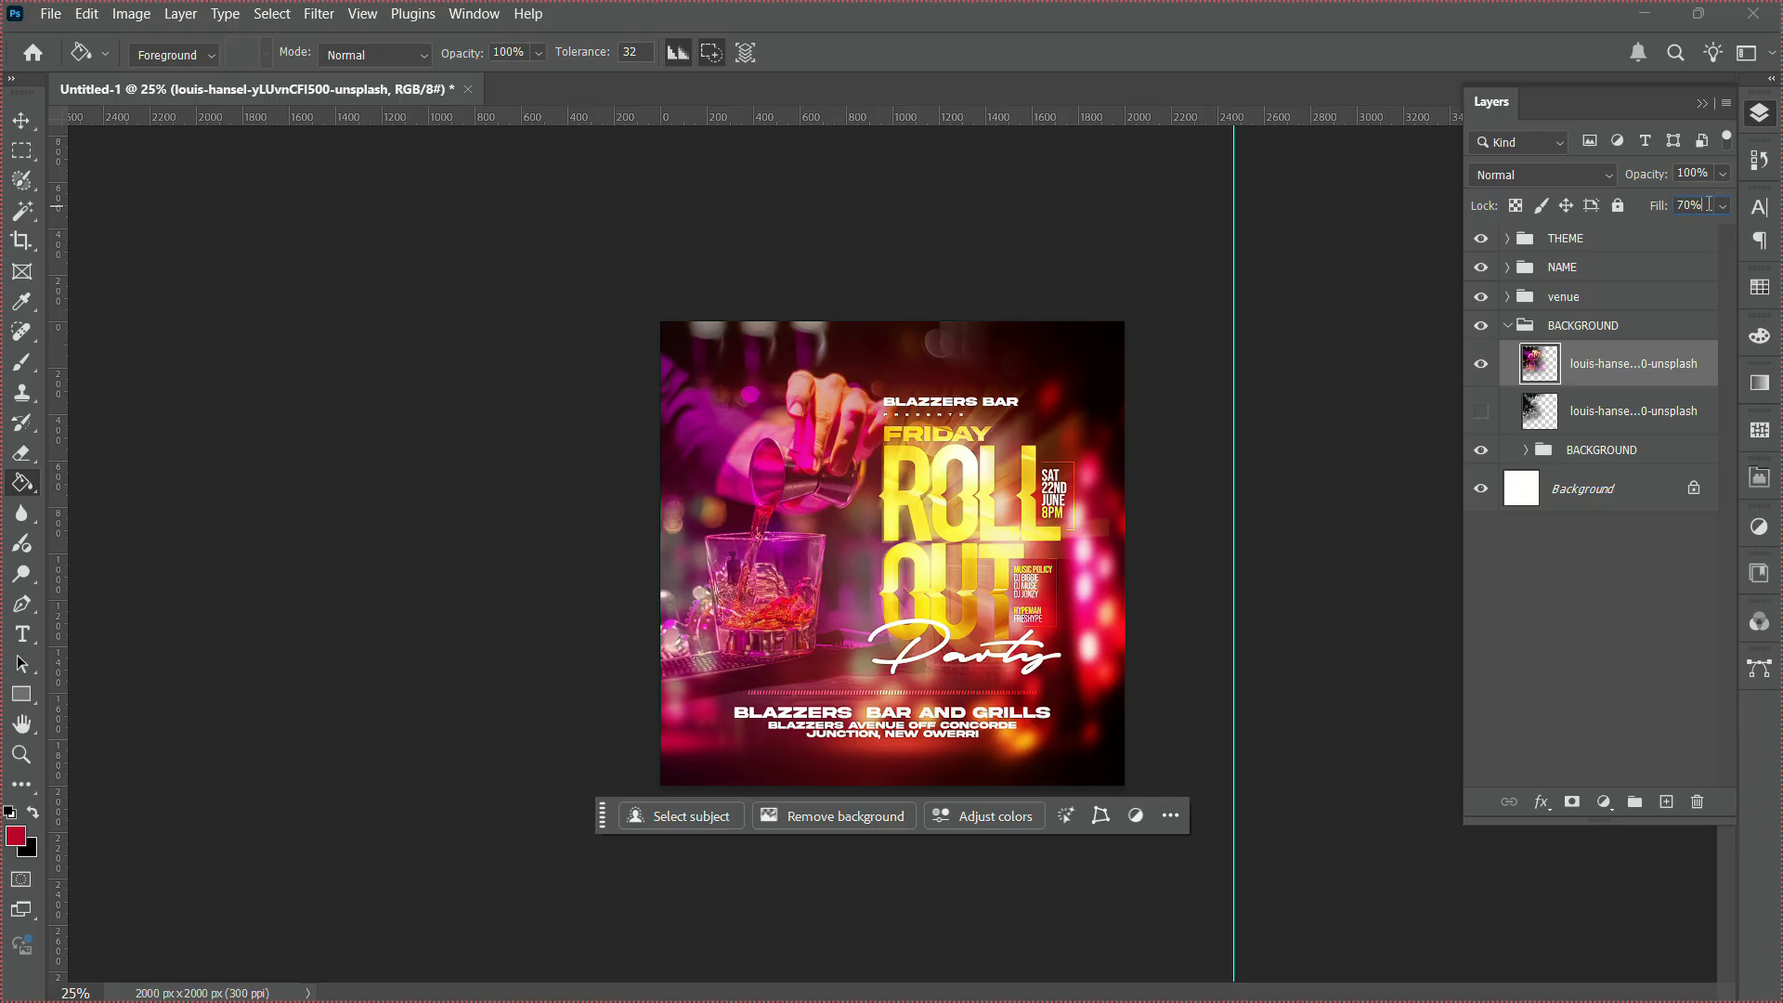
pyautogui.write('80')
pyautogui.press('Return')
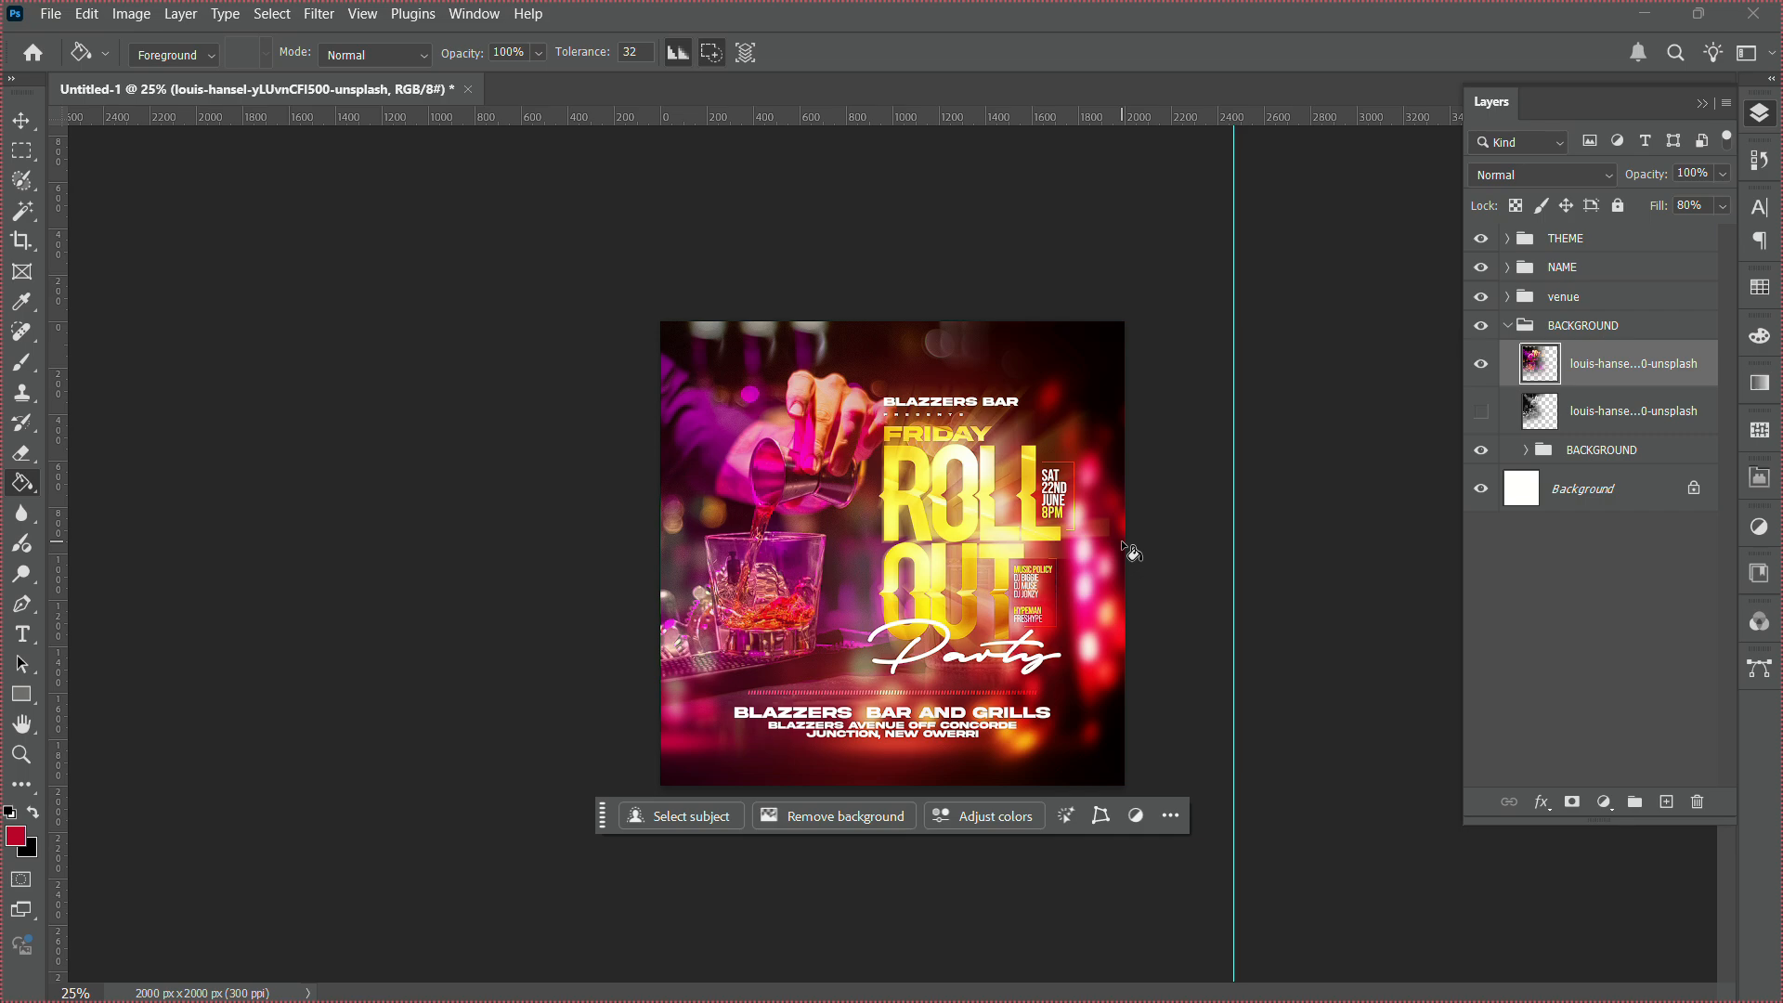
# Compare the flyer with and without the Picsart copy layer in the inner BACKGROUND group, and delete that copy.
pyautogui.click(1523, 455)
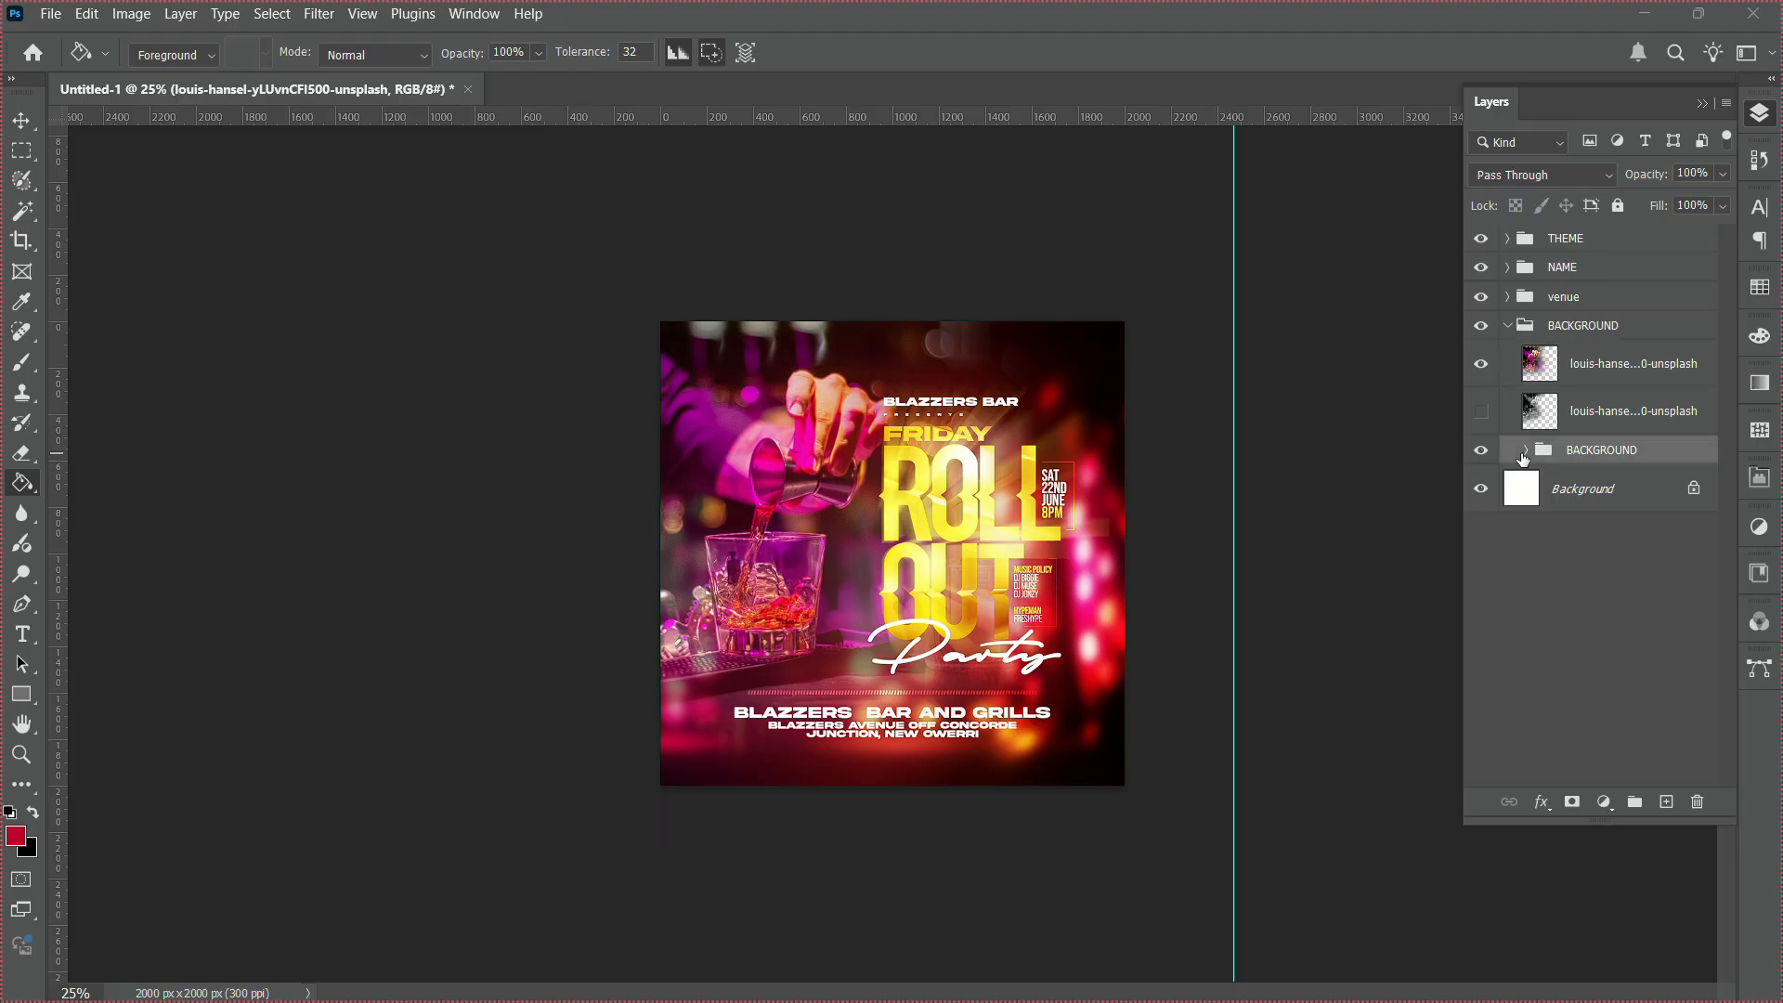
pyautogui.click(1523, 453)
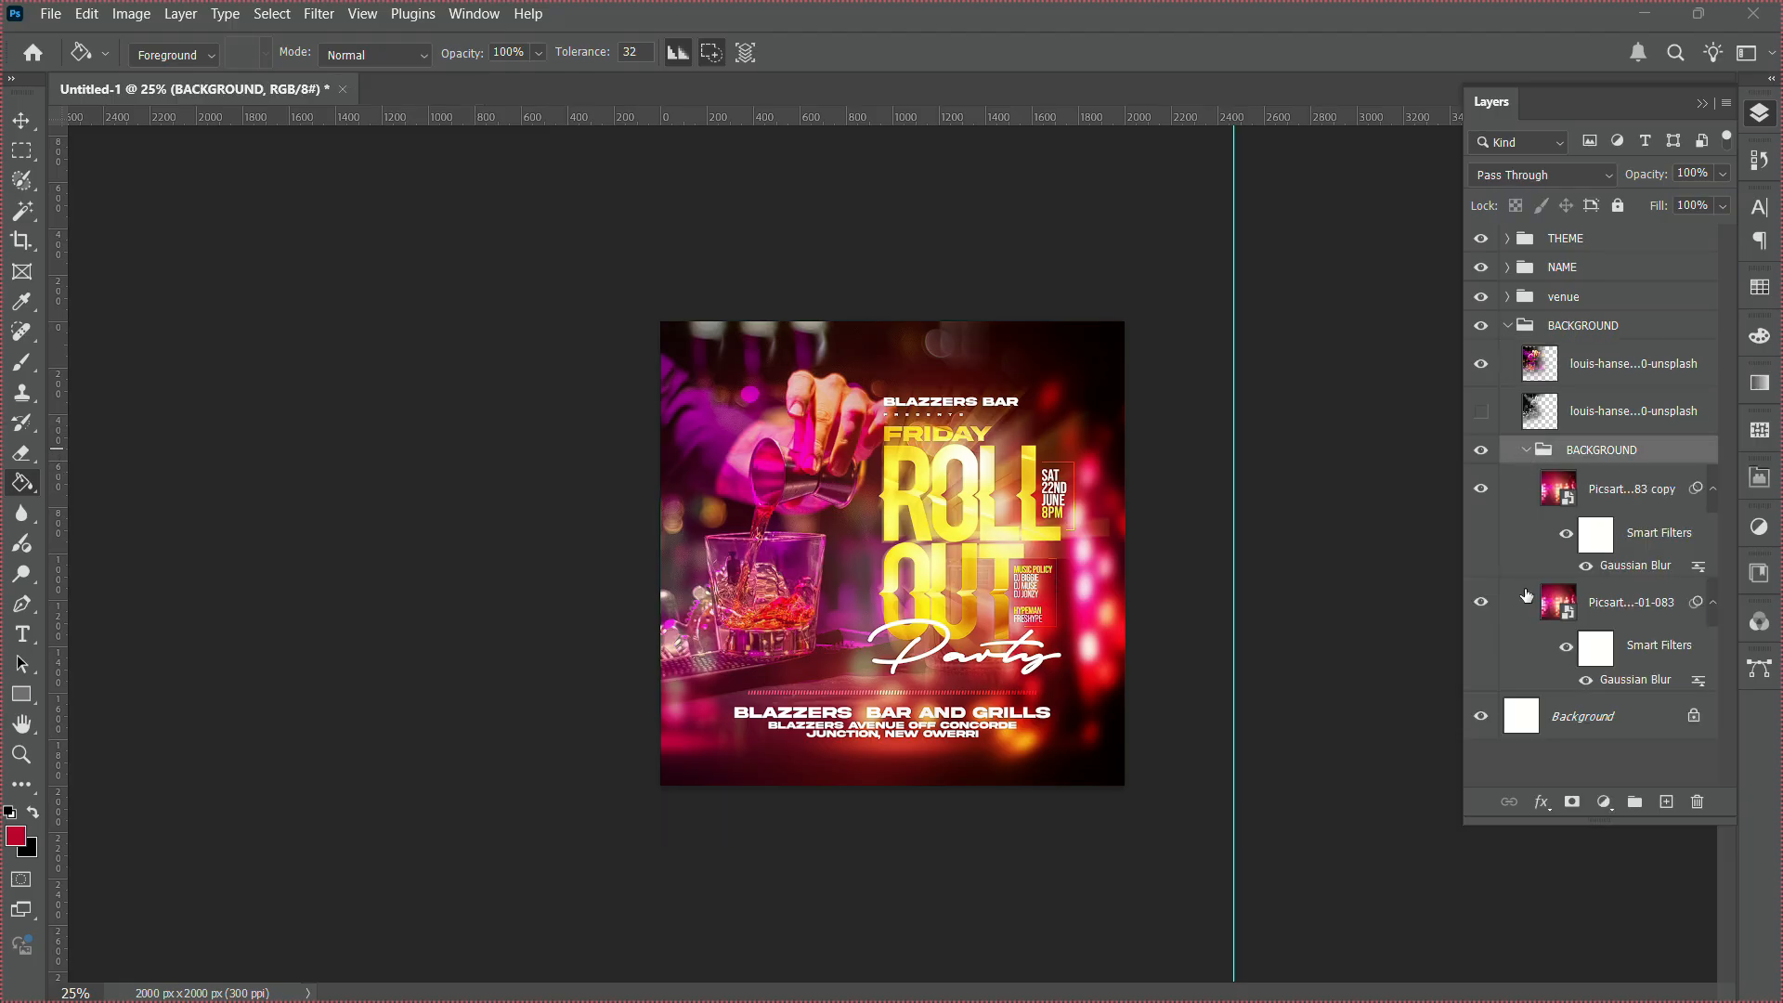
pyautogui.click(1481, 489)
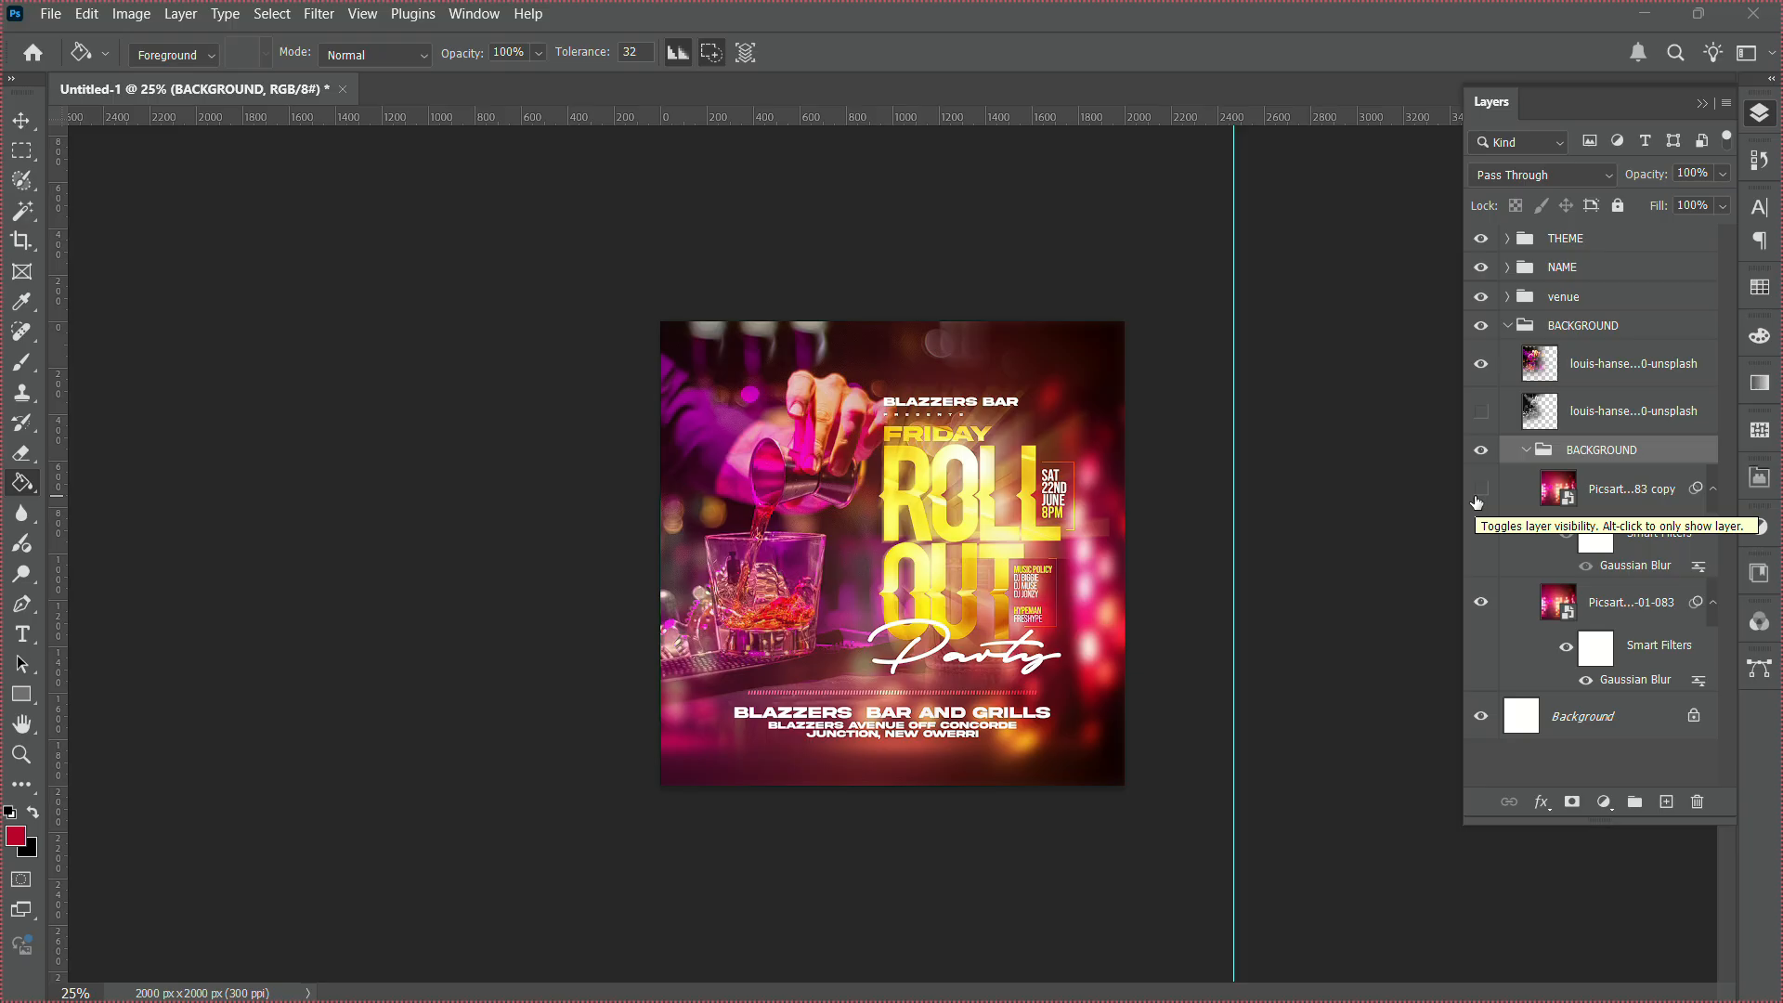
pyautogui.click(1481, 490)
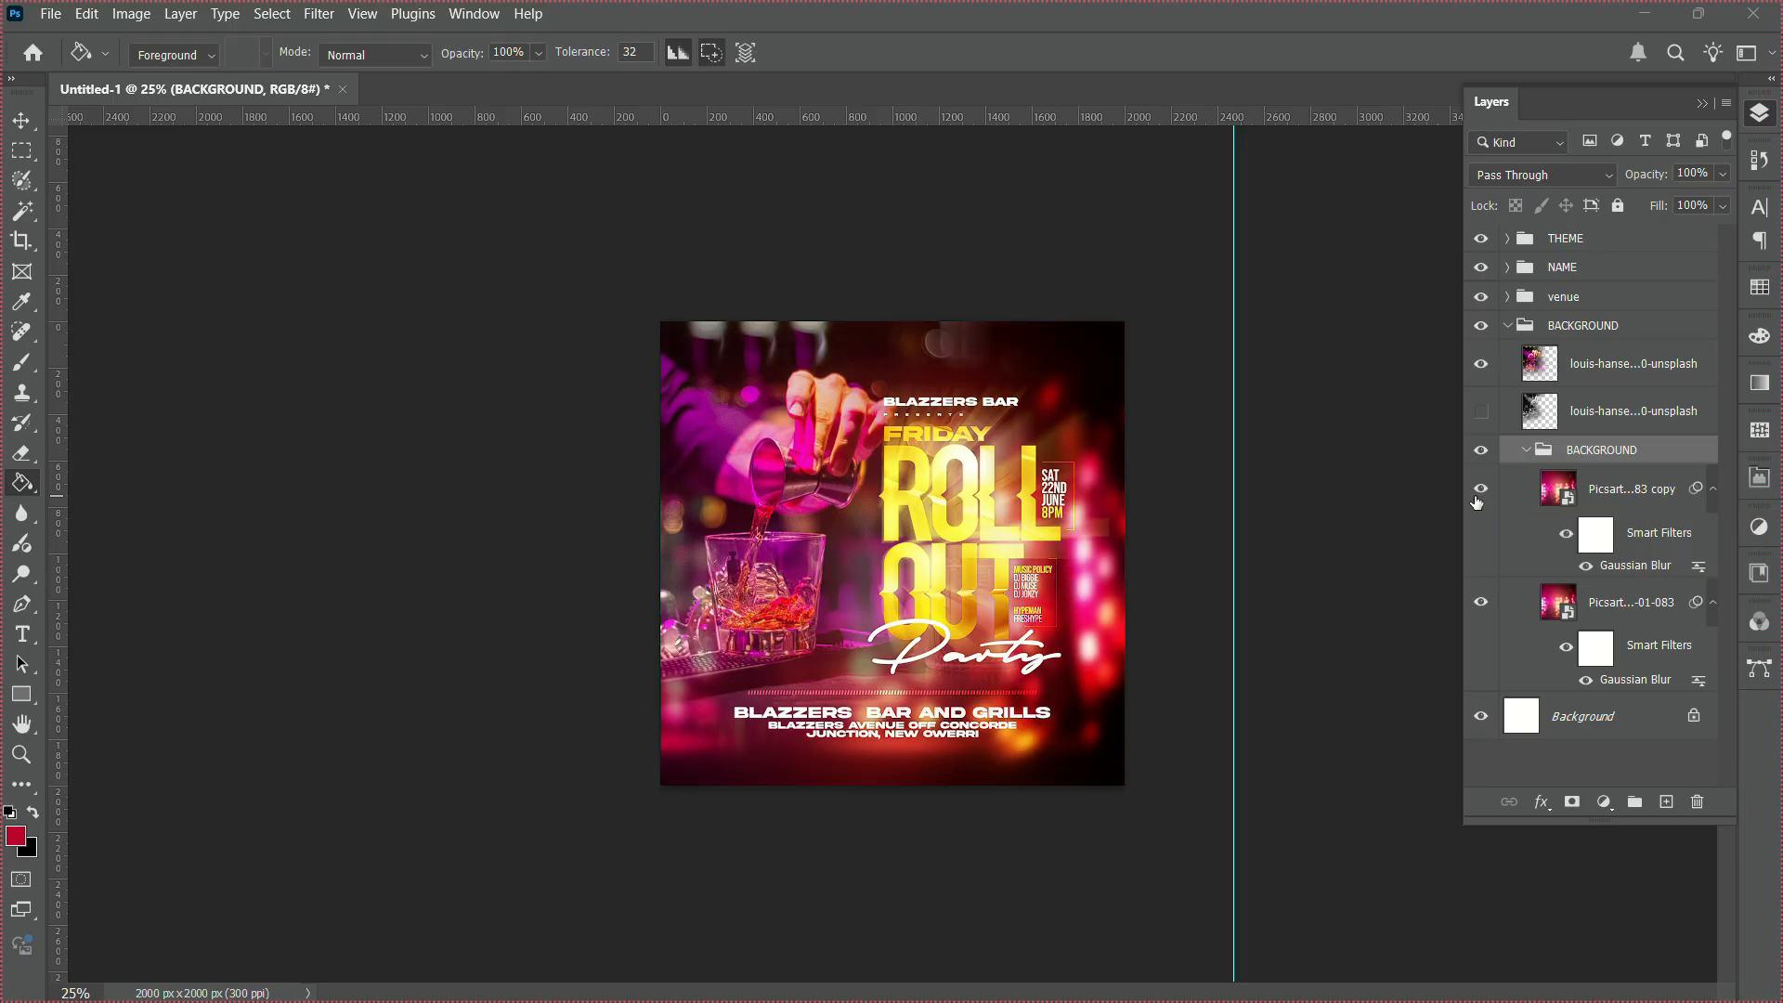
pyautogui.click(1477, 493)
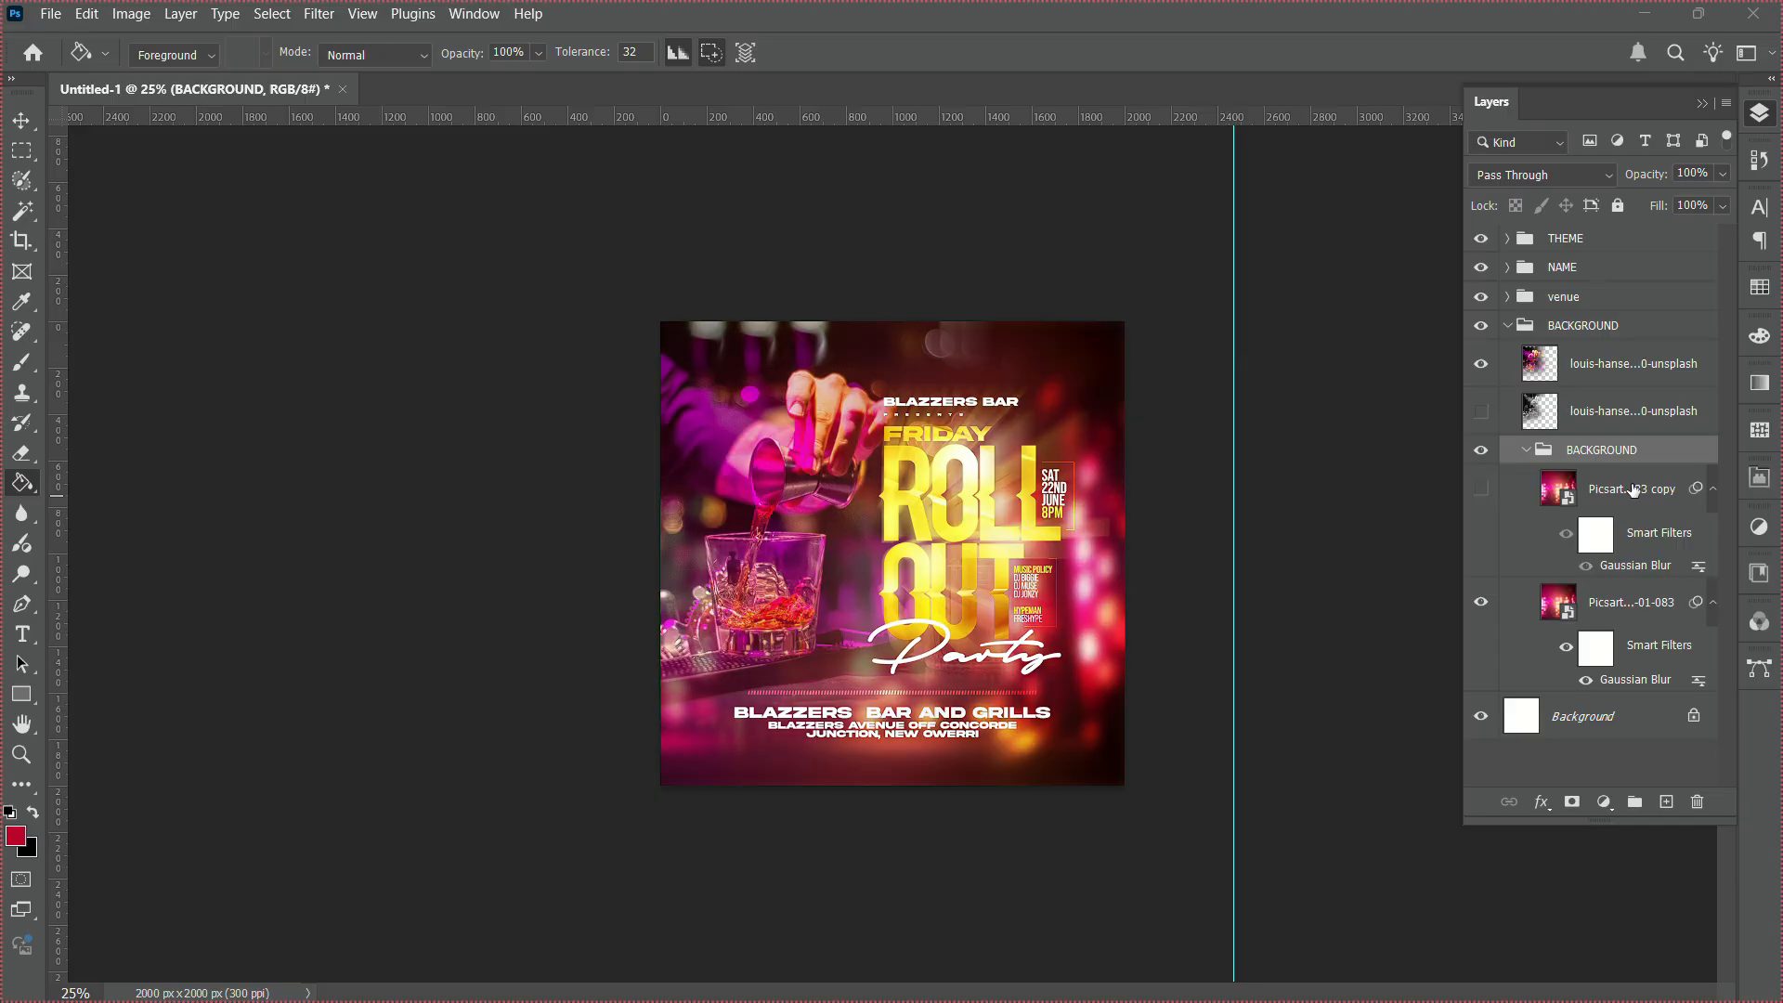
pyautogui.click(1631, 492)
pyautogui.press('Delete')
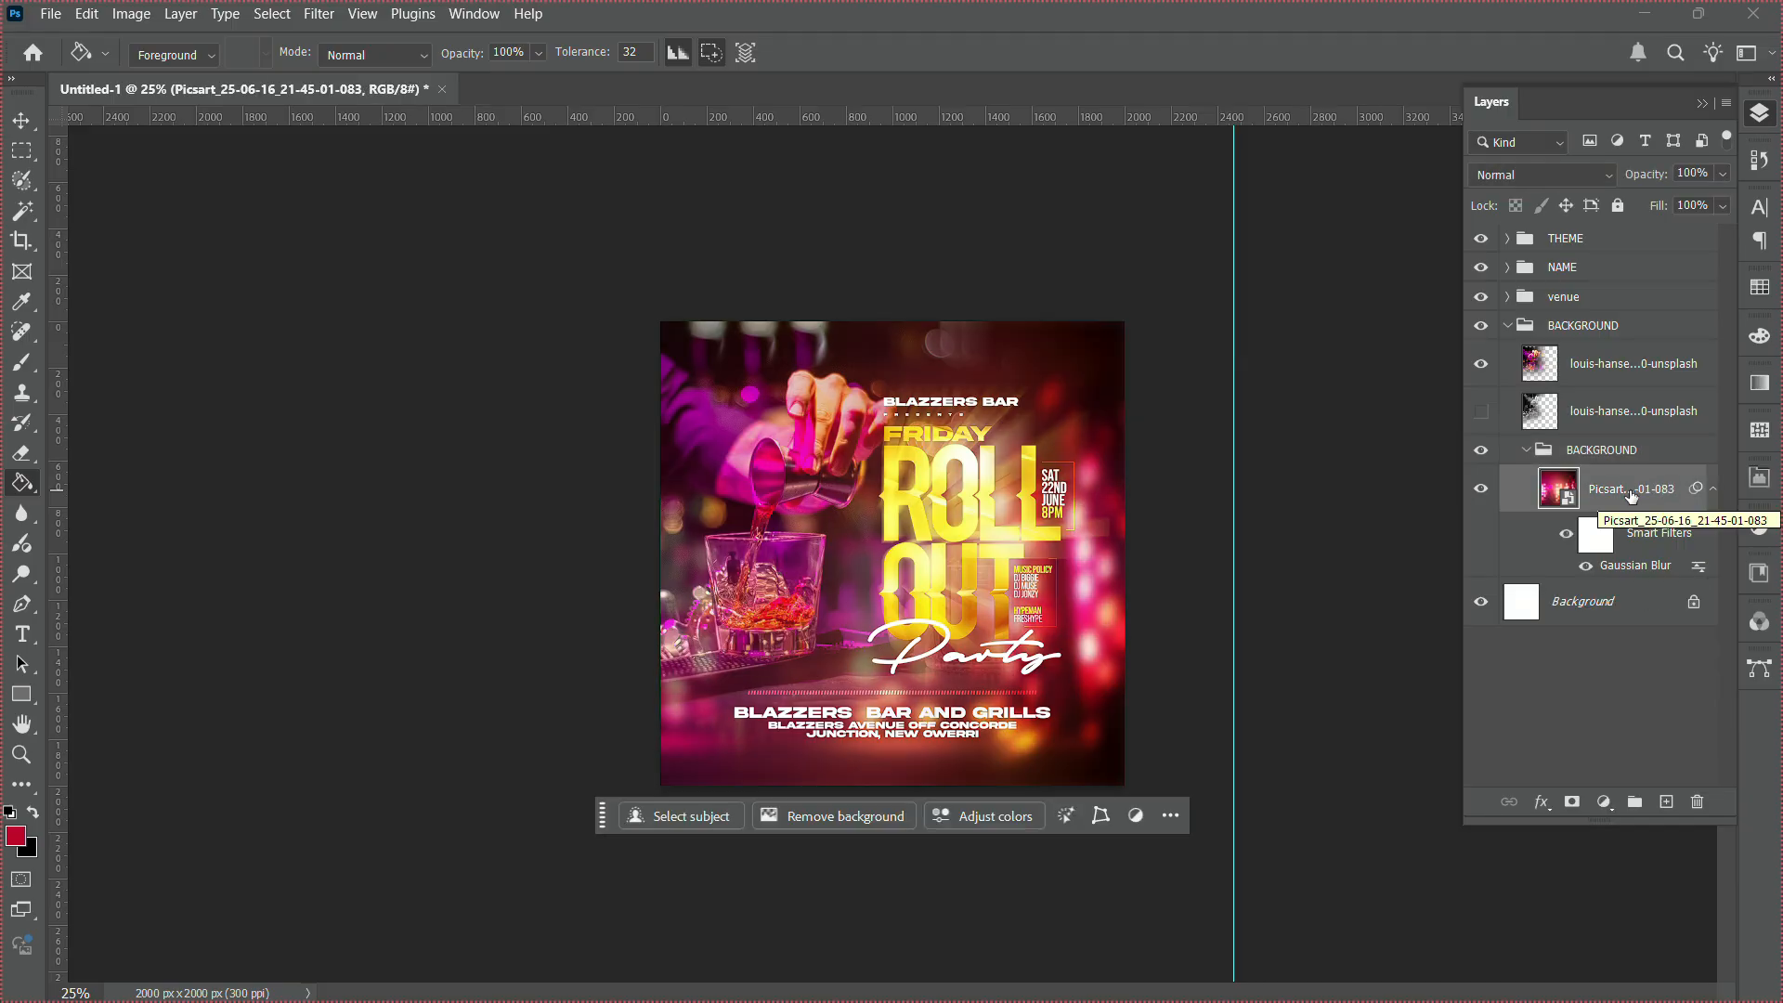
# Soften the lower-left part of the bartender photo with the 1500 px eraser so it blends into the background.
pyautogui.click(22, 754)
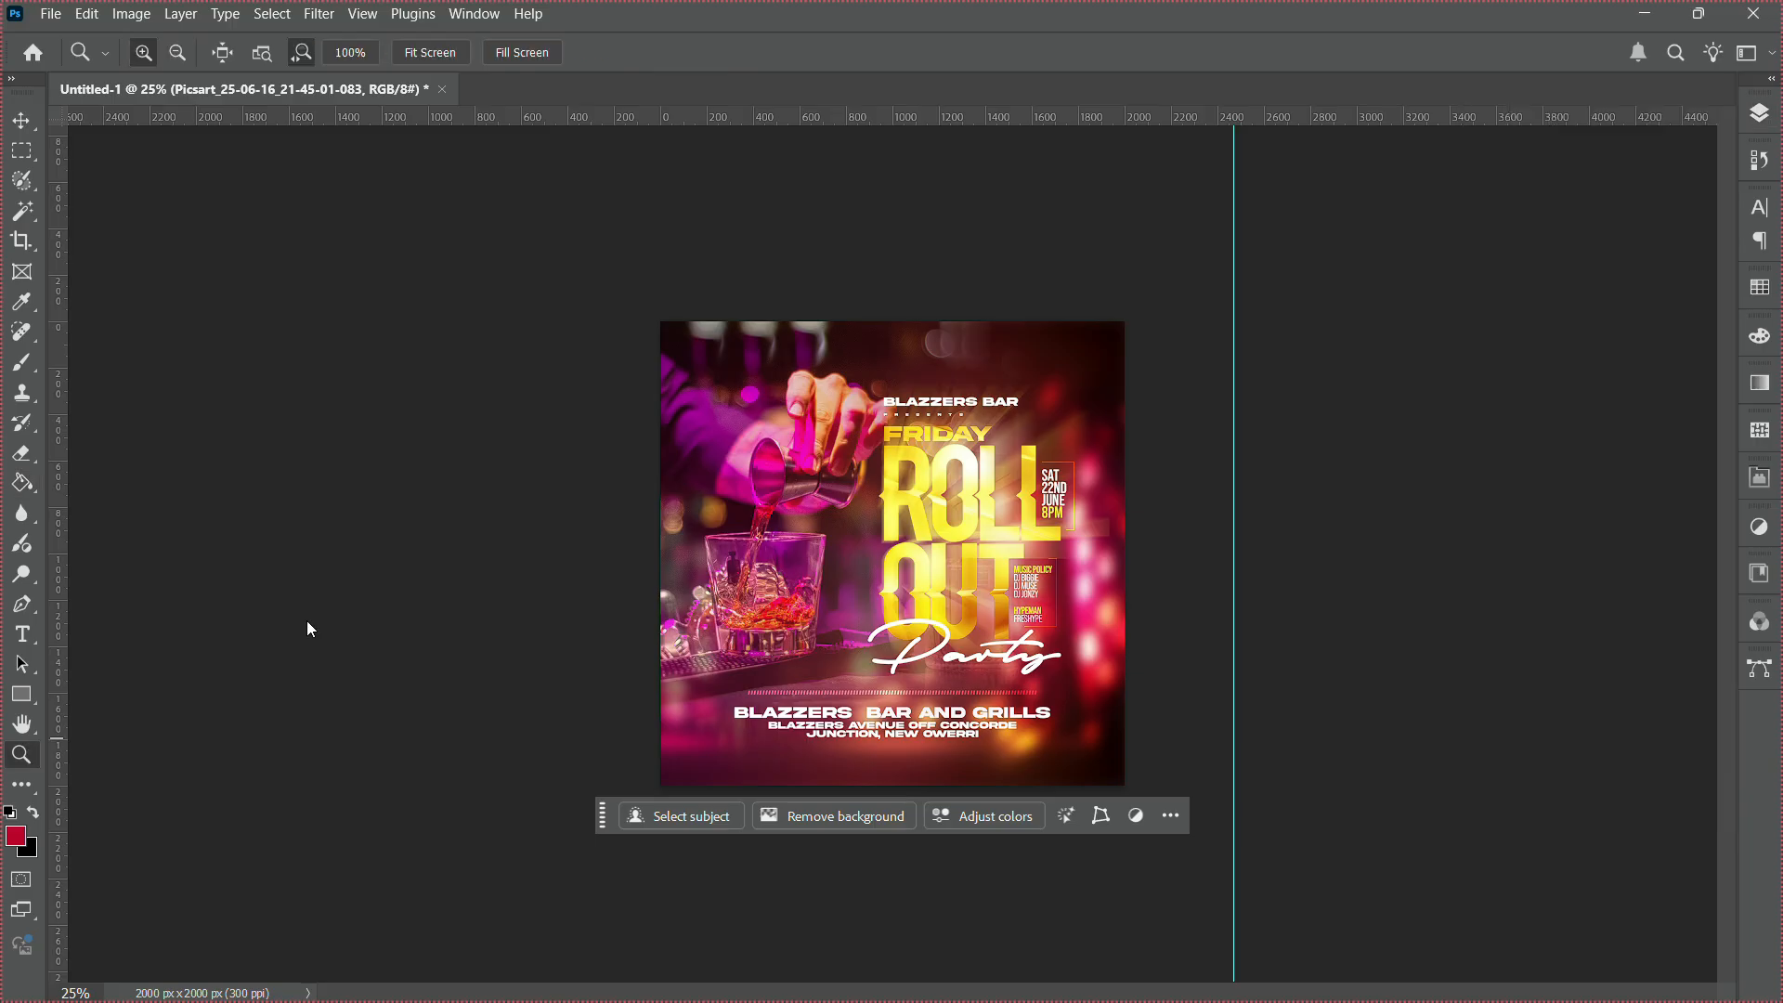
pyautogui.click(898, 616)
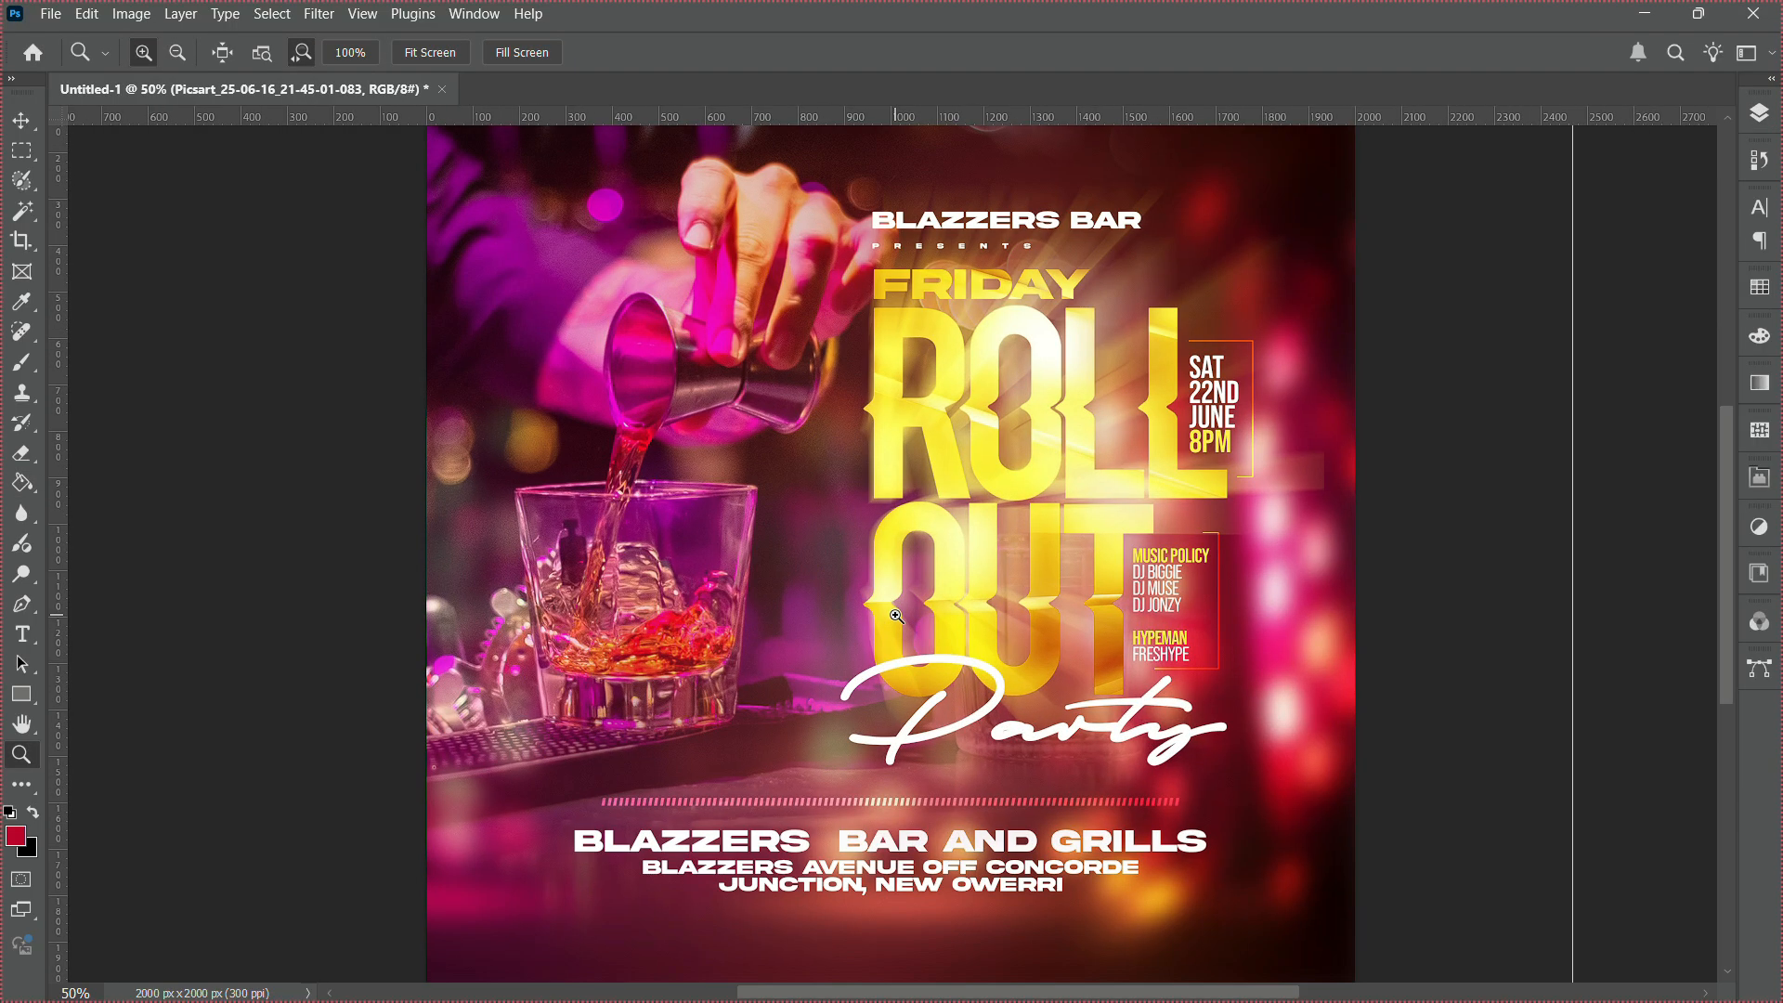
pyautogui.keyDown('alt'); pyautogui.click(897, 616); pyautogui.keyUp('alt')
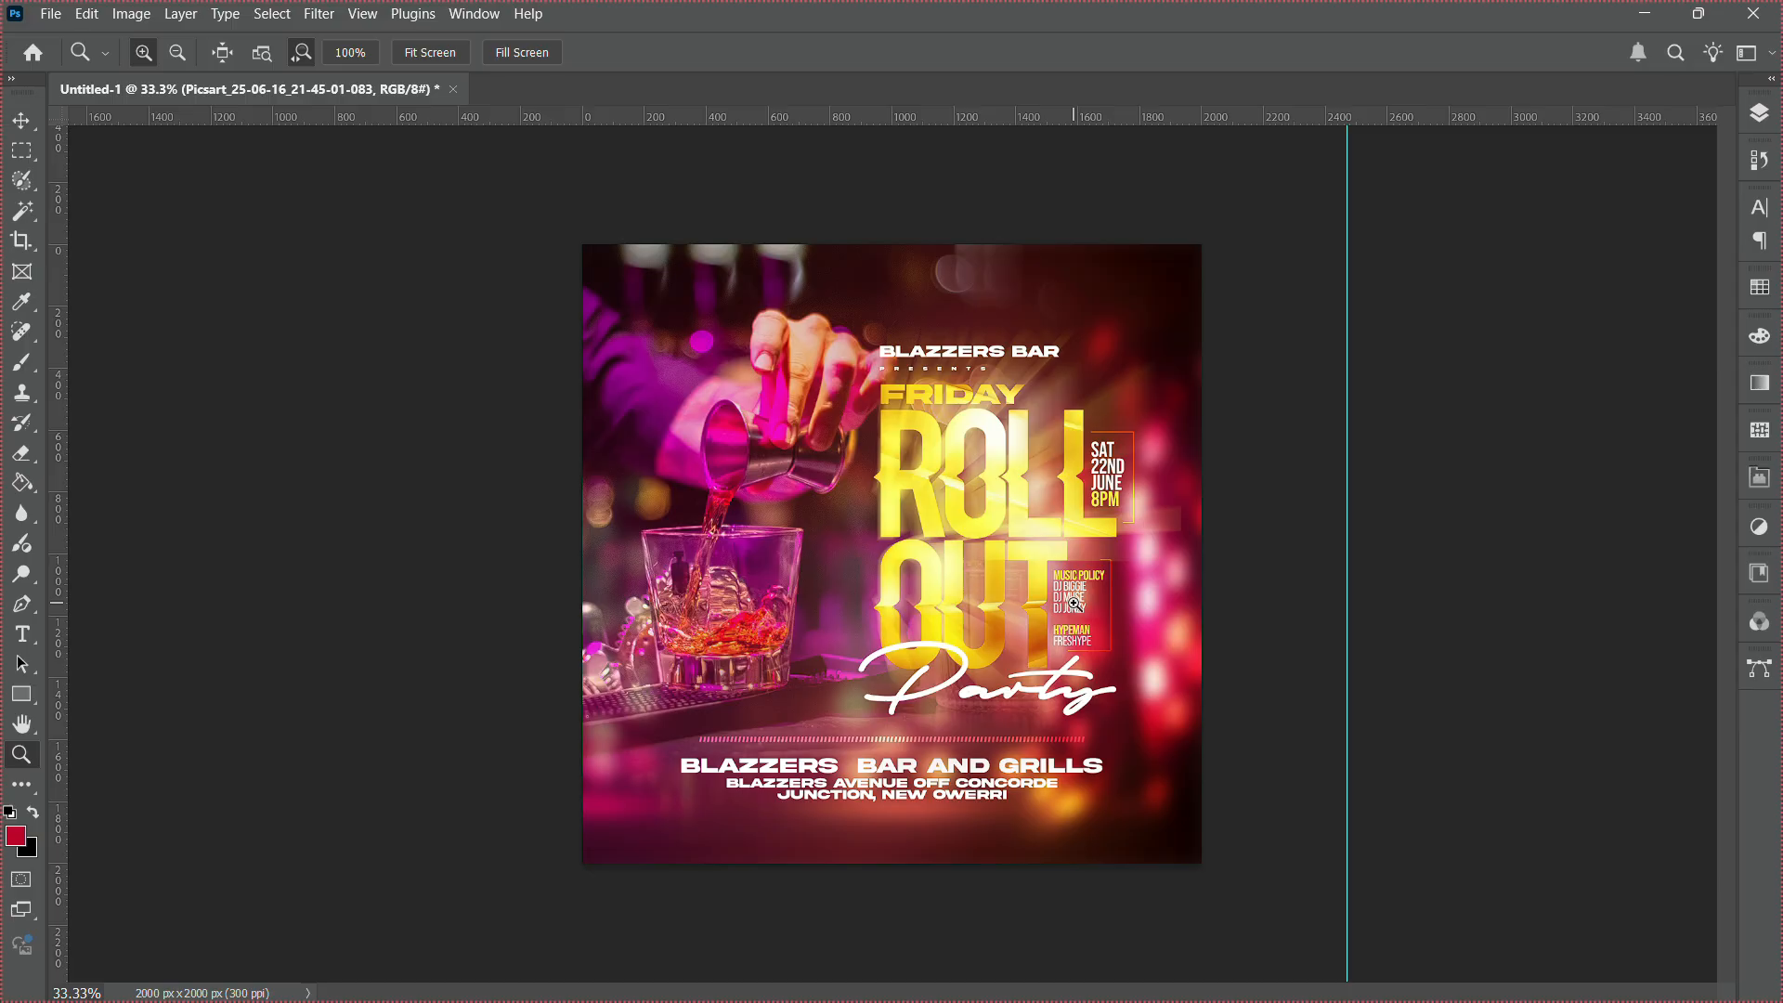
pyautogui.click(1760, 112)
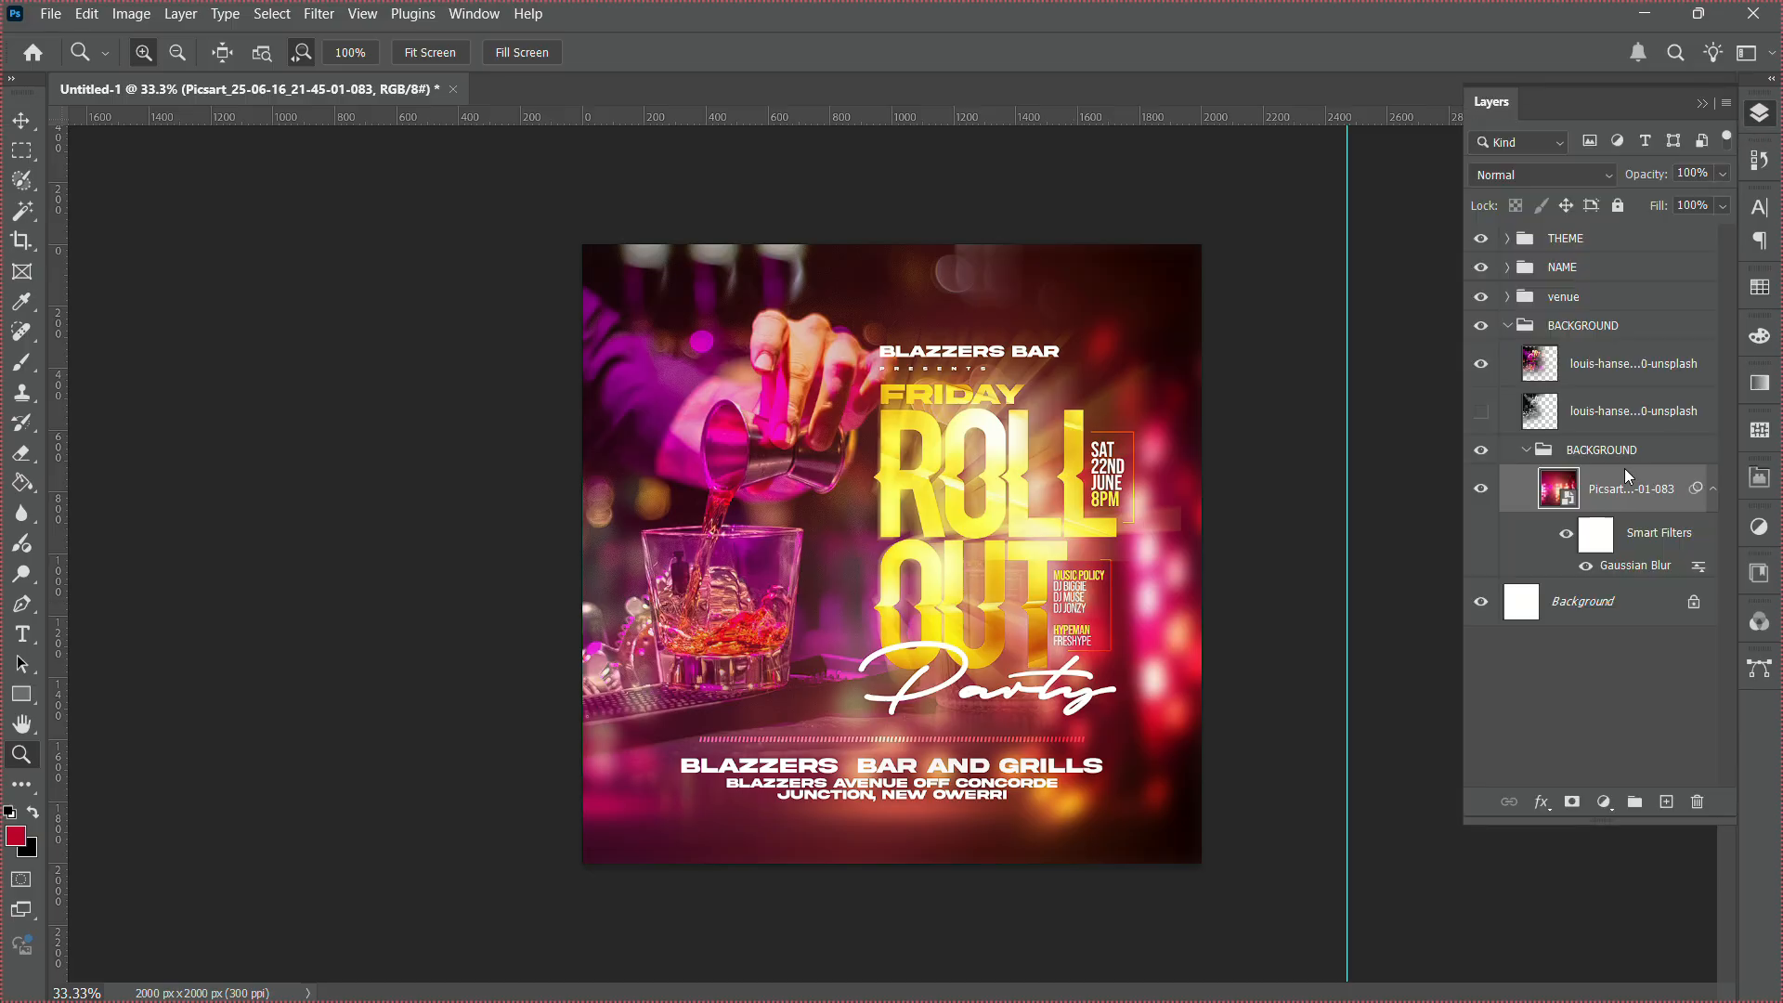
pyautogui.click(1584, 376)
pyautogui.click(28, 459)
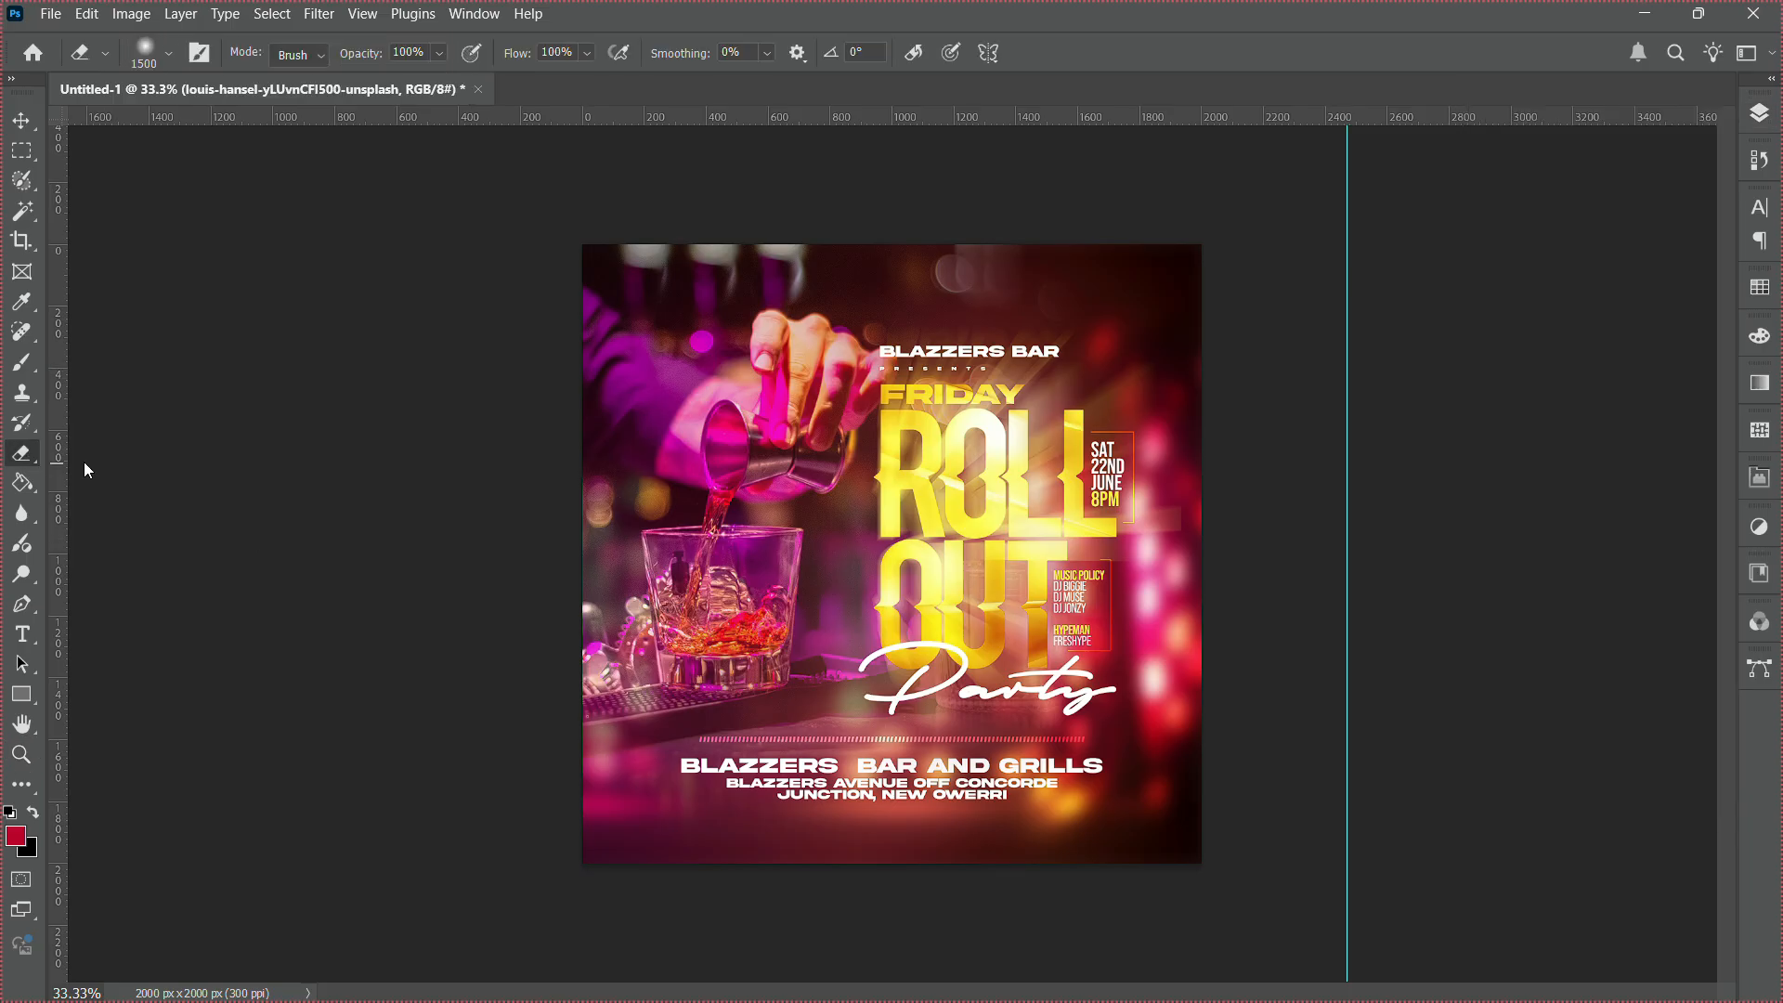
pyautogui.moveTo(468, 720)
pyautogui.mouseDown()
pyautogui.moveTo(449, 671)
pyautogui.moveTo(493, 771)
pyautogui.moveTo(548, 824)
pyautogui.mouseUp()
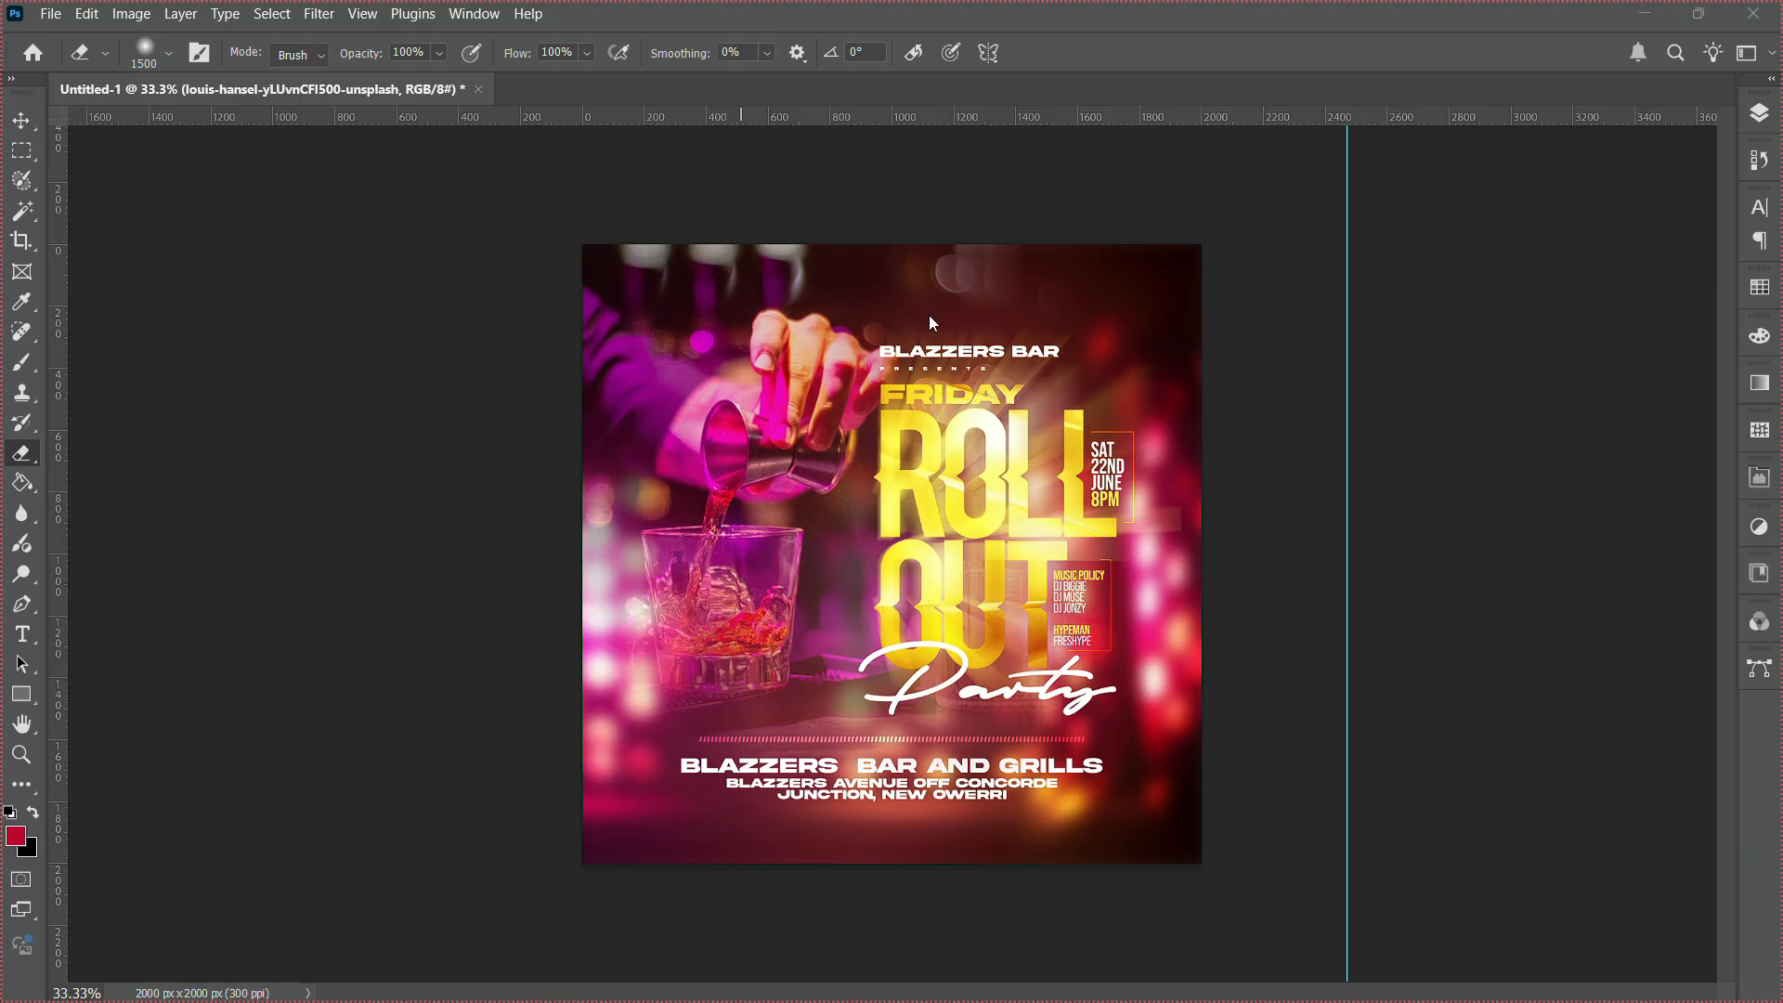
pyautogui.press('v')
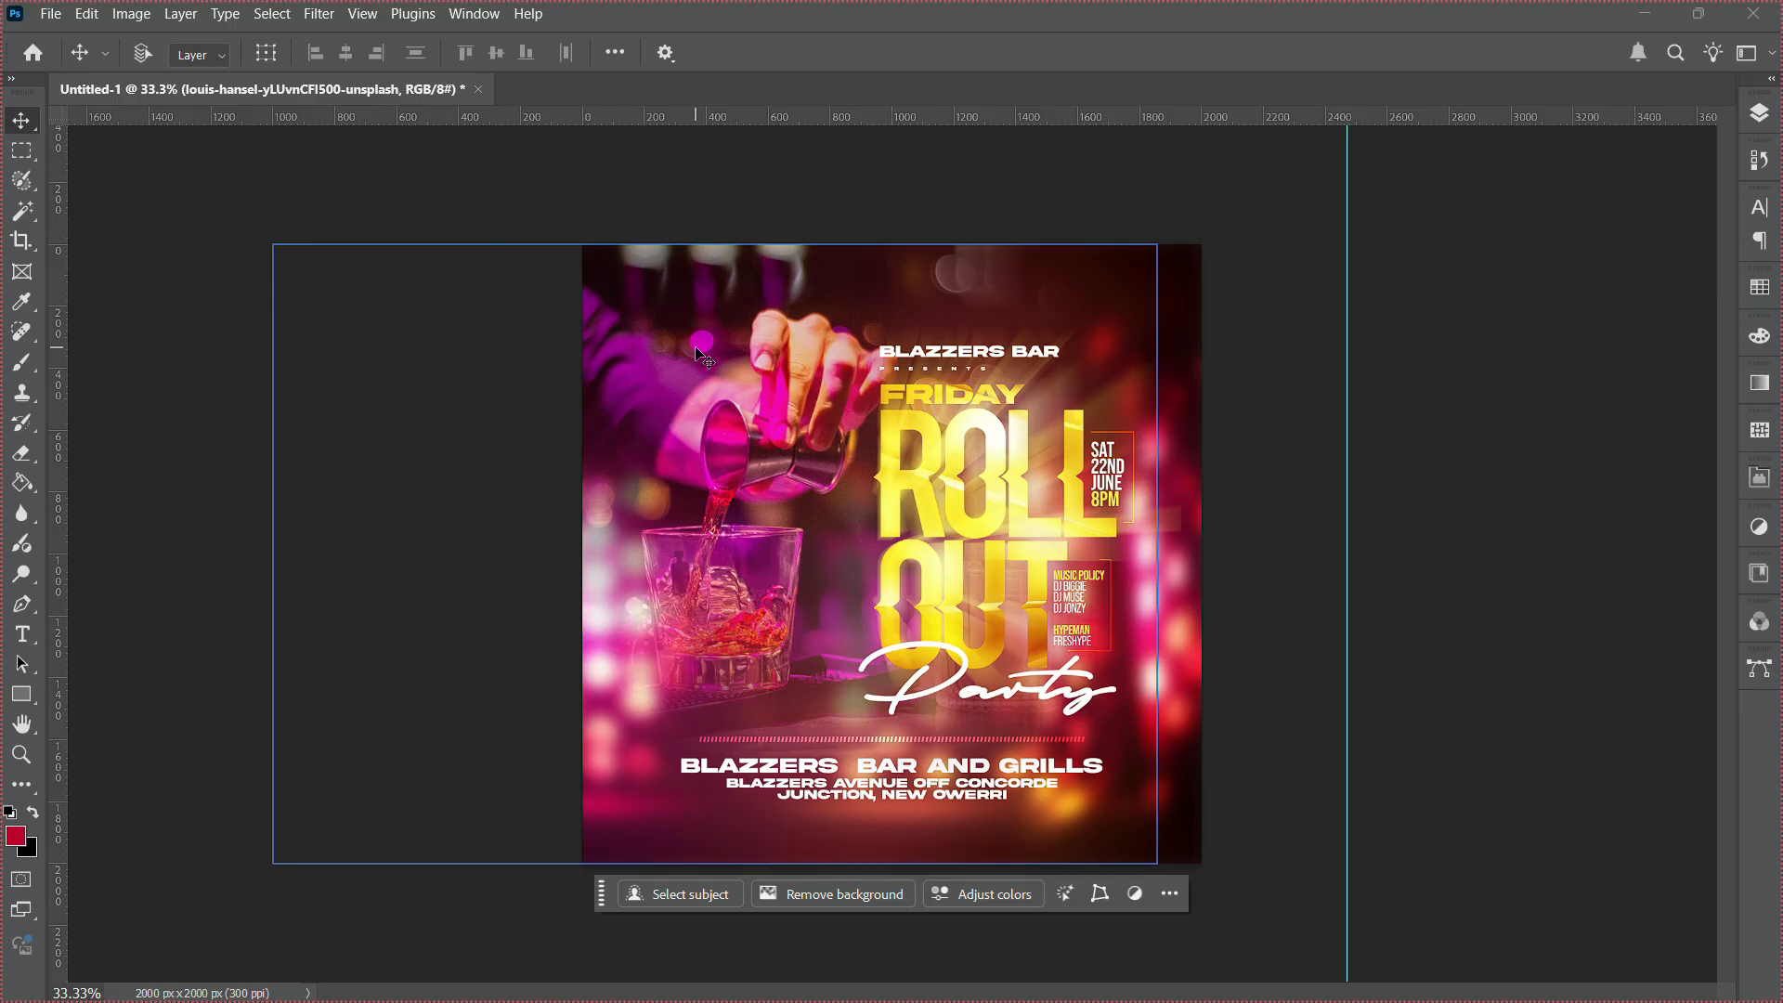
# Combine the THEME, NAME, venue and outer BACKGROUND groups into one group and duplicate that group.
pyautogui.click(1761, 113)
pyautogui.click(1627, 241)
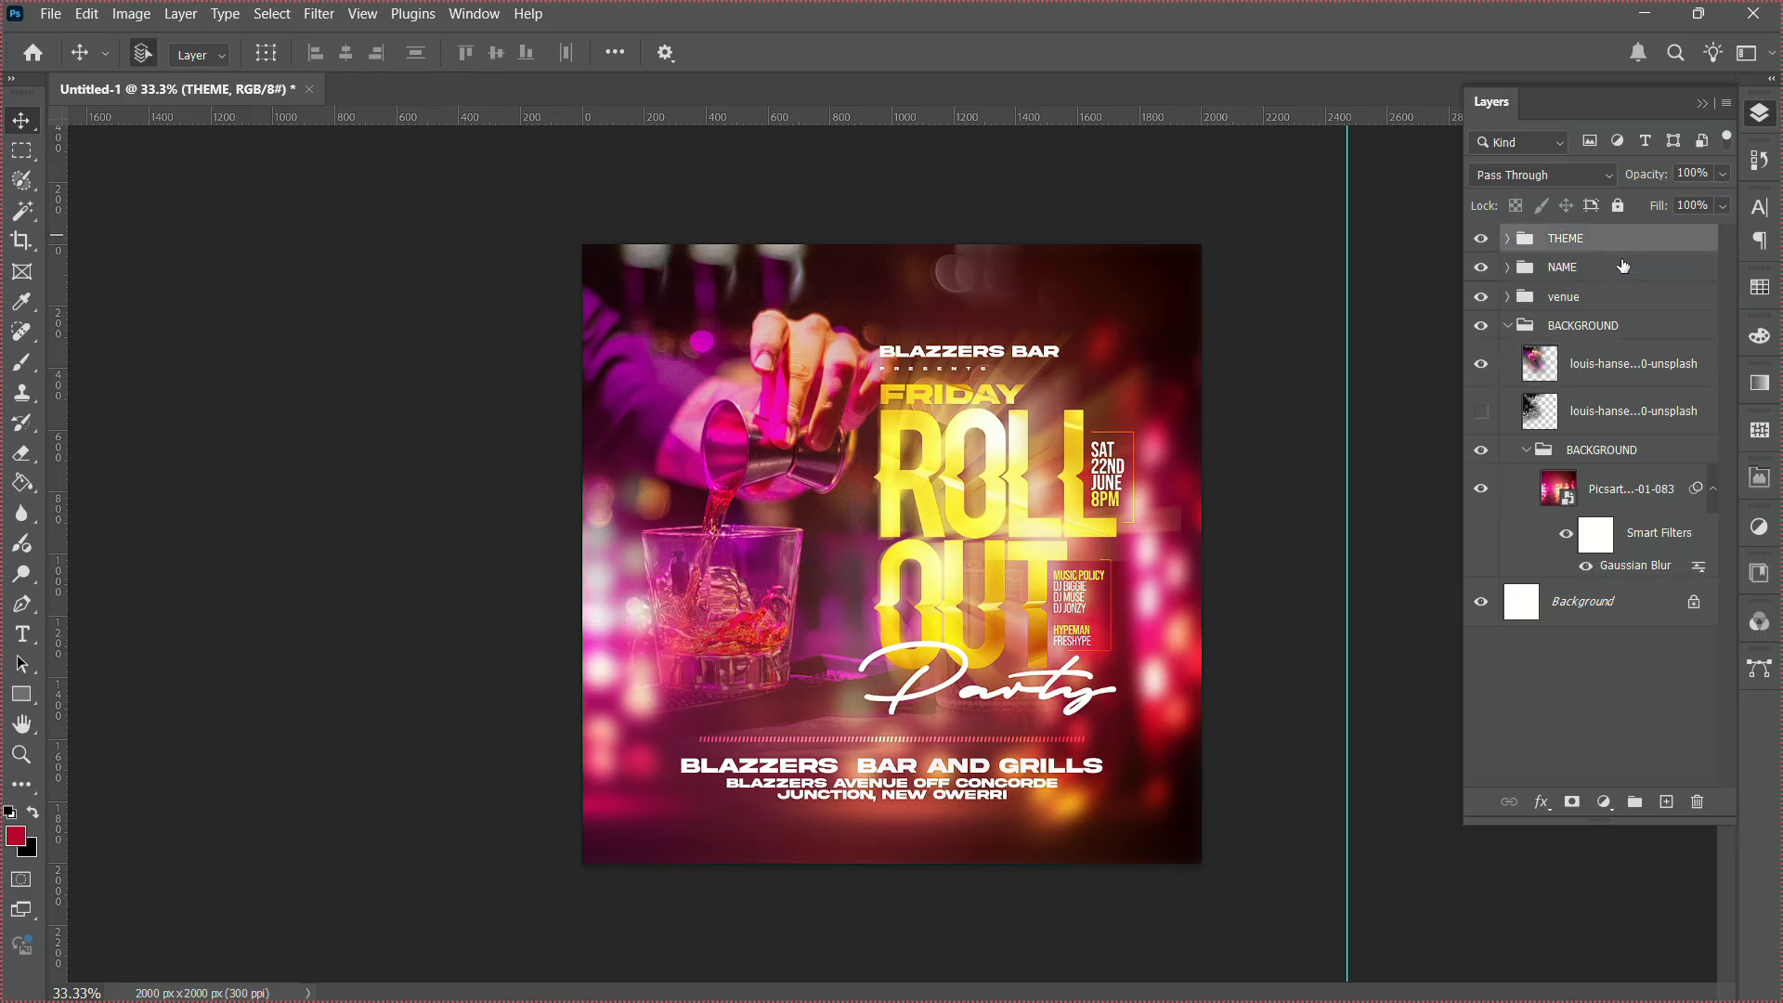
pyautogui.keyDown('shift'); pyautogui.click(1618, 268); pyautogui.keyUp('shift')
pyautogui.keyDown('shift'); pyautogui.click(1611, 299); pyautogui.keyUp('shift')
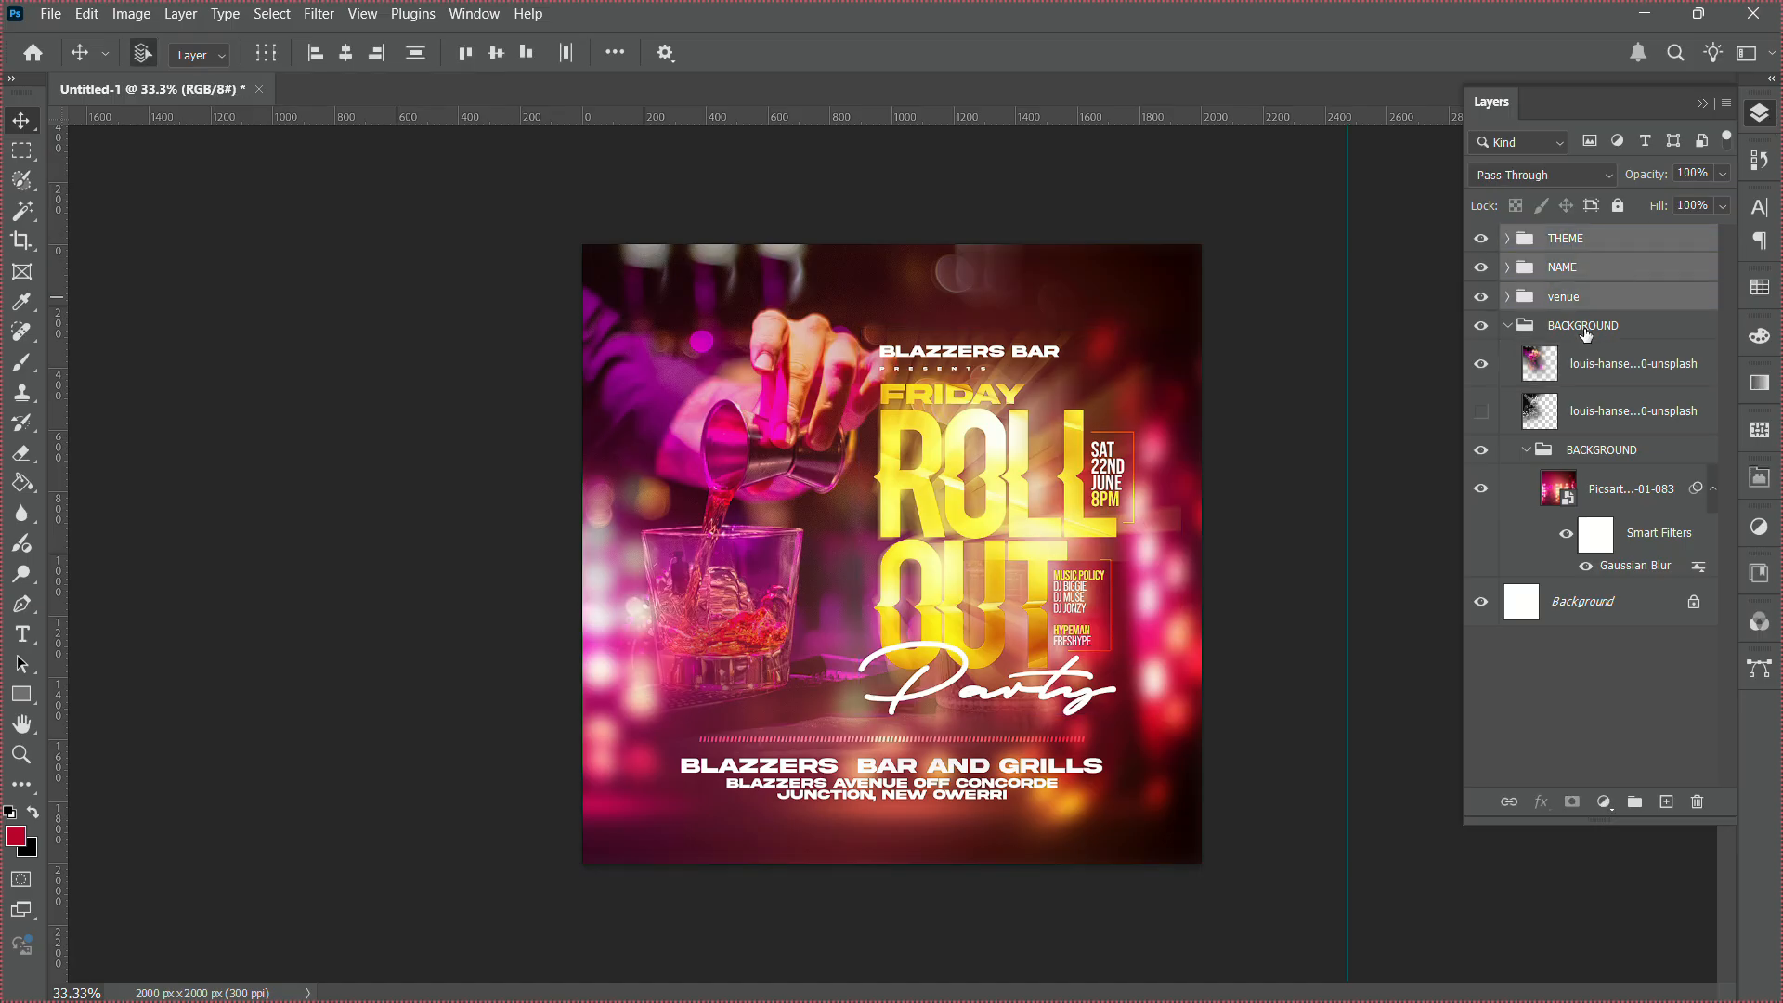
pyautogui.keyDown('shift'); pyautogui.click(1578, 333); pyautogui.keyUp('shift')
pyautogui.click(1510, 326)
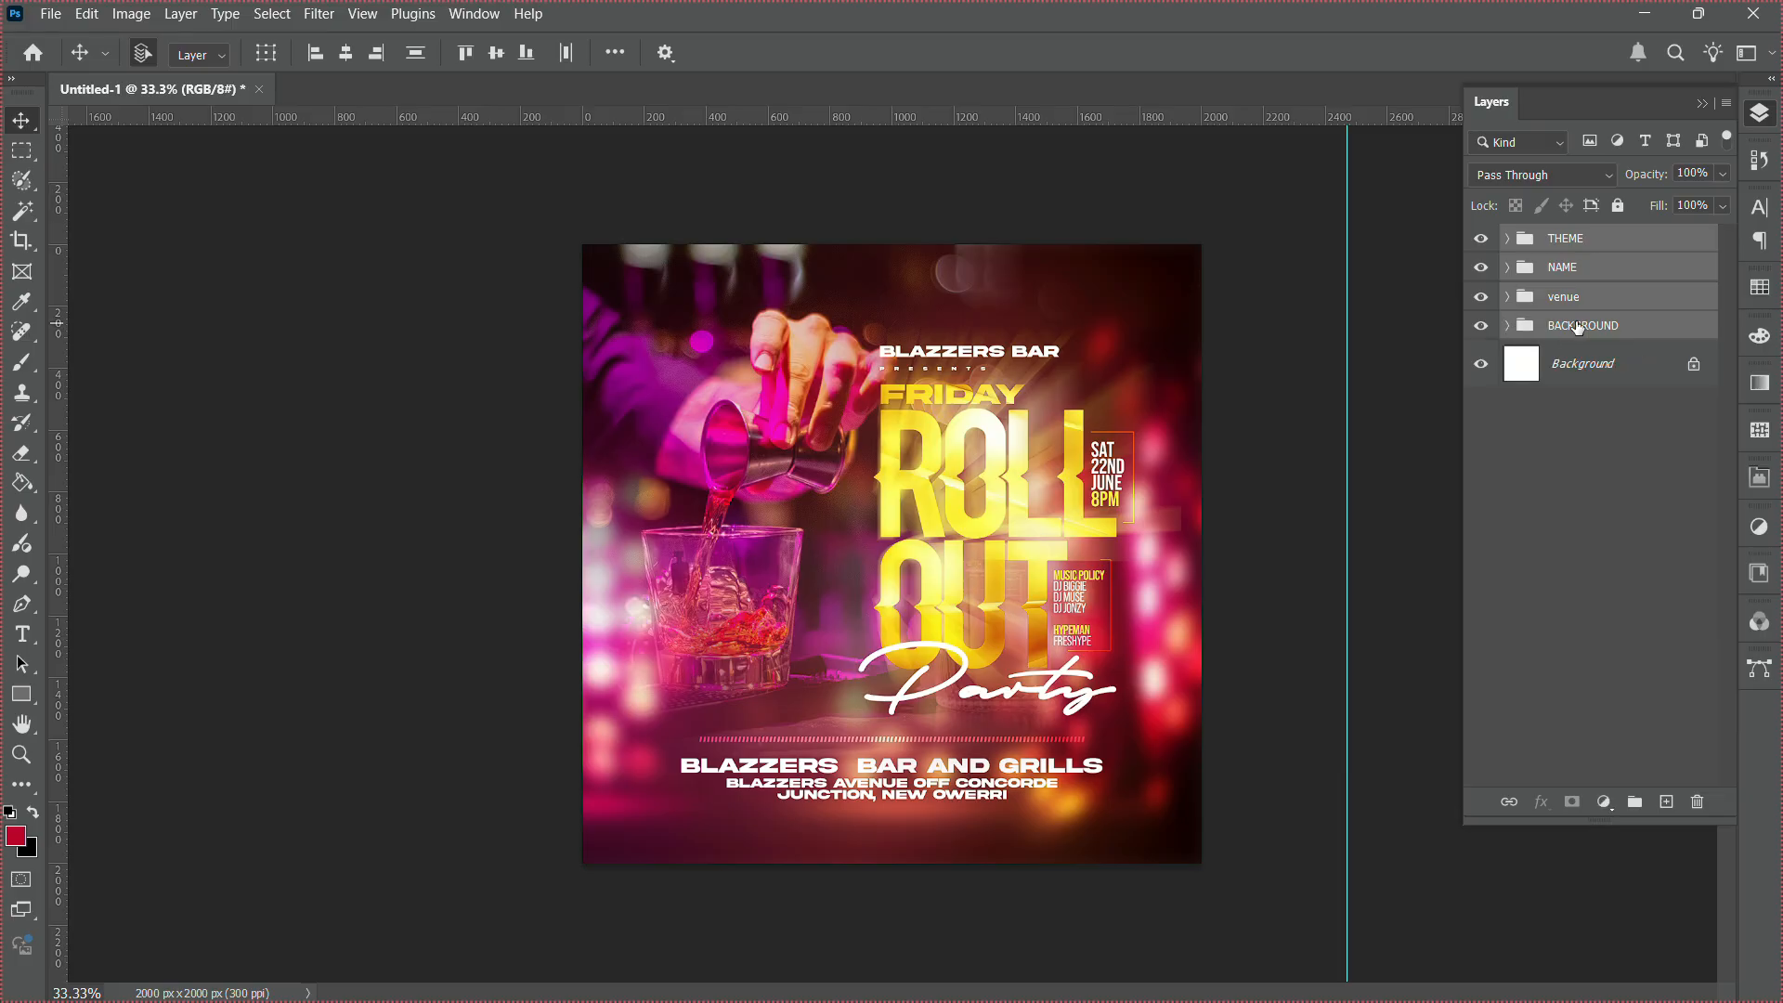
pyautogui.hotkey('ctrl', 'g')
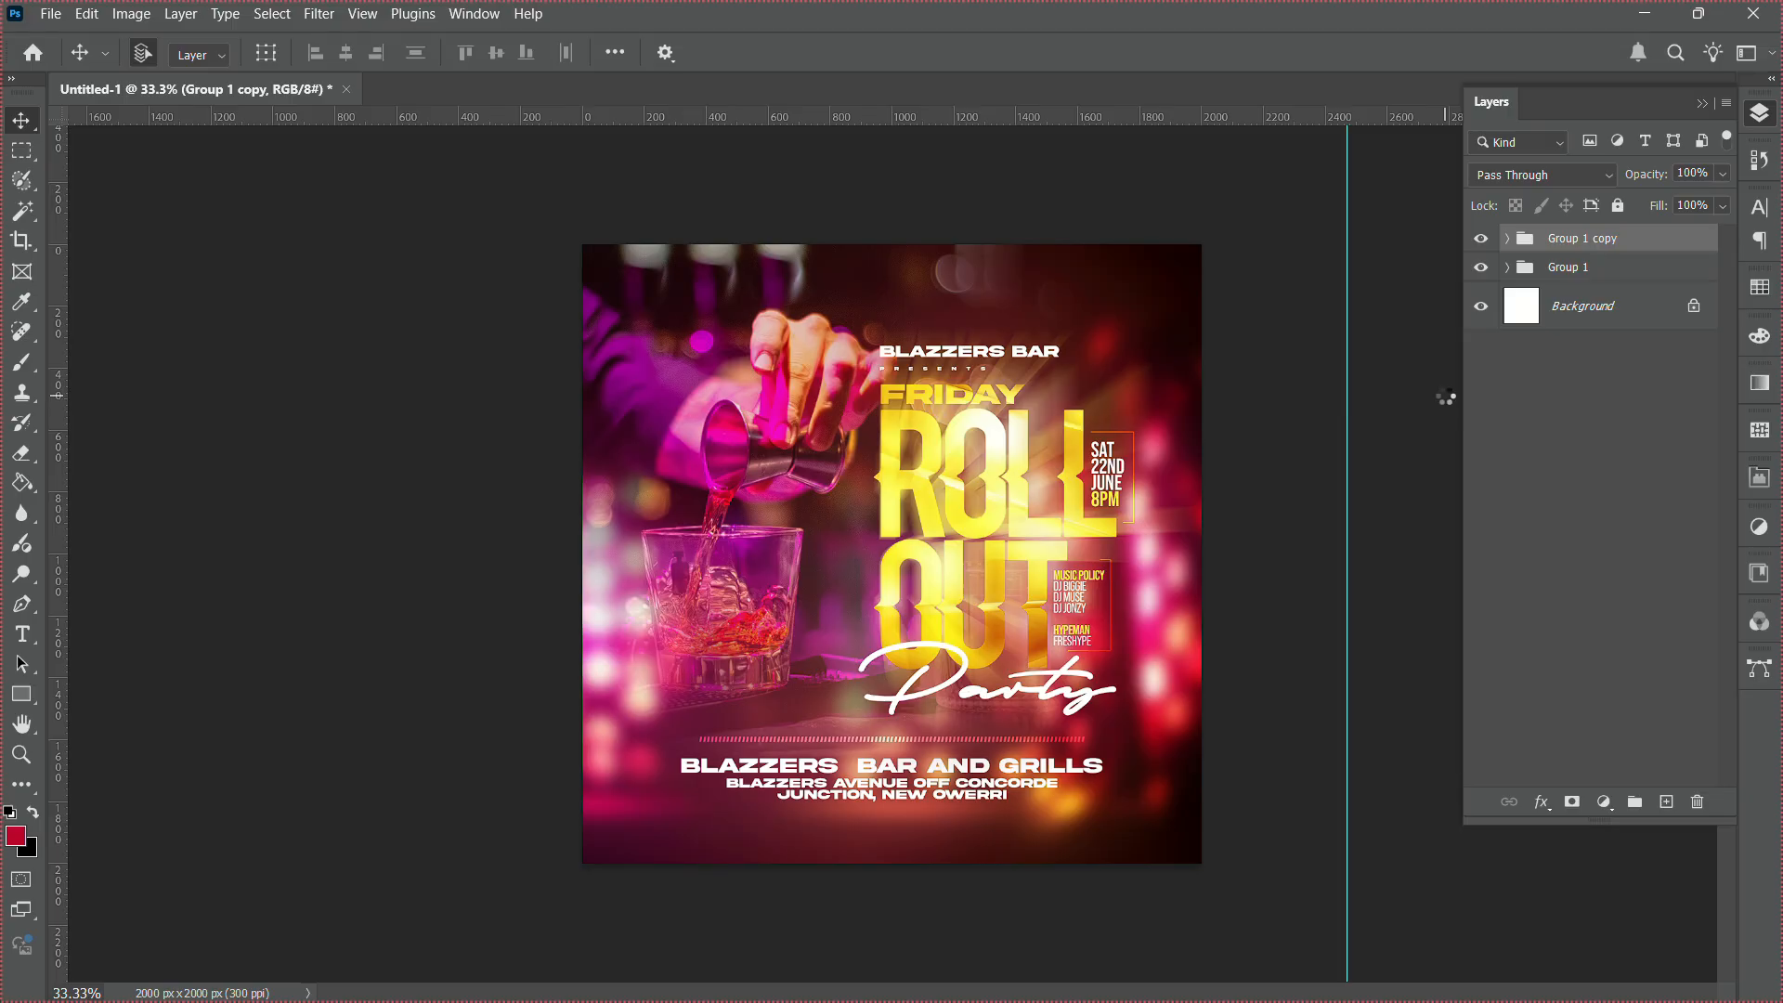
# Merge the duplicated flyer group into a single layer and convert that layer to a smart object.
pyautogui.hotkey('ctrl', 'e')
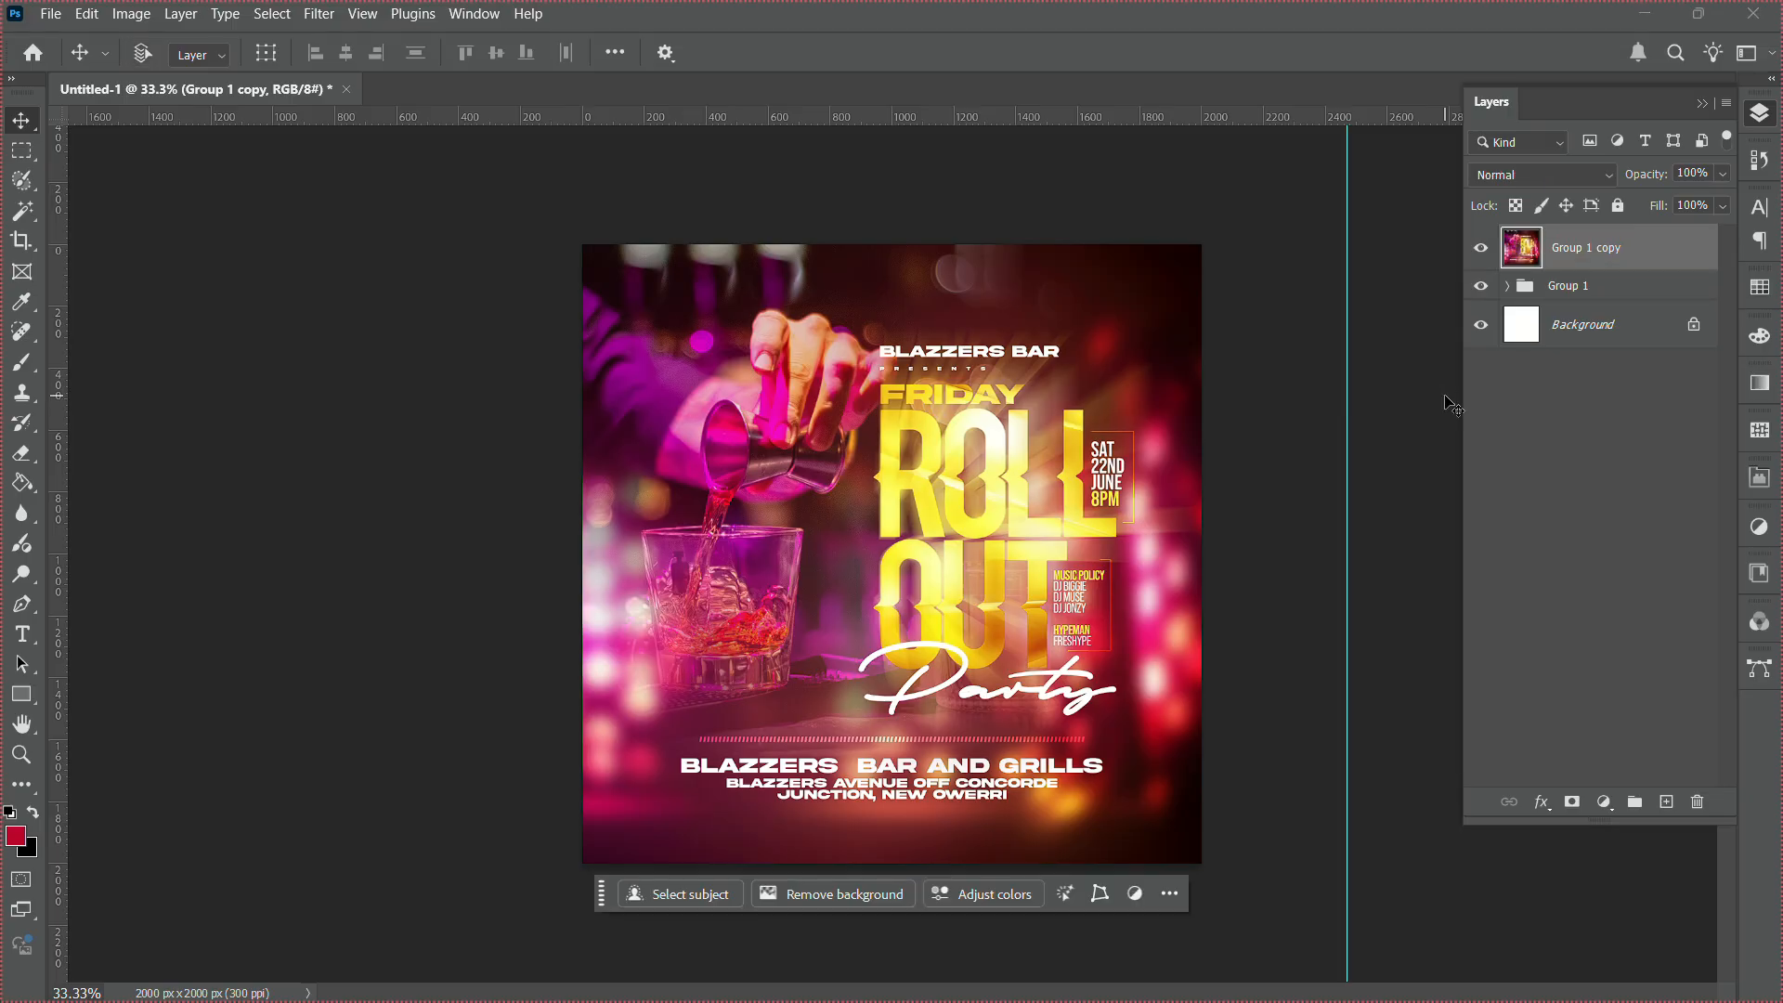
pyautogui.rightClick(1627, 249)
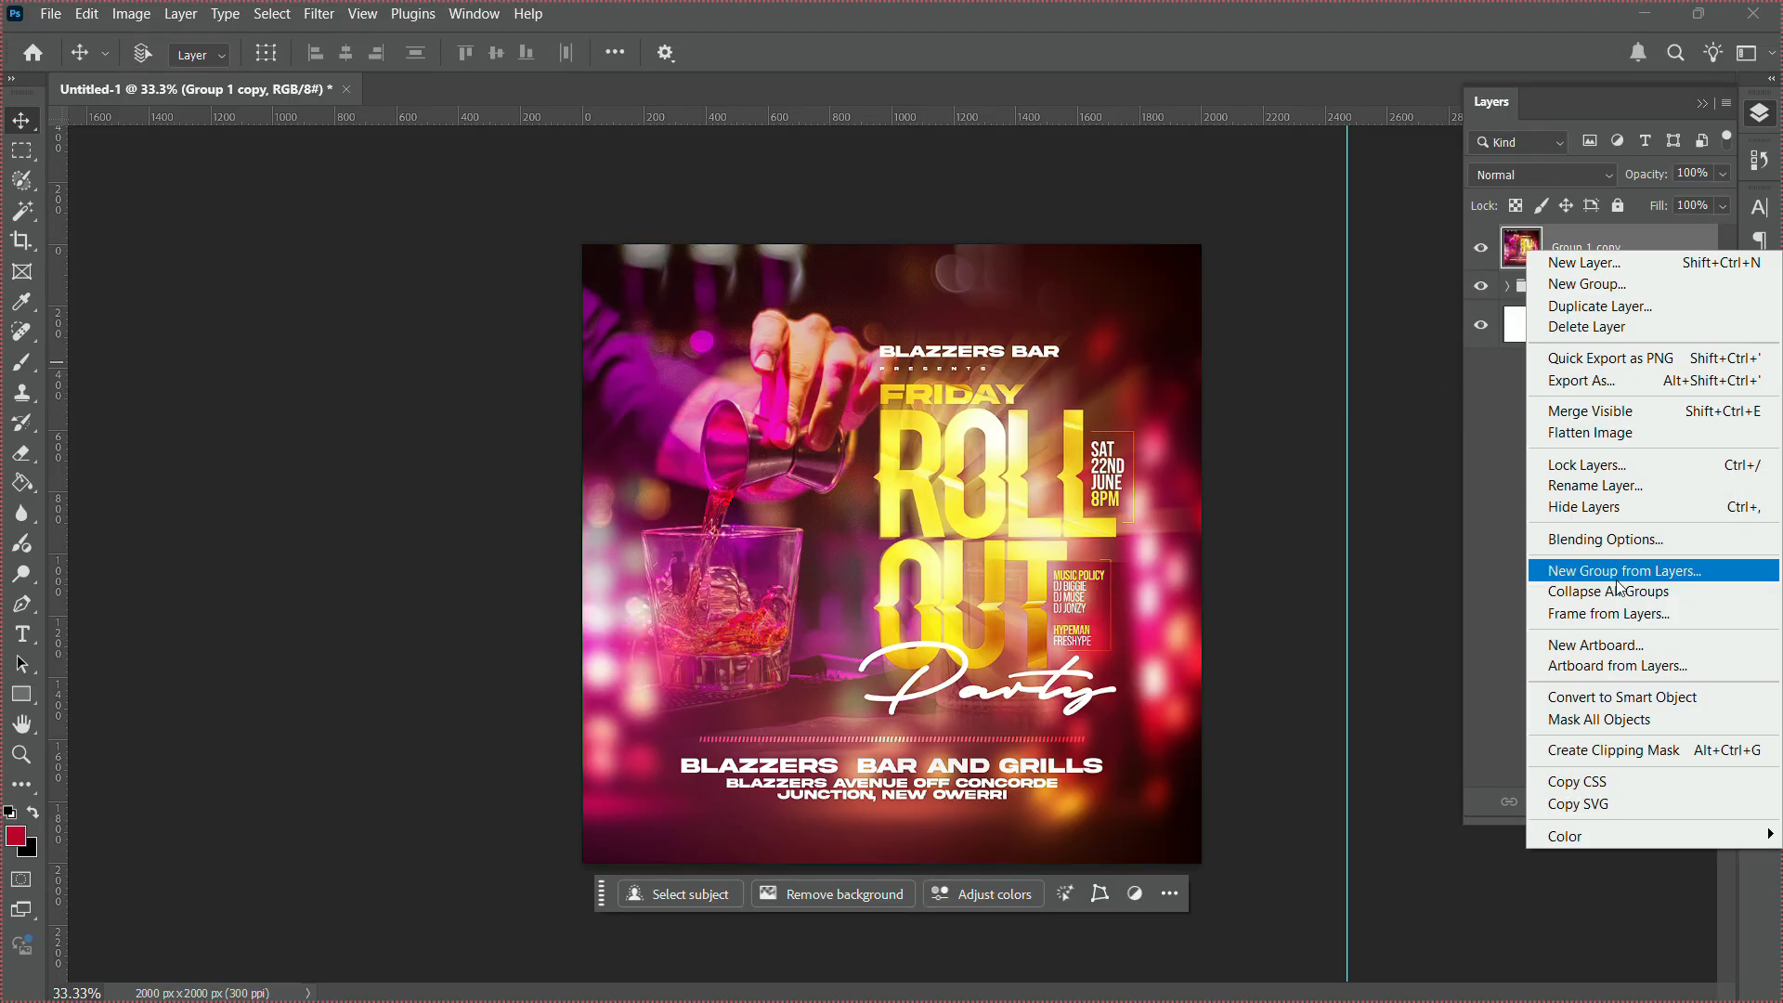
pyautogui.click(1610, 697)
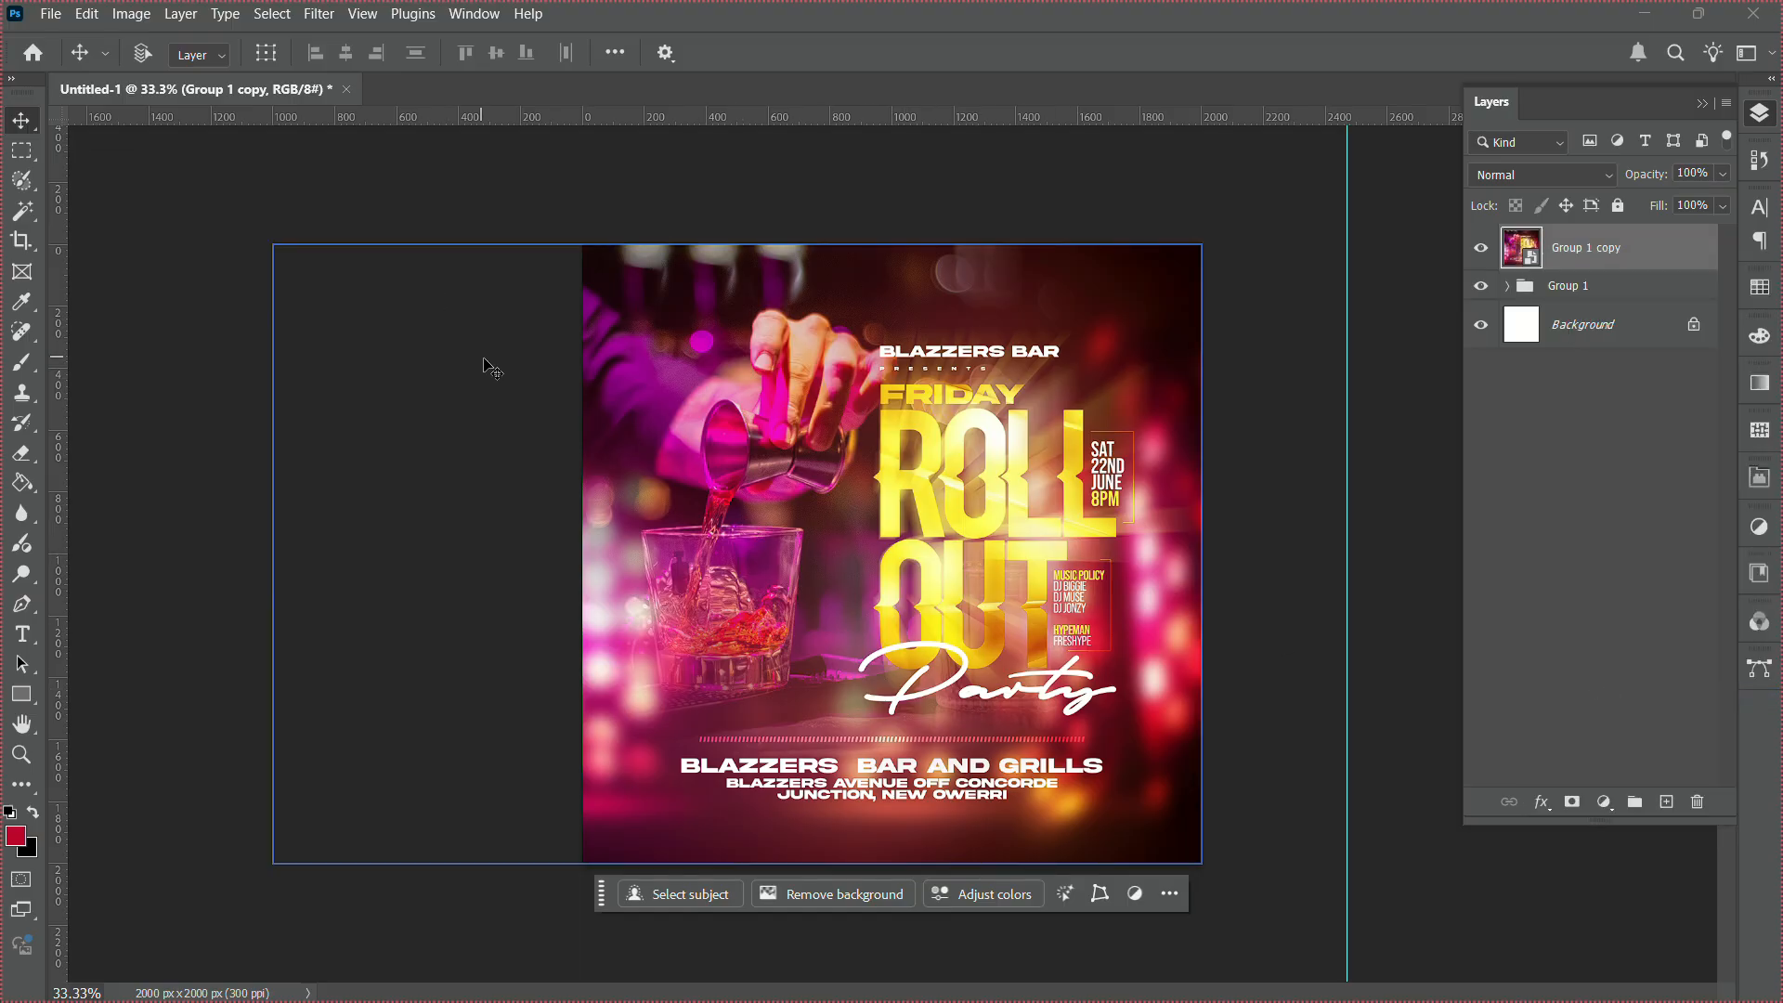
# Start a Camera Raw filter on the merged flyer smart object and set its Saturation to +45.
pyautogui.click(322, 22)
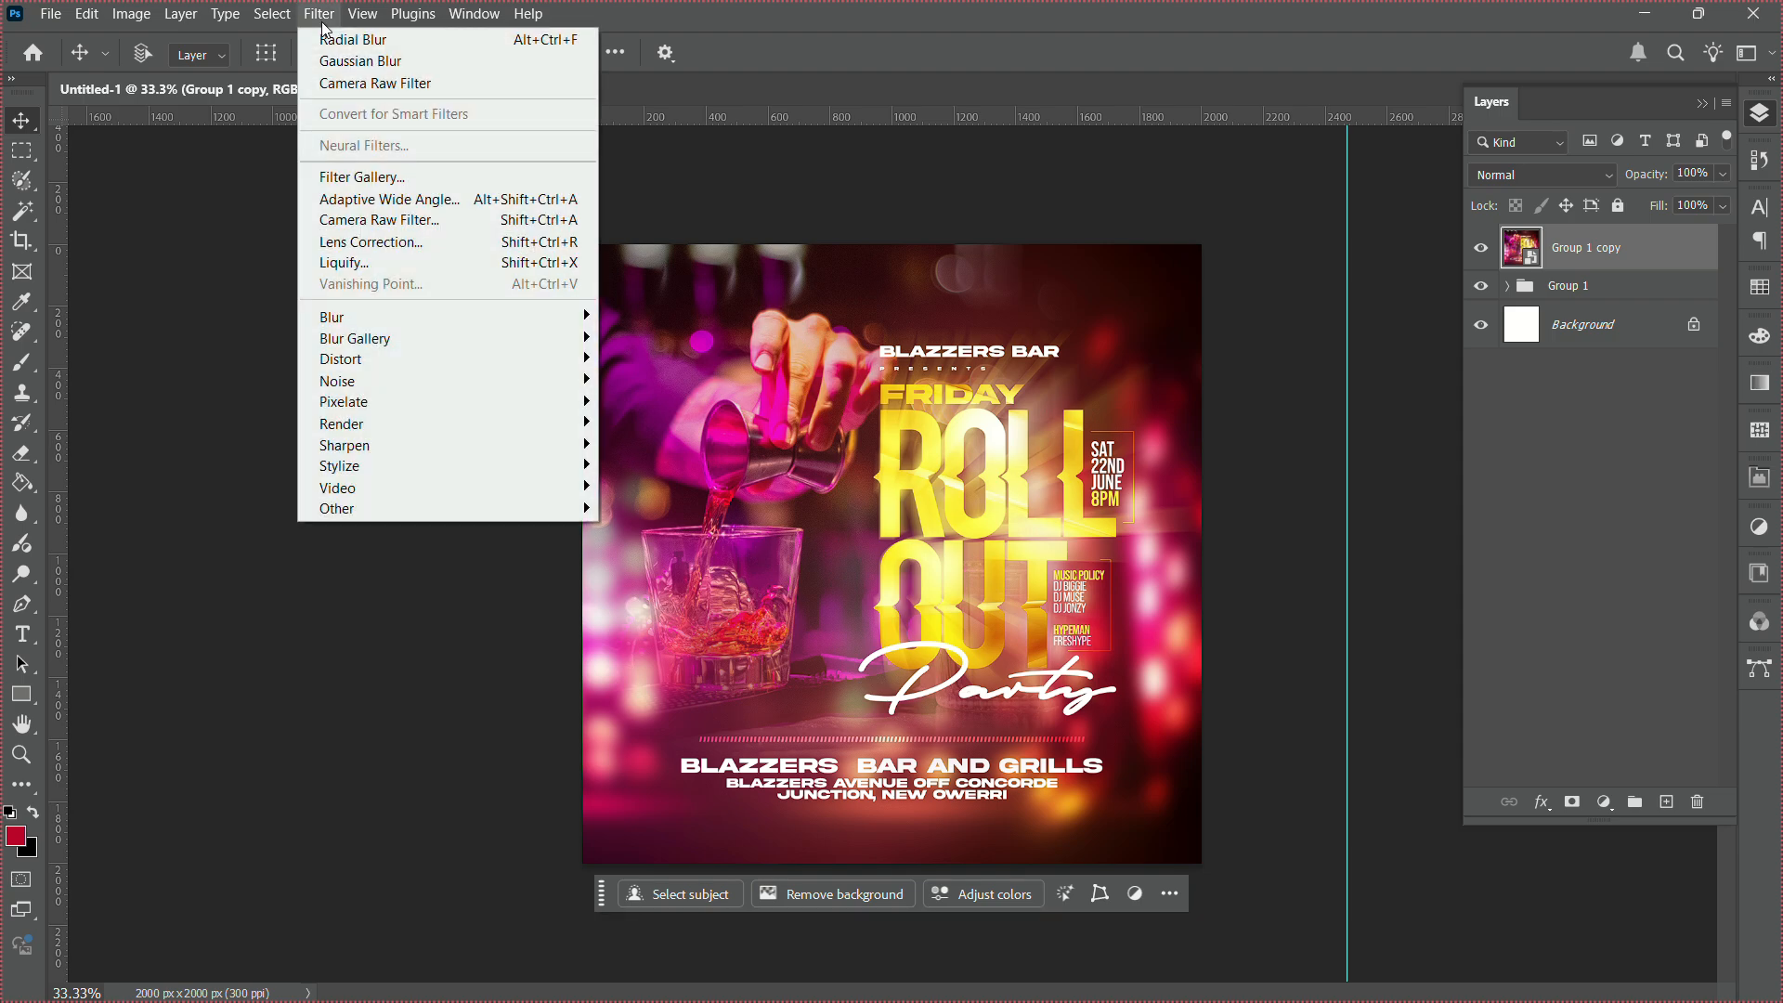
pyautogui.click(379, 221)
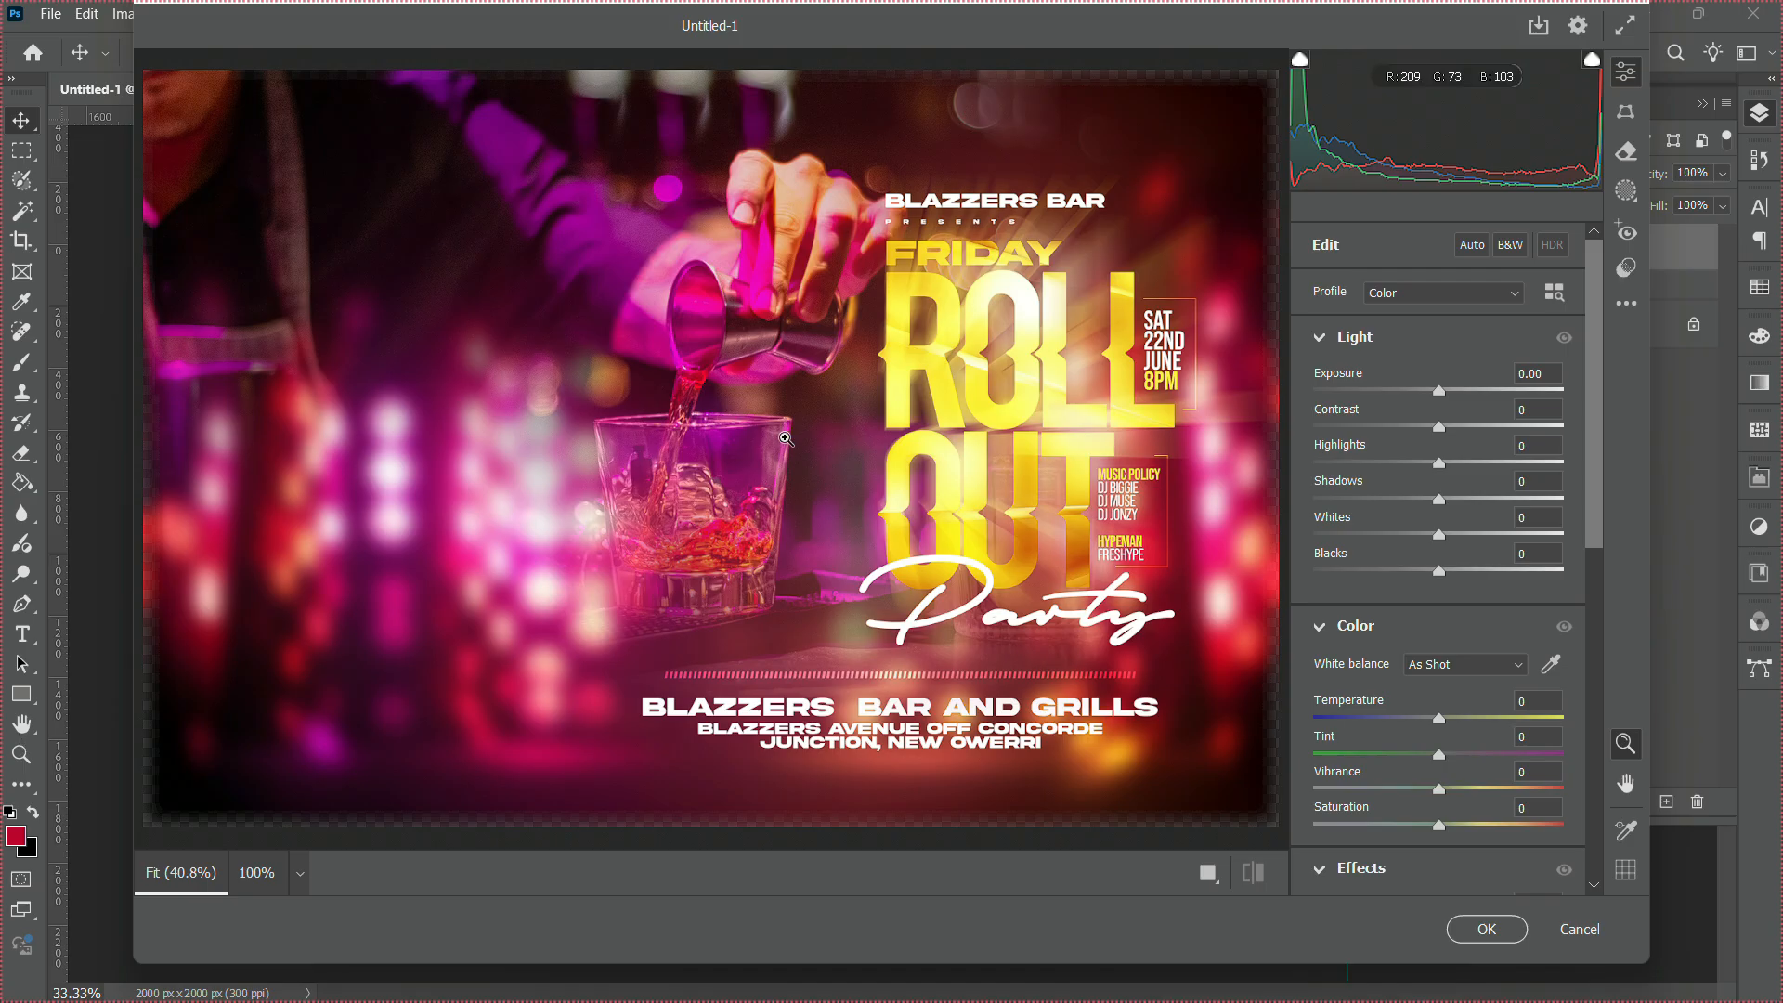
pyautogui.click(790, 434)
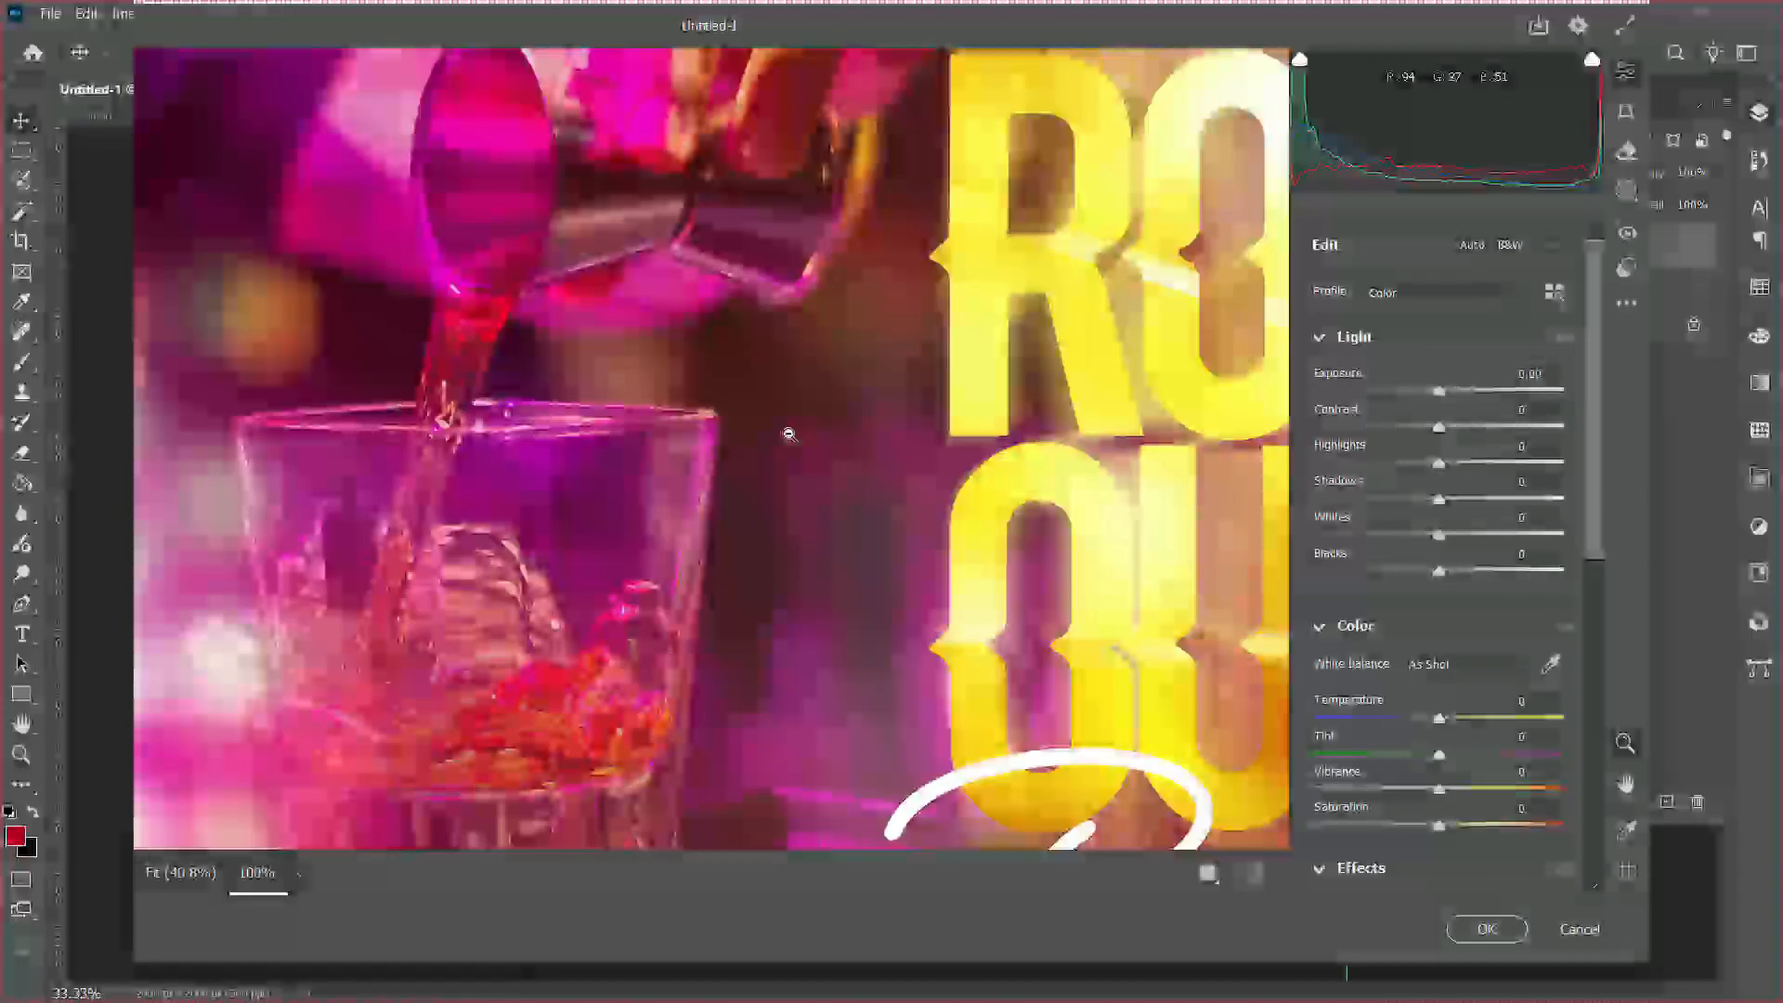
pyautogui.click(789, 430)
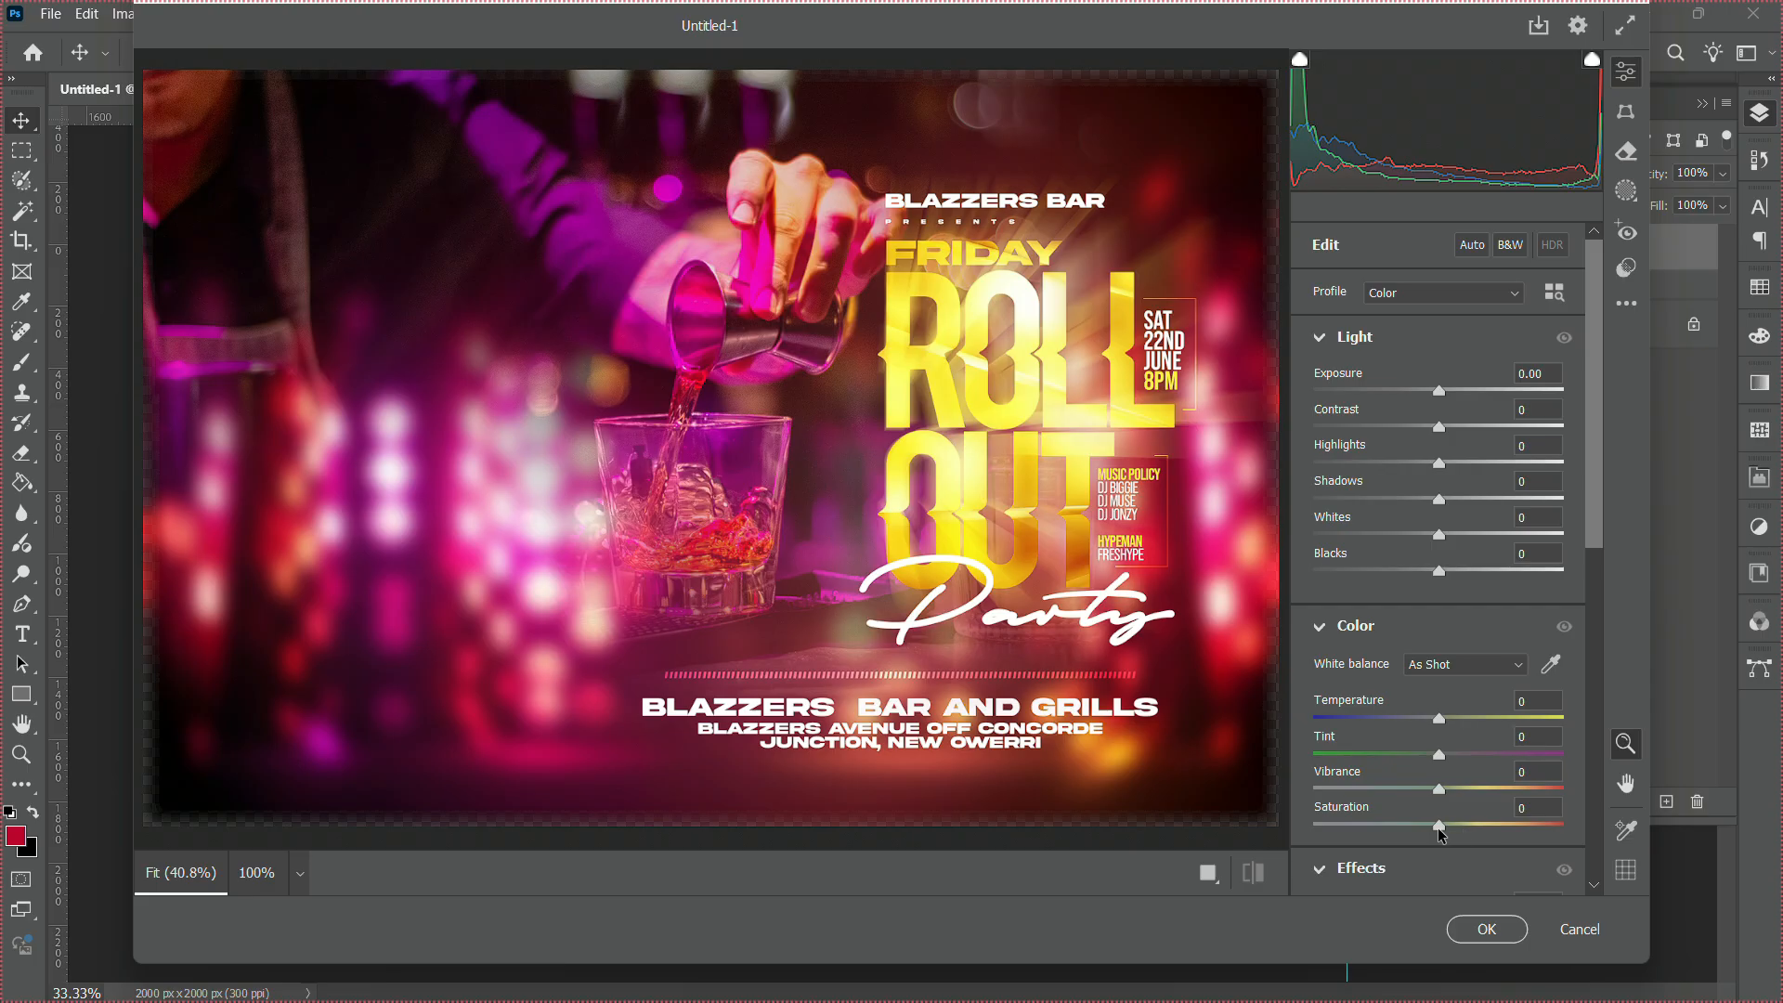
pyautogui.moveTo(1441, 834); pyautogui.dragTo(1497, 840)
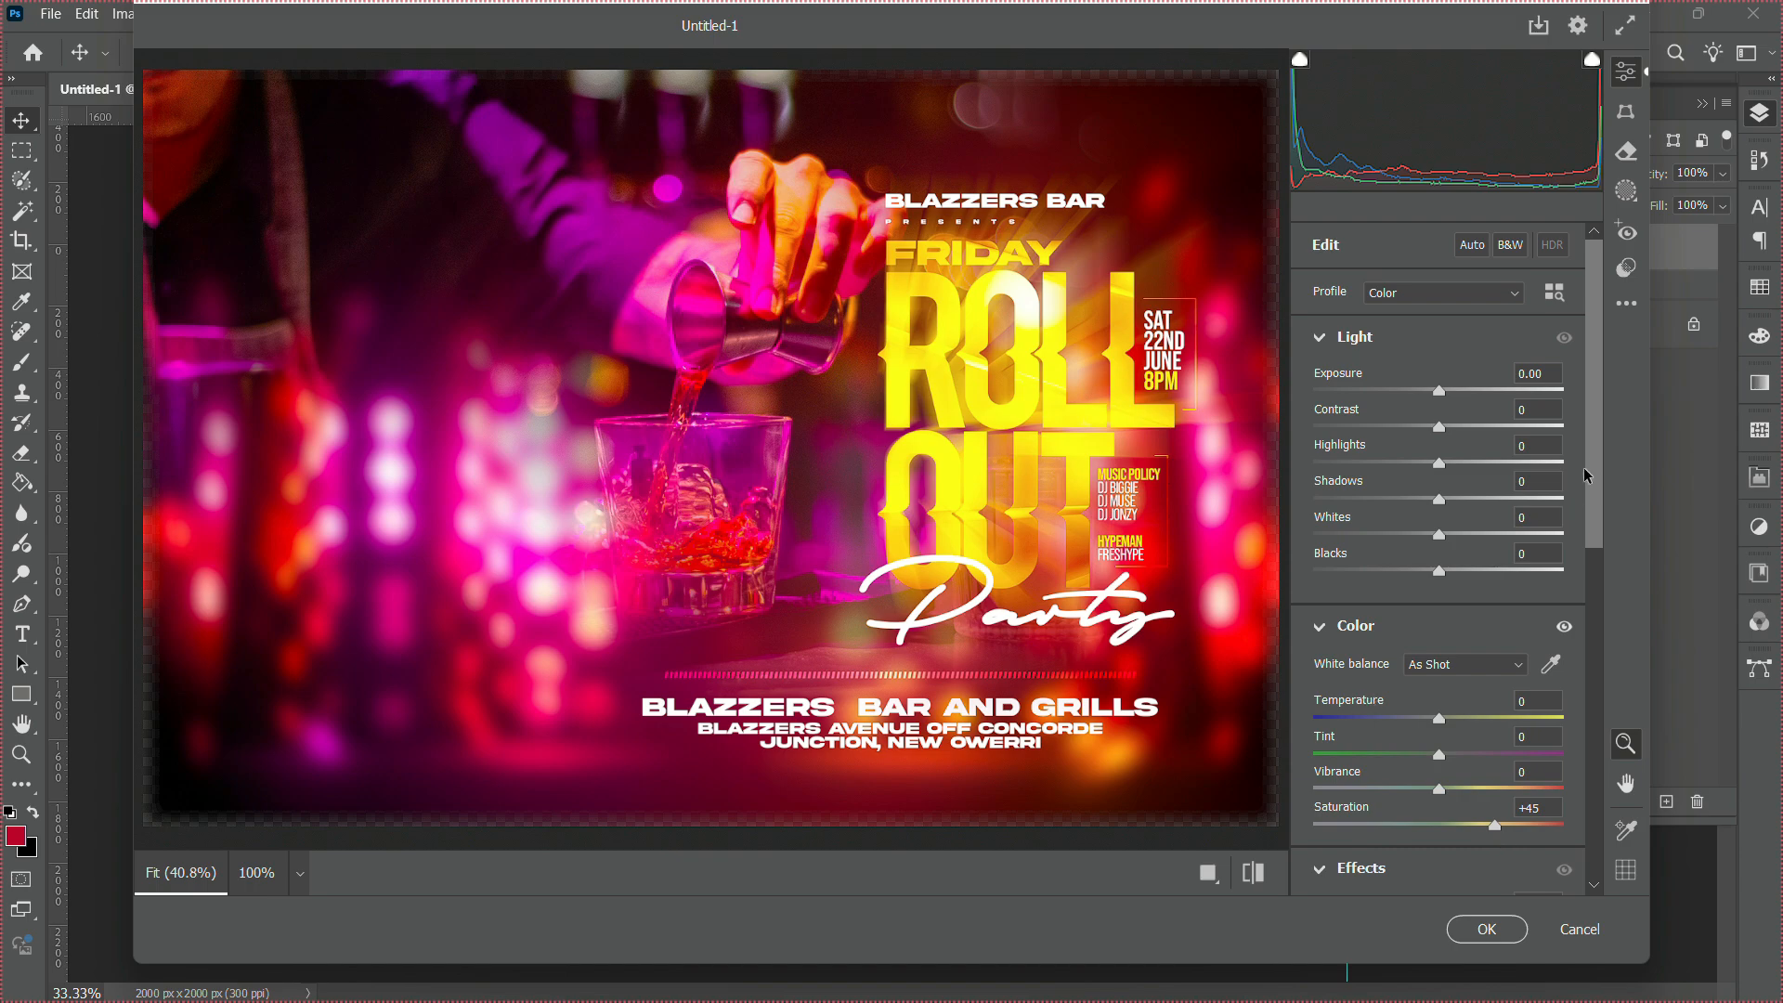
# Set the Camera Raw Texture to +25 and check its effect on the lettering at 100% preview.
pyautogui.moveTo(1592, 467); pyautogui.dragTo(1594, 566)
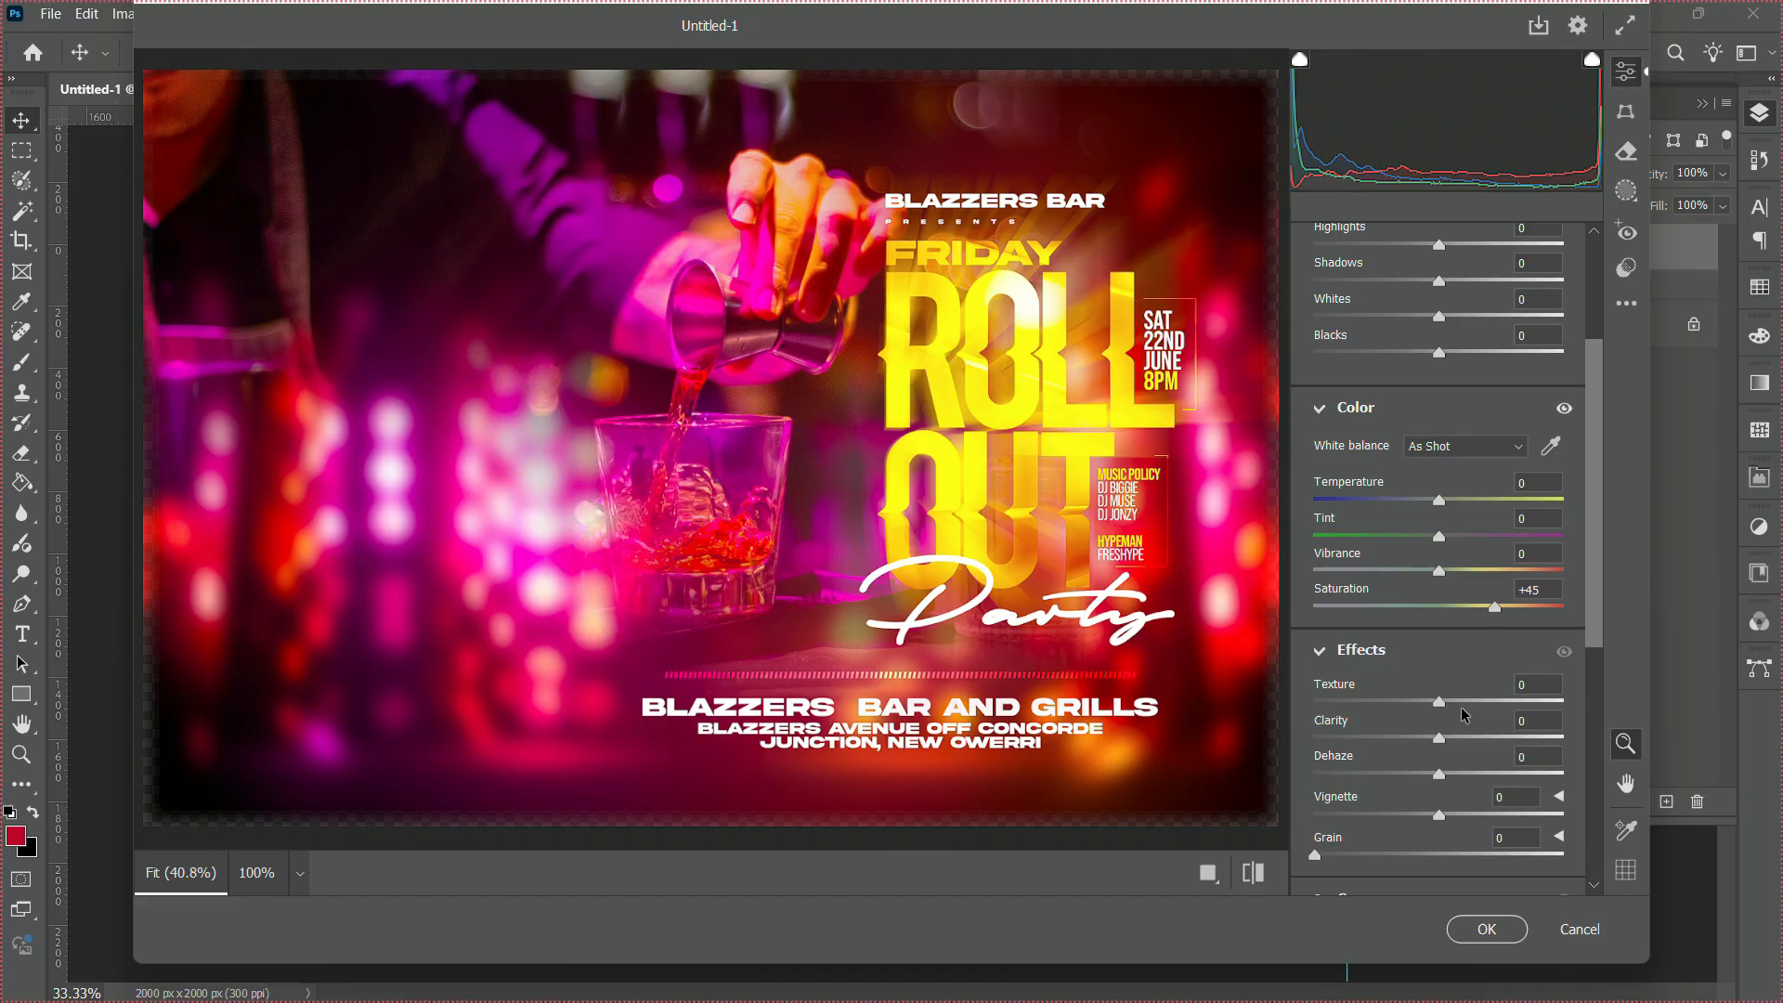
pyautogui.moveTo(1442, 704); pyautogui.dragTo(1470, 704)
pyautogui.moveTo(1470, 704); pyautogui.dragTo(1476, 702)
pyautogui.click(1145, 615)
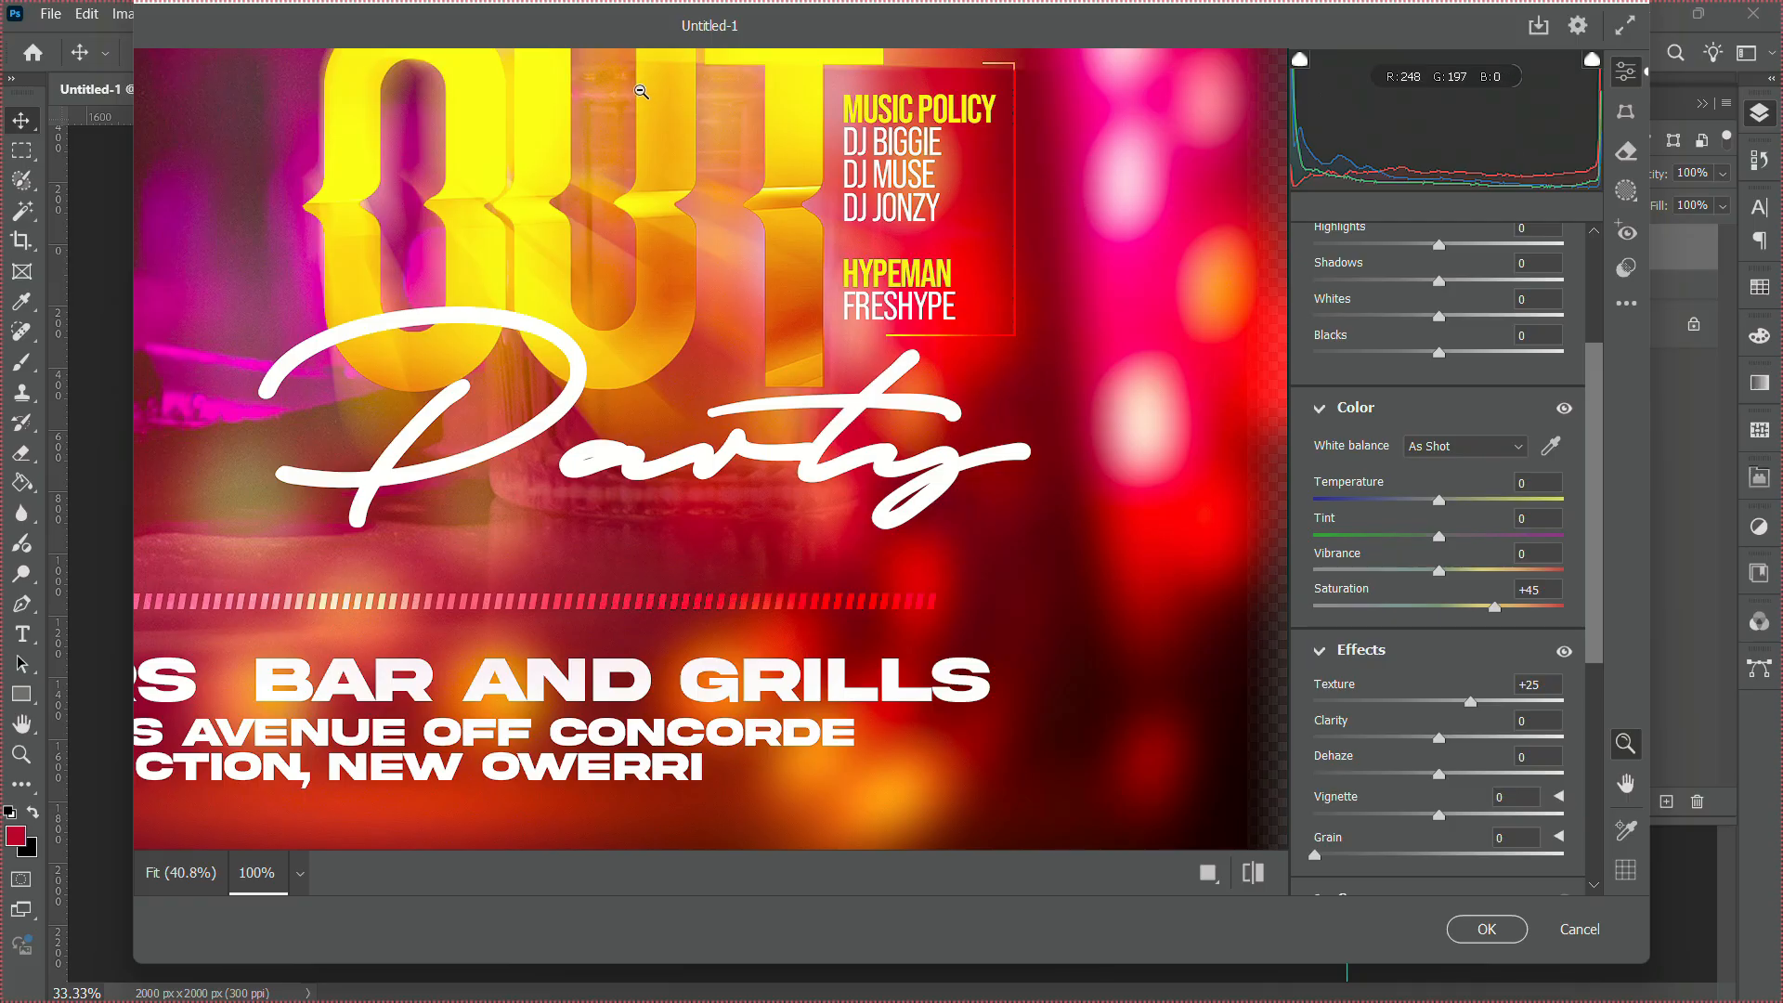
pyautogui.click(1075, 438)
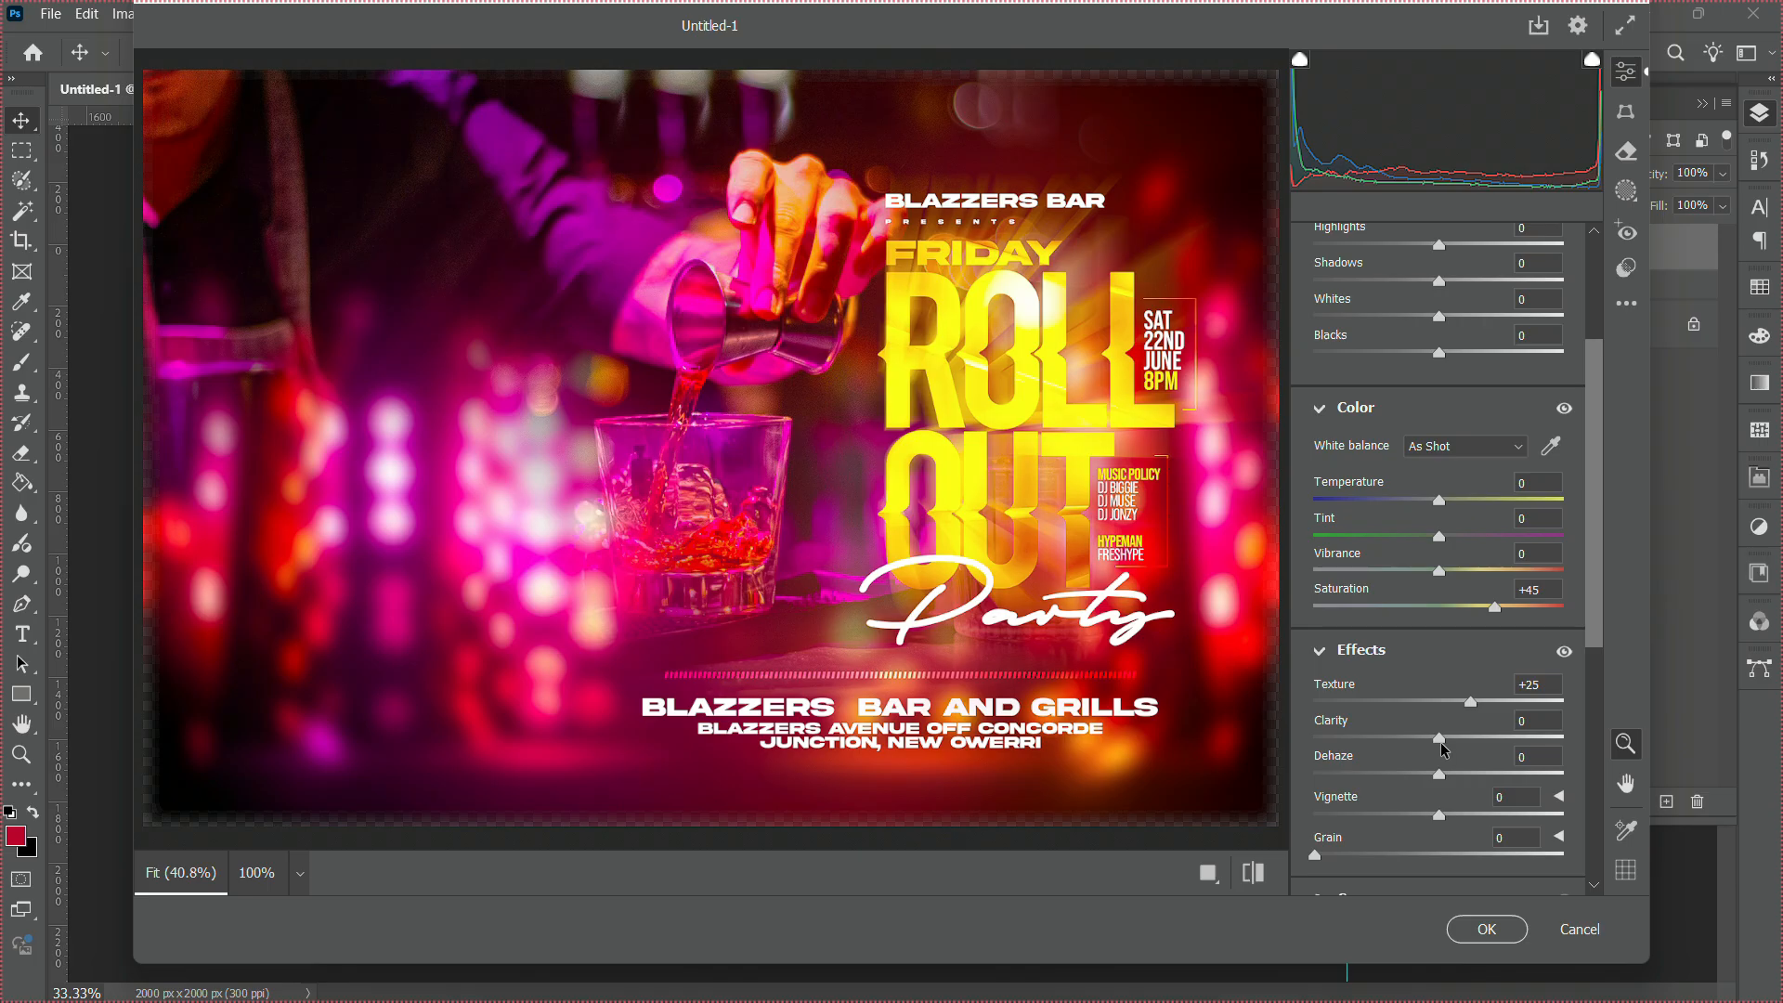
# Set the Camera Raw Clarity to +10 and Grain to 31, checking the grain on the title close up.
pyautogui.moveTo(1444, 748); pyautogui.dragTo(1454, 744)
pyautogui.moveTo(1599, 637); pyautogui.dragTo(1598, 677)
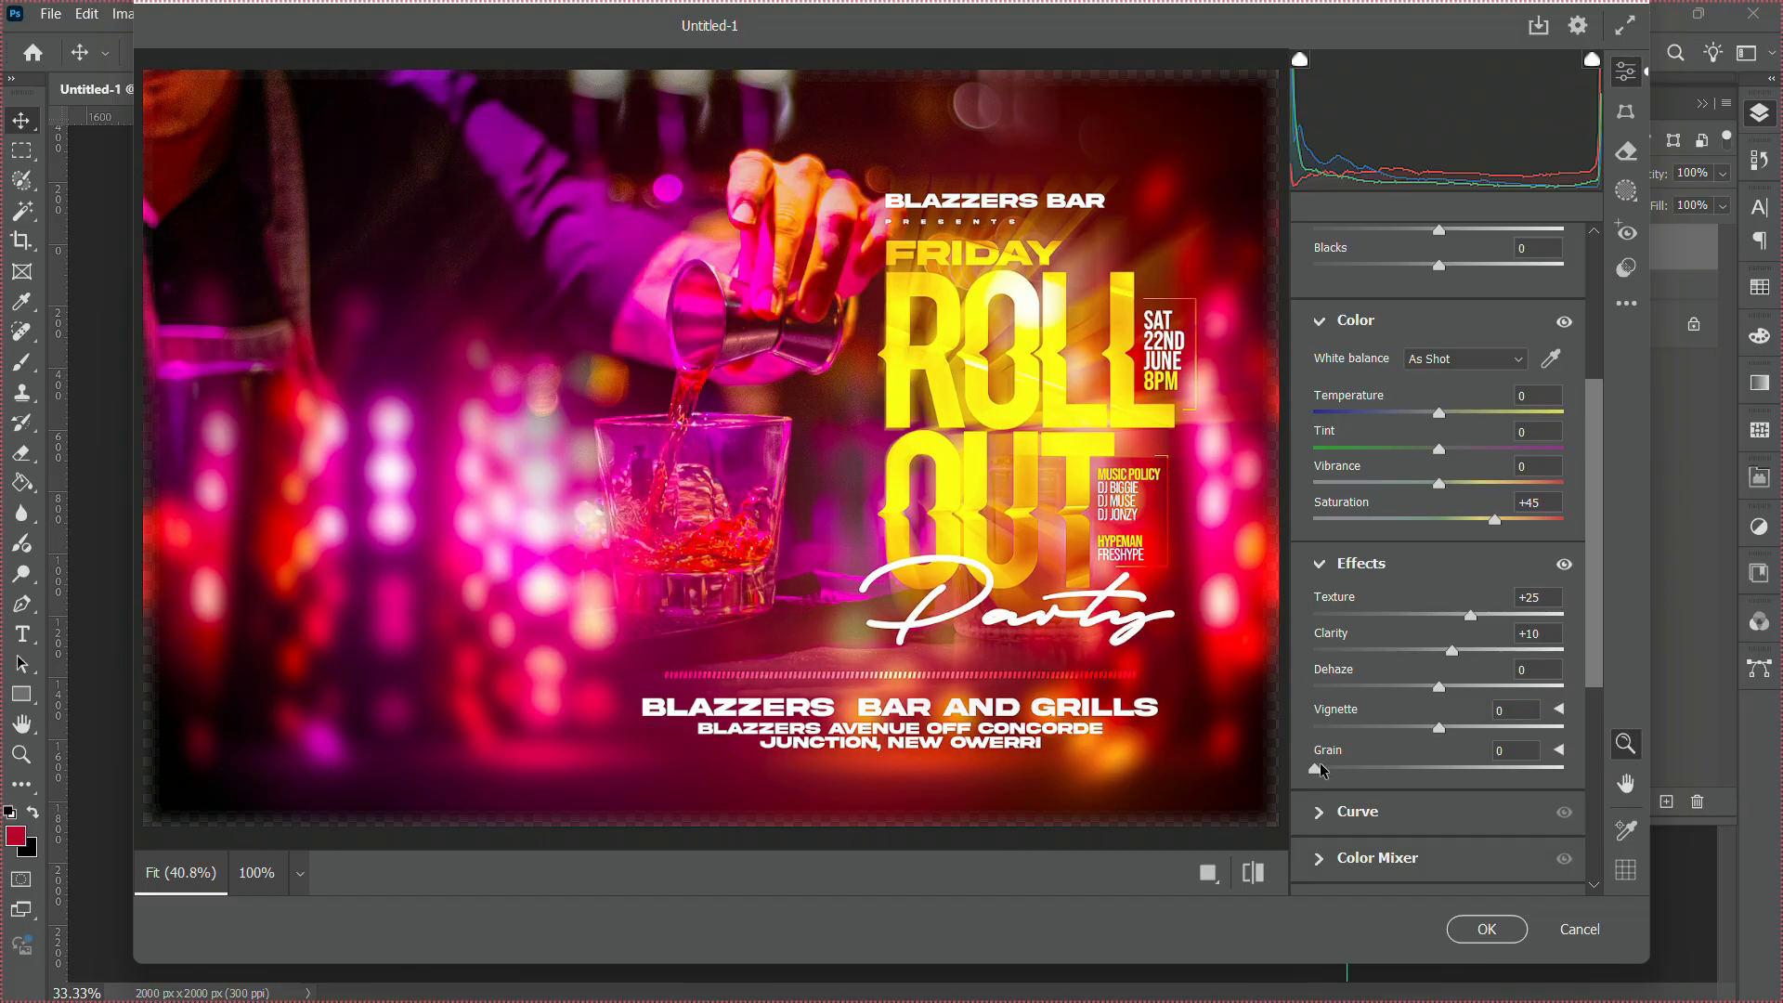
pyautogui.moveTo(1322, 770); pyautogui.dragTo(1399, 777)
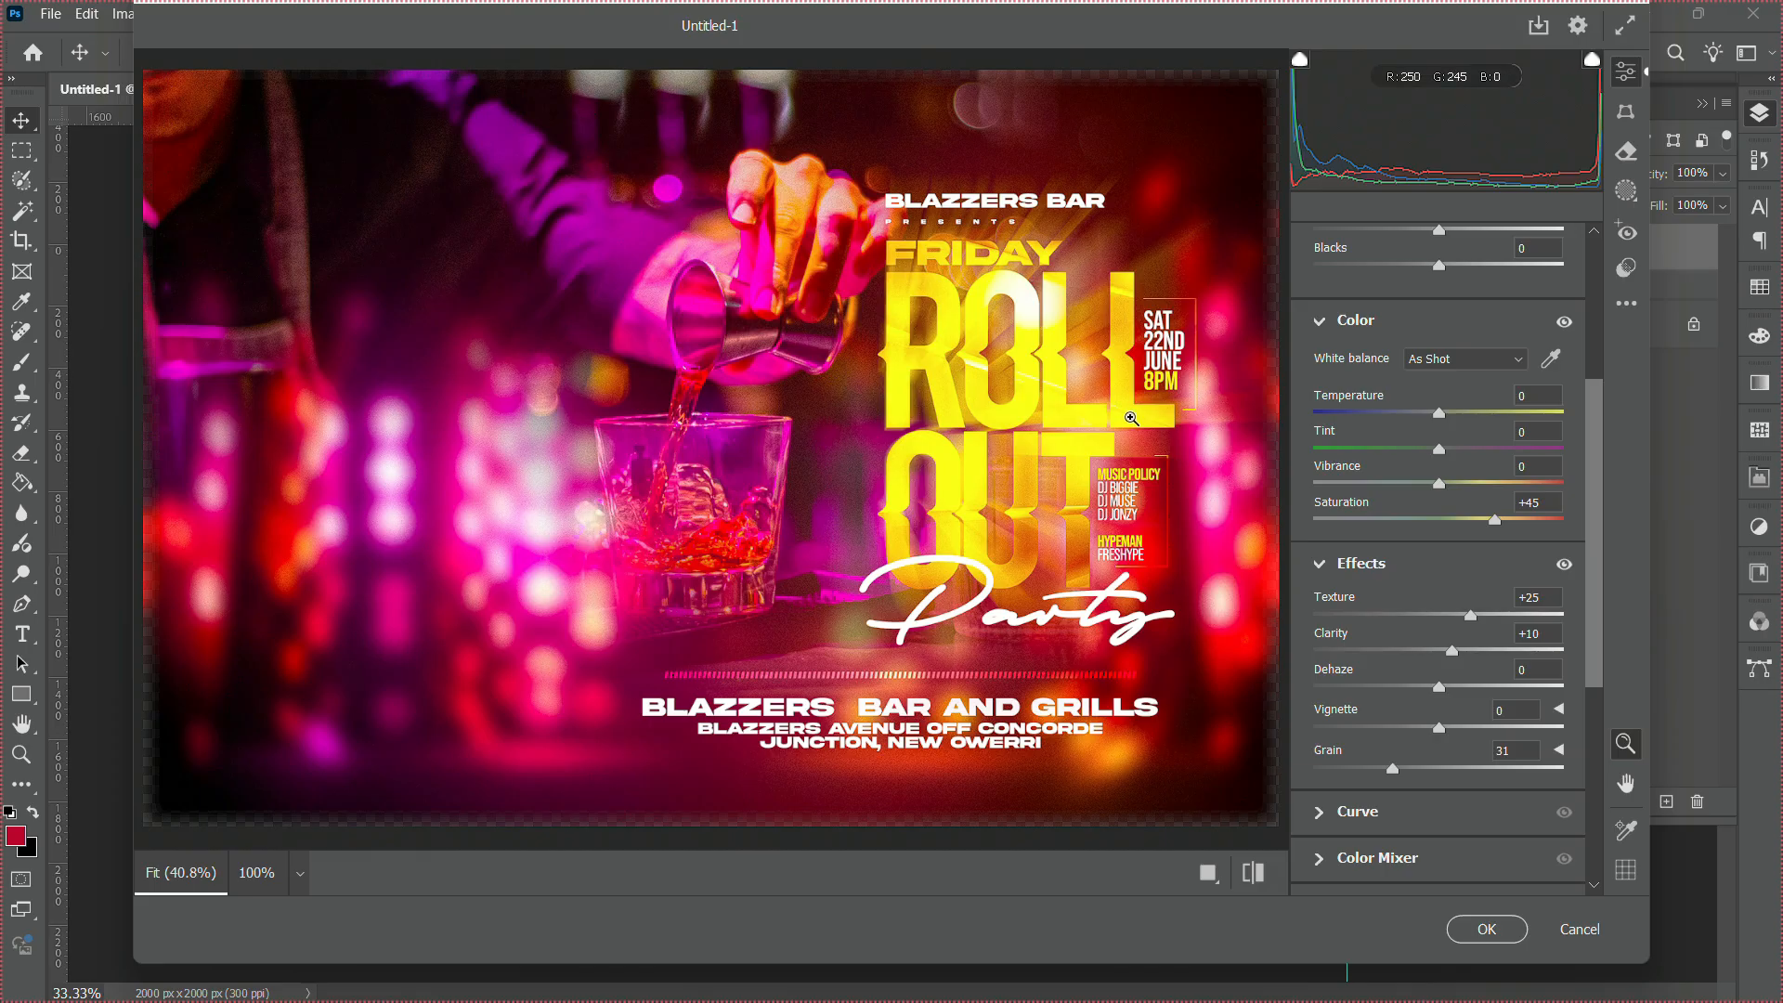
pyautogui.click(1132, 418)
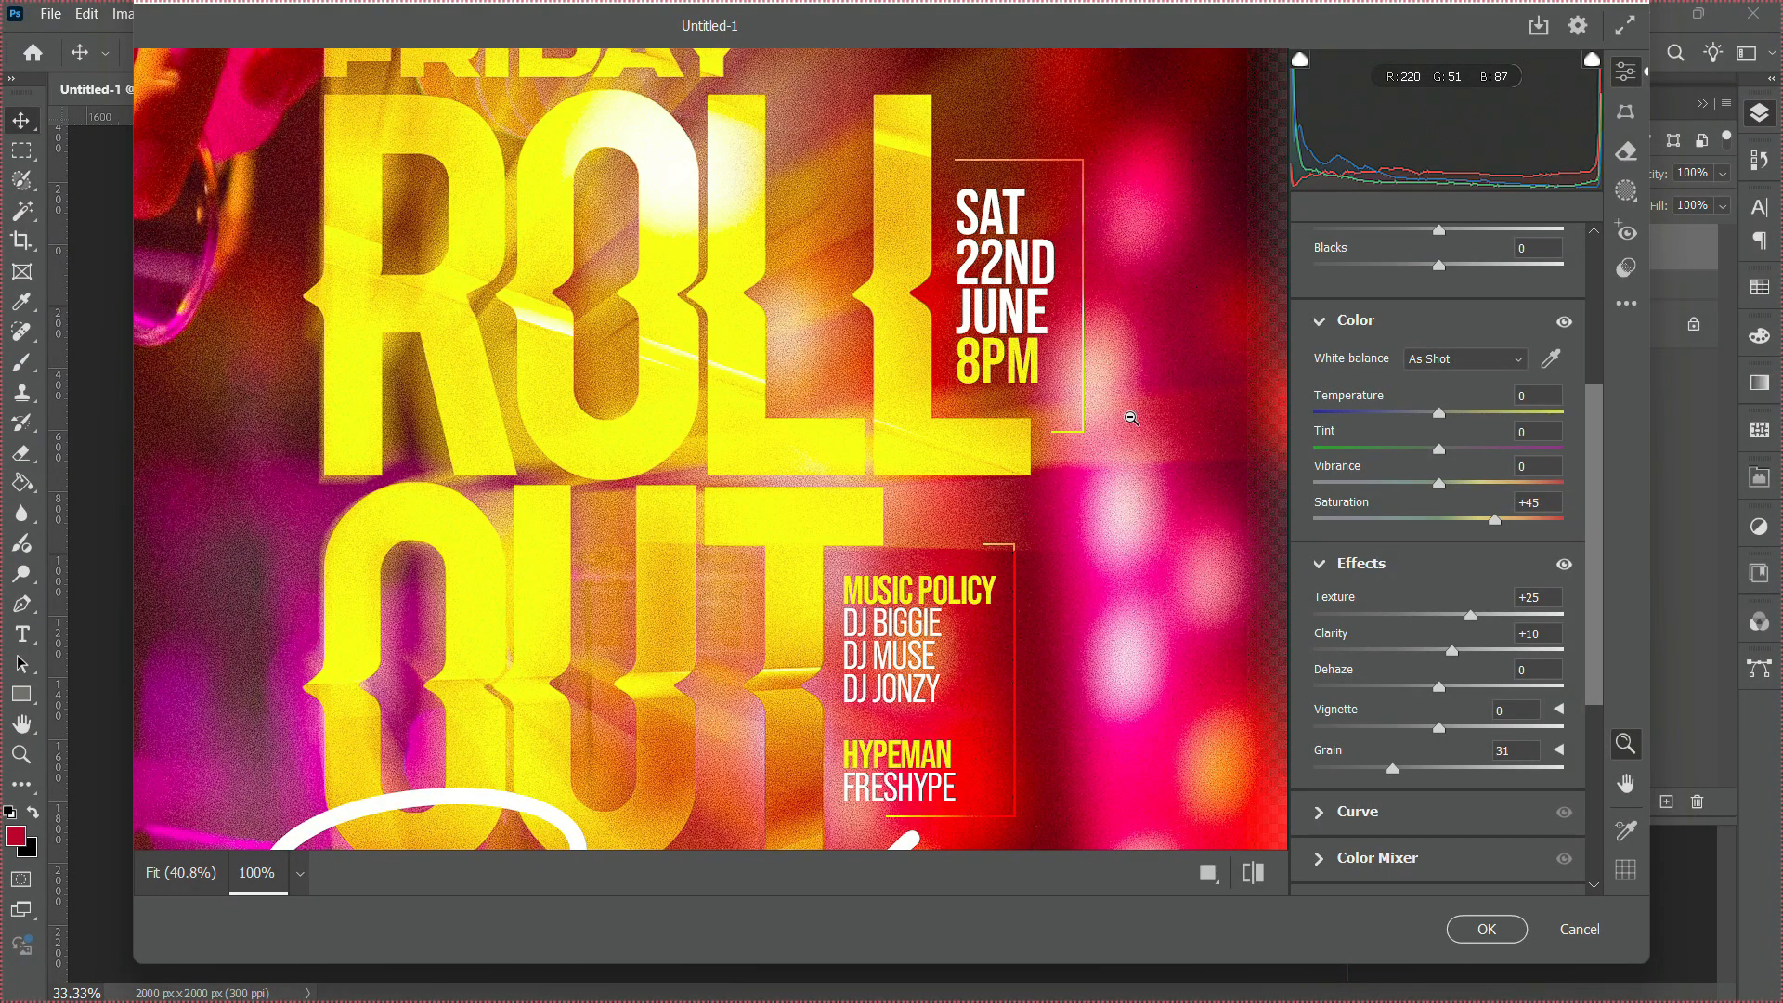
pyautogui.click(934, 459)
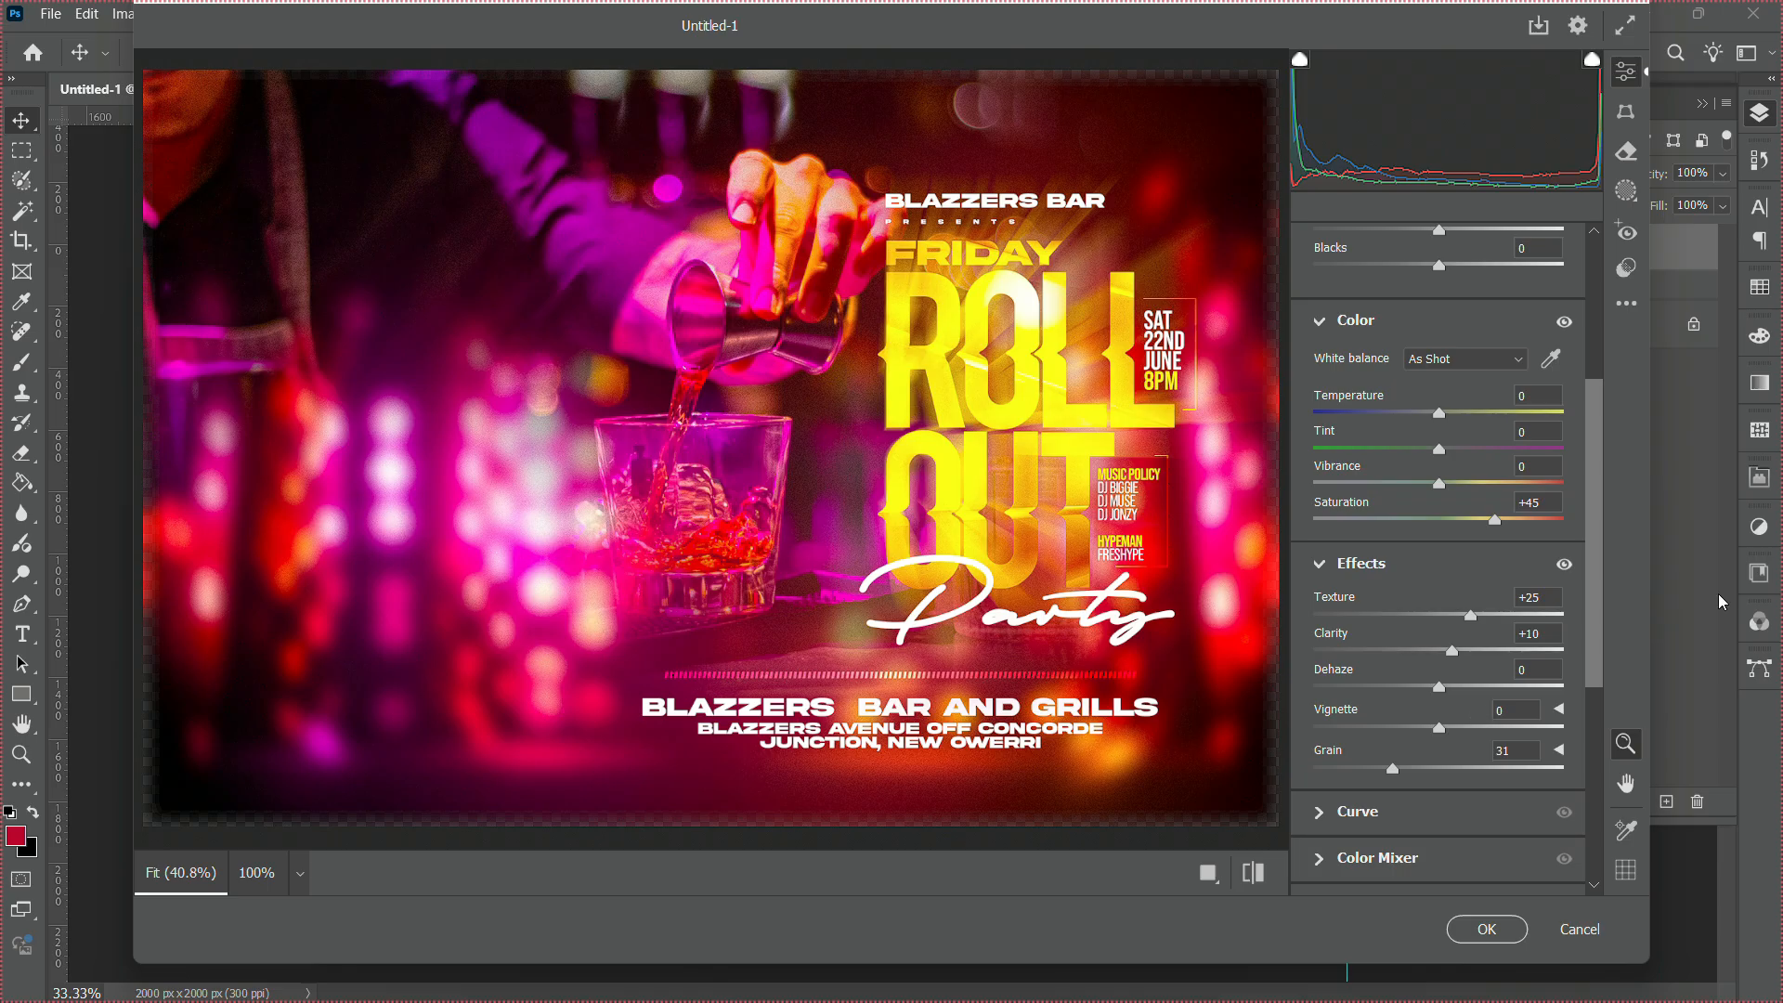
# Set the Camera Raw Sharpening to 69, raise the Whites slightly, and apply the filter.
pyautogui.moveTo(1595, 590); pyautogui.dragTo(1596, 747)
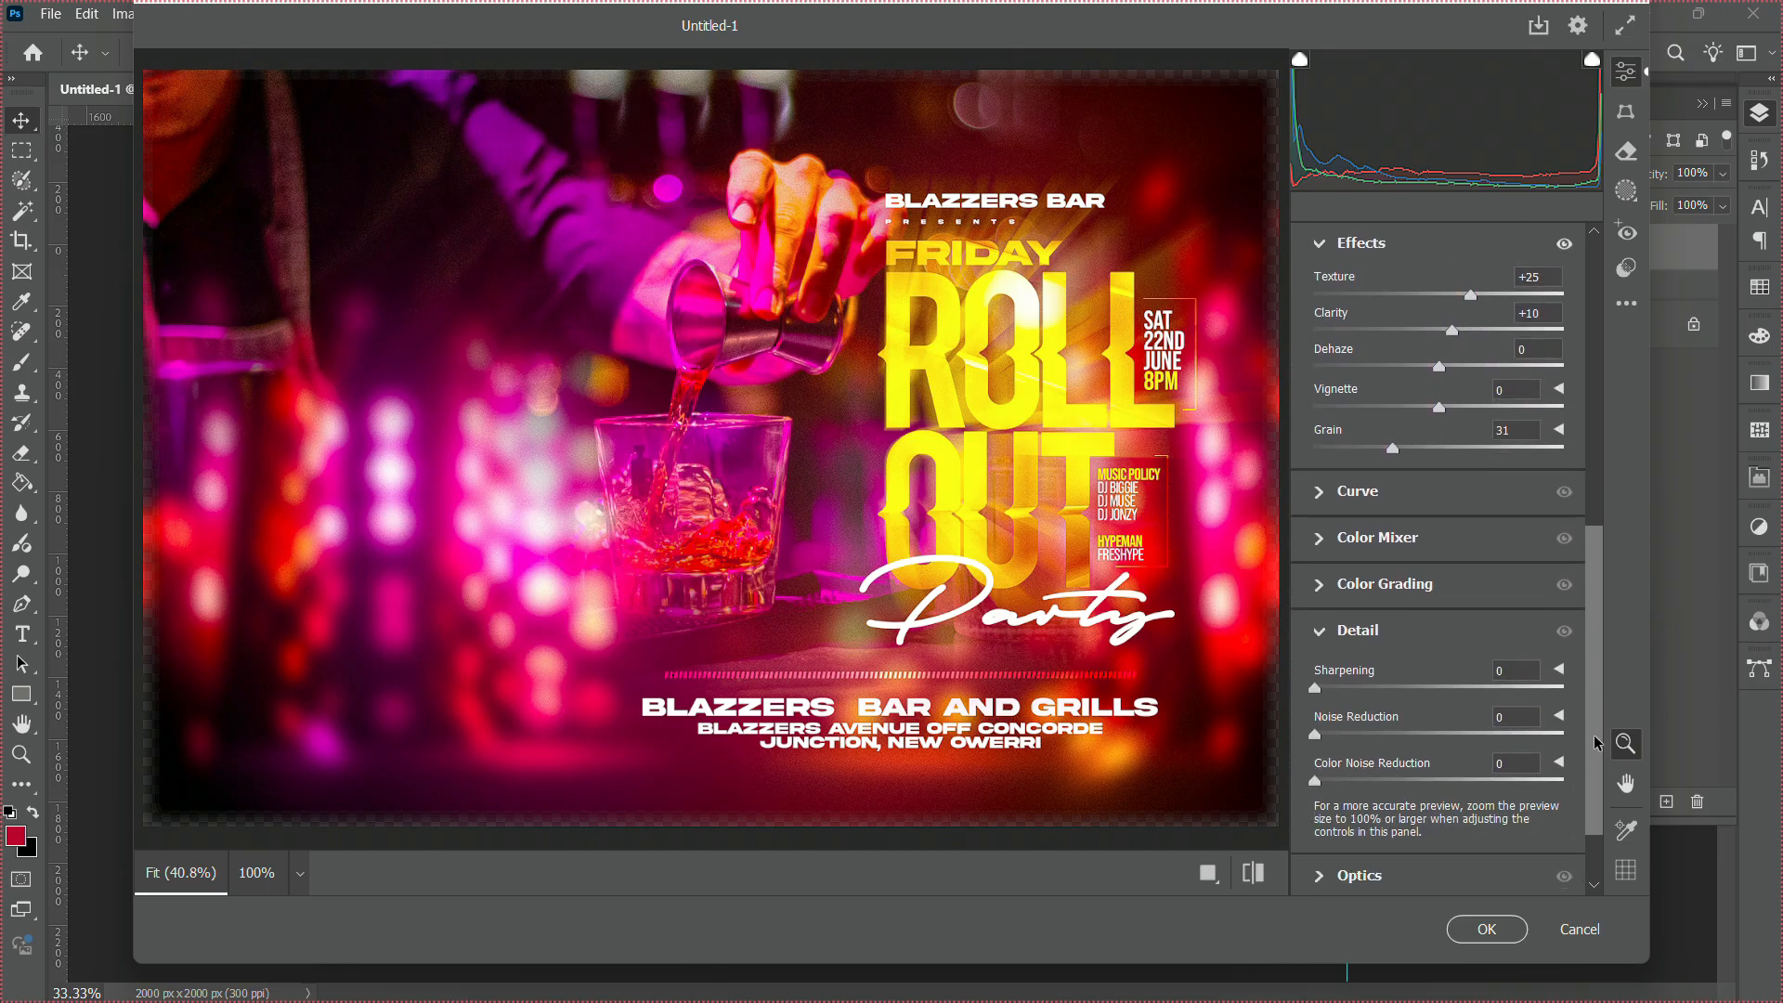
pyautogui.moveTo(1315, 690); pyautogui.dragTo(1429, 693)
pyautogui.moveTo(1602, 555); pyautogui.dragTo(1600, 419)
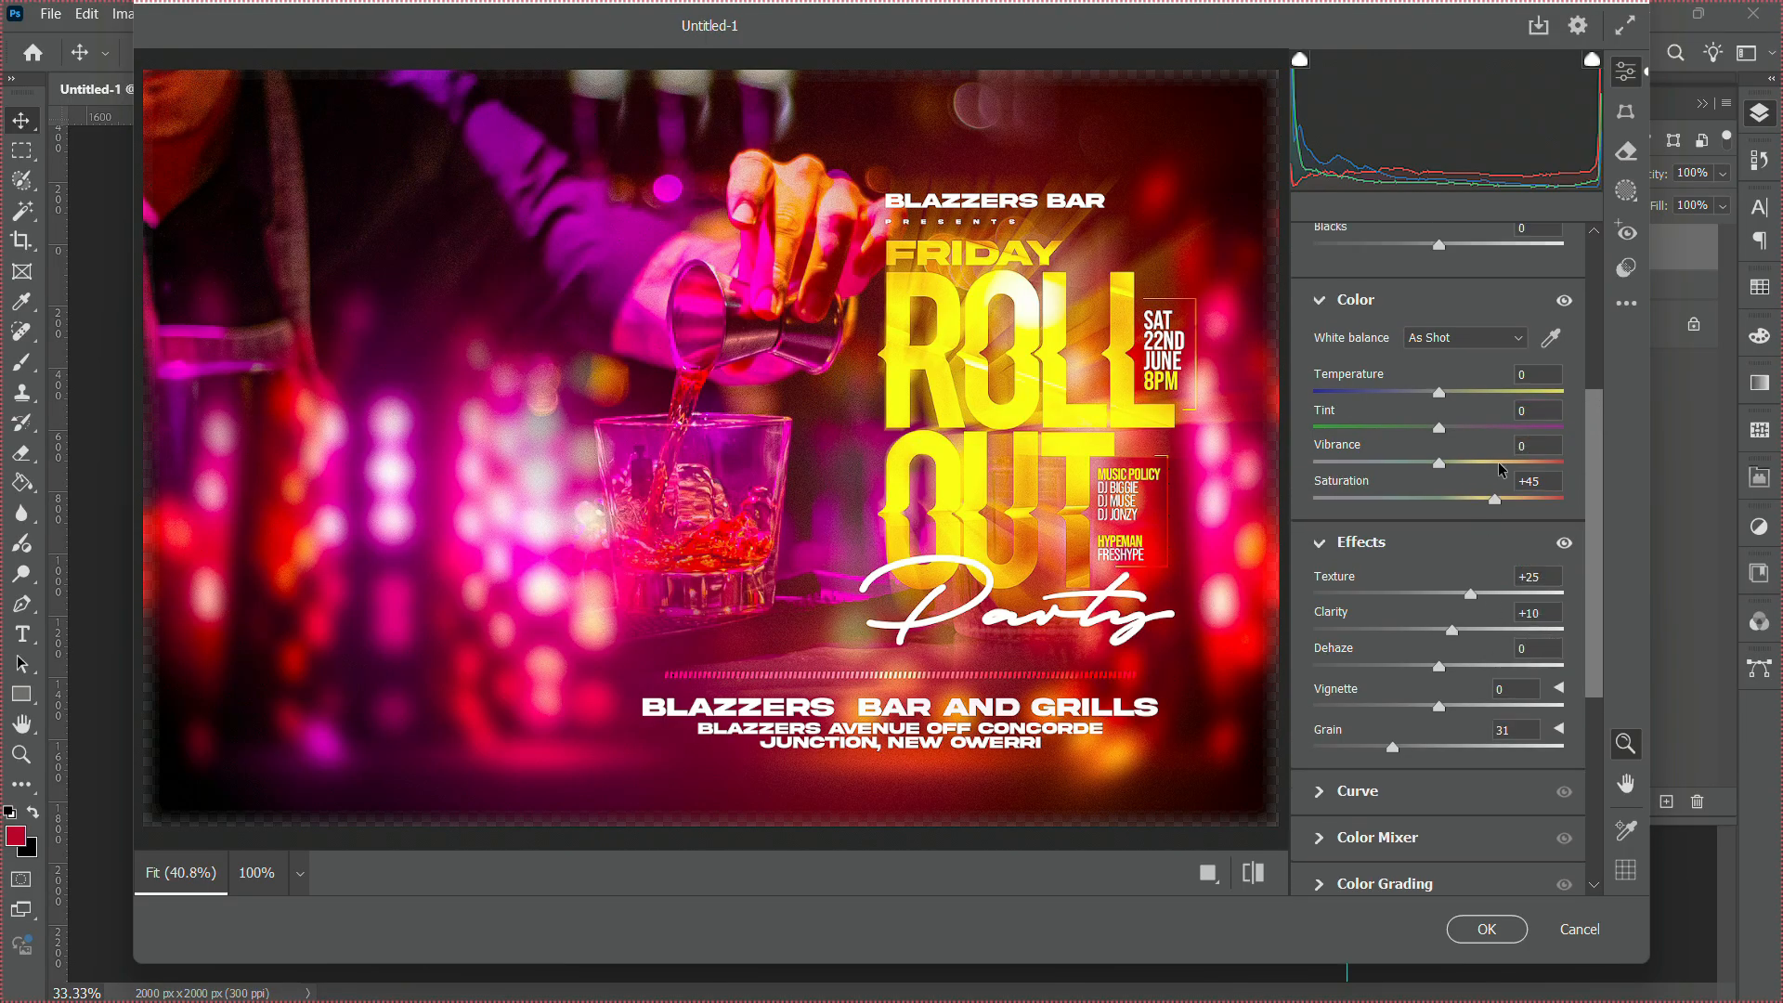
pyautogui.moveTo(1594, 522); pyautogui.dragTo(1574, 327)
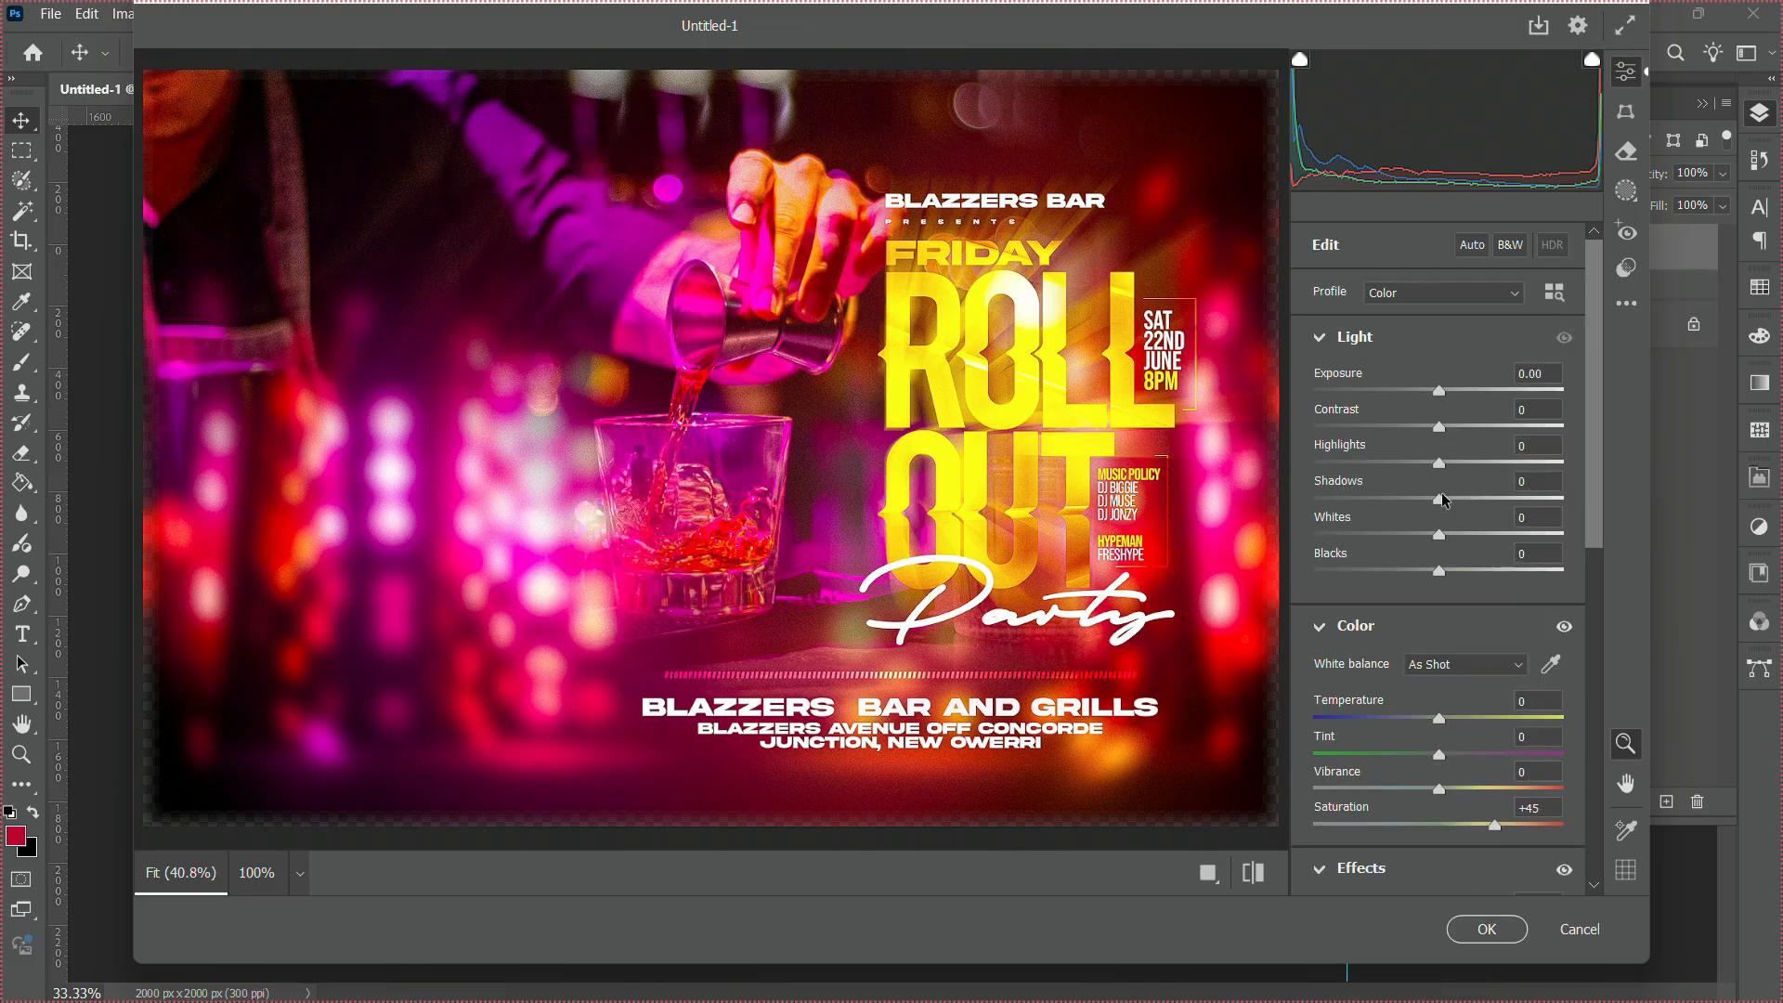
pyautogui.moveTo(1442, 533)
pyautogui.mouseDown()
pyautogui.moveTo(1499, 531)
pyautogui.moveTo(1469, 531)
pyautogui.mouseUp()
pyautogui.moveTo(1593, 486); pyautogui.dragTo(1619, 827)
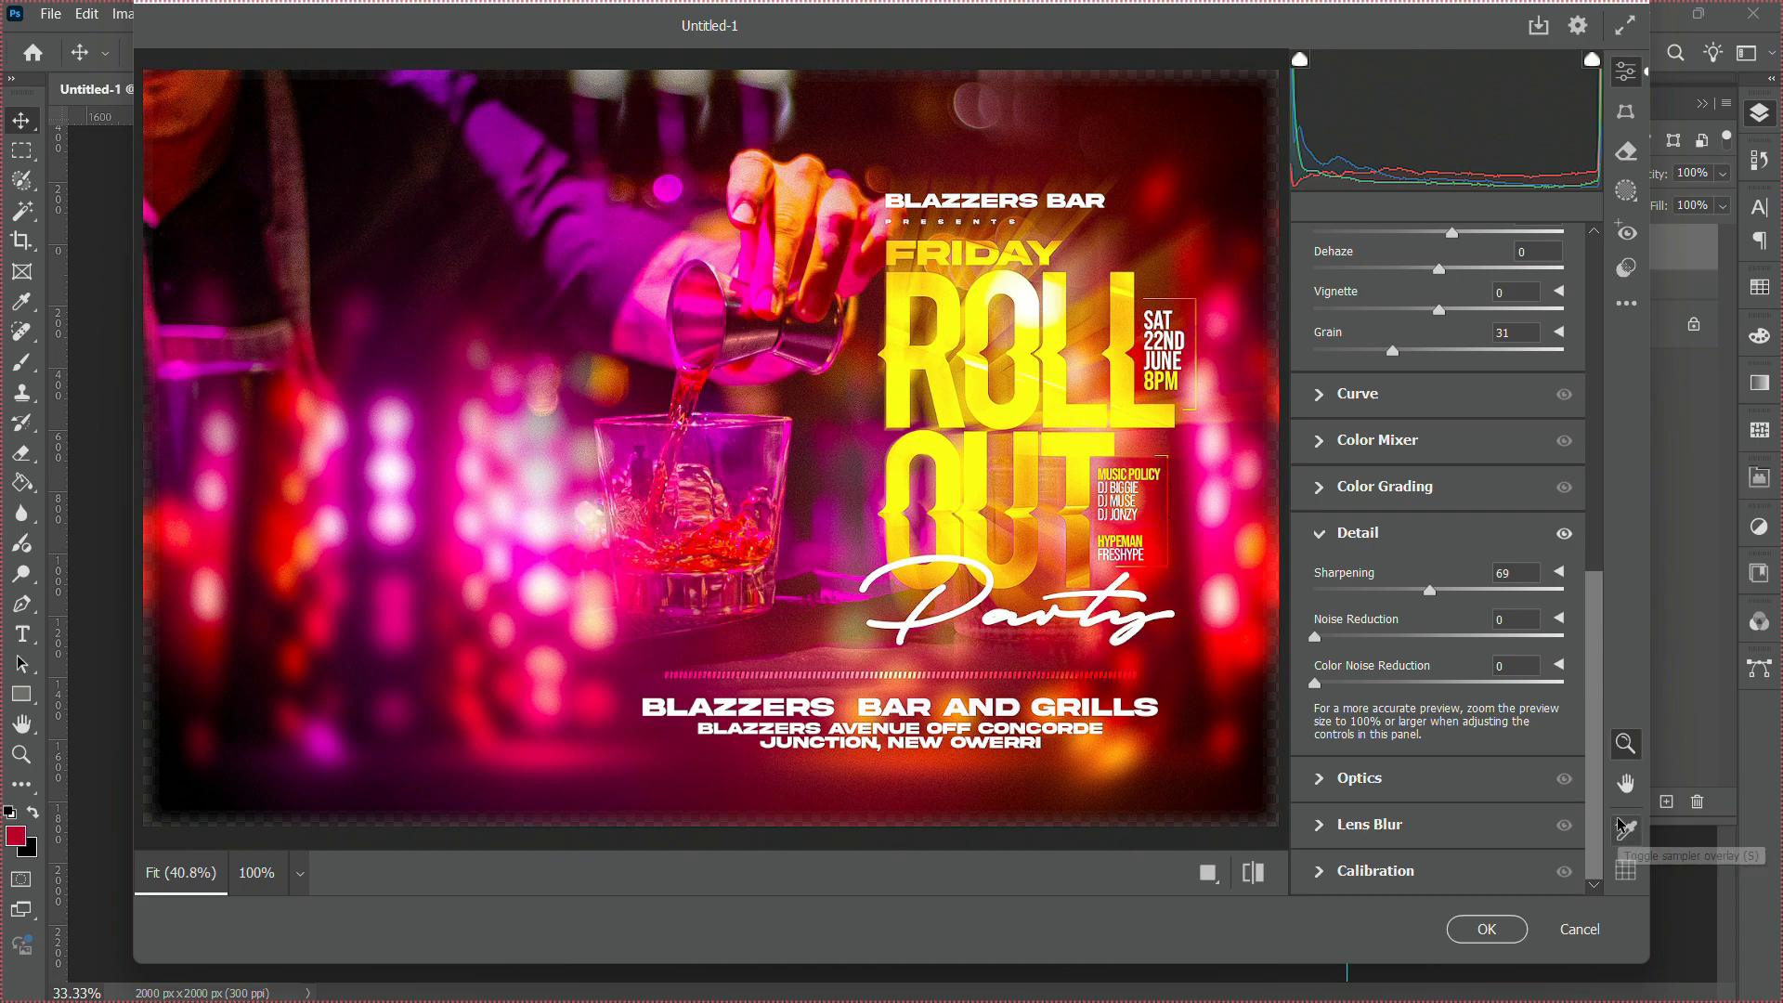
pyautogui.click(1487, 930)
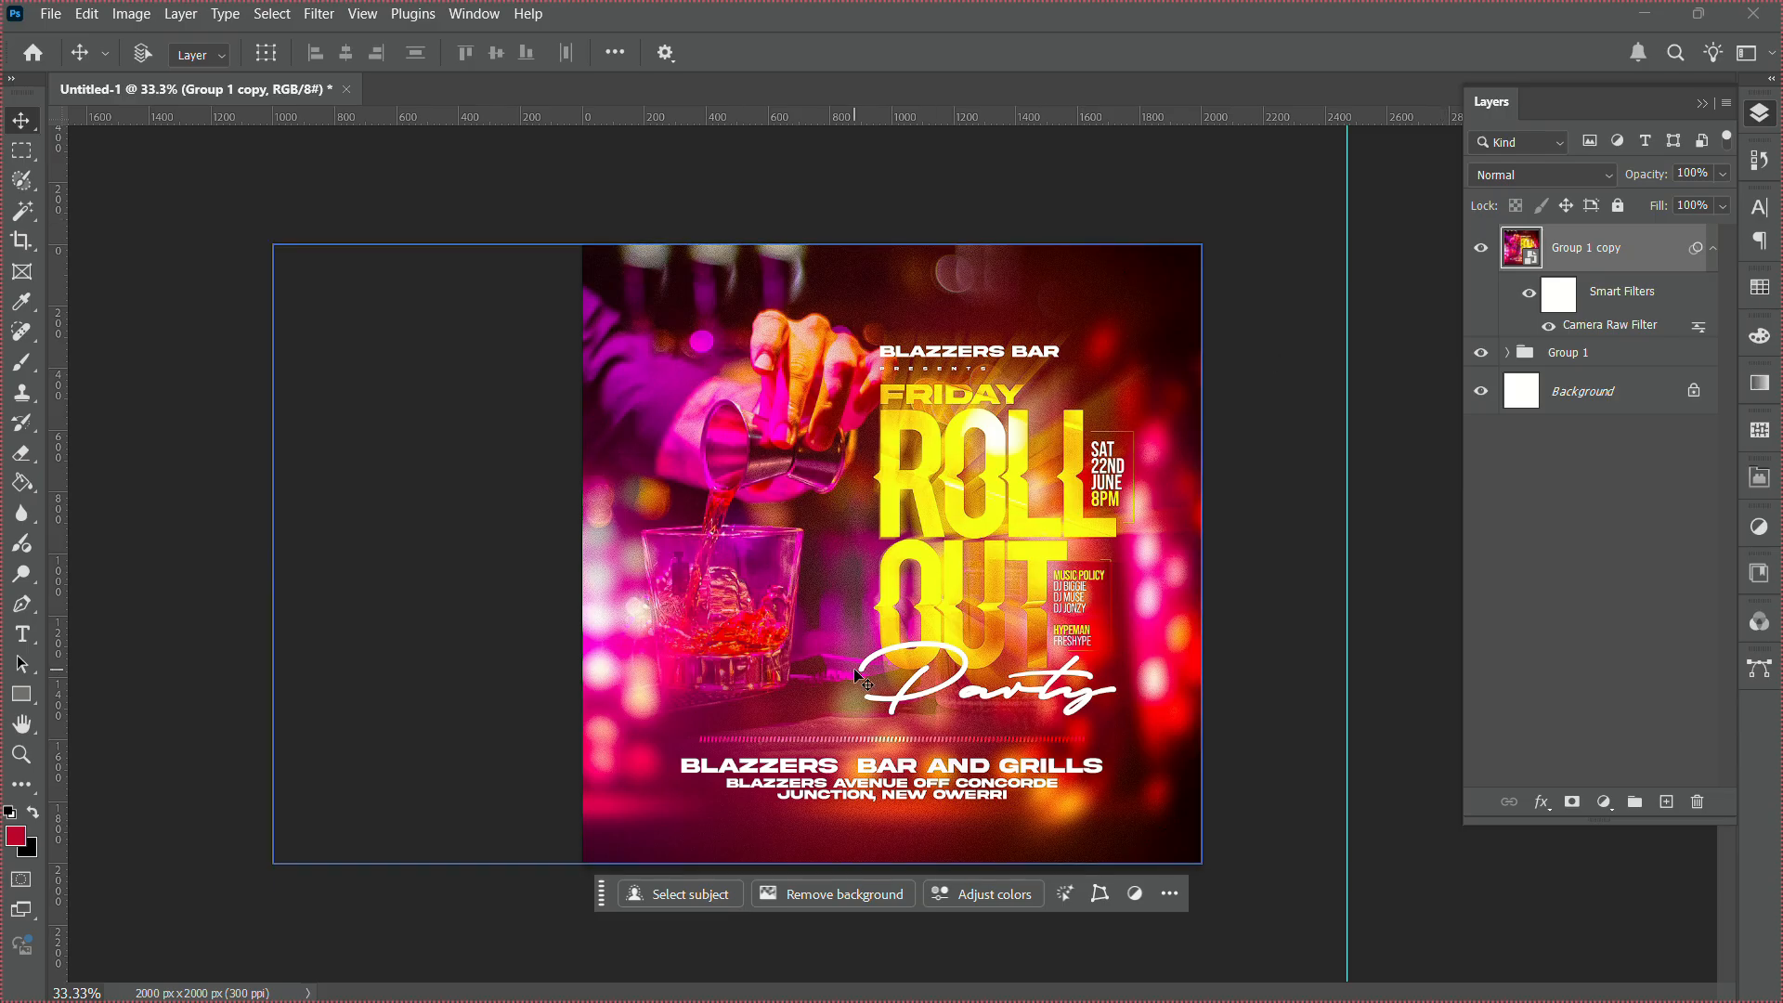
# Compare the flyer with and without the filtered smart object, and examine the glass and title lettering close up.
pyautogui.click(1481, 251)
pyautogui.click(1481, 250)
pyautogui.click(1482, 251)
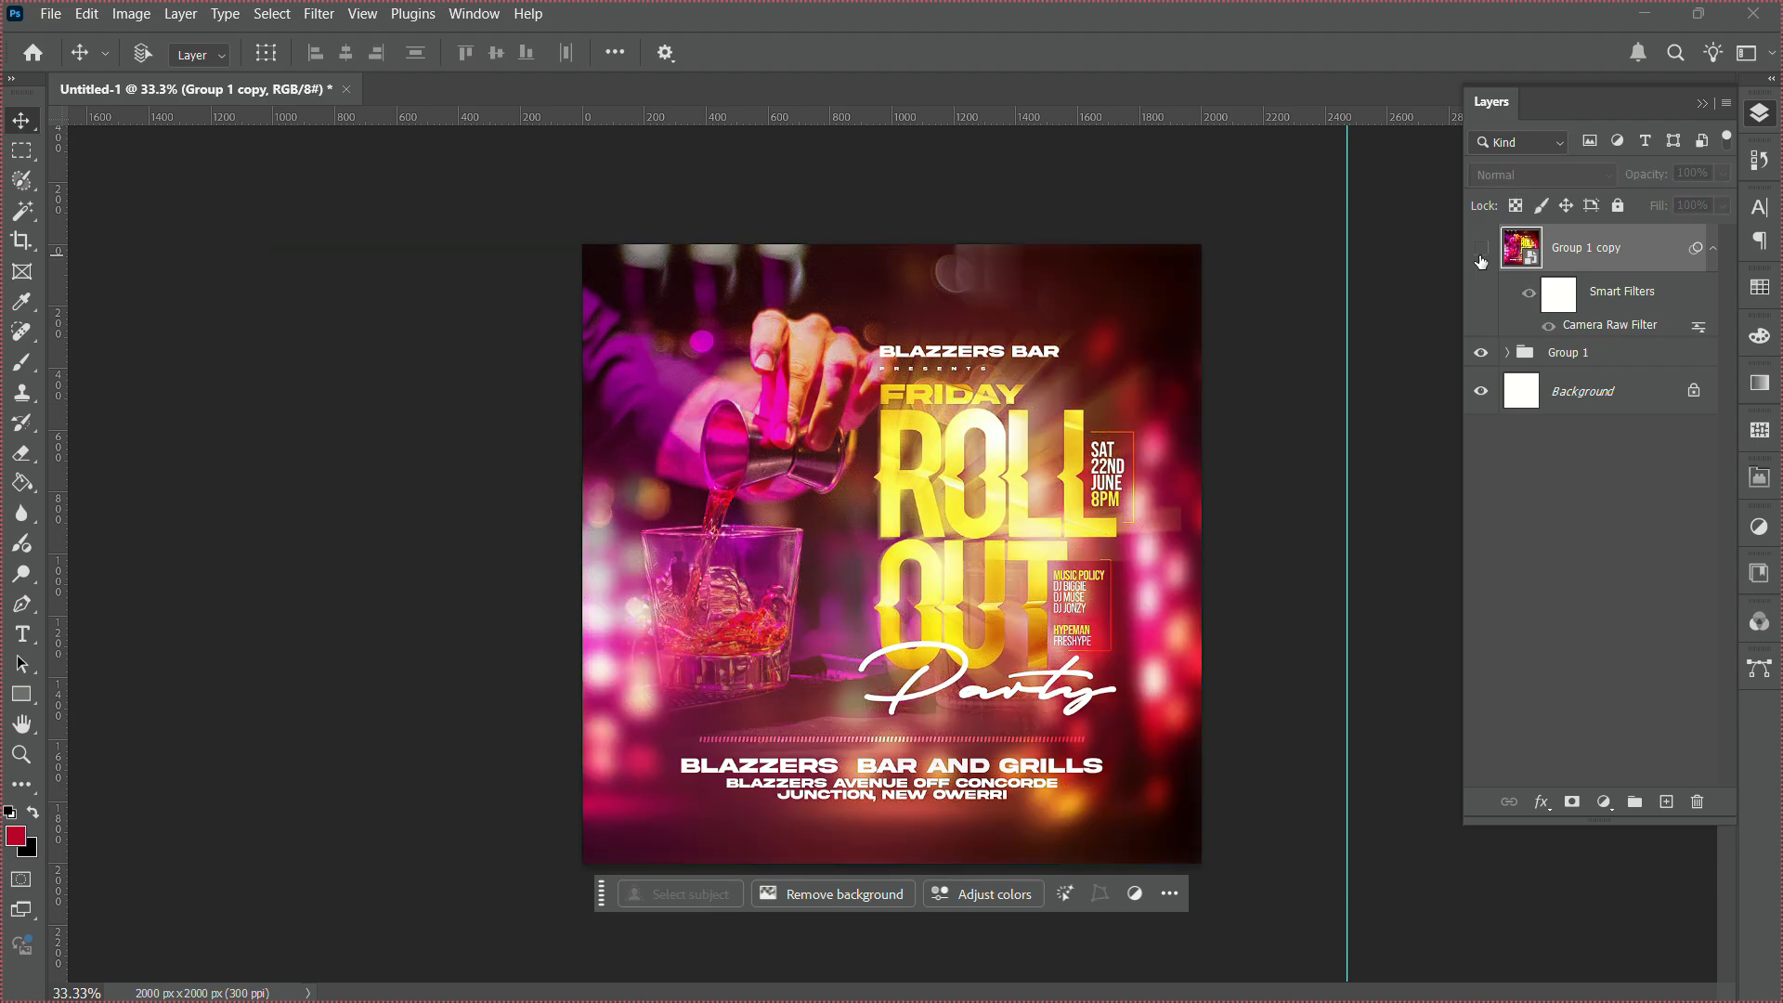
pyautogui.click(1482, 251)
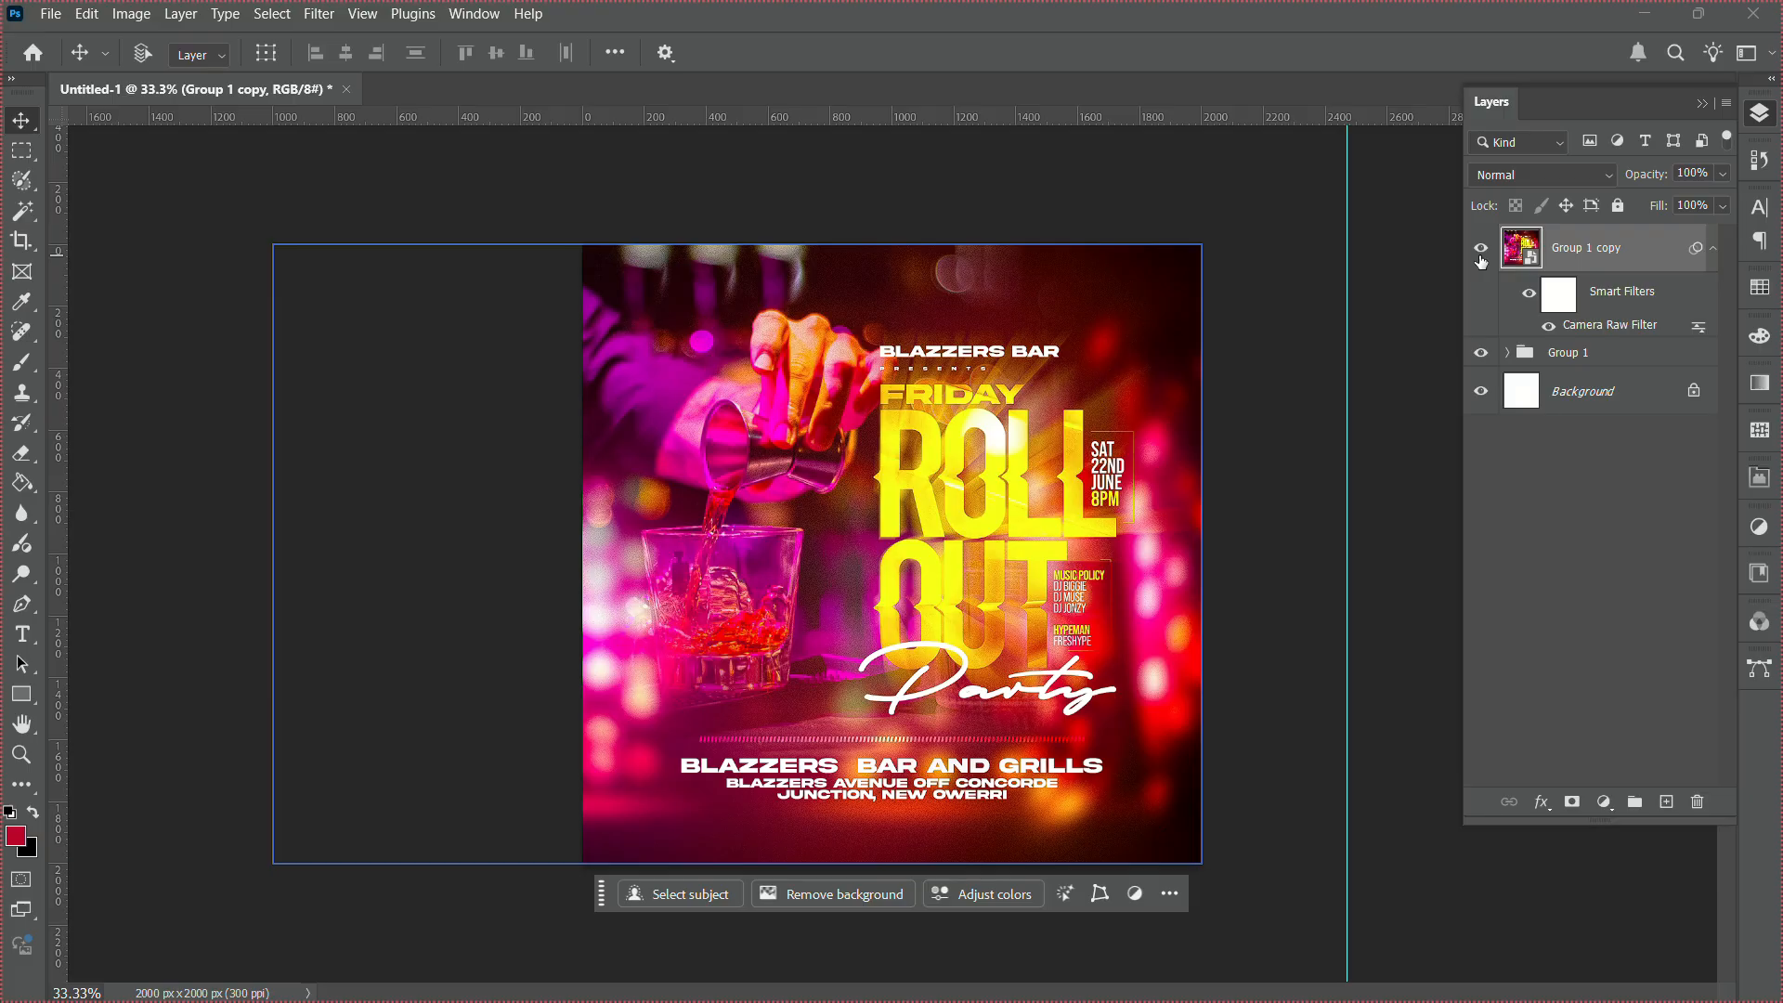
pyautogui.click(41, 757)
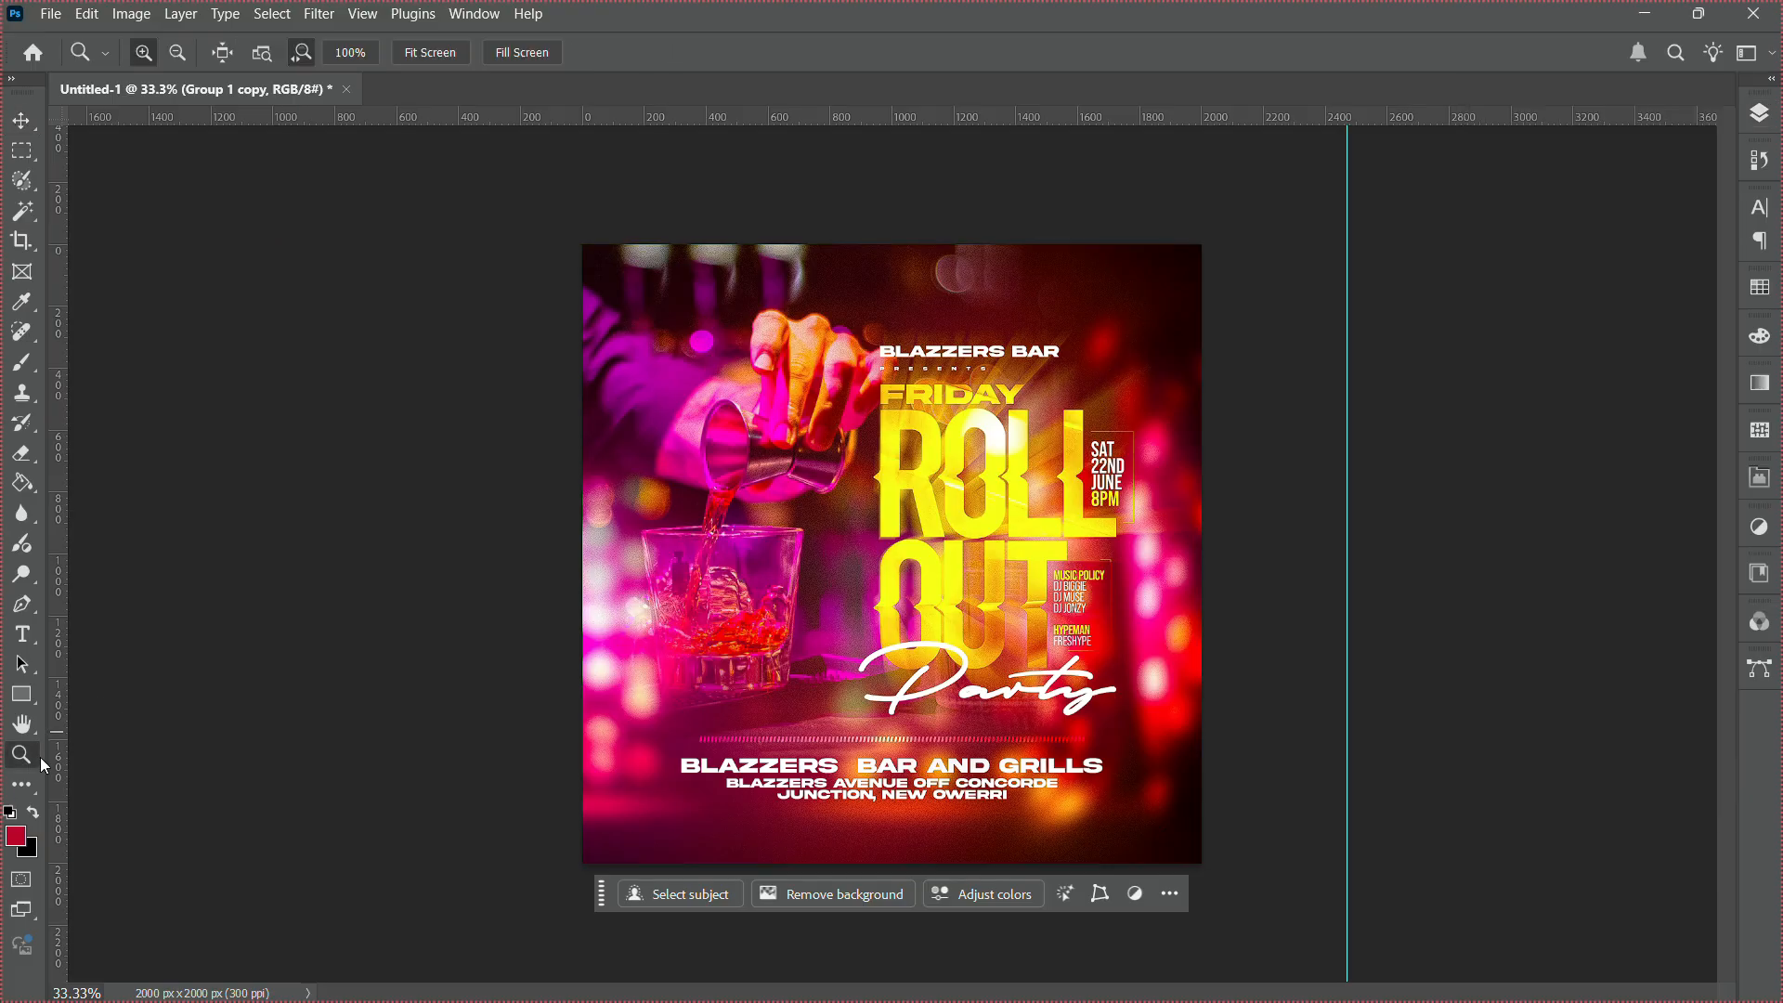
pyautogui.click(642, 637)
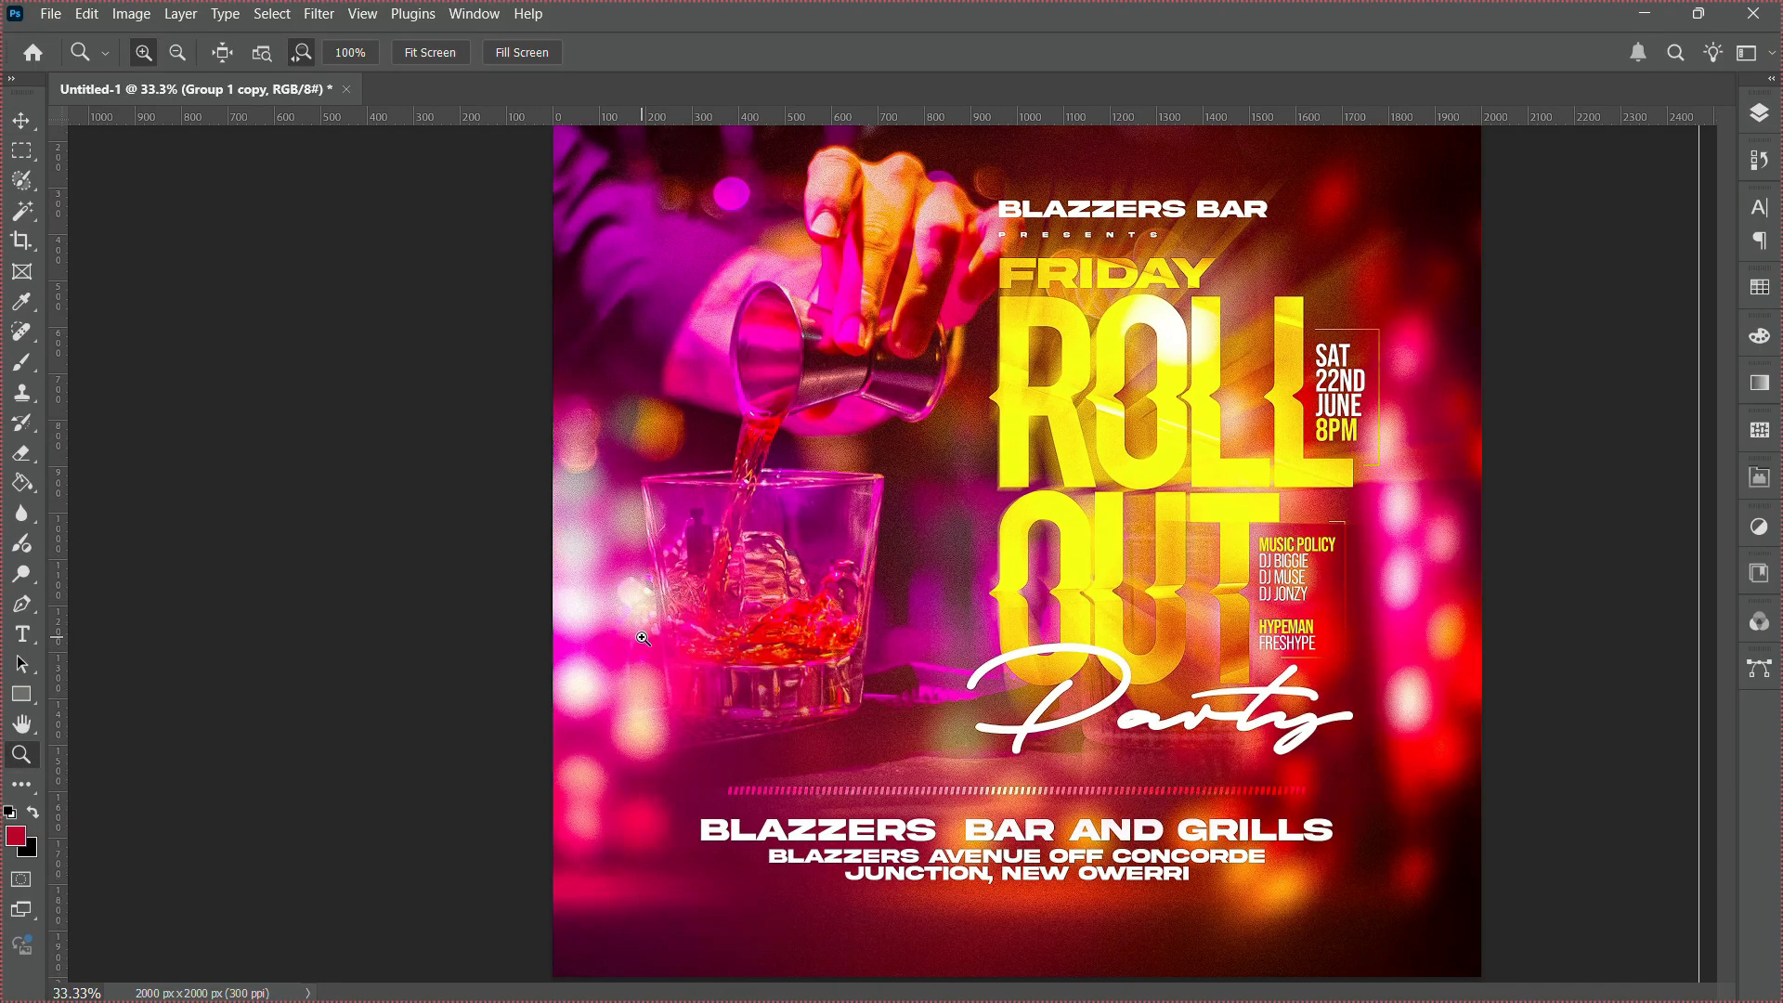
pyautogui.click(760, 620)
pyautogui.keyDown('alt'); pyautogui.click(897, 567); pyautogui.keyUp('alt')
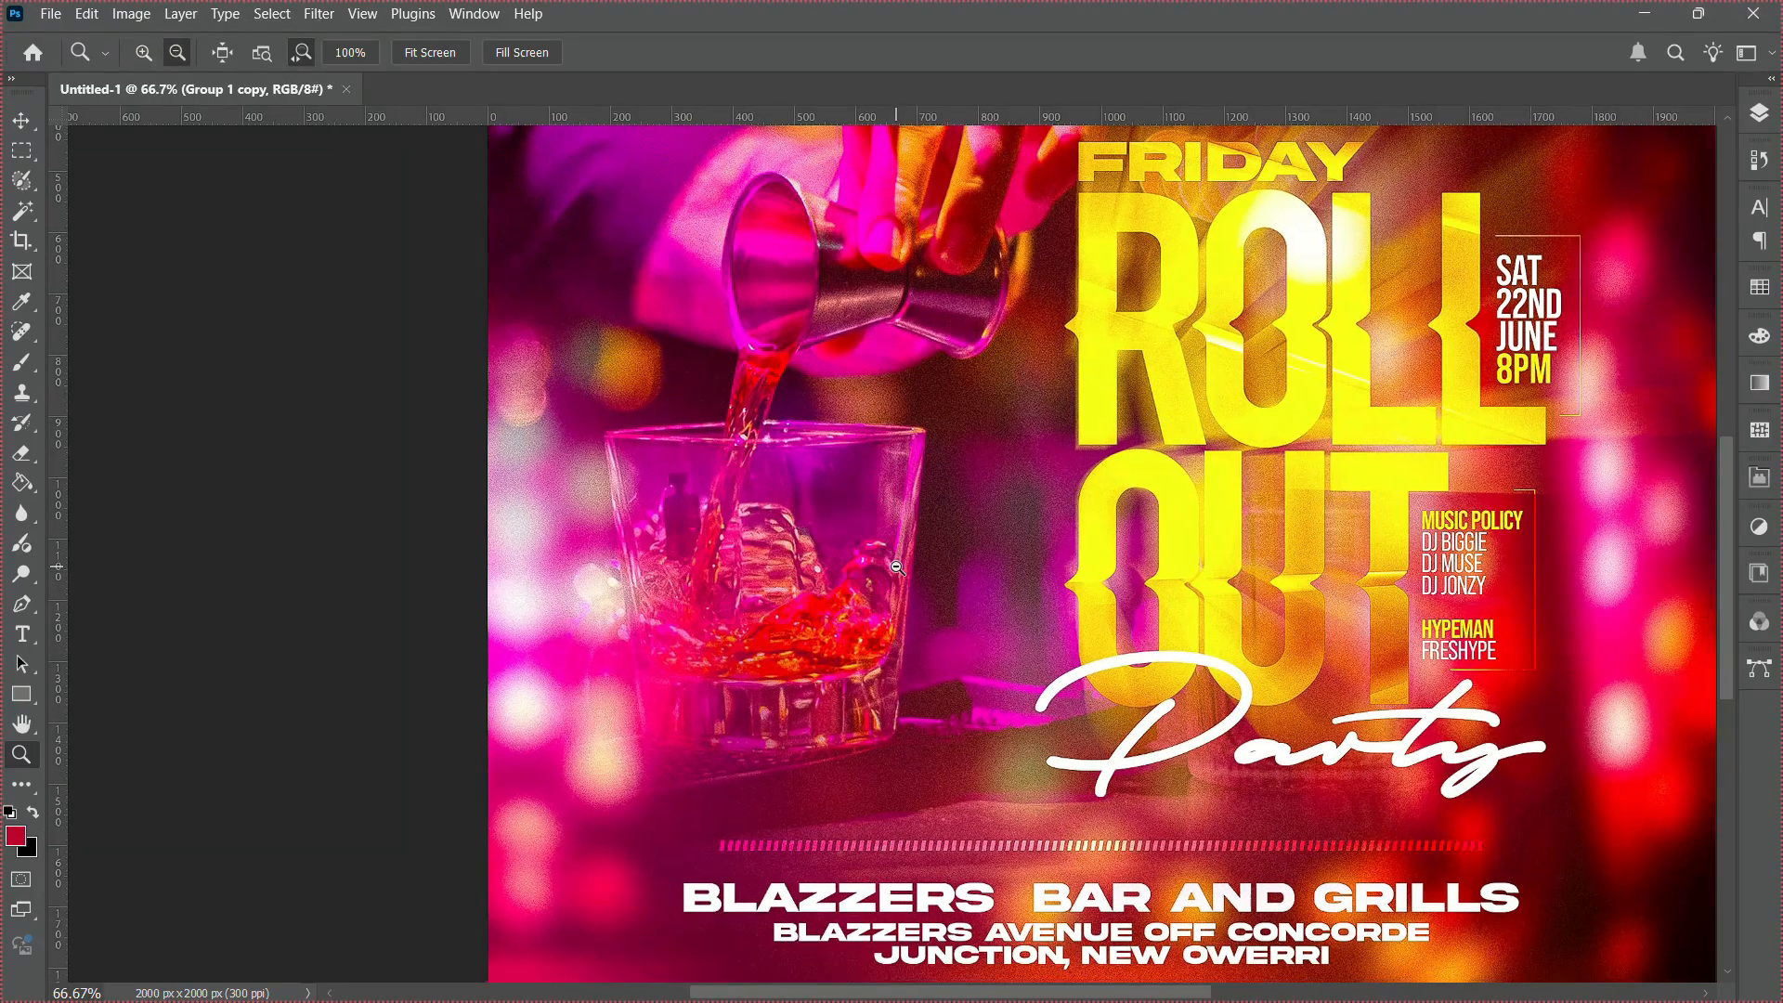
pyautogui.keyDown('alt'); pyautogui.click(983, 595); pyautogui.keyUp('alt')
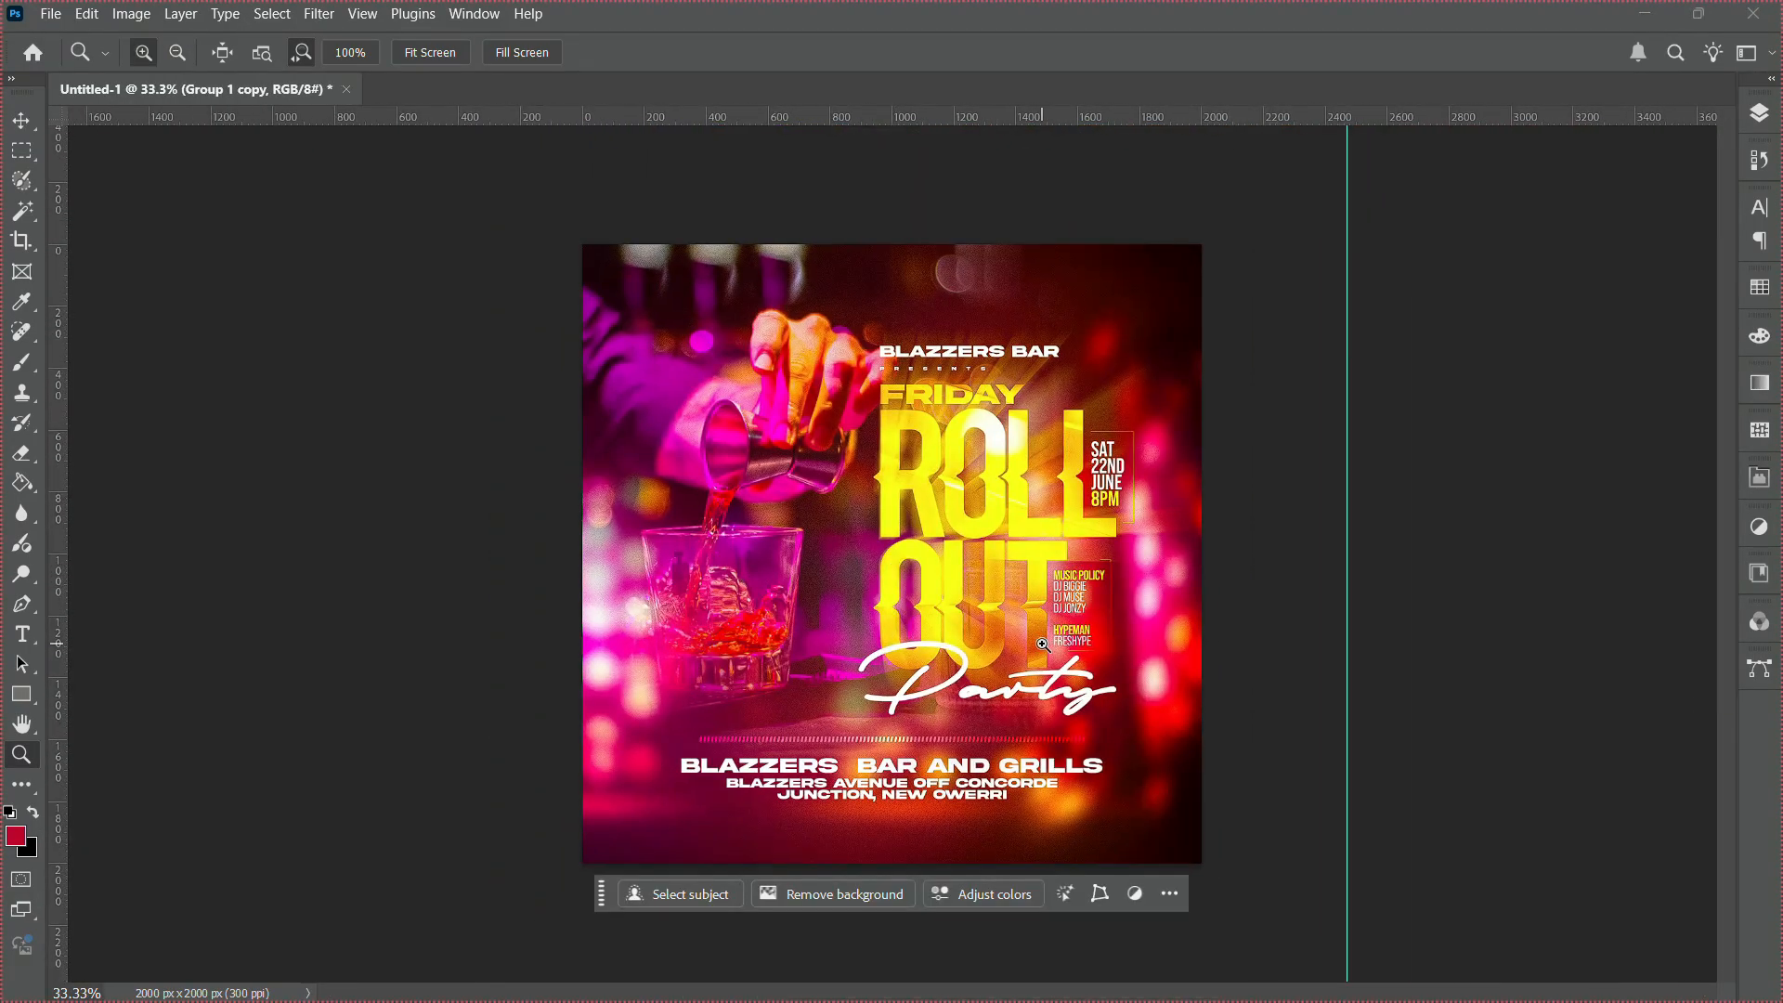